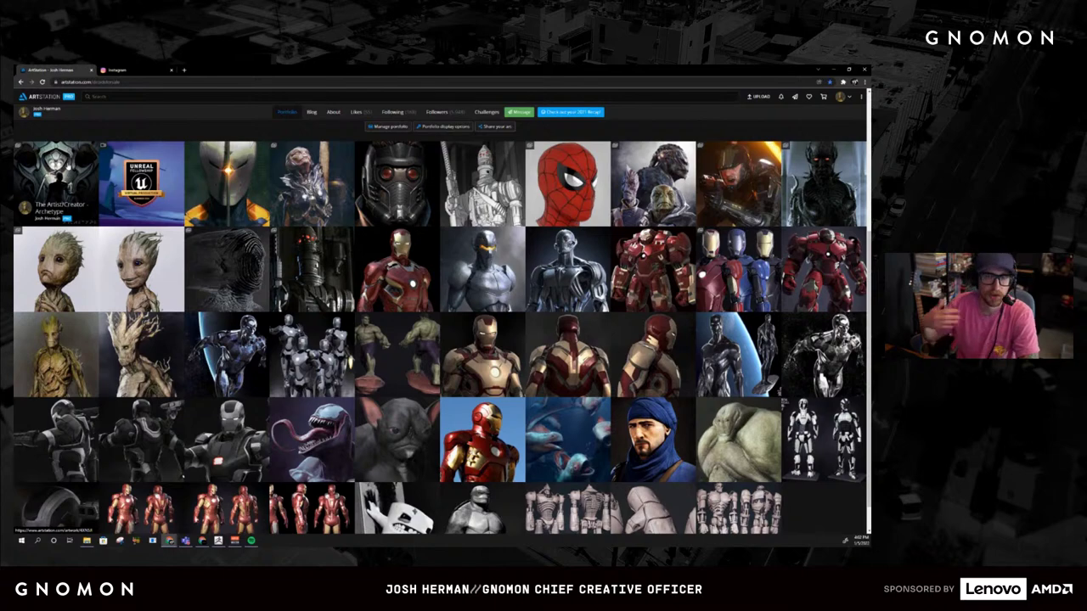
# Examine the Archetype artwork and the ArtStation portfolio gallery, with a brief look at the Instagram feed
pyautogui.click(92, 163)
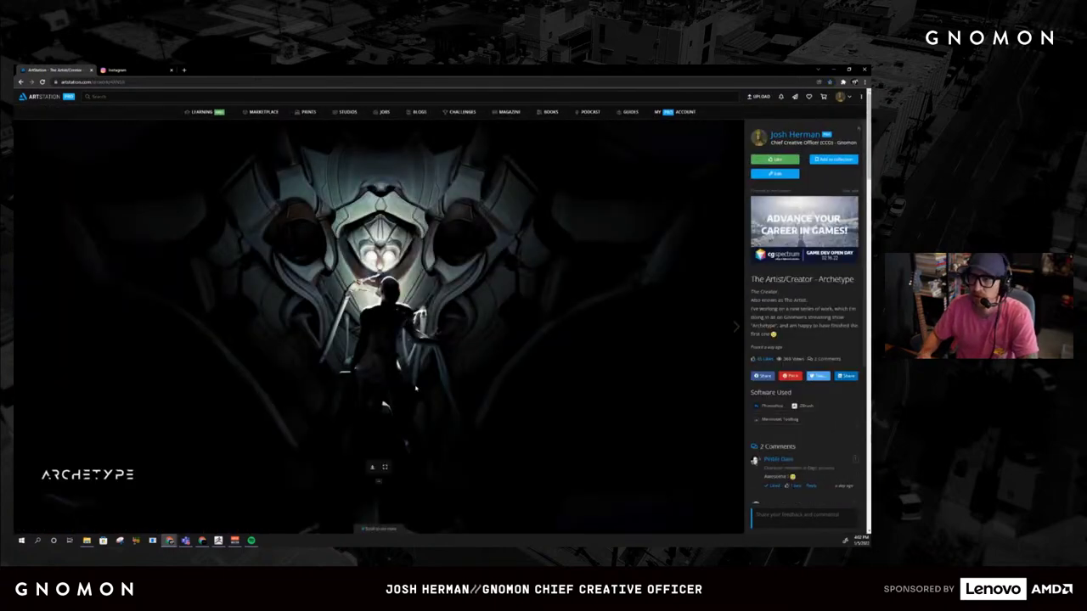
pyautogui.scroll(-12, 357, 353)
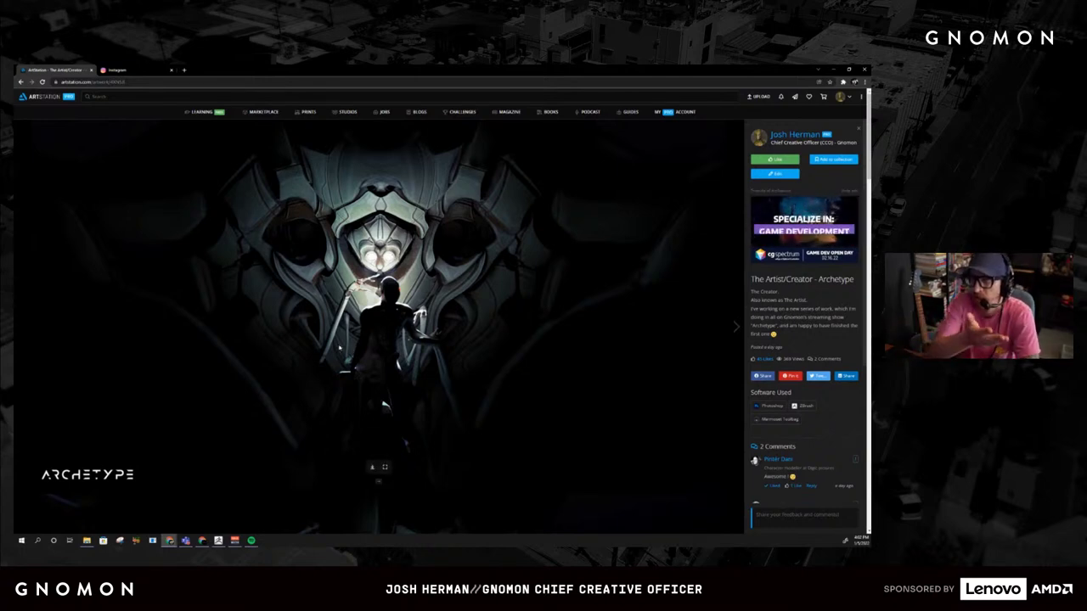
pyautogui.click(132, 72)
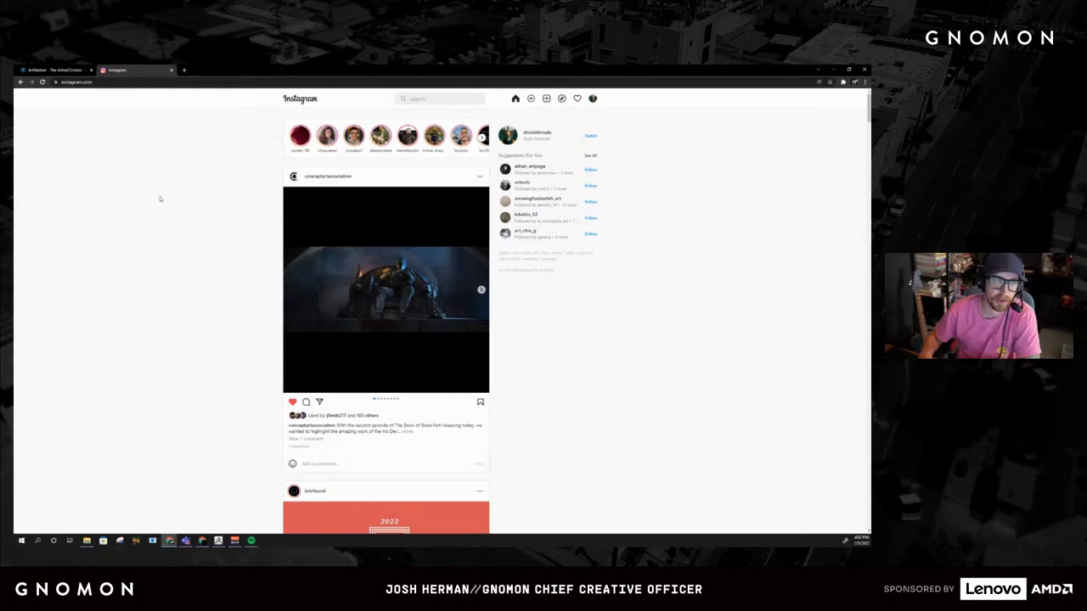
pyautogui.click(76, 68)
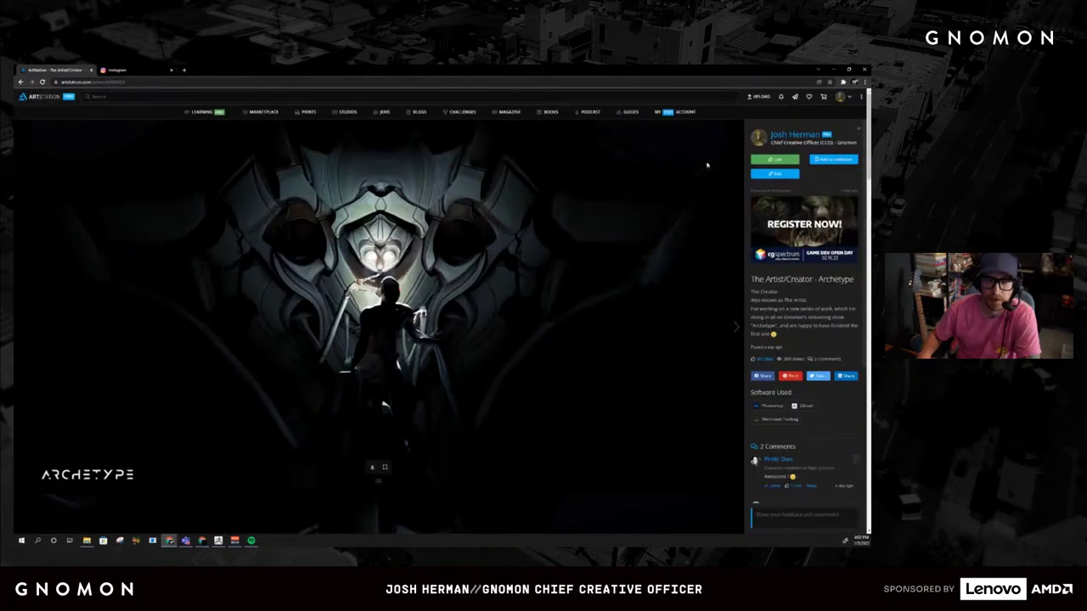
pyautogui.click(861, 130)
pyautogui.scroll(-6, 706, 143)
pyautogui.scroll(6, 705, 143)
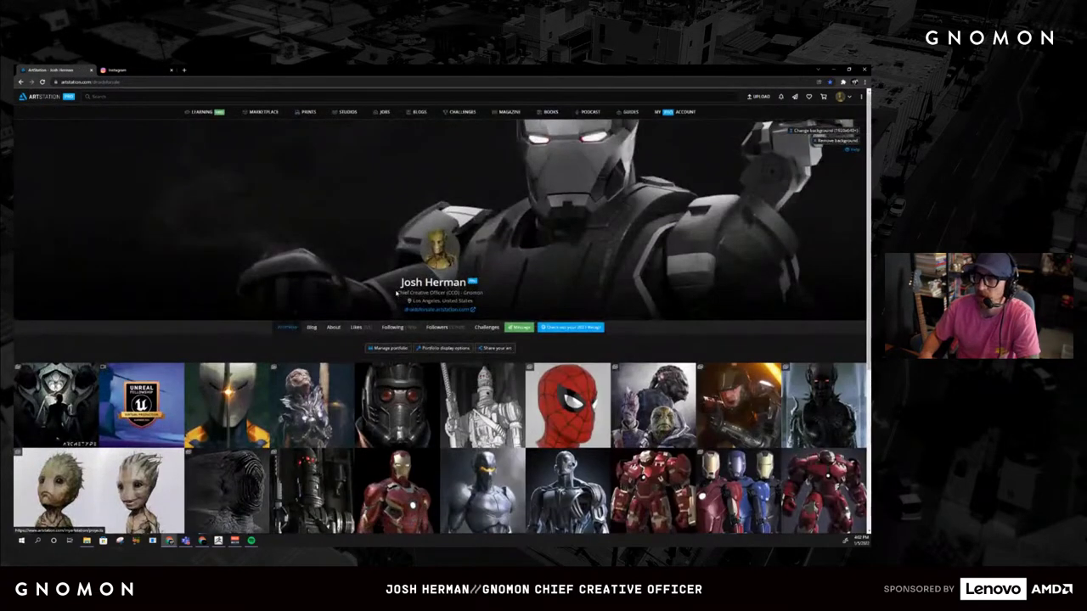
pyautogui.scroll(-4, 705, 144)
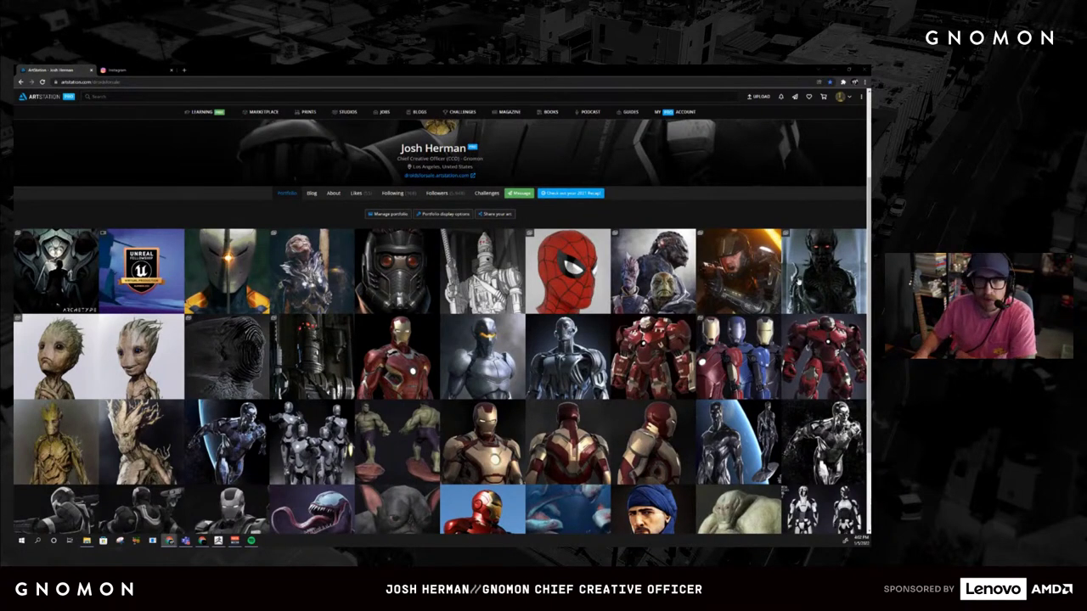
# Switch from the browser to ZBrush and view the base head bust from the front, side and back
pyautogui.click(832, 70)
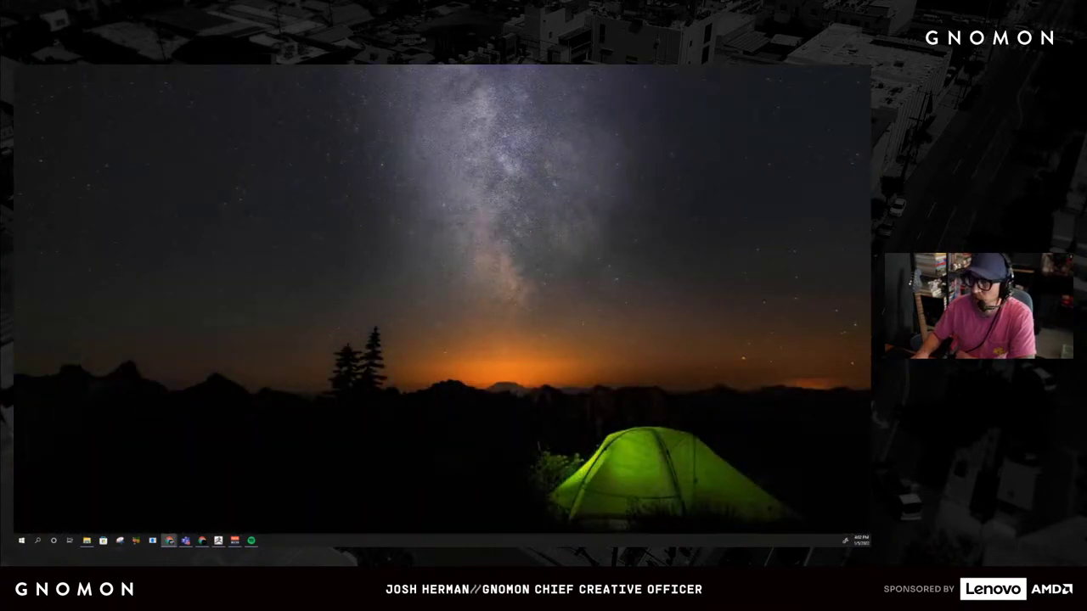
pyautogui.click(218, 541)
pyautogui.moveTo(595, 327); pyautogui.dragTo(632, 323)
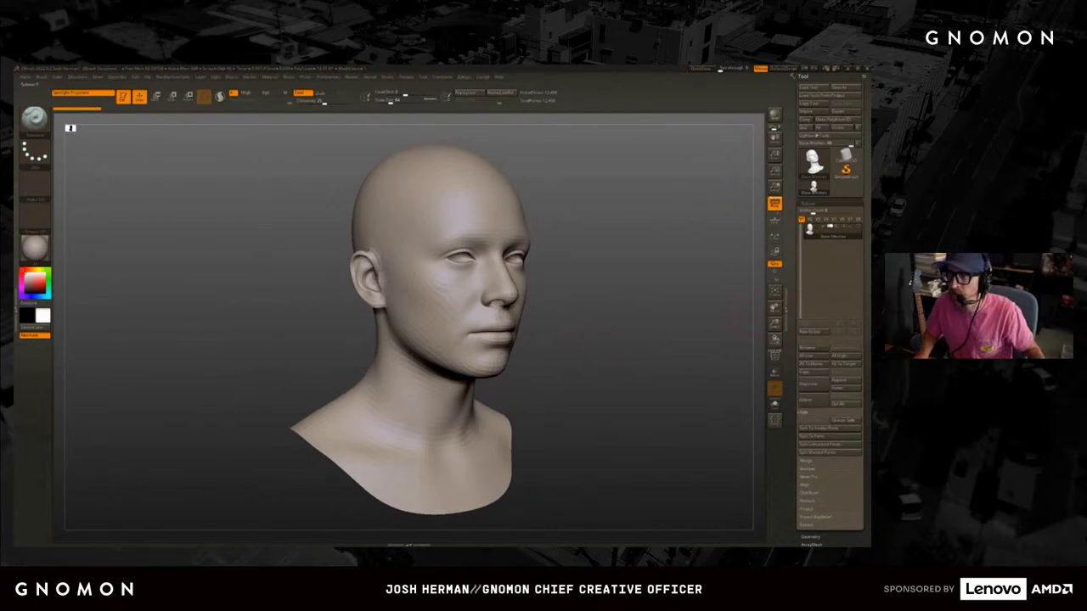
pyautogui.moveTo(762, 242); pyautogui.dragTo(754, 265)
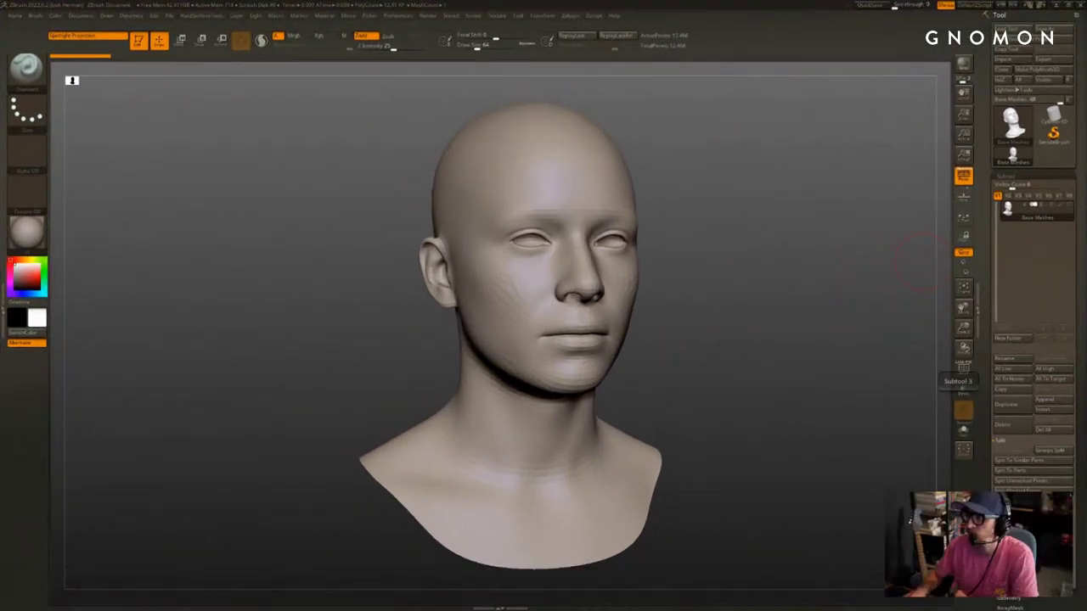
pyautogui.moveTo(768, 163); pyautogui.dragTo(815, 159)
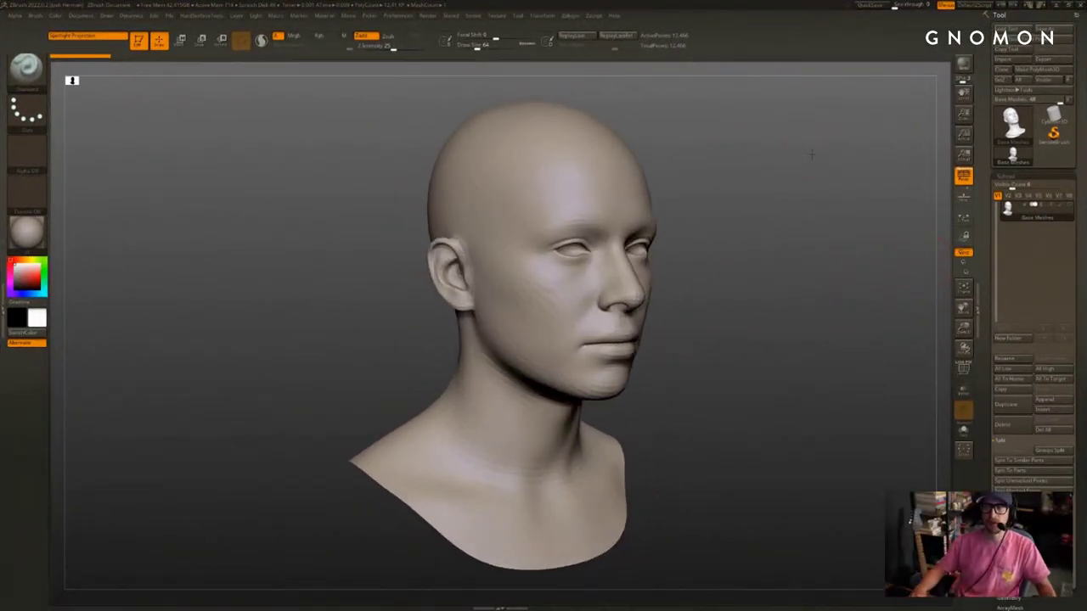
pyautogui.moveTo(1012, 124)
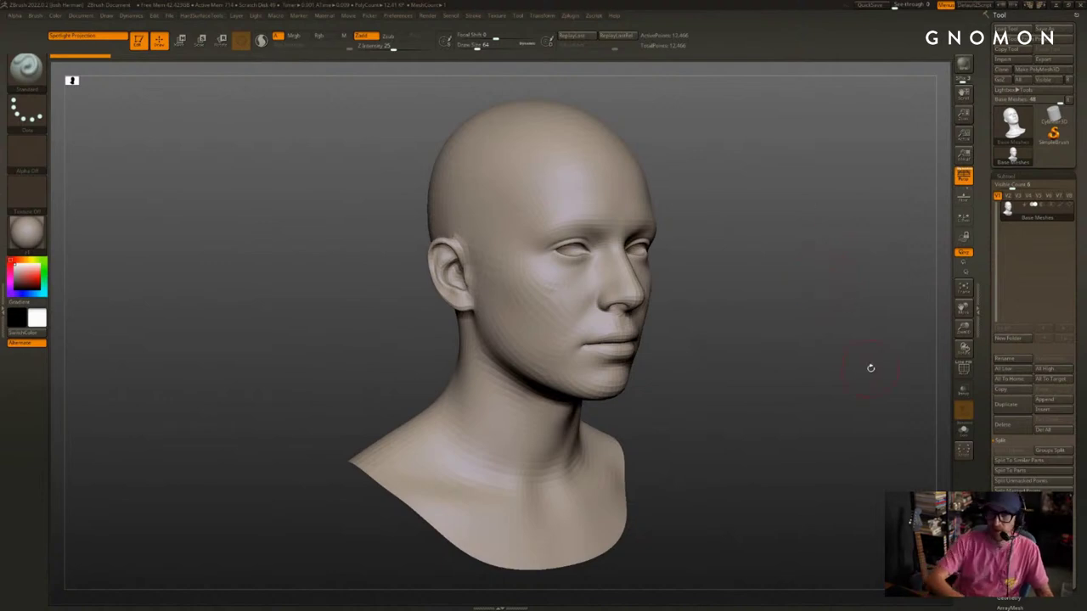
pyautogui.keyDown('shift'); pyautogui.moveTo(786, 302); pyautogui.dragTo(726, 337); pyautogui.keyUp('shift')
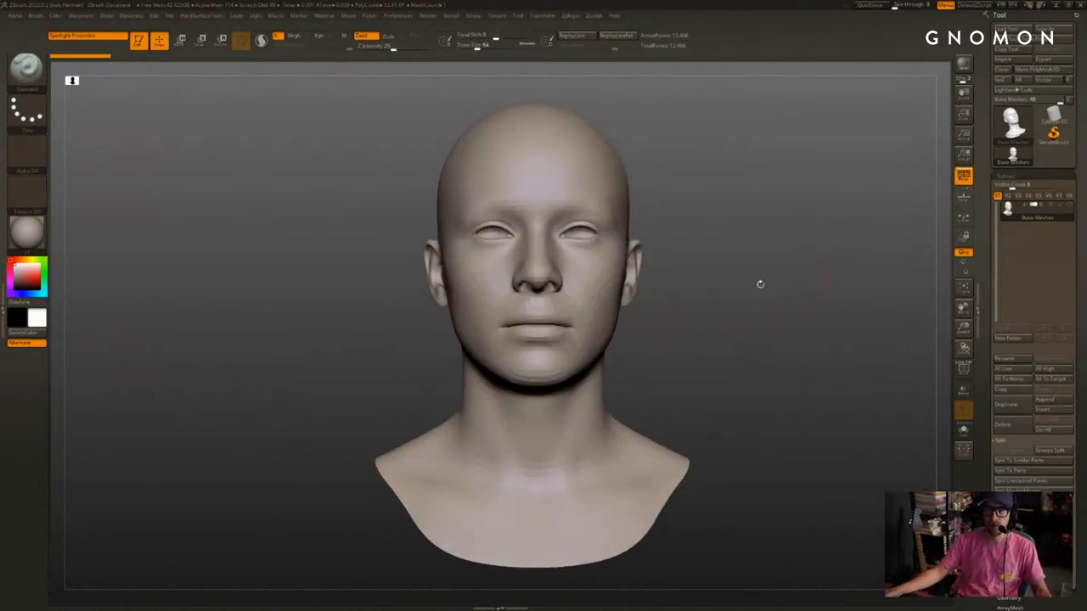
pyautogui.moveTo(772, 234); pyautogui.dragTo(778, 244)
pyautogui.moveTo(783, 154); pyautogui.dragTo(833, 159)
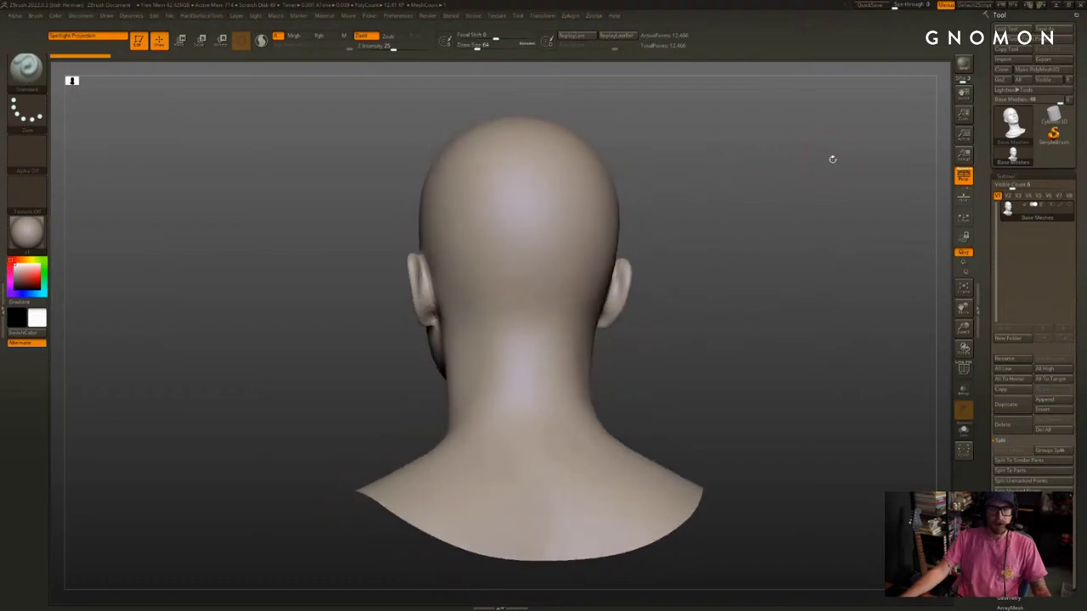
# Inspect the head's topology from several angles with the polyframe shown, hide it again and enlarge the brush
pyautogui.hotkey('shift', 'f')
pyautogui.moveTo(884, 184); pyautogui.dragTo(766, 218)
pyautogui.keyDown('alt'); pyautogui.moveTo(313, 342); pyautogui.dragTo(316, 299); pyautogui.keyUp('alt')
pyautogui.moveTo(316, 299); pyautogui.dragTo(415, 294)
pyautogui.hotkey('shift', 'f')
pyautogui.moveTo(737, 260)
pyautogui.mouseDown()
pyautogui.moveTo(774, 258)
pyautogui.moveTo(824, 283)
pyautogui.mouseUp()
pyautogui.press('s')
pyautogui.moveTo(821, 285); pyautogui.dragTo(828, 284)
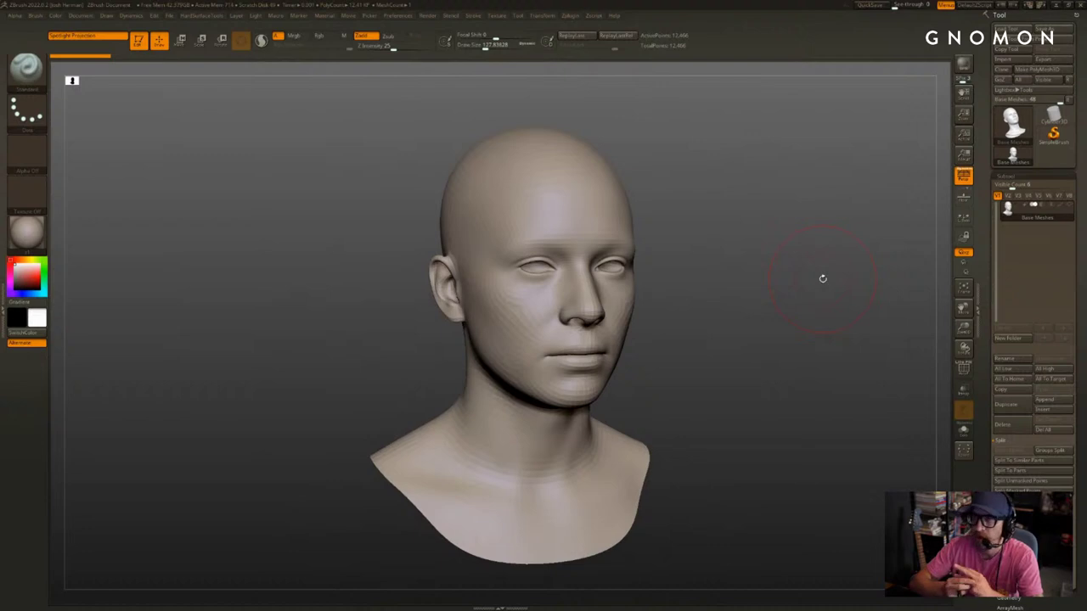
# Compare how the head looks with perspective turned on and off
pyautogui.moveTo(765, 227)
pyautogui.mouseDown()
pyautogui.moveTo(751, 211)
pyautogui.moveTo(742, 241)
pyautogui.moveTo(720, 243)
pyautogui.moveTo(772, 236)
pyautogui.moveTo(757, 235)
pyautogui.moveTo(774, 322)
pyautogui.moveTo(797, 239)
pyautogui.moveTo(814, 241)
pyautogui.mouseUp()
pyautogui.press('p')
pyautogui.press('p')
pyautogui.press('p')
pyautogui.press('p')
pyautogui.keyDown('alt'); pyautogui.moveTo(774, 184); pyautogui.dragTo(721, 247); pyautogui.keyUp('alt')
pyautogui.moveTo(675, 256); pyautogui.dragTo(612, 265)
pyautogui.moveTo(390, 309); pyautogui.dragTo(344, 312)
# Select the Move brush, enlarge it and try adjusting the jaw and neck area, undoing the last change
pyautogui.press('b')
pyautogui.press('m')
pyautogui.press('v')
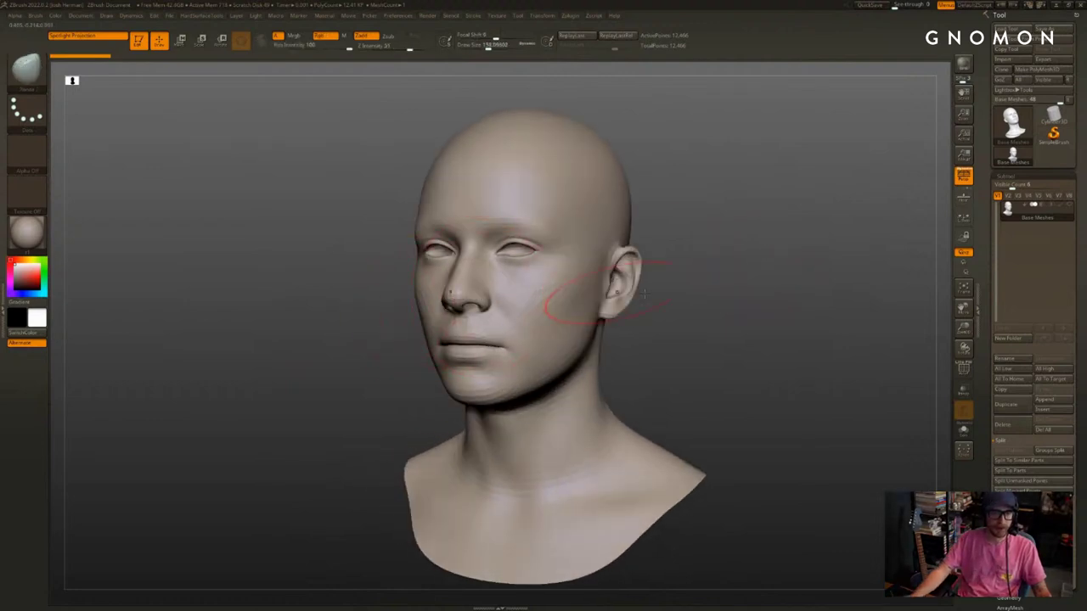
pyautogui.moveTo(692, 291); pyautogui.dragTo(624, 299)
pyautogui.moveTo(388, 307); pyautogui.dragTo(400, 348)
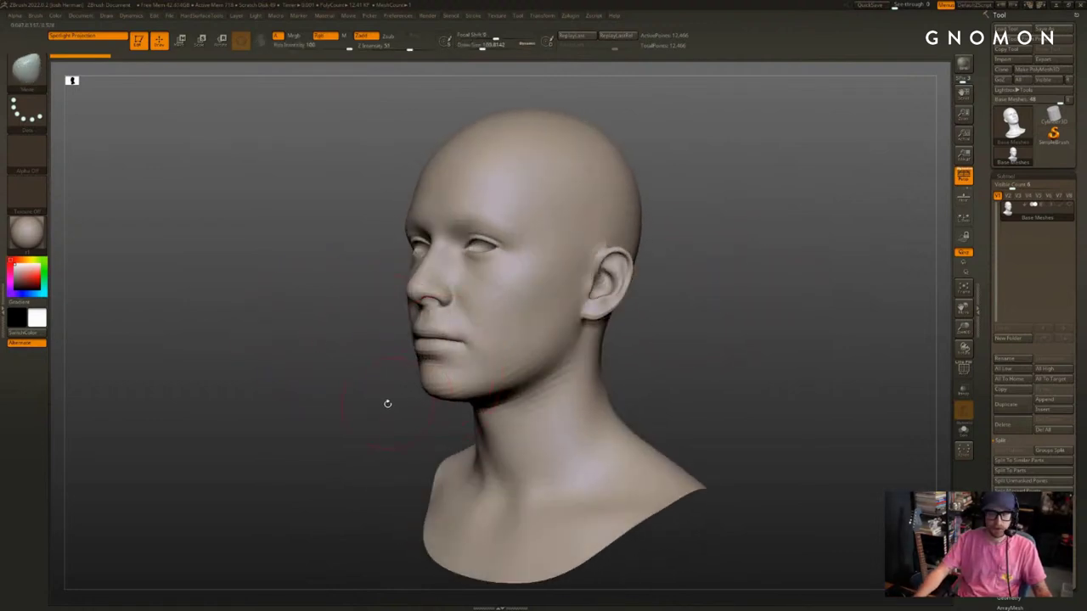
pyautogui.keyDown('alt'); pyautogui.moveTo(380, 386); pyautogui.dragTo(399, 343); pyautogui.keyUp('alt')
pyautogui.press('s')
pyautogui.moveTo(558, 362); pyautogui.dragTo(578, 364)
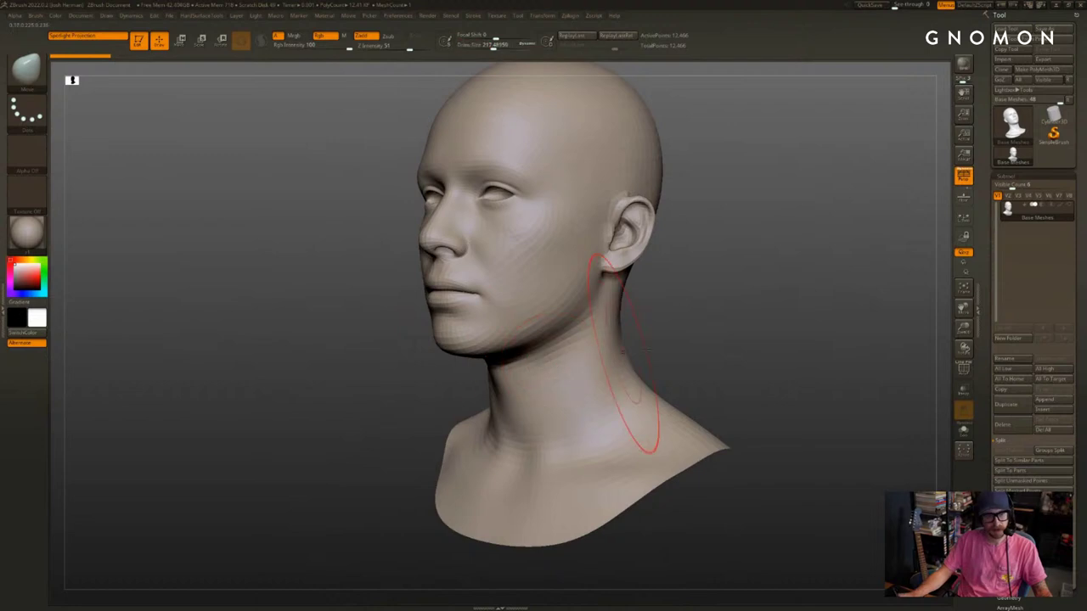
pyautogui.moveTo(663, 364); pyautogui.dragTo(574, 366)
pyautogui.press('s')
pyautogui.moveTo(466, 381)
pyautogui.mouseDown()
pyautogui.moveTo(498, 368)
pyautogui.moveTo(479, 368)
pyautogui.moveTo(498, 375)
pyautogui.moveTo(485, 388)
pyautogui.mouseUp()
pyautogui.press('s')
pyautogui.hotkey('ctrl', 'z')
# Adjust the facial proportions with the Move brush at a draw size of about 145 and undo the last stroke
pyautogui.press('s')
pyautogui.keyDown('alt'); pyautogui.moveTo(329, 307); pyautogui.dragTo(348, 381); pyautogui.keyUp('alt')
pyautogui.moveTo(348, 380); pyautogui.dragTo(375, 388)
pyautogui.press('s')
pyautogui.moveTo(503, 318); pyautogui.dragTo(494, 303)
pyautogui.moveTo(675, 293); pyautogui.dragTo(578, 301)
pyautogui.press('s')
pyautogui.moveTo(681, 297); pyautogui.dragTo(673, 295)
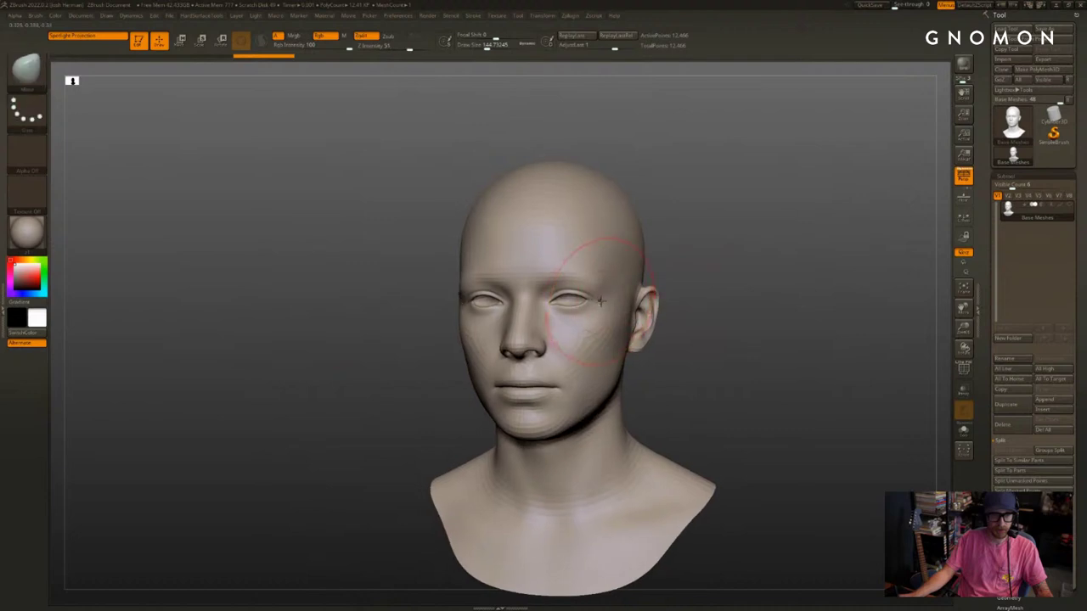
pyautogui.hotkey('ctrl', 'z')
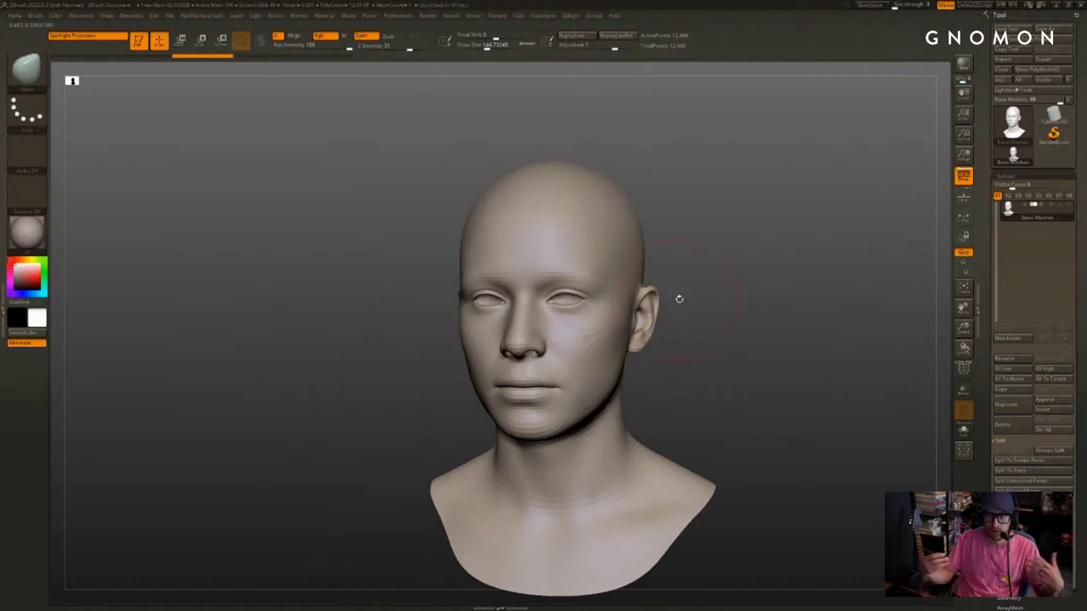
# Enlarge the Move brush and check the brow and eye area from both three-quarter sides
pyautogui.moveTo(745, 304)
pyautogui.keyDown('alt'); pyautogui.mouseDown()
pyautogui.moveTo(740, 283)
pyautogui.moveTo(737, 293)
pyautogui.mouseUp(); pyautogui.keyUp('alt')
pyautogui.press('s')
pyautogui.moveTo(551, 277); pyautogui.dragTo(584, 287)
pyautogui.press('s')
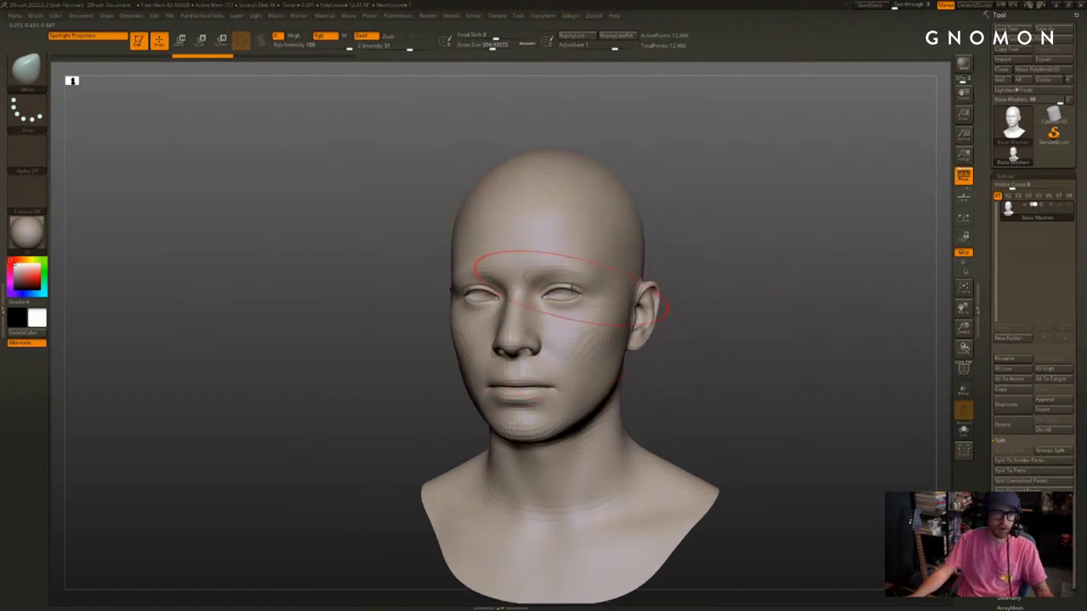
pyautogui.moveTo(692, 265)
pyautogui.mouseDown()
pyautogui.moveTo(707, 244)
pyautogui.moveTo(727, 244)
pyautogui.mouseUp()
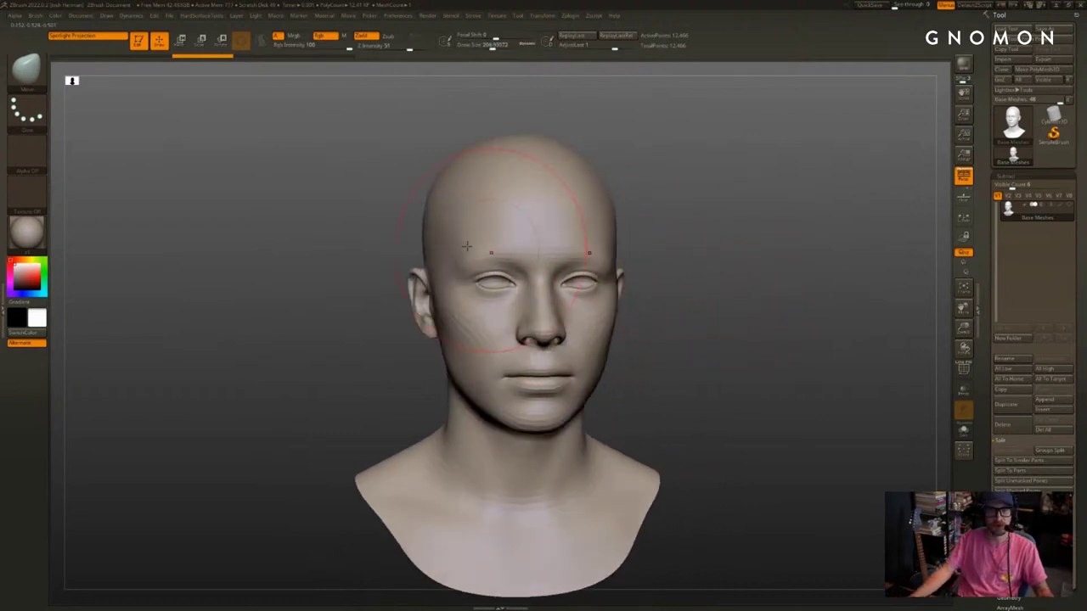
pyautogui.moveTo(381, 303); pyautogui.dragTo(419, 314)
# Reduce the Move brush size and reshape the ears
pyautogui.press('s')
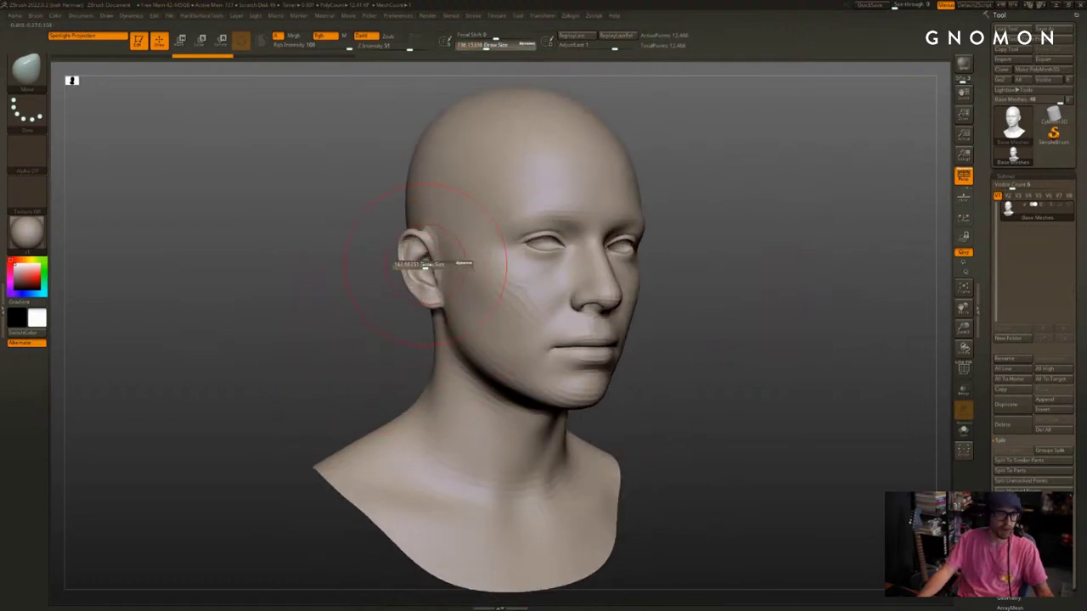
pyautogui.moveTo(424, 261)
pyautogui.mouseDown()
pyautogui.moveTo(370, 272)
pyautogui.moveTo(418, 264)
pyautogui.moveTo(388, 297)
pyautogui.moveTo(402, 288)
pyautogui.moveTo(398, 275)
pyautogui.moveTo(415, 267)
pyautogui.moveTo(380, 296)
pyautogui.moveTo(418, 294)
pyautogui.moveTo(414, 262)
pyautogui.moveTo(379, 274)
pyautogui.mouseUp()
pyautogui.press('s')
pyautogui.press('s')
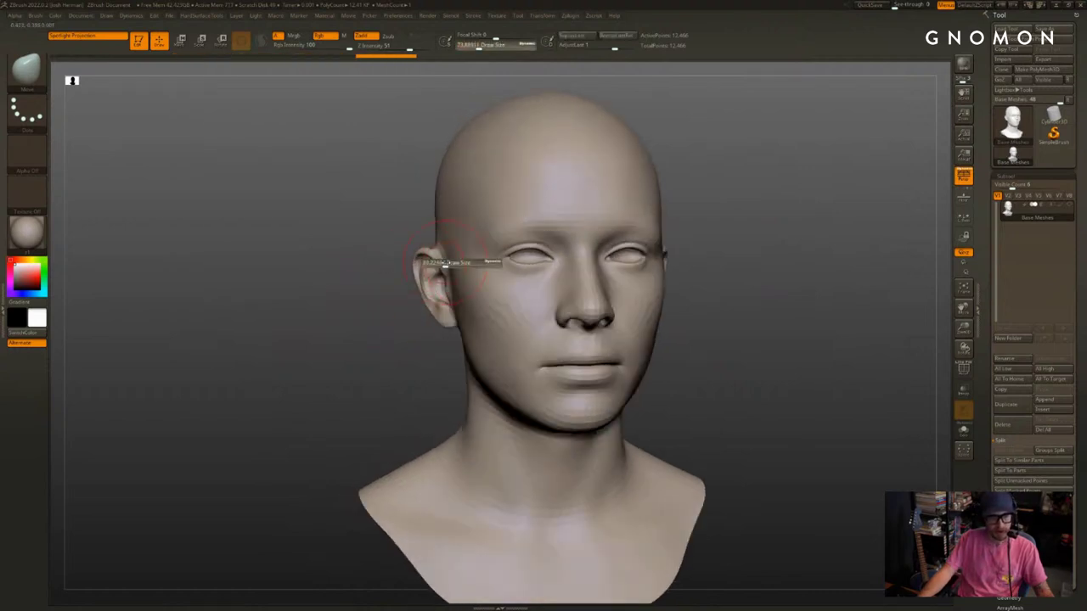
pyautogui.moveTo(465, 261); pyautogui.dragTo(430, 265)
# Refine the area around the ears with a subtractive sculpting brush and return to the Move brush
pyautogui.moveTo(776, 204); pyautogui.dragTo(676, 245)
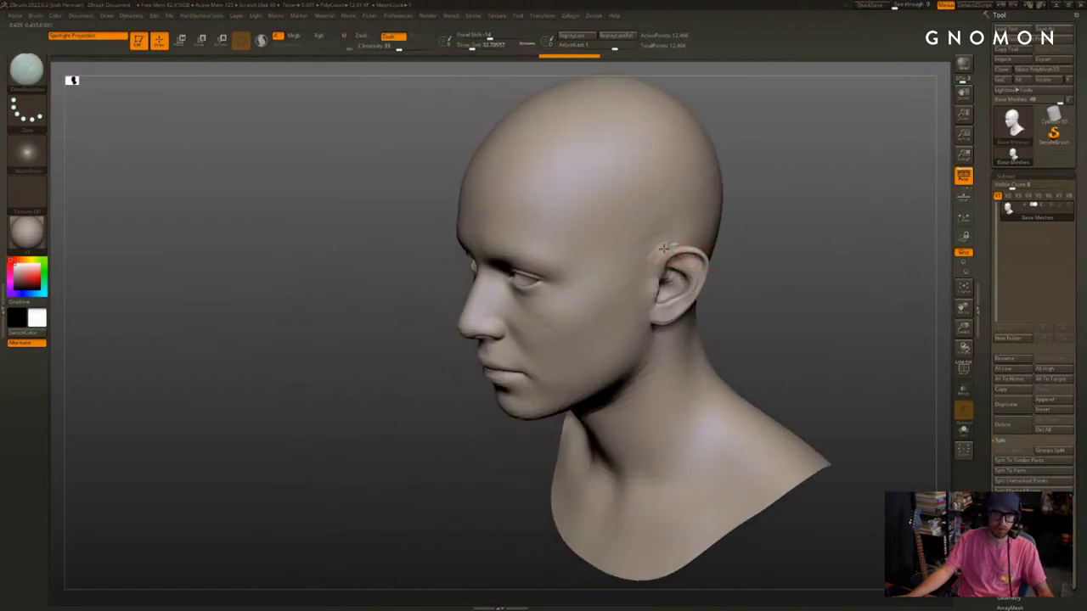
pyautogui.moveTo(654, 256)
pyautogui.mouseDown(button='right')
pyautogui.moveTo(732, 238)
pyautogui.moveTo(892, 248)
pyautogui.mouseUp(button='right')
pyautogui.press('s')
pyautogui.moveTo(508, 234); pyautogui.dragTo(520, 232)
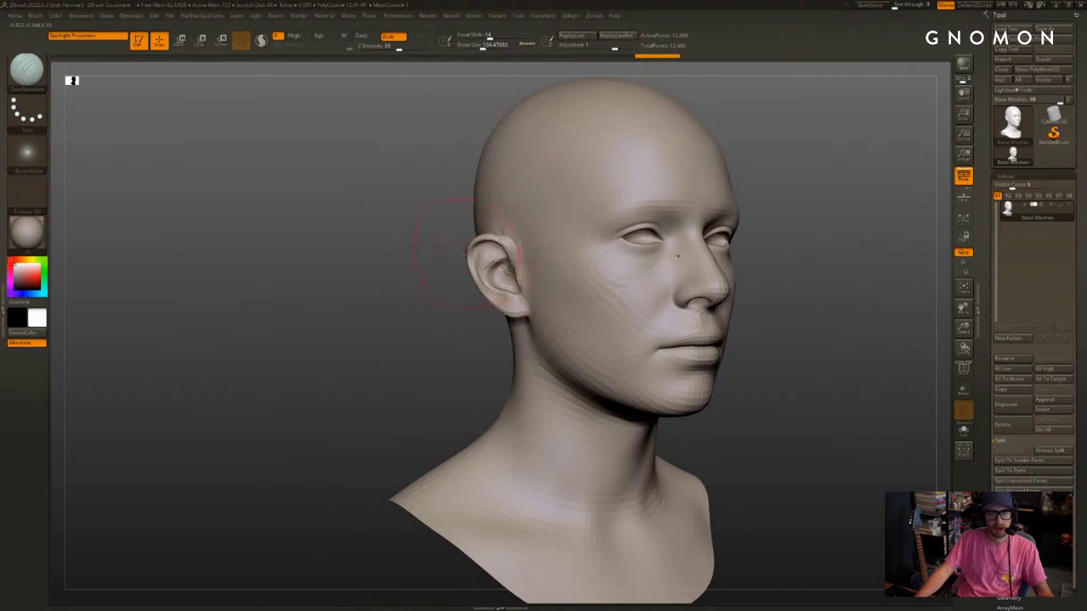
pyautogui.press('b')
pyautogui.press('m')
pyautogui.press('v')
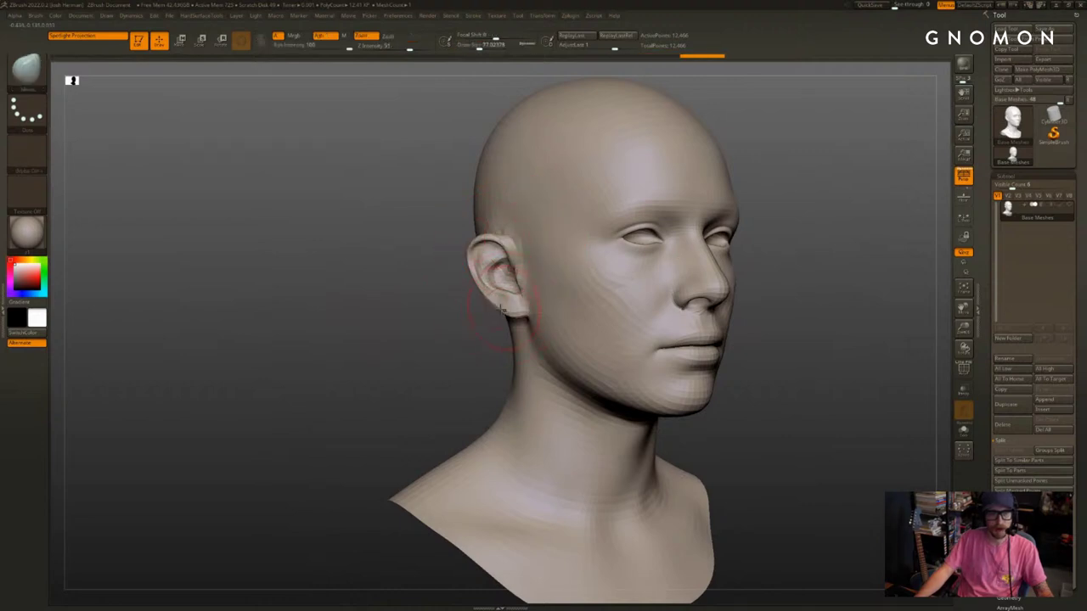
# Show the polyframe and mask the ear in side view, clearing the mask from the cheek and below the lobe
pyautogui.hotkey('shift', 'f')
pyautogui.moveTo(478, 315); pyautogui.dragTo(577, 310, button='right')
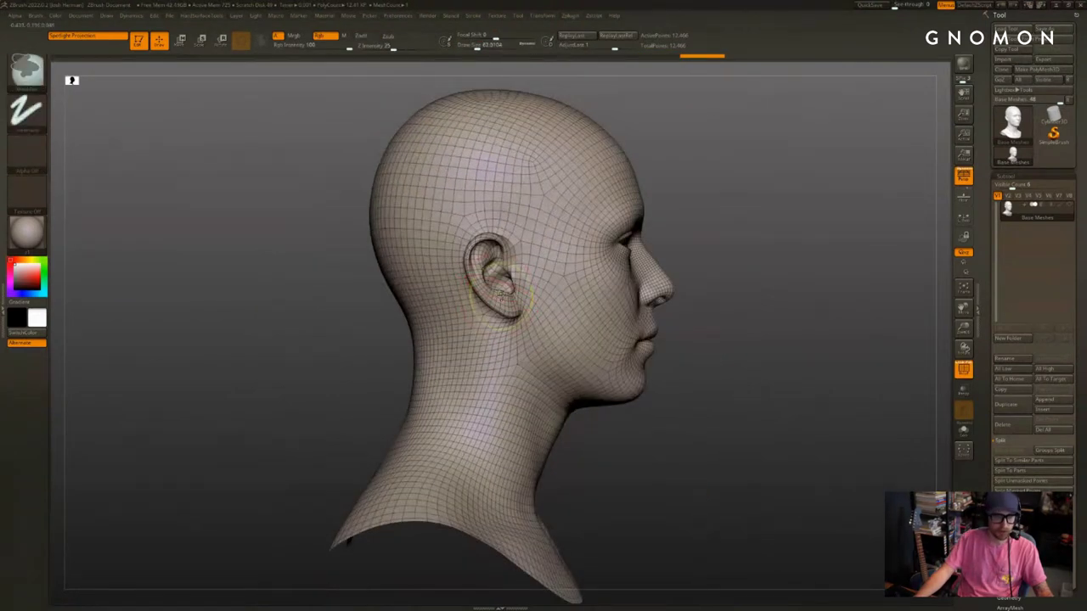
pyautogui.moveTo(507, 284)
pyautogui.keyDown('ctrl'); pyautogui.mouseDown()
pyautogui.moveTo(493, 275)
pyautogui.moveTo(487, 309)
pyautogui.mouseUp(); pyautogui.keyUp('ctrl')
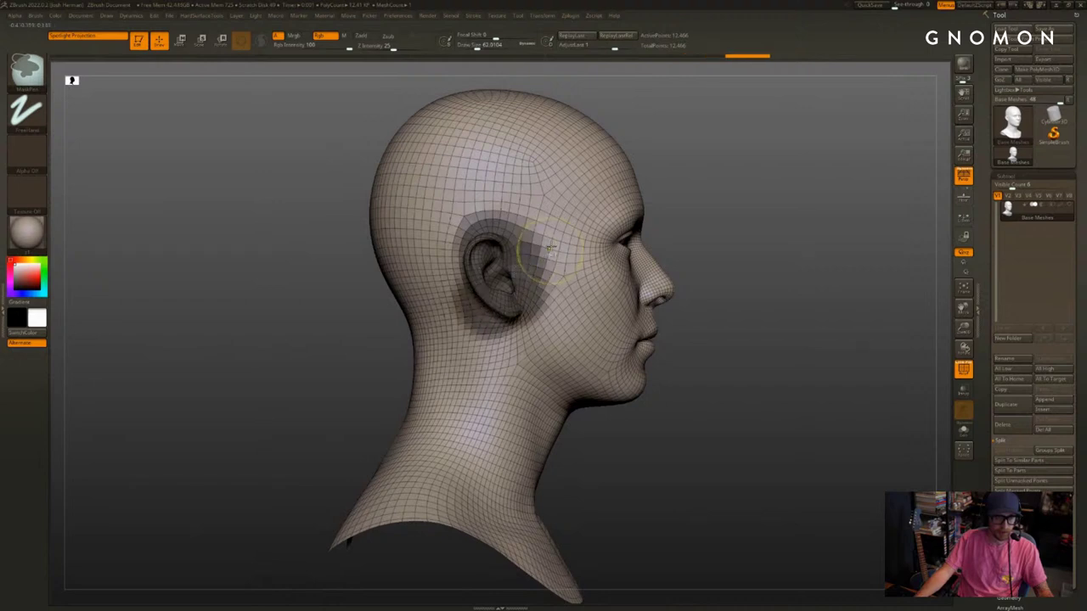
pyautogui.keyDown('ctrl'); pyautogui.keyDown('alt'); pyautogui.moveTo(550, 249); pyautogui.dragTo(561, 280); pyautogui.keyUp('alt'); pyautogui.keyUp('ctrl')
pyautogui.moveTo(492, 347)
pyautogui.keyDown('ctrl'); pyautogui.keyDown('alt'); pyautogui.mouseDown()
pyautogui.moveTo(459, 305)
pyautogui.moveTo(508, 330)
pyautogui.mouseUp(); pyautogui.keyUp('alt'); pyautogui.keyUp('ctrl')
pyautogui.press('[')
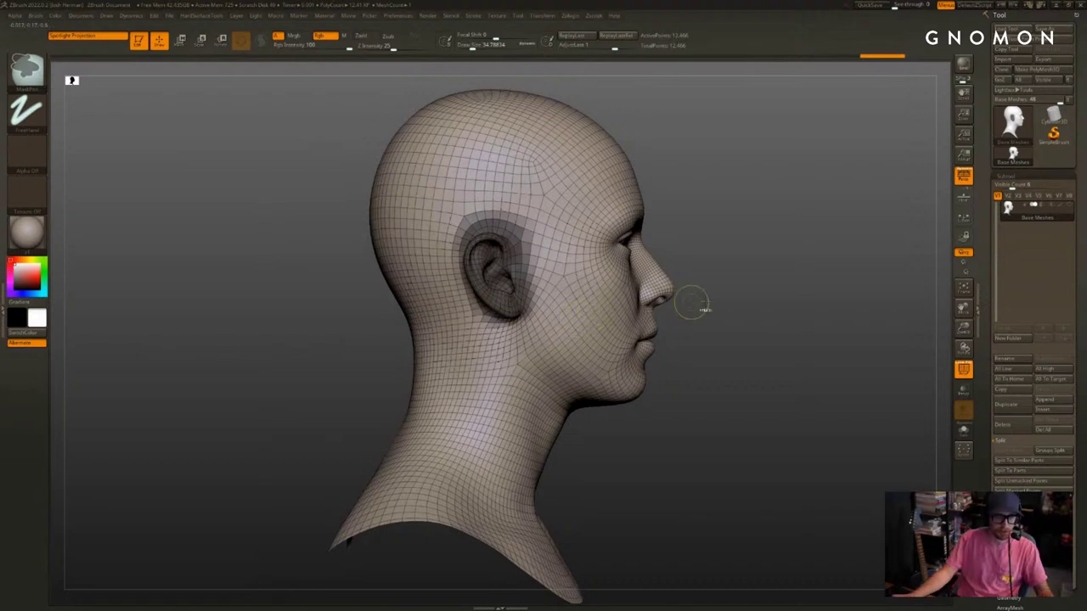
# Turn the masked ears into their own polygroup and isolate them
pyautogui.hotkey('ctrl', 'w')
pyautogui.moveTo(815, 293); pyautogui.dragTo(706, 268)
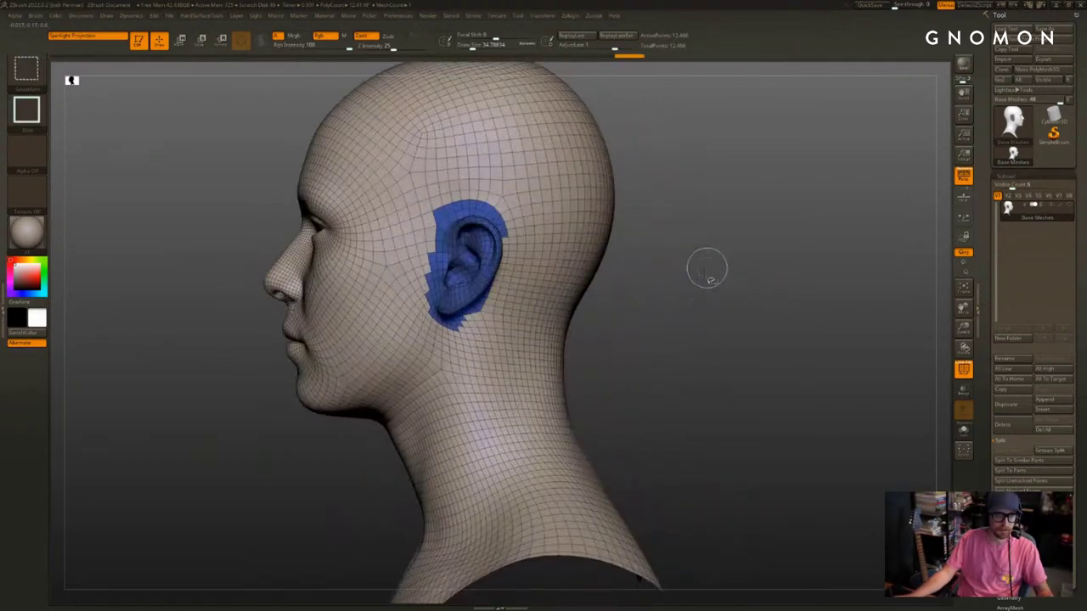
pyautogui.keyDown('ctrl'); pyautogui.keyDown('shift'); pyautogui.click(487, 266); pyautogui.keyUp('shift'); pyautogui.keyUp('ctrl')
pyautogui.moveTo(617, 262); pyautogui.dragTo(650, 248)
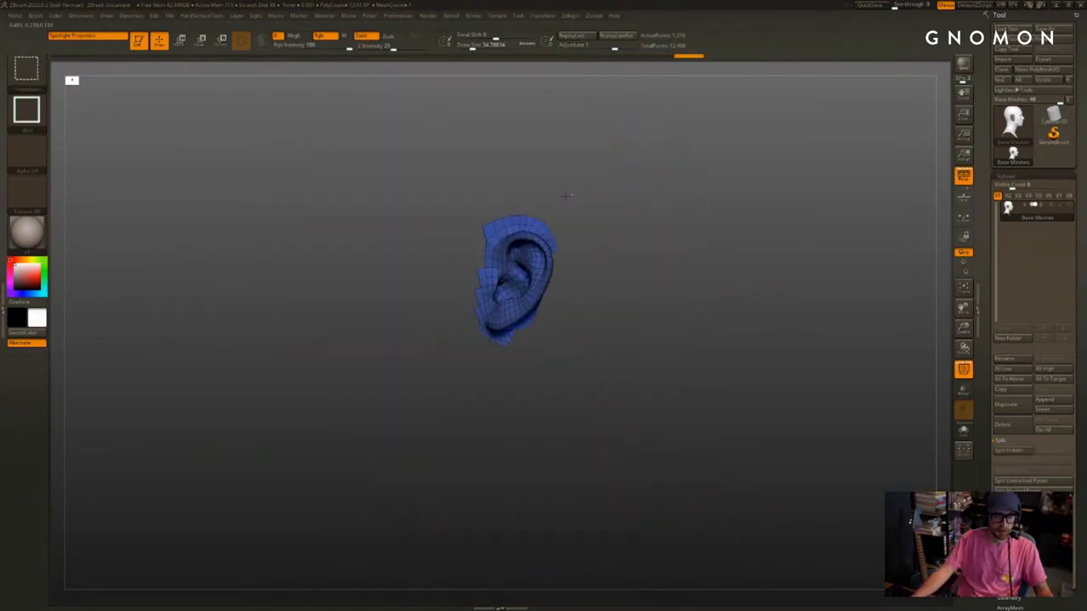
# Hide the surplus polygons around the isolated ear's upper, front and lower edges
pyautogui.keyDown('ctrl'); pyautogui.keyDown('shift'); pyautogui.moveTo(466, 207); pyautogui.dragTo(550, 224); pyautogui.keyUp('shift'); pyautogui.keyUp('ctrl')
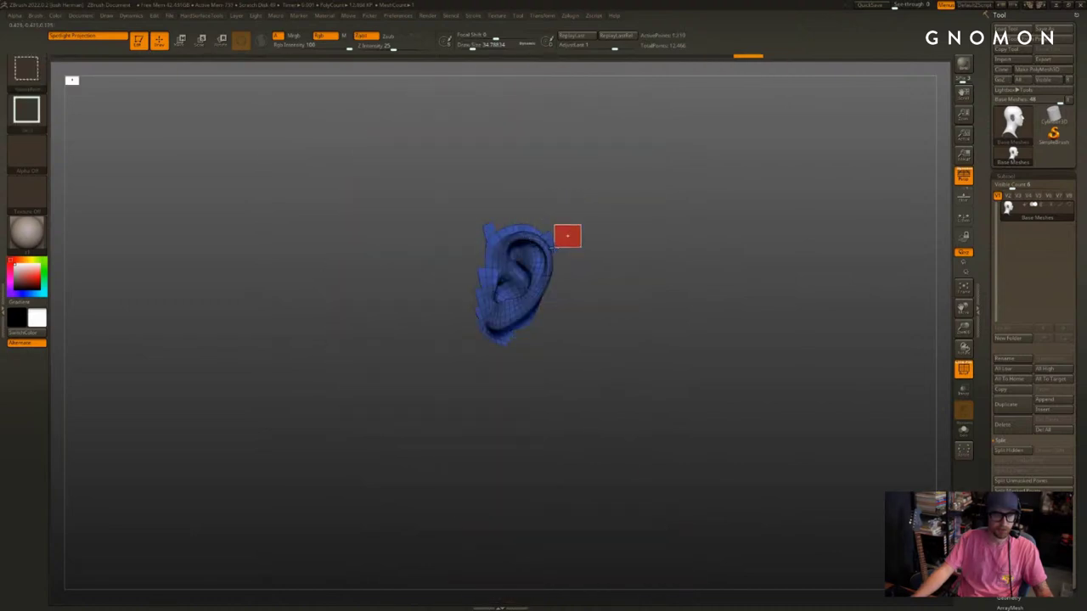
pyautogui.keyDown('ctrl'); pyautogui.keyDown('alt'); pyautogui.keyDown('shift'); pyautogui.moveTo(475, 227); pyautogui.dragTo(476, 227); pyautogui.keyUp('shift'); pyautogui.keyUp('alt'); pyautogui.keyUp('ctrl')
pyautogui.moveTo(424, 281); pyautogui.dragTo(403, 286)
pyautogui.keyDown('ctrl'); pyautogui.keyDown('shift'); pyautogui.moveTo(442, 299); pyautogui.dragTo(467, 334); pyautogui.keyUp('shift'); pyautogui.keyUp('ctrl')
pyautogui.moveTo(454, 381); pyautogui.dragTo(463, 381)
pyautogui.keyDown('ctrl'); pyautogui.keyDown('shift'); pyautogui.moveTo(454, 382); pyautogui.dragTo(474, 348); pyautogui.keyUp('shift'); pyautogui.keyUp('ctrl')
pyautogui.moveTo(472, 392)
pyautogui.mouseDown()
pyautogui.moveTo(456, 415)
pyautogui.moveTo(481, 356)
pyautogui.moveTo(515, 370)
pyautogui.mouseUp()
pyautogui.moveTo(537, 387); pyautogui.dragTo(586, 378)
# Invert the visibility to show the head without ears and hide stray polygons along the ear opening's edge
pyautogui.keyDown('ctrl'); pyautogui.keyDown('shift'); pyautogui.moveTo(616, 374); pyautogui.dragTo(635, 393); pyautogui.keyUp('shift'); pyautogui.keyUp('ctrl')
pyautogui.moveTo(716, 350); pyautogui.dragTo(697, 373)
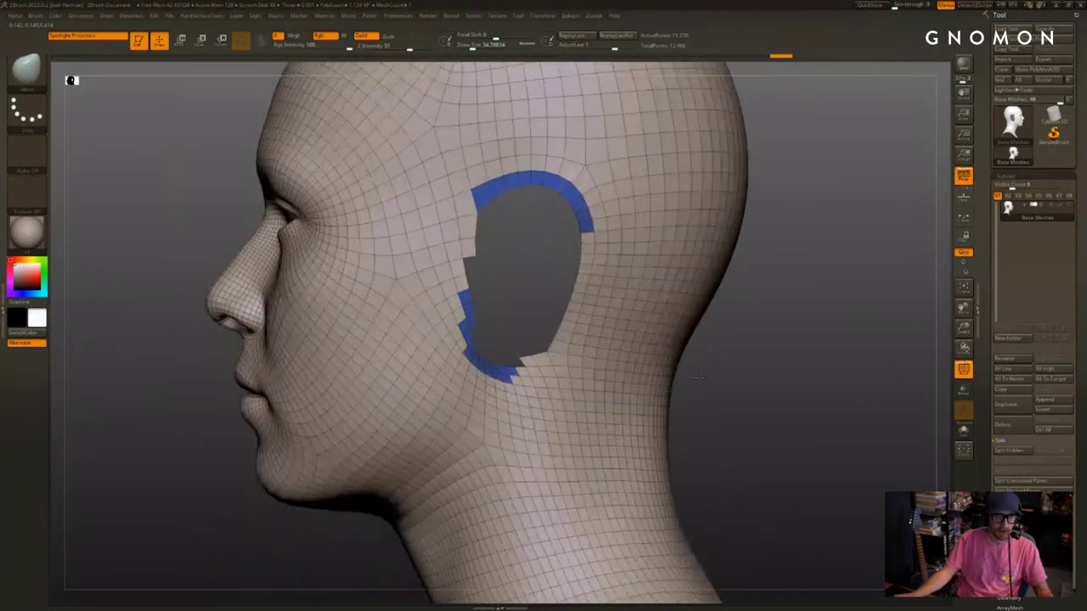
pyautogui.keyDown('ctrl'); pyautogui.keyDown('alt'); pyautogui.keyDown('shift'); pyautogui.moveTo(525, 350); pyautogui.dragTo(538, 365); pyautogui.keyUp('shift'); pyautogui.keyUp('alt'); pyautogui.keyUp('ctrl')
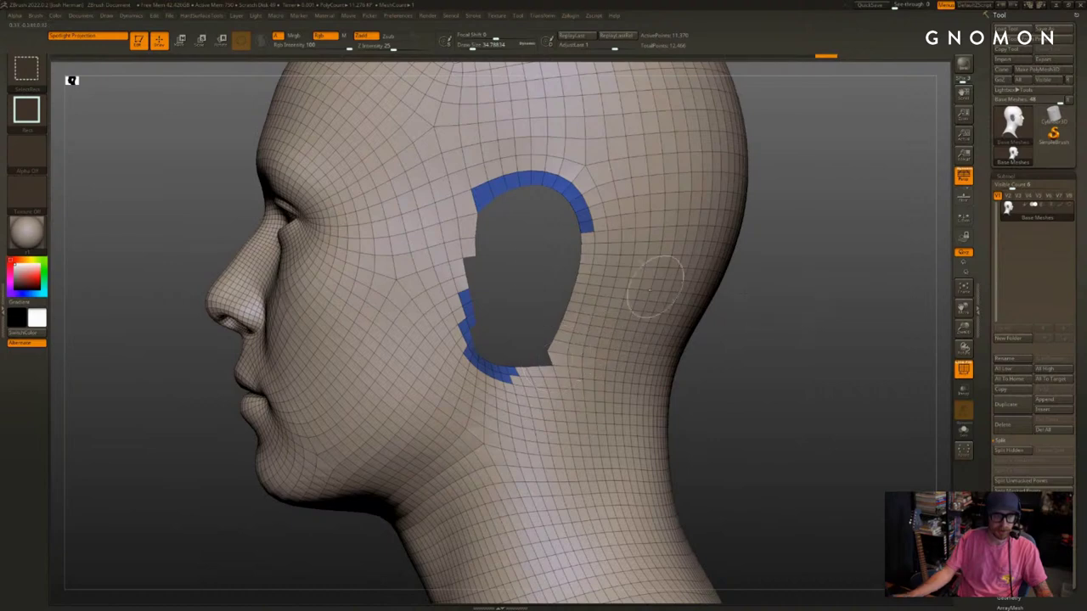
pyautogui.keyDown('ctrl'); pyautogui.keyDown('shift'); pyautogui.moveTo(499, 272); pyautogui.dragTo(471, 220); pyautogui.keyUp('shift'); pyautogui.keyUp('ctrl')
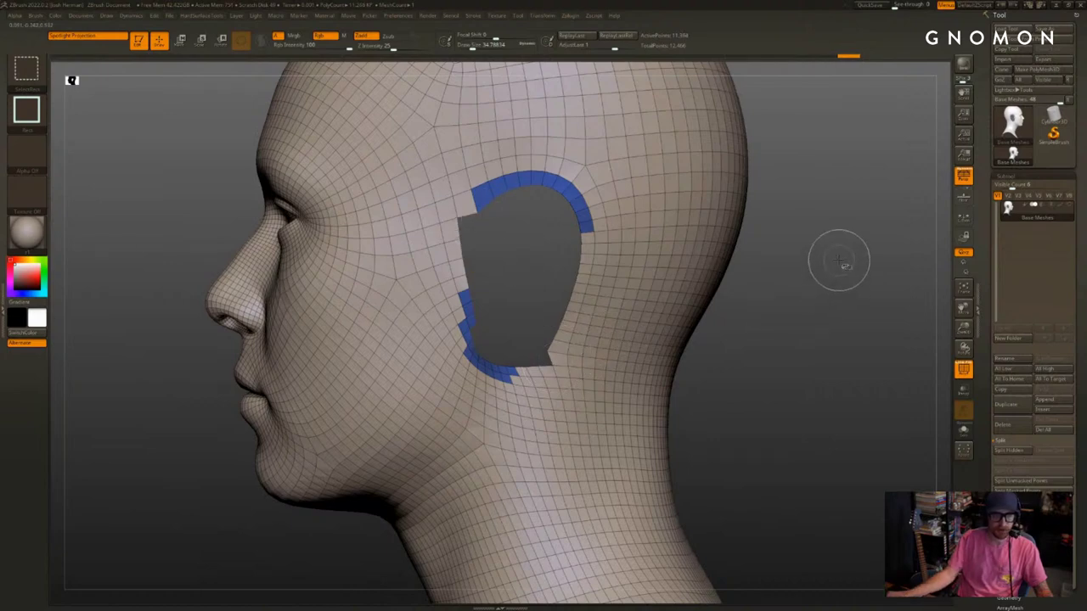
# Hide the last stray polygons, give the earless head its own polygroup, and show the whole mesh with the polyframe on
pyautogui.keyDown('ctrl'); pyautogui.keyDown('shift'); pyautogui.moveTo(809, 298); pyautogui.dragTo(784, 308); pyautogui.keyUp('shift'); pyautogui.keyUp('ctrl')
pyautogui.hotkey('ctrl', 'w')
pyautogui.hotkey('ctrl', 'w')
pyautogui.keyDown('ctrl'); pyautogui.keyDown('shift'); pyautogui.click(721, 311); pyautogui.keyUp('shift'); pyautogui.keyUp('ctrl')
pyautogui.moveTo(718, 310)
pyautogui.mouseDown()
pyautogui.moveTo(789, 312)
pyautogui.moveTo(813, 362)
pyautogui.moveTo(873, 362)
pyautogui.moveTo(800, 252)
pyautogui.moveTo(844, 262)
pyautogui.mouseUp()
pyautogui.hotkey('shift', 'f')
pyautogui.hotkey('shift', 'f')
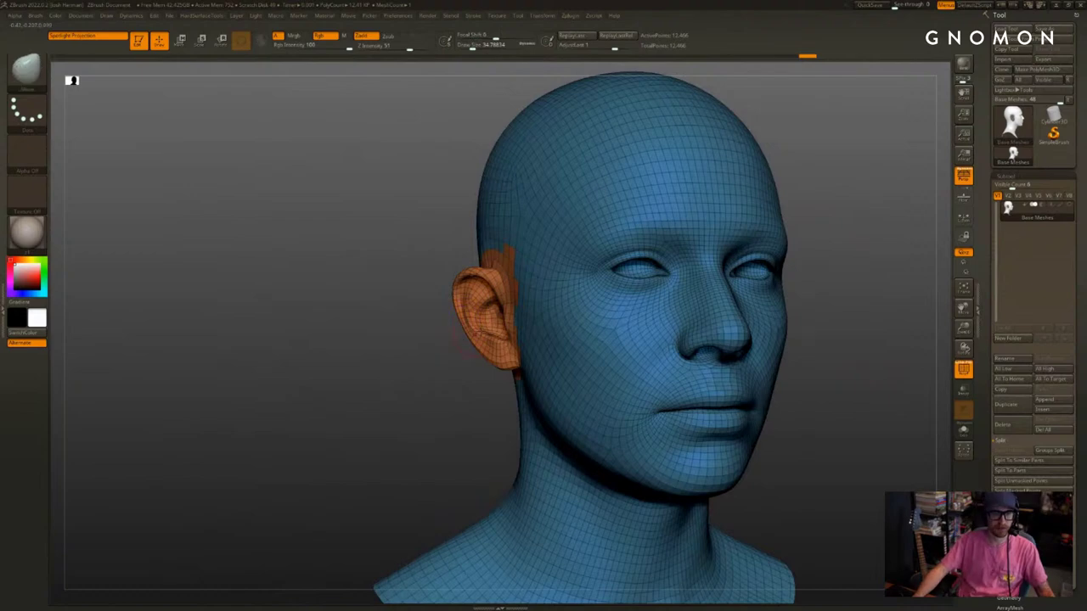
# Isolate the ear polygroup briefly, restore the full head, and inspect the group split on the opposite side
pyautogui.keyDown('ctrl'); pyautogui.keyDown('shift'); pyautogui.click(487, 319); pyautogui.keyUp('shift'); pyautogui.keyUp('ctrl')
pyautogui.keyDown('alt'); pyautogui.moveTo(454, 370); pyautogui.dragTo(432, 347); pyautogui.keyUp('alt')
pyautogui.keyDown('ctrl'); pyautogui.keyDown('shift'); pyautogui.click(356, 416); pyautogui.keyUp('shift'); pyautogui.keyUp('ctrl')
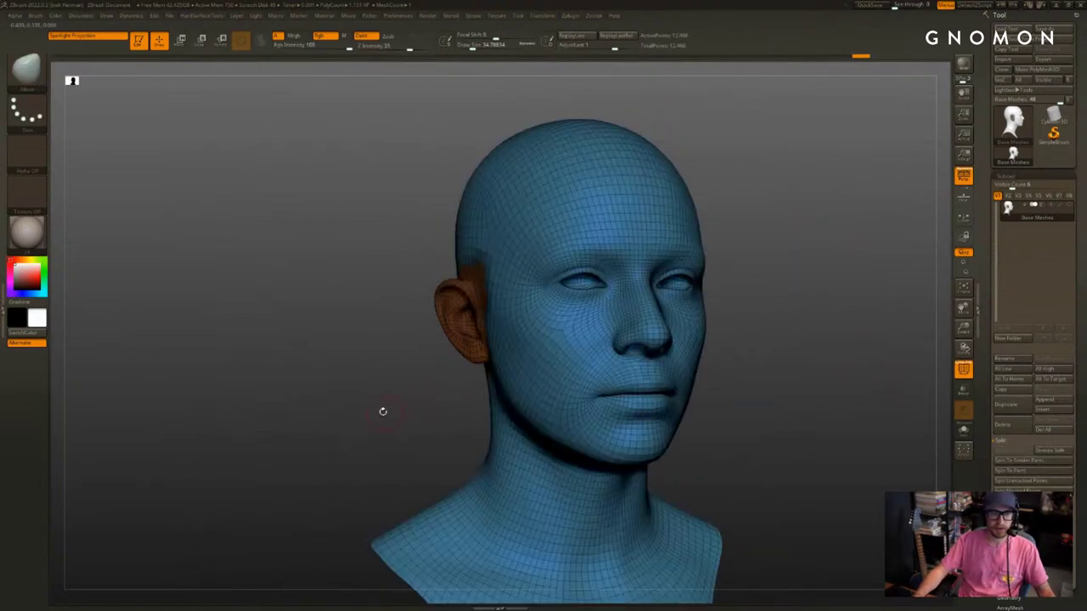
pyautogui.moveTo(381, 412); pyautogui.dragTo(330, 410)
pyautogui.moveTo(766, 302)
pyautogui.keyDown('shift'); pyautogui.mouseDown()
pyautogui.moveTo(694, 296)
pyautogui.moveTo(781, 298)
pyautogui.moveTo(658, 304)
pyautogui.moveTo(730, 304)
pyautogui.moveTo(668, 295)
pyautogui.mouseUp(); pyautogui.keyUp('shift')
# Turn perspective off, isolate the ears in side view, and enable double-sided display
pyautogui.press('p')
pyautogui.keyDown('ctrl'); pyautogui.keyDown('shift'); pyautogui.click(416, 308); pyautogui.keyUp('shift'); pyautogui.keyUp('ctrl')
pyautogui.keyDown('alt'); pyautogui.moveTo(586, 299); pyautogui.dragTo(715, 306); pyautogui.keyUp('alt')
pyautogui.moveTo(991, 447); pyautogui.dragTo(997, 316)
pyautogui.click(1005, 396)
pyautogui.click(1004, 426)
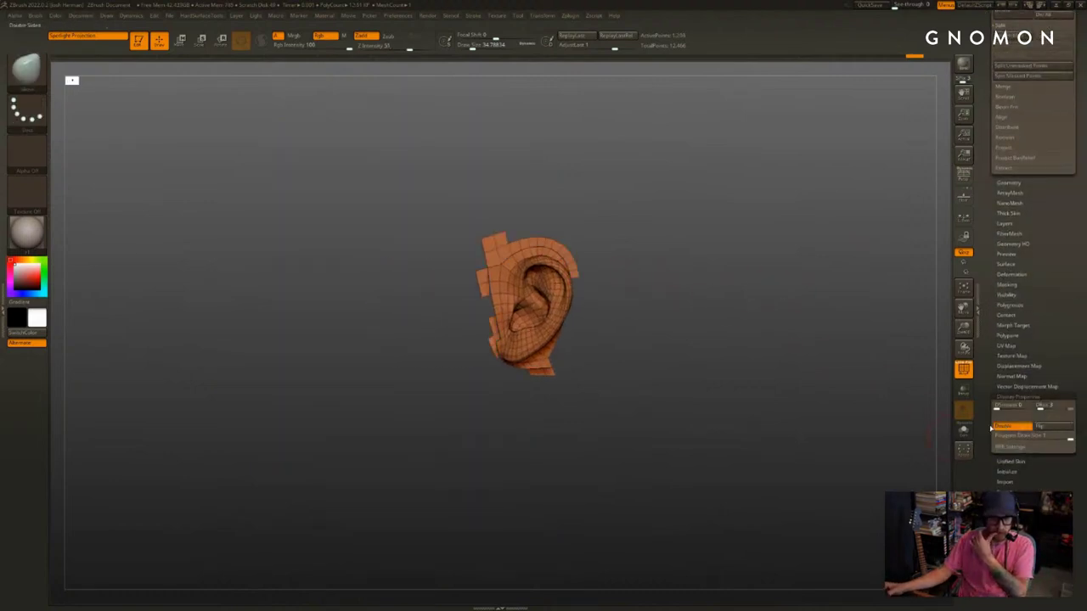
# Hide the surplus polygons around the second ear's upper, front and lower edges and assign the trimmed ears one polygroup
pyautogui.moveTo(813, 388)
pyautogui.mouseDown()
pyautogui.moveTo(823, 382)
pyautogui.moveTo(802, 369)
pyautogui.mouseUp()
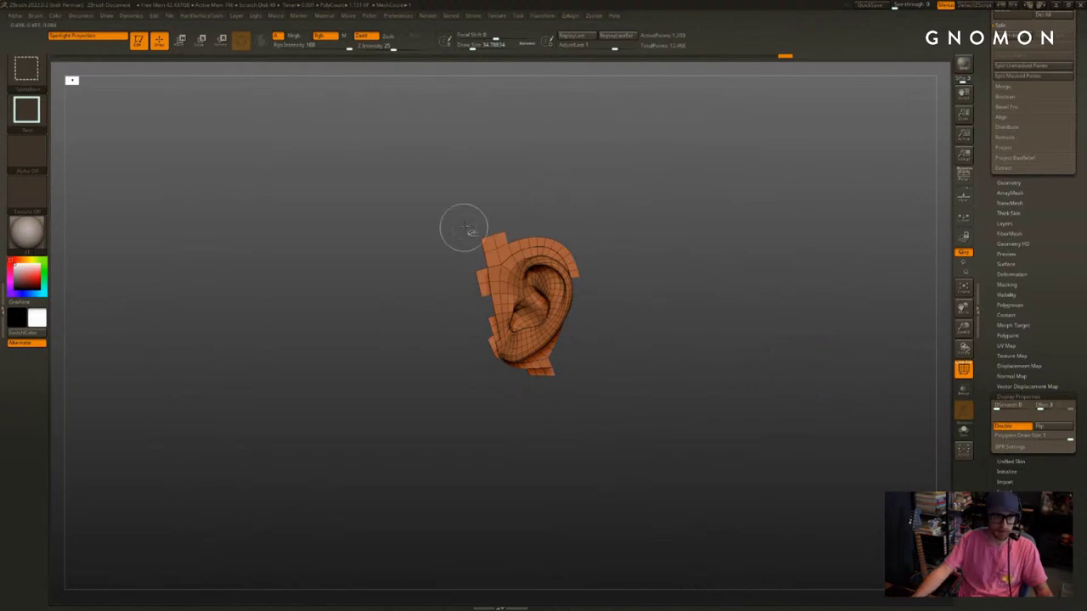
pyautogui.keyDown('ctrl'); pyautogui.keyDown('alt'); pyautogui.keyDown('shift'); pyautogui.moveTo(465, 228); pyautogui.dragTo(499, 252); pyautogui.keyUp('shift'); pyautogui.keyUp('alt'); pyautogui.keyUp('ctrl')
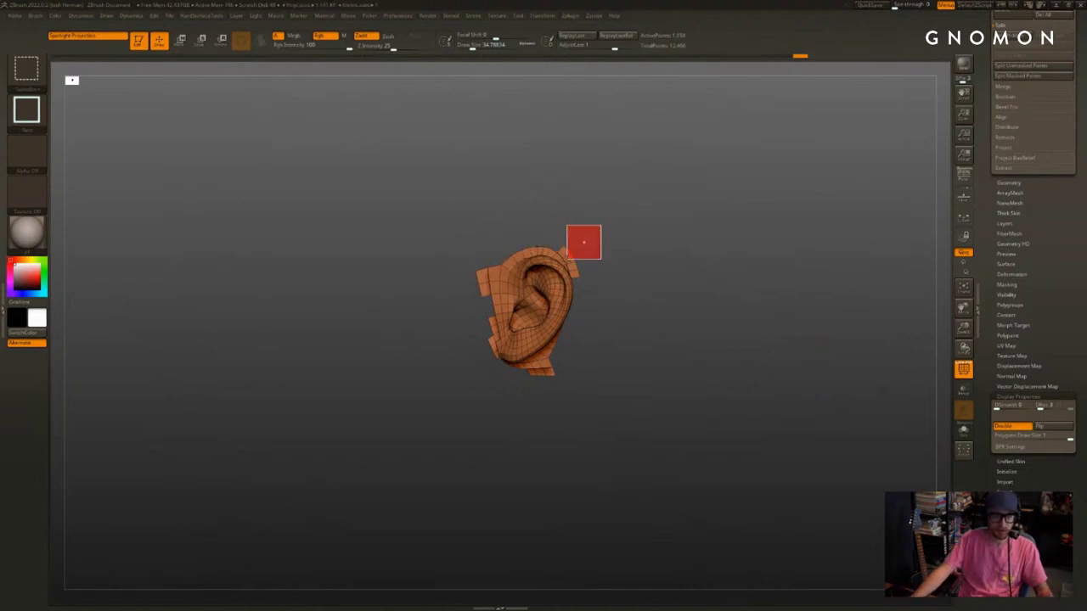
pyautogui.keyDown('ctrl'); pyautogui.keyDown('alt'); pyautogui.keyDown('shift'); pyautogui.moveTo(568, 259); pyautogui.dragTo(566, 260); pyautogui.keyUp('shift'); pyautogui.keyUp('alt'); pyautogui.keyUp('ctrl')
pyautogui.keyDown('ctrl'); pyautogui.keyDown('shift'); pyautogui.moveTo(598, 263); pyautogui.dragTo(581, 277); pyautogui.keyUp('shift'); pyautogui.keyUp('ctrl')
pyautogui.keyDown('ctrl'); pyautogui.keyDown('alt'); pyautogui.keyDown('shift'); pyautogui.moveTo(568, 405); pyautogui.dragTo(526, 373); pyautogui.keyUp('shift'); pyautogui.keyUp('alt'); pyautogui.keyUp('ctrl')
pyautogui.keyDown('ctrl'); pyautogui.keyDown('shift'); pyautogui.moveTo(460, 321); pyautogui.dragTo(496, 355); pyautogui.keyUp('shift'); pyautogui.keyUp('ctrl')
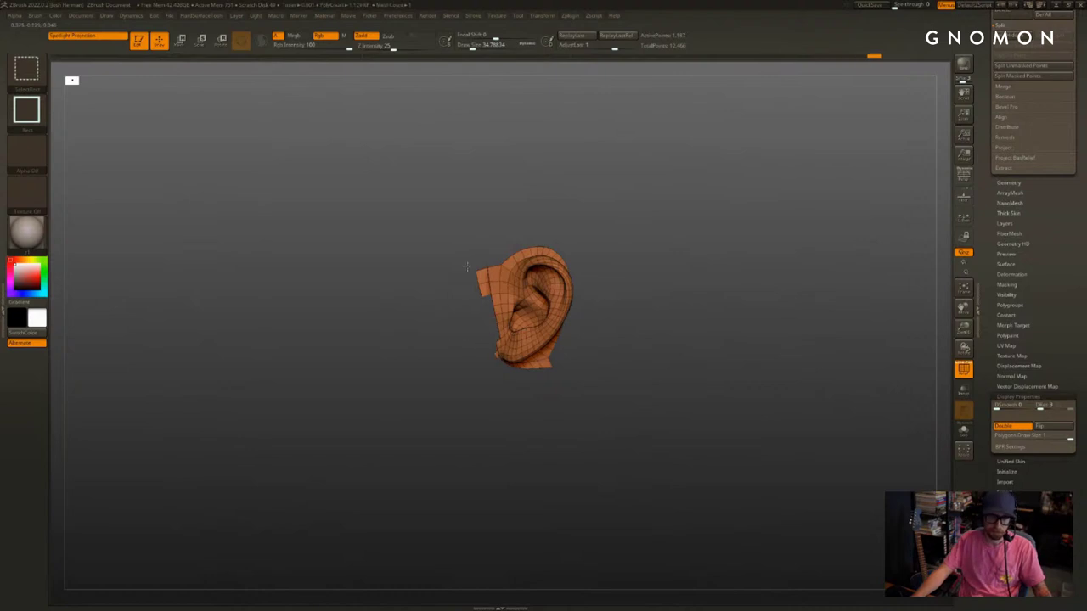
pyautogui.keyDown('ctrl'); pyautogui.keyDown('alt'); pyautogui.keyDown('shift'); pyautogui.moveTo(465, 258); pyautogui.dragTo(485, 307); pyautogui.keyUp('shift'); pyautogui.keyUp('alt'); pyautogui.keyUp('ctrl')
pyautogui.hotkey('ctrl', 'w')
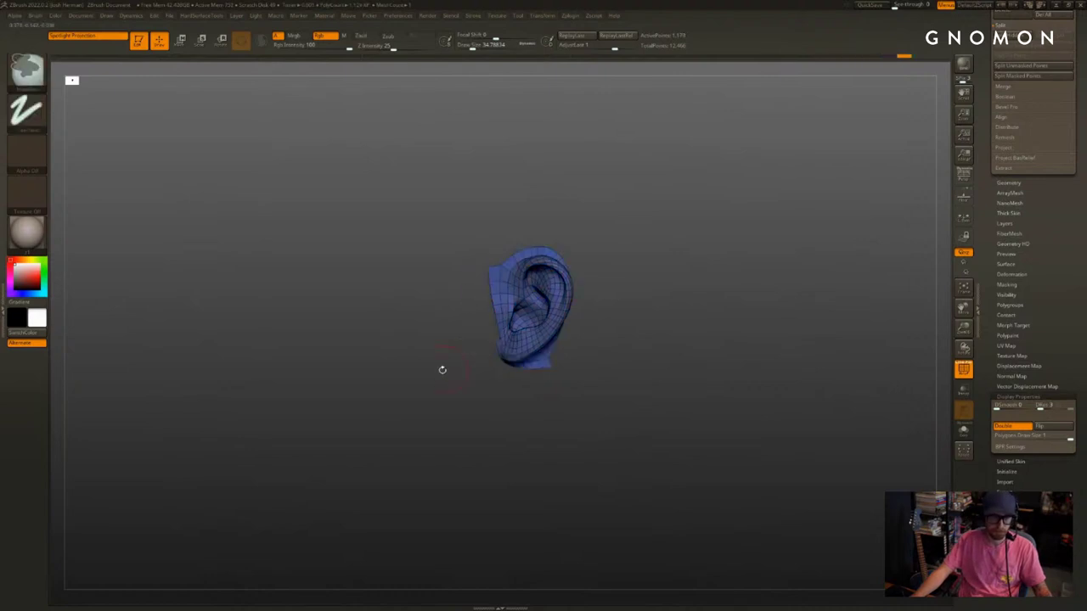
# Invert the visibility and put all of the earless head into a single polygroup
pyautogui.moveTo(442, 368); pyautogui.dragTo(708, 320)
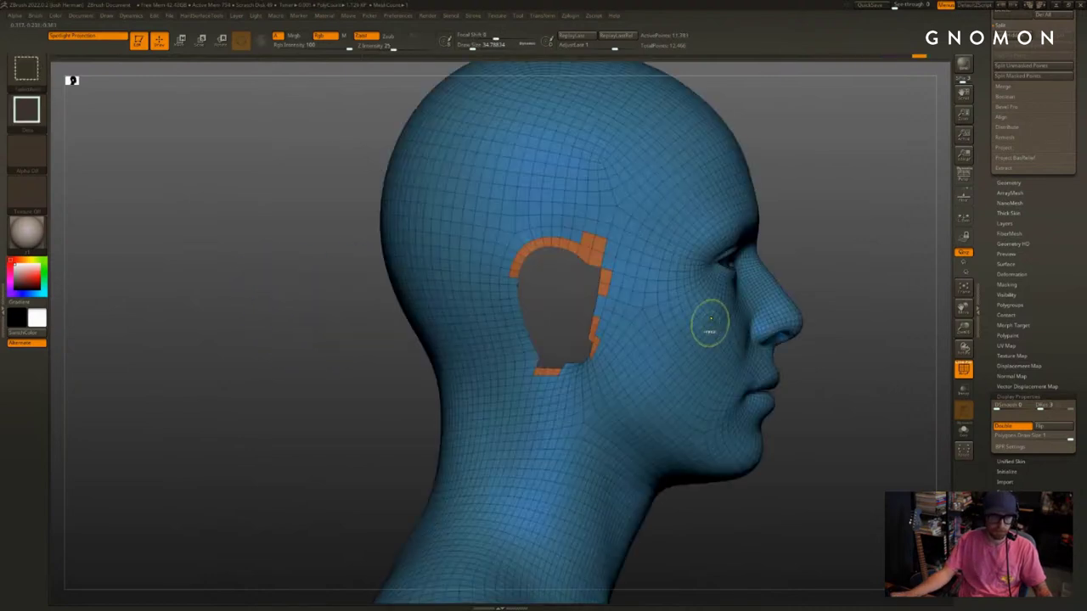
pyautogui.hotkey('ctrl', 'w')
pyautogui.moveTo(864, 272); pyautogui.dragTo(813, 269)
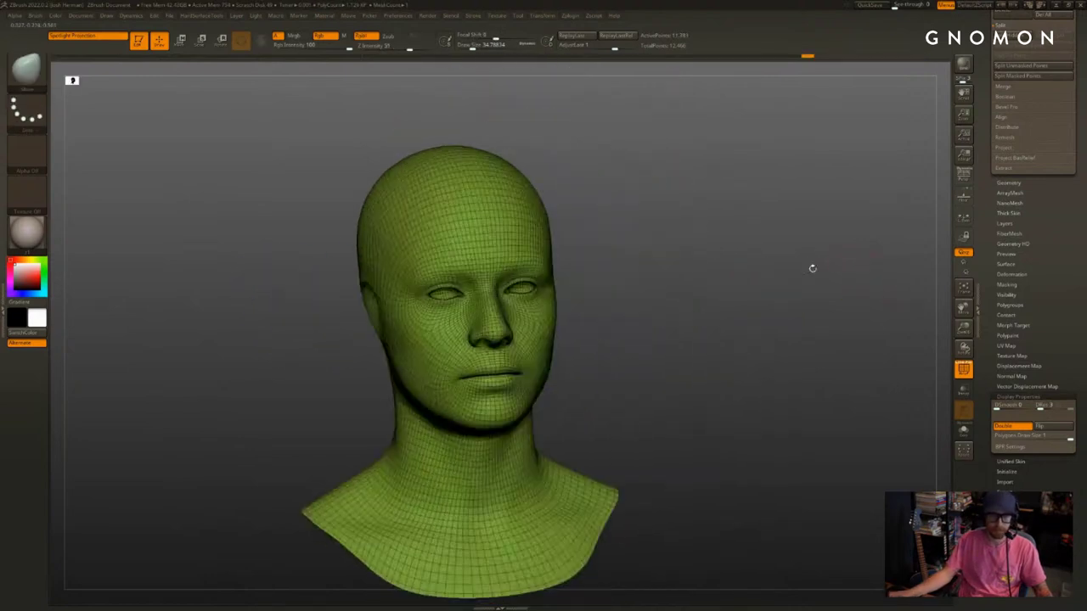
# Compare the open ear holes with double-sided display off and on, leaving it enabled
pyautogui.click(1012, 427)
pyautogui.moveTo(806, 355); pyautogui.dragTo(889, 382)
pyautogui.click(1012, 429)
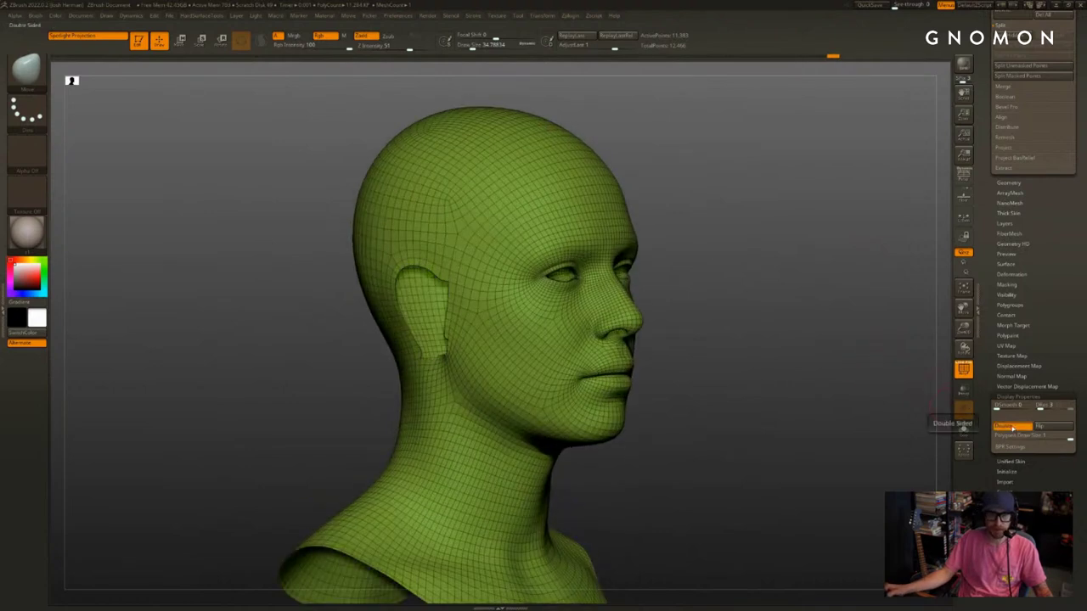
pyautogui.click(1010, 427)
pyautogui.moveTo(803, 379); pyautogui.dragTo(739, 340)
pyautogui.click(1009, 427)
# Show the full head, hide the polyframe, and isolate and mask the ears
pyautogui.keyDown('ctrl'); pyautogui.keyDown('shift'); pyautogui.click(806, 374); pyautogui.keyUp('shift'); pyautogui.keyUp('ctrl')
pyautogui.hotkey('shift', 'f')
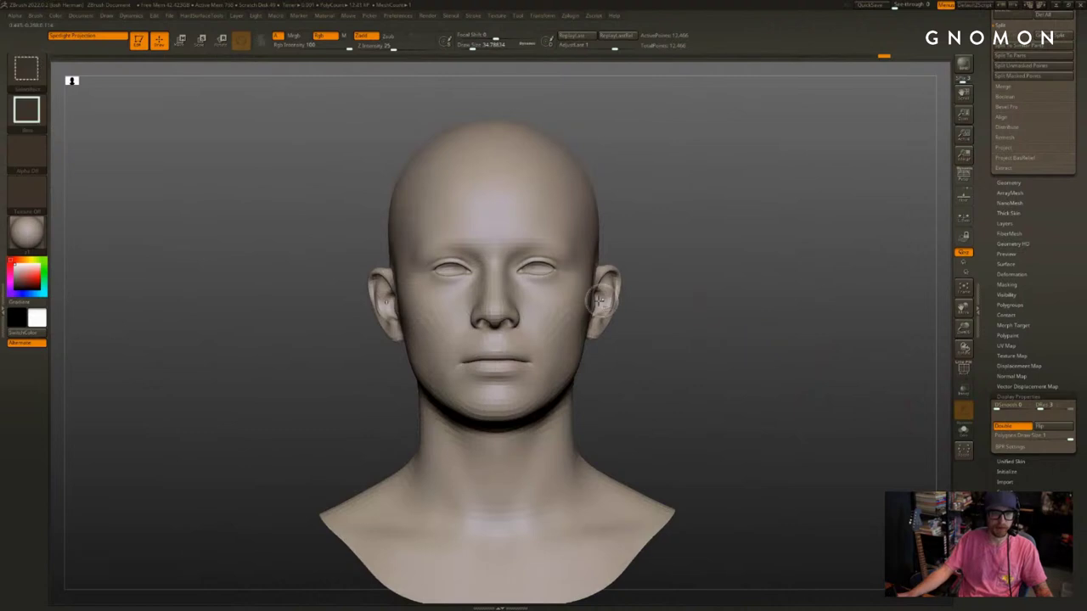
pyautogui.keyDown('ctrl'); pyautogui.keyDown('shift'); pyautogui.click(599, 303); pyautogui.keyUp('shift'); pyautogui.keyUp('ctrl')
pyautogui.hotkey('ctrl', 'z')
pyautogui.keyDown('ctrl'); pyautogui.keyDown('shift'); pyautogui.click(608, 297); pyautogui.keyUp('shift'); pyautogui.keyUp('ctrl')
pyautogui.keyDown('ctrl'); pyautogui.moveTo(768, 166); pyautogui.dragTo(463, 374); pyautogui.keyUp('ctrl')
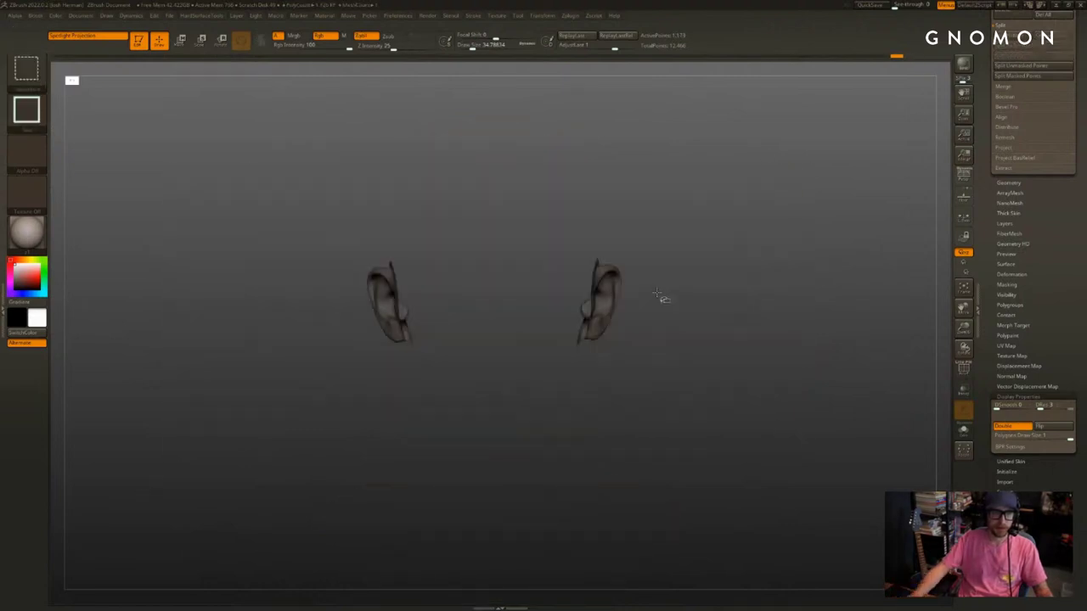
# Bring back the whole head and invert and soften the mask so only the ears stay editable
pyautogui.keyDown('ctrl'); pyautogui.keyDown('shift'); pyautogui.click(671, 297); pyautogui.keyUp('shift'); pyautogui.keyUp('ctrl')
pyautogui.moveTo(697, 297); pyautogui.dragTo(603, 297)
pyautogui.keyDown('ctrl'); pyautogui.click(607, 297); pyautogui.keyUp('ctrl')
pyautogui.keyDown('ctrl'); pyautogui.click(793, 302); pyautogui.keyUp('ctrl')
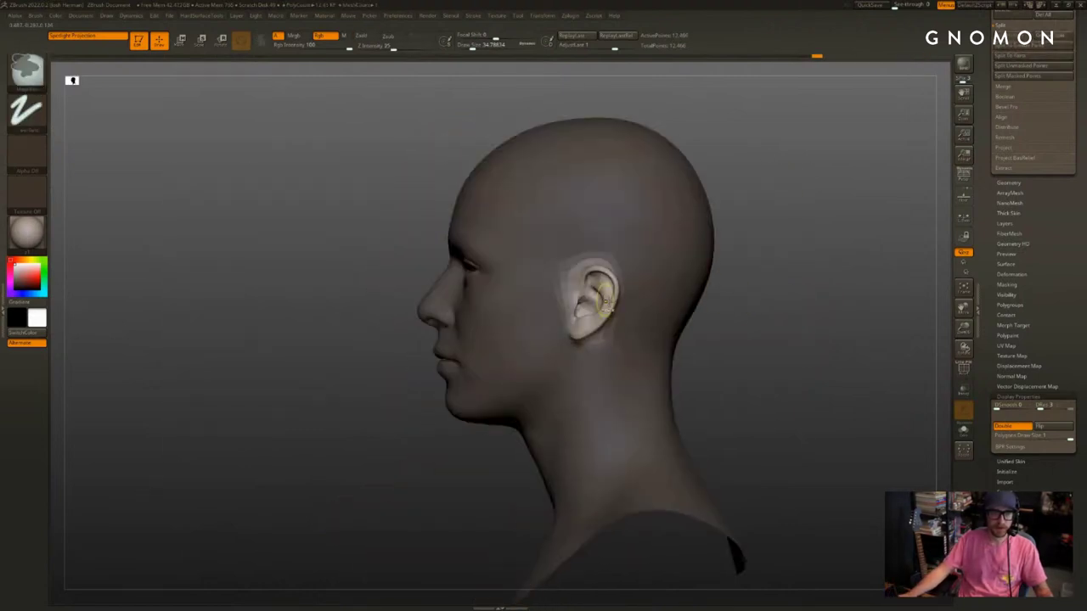
pyautogui.keyDown('ctrl'); pyautogui.click(610, 302); pyautogui.keyUp('ctrl')
# Turn perspective back on and set the Move brush's draw size to 112 over the unmasked ears
pyautogui.moveTo(769, 309)
pyautogui.mouseDown()
pyautogui.moveTo(815, 311)
pyautogui.moveTo(770, 313)
pyautogui.moveTo(680, 291)
pyautogui.moveTo(655, 269)
pyautogui.moveTo(628, 276)
pyautogui.moveTo(704, 256)
pyautogui.moveTo(713, 265)
pyautogui.mouseUp()
pyautogui.press('s')
pyautogui.click(639, 278)
pyautogui.click(963, 176)
pyautogui.press('s')
pyautogui.click(637, 279)
pyautogui.hotkey('ctrl', 'z')
pyautogui.press('s')
pyautogui.click(749, 293)
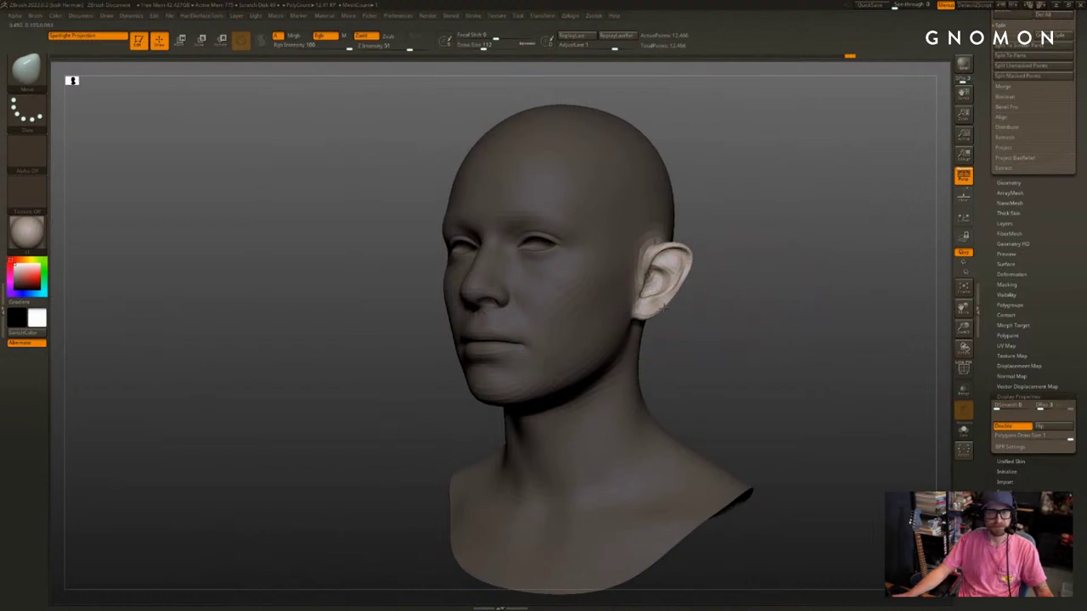
# Reshape the unmasked ears with the Move brush at varying sizes and clear the mask
pyautogui.press('s')
pyautogui.moveTo(667, 306)
pyautogui.mouseDown()
pyautogui.moveTo(694, 269)
pyautogui.moveTo(638, 270)
pyautogui.mouseUp()
pyautogui.click(717, 296)
pyautogui.press('s')
pyautogui.click(698, 273)
pyautogui.press('s')
pyautogui.click(674, 258)
pyautogui.press('s')
pyautogui.moveTo(739, 259)
pyautogui.mouseDown()
pyautogui.moveTo(681, 262)
pyautogui.moveTo(749, 289)
pyautogui.moveTo(759, 257)
pyautogui.moveTo(791, 260)
pyautogui.mouseUp()
pyautogui.press('s')
pyautogui.click(739, 288)
pyautogui.keyDown('ctrl'); pyautogui.moveTo(792, 260); pyautogui.dragTo(780, 265); pyautogui.keyUp('ctrl')
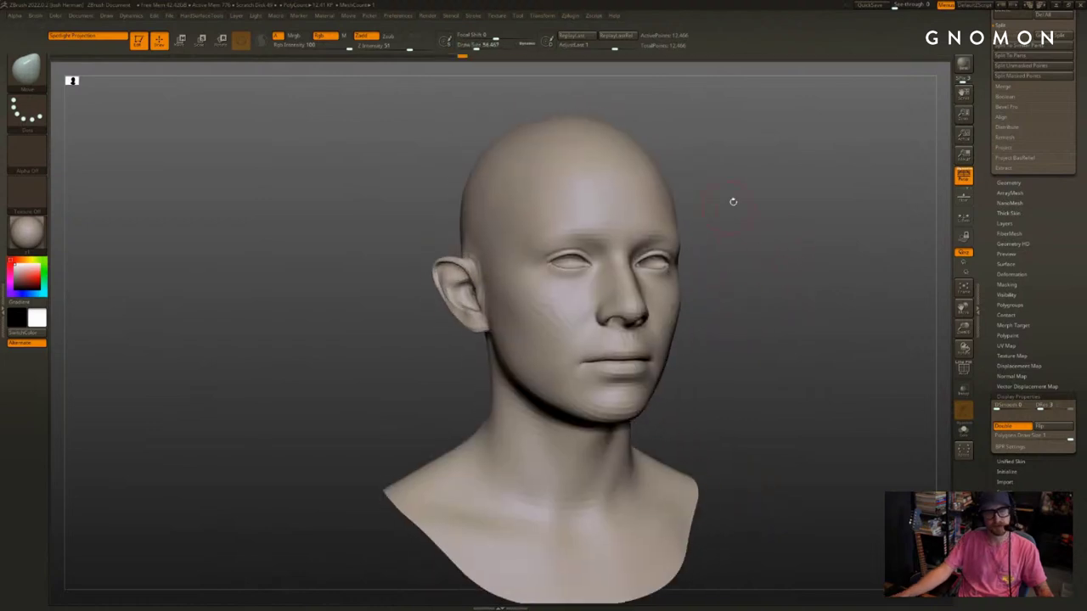
# Shift the eye area slightly with a large Move brush, using a draw size of about 191
pyautogui.press('s')
pyautogui.click(569, 266)
pyautogui.press('s')
pyautogui.click(586, 265)
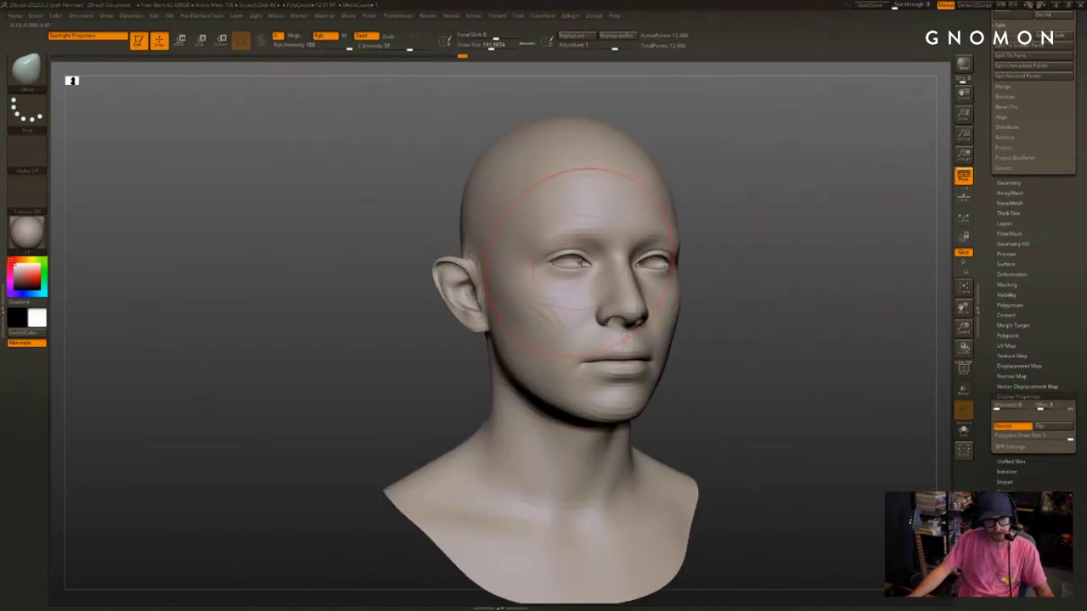
pyautogui.moveTo(582, 262); pyautogui.dragTo(574, 264)
pyautogui.moveTo(756, 261); pyautogui.dragTo(670, 260)
pyautogui.press('s')
pyautogui.click(676, 262)
pyautogui.moveTo(839, 251); pyautogui.dragTo(801, 249)
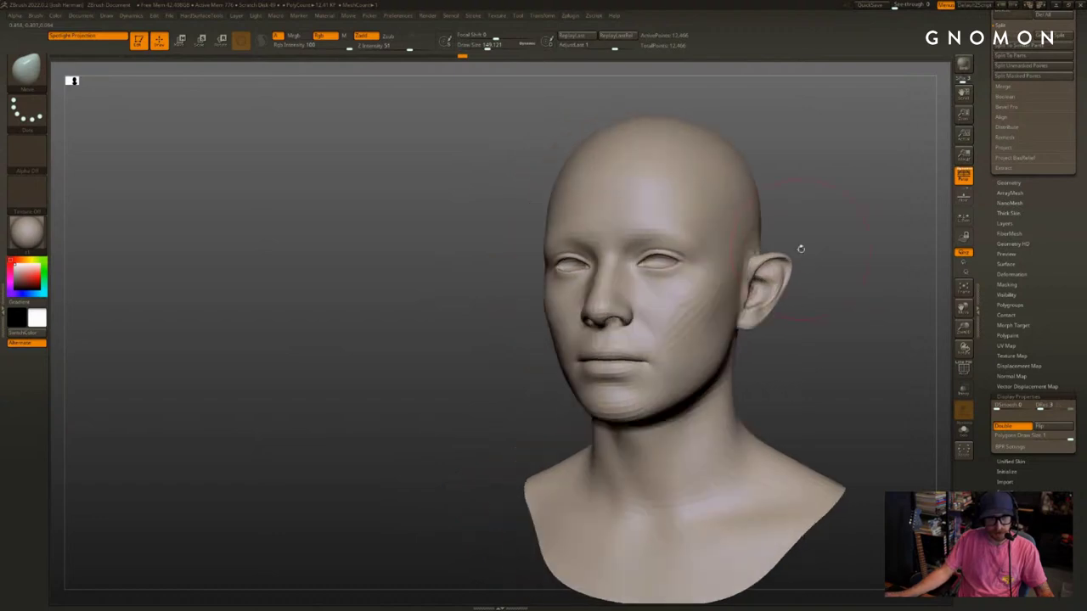
# Push the nose base up and pull it down with the Move brush to vary the nose's length
pyautogui.moveTo(518, 341); pyautogui.dragTo(756, 335)
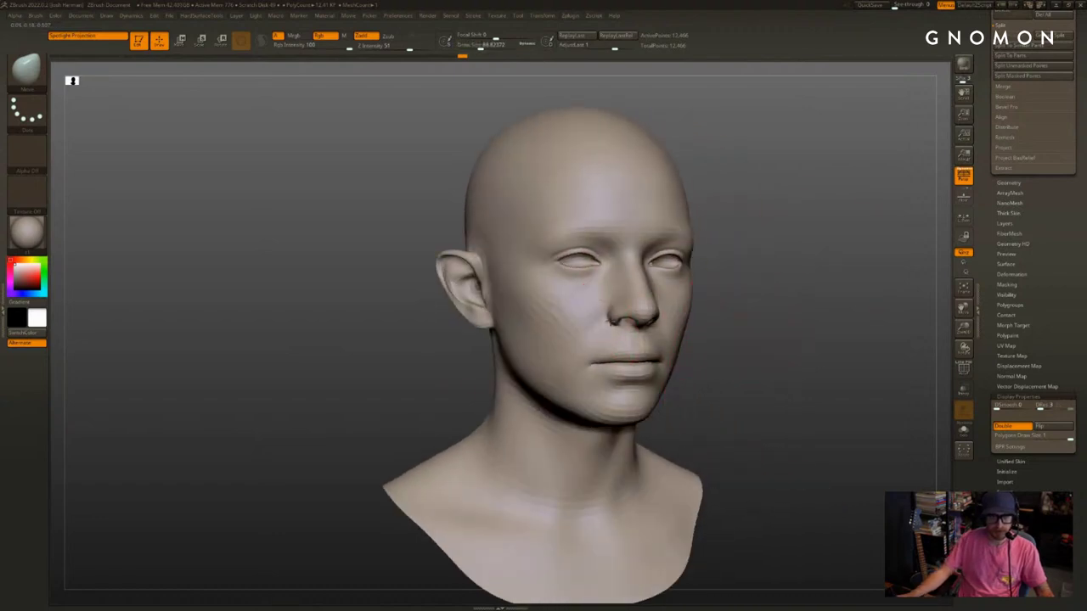
pyautogui.moveTo(784, 315); pyautogui.dragTo(645, 317)
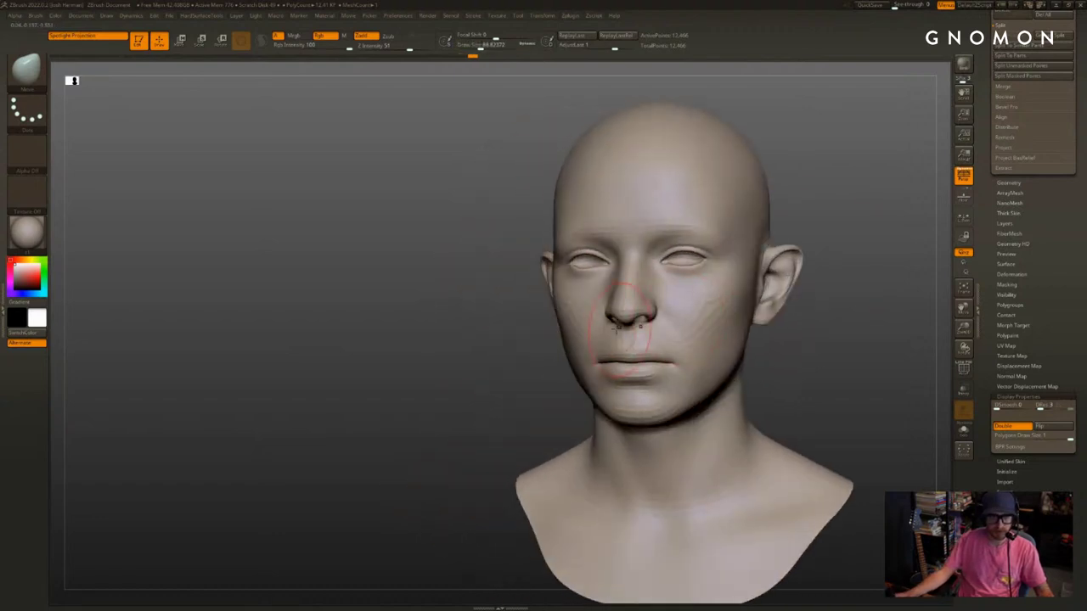
pyautogui.press('s')
pyautogui.click(675, 320)
pyautogui.moveTo(512, 362); pyautogui.dragTo(446, 360)
pyautogui.moveTo(609, 327); pyautogui.dragTo(608, 315)
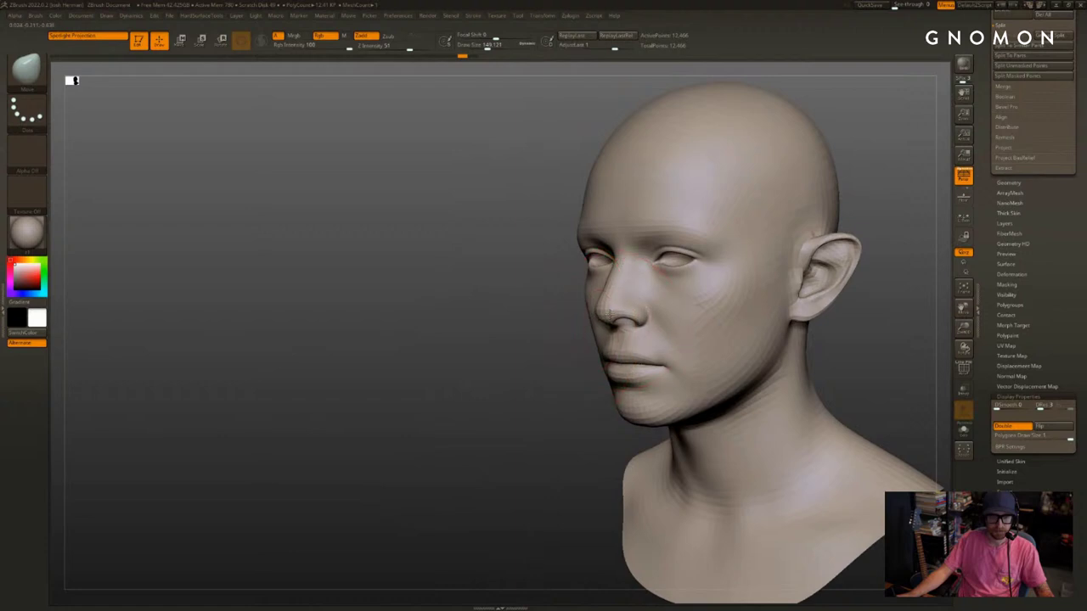
pyautogui.moveTo(552, 338); pyautogui.dragTo(508, 337)
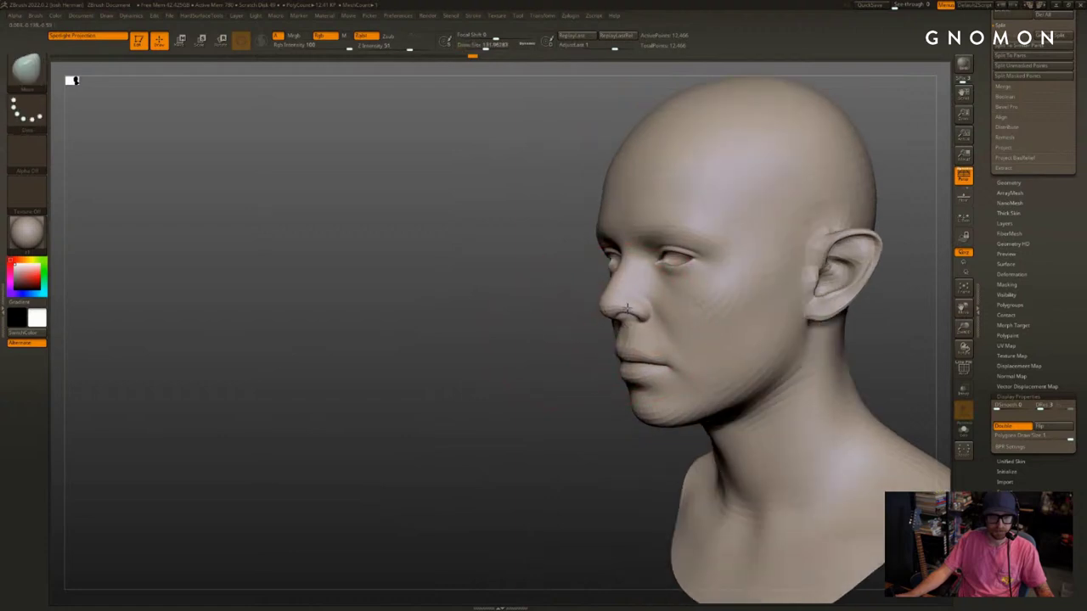
pyautogui.press(']')
pyautogui.moveTo(617, 309); pyautogui.dragTo(622, 335)
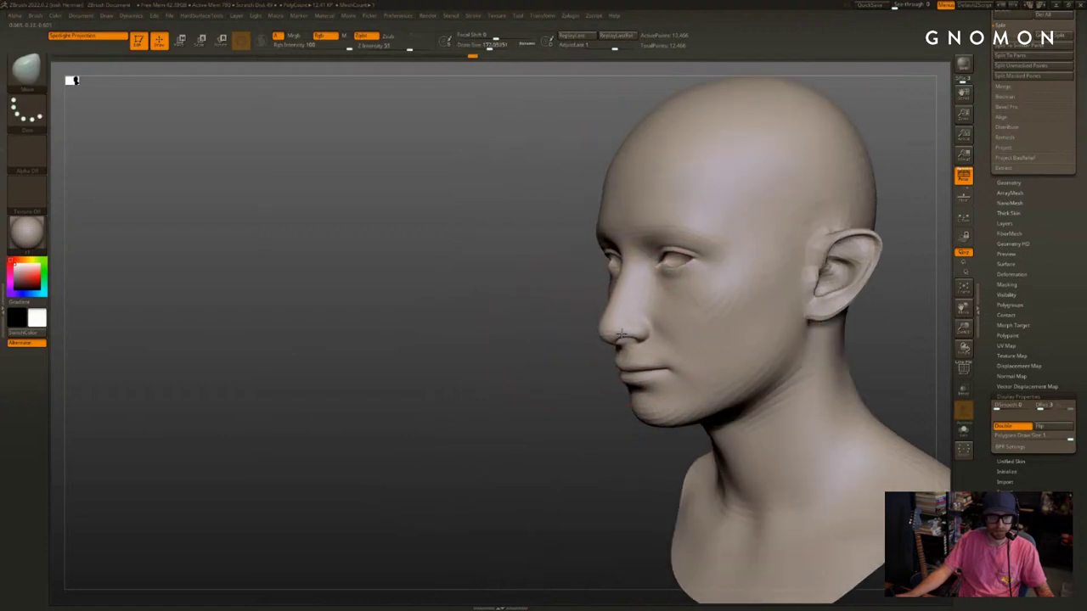
# Raise the nose tip and pull the area below the nose forward with a smaller Move brush
pyautogui.keyDown('alt'); pyautogui.moveTo(552, 358); pyautogui.dragTo(443, 350); pyautogui.keyUp('alt')
pyautogui.press('s')
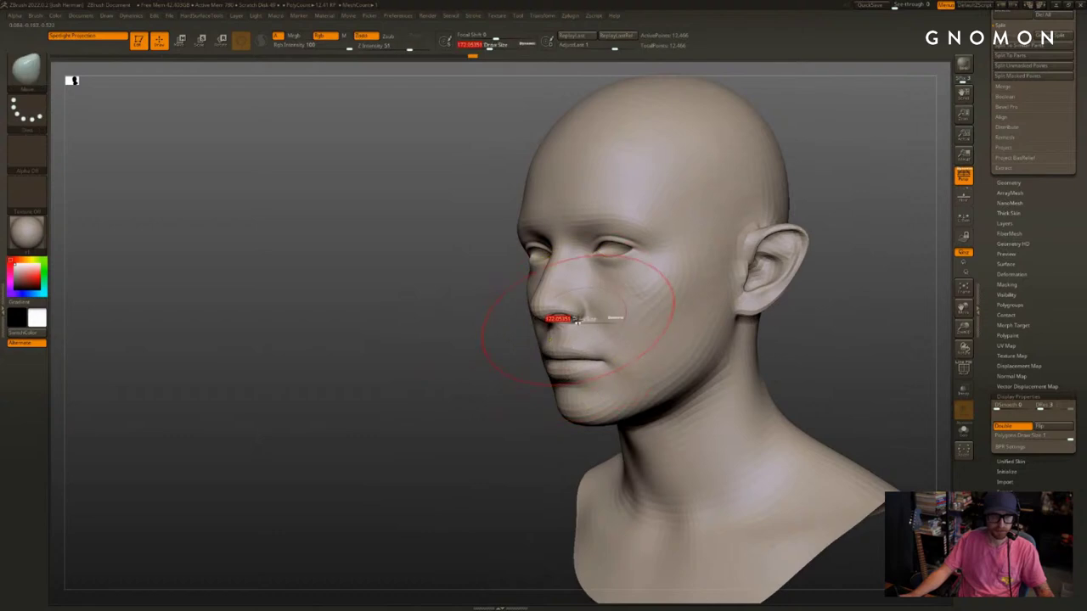
pyautogui.moveTo(575, 319); pyautogui.dragTo(568, 319)
pyautogui.moveTo(562, 329); pyautogui.dragTo(561, 320)
pyautogui.moveTo(622, 378); pyautogui.dragTo(574, 349, button='right')
pyautogui.press('s')
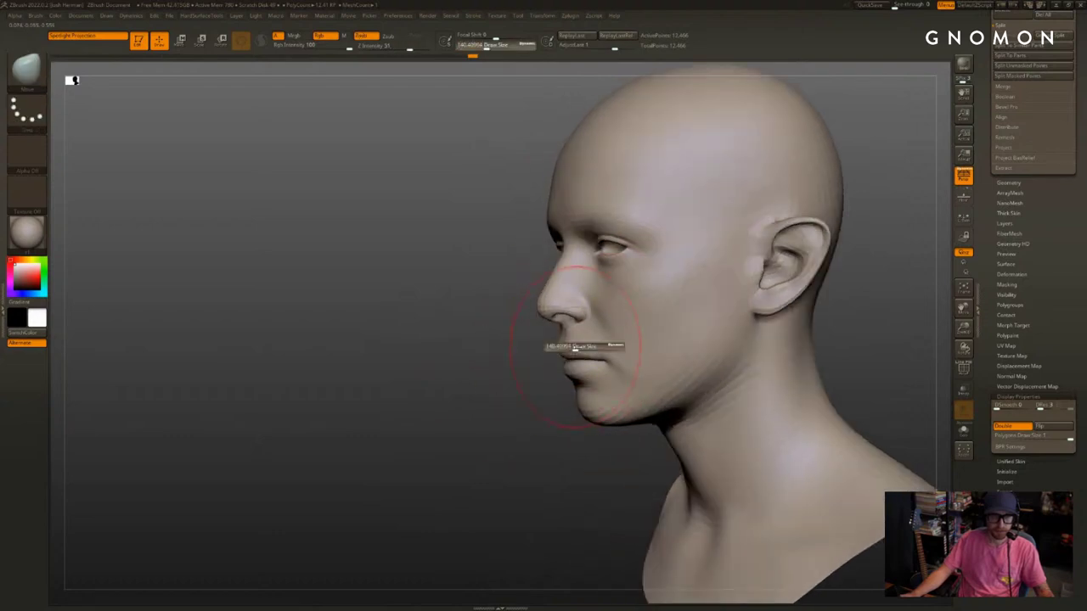
pyautogui.press('s')
pyautogui.moveTo(576, 348); pyautogui.dragTo(574, 344)
pyautogui.moveTo(570, 337)
pyautogui.mouseDown()
pyautogui.moveTo(570, 315)
pyautogui.moveTo(567, 335)
pyautogui.moveTo(552, 333)
pyautogui.mouseUp()
pyautogui.press('s')
pyautogui.moveTo(707, 338); pyautogui.dragTo(720, 340)
# Paint a mask over the face from the eyes down across the cheeks, nose and mouth to the chin
pyautogui.press('s')
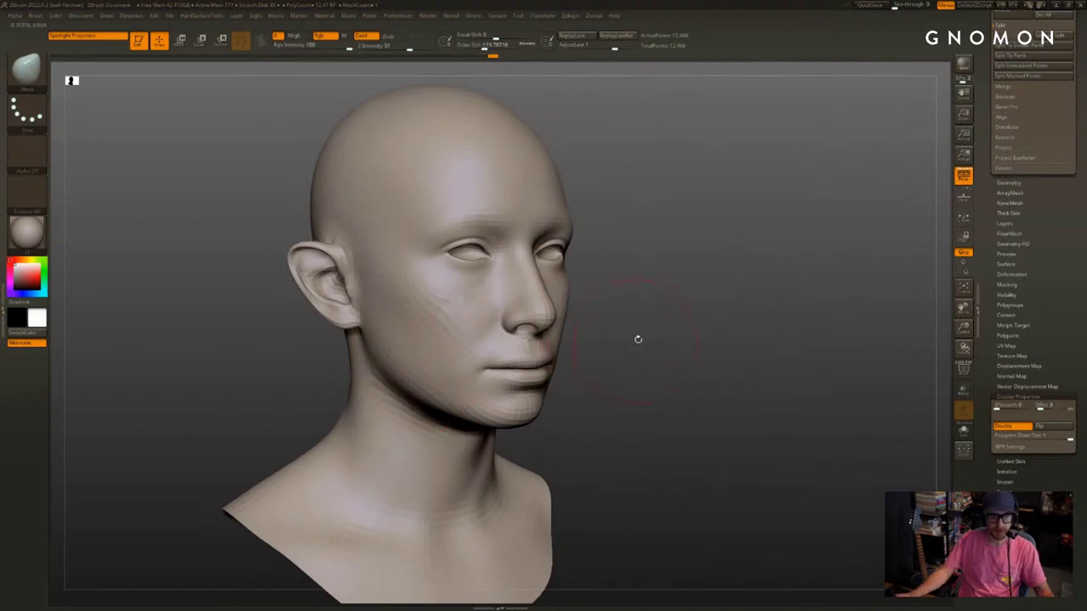
pyautogui.keyDown('alt'); pyautogui.moveTo(638, 339); pyautogui.dragTo(631, 318); pyautogui.keyUp('alt')
pyautogui.press('s')
pyautogui.moveTo(477, 332); pyautogui.dragTo(482, 332)
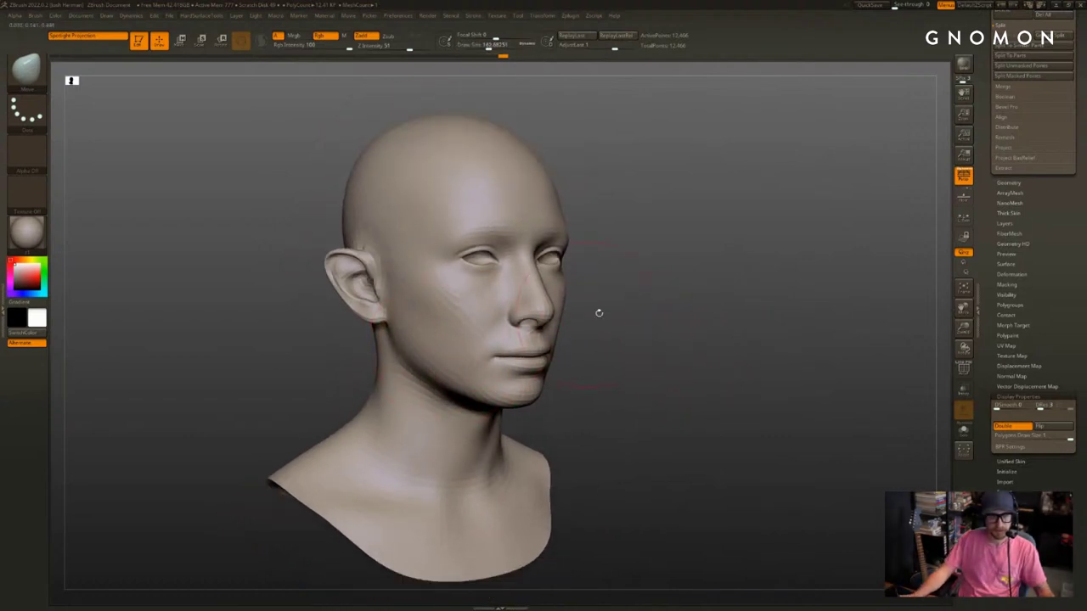
pyautogui.moveTo(598, 313); pyautogui.dragTo(591, 313)
pyautogui.moveTo(592, 256); pyautogui.dragTo(529, 255)
pyautogui.press('s')
pyautogui.moveTo(483, 284)
pyautogui.mouseDown()
pyautogui.moveTo(480, 295)
pyautogui.moveTo(478, 286)
pyautogui.moveTo(602, 247)
pyautogui.mouseUp()
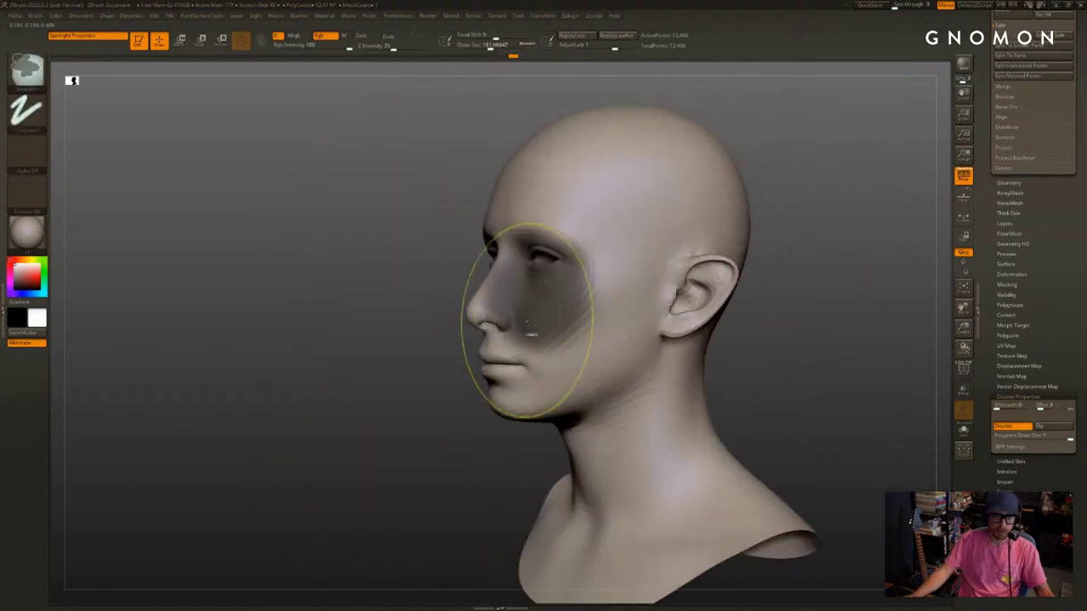
pyautogui.moveTo(461, 267)
pyautogui.keyDown('ctrl'); pyautogui.mouseDown()
pyautogui.moveTo(509, 348)
pyautogui.moveTo(548, 384)
pyautogui.moveTo(594, 366)
pyautogui.mouseUp(); pyautogui.keyUp('ctrl')
pyautogui.moveTo(633, 331)
pyautogui.mouseDown()
pyautogui.moveTo(724, 305)
pyautogui.moveTo(820, 302)
pyautogui.mouseUp()
pyautogui.press('s')
pyautogui.moveTo(507, 265); pyautogui.dragTo(439, 291)
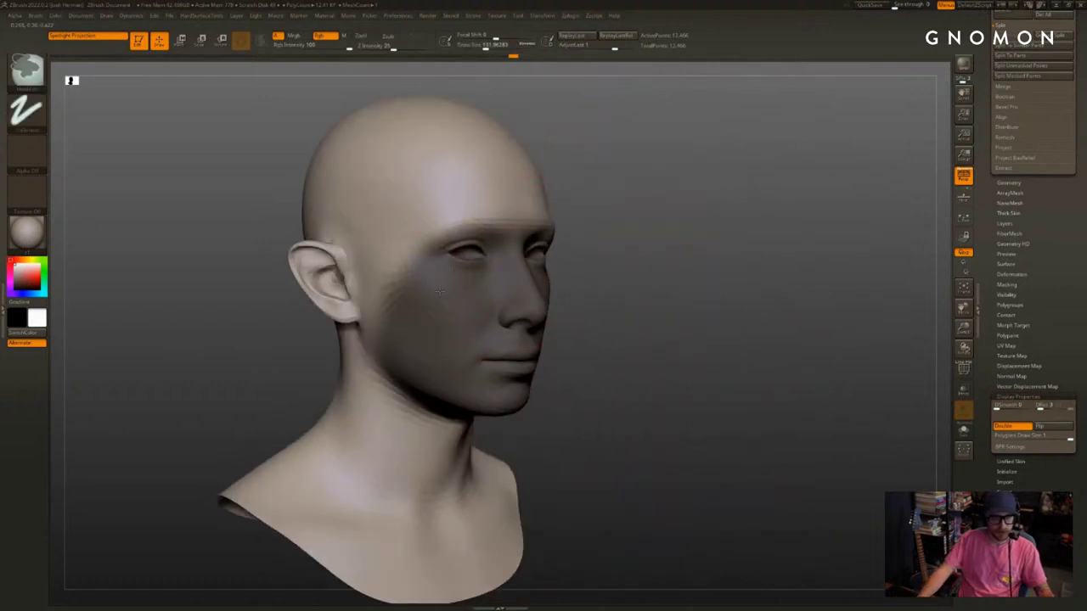
# Soften the face mask's edge, inverting it and inverting it back so the face stays masked
pyautogui.keyDown('ctrl'); pyautogui.click(423, 333); pyautogui.keyUp('ctrl')
pyautogui.keyDown('ctrl'); pyautogui.click(594, 300); pyautogui.keyUp('ctrl')
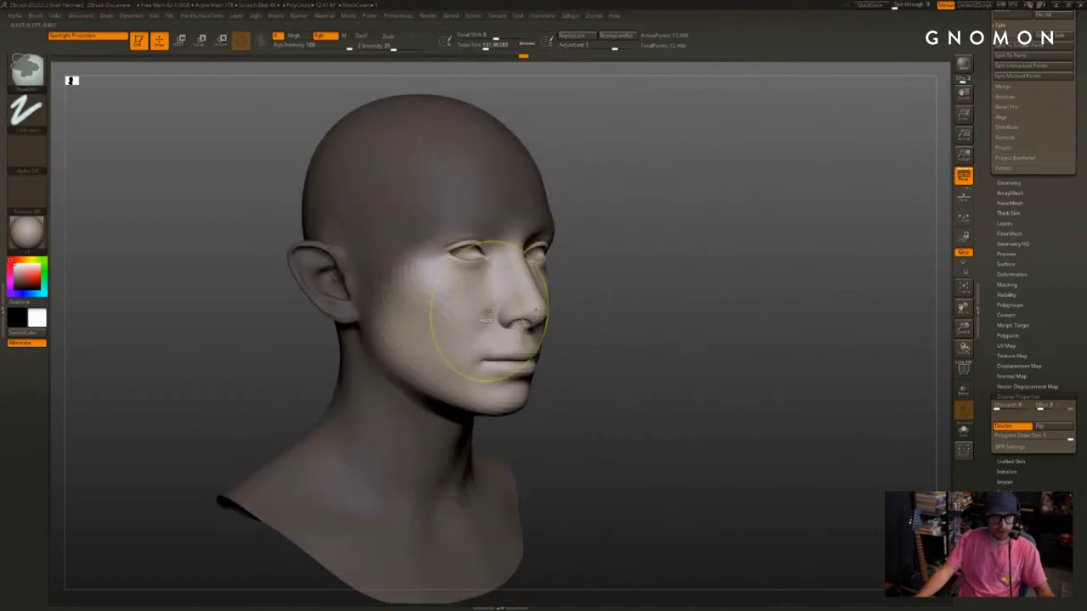
pyautogui.keyDown('ctrl'); pyautogui.click(498, 316); pyautogui.keyUp('ctrl')
pyautogui.keyDown('ctrl'); pyautogui.click(605, 299); pyautogui.keyUp('ctrl')
pyautogui.moveTo(686, 293)
pyautogui.mouseDown()
pyautogui.moveTo(669, 289)
pyautogui.moveTo(701, 284)
pyautogui.mouseUp()
# Try pulling the unmasked side of the forehead outward with a very large Move brush, and undo it
pyautogui.press('s')
pyautogui.moveTo(663, 278); pyautogui.dragTo(676, 278)
pyautogui.moveTo(857, 301)
pyautogui.mouseDown()
pyautogui.moveTo(773, 313)
pyautogui.moveTo(732, 293)
pyautogui.moveTo(750, 286)
pyautogui.mouseUp()
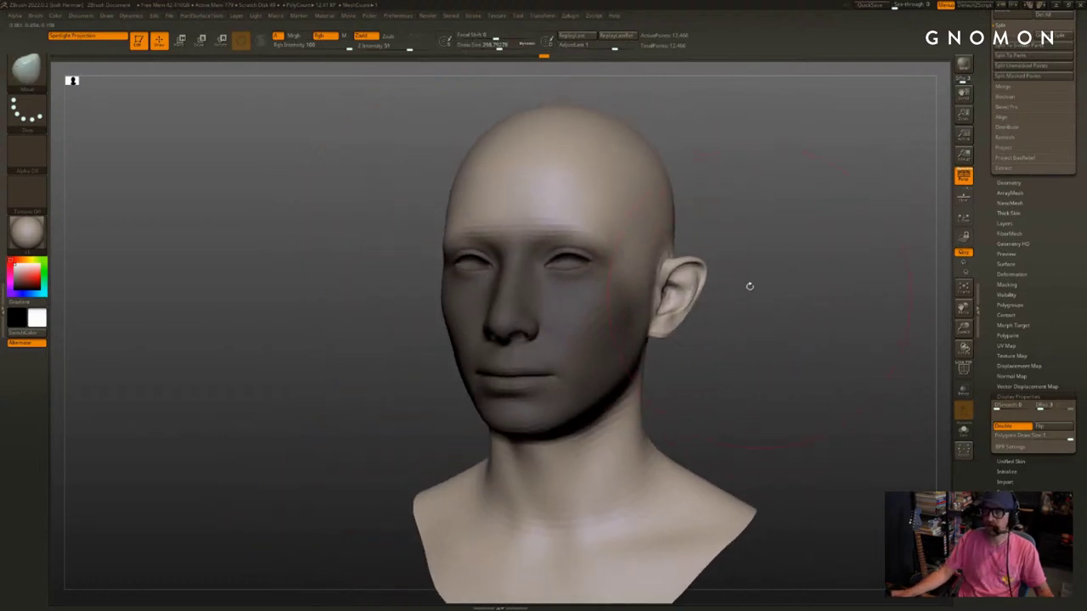
pyautogui.moveTo(630, 221)
pyautogui.mouseDown()
pyautogui.moveTo(698, 217)
pyautogui.moveTo(853, 246)
pyautogui.mouseUp()
pyautogui.hotkey('ctrl', 'z')
pyautogui.hotkey('ctrl', 'z')
# Try dragging horn-like shapes out of the forehead with smaller Move brushes, and undo them
pyautogui.press('s')
pyautogui.moveTo(785, 234); pyautogui.dragTo(741, 205)
pyautogui.moveTo(596, 211); pyautogui.dragTo(755, 159)
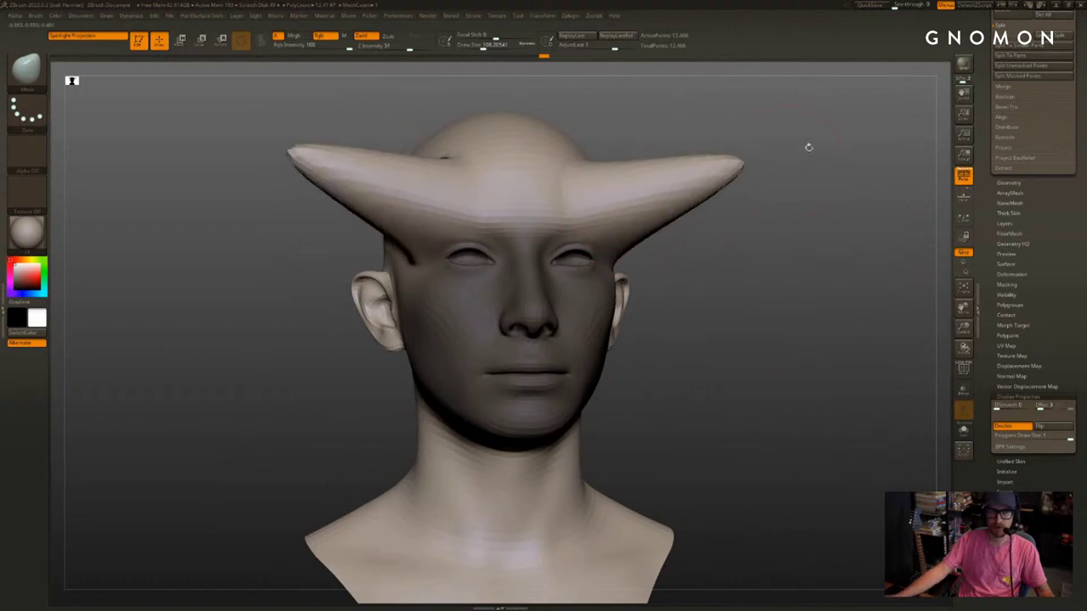
pyautogui.hotkey('ctrl', 'z')
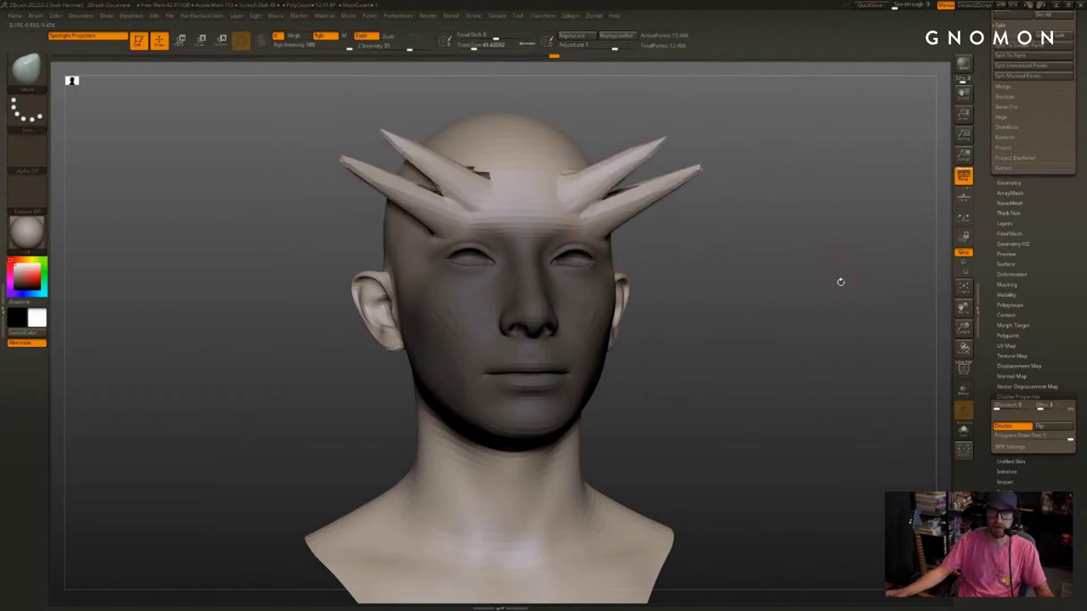
pyautogui.moveTo(840, 282); pyautogui.dragTo(871, 326)
pyautogui.hotkey('ctrl', 'z')
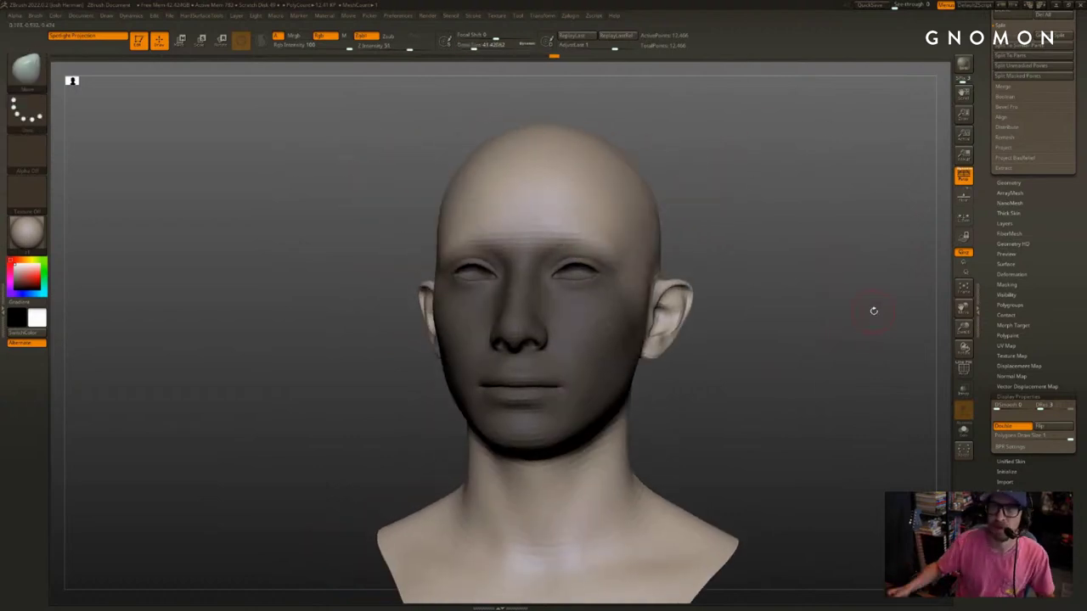
# Nudge the unmasked brow and forehead with differently sized Move brushes, checking the head from both sides
pyautogui.moveTo(767, 273); pyautogui.dragTo(774, 271)
pyautogui.moveTo(713, 242)
pyautogui.keyDown('ctrl'); pyautogui.mouseDown()
pyautogui.moveTo(667, 216)
pyautogui.moveTo(722, 242)
pyautogui.mouseUp(); pyautogui.keyUp('ctrl')
pyautogui.hotkey('ctrl', 'z')
pyautogui.press('s')
pyautogui.moveTo(487, 242)
pyautogui.mouseDown()
pyautogui.moveTo(498, 242)
pyautogui.moveTo(484, 239)
pyautogui.mouseUp()
pyautogui.press('s')
pyautogui.moveTo(745, 238); pyautogui.dragTo(681, 232)
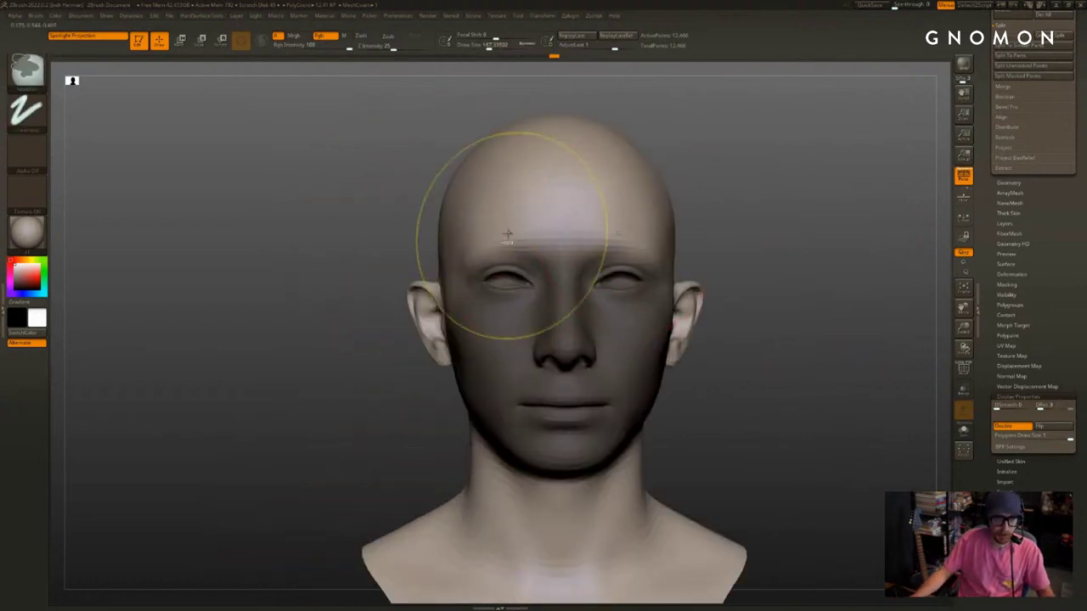
pyautogui.moveTo(346, 212); pyautogui.dragTo(420, 225)
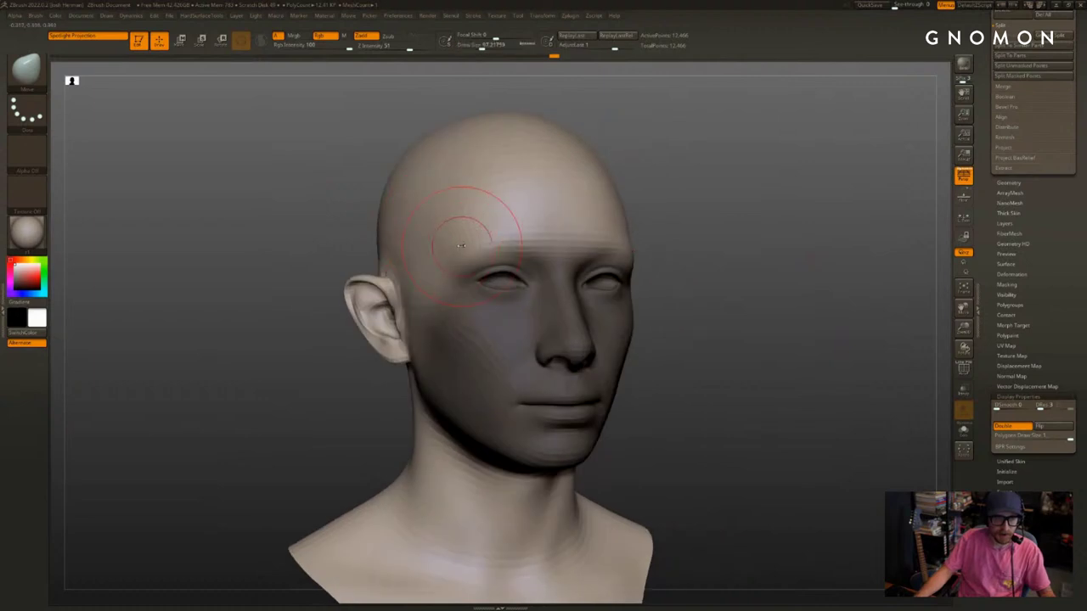
pyautogui.moveTo(704, 213)
pyautogui.keyDown('shift'); pyautogui.mouseDown()
pyautogui.moveTo(645, 217)
pyautogui.moveTo(658, 229)
pyautogui.mouseUp(); pyautogui.keyUp('shift')
pyautogui.moveTo(737, 227); pyautogui.dragTo(667, 225)
pyautogui.press('s')
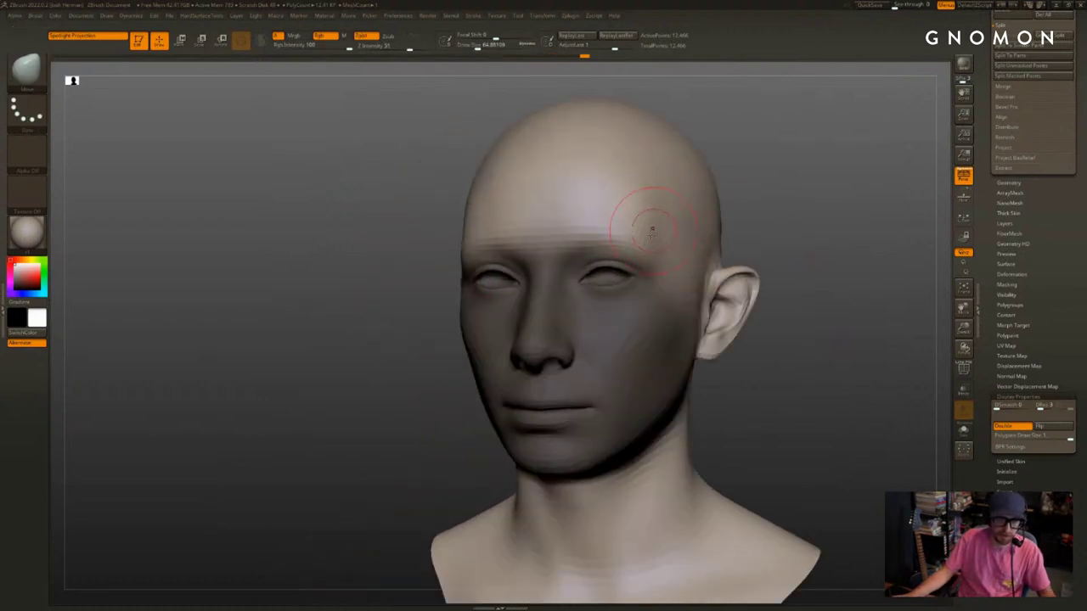
pyautogui.moveTo(768, 225); pyautogui.dragTo(754, 246)
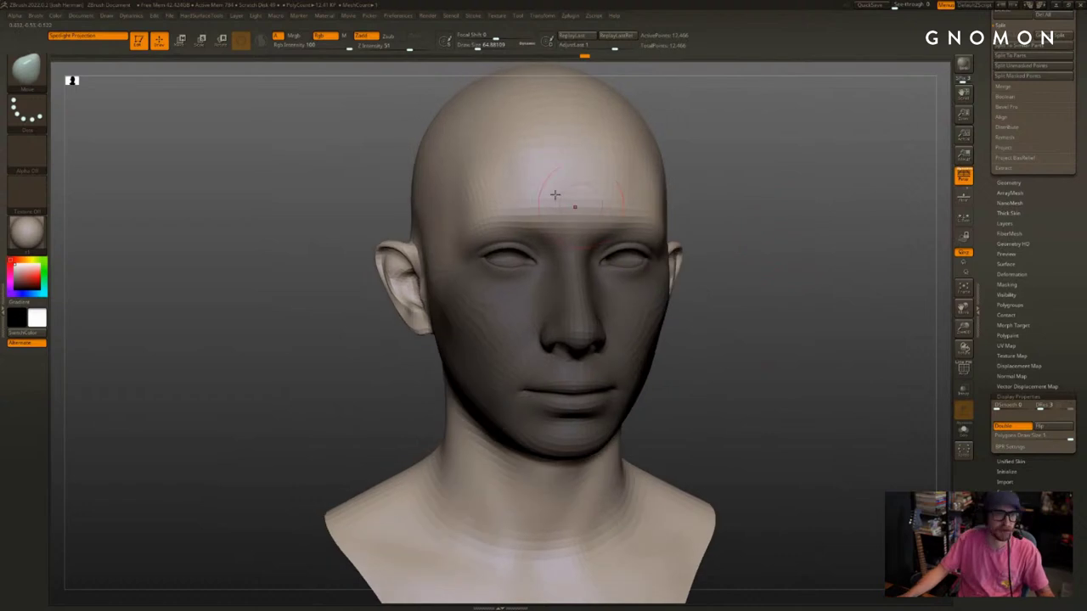
pyautogui.press('s')
pyautogui.moveTo(463, 173); pyautogui.dragTo(466, 173)
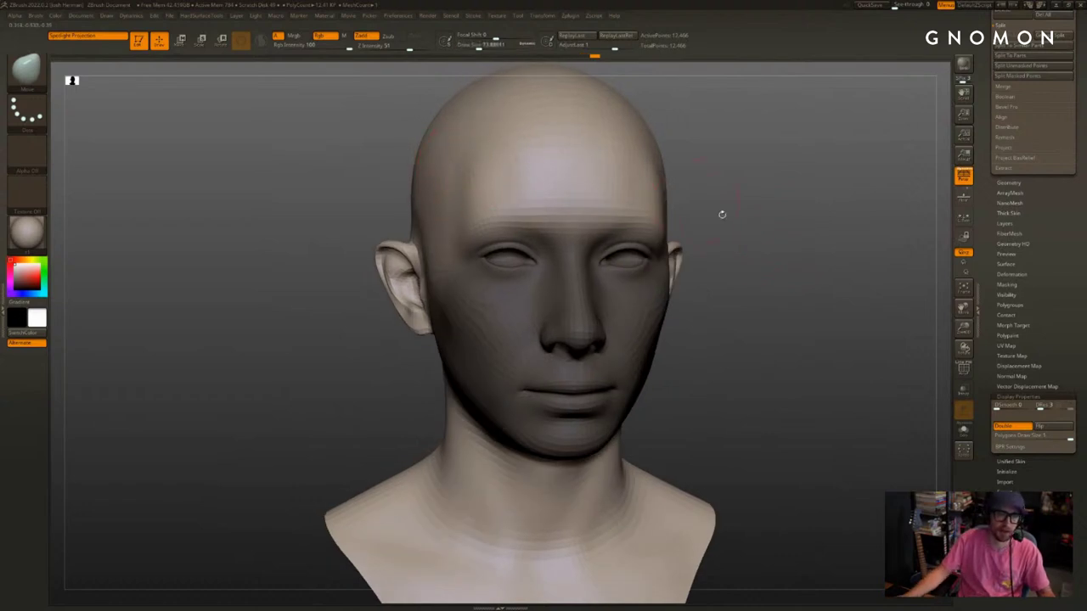
# Clear the face mask, carve creases beneath the cheekbones with the DamStandard brush and smooth them
pyautogui.keyDown('ctrl'); pyautogui.moveTo(752, 274); pyautogui.dragTo(732, 279); pyautogui.keyUp('ctrl')
pyautogui.moveTo(798, 348)
pyautogui.mouseDown()
pyautogui.moveTo(759, 354)
pyautogui.moveTo(745, 332)
pyautogui.mouseUp()
pyautogui.press('b')
pyautogui.press('d')
pyautogui.press('s')
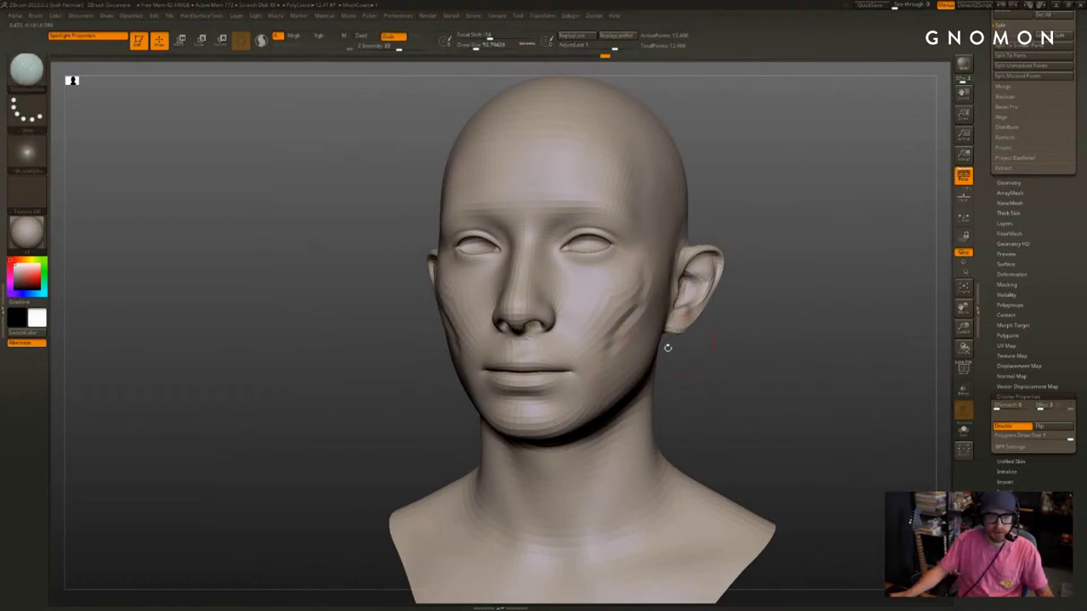
pyautogui.keyDown('shift'); pyautogui.moveTo(637, 307); pyautogui.dragTo(647, 285); pyautogui.keyUp('shift')
pyautogui.moveTo(756, 318); pyautogui.dragTo(811, 315)
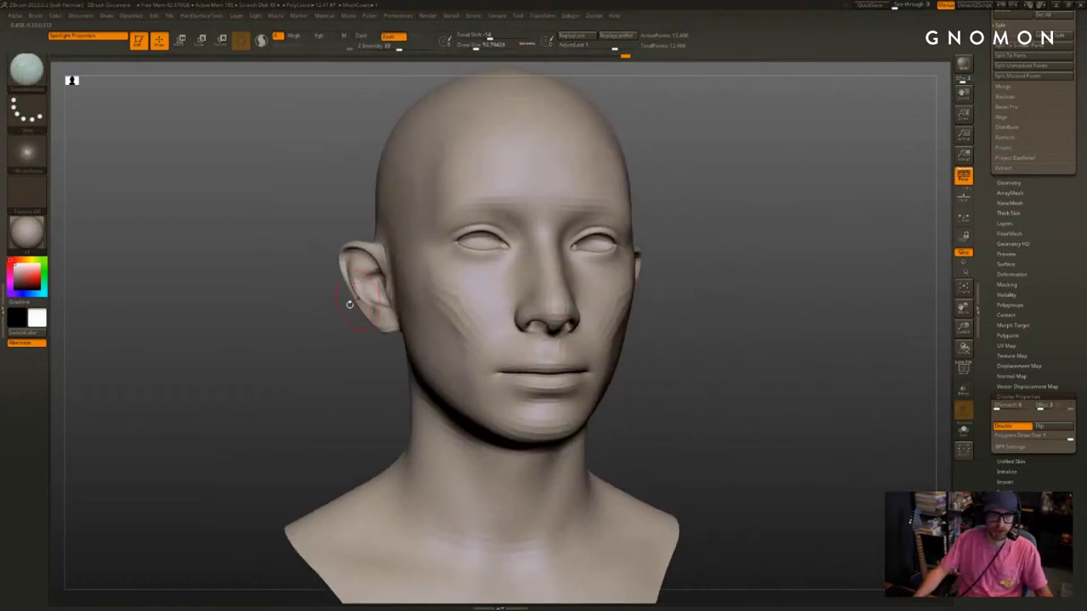
# Build up the cheekbones and temples with the ClayBuildup brush, and smooth the strokes into the surface
pyautogui.moveTo(311, 306); pyautogui.dragTo(338, 309)
pyautogui.press('b')
pyautogui.press('c')
pyautogui.press('b')
pyautogui.moveTo(448, 288)
pyautogui.mouseDown()
pyautogui.moveTo(433, 276)
pyautogui.moveTo(469, 311)
pyautogui.mouseUp()
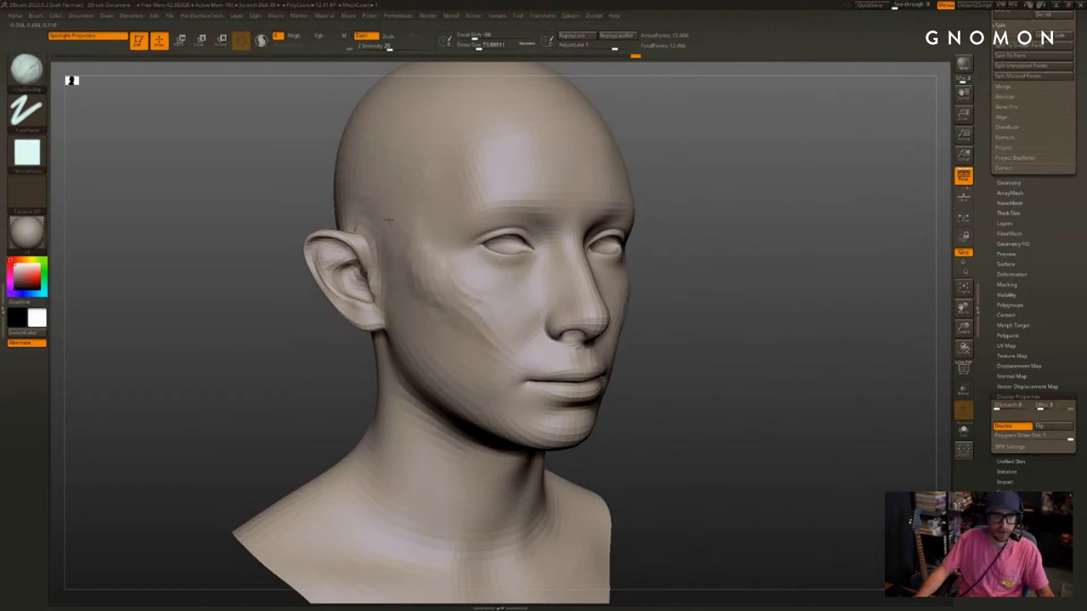
pyautogui.hotkey('ctrl', 'z')
pyautogui.keyDown('alt'); pyautogui.moveTo(658, 318); pyautogui.dragTo(641, 287); pyautogui.keyUp('alt')
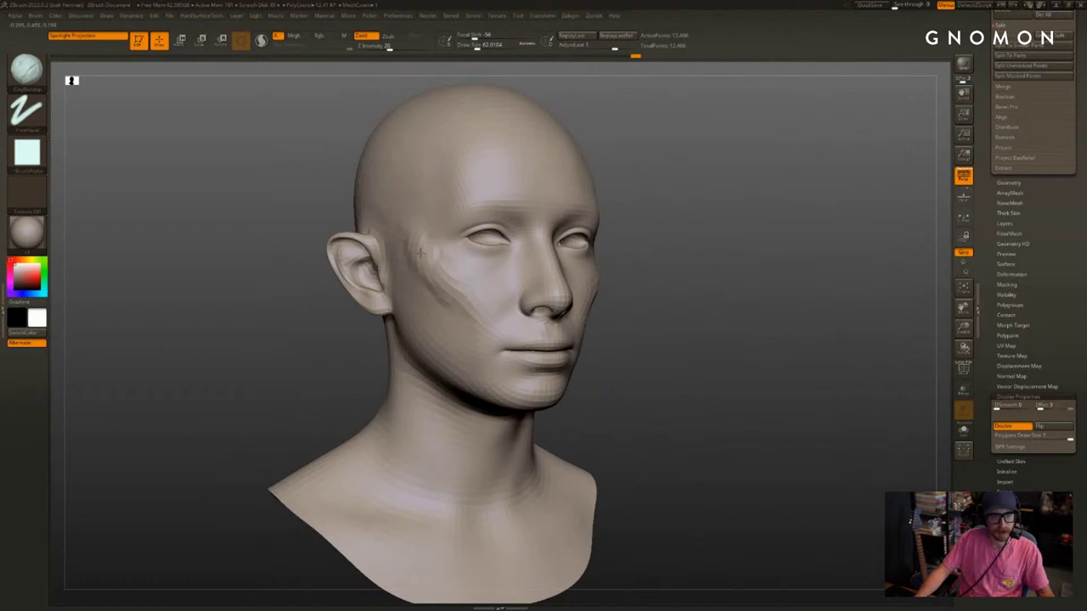
pyautogui.moveTo(407, 243); pyautogui.dragTo(404, 226)
pyautogui.moveTo(619, 268); pyautogui.dragTo(697, 278, button='right')
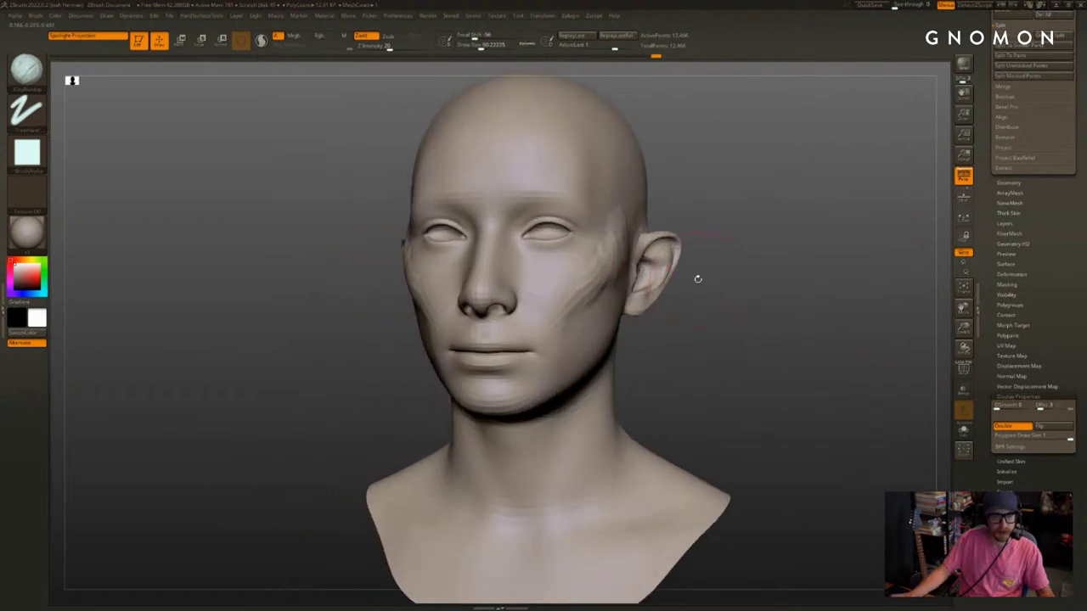
pyautogui.moveTo(748, 249); pyautogui.dragTo(725, 258)
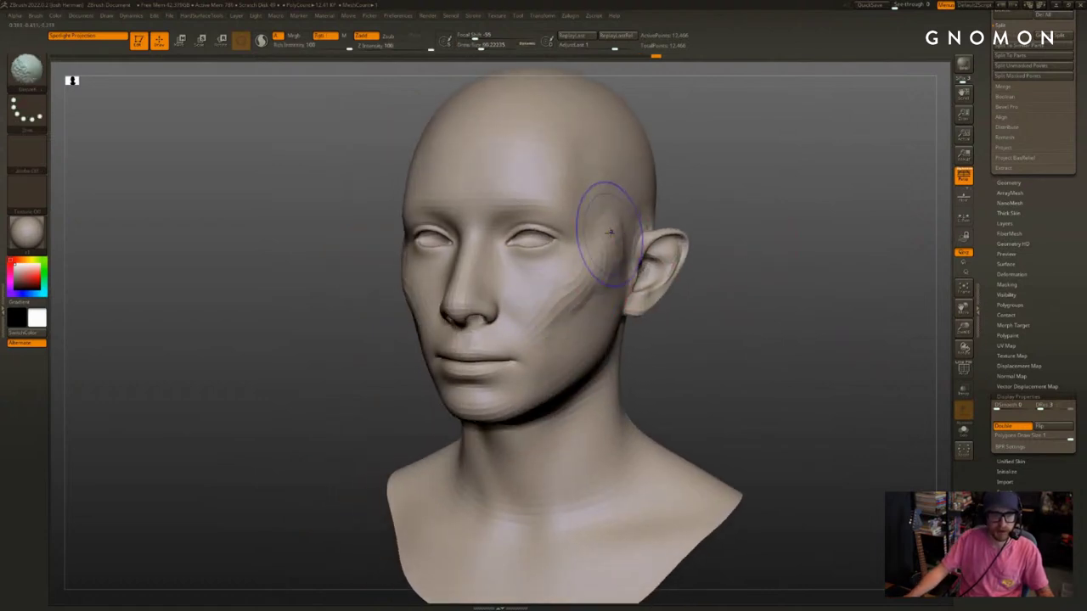
pyautogui.moveTo(610, 232)
pyautogui.keyDown('shift'); pyautogui.mouseDown()
pyautogui.moveTo(618, 260)
pyautogui.moveTo(564, 322)
pyautogui.mouseUp(); pyautogui.keyUp('shift')
pyautogui.moveTo(679, 311); pyautogui.dragTo(740, 303)
# Mask the upper head down to the upper lip with a topological mask pulled from the mouth using the Transpose line
pyautogui.hotkey('shift', 'f')
pyautogui.hotkey('shift', 'f')
pyautogui.keyDown('ctrl'); pyautogui.moveTo(662, 321); pyautogui.dragTo(716, 303, button='right'); pyautogui.keyUp('ctrl')
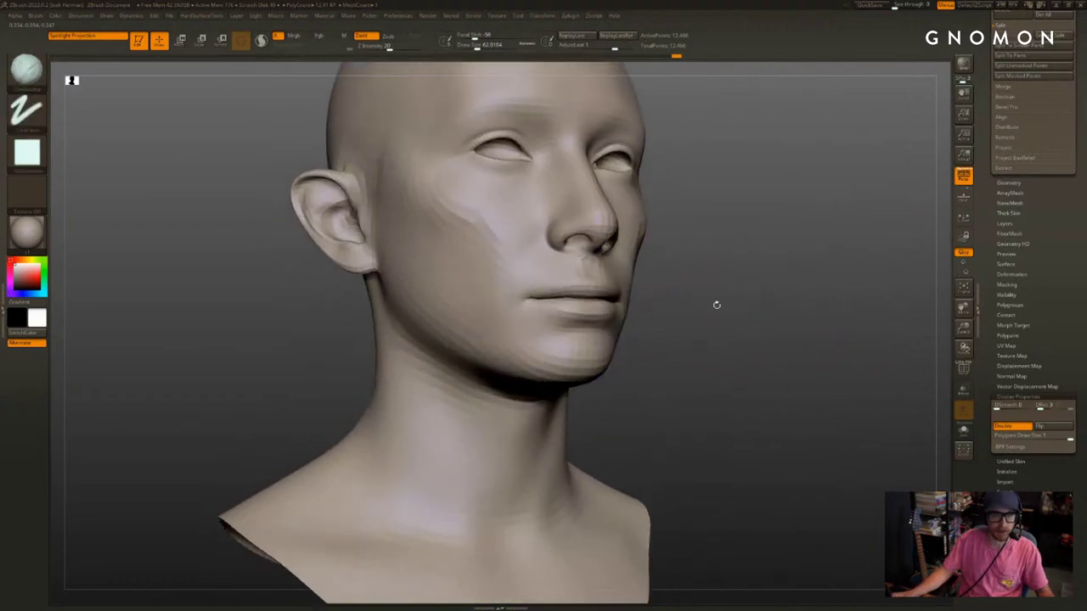
pyautogui.press('r')
pyautogui.click(245, 45)
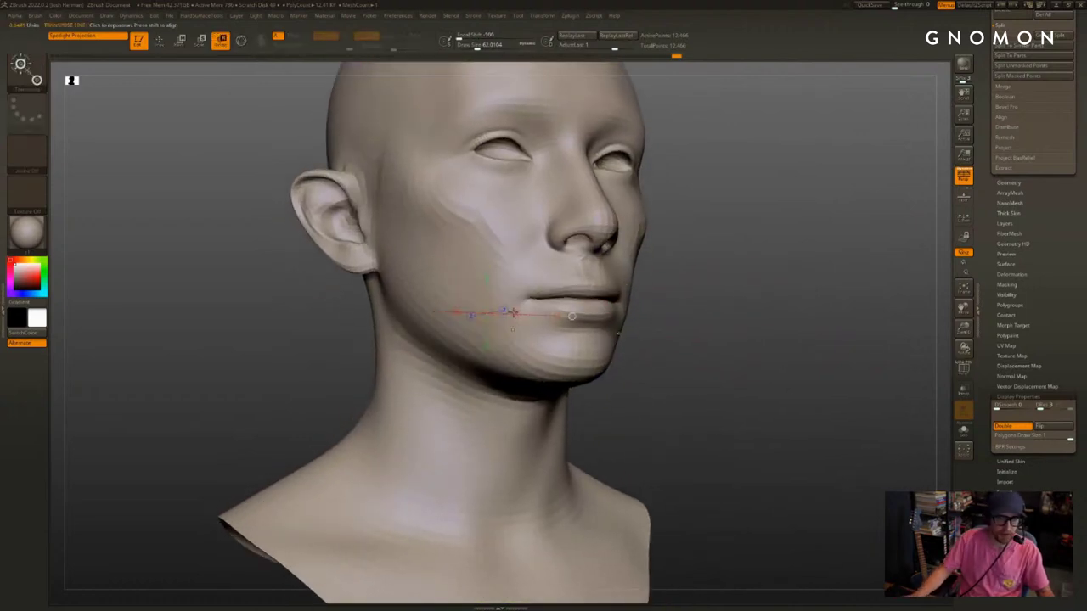
pyautogui.keyDown('ctrl'); pyautogui.moveTo(525, 283); pyautogui.dragTo(522, 329); pyautogui.keyUp('ctrl')
pyautogui.keyDown('ctrl'); pyautogui.click(517, 318); pyautogui.keyUp('ctrl')
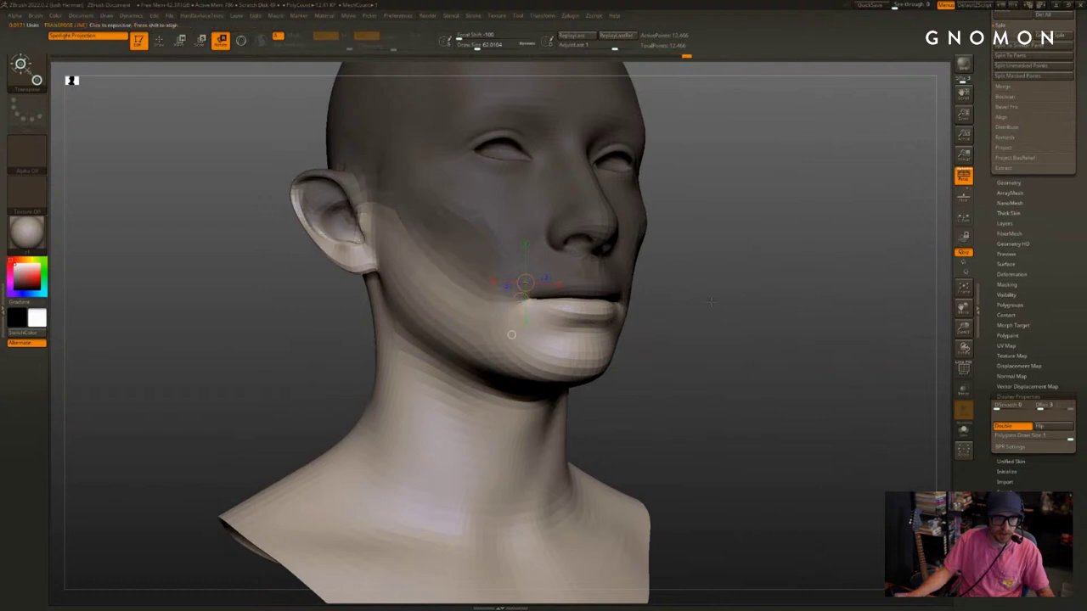
pyautogui.keyDown('shift'); pyautogui.moveTo(517, 319); pyautogui.dragTo(524, 317, button='right'); pyautogui.keyUp('shift')
pyautogui.keyDown('ctrl'); pyautogui.moveTo(720, 331); pyautogui.dragTo(706, 299, button='right'); pyautogui.keyUp('ctrl')
# Hide the unmasked points, then adjust the visibility to isolate the lower lip, chin and inner mouth
pyautogui.press('h')
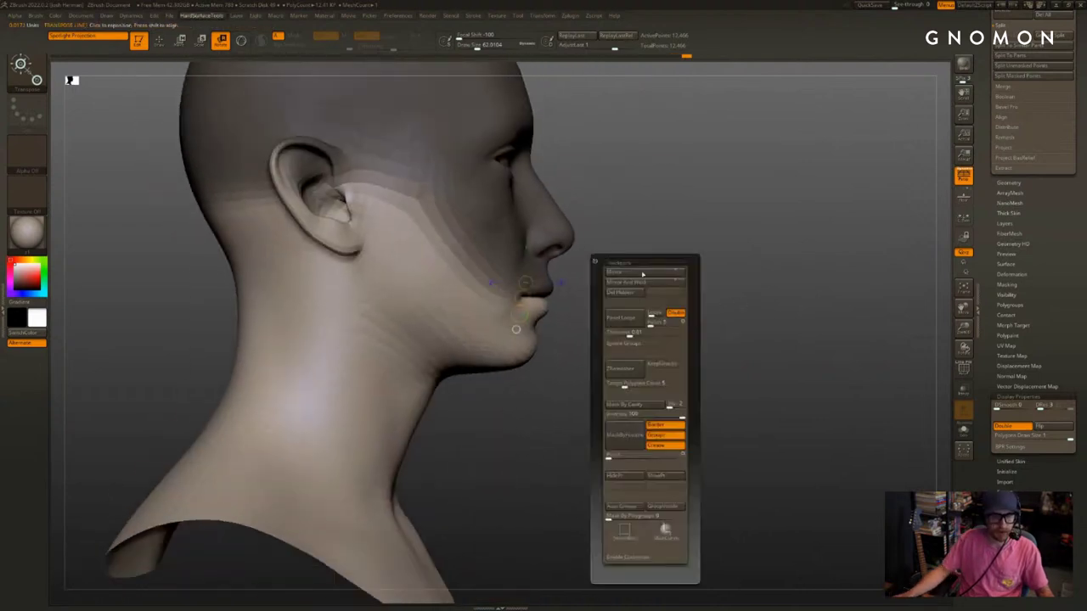
pyautogui.click(623, 475)
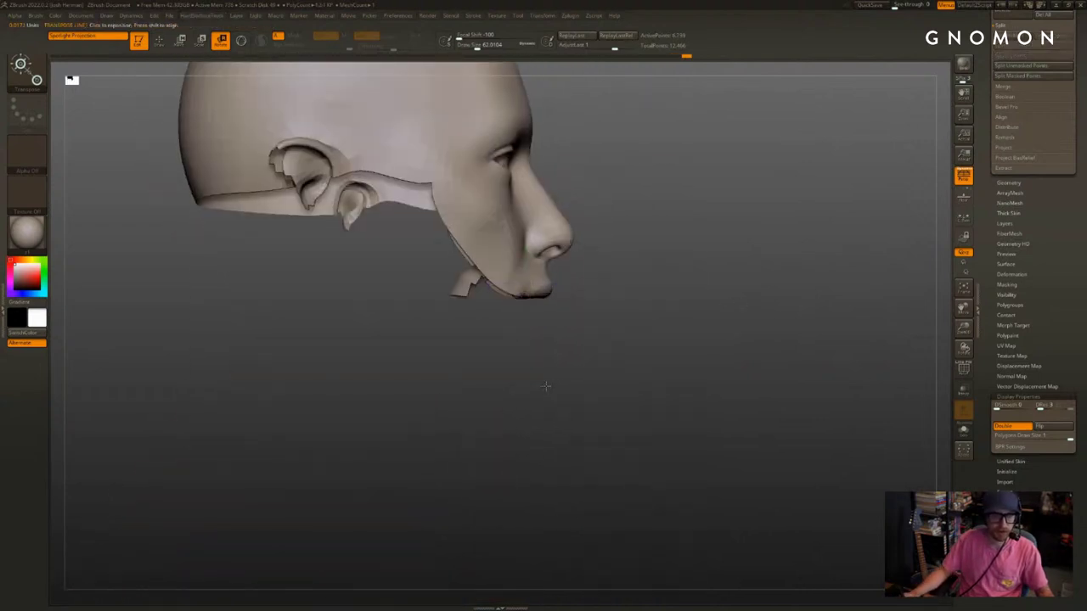
pyautogui.keyDown('ctrl'); pyautogui.keyDown('shift'); pyautogui.moveTo(618, 348); pyautogui.dragTo(611, 361); pyautogui.keyUp('shift'); pyautogui.keyUp('ctrl')
pyautogui.press('q')
pyautogui.moveTo(573, 415)
pyautogui.keyDown('ctrl'); pyautogui.keyDown('alt'); pyautogui.keyDown('shift'); pyautogui.mouseDown()
pyautogui.moveTo(487, 236)
pyautogui.moveTo(472, 234)
pyautogui.mouseUp(); pyautogui.keyUp('shift'); pyautogui.keyUp('alt'); pyautogui.keyUp('ctrl')
pyautogui.press('w')
pyautogui.keyDown('ctrl'); pyautogui.keyDown('shift'); pyautogui.click(672, 279); pyautogui.keyUp('shift'); pyautogui.keyUp('ctrl')
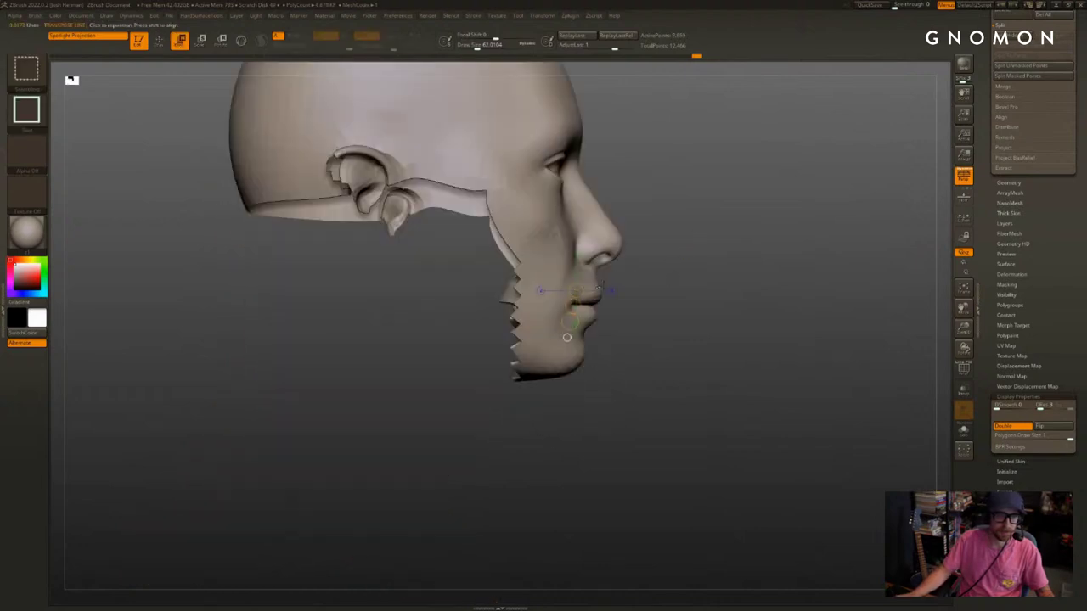
pyautogui.keyDown('ctrl'); pyautogui.keyDown('shift'); pyautogui.moveTo(618, 286); pyautogui.dragTo(628, 286); pyautogui.keyUp('shift'); pyautogui.keyUp('ctrl')
pyautogui.keyDown('ctrl'); pyautogui.keyDown('alt'); pyautogui.keyDown('shift'); pyautogui.moveTo(621, 417); pyautogui.dragTo(526, 245); pyautogui.keyUp('shift'); pyautogui.keyUp('alt'); pyautogui.keyUp('ctrl')
pyautogui.hotkey('ctrl', 'z')
pyautogui.keyDown('ctrl'); pyautogui.keyDown('shift'); pyautogui.moveTo(666, 241); pyautogui.dragTo(520, 391); pyautogui.keyUp('shift'); pyautogui.keyUp('ctrl')
pyautogui.moveTo(662, 399); pyautogui.dragTo(724, 390)
# Mask part of the inner mouth behind the lower lip with a topological mask and assign it a polygroup
pyautogui.press('r')
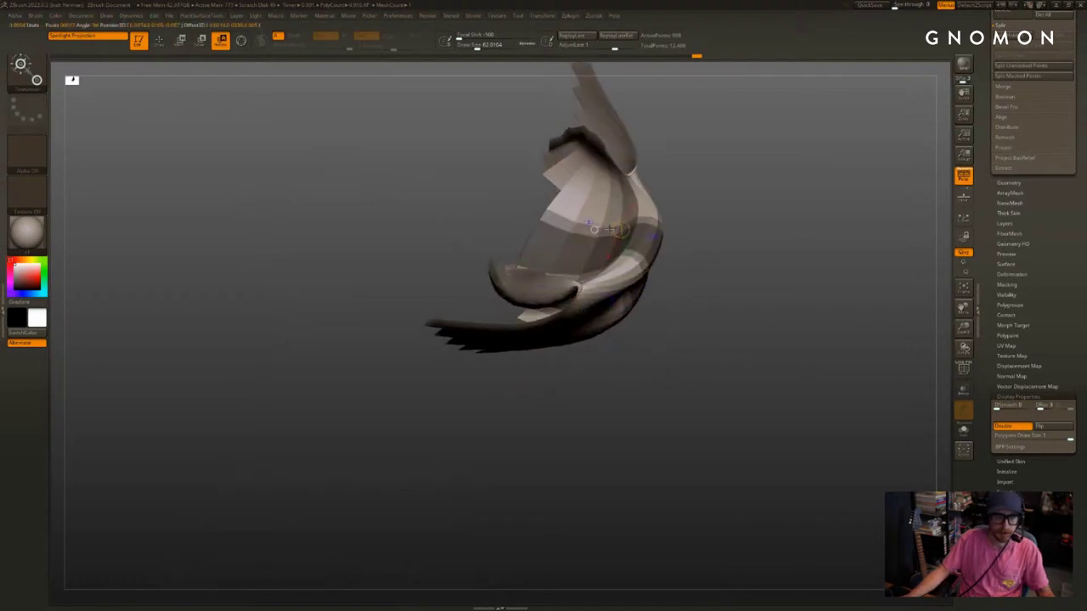
pyautogui.keyDown('ctrl'); pyautogui.moveTo(595, 229); pyautogui.dragTo(571, 231); pyautogui.keyUp('ctrl')
pyautogui.keyDown('ctrl'); pyautogui.click(754, 291); pyautogui.keyUp('ctrl')
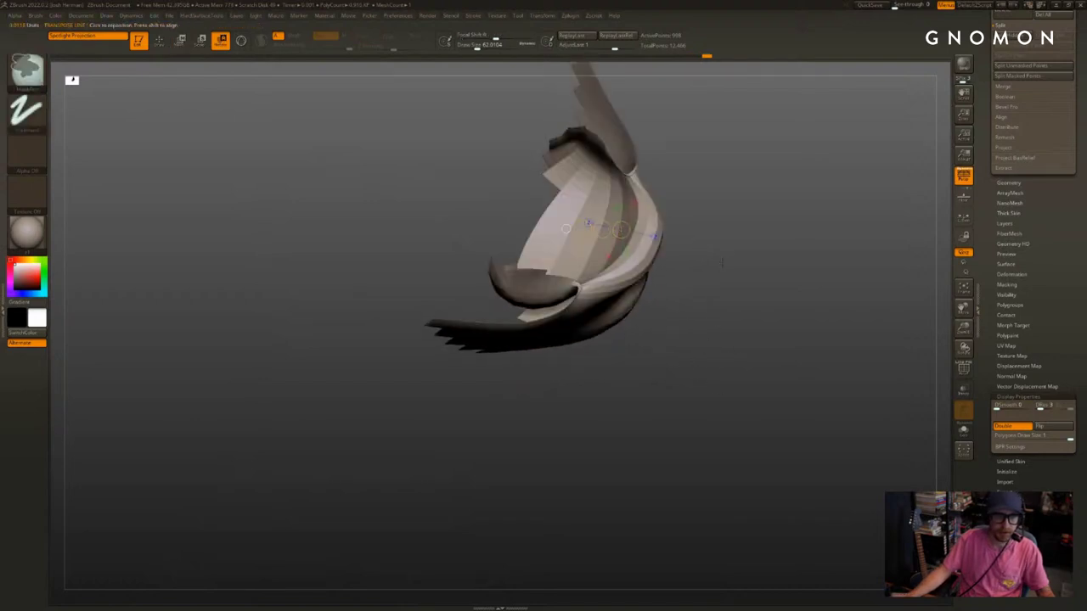
pyautogui.moveTo(789, 293)
pyautogui.mouseDown()
pyautogui.moveTo(737, 287)
pyautogui.moveTo(794, 285)
pyautogui.moveTo(774, 261)
pyautogui.moveTo(686, 265)
pyautogui.mouseUp()
pyautogui.hotkey('shift', 'f')
pyautogui.press('q')
pyautogui.hotkey('ctrl', 'w')
pyautogui.press('w')
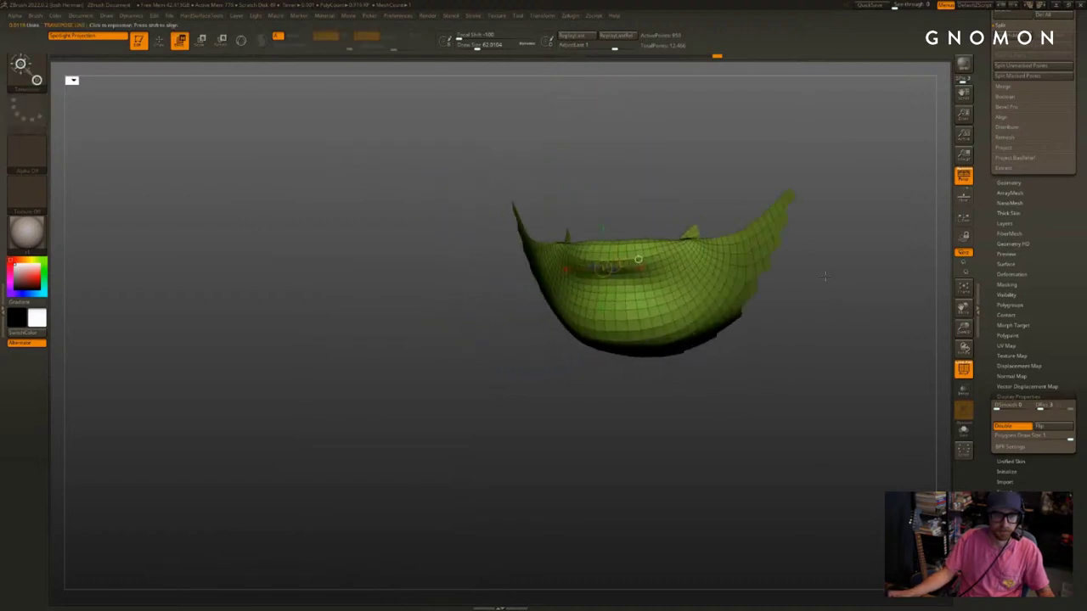
pyautogui.press('q')
pyautogui.moveTo(823, 297)
pyautogui.mouseDown()
pyautogui.moveTo(807, 293)
pyautogui.moveTo(871, 307)
pyautogui.moveTo(889, 299)
pyautogui.moveTo(874, 325)
pyautogui.moveTo(859, 276)
pyautogui.moveTo(841, 276)
pyautogui.moveTo(836, 340)
pyautogui.mouseUp()
# Extend a topological mask from the inner edge of the lower lip and make a polygroup from it
pyautogui.press('r')
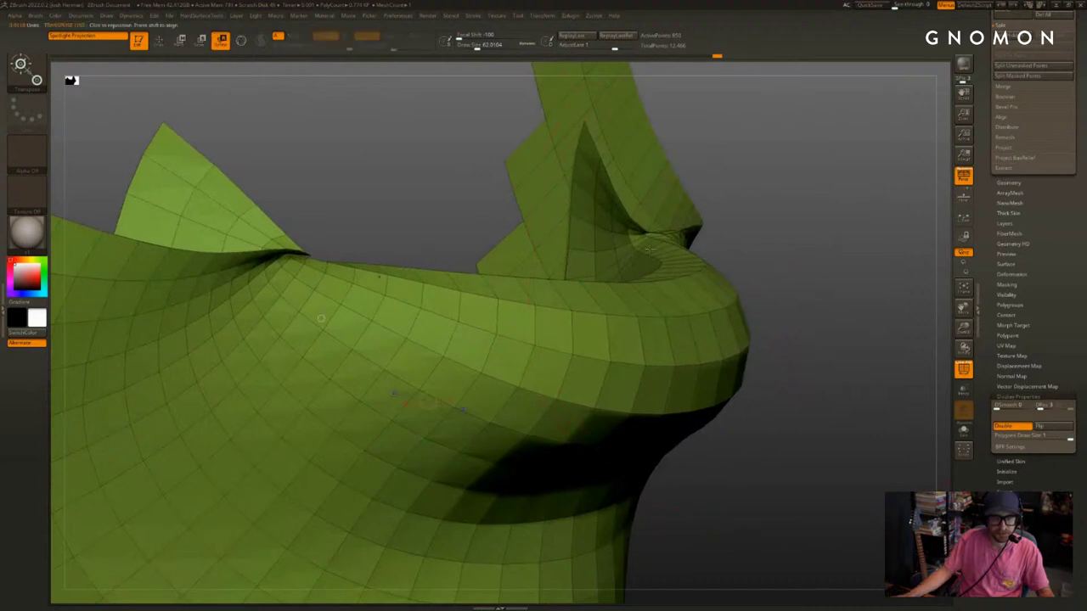
pyautogui.moveTo(802, 281); pyautogui.dragTo(831, 286)
pyautogui.keyDown('ctrl'); pyautogui.moveTo(572, 258); pyautogui.dragTo(572, 231); pyautogui.keyUp('ctrl')
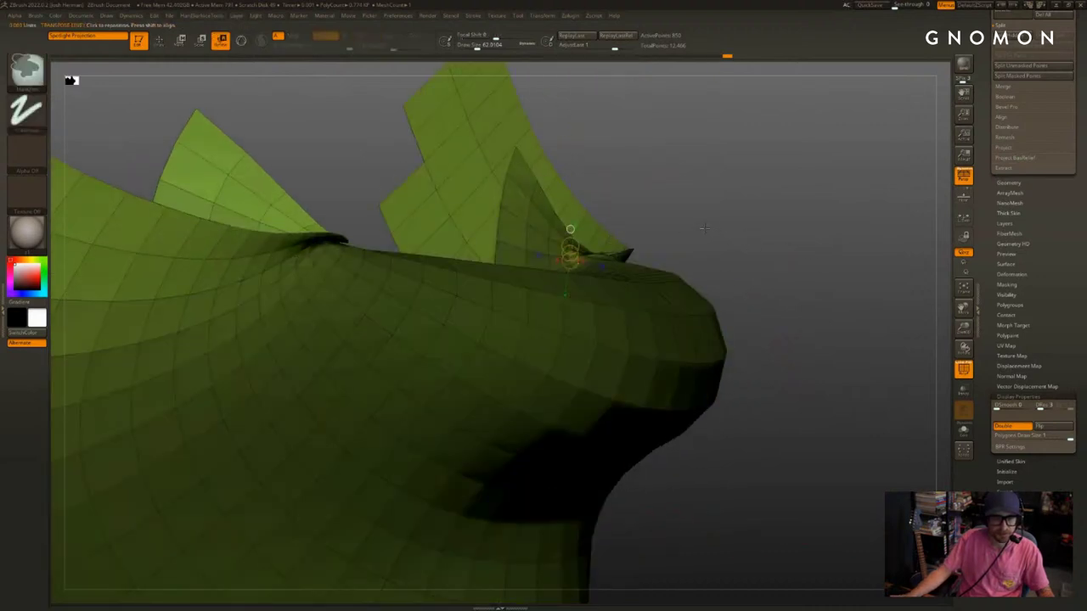
pyautogui.keyDown('ctrl'); pyautogui.click(764, 239); pyautogui.keyUp('ctrl')
pyautogui.hotkey('ctrl', 'w')
pyautogui.moveTo(837, 242)
pyautogui.mouseDown()
pyautogui.moveTo(737, 243)
pyautogui.moveTo(726, 256)
pyautogui.moveTo(692, 219)
pyautogui.moveTo(716, 214)
pyautogui.moveTo(786, 251)
pyautogui.moveTo(749, 324)
pyautogui.mouseUp()
pyautogui.press('w')
pyautogui.keyDown('ctrl'); pyautogui.keyDown('shift'); pyautogui.click(676, 284); pyautogui.keyUp('shift'); pyautogui.keyUp('ctrl')
# Group the inner-mouth surface behind the lower lip separately, and isolate the outer lip and chin polygroup
pyautogui.press('q')
pyautogui.press('r')
pyautogui.moveTo(614, 320)
pyautogui.keyDown('ctrl'); pyautogui.mouseDown()
pyautogui.moveTo(588, 328)
pyautogui.moveTo(594, 340)
pyautogui.mouseUp(); pyautogui.keyUp('ctrl')
pyautogui.keyDown('ctrl'); pyautogui.click(718, 301); pyautogui.keyUp('ctrl')
pyautogui.hotkey('ctrl', 'w')
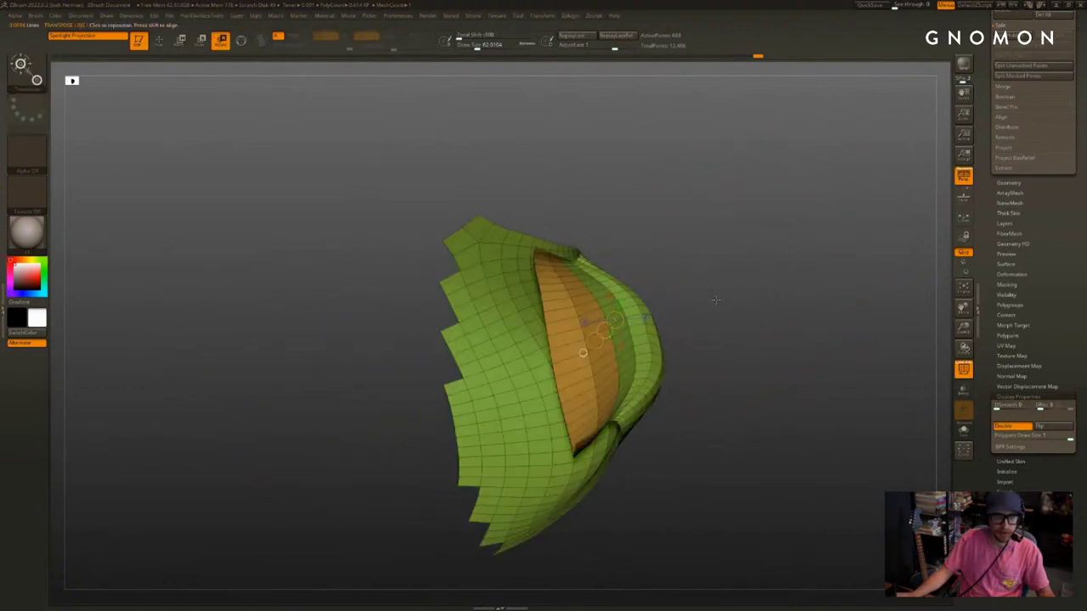
pyautogui.moveTo(718, 300); pyautogui.dragTo(703, 289)
pyautogui.press('q')
pyautogui.keyDown('ctrl'); pyautogui.keyDown('shift'); pyautogui.click(640, 316); pyautogui.keyUp('shift'); pyautogui.keyUp('ctrl')
# Trim the jagged outer polygons from view and assign the remaining lower lip and chin a new polygroup
pyautogui.press('w')
pyautogui.moveTo(836, 315); pyautogui.dragTo(767, 253)
pyautogui.press('q')
pyautogui.moveTo(791, 341)
pyautogui.keyDown('alt'); pyautogui.mouseDown()
pyautogui.moveTo(788, 260)
pyautogui.moveTo(806, 276)
pyautogui.mouseUp(); pyautogui.keyUp('alt')
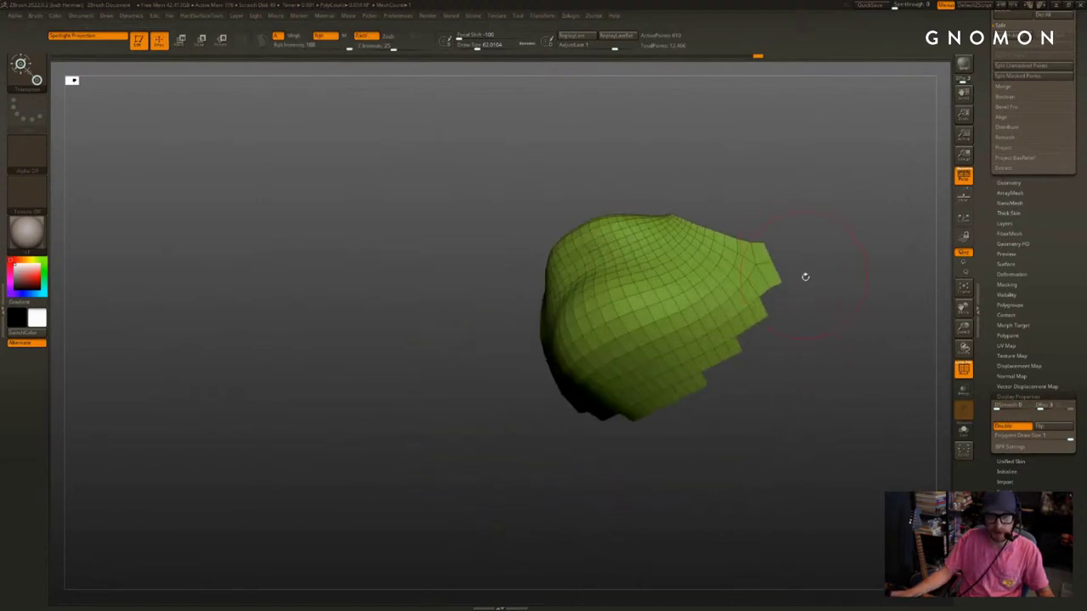
pyautogui.keyDown('ctrl'); pyautogui.keyDown('alt'); pyautogui.keyDown('shift'); pyautogui.moveTo(793, 240); pyautogui.dragTo(759, 321); pyautogui.keyUp('shift'); pyautogui.keyUp('alt'); pyautogui.keyUp('ctrl')
pyautogui.press('w')
pyautogui.moveTo(763, 358)
pyautogui.mouseDown()
pyautogui.moveTo(715, 444)
pyautogui.moveTo(566, 494)
pyautogui.moveTo(468, 339)
pyautogui.mouseUp()
pyautogui.keyDown('ctrl'); pyautogui.keyDown('alt'); pyautogui.keyDown('shift'); pyautogui.moveTo(685, 452); pyautogui.dragTo(542, 337); pyautogui.keyUp('shift'); pyautogui.keyUp('alt'); pyautogui.keyUp('ctrl')
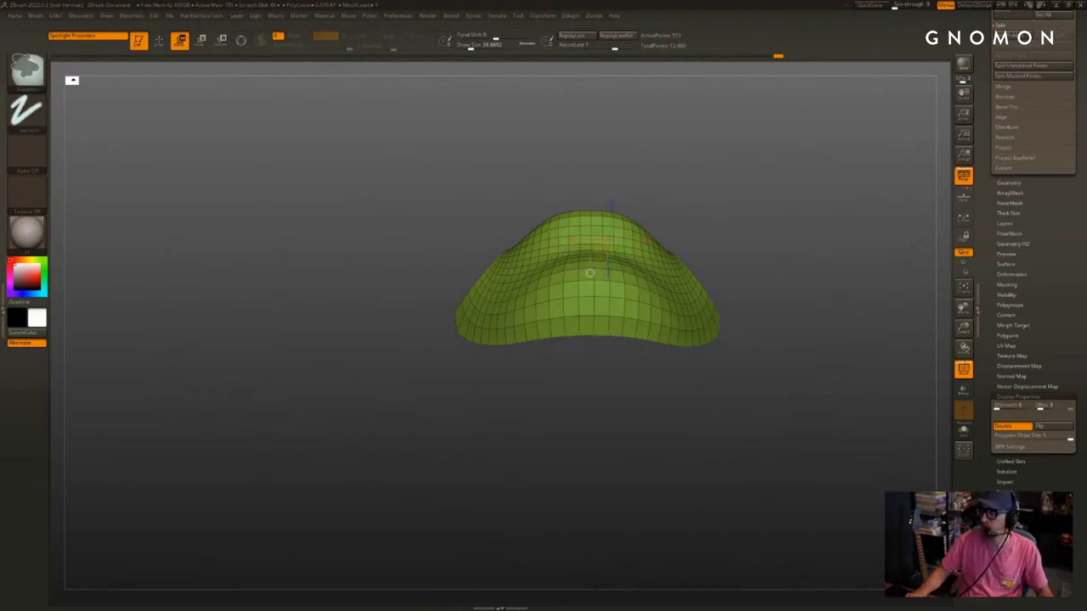
pyautogui.hotkey('ctrl', 'w')
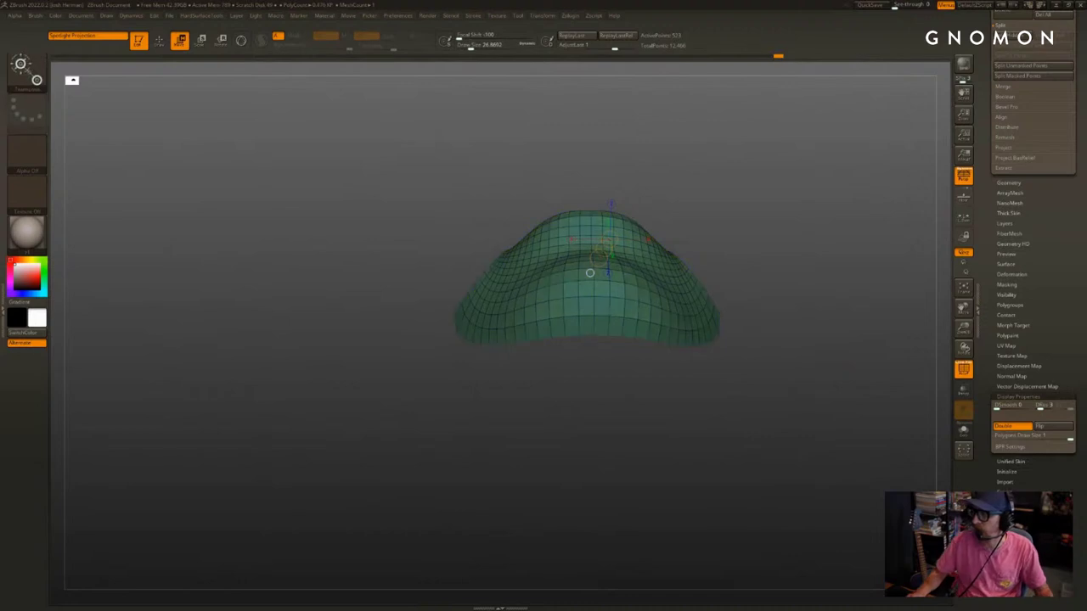
# Inspect the lower lip and chin patch, then unhide the whole head
pyautogui.moveTo(733, 300); pyautogui.dragTo(813, 279)
pyautogui.hotkey('shift', 'f')
pyautogui.hotkey('shift', 'f')
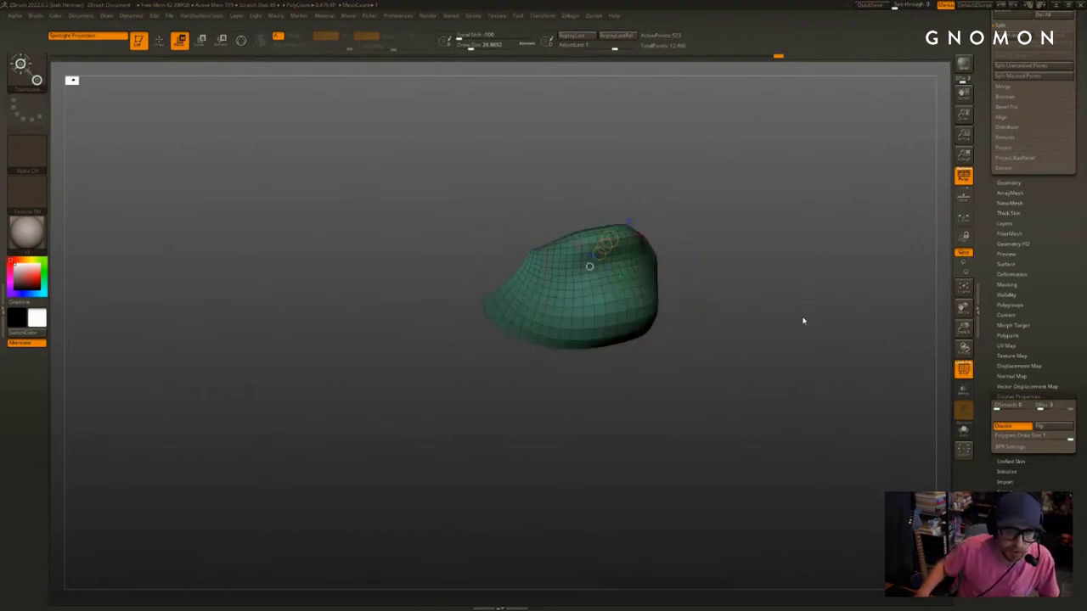
pyautogui.moveTo(746, 339); pyautogui.dragTo(759, 342)
pyautogui.press('q')
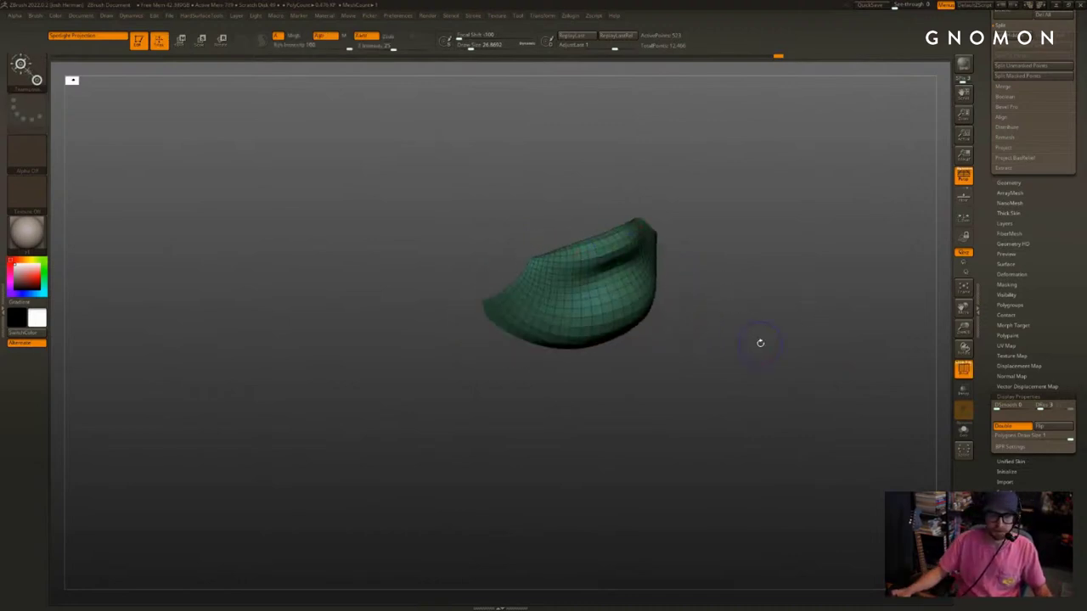
pyautogui.press('w')
pyautogui.moveTo(804, 309)
pyautogui.keyDown('alt'); pyautogui.mouseDown()
pyautogui.moveTo(789, 361)
pyautogui.moveTo(841, 339)
pyautogui.mouseUp(); pyautogui.keyUp('alt')
pyautogui.keyDown('ctrl'); pyautogui.keyDown('shift'); pyautogui.click(789, 361); pyautogui.keyUp('shift'); pyautogui.keyUp('ctrl')
pyautogui.keyDown('alt'); pyautogui.moveTo(721, 339); pyautogui.dragTo(667, 297); pyautogui.keyUp('alt')
pyautogui.press('q')
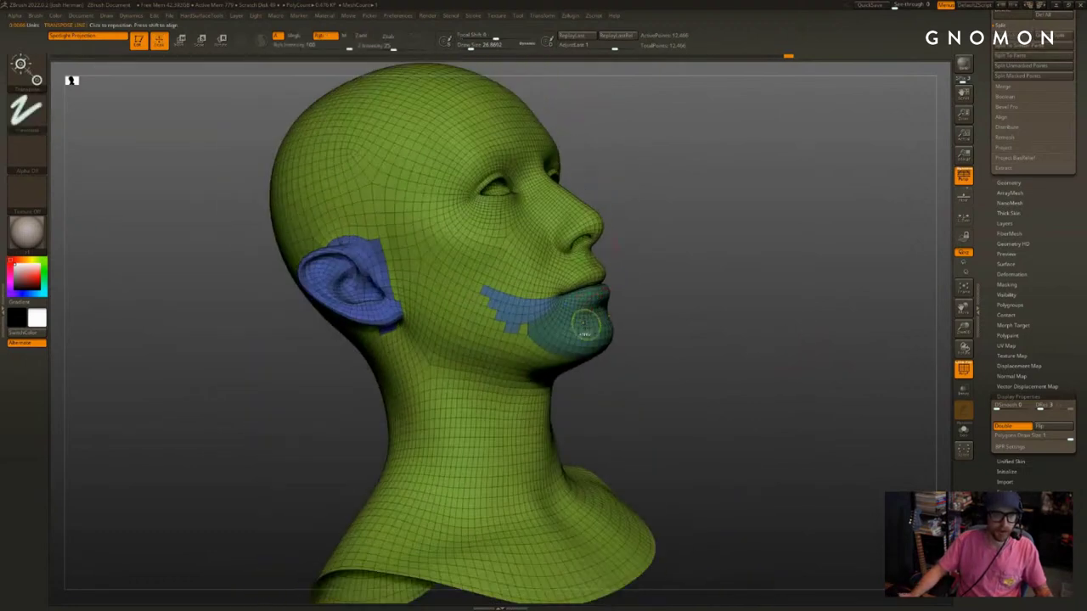
# Hide the lower lip and chin polygroup and the ears, exposing the inner mouth from below
pyautogui.keyDown('ctrl'); pyautogui.keyDown('shift'); pyautogui.click(577, 321); pyautogui.keyUp('shift'); pyautogui.keyUp('ctrl')
pyautogui.keyDown('ctrl'); pyautogui.keyDown('shift'); pyautogui.moveTo(376, 294); pyautogui.dragTo(366, 314); pyautogui.keyUp('shift'); pyautogui.keyUp('ctrl')
pyautogui.keyDown('ctrl'); pyautogui.keyDown('shift'); pyautogui.click(370, 298); pyautogui.keyUp('shift'); pyautogui.keyUp('ctrl')
pyautogui.moveTo(692, 284)
pyautogui.mouseDown()
pyautogui.moveTo(676, 249)
pyautogui.moveTo(710, 289)
pyautogui.mouseUp()
pyautogui.moveTo(793, 314); pyautogui.dragTo(771, 197)
pyautogui.keyDown('alt'); pyautogui.moveTo(747, 255); pyautogui.dragTo(755, 314); pyautogui.keyUp('alt')
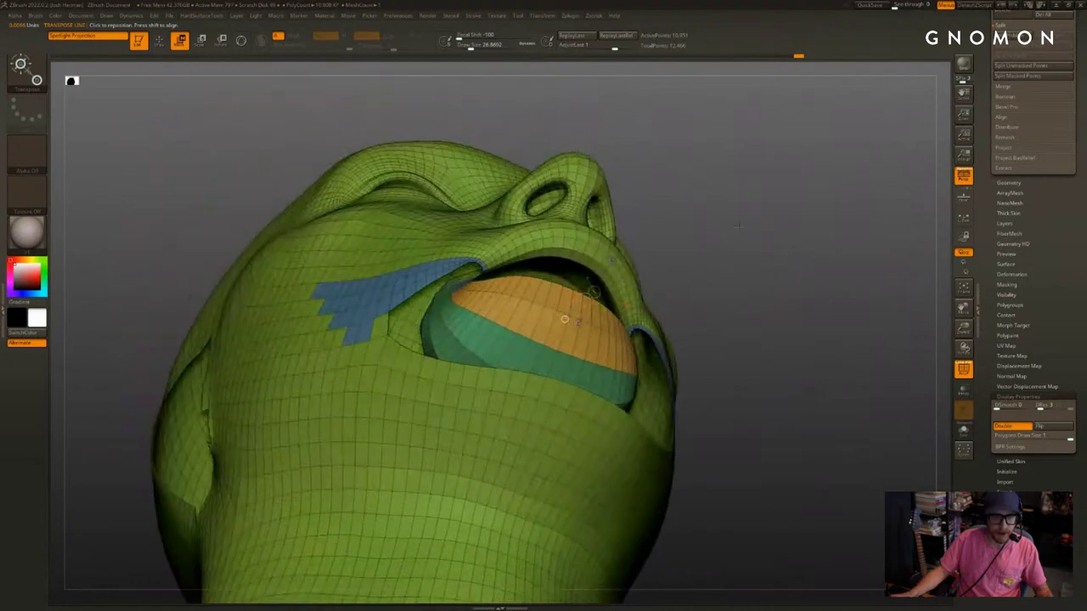
# Isolate the inner-mouth surfaces with a topological mask, merge them into one polygroup and hide it
pyautogui.press('r')
pyautogui.keyDown('ctrl'); pyautogui.moveTo(570, 266); pyautogui.dragTo(555, 291); pyautogui.keyUp('ctrl')
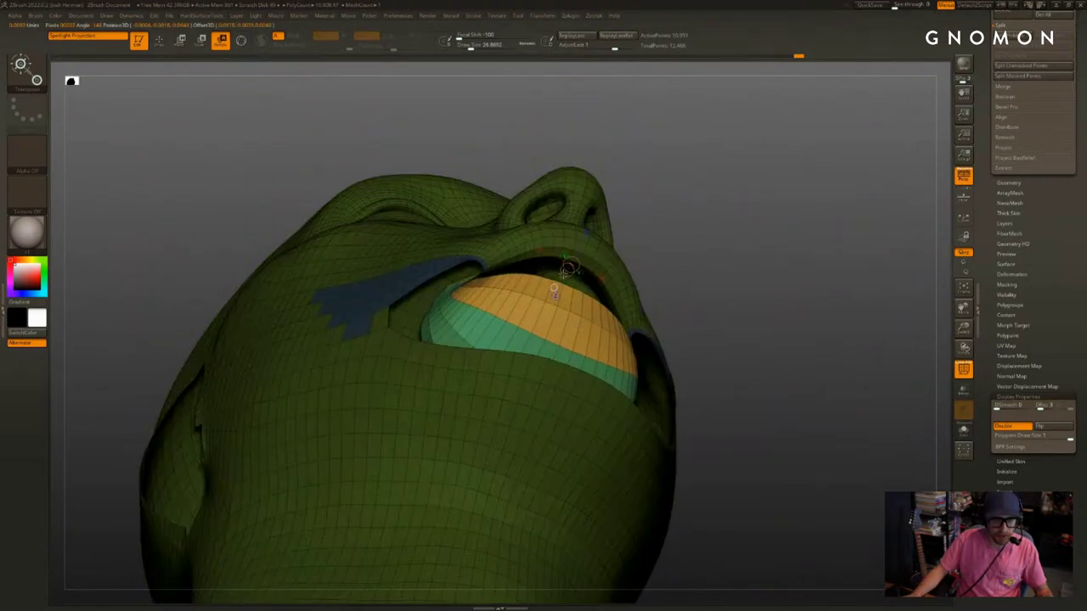
pyautogui.hotkey('ctrl', 'i')
pyautogui.hotkey('ctrl', 'w')
pyautogui.moveTo(723, 274); pyautogui.dragTo(789, 293)
pyautogui.press('q')
pyautogui.keyDown('ctrl'); pyautogui.keyDown('shift'); pyautogui.click(579, 321); pyautogui.keyUp('shift'); pyautogui.keyUp('ctrl')
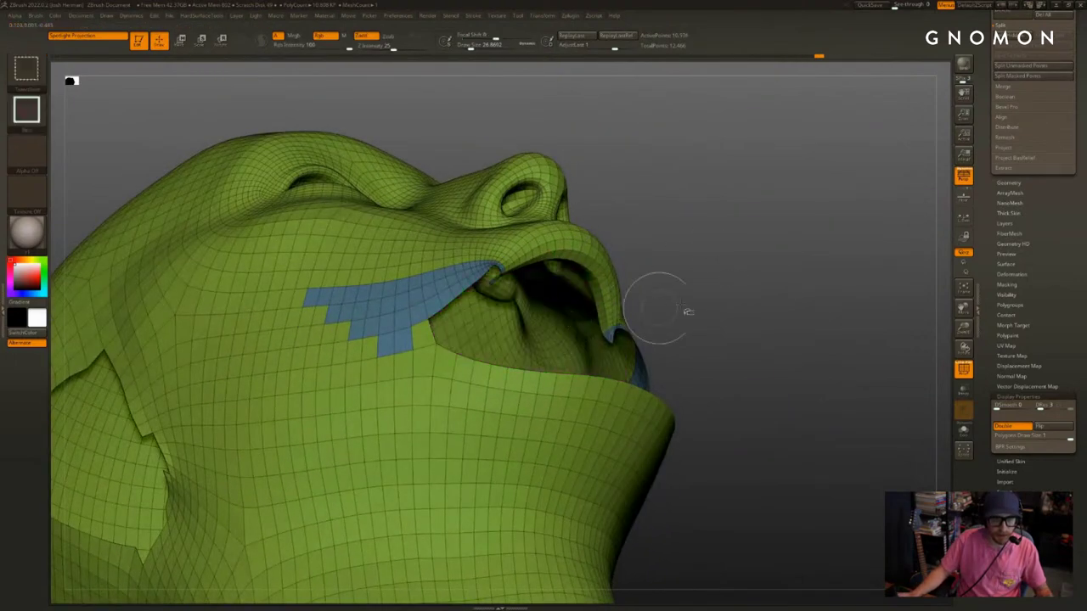
# Assign the remaining visible head, including the leftover cheek patches, to a single polygroup and unhide the other parts
pyautogui.press('w')
pyautogui.moveTo(686, 311); pyautogui.dragTo(717, 328)
pyautogui.hotkey('ctrl', 'w')
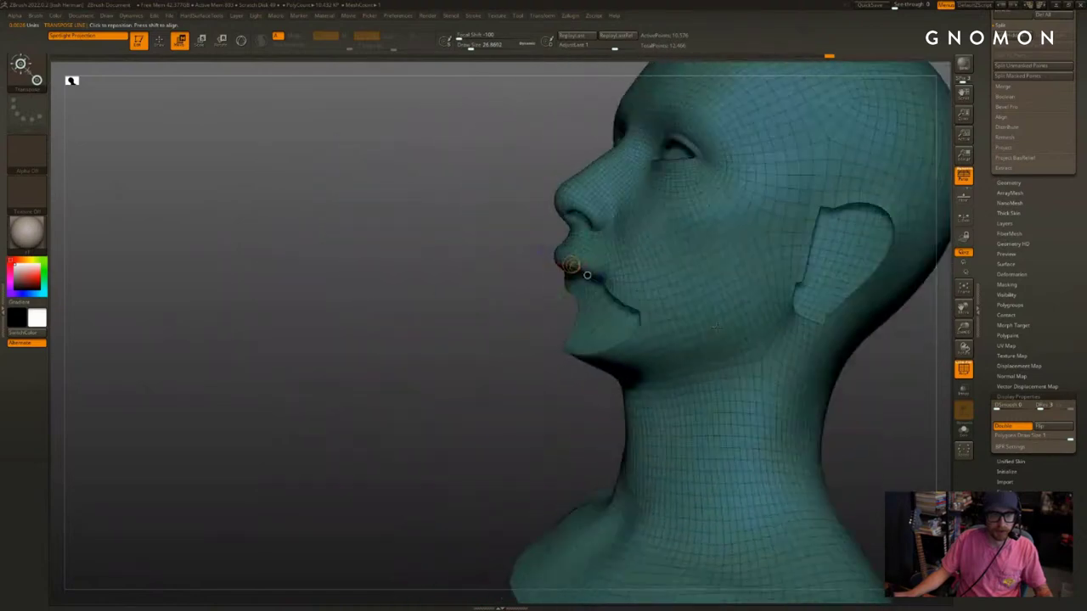
pyautogui.moveTo(716, 328); pyautogui.dragTo(750, 329, button='right')
pyautogui.keyDown('ctrl'); pyautogui.keyDown('shift'); pyautogui.click(441, 421); pyautogui.keyUp('shift'); pyautogui.keyUp('ctrl')
# Toggle the lower lip and chin polygroup's visibility to check the inner mouth group, and unhide the full head
pyautogui.moveTo(441, 420); pyautogui.dragTo(772, 367)
pyautogui.keyDown('ctrl'); pyautogui.keyDown('shift'); pyautogui.click(590, 328); pyautogui.keyUp('shift'); pyautogui.keyUp('ctrl')
pyautogui.moveTo(705, 342)
pyautogui.mouseDown()
pyautogui.moveTo(797, 341)
pyautogui.moveTo(741, 339)
pyautogui.moveTo(841, 317)
pyautogui.moveTo(830, 328)
pyautogui.mouseUp()
pyautogui.keyDown('ctrl'); pyautogui.keyDown('shift'); pyautogui.click(779, 344); pyautogui.keyUp('shift'); pyautogui.keyUp('ctrl')
pyautogui.press('q')
pyautogui.press('w')
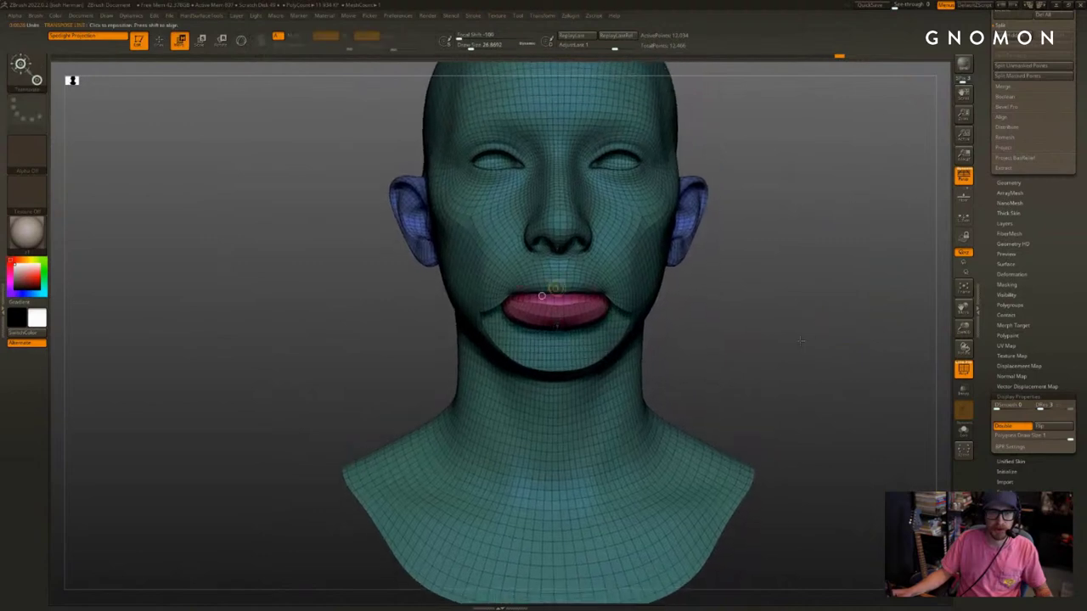
pyautogui.keyDown('ctrl'); pyautogui.keyDown('shift'); pyautogui.click(826, 317); pyautogui.keyUp('shift'); pyautogui.keyUp('ctrl')
pyautogui.press('q')
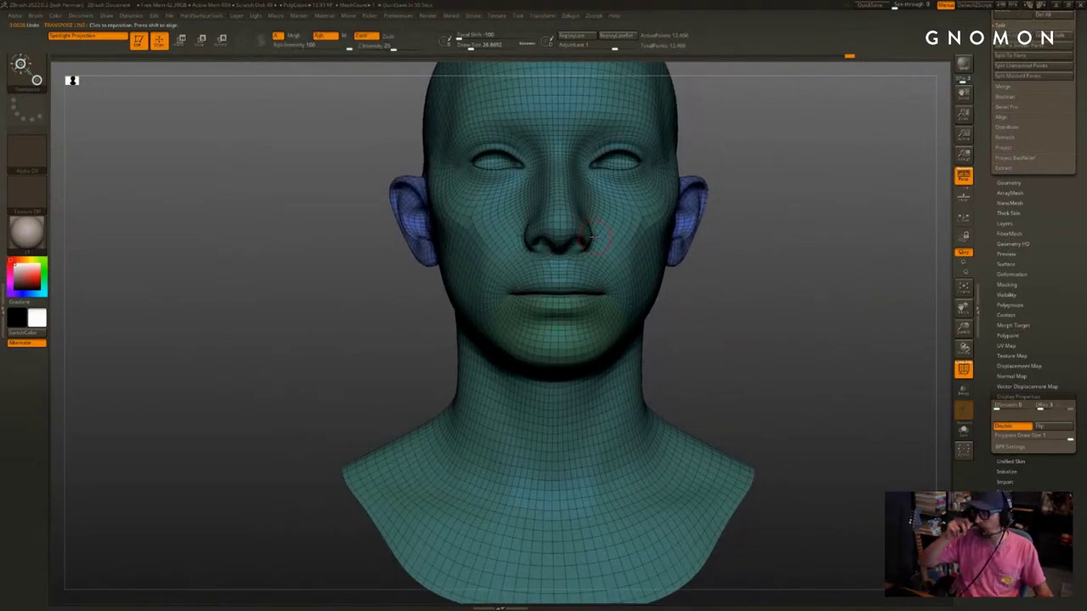
# Turn off the polygroup wireframe display on the head, return to draw mode and select the Move brush
pyautogui.moveTo(758, 338); pyautogui.dragTo(652, 310)
pyautogui.hotkey('shift', 'f')
pyautogui.press('w')
pyautogui.press('q')
pyautogui.moveTo(450, 363); pyautogui.dragTo(492, 360, button='right')
pyautogui.press('s')
pyautogui.moveTo(629, 340)
pyautogui.keyDown('alt'); pyautogui.mouseDown()
pyautogui.moveTo(611, 369)
pyautogui.moveTo(606, 357)
pyautogui.mouseUp(); pyautogui.keyUp('alt')
pyautogui.press('b')
pyautogui.press('m')
pyautogui.press('v')
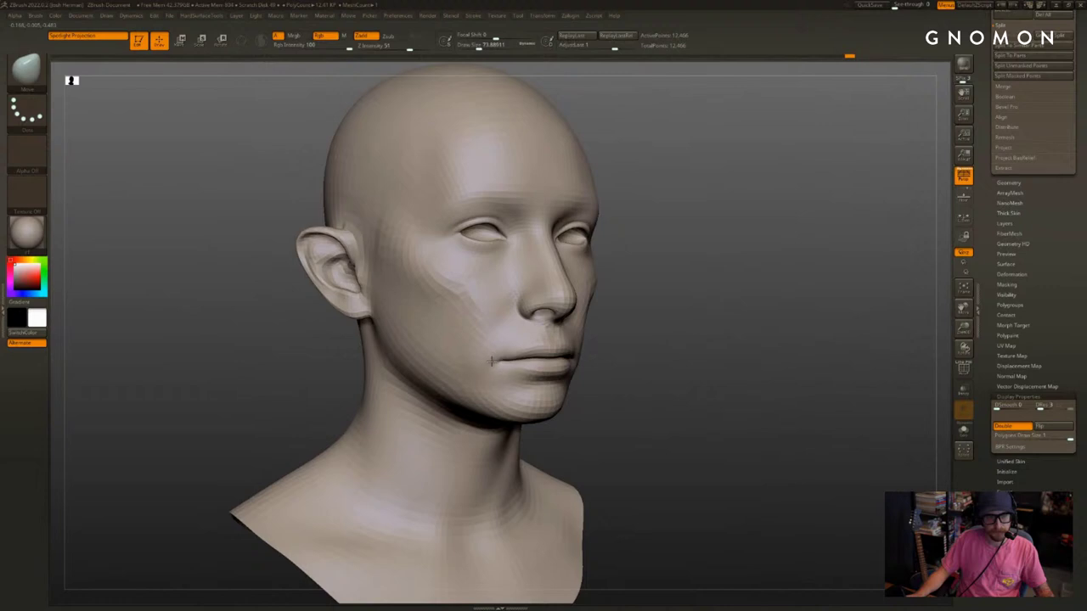
# Adjust the corners of the mouth and the jaw contour with the Move brush, using a small and a large brush size
pyautogui.moveTo(692, 372); pyautogui.dragTo(602, 359)
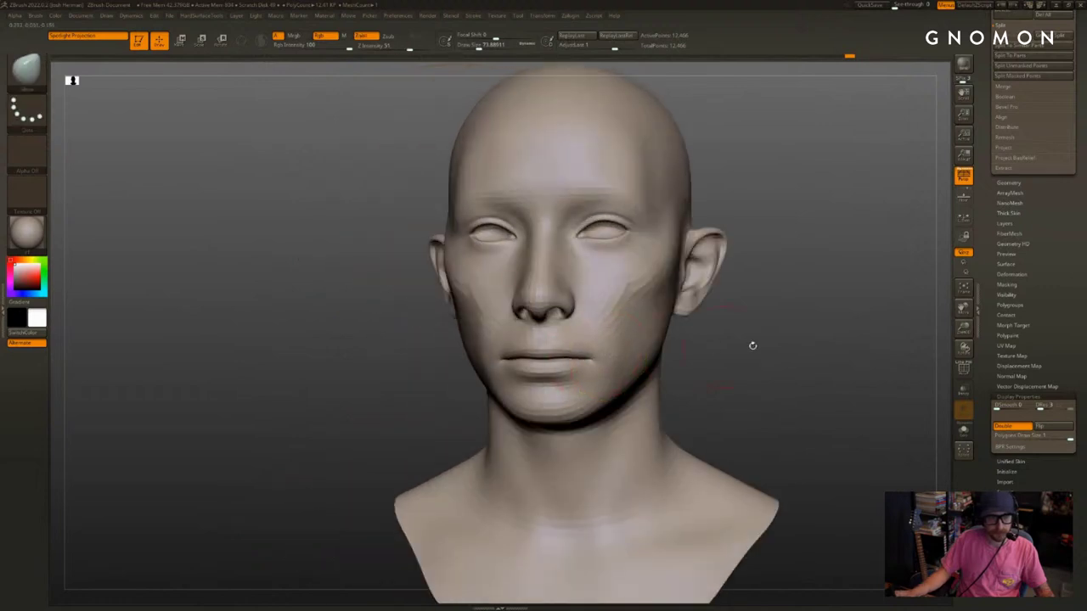
pyautogui.moveTo(752, 346)
pyautogui.mouseDown(button='right')
pyautogui.moveTo(606, 351)
pyautogui.moveTo(553, 376)
pyautogui.moveTo(777, 360)
pyautogui.mouseUp(button='right')
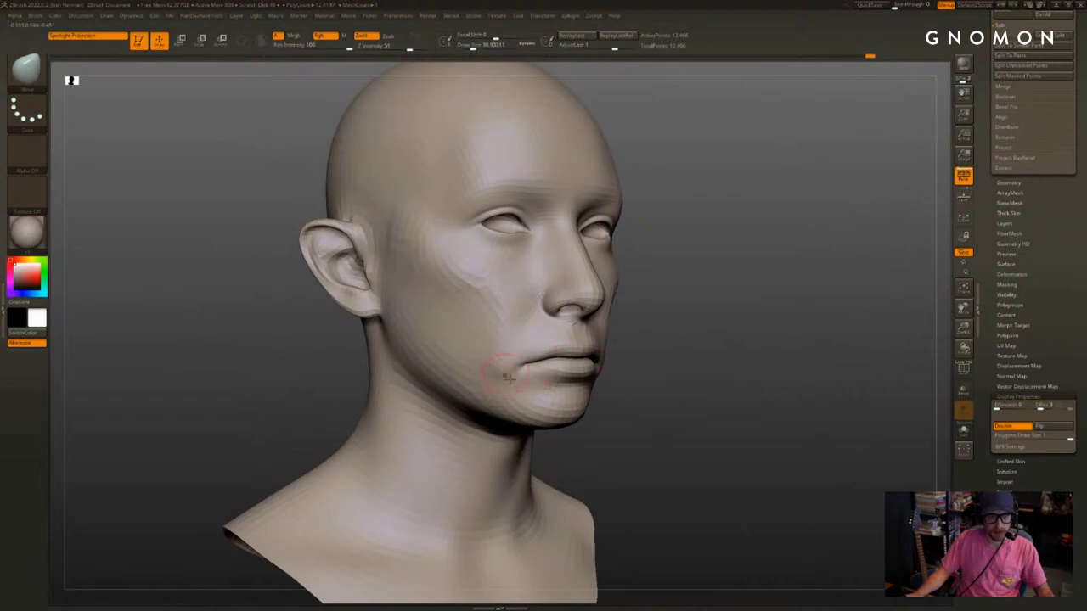
pyautogui.moveTo(636, 416); pyautogui.dragTo(659, 417, button='right')
pyautogui.moveTo(592, 422)
pyautogui.mouseDown(button='right')
pyautogui.moveTo(640, 422)
pyautogui.moveTo(446, 401)
pyautogui.mouseUp(button='right')
pyautogui.press('s')
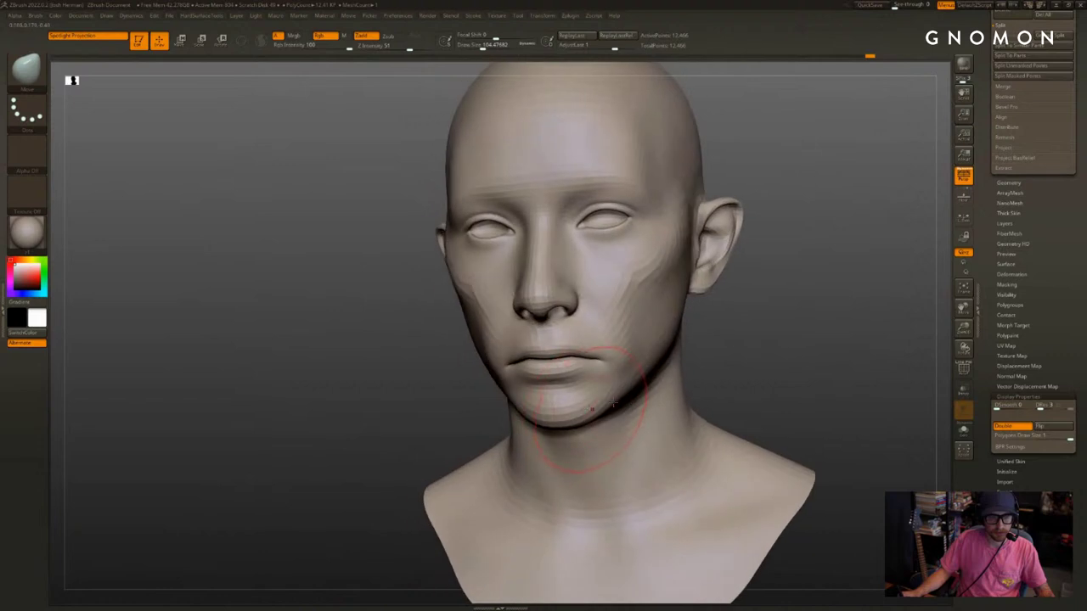
# Reshape the underside of the jaw and the front of the neck in profile with the Move brush
pyautogui.moveTo(700, 387)
pyautogui.keyDown('shift'); pyautogui.mouseDown(button='right')
pyautogui.moveTo(750, 388)
pyautogui.moveTo(709, 379)
pyautogui.moveTo(515, 427)
pyautogui.mouseUp(button='right'); pyautogui.keyUp('shift')
pyautogui.moveTo(507, 483)
pyautogui.mouseDown(button='right')
pyautogui.moveTo(514, 442)
pyautogui.moveTo(568, 399)
pyautogui.moveTo(562, 428)
pyautogui.mouseUp(button='right')
pyautogui.keyDown('ctrl'); pyautogui.click(514, 443); pyautogui.keyUp('ctrl')
pyautogui.keyDown('ctrl'); pyautogui.click(528, 433); pyautogui.keyUp('ctrl')
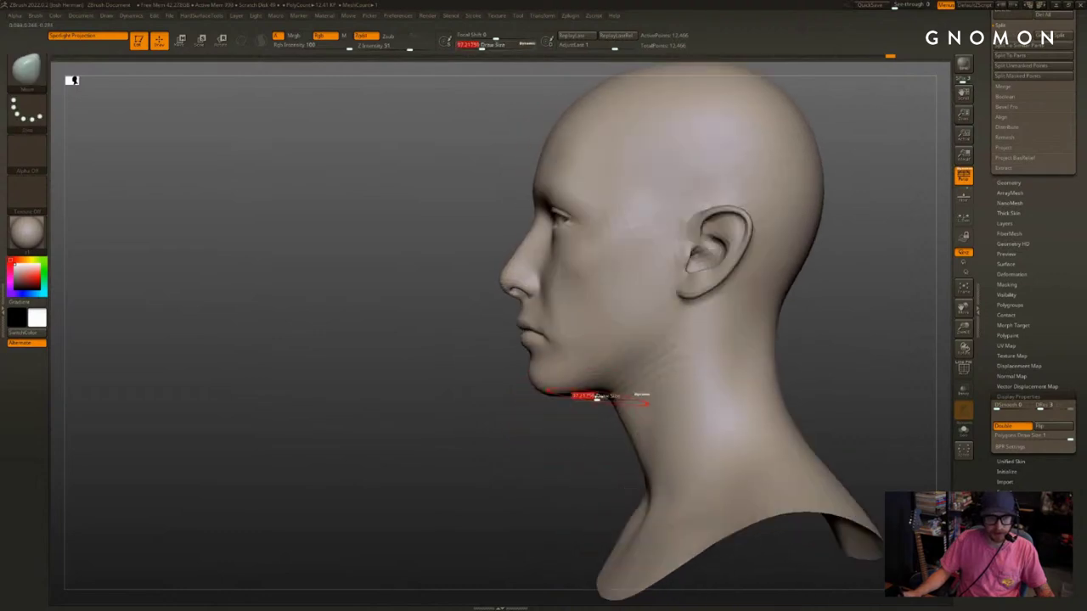
pyautogui.moveTo(603, 397); pyautogui.dragTo(592, 414, button='right')
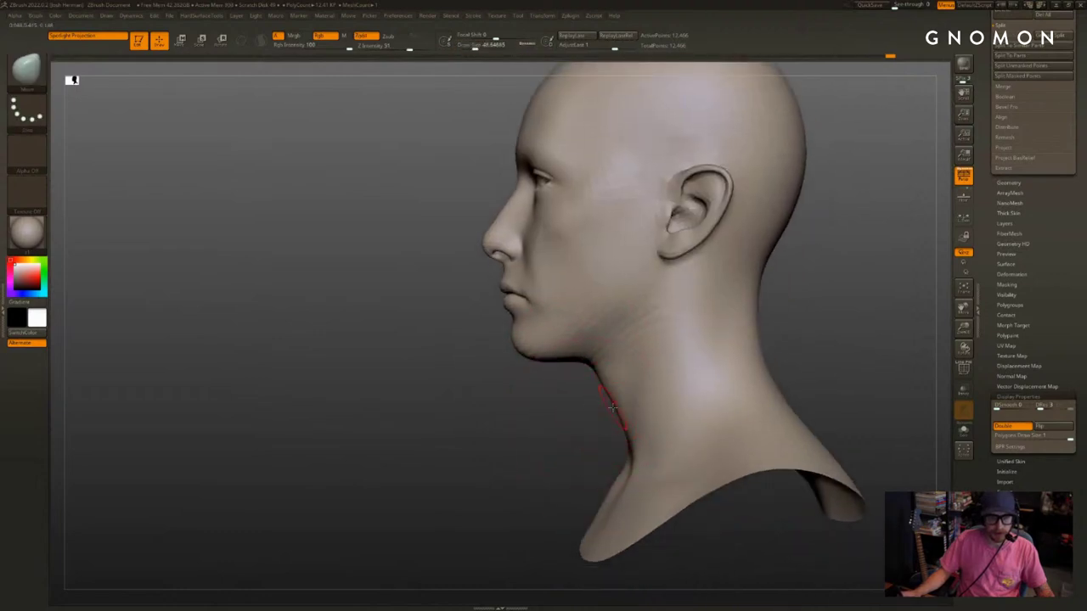
pyautogui.press(']')
pyautogui.moveTo(572, 417); pyautogui.dragTo(604, 396, button='right')
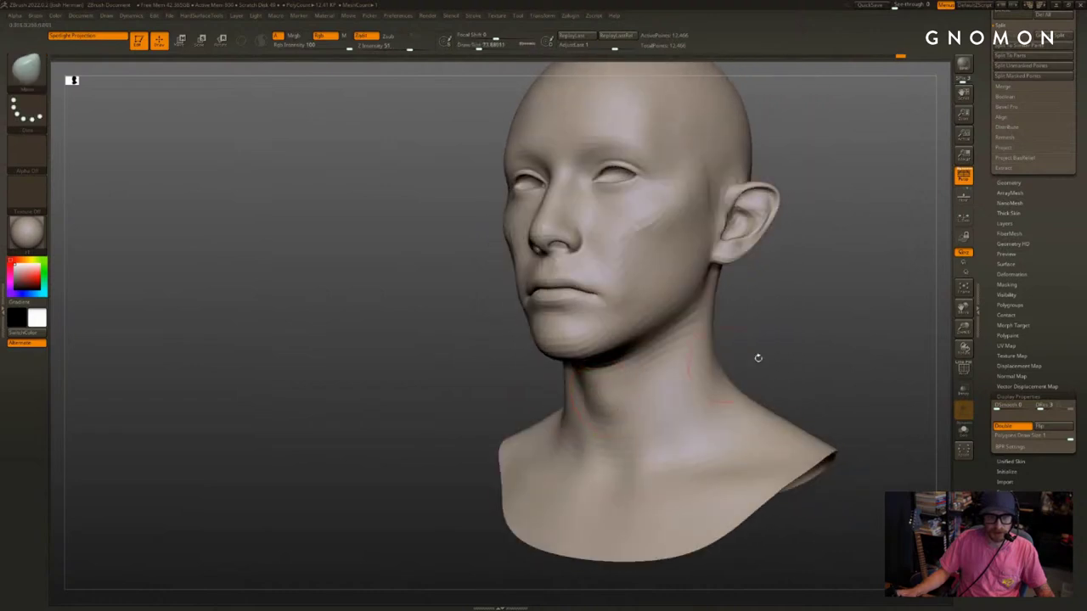
pyautogui.moveTo(758, 358)
pyautogui.mouseDown(button='right')
pyautogui.moveTo(576, 387)
pyautogui.moveTo(601, 384)
pyautogui.moveTo(571, 393)
pyautogui.moveTo(543, 436)
pyautogui.moveTo(520, 441)
pyautogui.moveTo(679, 425)
pyautogui.moveTo(812, 332)
pyautogui.moveTo(925, 339)
pyautogui.mouseUp(button='right')
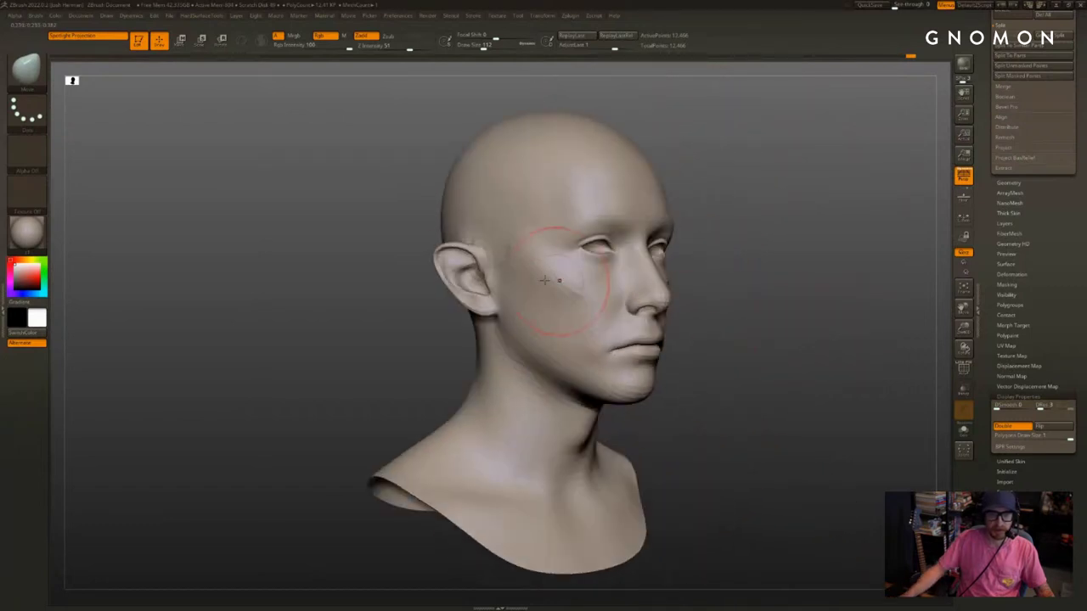
# Refine the cheek and side of the face with a large Move brush, smoothing the surface lightly
pyautogui.press('s')
pyautogui.keyDown('shift'); pyautogui.moveTo(594, 315); pyautogui.dragTo(590, 330); pyautogui.keyUp('shift')
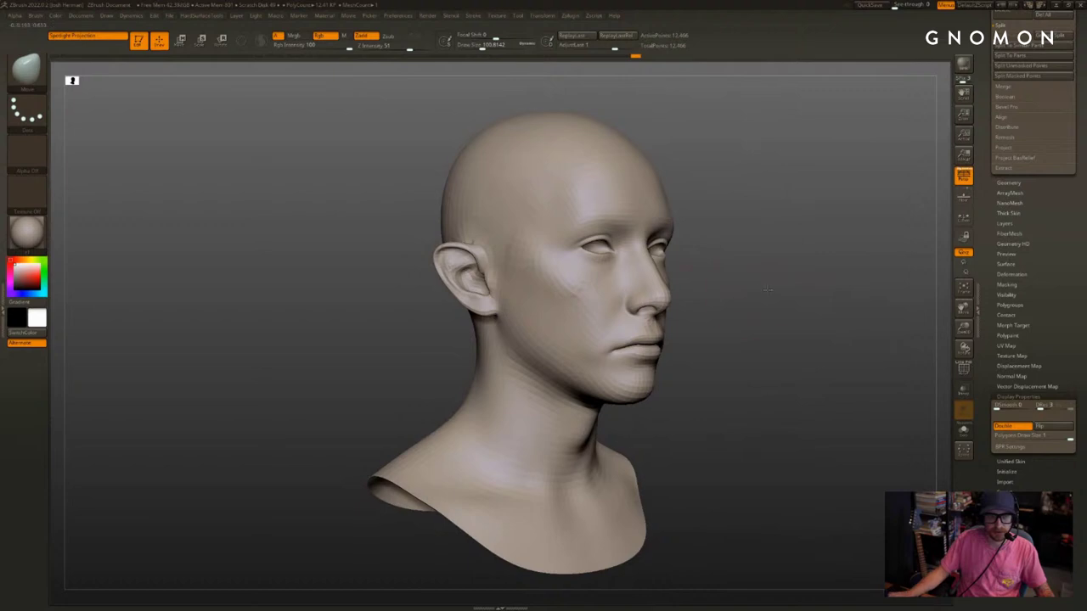
pyautogui.moveTo(767, 290); pyautogui.dragTo(776, 291, button='right')
pyautogui.press('s')
pyautogui.moveTo(552, 300); pyautogui.dragTo(550, 300)
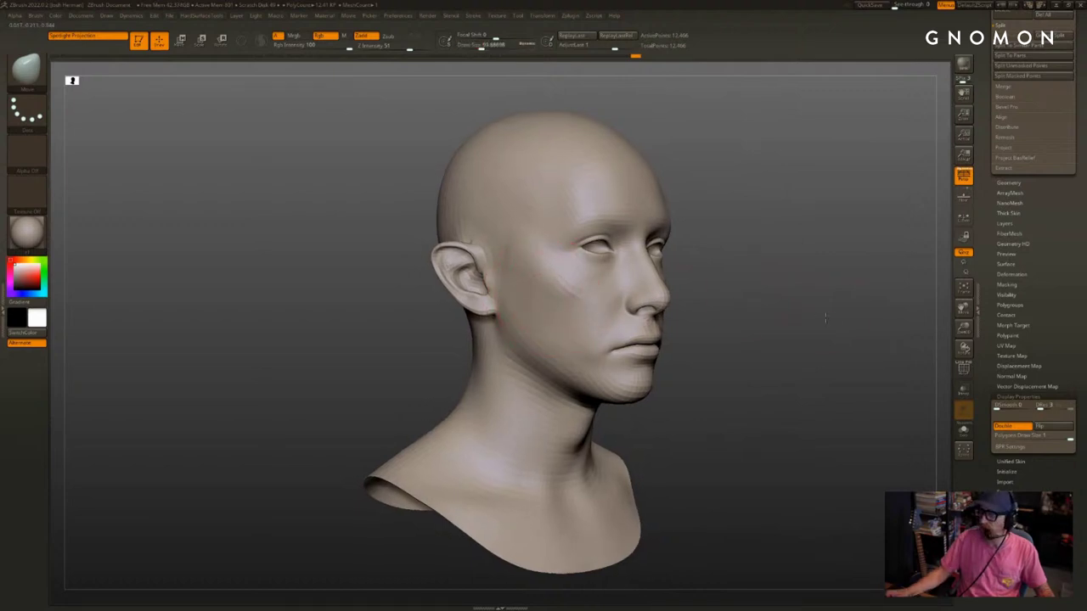
pyautogui.moveTo(825, 317); pyautogui.dragTo(825, 309, button='right')
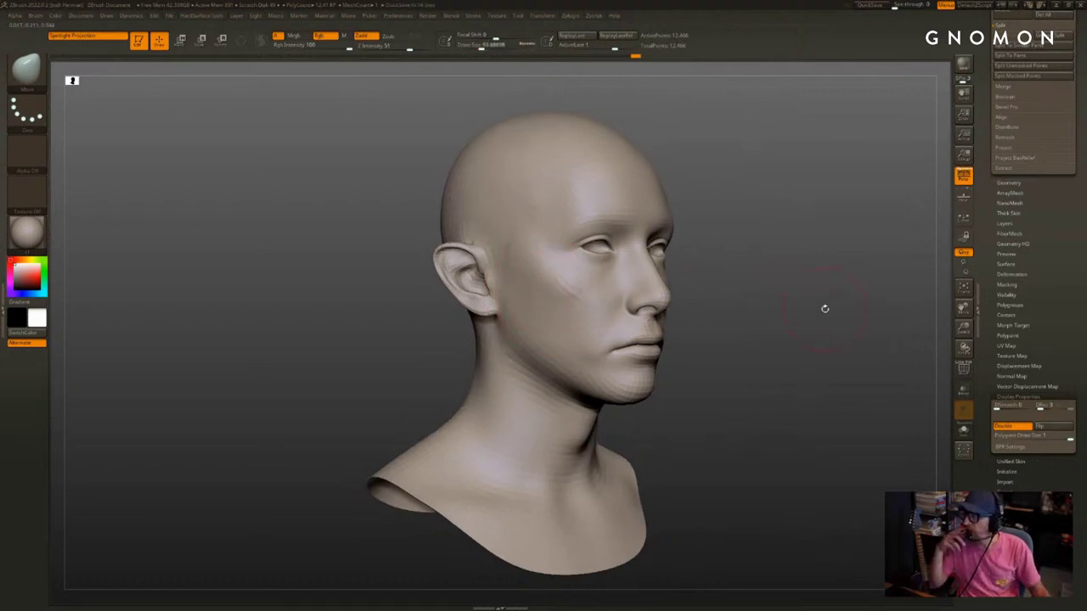
# Reshape the temple and the side of the forehead with the Move brush, repeating the last stroke
pyautogui.moveTo(820, 306); pyautogui.dragTo(676, 315, button='right')
pyautogui.keyDown('alt'); pyautogui.moveTo(810, 216); pyautogui.dragTo(798, 231, button='right'); pyautogui.keyUp('alt')
pyautogui.press('s')
pyautogui.press('s')
pyautogui.moveTo(716, 190); pyautogui.dragTo(687, 221)
pyautogui.press('1')
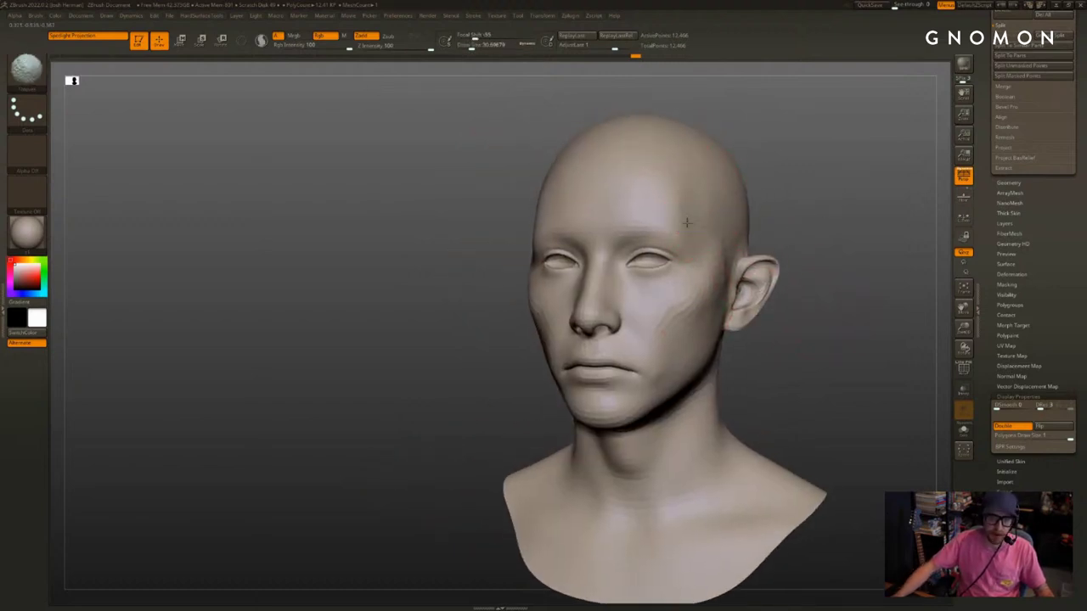
pyautogui.press('2')
# Smooth the forehead and temples from the front and both three-quarter views
pyautogui.keyDown('shift'); pyautogui.moveTo(760, 162); pyautogui.dragTo(731, 165, button='right'); pyautogui.keyUp('shift')
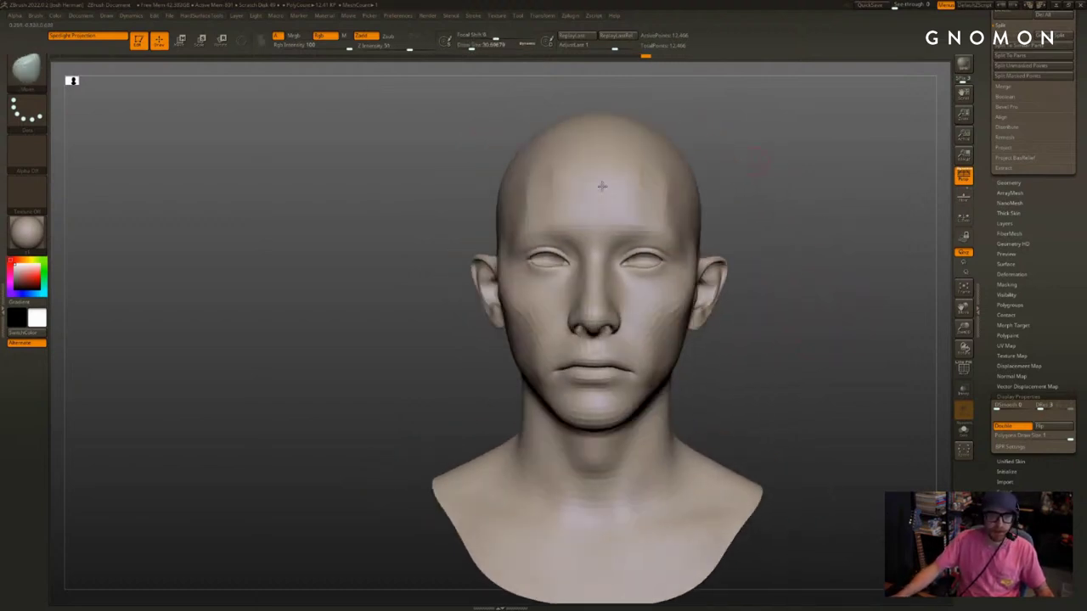
pyautogui.moveTo(441, 187); pyautogui.dragTo(508, 199, button='right')
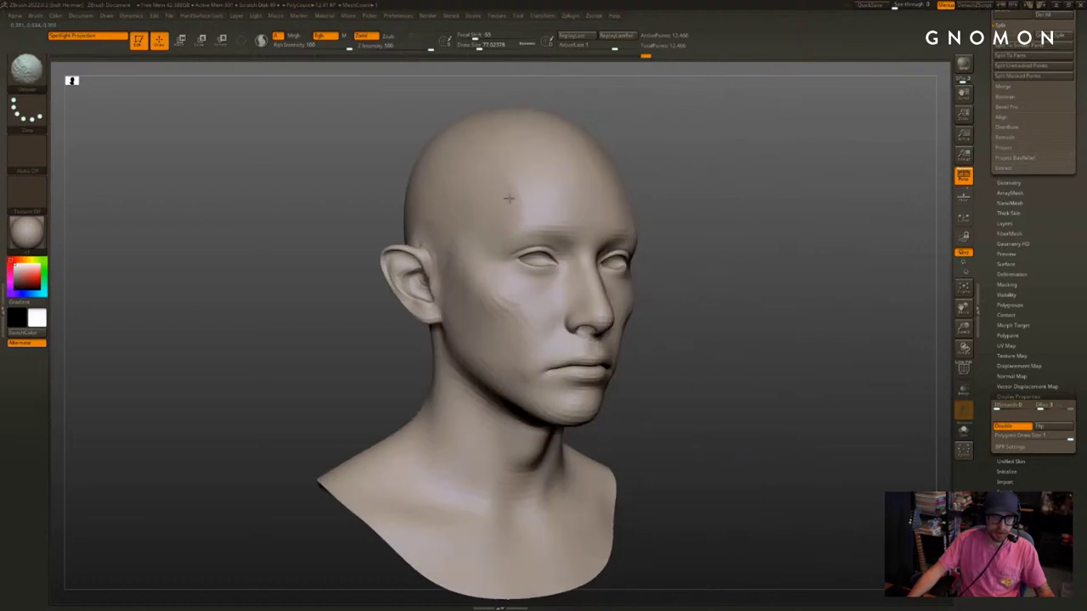
pyautogui.keyDown('shift'); pyautogui.moveTo(679, 170); pyautogui.dragTo(630, 172, button='right'); pyautogui.keyUp('shift')
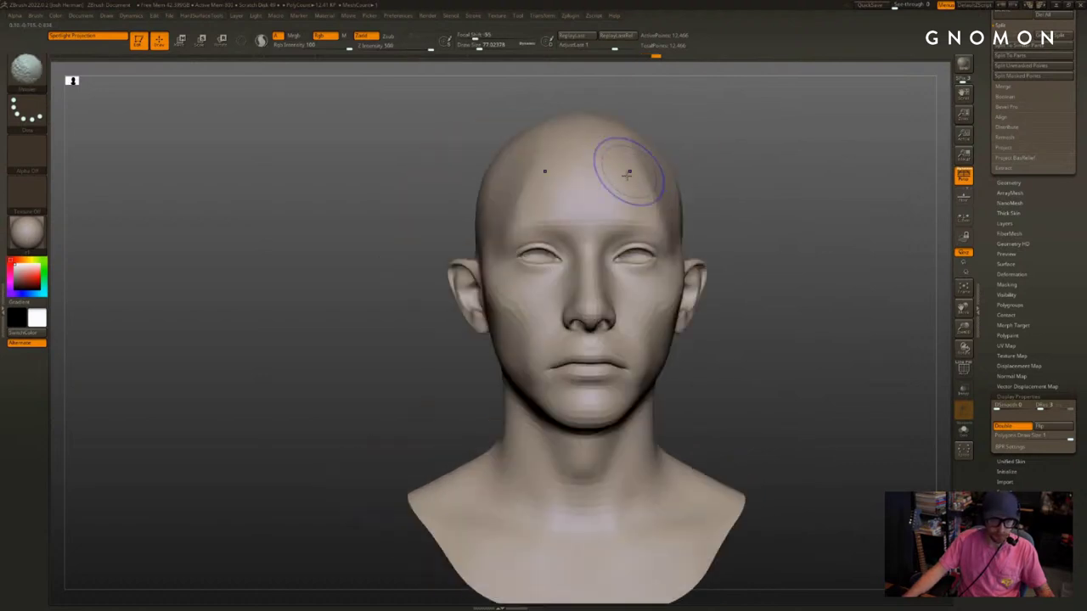
pyautogui.moveTo(646, 174); pyautogui.dragTo(658, 170)
pyautogui.moveTo(688, 162); pyautogui.dragTo(671, 167, button='right')
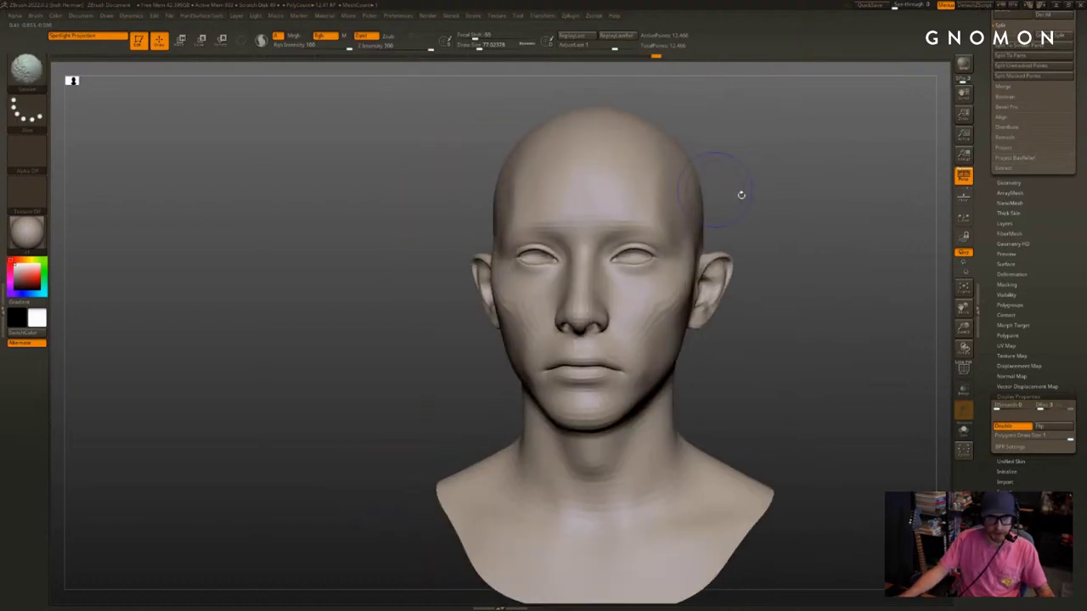
pyautogui.moveTo(741, 195); pyautogui.dragTo(668, 204, button='right')
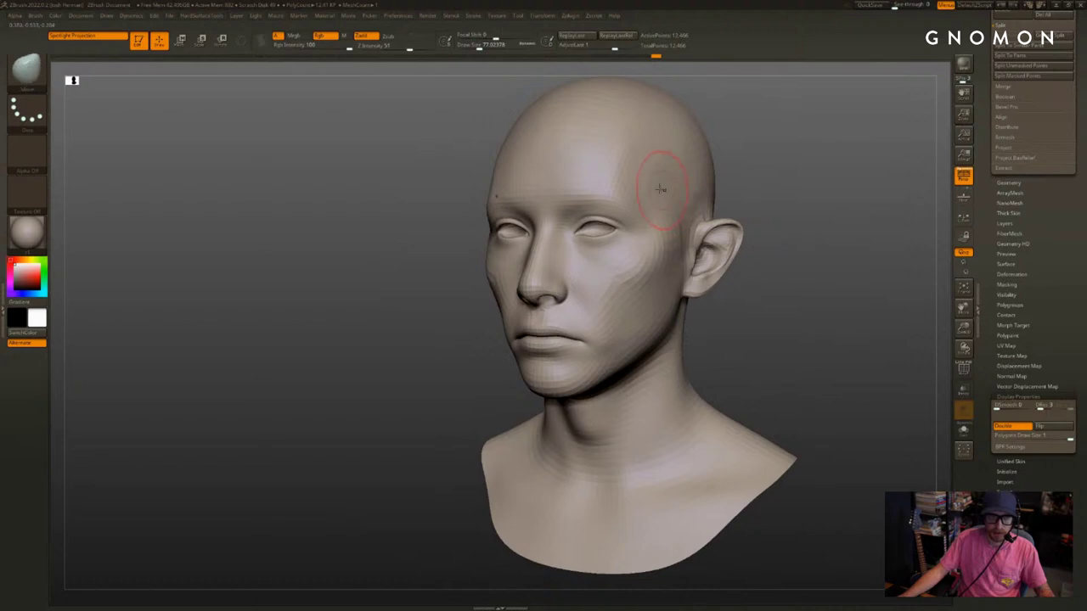
# Adjust the temples and cheekbones with the Move brush and smooth the transitions between them
pyautogui.keyDown('shift'); pyautogui.moveTo(686, 165); pyautogui.dragTo(685, 172); pyautogui.keyUp('shift')
pyautogui.press('s')
pyautogui.moveTo(664, 252); pyautogui.dragTo(658, 252)
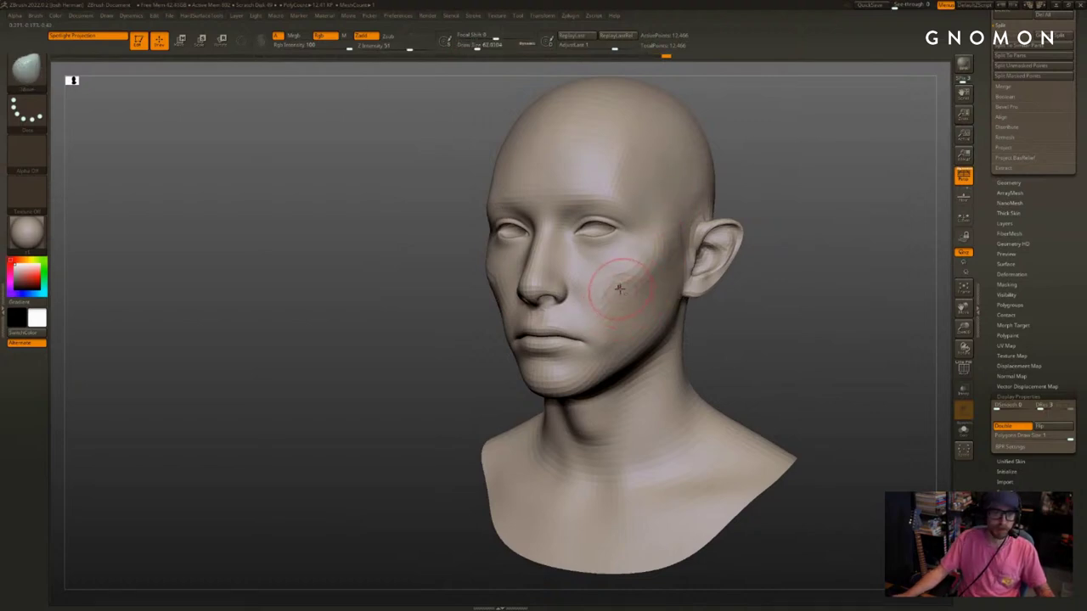
pyautogui.keyDown('shift'); pyautogui.moveTo(479, 329); pyautogui.dragTo(543, 321, button='right'); pyautogui.keyUp('shift')
pyautogui.moveTo(458, 297); pyautogui.dragTo(473, 288)
pyautogui.moveTo(473, 287); pyautogui.dragTo(547, 291, button='right')
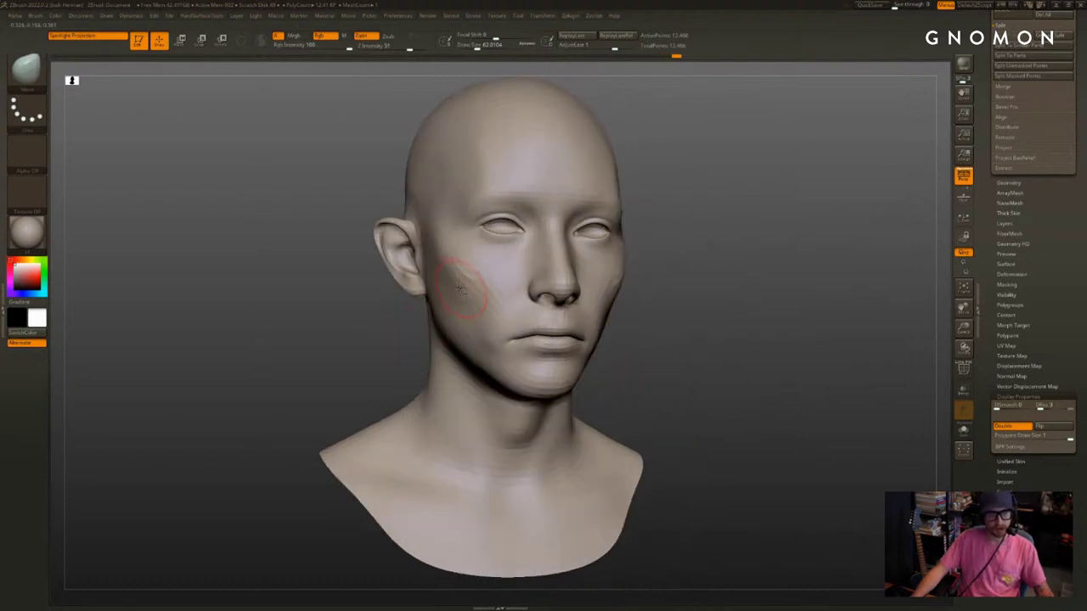
pyautogui.moveTo(687, 313)
pyautogui.keyDown('shift'); pyautogui.mouseDown()
pyautogui.moveTo(708, 328)
pyautogui.moveTo(671, 316)
pyautogui.mouseUp(); pyautogui.keyUp('shift')
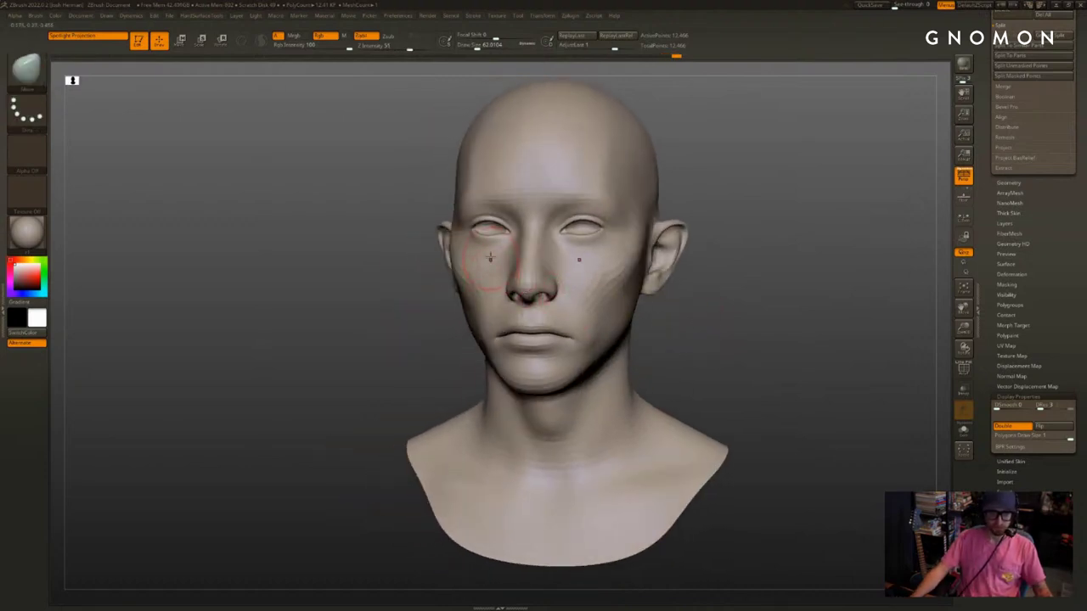
# Switch to the DamStandard brush at a small size and define the creases below the eyes
pyautogui.press('b')
pyautogui.press('d')
pyautogui.press('s')
pyautogui.press('s')
pyautogui.moveTo(500, 252); pyautogui.dragTo(495, 252)
pyautogui.moveTo(750, 236); pyautogui.dragTo(841, 242)
pyautogui.keyDown('ctrl'); pyautogui.moveTo(504, 254); pyautogui.dragTo(505, 290, button='right'); pyautogui.keyUp('ctrl')
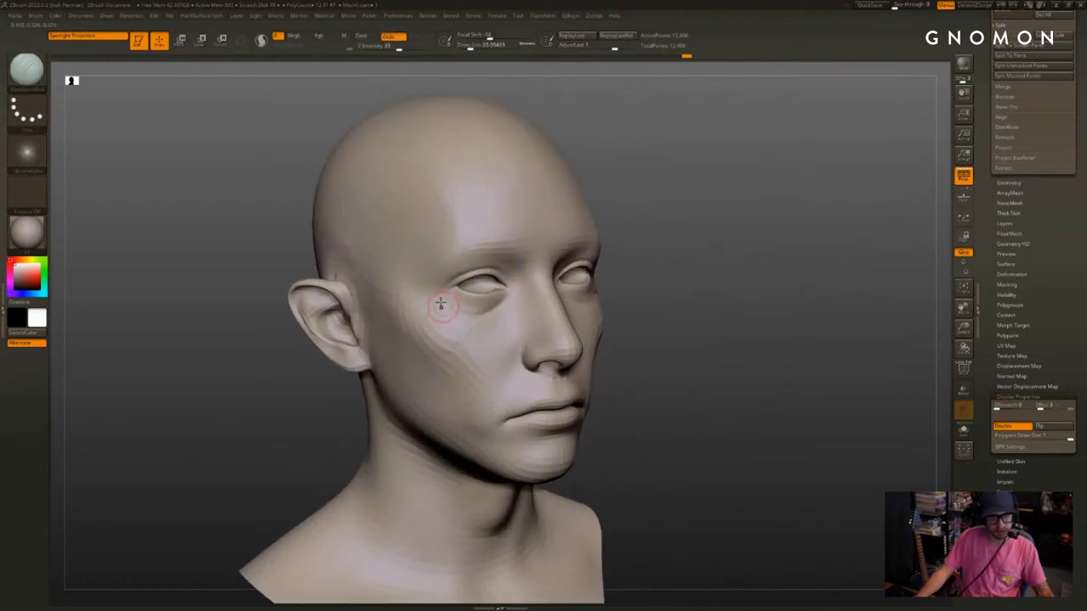
pyautogui.moveTo(789, 280); pyautogui.dragTo(754, 281)
pyautogui.keyDown('ctrl'); pyautogui.moveTo(798, 269); pyautogui.dragTo(798, 253, button='right'); pyautogui.keyUp('ctrl')
pyautogui.moveTo(794, 259); pyautogui.dragTo(857, 264)
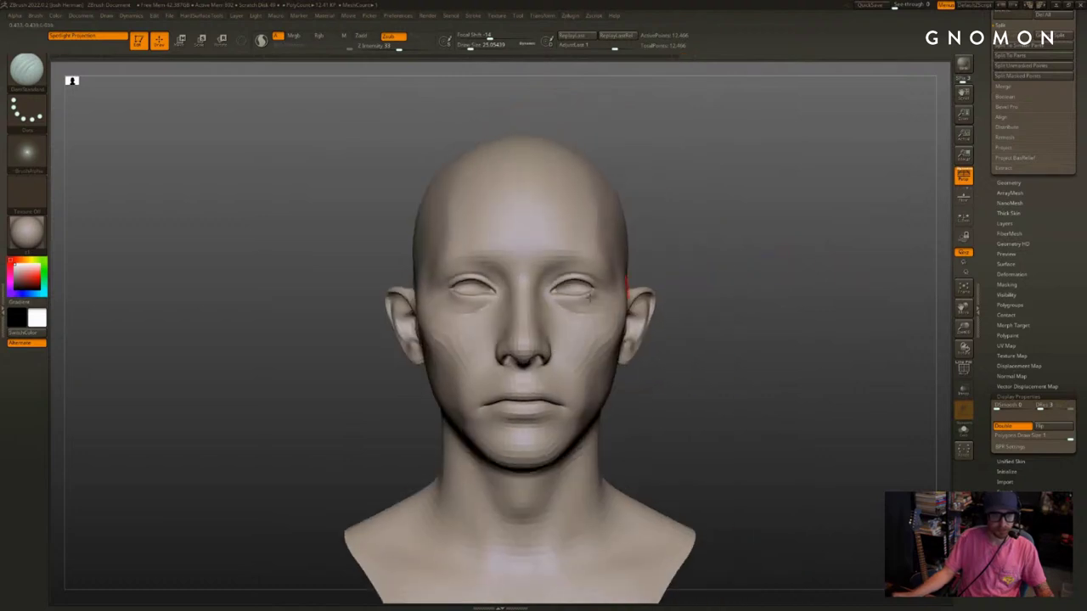
# Mask the eye areas, soften the mask and invert it so only the eyes and upper cheeks stay editable
pyautogui.moveTo(564, 295)
pyautogui.keyDown('ctrl'); pyautogui.mouseDown()
pyautogui.moveTo(586, 292)
pyautogui.moveTo(570, 286)
pyautogui.moveTo(583, 302)
pyautogui.mouseUp(); pyautogui.keyUp('ctrl')
pyautogui.hotkey('ctrl', 'z')
pyautogui.keyDown('ctrl'); pyautogui.click(586, 298); pyautogui.keyUp('ctrl')
pyautogui.keyDown('ctrl'); pyautogui.click(592, 296); pyautogui.keyUp('ctrl')
pyautogui.keyDown('ctrl'); pyautogui.click(661, 273); pyautogui.keyUp('ctrl')
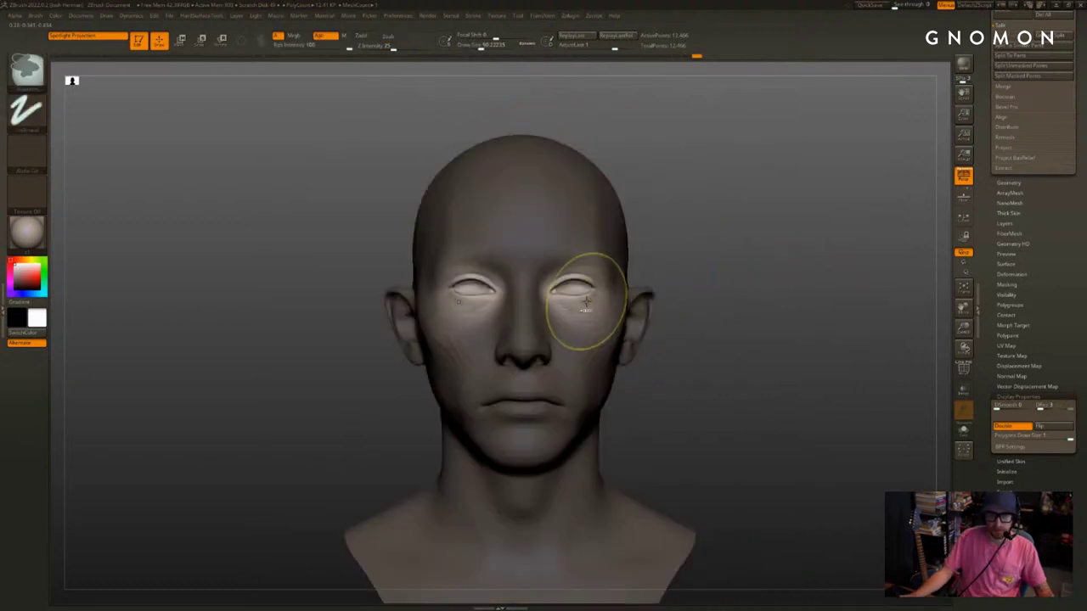
pyautogui.keyDown('alt'); pyautogui.moveTo(729, 329); pyautogui.dragTo(752, 316); pyautogui.keyUp('alt')
pyautogui.keyDown('alt'); pyautogui.moveTo(813, 275); pyautogui.dragTo(839, 270); pyautogui.keyUp('alt')
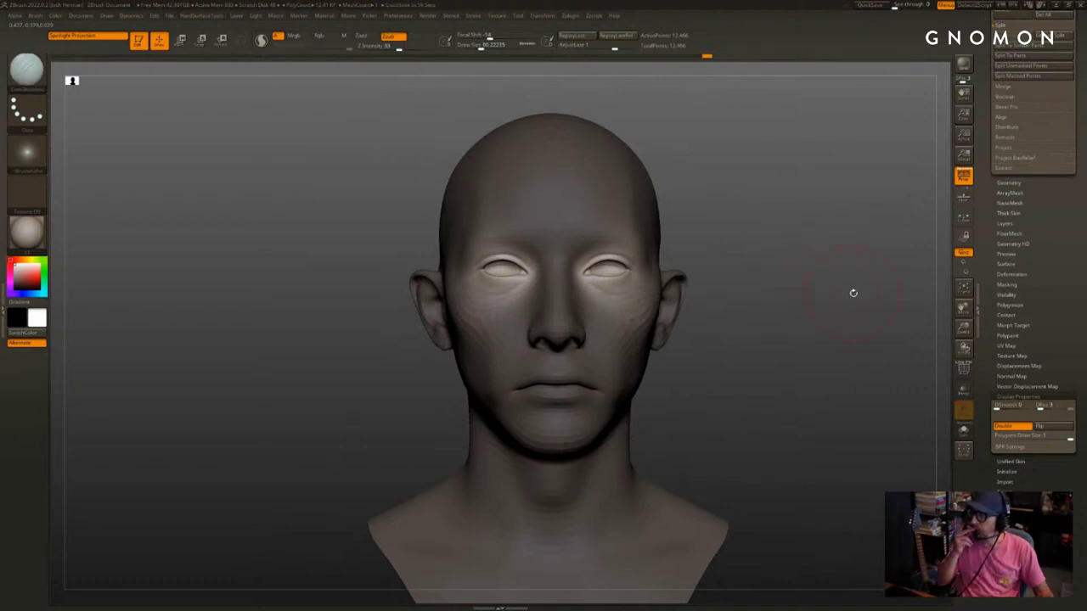
pyautogui.moveTo(798, 289); pyautogui.dragTo(764, 283)
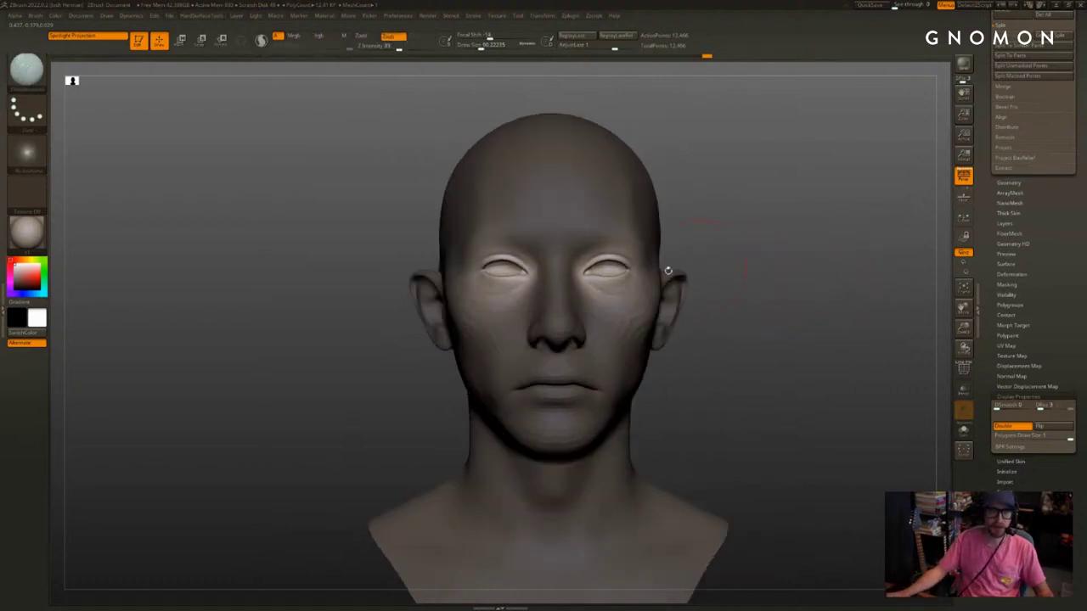
# Reposition the unmasked eye areas relative to the face with the Transpose move line
pyautogui.press('w')
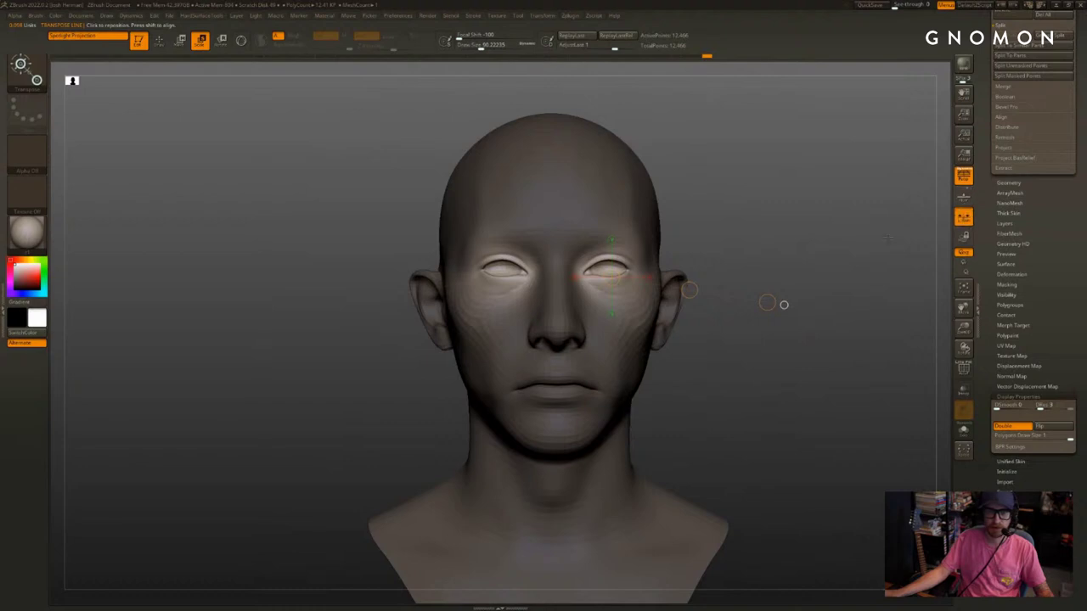
pyautogui.moveTo(577, 272)
pyautogui.mouseDown()
pyautogui.moveTo(750, 226)
pyautogui.moveTo(716, 224)
pyautogui.moveTo(825, 213)
pyautogui.mouseUp()
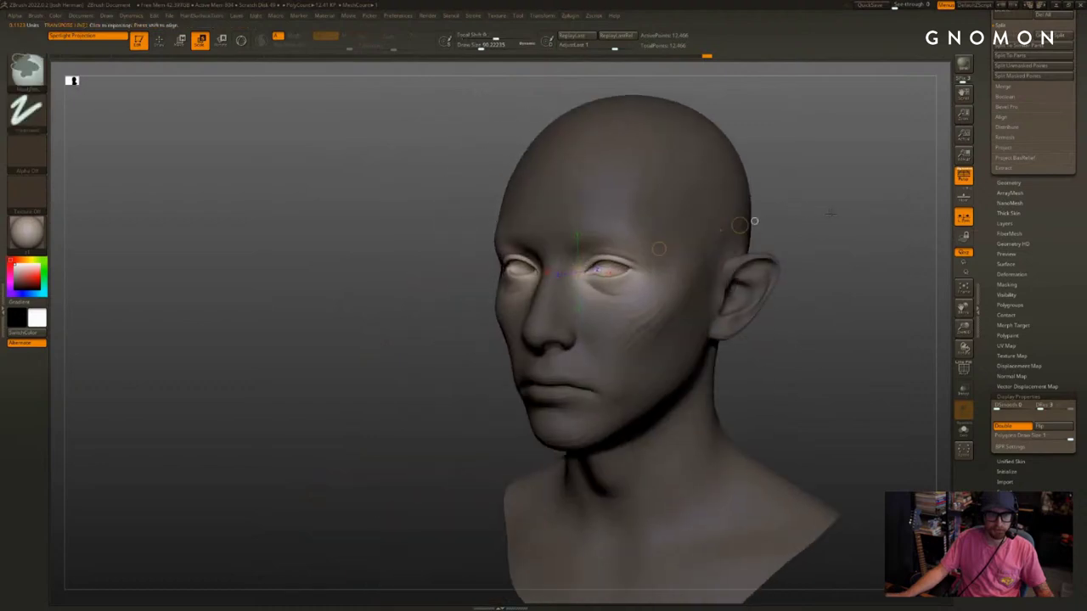
pyautogui.moveTo(754, 221); pyautogui.dragTo(764, 223)
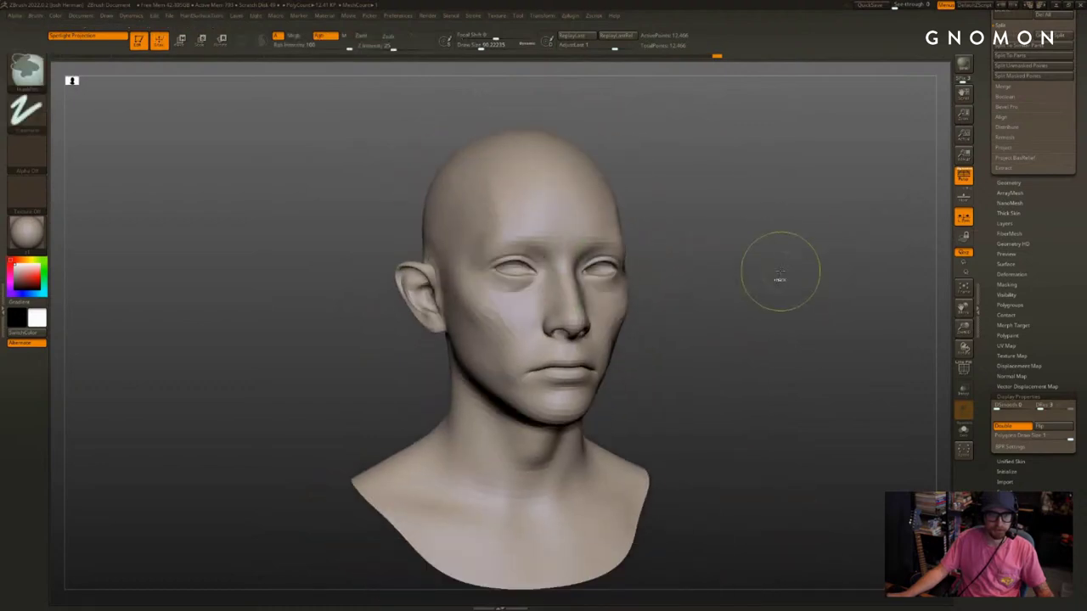
# Show the mask protecting the eye sockets and return to the Move brush with a larger size
pyautogui.moveTo(780, 274); pyautogui.dragTo(774, 265)
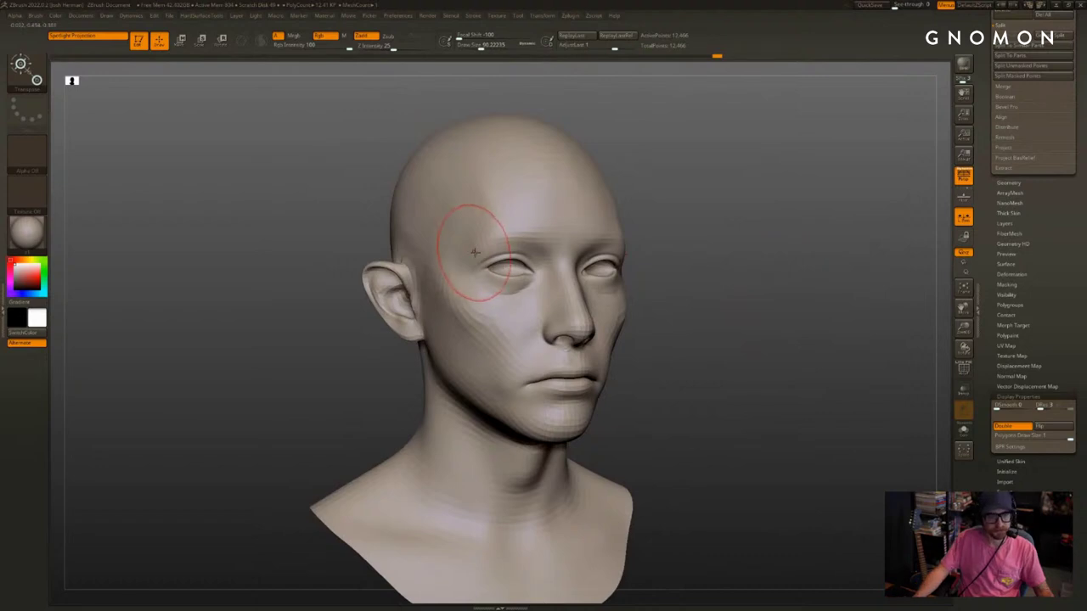
pyautogui.hotkey('ctrl', 'h')
pyautogui.press('w')
pyautogui.press('q')
pyautogui.press('s')
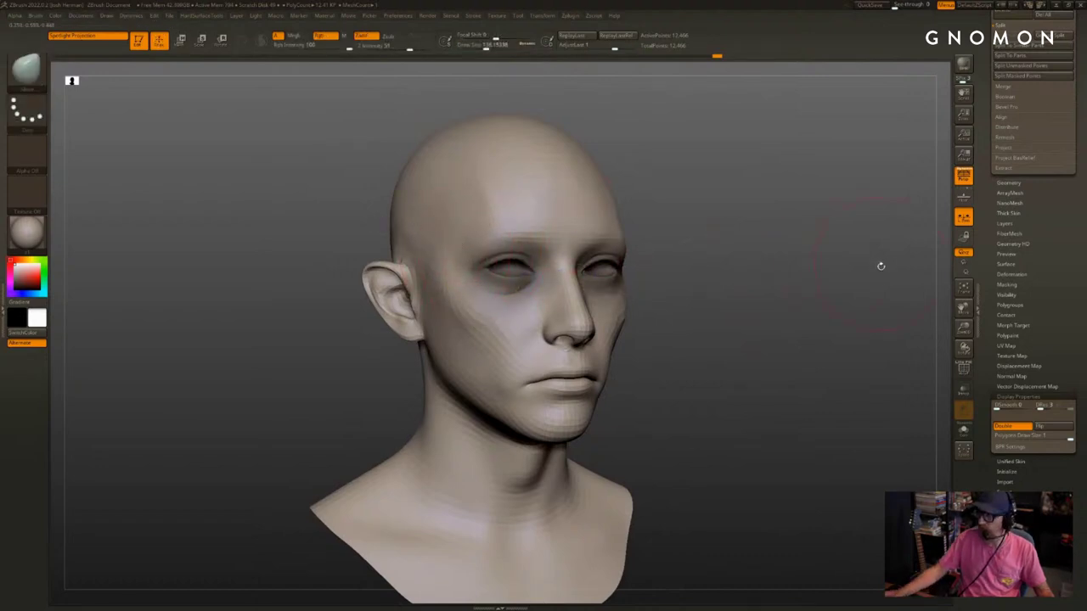
# Reshape the temples and outer brow around the masked eyes with a large Move brush
pyautogui.moveTo(880, 267); pyautogui.dragTo(815, 259)
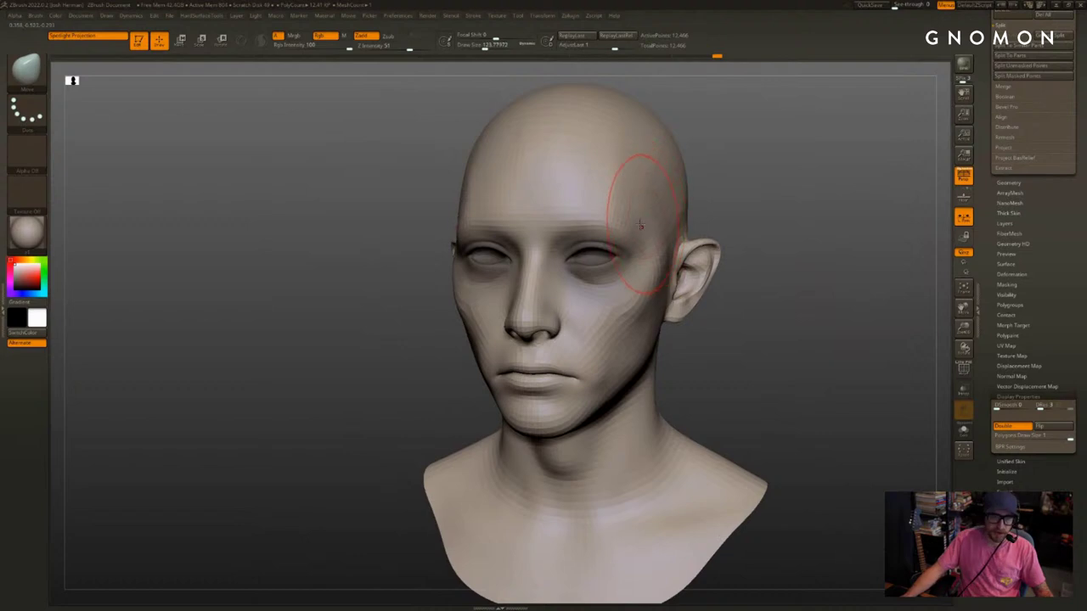
pyautogui.press('s')
pyautogui.moveTo(645, 225); pyautogui.dragTo(637, 226)
pyautogui.moveTo(747, 202); pyautogui.dragTo(817, 207)
pyautogui.press('s')
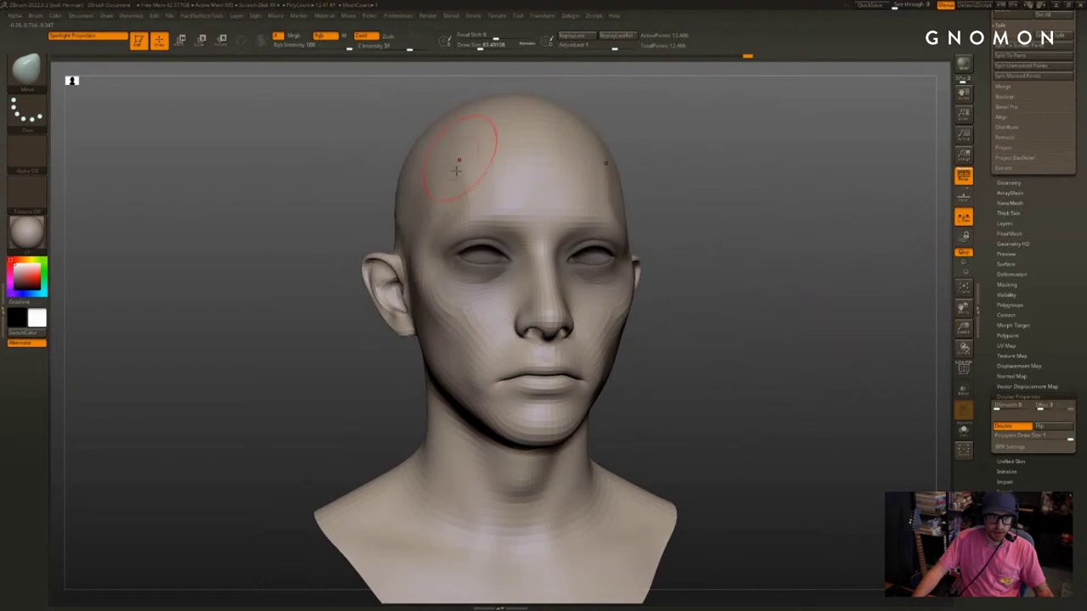
# Refine the forehead and the temple beside the eye with a smaller Move brush
pyautogui.moveTo(814, 198); pyautogui.dragTo(698, 218)
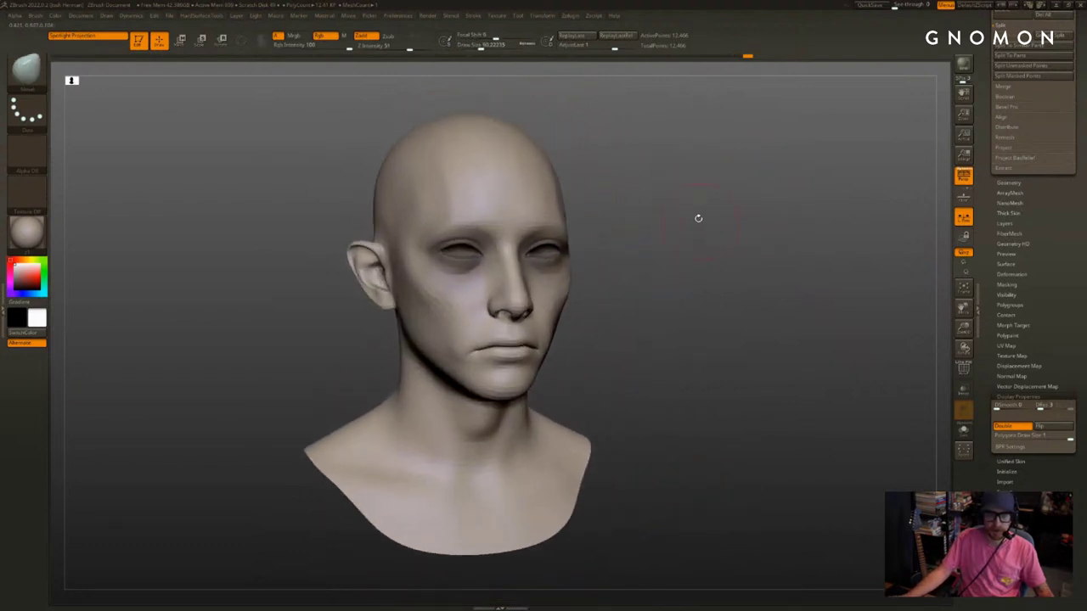
pyautogui.press('s')
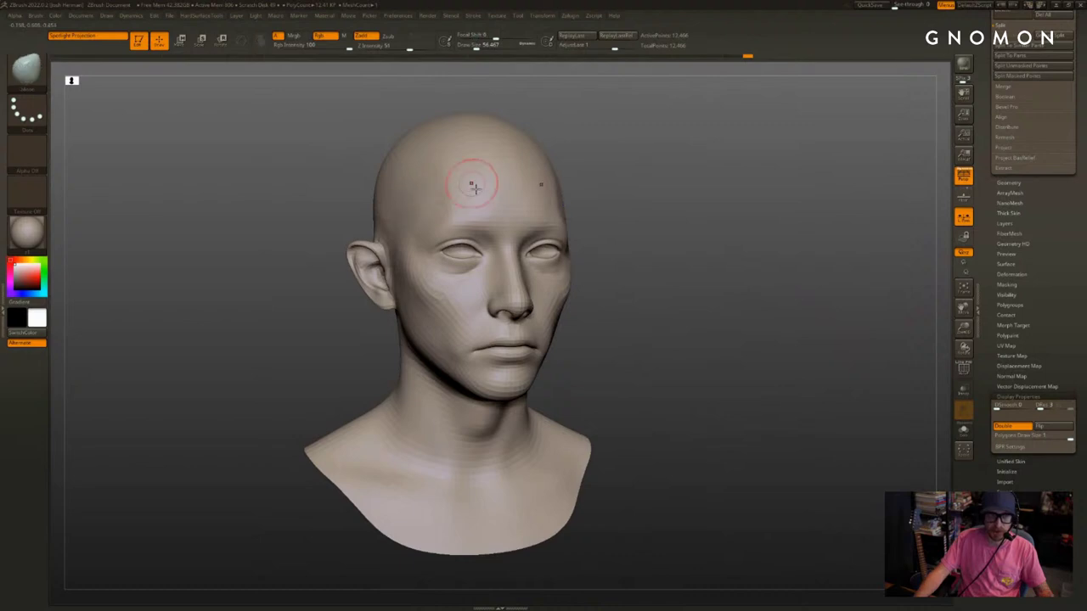
pyautogui.moveTo(416, 236); pyautogui.dragTo(410, 243)
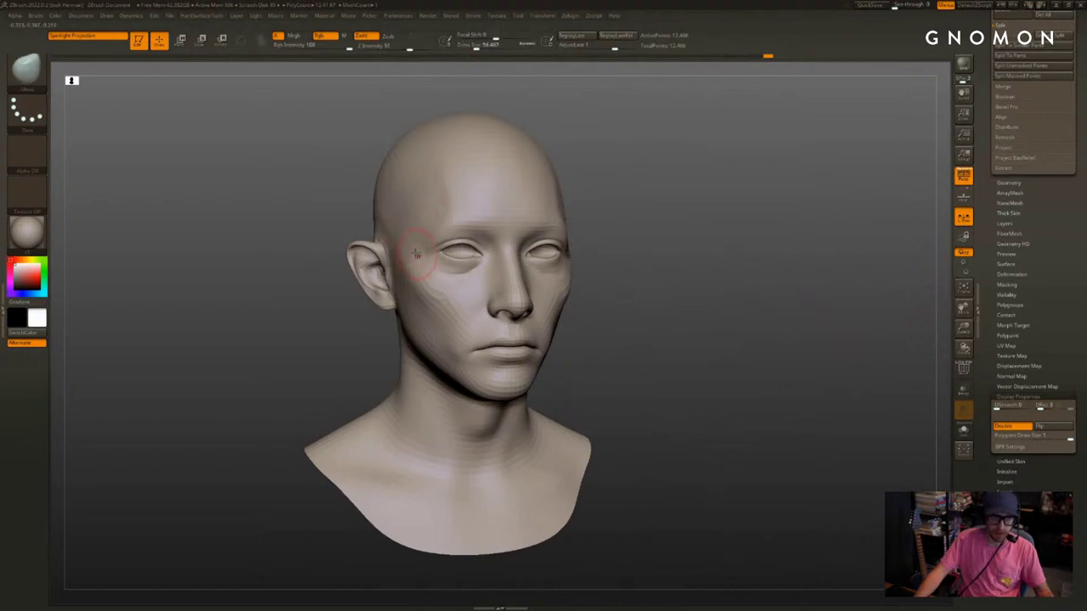
# Carve the crease beside the outer eye corner with the DamStandard brush and smooth the outer brow above it
pyautogui.press('3')
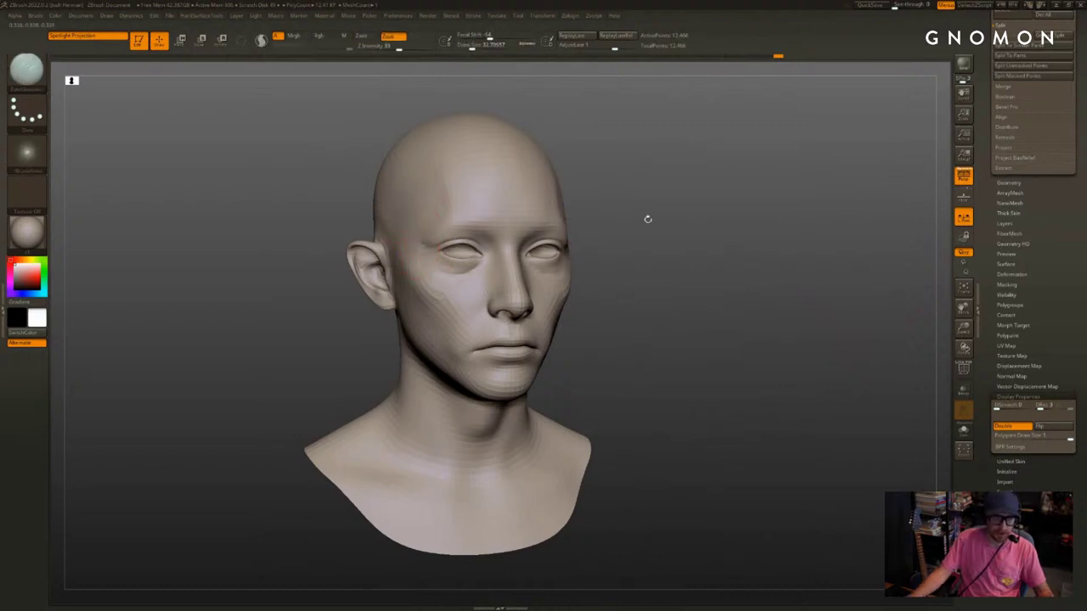
pyautogui.moveTo(648, 218); pyautogui.dragTo(589, 226)
pyautogui.moveTo(711, 204); pyautogui.dragTo(437, 239)
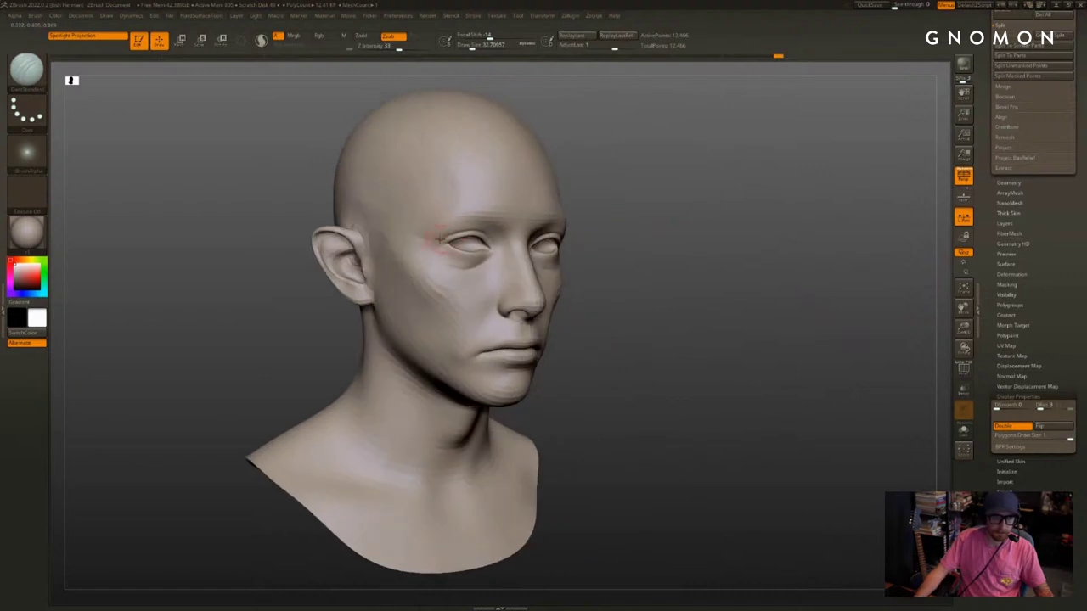
pyautogui.keyDown('alt'); pyautogui.moveTo(807, 287); pyautogui.dragTo(845, 301); pyautogui.keyUp('alt')
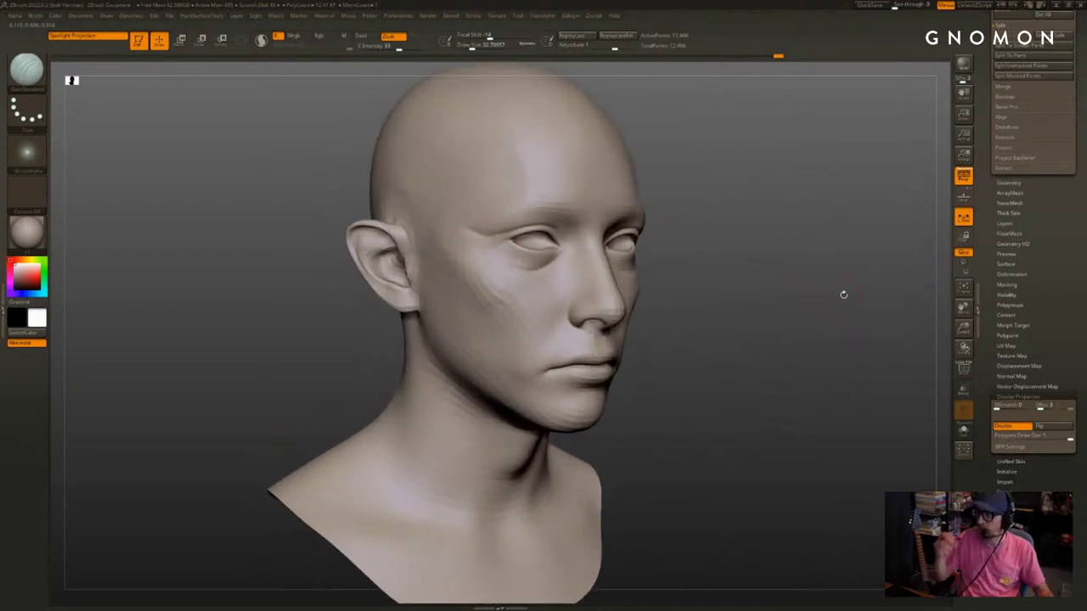
pyautogui.moveTo(743, 309); pyautogui.dragTo(735, 296)
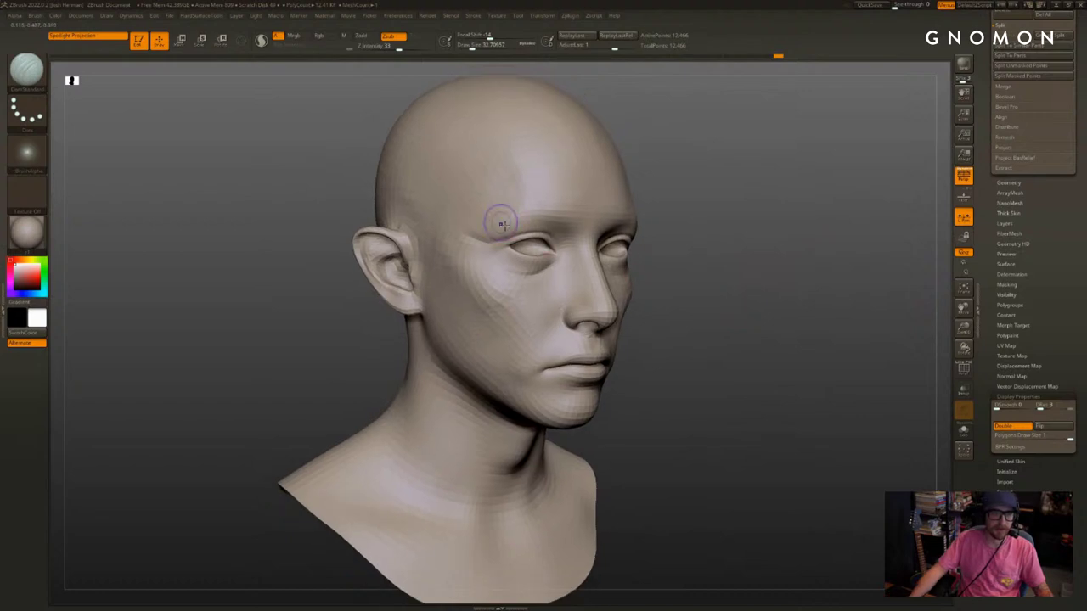
pyautogui.keyDown('shift'); pyautogui.moveTo(489, 224); pyautogui.dragTo(476, 231); pyautogui.keyUp('shift')
pyautogui.moveTo(744, 244); pyautogui.dragTo(710, 247)
# Try to sharpen the upper eyelid crease with a smaller DamStandard brush, undoing the last two strokes
pyautogui.press('s')
pyautogui.click(536, 237)
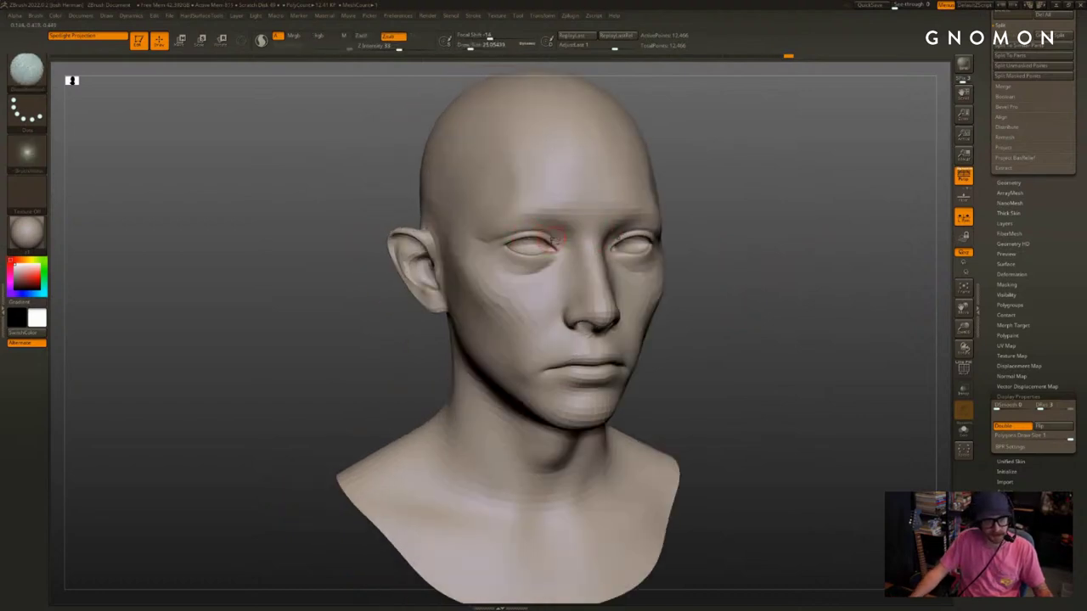
pyautogui.moveTo(540, 232); pyautogui.dragTo(512, 237)
pyautogui.moveTo(811, 297)
pyautogui.keyDown('alt'); pyautogui.mouseDown()
pyautogui.moveTo(824, 291)
pyautogui.moveTo(776, 289)
pyautogui.mouseUp(); pyautogui.keyUp('alt')
pyautogui.moveTo(542, 255); pyautogui.dragTo(480, 277)
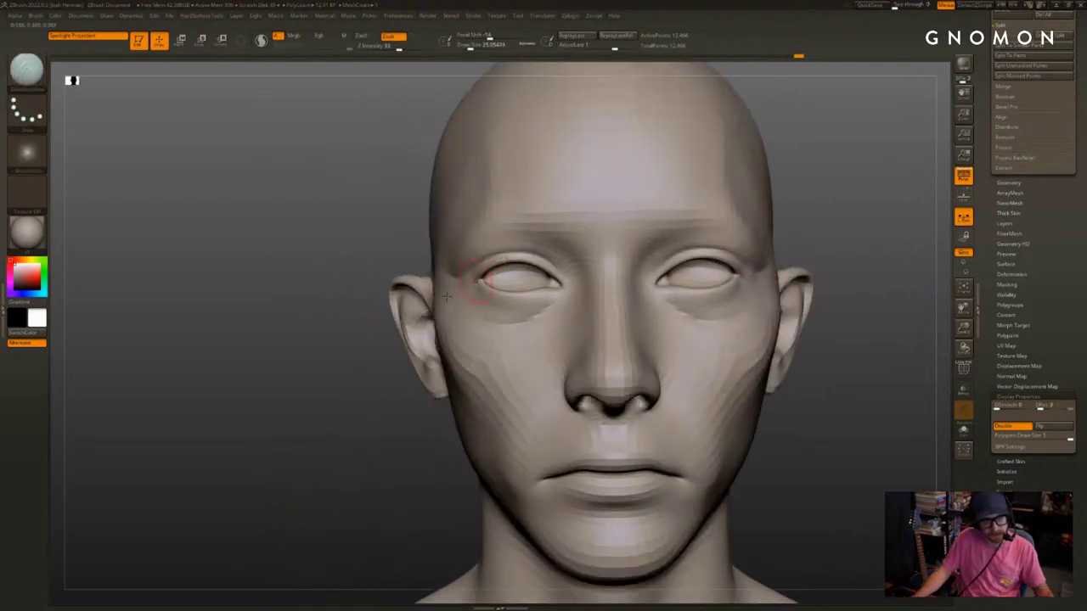
pyautogui.moveTo(781, 284); pyautogui.dragTo(825, 278)
pyautogui.hotkey('ctrl', 'z')
pyautogui.hotkey('ctrl', 'z')
# Try masking the upper eyelid with a small MaskPen brush
pyautogui.moveTo(542, 267)
pyautogui.keyDown('ctrl'); pyautogui.mouseDown()
pyautogui.moveTo(549, 271)
pyautogui.moveTo(504, 265)
pyautogui.moveTo(526, 256)
pyautogui.moveTo(501, 255)
pyautogui.moveTo(465, 278)
pyautogui.mouseUp(); pyautogui.keyUp('ctrl')
pyautogui.moveTo(792, 274); pyautogui.dragTo(789, 241)
pyautogui.press('s')
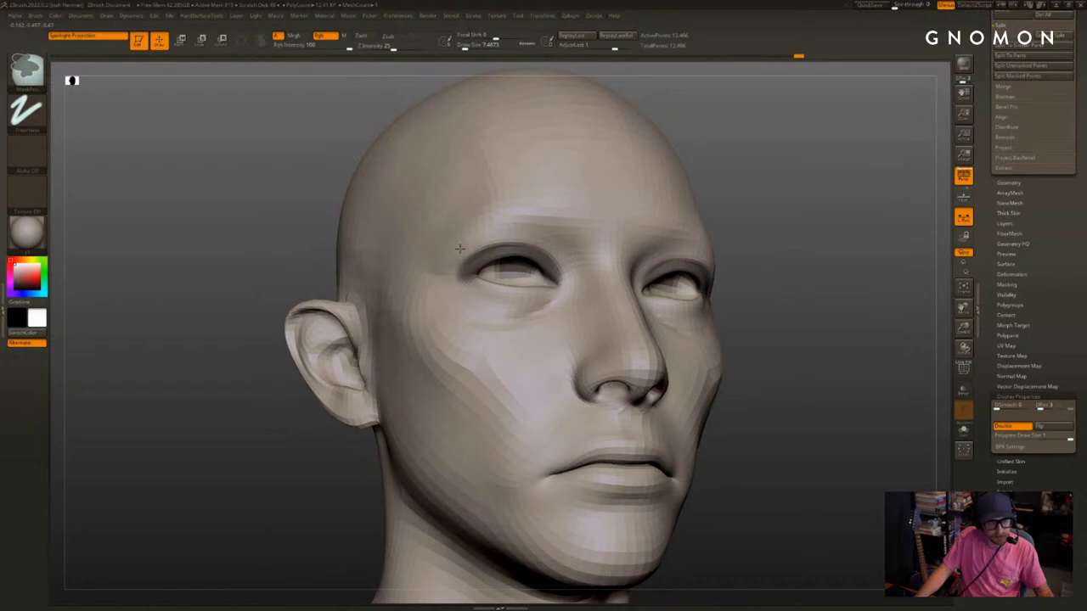
pyautogui.moveTo(895, 294)
pyautogui.mouseDown()
pyautogui.moveTo(858, 308)
pyautogui.moveTo(849, 330)
pyautogui.moveTo(810, 326)
pyautogui.mouseUp()
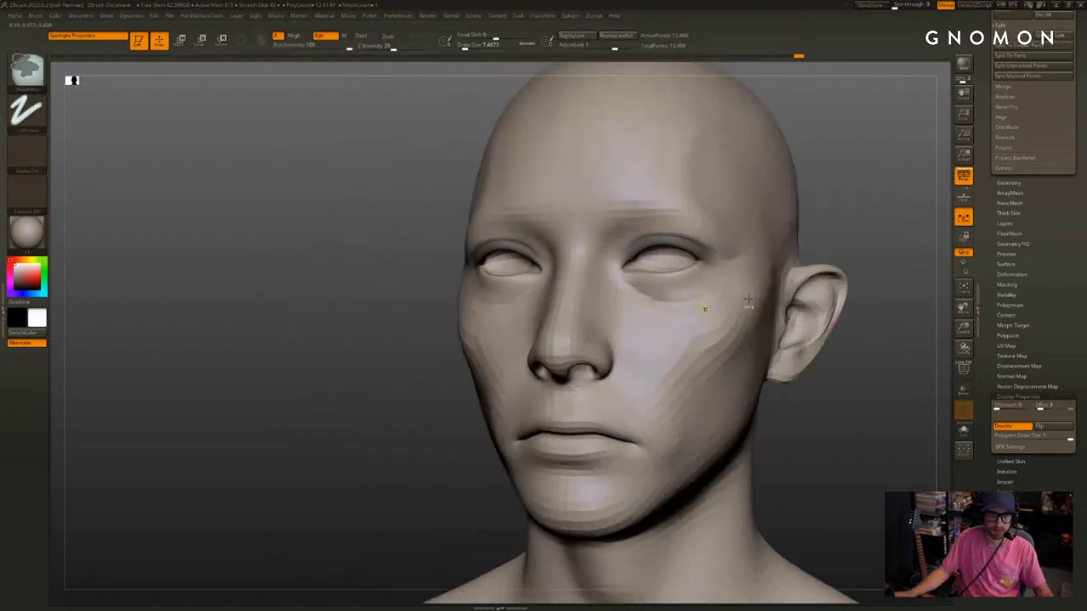
pyautogui.keyDown('ctrl'); pyautogui.click(836, 280); pyautogui.keyUp('ctrl')
# Build up the fold above the upper eyelid with a small Standard brush
pyautogui.moveTo(823, 270)
pyautogui.keyDown('alt'); pyautogui.mouseDown()
pyautogui.moveTo(817, 283)
pyautogui.moveTo(834, 297)
pyautogui.moveTo(811, 285)
pyautogui.mouseUp(); pyautogui.keyUp('alt')
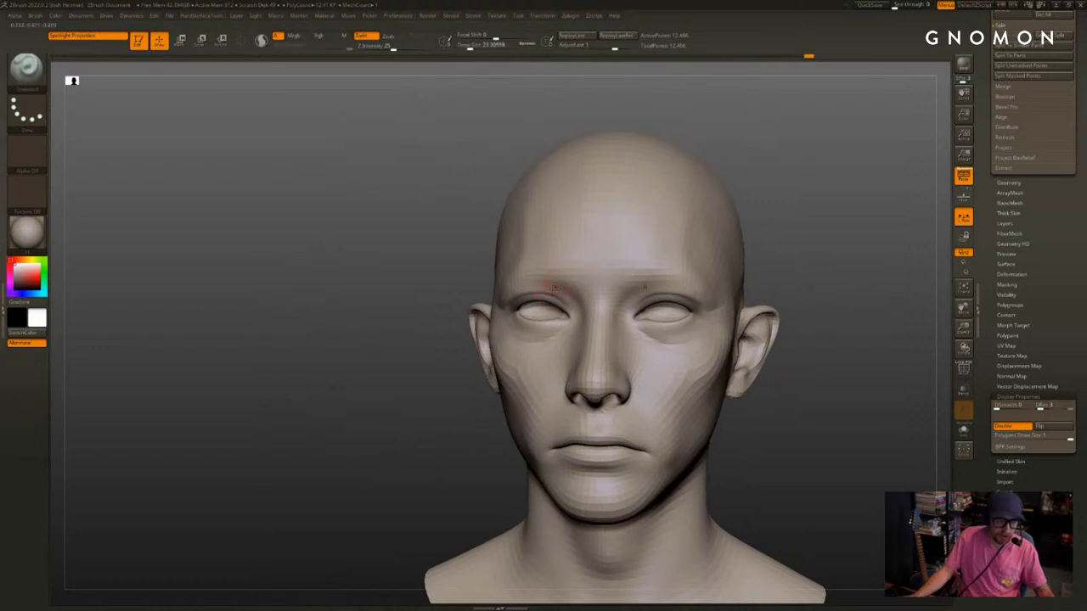
pyautogui.moveTo(527, 291); pyautogui.dragTo(559, 297)
pyautogui.moveTo(408, 376); pyautogui.dragTo(421, 388)
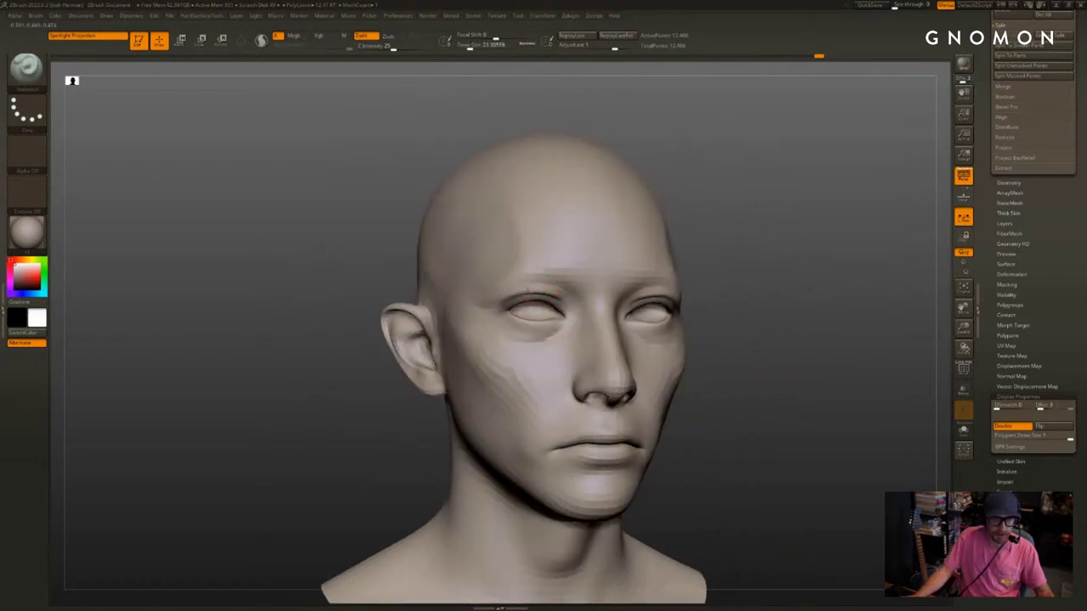
pyautogui.moveTo(751, 284); pyautogui.dragTo(709, 293)
# Adjust the outer part of the upper eyelid with the Move brush
pyautogui.press('b')
pyautogui.press('m')
pyautogui.press('v')
pyautogui.moveTo(836, 281); pyautogui.dragTo(803, 282)
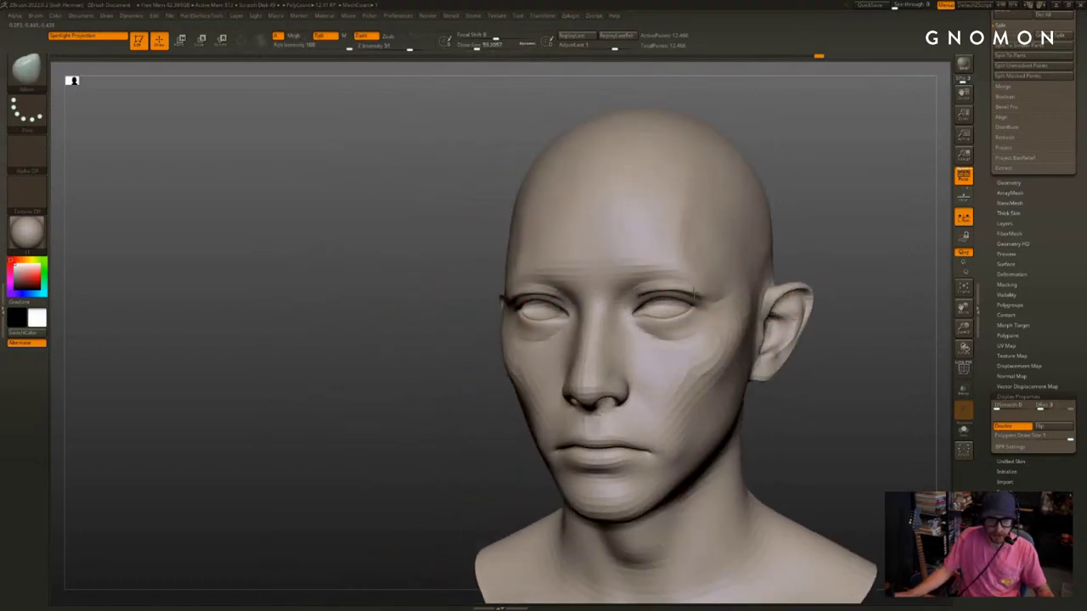
pyautogui.moveTo(692, 294); pyautogui.dragTo(686, 290)
# Mask the eyes and the area below them, repainting with a smaller brush and softening the mask edges
pyautogui.moveTo(849, 273); pyautogui.dragTo(798, 272)
pyautogui.keyDown('ctrl'); pyautogui.moveTo(694, 327); pyautogui.dragTo(666, 313); pyautogui.keyUp('ctrl')
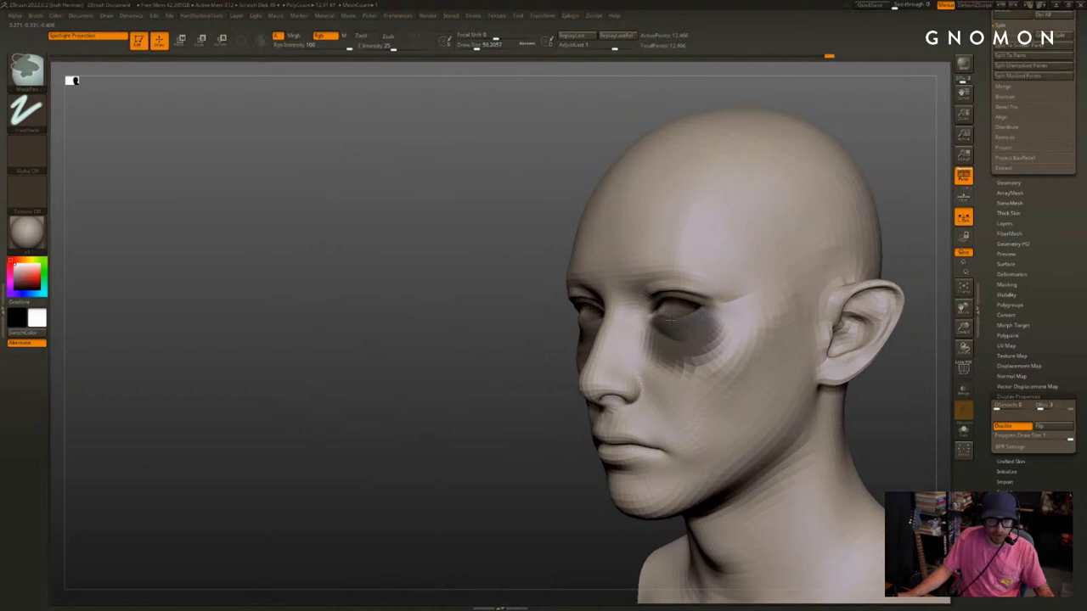
pyautogui.moveTo(454, 395); pyautogui.dragTo(503, 384)
pyautogui.hotkey('ctrl', 'z')
pyautogui.moveTo(671, 328)
pyautogui.keyDown('ctrl'); pyautogui.mouseDown()
pyautogui.moveTo(669, 312)
pyautogui.moveTo(686, 330)
pyautogui.moveTo(671, 353)
pyautogui.mouseUp(); pyautogui.keyUp('ctrl')
pyautogui.moveTo(827, 294); pyautogui.dragTo(887, 297)
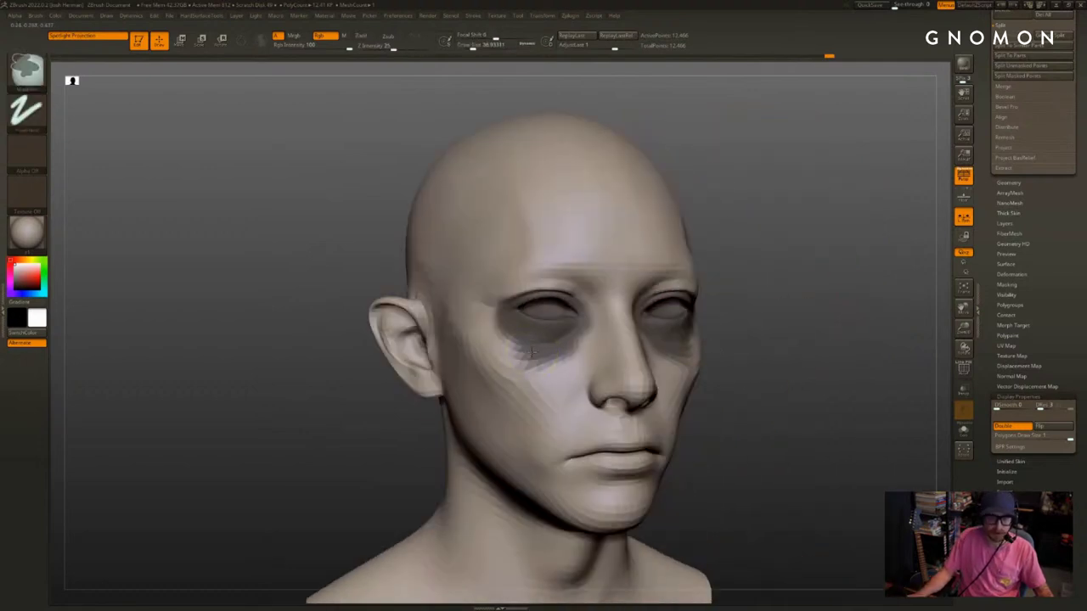
pyautogui.keyDown('ctrl'); pyautogui.click(438, 396); pyautogui.keyUp('ctrl')
pyautogui.keyDown('ctrl'); pyautogui.click(400, 422); pyautogui.keyUp('ctrl')
pyautogui.keyDown('ctrl'); pyautogui.click(731, 273); pyautogui.keyUp('ctrl')
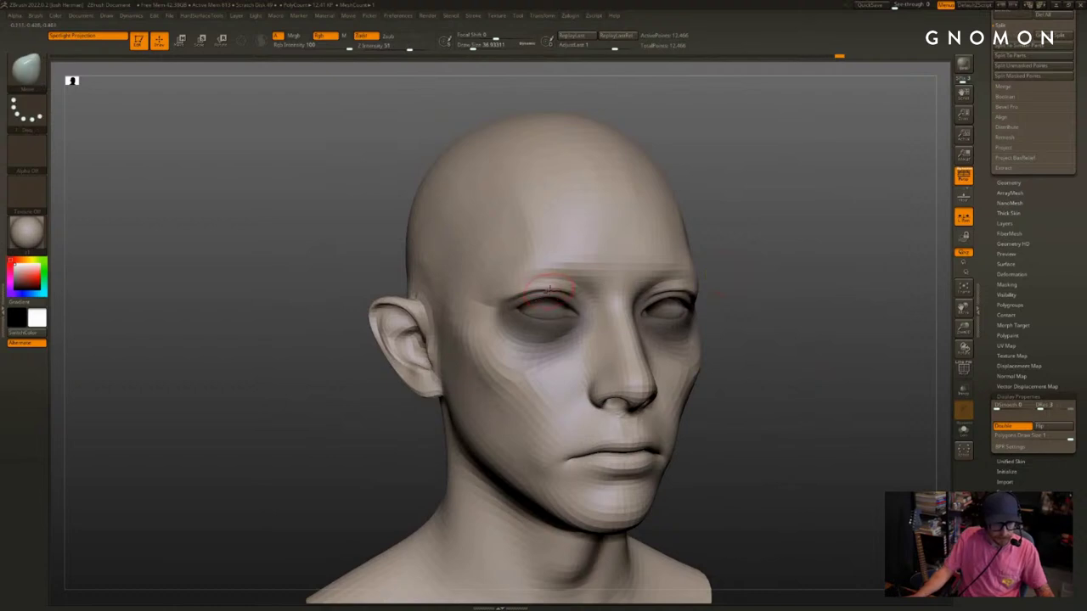
# Add volume to the upper eyelid above the masked eye with the Inflat brush
pyautogui.press('b')
pyautogui.press('d')
pyautogui.press('s')
pyautogui.press('b')
pyautogui.press('i')
pyautogui.press('n')
pyautogui.moveTo(564, 292); pyautogui.dragTo(513, 297)
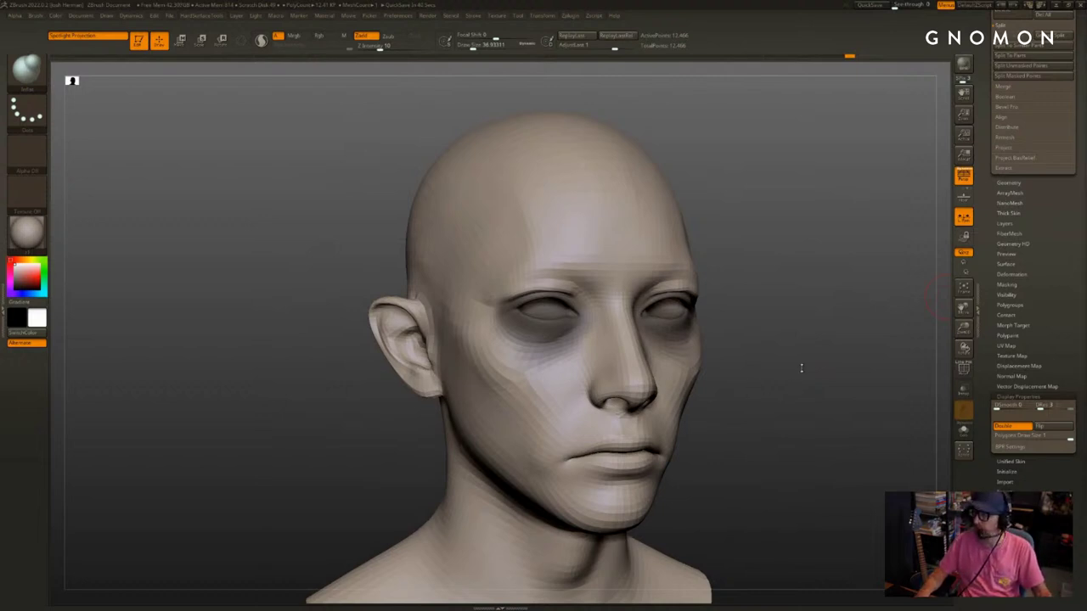
# Build up the inner upper eyelid fold around the masked eye with small Standard brush strokes
pyautogui.moveTo(802, 368)
pyautogui.keyDown('alt'); pyautogui.mouseDown()
pyautogui.moveTo(804, 376)
pyautogui.moveTo(807, 360)
pyautogui.mouseUp(); pyautogui.keyUp('alt')
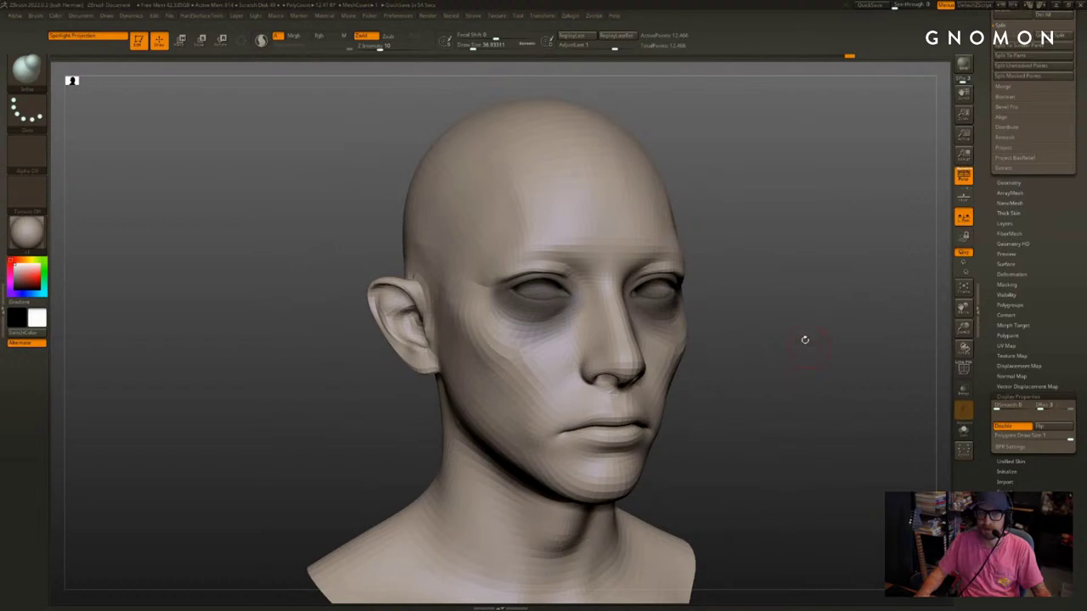
pyautogui.moveTo(805, 340); pyautogui.dragTo(832, 356)
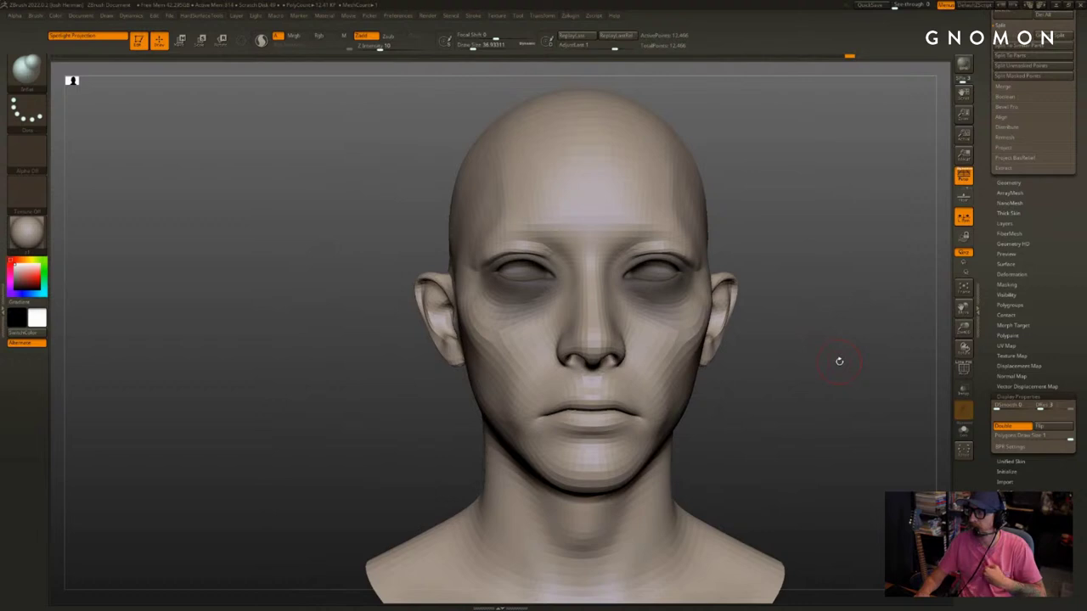
pyautogui.moveTo(832, 324); pyautogui.dragTo(777, 294)
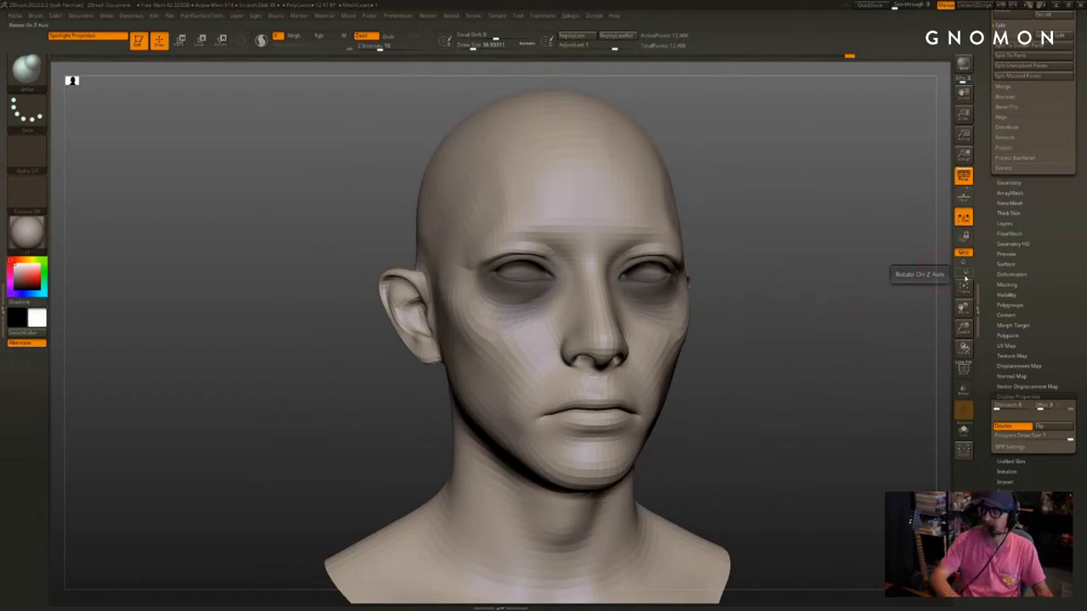
pyautogui.moveTo(781, 238)
pyautogui.keyDown('shift'); pyautogui.mouseDown()
pyautogui.moveTo(784, 218)
pyautogui.moveTo(817, 184)
pyautogui.mouseUp(); pyautogui.keyUp('shift')
pyautogui.press('b')
pyautogui.press('s')
pyautogui.press('t')
pyautogui.moveTo(538, 253); pyautogui.dragTo(553, 263)
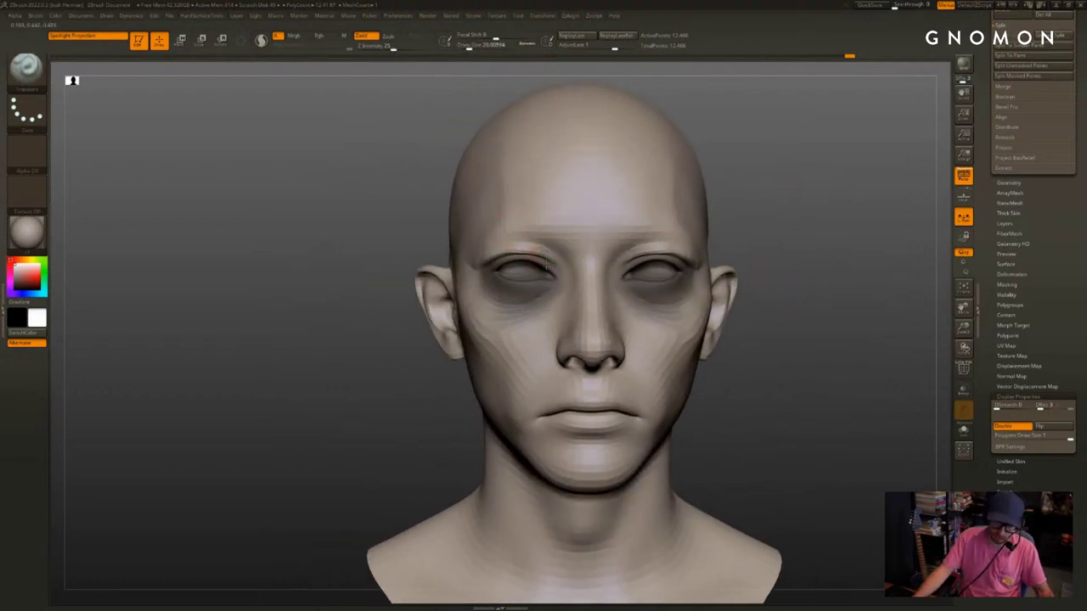
pyautogui.moveTo(397, 368); pyautogui.dragTo(454, 298)
pyautogui.moveTo(552, 263); pyautogui.dragTo(537, 256)
pyautogui.moveTo(825, 241)
pyautogui.keyDown('shift'); pyautogui.mouseDown()
pyautogui.moveTo(751, 255)
pyautogui.moveTo(716, 238)
pyautogui.mouseUp(); pyautogui.keyUp('shift')
# Reshape the upper eyelid with a larger Move brush and smooth the fold towards the outer corner
pyautogui.press('s')
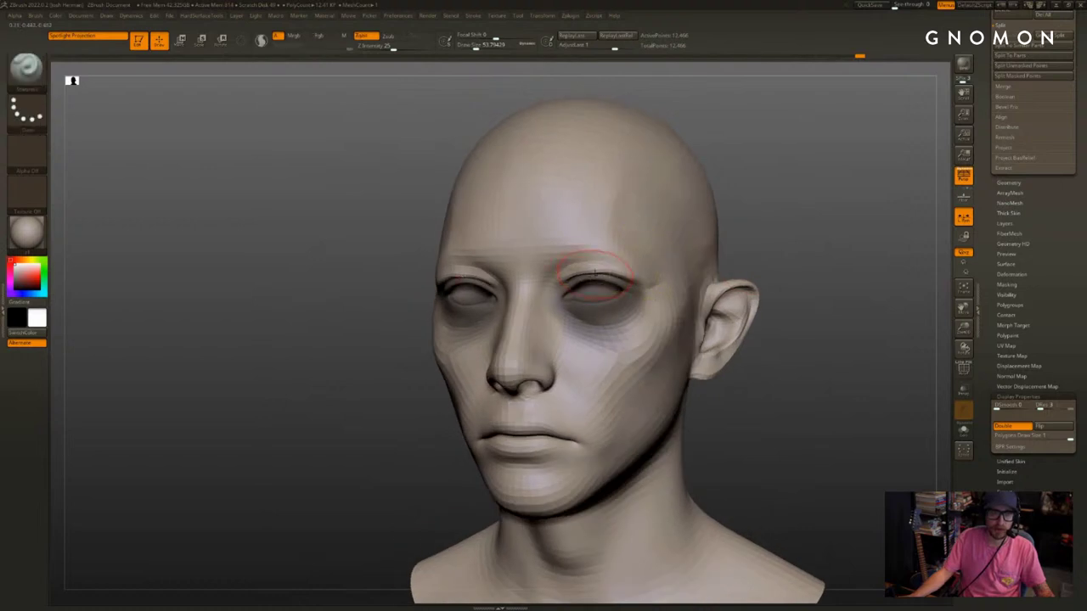
pyautogui.press('b')
pyautogui.press('m')
pyautogui.press('v')
pyautogui.moveTo(585, 280); pyautogui.dragTo(556, 283)
pyautogui.moveTo(776, 228); pyautogui.dragTo(813, 227)
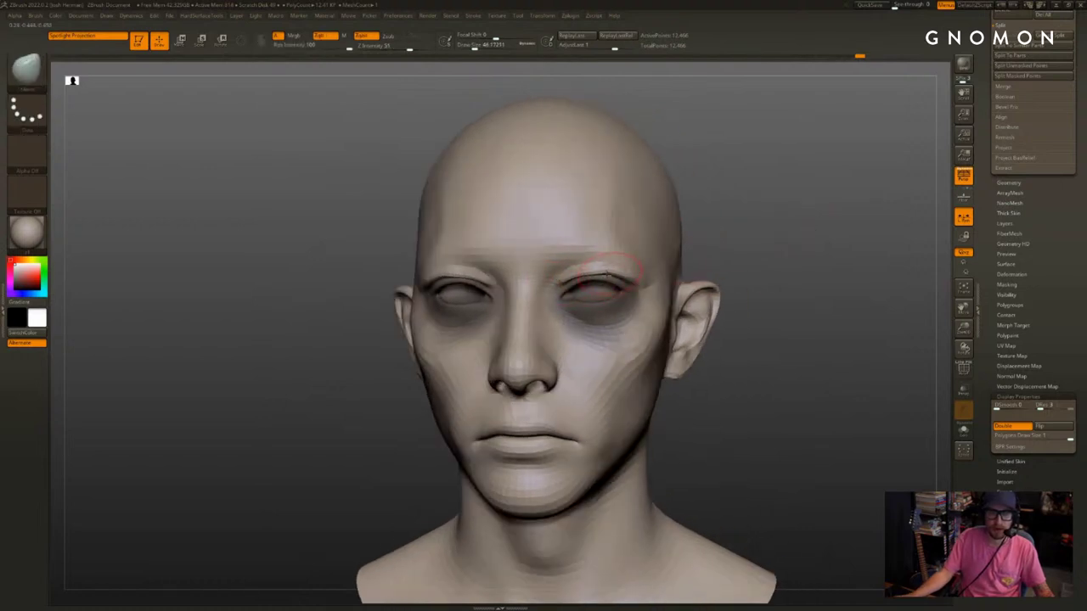
pyautogui.moveTo(624, 275)
pyautogui.keyDown('shift'); pyautogui.mouseDown()
pyautogui.moveTo(588, 269)
pyautogui.moveTo(599, 269)
pyautogui.mouseUp(); pyautogui.keyUp('shift')
pyautogui.keyDown('shift'); pyautogui.moveTo(727, 256); pyautogui.dragTo(737, 256); pyautogui.keyUp('shift')
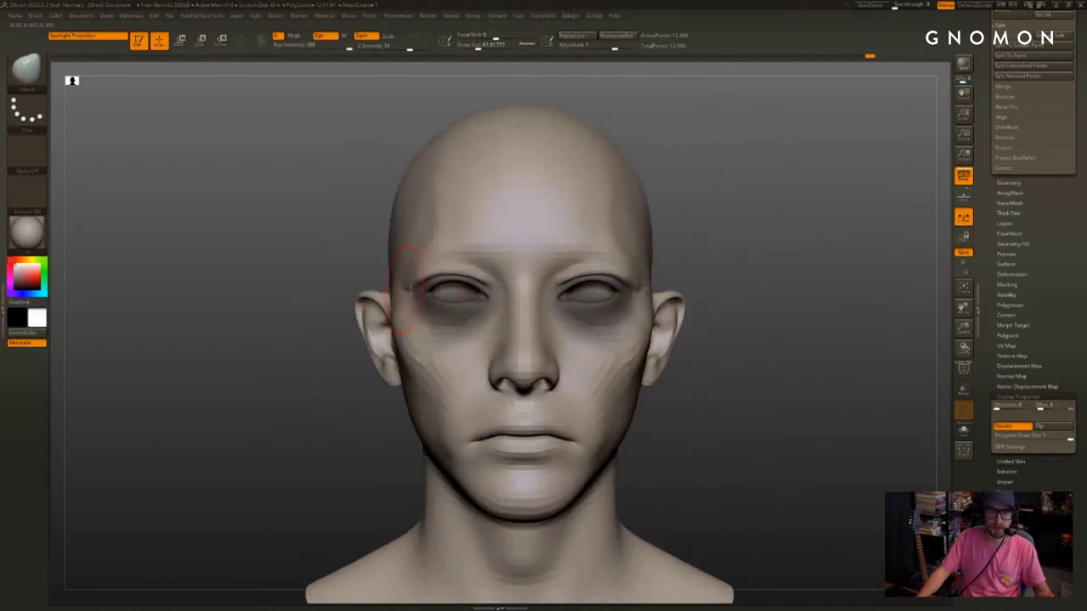
# Pull the outer eye corner back towards the temple in profile and smooth the area around it
pyautogui.moveTo(343, 257); pyautogui.dragTo(427, 258)
pyautogui.moveTo(519, 283); pyautogui.dragTo(507, 287)
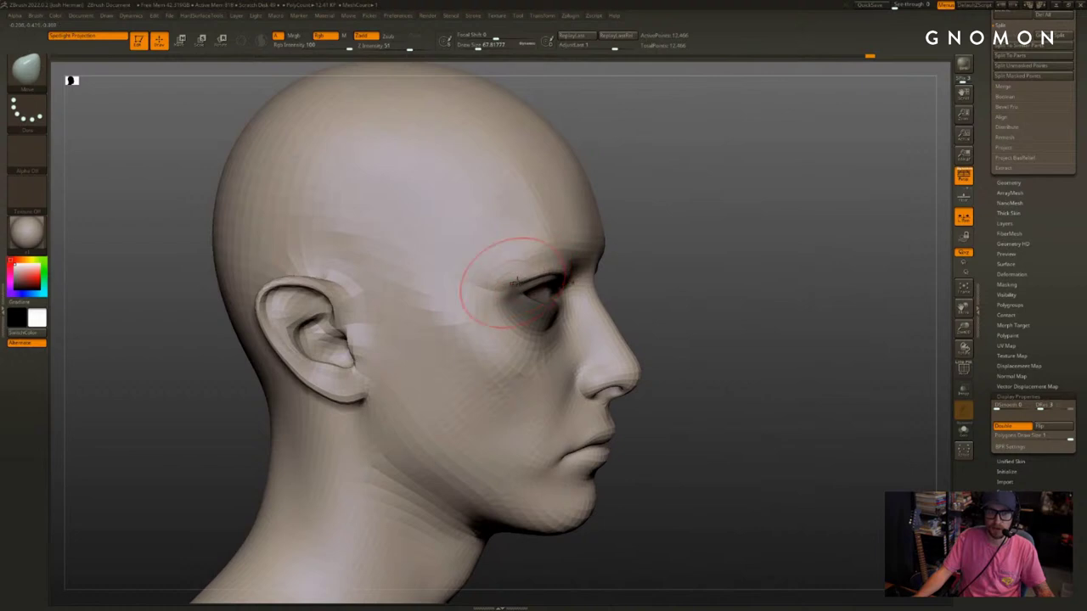
pyautogui.moveTo(760, 257); pyautogui.dragTo(684, 258)
pyautogui.keyDown('shift'); pyautogui.moveTo(574, 282); pyautogui.dragTo(543, 277); pyautogui.keyUp('shift')
# Reposition the outer eye corner and brow from below the head with a larger Move brush
pyautogui.keyDown('alt'); pyautogui.moveTo(391, 272); pyautogui.dragTo(392, 250); pyautogui.keyUp('alt')
pyautogui.keyDown('alt'); pyautogui.moveTo(820, 245); pyautogui.dragTo(747, 244); pyautogui.keyUp('alt')
pyautogui.moveTo(747, 244); pyautogui.dragTo(751, 180)
pyautogui.press('s')
pyautogui.moveTo(740, 276); pyautogui.dragTo(744, 248)
pyautogui.click(663, 281)
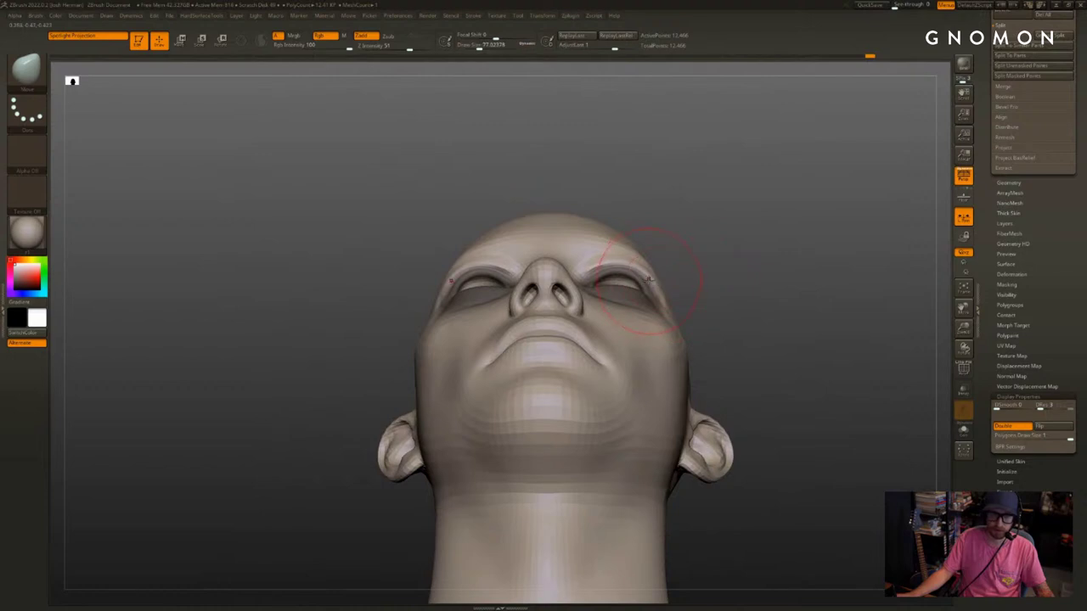
pyautogui.moveTo(650, 280); pyautogui.dragTo(642, 277)
pyautogui.moveTo(702, 250)
pyautogui.mouseDown()
pyautogui.moveTo(695, 291)
pyautogui.moveTo(675, 235)
pyautogui.mouseUp()
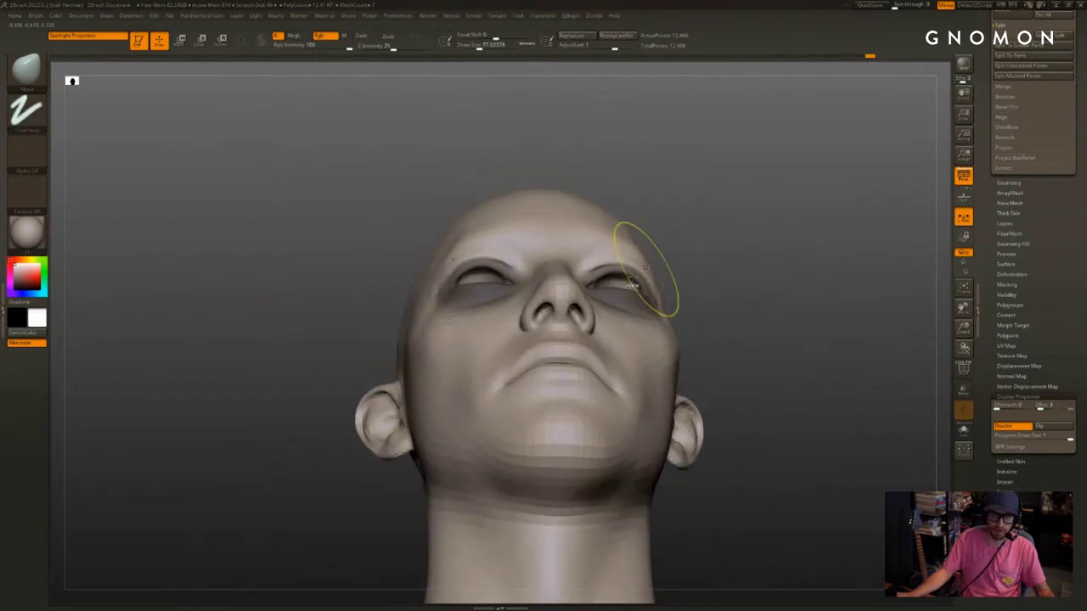
# Extend the mask over the eye surface and its outer corner from below with a smaller brush
pyautogui.keyDown('ctrl'); pyautogui.moveTo(636, 284); pyautogui.dragTo(618, 280); pyautogui.keyUp('ctrl')
pyautogui.moveTo(711, 243); pyautogui.dragTo(698, 274)
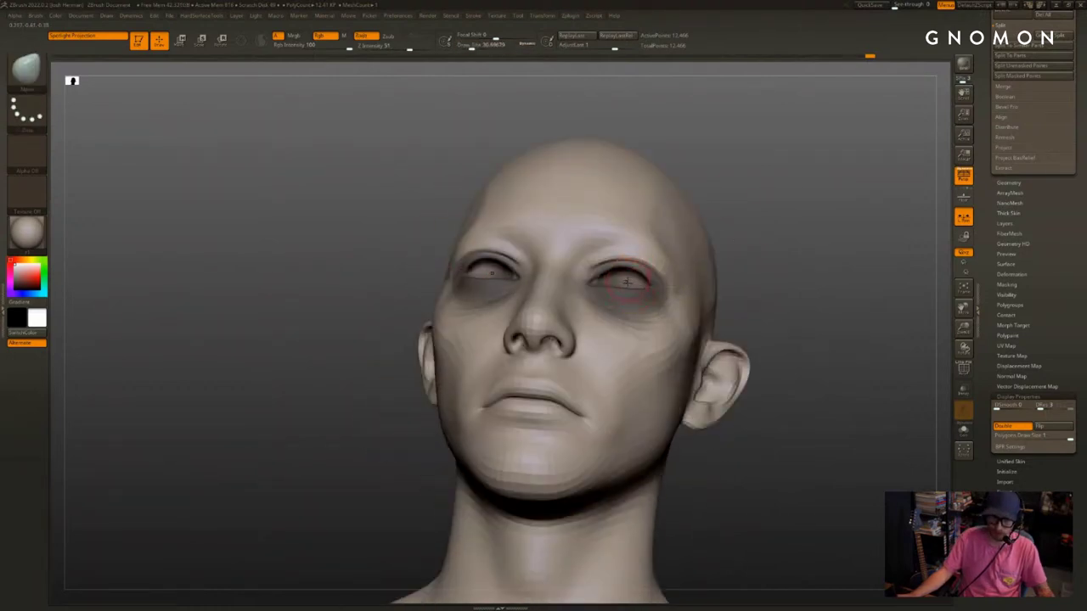
pyautogui.keyDown('ctrl'); pyautogui.moveTo(626, 282); pyautogui.dragTo(635, 284); pyautogui.keyUp('ctrl')
pyautogui.moveTo(732, 276); pyautogui.dragTo(722, 231)
pyautogui.keyDown('ctrl'); pyautogui.moveTo(617, 275); pyautogui.dragTo(643, 272); pyautogui.keyUp('ctrl')
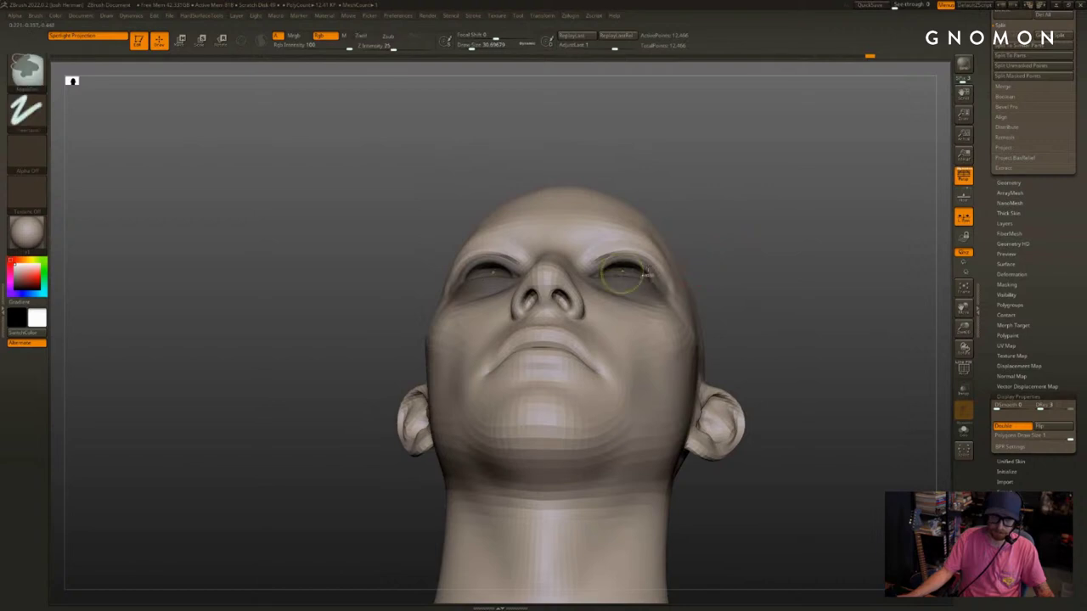
# Reshape the region around the outer eye corner with a much larger Move brush
pyautogui.moveTo(758, 223)
pyautogui.mouseDown()
pyautogui.moveTo(781, 277)
pyautogui.moveTo(815, 303)
pyautogui.moveTo(854, 281)
pyautogui.mouseUp()
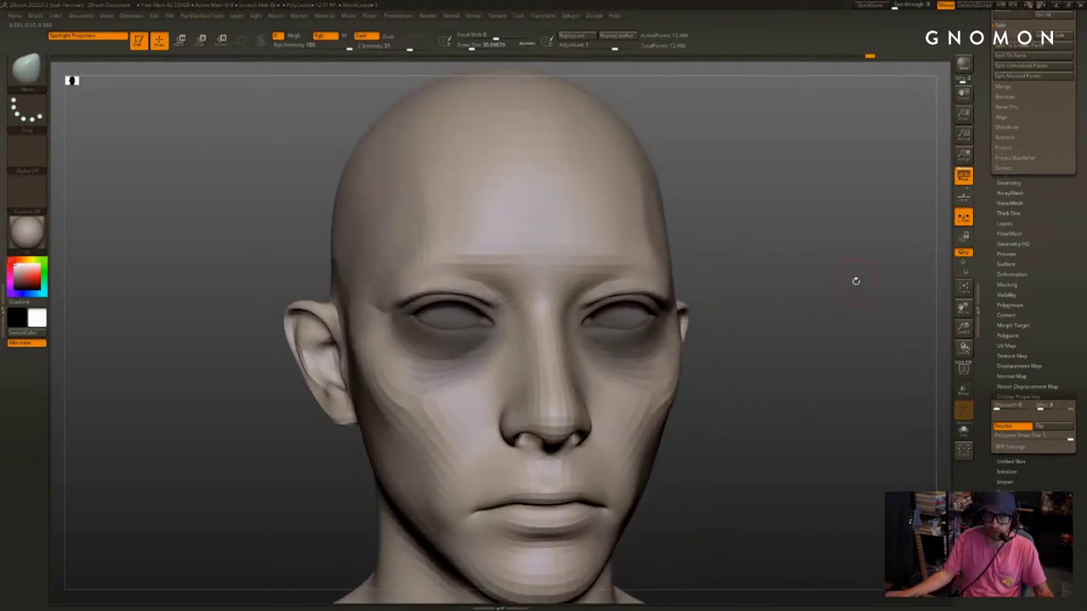
pyautogui.moveTo(717, 277); pyautogui.dragTo(754, 281)
pyautogui.press('s')
pyautogui.moveTo(442, 313)
pyautogui.mouseDown()
pyautogui.moveTo(452, 314)
pyautogui.moveTo(441, 308)
pyautogui.mouseUp()
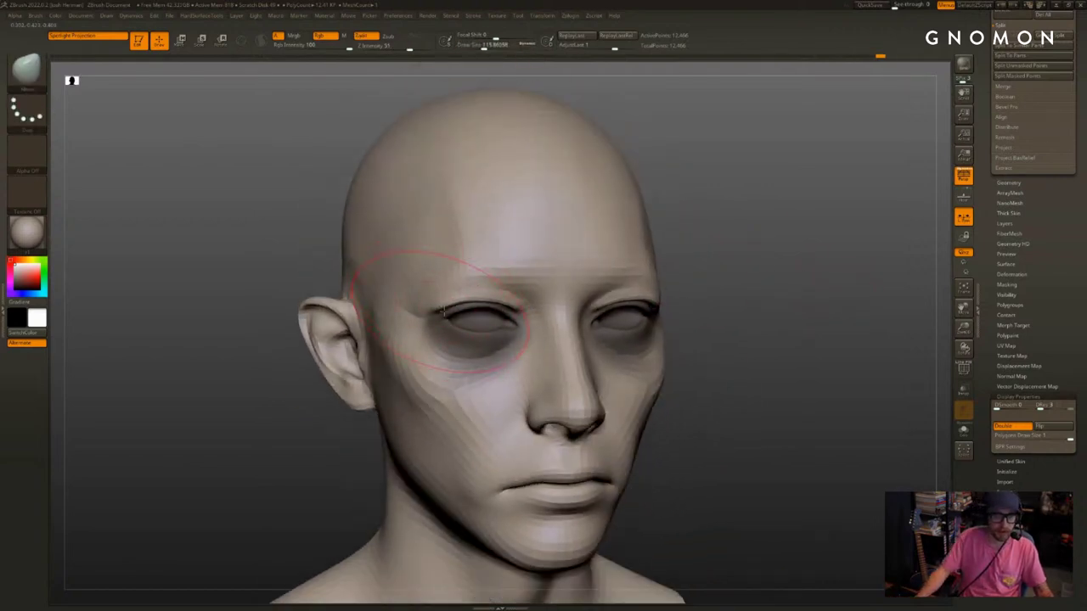
pyautogui.moveTo(767, 283); pyautogui.dragTo(675, 299)
pyautogui.press('s')
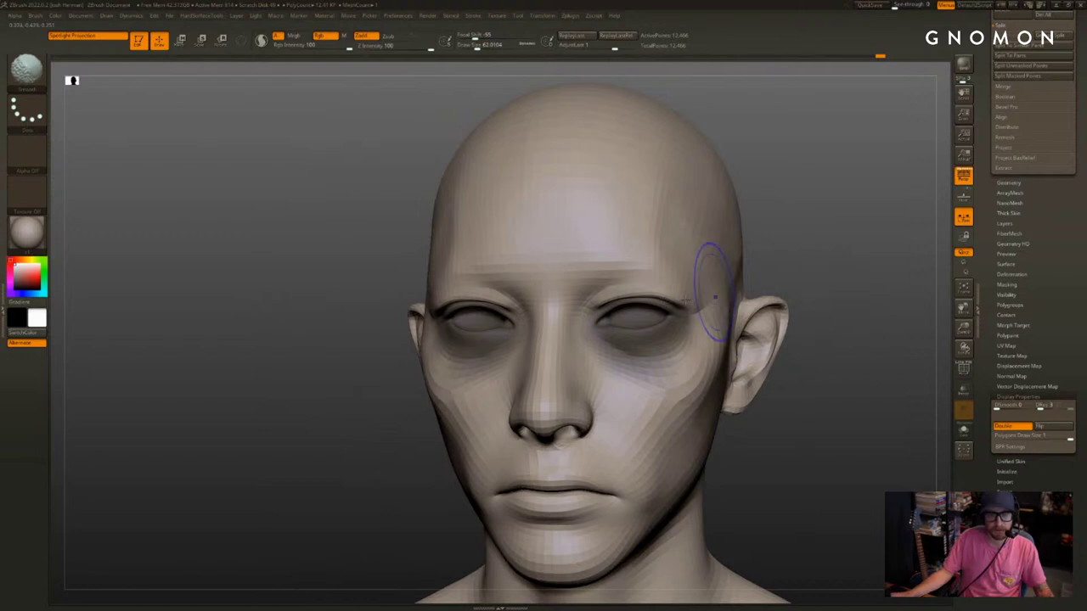
# Refine the outer eye corners with varying Move brush sizes, undoing one stroke along the way
pyautogui.moveTo(749, 266)
pyautogui.mouseDown()
pyautogui.moveTo(797, 260)
pyautogui.moveTo(795, 274)
pyautogui.mouseUp()
pyautogui.press('s')
pyautogui.moveTo(463, 308); pyautogui.dragTo(442, 311)
pyautogui.press('s')
pyautogui.moveTo(796, 268); pyautogui.dragTo(744, 276)
pyautogui.hotkey('ctrl', 'z')
pyautogui.press('s')
pyautogui.moveTo(677, 308); pyautogui.dragTo(682, 308)
# Clear the mask around the eyes
pyautogui.moveTo(847, 273); pyautogui.dragTo(778, 256)
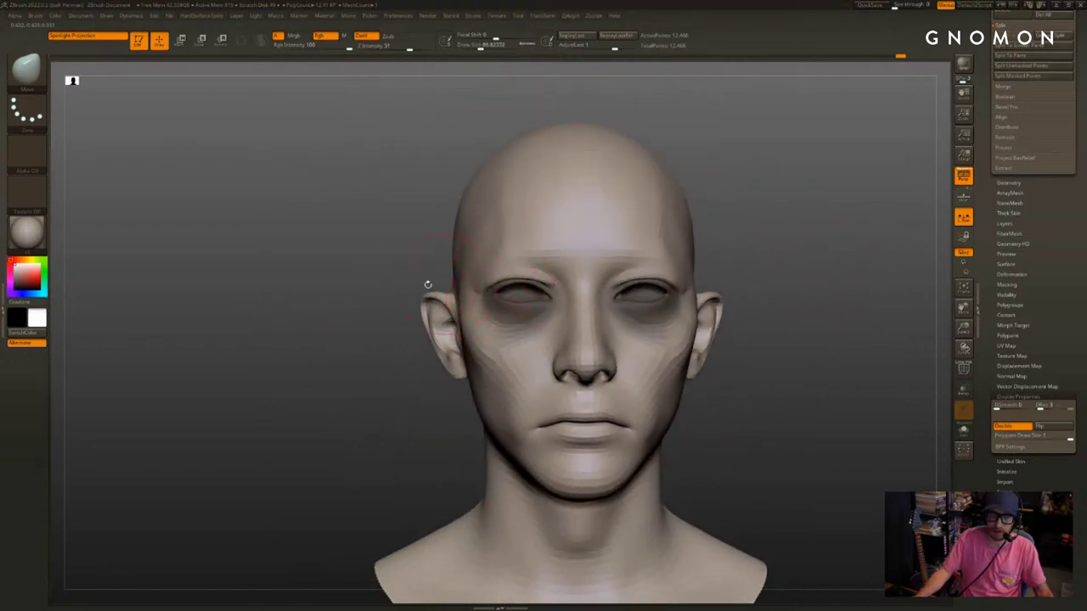
pyautogui.moveTo(428, 284); pyautogui.dragTo(518, 297)
pyautogui.keyDown('ctrl'); pyautogui.moveTo(741, 292); pyautogui.dragTo(809, 243); pyautogui.keyUp('ctrl')
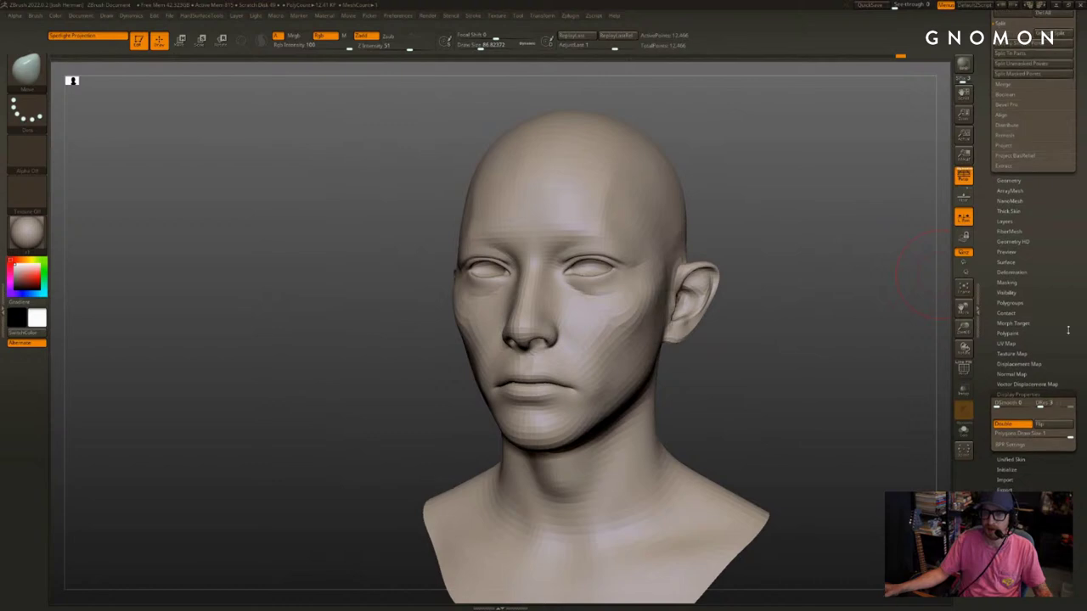
# Append a Sphere3D as a new subtool and select it
pyautogui.moveTo(1069, 328); pyautogui.dragTo(1045, 379)
pyautogui.click(1045, 400)
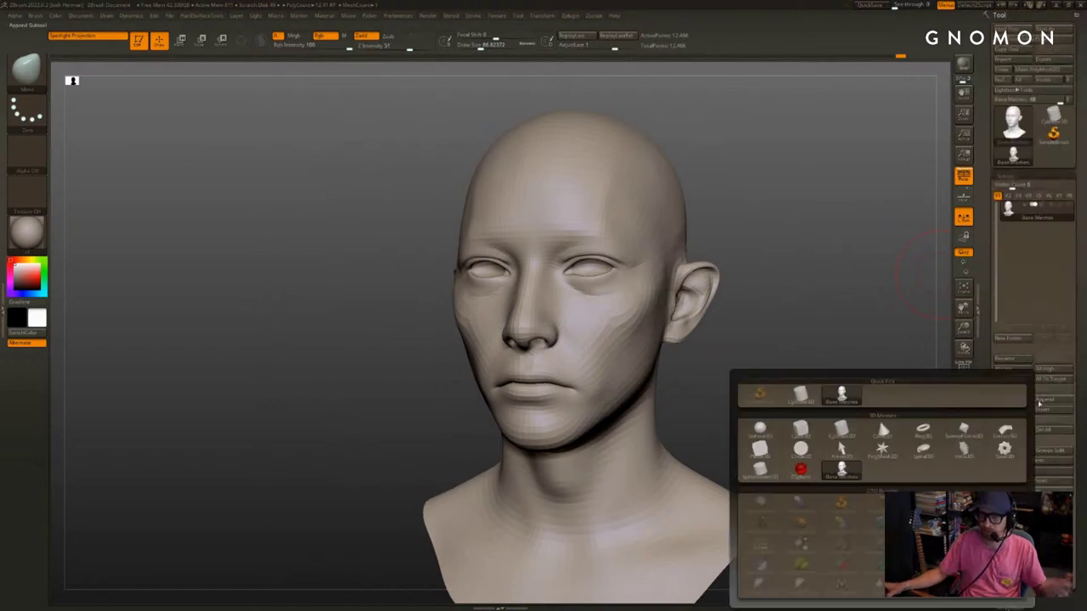
pyautogui.click(878, 419)
pyautogui.click(1036, 234)
# Scale the appended sphere with the Transpose line
pyautogui.keyDown('alt'); pyautogui.moveTo(900, 276); pyautogui.dragTo(853, 220); pyautogui.keyUp('alt')
pyautogui.press('e')
pyautogui.moveTo(505, 316)
pyautogui.mouseDown()
pyautogui.moveTo(756, 226)
pyautogui.moveTo(717, 271)
pyautogui.moveTo(729, 359)
pyautogui.moveTo(711, 380)
pyautogui.moveTo(717, 344)
pyautogui.moveTo(761, 366)
pyautogui.moveTo(828, 361)
pyautogui.mouseUp()
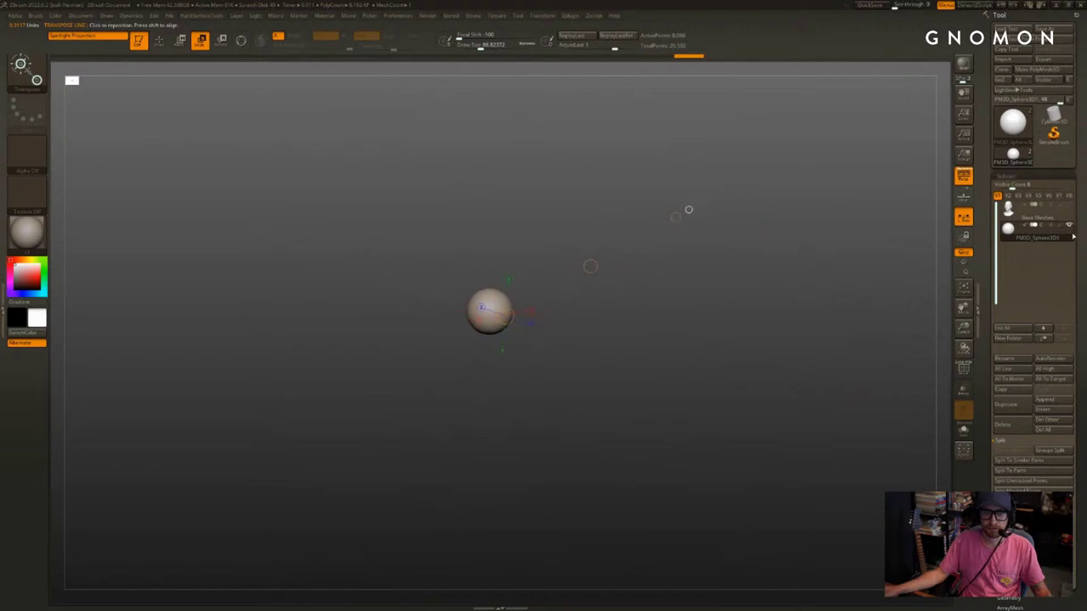
# Show the head together with the sphere through visibility set V8 and frame them in front view
pyautogui.click(1069, 196)
pyautogui.keyDown('shift'); pyautogui.moveTo(836, 293); pyautogui.dragTo(791, 320); pyautogui.keyUp('shift')
pyautogui.press('f')
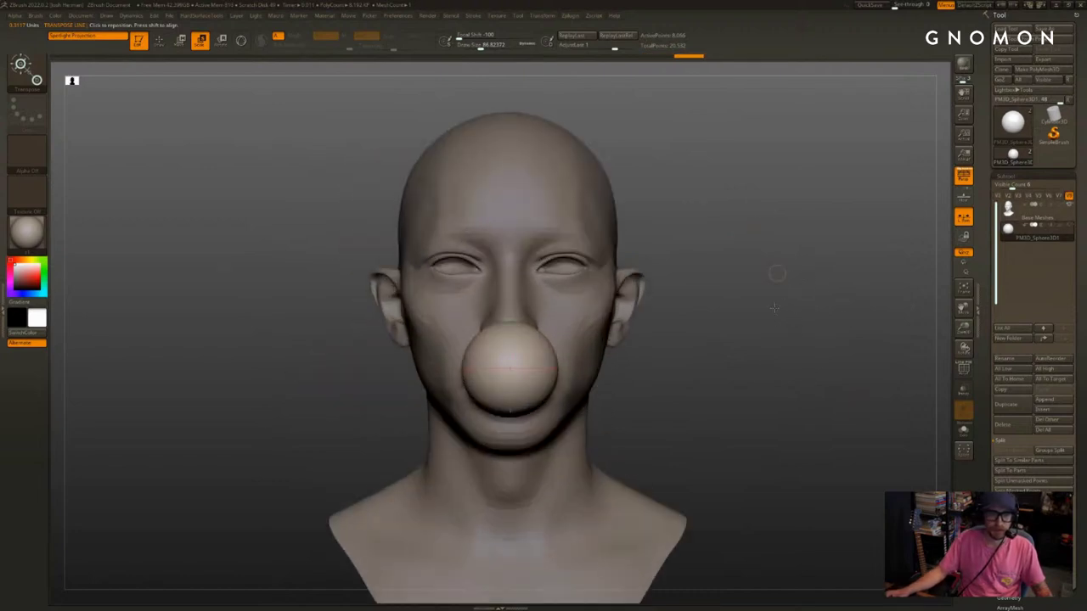
# Scale the sphere down toward eyeball size with the Transpose line, keeping head and sphere framed from the front
pyautogui.keyDown('alt'); pyautogui.moveTo(777, 275); pyautogui.dragTo(709, 276); pyautogui.keyUp('alt')
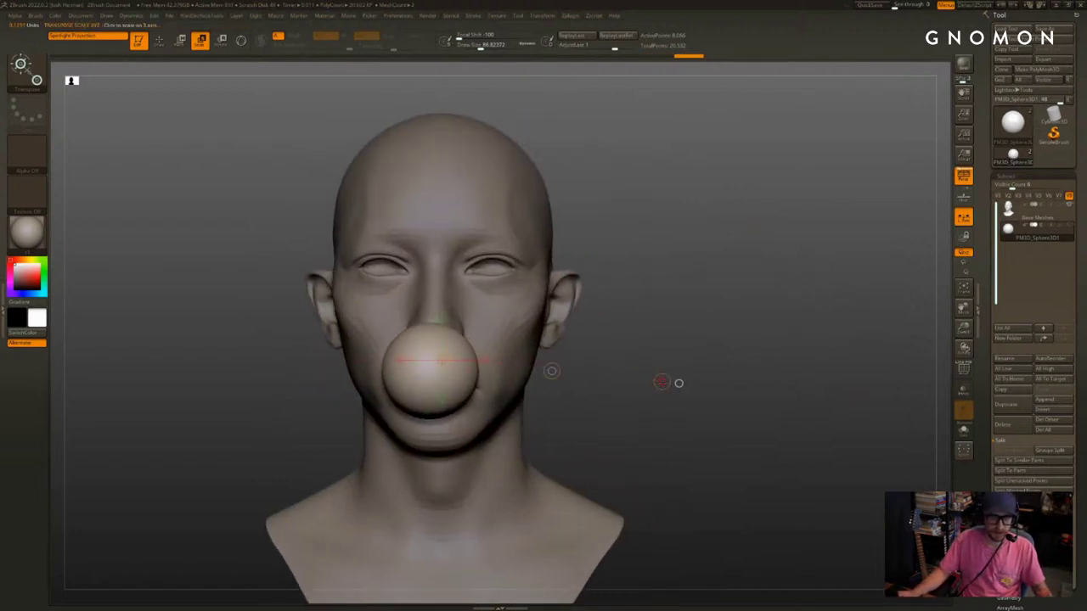
pyautogui.moveTo(426, 371)
pyautogui.keyDown('shift'); pyautogui.mouseDown()
pyautogui.moveTo(659, 370)
pyautogui.moveTo(607, 352)
pyautogui.mouseUp(); pyautogui.keyUp('shift')
pyautogui.hotkey('ctrl', 'z')
pyautogui.press('w')
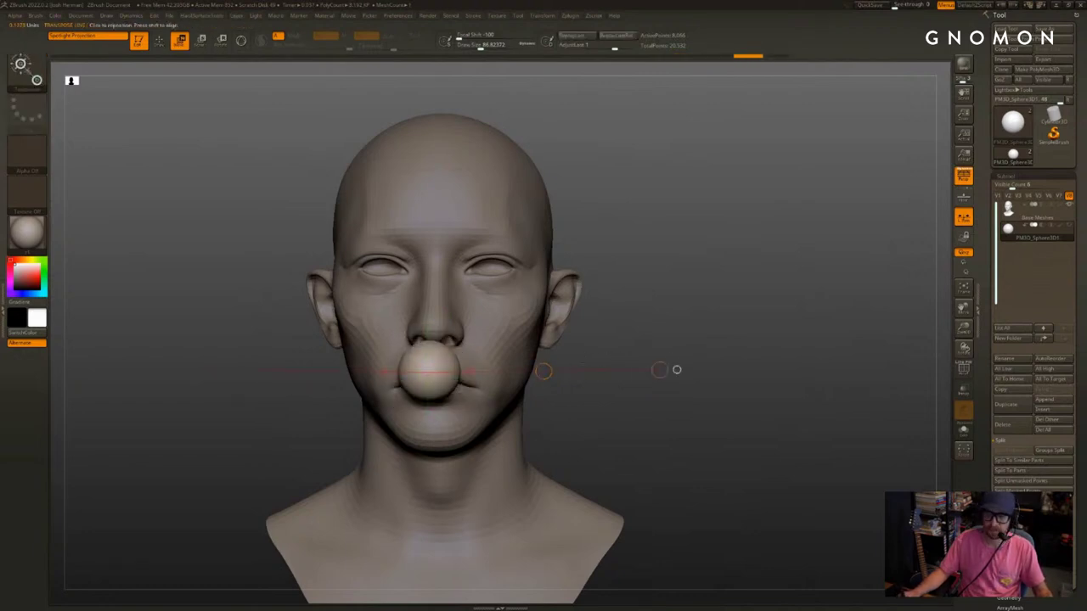
pyautogui.keyDown('alt'); pyautogui.moveTo(677, 369); pyautogui.dragTo(744, 342); pyautogui.keyUp('alt')
pyautogui.press('q')
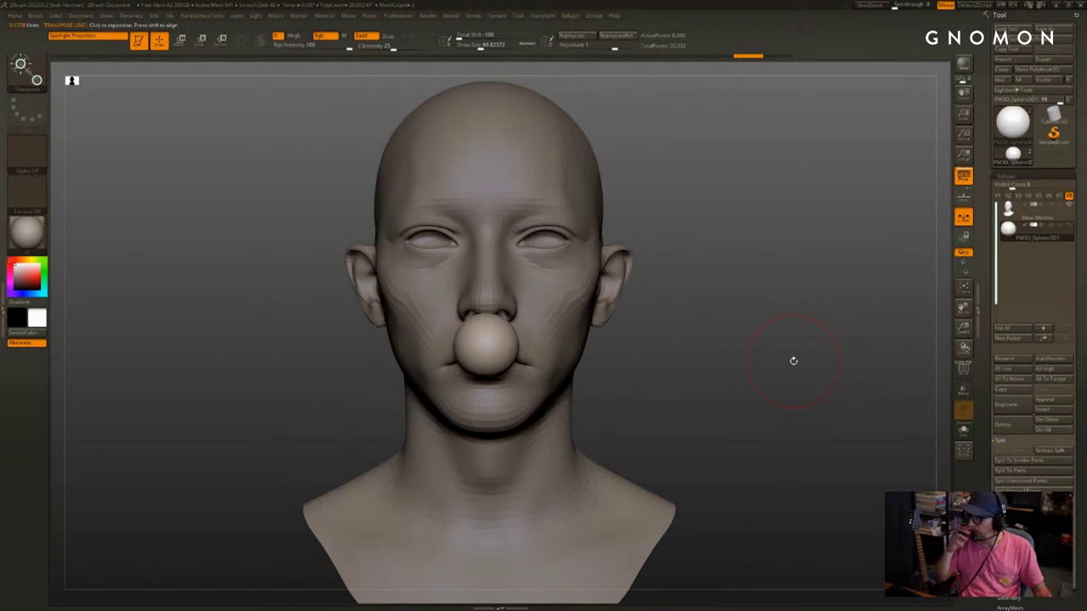
pyautogui.keyDown('alt'); pyautogui.moveTo(771, 357); pyautogui.dragTo(769, 401); pyautogui.keyUp('alt')
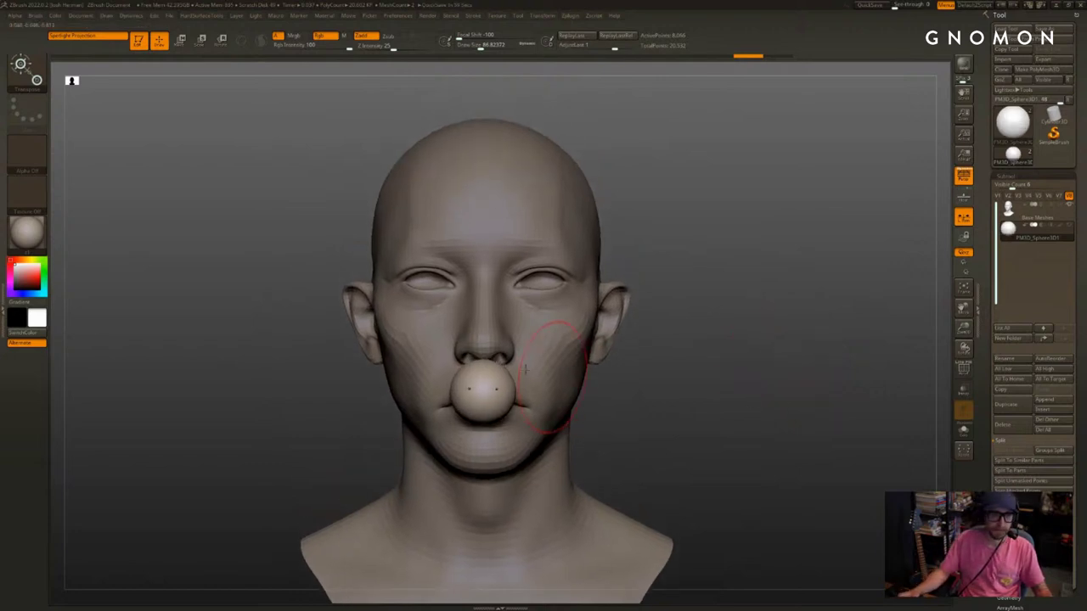
# Raise the sphere to eye height and rotate it in side view with polyframe on so its pole faces forward
pyautogui.press('w')
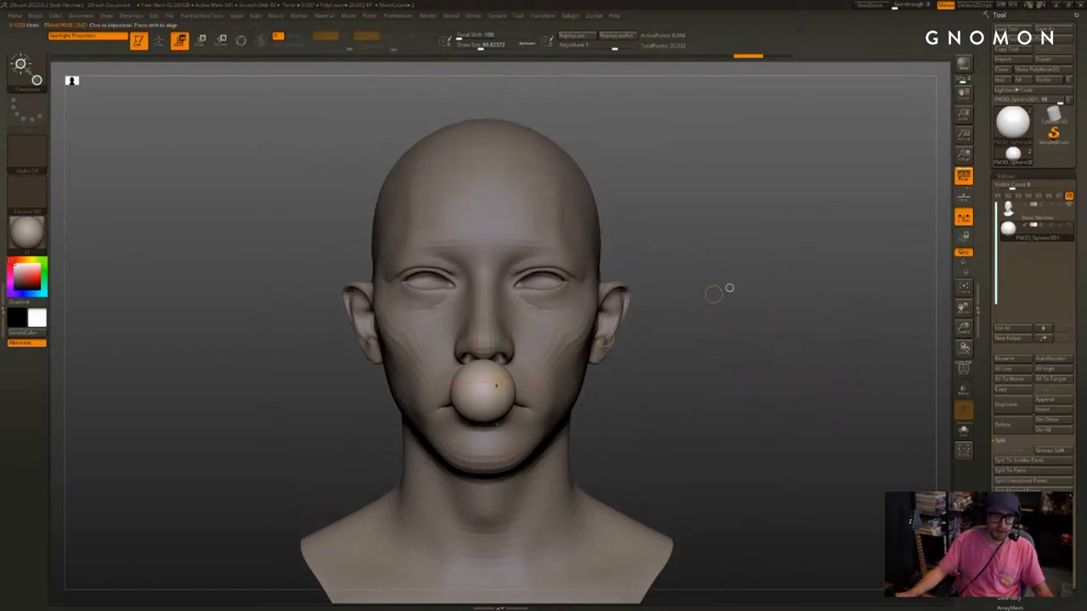
pyautogui.moveTo(605, 341); pyautogui.dragTo(555, 272)
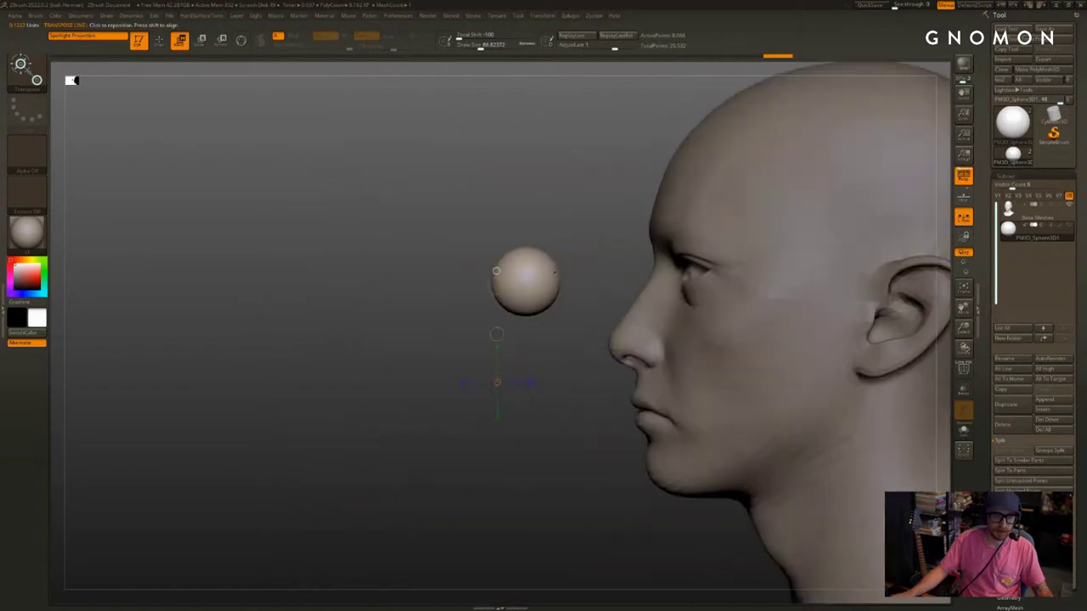
pyautogui.hotkey('shift', 'f')
pyautogui.keyDown('ctrl'); pyautogui.moveTo(554, 273); pyautogui.dragTo(546, 255, button='right'); pyautogui.keyUp('ctrl')
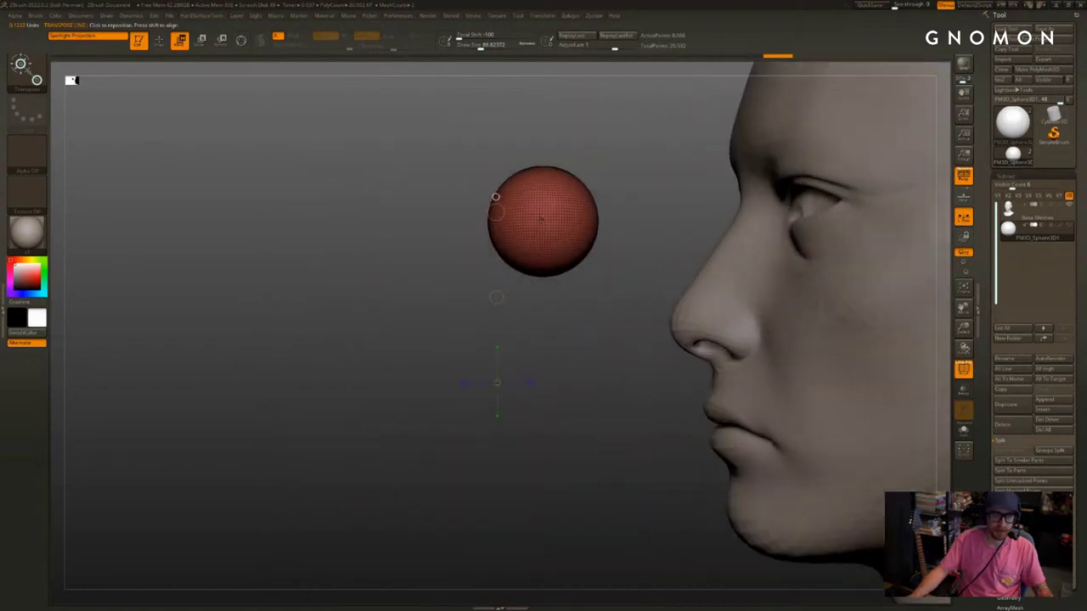
pyautogui.moveTo(541, 220)
pyautogui.keyDown('shift'); pyautogui.mouseDown()
pyautogui.moveTo(394, 219)
pyautogui.moveTo(486, 303)
pyautogui.moveTo(538, 320)
pyautogui.mouseUp(); pyautogui.keyUp('shift')
pyautogui.press('r')
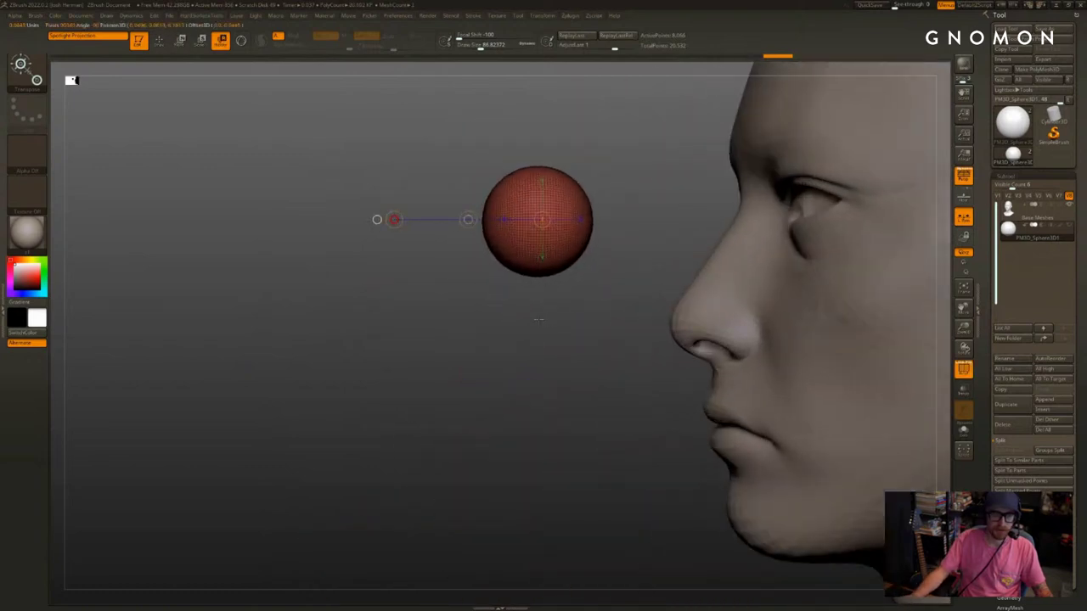
# Move the sphere from in front of the face back into the head's left eye socket
pyautogui.keyDown('alt'); pyautogui.moveTo(584, 285); pyautogui.dragTo(567, 319, button='right'); pyautogui.keyUp('alt')
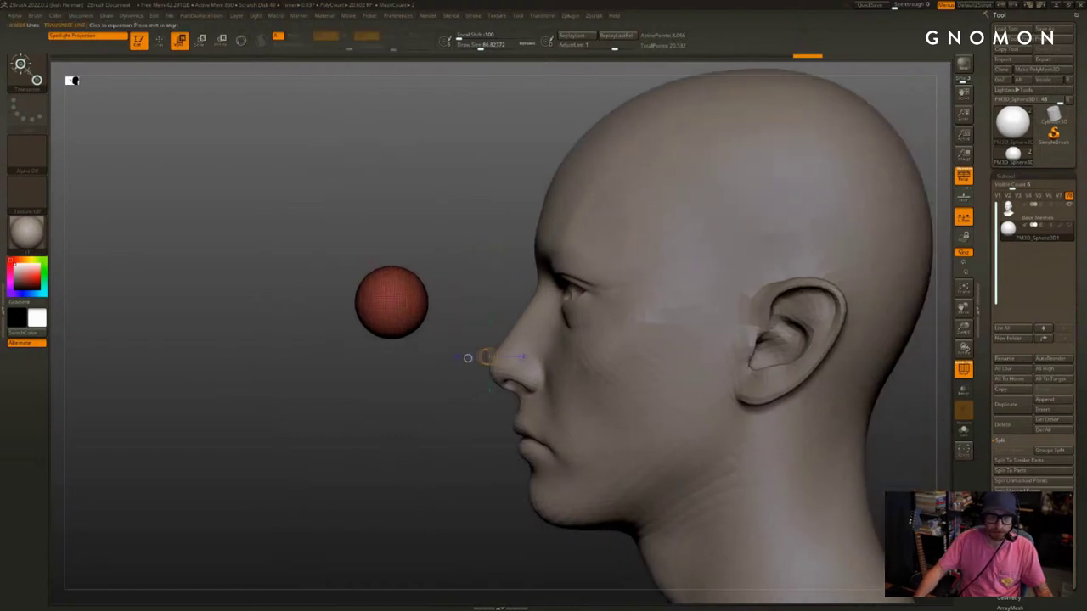
pyautogui.moveTo(448, 309); pyautogui.dragTo(662, 295)
pyautogui.moveTo(429, 233); pyautogui.dragTo(679, 246)
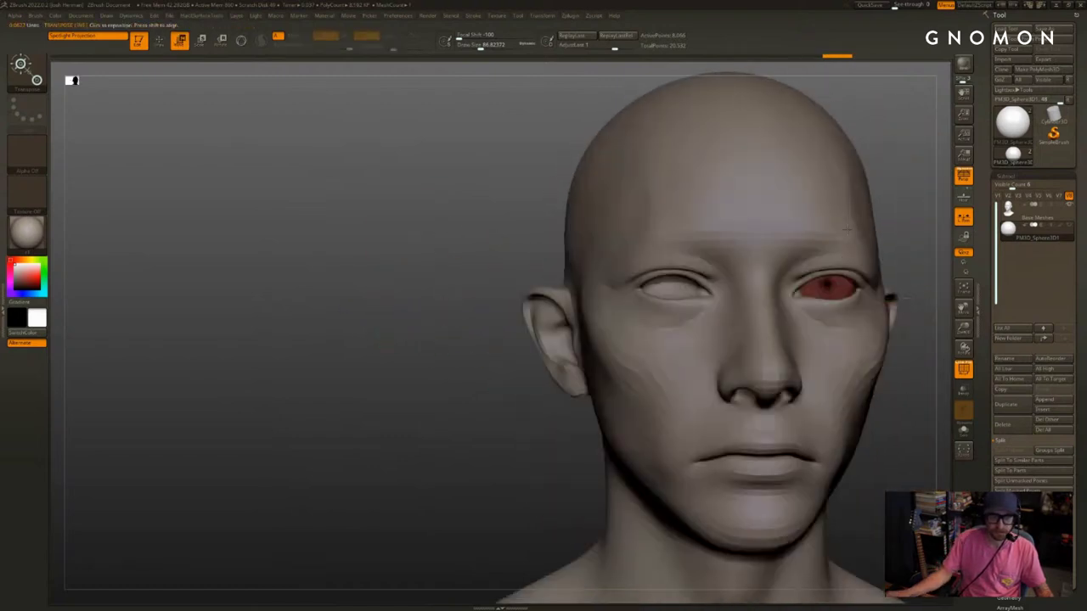
# Make the head transparent and line up the sphere inside the eye socket from the top view
pyautogui.click(963, 390)
pyautogui.keyDown('shift'); pyautogui.moveTo(900, 237); pyautogui.dragTo(879, 204); pyautogui.keyUp('shift')
pyautogui.moveTo(879, 204)
pyautogui.keyDown('alt'); pyautogui.mouseDown()
pyautogui.moveTo(665, 215)
pyautogui.moveTo(769, 322)
pyautogui.moveTo(764, 58)
pyautogui.mouseUp(); pyautogui.keyUp('alt')
pyautogui.hotkey('shift', 'f')
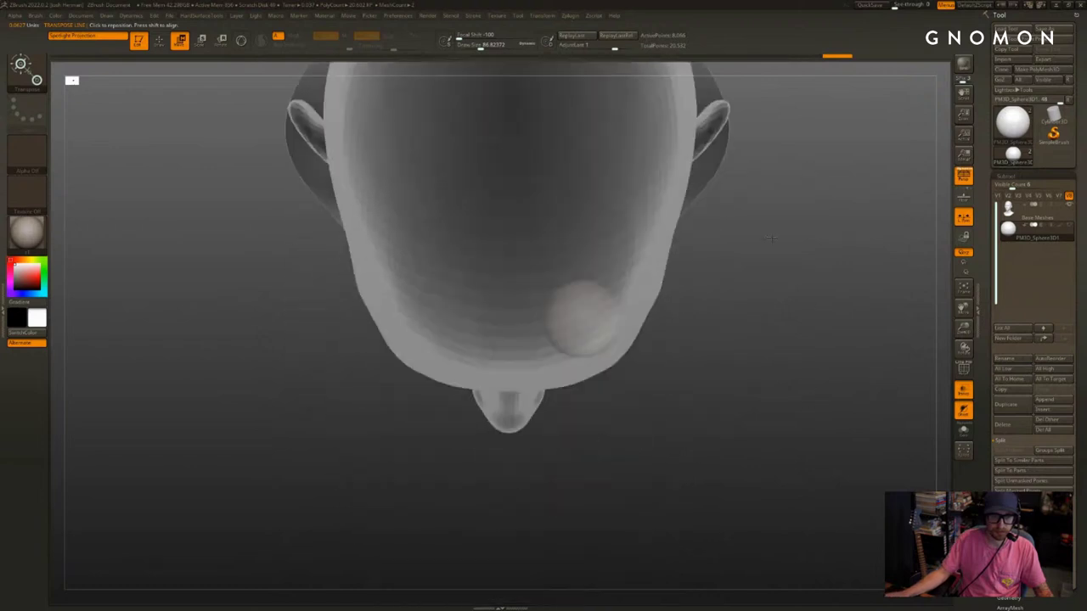
pyautogui.hotkey('alt', 'shift', 's')
pyautogui.moveTo(586, 321)
pyautogui.keyDown('shift'); pyautogui.mouseDown()
pyautogui.moveTo(674, 320)
pyautogui.moveTo(696, 293)
pyautogui.moveTo(647, 252)
pyautogui.mouseUp(); pyautogui.keyUp('shift')
pyautogui.hotkey('shift', 'f')
pyautogui.moveTo(731, 293); pyautogui.dragTo(696, 282)
pyautogui.hotkey('shift', 't')
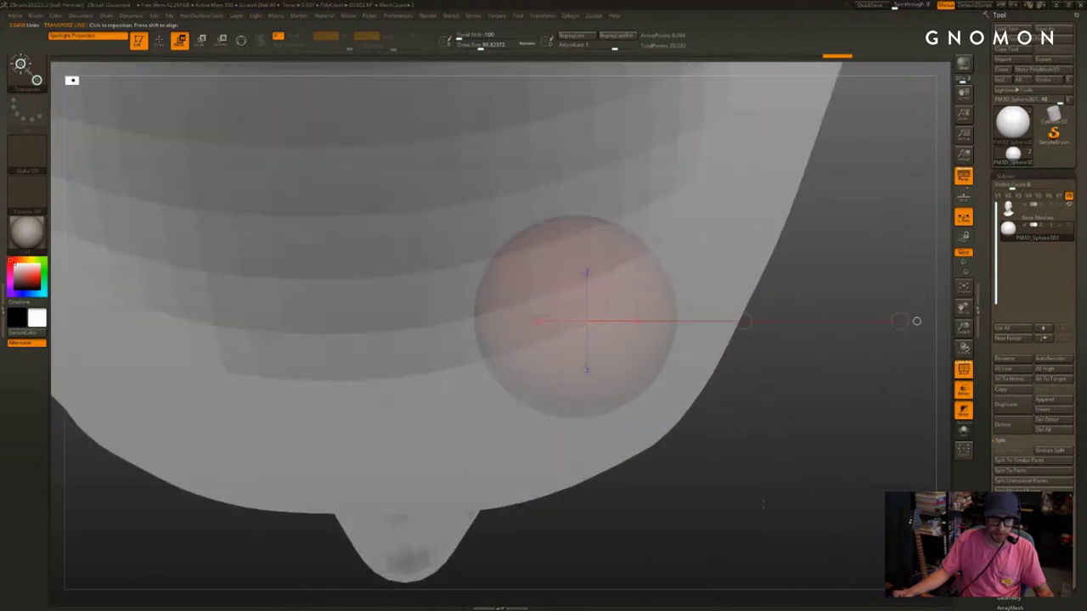
# Rotate the isolated sphere slightly outward about its centre with a Transpose line, then restore the opaque head without polyframe
pyautogui.hotkey('alt', 'shift', 's')
pyautogui.click(576, 358)
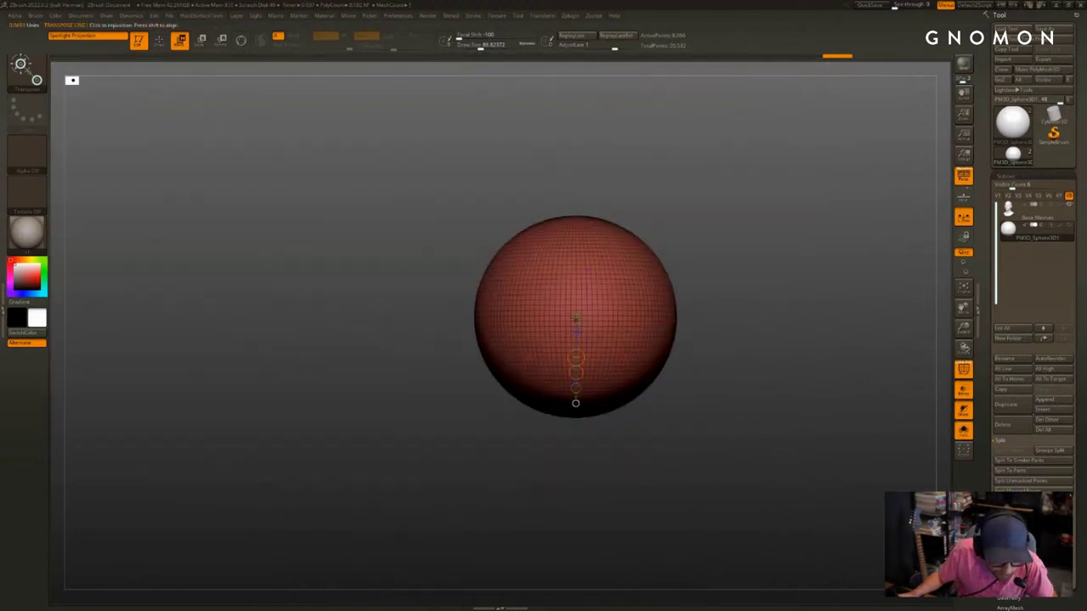
pyautogui.moveTo(575, 315); pyautogui.dragTo(762, 315)
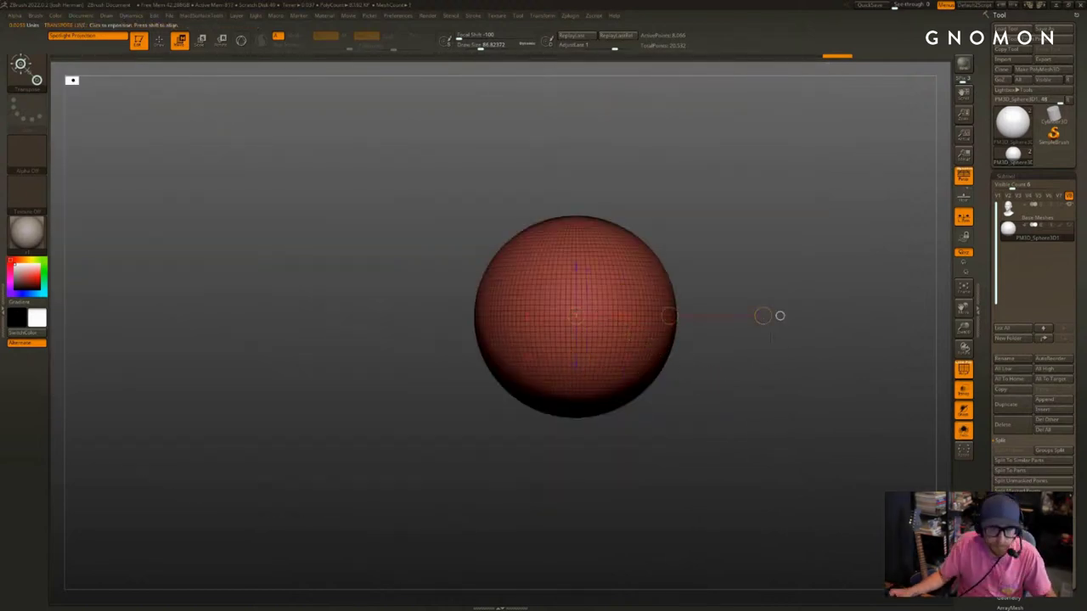
pyautogui.hotkey('shift', 'alt', 's')
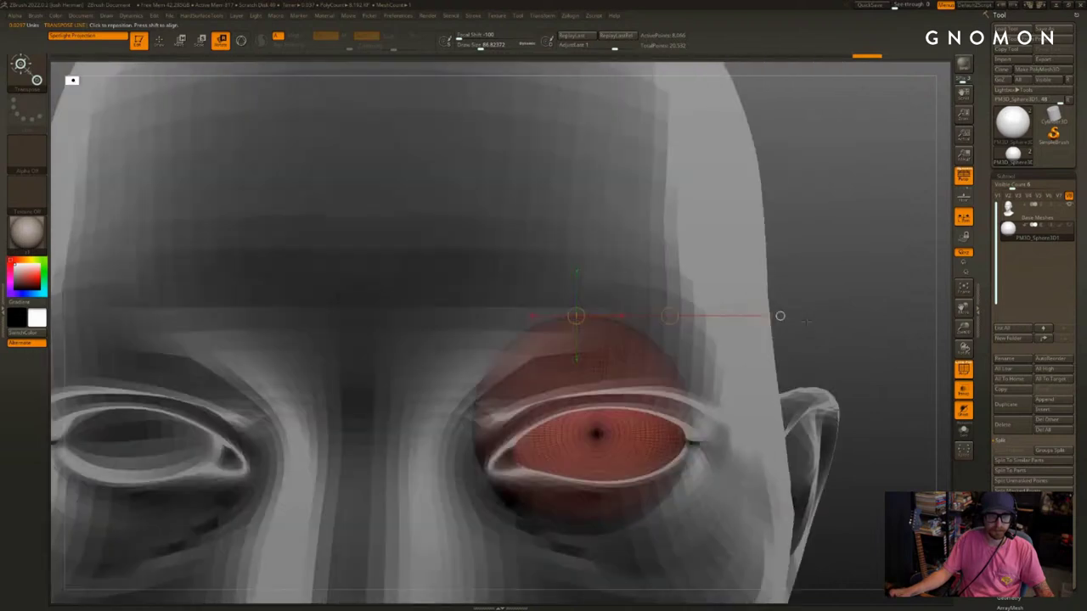
pyautogui.moveTo(806, 322)
pyautogui.keyDown('ctrl'); pyautogui.mouseDown(button='right')
pyautogui.moveTo(795, 263)
pyautogui.moveTo(801, 296)
pyautogui.moveTo(796, 273)
pyautogui.mouseUp(button='right'); pyautogui.keyUp('ctrl')
pyautogui.press('q')
pyautogui.hotkey('shift', 't')
pyautogui.hotkey('shift', 'f')
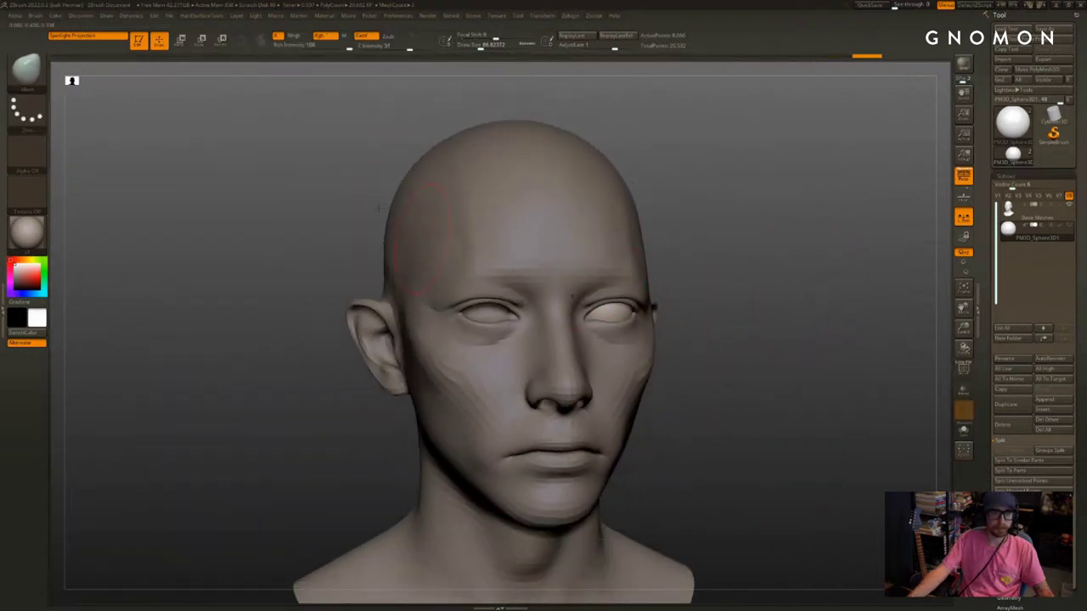
# Mirror the eyeball across the X axis with SubTool Master, merging both spheres into one subtool
pyautogui.moveTo(569, 17)
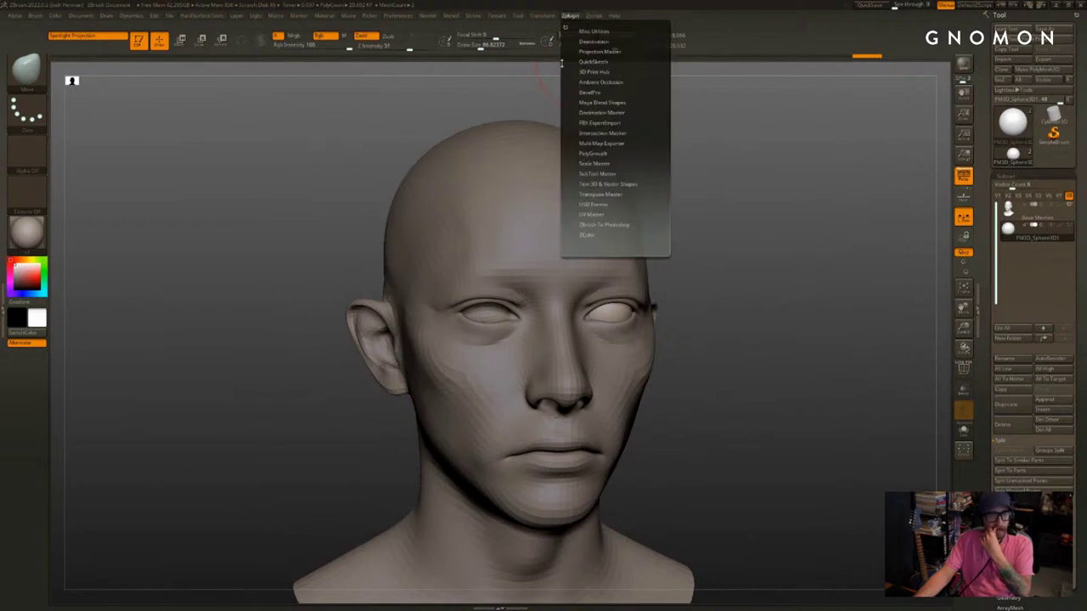
pyautogui.click(597, 173)
pyautogui.click(636, 210)
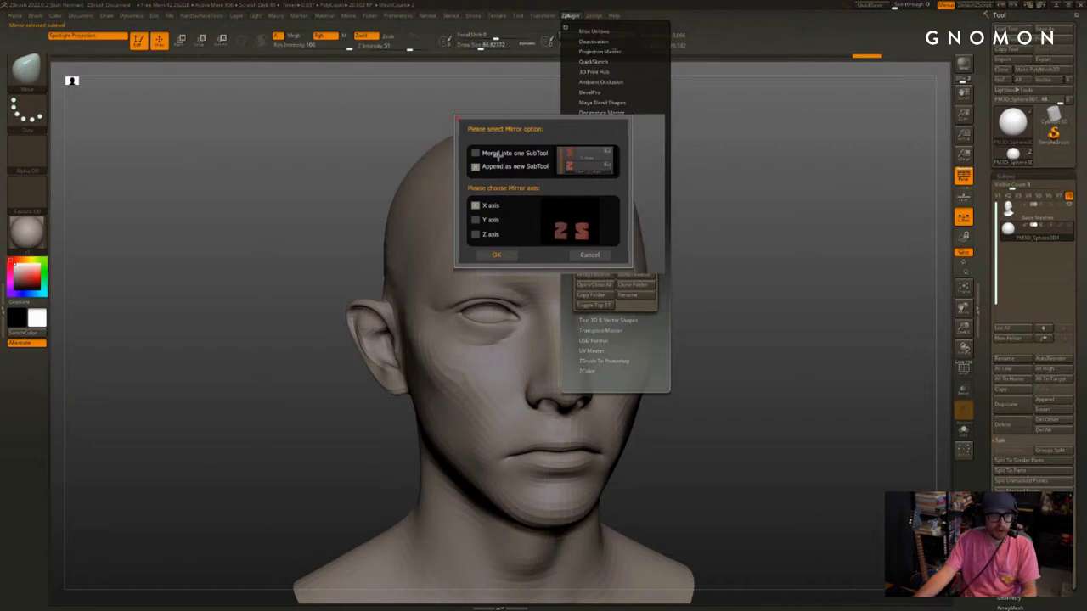
pyautogui.click(477, 154)
pyautogui.click(491, 255)
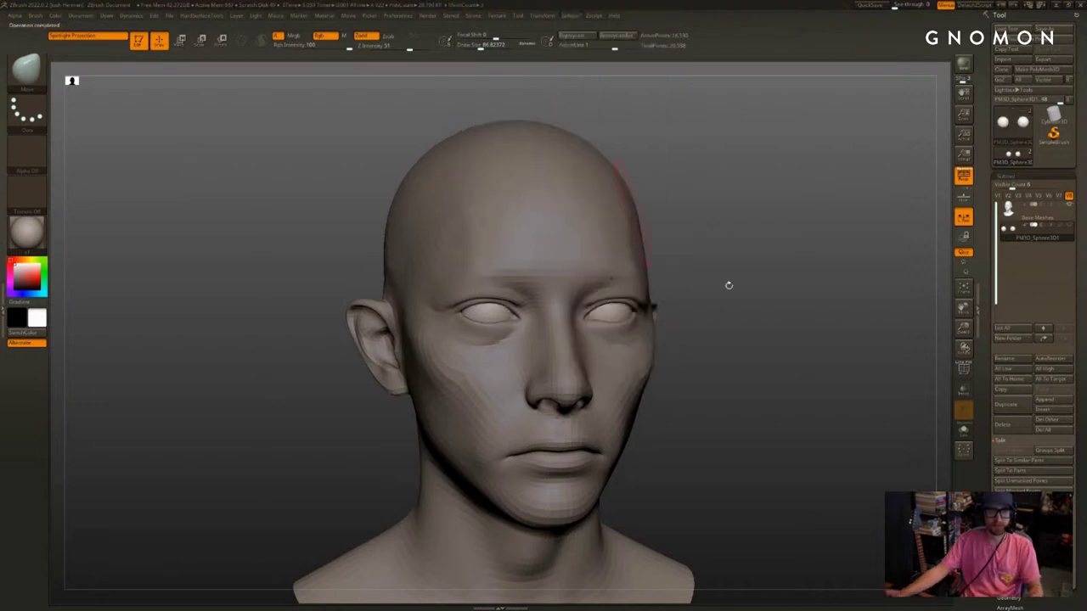
# Make the head the active subtool and set up the ClayBuildup brush with a draw size of about 71
pyautogui.keyDown('alt'); pyautogui.moveTo(699, 278); pyautogui.dragTo(764, 272); pyautogui.keyUp('alt')
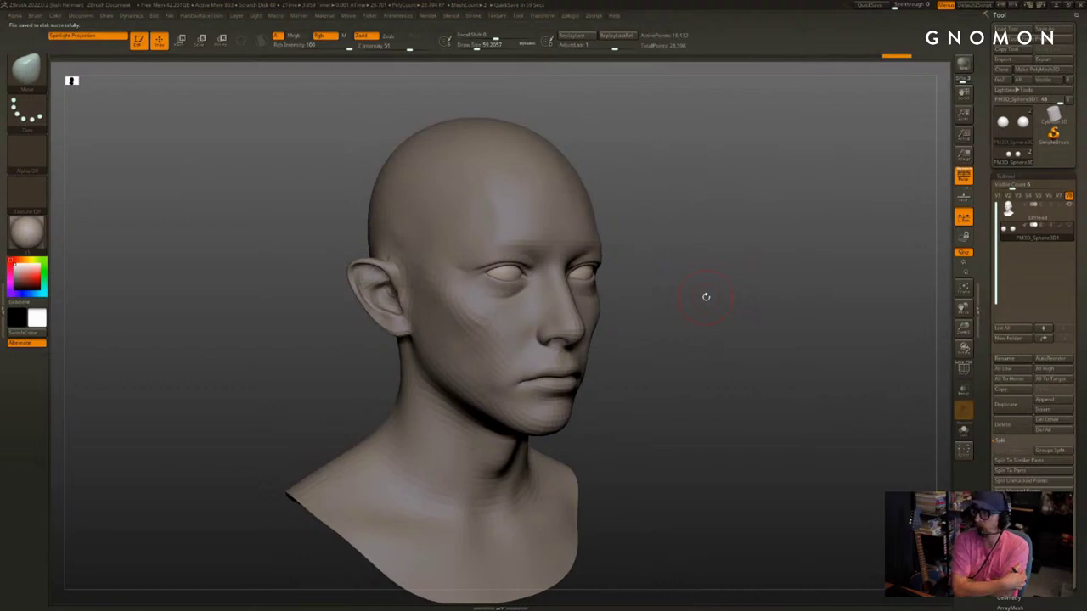
pyautogui.moveTo(736, 251)
pyautogui.keyDown('alt'); pyautogui.mouseDown()
pyautogui.moveTo(745, 235)
pyautogui.moveTo(734, 270)
pyautogui.mouseUp(); pyautogui.keyUp('alt')
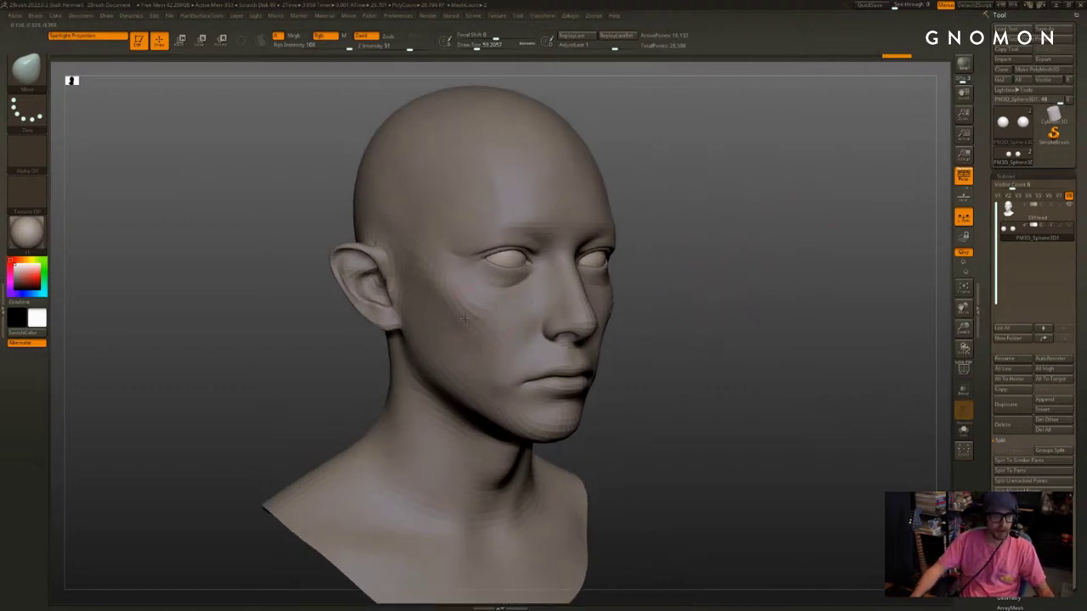
pyautogui.keyDown('alt'); pyautogui.click(588, 297); pyautogui.keyUp('alt')
pyautogui.moveTo(778, 299); pyautogui.dragTo(700, 285)
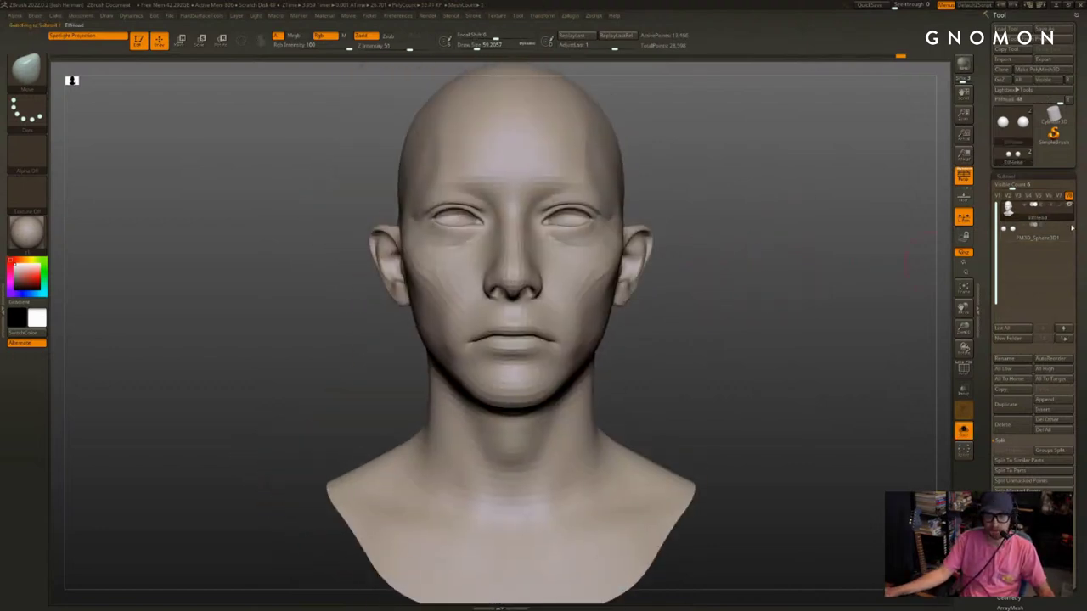
pyautogui.moveTo(856, 265)
pyautogui.mouseDown()
pyautogui.moveTo(824, 272)
pyautogui.moveTo(816, 253)
pyautogui.mouseUp()
pyautogui.press('b')
pyautogui.press('c')
pyautogui.press('b')
pyautogui.press('s')
pyautogui.moveTo(556, 271); pyautogui.dragTo(560, 272)
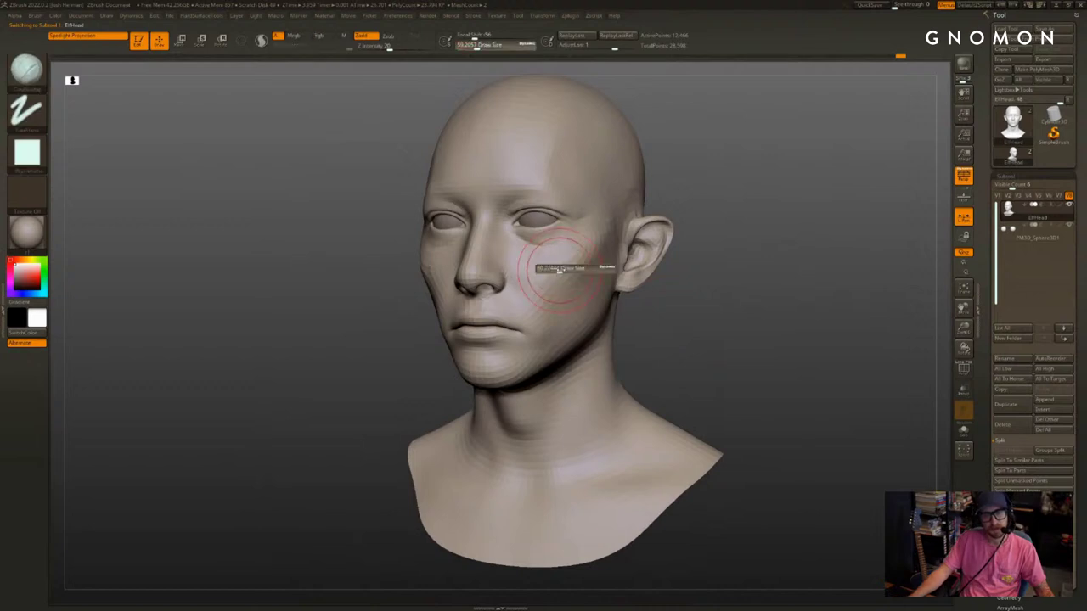
# Build up the cheekbones and sides of the cheeks with clay strokes and smooth the added volume
pyautogui.moveTo(730, 278); pyautogui.dragTo(709, 270)
pyautogui.moveTo(599, 255)
pyautogui.mouseDown()
pyautogui.moveTo(550, 259)
pyautogui.moveTo(564, 249)
pyautogui.mouseUp()
pyautogui.moveTo(701, 246); pyautogui.dragTo(750, 238)
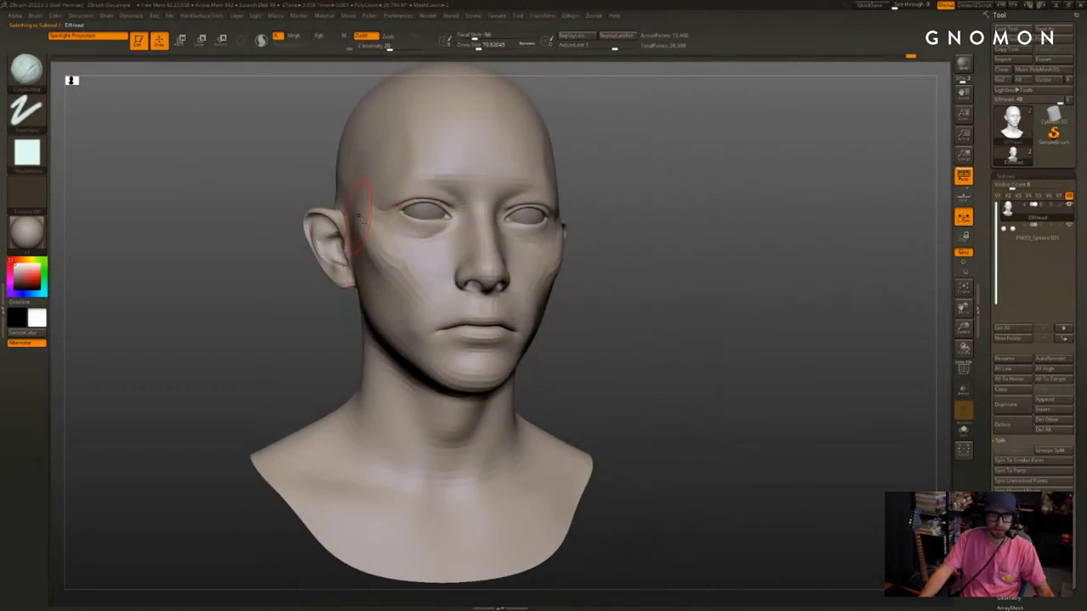
pyautogui.press('s')
pyautogui.moveTo(398, 264); pyautogui.dragTo(372, 242)
pyautogui.moveTo(645, 204); pyautogui.dragTo(679, 200)
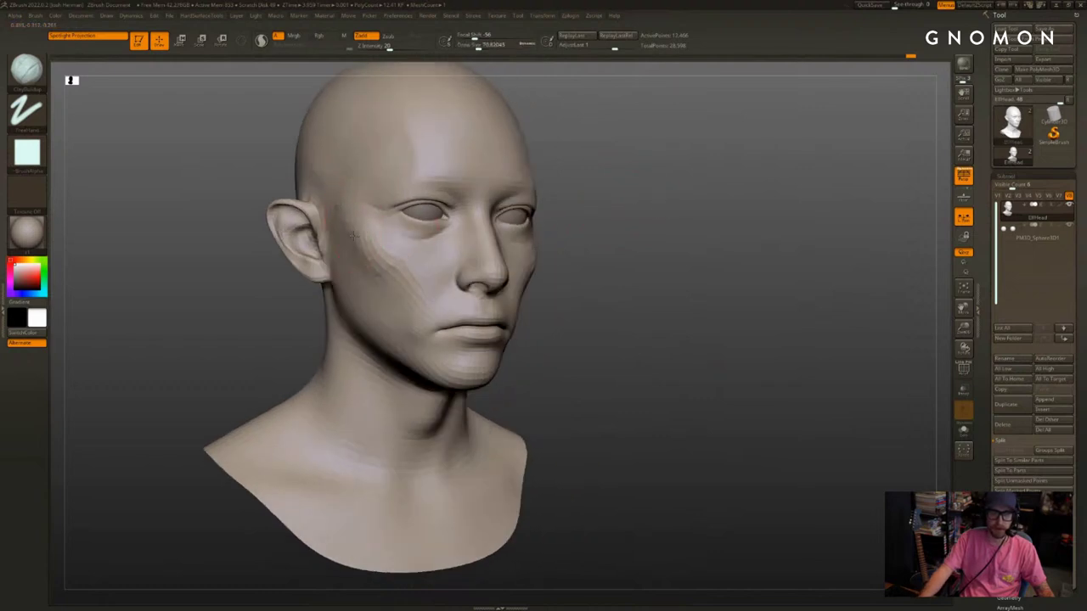
pyautogui.moveTo(415, 302)
pyautogui.mouseDown()
pyautogui.moveTo(359, 230)
pyautogui.moveTo(374, 272)
pyautogui.mouseUp()
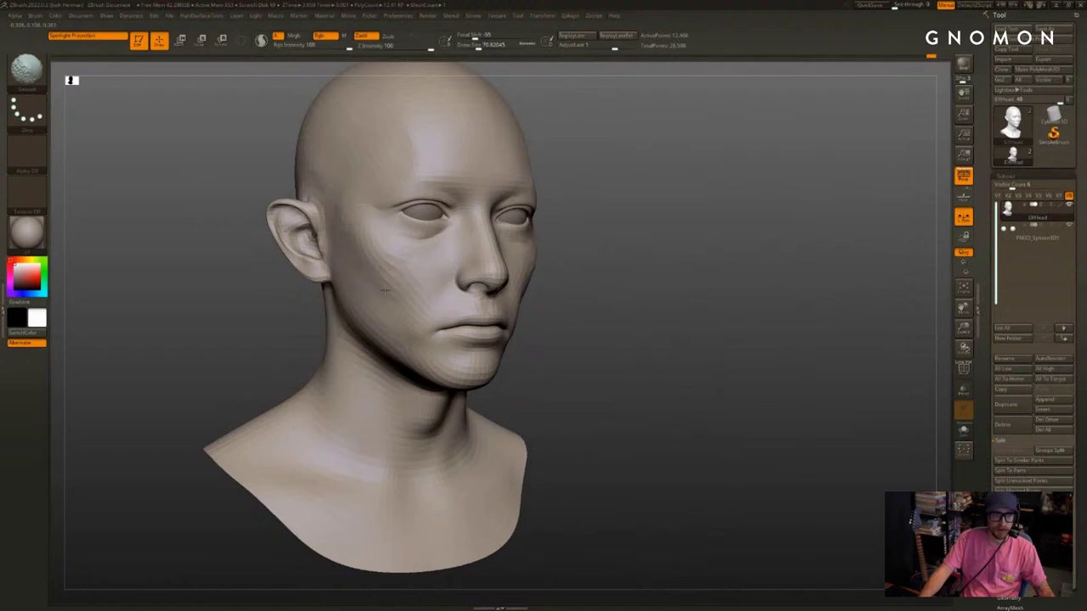
# Switch to the Move brush and nudge the nose area into shape, undoing the first two attempts
pyautogui.keyDown('alt'); pyautogui.moveTo(647, 238); pyautogui.dragTo(631, 280); pyautogui.keyUp('alt')
pyautogui.press('b')
pyautogui.press('m')
pyautogui.press('v')
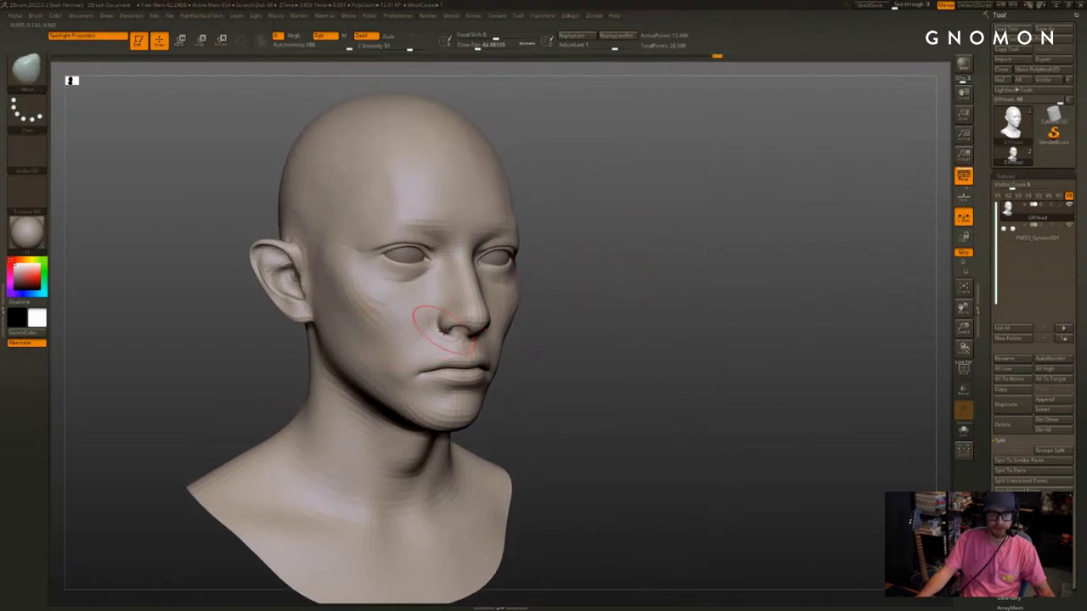
pyautogui.moveTo(520, 329)
pyautogui.mouseDown()
pyautogui.moveTo(544, 320)
pyautogui.moveTo(541, 307)
pyautogui.moveTo(499, 315)
pyautogui.moveTo(494, 303)
pyautogui.moveTo(471, 315)
pyautogui.moveTo(514, 317)
pyautogui.moveTo(466, 330)
pyautogui.mouseUp()
pyautogui.press('s')
pyautogui.hotkey('ctrl', 'z')
pyautogui.press('s')
pyautogui.hotkey('ctrl', 'z')
pyautogui.press('s')
pyautogui.keyDown('alt'); pyautogui.moveTo(328, 430); pyautogui.dragTo(335, 423); pyautogui.keyUp('alt')
pyautogui.moveTo(497, 304); pyautogui.dragTo(502, 304)
pyautogui.moveTo(361, 373); pyautogui.dragTo(325, 375)
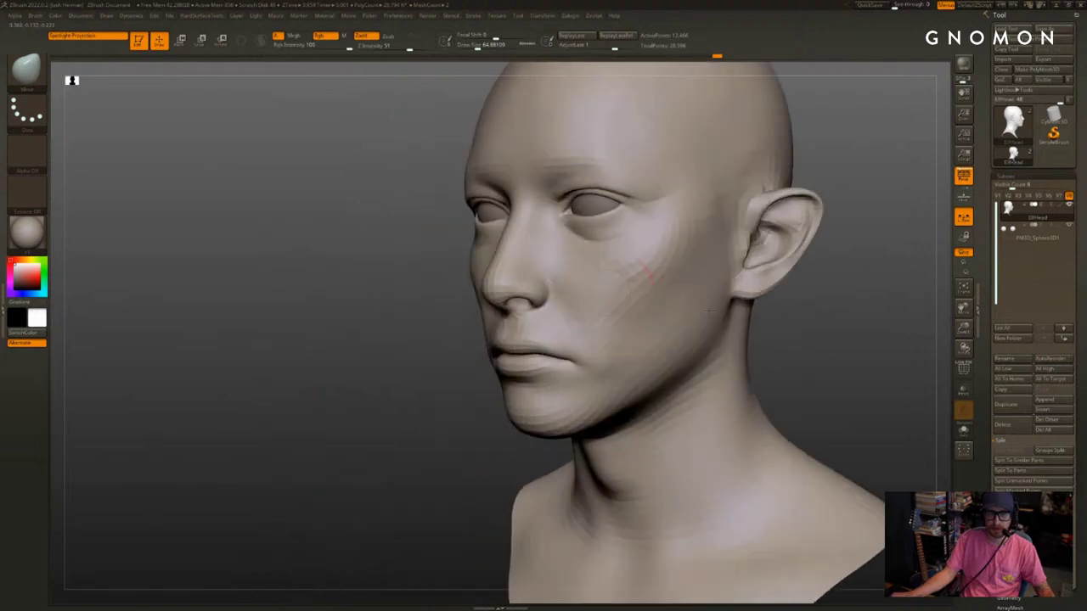
# Refine the nose and upper lip profile with the Move brush at different draw sizes
pyautogui.press('s')
pyautogui.moveTo(526, 301); pyautogui.dragTo(491, 293)
pyautogui.moveTo(405, 348)
pyautogui.keyDown('alt'); pyautogui.mouseDown()
pyautogui.moveTo(395, 388)
pyautogui.moveTo(377, 386)
pyautogui.mouseUp(); pyautogui.keyUp('alt')
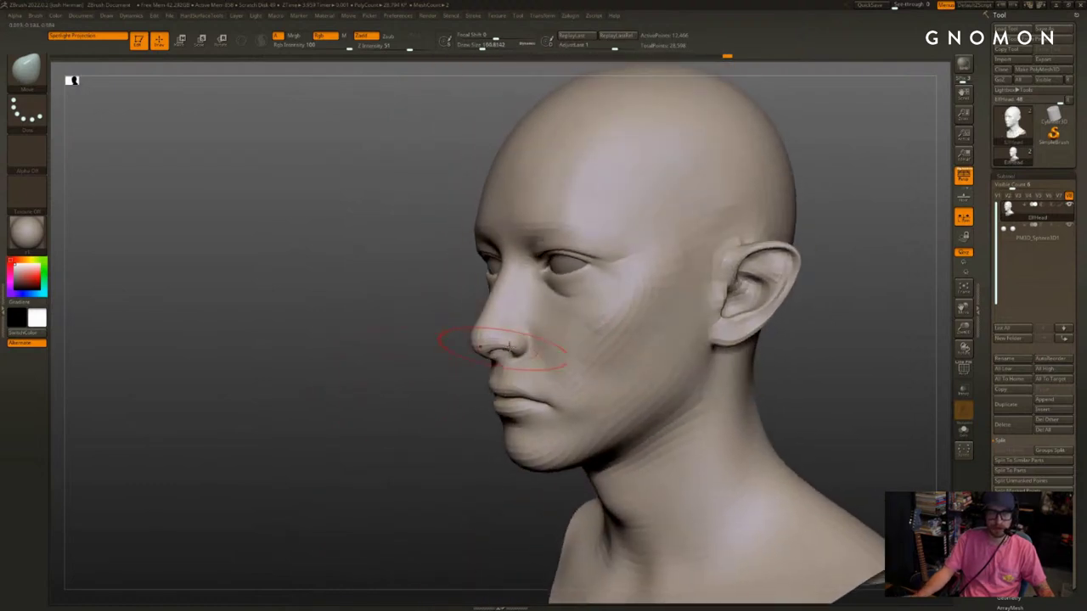
pyautogui.press('s')
pyautogui.moveTo(506, 348); pyautogui.dragTo(501, 349)
pyautogui.moveTo(487, 385)
pyautogui.mouseDown()
pyautogui.moveTo(464, 390)
pyautogui.moveTo(484, 393)
pyautogui.mouseUp()
pyautogui.moveTo(412, 396); pyautogui.dragTo(437, 381)
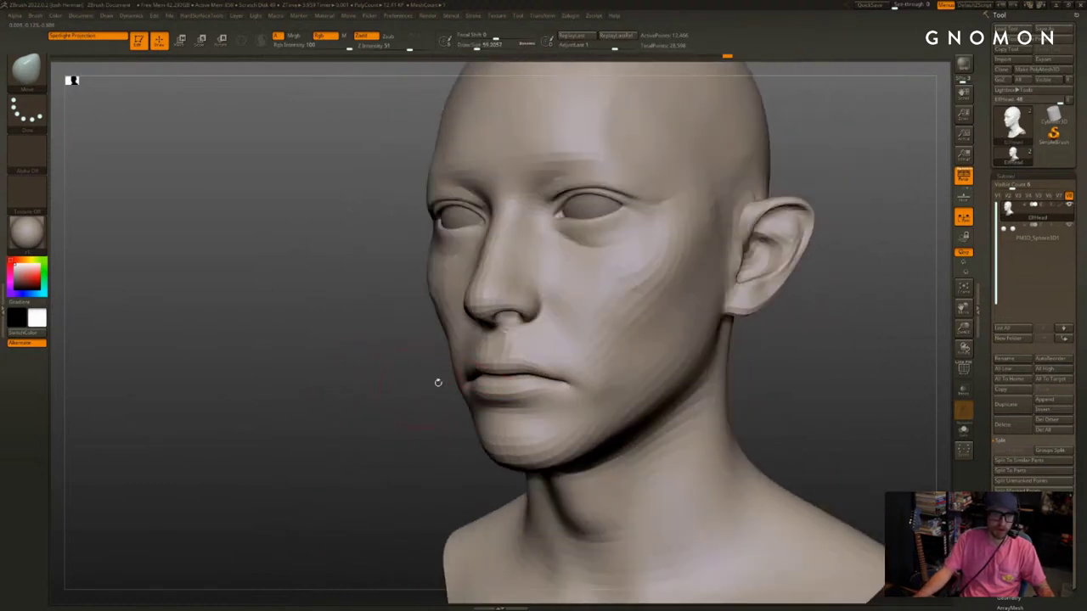
# Sculpt the philtrum between nose and upper lip with the Standard brush and soften it
pyautogui.press('b')
pyautogui.press('s')
pyautogui.press('t')
pyautogui.moveTo(496, 334); pyautogui.dragTo(498, 349)
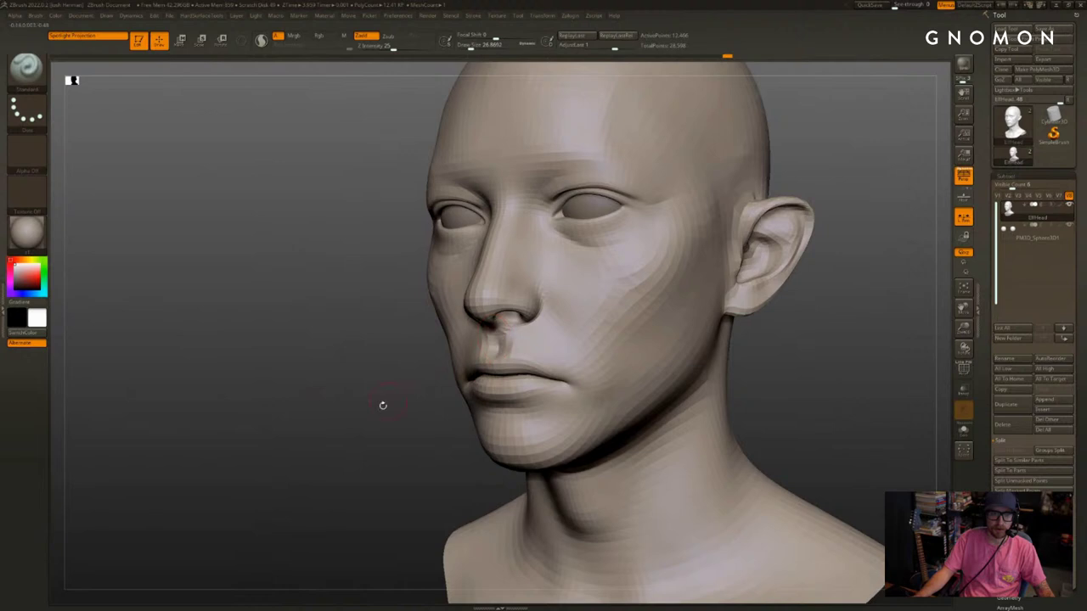
pyautogui.moveTo(382, 405); pyautogui.dragTo(430, 402)
pyautogui.keyDown('shift'); pyautogui.moveTo(496, 336); pyautogui.dragTo(494, 340); pyautogui.keyUp('shift')
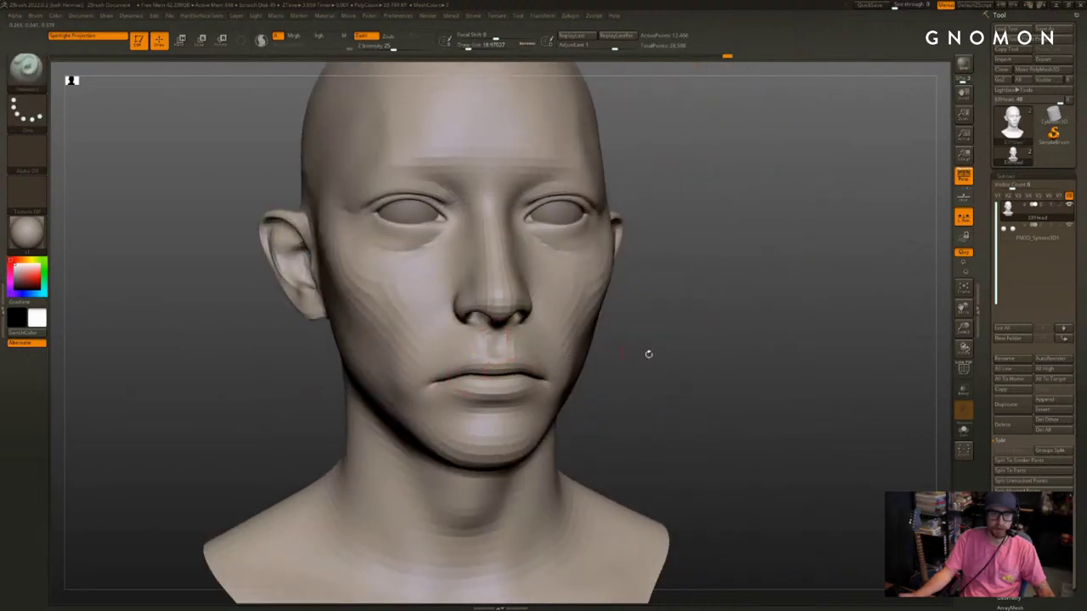
pyautogui.keyDown('alt'); pyautogui.moveTo(649, 354); pyautogui.dragTo(685, 329); pyautogui.keyUp('alt')
pyautogui.moveTo(542, 319); pyautogui.dragTo(543, 335)
pyautogui.moveTo(632, 348); pyautogui.dragTo(680, 346)
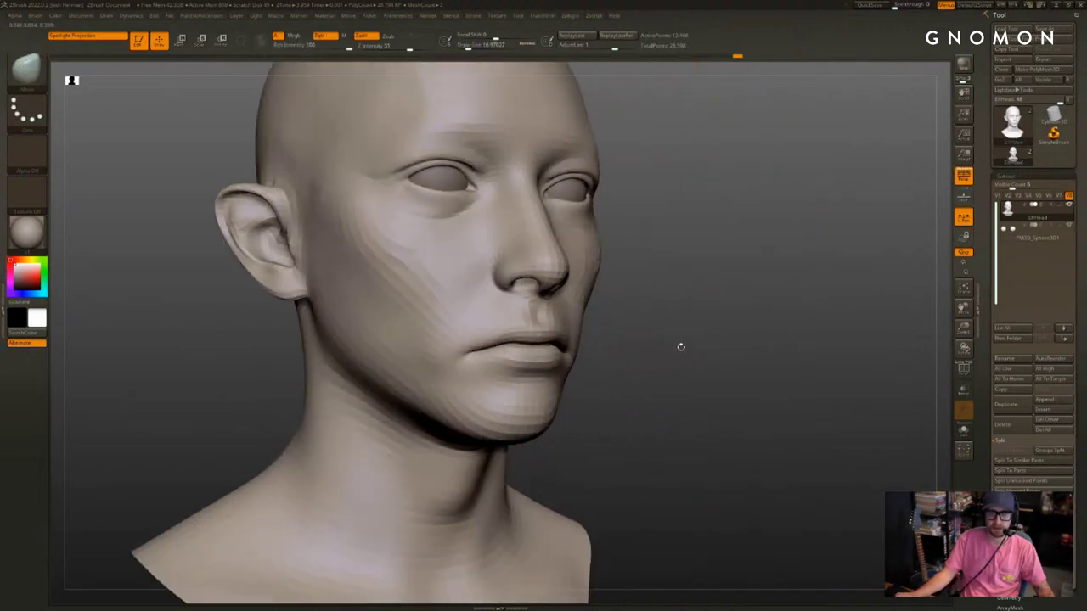
# Isolate the lower lip and chin polygroup, mask it, and show the whole head again
pyautogui.keyDown('ctrl'); pyautogui.keyDown('shift'); pyautogui.click(517, 371); pyautogui.keyUp('shift'); pyautogui.keyUp('ctrl')
pyautogui.keyDown('ctrl'); pyautogui.click(701, 352); pyautogui.keyUp('ctrl')
pyautogui.keyDown('ctrl'); pyautogui.keyDown('shift'); pyautogui.click(704, 353); pyautogui.keyUp('shift'); pyautogui.keyUp('ctrl')
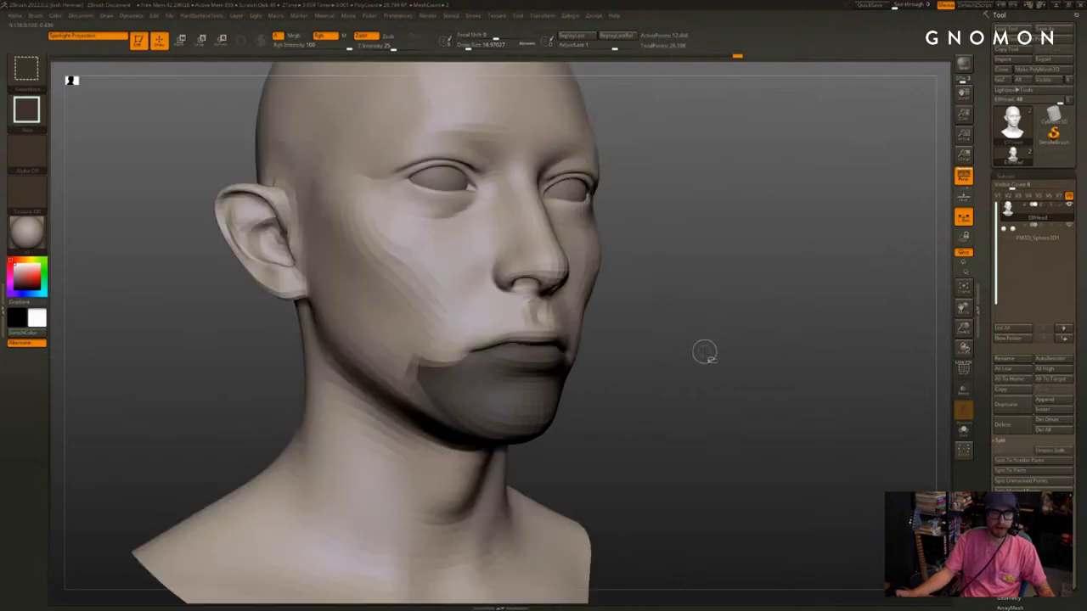
pyautogui.moveTo(704, 353); pyautogui.dragTo(678, 350)
pyautogui.moveTo(563, 343)
pyautogui.keyDown('shift'); pyautogui.mouseDown()
pyautogui.moveTo(645, 351)
pyautogui.moveTo(701, 340)
pyautogui.moveTo(774, 371)
pyautogui.moveTo(698, 359)
pyautogui.mouseUp(); pyautogui.keyUp('shift')
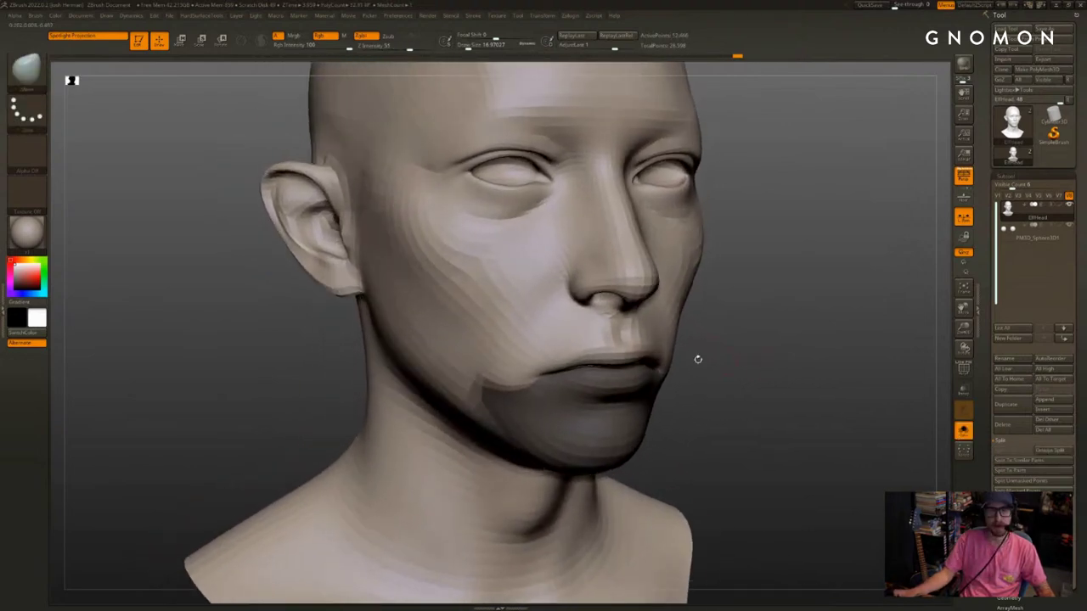
# Smooth and reshape the upper lip and the skin above it with the Move brush at increasing draw sizes
pyautogui.keyDown('shift'); pyautogui.moveTo(594, 333); pyautogui.dragTo(576, 344); pyautogui.keyUp('shift')
pyautogui.moveTo(576, 344); pyautogui.dragTo(594, 345, button='right')
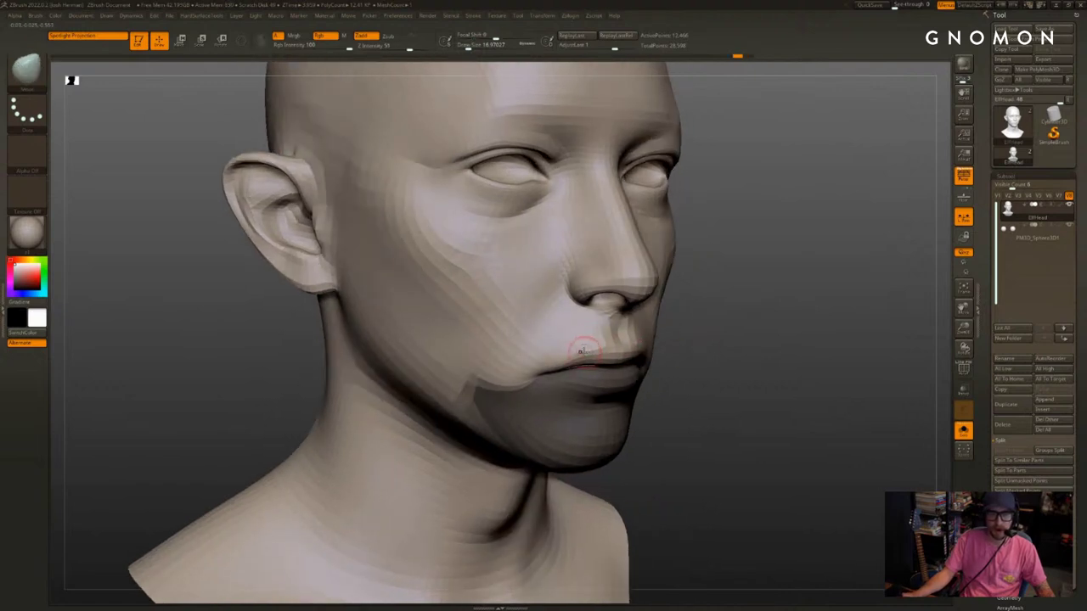
pyautogui.moveTo(581, 351); pyautogui.dragTo(577, 349)
pyautogui.press(']')
pyautogui.moveTo(689, 376); pyautogui.dragTo(702, 374)
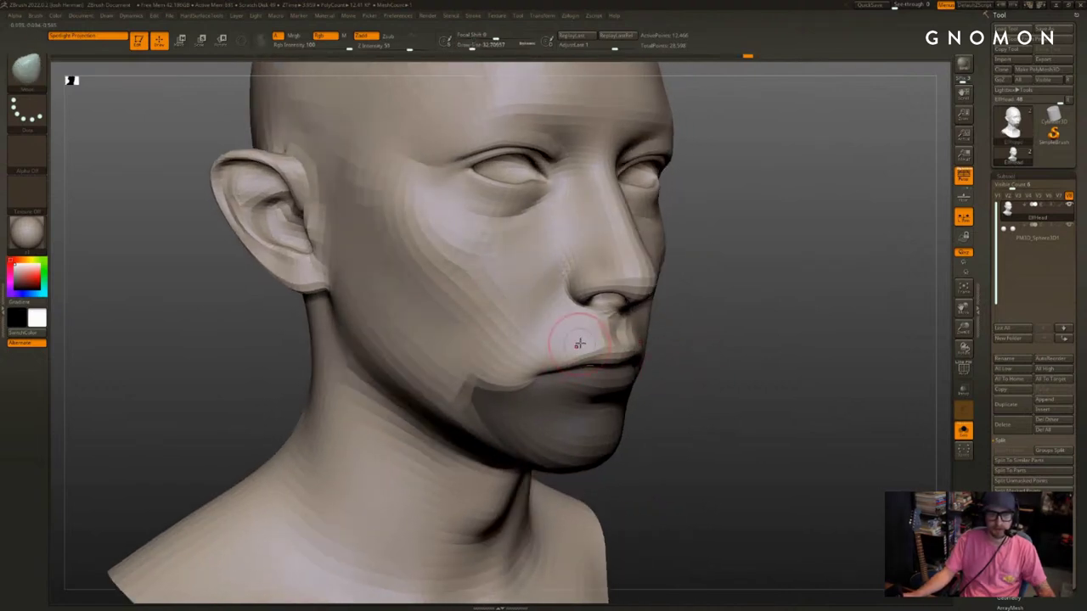
pyautogui.press('s')
pyautogui.moveTo(553, 361); pyautogui.dragTo(544, 369)
pyautogui.moveTo(719, 389); pyautogui.dragTo(707, 381)
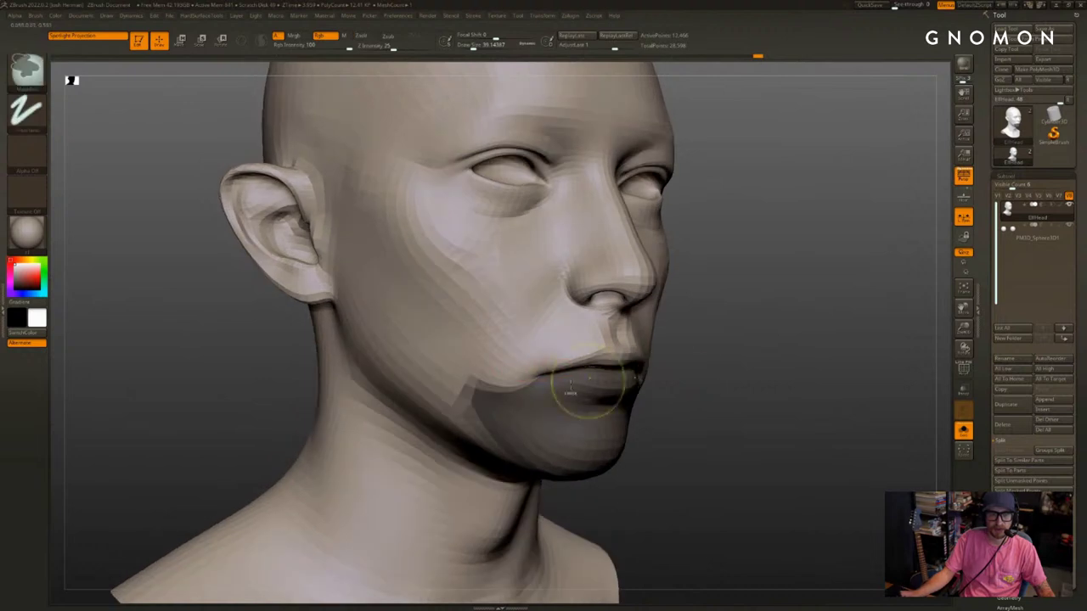
# Soften the edge of the chin mask and reshape the mouth corner and upper lip with the Move brush
pyautogui.keyDown('ctrl'); pyautogui.click(570, 386); pyautogui.keyUp('ctrl')
pyautogui.keyDown('ctrl'); pyautogui.click(682, 390); pyautogui.keyUp('ctrl')
pyautogui.keyDown('ctrl'); pyautogui.click(677, 402); pyautogui.keyUp('ctrl')
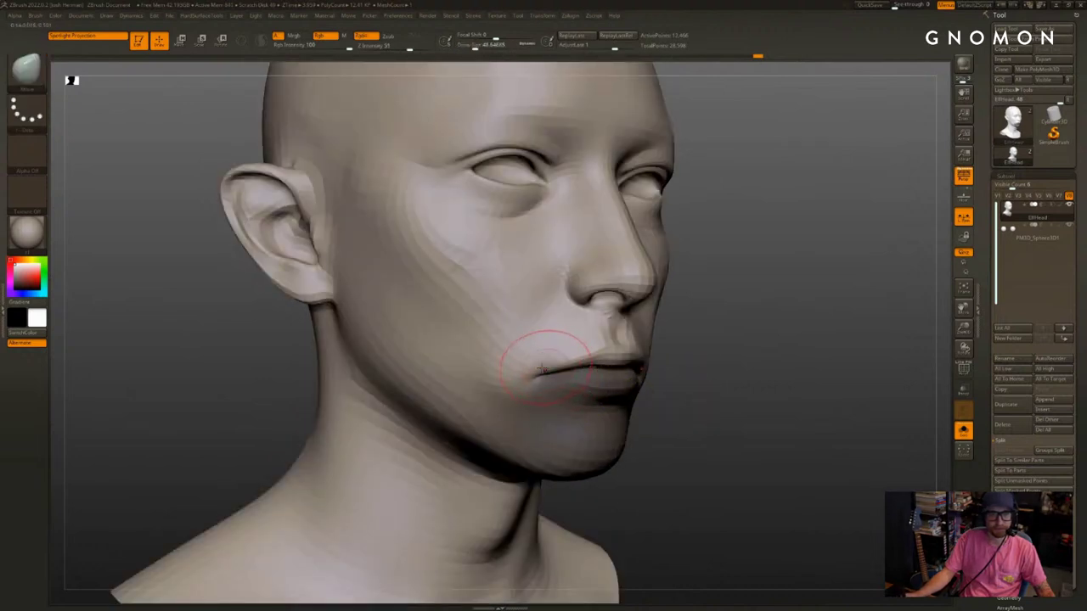
pyautogui.moveTo(542, 369); pyautogui.dragTo(539, 366)
pyautogui.moveTo(689, 366); pyautogui.dragTo(634, 364)
pyautogui.press('s')
pyautogui.moveTo(586, 358); pyautogui.dragTo(582, 357)
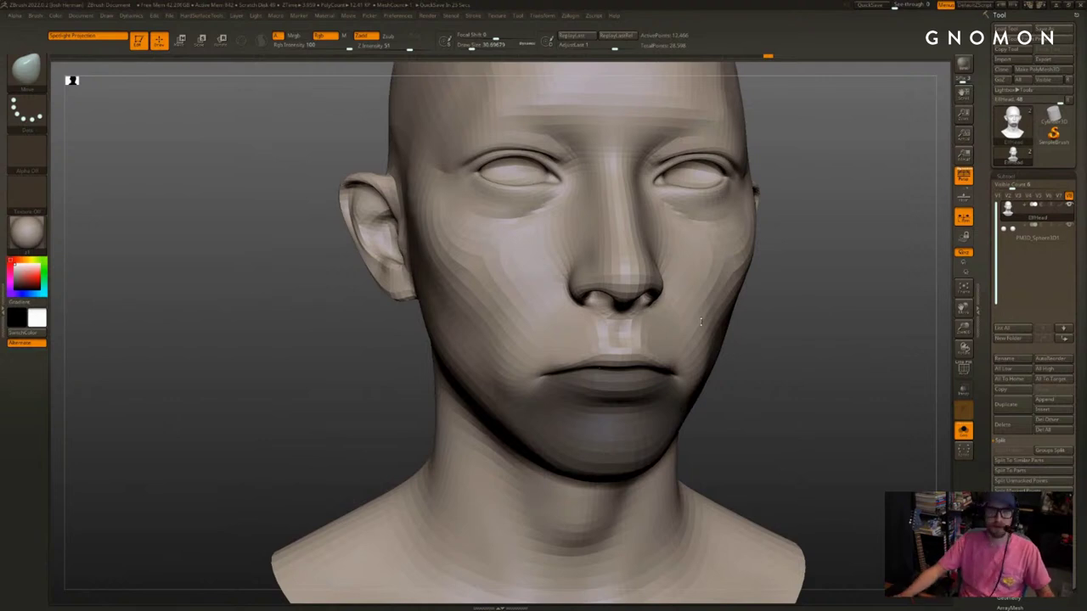
# Switch to the ClayBuildup brush and soften the lower lip and chin mask again, inverting it briefly to check its coverage
pyautogui.moveTo(780, 352)
pyautogui.mouseDown()
pyautogui.moveTo(784, 365)
pyautogui.moveTo(834, 351)
pyautogui.mouseUp()
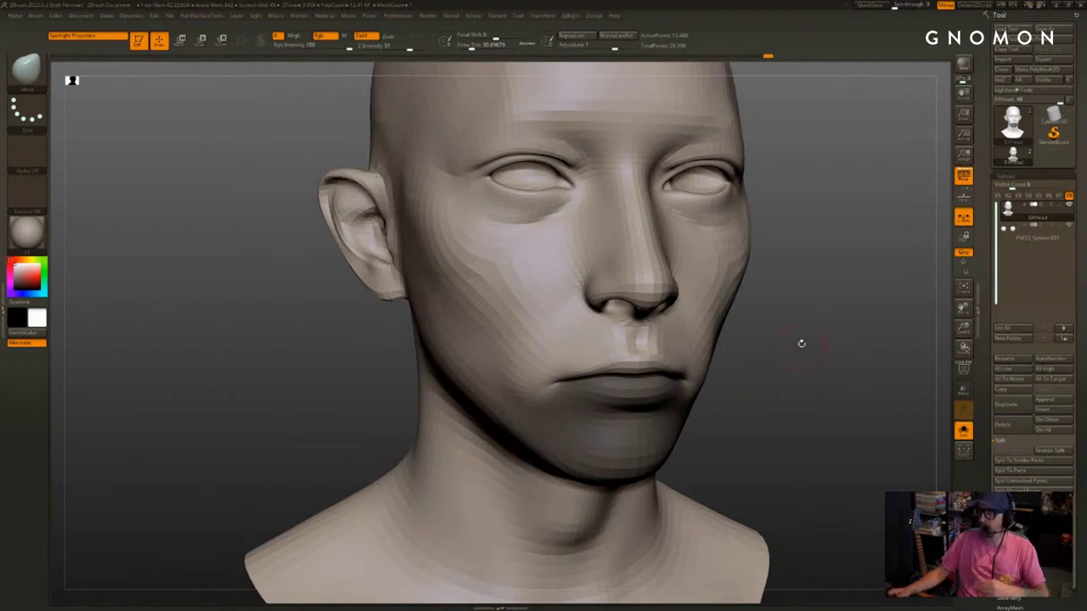
pyautogui.keyDown('alt'); pyautogui.moveTo(793, 367); pyautogui.dragTo(791, 365); pyautogui.keyUp('alt')
pyautogui.moveTo(778, 358); pyautogui.dragTo(799, 350)
pyautogui.press('b')
pyautogui.press('c')
pyautogui.press('b')
pyautogui.moveTo(725, 345); pyautogui.dragTo(565, 373)
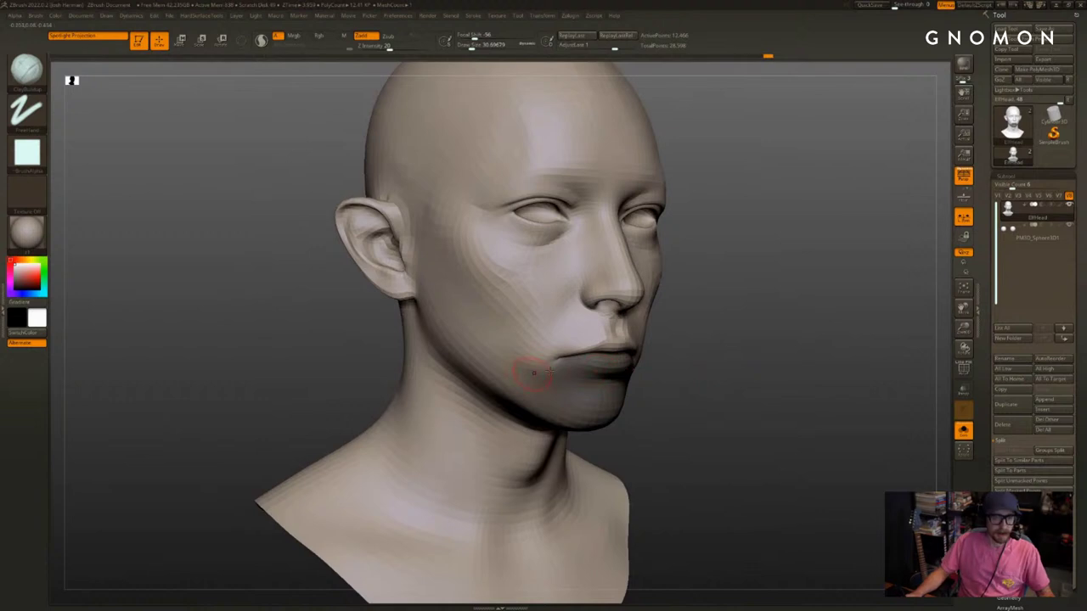
pyautogui.keyDown('ctrl'); pyautogui.click(602, 380); pyautogui.keyUp('ctrl')
pyautogui.keyDown('ctrl'); pyautogui.click(676, 371); pyautogui.keyUp('ctrl')
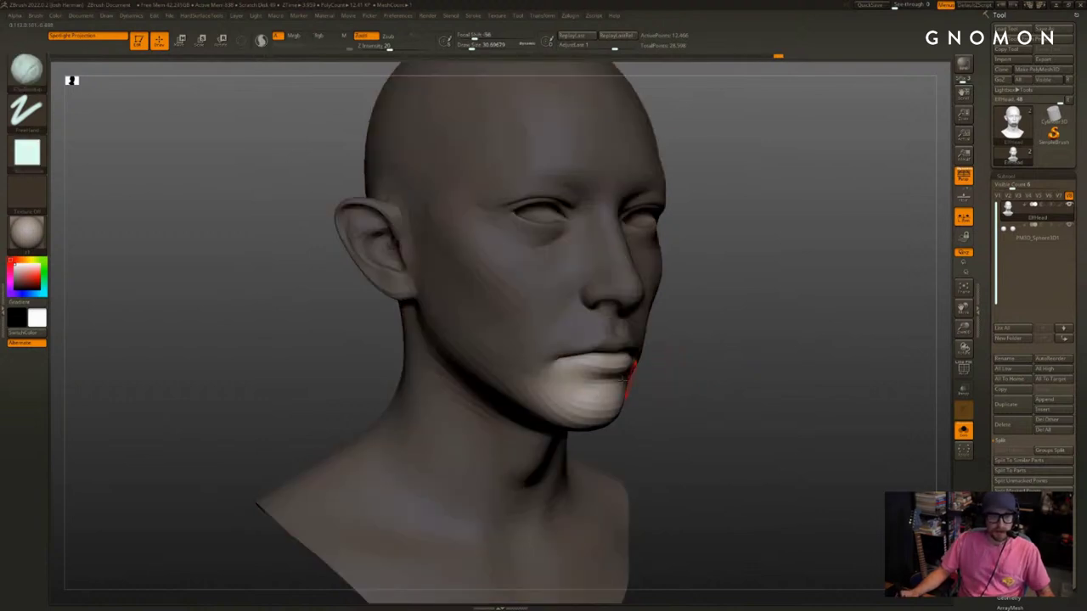
pyautogui.keyDown('ctrl'); pyautogui.click(676, 372); pyautogui.keyUp('ctrl')
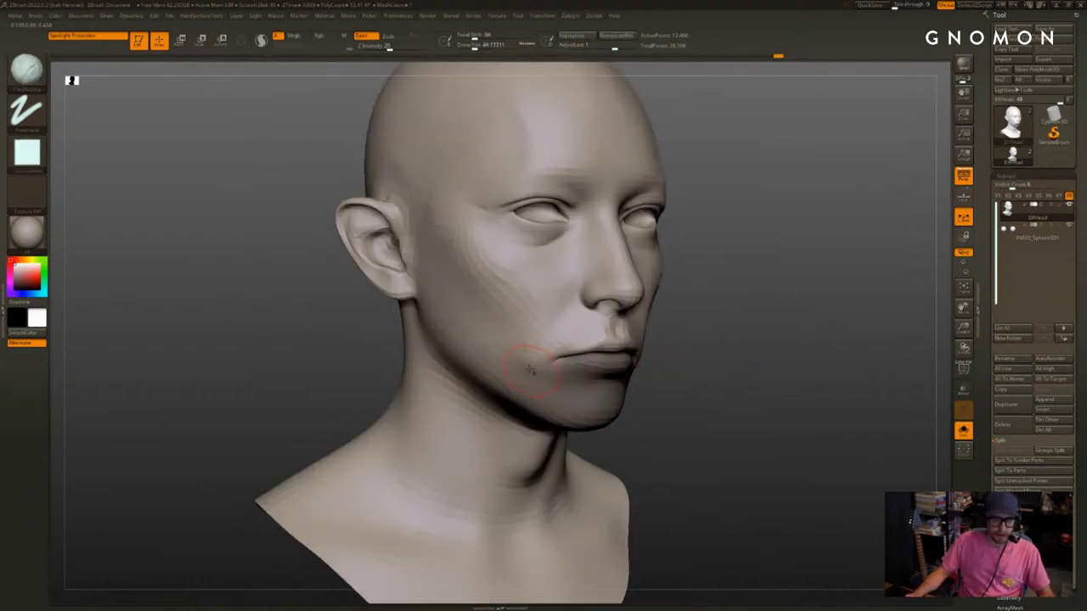
# Switch to the DamStandard brush, work the hollow of the lower cheek above the jaw, and smooth that area
pyautogui.moveTo(716, 366)
pyautogui.mouseDown()
pyautogui.moveTo(757, 368)
pyautogui.moveTo(665, 368)
pyautogui.moveTo(673, 356)
pyautogui.mouseUp()
pyautogui.press('s')
pyautogui.press('b')
pyautogui.press('d')
pyautogui.press('s')
pyautogui.moveTo(800, 318); pyautogui.dragTo(866, 328)
pyautogui.keyDown('alt'); pyautogui.moveTo(802, 346); pyautogui.dragTo(729, 388); pyautogui.keyUp('alt')
pyautogui.moveTo(746, 351); pyautogui.dragTo(737, 336)
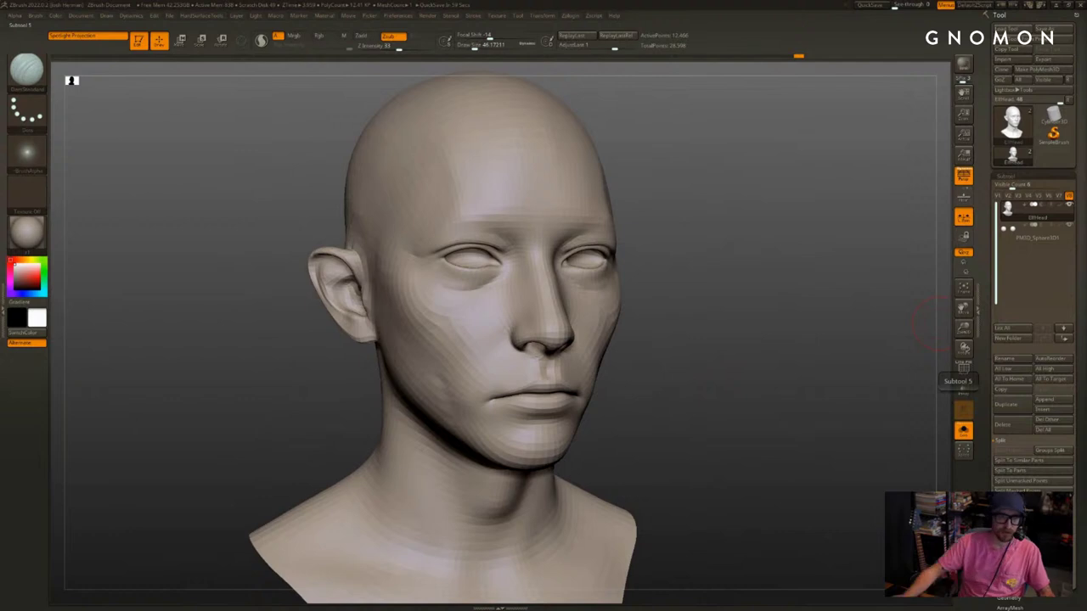
pyautogui.keyDown('alt'); pyautogui.moveTo(780, 334); pyautogui.dragTo(768, 374); pyautogui.keyUp('alt')
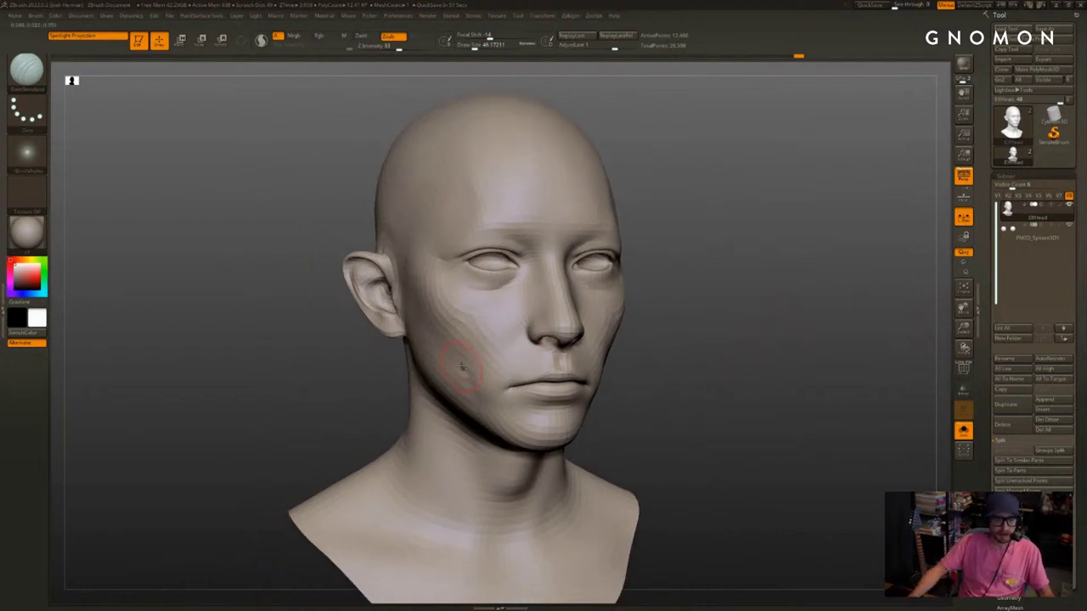
pyautogui.moveTo(730, 309)
pyautogui.mouseDown()
pyautogui.moveTo(719, 339)
pyautogui.moveTo(689, 310)
pyautogui.mouseUp()
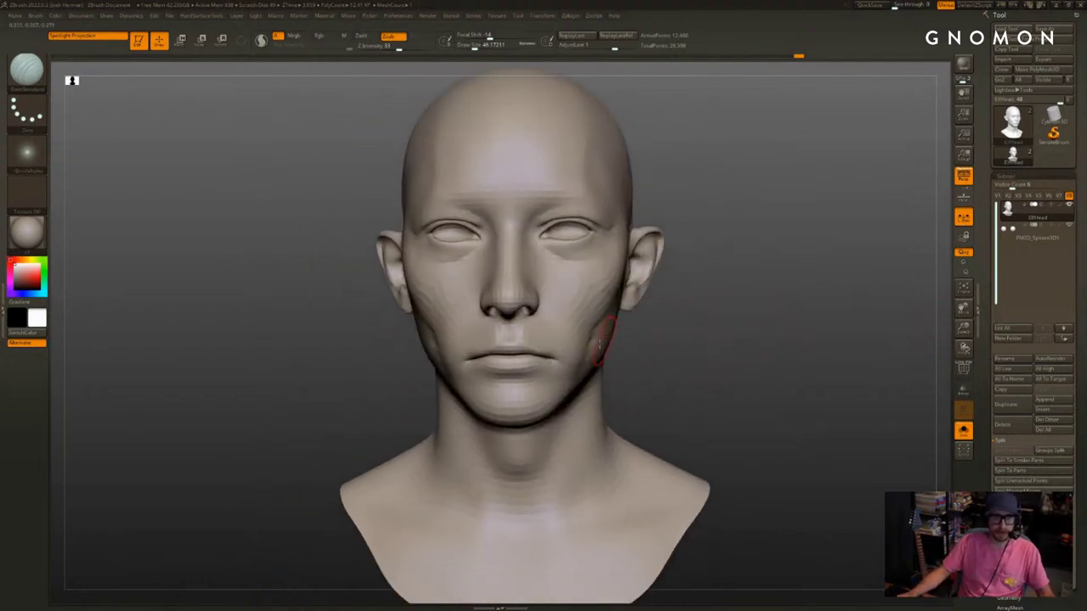
pyautogui.moveTo(711, 360); pyautogui.dragTo(660, 364)
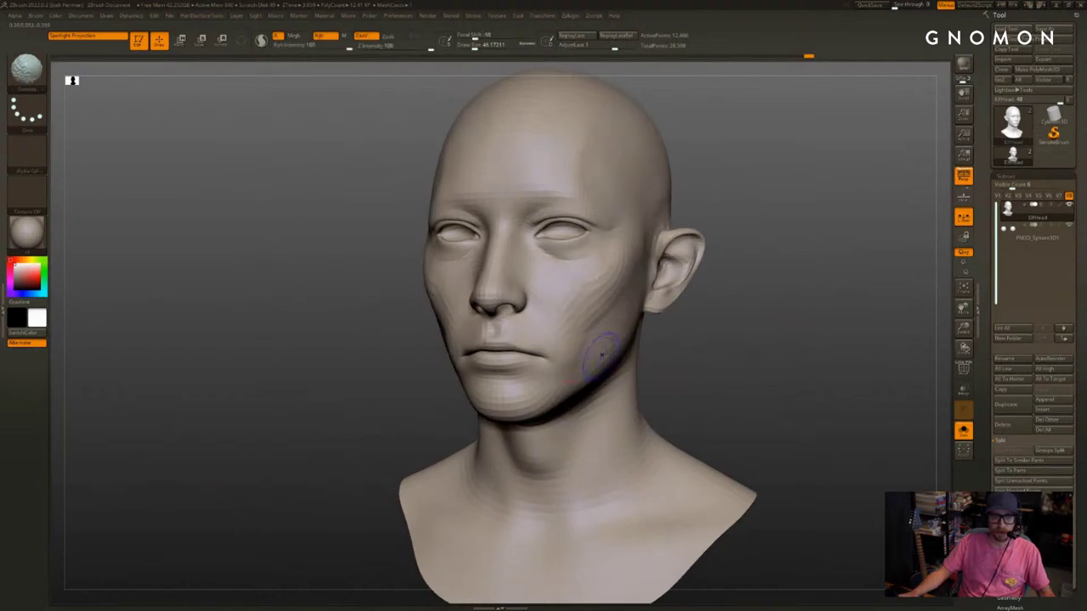
pyautogui.keyDown('shift'); pyautogui.moveTo(596, 371); pyautogui.dragTo(591, 376); pyautogui.keyUp('shift')
# Try building up the cheek below the cheekbone with the ClayBuildup brush at different draw sizes
pyautogui.moveTo(697, 363)
pyautogui.keyDown('alt'); pyautogui.mouseDown()
pyautogui.moveTo(705, 350)
pyautogui.moveTo(747, 359)
pyautogui.moveTo(693, 341)
pyautogui.mouseUp(); pyautogui.keyUp('alt')
pyautogui.press('s')
pyautogui.press('b')
pyautogui.press('c')
pyautogui.press('b')
pyautogui.moveTo(601, 272)
pyautogui.mouseDown()
pyautogui.moveTo(628, 254)
pyautogui.moveTo(607, 300)
pyautogui.moveTo(625, 286)
pyautogui.mouseUp()
pyautogui.hotkey('ctrl', 'z')
pyautogui.press('[')
pyautogui.press('[')
pyautogui.hotkey('ctrl', 'z')
pyautogui.press('s')
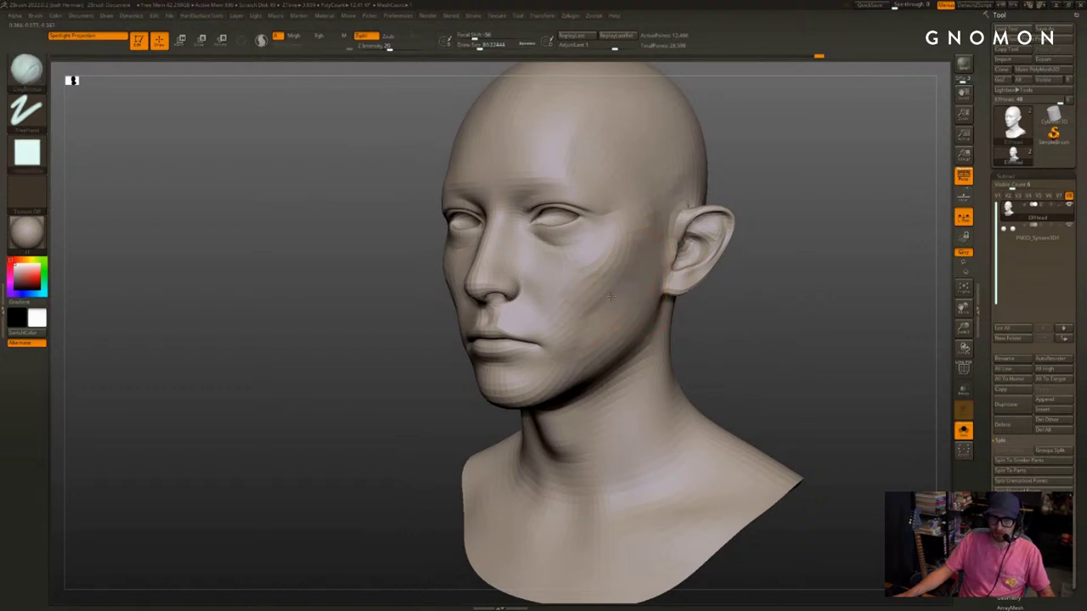
pyautogui.moveTo(703, 346)
pyautogui.mouseDown()
pyautogui.moveTo(645, 327)
pyautogui.moveTo(726, 335)
pyautogui.mouseUp()
pyautogui.press('s')
pyautogui.press('b')
pyautogui.press('m')
pyautogui.press('v')
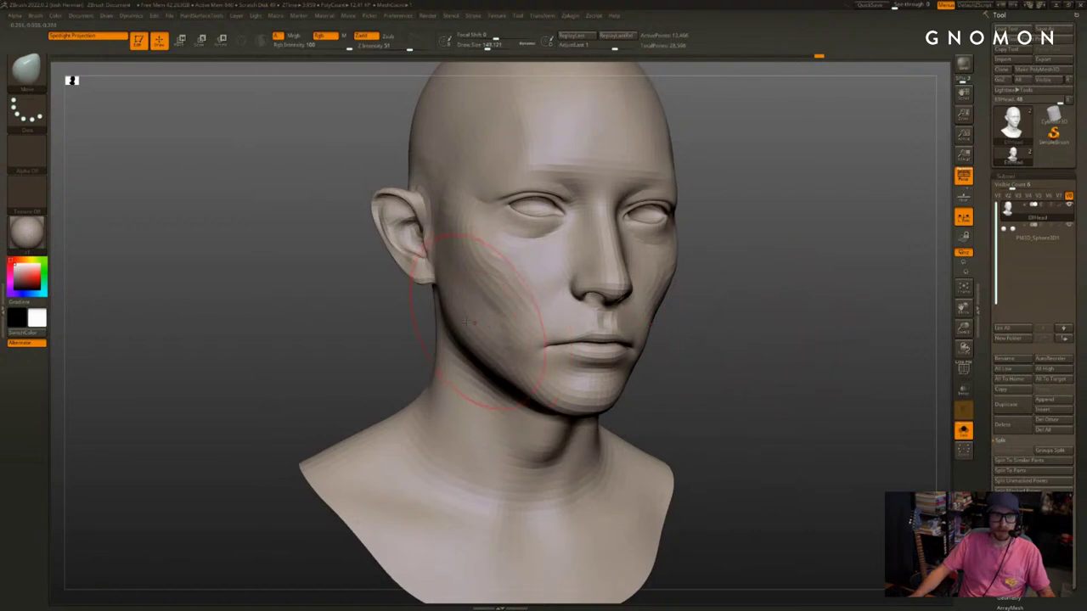
pyautogui.moveTo(373, 365)
pyautogui.mouseDown()
pyautogui.moveTo(344, 363)
pyautogui.moveTo(359, 376)
pyautogui.moveTo(390, 372)
pyautogui.mouseUp()
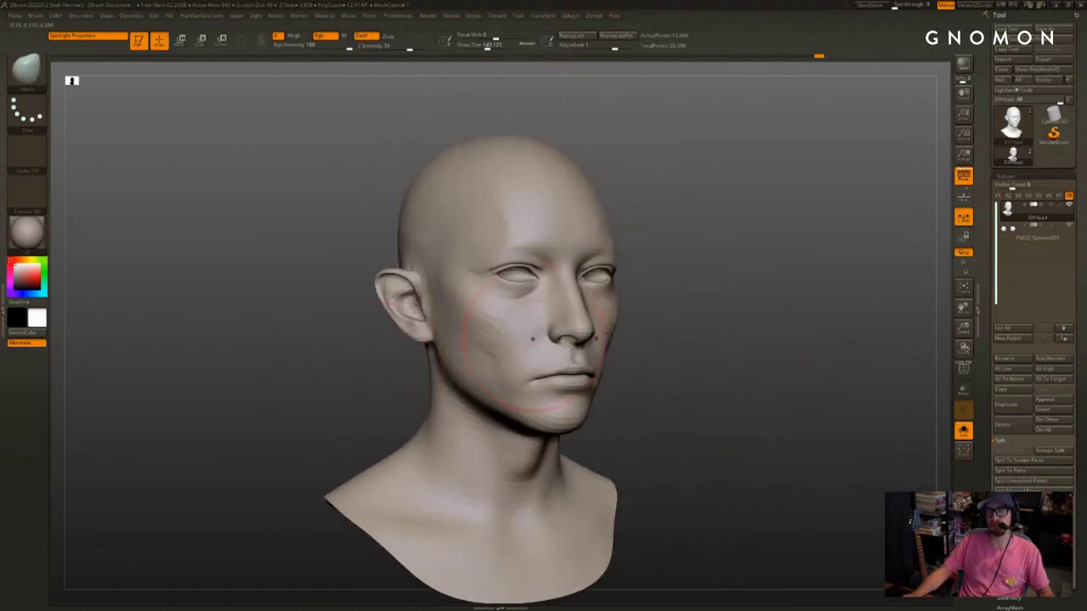
pyautogui.keyDown('alt'); pyautogui.moveTo(747, 296); pyautogui.dragTo(737, 330); pyautogui.keyUp('alt')
# Carve the outer brow area above the eyes with the DamStandard brush at a draw size of about 31
pyautogui.press('b')
pyautogui.press('d')
pyautogui.press('s')
pyautogui.press('s')
pyautogui.moveTo(528, 227); pyautogui.dragTo(513, 228)
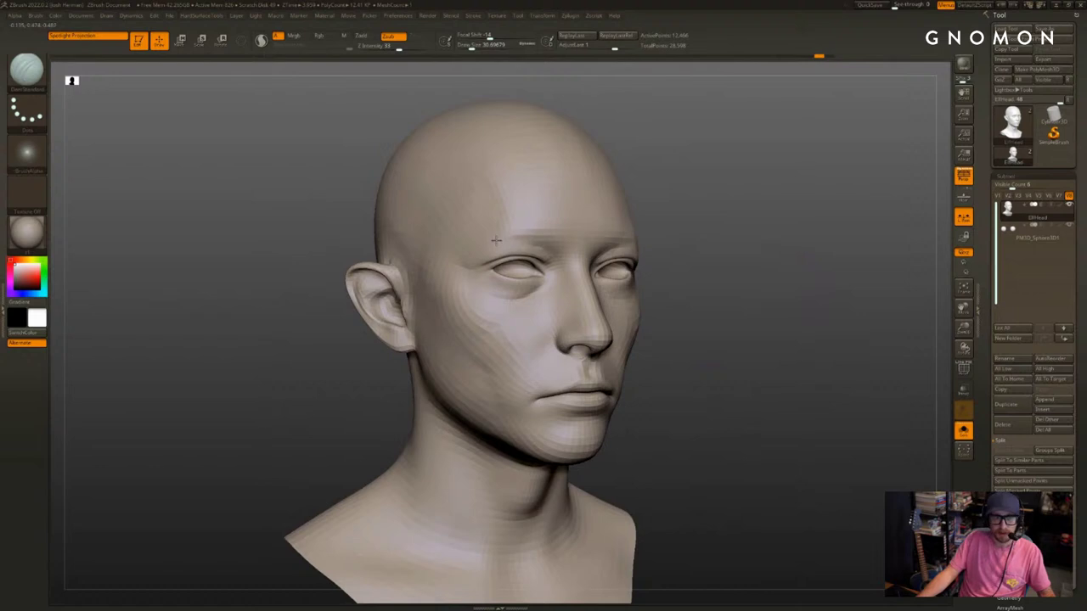
pyautogui.moveTo(495, 241); pyautogui.dragTo(487, 247)
pyautogui.moveTo(769, 263)
pyautogui.mouseDown()
pyautogui.moveTo(727, 261)
pyautogui.moveTo(751, 238)
pyautogui.mouseUp()
pyautogui.press('b')
pyautogui.press('s')
pyautogui.press('t')
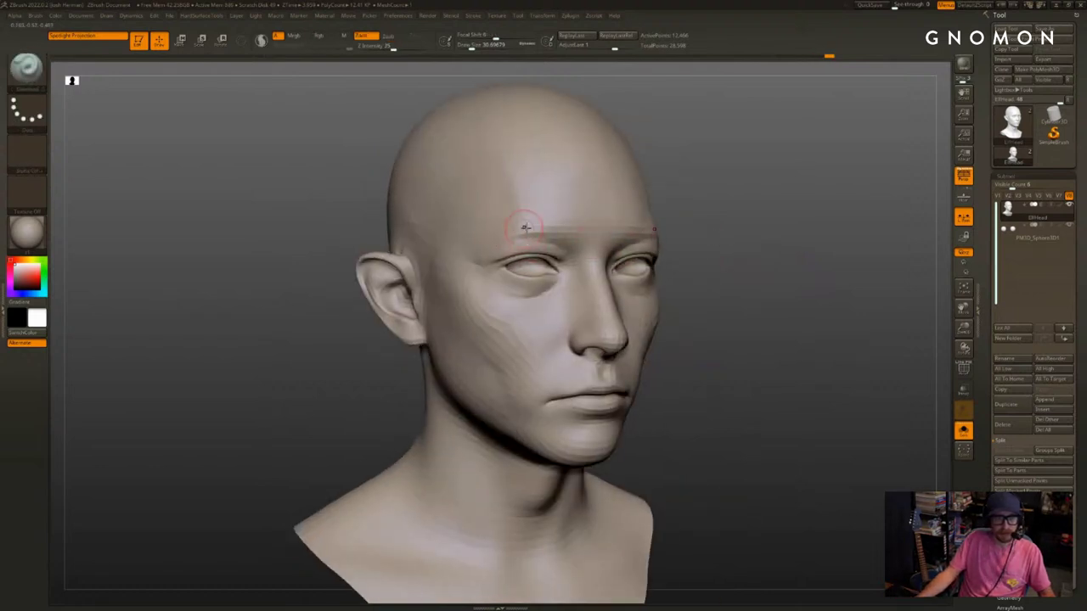
pyautogui.hotkey('ctrl', 'z')
# Build up the brow ridge above the eyes with the ClayBuildup brush and smooth its transition into the forehead
pyautogui.press('b')
pyautogui.press('c')
pyautogui.press('b')
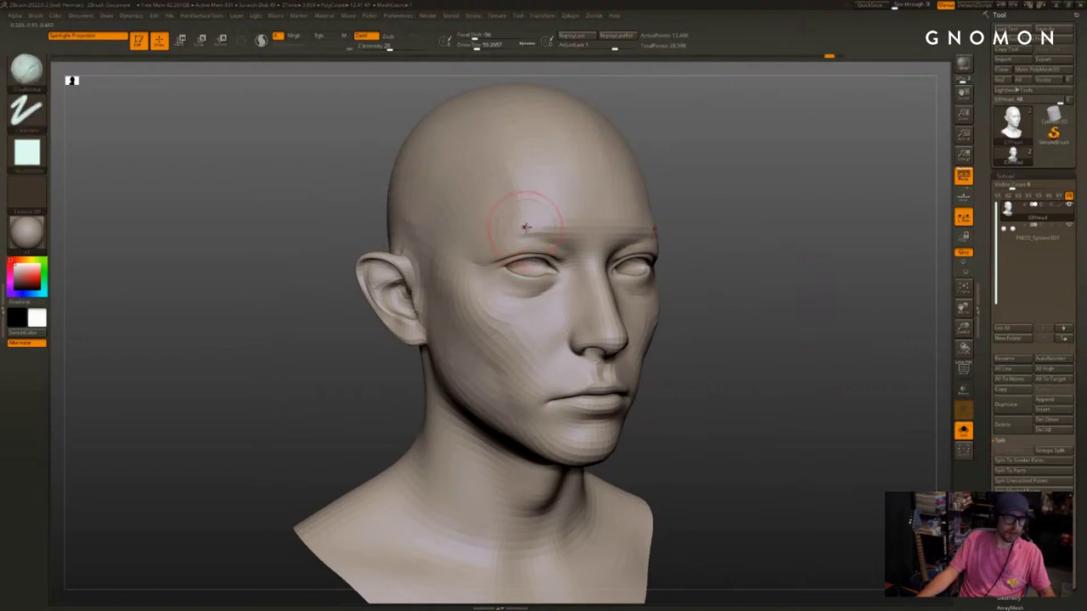
pyautogui.moveTo(524, 227)
pyautogui.mouseDown()
pyautogui.moveTo(512, 228)
pyautogui.moveTo(522, 223)
pyautogui.mouseUp()
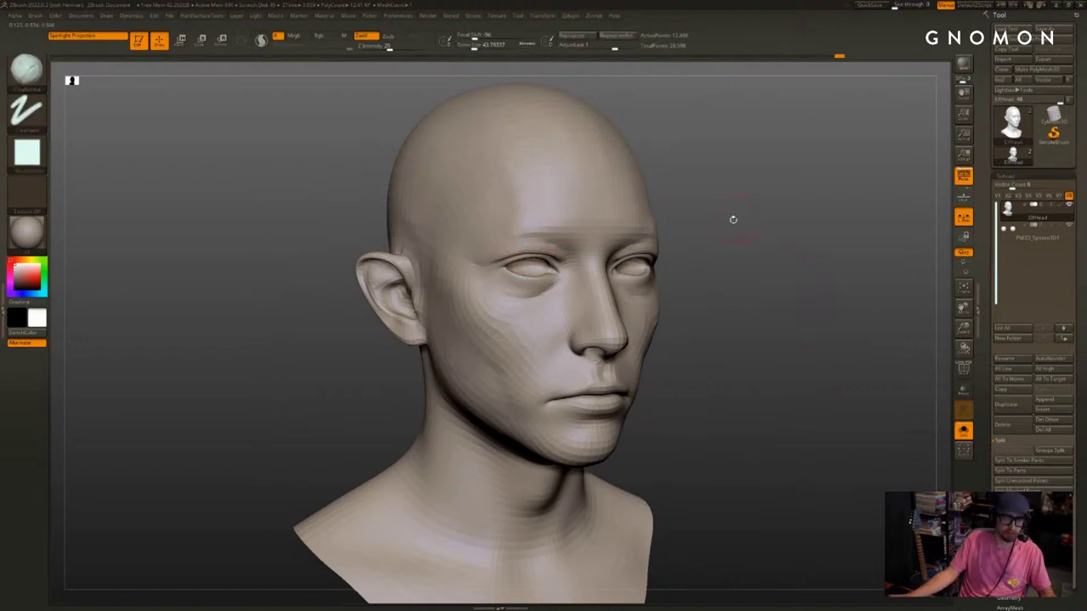
pyautogui.moveTo(733, 219); pyautogui.dragTo(696, 219)
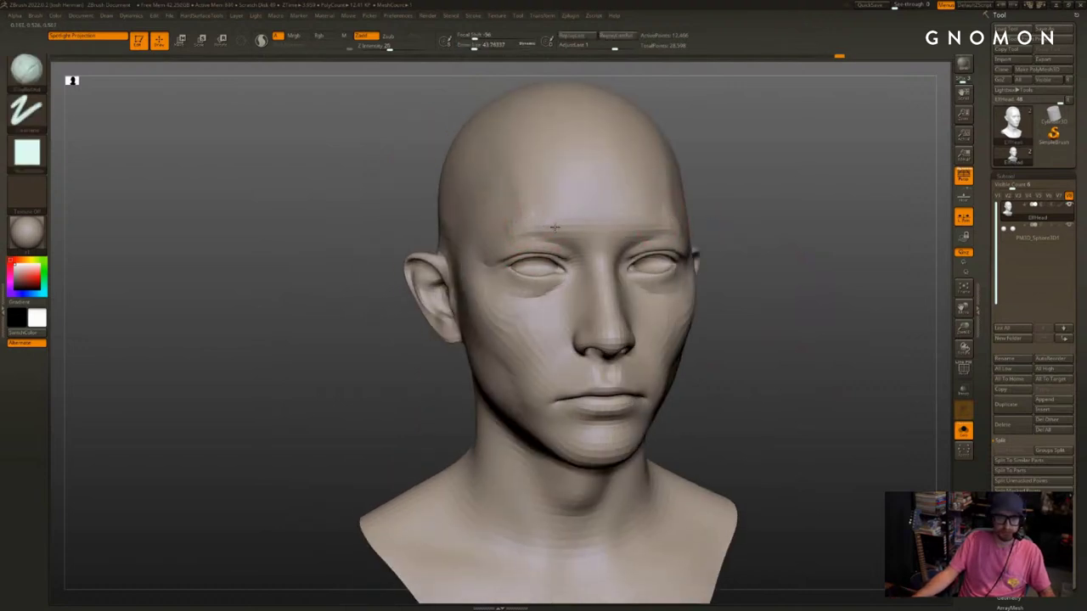
pyautogui.moveTo(555, 227); pyautogui.dragTo(567, 230)
pyautogui.moveTo(722, 252); pyautogui.dragTo(765, 251)
pyautogui.keyDown('shift'); pyautogui.moveTo(517, 211); pyautogui.dragTo(518, 213); pyautogui.keyUp('shift')
pyautogui.moveTo(756, 253)
pyautogui.mouseDown()
pyautogui.moveTo(737, 246)
pyautogui.moveTo(802, 248)
pyautogui.moveTo(805, 210)
pyautogui.mouseUp()
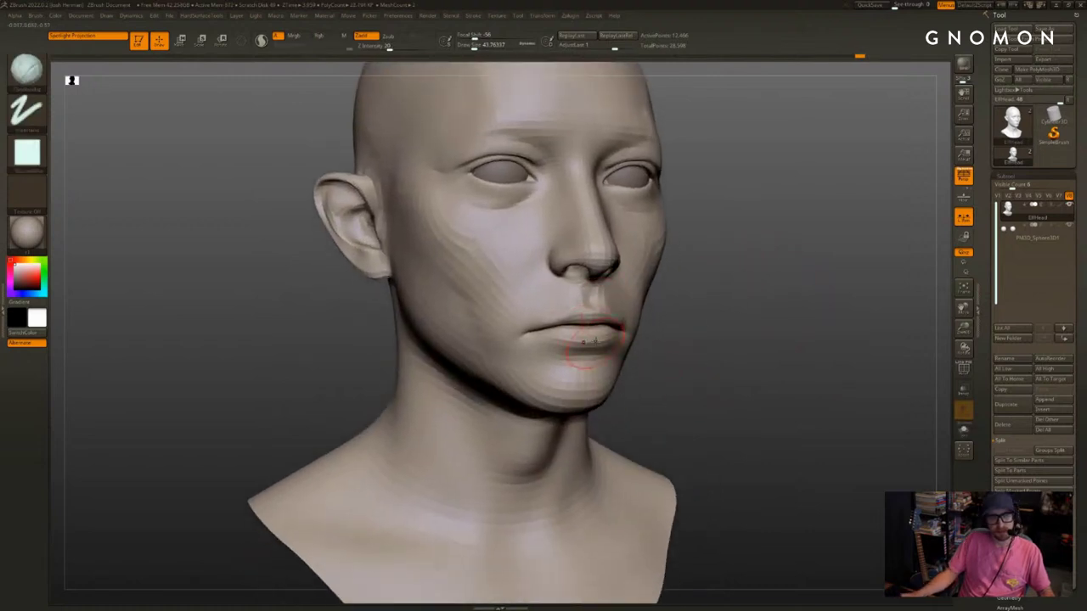
# Switch to the Standard brush at a draw size of about 18
pyautogui.press('b')
pyautogui.press('s')
pyautogui.press('t')
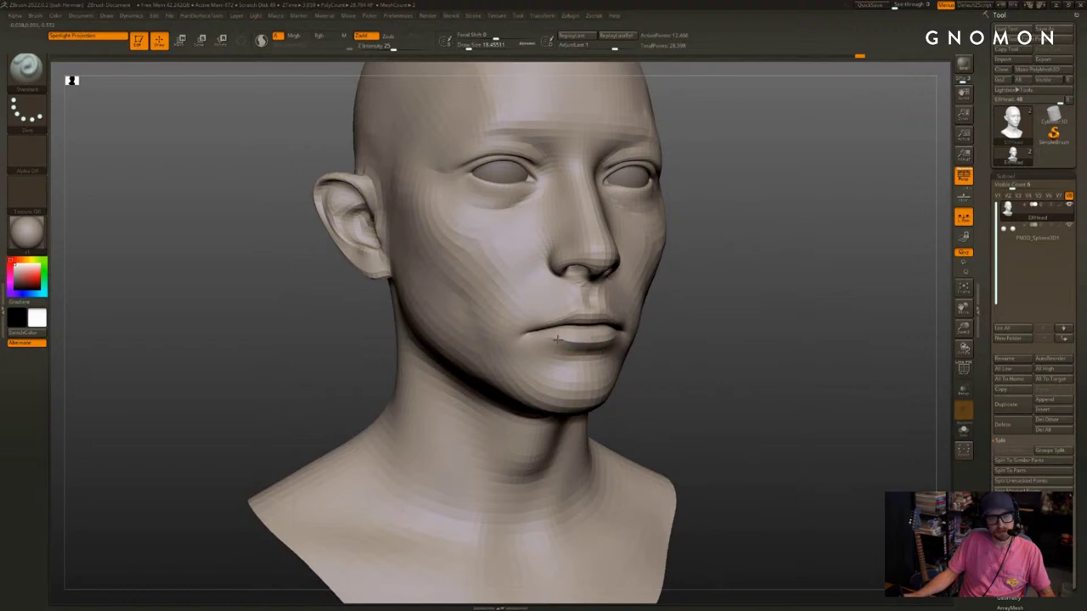
pyautogui.keyDown('alt'); pyautogui.moveTo(792, 358); pyautogui.dragTo(737, 402); pyautogui.keyUp('alt')
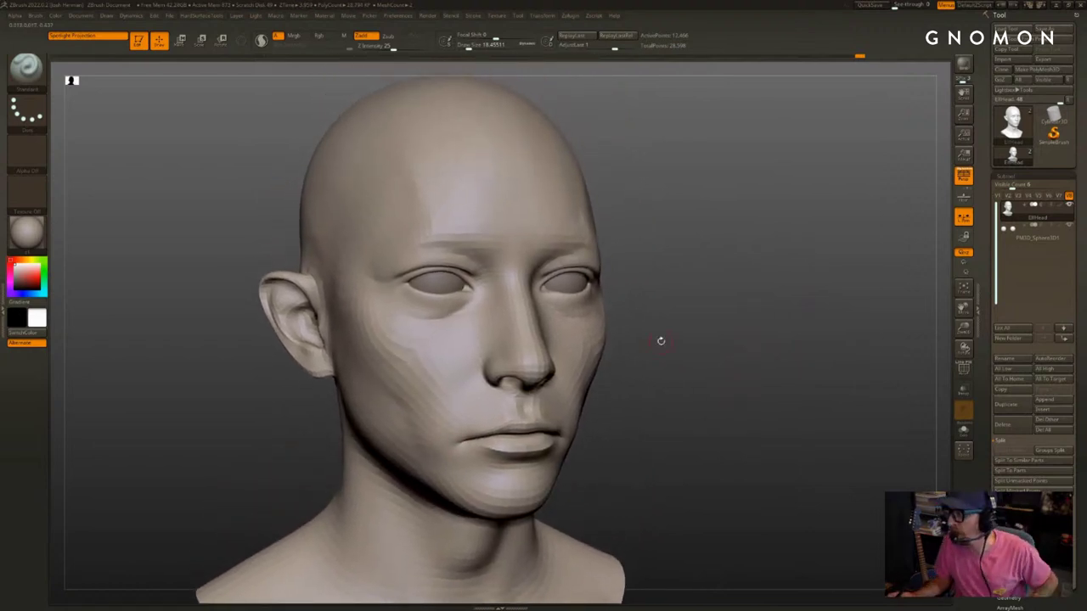
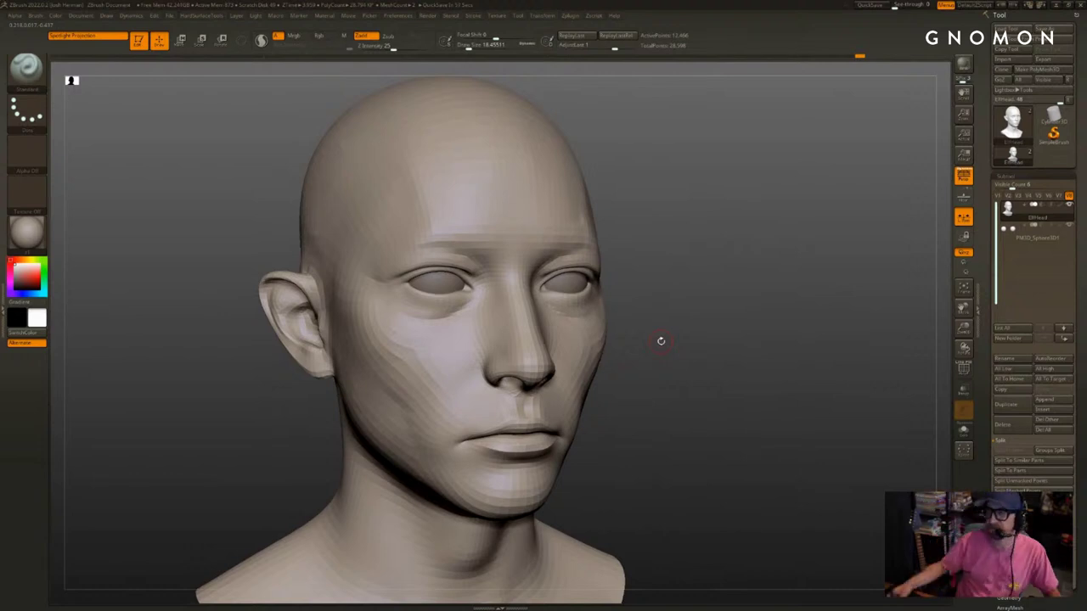
# Examine the lip topology up close with the PolyFrame shown, and check the whole head from several angles without it
pyautogui.keyDown('alt'); pyautogui.moveTo(712, 379); pyautogui.dragTo(781, 416); pyautogui.keyUp('alt')
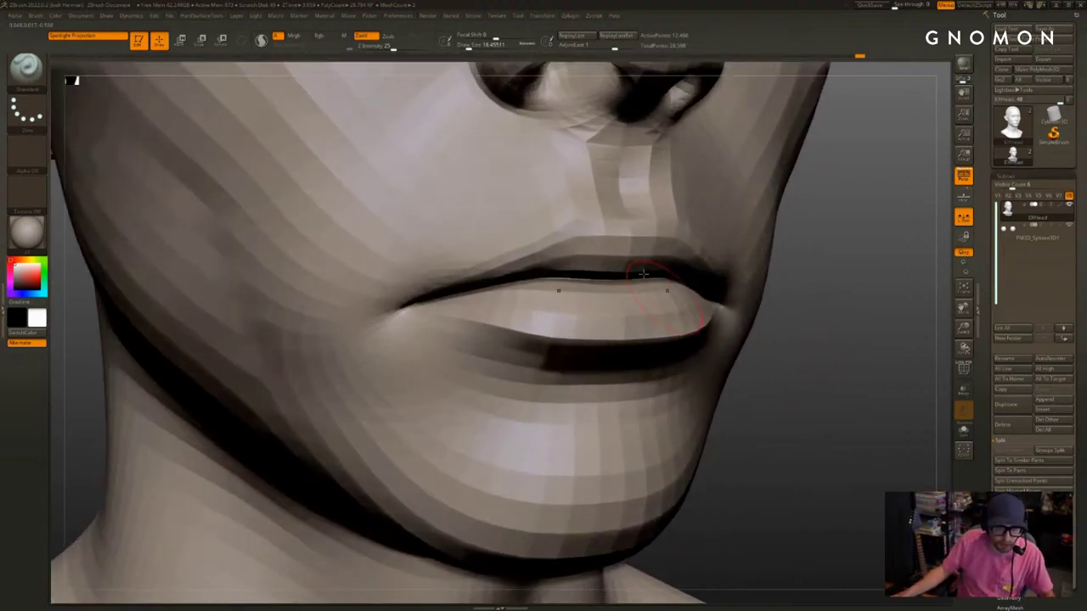
pyautogui.hotkey('shift', 'f')
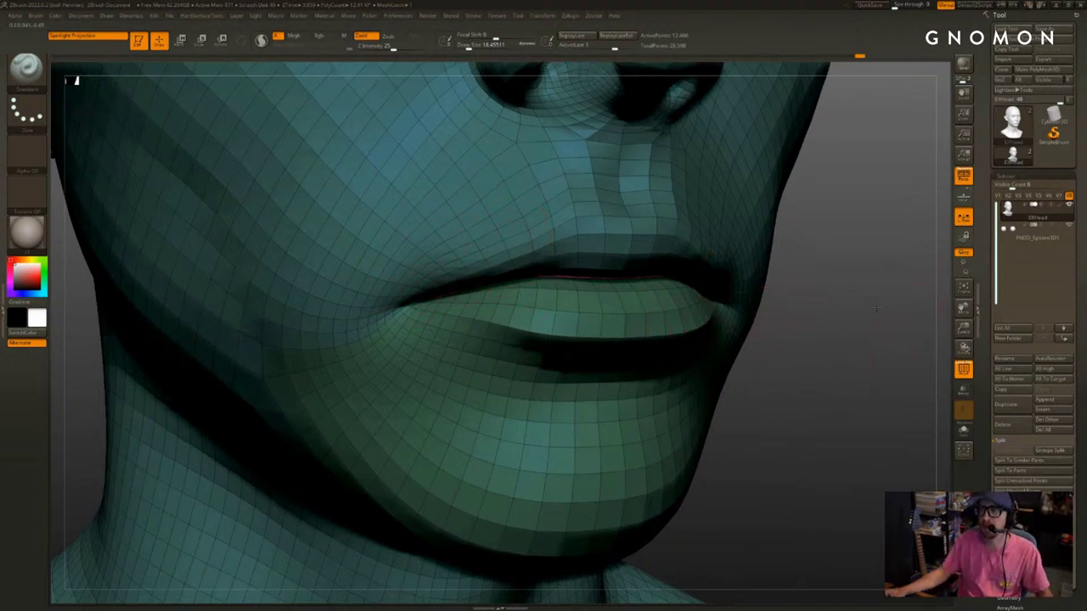
pyautogui.press('f')
pyautogui.keyDown('alt'); pyautogui.moveTo(861, 321); pyautogui.dragTo(777, 321); pyautogui.keyUp('alt')
pyautogui.hotkey('shift', 'r')
pyautogui.hotkey('shift', 'f')
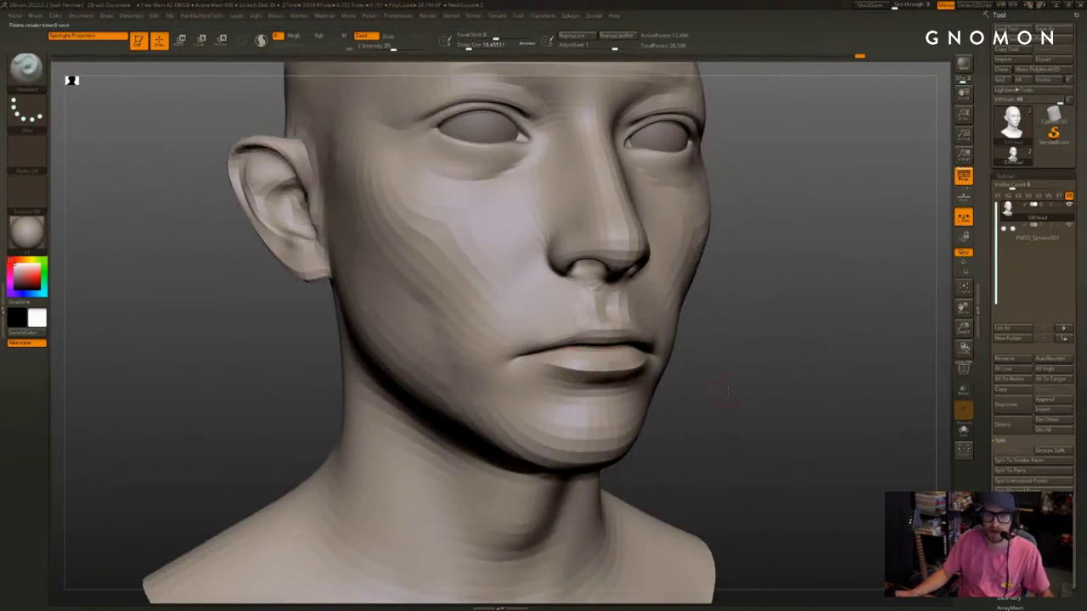
pyautogui.moveTo(728, 391); pyautogui.dragTo(659, 389, button='right')
pyautogui.moveTo(599, 365); pyautogui.dragTo(799, 365, button='right')
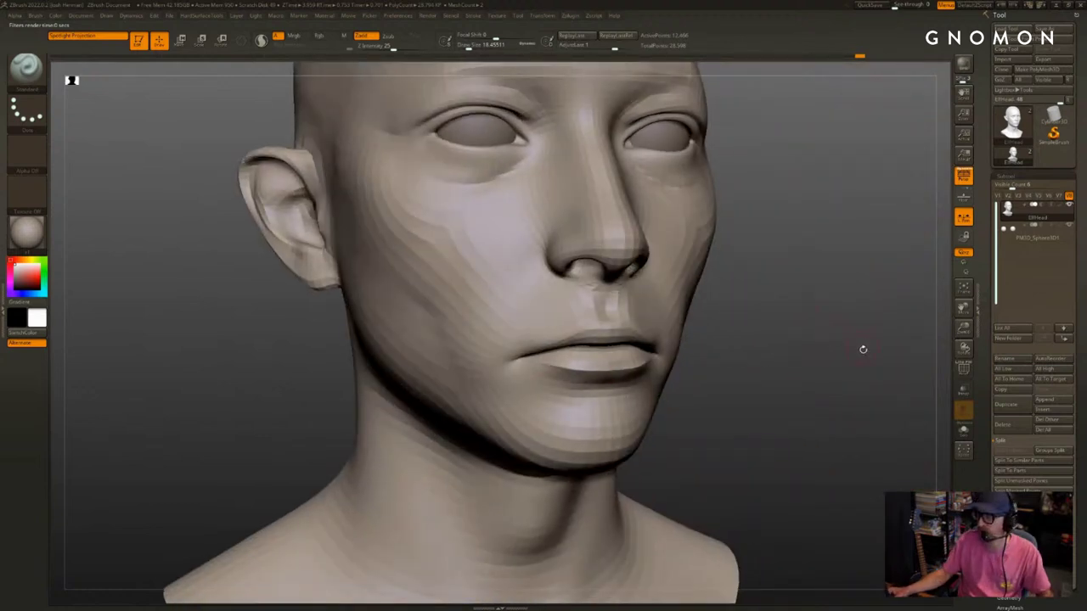
pyautogui.moveTo(862, 349)
pyautogui.keyDown('ctrl'); pyautogui.mouseDown(button='right')
pyautogui.moveTo(926, 364)
pyautogui.moveTo(861, 342)
pyautogui.mouseUp(button='right'); pyautogui.keyUp('ctrl')
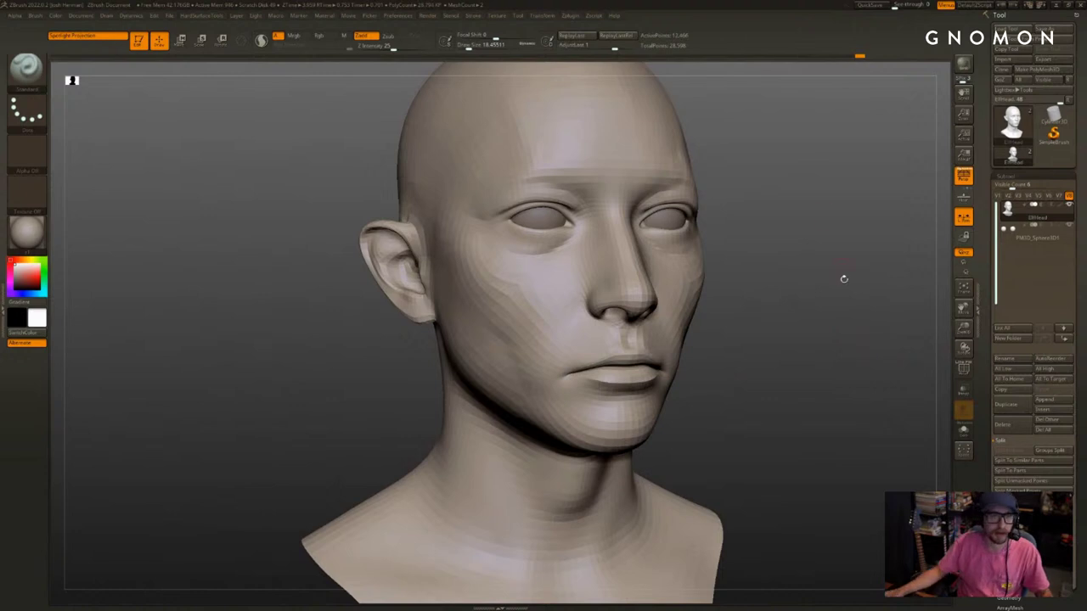
pyautogui.moveTo(843, 279); pyautogui.dragTo(768, 333, button='right')
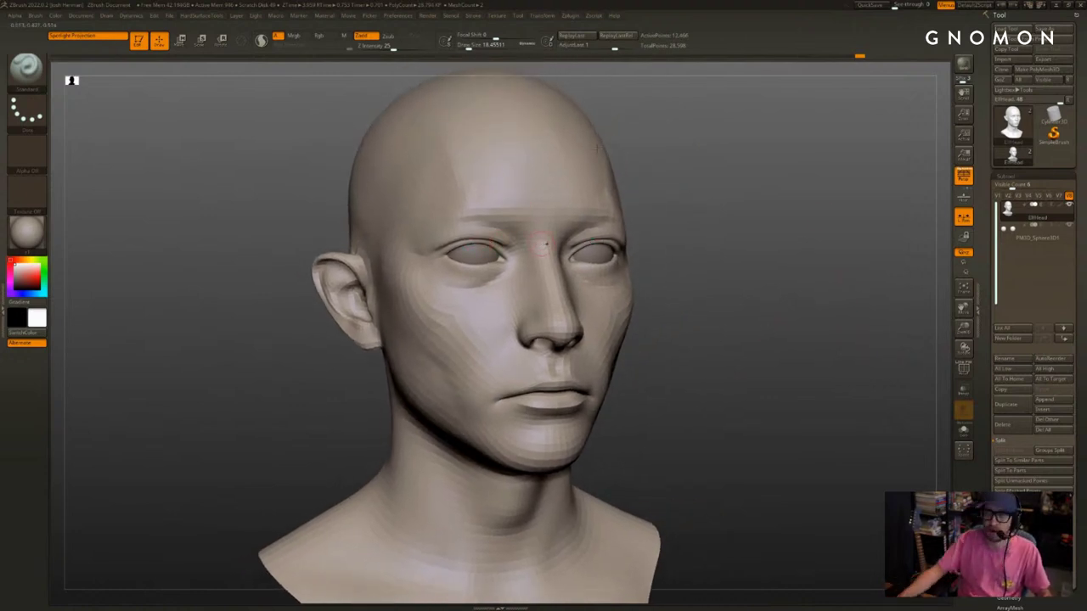
# Sculpt the inner brow, upper eyelids and the area under the eyes with the Standard brush at varying draw sizes
pyautogui.moveTo(545, 244); pyautogui.dragTo(585, 246, button='right')
pyautogui.moveTo(490, 235); pyautogui.dragTo(446, 237)
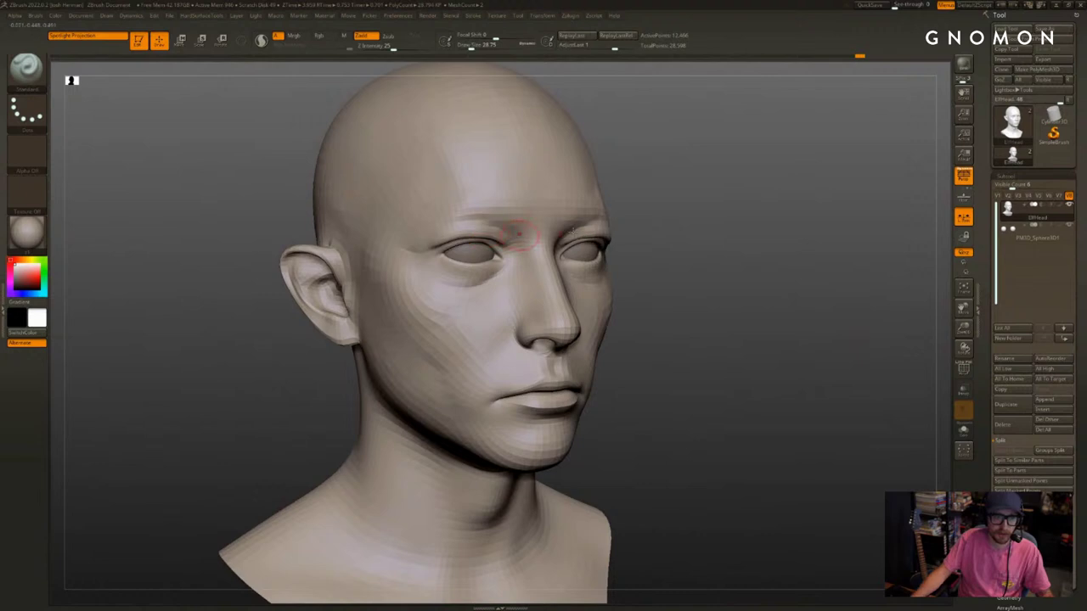
pyautogui.moveTo(777, 227)
pyautogui.mouseDown(button='right')
pyautogui.moveTo(672, 237)
pyautogui.moveTo(752, 212)
pyautogui.moveTo(721, 204)
pyautogui.mouseUp(button='right')
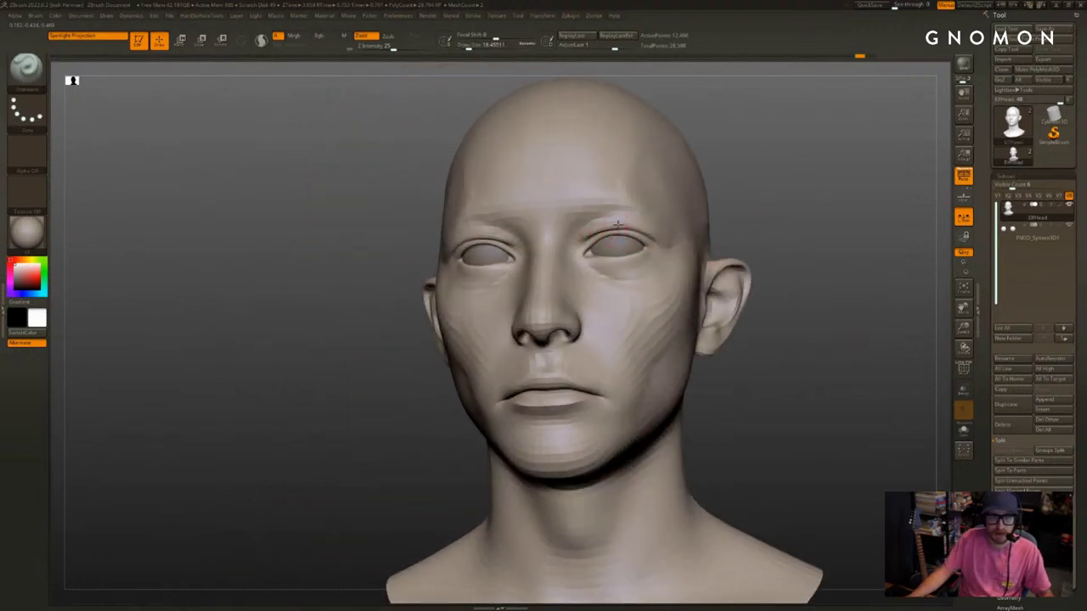
pyautogui.moveTo(331, 231); pyautogui.dragTo(433, 229)
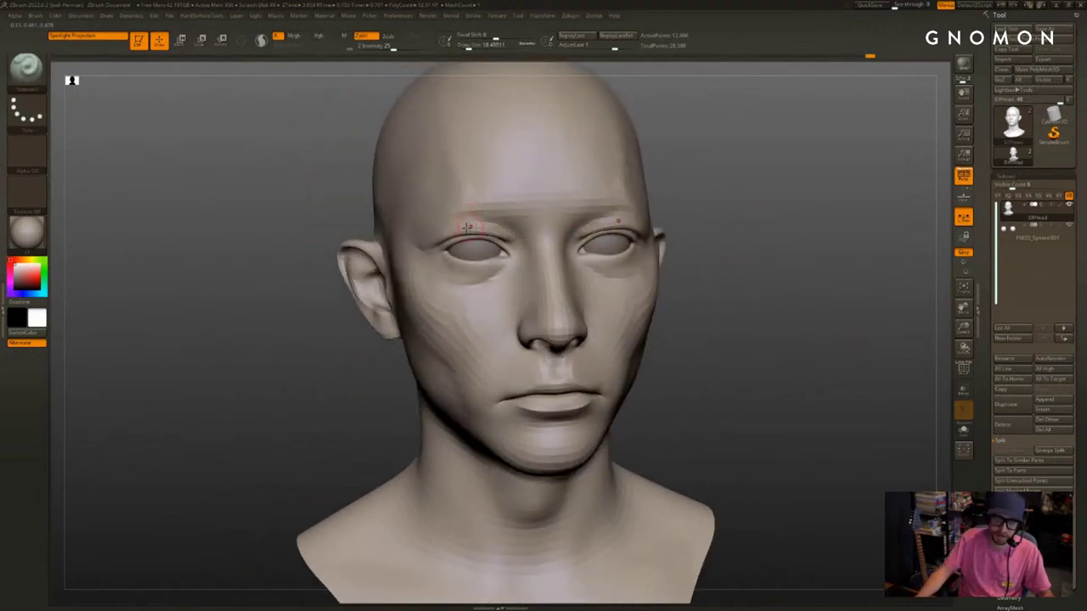
pyautogui.moveTo(285, 243); pyautogui.dragTo(346, 243)
pyautogui.moveTo(479, 267); pyautogui.dragTo(448, 264)
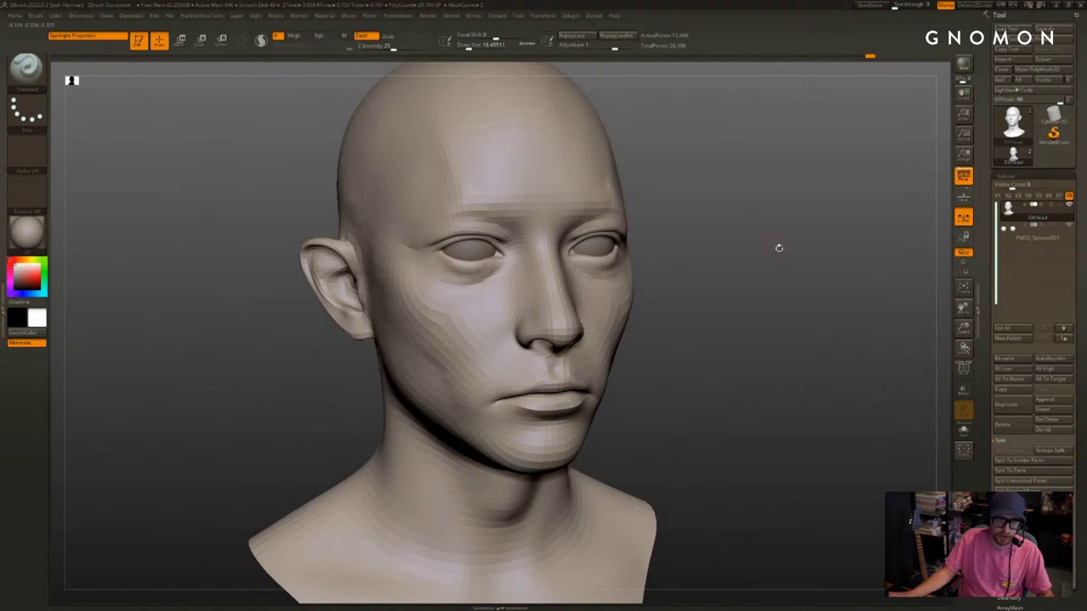
# Build up the lower eyelids and the area under the eyes with the ClayBuildup brush at a draw size of about 20
pyautogui.moveTo(766, 252); pyautogui.dragTo(634, 258)
pyautogui.press('s')
pyautogui.hotkey('ctrl', 'z')
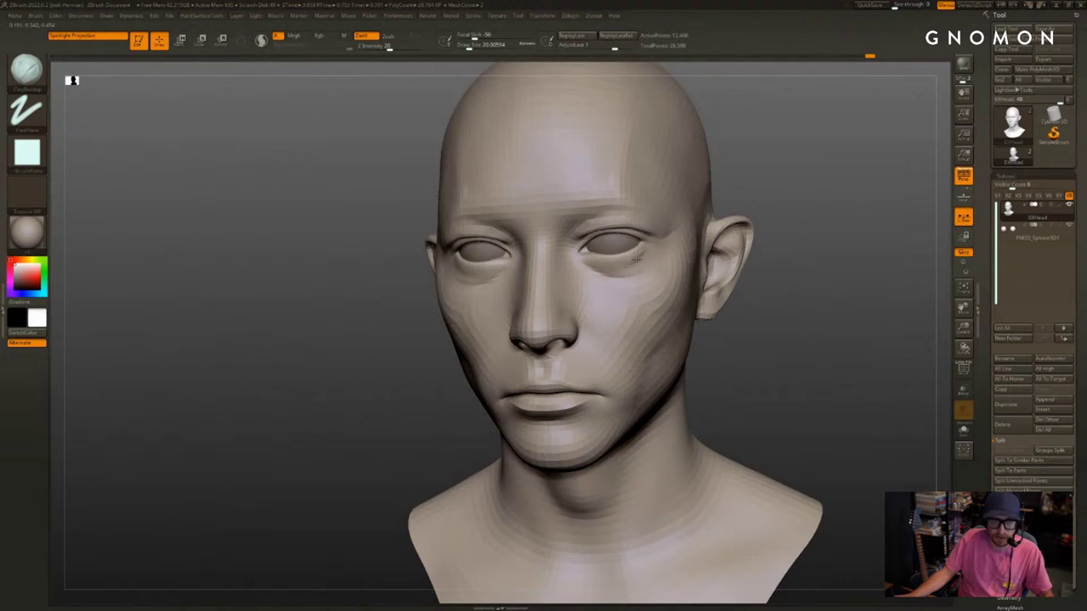
pyautogui.moveTo(644, 259); pyautogui.dragTo(506, 256, button='right')
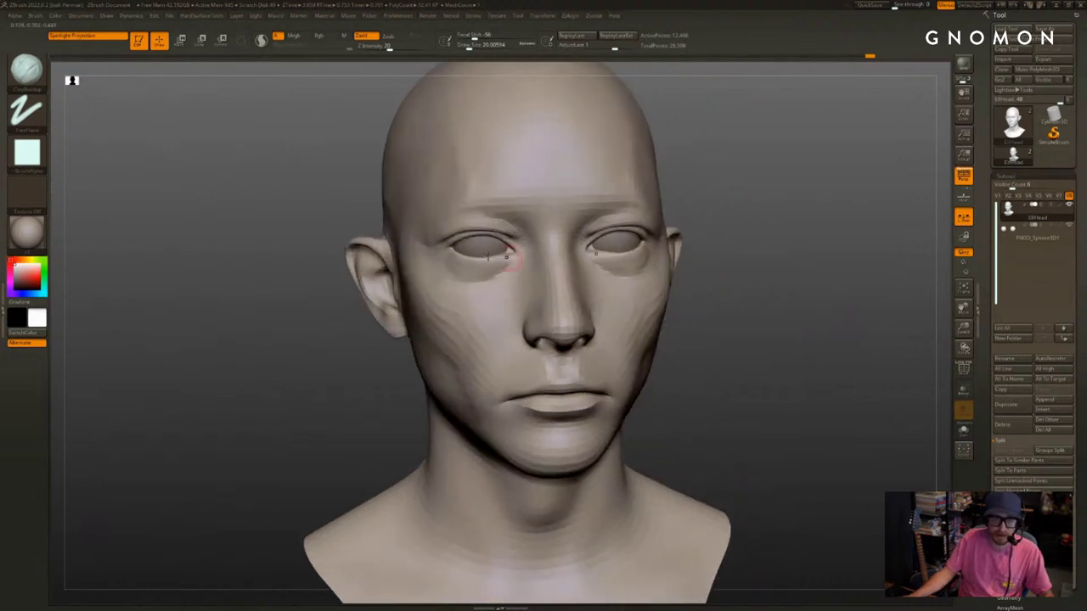
pyautogui.moveTo(798, 235); pyautogui.dragTo(645, 252)
pyautogui.keyDown('shift'); pyautogui.moveTo(657, 260); pyautogui.dragTo(647, 258, button='right'); pyautogui.keyUp('shift')
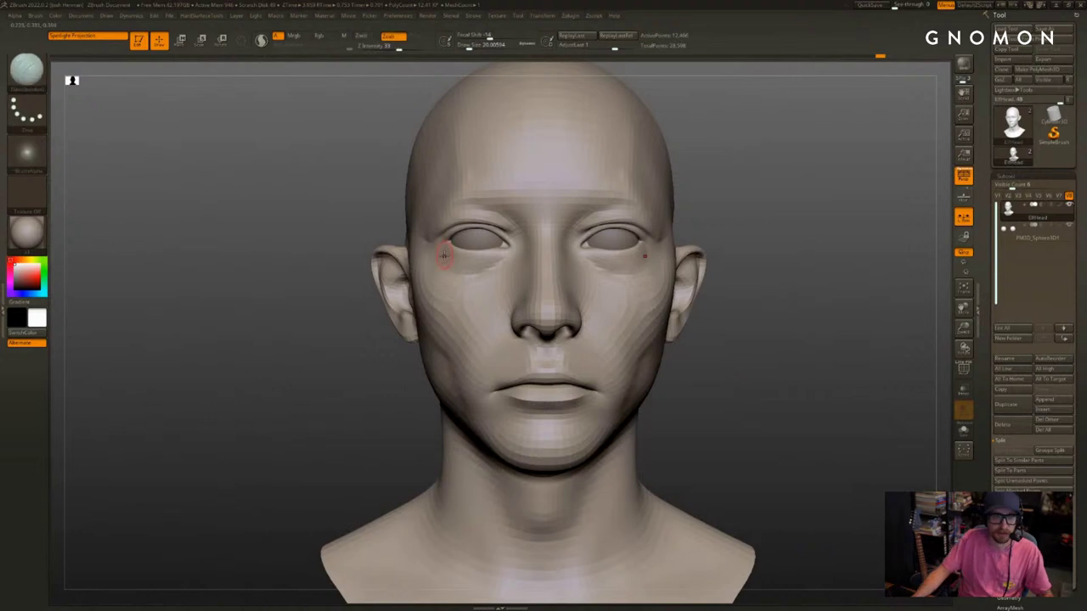
# Refine the outer eye corners with the DamStandard brush and undo the last ClayBuildup stroke on the cheek
pyautogui.press('d')
pyautogui.moveTo(760, 238)
pyautogui.mouseDown()
pyautogui.moveTo(793, 260)
pyautogui.moveTo(707, 272)
pyautogui.mouseUp()
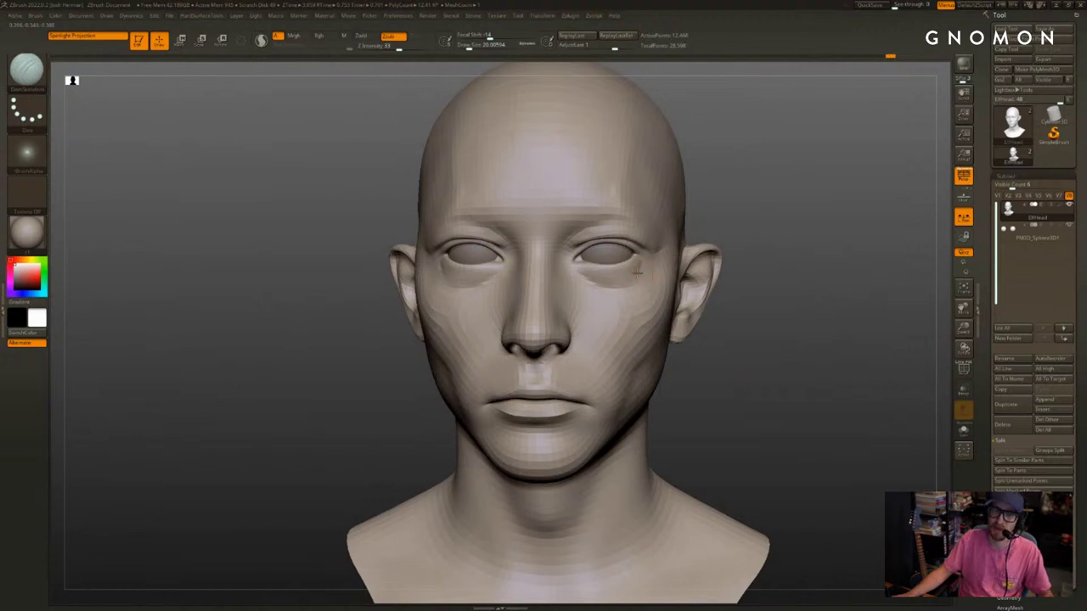
pyautogui.press('shift')
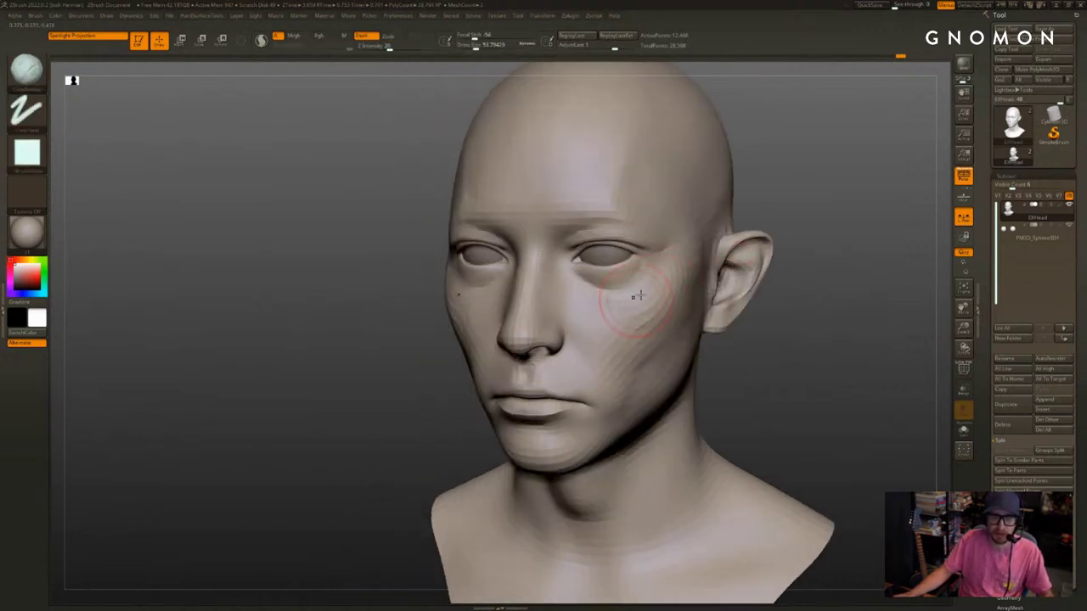
pyautogui.hotkey('ctrl', 'z')
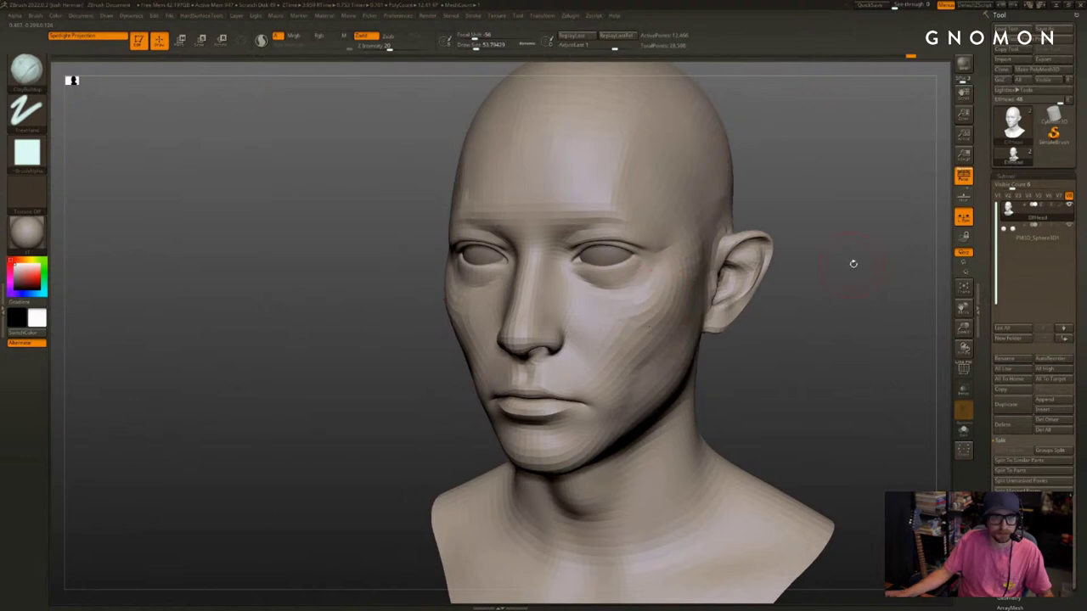
# Check the head from the front and switch to the Move brush
pyautogui.moveTo(854, 264); pyautogui.dragTo(805, 279)
pyautogui.moveTo(769, 230); pyautogui.dragTo(696, 188)
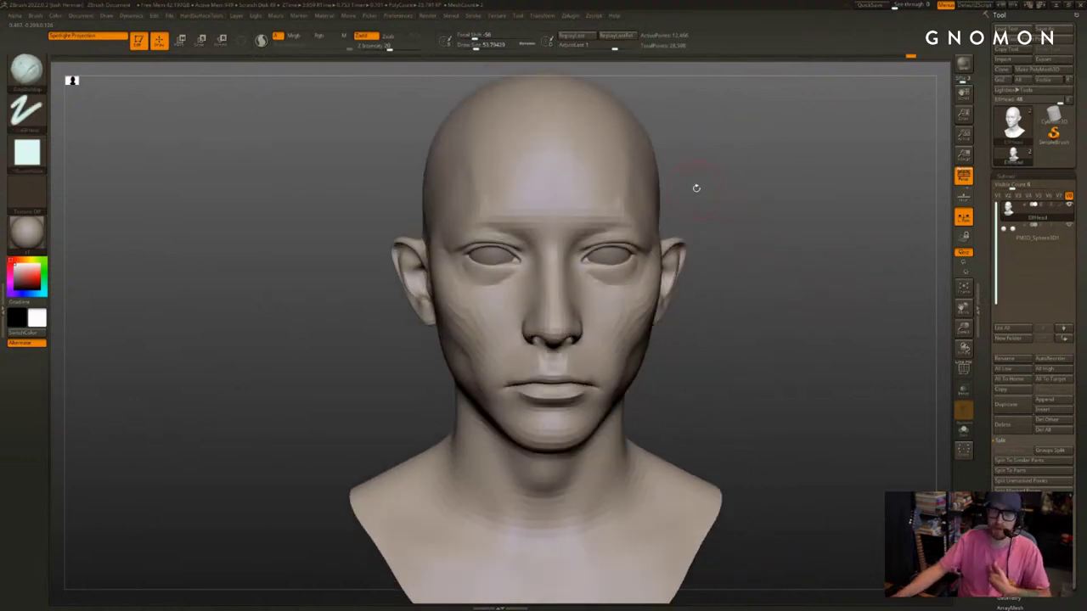
pyautogui.moveTo(747, 215)
pyautogui.keyDown('alt'); pyautogui.mouseDown()
pyautogui.moveTo(752, 249)
pyautogui.moveTo(705, 197)
pyautogui.moveTo(669, 217)
pyautogui.moveTo(681, 220)
pyautogui.mouseUp(); pyautogui.keyUp('alt')
pyautogui.press('s')
pyautogui.moveTo(681, 219)
pyautogui.mouseDown()
pyautogui.moveTo(607, 215)
pyautogui.moveTo(768, 214)
pyautogui.moveTo(731, 178)
pyautogui.moveTo(711, 209)
pyautogui.mouseUp()
pyautogui.press('b')
pyautogui.press('m')
pyautogui.press('v')
# Reshape the lower forehead, brows and inner eye area with the Move brush at varying draw sizes
pyautogui.moveTo(810, 226); pyautogui.dragTo(783, 191)
pyautogui.moveTo(539, 176)
pyautogui.mouseDown()
pyautogui.moveTo(469, 180)
pyautogui.moveTo(535, 181)
pyautogui.mouseUp()
pyautogui.moveTo(505, 189)
pyautogui.mouseDown()
pyautogui.moveTo(488, 191)
pyautogui.moveTo(554, 202)
pyautogui.mouseUp()
pyautogui.press('s')
pyautogui.moveTo(454, 251); pyautogui.dragTo(507, 249)
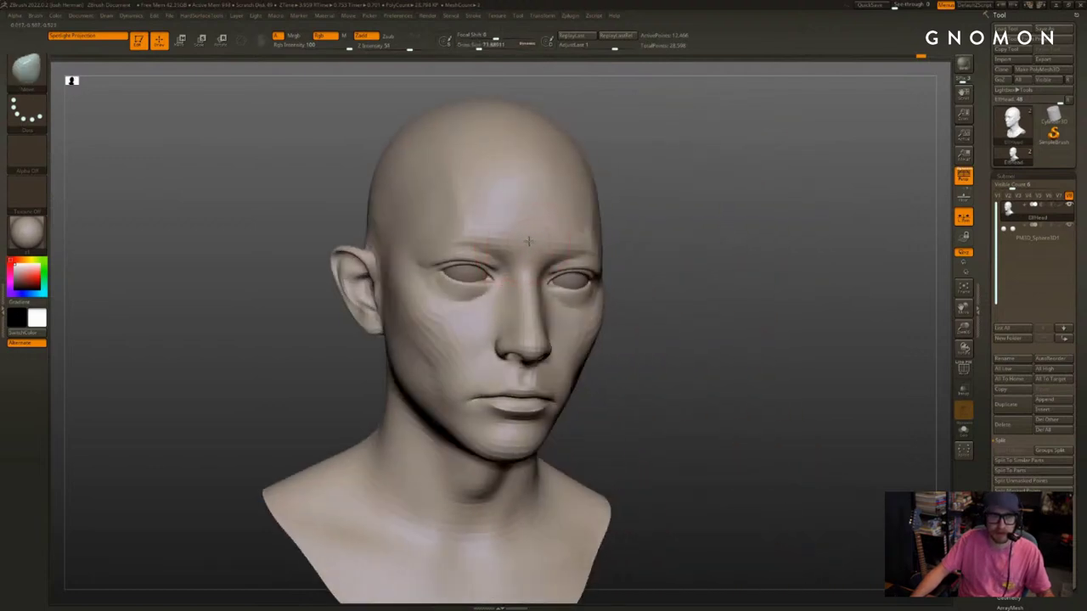
pyautogui.moveTo(544, 244)
pyautogui.mouseDown(button='right')
pyautogui.moveTo(731, 248)
pyautogui.moveTo(670, 257)
pyautogui.moveTo(721, 211)
pyautogui.moveTo(666, 233)
pyautogui.mouseUp(button='right')
pyautogui.press('s')
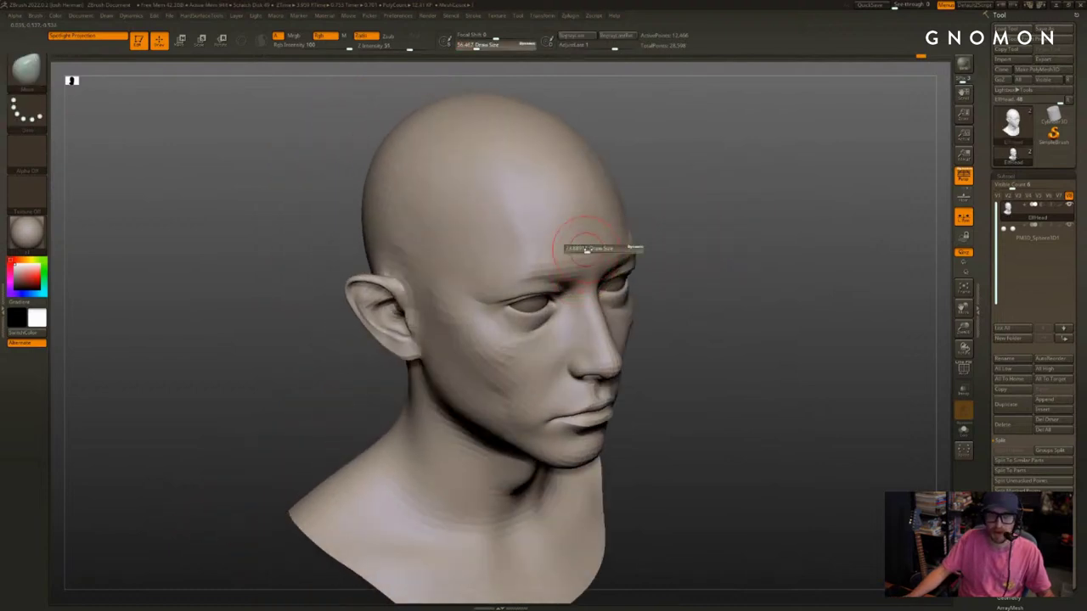
pyautogui.moveTo(587, 253); pyautogui.dragTo(592, 253)
# Check the head from several angles and adjust its side contours with the Move brush at a draw size above 200
pyautogui.moveTo(787, 204)
pyautogui.mouseDown()
pyautogui.moveTo(735, 218)
pyautogui.moveTo(776, 206)
pyautogui.mouseUp()
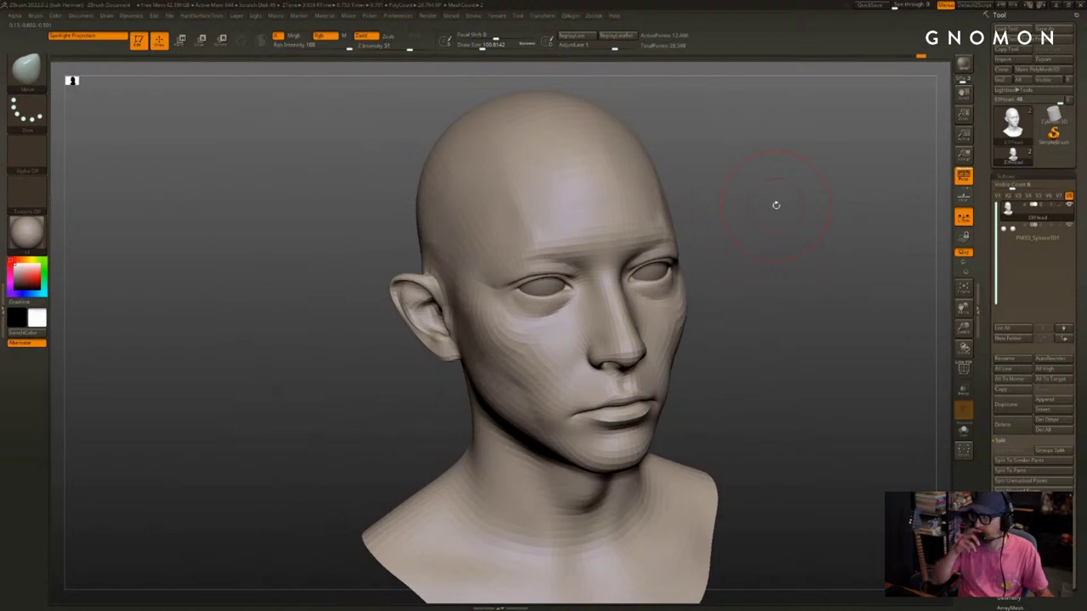
pyautogui.moveTo(776, 206); pyautogui.dragTo(824, 216)
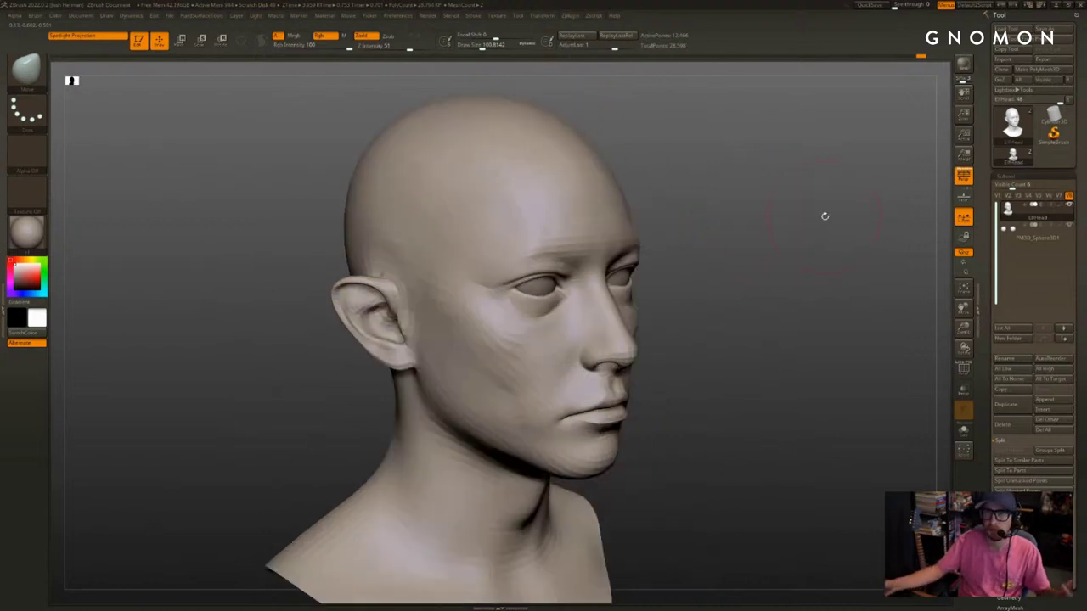
pyautogui.moveTo(756, 248); pyautogui.dragTo(820, 253)
pyautogui.moveTo(658, 236); pyautogui.dragTo(631, 237)
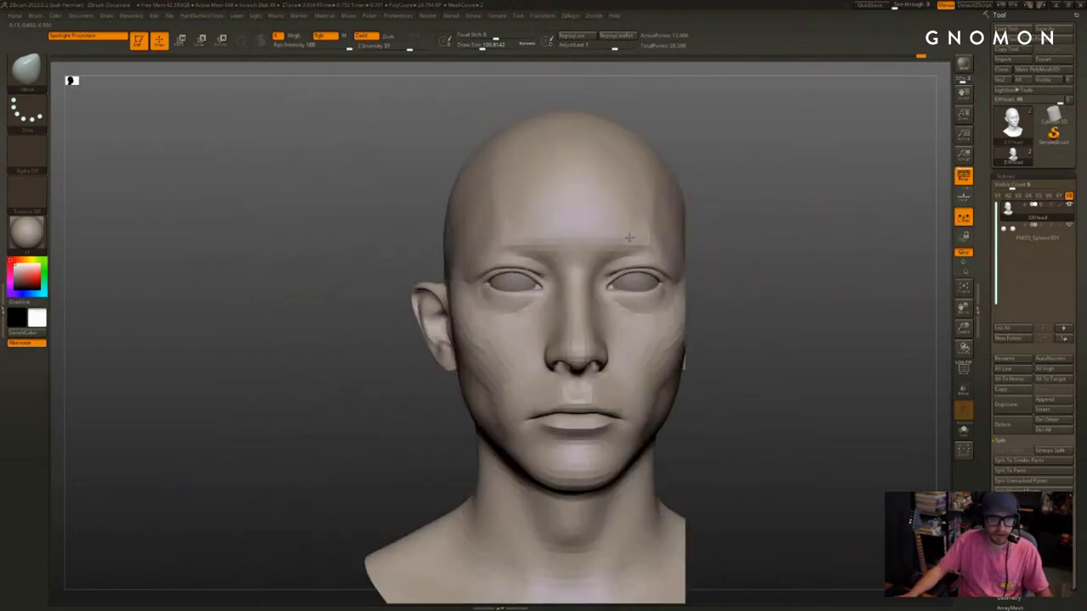
pyautogui.moveTo(782, 258)
pyautogui.mouseDown()
pyautogui.moveTo(769, 262)
pyautogui.moveTo(770, 253)
pyautogui.mouseUp()
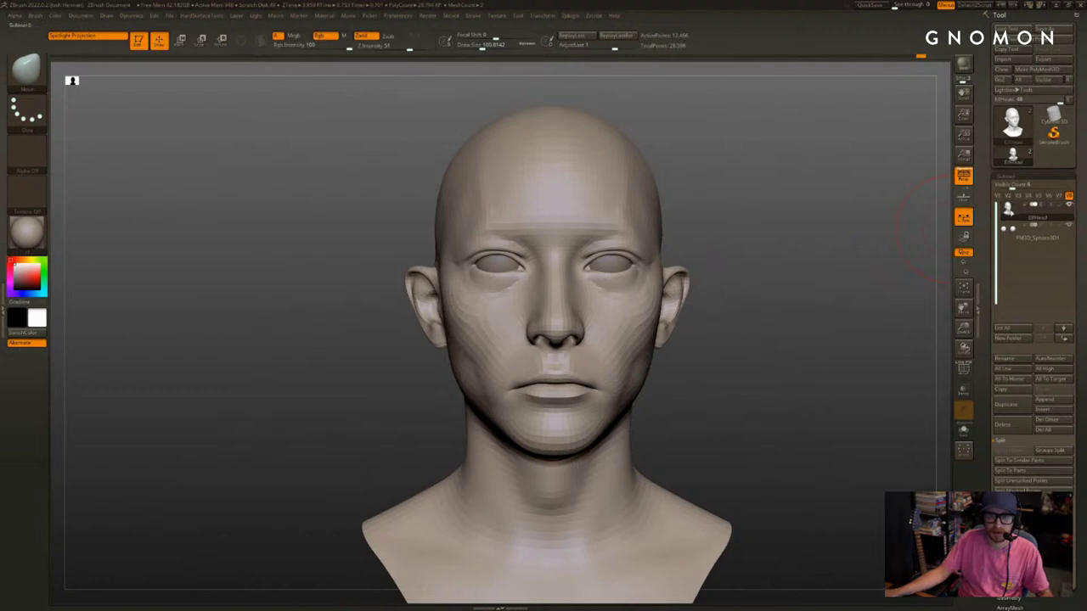
pyautogui.moveTo(866, 321); pyautogui.dragTo(677, 287, button='right')
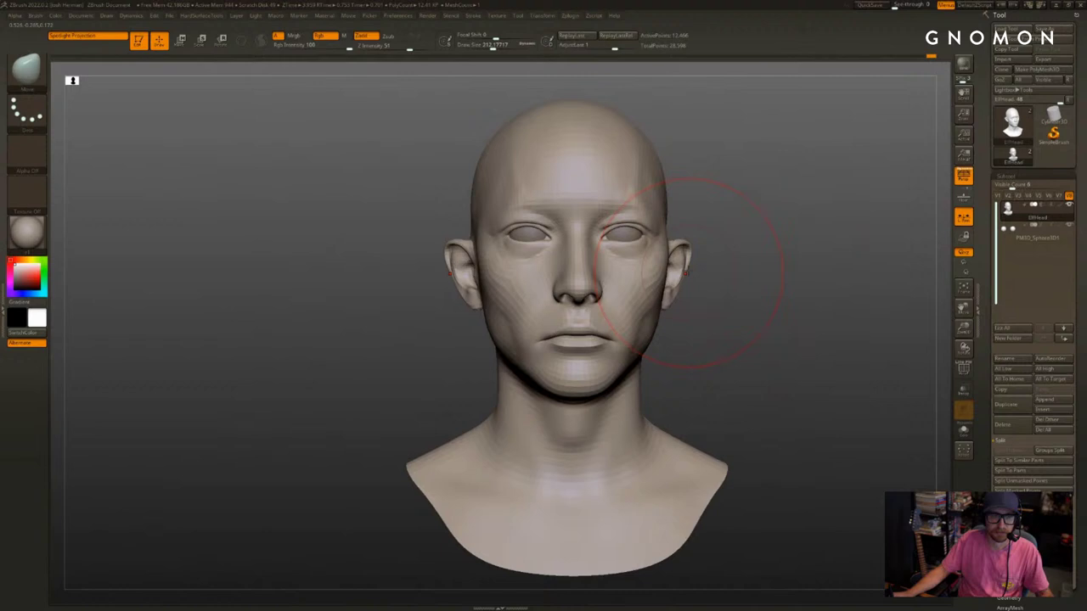
pyautogui.hotkey('ctrl', 'shift')
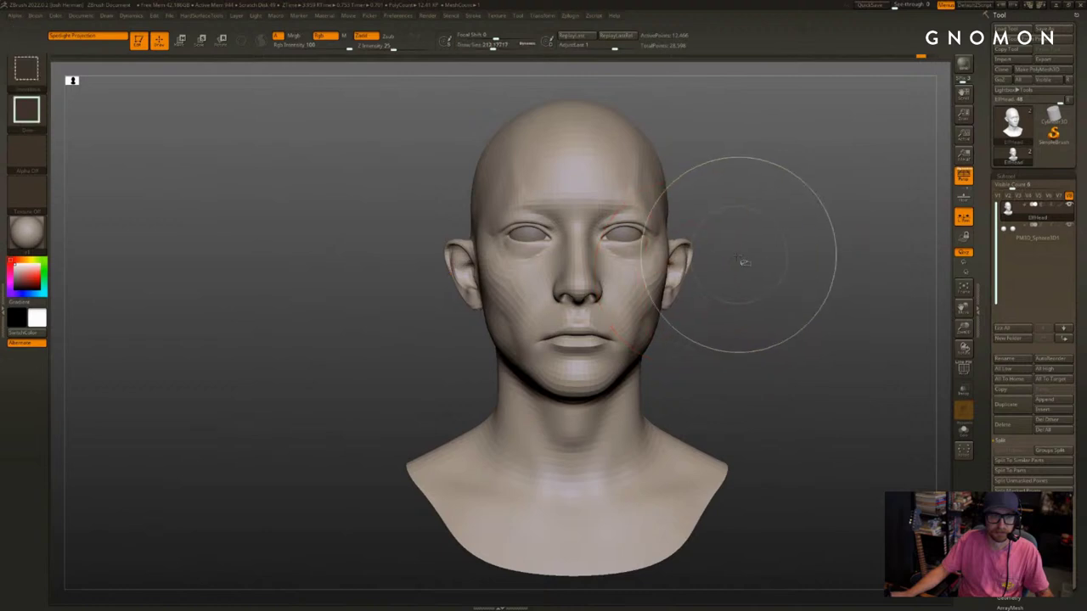
pyautogui.press('s')
pyautogui.moveTo(695, 264); pyautogui.dragTo(691, 279)
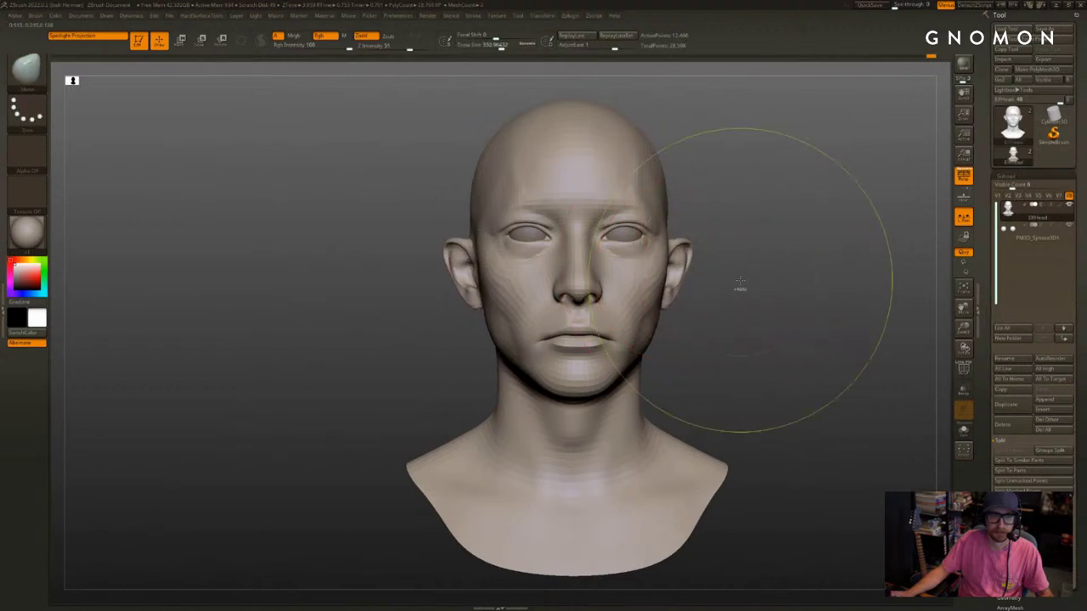
pyautogui.moveTo(781, 311)
pyautogui.keyDown('alt'); pyautogui.mouseDown()
pyautogui.moveTo(771, 301)
pyautogui.moveTo(789, 307)
pyautogui.mouseUp(); pyautogui.keyUp('alt')
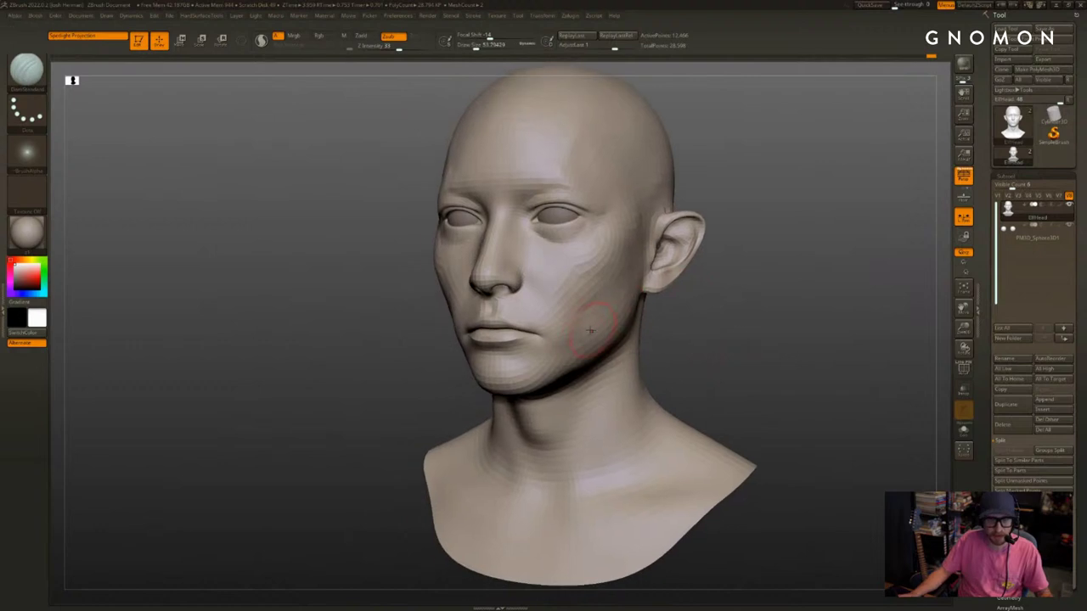
# Work the area beside the mouth corners with the ClayBuildup and Clay brushes at a draw size of about 23
pyautogui.keyDown('alt'); pyautogui.moveTo(744, 336); pyautogui.dragTo(749, 360); pyautogui.keyUp('alt')
pyautogui.press('b')
pyautogui.press('c')
pyautogui.press('b')
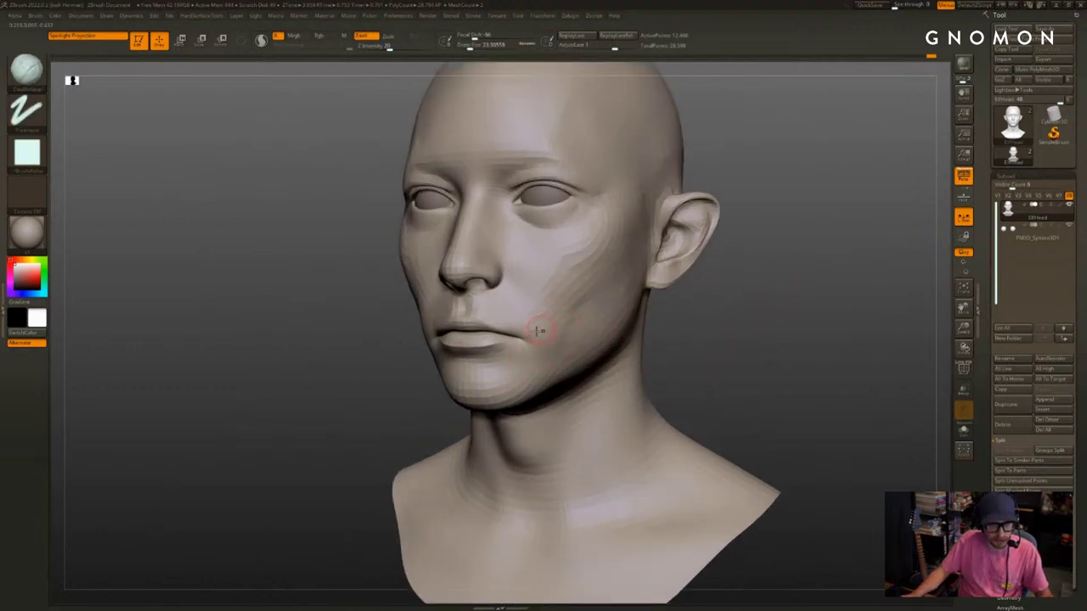
pyautogui.press('b')
pyautogui.press('c')
pyautogui.press('l')
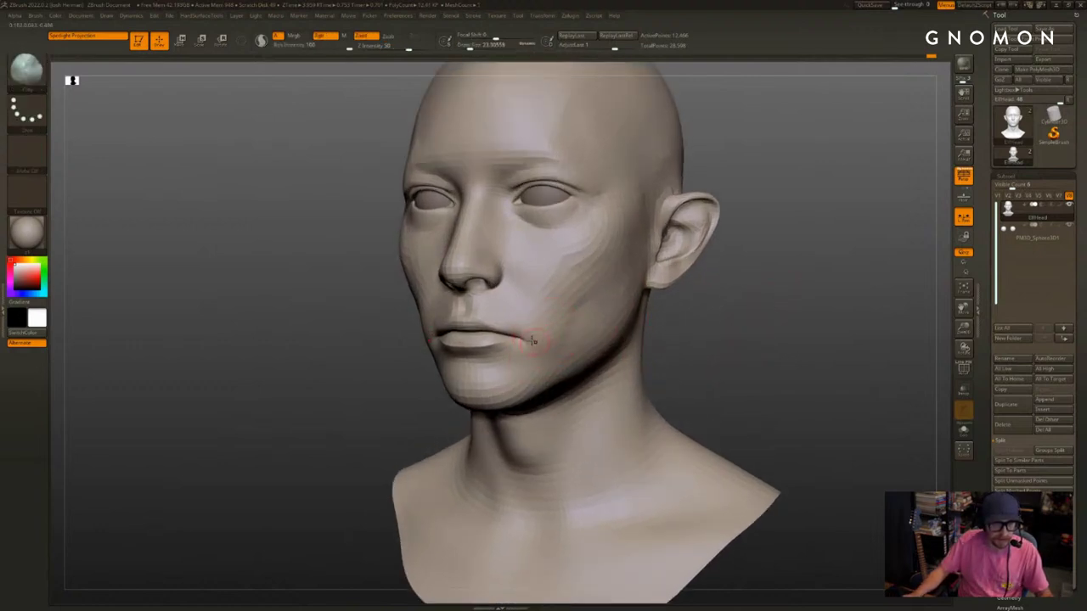
pyautogui.moveTo(652, 338); pyautogui.dragTo(793, 330)
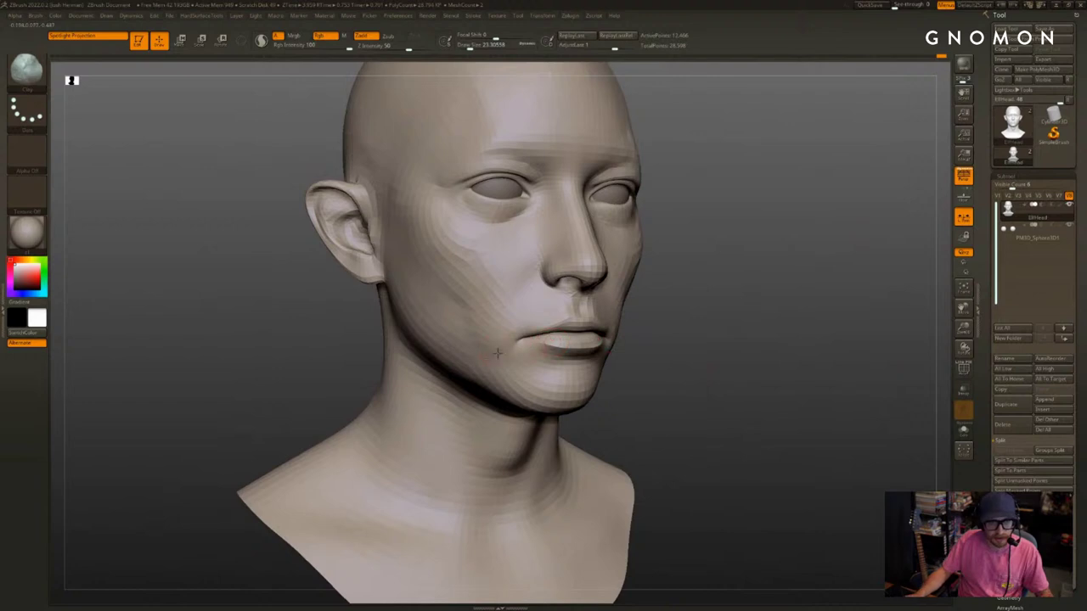
# Switch to the Move brush and adjust the chin and lower jaw at a draw size of up to about 65
pyautogui.press('b')
pyautogui.press('m')
pyautogui.press('v')
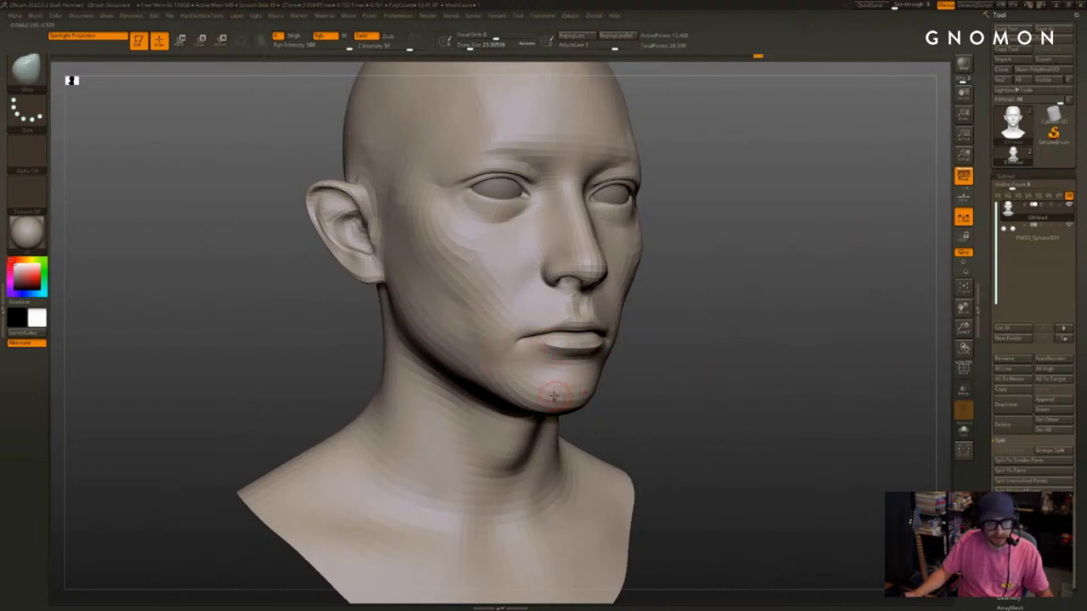
pyautogui.press(']')
pyautogui.press(']')
pyautogui.press(']')
pyautogui.press(']')
pyautogui.keyDown('alt'); pyautogui.moveTo(658, 392); pyautogui.dragTo(723, 409); pyautogui.keyUp('alt')
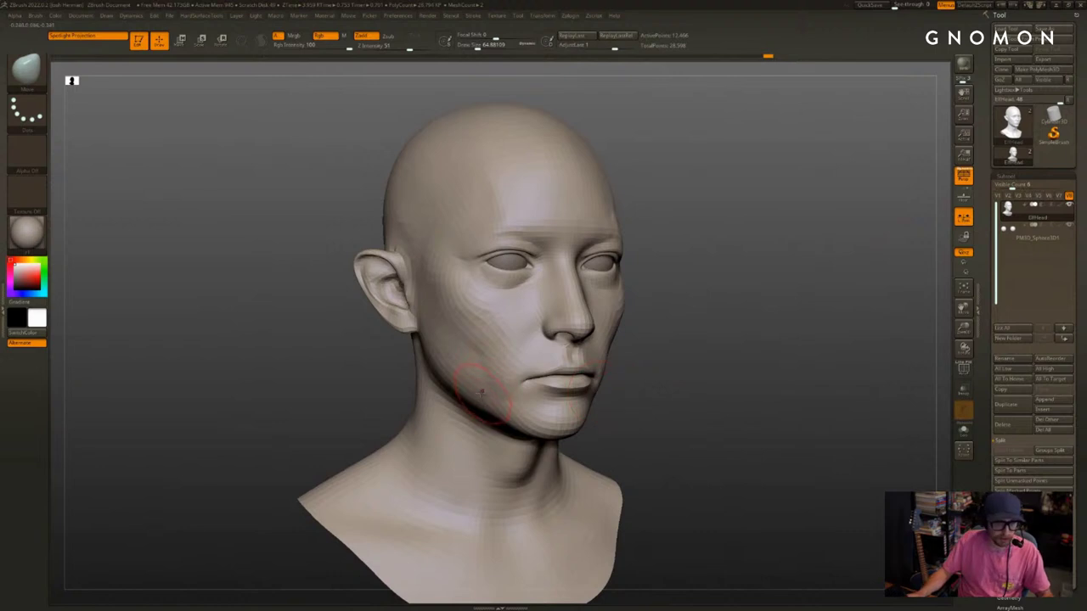
# Reshape the jaw angle and the side of the neck below the ear with the Move brush at larger draw sizes
pyautogui.press(']')
pyautogui.press(']')
pyautogui.press(']')
pyautogui.press(']')
pyautogui.press(']')
pyautogui.press('[')
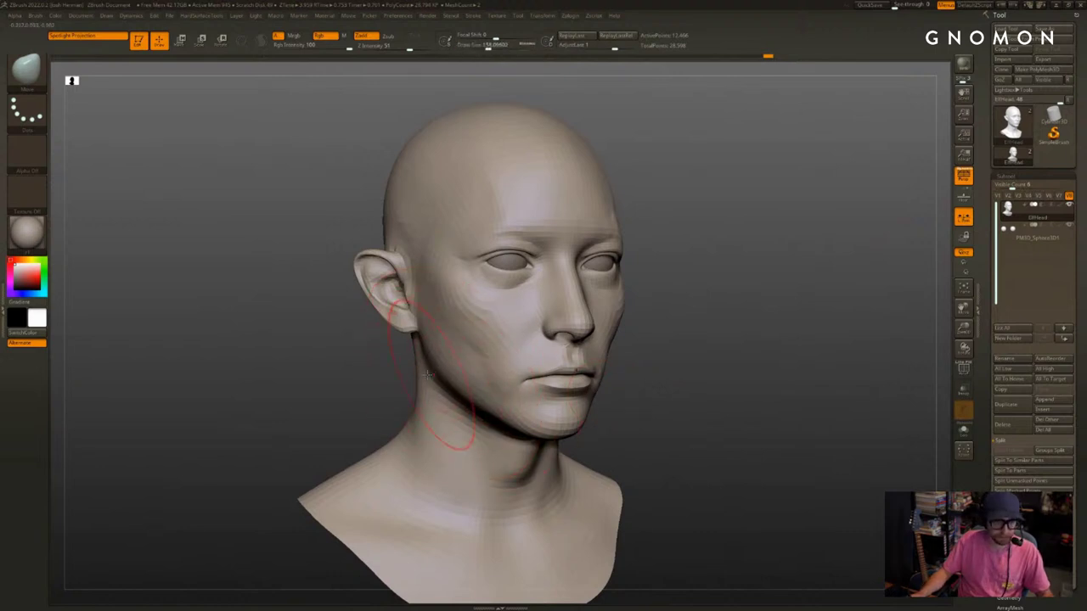
pyautogui.press('s')
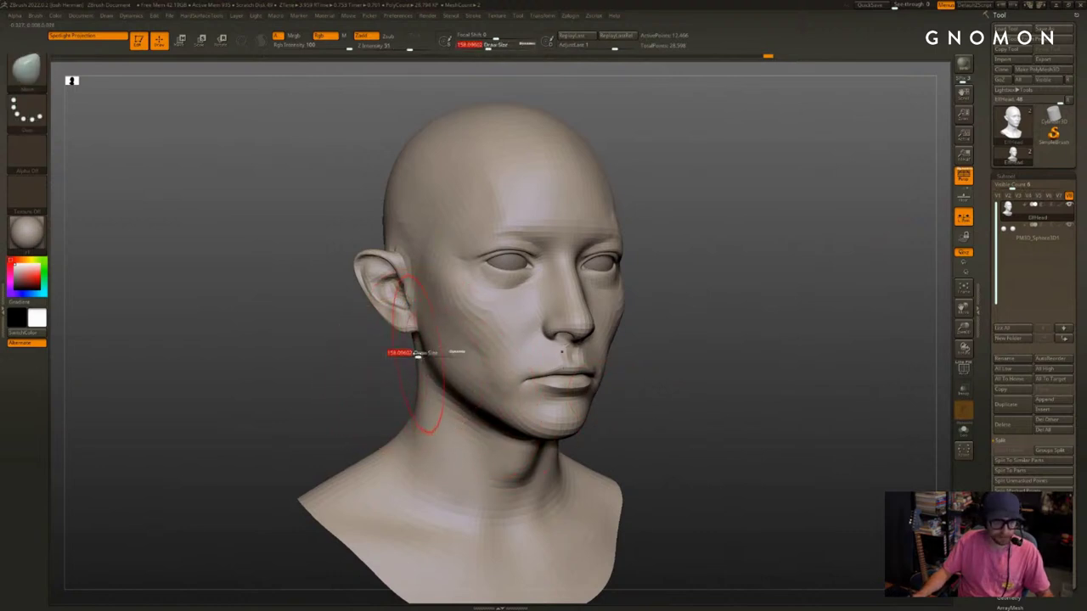
pyautogui.moveTo(417, 356); pyautogui.dragTo(414, 356)
pyautogui.keyDown('alt'); pyautogui.moveTo(379, 414); pyautogui.dragTo(379, 388); pyautogui.keyUp('alt')
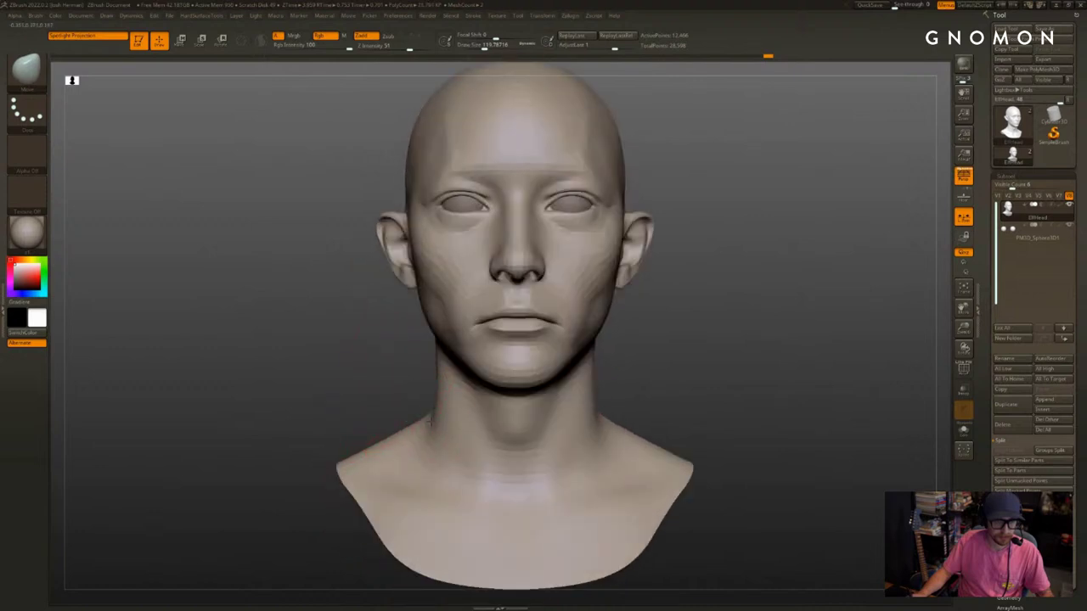
# Adjust the slope from the neck into the shoulders with the Move brush in front view
pyautogui.press('s')
pyautogui.moveTo(436, 417); pyautogui.dragTo(365, 443)
pyautogui.press('s')
pyautogui.press('s')
pyautogui.moveTo(365, 433); pyautogui.dragTo(370, 426)
# Refine the jawline beside the chin and below the cheek with the Move brush, varying the draw size
pyautogui.moveTo(701, 317)
pyautogui.keyDown('alt'); pyautogui.mouseDown()
pyautogui.moveTo(671, 347)
pyautogui.moveTo(672, 363)
pyautogui.moveTo(704, 337)
pyautogui.mouseUp(); pyautogui.keyUp('alt')
pyautogui.press('s')
pyautogui.press('s')
pyautogui.moveTo(569, 357); pyautogui.dragTo(561, 357)
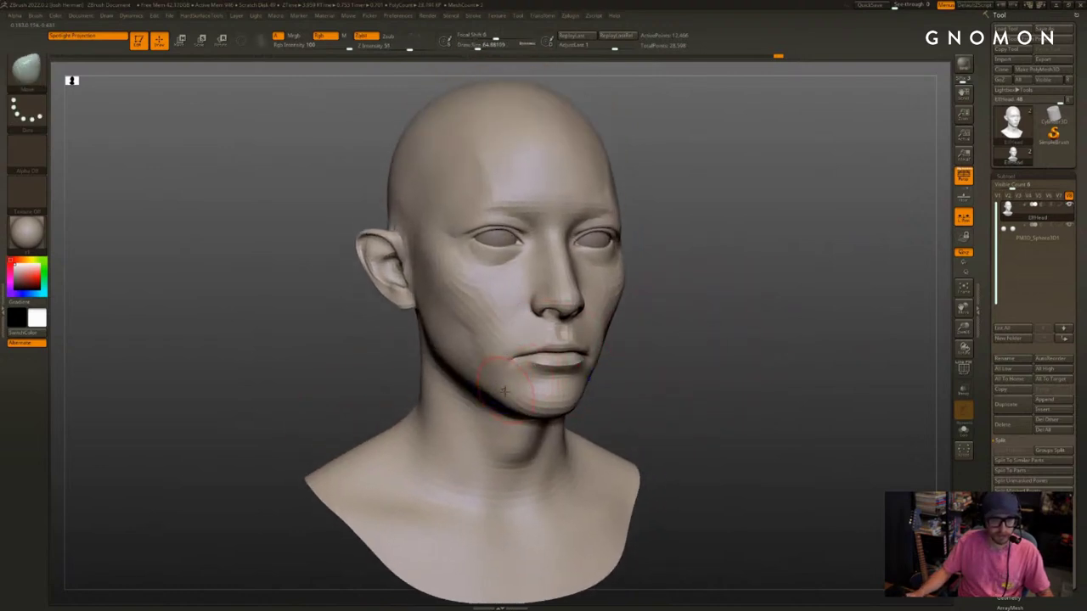
pyautogui.moveTo(496, 374); pyautogui.dragTo(488, 381)
pyautogui.press('s')
pyautogui.moveTo(472, 388); pyautogui.dragTo(479, 387)
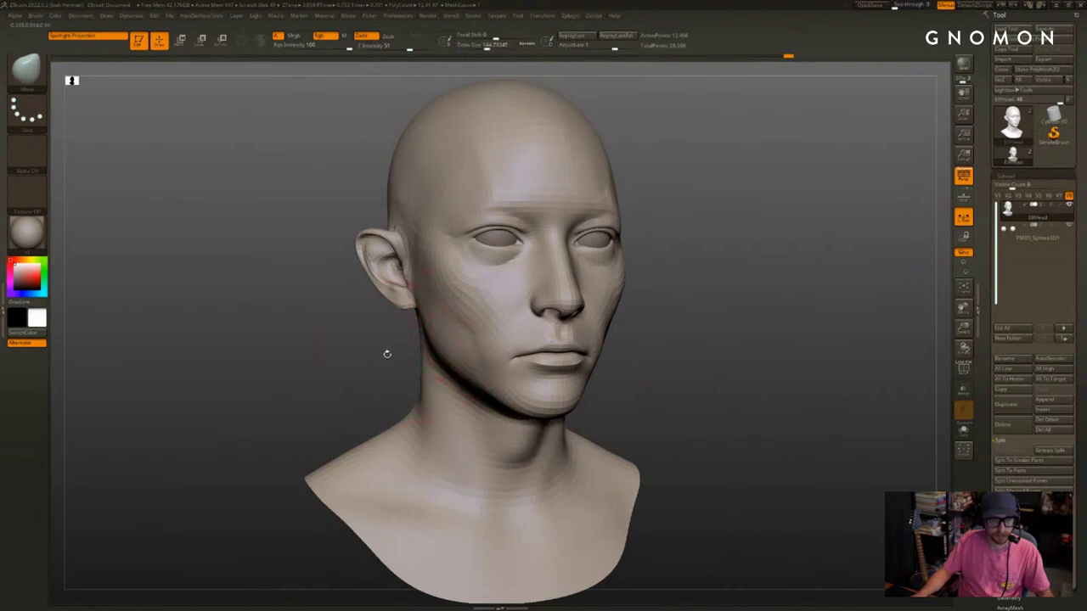
# Adjust the temple and the area around the ear with the Move brush in three-quarter view
pyautogui.keyDown('alt'); pyautogui.moveTo(385, 354); pyautogui.dragTo(395, 361); pyautogui.keyUp('alt')
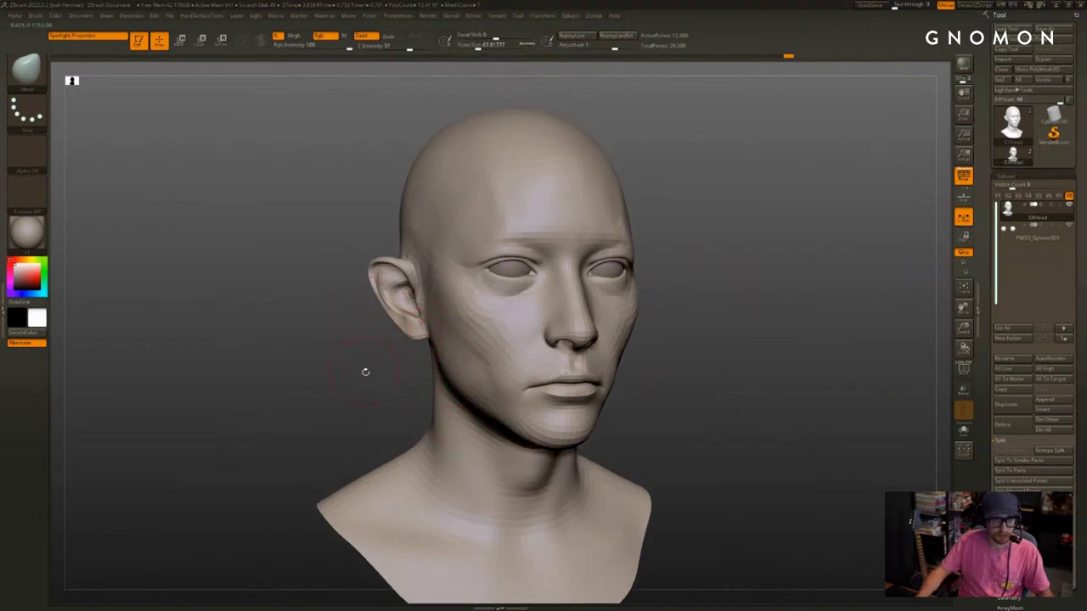
pyautogui.press('s')
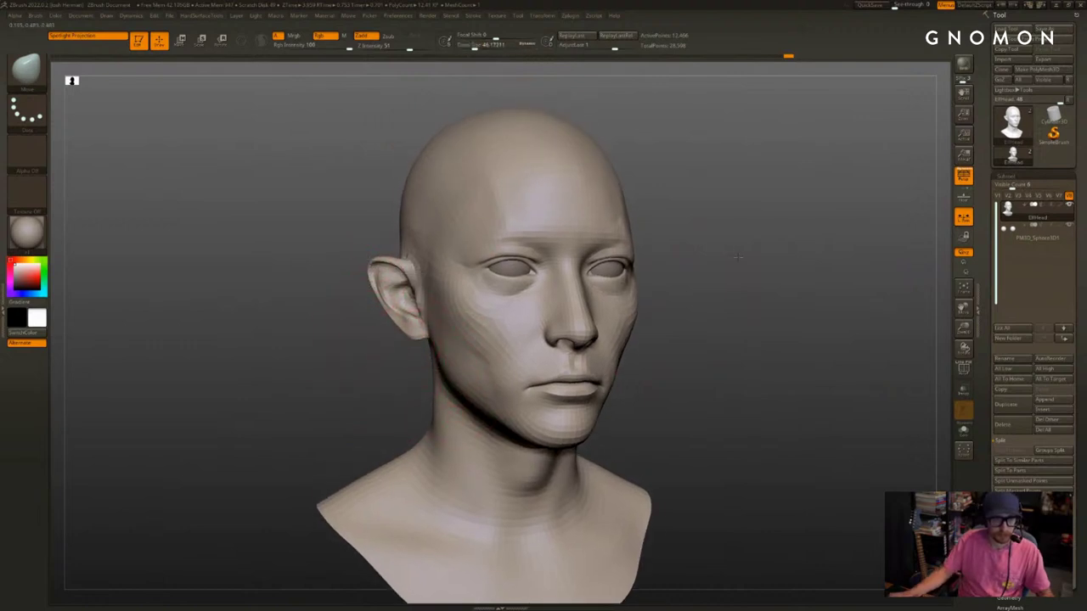
pyautogui.moveTo(347, 312); pyautogui.dragTo(382, 312)
pyautogui.press(']')
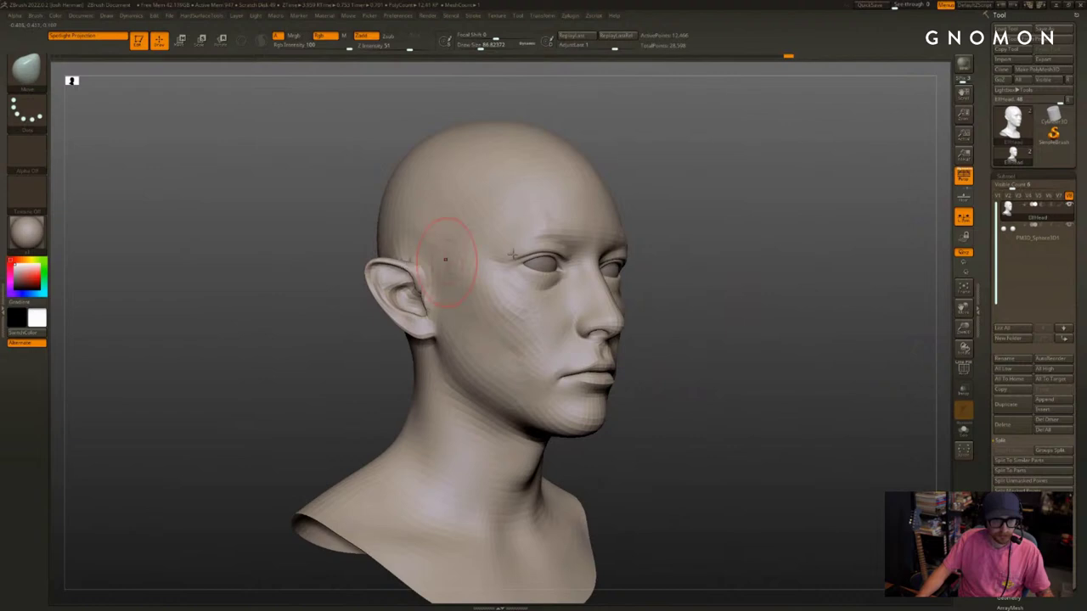
# Adjust the ear and the head contour behind it with the Move brush in profile view
pyautogui.moveTo(775, 258)
pyautogui.keyDown('shift'); pyautogui.mouseDown()
pyautogui.moveTo(674, 259)
pyautogui.moveTo(654, 293)
pyautogui.moveTo(669, 315)
pyautogui.mouseUp(); pyautogui.keyUp('shift')
pyautogui.press('s')
pyautogui.click(665, 264)
pyautogui.press('s')
pyautogui.click(648, 296)
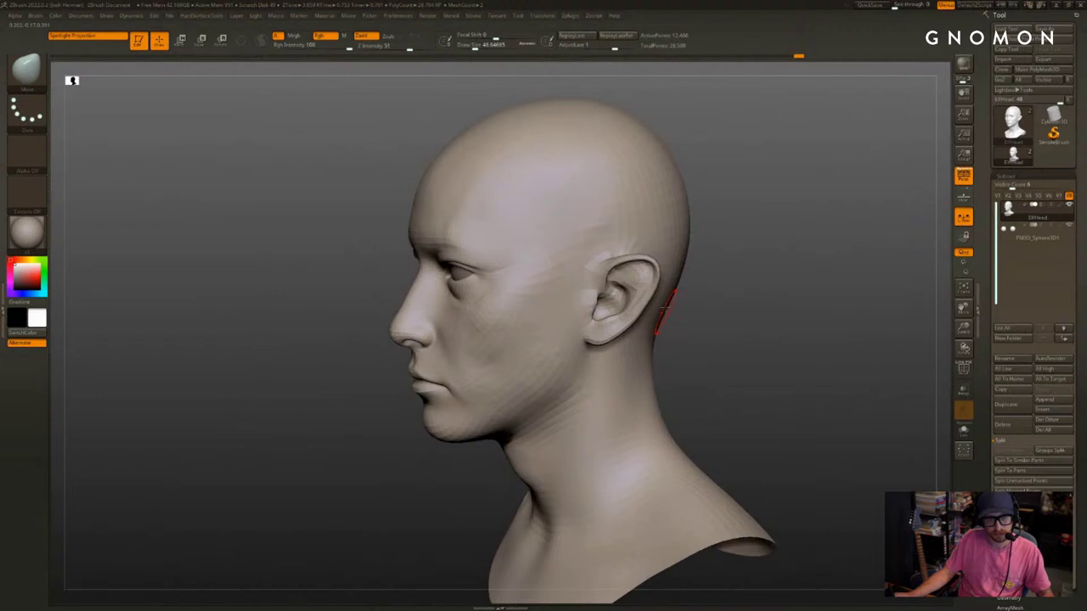
pyautogui.press('s')
pyautogui.click(624, 298)
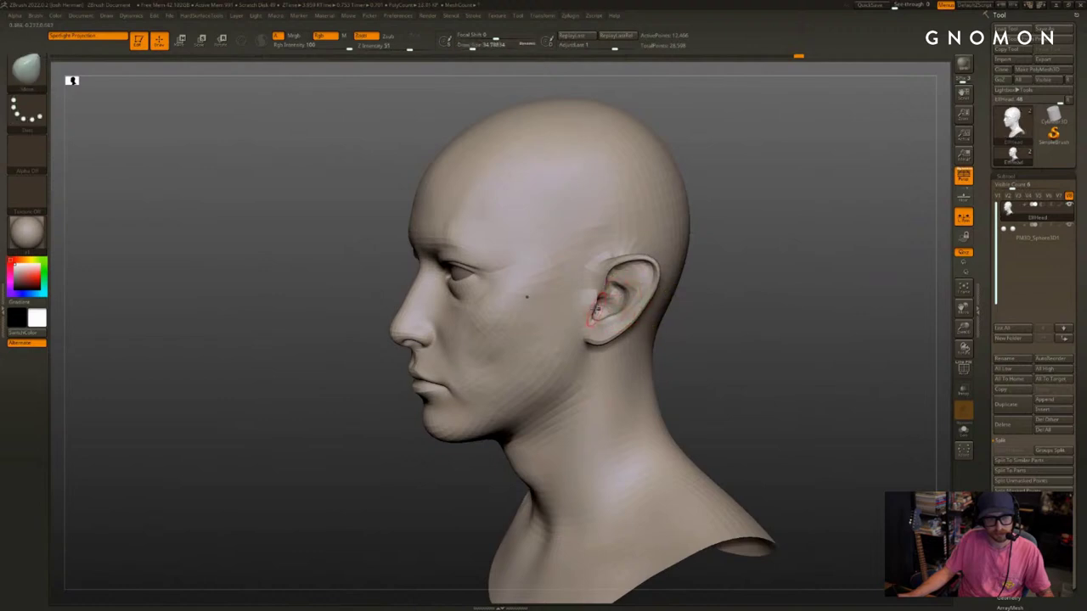
# Refine the front edge of the ear where it meets the cheek with the Move brush
pyautogui.moveTo(598, 309); pyautogui.dragTo(596, 308)
pyautogui.press('s')
pyautogui.click(596, 308)
pyautogui.press('s')
pyautogui.click(592, 311)
pyautogui.moveTo(707, 324)
pyautogui.mouseDown()
pyautogui.moveTo(813, 318)
pyautogui.moveTo(869, 337)
pyautogui.moveTo(885, 357)
pyautogui.moveTo(881, 345)
pyautogui.mouseUp()
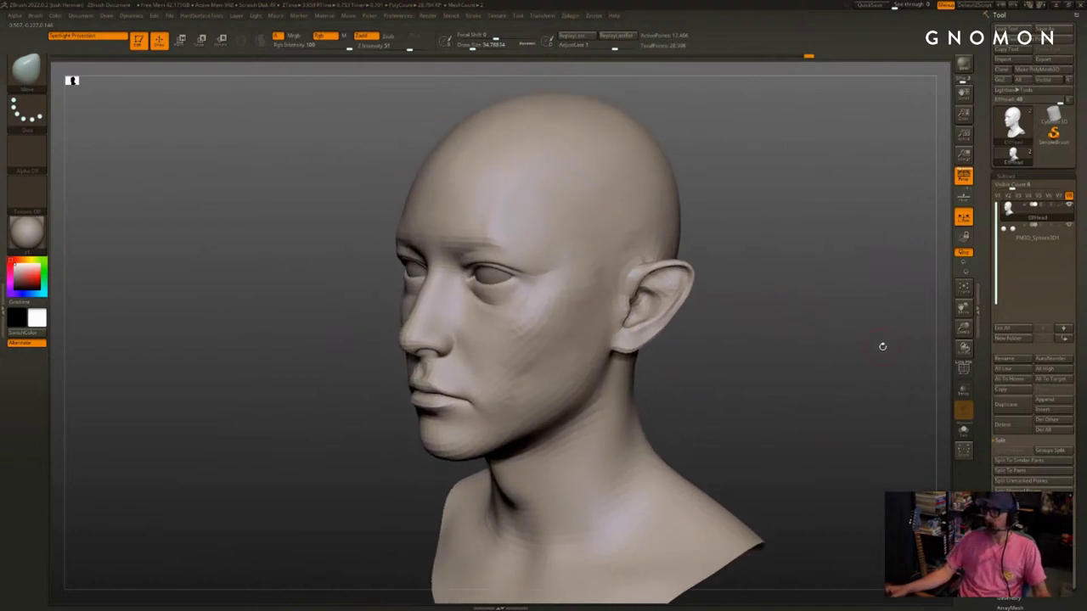
# Adjust the forehead and temple contour with the Move brush at a draw size of about 48
pyautogui.moveTo(822, 325)
pyautogui.keyDown('alt'); pyautogui.mouseDown()
pyautogui.moveTo(840, 319)
pyautogui.moveTo(777, 314)
pyautogui.mouseUp(); pyautogui.keyUp('alt')
pyautogui.moveTo(507, 211)
pyautogui.keyDown('shift'); pyautogui.mouseDown()
pyautogui.moveTo(478, 179)
pyautogui.moveTo(480, 243)
pyautogui.moveTo(462, 254)
pyautogui.moveTo(490, 246)
pyautogui.moveTo(495, 226)
pyautogui.mouseUp(); pyautogui.keyUp('shift')
pyautogui.press('s')
pyautogui.press('s')
pyautogui.moveTo(800, 244)
pyautogui.mouseDown()
pyautogui.moveTo(781, 251)
pyautogui.moveTo(810, 252)
pyautogui.mouseUp()
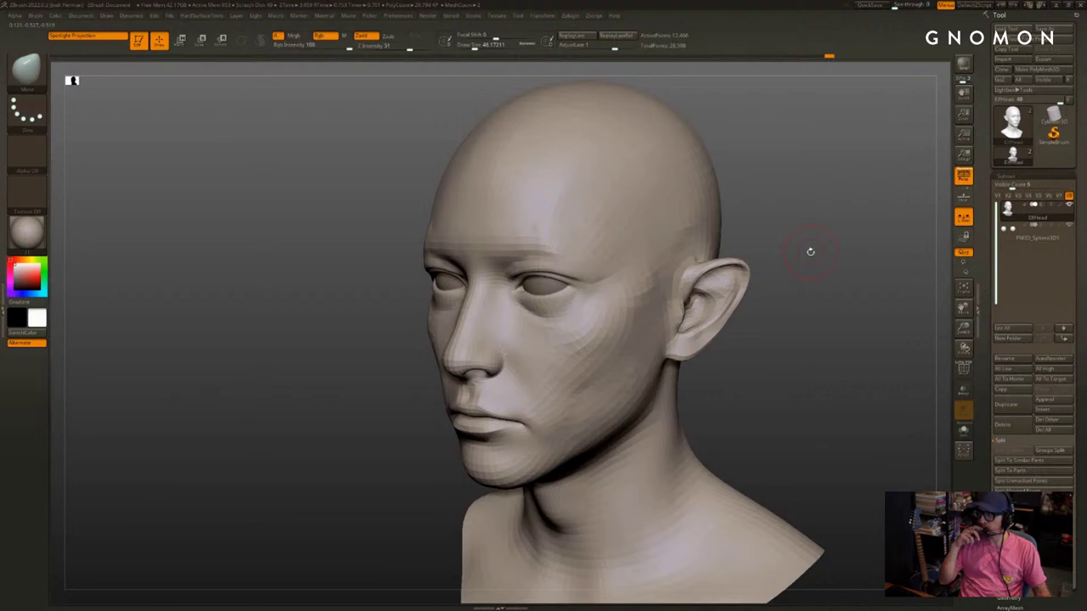
pyautogui.keyDown('alt'); pyautogui.moveTo(787, 207); pyautogui.dragTo(823, 229); pyautogui.keyUp('alt')
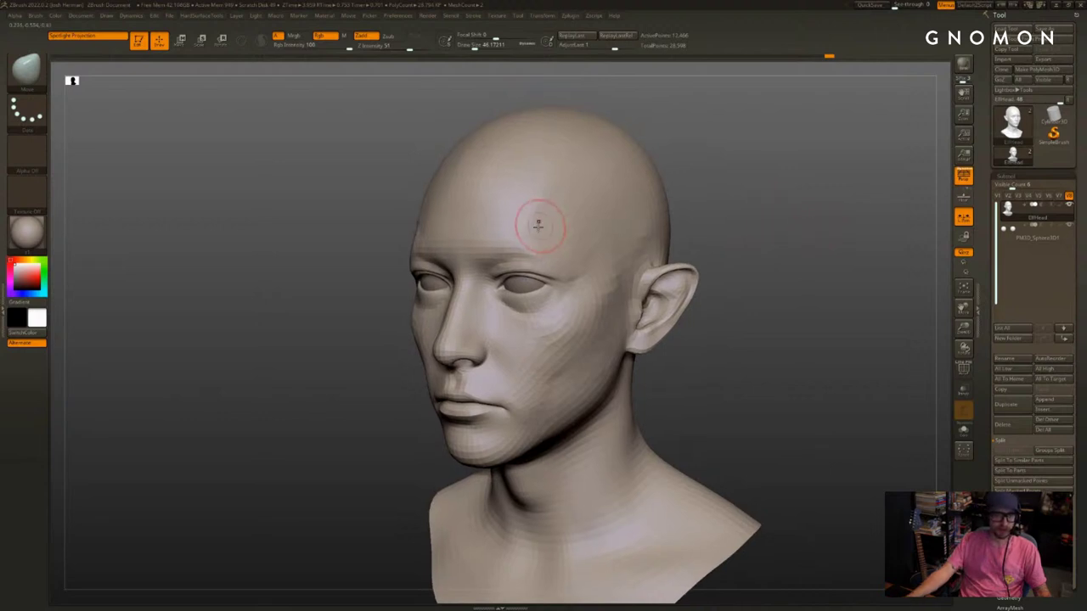
# Smooth the side of the forehead between the brow and the crown in three-quarter view
pyautogui.press('2')
pyautogui.moveTo(724, 136); pyautogui.dragTo(575, 190)
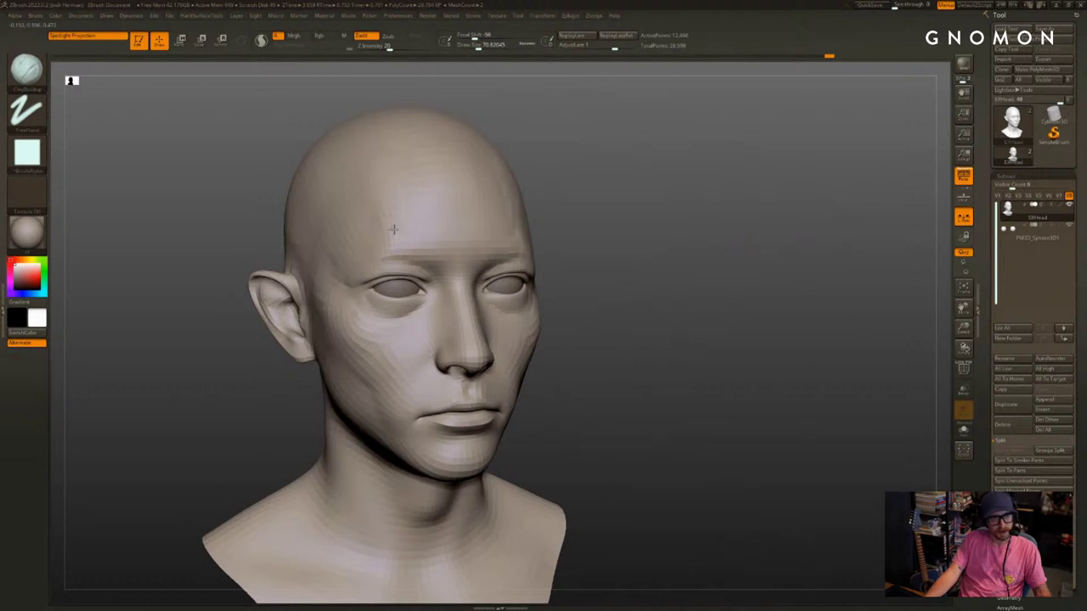
pyautogui.moveTo(400, 189)
pyautogui.keyDown('shift'); pyautogui.mouseDown()
pyautogui.moveTo(382, 139)
pyautogui.moveTo(399, 162)
pyautogui.mouseUp(); pyautogui.keyUp('shift')
pyautogui.moveTo(617, 184); pyautogui.dragTo(740, 175)
pyautogui.moveTo(454, 210)
pyautogui.keyDown('shift'); pyautogui.mouseDown()
pyautogui.moveTo(428, 156)
pyautogui.moveTo(438, 130)
pyautogui.mouseUp(); pyautogui.keyUp('shift')
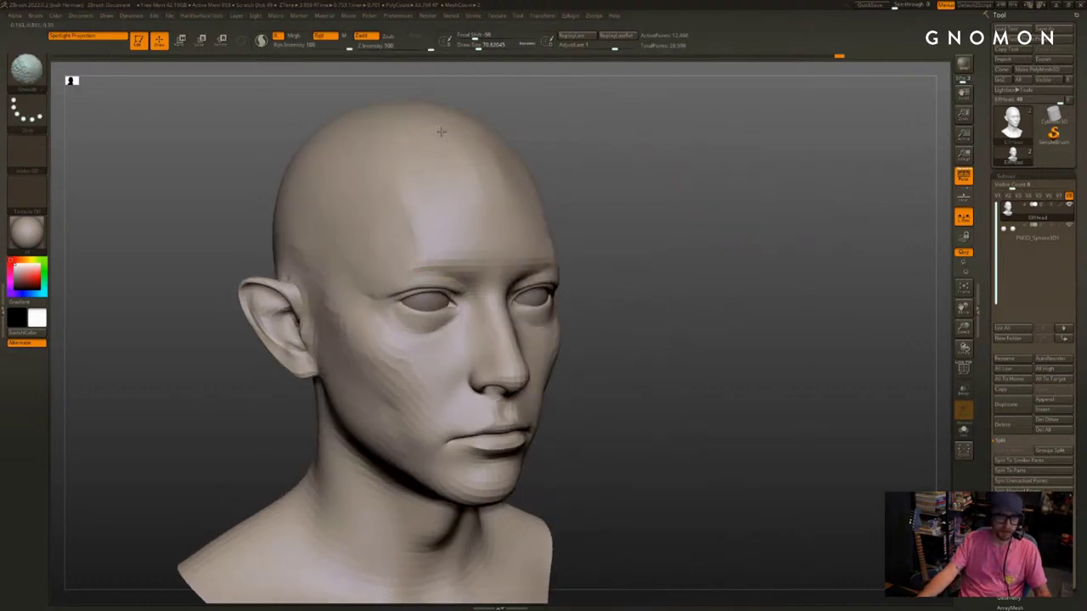
pyautogui.moveTo(477, 224)
pyautogui.keyDown('shift'); pyautogui.mouseDown()
pyautogui.moveTo(468, 176)
pyautogui.moveTo(498, 158)
pyautogui.mouseUp(); pyautogui.keyUp('shift')
pyautogui.moveTo(570, 160); pyautogui.dragTo(593, 161)
# Blend the temples into the sides of the forehead with the ClayBuildup brush and smoothing strokes
pyautogui.press('2')
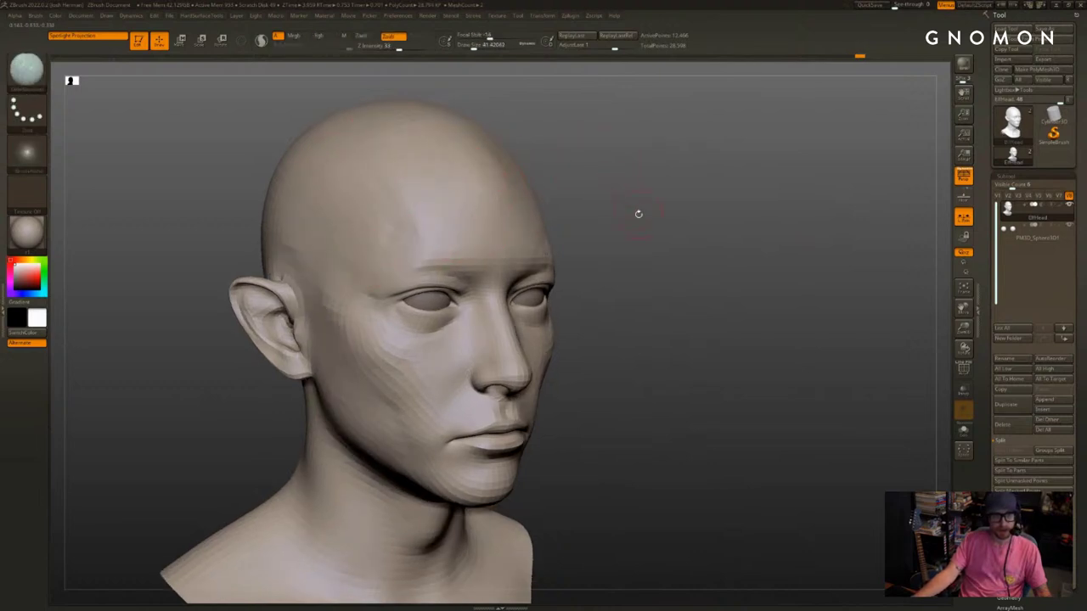
pyautogui.keyDown('alt'); pyautogui.moveTo(638, 214); pyautogui.dragTo(655, 226); pyautogui.keyUp('alt')
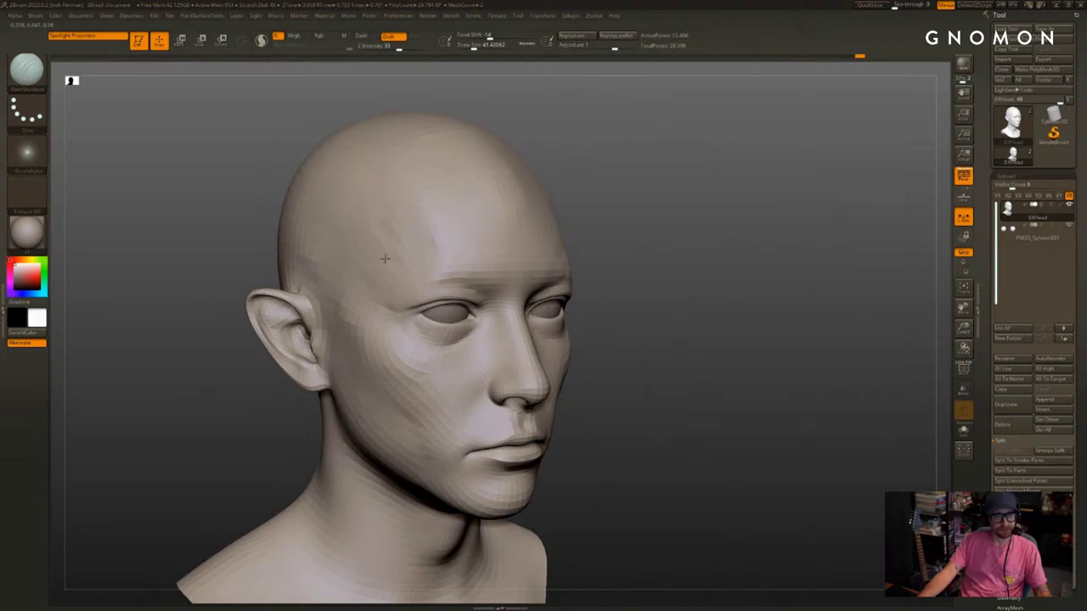
pyautogui.press('b')
pyautogui.press('c')
pyautogui.press('b')
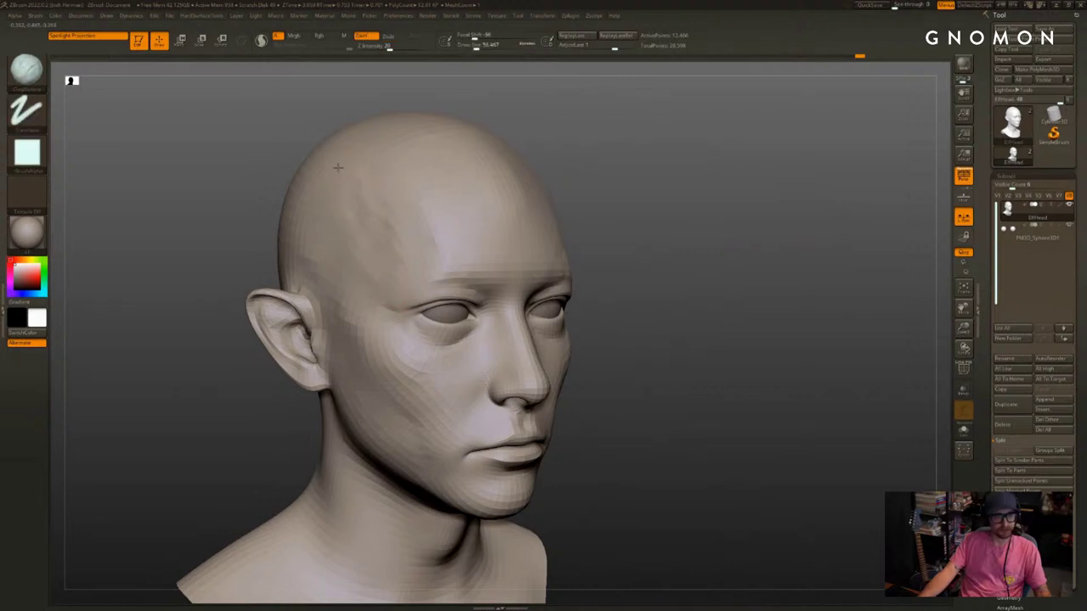
pyautogui.keyDown('shift'); pyautogui.moveTo(379, 239); pyautogui.dragTo(363, 176); pyautogui.keyUp('shift')
pyautogui.moveTo(781, 212); pyautogui.dragTo(708, 209)
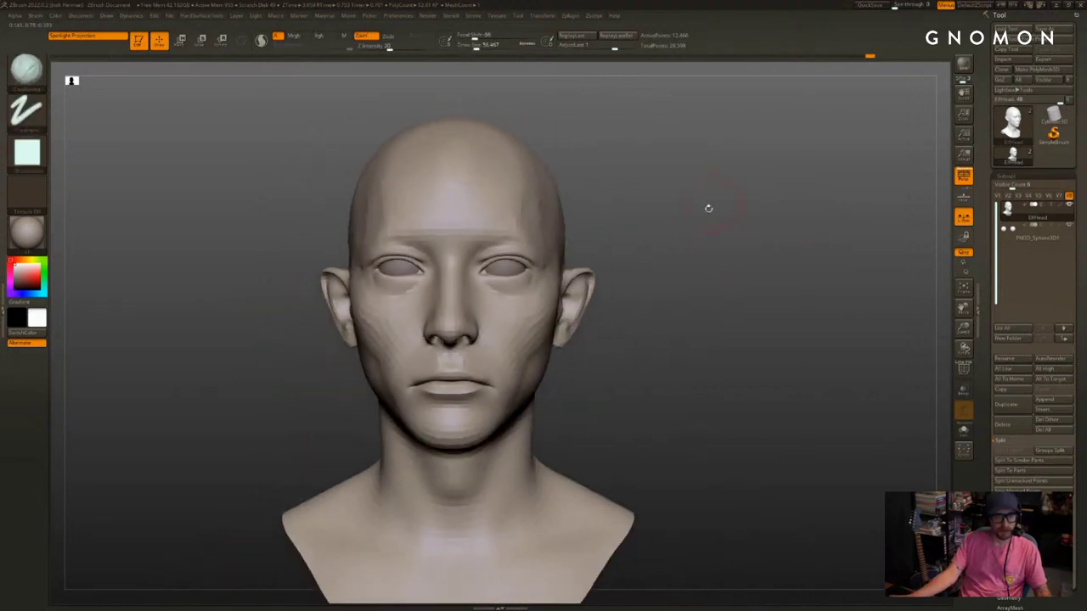
pyautogui.keyDown('shift'); pyautogui.moveTo(531, 154); pyautogui.dragTo(551, 204); pyautogui.keyUp('shift')
pyautogui.moveTo(572, 168)
pyautogui.mouseDown()
pyautogui.moveTo(610, 180)
pyautogui.moveTo(595, 204)
pyautogui.mouseUp()
# Refine the outer brow and lower forehead with the Standard brush at a draw size of about 77
pyautogui.press('b')
pyautogui.press('s')
pyautogui.press('t')
pyautogui.moveTo(501, 239)
pyautogui.mouseDown()
pyautogui.moveTo(430, 235)
pyautogui.moveTo(449, 239)
pyautogui.mouseUp()
pyautogui.hotkey('ctrl', 'z')
pyautogui.press('s')
pyautogui.moveTo(705, 233); pyautogui.dragTo(563, 227)
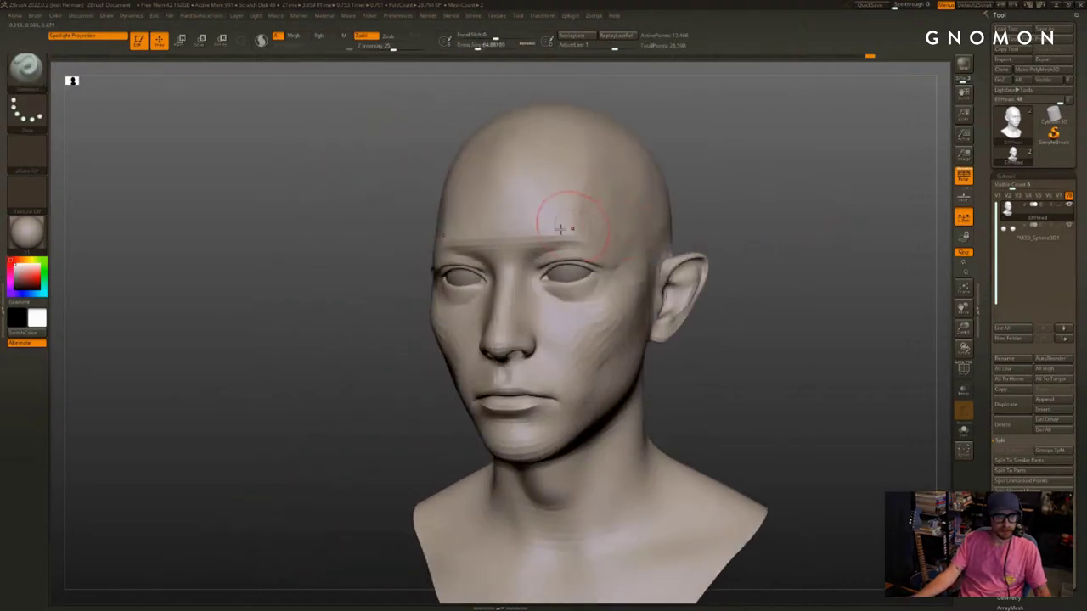
pyautogui.moveTo(599, 239); pyautogui.dragTo(581, 229, button='right')
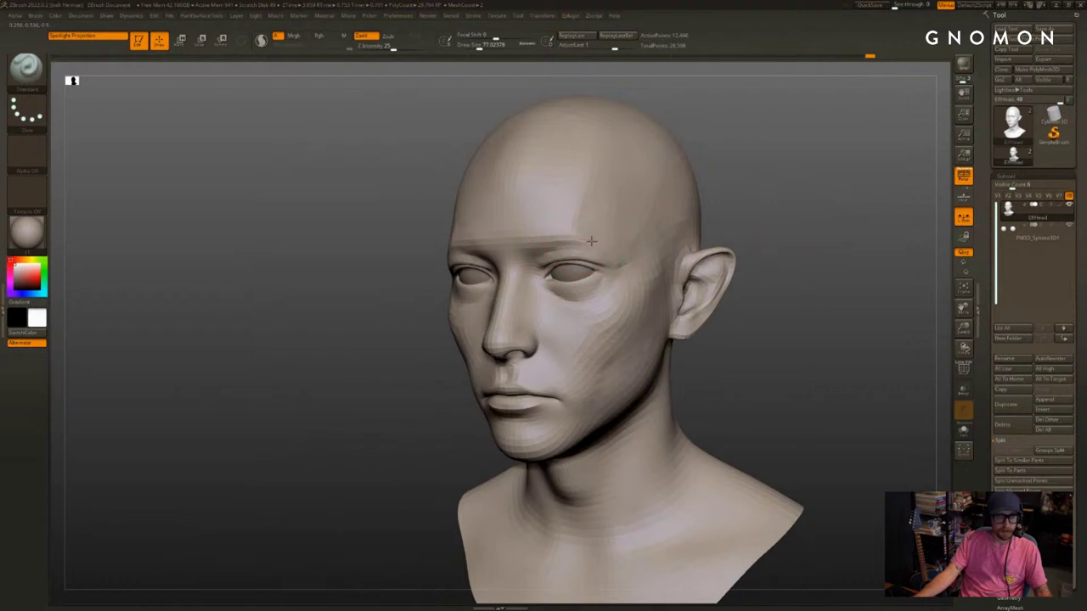
pyautogui.keyDown('shift'); pyautogui.moveTo(717, 230); pyautogui.dragTo(765, 231); pyautogui.keyUp('shift')
# Reshape the area around the eyes with the Move brush at a draw size of about 124
pyautogui.press('b')
pyautogui.press('m')
pyautogui.press('v')
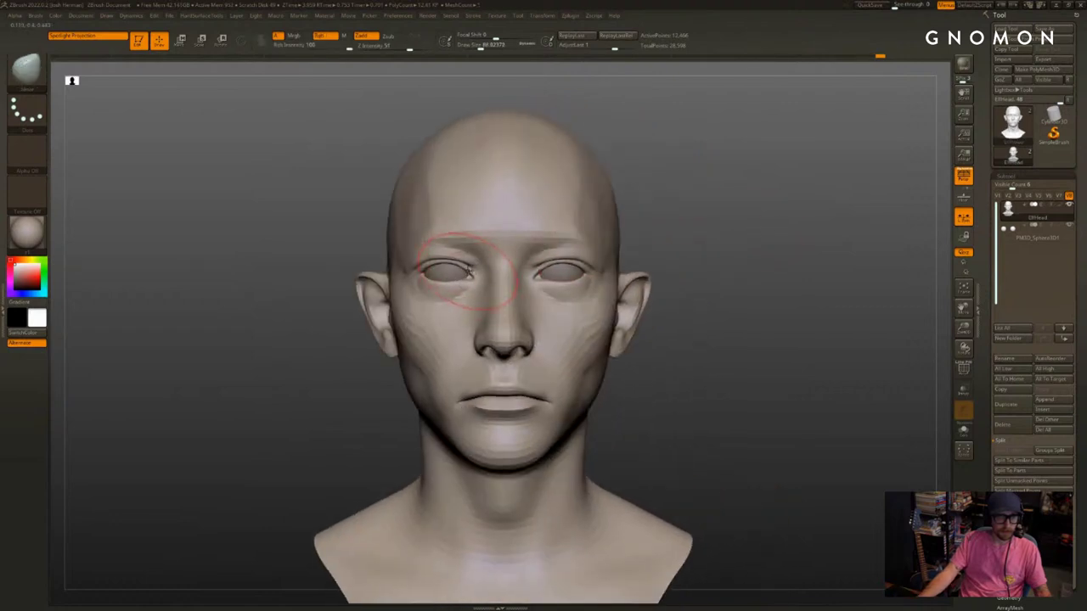
pyautogui.moveTo(459, 270); pyautogui.dragTo(452, 266)
pyautogui.moveTo(236, 373)
pyautogui.mouseDown(button='right')
pyautogui.moveTo(274, 381)
pyautogui.moveTo(314, 361)
pyautogui.mouseUp(button='right')
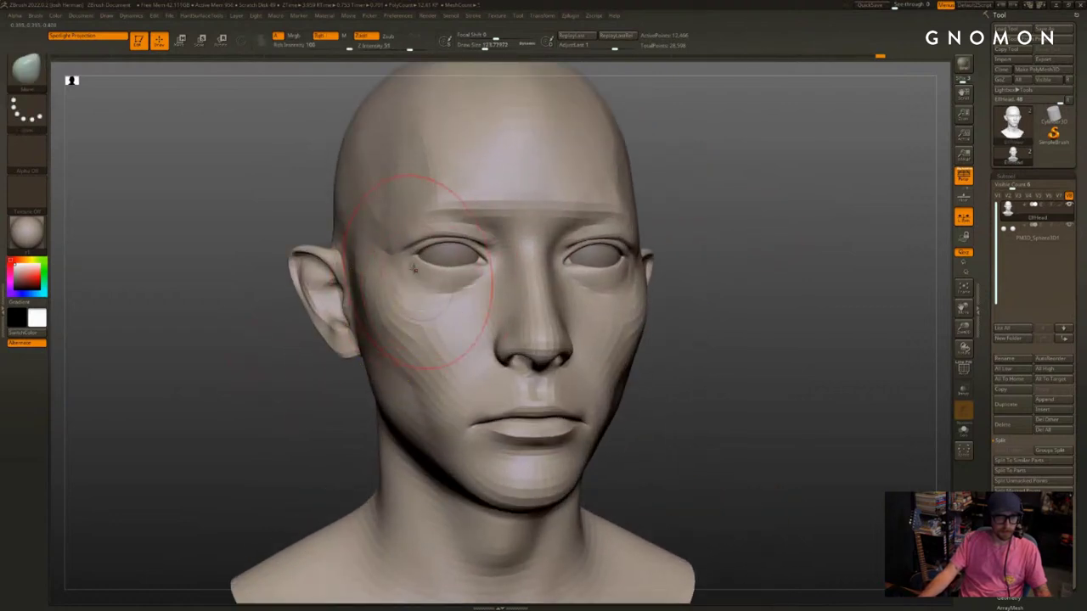
pyautogui.moveTo(416, 262)
pyautogui.mouseDown()
pyautogui.moveTo(423, 253)
pyautogui.moveTo(475, 265)
pyautogui.mouseUp()
pyautogui.press('f')
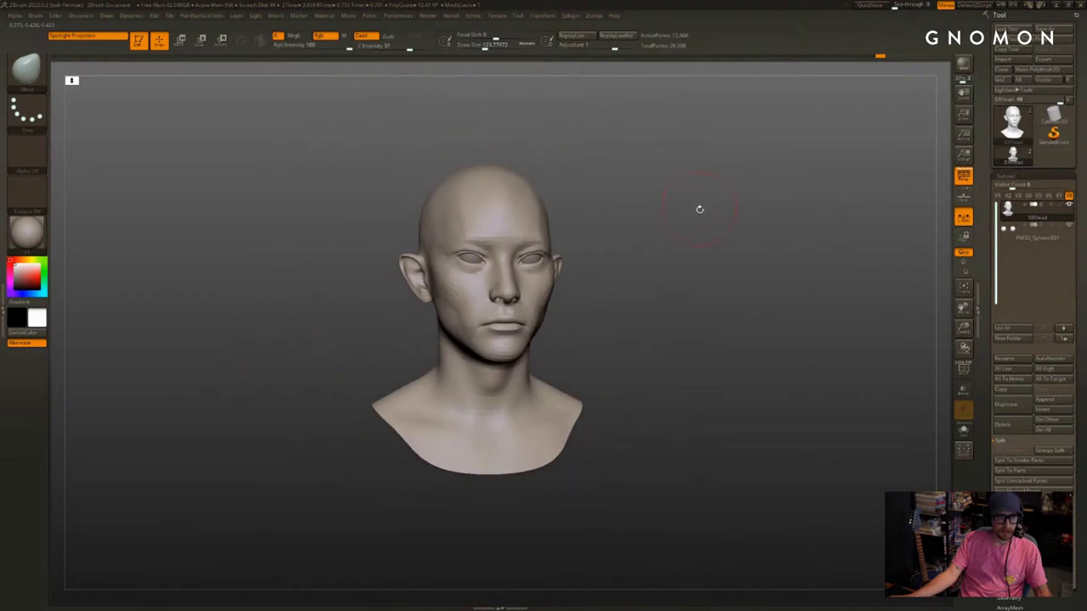
pyautogui.moveTo(699, 209)
pyautogui.mouseDown(button='right')
pyautogui.moveTo(681, 211)
pyautogui.moveTo(703, 218)
pyautogui.moveTo(700, 204)
pyautogui.moveTo(694, 240)
pyautogui.mouseUp(button='right')
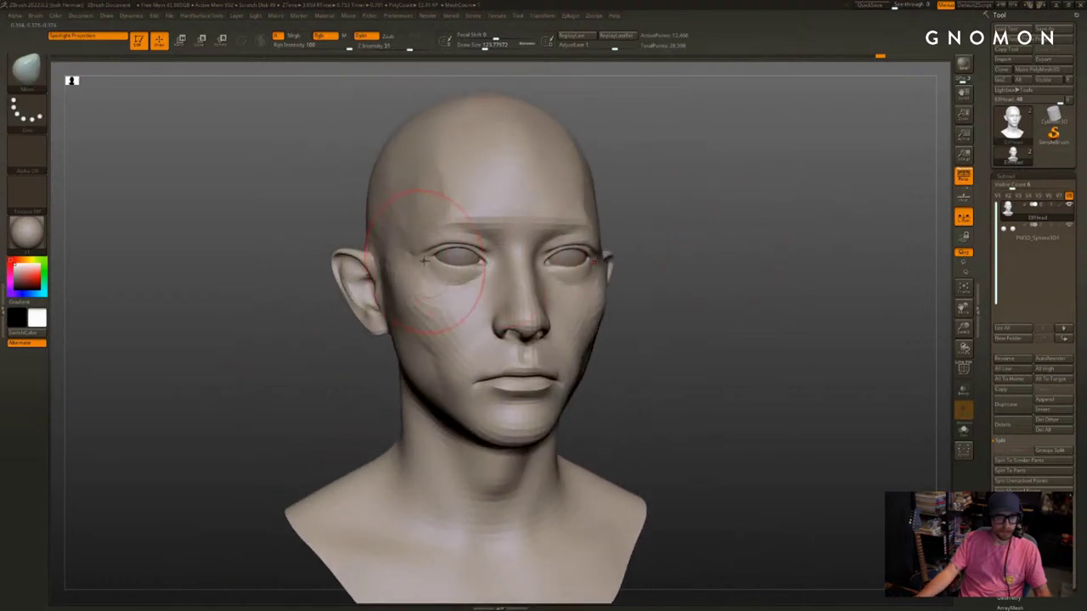
# Adjust the eyelid contours with the Move brush at a smaller draw size in close-up
pyautogui.keyDown('ctrl'); pyautogui.moveTo(426, 259); pyautogui.dragTo(419, 310, button='right'); pyautogui.keyUp('ctrl')
pyautogui.moveTo(234, 457)
pyautogui.mouseDown(button='right')
pyautogui.moveTo(224, 431)
pyautogui.moveTo(227, 441)
pyautogui.mouseUp(button='right')
pyautogui.press('s')
pyautogui.moveTo(261, 412); pyautogui.dragTo(258, 413)
pyautogui.moveTo(262, 419)
pyautogui.mouseDown(button='right')
pyautogui.moveTo(228, 443)
pyautogui.moveTo(230, 431)
pyautogui.mouseUp(button='right')
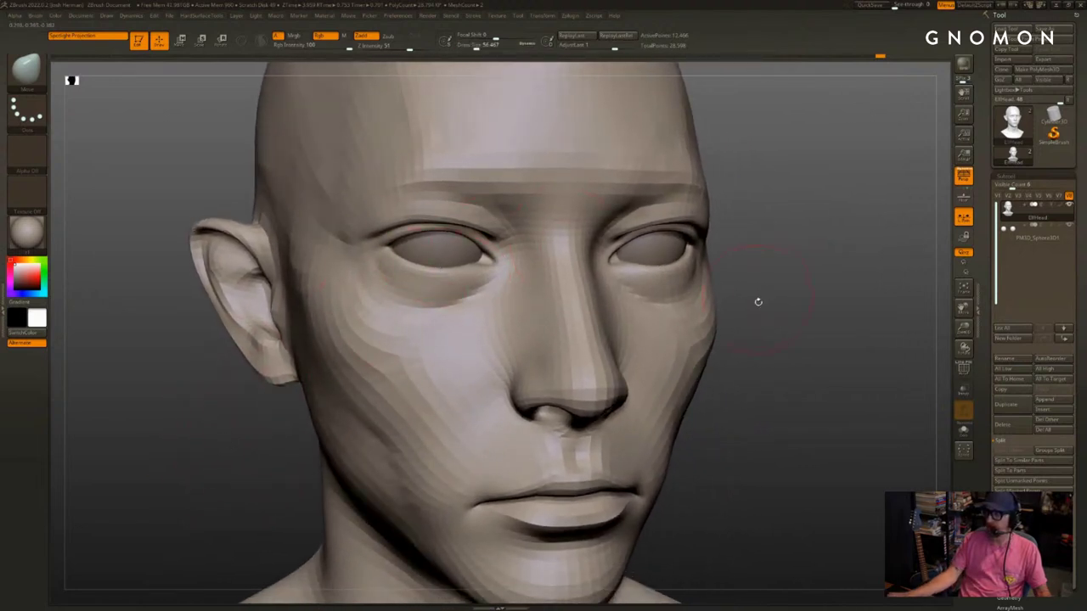
pyautogui.moveTo(737, 270); pyautogui.dragTo(720, 287, button='right')
pyautogui.press('s')
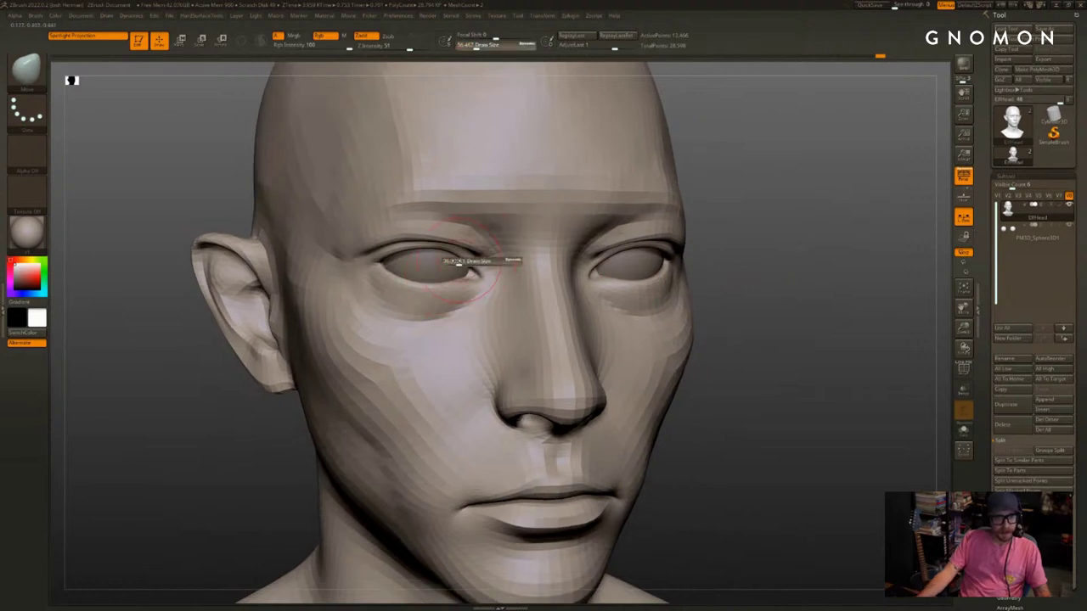
pyautogui.moveTo(461, 262)
pyautogui.mouseDown()
pyautogui.moveTo(432, 250)
pyautogui.moveTo(407, 280)
pyautogui.mouseUp()
pyautogui.press('s')
pyautogui.press('s')
pyautogui.press('s')
# Sculpt the lower eyelid rim and outer eye corner with the Standard brush at a draw size of about 8
pyautogui.moveTo(798, 273); pyautogui.dragTo(686, 276, button='right')
pyautogui.press('b')
pyautogui.press('s')
pyautogui.press('t')
pyautogui.hotkey('ctrl', 'z')
pyautogui.moveTo(672, 276); pyautogui.dragTo(710, 254)
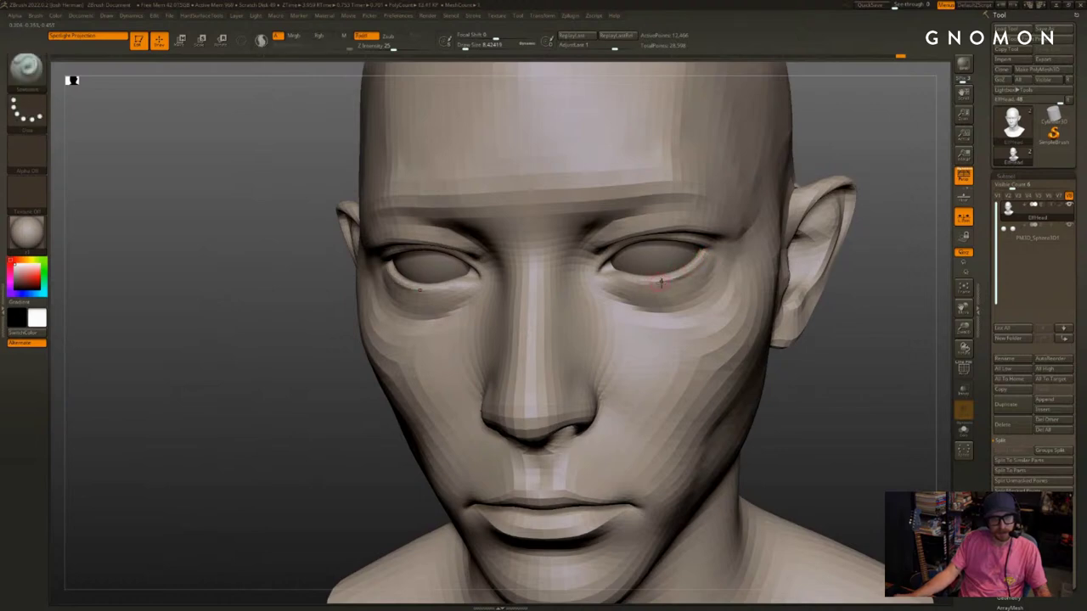
pyautogui.moveTo(850, 344); pyautogui.dragTo(898, 259)
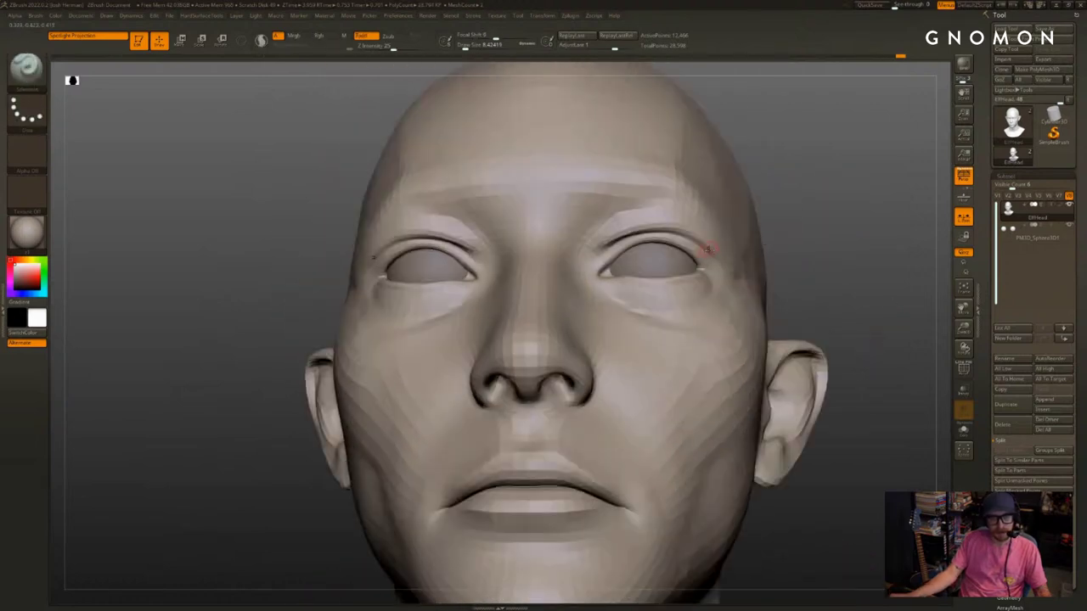
pyautogui.moveTo(720, 271); pyautogui.dragTo(776, 266, button='right')
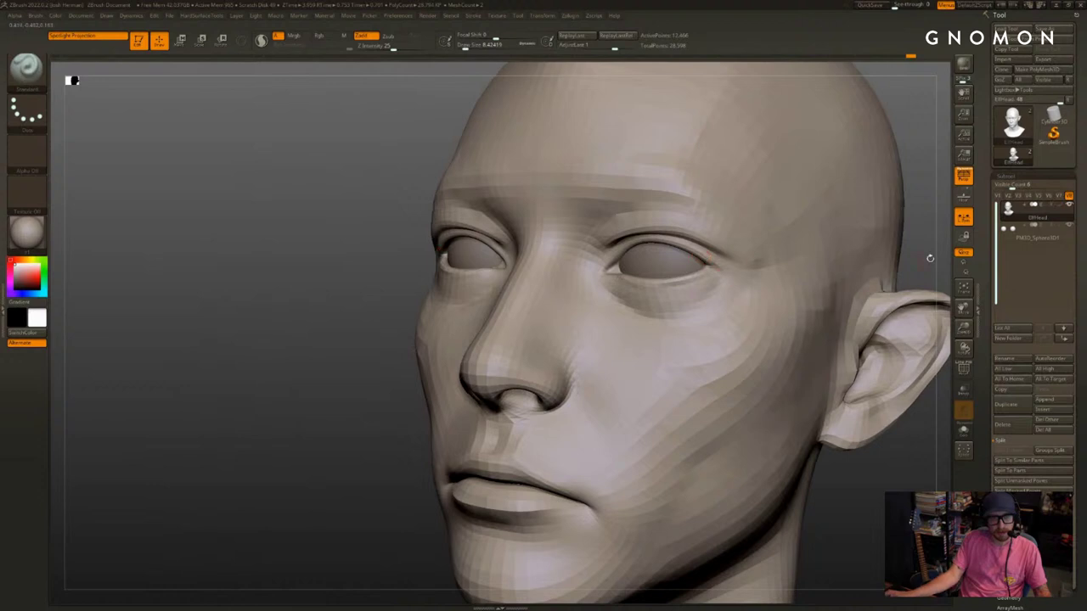
pyautogui.moveTo(929, 257); pyautogui.dragTo(695, 253, button='right')
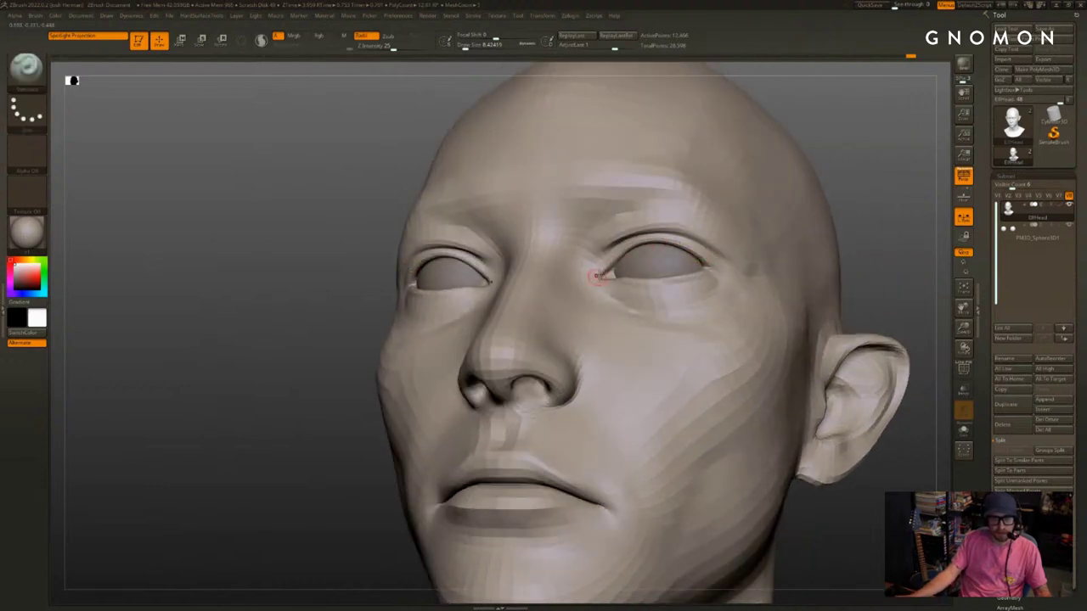
# Refine and smooth the inner eye corner beside the nose bridge
pyautogui.moveTo(914, 238)
pyautogui.mouseDown(button='right')
pyautogui.moveTo(803, 260)
pyautogui.moveTo(790, 253)
pyautogui.mouseUp(button='right')
pyautogui.moveTo(701, 277); pyautogui.dragTo(595, 274, button='right')
pyautogui.keyDown('shift'); pyautogui.moveTo(607, 275); pyautogui.dragTo(581, 276); pyautogui.keyUp('shift')
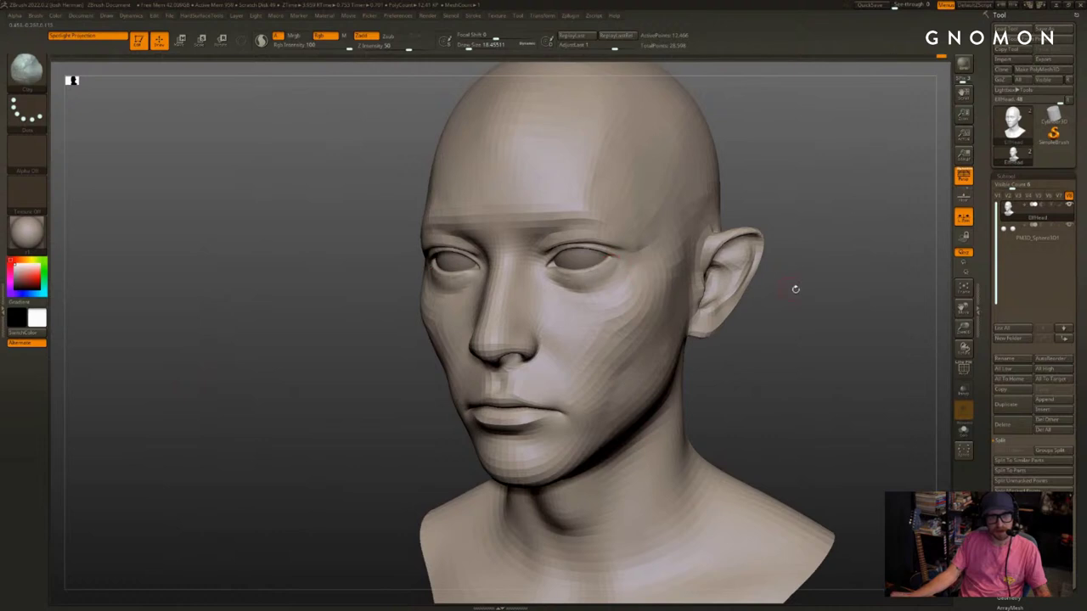
# Smooth the outer eye and cheekbone area, and undo the last Clay brush touch
pyautogui.moveTo(796, 290); pyautogui.dragTo(859, 290)
pyautogui.keyDown('shift'); pyautogui.moveTo(427, 287); pyautogui.dragTo(442, 284); pyautogui.keyUp('shift')
pyautogui.moveTo(691, 300); pyautogui.dragTo(725, 303)
pyautogui.keyDown('shift'); pyautogui.moveTo(431, 291); pyautogui.dragTo(462, 273); pyautogui.keyUp('shift')
pyautogui.press('s')
pyautogui.click(422, 290)
pyautogui.hotkey('ctrl', 'z')
pyautogui.press('f')
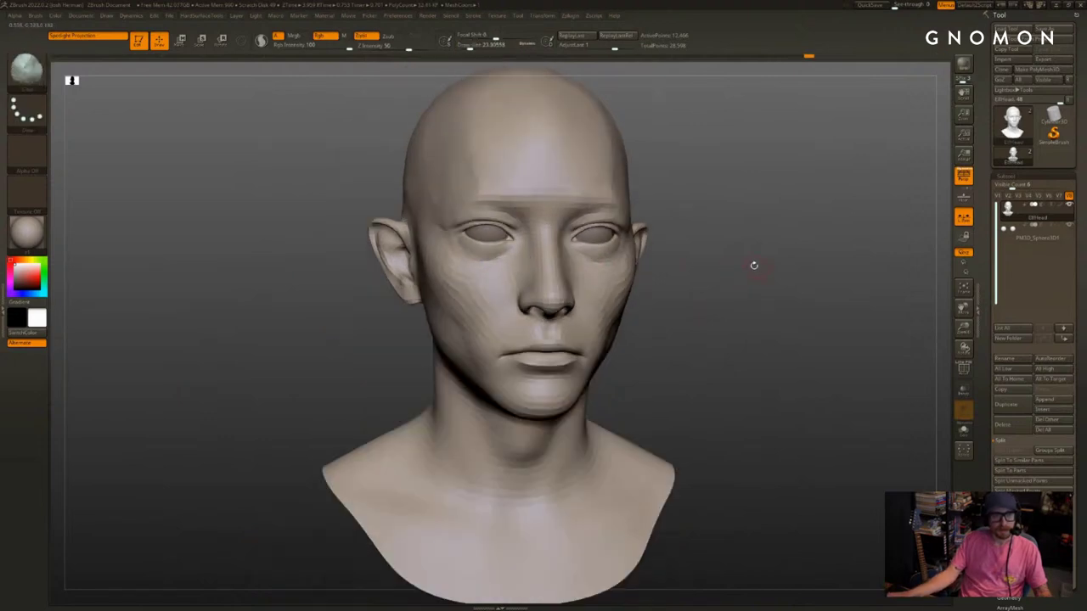
# Adjust the nostril wing and the adjoining cheek with the Move brush at a draw size of about 65
pyautogui.moveTo(754, 265)
pyautogui.mouseDown()
pyautogui.moveTo(739, 265)
pyautogui.moveTo(752, 290)
pyautogui.moveTo(741, 280)
pyautogui.moveTo(754, 302)
pyautogui.moveTo(770, 299)
pyautogui.moveTo(774, 365)
pyautogui.mouseUp()
pyautogui.press('b')
pyautogui.press('m')
pyautogui.press('v')
pyautogui.click(477, 45)
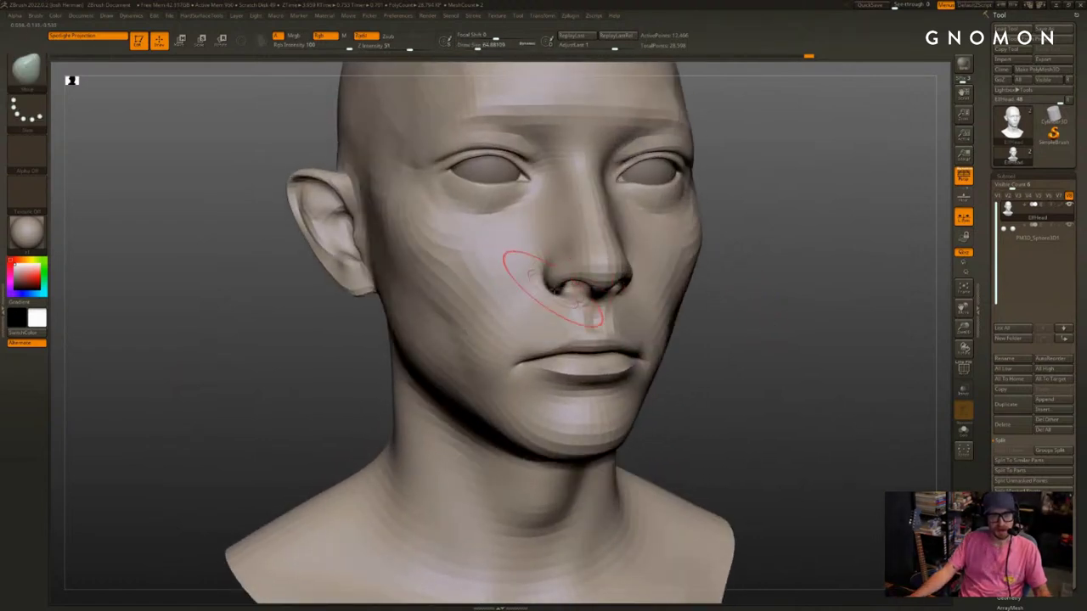
pyautogui.moveTo(757, 297); pyautogui.dragTo(774, 297)
pyautogui.moveTo(774, 297)
pyautogui.keyDown('alt'); pyautogui.mouseDown()
pyautogui.moveTo(773, 272)
pyautogui.moveTo(740, 313)
pyautogui.moveTo(758, 313)
pyautogui.mouseUp(); pyautogui.keyUp('alt')
pyautogui.press(']')
pyautogui.press('s')
pyautogui.moveTo(557, 315); pyautogui.dragTo(562, 315)
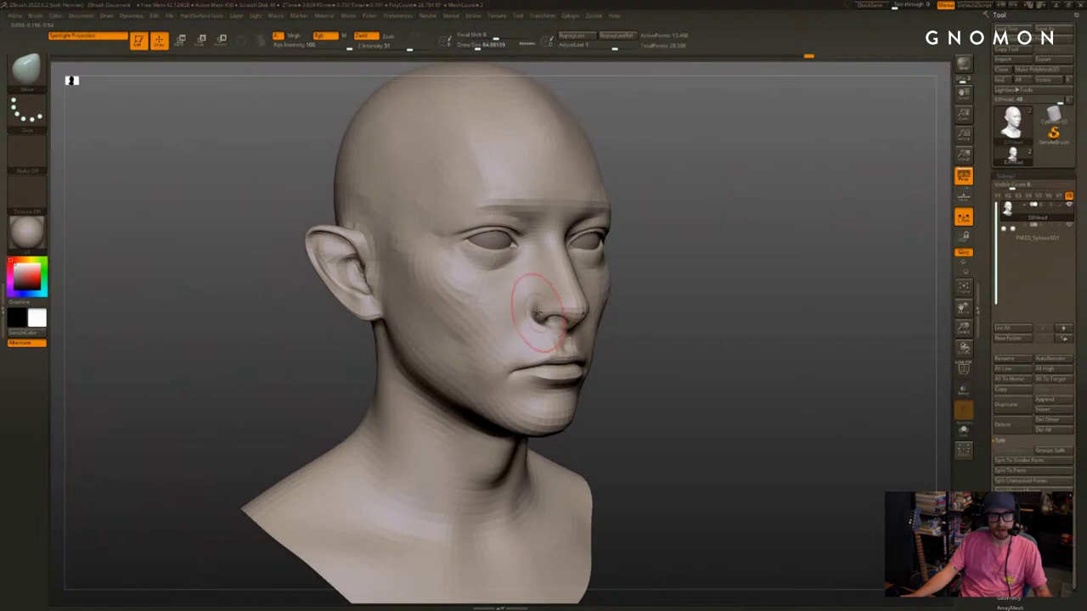
# Reshape the nose tip and nostrils with the Move brush at a draw size of about 41
pyautogui.keyDown('shift'); pyautogui.moveTo(837, 341); pyautogui.dragTo(741, 346); pyautogui.keyUp('shift')
pyautogui.keyDown('alt'); pyautogui.moveTo(741, 346); pyautogui.dragTo(800, 318); pyautogui.keyUp('alt')
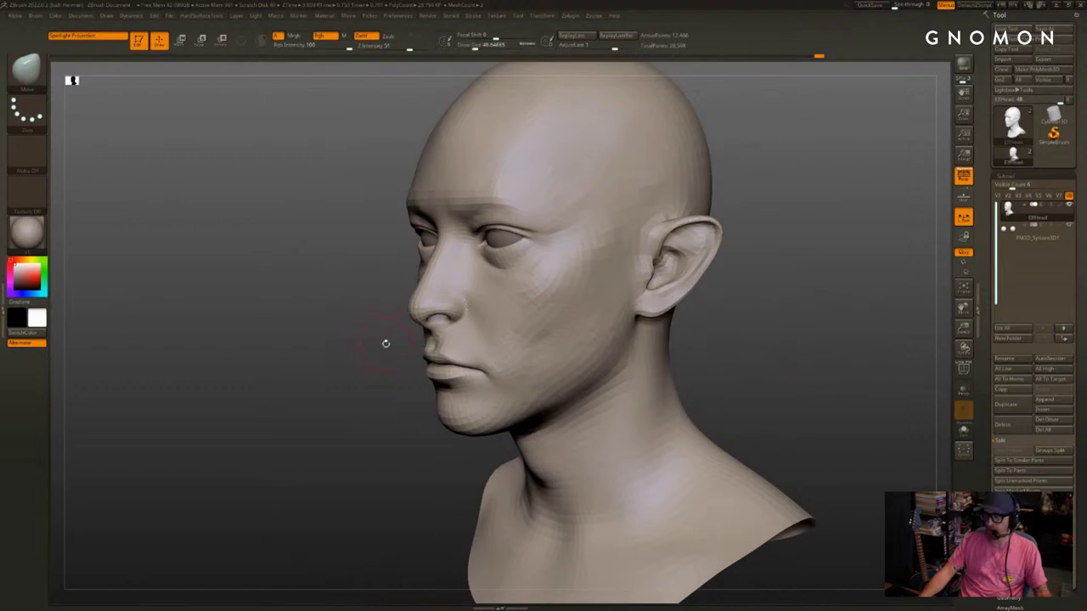
pyautogui.moveTo(385, 345)
pyautogui.mouseDown()
pyautogui.moveTo(404, 325)
pyautogui.moveTo(422, 327)
pyautogui.moveTo(420, 341)
pyautogui.moveTo(390, 338)
pyautogui.mouseUp()
pyautogui.press('[')
pyautogui.keyDown('alt'); pyautogui.moveTo(390, 338); pyautogui.dragTo(457, 333); pyautogui.keyUp('alt')
pyautogui.moveTo(463, 346)
pyautogui.mouseDown(button='right')
pyautogui.moveTo(491, 343)
pyautogui.moveTo(469, 340)
pyautogui.moveTo(433, 301)
pyautogui.mouseUp(button='right')
pyautogui.press('[')
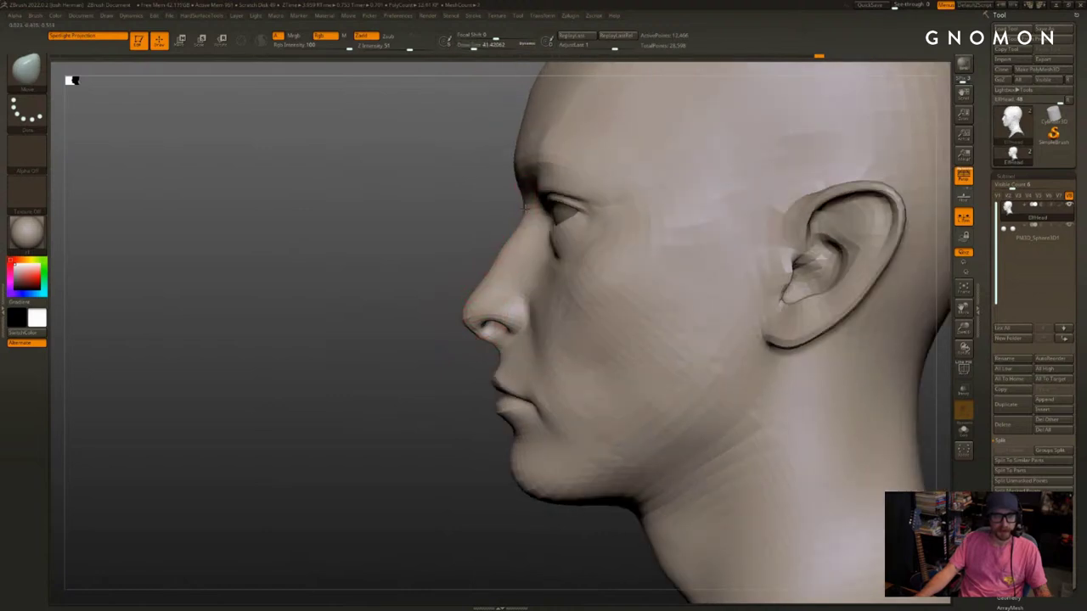
pyautogui.moveTo(466, 236); pyautogui.dragTo(619, 252, button='right')
pyautogui.moveTo(509, 326); pyautogui.dragTo(511, 318)
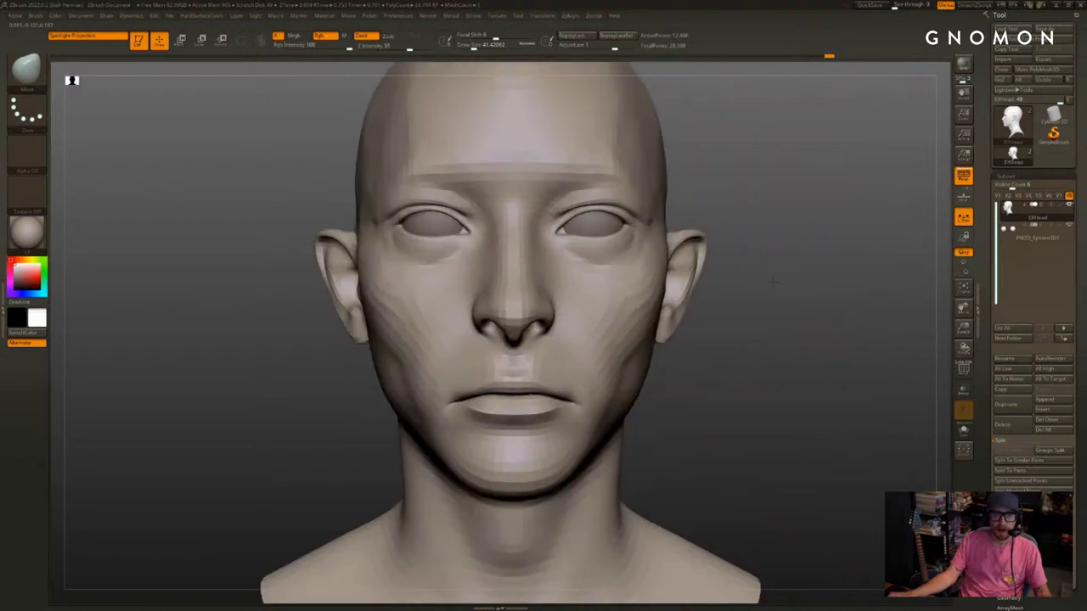
# Refine the side and tip of the nose with the Standard brush at a reduced draw size
pyautogui.moveTo(511, 317); pyautogui.dragTo(586, 308, button='right')
pyautogui.keyDown('shift'); pyautogui.moveTo(754, 209); pyautogui.dragTo(689, 218, button='right'); pyautogui.keyUp('shift')
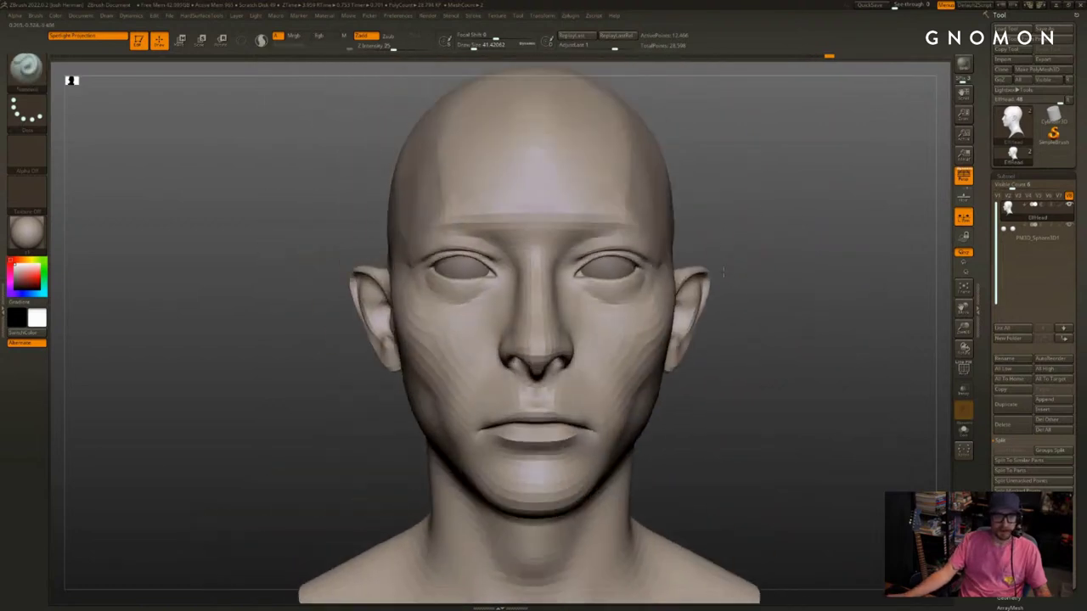
pyautogui.moveTo(798, 297)
pyautogui.keyDown('ctrl'); pyautogui.mouseDown(button='right')
pyautogui.moveTo(802, 259)
pyautogui.moveTo(763, 272)
pyautogui.moveTo(766, 309)
pyautogui.mouseUp(button='right'); pyautogui.keyUp('ctrl')
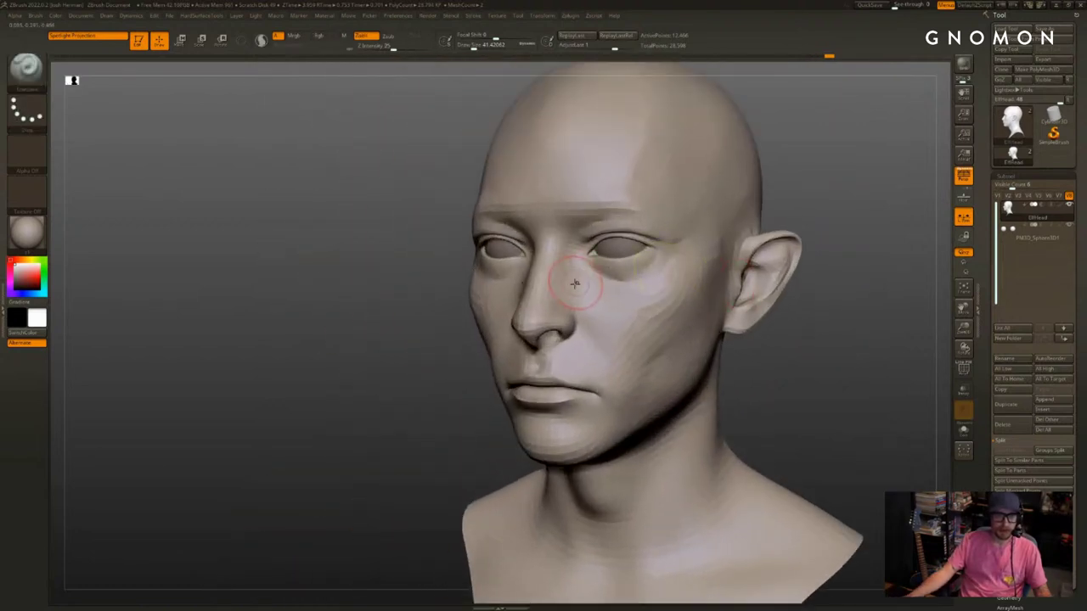
pyautogui.moveTo(501, 310); pyautogui.dragTo(382, 338, button='right')
pyautogui.press('s')
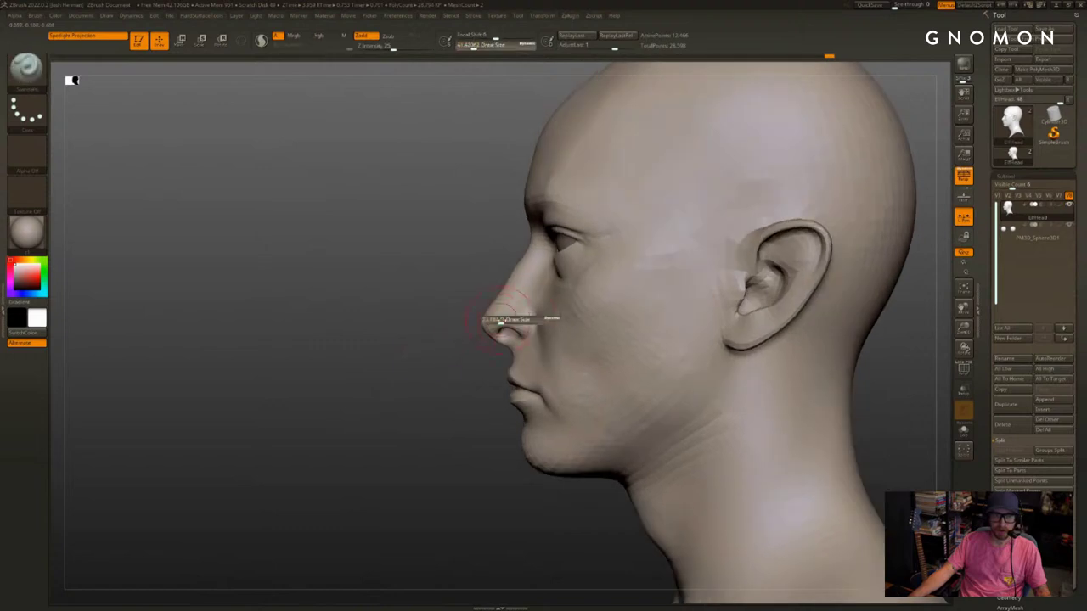
pyautogui.moveTo(498, 315); pyautogui.dragTo(501, 309)
pyautogui.press('shift')
# Adjust the nose and upper lip contour in profile view with the Move brush
pyautogui.keyDown('alt'); pyautogui.moveTo(446, 317); pyautogui.dragTo(499, 324, button='right'); pyautogui.keyUp('alt')
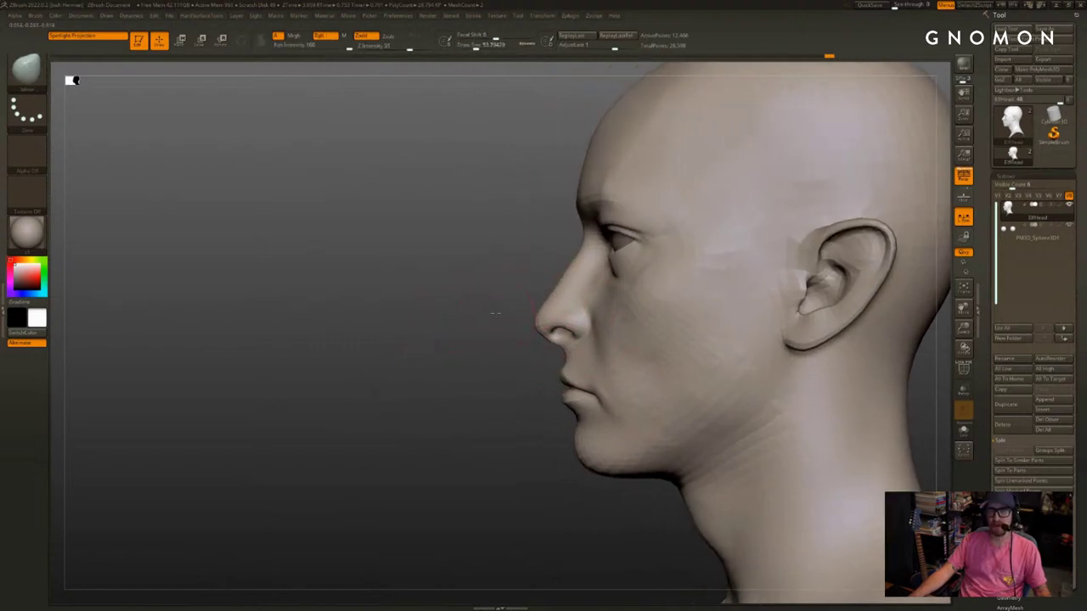
pyautogui.press('s')
pyautogui.keyDown('alt'); pyautogui.moveTo(502, 376); pyautogui.dragTo(472, 378, button='right'); pyautogui.keyUp('alt')
pyautogui.keyDown('ctrl'); pyautogui.moveTo(472, 379); pyautogui.dragTo(475, 354, button='right'); pyautogui.keyUp('ctrl')
pyautogui.press('s')
pyautogui.moveTo(480, 350)
pyautogui.mouseDown()
pyautogui.moveTo(501, 334)
pyautogui.moveTo(495, 326)
pyautogui.moveTo(731, 327)
pyautogui.moveTo(764, 280)
pyautogui.mouseUp()
pyautogui.press('s')
pyautogui.moveTo(806, 315); pyautogui.dragTo(650, 323)
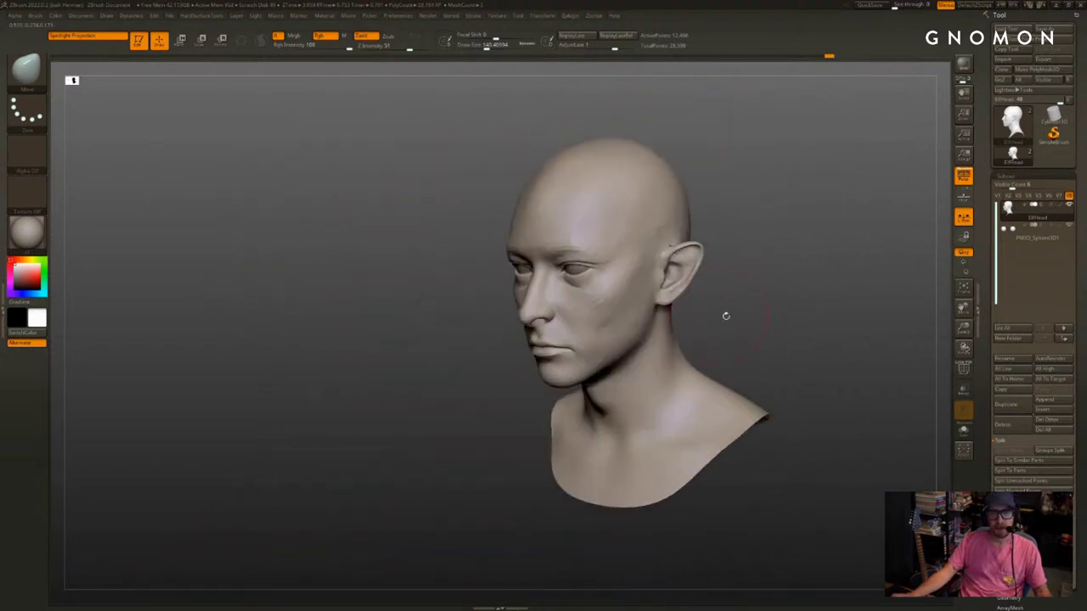
# Adjust the nose bridge and tip contour with the Move brush in profile and front views, undoing one unwanted stroke
pyautogui.keyDown('alt'); pyautogui.moveTo(763, 304); pyautogui.dragTo(732, 353); pyautogui.keyUp('alt')
pyautogui.moveTo(793, 339); pyautogui.dragTo(738, 307)
pyautogui.moveTo(447, 354); pyautogui.dragTo(464, 357)
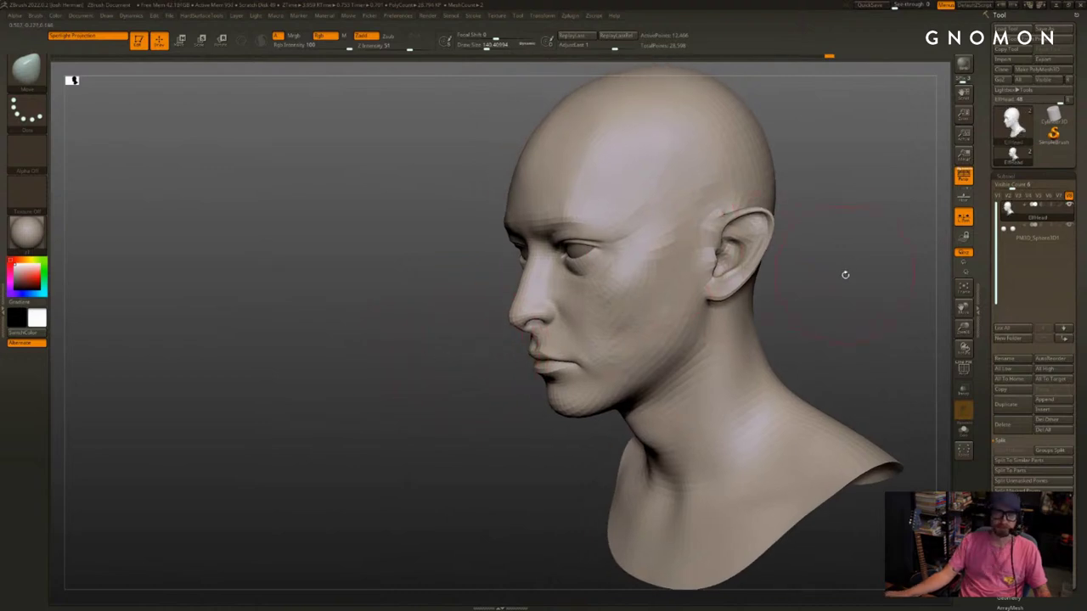
pyautogui.moveTo(845, 275); pyautogui.dragTo(921, 282)
pyautogui.moveTo(690, 291)
pyautogui.mouseDown()
pyautogui.moveTo(701, 292)
pyautogui.moveTo(696, 316)
pyautogui.mouseUp()
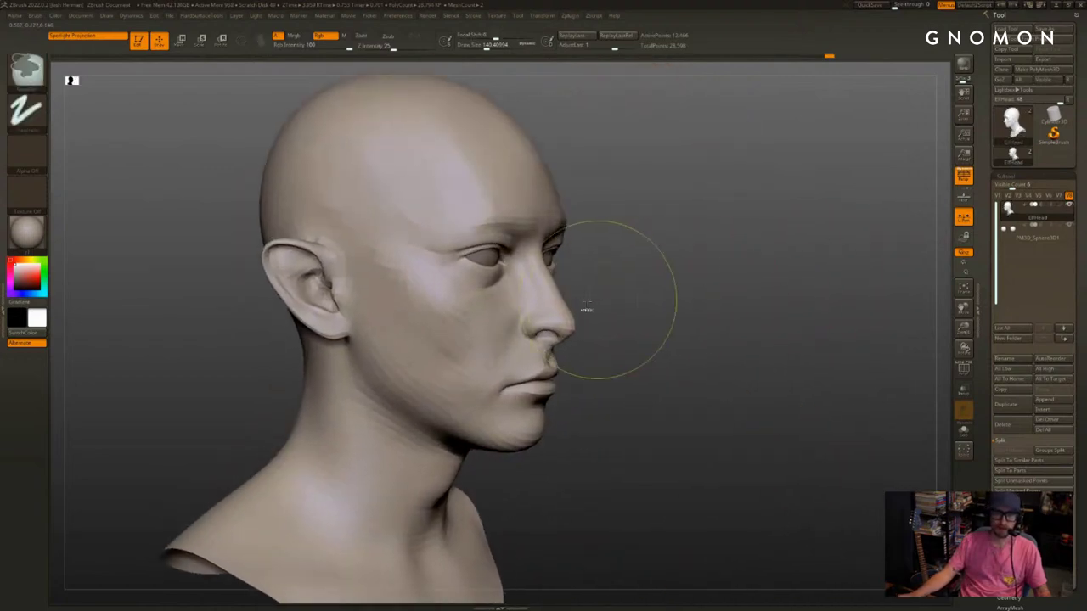
pyautogui.press('s')
pyautogui.moveTo(586, 304)
pyautogui.keyDown('shift'); pyautogui.mouseDown()
pyautogui.moveTo(613, 299)
pyautogui.moveTo(540, 283)
pyautogui.mouseUp(); pyautogui.keyUp('shift')
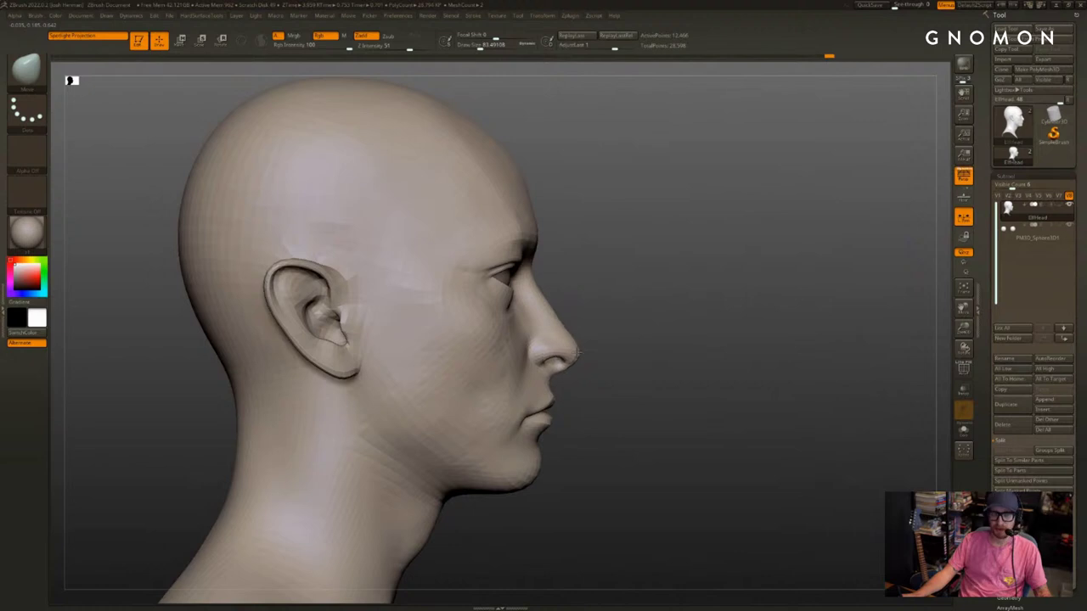
pyautogui.moveTo(594, 353)
pyautogui.mouseDown()
pyautogui.moveTo(491, 387)
pyautogui.moveTo(826, 389)
pyautogui.moveTo(788, 348)
pyautogui.moveTo(750, 347)
pyautogui.mouseUp()
pyautogui.hotkey('ctrl', 'z')
pyautogui.moveTo(667, 340)
pyautogui.mouseDown()
pyautogui.moveTo(609, 315)
pyautogui.moveTo(656, 314)
pyautogui.moveTo(640, 309)
pyautogui.moveTo(614, 349)
pyautogui.mouseUp()
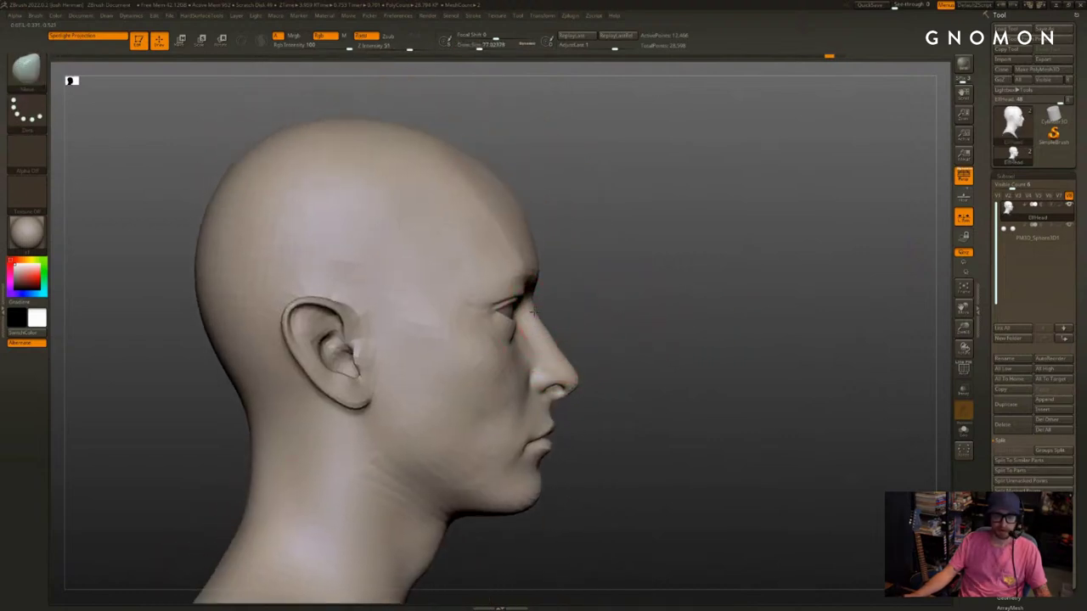
pyautogui.press('s')
pyautogui.moveTo(597, 320); pyautogui.dragTo(572, 340)
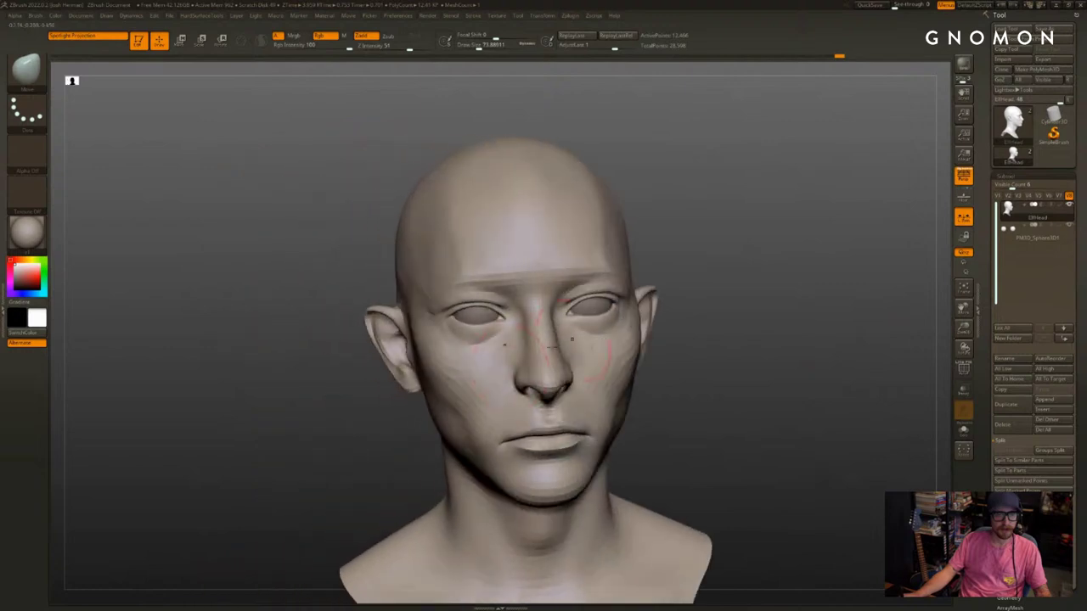
# Build up the cheekbone and temple area beside the eye with the ClayBuildup brush
pyautogui.moveTo(751, 385)
pyautogui.keyDown('alt'); pyautogui.mouseDown()
pyautogui.moveTo(730, 343)
pyautogui.moveTo(637, 341)
pyautogui.mouseUp(); pyautogui.keyUp('alt')
pyautogui.press('b')
pyautogui.press('c')
pyautogui.press('b')
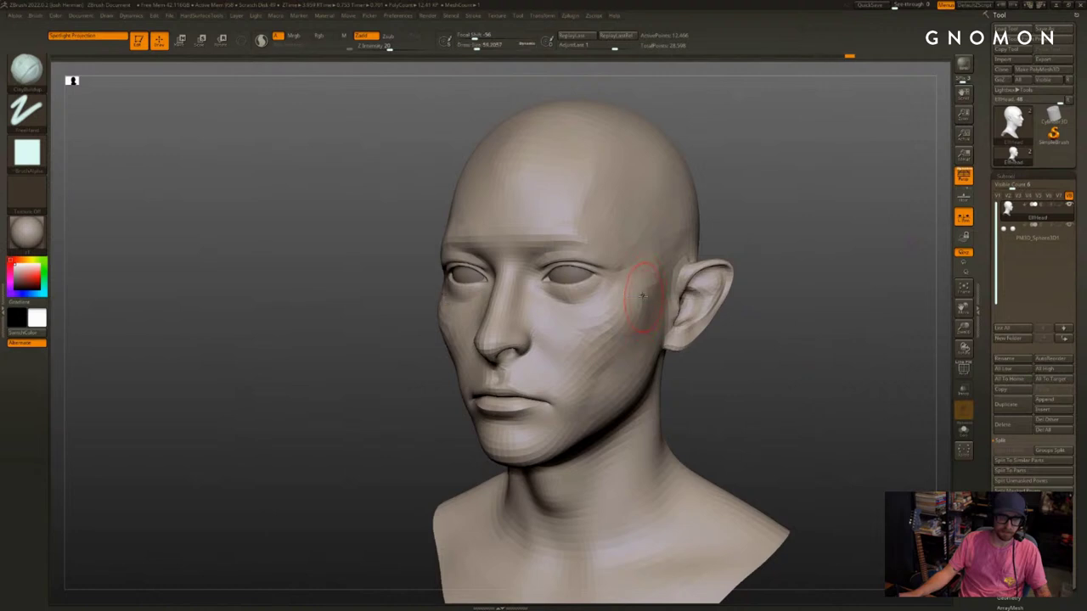
pyautogui.keyDown('alt'); pyautogui.moveTo(785, 243); pyautogui.dragTo(782, 257); pyautogui.keyUp('alt')
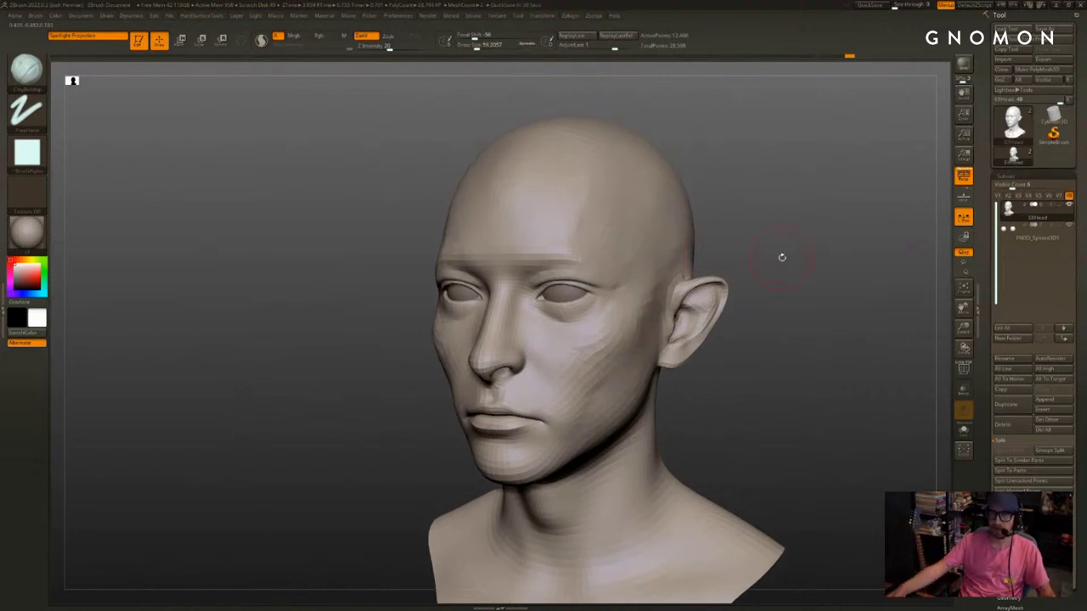
# Carve a short crease at the outer corner of the eye with the DamStandard brush, undoing one unwanted stroke
pyautogui.moveTo(772, 235); pyautogui.dragTo(693, 228)
pyautogui.press('b')
pyautogui.press('d')
pyautogui.press('s')
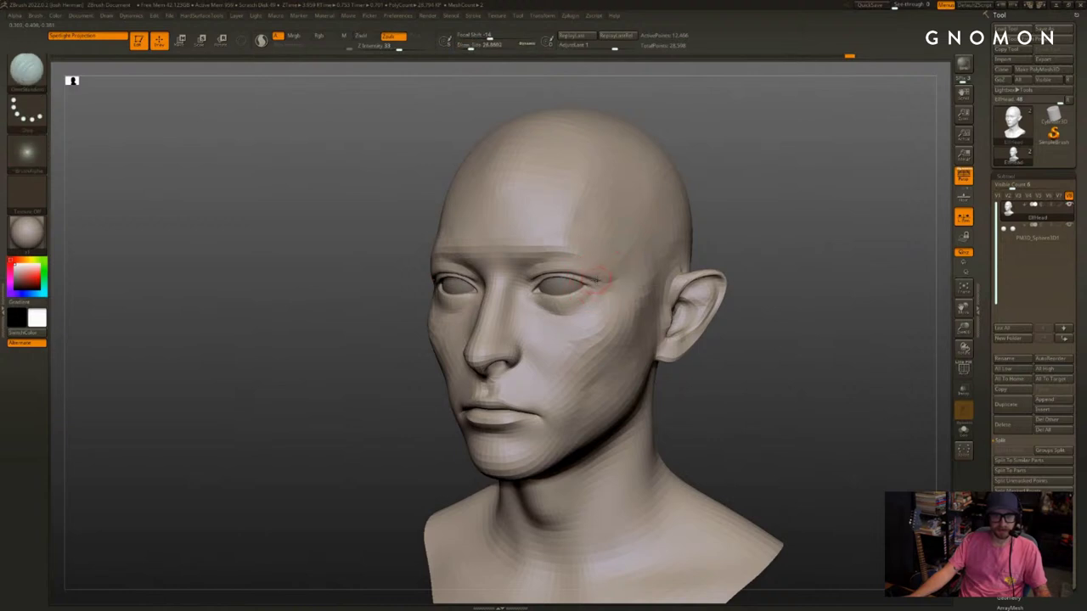
pyautogui.hotkey('ctrl', 'z')
pyautogui.moveTo(608, 277)
pyautogui.mouseDown()
pyautogui.moveTo(590, 290)
pyautogui.moveTo(609, 275)
pyautogui.mouseUp()
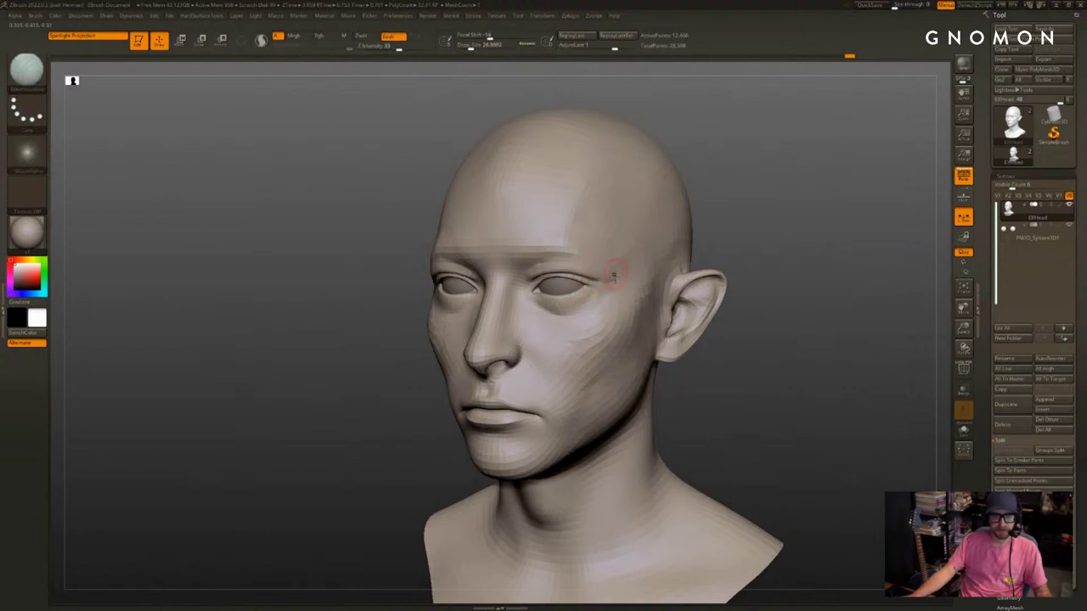
# Refine and smooth the outer eye corner with the Standard brush at a draw size of about 20, undoing one stroke
pyautogui.moveTo(747, 231)
pyautogui.mouseDown()
pyautogui.moveTo(761, 220)
pyautogui.moveTo(749, 221)
pyautogui.moveTo(772, 238)
pyautogui.moveTo(806, 239)
pyautogui.mouseUp()
pyautogui.press('b')
pyautogui.press('s')
pyautogui.press('t')
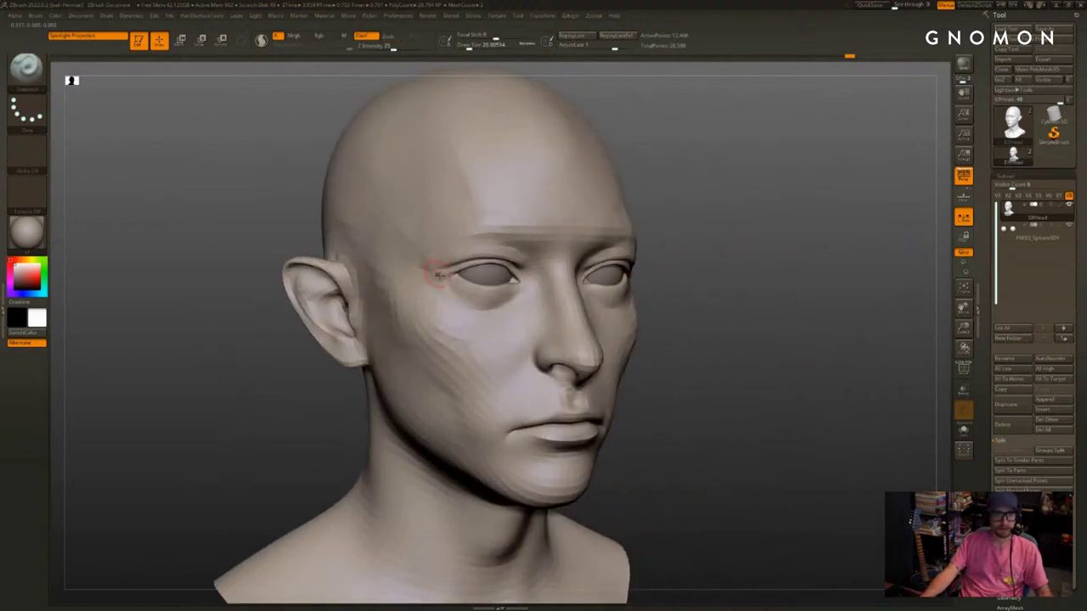
pyautogui.keyDown('shift'); pyautogui.moveTo(440, 279); pyautogui.dragTo(434, 276); pyautogui.keyUp('shift')
pyautogui.keyDown('alt'); pyautogui.moveTo(728, 261); pyautogui.dragTo(633, 264); pyautogui.keyUp('alt')
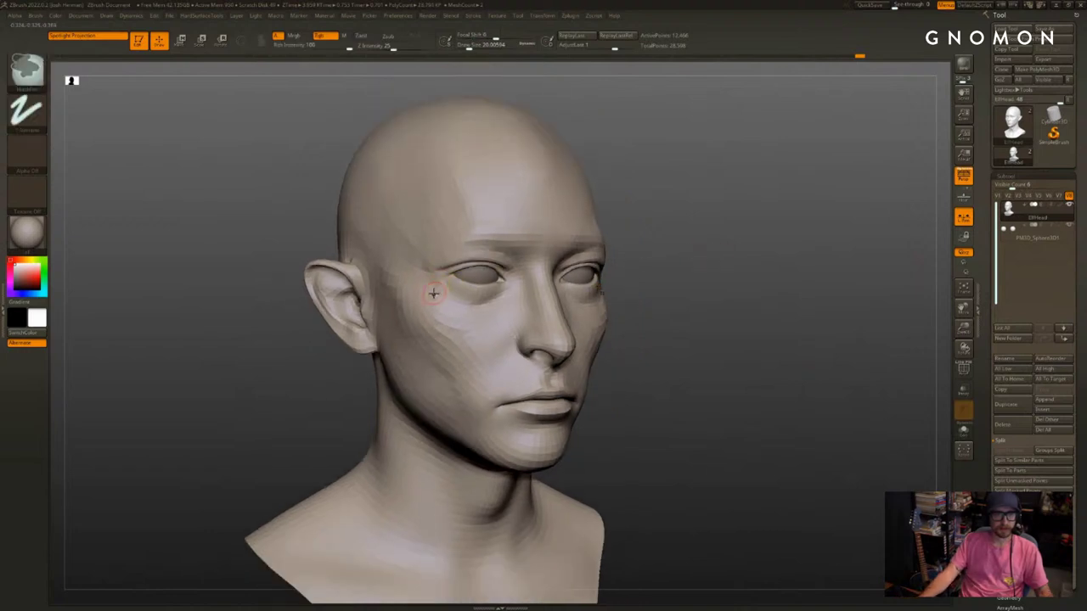
pyautogui.hotkey('ctrl', 'z')
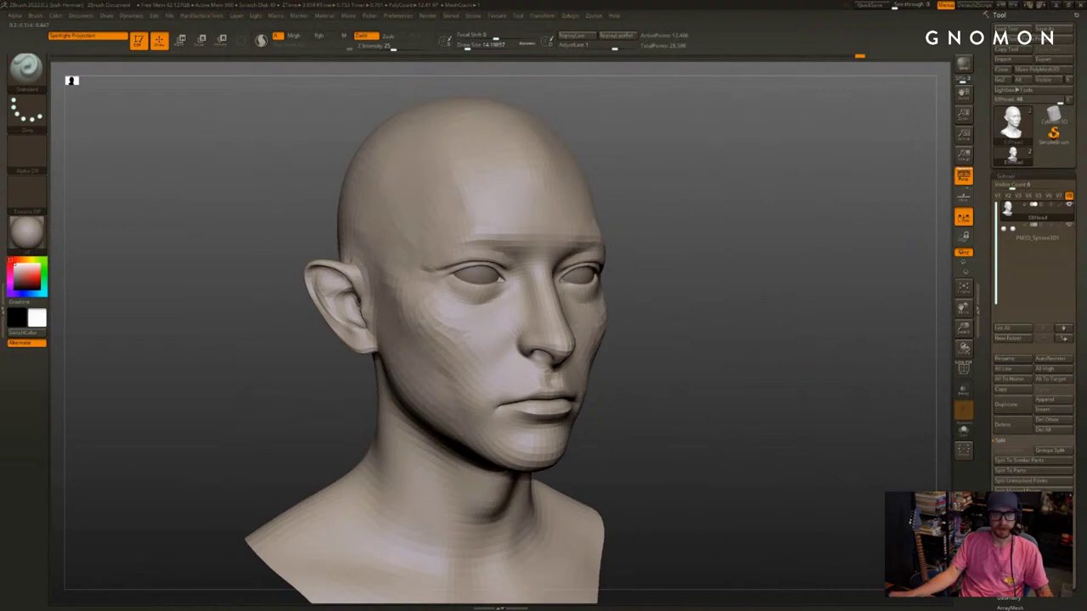
# Define the fold below the outer half of the eye with the DamStandard brush at a small draw size
pyautogui.moveTo(888, 310); pyautogui.dragTo(855, 310)
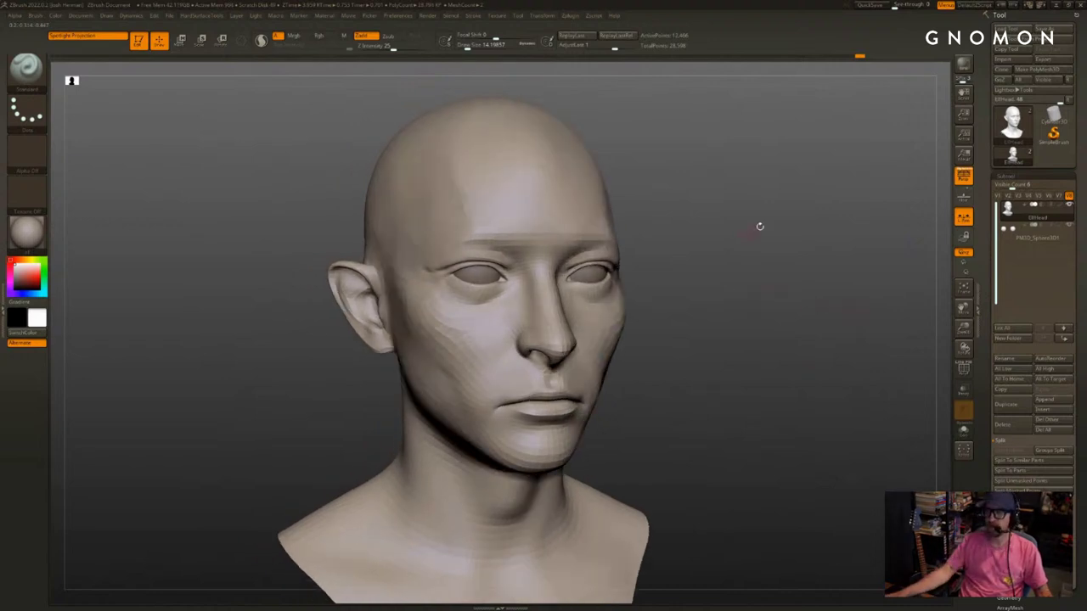
pyautogui.keyDown('alt'); pyautogui.moveTo(764, 310); pyautogui.dragTo(690, 280); pyautogui.keyUp('alt')
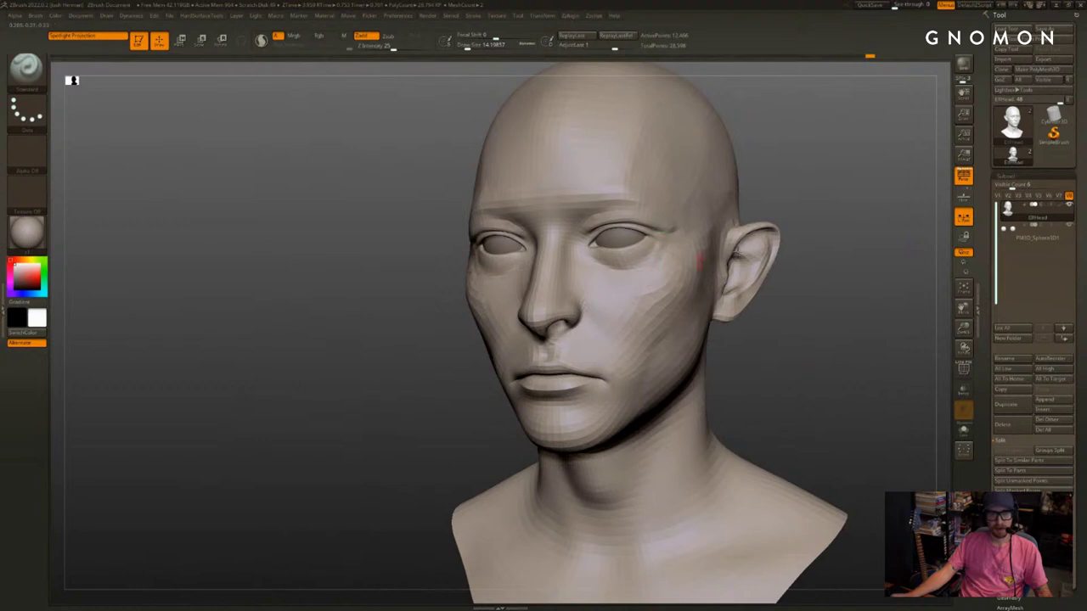
pyautogui.moveTo(831, 285)
pyautogui.keyDown('alt'); pyautogui.mouseDown()
pyautogui.moveTo(825, 264)
pyautogui.moveTo(859, 265)
pyautogui.mouseUp(); pyautogui.keyUp('alt')
pyautogui.press('b')
pyautogui.press('d')
pyautogui.press('s')
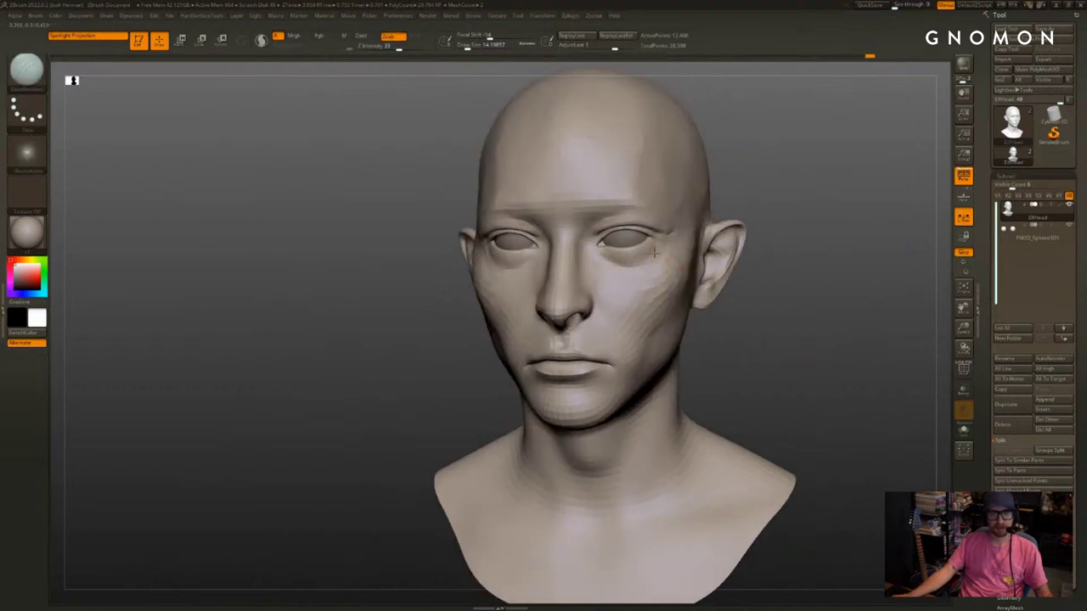
pyautogui.press('s')
pyautogui.click(638, 274)
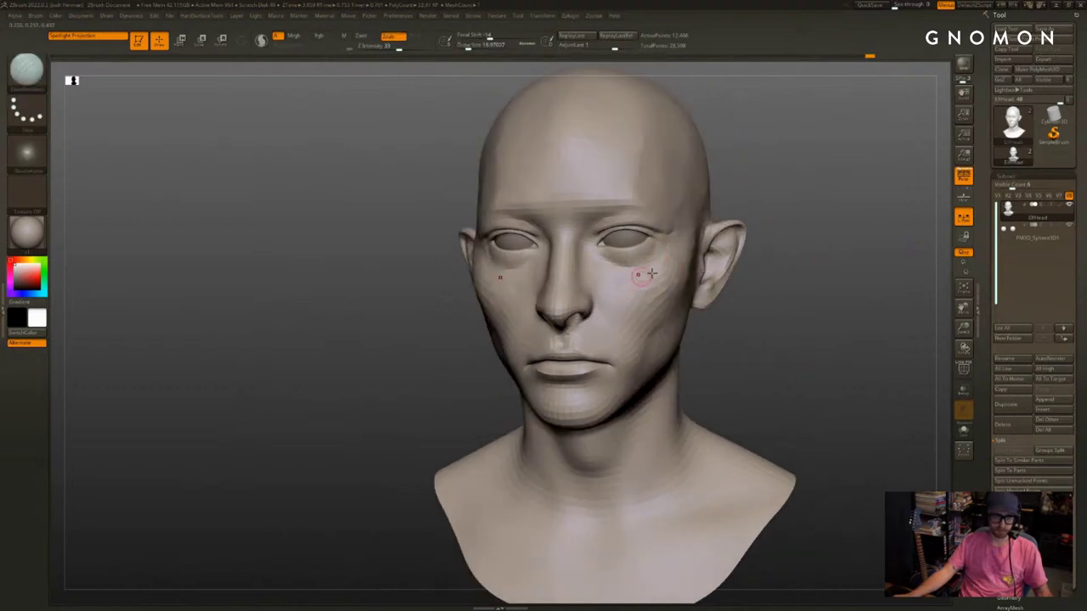
# Rework the under-eye area with another stroke and smooth its transition into the cheek
pyautogui.keyDown('shift'); pyautogui.moveTo(764, 282); pyautogui.dragTo(802, 282); pyautogui.keyUp('shift')
pyautogui.moveTo(625, 273); pyautogui.dragTo(623, 292)
pyautogui.moveTo(748, 263)
pyautogui.keyDown('alt'); pyautogui.mouseDown()
pyautogui.moveTo(732, 279)
pyautogui.moveTo(788, 282)
pyautogui.mouseUp(); pyautogui.keyUp('alt')
pyautogui.keyDown('shift'); pyautogui.moveTo(502, 306); pyautogui.dragTo(500, 319); pyautogui.keyUp('shift')
pyautogui.moveTo(725, 308); pyautogui.dragTo(748, 331)
pyautogui.moveTo(748, 331)
pyautogui.keyDown('alt'); pyautogui.mouseDown()
pyautogui.moveTo(764, 319)
pyautogui.moveTo(732, 303)
pyautogui.moveTo(762, 371)
pyautogui.moveTo(735, 334)
pyautogui.mouseUp(); pyautogui.keyUp('alt')
# Subdivide the head mesh to a higher subdivision level
pyautogui.press('d')
pyautogui.click(768, 325)
pyautogui.moveTo(770, 258)
pyautogui.keyDown('alt'); pyautogui.mouseDown()
pyautogui.moveTo(753, 283)
pyautogui.moveTo(782, 344)
pyautogui.moveTo(781, 335)
pyautogui.moveTo(841, 349)
pyautogui.moveTo(769, 340)
pyautogui.mouseUp(); pyautogui.keyUp('alt')
pyautogui.press('d')
pyautogui.hotkey('shift', 'd')
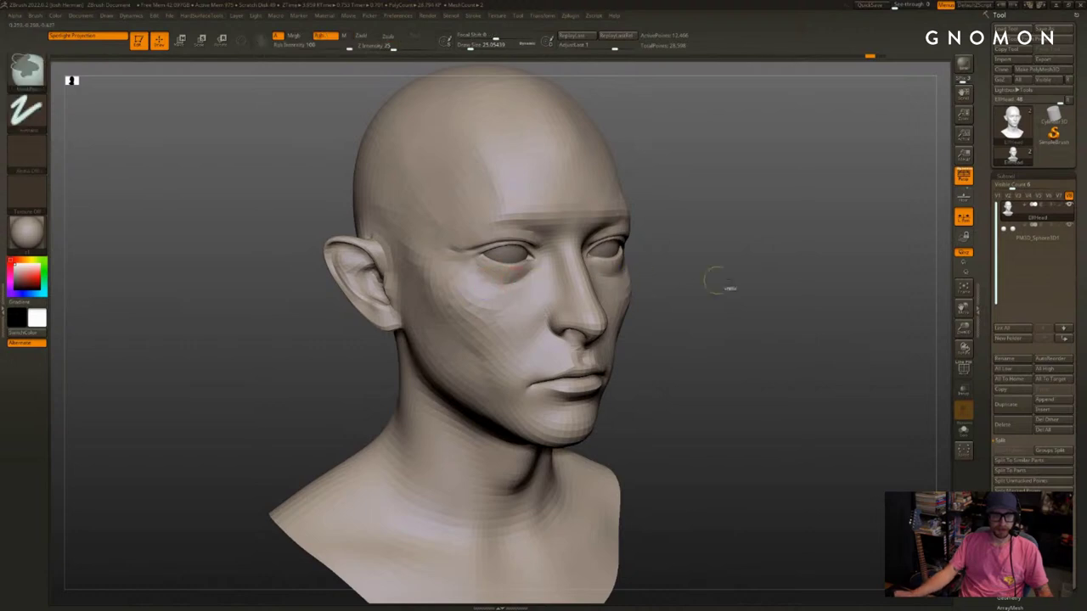
pyautogui.hotkey('ctrl', 'd')
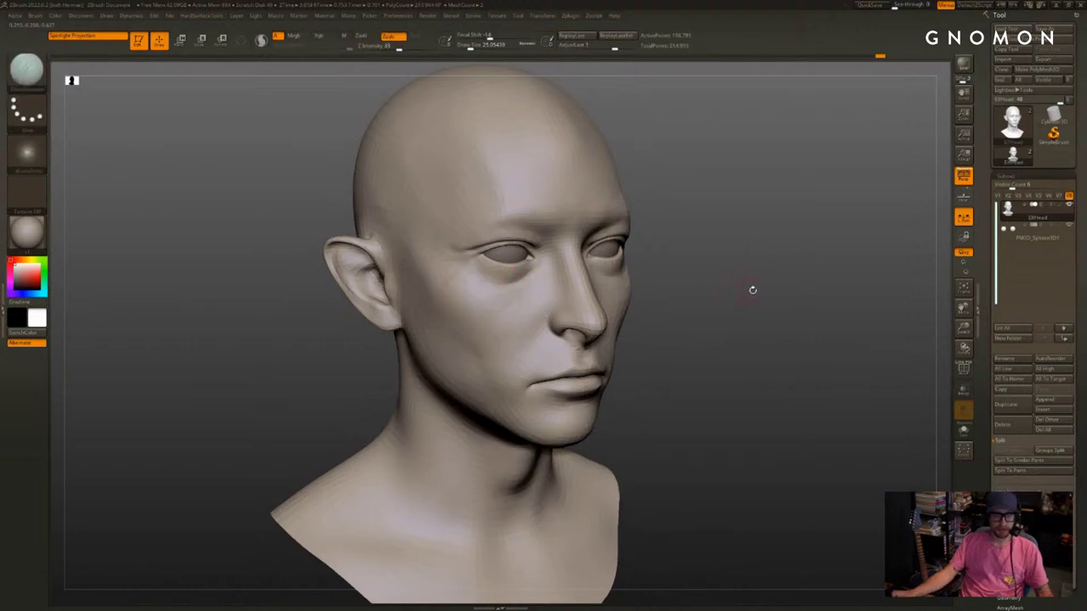
# Refine the under-eye and upper cheek surface with the Standard brush at a draw size of about 13 and smooth it
pyautogui.moveTo(752, 291)
pyautogui.keyDown('shift'); pyautogui.mouseDown()
pyautogui.moveTo(779, 286)
pyautogui.moveTo(663, 293)
pyautogui.mouseUp(); pyautogui.keyUp('shift')
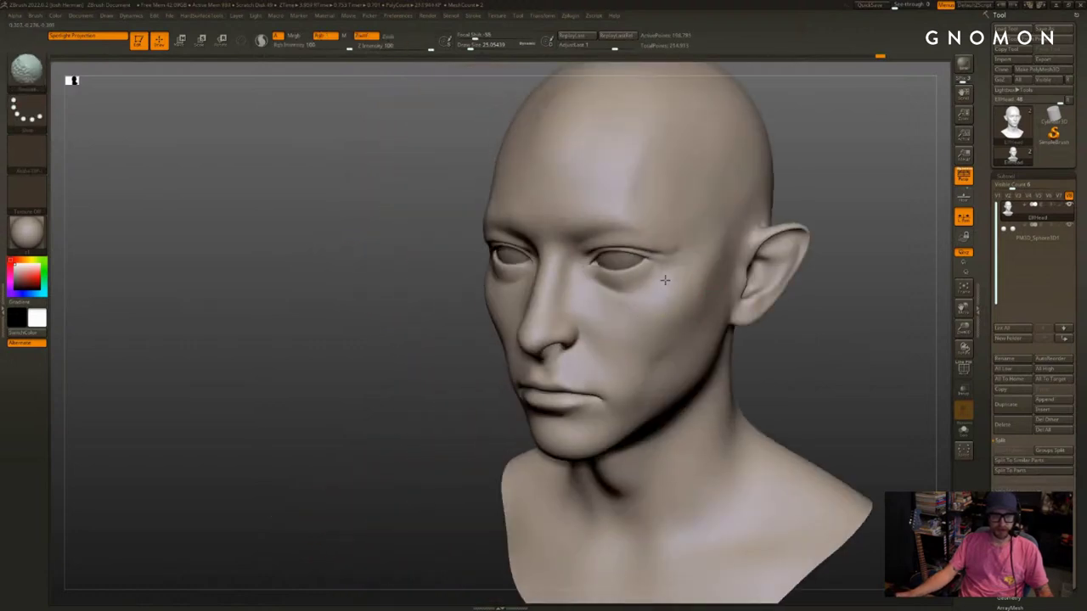
pyautogui.moveTo(802, 281)
pyautogui.mouseDown()
pyautogui.moveTo(872, 274)
pyautogui.moveTo(793, 289)
pyautogui.mouseUp()
pyautogui.press('1')
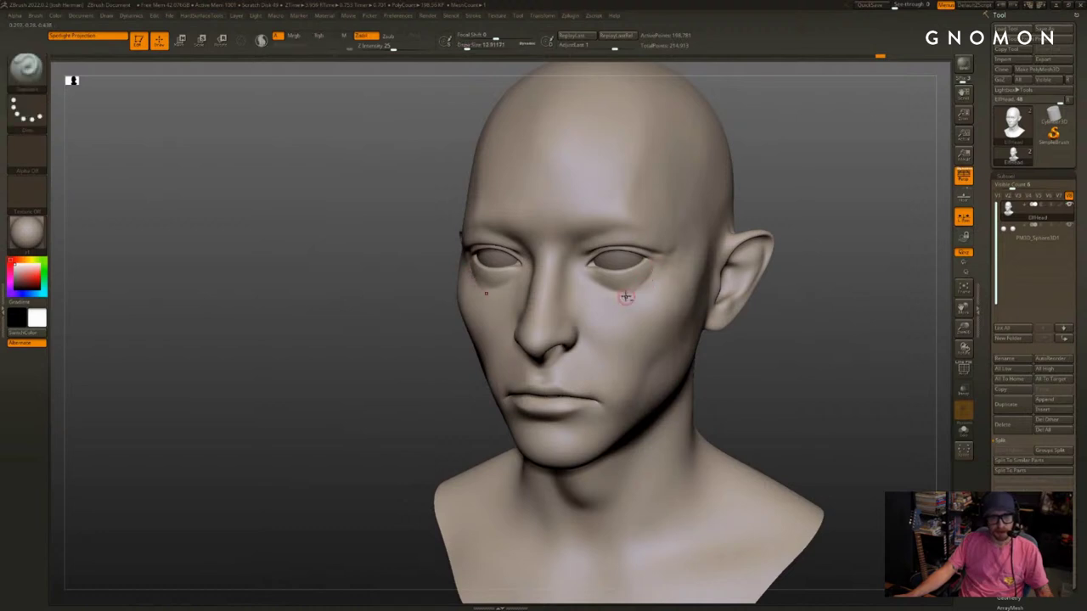
pyautogui.moveTo(799, 285); pyautogui.dragTo(759, 303)
pyautogui.moveTo(609, 296)
pyautogui.keyDown('shift'); pyautogui.mouseDown()
pyautogui.moveTo(590, 292)
pyautogui.moveTo(648, 258)
pyautogui.mouseUp(); pyautogui.keyUp('shift')
pyautogui.moveTo(777, 270); pyautogui.dragTo(904, 277)
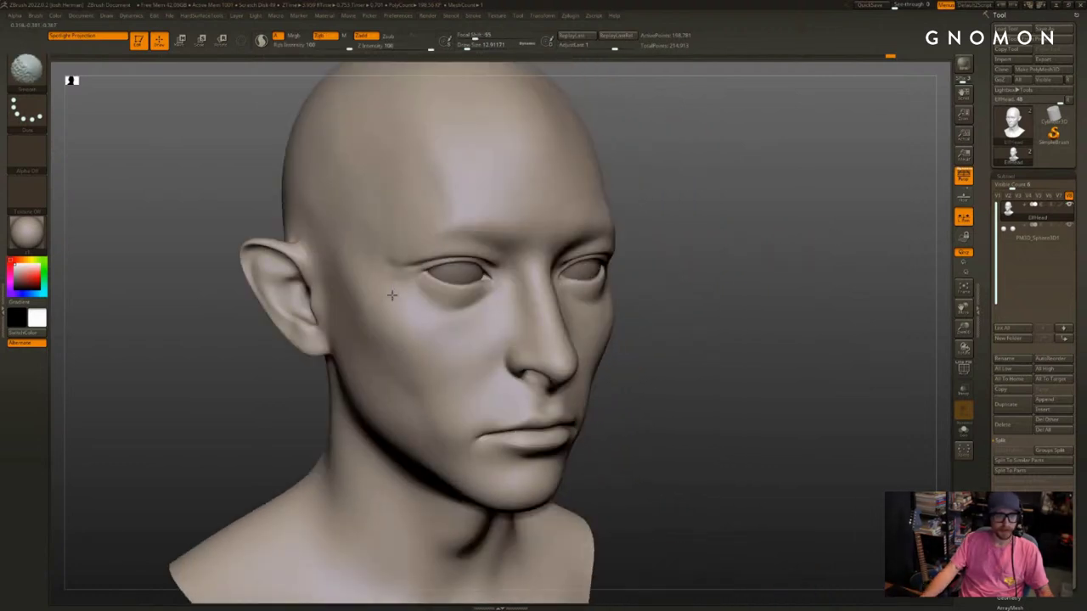
pyautogui.keyDown('shift'); pyautogui.moveTo(391, 296); pyautogui.dragTo(382, 287); pyautogui.keyUp('shift')
pyautogui.keyDown('shift'); pyautogui.moveTo(796, 318); pyautogui.dragTo(754, 279); pyautogui.keyUp('shift')
# Mask a rectangular band across the eye region from the profile view and clear the mask
pyautogui.keyDown('ctrl'); pyautogui.moveTo(767, 234); pyautogui.dragTo(294, 315); pyautogui.keyUp('ctrl')
pyautogui.keyDown('shift'); pyautogui.moveTo(280, 301); pyautogui.dragTo(578, 226); pyautogui.keyUp('shift')
pyautogui.keyDown('ctrl'); pyautogui.keyDown('alt'); pyautogui.moveTo(124, 184); pyautogui.dragTo(363, 358); pyautogui.keyUp('alt'); pyautogui.keyUp('ctrl')
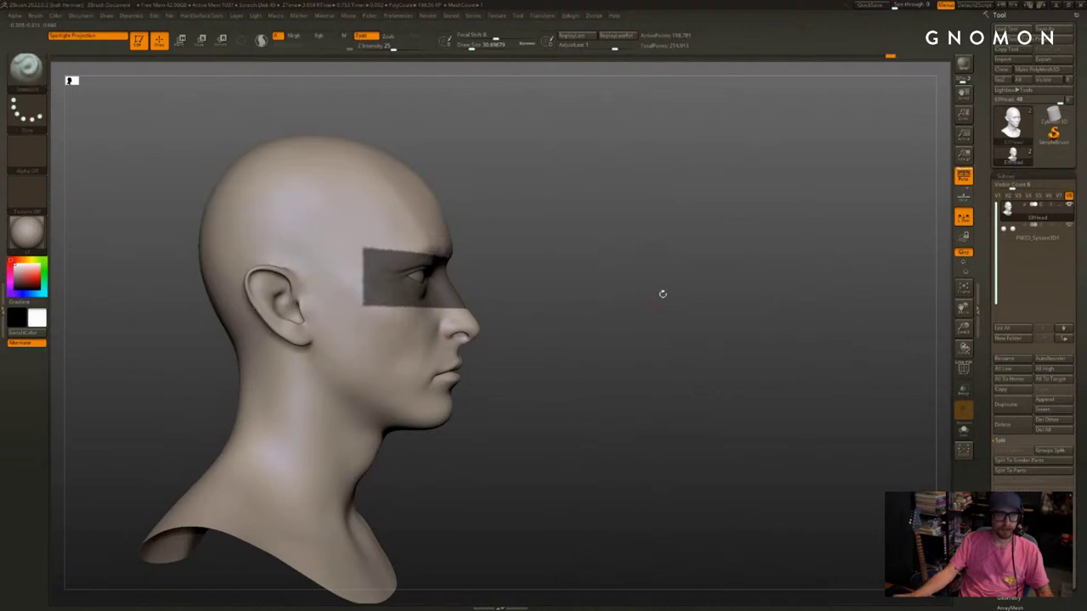
pyautogui.moveTo(836, 294); pyautogui.dragTo(641, 299)
pyautogui.keyDown('alt'); pyautogui.moveTo(749, 318); pyautogui.dragTo(786, 298); pyautogui.keyUp('alt')
pyautogui.moveTo(790, 286); pyautogui.dragTo(774, 287)
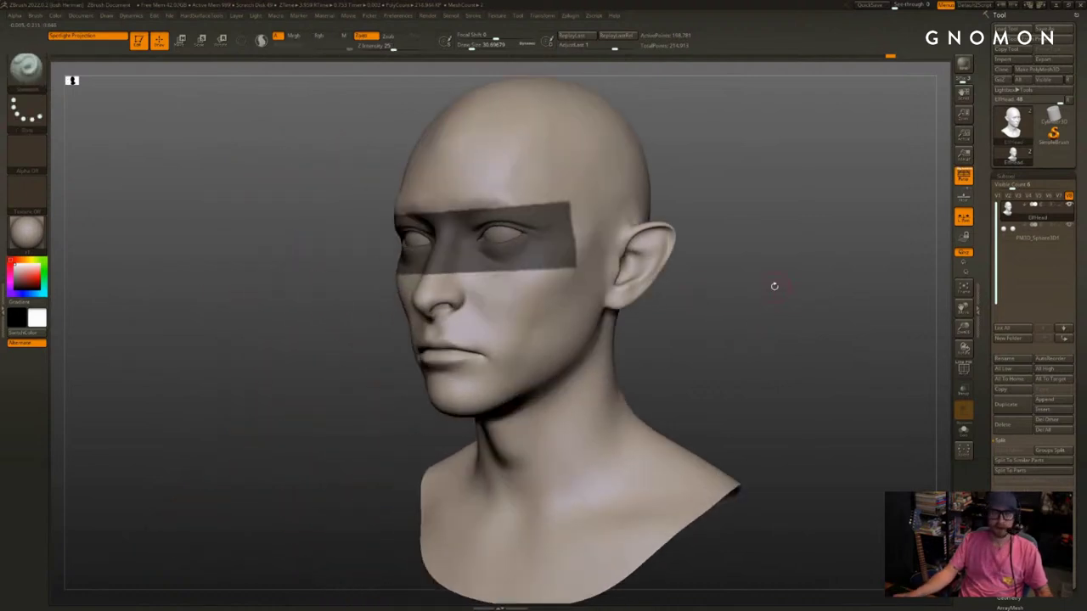
pyautogui.keyDown('ctrl'); pyautogui.moveTo(354, 379); pyautogui.dragTo(340, 392); pyautogui.keyUp('ctrl')
# Sharpen the crease around the nostril wing with the DamStandard brush at a draw size of about 8
pyautogui.moveTo(340, 382); pyautogui.dragTo(372, 394)
pyautogui.press('b')
pyautogui.press('d')
pyautogui.press('s')
pyautogui.keyDown('alt'); pyautogui.moveTo(357, 327); pyautogui.dragTo(365, 374); pyautogui.keyUp('alt')
pyautogui.moveTo(366, 374)
pyautogui.mouseDown()
pyautogui.moveTo(348, 374)
pyautogui.moveTo(366, 379)
pyautogui.mouseUp()
pyautogui.press('[')
pyautogui.press('[')
pyautogui.keyDown('alt'); pyautogui.moveTo(366, 378); pyautogui.dragTo(374, 408); pyautogui.keyUp('alt')
pyautogui.press('s')
pyautogui.press('s')
pyautogui.moveTo(501, 357); pyautogui.dragTo(490, 350)
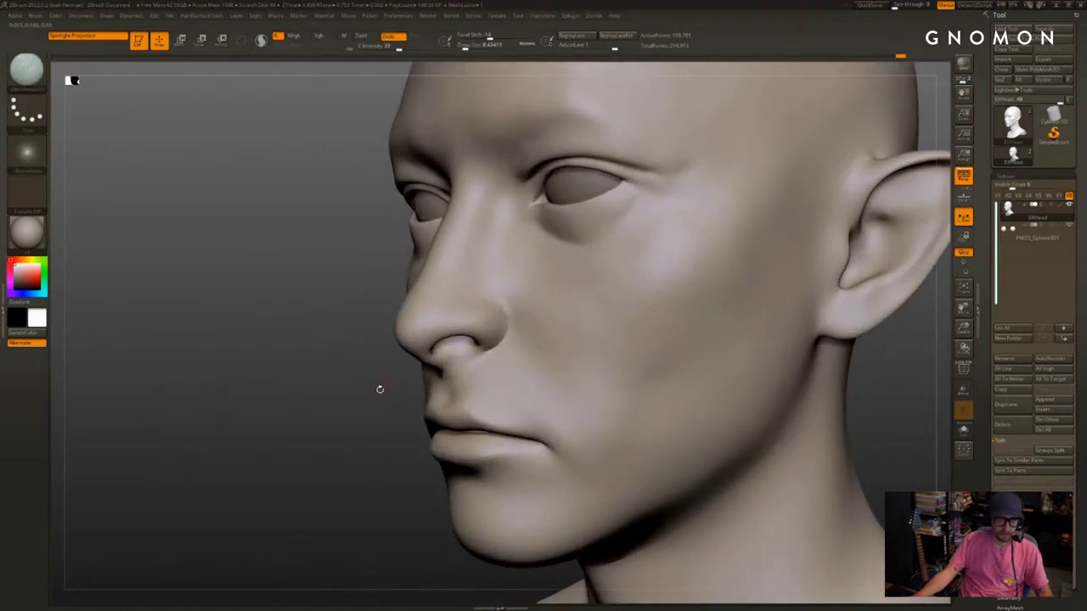
# Refine and smooth the crease above the nostril wing and adjust the upper lip with the Move brush
pyautogui.moveTo(379, 389); pyautogui.dragTo(515, 323, button='right')
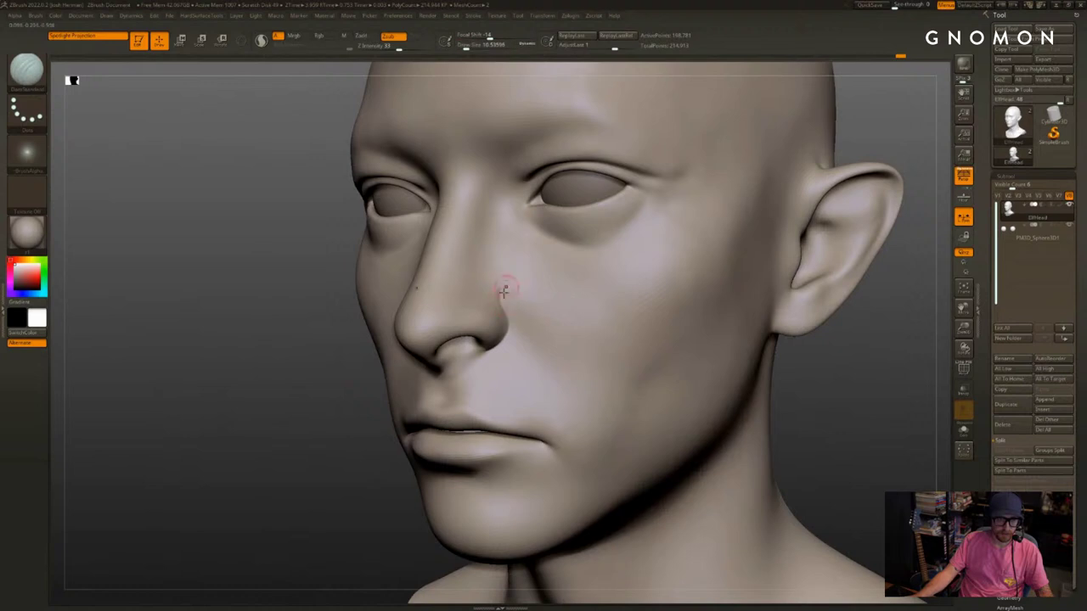
pyautogui.press('shift')
pyautogui.moveTo(412, 392)
pyautogui.mouseDown(button='right')
pyautogui.moveTo(459, 358)
pyautogui.moveTo(650, 351)
pyautogui.moveTo(648, 402)
pyautogui.moveTo(686, 400)
pyautogui.moveTo(671, 377)
pyautogui.moveTo(645, 393)
pyautogui.moveTo(604, 372)
pyautogui.mouseUp(button='right')
pyautogui.press('shift')
pyautogui.moveTo(430, 362)
pyautogui.keyDown('shift'); pyautogui.mouseDown()
pyautogui.moveTo(417, 362)
pyautogui.moveTo(425, 364)
pyautogui.mouseUp(); pyautogui.keyUp('shift')
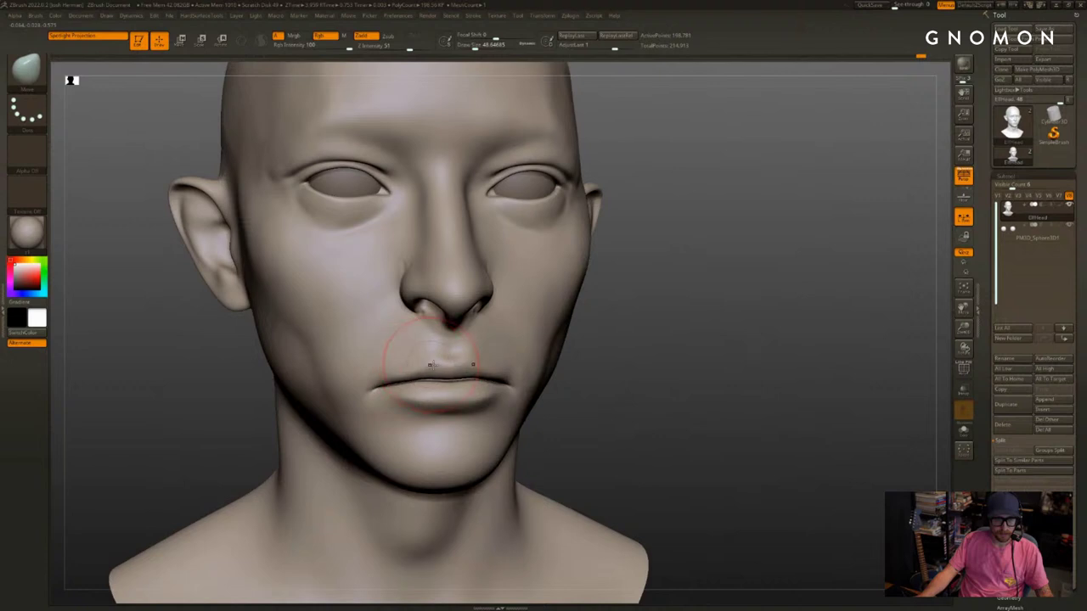
# Mask everything except the lower lip and chin polygroup, with a blurred mask edge
pyautogui.keyDown('ctrl'); pyautogui.keyDown('shift'); pyautogui.click(454, 396); pyautogui.keyUp('shift'); pyautogui.keyUp('ctrl')
pyautogui.keyDown('ctrl'); pyautogui.click(664, 336); pyautogui.keyUp('ctrl')
pyautogui.keyDown('ctrl'); pyautogui.keyDown('shift'); pyautogui.click(642, 377); pyautogui.keyUp('shift'); pyautogui.keyUp('ctrl')
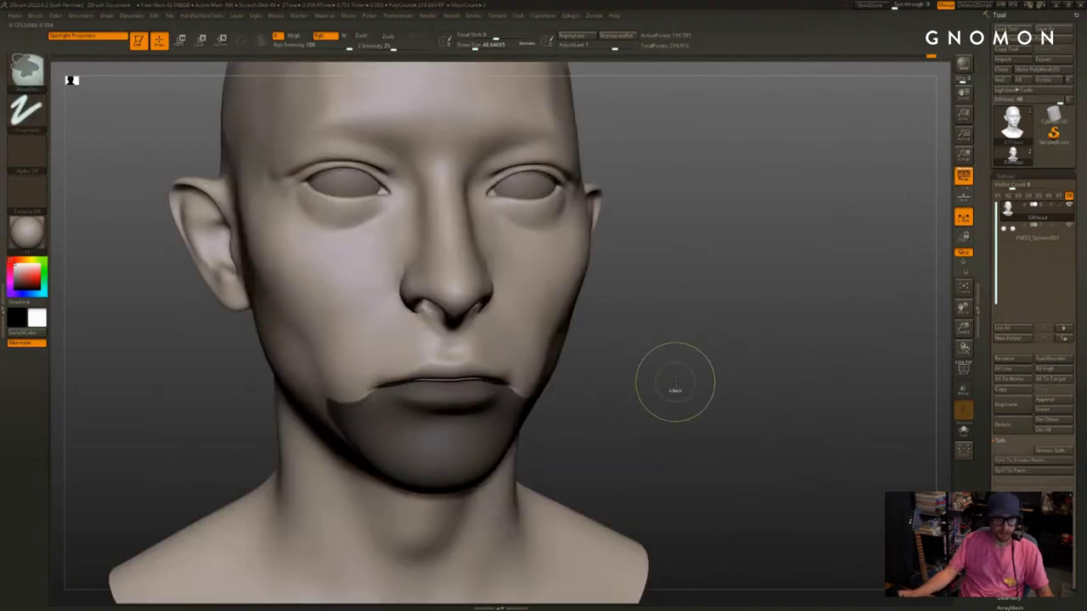
pyautogui.keyDown('ctrl'); pyautogui.click(618, 390); pyautogui.keyUp('ctrl')
pyautogui.keyDown('ctrl'); pyautogui.click(476, 394); pyautogui.keyUp('ctrl')
pyautogui.keyDown('ctrl'); pyautogui.click(476, 394); pyautogui.keyUp('ctrl')
pyautogui.keyDown('ctrl'); pyautogui.click(538, 434); pyautogui.keyUp('ctrl')
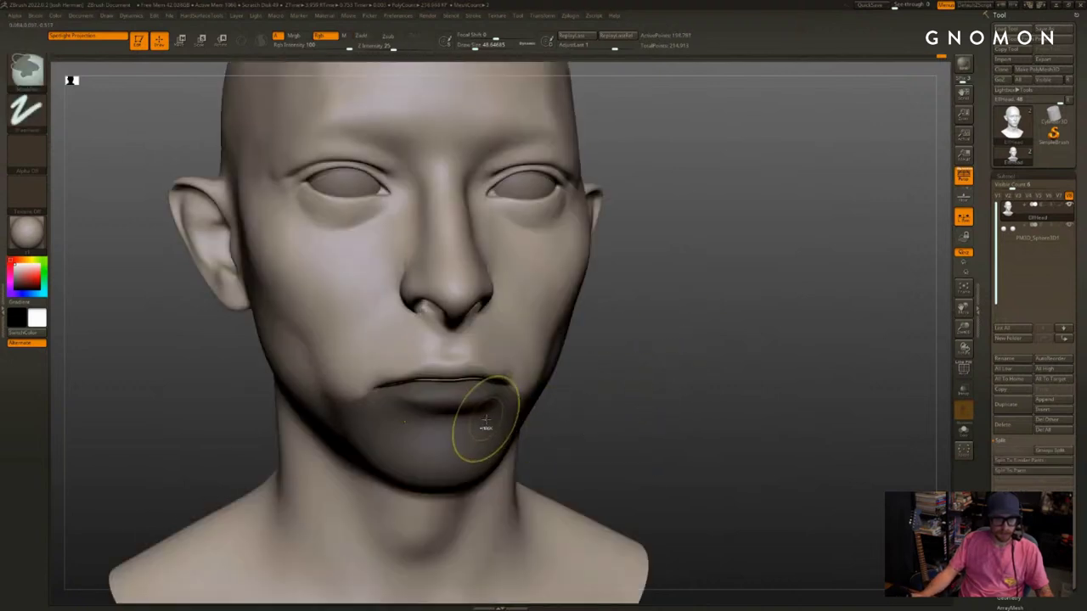
pyautogui.keyDown('ctrl'); pyautogui.click(560, 418); pyautogui.keyUp('ctrl')
# Add fullness to the unmasked lower lip with the Inflate brush and smooth it
pyautogui.press('b')
pyautogui.press('i')
pyautogui.press('n')
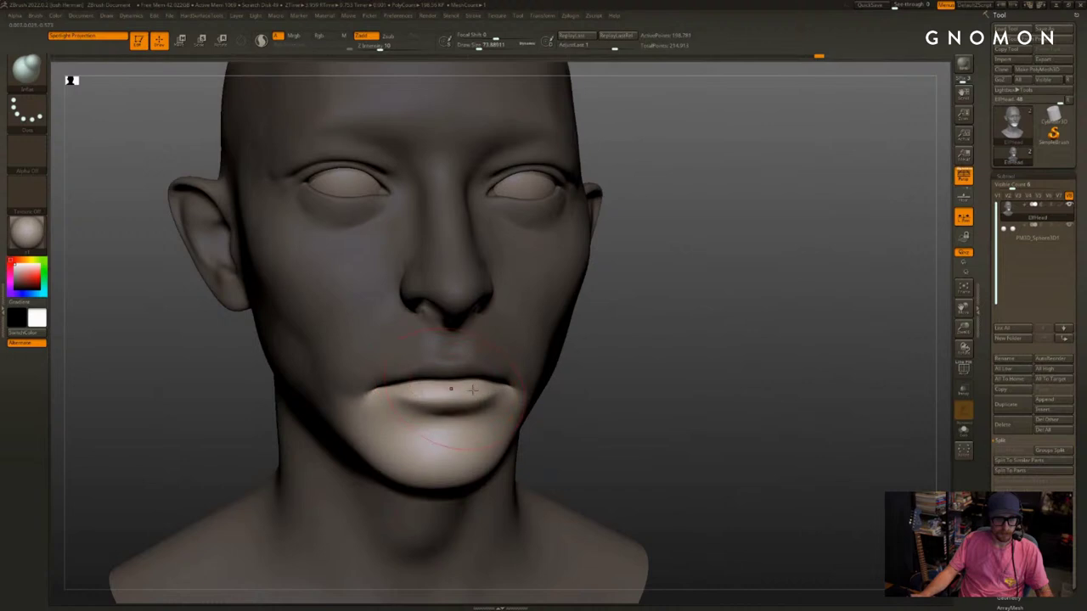
pyautogui.moveTo(608, 398); pyautogui.dragTo(643, 397)
pyautogui.keyDown('shift'); pyautogui.moveTo(430, 386); pyautogui.dragTo(453, 384); pyautogui.keyUp('shift')
pyautogui.keyDown('ctrl'); pyautogui.moveTo(577, 399); pyautogui.dragTo(604, 420); pyautogui.keyUp('ctrl')
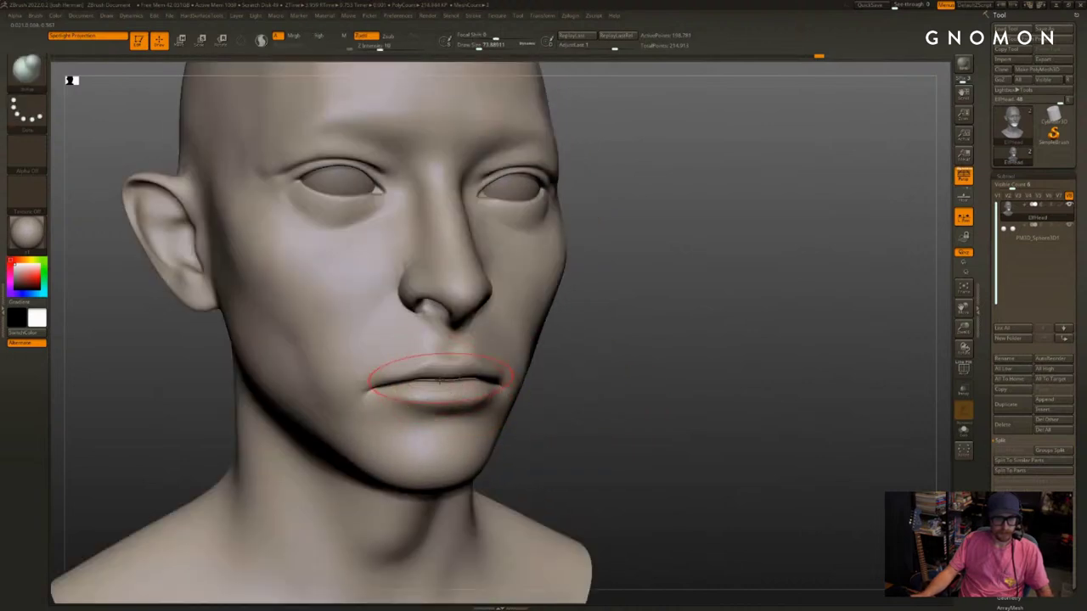
# Invert the mask to protect the lower lip and chin, hide its display, and shape the upper lip with the Inflate brush
pyautogui.keyDown('ctrl'); pyautogui.click(574, 403); pyautogui.keyUp('ctrl')
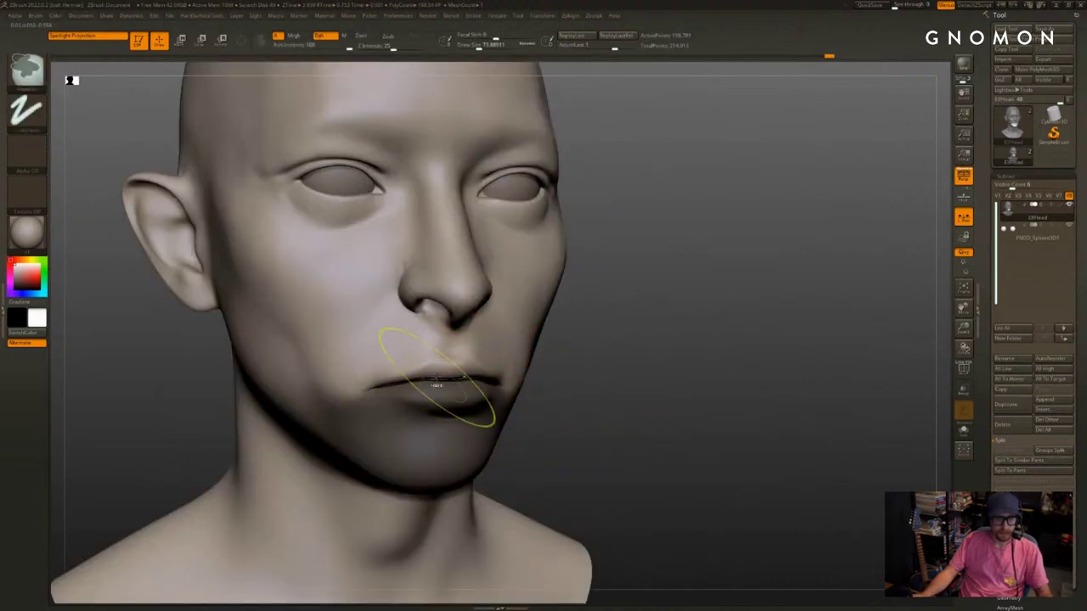
pyautogui.hotkey('ctrl', 'h')
pyautogui.moveTo(558, 392); pyautogui.dragTo(576, 394)
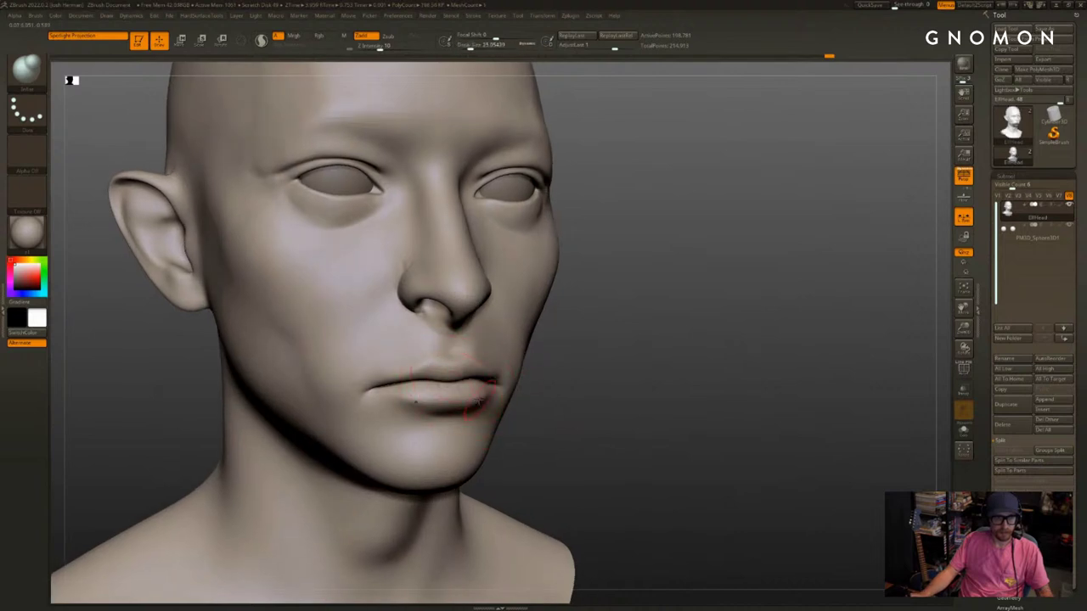
pyautogui.moveTo(621, 399)
pyautogui.keyDown('alt'); pyautogui.mouseDown()
pyautogui.moveTo(645, 366)
pyautogui.moveTo(617, 371)
pyautogui.moveTo(595, 406)
pyautogui.mouseUp(); pyautogui.keyUp('alt')
pyautogui.hotkey('ctrl', 'h')
pyautogui.press('s')
pyautogui.moveTo(484, 357); pyautogui.dragTo(503, 346)
pyautogui.press('1')
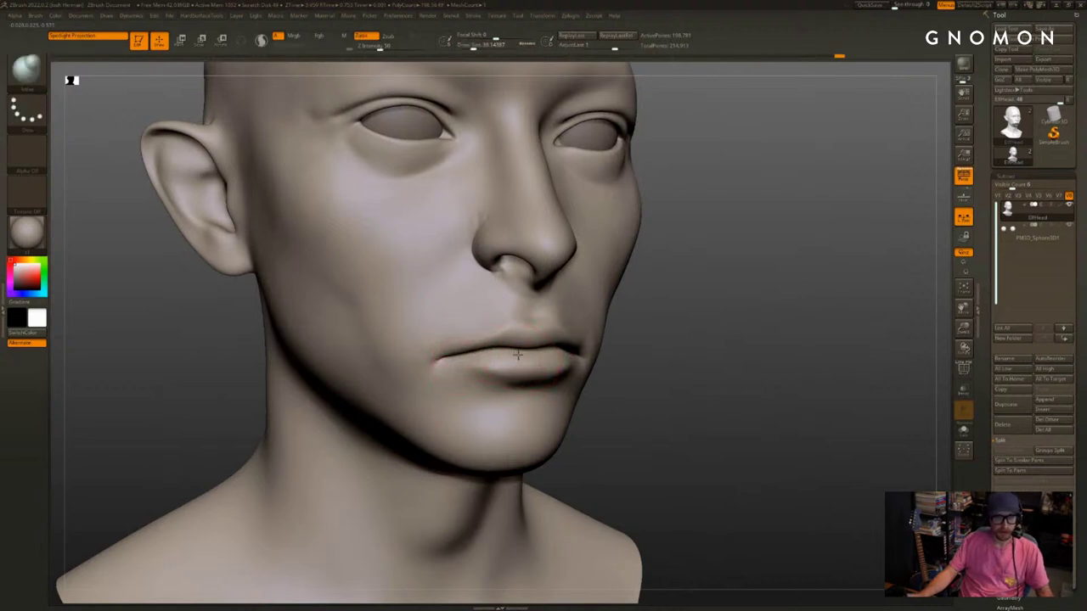
# Refine and smooth the upper lip edge with the Standard brush at a draw size of about 9
pyautogui.press('b')
pyautogui.press('s')
pyautogui.press('t')
pyautogui.press('[')
pyautogui.press('[')
pyautogui.press('[')
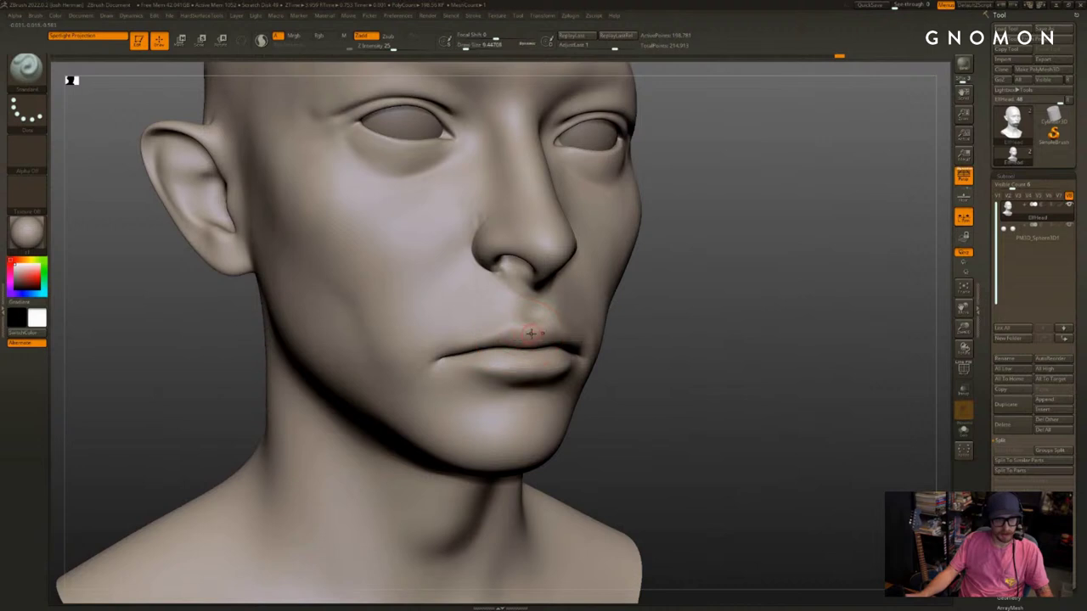
pyautogui.moveTo(526, 334)
pyautogui.keyDown('shift'); pyautogui.mouseDown()
pyautogui.moveTo(536, 331)
pyautogui.moveTo(501, 331)
pyautogui.moveTo(543, 332)
pyautogui.mouseUp(); pyautogui.keyUp('shift')
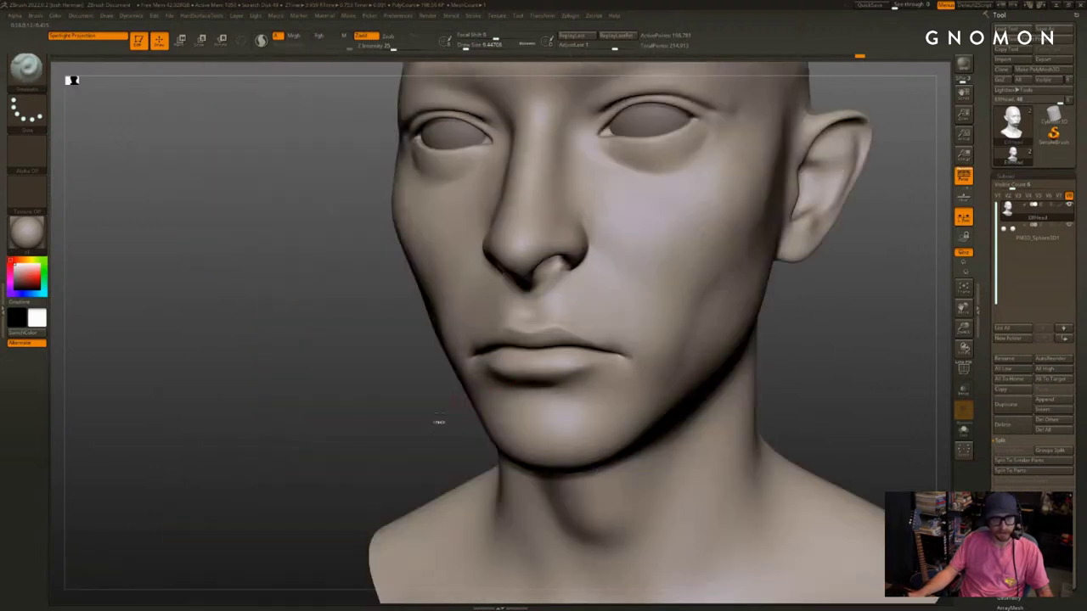
# Invert the mask to free the lower lip and chin, and refine the area below the lip with the Standard brush
pyautogui.keyDown('ctrl'); pyautogui.click(448, 413); pyautogui.keyUp('ctrl')
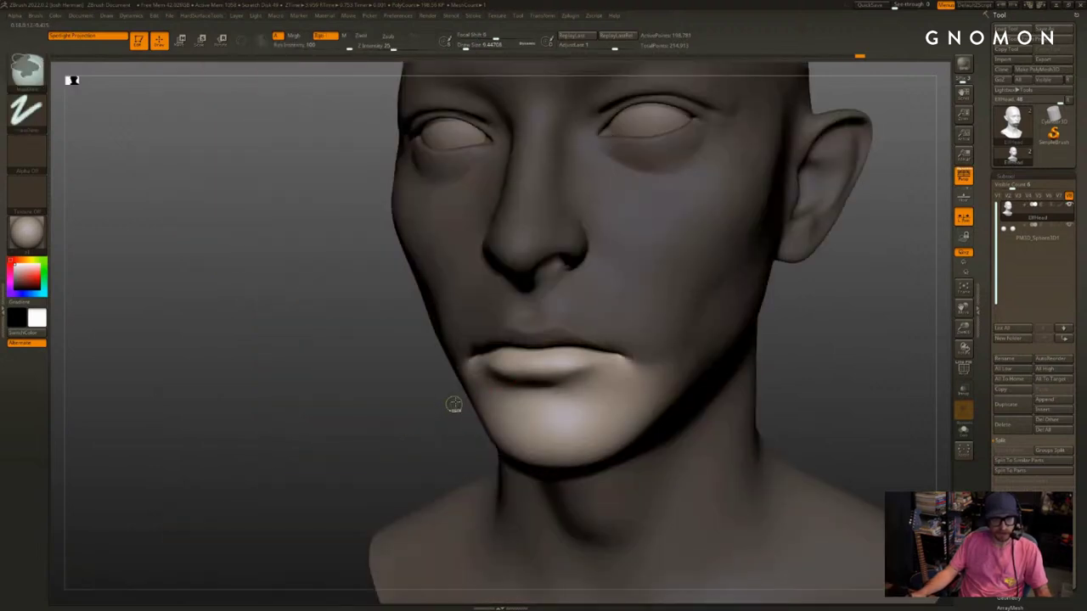
pyautogui.keyDown('ctrl'); pyautogui.moveTo(454, 405); pyautogui.dragTo(426, 424); pyautogui.keyUp('ctrl')
pyautogui.moveTo(472, 409)
pyautogui.mouseDown()
pyautogui.moveTo(460, 411)
pyautogui.moveTo(591, 362)
pyautogui.mouseUp()
pyautogui.moveTo(476, 410); pyautogui.dragTo(562, 386)
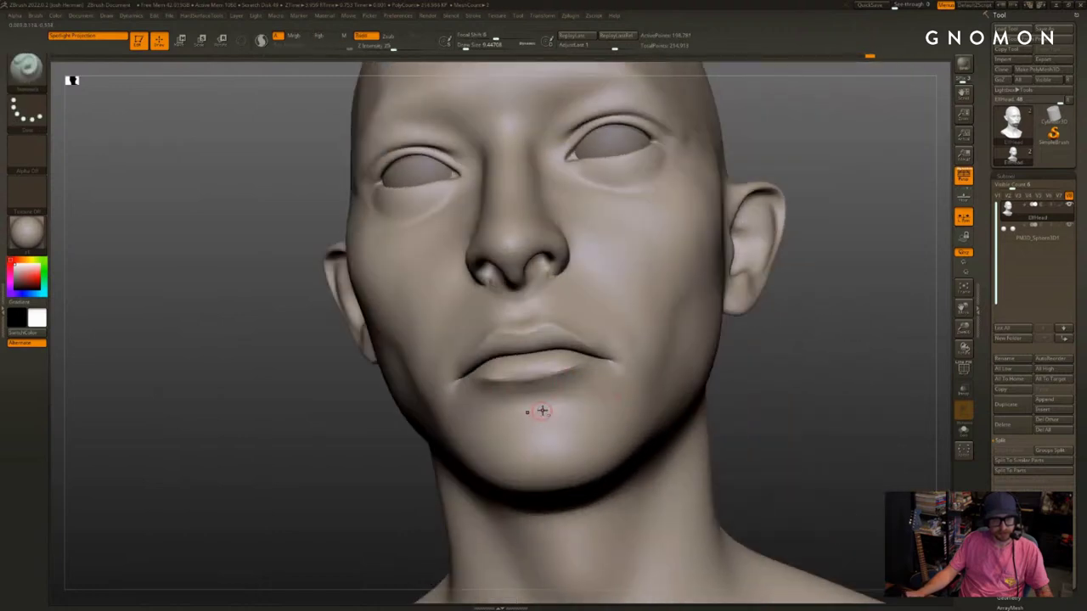
pyautogui.moveTo(707, 414)
pyautogui.mouseDown()
pyautogui.moveTo(757, 408)
pyautogui.moveTo(767, 394)
pyautogui.moveTo(836, 415)
pyautogui.moveTo(607, 375)
pyautogui.moveTo(587, 402)
pyautogui.mouseUp()
pyautogui.press('shift')
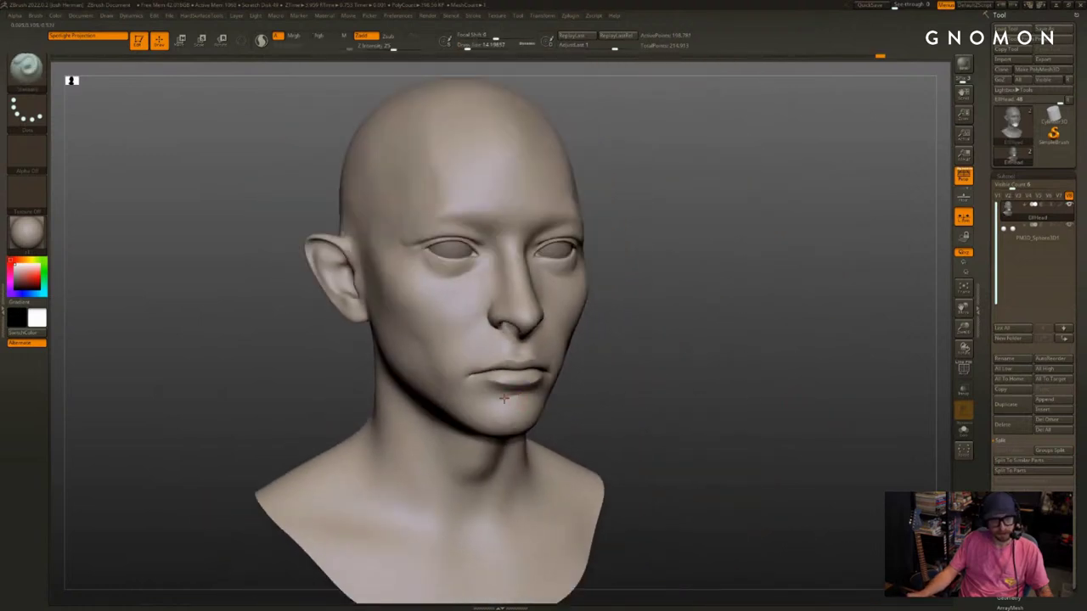
# Shape and smooth the hollow between the lower lip and chin with the Clay brush at a draw size of about 25
pyautogui.press('b')
pyautogui.press('c')
pyautogui.press('l')
pyautogui.moveTo(560, 407); pyautogui.dragTo(540, 394)
pyautogui.press(']')
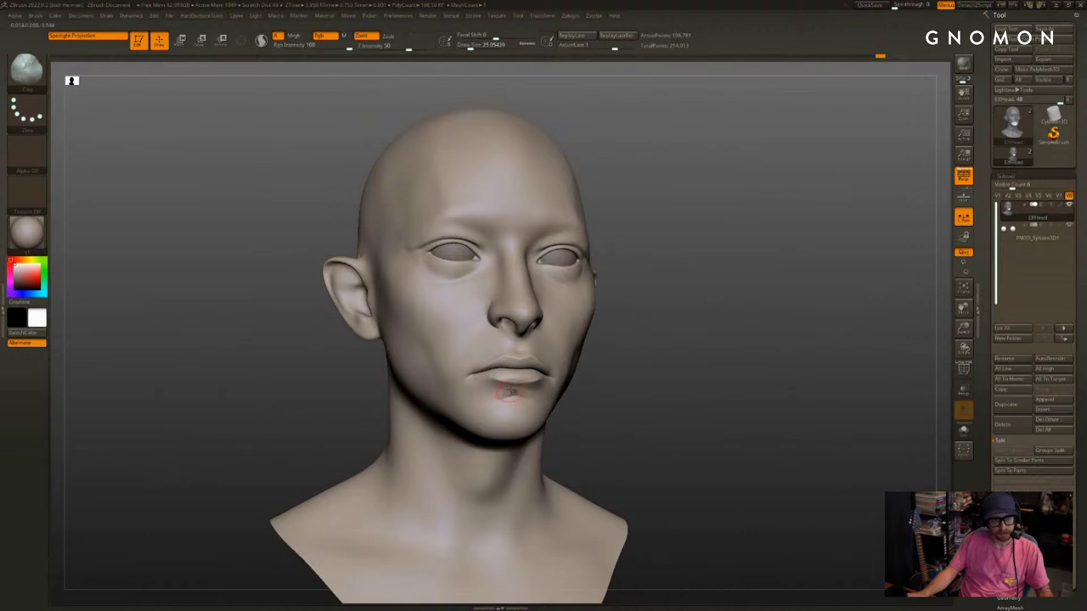
pyautogui.press('shift')
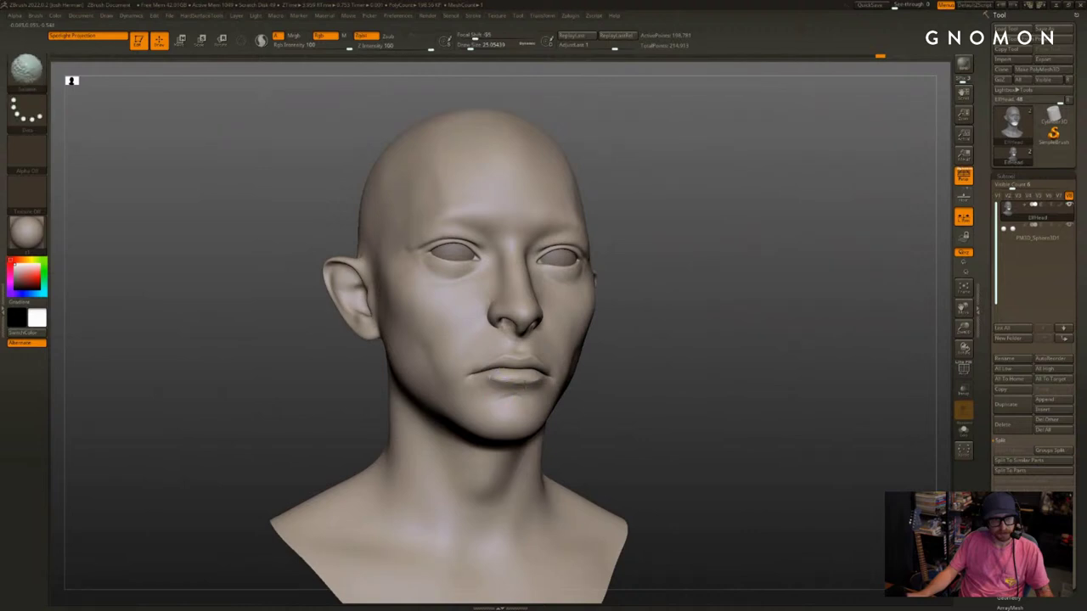
# Refine and smooth the transition between the lower lip and chin with the Clay brush at a draw size of about 25
pyautogui.keyDown('shift'); pyautogui.moveTo(525, 386); pyautogui.dragTo(552, 387); pyautogui.keyUp('shift')
pyautogui.moveTo(613, 404)
pyautogui.mouseDown()
pyautogui.moveTo(638, 425)
pyautogui.moveTo(625, 414)
pyautogui.mouseUp()
pyautogui.hotkey('ctrl', 'z')
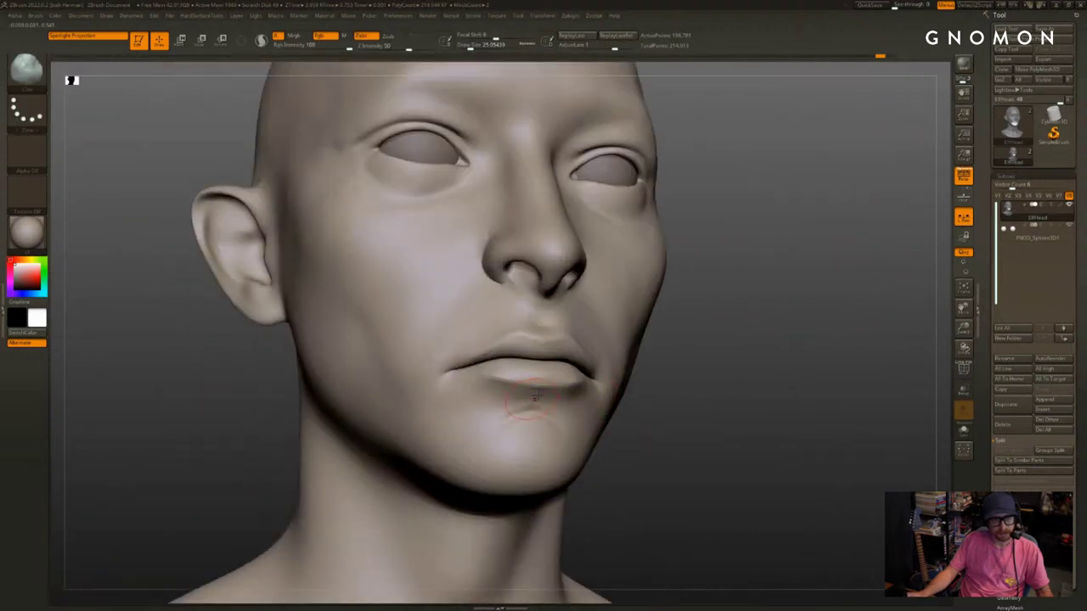
pyautogui.press('shift')
pyautogui.keyDown('shift'); pyautogui.moveTo(507, 376); pyautogui.dragTo(495, 385); pyautogui.keyUp('shift')
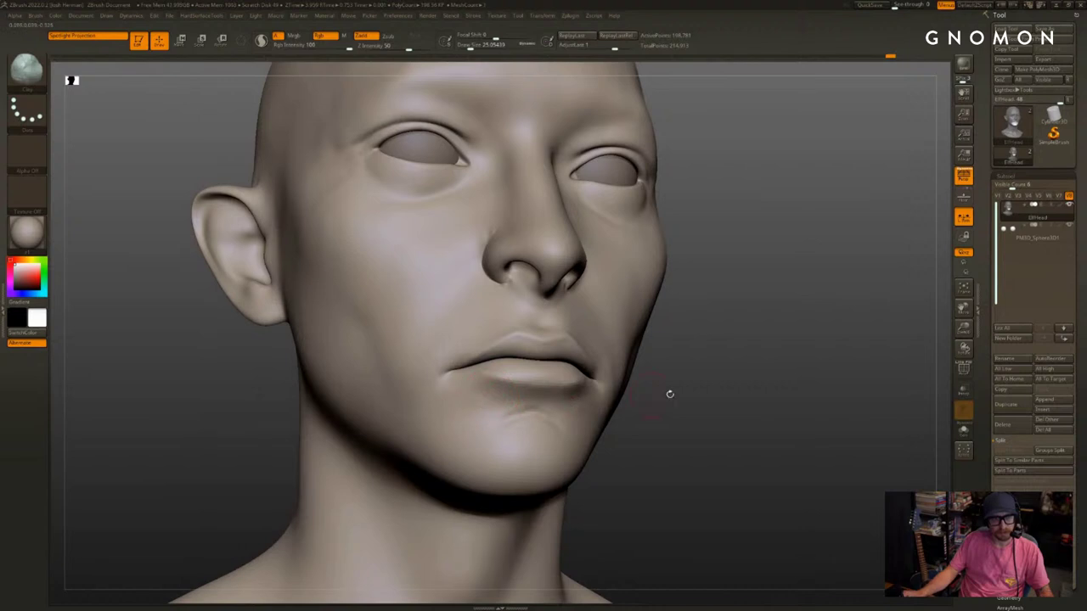
pyautogui.moveTo(669, 393)
pyautogui.mouseDown()
pyautogui.moveTo(682, 422)
pyautogui.moveTo(663, 409)
pyautogui.moveTo(632, 423)
pyautogui.mouseUp()
pyautogui.press('shift')
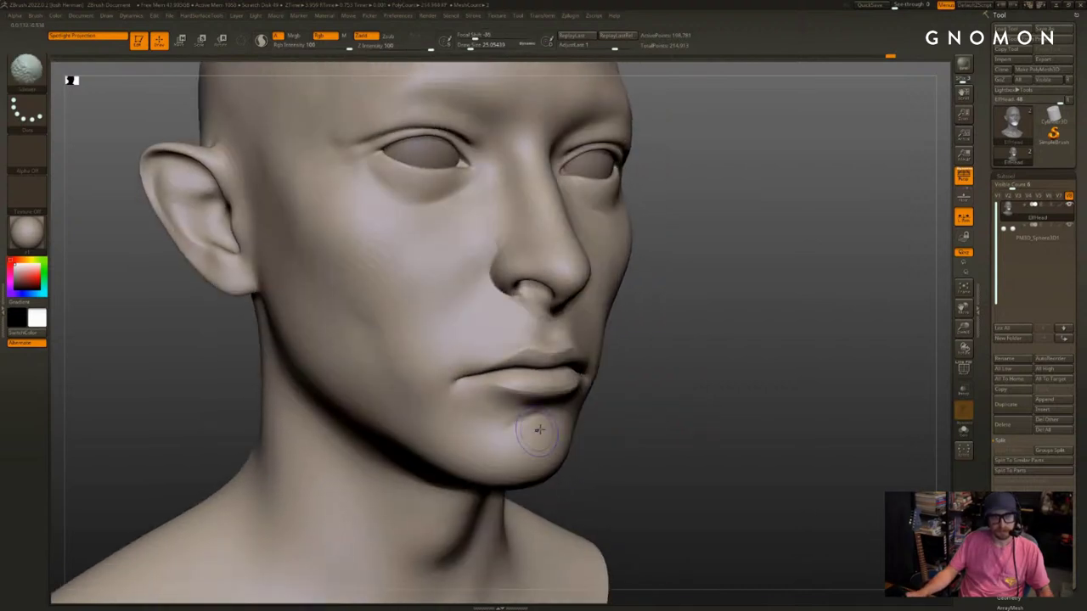
pyautogui.keyDown('shift'); pyautogui.moveTo(528, 437); pyautogui.dragTo(543, 425); pyautogui.keyUp('shift')
pyautogui.moveTo(662, 422); pyautogui.dragTo(701, 432)
pyautogui.moveTo(701, 433); pyautogui.dragTo(674, 376, button='right')
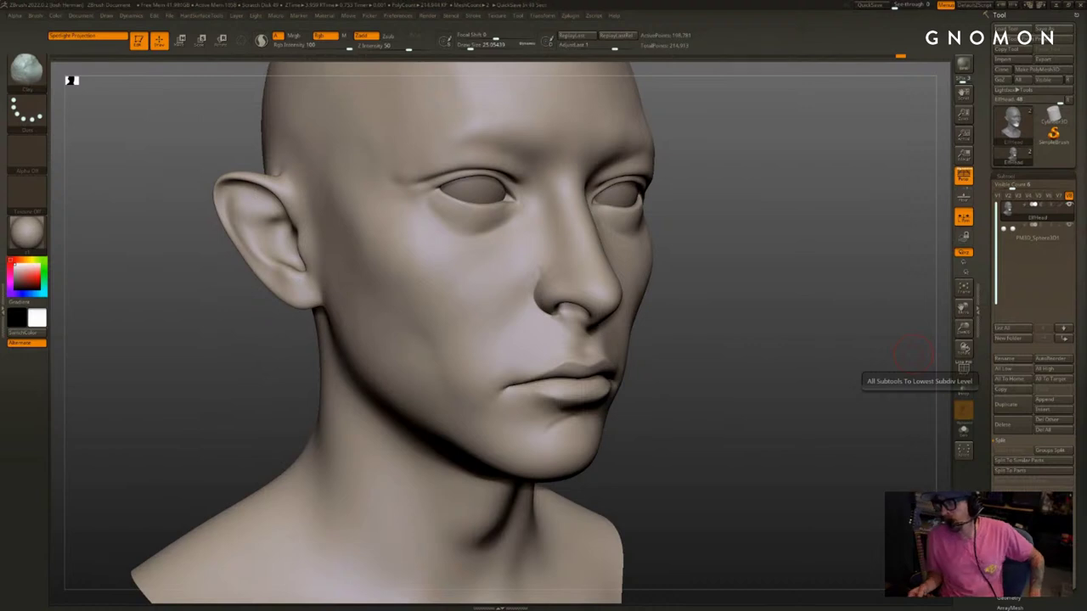
# Smooth the surface below the mouth corner, on the chin, and on the upper cheek beside the nose
pyautogui.keyDown('alt'); pyautogui.moveTo(728, 371); pyautogui.dragTo(771, 372); pyautogui.keyUp('alt')
pyautogui.moveTo(612, 427)
pyautogui.keyDown('shift'); pyautogui.mouseDown()
pyautogui.moveTo(582, 436)
pyautogui.moveTo(597, 417)
pyautogui.mouseUp(); pyautogui.keyUp('shift')
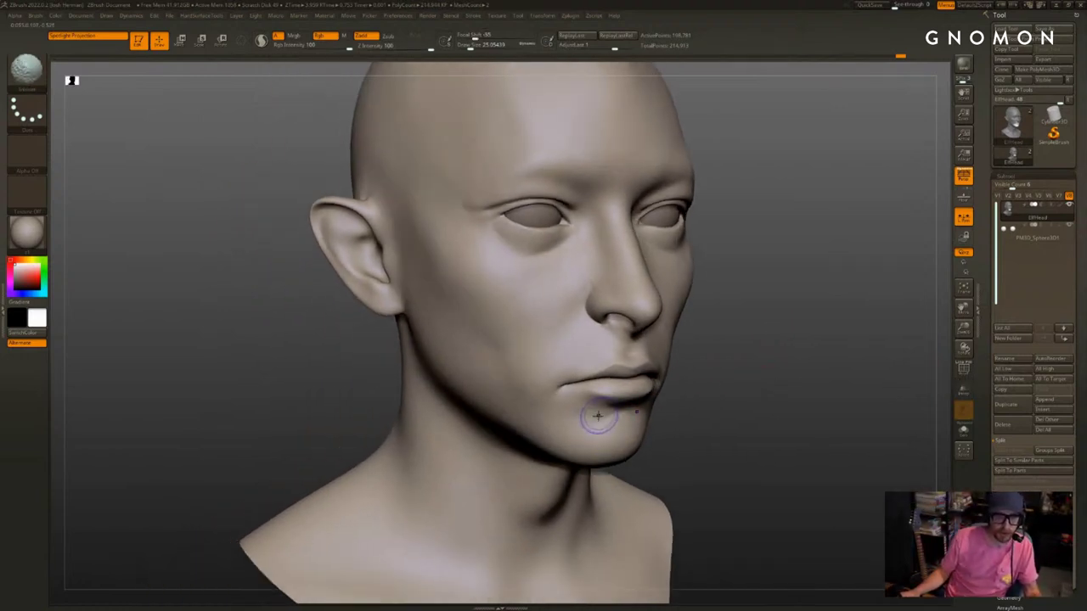
pyautogui.moveTo(713, 397)
pyautogui.mouseDown()
pyautogui.moveTo(732, 396)
pyautogui.moveTo(743, 374)
pyautogui.mouseUp()
pyautogui.keyDown('shift'); pyautogui.moveTo(570, 417); pyautogui.dragTo(593, 406); pyautogui.keyUp('shift')
pyautogui.moveTo(575, 271)
pyautogui.keyDown('shift'); pyautogui.mouseDown()
pyautogui.moveTo(589, 245)
pyautogui.moveTo(604, 246)
pyautogui.moveTo(587, 258)
pyautogui.mouseUp(); pyautogui.keyUp('shift')
# Refine the crease where the top of the ear meets the head with the DamStandard brush at a draw size of about 9
pyautogui.keyDown('alt'); pyautogui.moveTo(771, 238); pyautogui.dragTo(764, 262); pyautogui.keyUp('alt')
pyautogui.moveTo(613, 272); pyautogui.dragTo(759, 274)
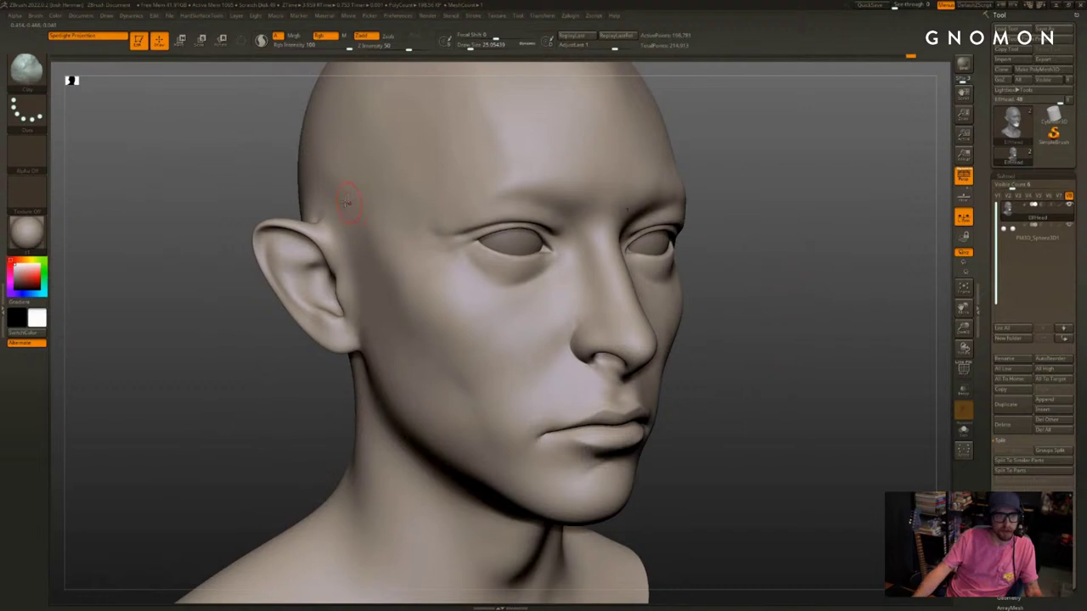
pyautogui.press('3')
pyautogui.press('s')
pyautogui.click(320, 227)
pyautogui.moveTo(225, 244); pyautogui.dragTo(240, 306)
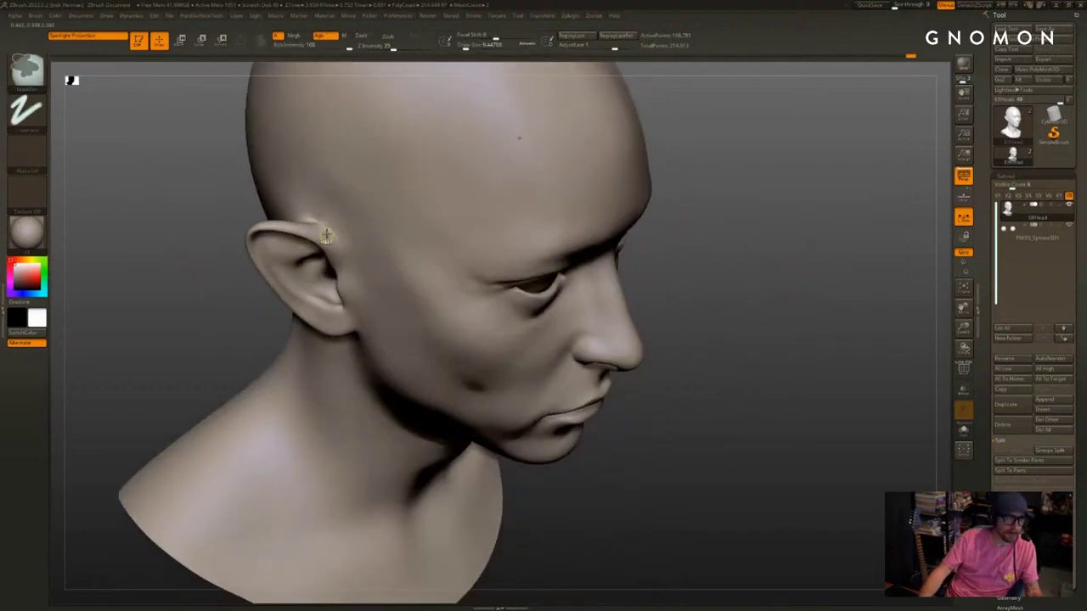
pyautogui.press('b')
pyautogui.press('s')
pyautogui.press('t')
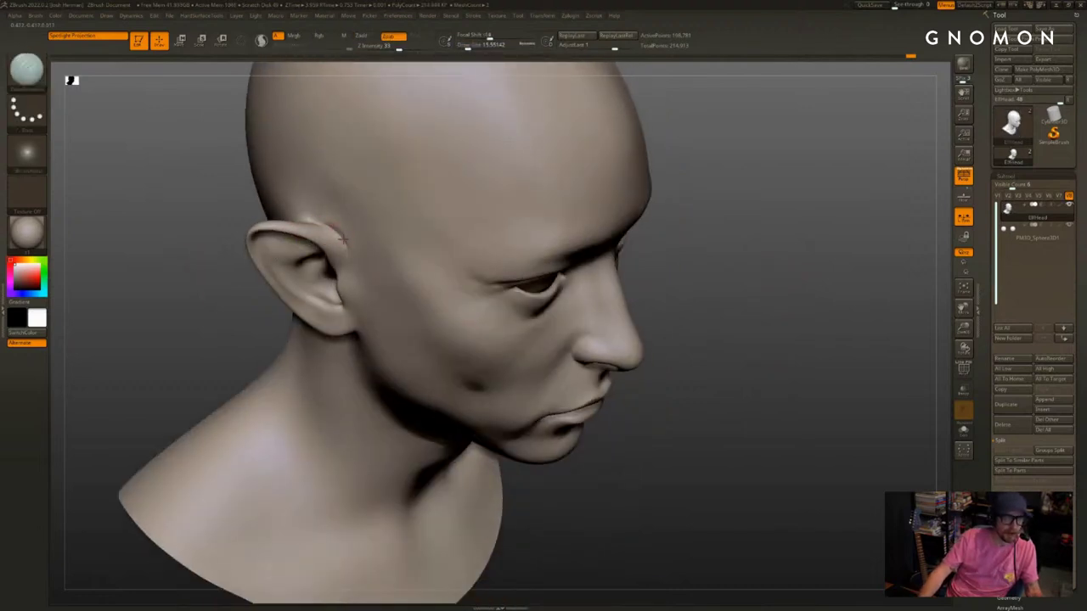
pyautogui.keyDown('shift'); pyautogui.moveTo(793, 242); pyautogui.dragTo(713, 202); pyautogui.keyUp('shift')
pyautogui.moveTo(836, 288); pyautogui.dragTo(764, 297)
pyautogui.press('space')
pyautogui.moveTo(852, 283); pyautogui.dragTo(842, 284)
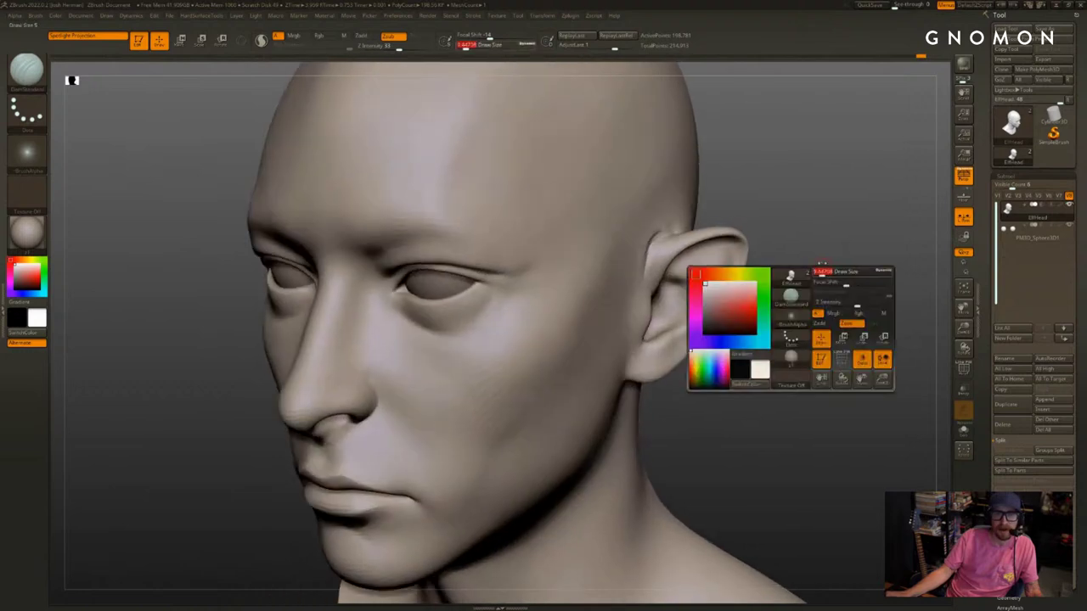
pyautogui.moveTo(840, 170)
pyautogui.mouseDown()
pyautogui.moveTo(845, 219)
pyautogui.moveTo(835, 224)
pyautogui.moveTo(829, 180)
pyautogui.mouseUp()
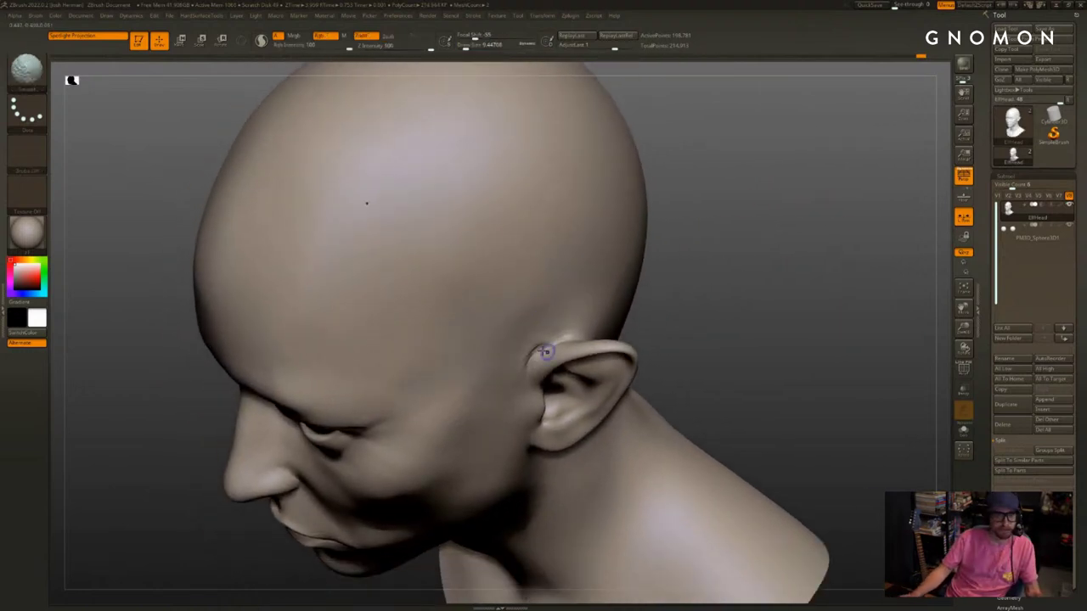
pyautogui.moveTo(721, 254); pyautogui.dragTo(718, 340)
pyautogui.moveTo(512, 420); pyautogui.dragTo(510, 392)
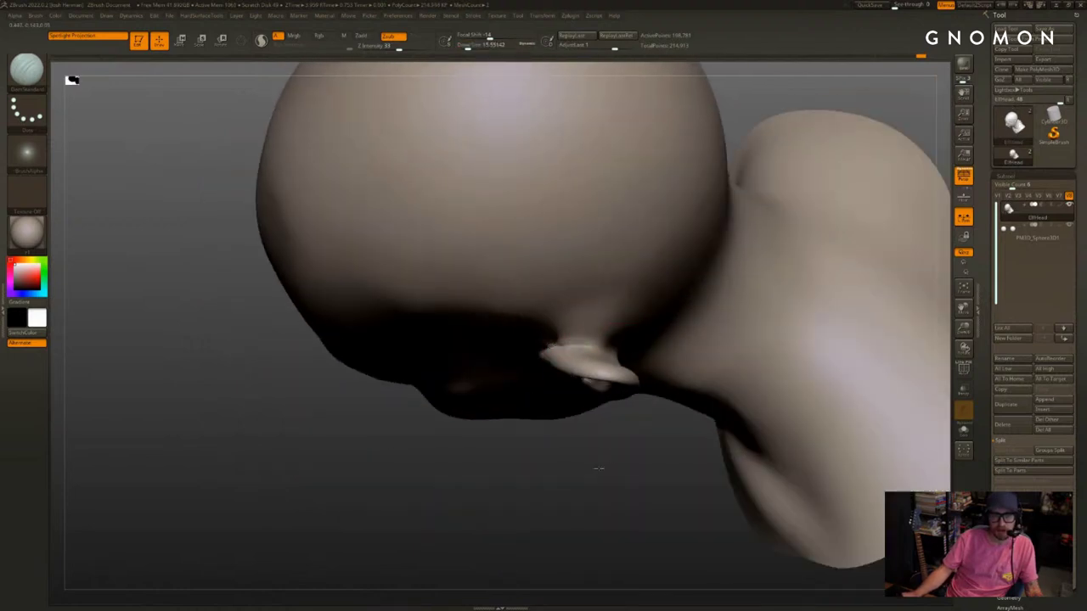
# Smooth the join between the upper ear and the side of the skull at a draw size of about 16
pyautogui.moveTo(598, 468); pyautogui.dragTo(587, 429)
pyautogui.moveTo(639, 454); pyautogui.dragTo(624, 407)
pyautogui.keyDown('shift'); pyautogui.moveTo(596, 358); pyautogui.dragTo(561, 346); pyautogui.keyUp('shift')
pyautogui.moveTo(941, 223)
pyautogui.keyDown('shift'); pyautogui.mouseDown()
pyautogui.moveTo(689, 257)
pyautogui.moveTo(684, 277)
pyautogui.mouseUp(); pyautogui.keyUp('shift')
pyautogui.press('f')
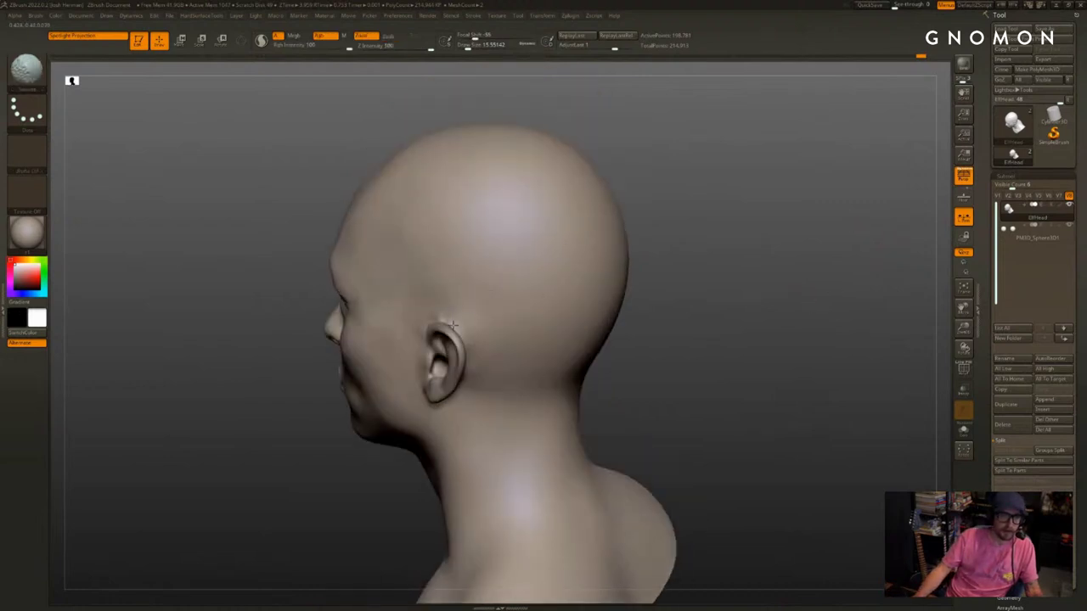
pyautogui.keyDown('shift'); pyautogui.moveTo(453, 326); pyautogui.dragTo(456, 331); pyautogui.keyUp('shift')
# Try to carve the crease behind the earlobe with the DamStandard brush at a draw size of about 29
pyautogui.moveTo(397, 463); pyautogui.dragTo(354, 444)
pyautogui.press('s')
pyautogui.moveTo(323, 445); pyautogui.dragTo(388, 381)
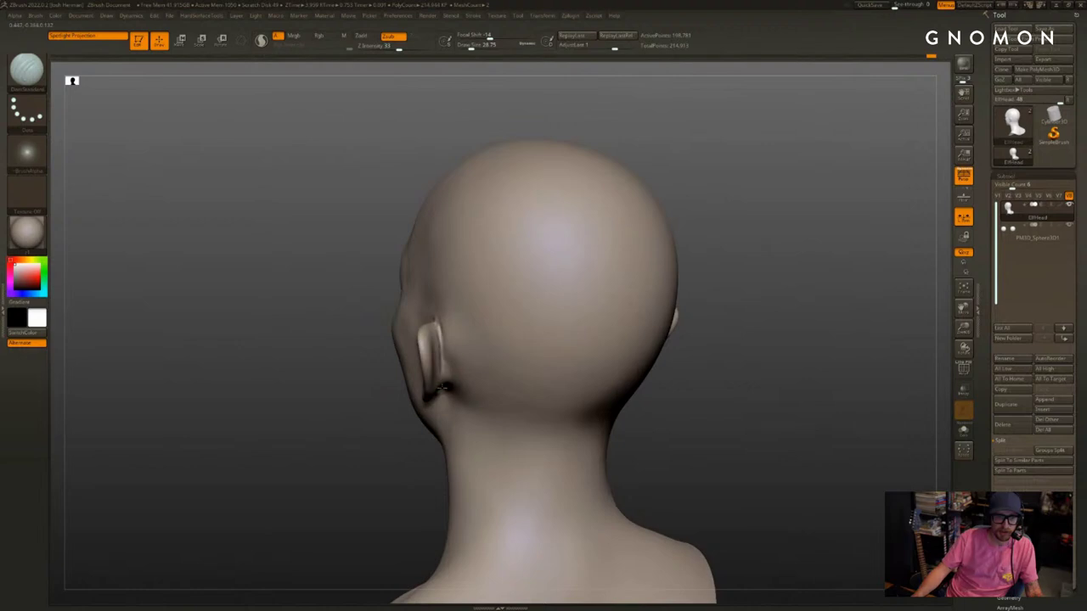
pyautogui.hotkey('ctrl', 'z')
# Check the head from profile and three-quarter views, and smooth the side of the head and the temple beside the eye
pyautogui.press('shift')
pyautogui.moveTo(255, 374); pyautogui.dragTo(351, 366)
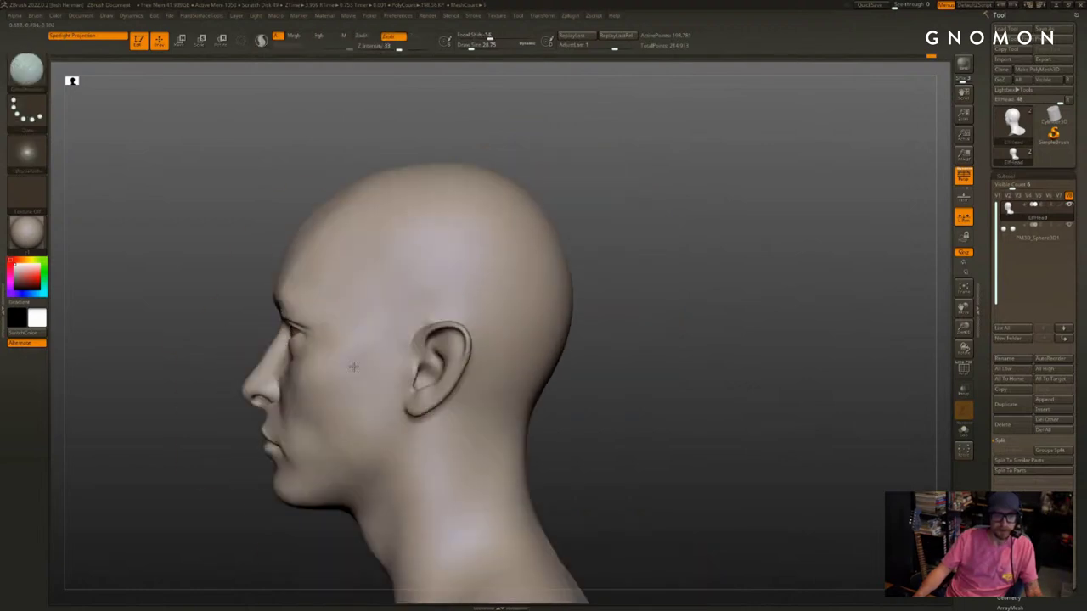
pyautogui.press('shift')
pyautogui.moveTo(689, 347)
pyautogui.keyDown('alt'); pyautogui.mouseDown()
pyautogui.moveTo(773, 315)
pyautogui.moveTo(849, 327)
pyautogui.mouseUp(); pyautogui.keyUp('alt')
pyautogui.press('shift')
pyautogui.moveTo(545, 314)
pyautogui.keyDown('shift'); pyautogui.mouseDown()
pyautogui.moveTo(548, 294)
pyautogui.moveTo(552, 324)
pyautogui.mouseUp(); pyautogui.keyUp('shift')
pyautogui.moveTo(650, 335)
pyautogui.mouseDown()
pyautogui.moveTo(731, 331)
pyautogui.moveTo(723, 305)
pyautogui.moveTo(752, 296)
pyautogui.mouseUp()
pyautogui.moveTo(738, 348); pyautogui.dragTo(765, 344)
pyautogui.keyDown('alt'); pyautogui.moveTo(739, 344); pyautogui.dragTo(766, 326); pyautogui.keyUp('alt')
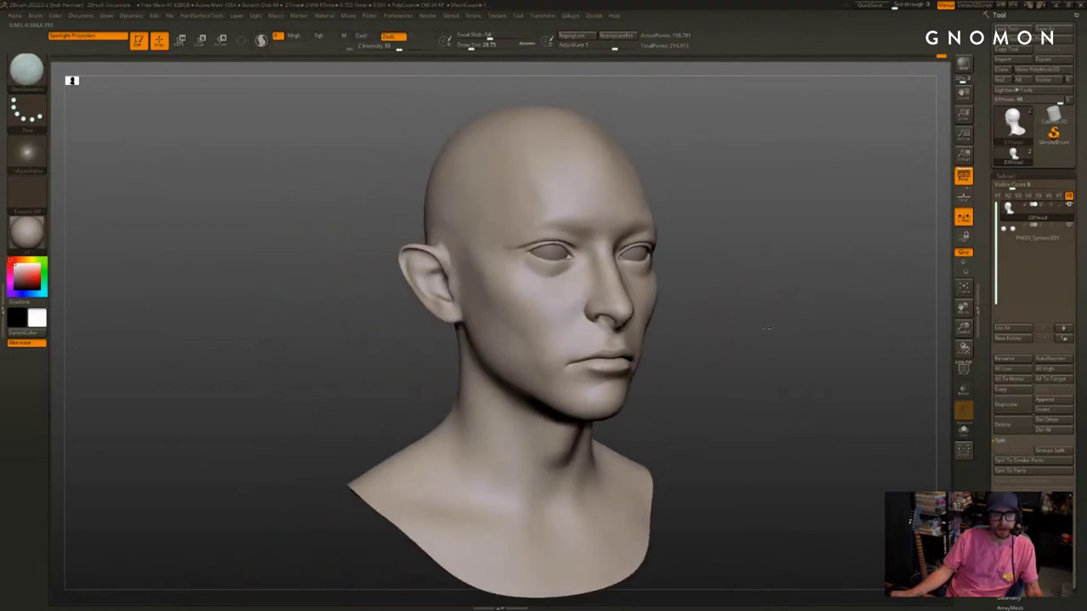
pyautogui.keyDown('shift'); pyautogui.moveTo(506, 245); pyautogui.dragTo(510, 253); pyautogui.keyUp('shift')
# Try to reshape the temple and brow beside the eye with the Clay brush and a freehand-stroke brush
pyautogui.moveTo(708, 260)
pyautogui.mouseDown()
pyautogui.moveTo(669, 263)
pyautogui.moveTo(681, 303)
pyautogui.mouseUp()
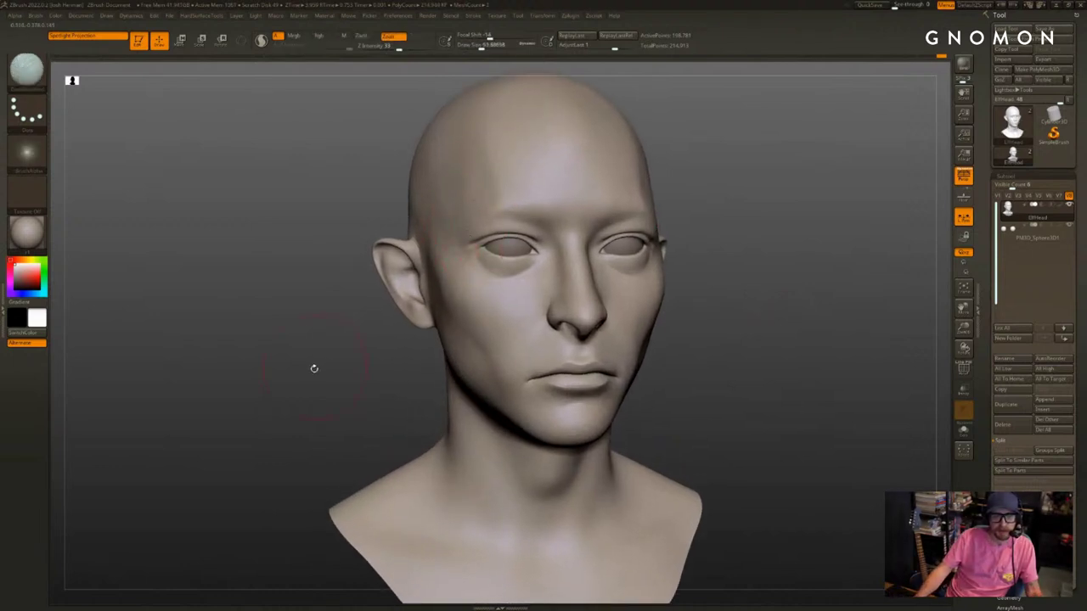
pyautogui.moveTo(311, 368); pyautogui.dragTo(308, 409)
pyautogui.moveTo(463, 269); pyautogui.dragTo(495, 274)
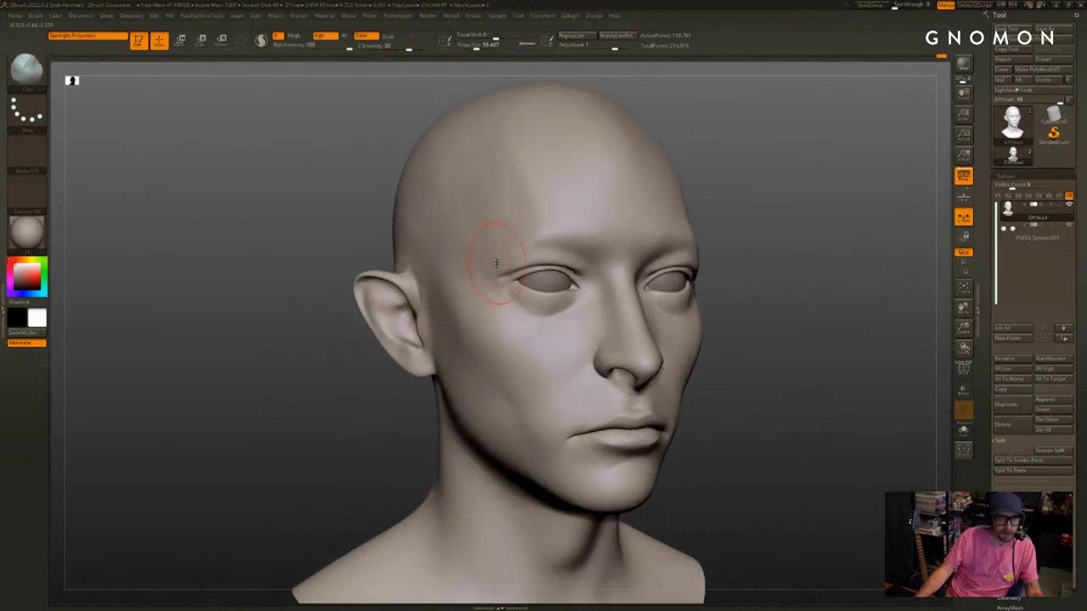
pyautogui.hotkey('ctrl', 'z')
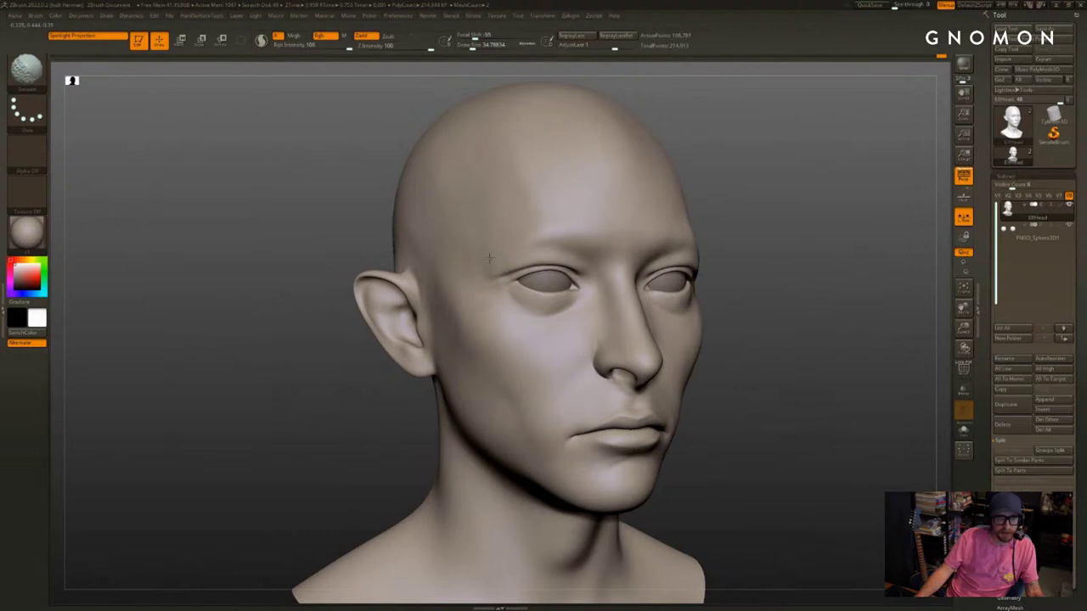
pyautogui.moveTo(553, 243); pyautogui.dragTo(495, 269)
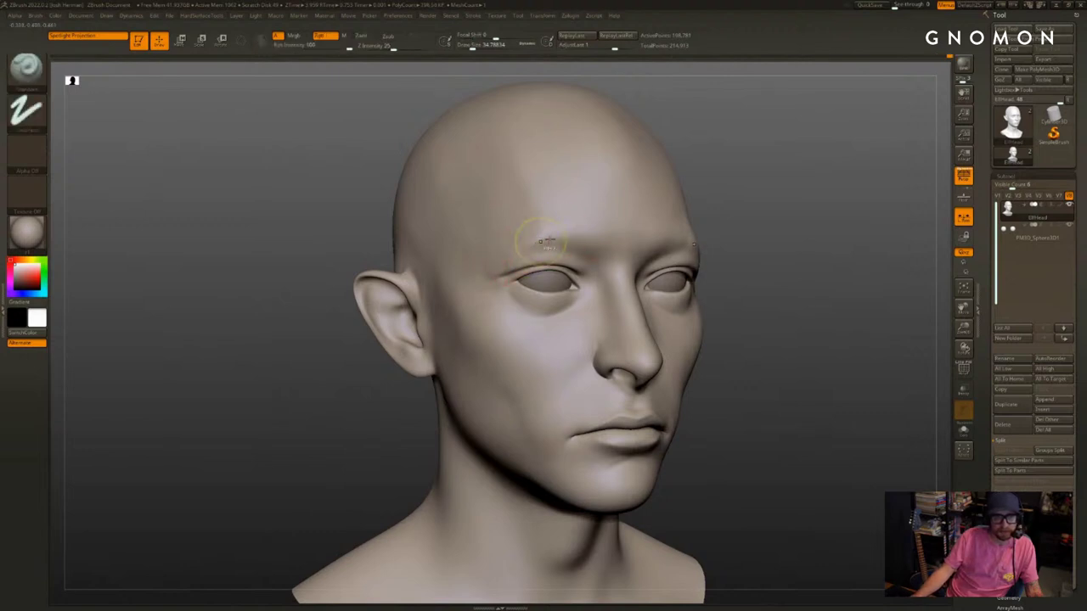
pyautogui.hotkey('ctrl', 'z')
# Refine the brow ridge above the eye at a draw size of about 30 and a Z intensity of 25
pyautogui.moveTo(618, 240)
pyautogui.mouseDown()
pyautogui.moveTo(522, 243)
pyautogui.moveTo(552, 238)
pyautogui.moveTo(562, 255)
pyautogui.mouseUp()
pyautogui.moveTo(914, 265)
pyautogui.mouseDown()
pyautogui.moveTo(748, 252)
pyautogui.moveTo(666, 271)
pyautogui.mouseUp()
pyautogui.keyDown('alt'); pyautogui.moveTo(847, 229); pyautogui.dragTo(752, 224); pyautogui.keyUp('alt')
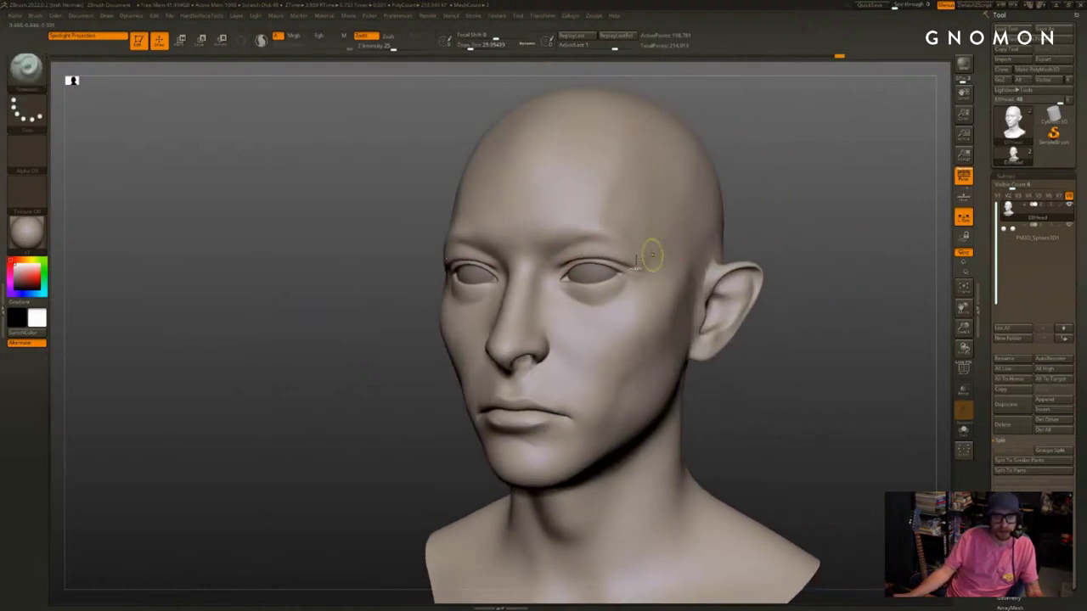
# Adjust the form of the outer brow and forehead with the Move brush at a draw size of about 71
pyautogui.press('b')
pyautogui.press('m')
pyautogui.press('v')
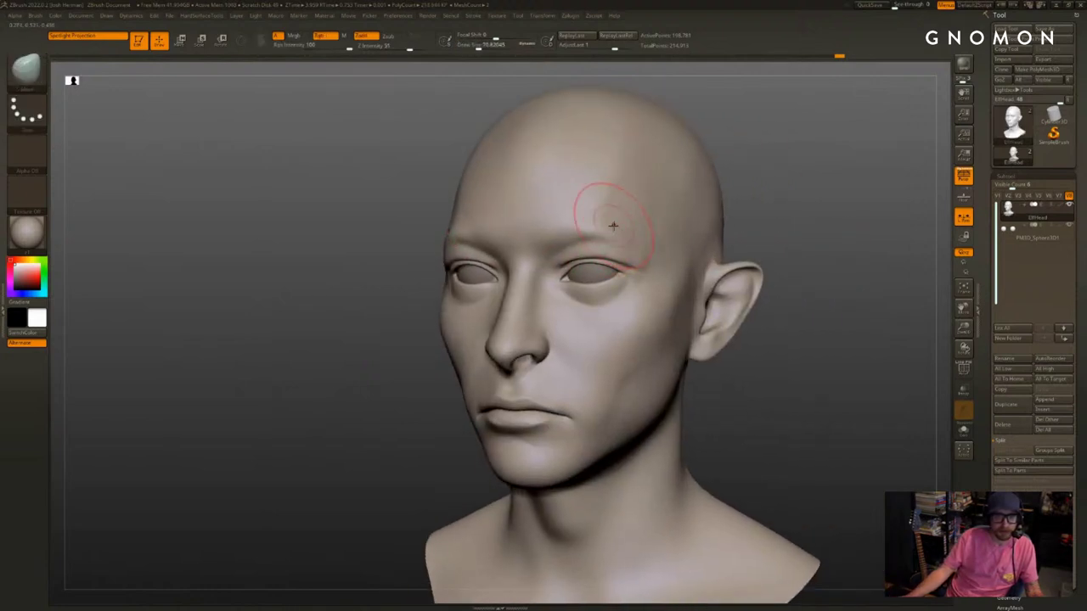
# Adjust the shape of the brows with the Move brush and smooth the brow ridges above both eyes
pyautogui.moveTo(610, 229); pyautogui.dragTo(594, 222)
pyautogui.moveTo(255, 327); pyautogui.dragTo(365, 316)
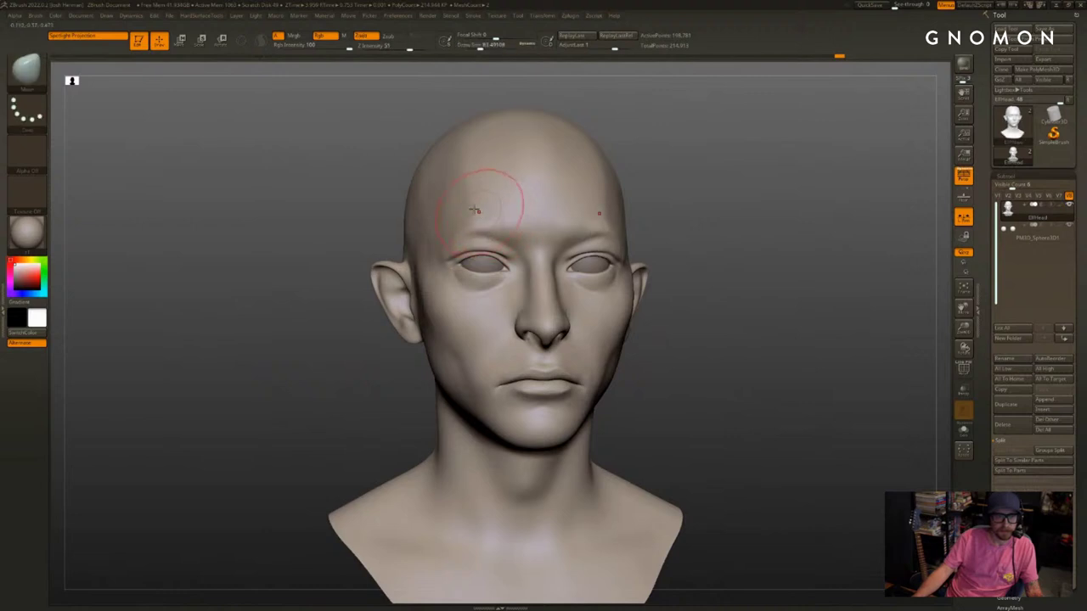
pyautogui.moveTo(364, 223)
pyautogui.mouseDown()
pyautogui.moveTo(485, 227)
pyautogui.moveTo(511, 243)
pyautogui.mouseUp()
pyautogui.press('[')
pyautogui.press('s')
pyautogui.click(486, 238)
pyautogui.keyDown('shift'); pyautogui.moveTo(585, 225); pyautogui.dragTo(587, 231); pyautogui.keyUp('shift')
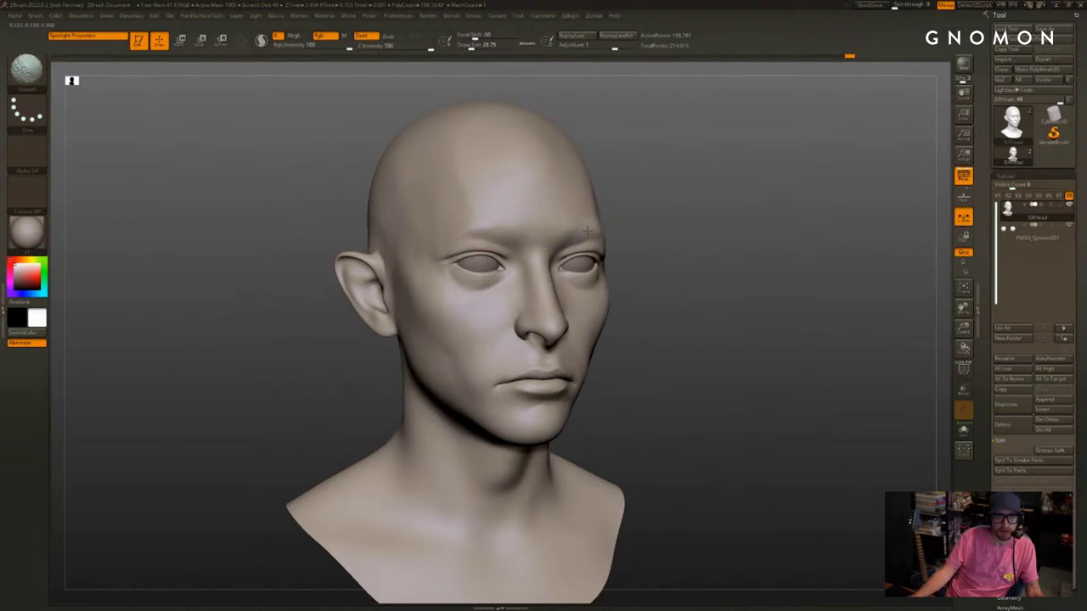
pyautogui.keyDown('shift'); pyautogui.moveTo(490, 232); pyautogui.dragTo(481, 236); pyautogui.keyUp('shift')
pyautogui.keyDown('alt'); pyautogui.moveTo(707, 268); pyautogui.dragTo(728, 243); pyautogui.keyUp('alt')
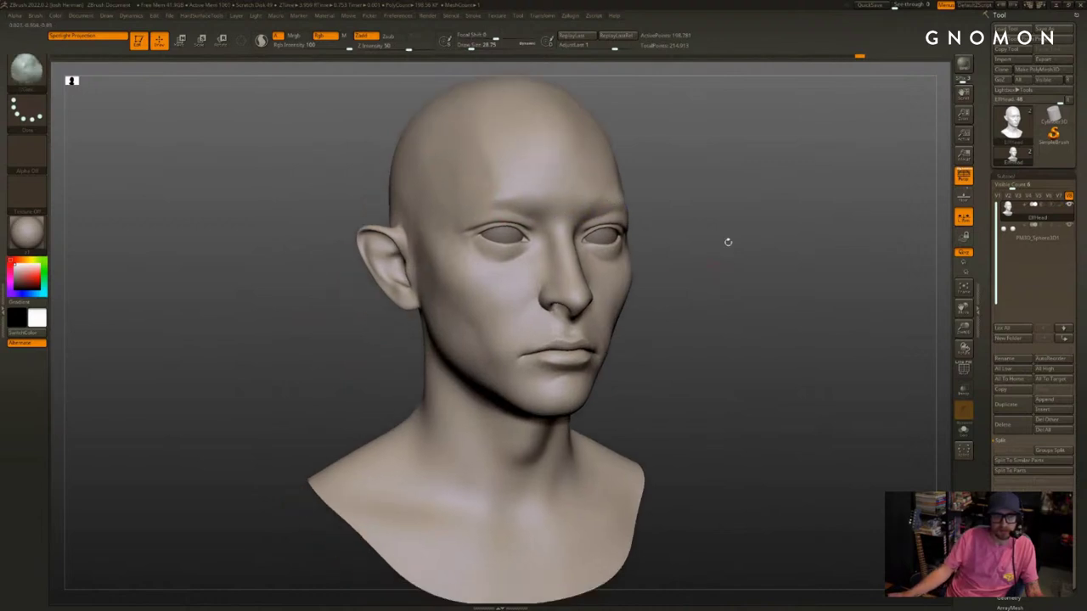
# Reshape the cheek and cheekbone area of the head with a resized Move brush
pyautogui.press('s')
pyautogui.moveTo(471, 299)
pyautogui.mouseDown()
pyautogui.moveTo(481, 300)
pyautogui.moveTo(448, 293)
pyautogui.mouseUp()
pyautogui.press('b')
pyautogui.press('m')
pyautogui.press('v')
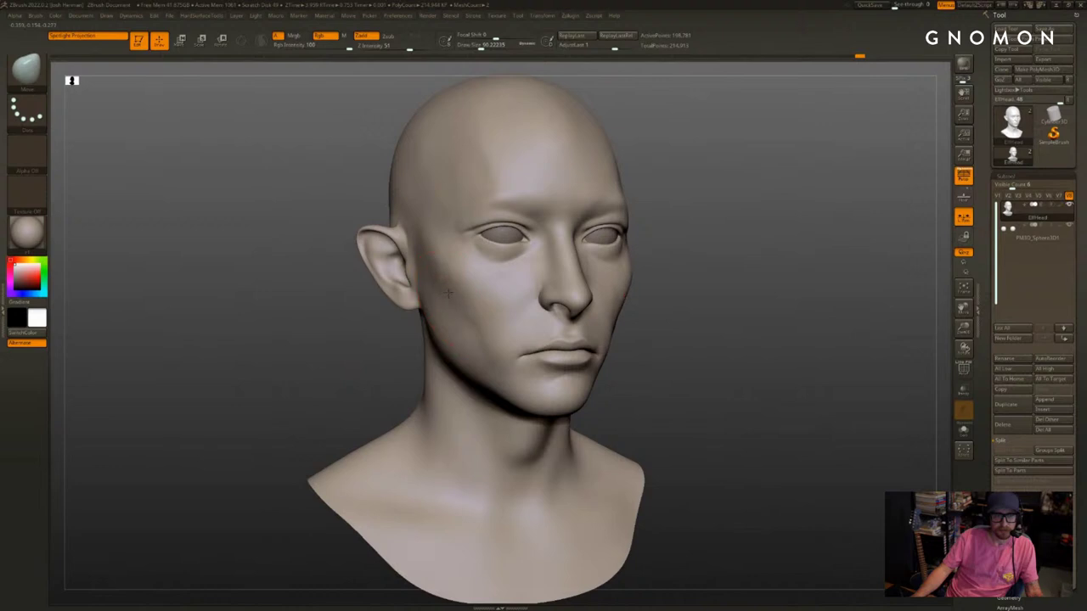
pyautogui.hotkey('ctrl', 'z')
pyautogui.hotkey('ctrl', 'shift', 'z')
pyautogui.press('s')
pyautogui.moveTo(491, 318); pyautogui.dragTo(484, 317)
pyautogui.moveTo(722, 315); pyautogui.dragTo(658, 307)
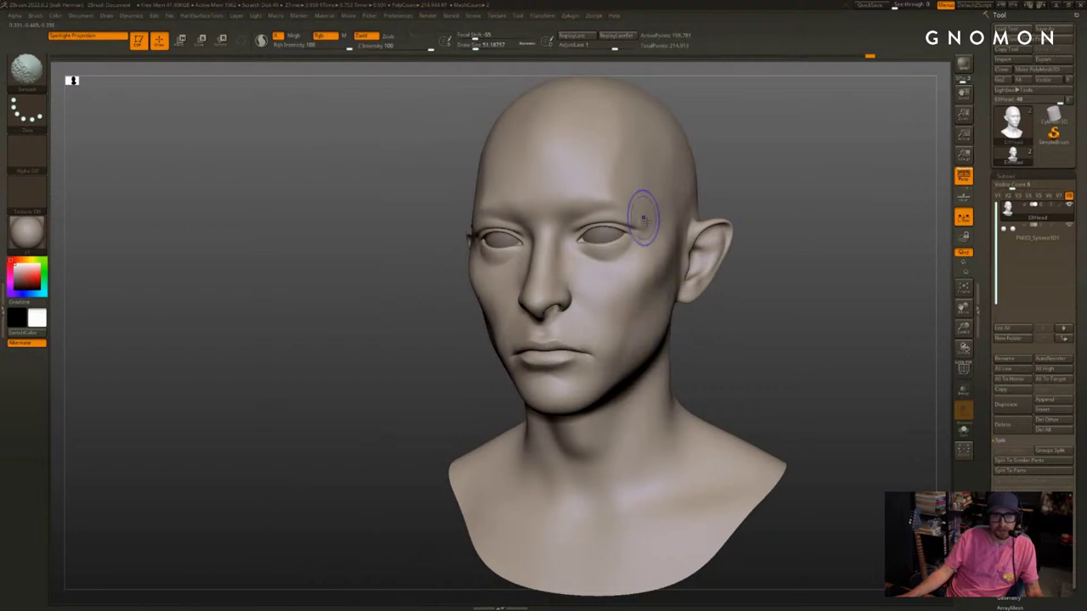
# Smooth the side of the nose just above the nostril and save the tool
pyautogui.moveTo(719, 190); pyautogui.dragTo(805, 218)
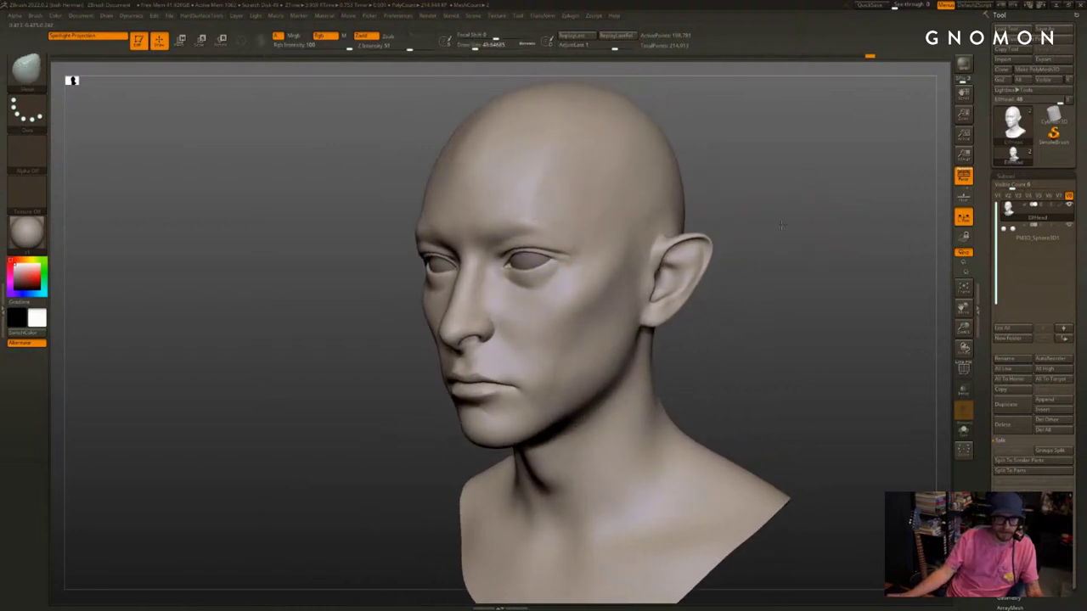
pyautogui.moveTo(732, 237)
pyautogui.mouseDown()
pyautogui.moveTo(839, 252)
pyautogui.moveTo(815, 259)
pyautogui.moveTo(827, 258)
pyautogui.mouseUp()
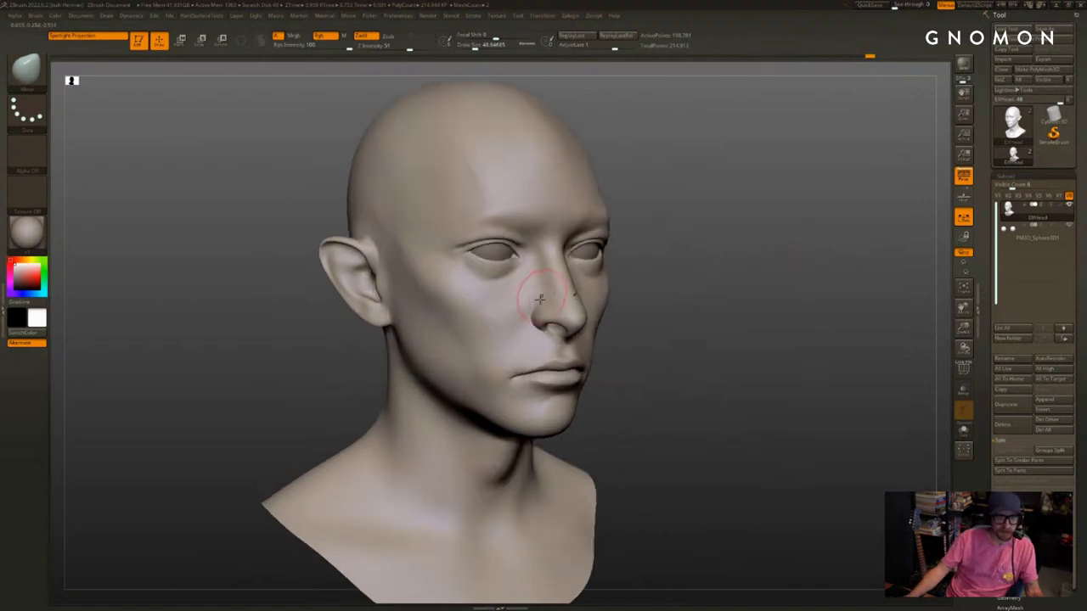
pyautogui.keyDown('shift'); pyautogui.moveTo(542, 297); pyautogui.dragTo(535, 305); pyautogui.keyUp('shift')
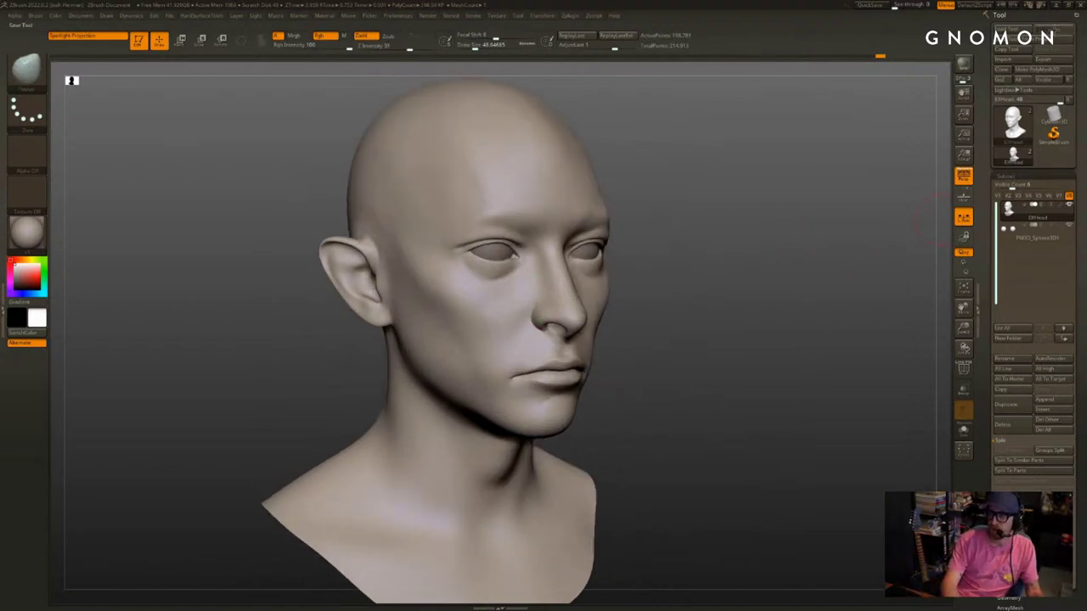
pyautogui.moveTo(759, 265); pyautogui.dragTo(796, 283)
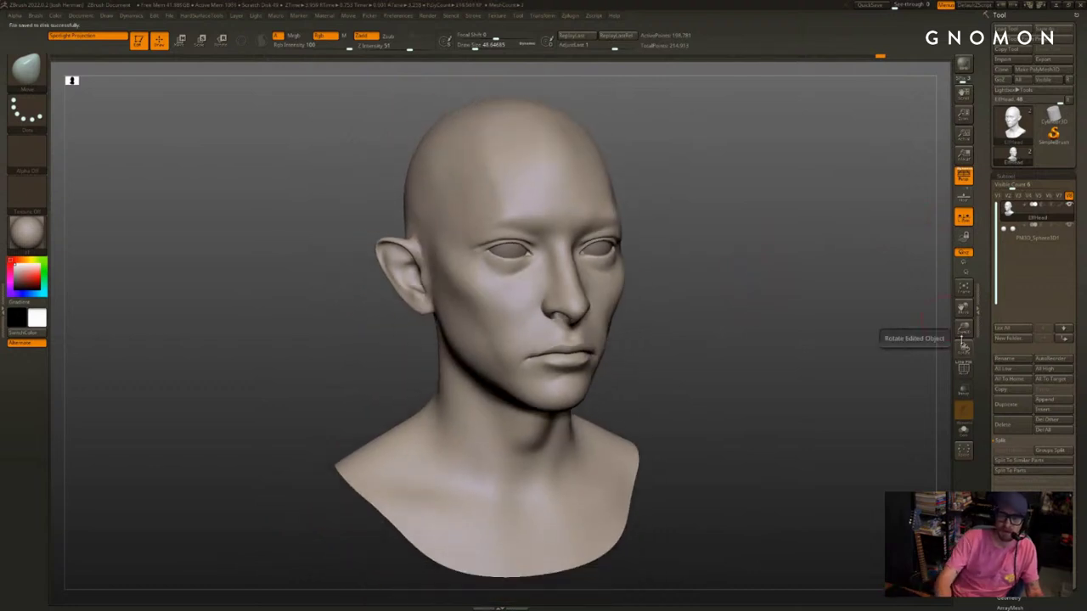
# Smooth the temple and the side of the skull above the ear
pyautogui.moveTo(728, 170); pyautogui.dragTo(682, 145)
pyautogui.keyDown('shift'); pyautogui.moveTo(437, 236); pyautogui.dragTo(424, 167); pyautogui.keyUp('shift')
pyautogui.moveTo(697, 192); pyautogui.dragTo(680, 191)
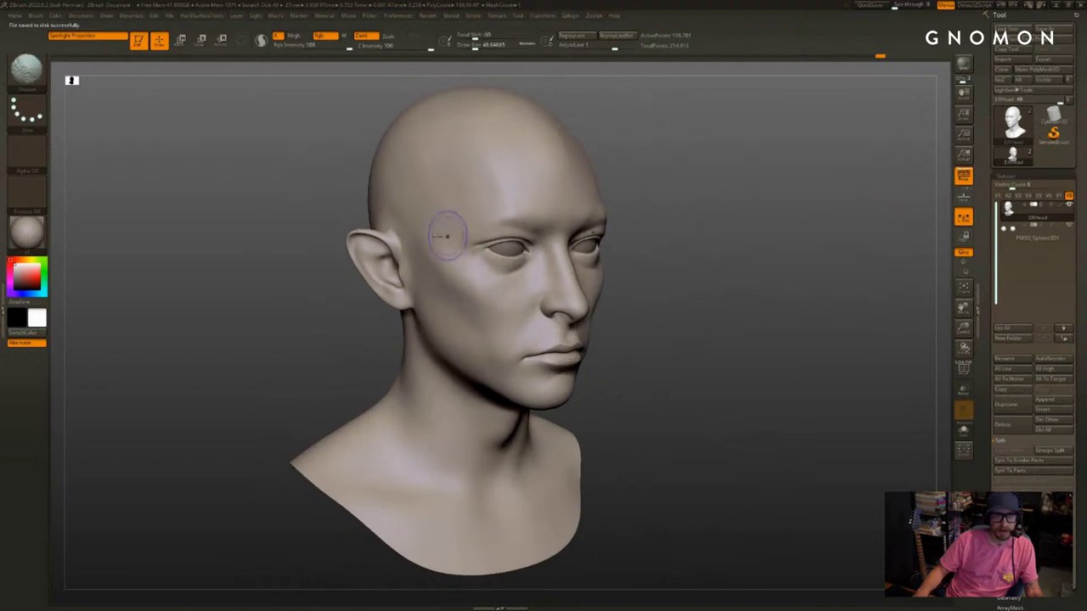
pyautogui.keyDown('shift'); pyautogui.moveTo(402, 218); pyautogui.dragTo(394, 172); pyautogui.keyUp('shift')
pyautogui.moveTo(764, 205); pyautogui.dragTo(738, 210)
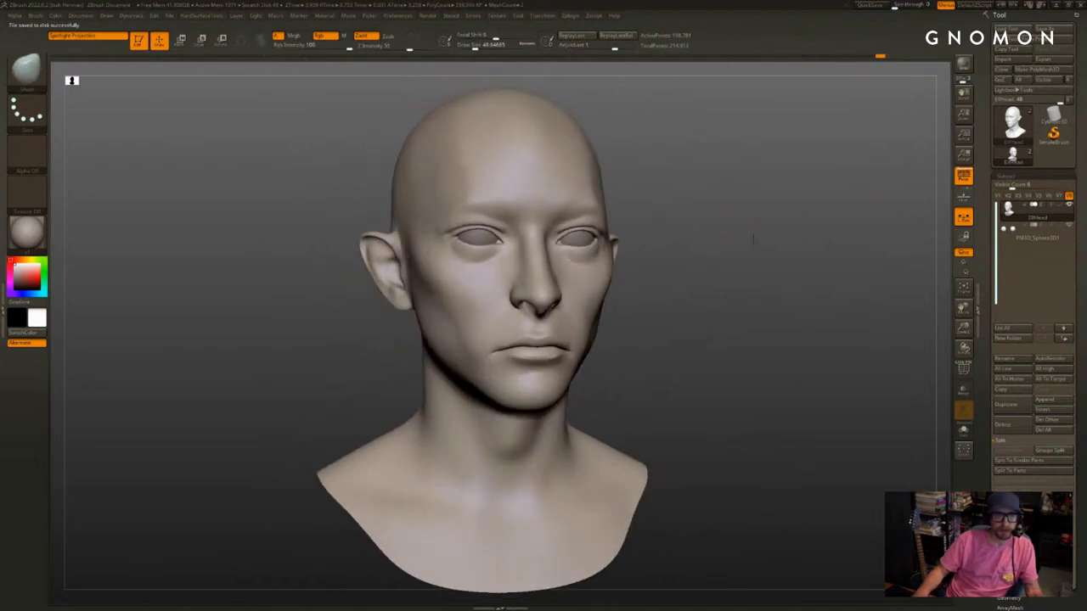
# Import two displacement map images from the HD_Heads asset library as alphas
pyautogui.moveTo(994, 319); pyautogui.dragTo(985, 310)
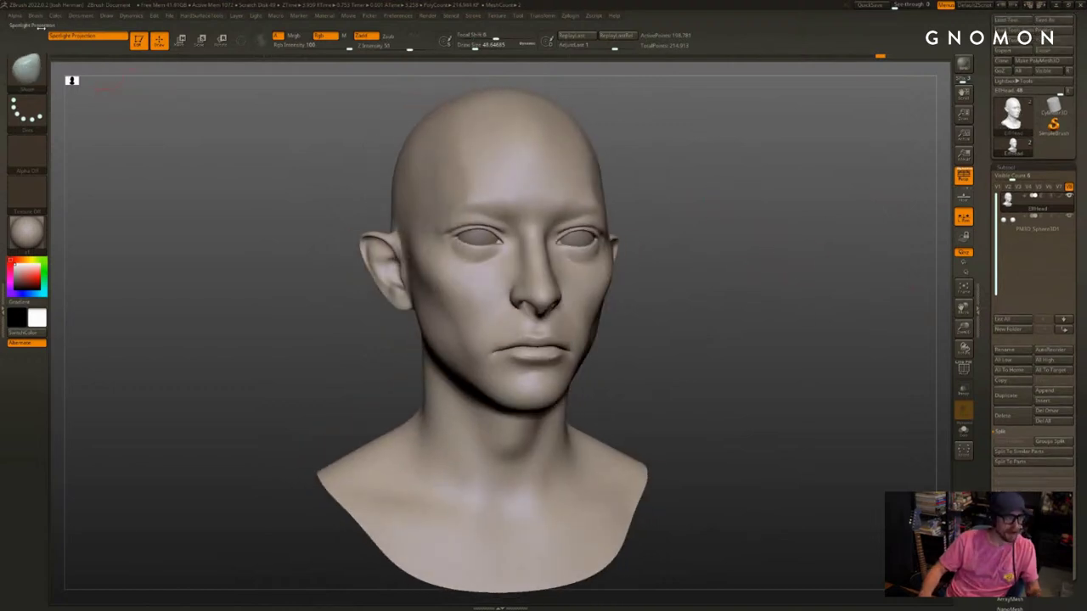
pyautogui.click(14, 16)
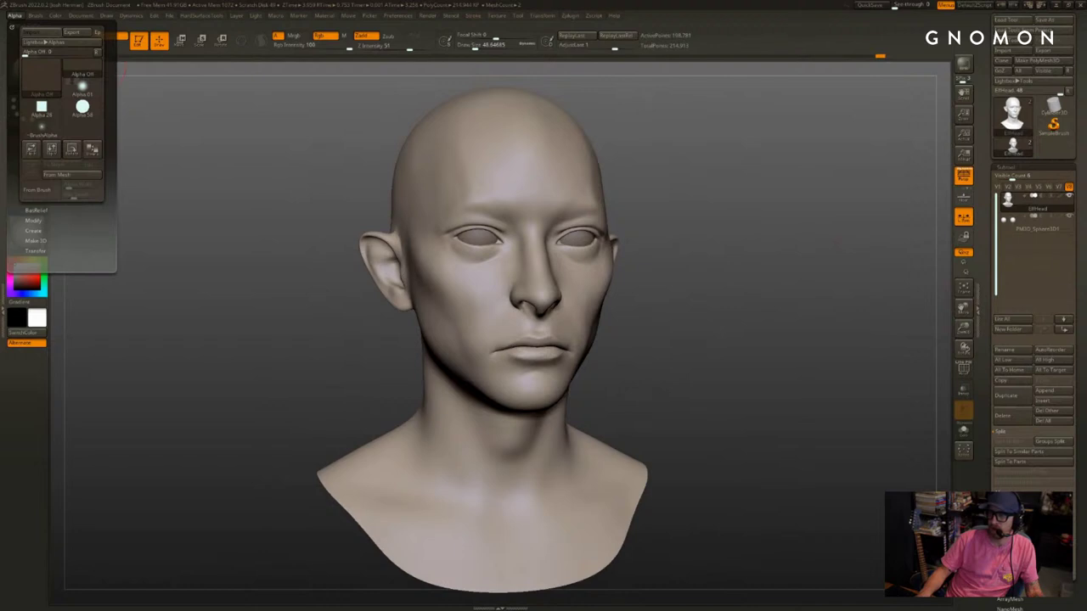
pyautogui.moveTo(1086, 140); pyautogui.dragTo(606, 138)
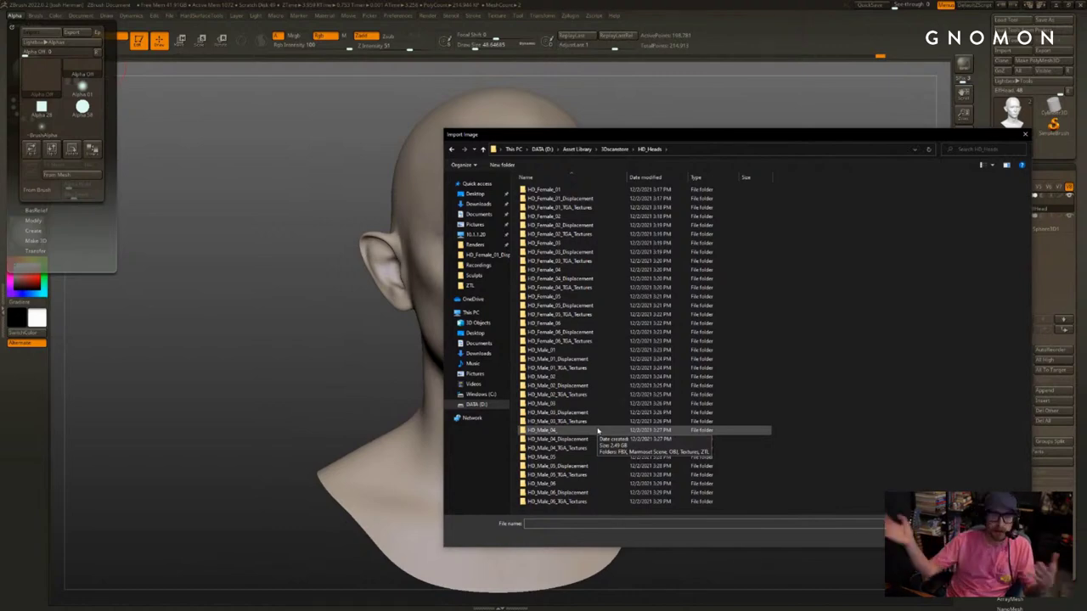
pyautogui.moveTo(656, 135); pyautogui.dragTo(1086, 135)
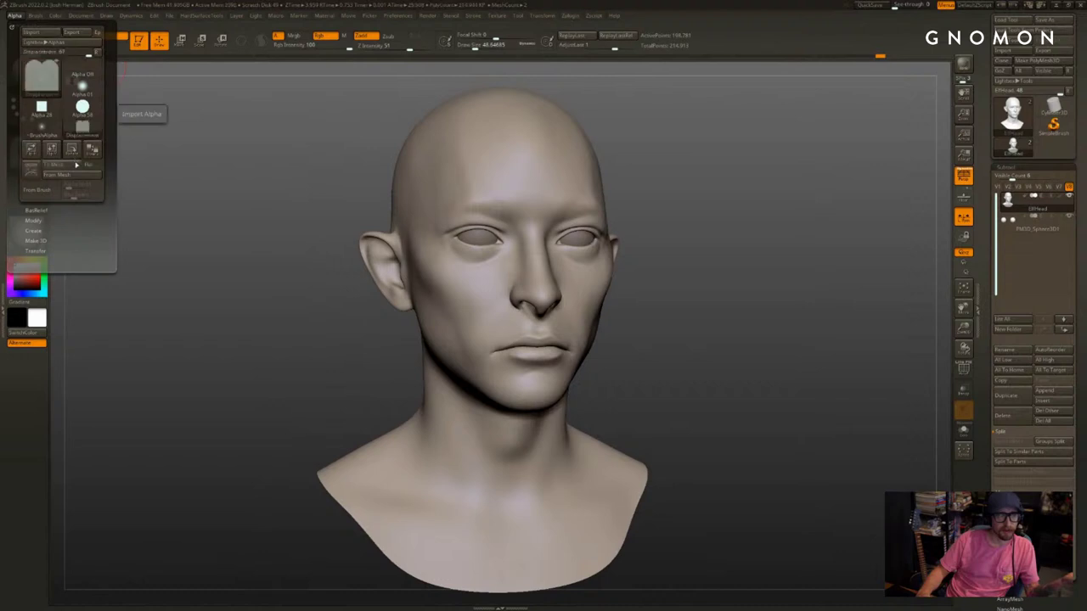
pyautogui.moveTo(48, 85)
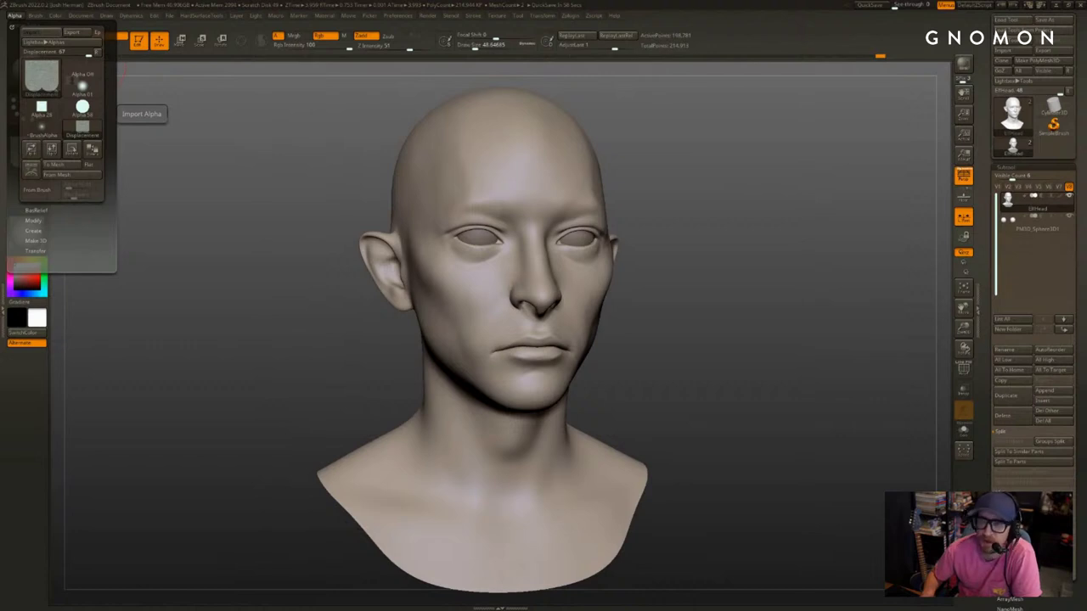
pyautogui.click(694, 243)
pyautogui.moveTo(16, 17)
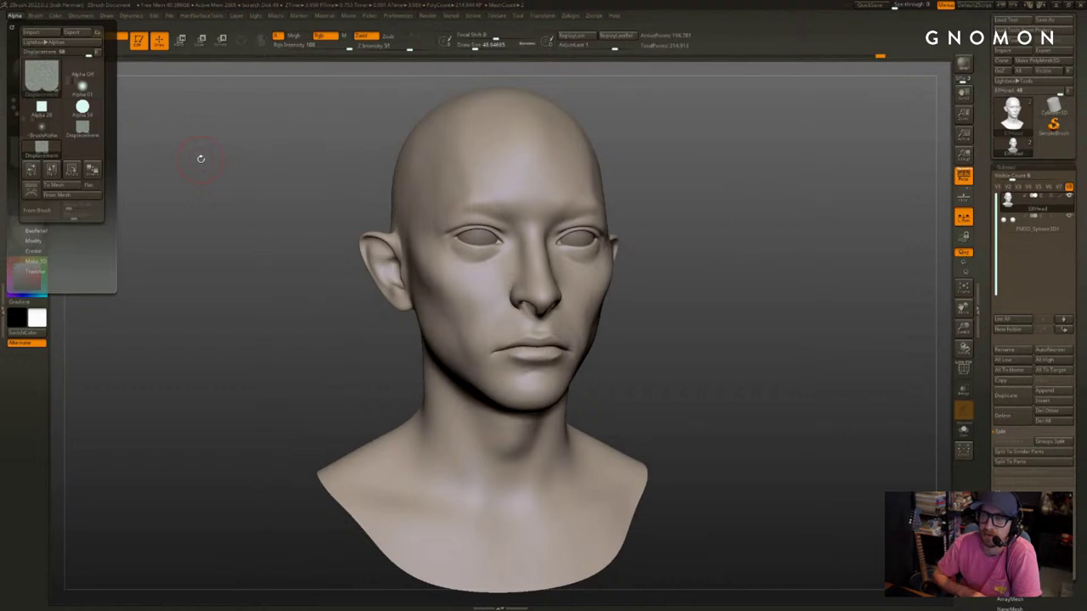
pyautogui.moveTo(262, 149); pyautogui.dragTo(294, 156)
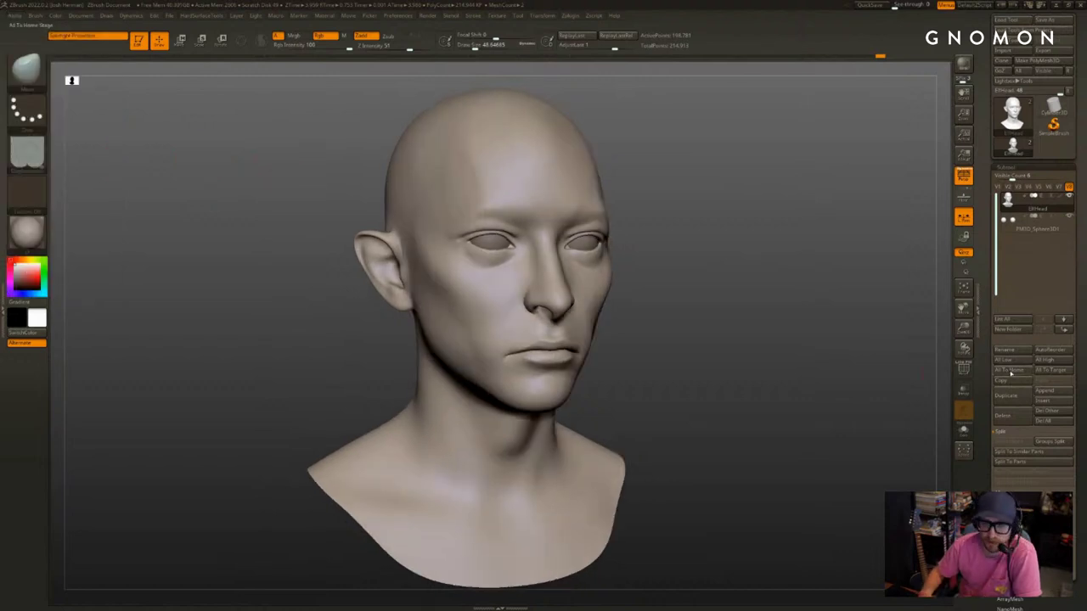
# Create a new texture map for the head from its polypaint
pyautogui.moveTo(985, 372); pyautogui.dragTo(980, 246)
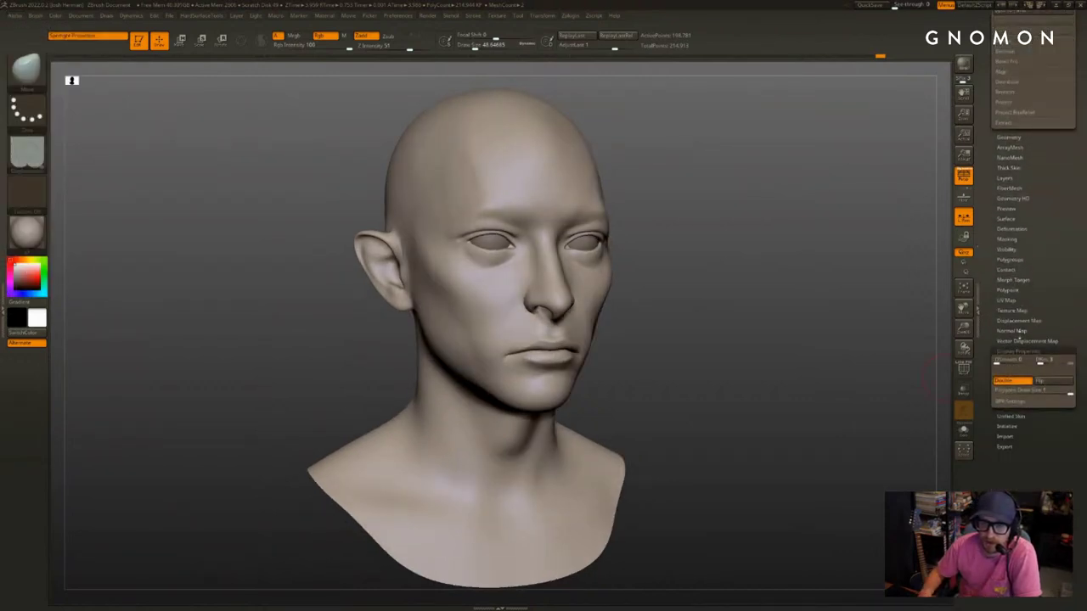
pyautogui.click(1012, 311)
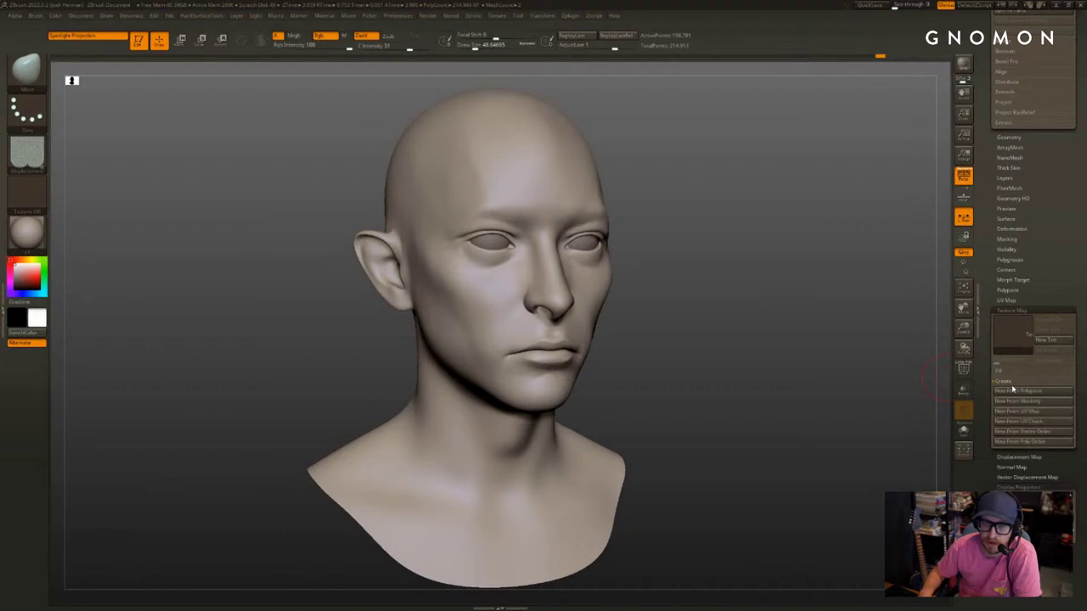
pyautogui.click(1012, 391)
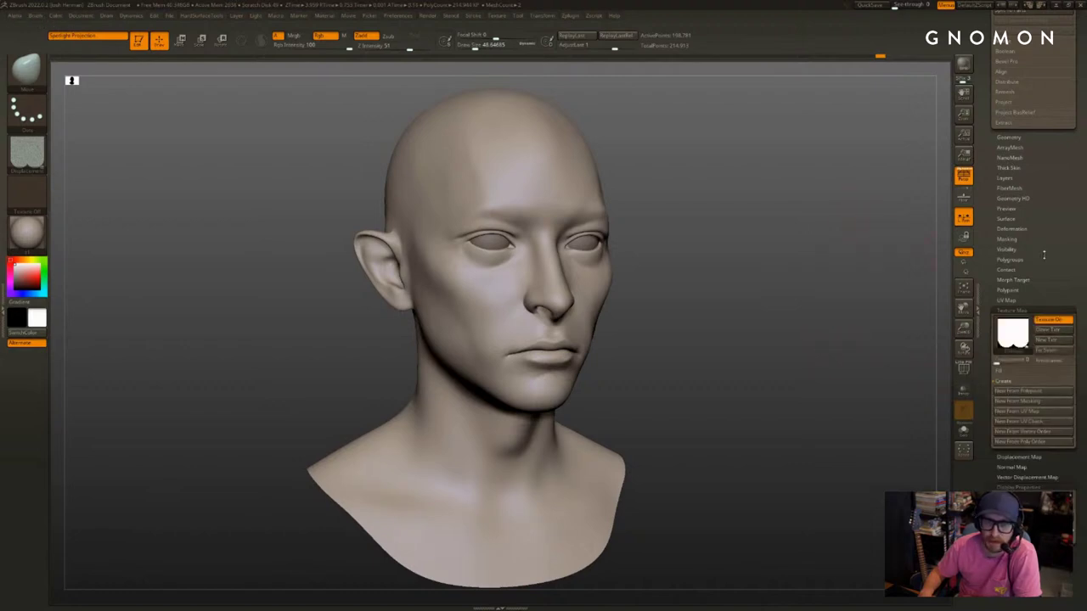
pyautogui.click(1038, 310)
# Assign the second imported Displacement alpha as the head's displacement map
pyautogui.moveTo(1041, 282); pyautogui.dragTo(1041, 247)
pyautogui.click(1016, 314)
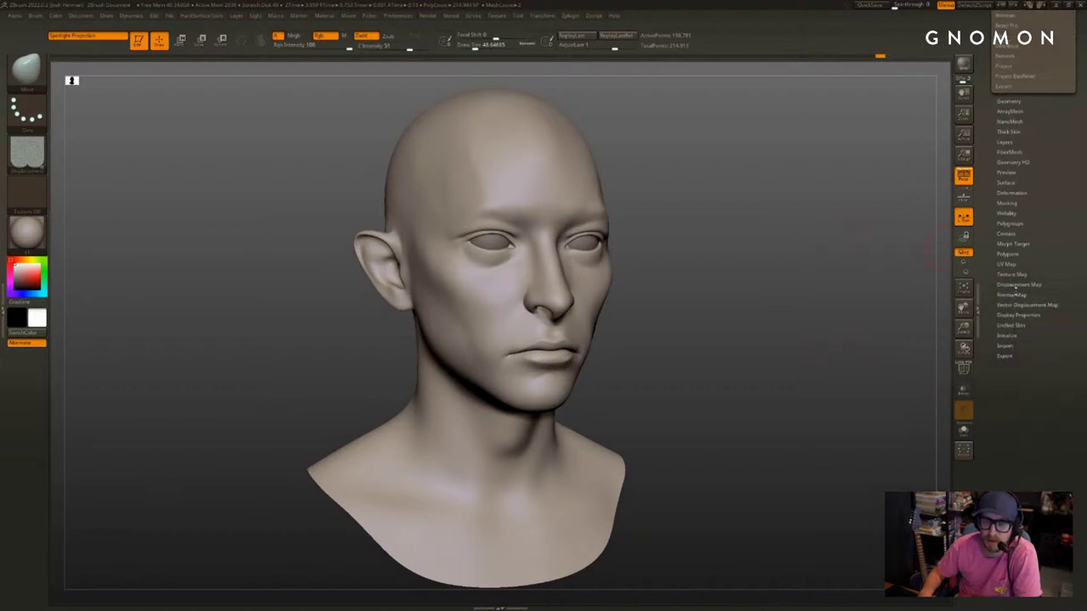
pyautogui.click(1012, 286)
pyautogui.click(1008, 303)
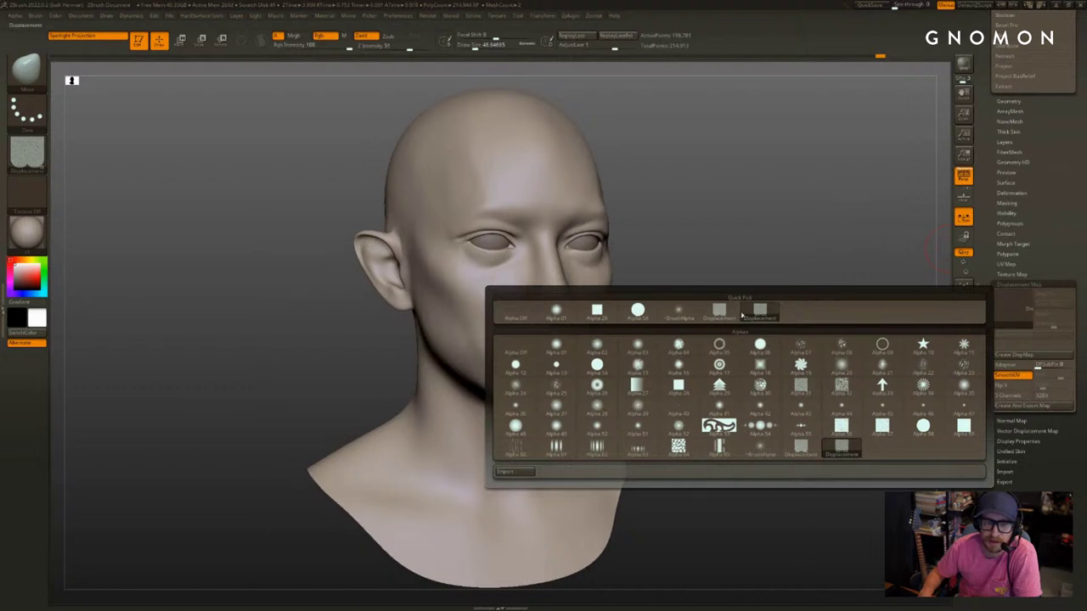
pyautogui.moveTo(723, 317)
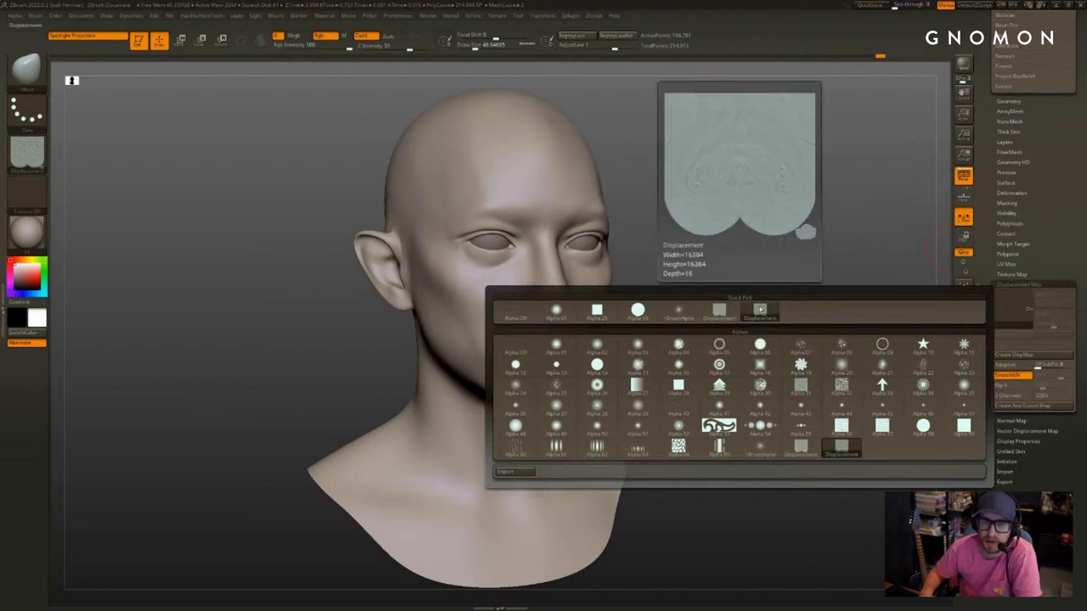
pyautogui.click(761, 312)
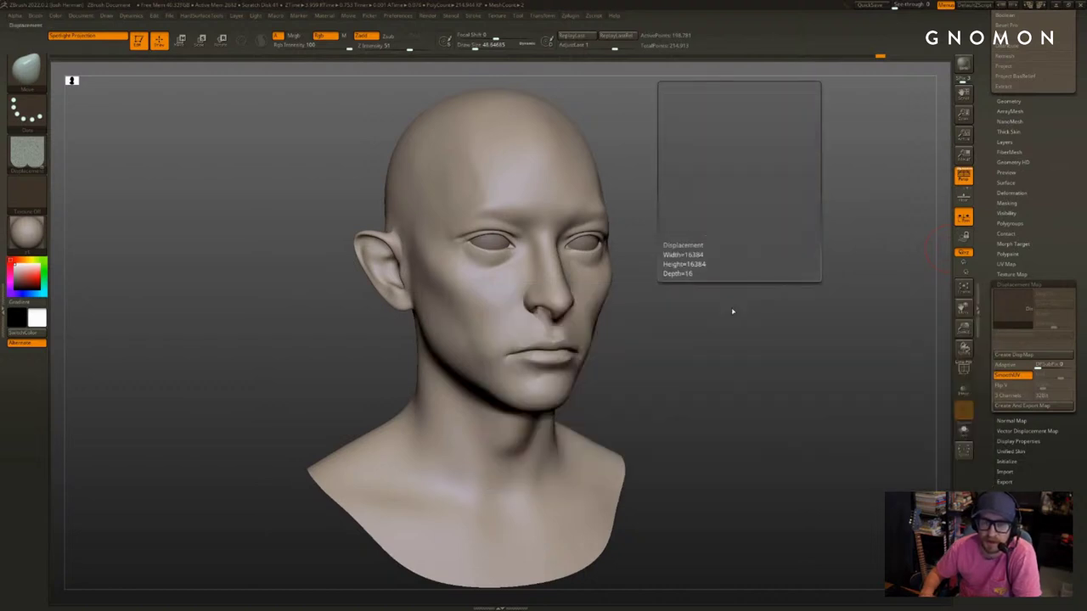
pyautogui.moveTo(787, 309); pyautogui.dragTo(804, 307)
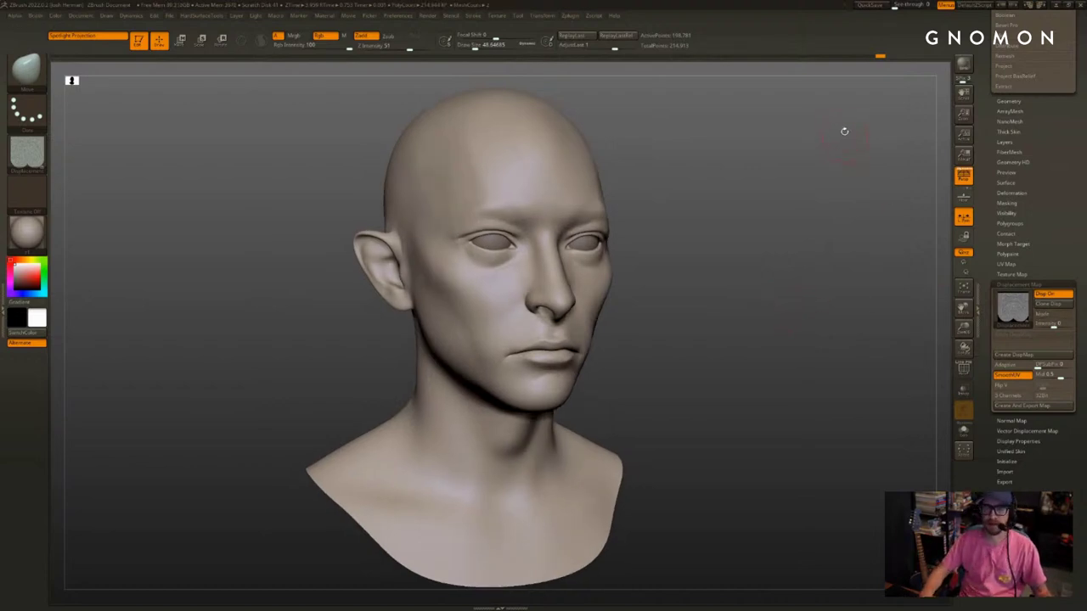
# Subdivide the head mesh two more levels to support fine displacement detail
pyautogui.keyDown('alt'); pyautogui.moveTo(798, 151); pyautogui.dragTo(940, 199); pyautogui.keyUp('alt')
pyautogui.keyDown('alt'); pyautogui.moveTo(946, 148); pyautogui.dragTo(754, 198); pyautogui.keyUp('alt')
pyautogui.hotkey('ctrl', 'd')
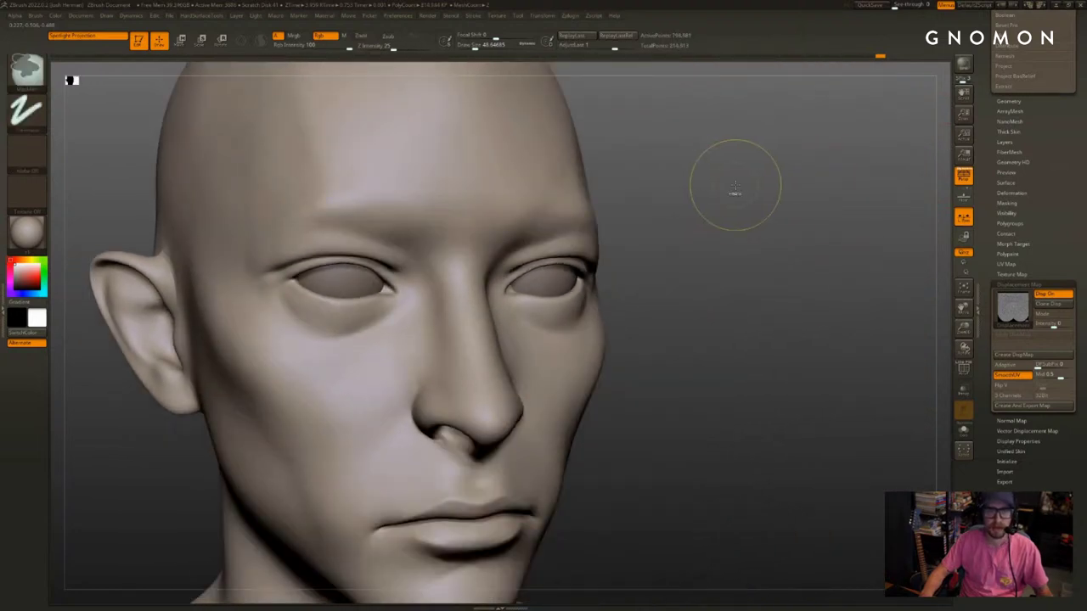
pyautogui.hotkey('ctrl', 'd')
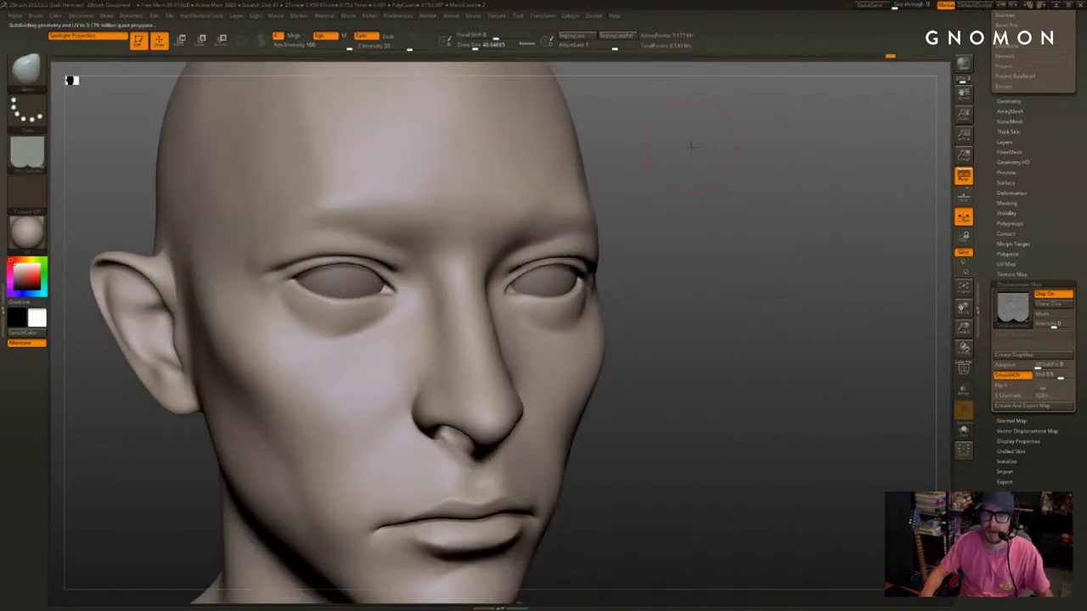
pyautogui.moveTo(786, 211)
pyautogui.keyDown('alt'); pyautogui.mouseDown()
pyautogui.moveTo(766, 202)
pyautogui.moveTo(843, 179)
pyautogui.mouseUp(); pyautogui.keyUp('alt')
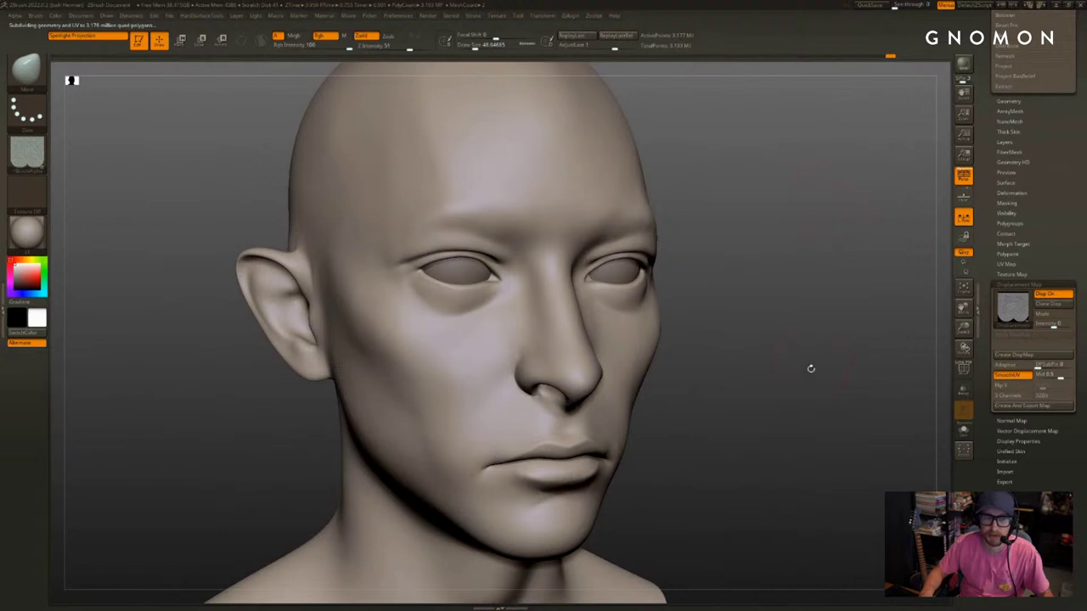
pyautogui.keyDown('alt'); pyautogui.moveTo(810, 368); pyautogui.dragTo(822, 301); pyautogui.keyUp('alt')
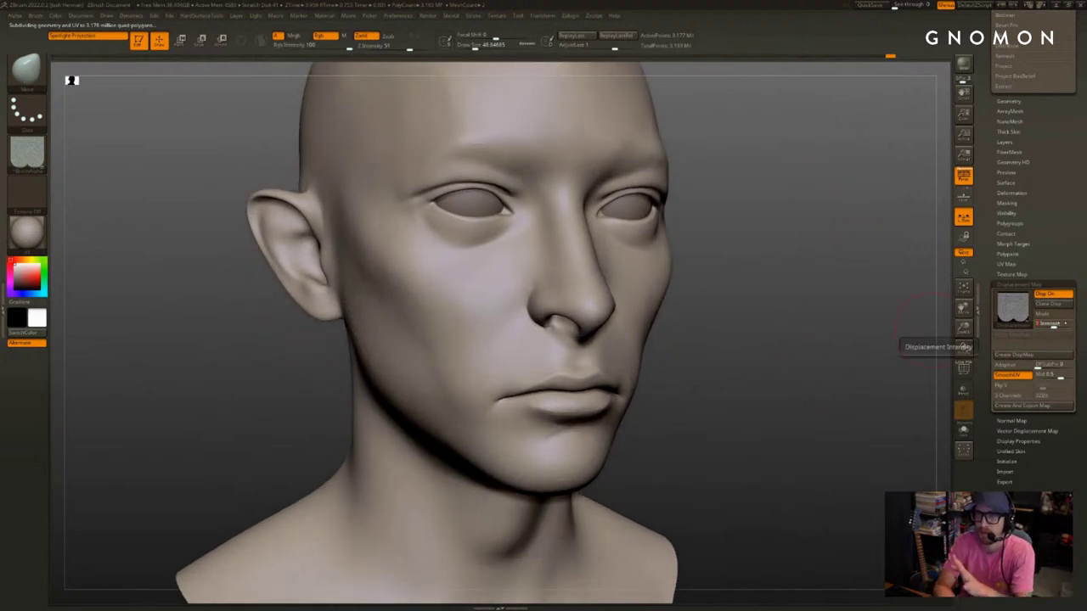
# Turn up the displacement map's intensity and examine the previewed skin detail around the ear and the face
pyautogui.moveTo(849, 314); pyautogui.dragTo(867, 358)
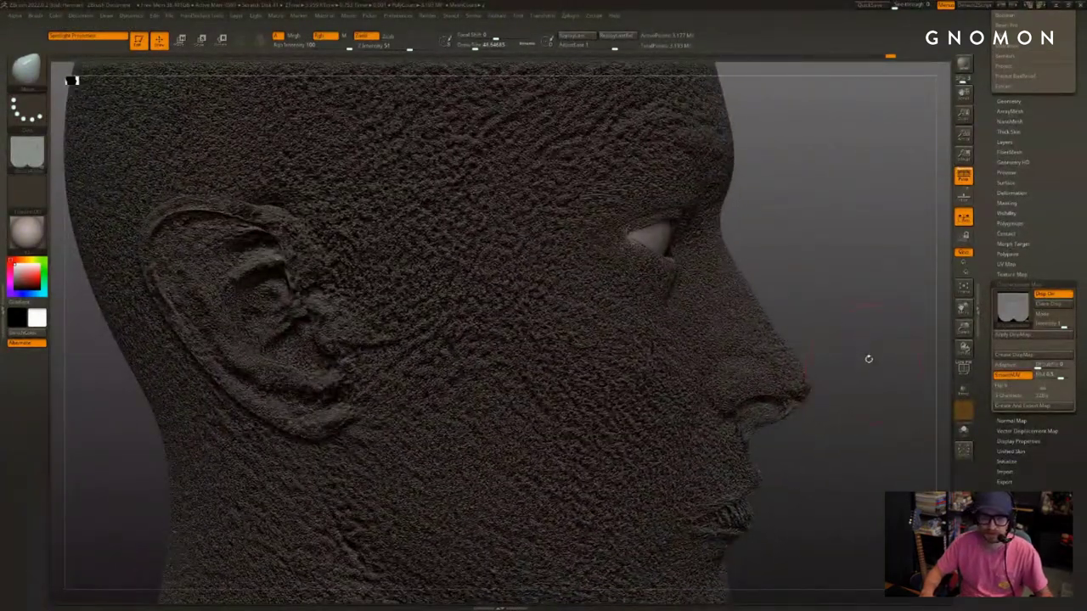
pyautogui.moveTo(868, 305); pyautogui.dragTo(878, 308)
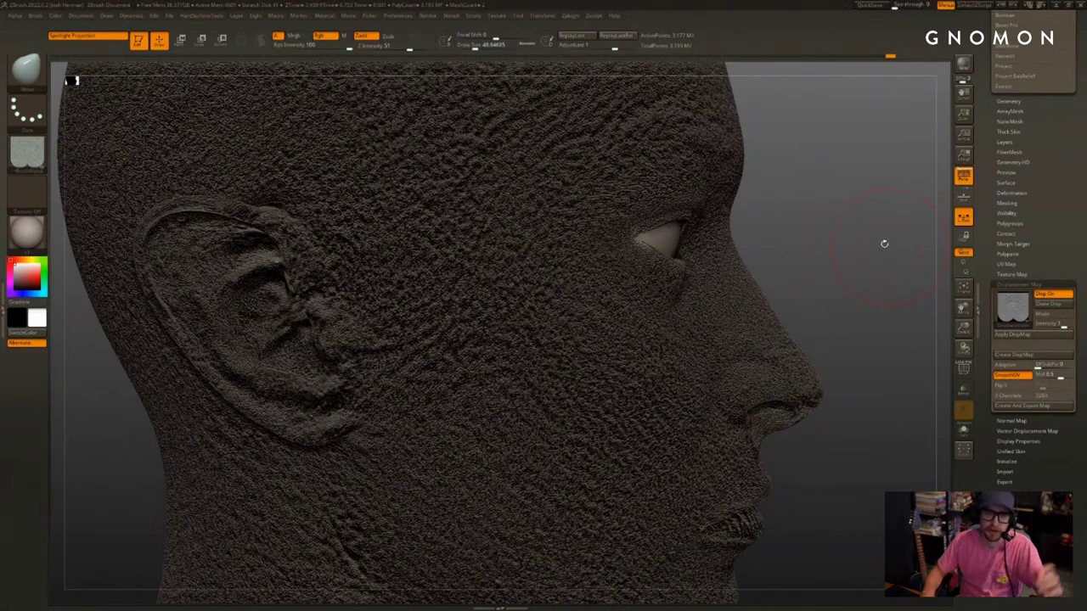
pyautogui.moveTo(882, 244); pyautogui.dragTo(748, 315)
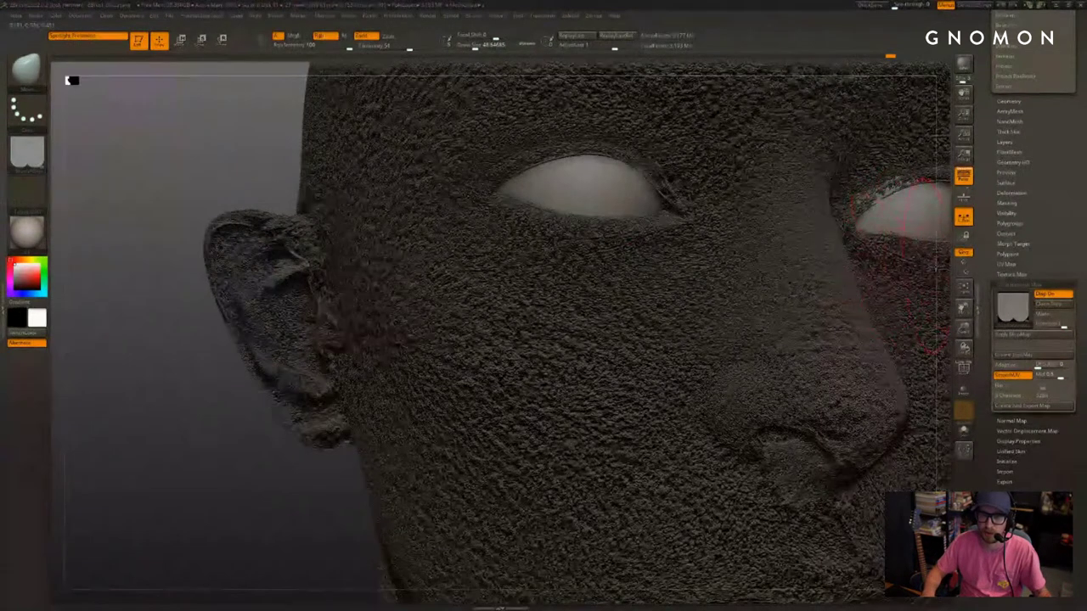
# Greatly lower the head's displacement map intensity and check the softened skin detail on the cheek and mouth area
pyautogui.keyDown('alt'); pyautogui.moveTo(944, 263); pyautogui.dragTo(903, 242); pyautogui.keyUp('alt')
pyautogui.keyDown('alt'); pyautogui.moveTo(878, 254); pyautogui.dragTo(883, 279); pyautogui.keyUp('alt')
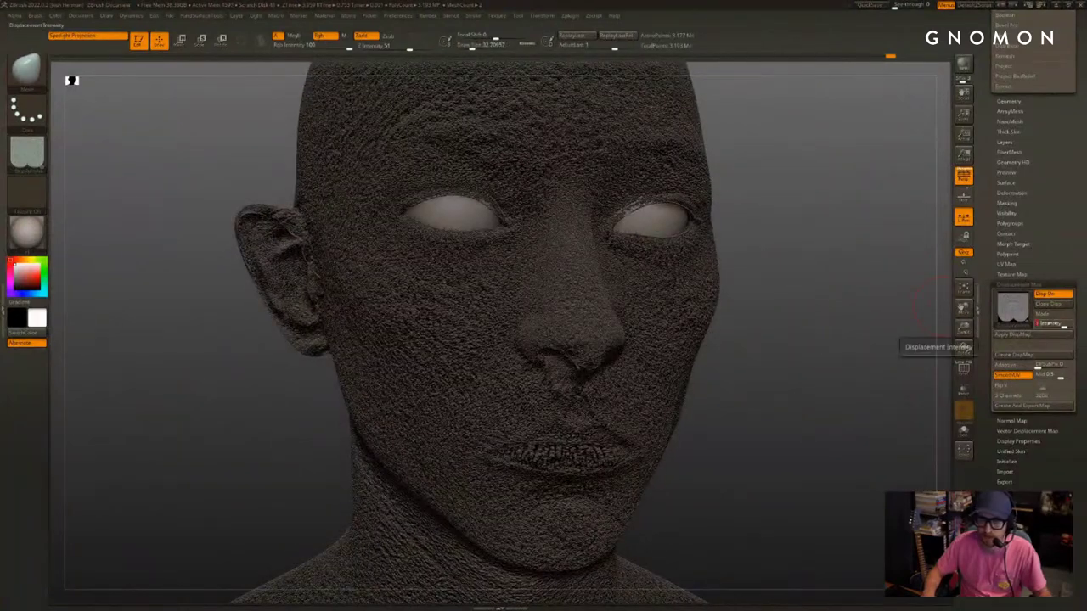
pyautogui.write('.')
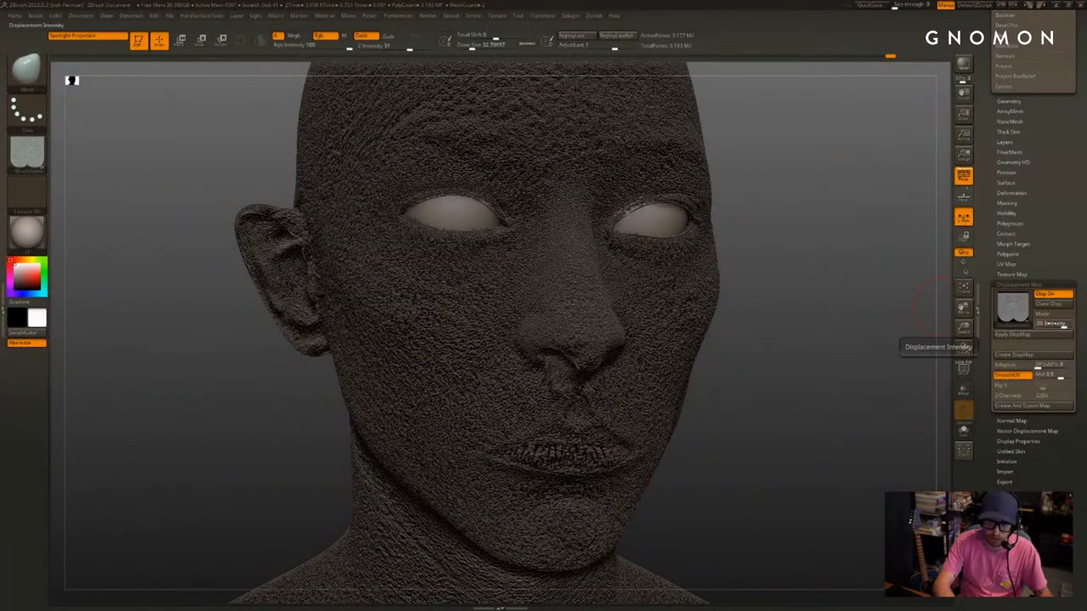
pyautogui.press('Return')
pyautogui.moveTo(834, 357); pyautogui.dragTo(903, 405)
pyautogui.moveTo(857, 340)
pyautogui.keyDown('alt'); pyautogui.mouseDown()
pyautogui.moveTo(777, 266)
pyautogui.moveTo(939, 303)
pyautogui.moveTo(834, 276)
pyautogui.moveTo(560, 58)
pyautogui.moveTo(632, 127)
pyautogui.mouseUp(); pyautogui.keyUp('alt')
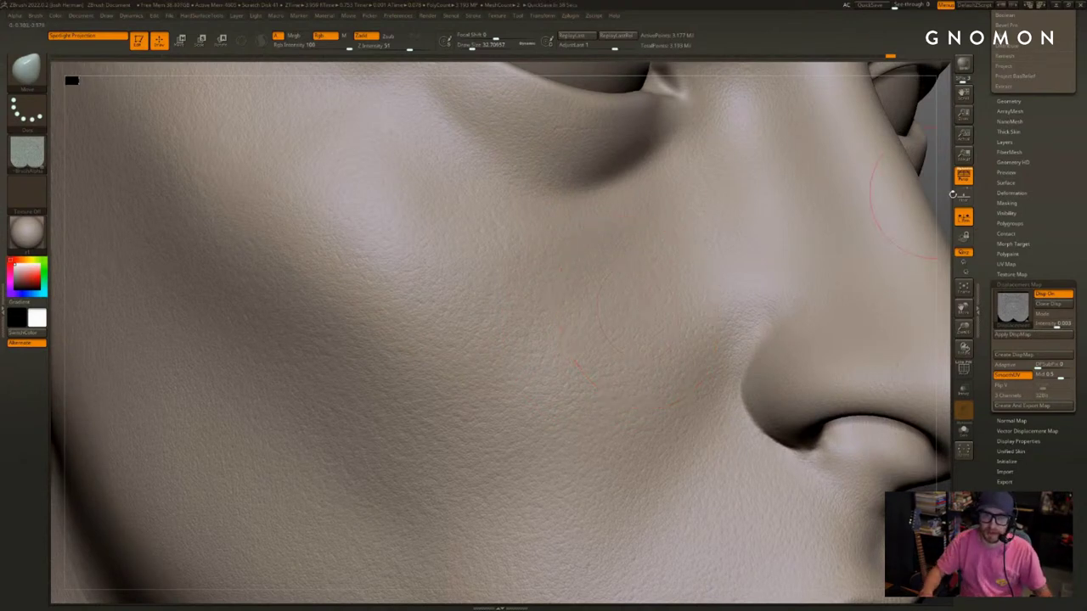
pyautogui.moveTo(943, 173)
pyautogui.mouseDown()
pyautogui.moveTo(941, 197)
pyautogui.moveTo(922, 152)
pyautogui.moveTo(856, 246)
pyautogui.moveTo(854, 203)
pyautogui.moveTo(890, 272)
pyautogui.mouseUp()
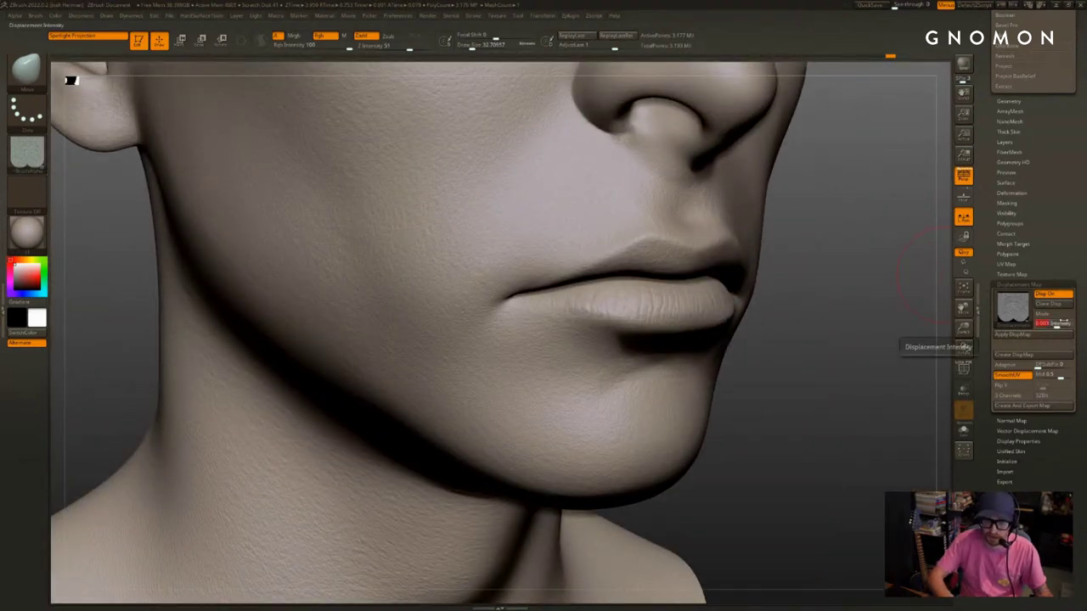
# Set the head's displacement map intensity to 0.006 and check the skin detail across the face
pyautogui.write('0.006')
pyautogui.press('Return')
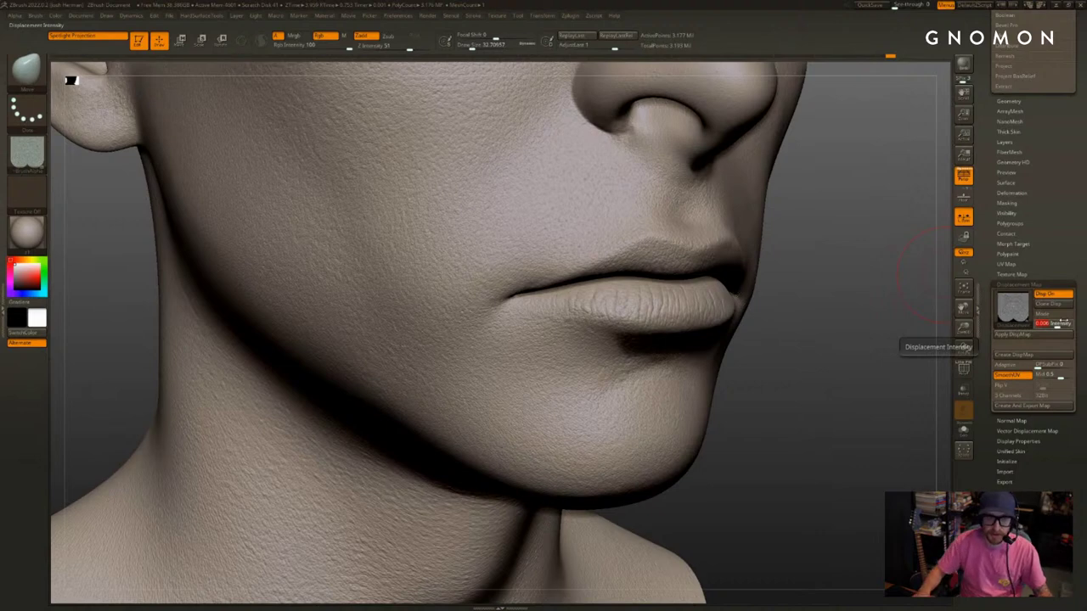
pyautogui.keyDown('alt'); pyautogui.moveTo(879, 278); pyautogui.dragTo(888, 366); pyautogui.keyUp('alt')
pyautogui.keyDown('alt'); pyautogui.moveTo(900, 280); pyautogui.dragTo(912, 363); pyautogui.keyUp('alt')
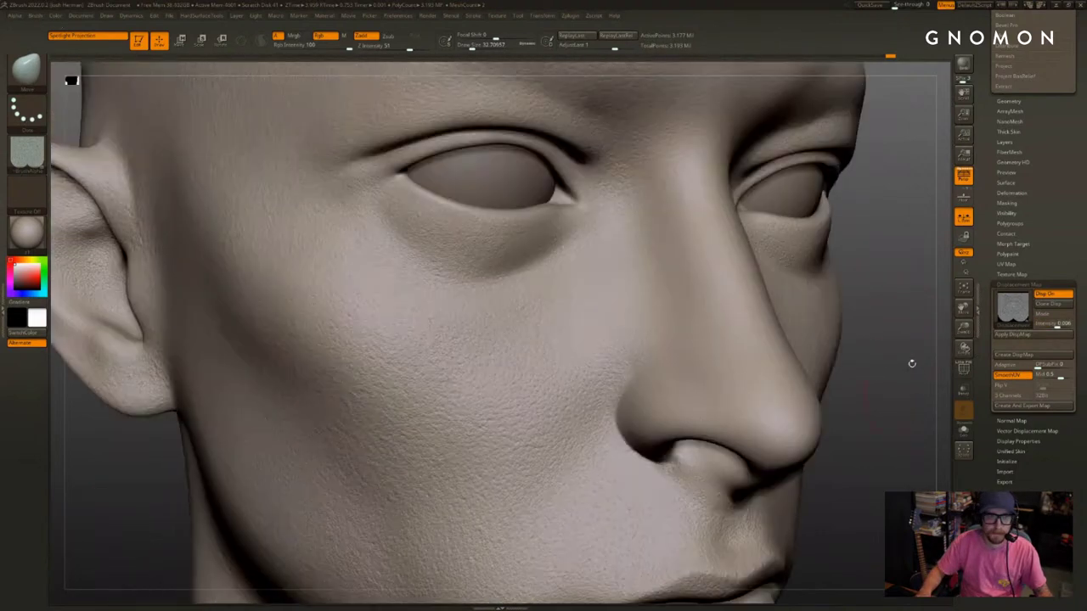
pyautogui.keyDown('alt'); pyautogui.moveTo(908, 316); pyautogui.dragTo(919, 399); pyautogui.keyUp('alt')
pyautogui.keyDown('alt'); pyautogui.moveTo(906, 454); pyautogui.dragTo(899, 381); pyautogui.keyUp('alt')
pyautogui.keyDown('alt'); pyautogui.moveTo(752, 350); pyautogui.dragTo(806, 357); pyautogui.keyUp('alt')
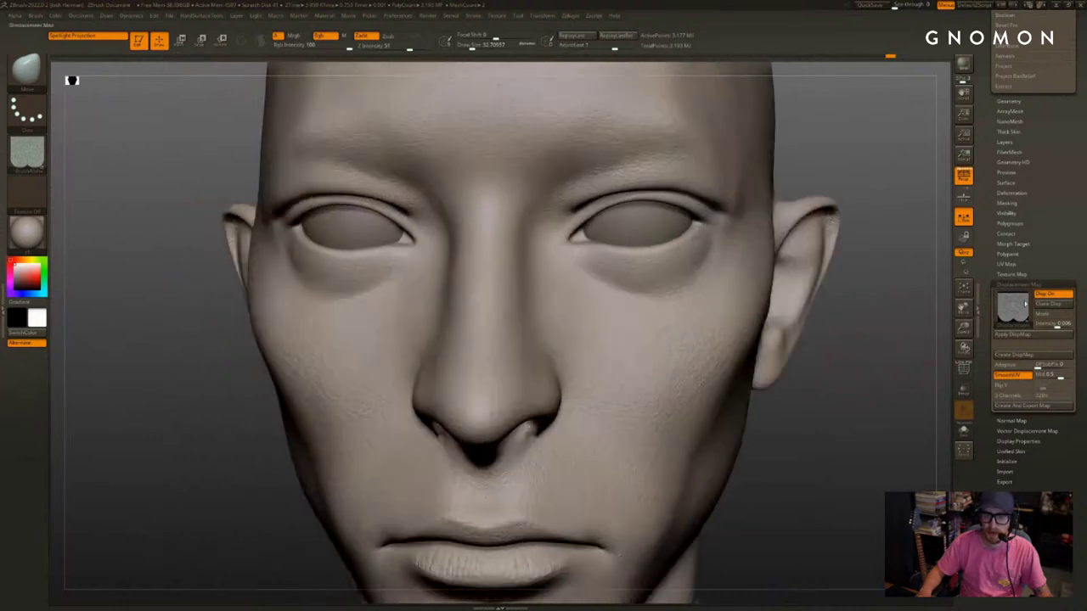
# Create a new layer on the head and apply the displacement map to the geometry as real sculpted detail
pyautogui.click(1037, 284)
pyautogui.moveTo(869, 371); pyautogui.dragTo(915, 373)
pyautogui.keyDown('alt'); pyautogui.moveTo(908, 416); pyautogui.dragTo(832, 366); pyautogui.keyUp('alt')
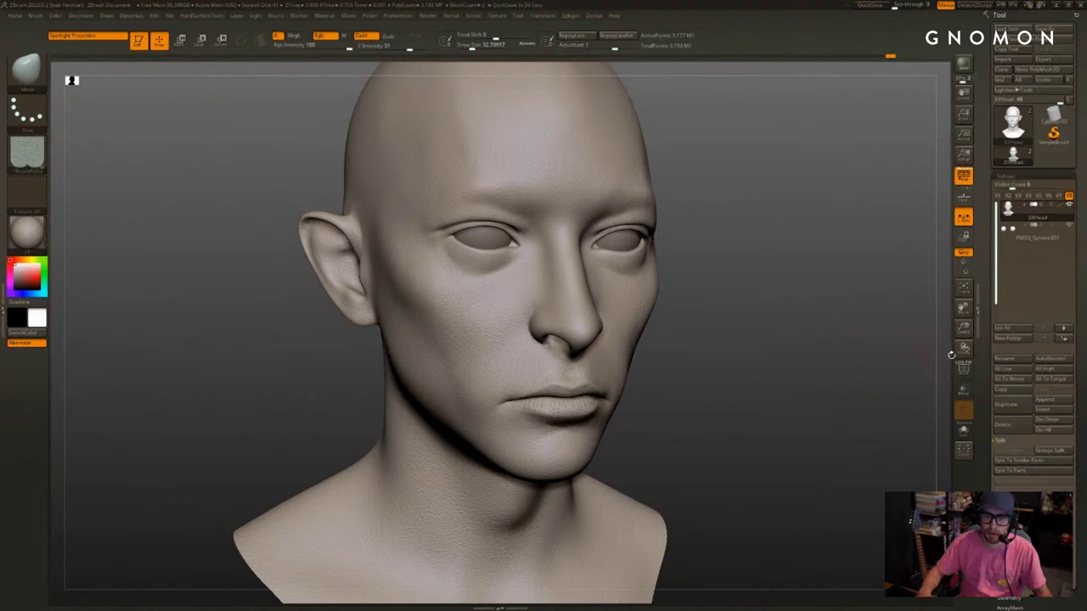
pyautogui.moveTo(832, 363)
pyautogui.mouseDown()
pyautogui.moveTo(851, 395)
pyautogui.moveTo(829, 325)
pyautogui.moveTo(840, 360)
pyautogui.mouseUp()
pyautogui.moveTo(992, 363); pyautogui.dragTo(992, 234)
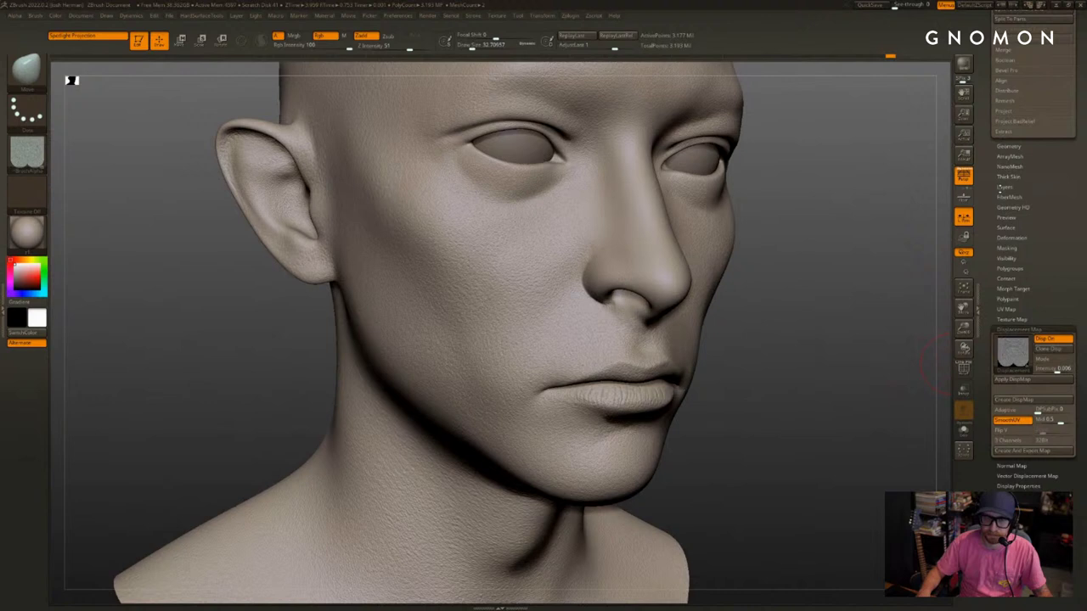
pyautogui.click(1003, 187)
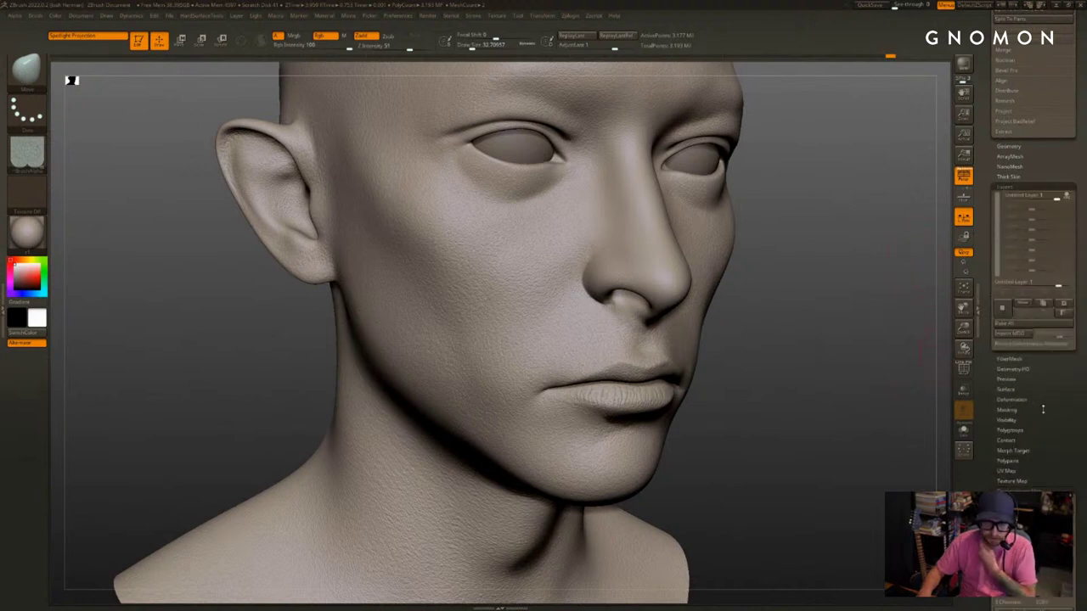
pyautogui.moveTo(1044, 409); pyautogui.dragTo(1046, 381)
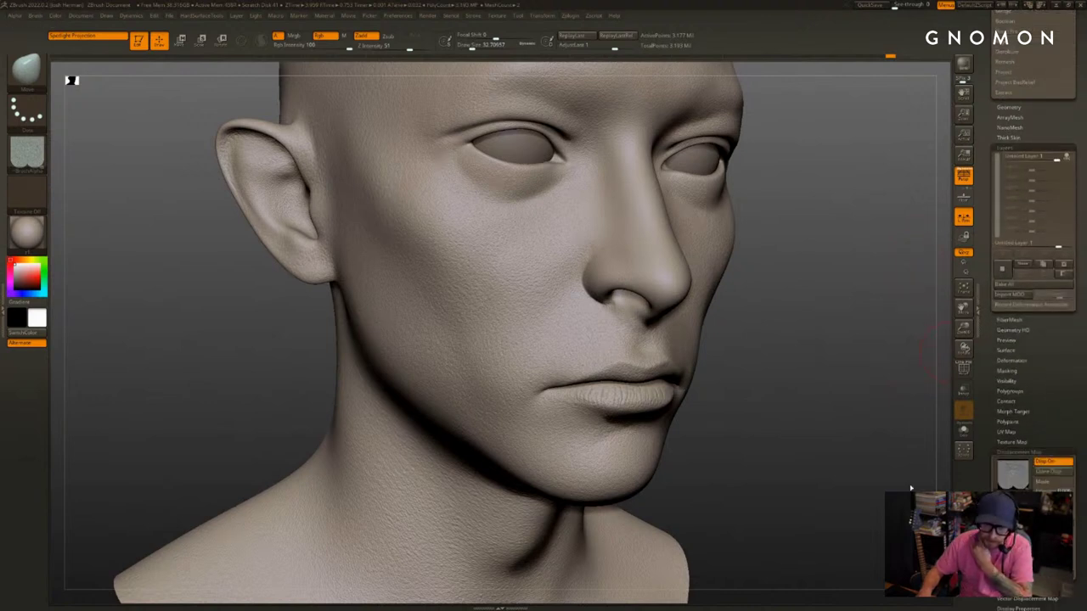
pyautogui.moveTo(906, 417); pyautogui.dragTo(902, 414)
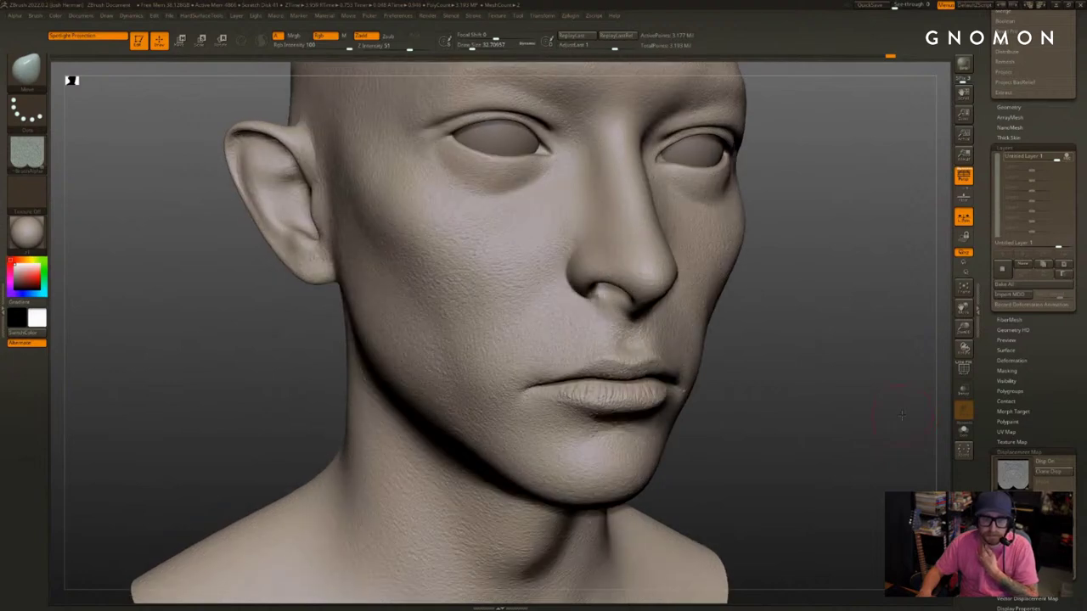
pyautogui.moveTo(826, 390); pyautogui.dragTo(836, 391)
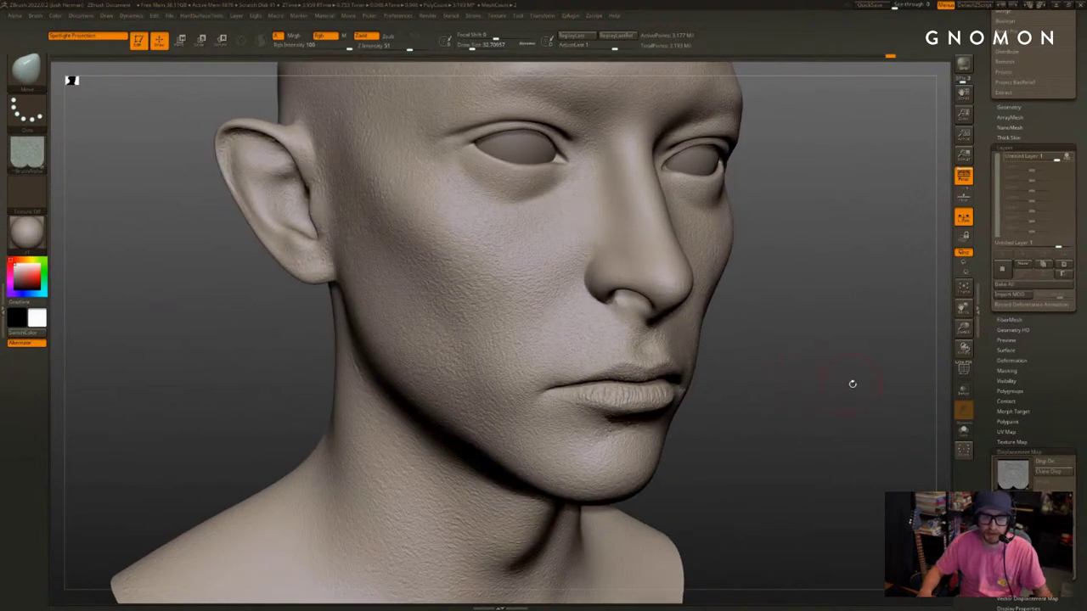
# Compare the head with its detail layer hidden and shown, and clear the displacement map with Alpha Off
pyautogui.click(1071, 158)
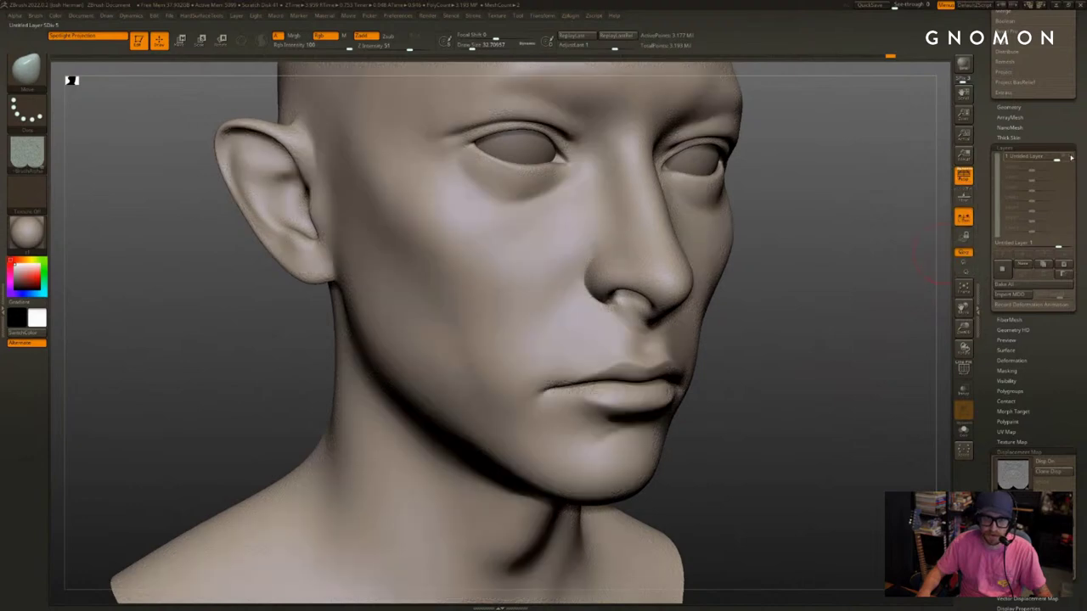
pyautogui.click(1071, 158)
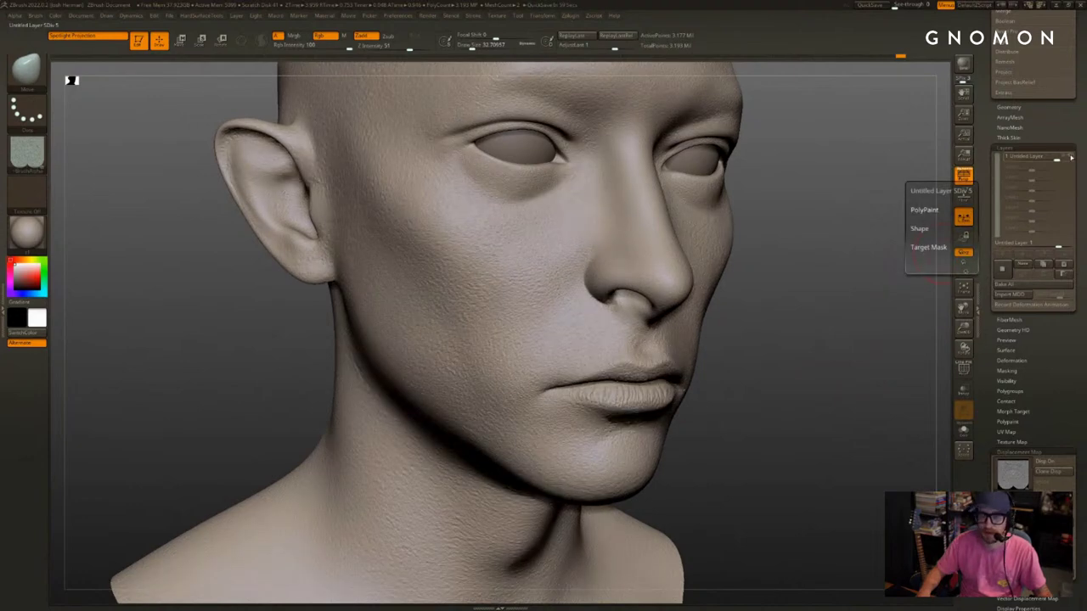
pyautogui.click(1011, 475)
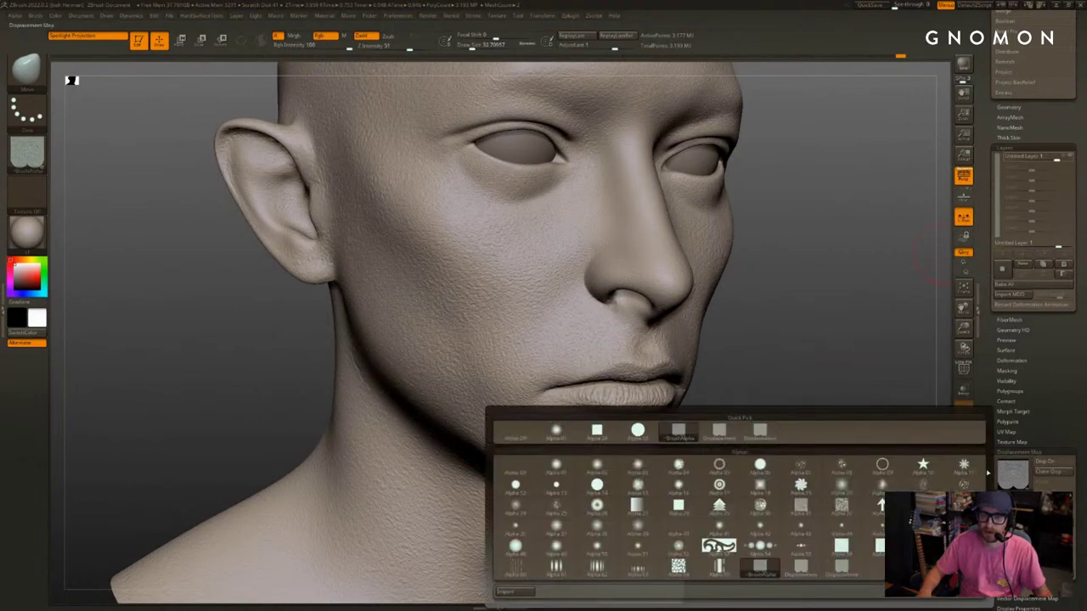
pyautogui.click(523, 436)
# Toggle the detail layer's visibility to compare the face with and without the applied skin texture
pyautogui.click(1071, 158)
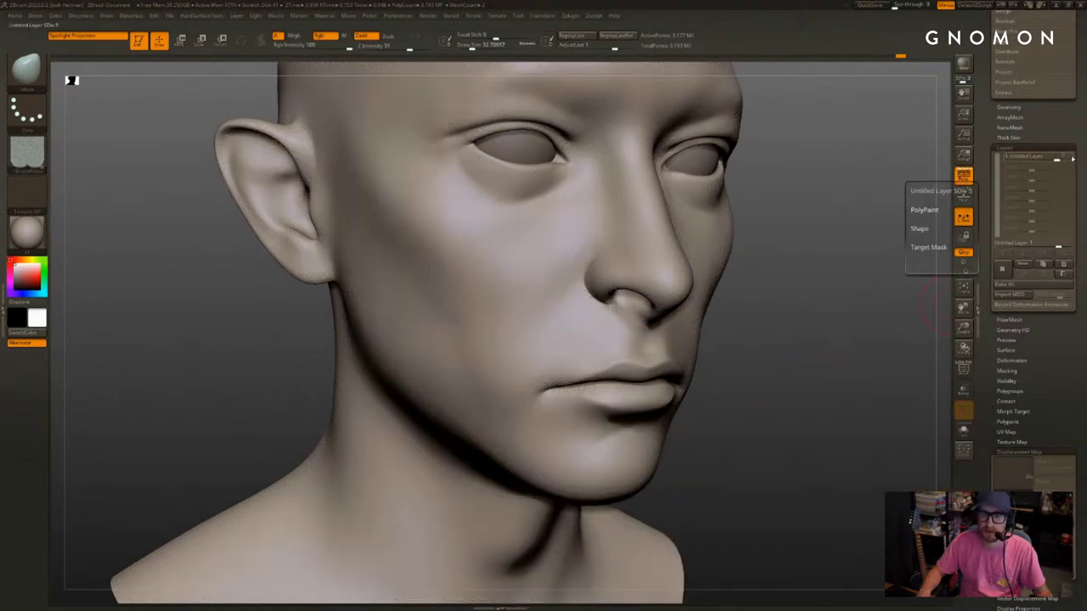
pyautogui.click(1072, 159)
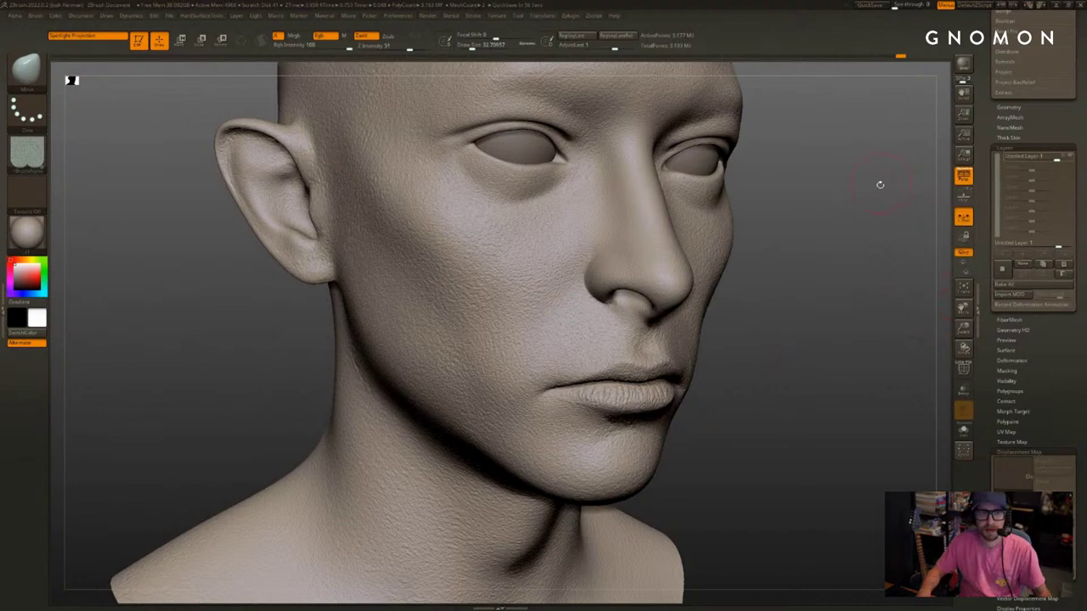
pyautogui.keyDown('alt'); pyautogui.moveTo(879, 185); pyautogui.dragTo(925, 248); pyautogui.keyUp('alt')
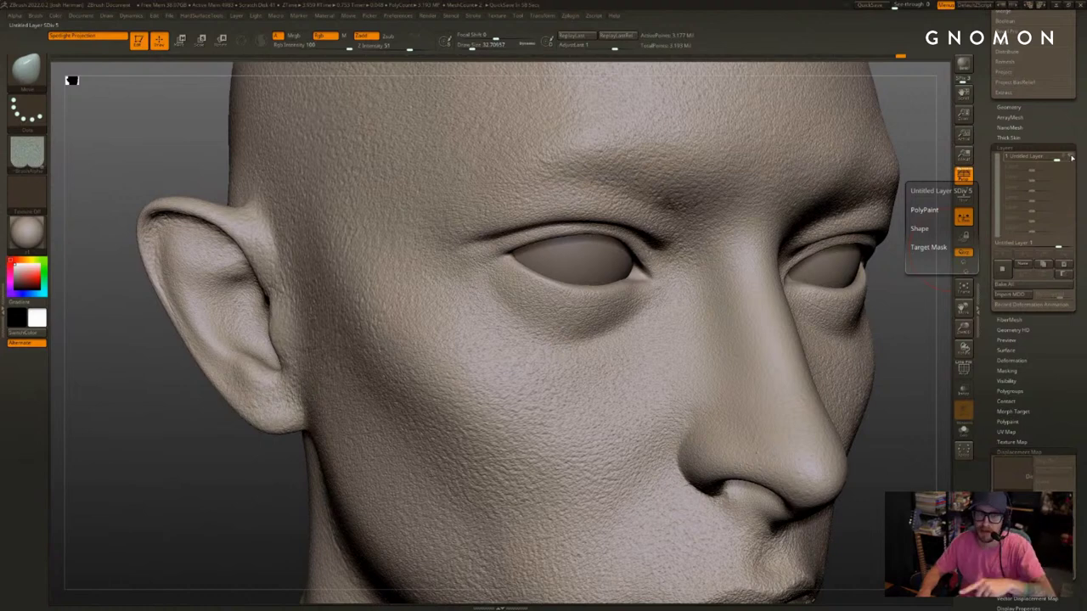
pyautogui.click(1071, 157)
pyautogui.click(1070, 157)
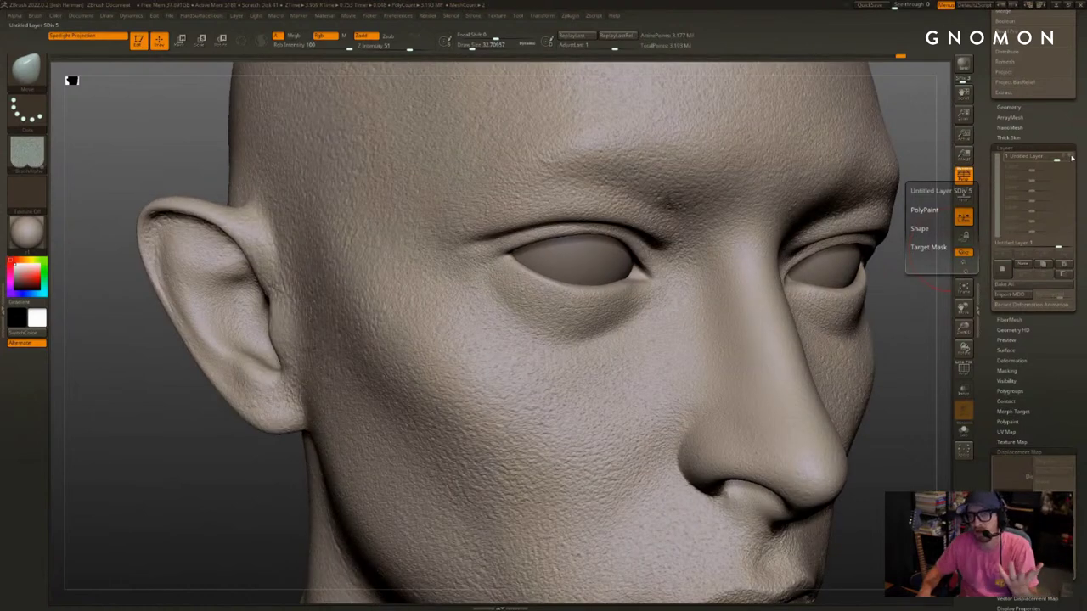
# Test the detail layer at 0.5 intensity, inspect the lower face, and restore the layer to 1
pyautogui.click(1029, 157)
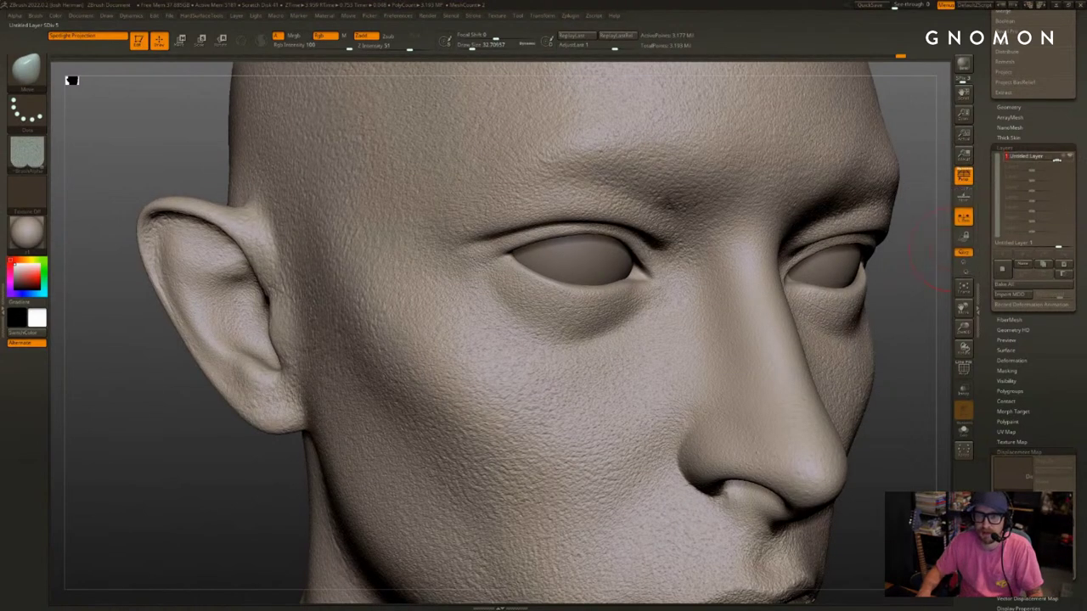
pyautogui.write('.5')
pyautogui.press('Return')
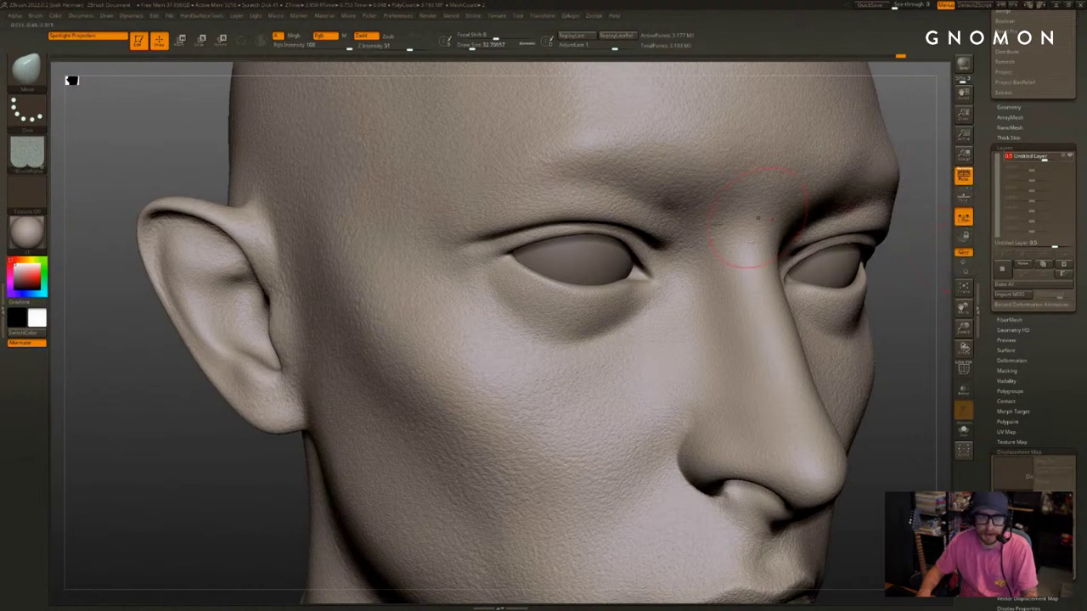
pyautogui.keyDown('alt'); pyautogui.moveTo(912, 446); pyautogui.dragTo(867, 343); pyautogui.keyUp('alt')
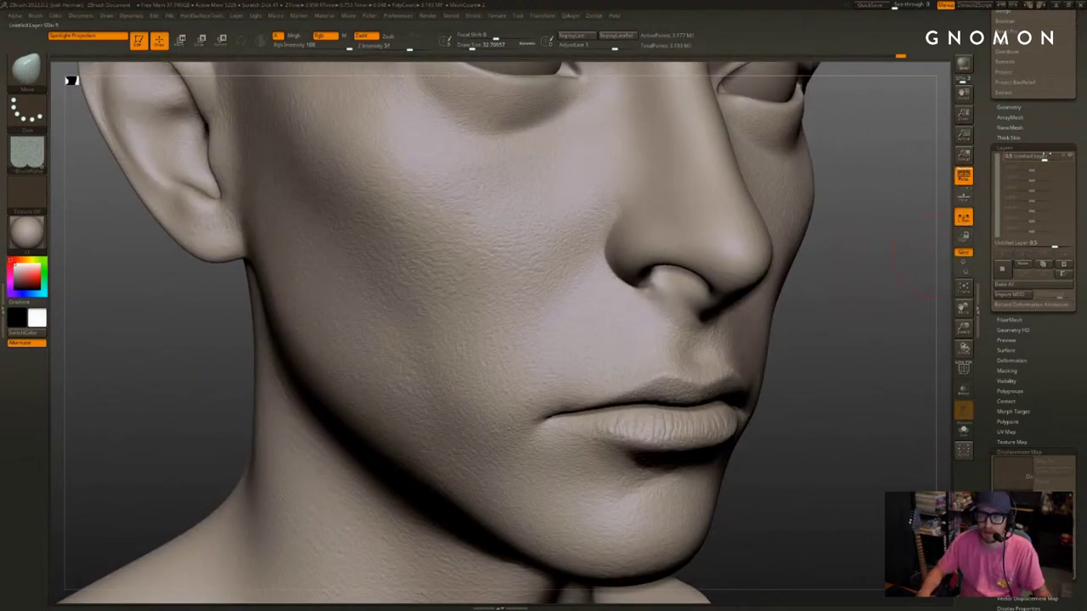
pyautogui.click(1046, 156)
pyautogui.write('1')
pyautogui.press('Return')
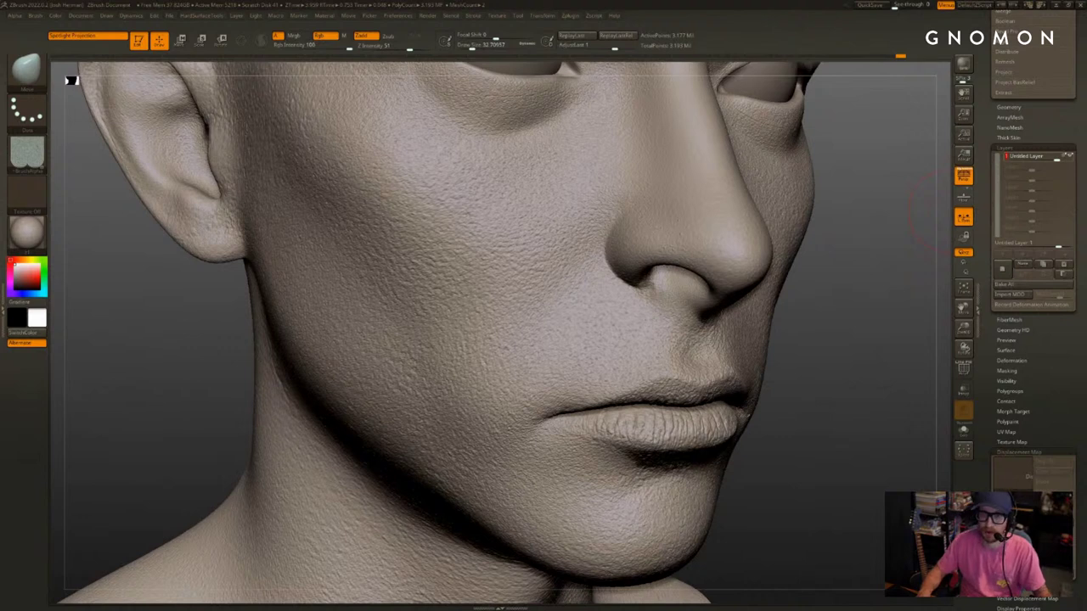
# Hide the detail layer and rename it Female01
pyautogui.click(1069, 156)
pyautogui.click(1023, 264)
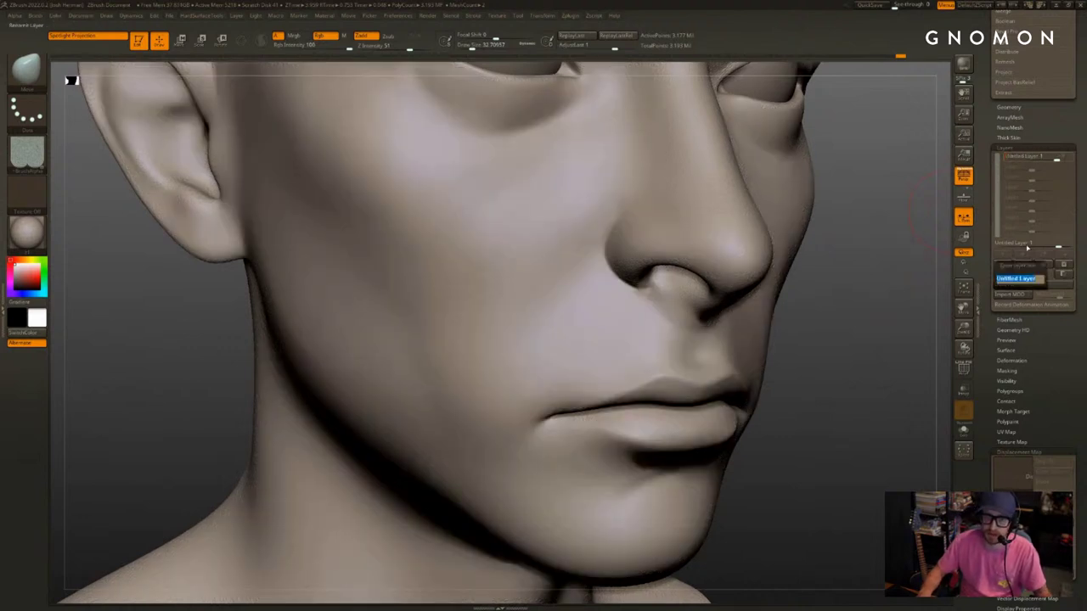
pyautogui.press('BackSpace')
pyautogui.write('Pores')
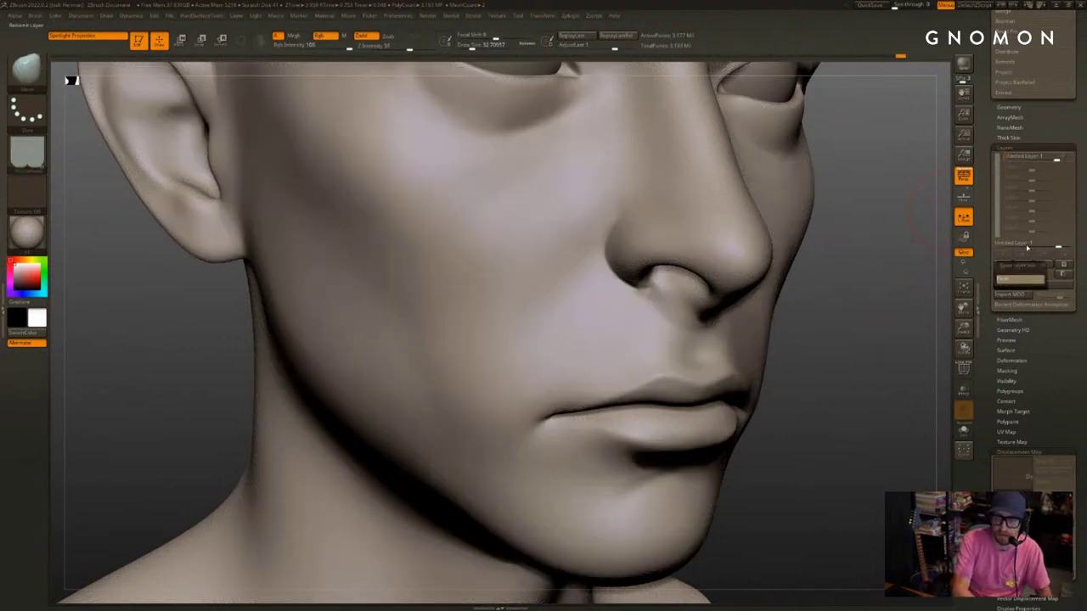
pyautogui.press('Return')
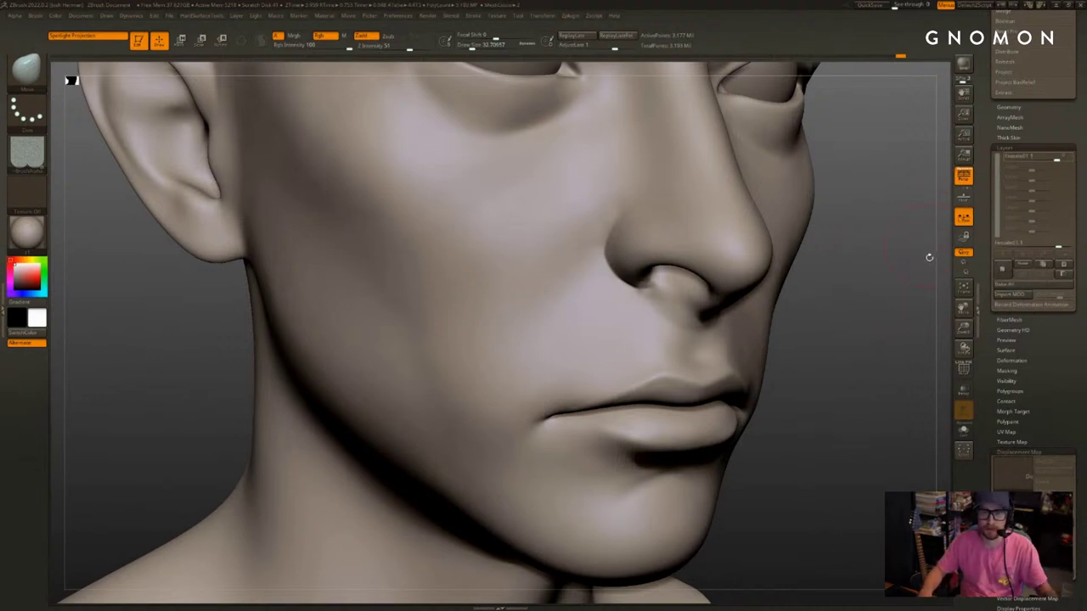
# Assign the other imported 16384 × 16384 Displacement alpha as the head's displacement map and examine its preview on the face
pyautogui.keyDown('alt'); pyautogui.moveTo(891, 353); pyautogui.dragTo(874, 292); pyautogui.keyUp('alt')
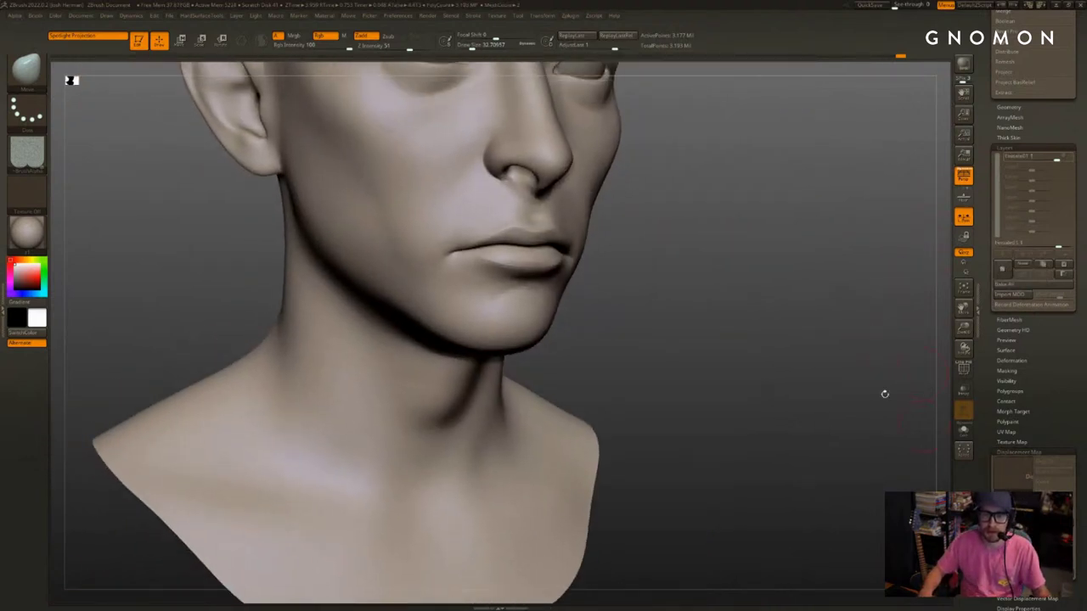
pyautogui.keyDown('alt'); pyautogui.moveTo(883, 394); pyautogui.dragTo(875, 423); pyautogui.keyUp('alt')
pyautogui.click(1012, 476)
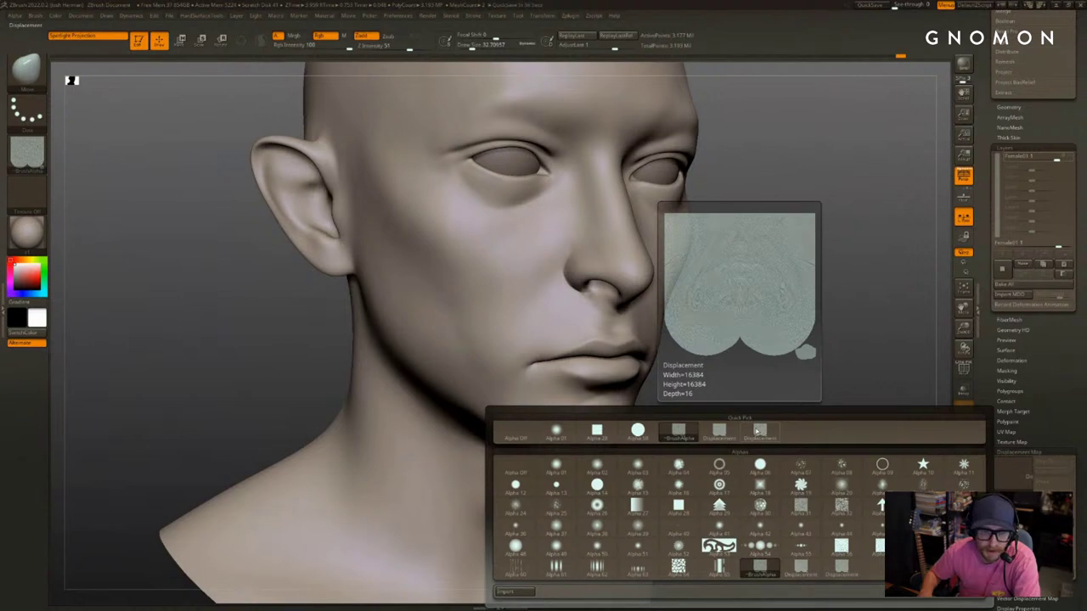
pyautogui.click(759, 430)
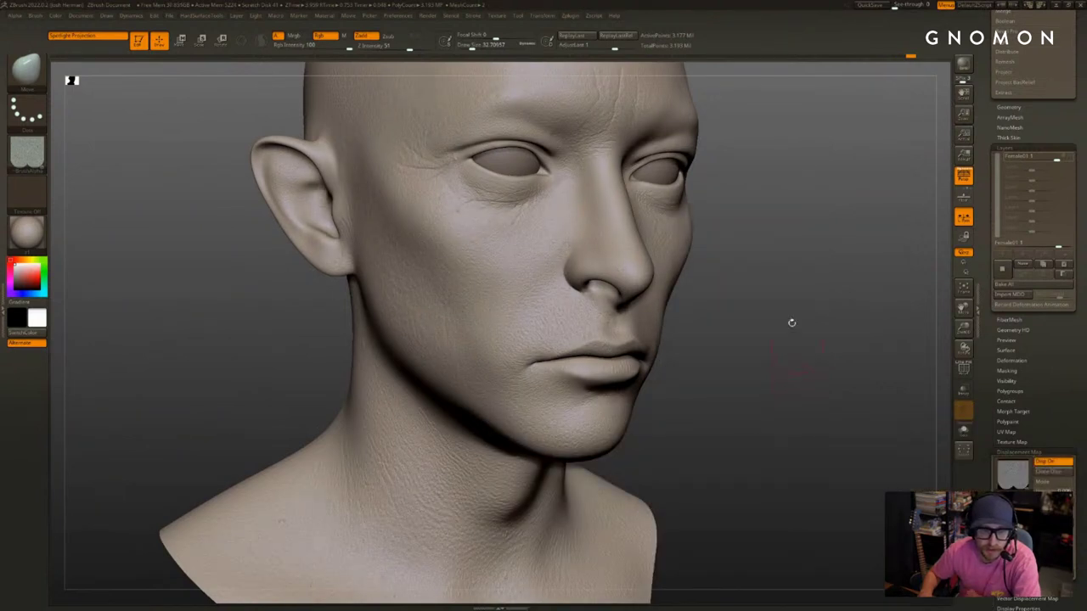
pyautogui.keyDown('alt'); pyautogui.moveTo(841, 206); pyautogui.dragTo(832, 361); pyautogui.keyUp('alt')
pyautogui.keyDown('alt'); pyautogui.moveTo(890, 393); pyautogui.dragTo(876, 319); pyautogui.keyUp('alt')
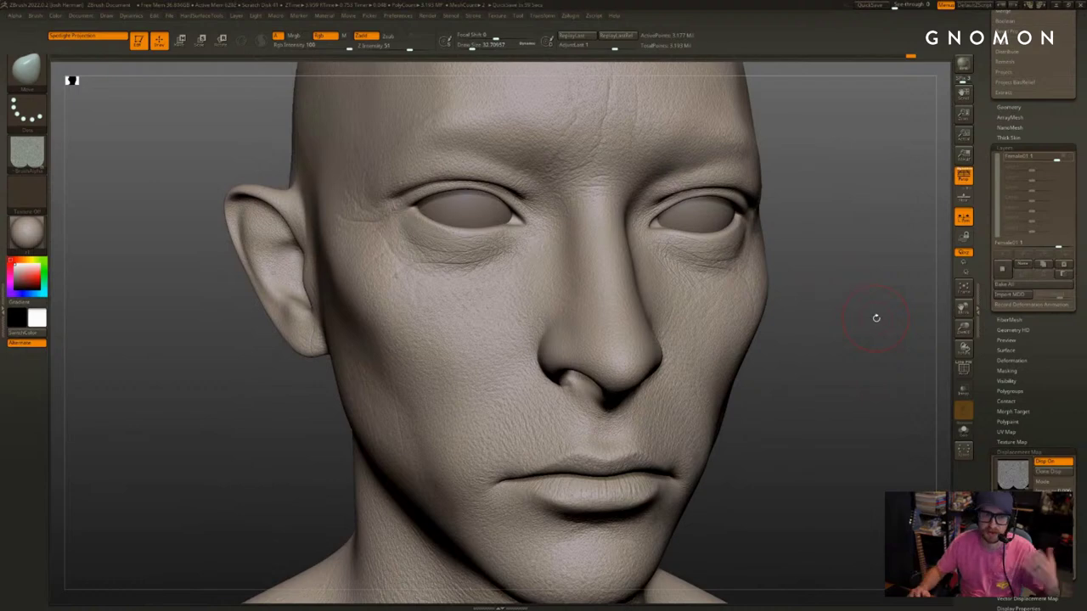
pyautogui.moveTo(897, 362)
pyautogui.mouseDown()
pyautogui.moveTo(859, 380)
pyautogui.moveTo(890, 374)
pyautogui.mouseUp()
pyautogui.moveTo(890, 373)
pyautogui.keyDown('alt'); pyautogui.mouseDown()
pyautogui.moveTo(840, 369)
pyautogui.moveTo(844, 376)
pyautogui.moveTo(837, 335)
pyautogui.moveTo(817, 373)
pyautogui.moveTo(809, 320)
pyautogui.moveTo(813, 338)
pyautogui.mouseUp(); pyautogui.keyUp('alt')
pyautogui.moveTo(813, 338); pyautogui.dragTo(929, 357)
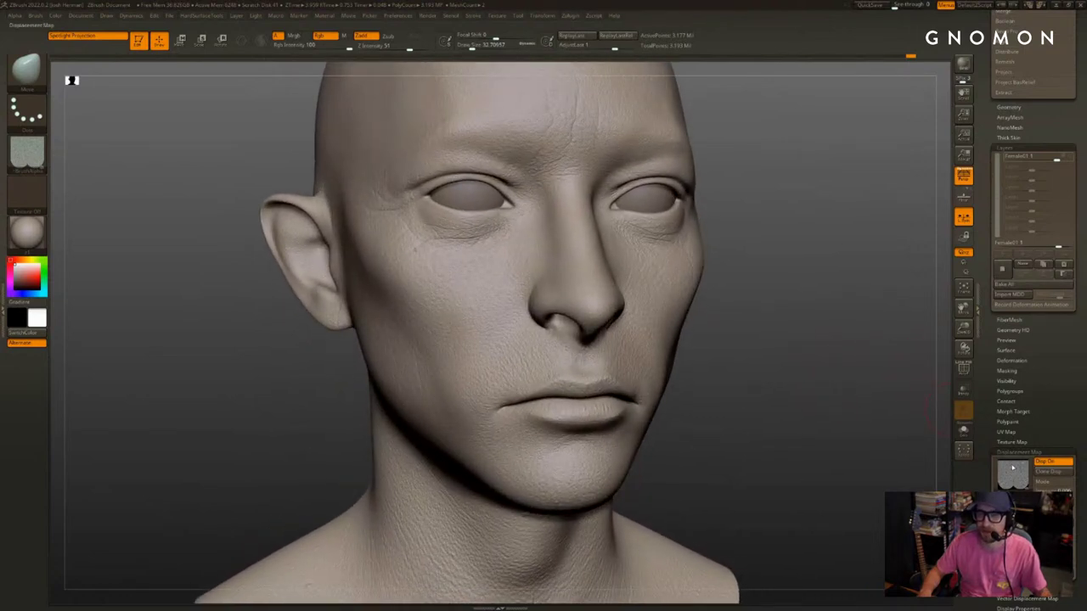
pyautogui.click(37, 17)
pyautogui.moveTo(19, 15)
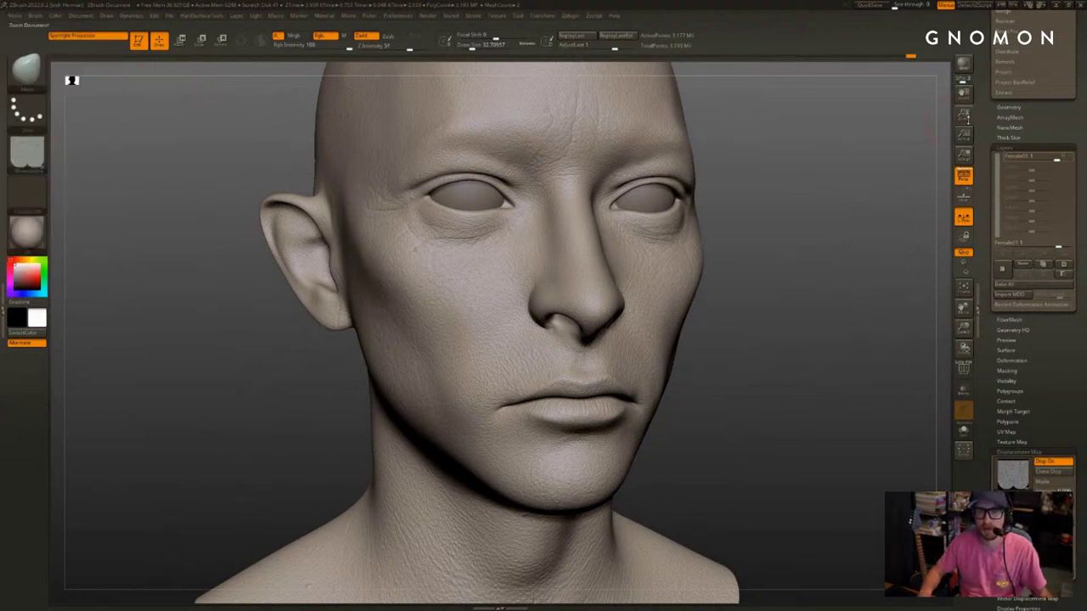
pyautogui.moveTo(989, 110); pyautogui.dragTo(989, 369)
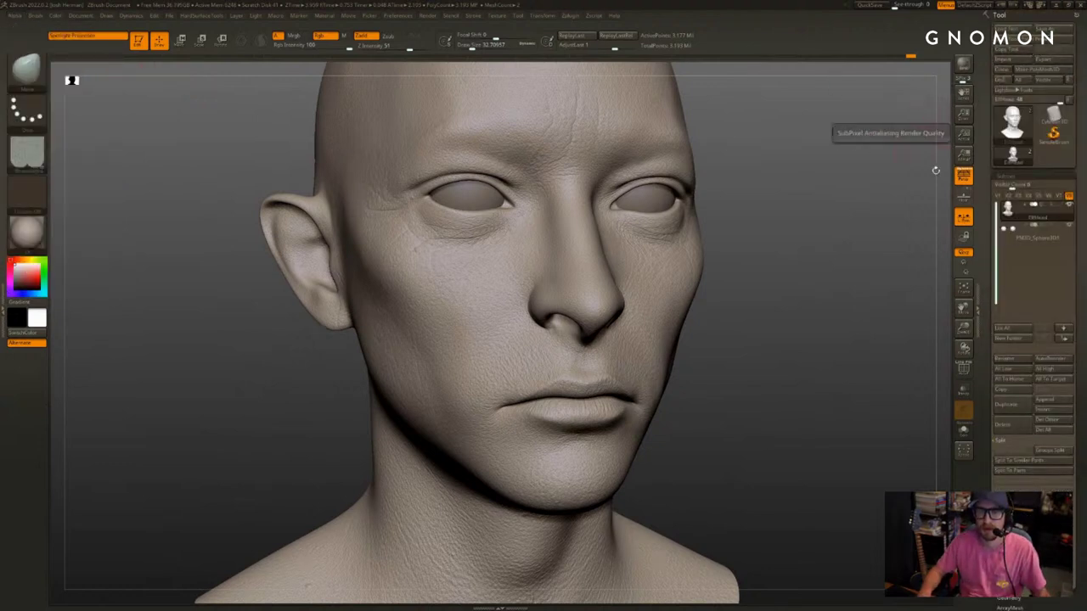
pyautogui.click(978, 310)
pyautogui.moveTo(985, 311); pyautogui.dragTo(969, 28)
pyautogui.moveTo(950, 173); pyautogui.dragTo(952, 84)
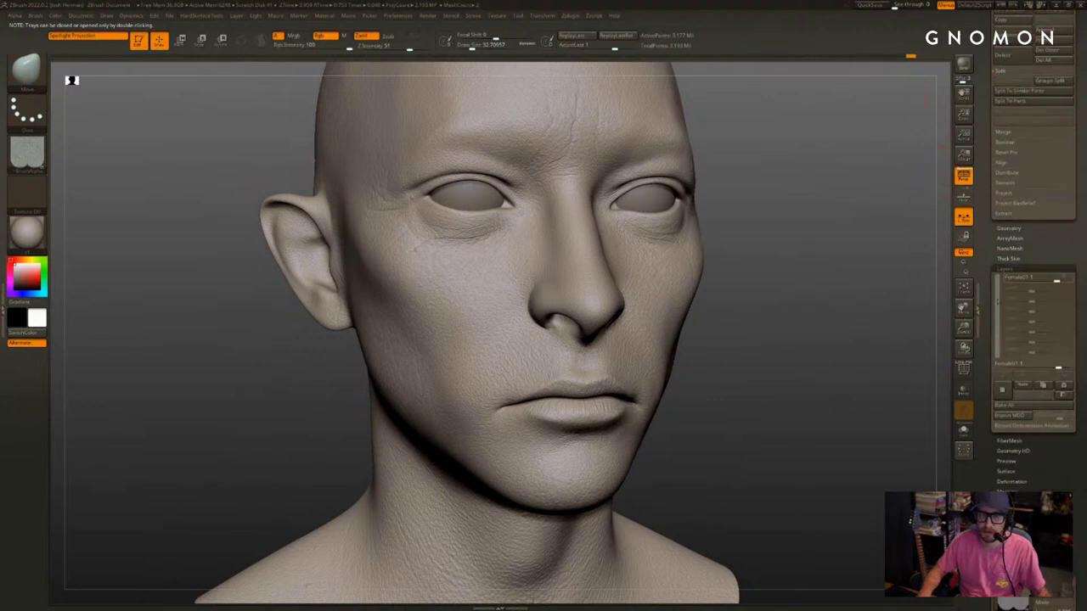
# Turn off the displacement map preview on the head and save the file
pyautogui.moveTo(1060, 466); pyautogui.dragTo(1059, 399)
pyautogui.click(1021, 503)
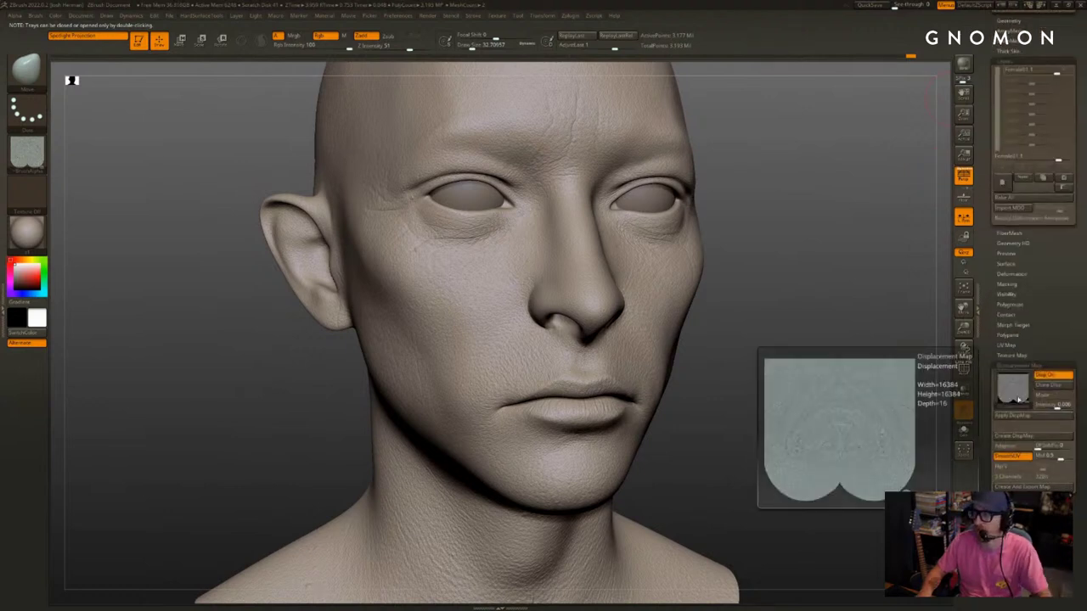
pyautogui.click(1018, 399)
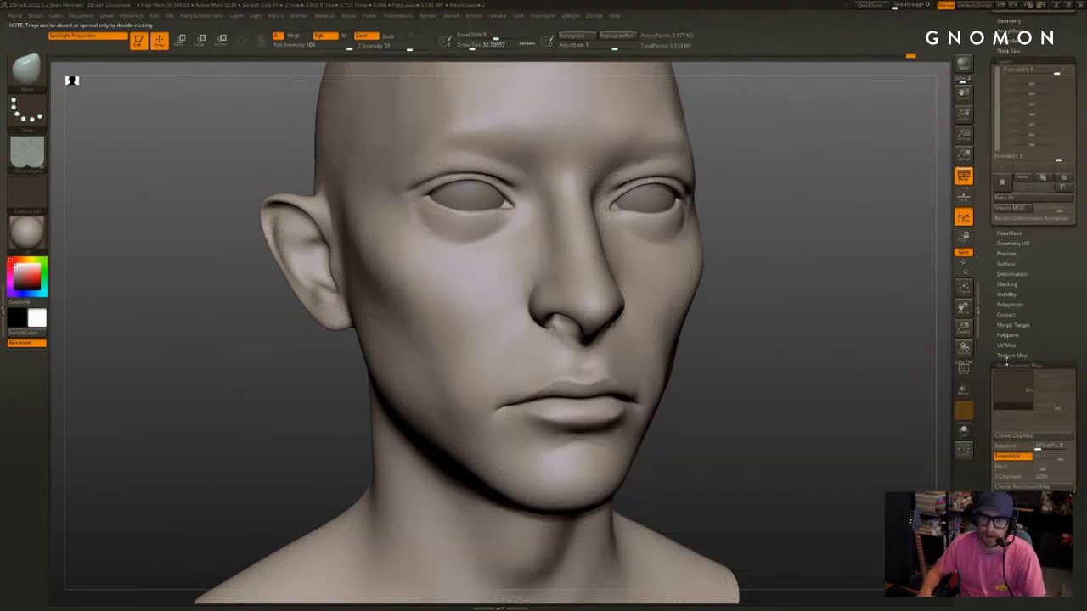
pyautogui.click(1012, 357)
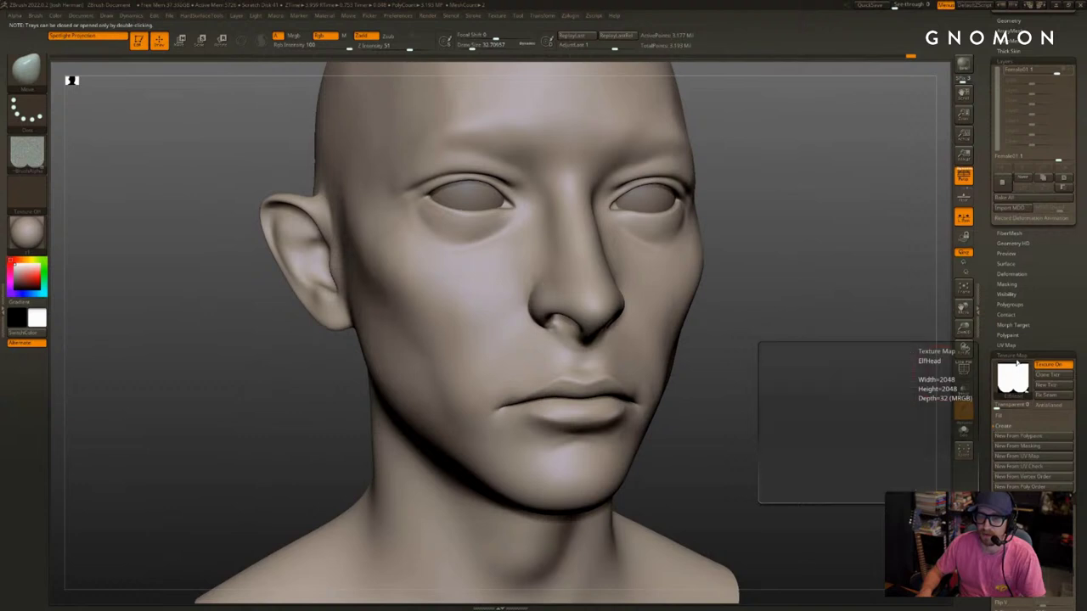
pyautogui.click(1014, 356)
pyautogui.moveTo(1022, 367); pyautogui.dragTo(1056, 510)
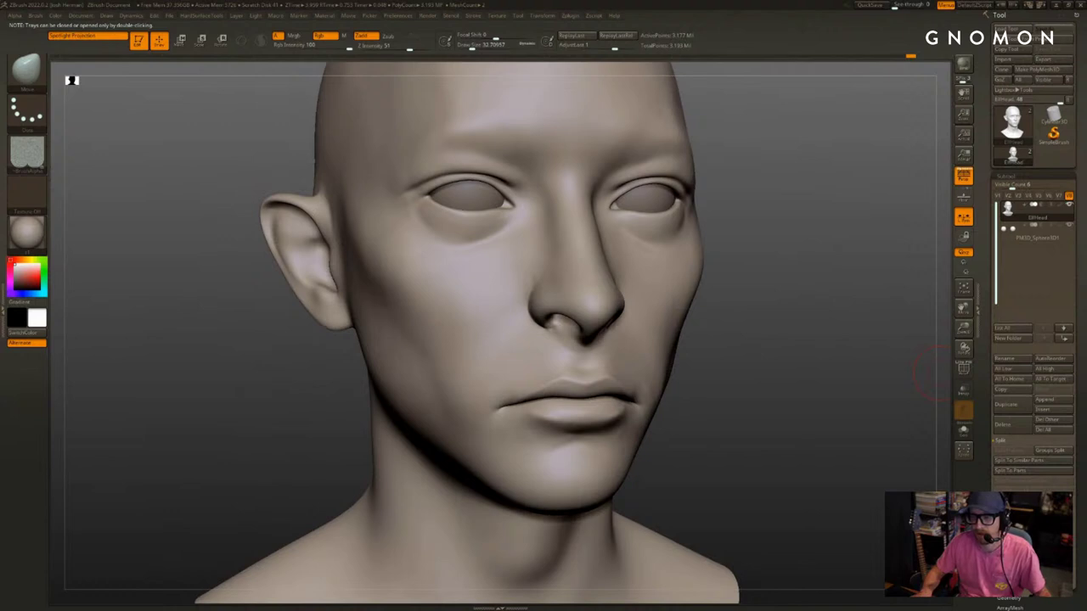
pyautogui.hotkey('ctrl', 's')
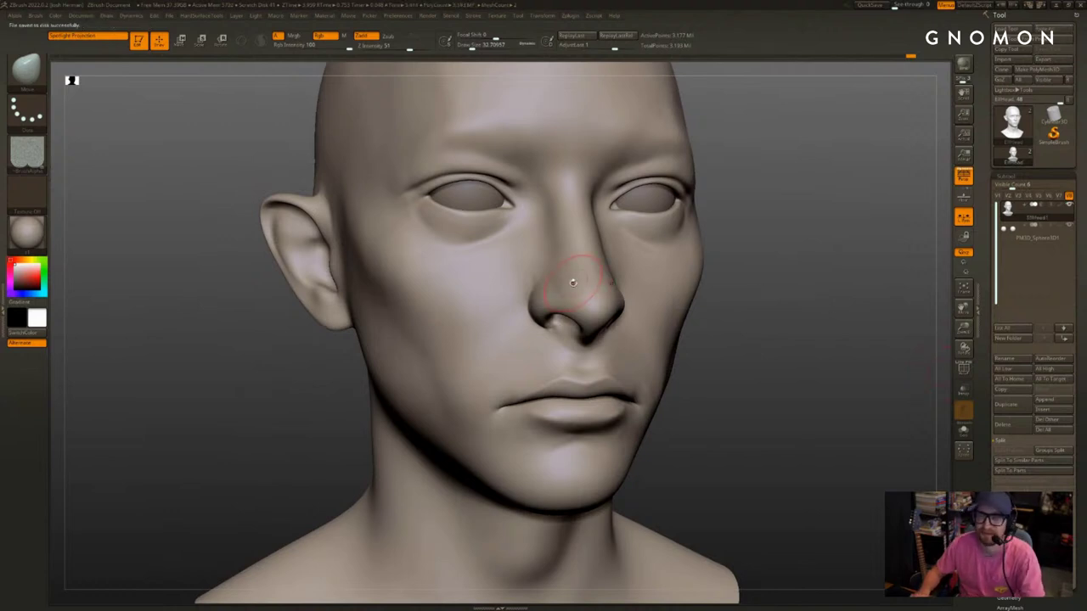
# Import the Displacement PSD from the HD_Male_02_Displacement folder as an alpha and flip it vertically
pyautogui.moveTo(798, 275); pyautogui.dragTo(735, 265)
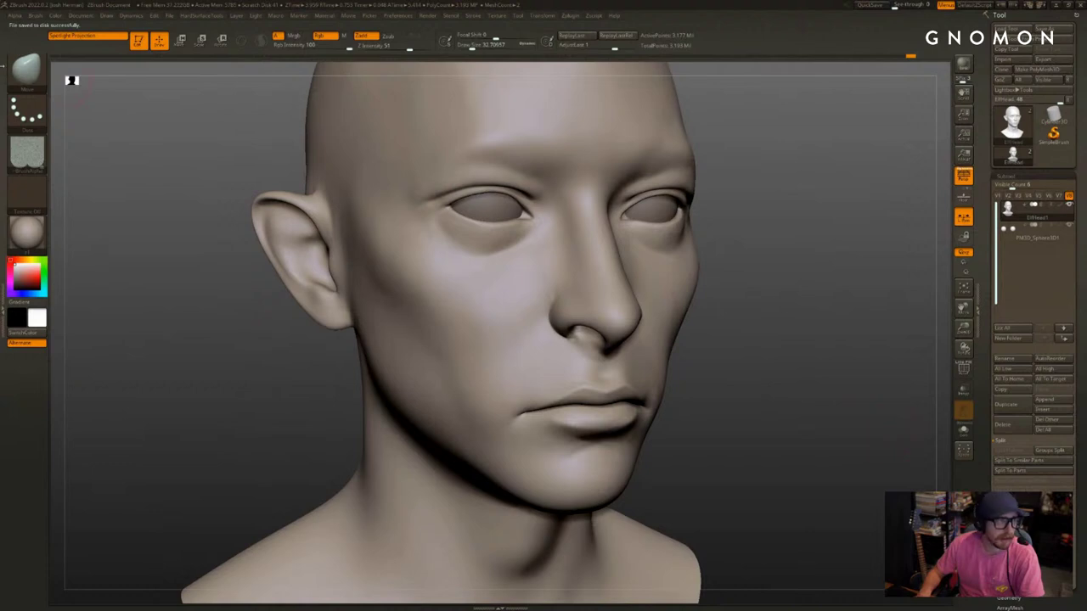
pyautogui.click(22, 16)
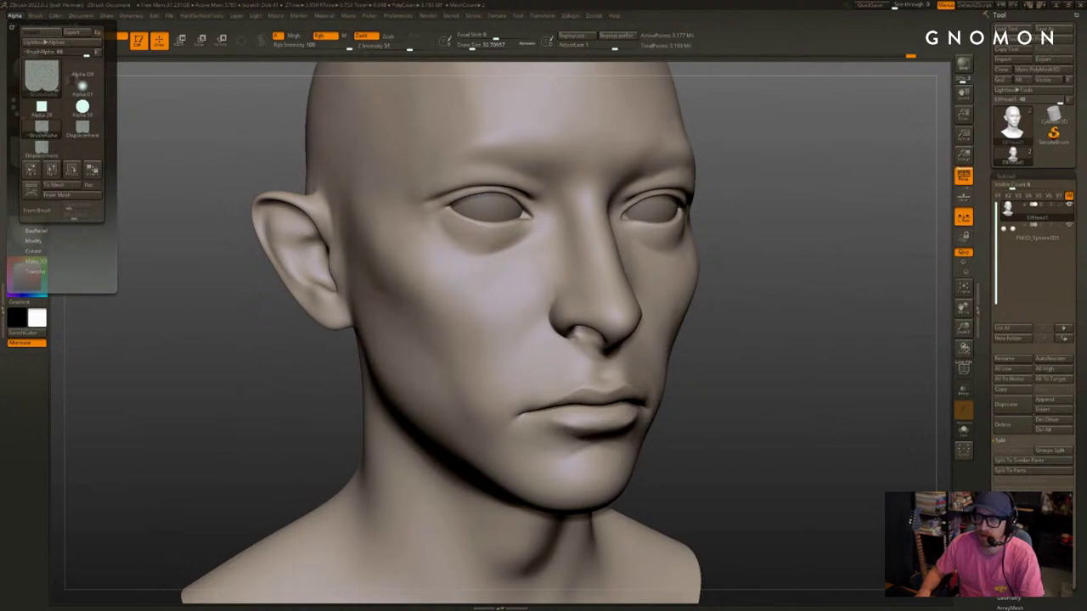
pyautogui.moveTo(1086, 146); pyautogui.dragTo(899, 127)
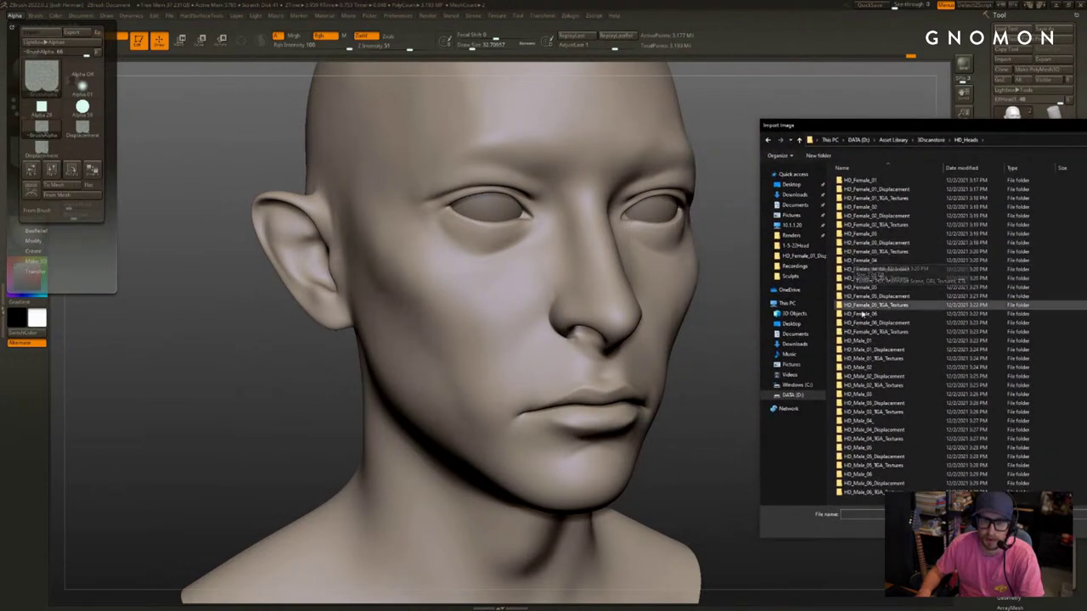
pyautogui.doubleClick(877, 378)
pyautogui.doubleClick(854, 185)
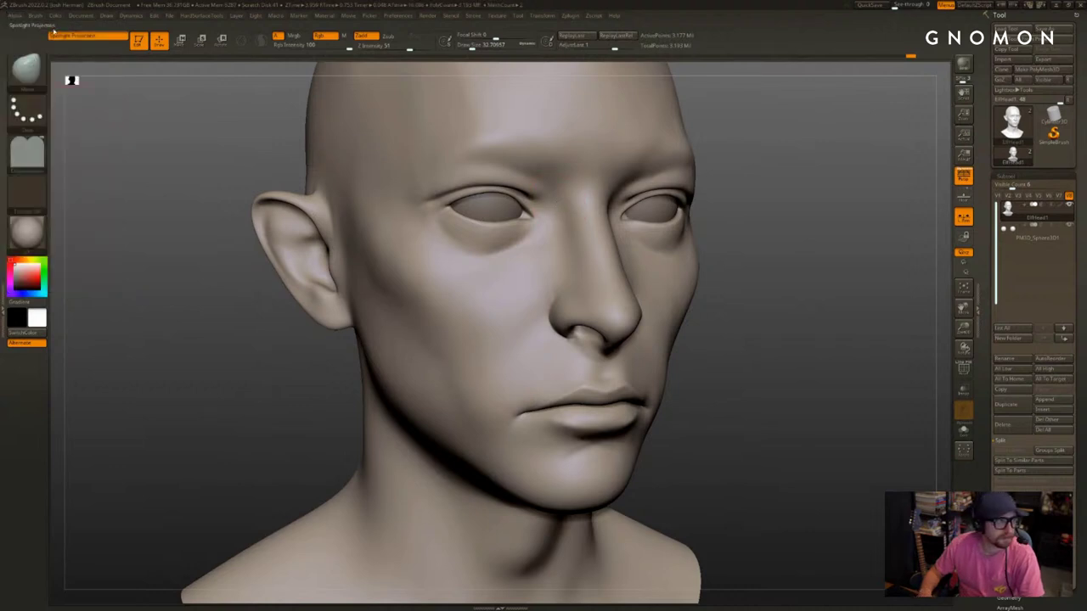
pyautogui.click(11, 18)
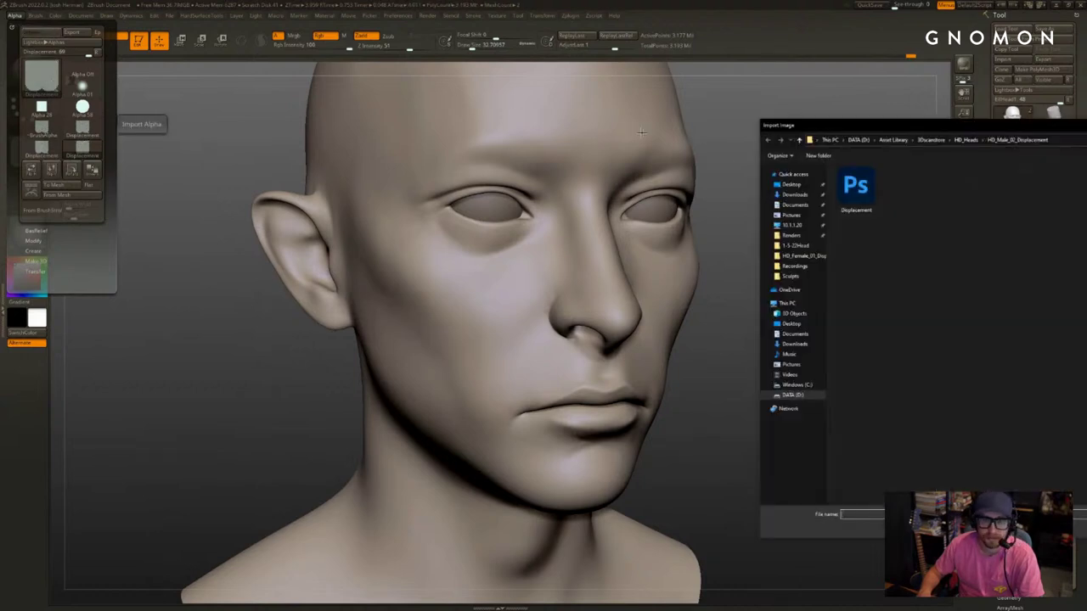
# Import the Displacement PSD from the HD_Male_03_Displacement folder as an alpha and flip it vertically
pyautogui.moveTo(1036, 127); pyautogui.dragTo(771, 127)
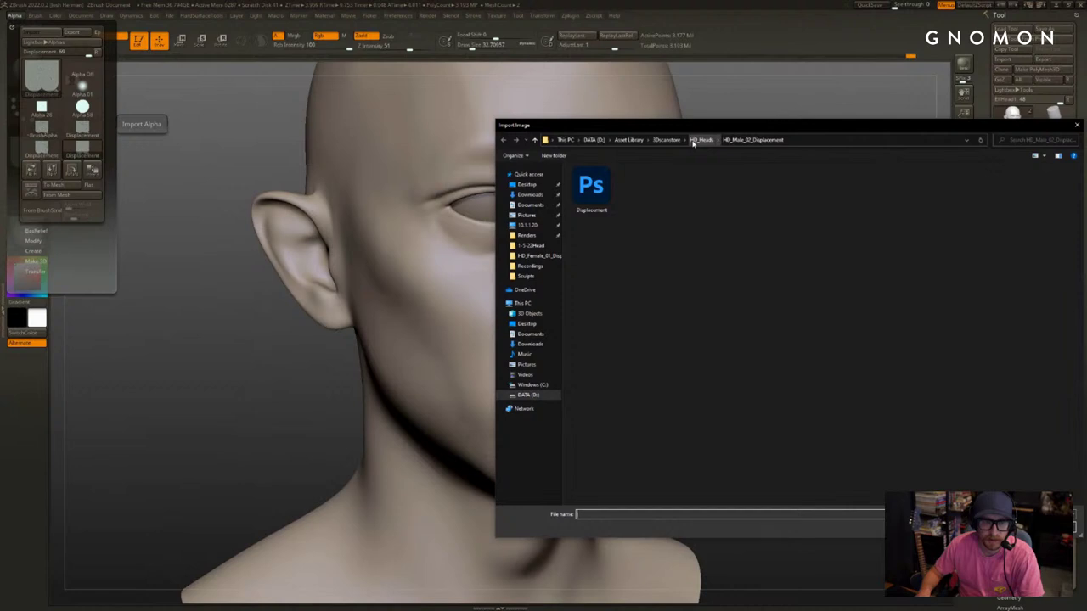
pyautogui.click(701, 140)
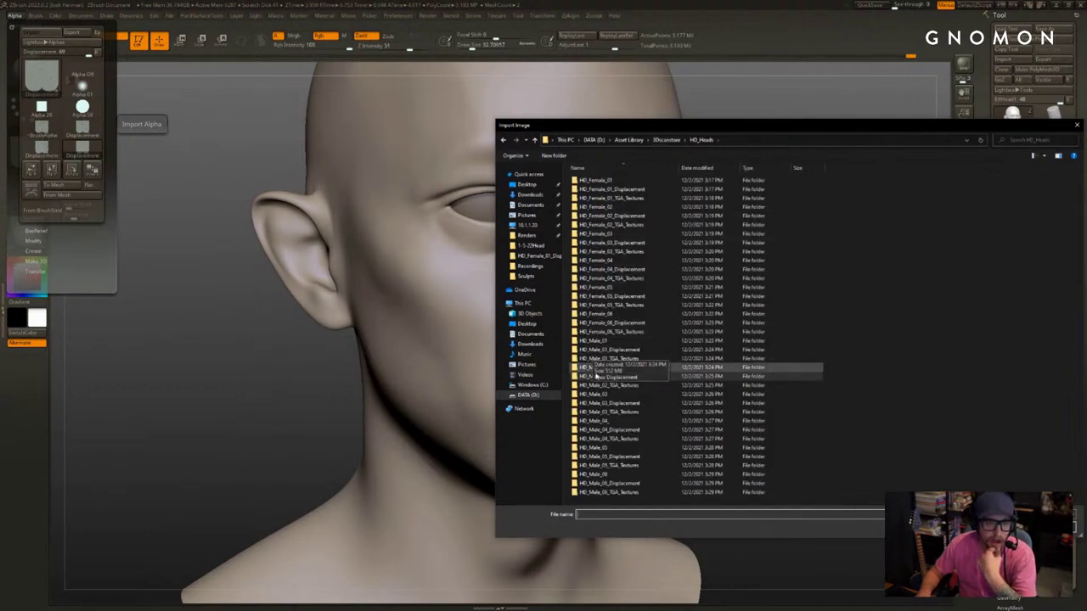
pyautogui.doubleClick(617, 404)
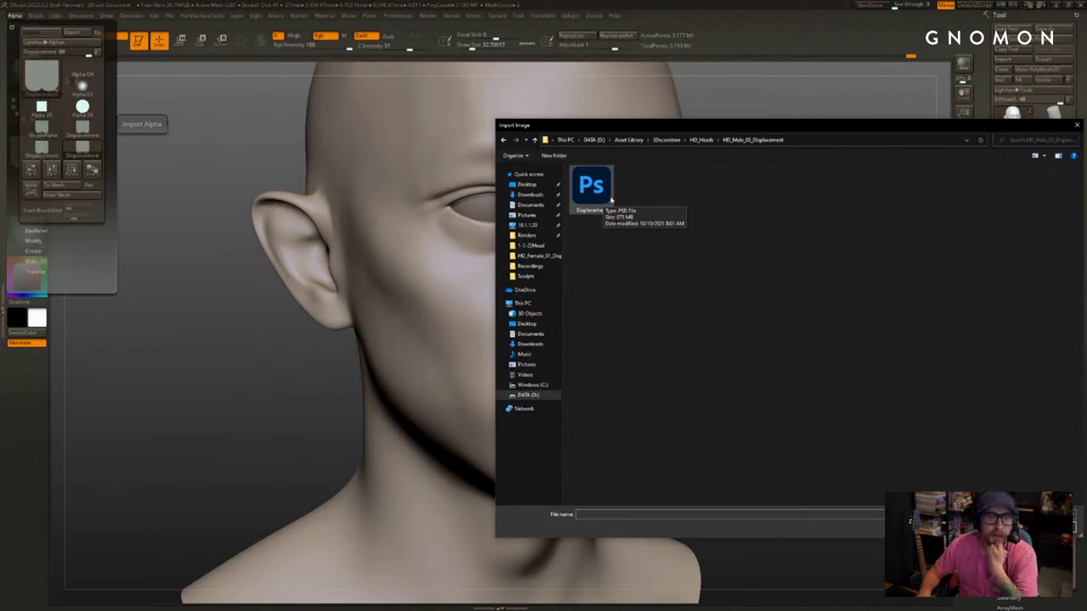
pyautogui.doubleClick(591, 186)
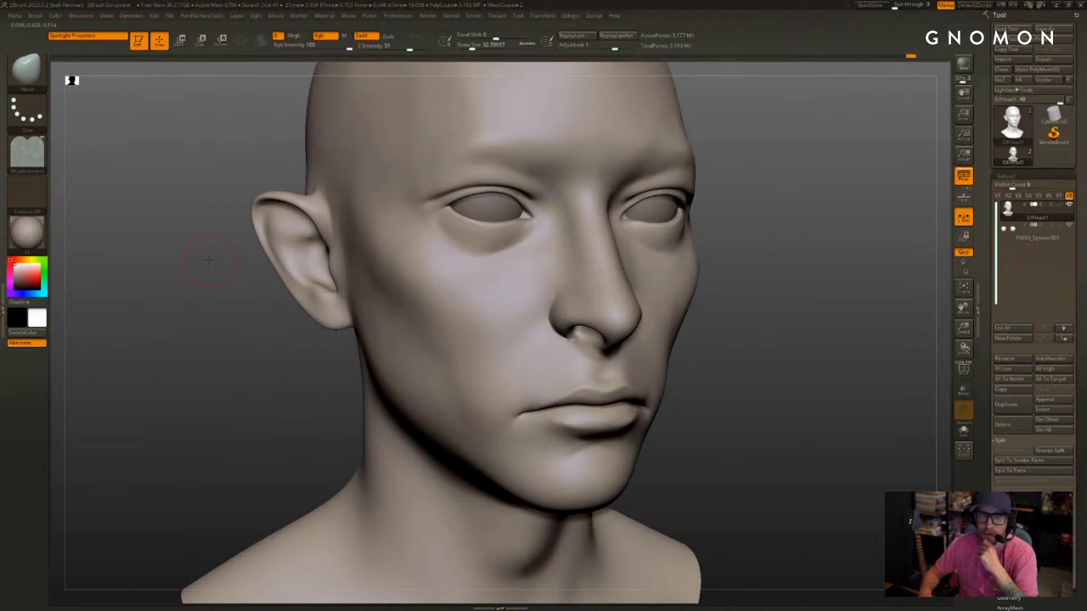
pyautogui.moveTo(42, 151)
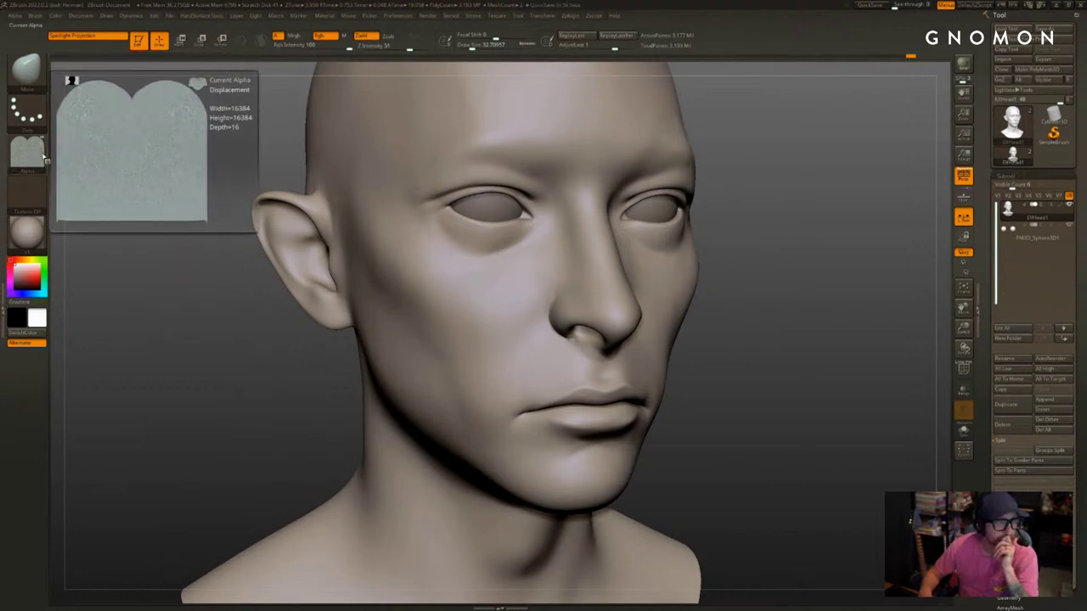
pyautogui.click(15, 16)
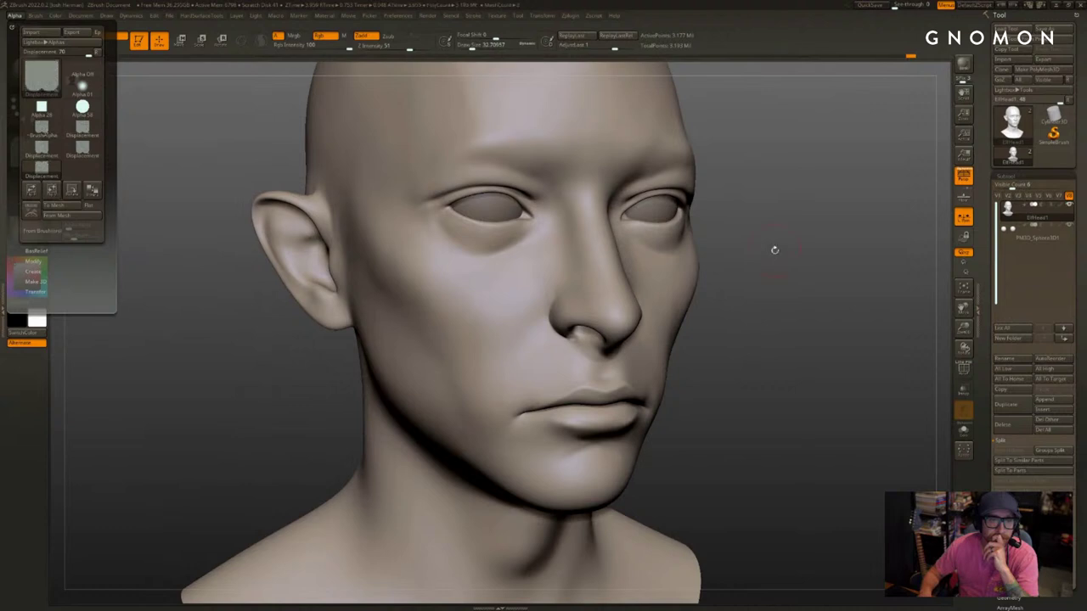
# Assign the imported HD_Male_02 Displacement alpha as the head's displacement map and examine its preview around the eye and ear
pyautogui.moveTo(986, 281); pyautogui.dragTo(984, 140)
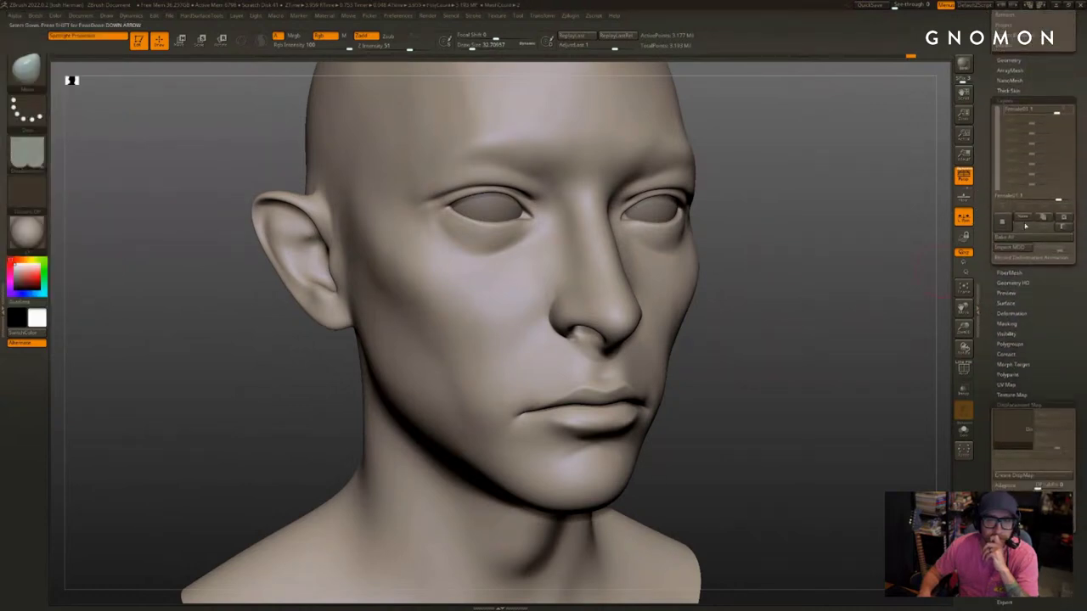
pyautogui.moveTo(1062, 318); pyautogui.dragTo(1053, 250)
pyautogui.click(1017, 320)
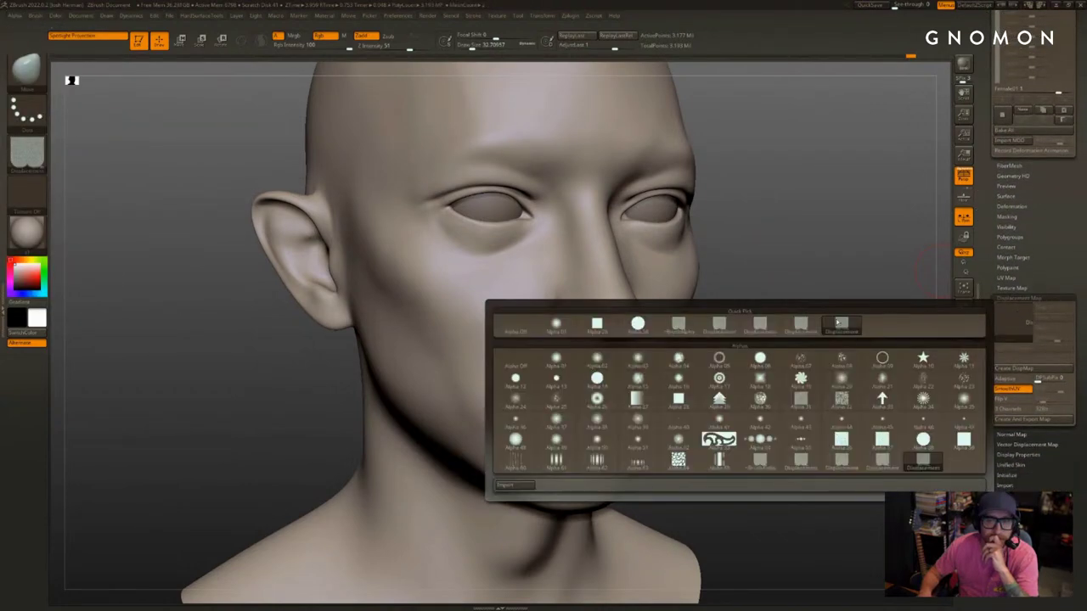
pyautogui.moveTo(730, 328)
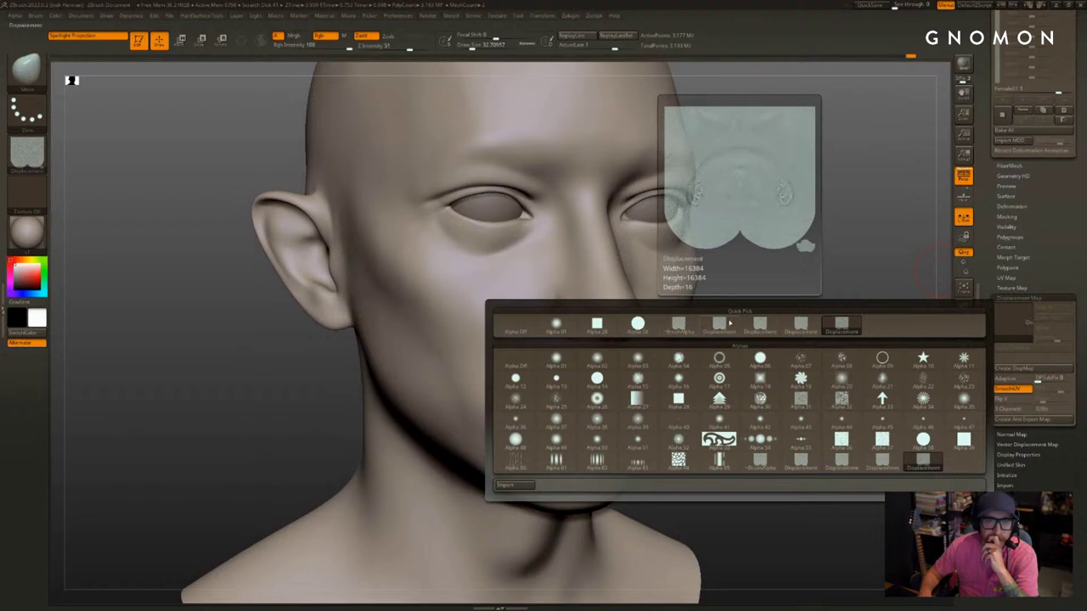
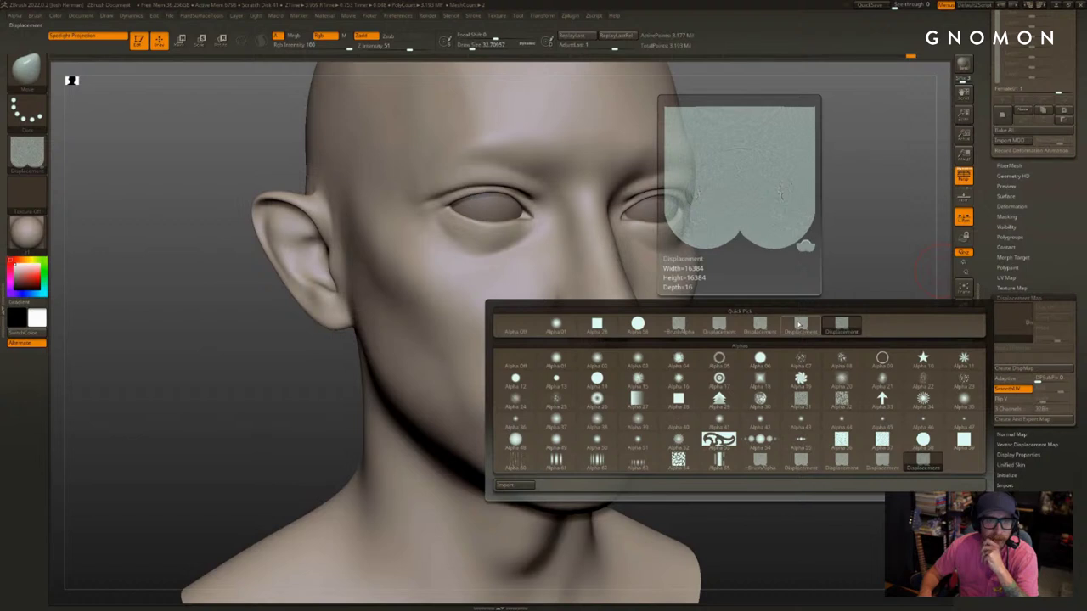
pyautogui.click(799, 325)
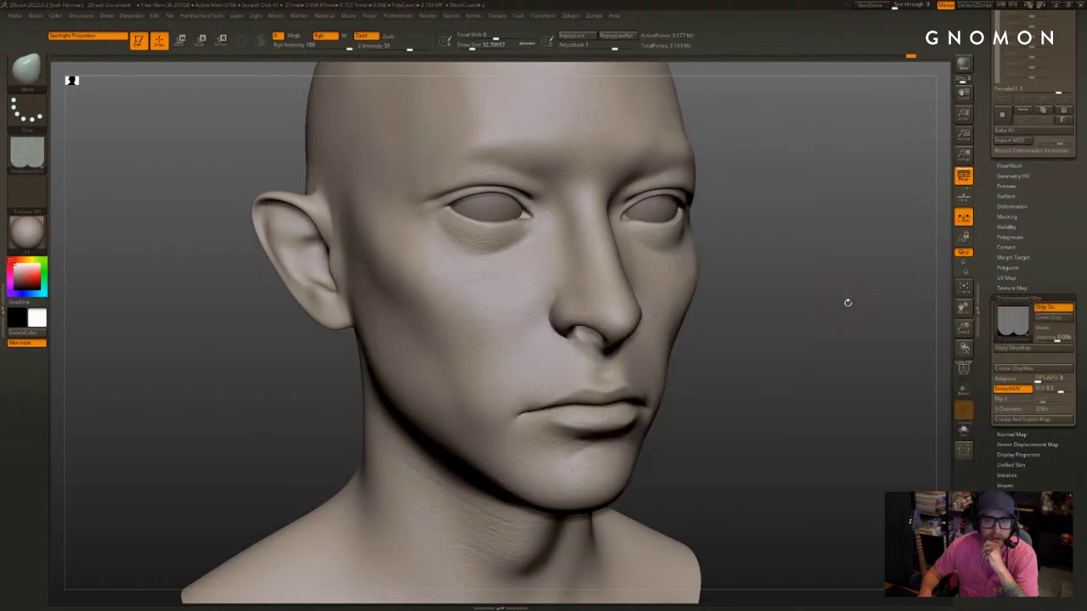
pyautogui.moveTo(848, 303); pyautogui.dragTo(880, 329)
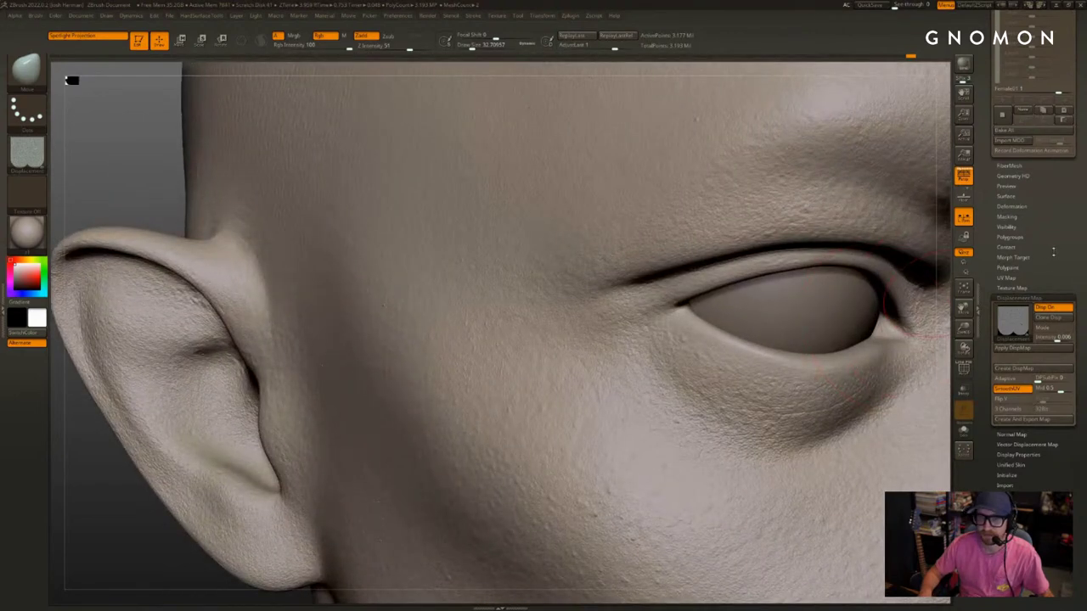
# Add a new sculpt layer above Female01 and apply the HD_Male_02 displacement map to the head's geometry
pyautogui.moveTo(1053, 252); pyautogui.dragTo(1053, 421)
pyautogui.click(1003, 281)
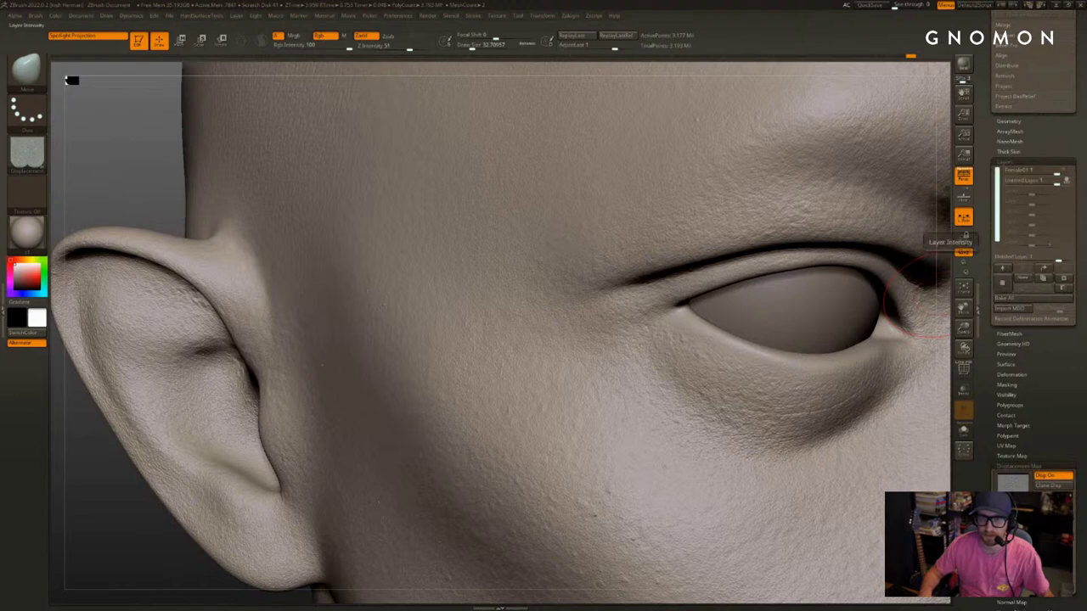
pyautogui.click(1047, 478)
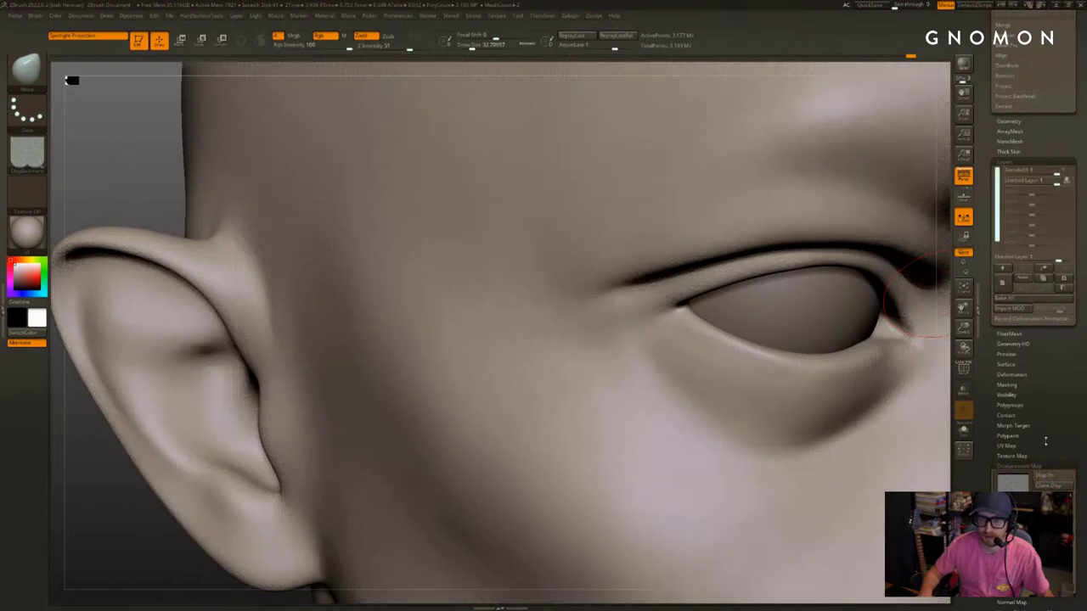
pyautogui.click(1050, 477)
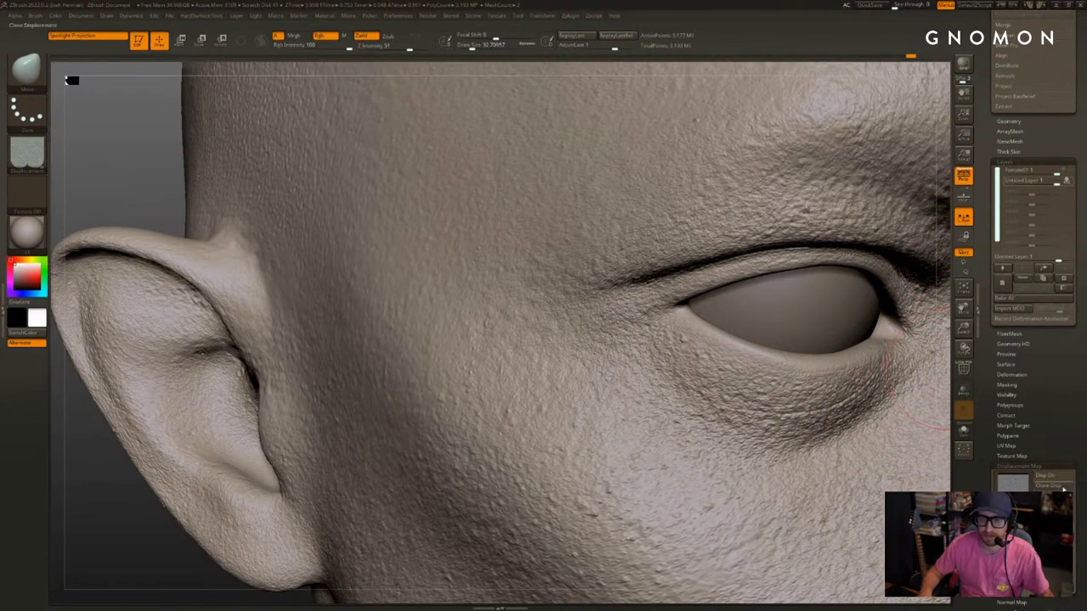
pyautogui.click(1014, 483)
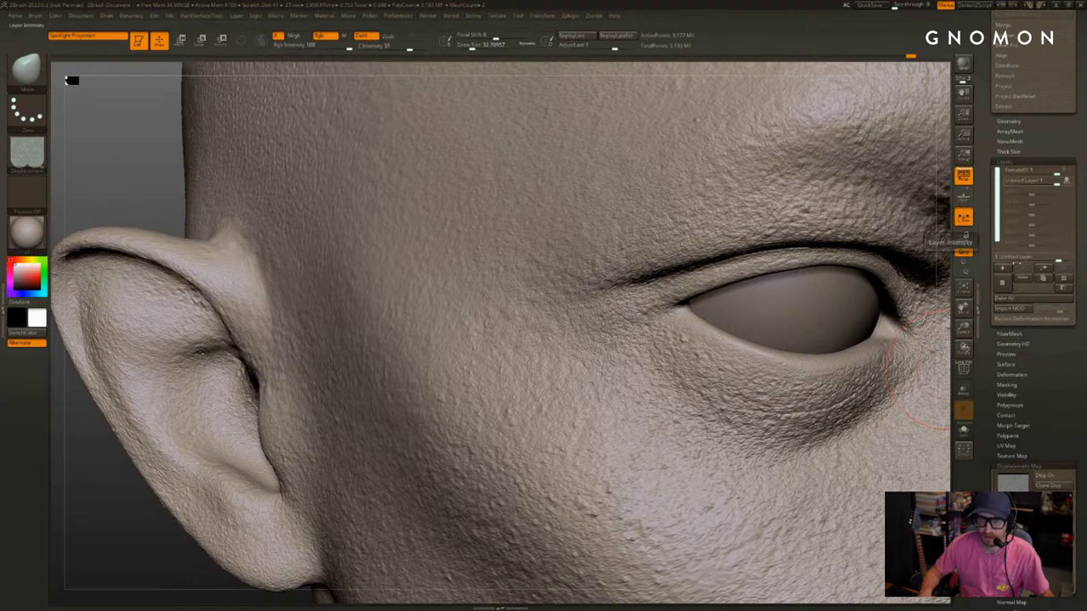
# Rename the new detail layer Male02 and hide it
pyautogui.click(1022, 281)
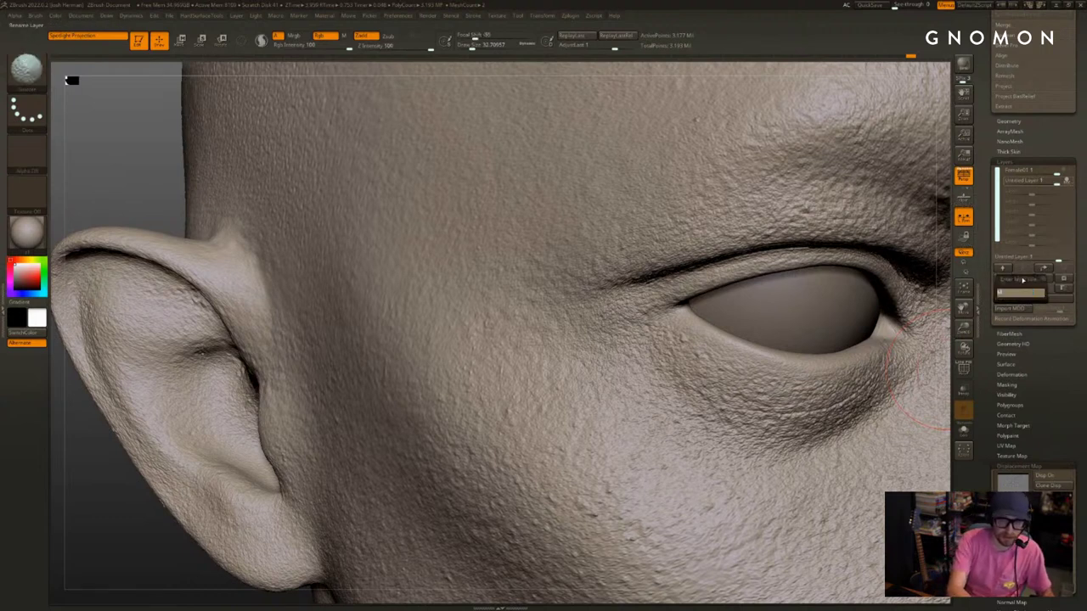
pyautogui.write('Male02')
pyautogui.press('Return')
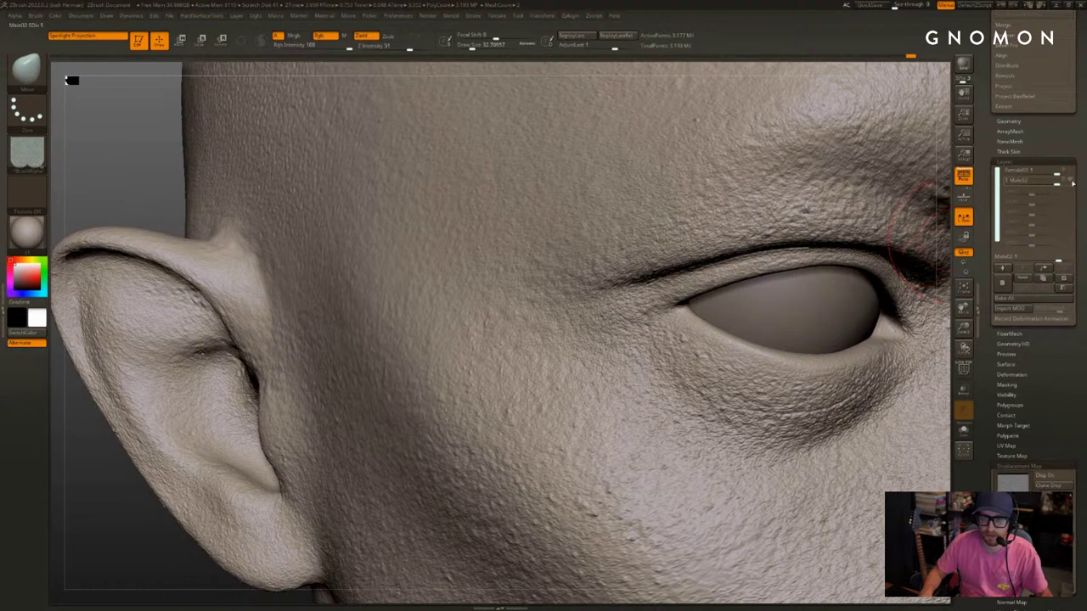
pyautogui.click(1072, 182)
# Assign the imported HD_Male_03 Displacement alpha as the displacement map and examine its preview across the face and forehead
pyautogui.click(1019, 482)
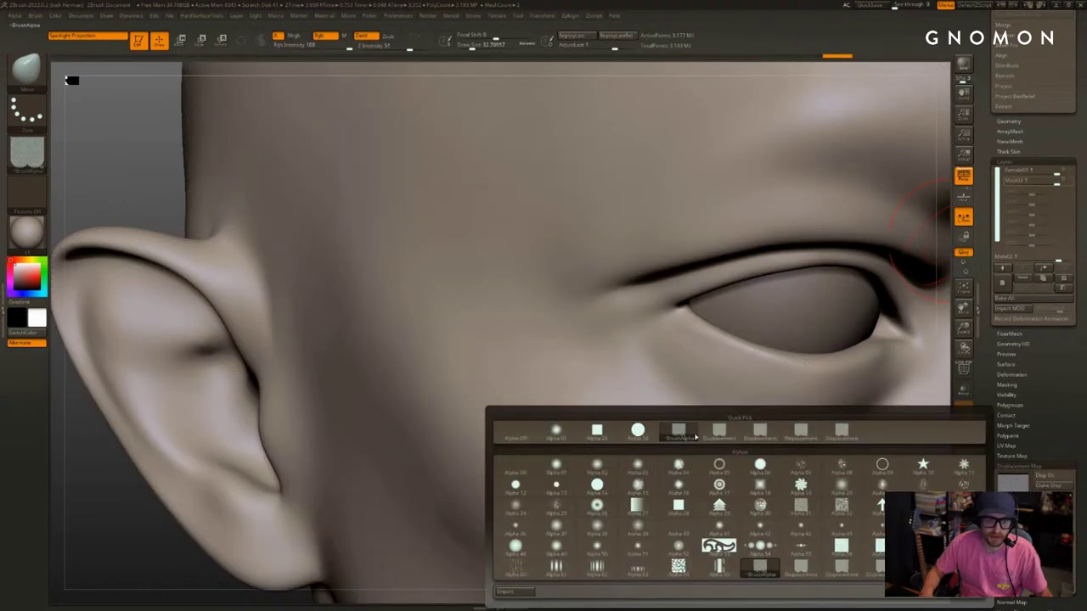
pyautogui.click(832, 436)
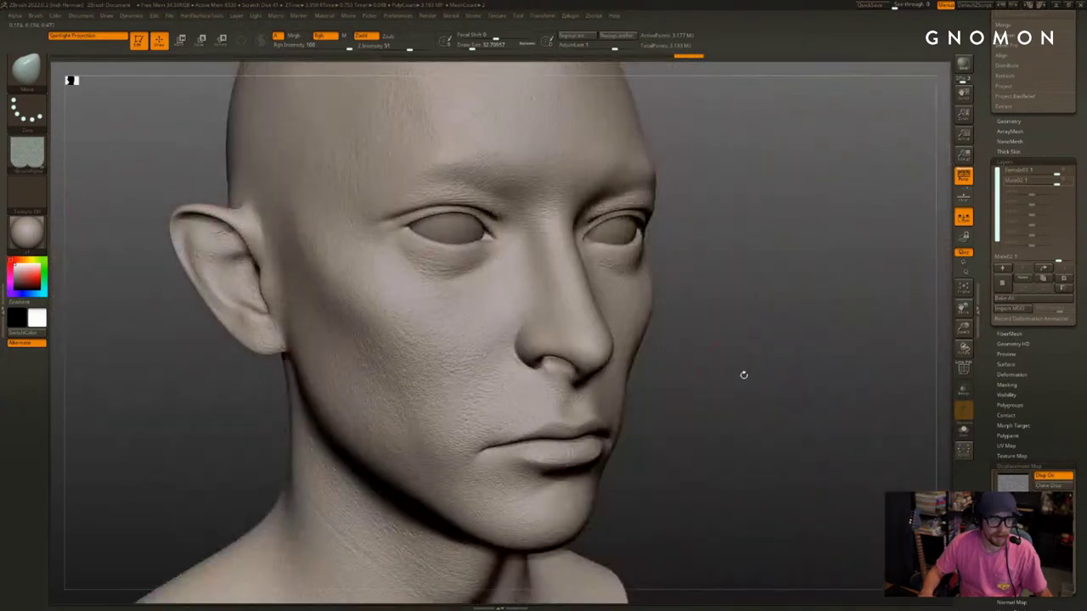
pyautogui.moveTo(744, 375)
pyautogui.mouseDown()
pyautogui.moveTo(734, 335)
pyautogui.moveTo(735, 419)
pyautogui.moveTo(721, 382)
pyautogui.moveTo(746, 382)
pyautogui.mouseUp()
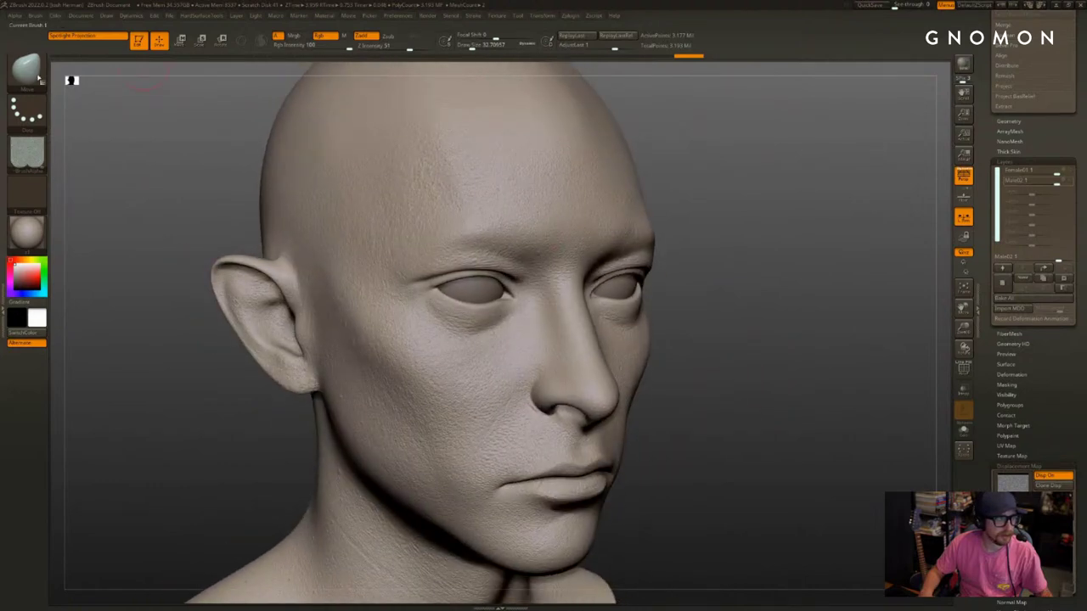
# Import the Displacement PSD from the HD_Male_04_Displacement folder as another alpha
pyautogui.click(20, 16)
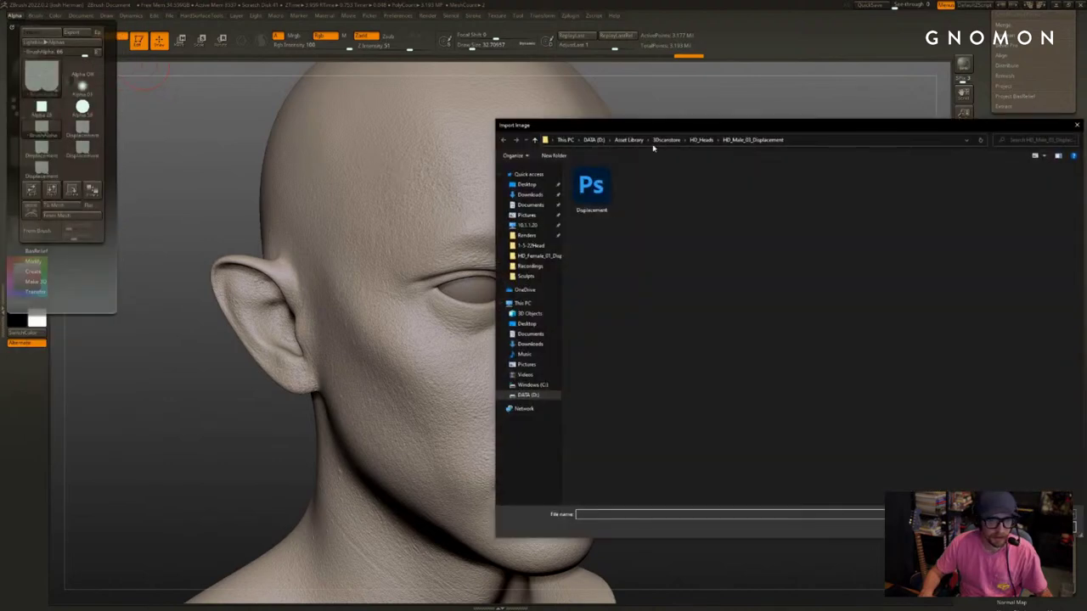
pyautogui.click(698, 140)
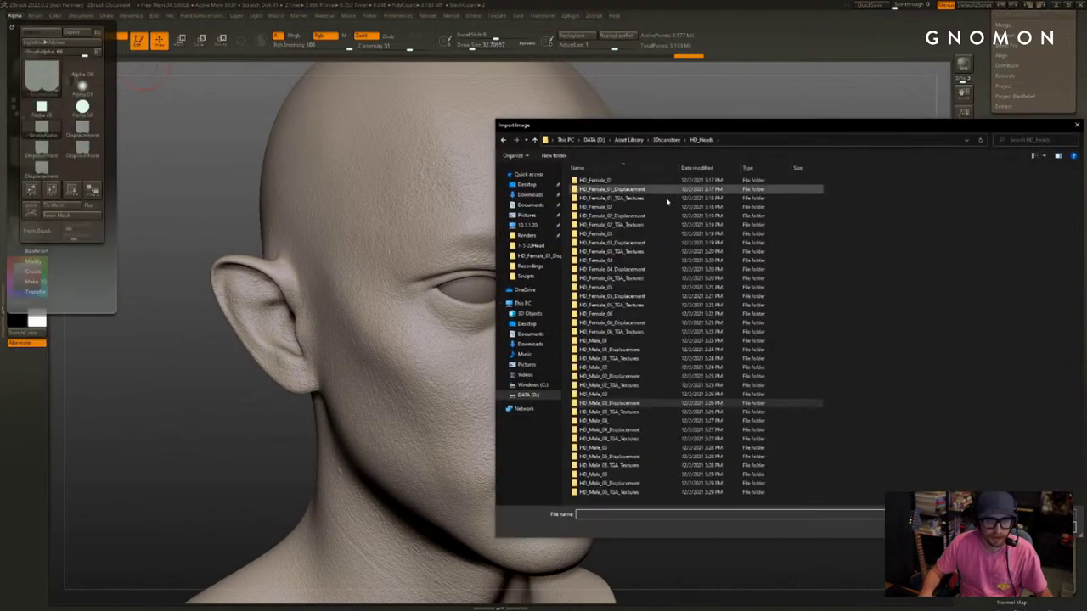
pyautogui.doubleClick(611, 430)
pyautogui.click(592, 187)
pyautogui.doubleClick(596, 177)
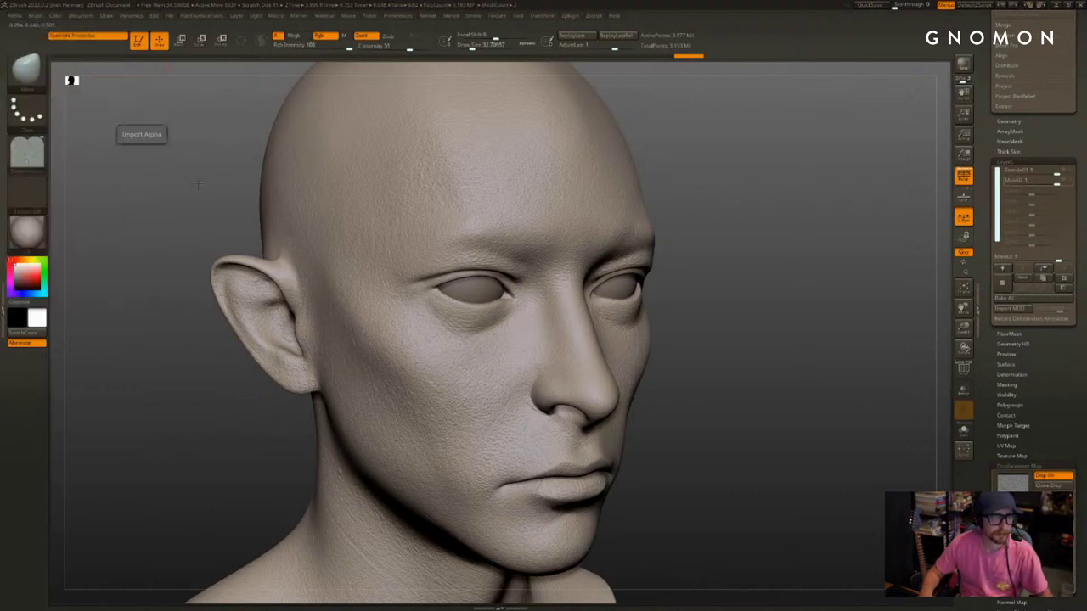
# Clear the HD_Male_03 map from the displacement slot and flip the newly imported HD_Male_04 alpha vertically
pyautogui.click(1061, 477)
pyautogui.click(1023, 484)
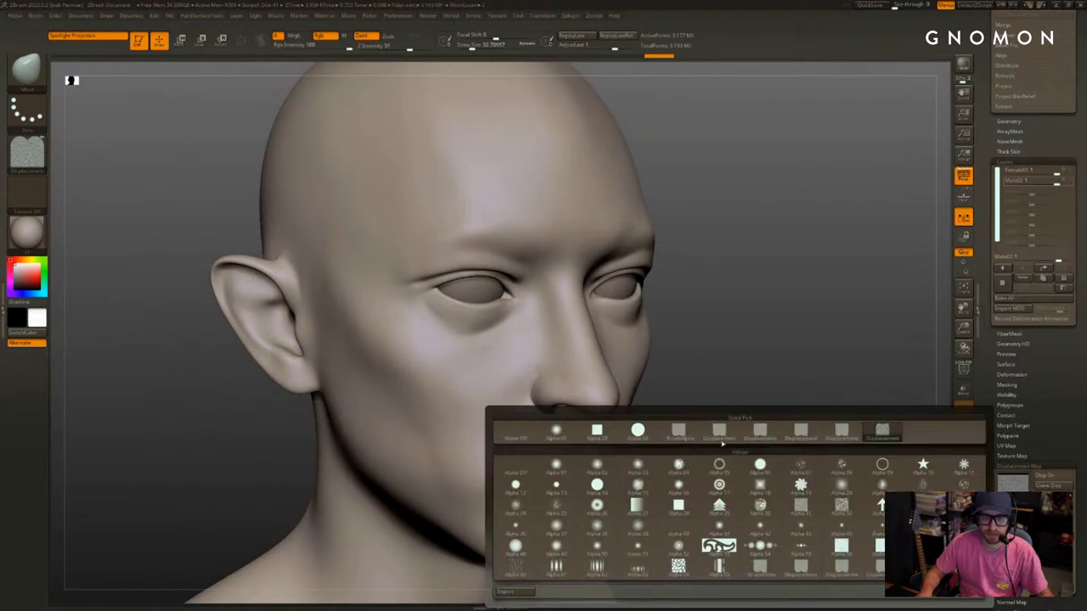
pyautogui.click(515, 431)
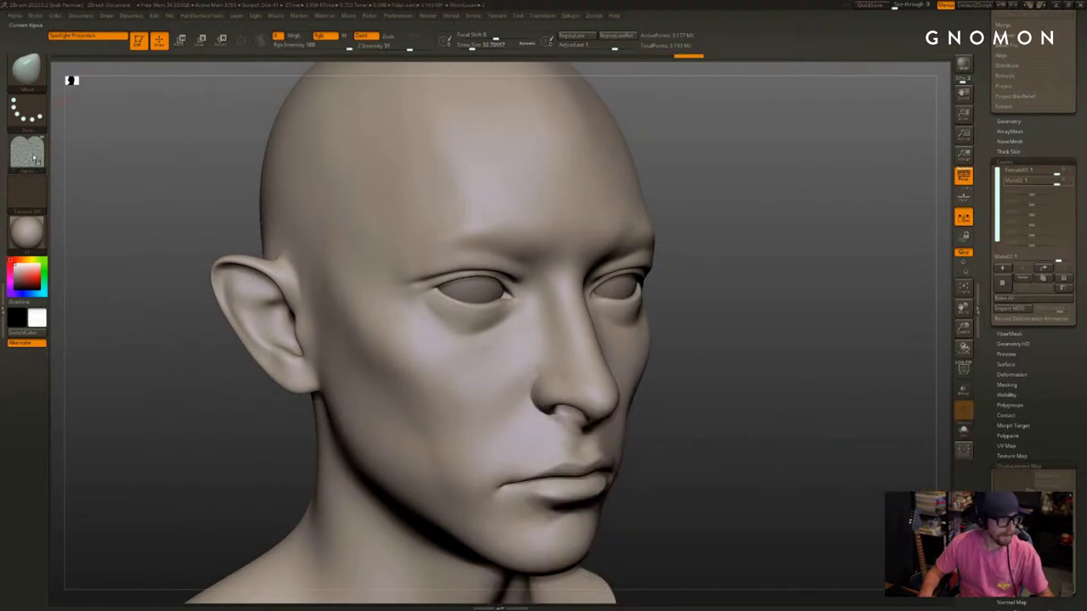
pyautogui.click(13, 15)
pyautogui.moveTo(43, 82)
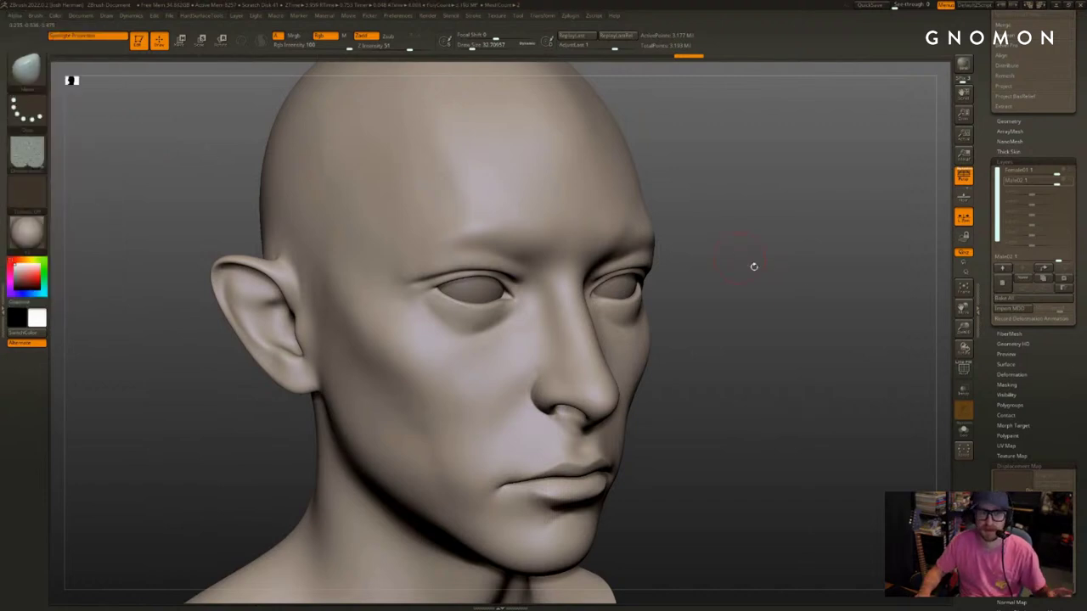
# Assign the HD_Male_04 Displacement alpha as the displacement map and examine its preview on the face and neck
pyautogui.keyDown('alt'); pyautogui.moveTo(817, 350); pyautogui.dragTo(849, 297); pyautogui.keyUp('alt')
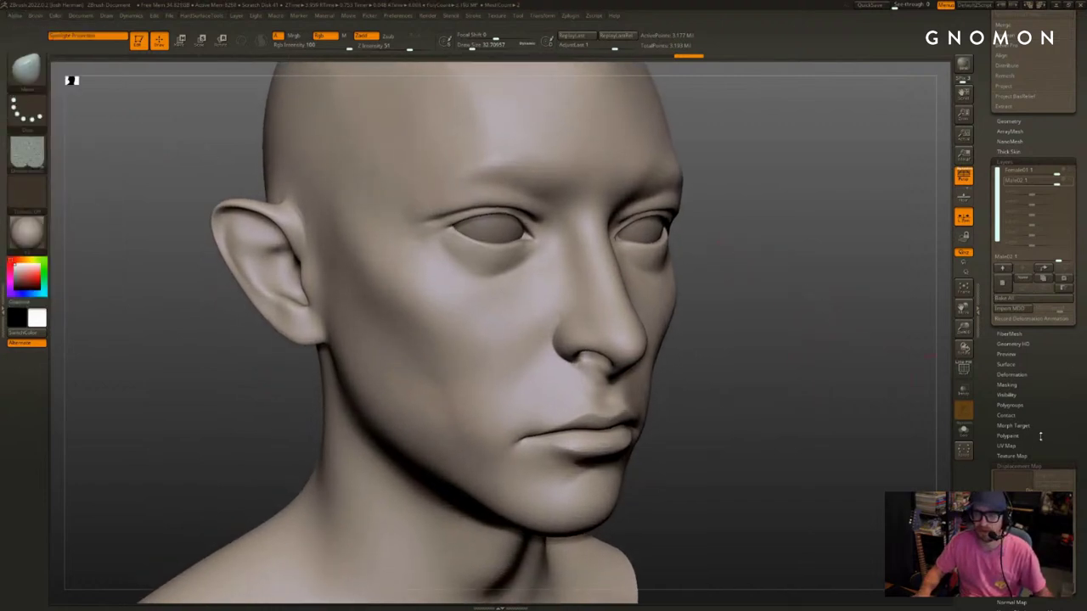
pyautogui.moveTo(1041, 437); pyautogui.dragTo(1011, 364)
pyautogui.click(1012, 344)
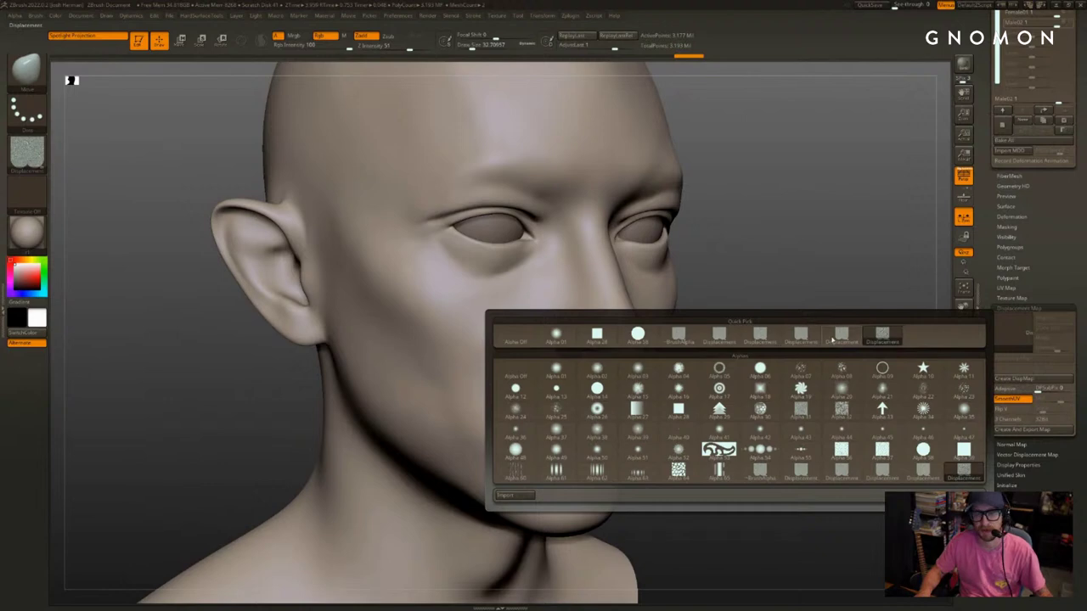
pyautogui.click(882, 337)
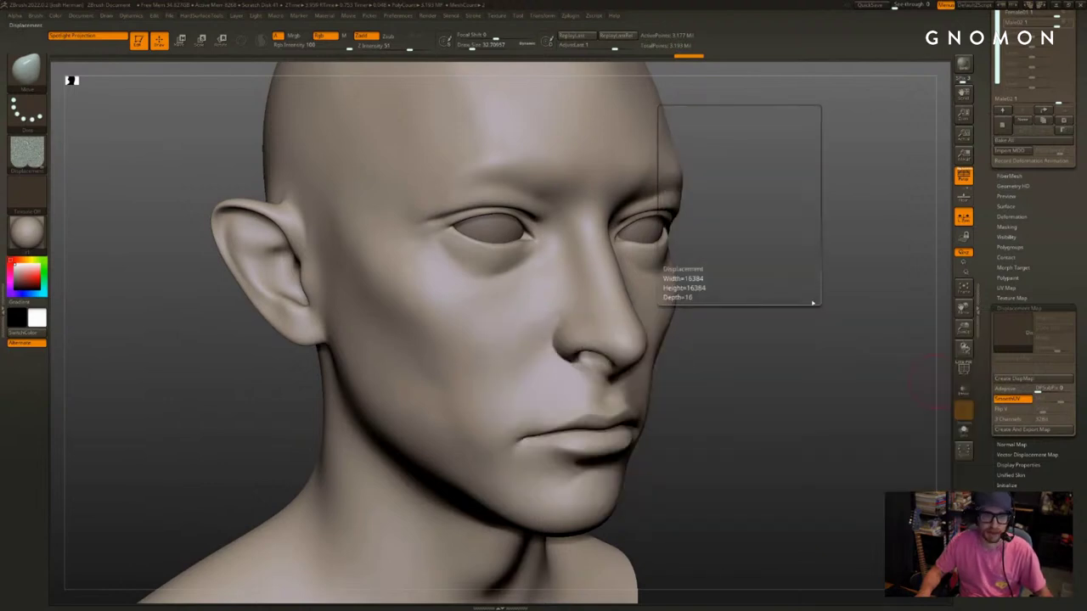
pyautogui.moveTo(818, 304)
pyautogui.mouseDown()
pyautogui.moveTo(818, 315)
pyautogui.moveTo(822, 294)
pyautogui.moveTo(808, 349)
pyautogui.moveTo(790, 303)
pyautogui.moveTo(714, 291)
pyautogui.moveTo(759, 349)
pyautogui.moveTo(776, 323)
pyautogui.moveTo(795, 338)
pyautogui.moveTo(794, 349)
pyautogui.moveTo(726, 353)
pyautogui.mouseUp()
pyautogui.moveTo(840, 344); pyautogui.dragTo(922, 347)
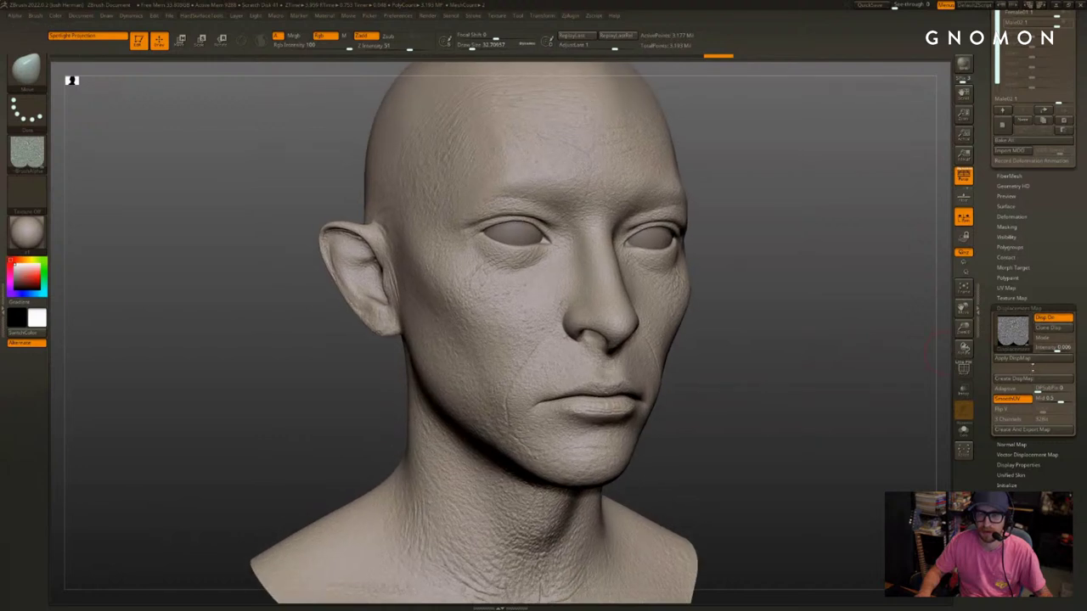
# Add a new sculpt layer above Male02 and apply the HD_Male_04 displacement map to the head's geometry
pyautogui.moveTo(1069, 233); pyautogui.dragTo(1068, 294)
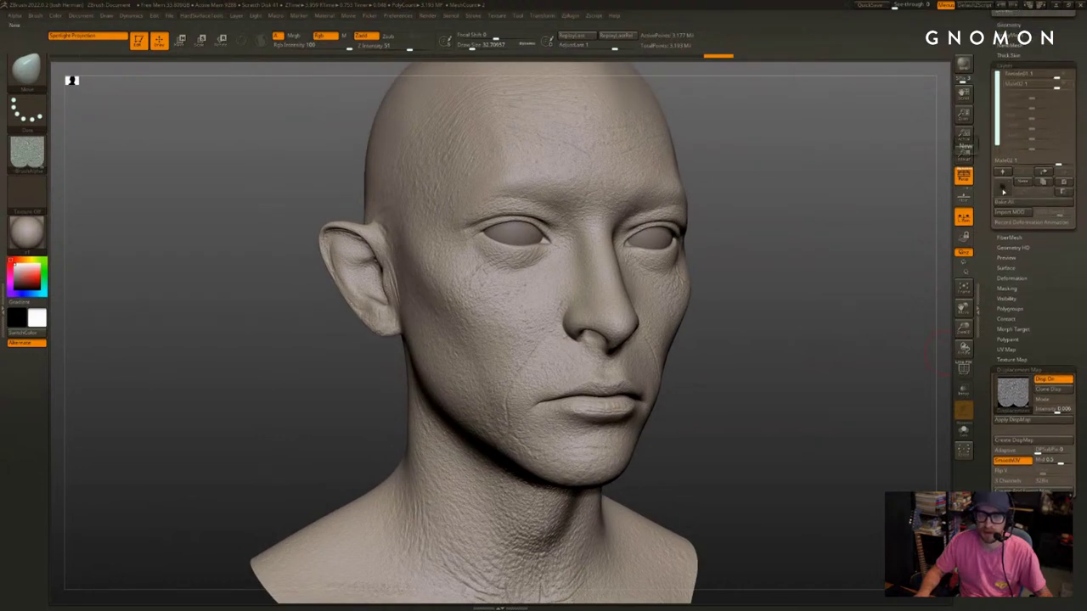
pyautogui.click(1003, 192)
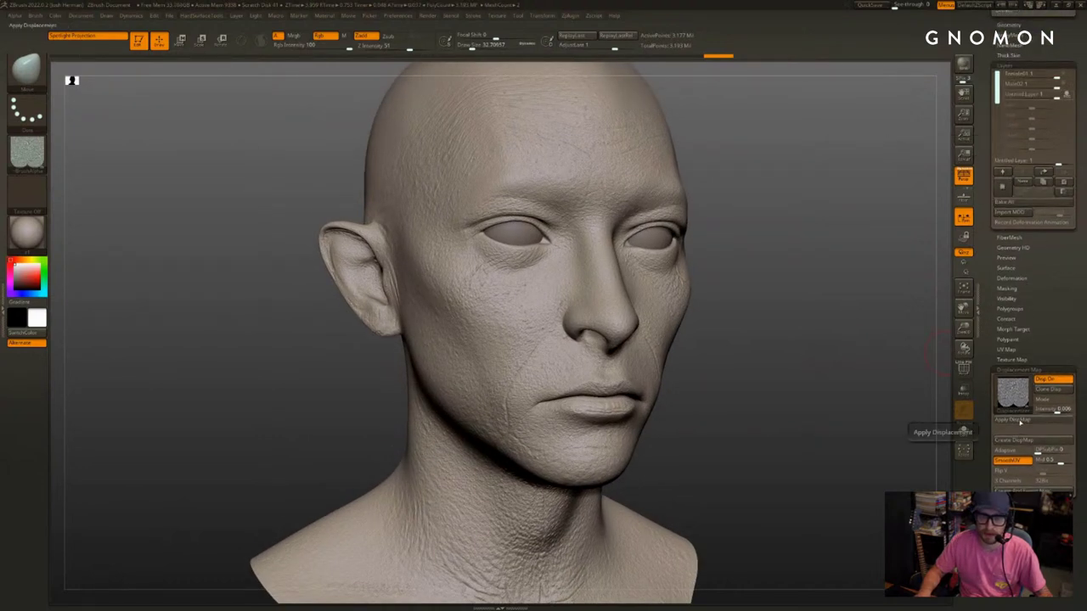
pyautogui.click(1021, 423)
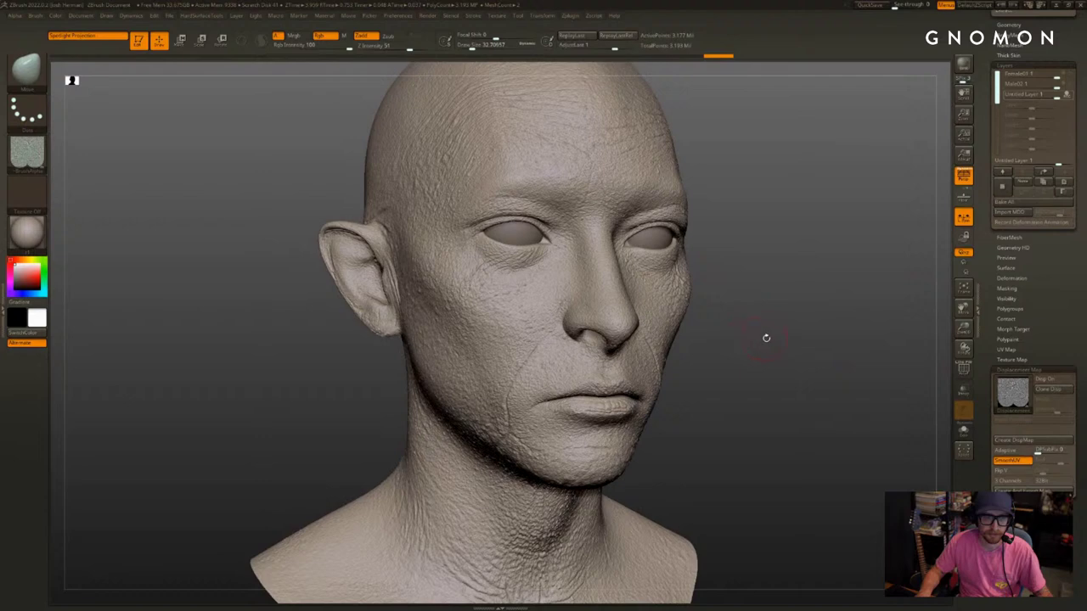
pyautogui.moveTo(766, 338); pyautogui.dragTo(811, 338)
pyautogui.moveTo(883, 339); pyautogui.dragTo(893, 304)
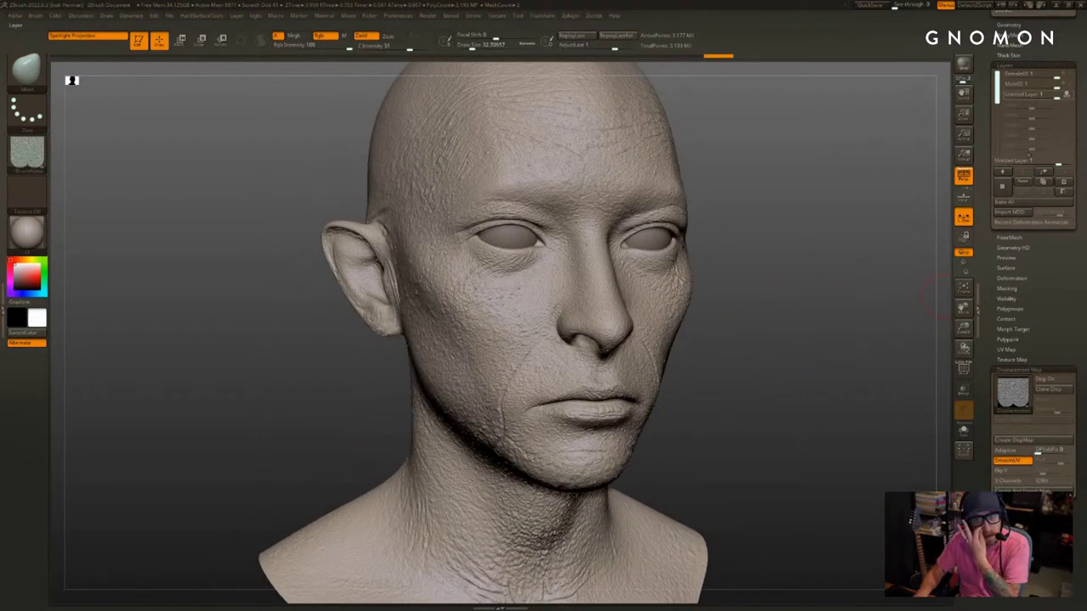
# Rename the new detail layer Male04 and hide it
pyautogui.click(1023, 183)
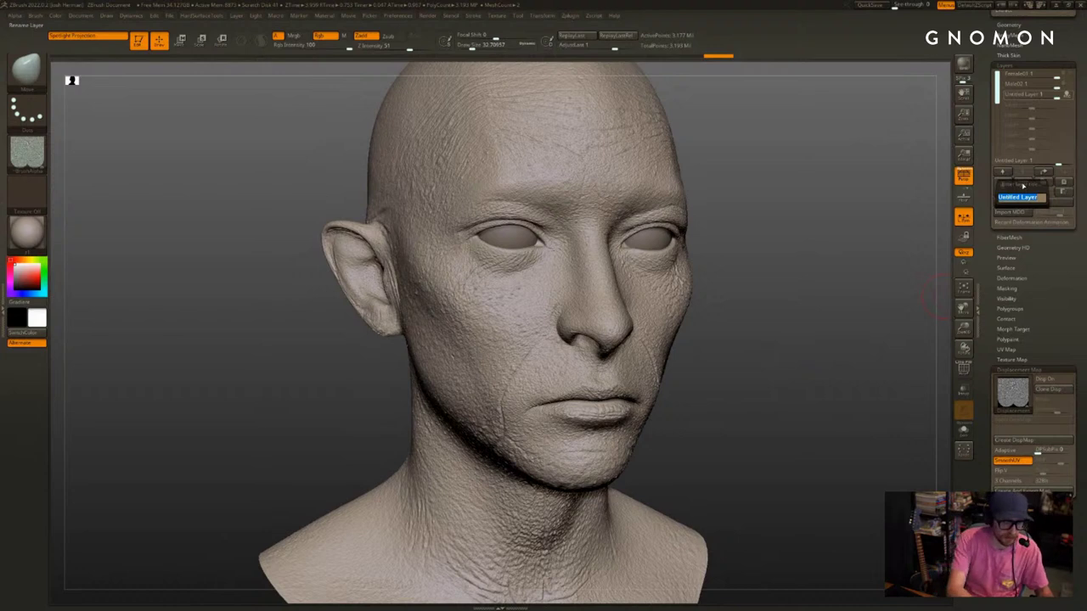
pyautogui.write('Male04')
pyautogui.press('Return')
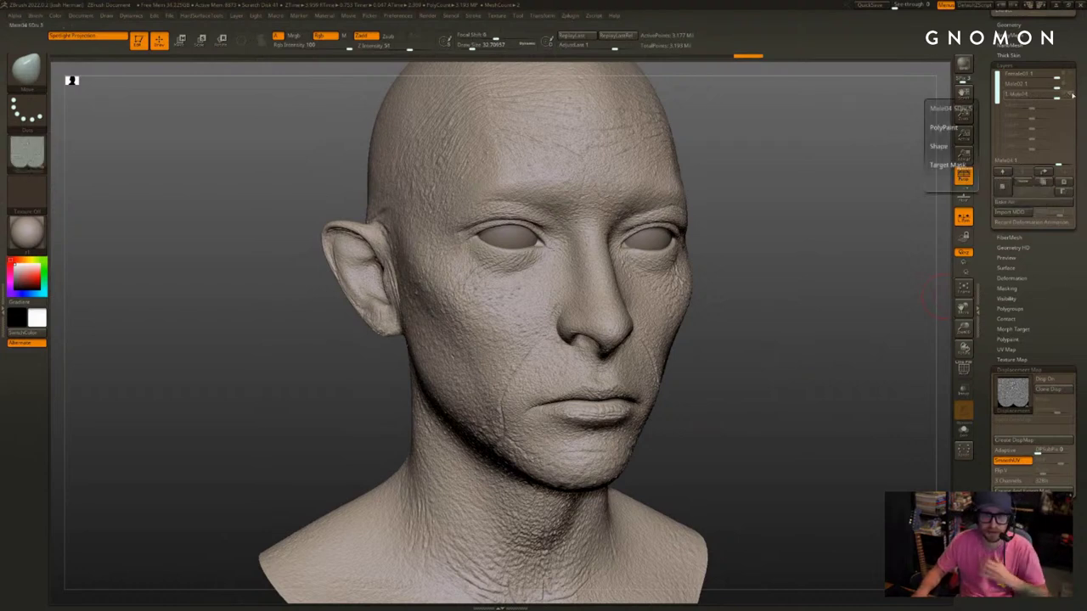
pyautogui.click(1070, 96)
# Assign the HD_Male_03 Displacement alpha as the displacement map and apply it to the head on another new layer
pyautogui.click(1012, 392)
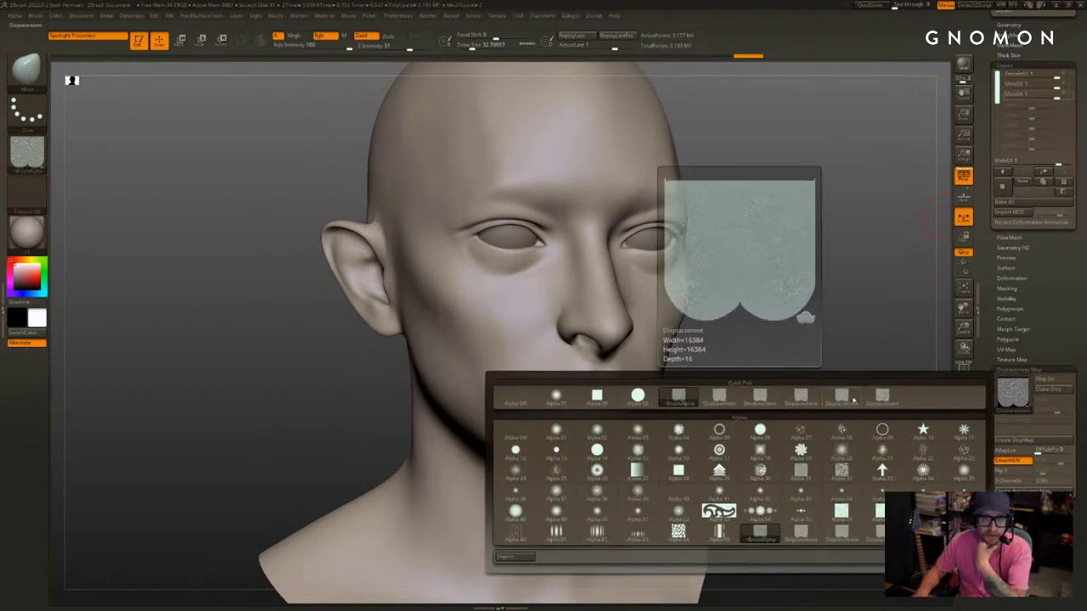
pyautogui.click(854, 399)
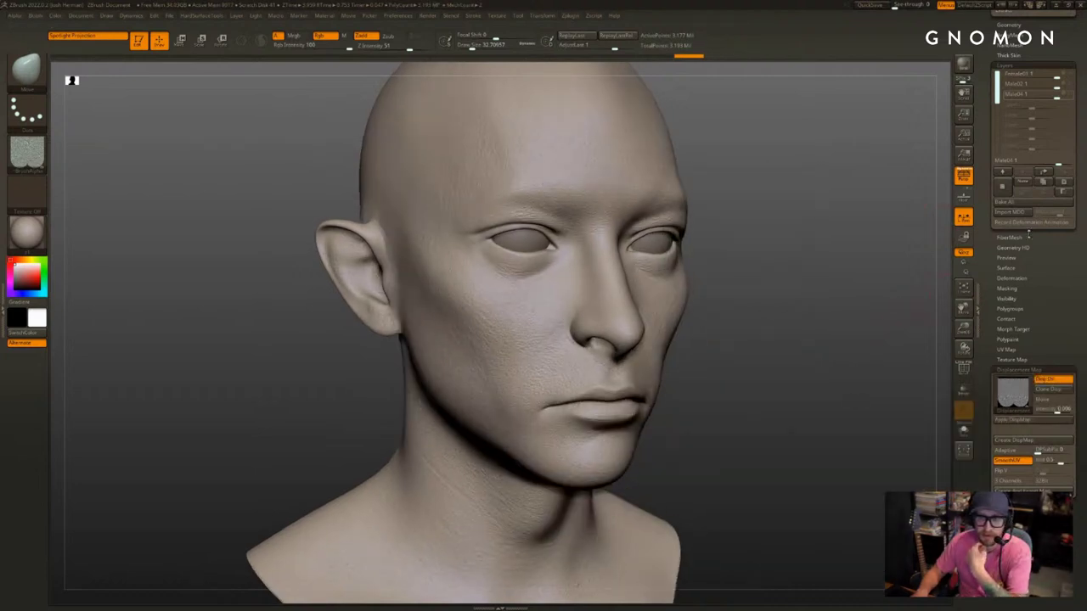
pyautogui.click(1012, 420)
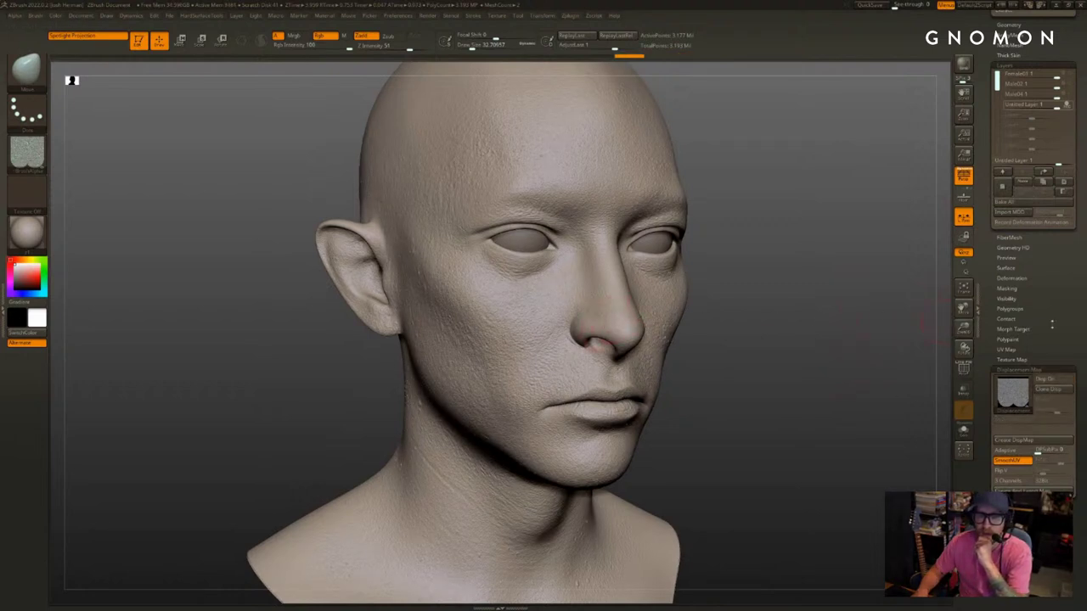
# Rename the newest detail layer Male03 and hide it
pyautogui.click(1025, 184)
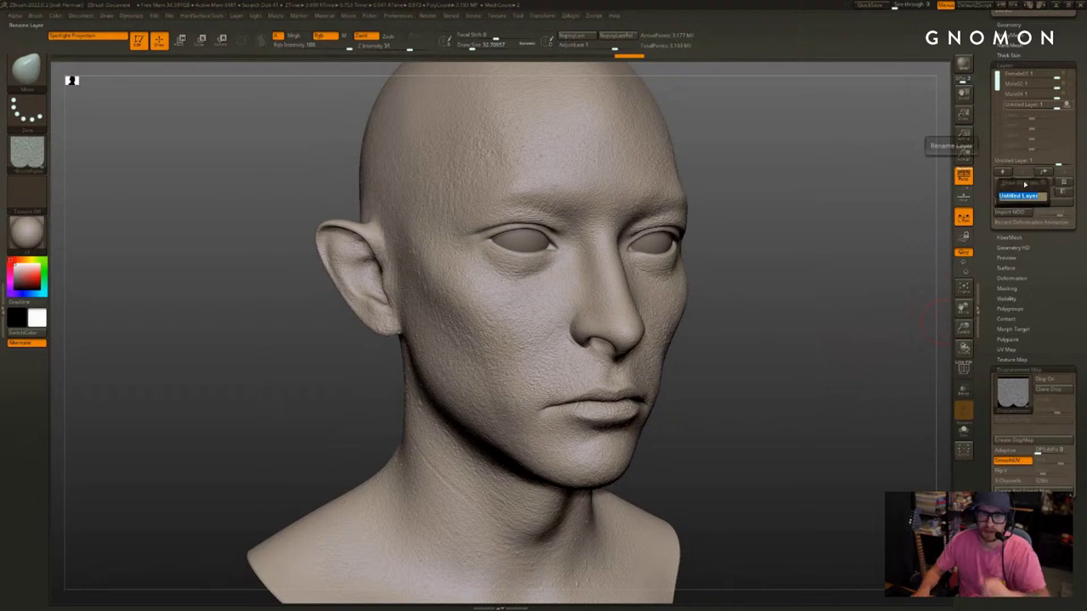
pyautogui.write('Male03')
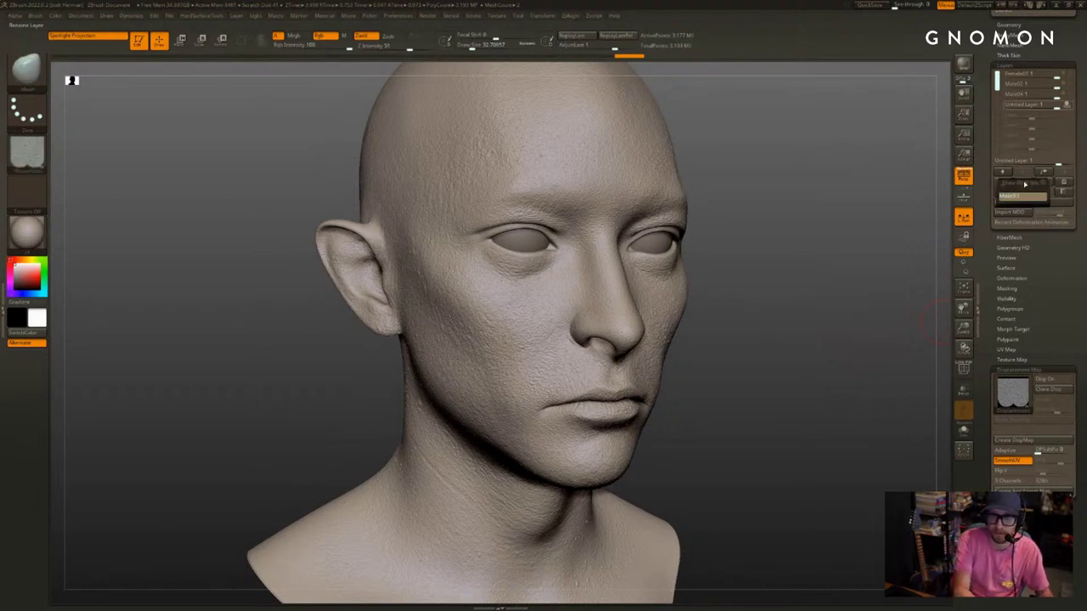
pyautogui.press('Return')
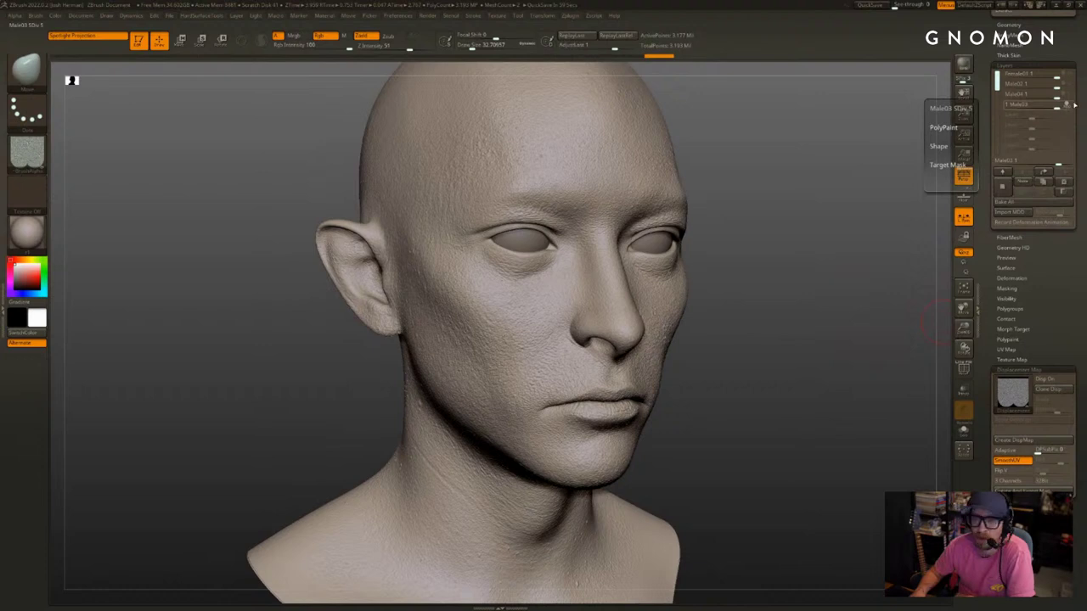
pyautogui.click(1068, 105)
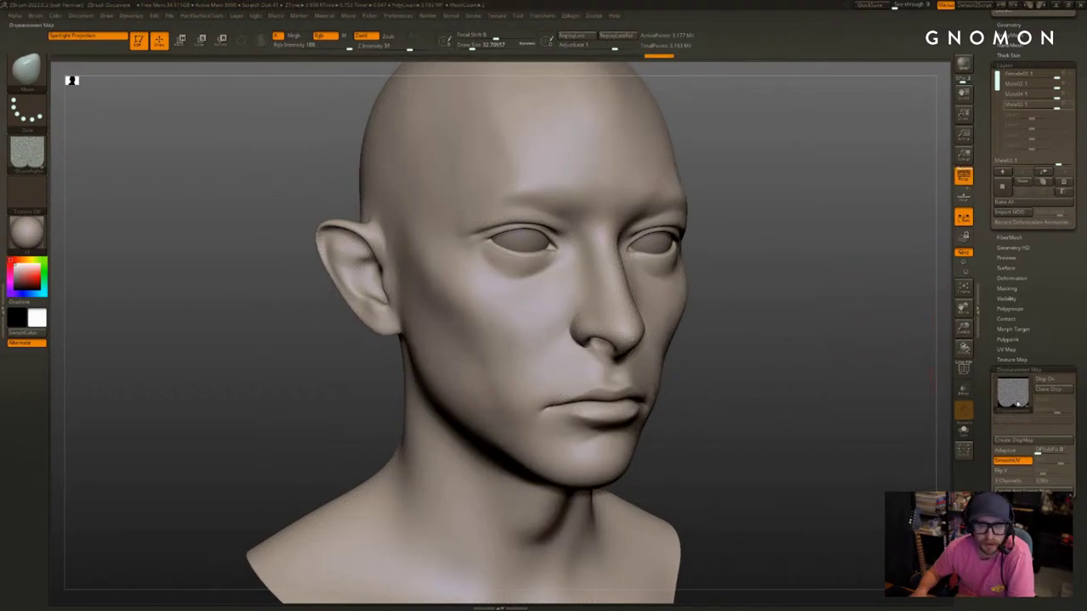
# Clear the displacement map slot by setting it to Alpha Off
pyautogui.click(1016, 392)
pyautogui.click(524, 404)
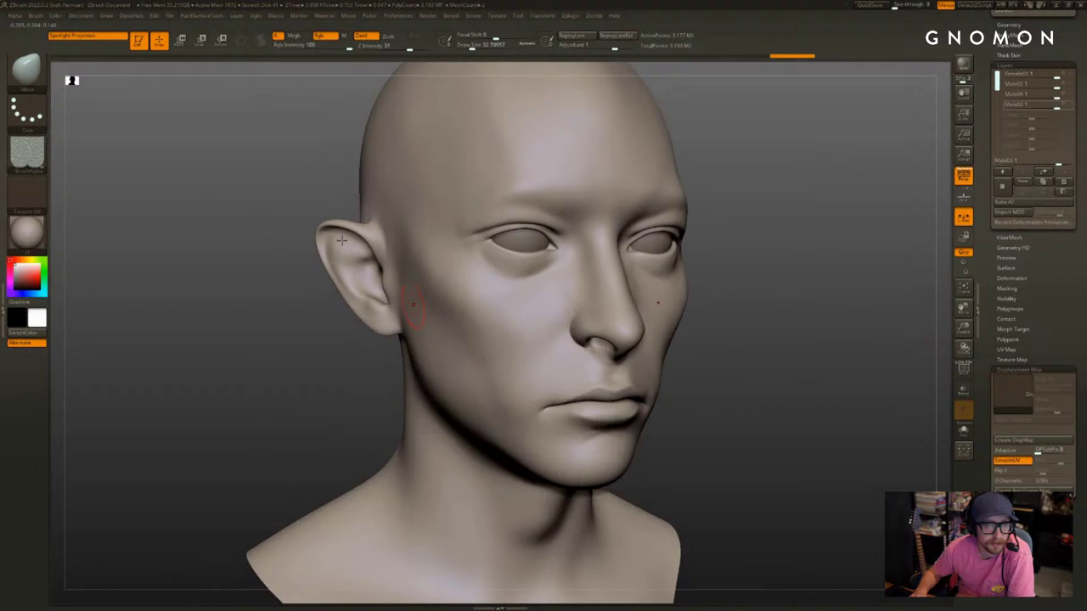
pyautogui.click(17, 16)
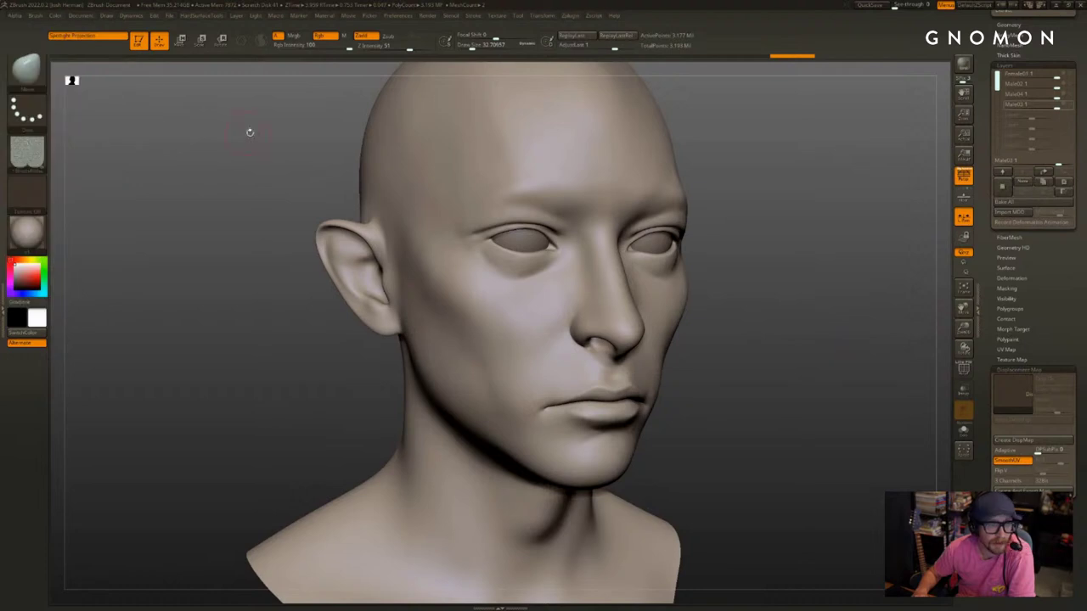
pyautogui.click(1055, 368)
# Save the head tool over the existing ElfHead1 file in the 1-5-22Head folder
pyautogui.moveTo(1051, 330); pyautogui.dragTo(1054, 267)
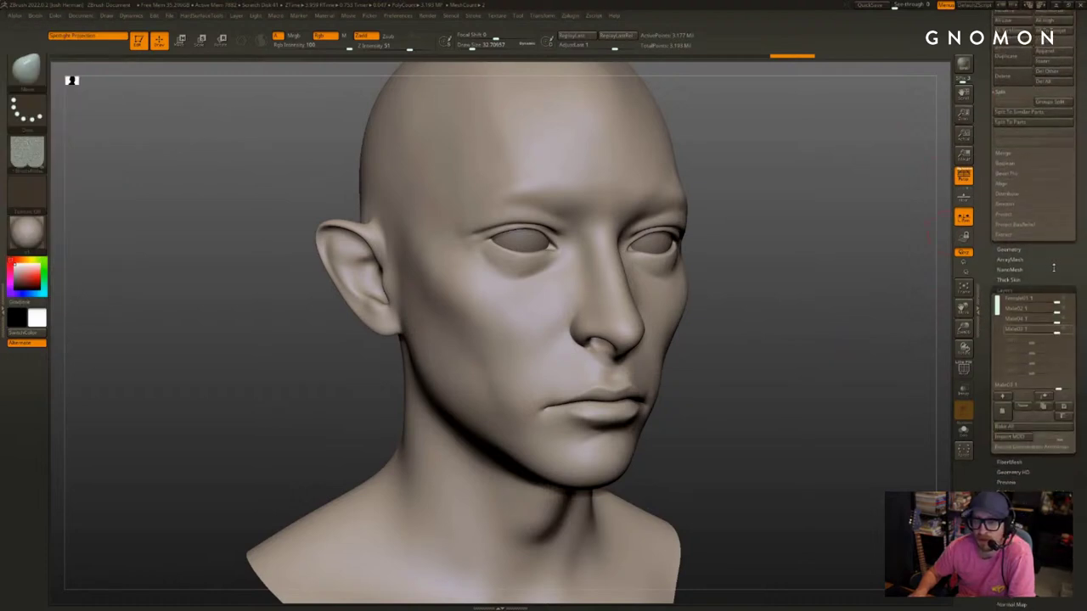
pyautogui.moveTo(1082, 133); pyautogui.dragTo(1080, 289)
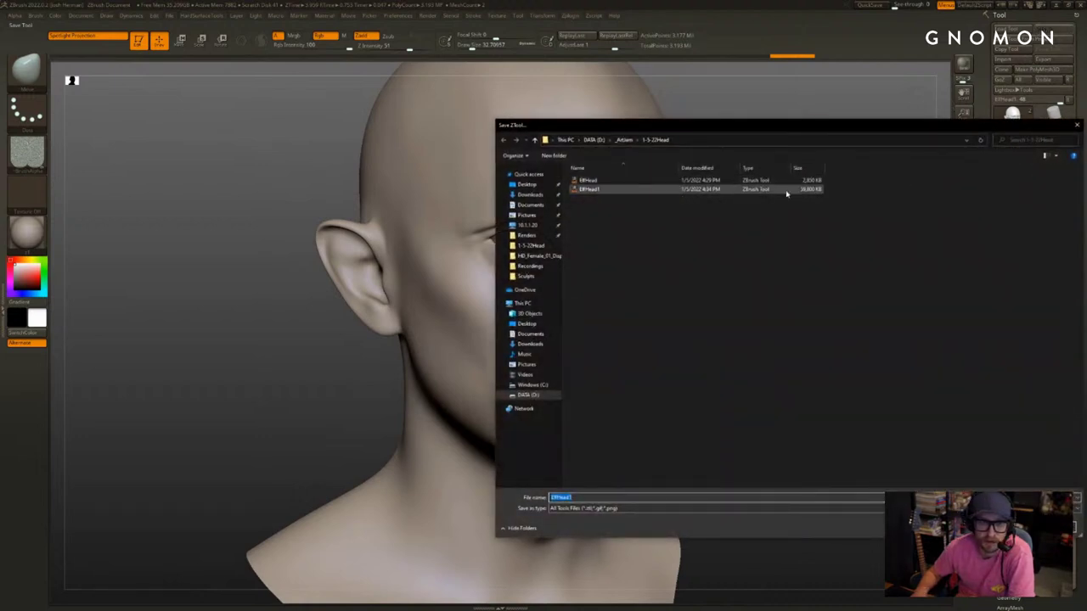
pyautogui.doubleClick(786, 194)
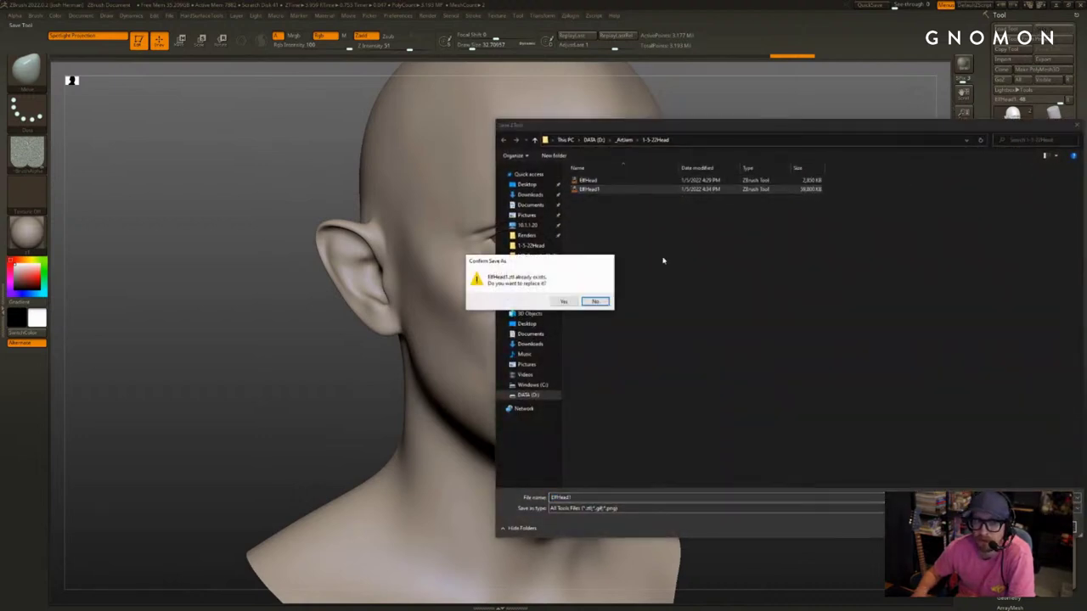
pyautogui.click(560, 303)
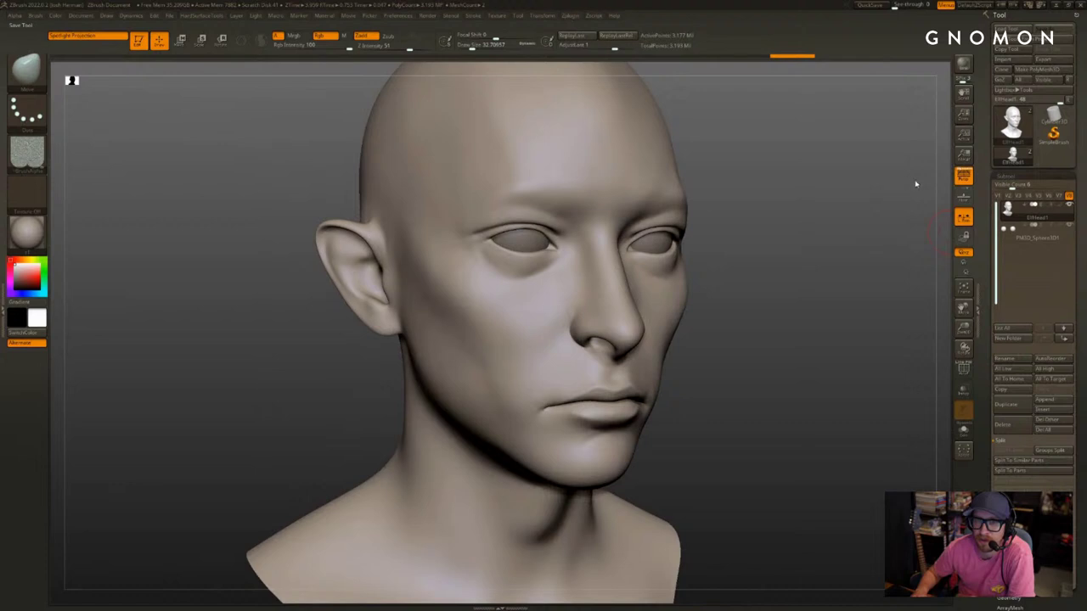
# Check the size of the saved ElfHead1 file in the 1-5-22Head folder without saving again
pyautogui.moveTo(915, 184); pyautogui.dragTo(747, 166)
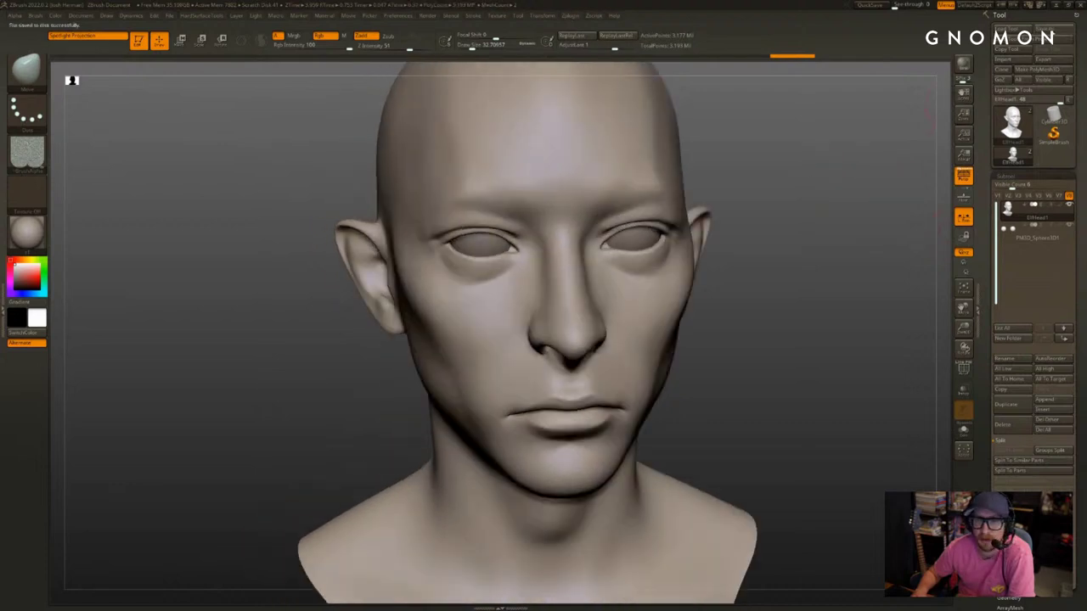
pyautogui.hotkey('ctrl', 's')
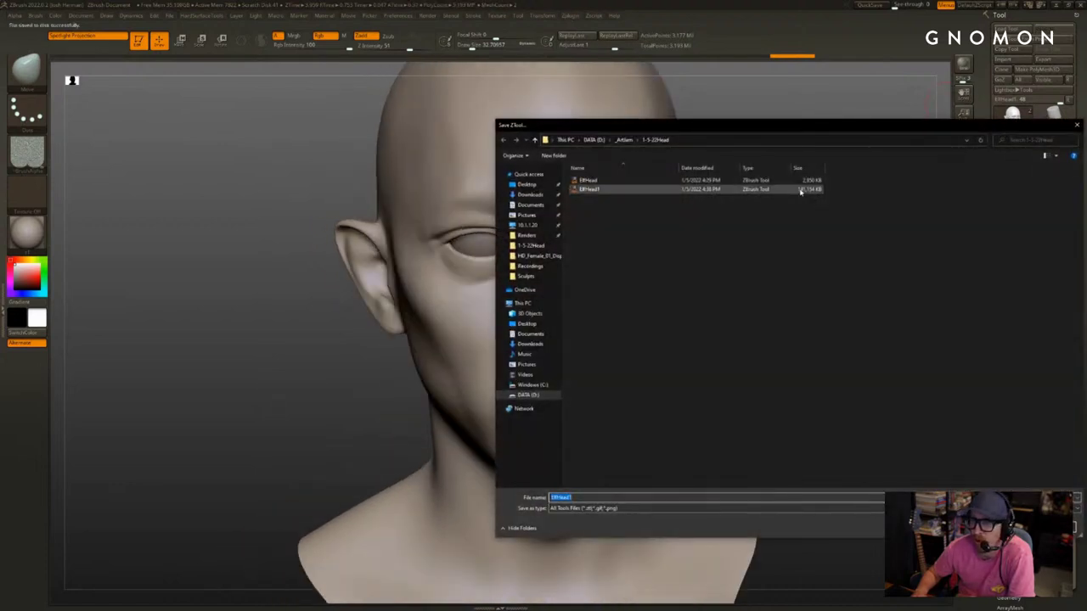
pyautogui.click(1056, 527)
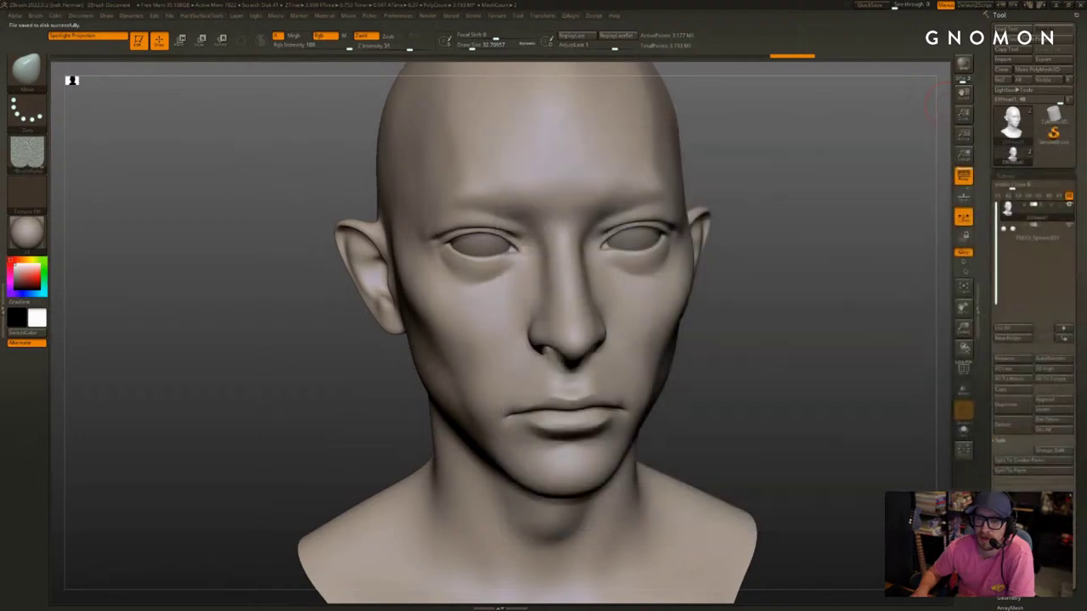
# Show the Male02, Male04, Male03 and Female01 layers one at a time to compare their skin detail on the head
pyautogui.moveTo(988, 534); pyautogui.dragTo(985, 313)
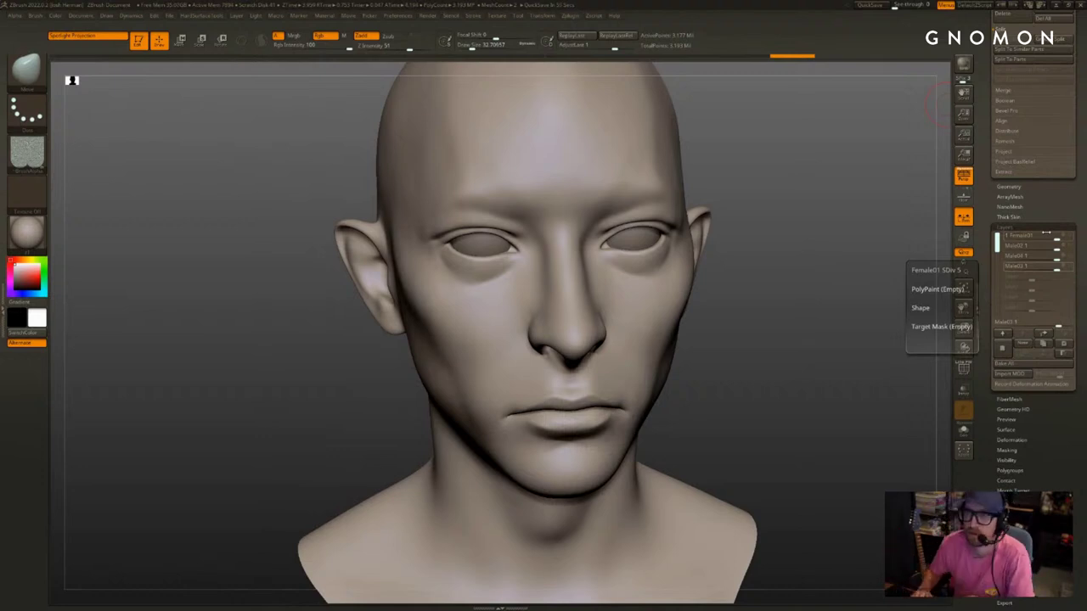
pyautogui.moveTo(826, 152); pyautogui.dragTo(820, 160)
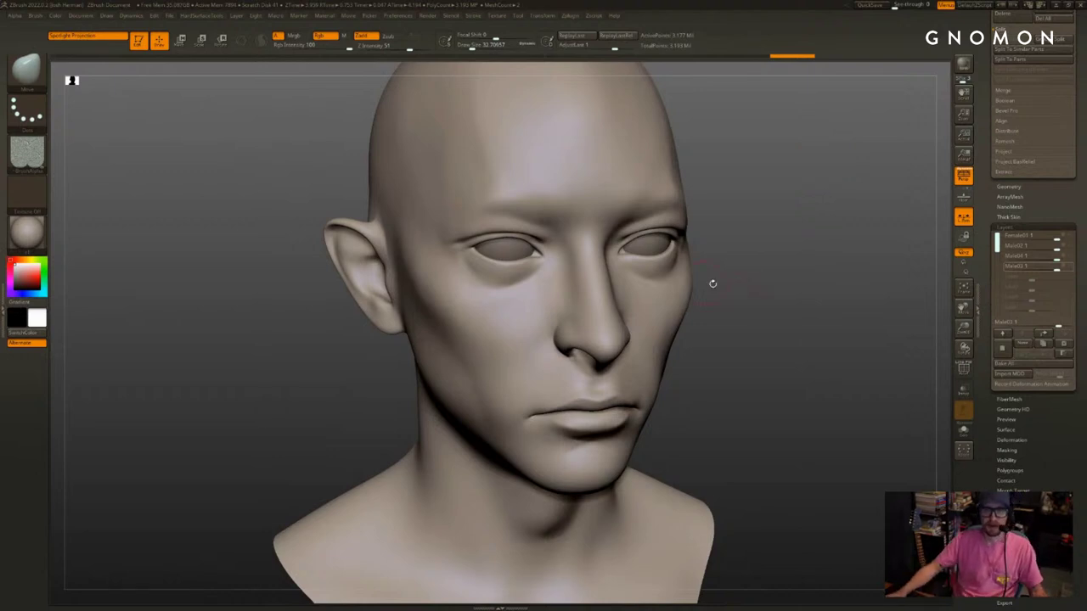
pyautogui.moveTo(855, 293)
pyautogui.mouseDown()
pyautogui.moveTo(832, 289)
pyautogui.moveTo(835, 312)
pyautogui.moveTo(786, 337)
pyautogui.mouseUp()
pyautogui.press('shift')
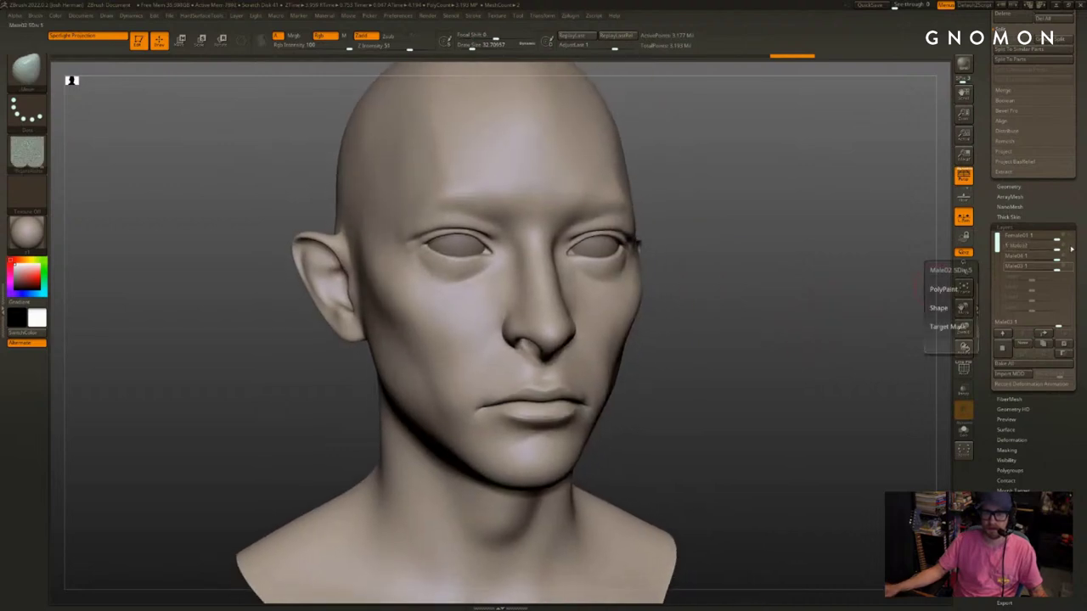
pyautogui.click(1071, 247)
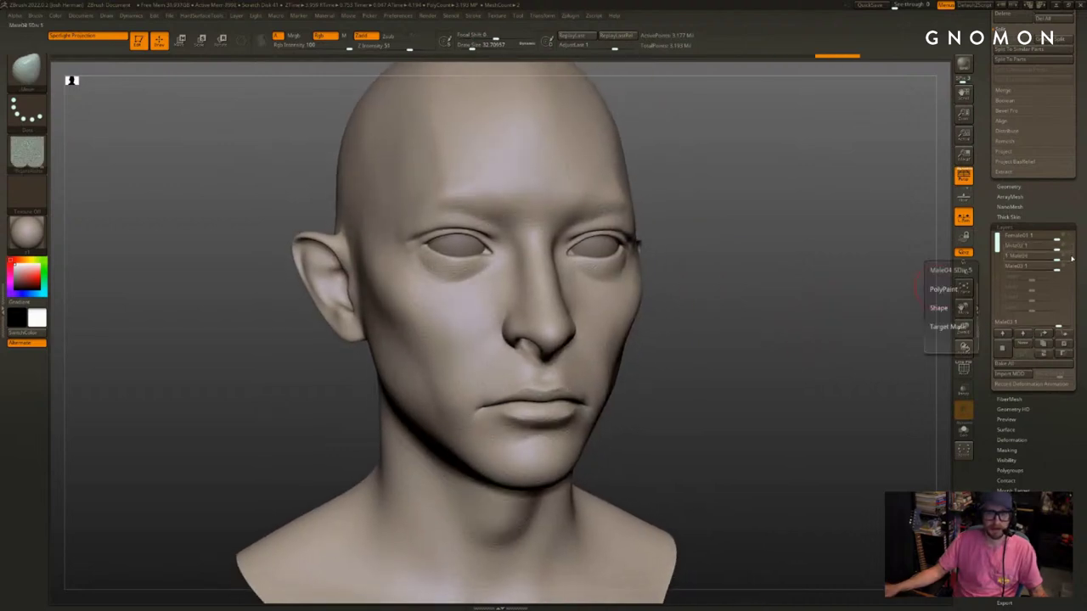
pyautogui.click(1070, 257)
pyautogui.click(1071, 267)
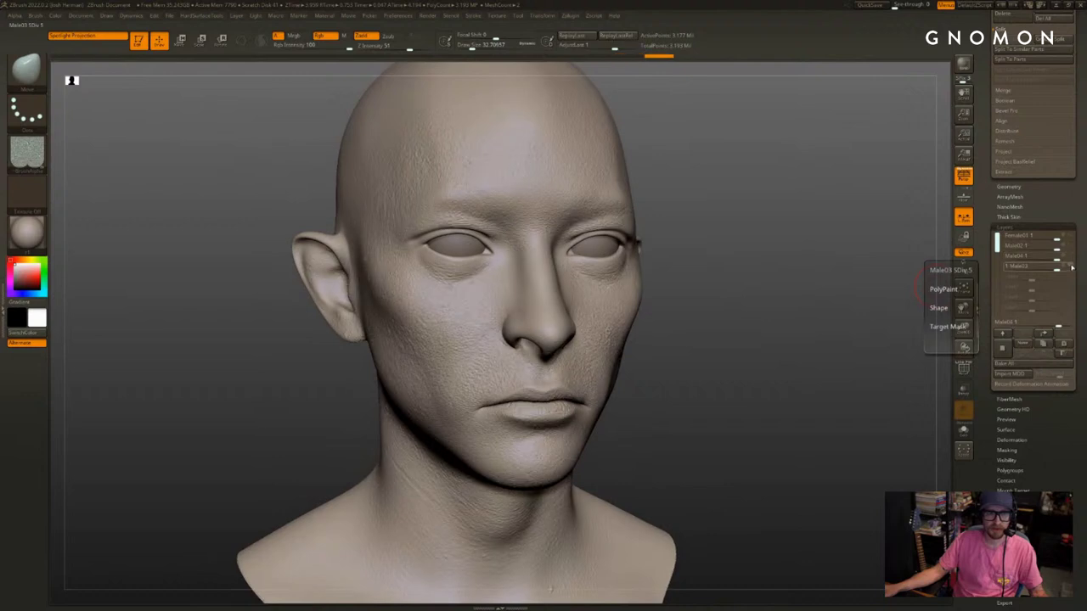
pyautogui.click(1073, 240)
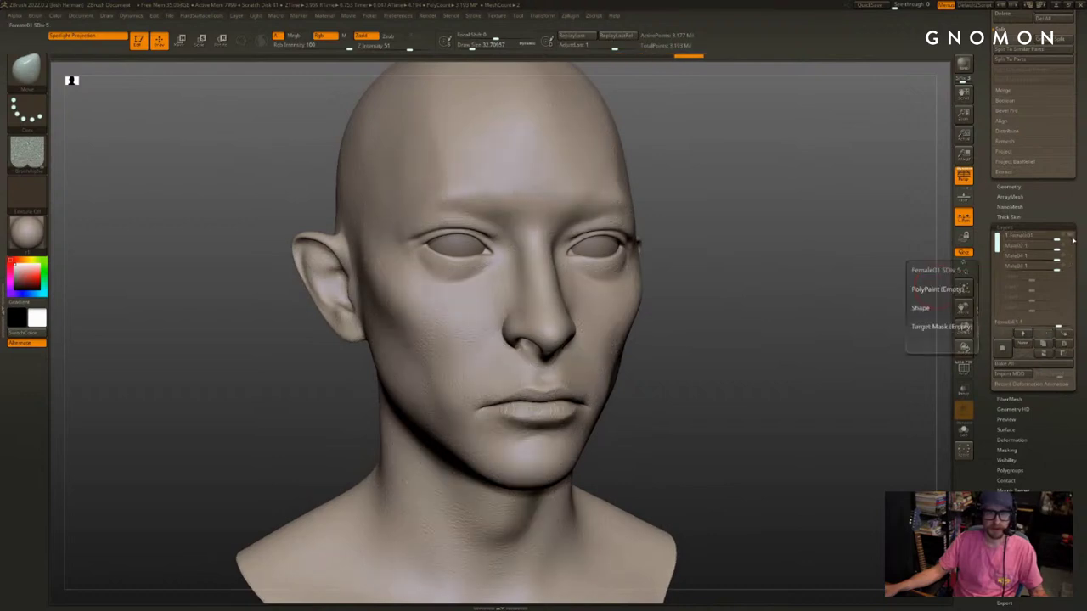
# Pull the forehead outward at the lowest subdivision level using the Move brush with a draw size of about 268
pyautogui.moveTo(777, 293); pyautogui.dragTo(795, 365)
pyautogui.hotkey('shift', 'd')
pyautogui.hotkey('shift', 'd')
pyautogui.hotkey('shift', 'd')
pyautogui.hotkey('shift', 'd')
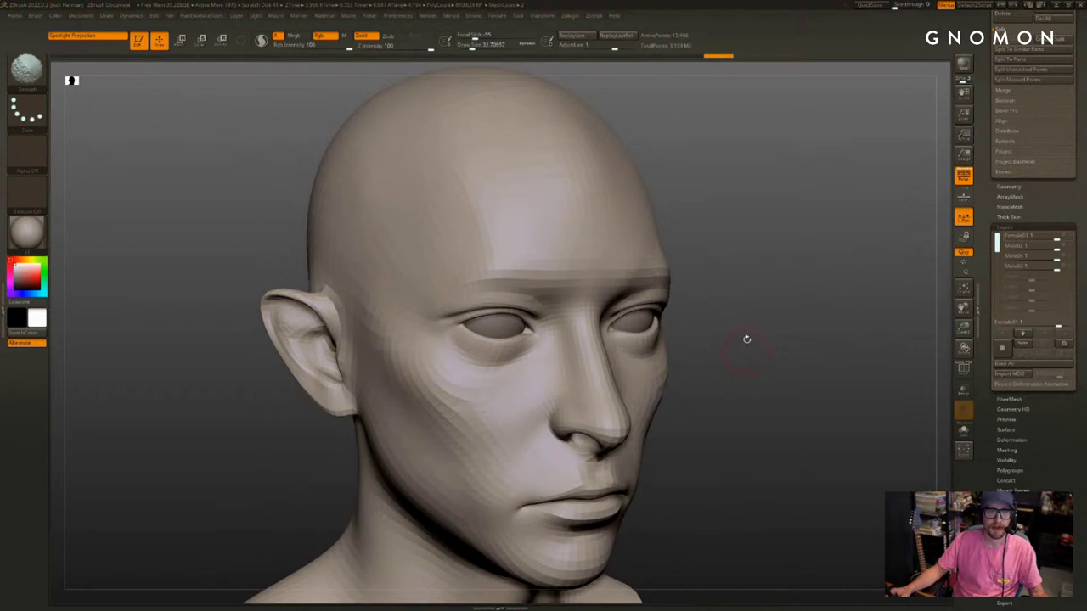
pyautogui.moveTo(747, 339); pyautogui.dragTo(737, 317)
pyautogui.press('s')
pyautogui.moveTo(613, 218); pyautogui.dragTo(635, 215)
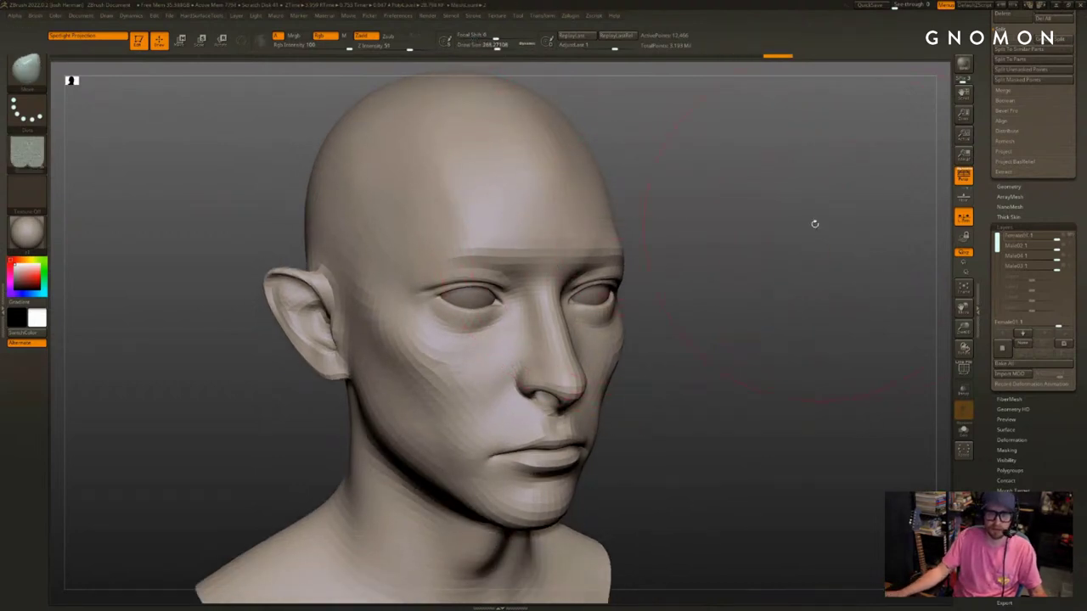
pyautogui.press('d')
pyautogui.hotkey('shift', 'd')
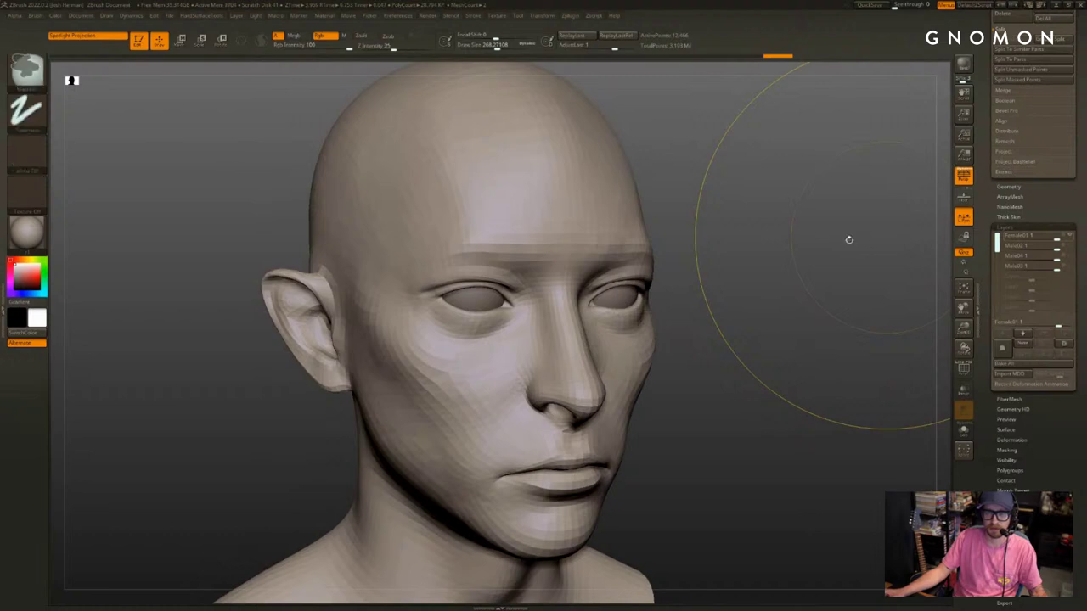
pyautogui.moveTo(733, 201)
pyautogui.mouseDown()
pyautogui.moveTo(787, 204)
pyautogui.moveTo(679, 199)
pyautogui.moveTo(764, 193)
pyautogui.mouseUp()
pyautogui.keyDown('alt'); pyautogui.moveTo(901, 212); pyautogui.dragTo(840, 246); pyautogui.keyUp('alt')
# Return to the highest subdivision level and toggle the skin layers to compare their detail on the reshaped forehead
pyautogui.press('d')
pyautogui.press('d')
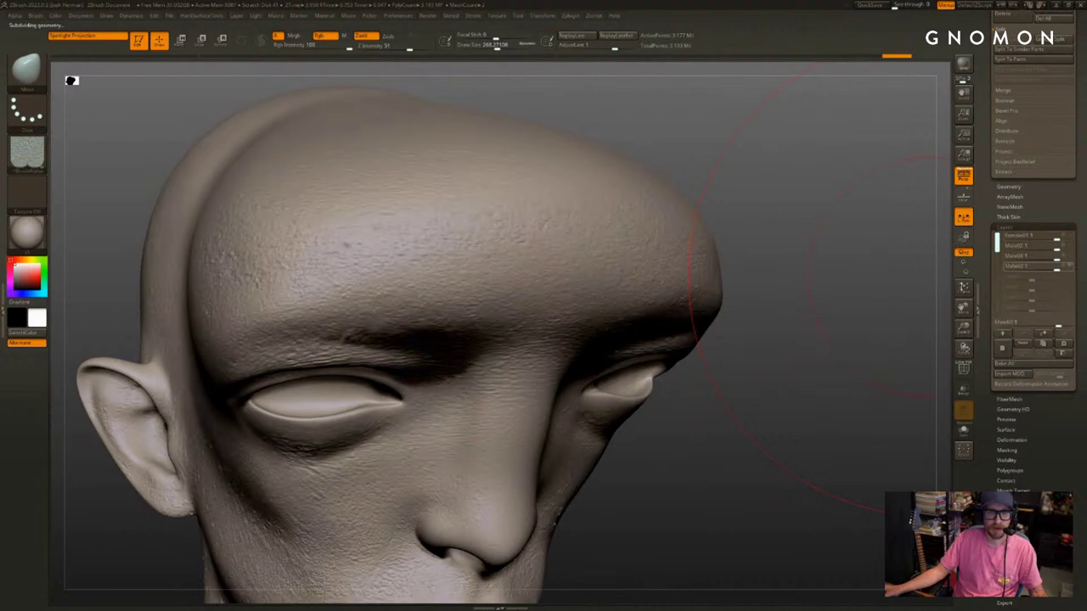
pyautogui.moveTo(851, 324); pyautogui.dragTo(838, 280)
pyautogui.moveTo(868, 247); pyautogui.dragTo(984, 260)
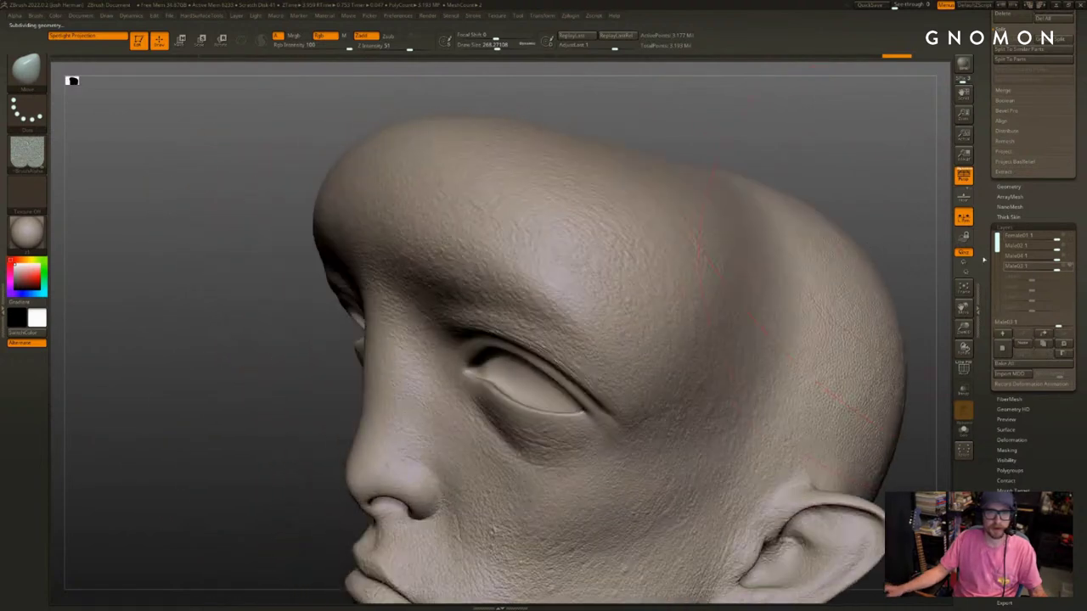
pyautogui.click(1071, 264)
pyautogui.click(1071, 246)
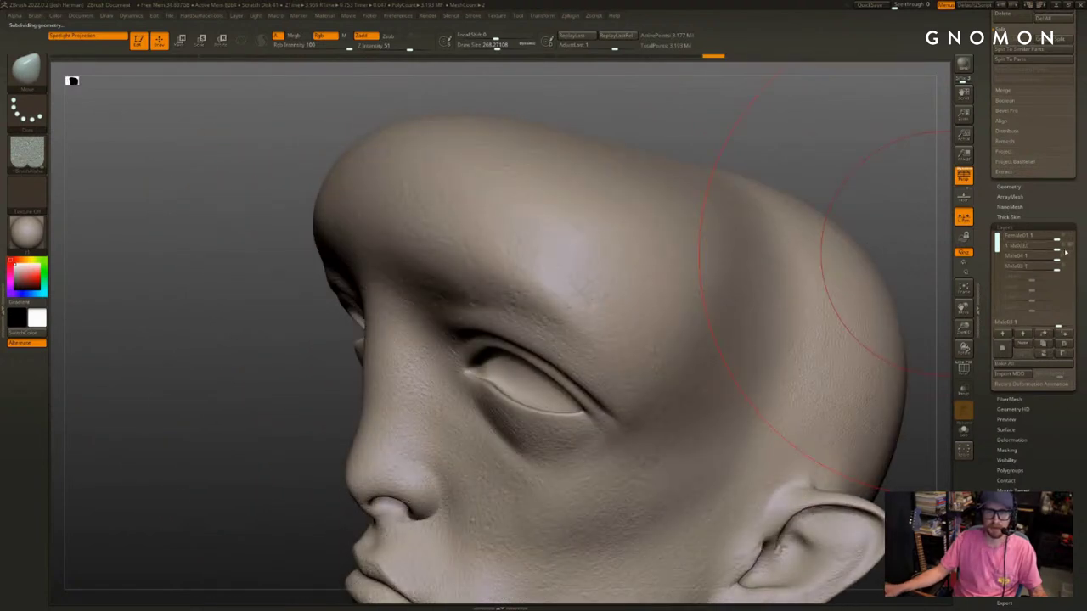
pyautogui.click(1063, 246)
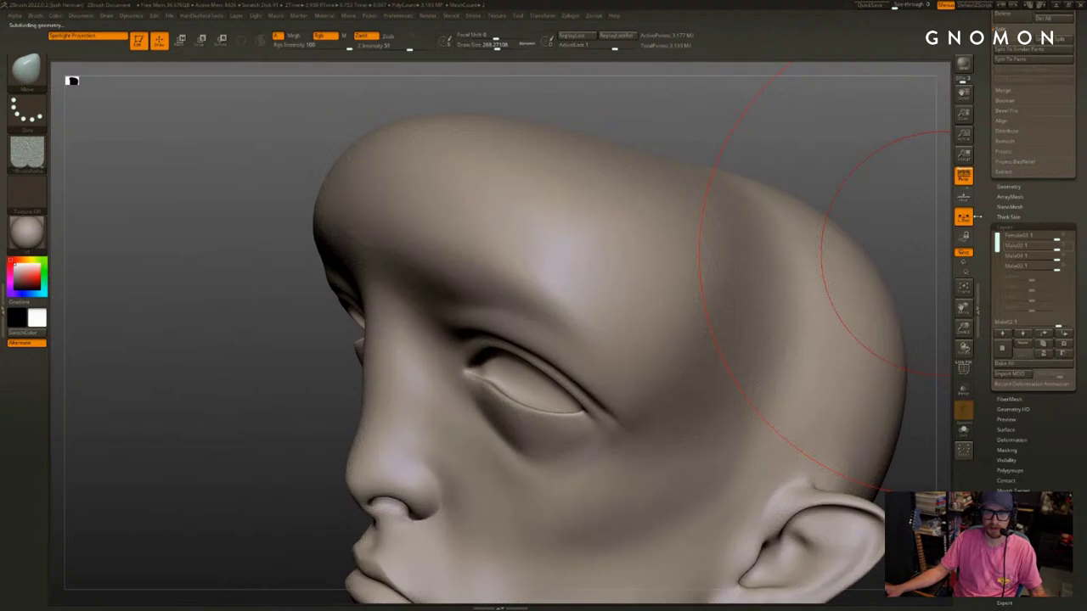
# Undo the forehead reshaping made with the Move brush
pyautogui.hotkey('ctrl', 'z')
pyautogui.hotkey('ctrl', 'z')
pyautogui.hotkey('ctrl', 'z')
pyautogui.hotkey('ctrl', 'z')
pyautogui.hotkey('ctrl', 'z')
pyautogui.hotkey('ctrl', 'z')
pyautogui.hotkey('ctrl', 'z')
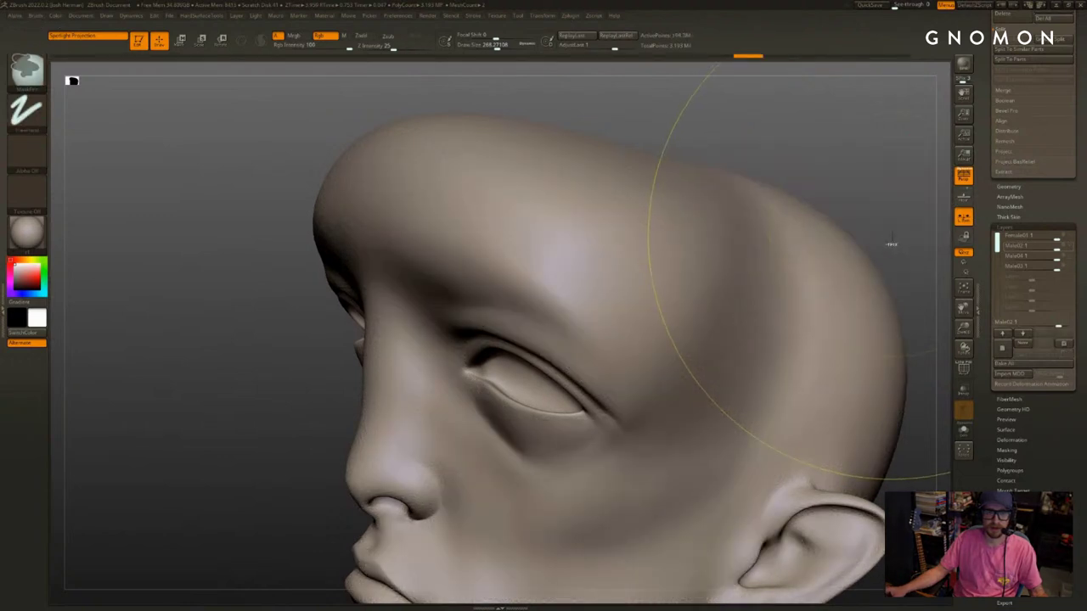
pyautogui.hotkey('ctrl', 'z')
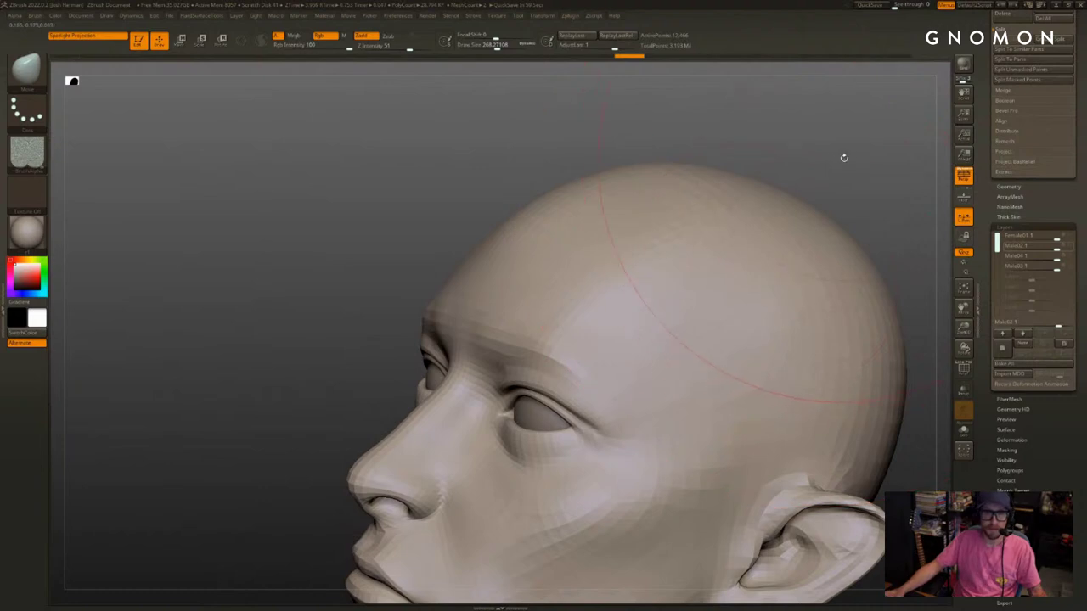
# Try to sculpt the face with the Move brush at the highest subdivision level without any layer recording
pyautogui.keyDown('shift'); pyautogui.moveTo(843, 158); pyautogui.dragTo(840, 227); pyautogui.keyUp('shift')
pyautogui.press('b')
pyautogui.press('m')
pyautogui.press('v')
pyautogui.moveTo(719, 246)
pyautogui.keyDown('alt'); pyautogui.mouseDown()
pyautogui.moveTo(776, 170)
pyautogui.moveTo(771, 207)
pyautogui.moveTo(828, 217)
pyautogui.moveTo(812, 199)
pyautogui.moveTo(817, 224)
pyautogui.mouseUp(); pyautogui.keyUp('alt')
pyautogui.press('s')
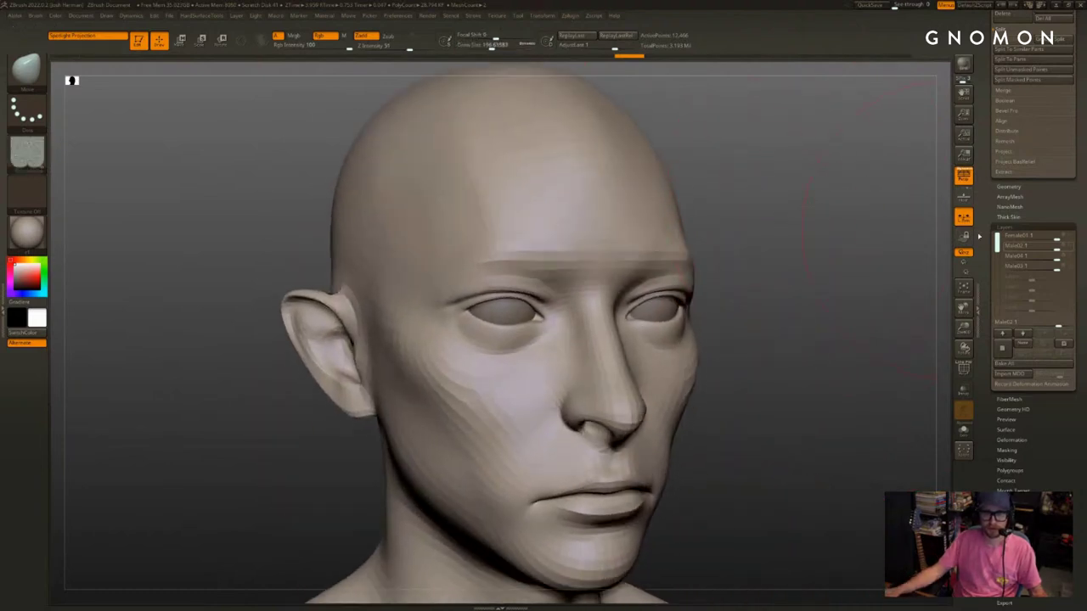
pyautogui.press('d')
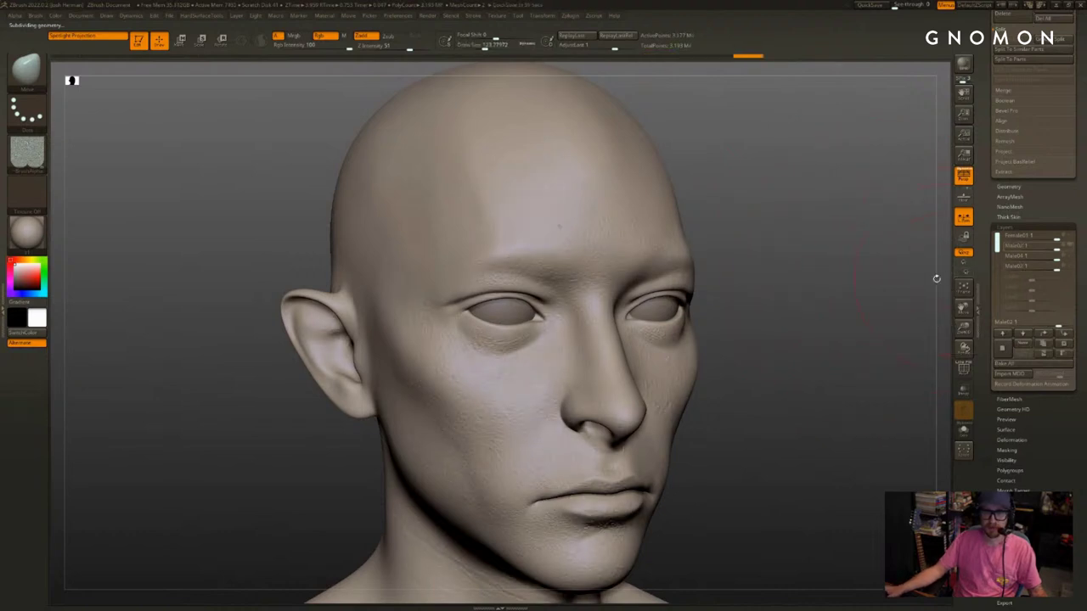
pyautogui.click(585, 299)
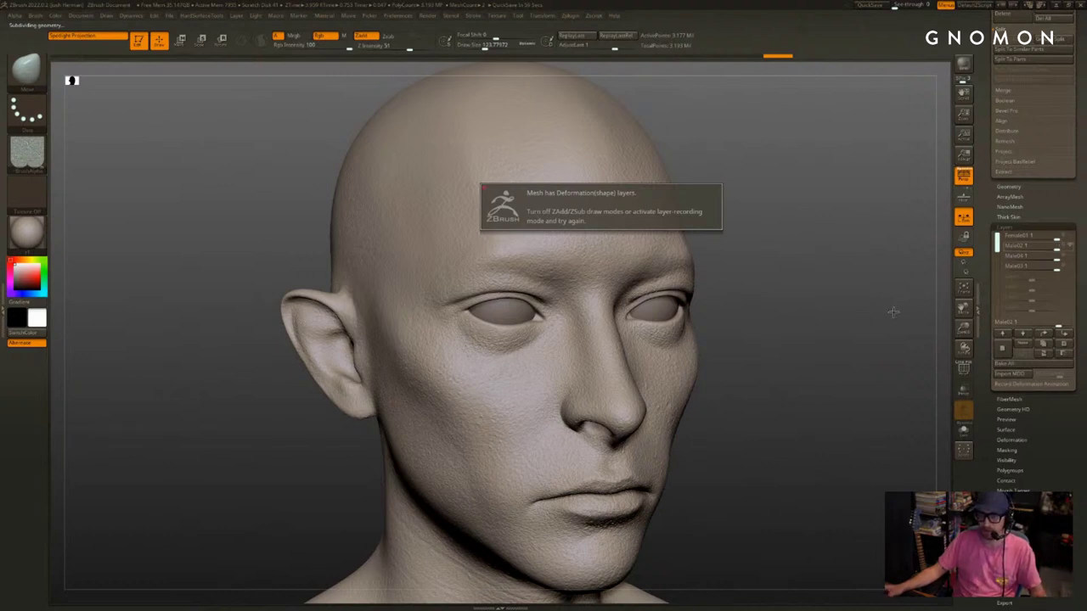
# Hide the current Male skin layer and show the Female01 layer to compare the skin detail
pyautogui.moveTo(870, 284)
pyautogui.mouseDown()
pyautogui.moveTo(869, 297)
pyautogui.moveTo(905, 308)
pyautogui.moveTo(895, 348)
pyautogui.mouseUp()
pyautogui.press('s')
pyautogui.keyDown('alt'); pyautogui.moveTo(911, 347); pyautogui.dragTo(883, 346); pyautogui.keyUp('alt')
pyautogui.click(1071, 244)
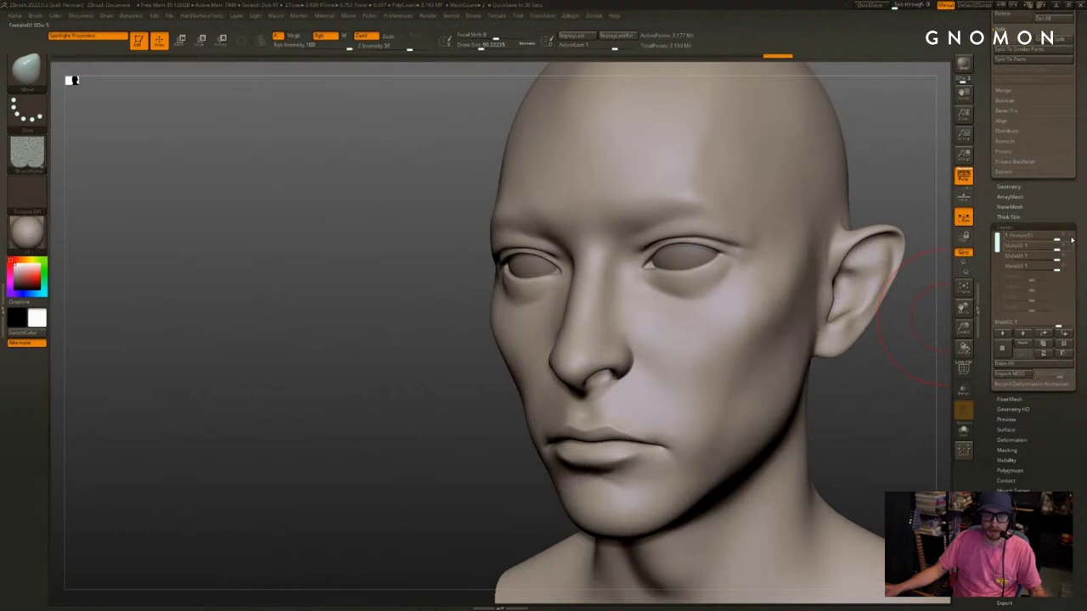
pyautogui.click(1070, 236)
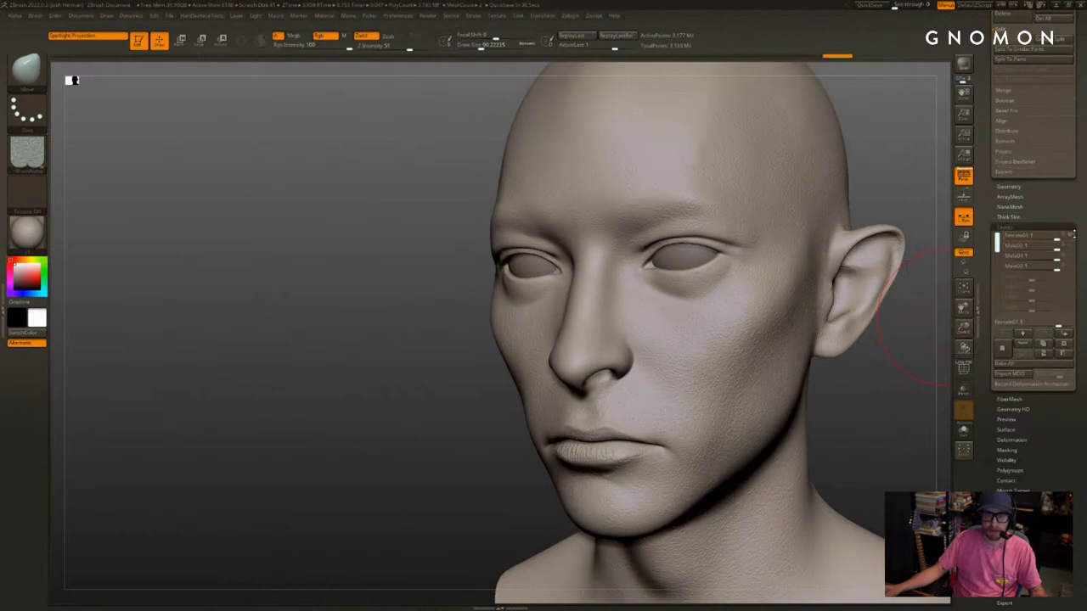
# Try the Male04 layer alone at weaker intensities around 0.17, restoring its intensity to 1 and hiding it
pyautogui.click(1072, 255)
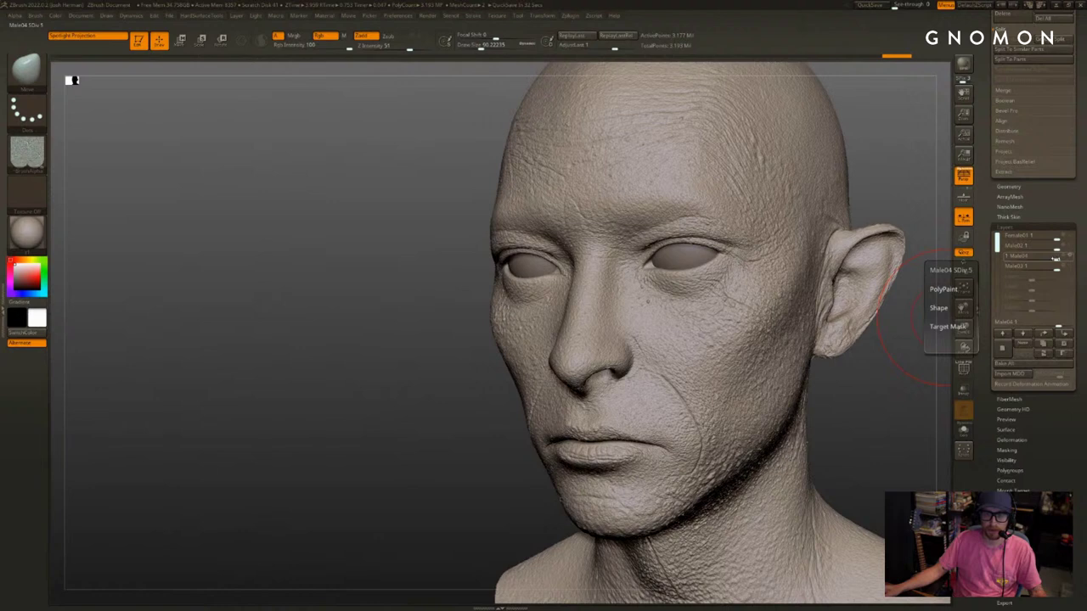
pyautogui.moveTo(1055, 258); pyautogui.dragTo(1038, 257)
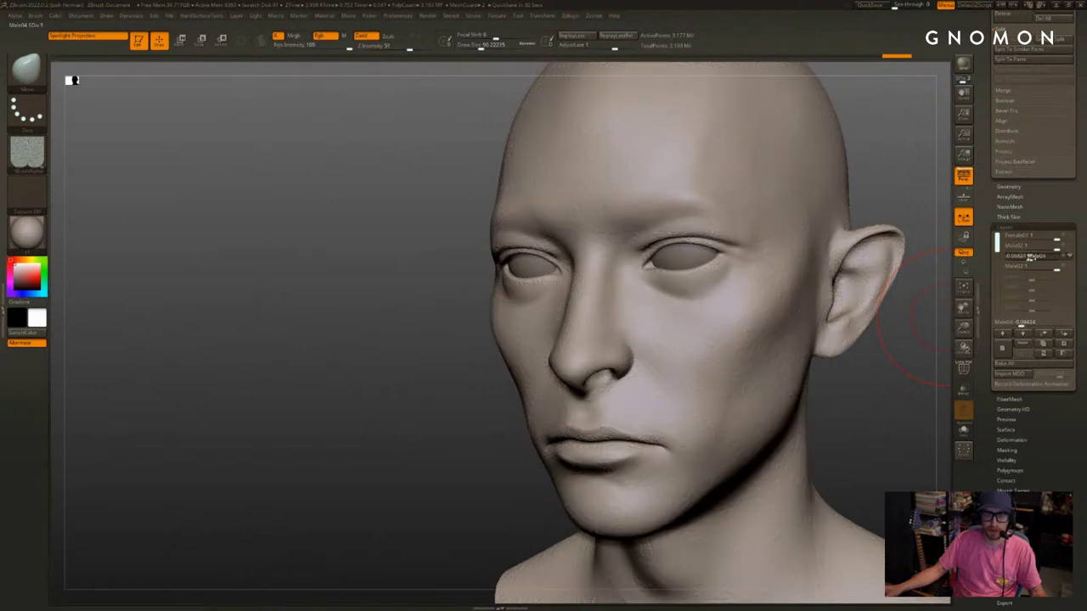
pyautogui.moveTo(1036, 257); pyautogui.dragTo(1038, 258)
pyautogui.moveTo(885, 411); pyautogui.dragTo(894, 363)
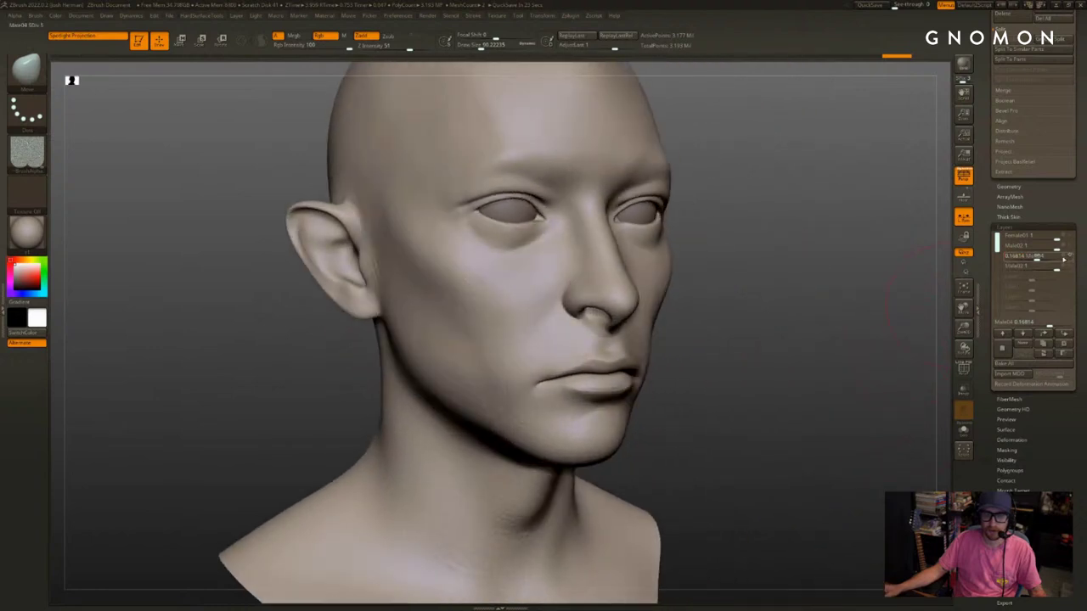
pyautogui.moveTo(1054, 257); pyautogui.dragTo(1041, 267)
pyautogui.click(1070, 259)
# Combine the fourth skin layer in the list at intensity about 0.38 with the Female01 layer at about 0.31
pyautogui.click(1069, 267)
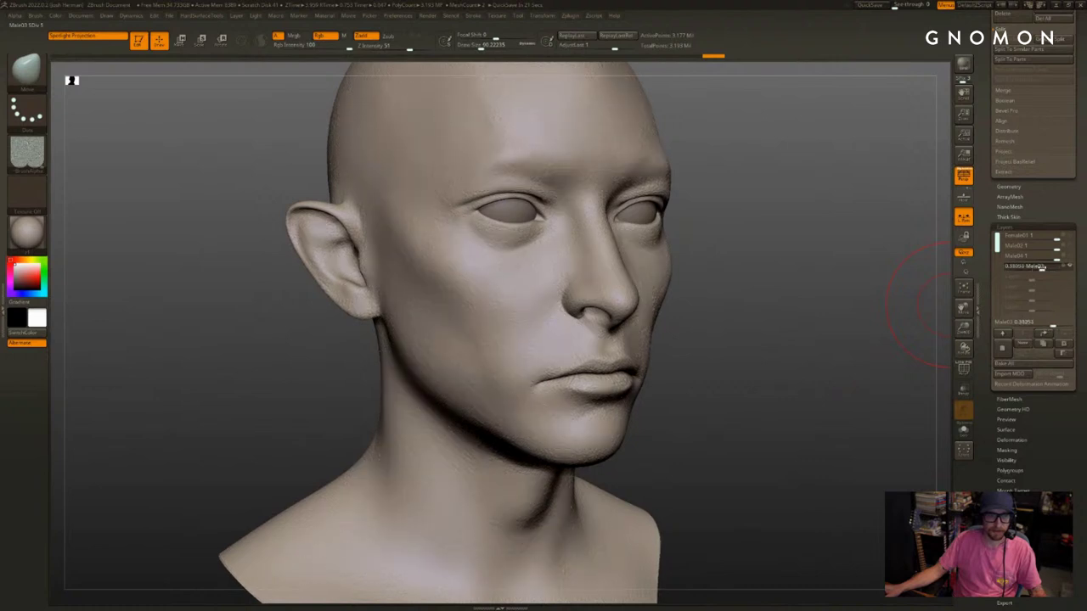
pyautogui.click(1040, 265)
pyautogui.click(1070, 239)
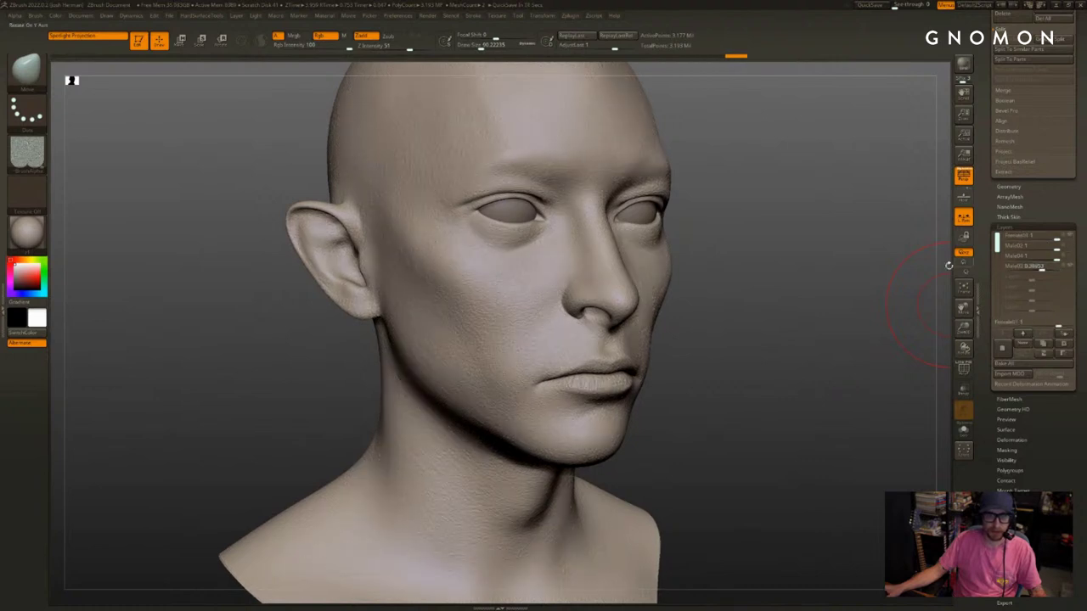
pyautogui.keyDown('ctrl'); pyautogui.moveTo(893, 270); pyautogui.dragTo(901, 312, button='right'); pyautogui.keyUp('ctrl')
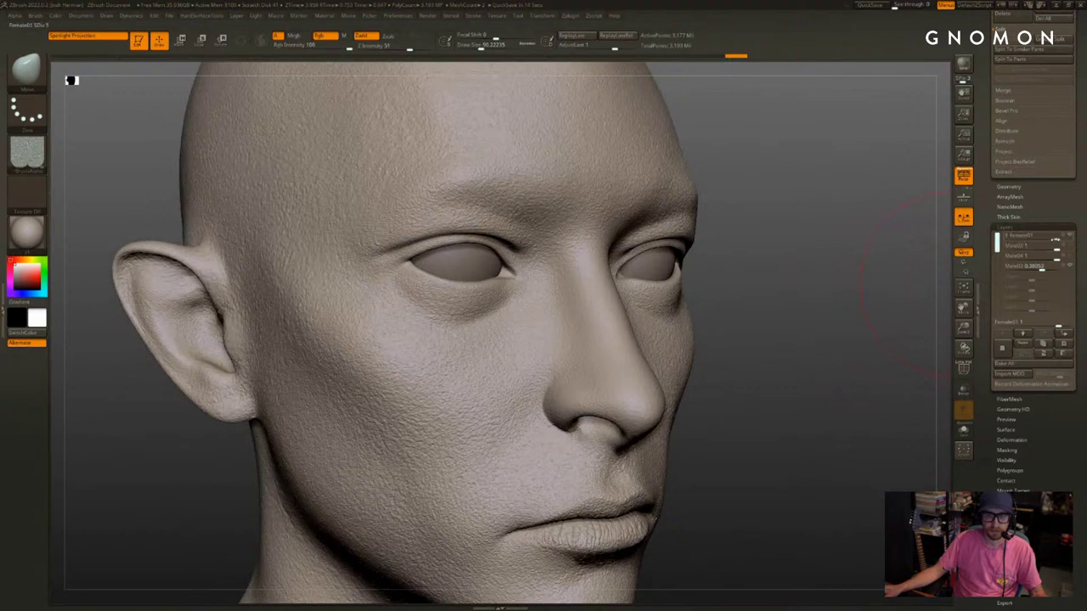
pyautogui.moveTo(1055, 241); pyautogui.dragTo(1040, 241)
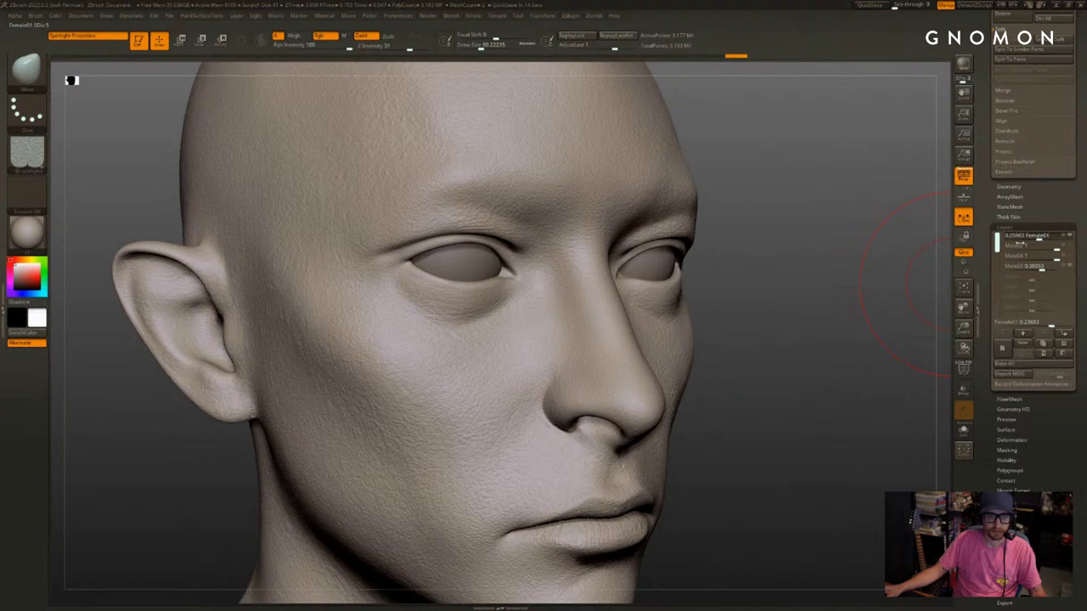
pyautogui.moveTo(1019, 244)
pyautogui.mouseDown()
pyautogui.moveTo(1046, 240)
pyautogui.moveTo(1037, 243)
pyautogui.mouseUp()
pyautogui.moveTo(884, 286); pyautogui.dragTo(932, 291)
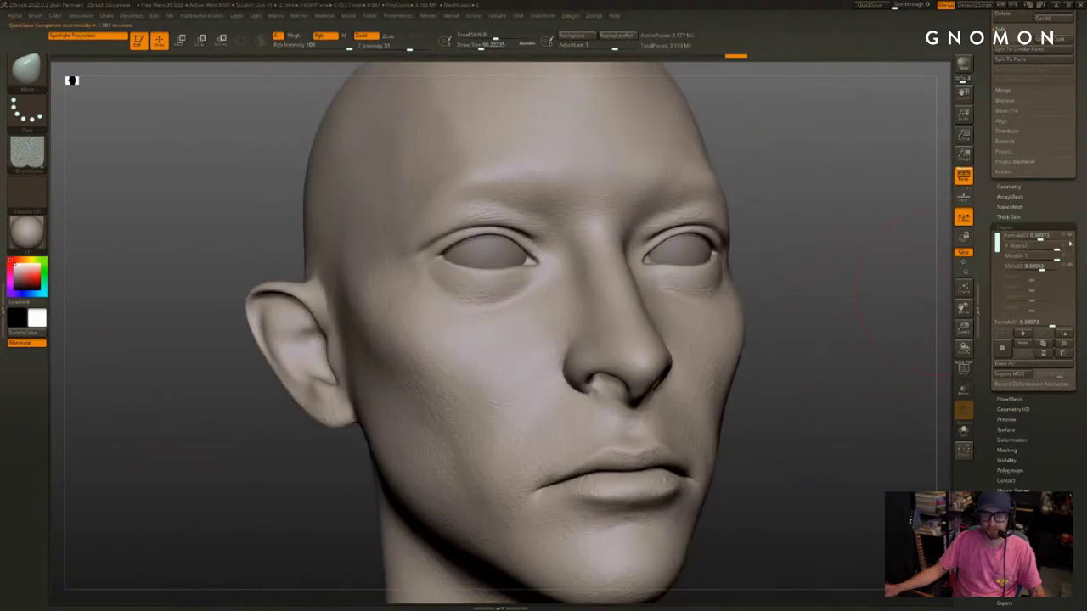
# Show the fourth skin layer on its own at intensity 1 and inspect its detail around the face
pyautogui.click(1069, 266)
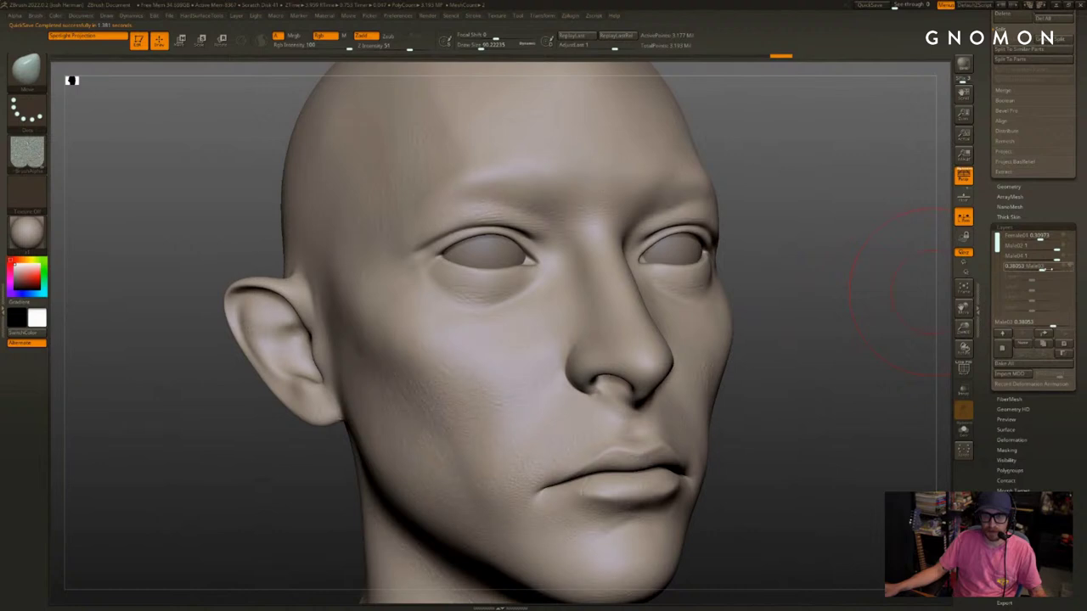
pyautogui.moveTo(1051, 270); pyautogui.dragTo(1080, 264)
pyautogui.moveTo(880, 327); pyautogui.dragTo(769, 334)
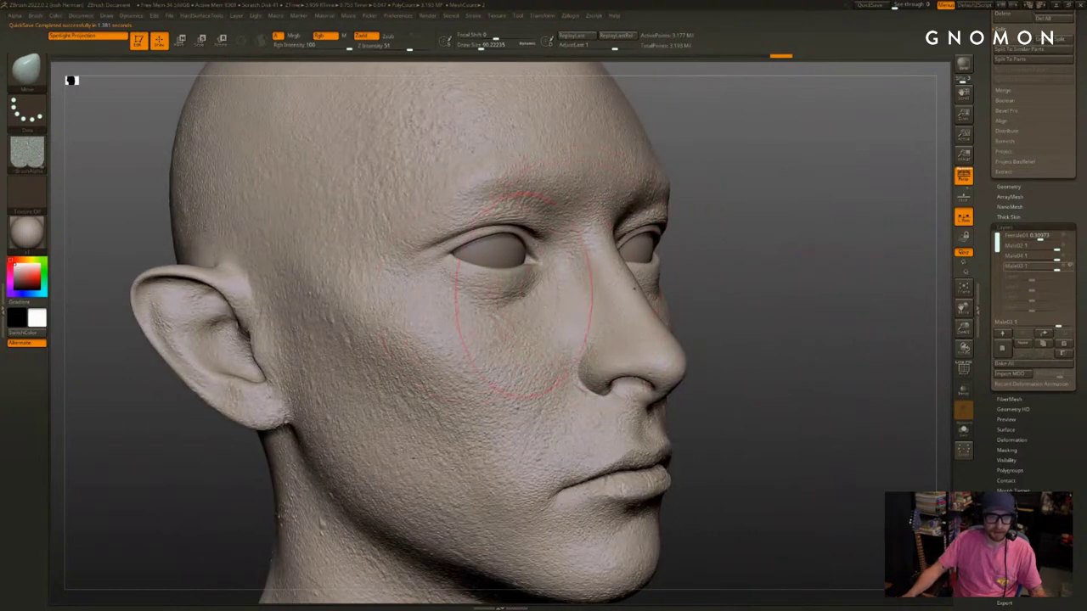
pyautogui.moveTo(879, 314)
pyautogui.mouseDown()
pyautogui.moveTo(897, 374)
pyautogui.moveTo(869, 352)
pyautogui.moveTo(883, 290)
pyautogui.mouseUp()
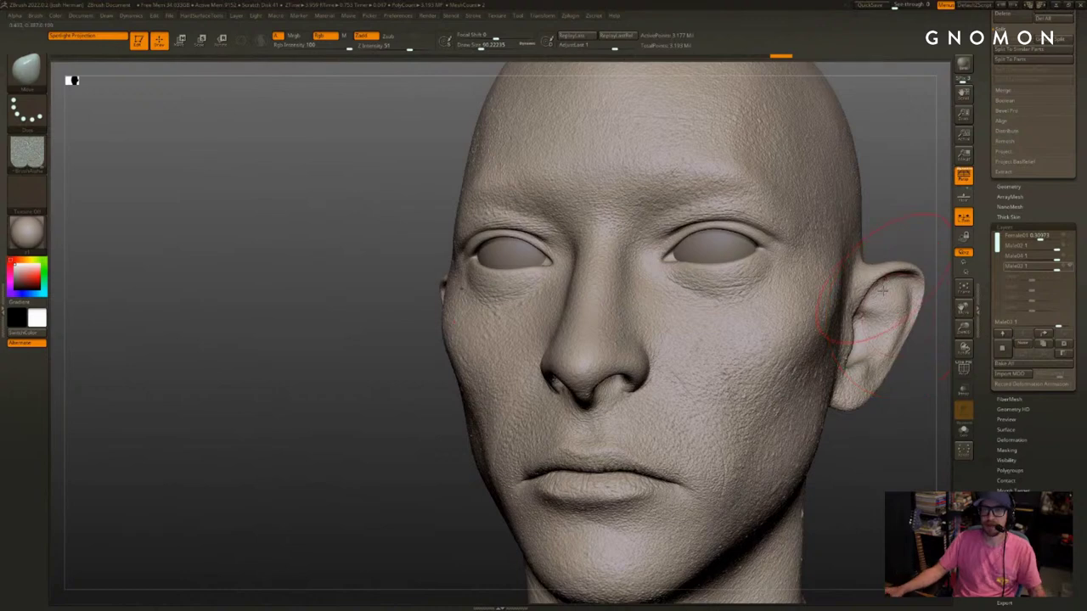
pyautogui.moveTo(917, 227); pyautogui.dragTo(874, 280)
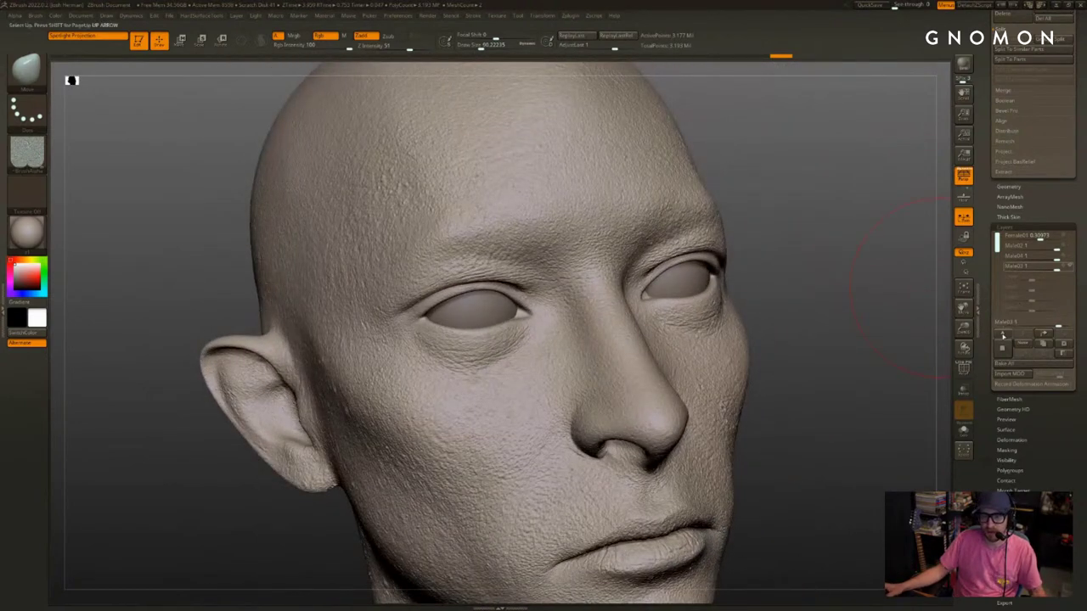
# Add a new layer and name it Sculpting
pyautogui.click(1003, 334)
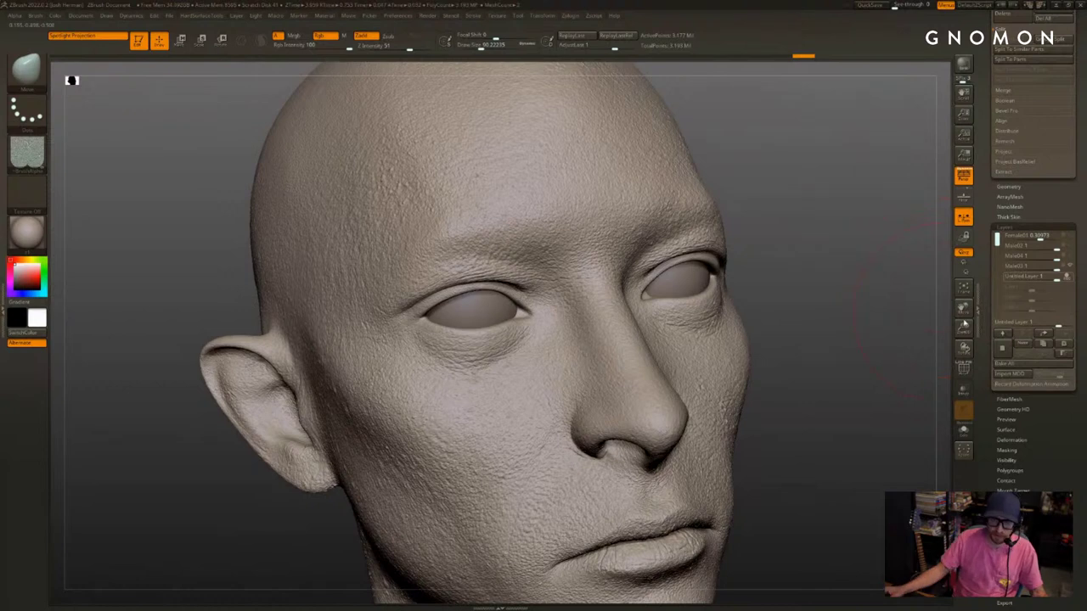
pyautogui.click(1015, 344)
pyautogui.write('Brea')
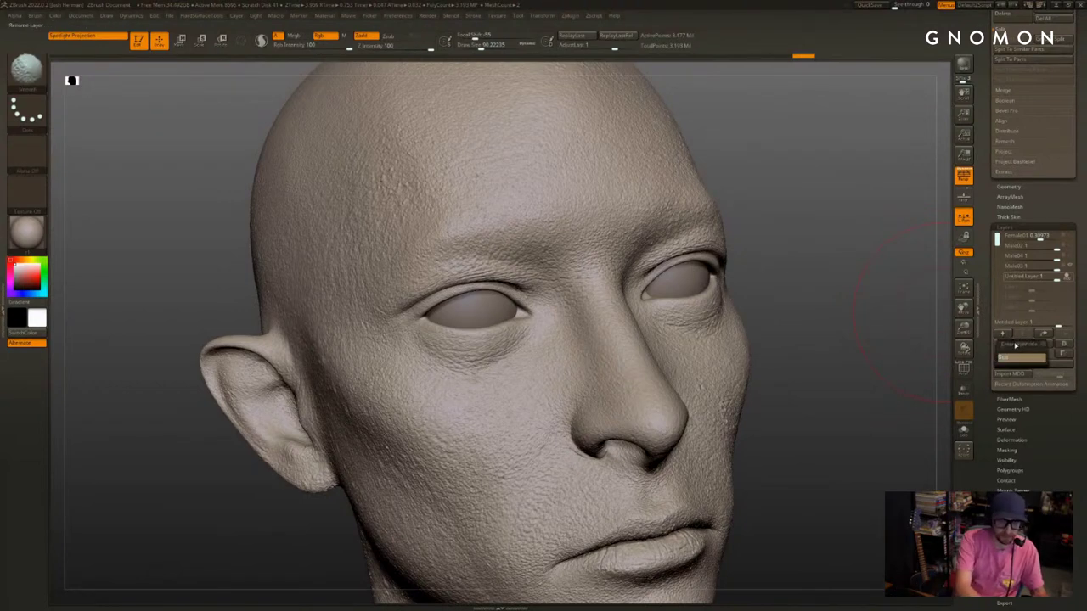
pyautogui.write('king')
pyautogui.press('Return')
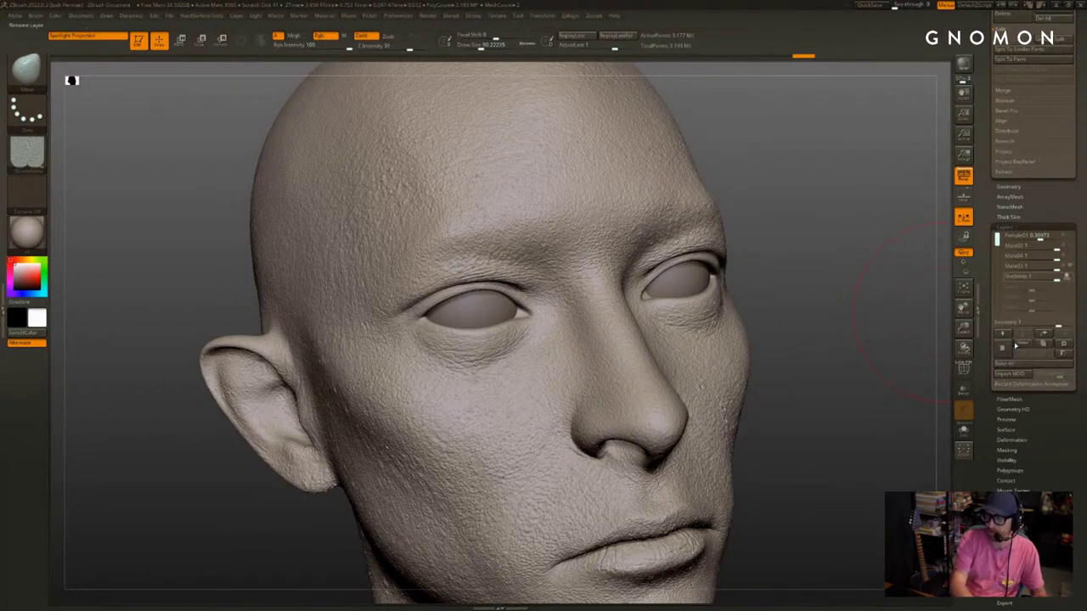
# Reset the Female01 layer's intensity to 1 and soften the fourth skin layer to about 0.43
pyautogui.moveTo(849, 228)
pyautogui.mouseDown()
pyautogui.moveTo(804, 270)
pyautogui.moveTo(834, 272)
pyautogui.mouseUp()
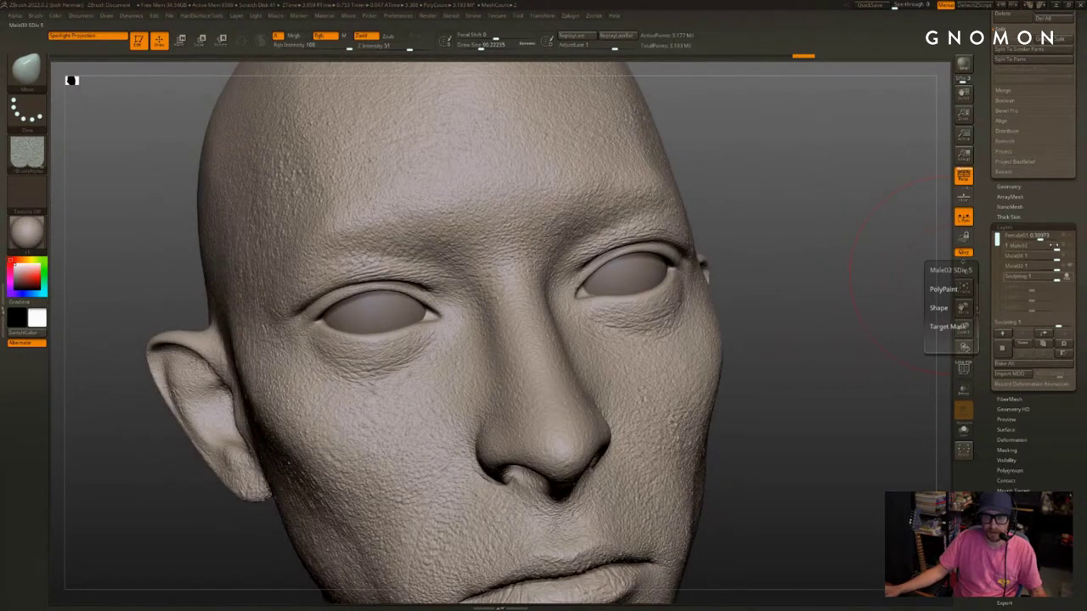
pyautogui.moveTo(1041, 238); pyautogui.dragTo(1038, 268)
pyautogui.click(1072, 266)
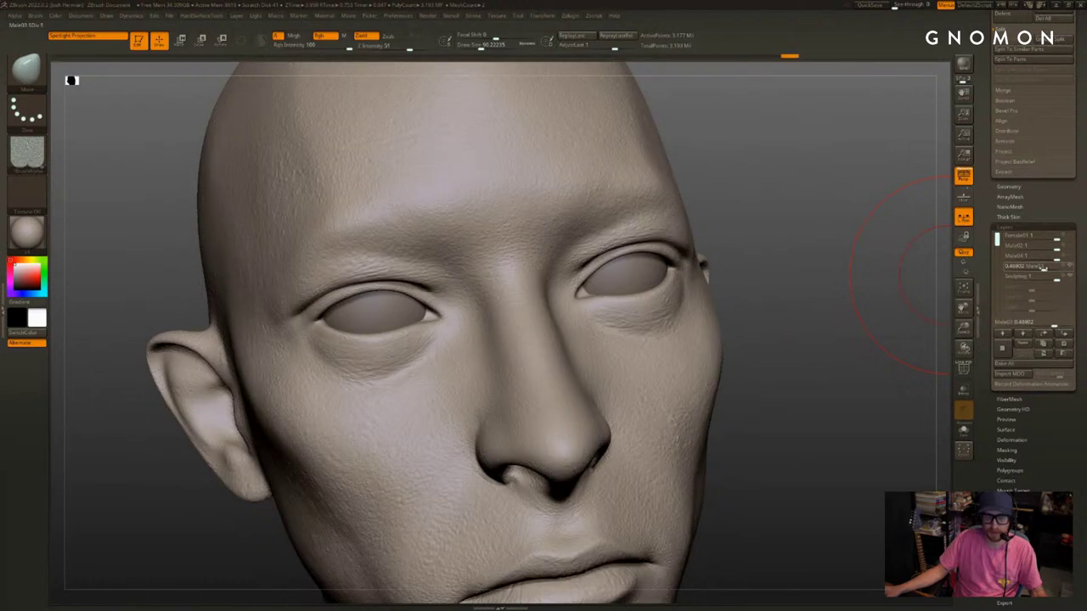
# Start recording on the Sculpting layer and ready the DamStandard brush one subdivision level below the highest
pyautogui.click(1067, 277)
pyautogui.moveTo(867, 315); pyautogui.dragTo(797, 294)
pyautogui.press('b')
pyautogui.press('d')
pyautogui.press('s')
pyautogui.hotkey('shift', 'd')
pyautogui.hotkey('shift', 'd')
pyautogui.hotkey('shift', 'd')
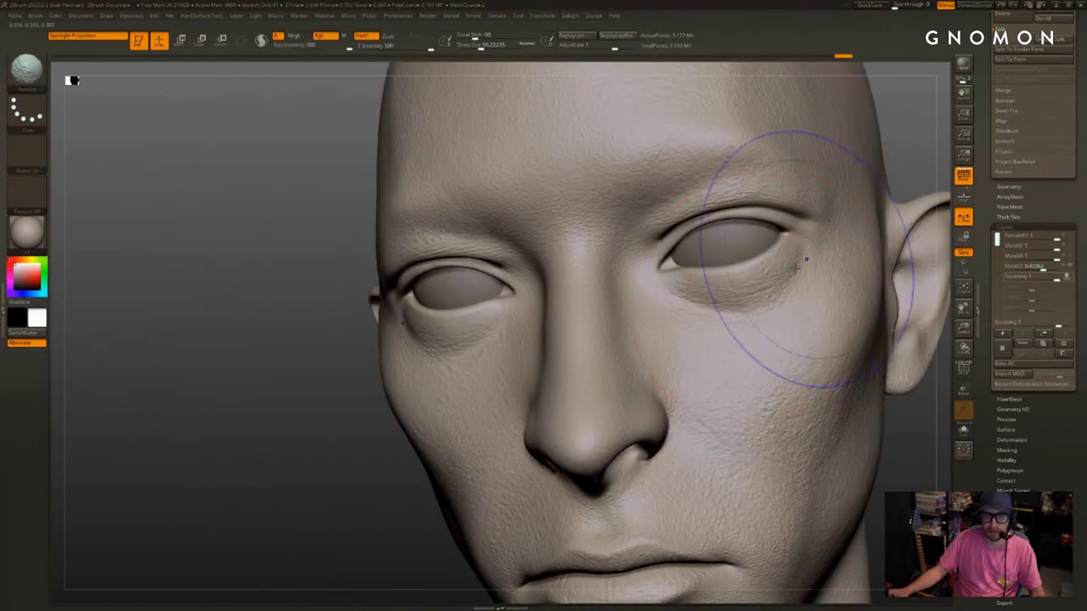
pyautogui.press('d')
# Try carving fine creases into the under-eye bags with the DamStandard brush
pyautogui.keyDown('alt'); pyautogui.moveTo(916, 160); pyautogui.dragTo(876, 180); pyautogui.keyUp('alt')
pyautogui.press('s')
pyautogui.moveTo(714, 311); pyautogui.dragTo(704, 312)
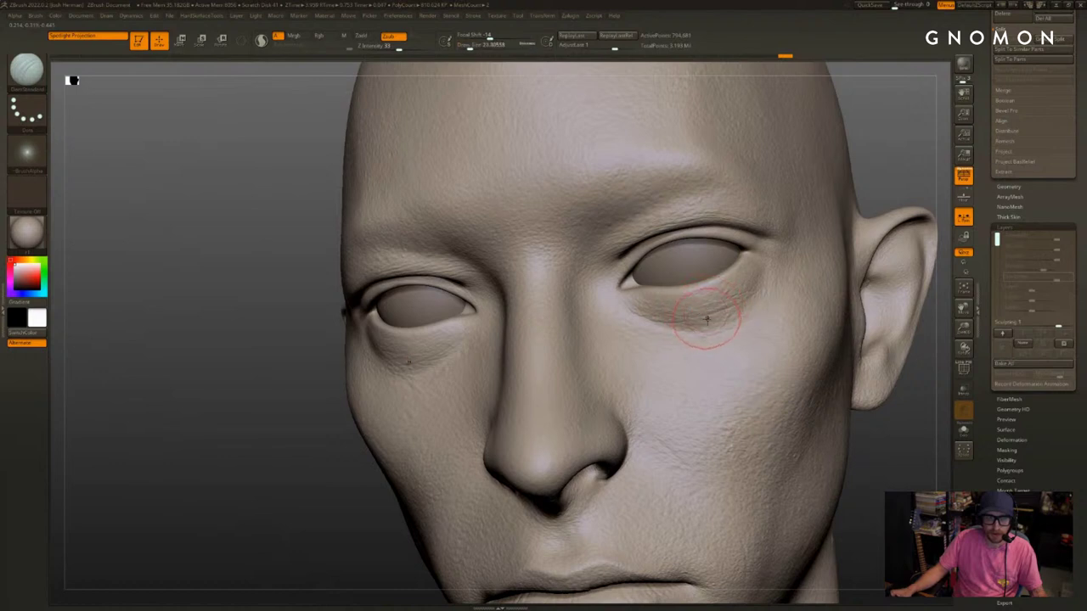
pyautogui.keyDown('shift'); pyautogui.moveTo(883, 179); pyautogui.dragTo(853, 225); pyautogui.keyUp('shift')
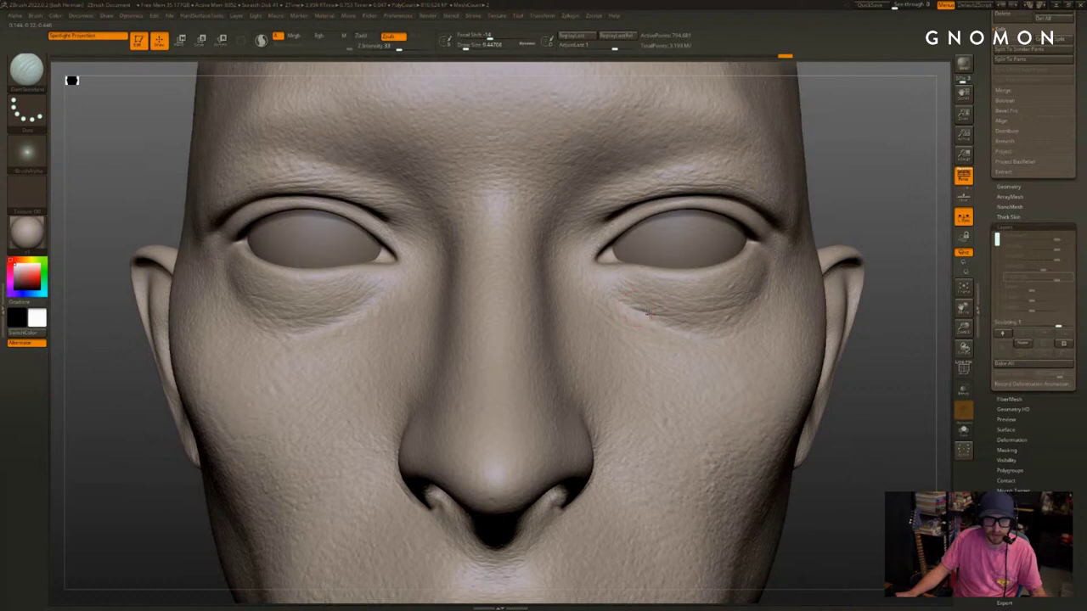
pyautogui.moveTo(672, 316); pyautogui.dragTo(688, 313)
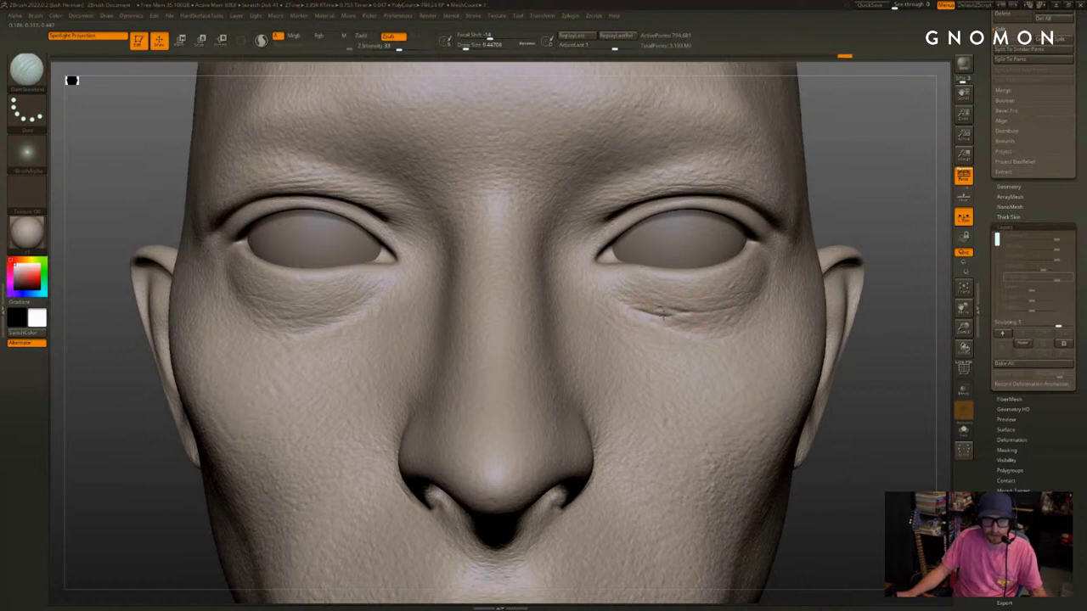
pyautogui.moveTo(664, 314); pyautogui.dragTo(684, 315)
pyautogui.moveTo(903, 221)
pyautogui.keyDown('alt'); pyautogui.mouseDown()
pyautogui.moveTo(913, 182)
pyautogui.moveTo(840, 208)
pyautogui.mouseUp(); pyautogui.keyUp('alt')
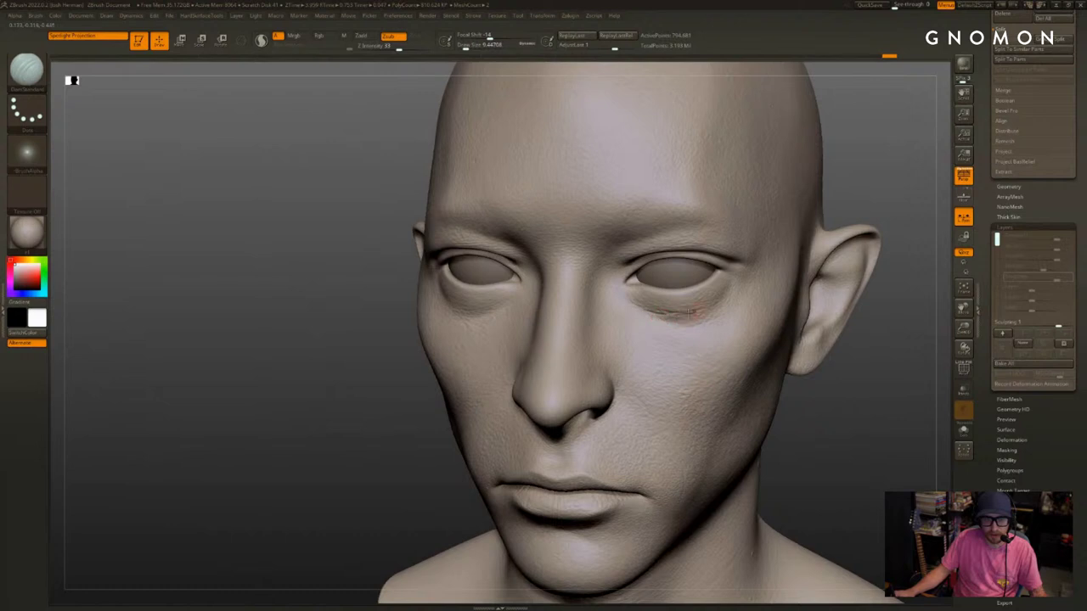
# Undo the fine crease strokes beneath the eyes
pyautogui.hotkey('ctrl', 'z')
pyautogui.hotkey('ctrl', 'z')
pyautogui.hotkey('ctrl', 'z')
pyautogui.hotkey('ctrl', 'z')
pyautogui.hotkey('ctrl', 'z')
pyautogui.hotkey('ctrl', 'z')
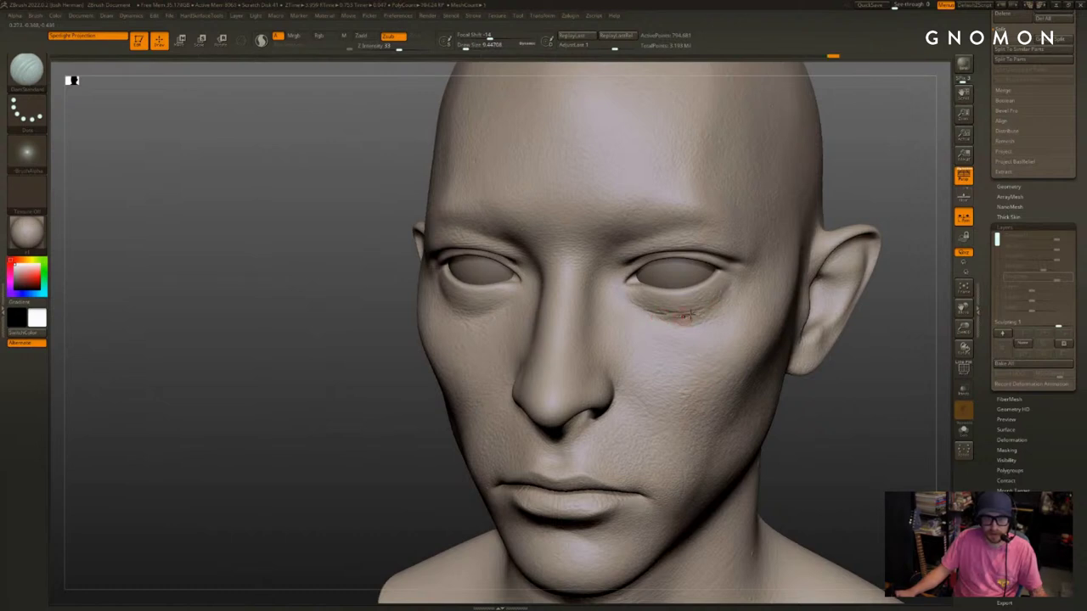
pyautogui.moveTo(647, 305); pyautogui.dragTo(631, 304)
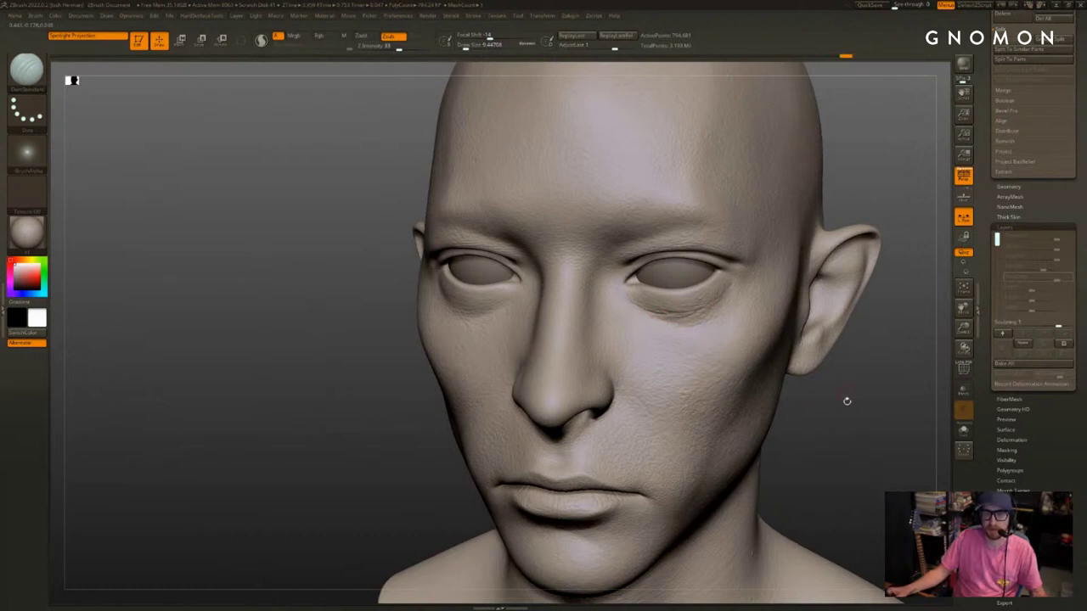
pyautogui.moveTo(847, 402); pyautogui.dragTo(807, 414)
pyautogui.hotkey('ctrl', 'z')
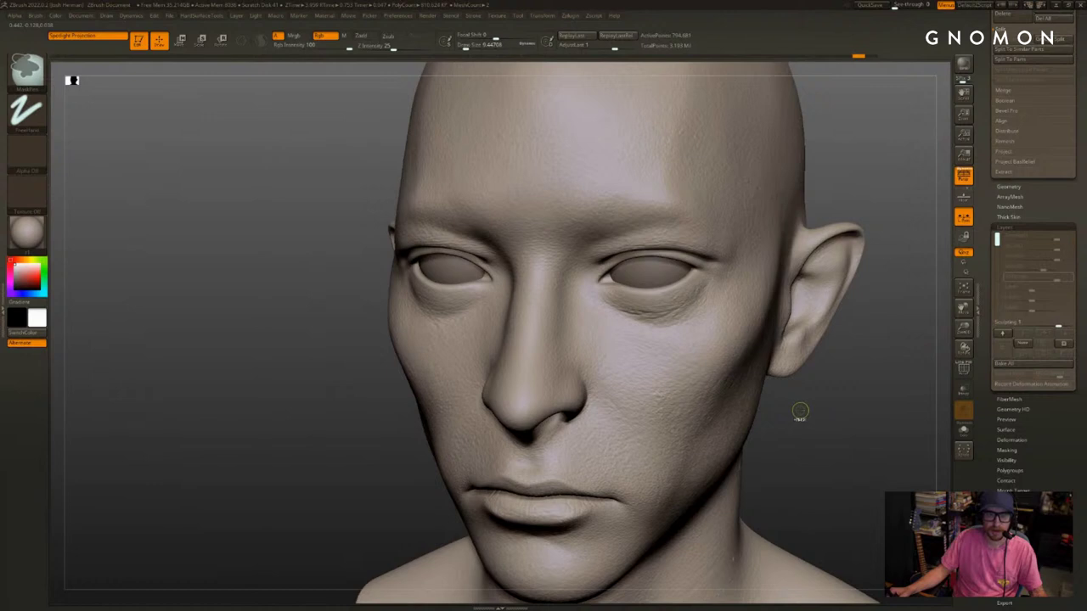
pyautogui.hotkey('ctrl', 'z')
pyautogui.hotkey('ctrl', 'z')
pyautogui.hotkey('ctrl', 'z')
pyautogui.hotkey('ctrl', 'z')
pyautogui.hotkey('ctrl', 'z')
pyautogui.hotkey('ctrl', 'z')
pyautogui.hotkey('ctrl', 'z')
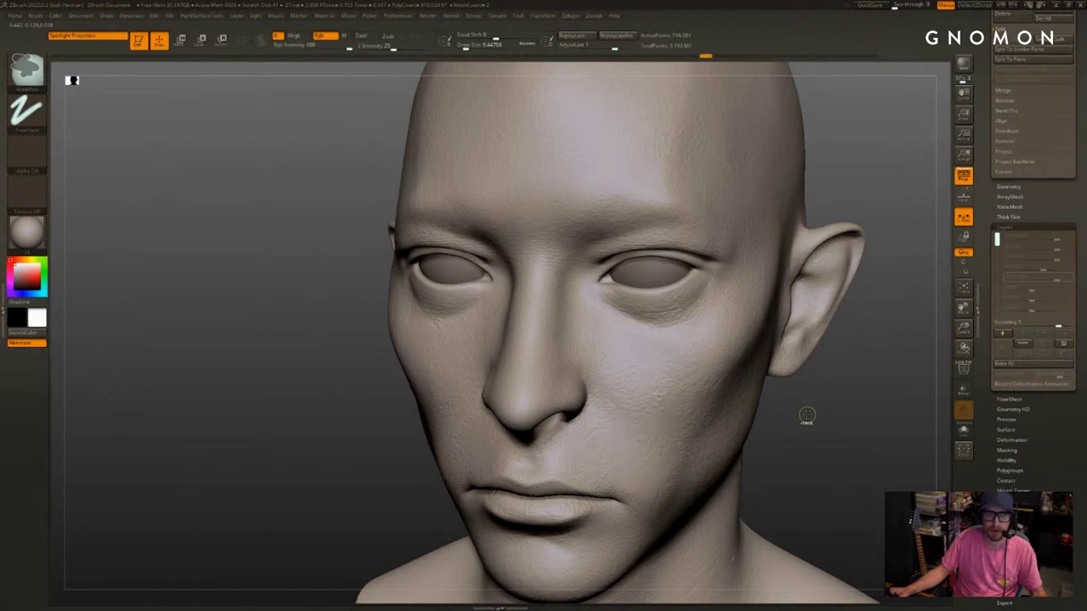
pyautogui.hotkey('ctrl', 'z')
pyautogui.hotkey('ctrl', 'z')
pyautogui.hotkey('ctrl', 'z')
# Build soft folds at the inner under-eye area with the Standard brush on a lower subdivision level
pyautogui.keyDown('shift'); pyautogui.moveTo(806, 430); pyautogui.dragTo(789, 408); pyautogui.keyUp('shift')
pyautogui.moveTo(619, 316); pyautogui.dragTo(703, 264, button='right')
pyautogui.press('s')
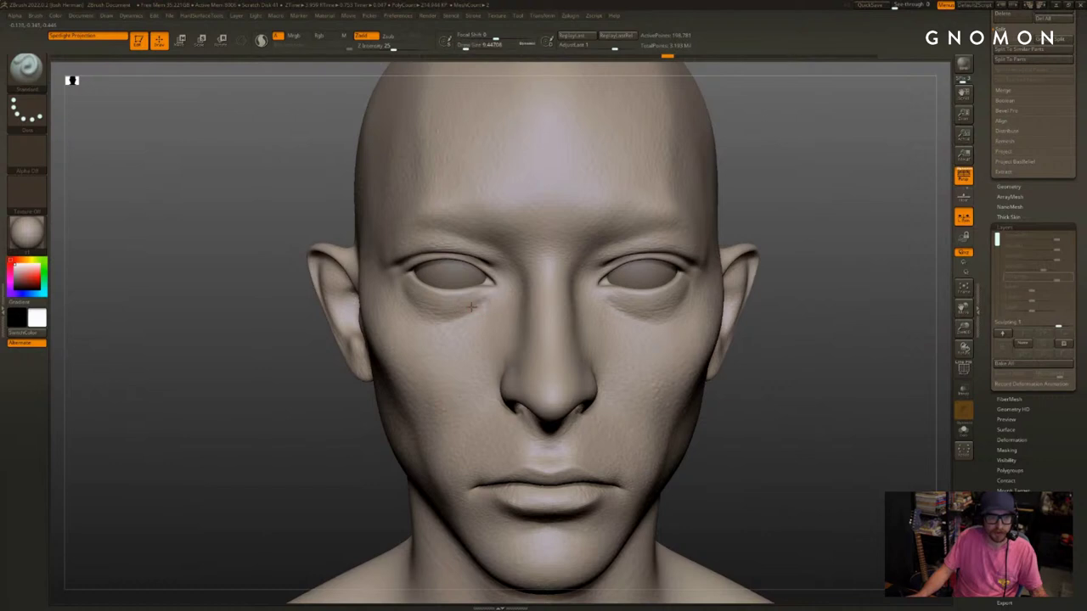
pyautogui.moveTo(471, 306); pyautogui.dragTo(457, 314)
pyautogui.moveTo(323, 452); pyautogui.dragTo(454, 448)
pyautogui.moveTo(832, 382); pyautogui.dragTo(793, 398)
pyautogui.press('s')
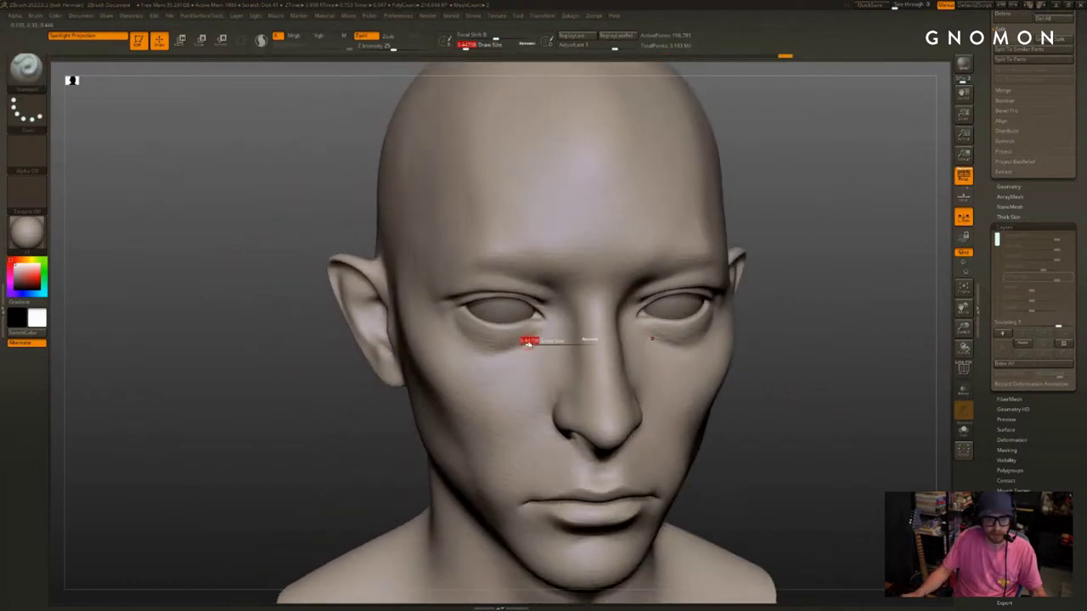
pyautogui.moveTo(528, 344); pyautogui.dragTo(532, 344)
# Drop one subdivision level, shape the eye-bag edges with the Clay brush and smooth them toward the cheeks
pyautogui.hotkey('shift', 'd')
pyautogui.keyDown('alt'); pyautogui.moveTo(841, 294); pyautogui.dragTo(860, 279); pyautogui.keyUp('alt')
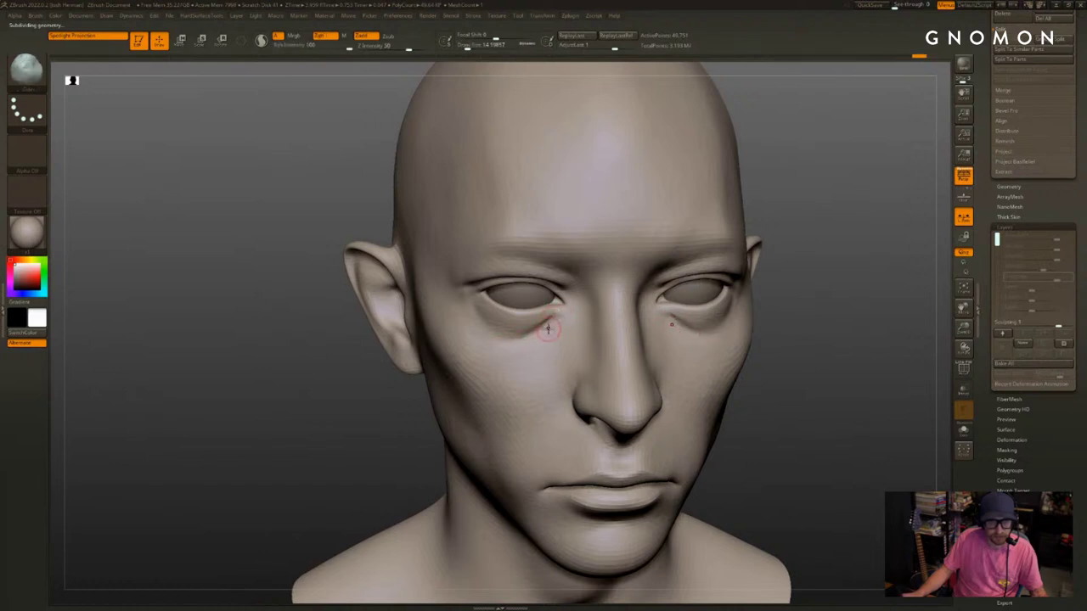
pyautogui.keyDown('shift'); pyautogui.moveTo(547, 327); pyautogui.dragTo(550, 326); pyautogui.keyUp('shift')
pyautogui.moveTo(857, 365); pyautogui.dragTo(789, 369)
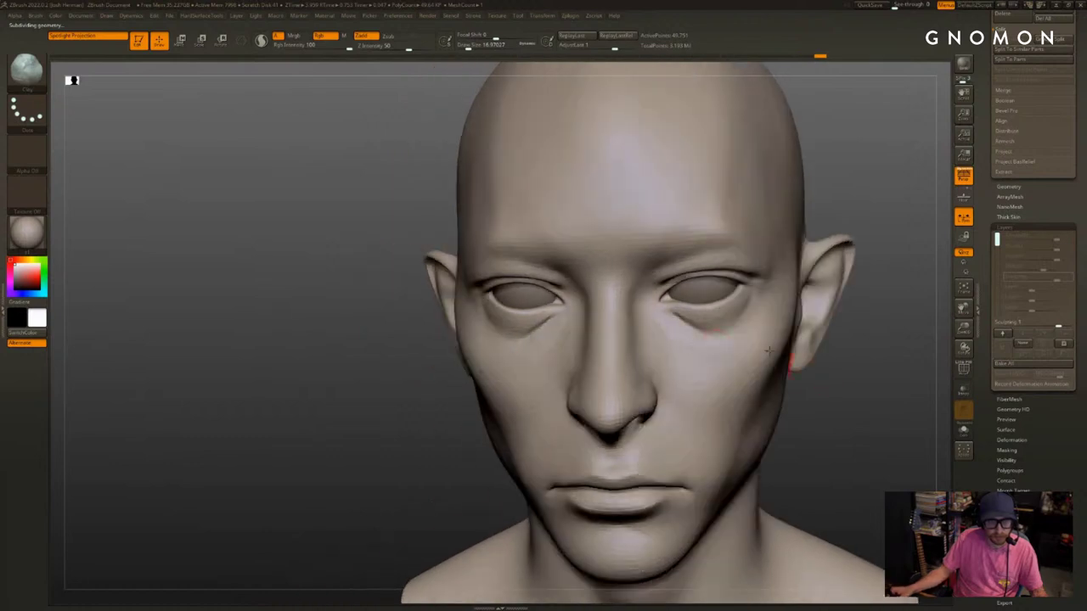
pyautogui.moveTo(681, 342); pyautogui.dragTo(684, 361)
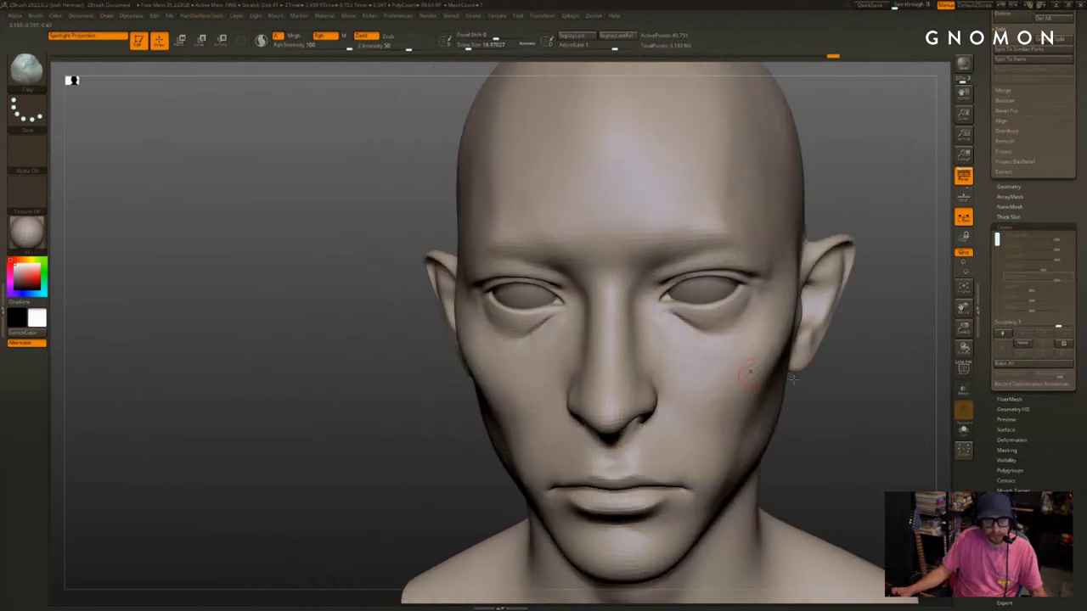
pyautogui.moveTo(819, 386)
pyautogui.mouseDown()
pyautogui.moveTo(866, 400)
pyautogui.moveTo(845, 346)
pyautogui.mouseUp()
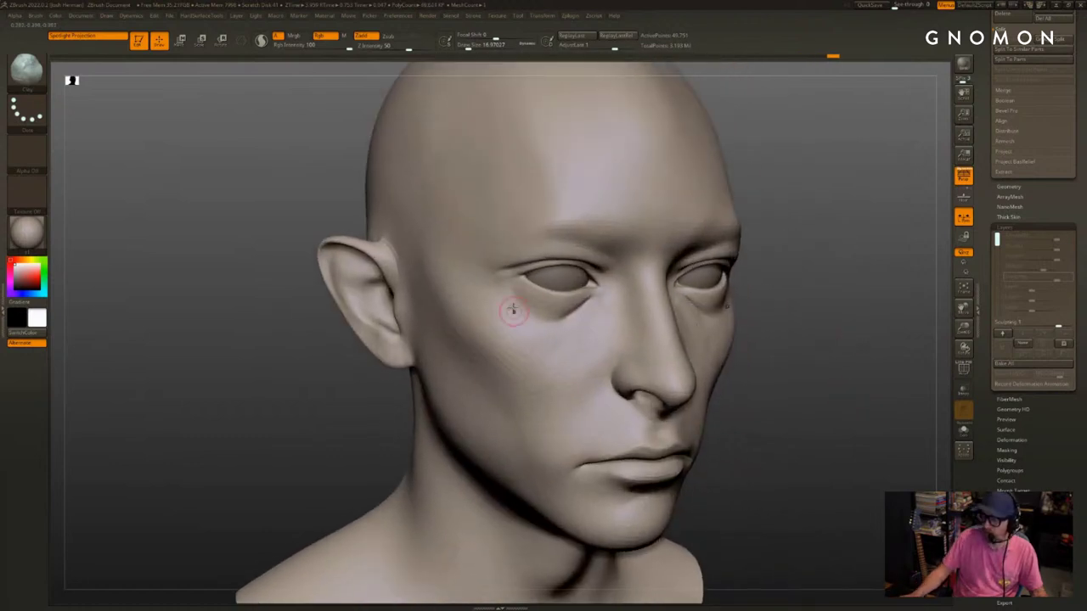
pyautogui.keyDown('shift'); pyautogui.moveTo(599, 321); pyautogui.dragTo(524, 334); pyautogui.keyUp('shift')
# Carve a crease at the outer corners of the eyes with the DamStandard brush
pyautogui.moveTo(879, 237)
pyautogui.keyDown('alt'); pyautogui.mouseDown()
pyautogui.moveTo(862, 271)
pyautogui.moveTo(858, 248)
pyautogui.mouseUp(); pyautogui.keyUp('alt')
pyautogui.moveTo(297, 293); pyautogui.dragTo(282, 268)
pyautogui.press('b')
pyautogui.press('d')
pyautogui.press('s')
pyautogui.press('s')
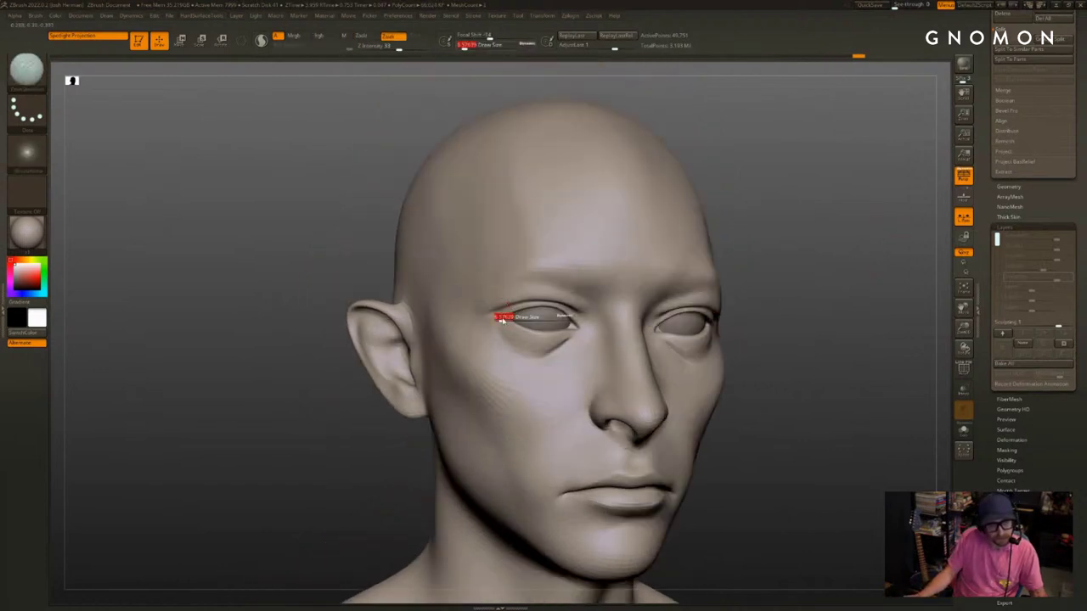
pyautogui.moveTo(501, 320); pyautogui.dragTo(504, 320)
pyautogui.moveTo(510, 314); pyautogui.dragTo(500, 321)
# Adjust the forehead shape just above the brows with a large Move brush
pyautogui.moveTo(929, 278)
pyautogui.mouseDown()
pyautogui.moveTo(900, 274)
pyautogui.moveTo(854, 209)
pyautogui.moveTo(815, 217)
pyautogui.moveTo(891, 222)
pyautogui.moveTo(774, 238)
pyautogui.mouseUp()
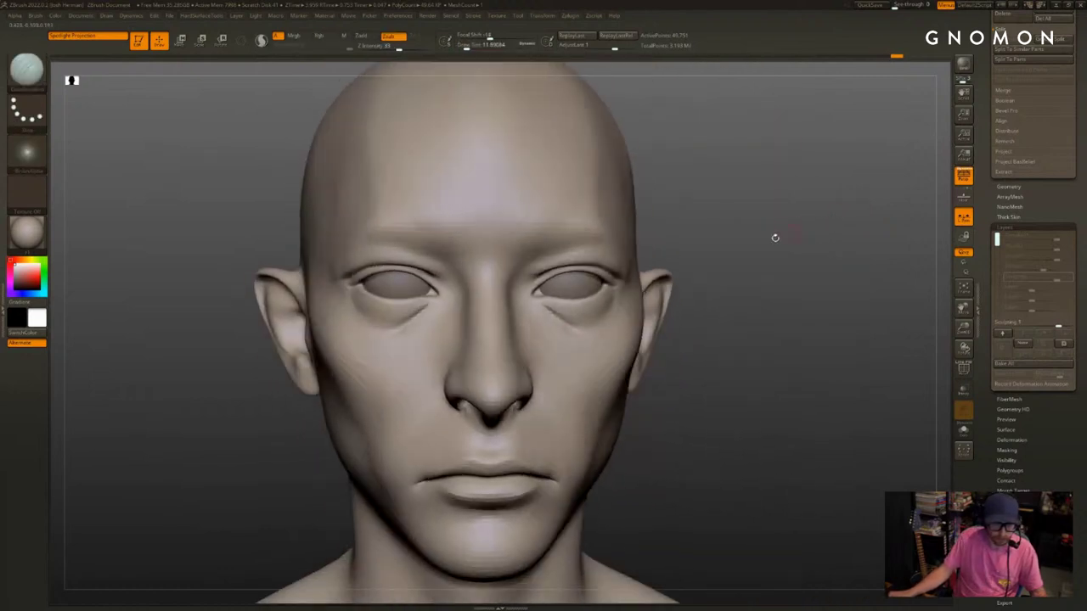
pyautogui.press('s')
pyautogui.moveTo(427, 249); pyautogui.dragTo(443, 248)
pyautogui.press('b')
pyautogui.press('m')
pyautogui.press('v')
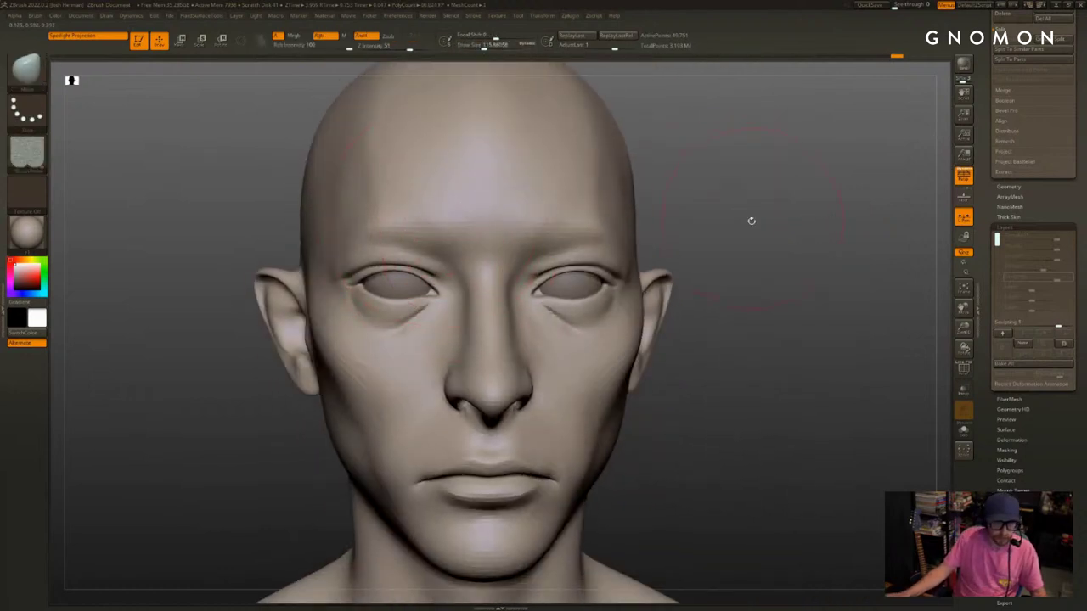
pyautogui.moveTo(751, 222)
pyautogui.mouseDown()
pyautogui.moveTo(786, 226)
pyautogui.moveTo(752, 224)
pyautogui.mouseUp()
pyautogui.press(']')
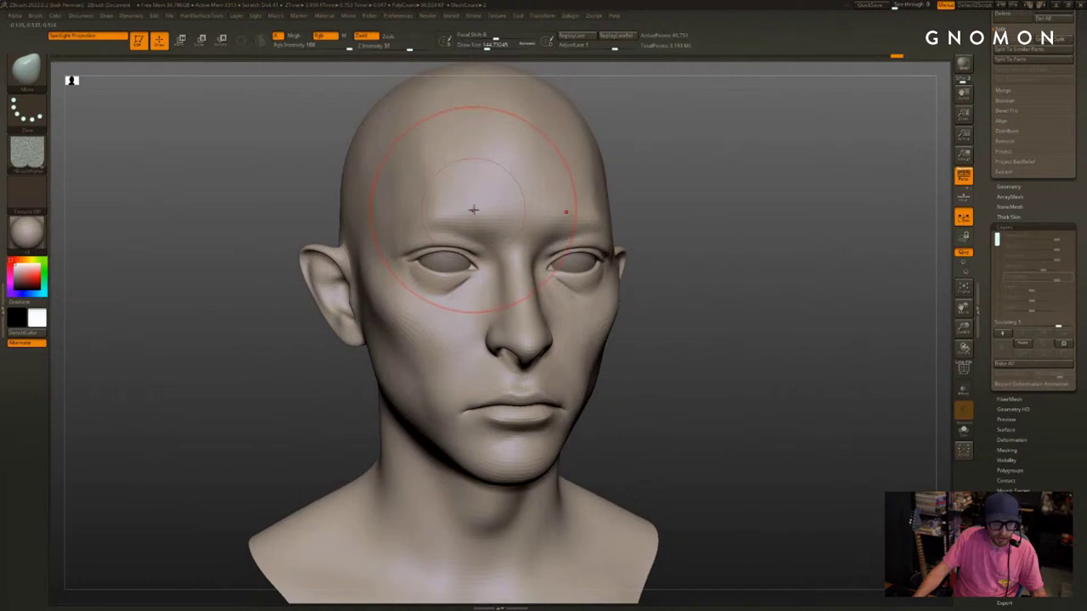
pyautogui.moveTo(472, 210)
pyautogui.mouseDown()
pyautogui.moveTo(510, 220)
pyautogui.moveTo(475, 224)
pyautogui.mouseUp()
pyautogui.press('s')
pyautogui.moveTo(672, 198); pyautogui.dragTo(604, 205)
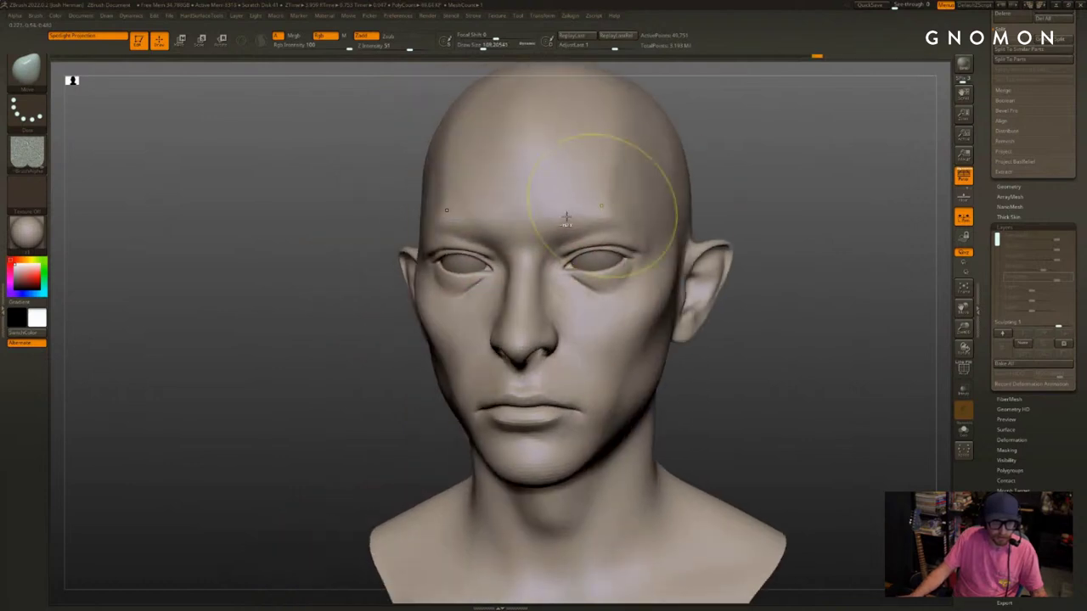
# Mask the area below both eyes across the upper cheeks and soften the mask's edge
pyautogui.keyDown('ctrl'); pyautogui.moveTo(597, 285); pyautogui.dragTo(601, 294); pyautogui.keyUp('ctrl')
pyautogui.keyDown('ctrl'); pyautogui.click(618, 274); pyautogui.keyUp('ctrl')
pyautogui.keyDown('ctrl'); pyautogui.click(618, 273); pyautogui.keyUp('ctrl')
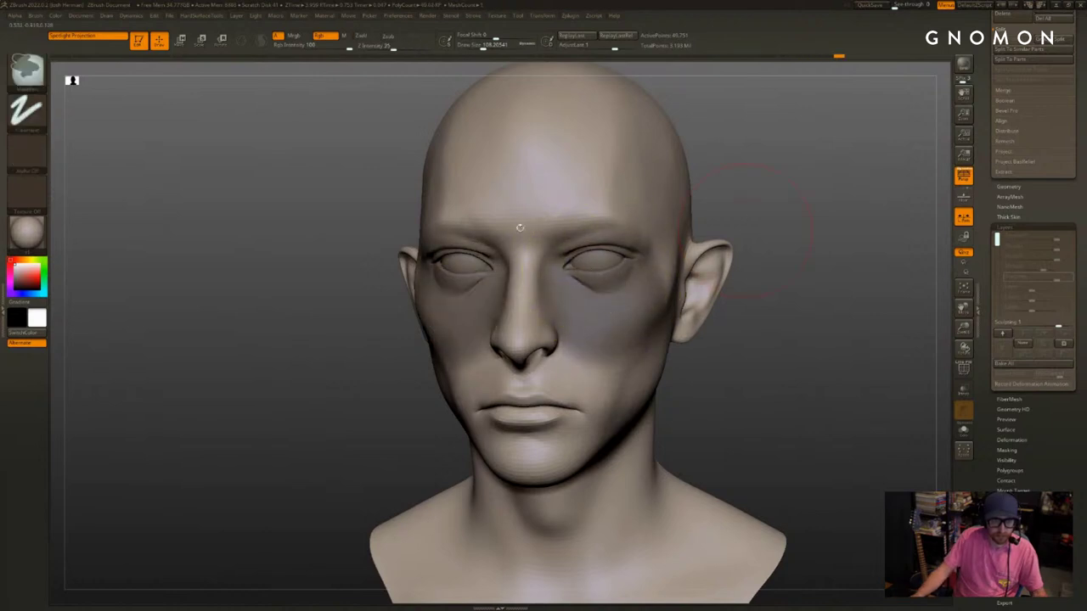
pyautogui.moveTo(754, 216); pyautogui.dragTo(868, 219)
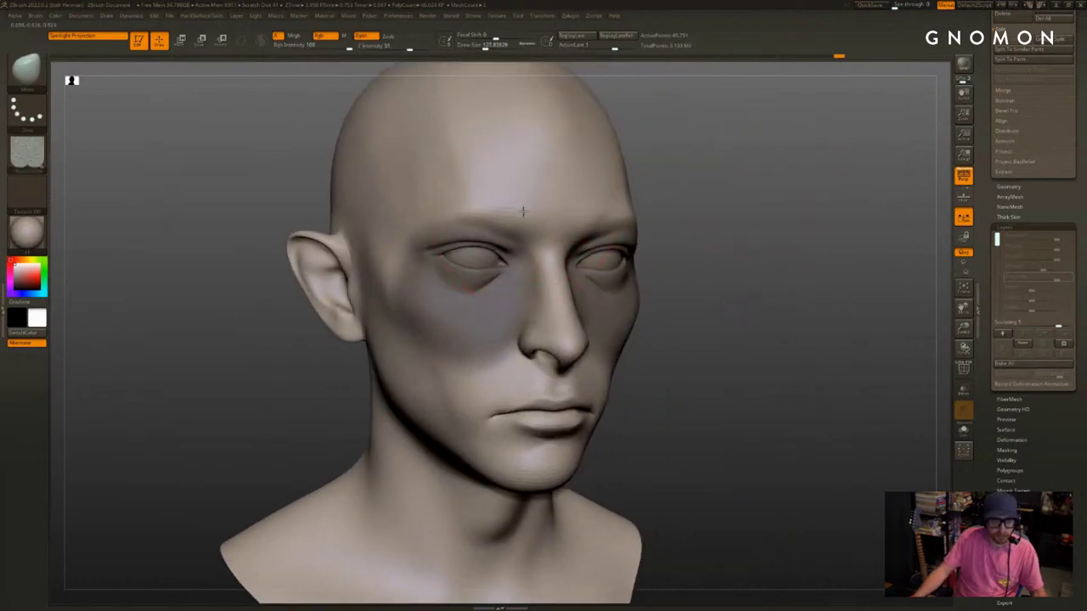
# Nudge the unmasked brow with the Move brush and clear the mask from the face
pyautogui.moveTo(493, 206); pyautogui.dragTo(496, 204)
pyautogui.press('s')
pyautogui.click(476, 207)
pyautogui.press('[')
pyautogui.press('b')
pyautogui.press('d')
pyautogui.press('s')
pyautogui.moveTo(722, 193); pyautogui.dragTo(692, 192)
pyautogui.keyDown('ctrl'); pyautogui.moveTo(692, 192); pyautogui.dragTo(709, 204); pyautogui.keyUp('ctrl')
# Build up subtle forms along the inner brows and lower forehead with the Standard brush, undoing one stroke beside the nose bridge
pyautogui.press('b')
pyautogui.press('s')
pyautogui.press('t')
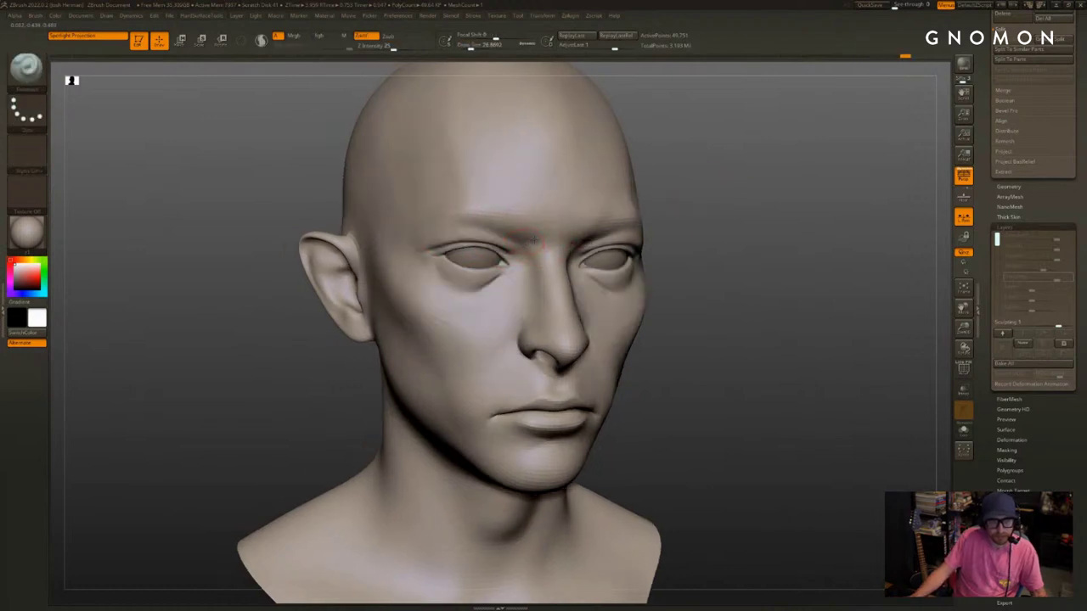
pyautogui.hotkey('ctrl', 'z')
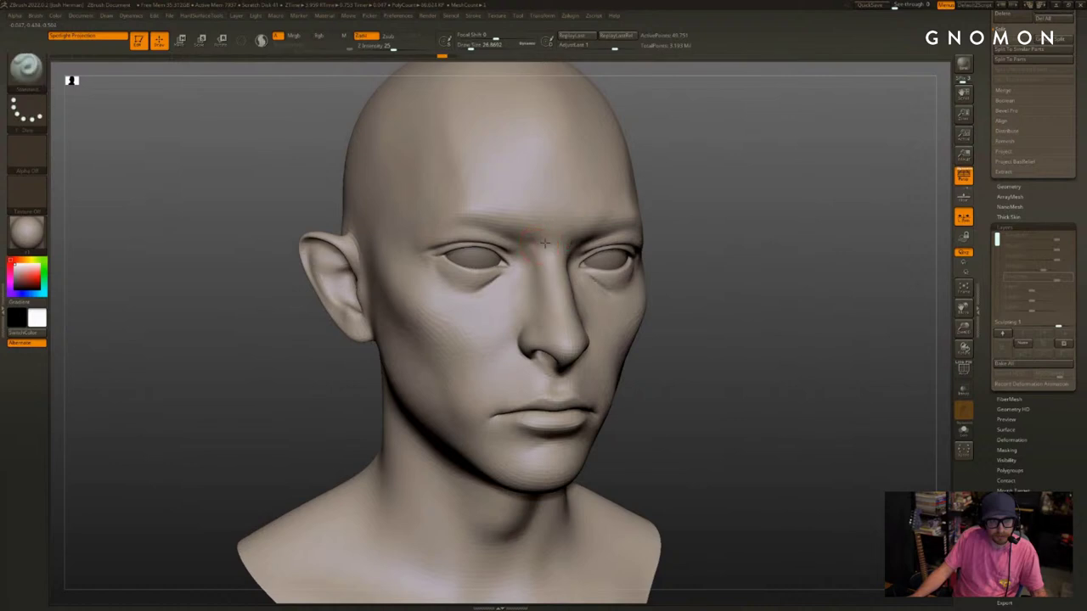
pyautogui.moveTo(696, 182); pyautogui.dragTo(624, 188)
pyautogui.moveTo(585, 216); pyautogui.dragTo(596, 215)
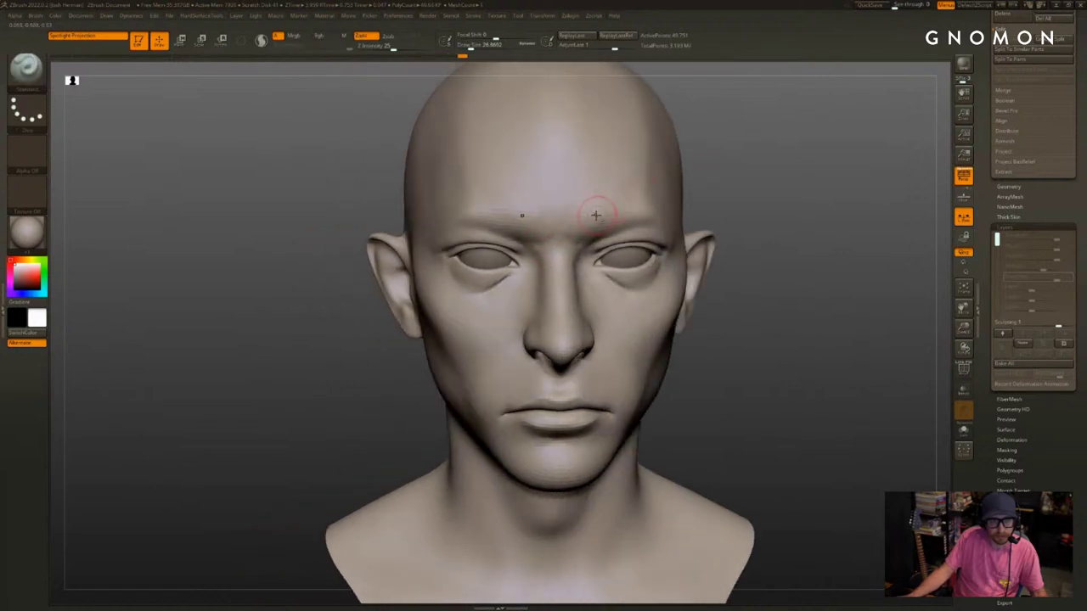
pyautogui.moveTo(712, 172); pyautogui.dragTo(543, 195, button='right')
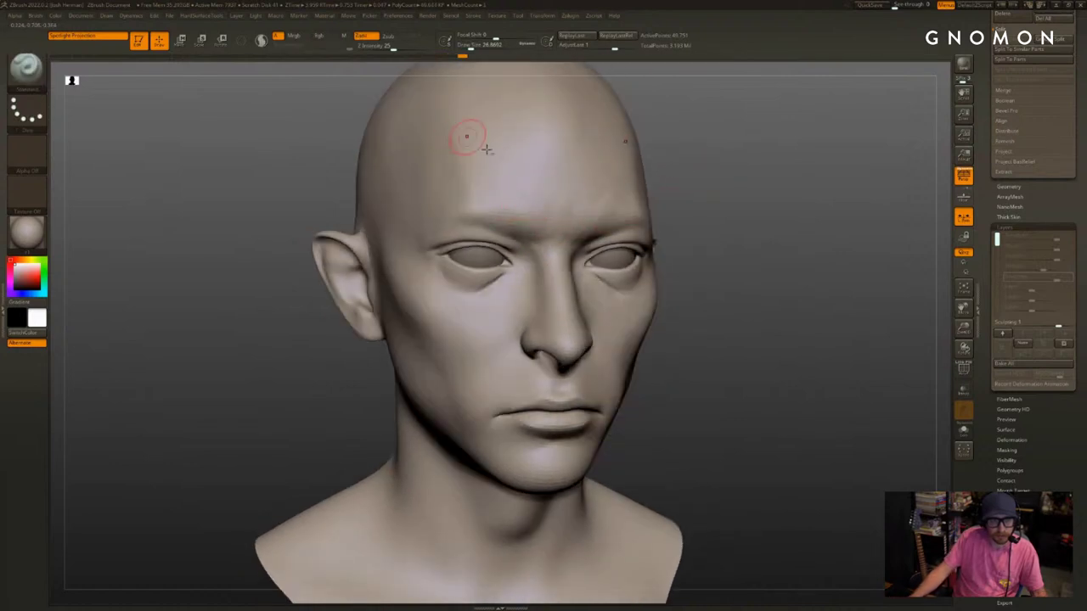
pyautogui.moveTo(604, 197); pyautogui.dragTo(589, 217)
# Smooth the forehead and the area above the brows toward the temples
pyautogui.moveTo(741, 212); pyautogui.dragTo(633, 223)
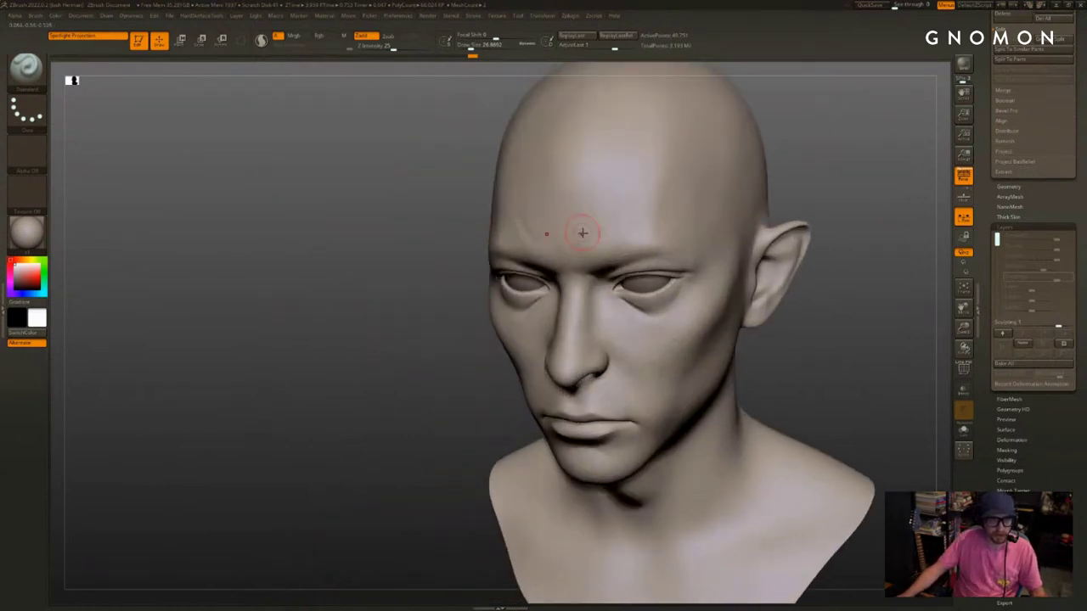
pyautogui.moveTo(775, 202); pyautogui.dragTo(856, 192)
pyautogui.moveTo(516, 231)
pyautogui.keyDown('shift'); pyautogui.mouseDown()
pyautogui.moveTo(513, 214)
pyautogui.moveTo(523, 235)
pyautogui.mouseUp(); pyautogui.keyUp('shift')
pyautogui.keyDown('shift'); pyautogui.moveTo(498, 194); pyautogui.dragTo(516, 163); pyautogui.keyUp('shift')
pyautogui.moveTo(778, 222)
pyautogui.mouseDown()
pyautogui.moveTo(782, 179)
pyautogui.moveTo(840, 180)
pyautogui.mouseUp()
pyautogui.moveTo(473, 210)
pyautogui.keyDown('shift'); pyautogui.mouseDown()
pyautogui.moveTo(471, 162)
pyautogui.moveTo(481, 217)
pyautogui.mouseUp(); pyautogui.keyUp('shift')
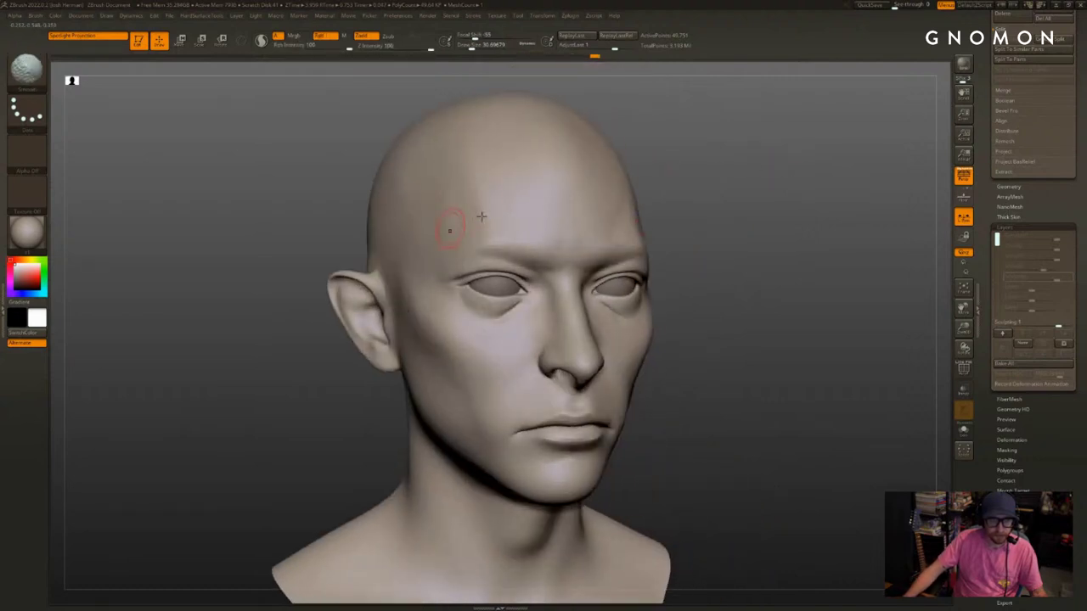
# Return to the highest subdivision level and toggle the Sculpting layer's visibility to compare the head with and without it
pyautogui.moveTo(768, 249)
pyautogui.mouseDown()
pyautogui.moveTo(825, 238)
pyautogui.moveTo(920, 291)
pyautogui.mouseUp()
pyautogui.press('d')
pyautogui.press('d')
pyautogui.press('d')
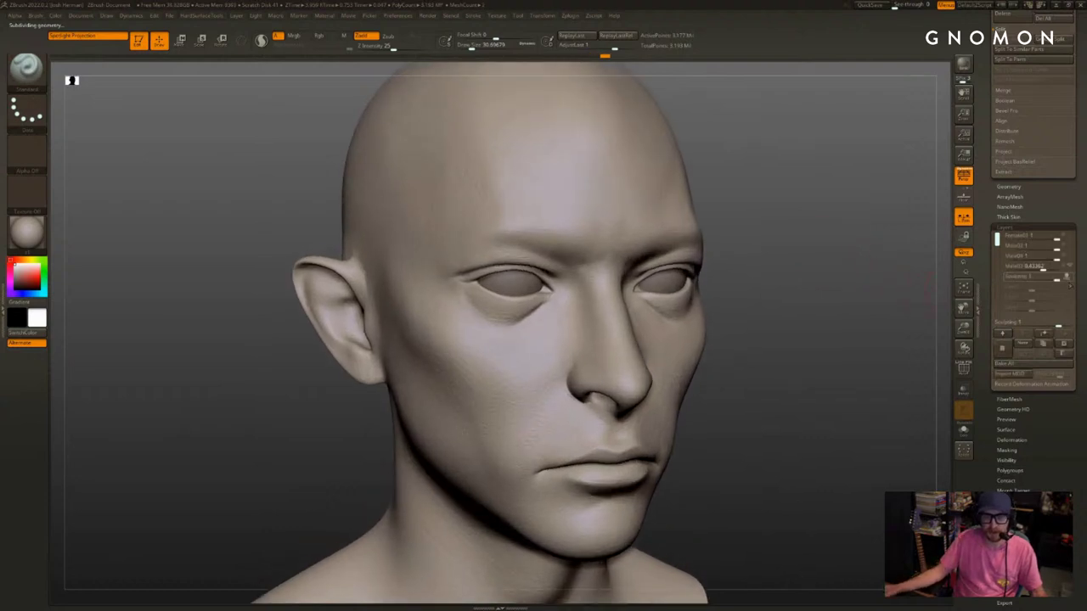
pyautogui.click(1070, 278)
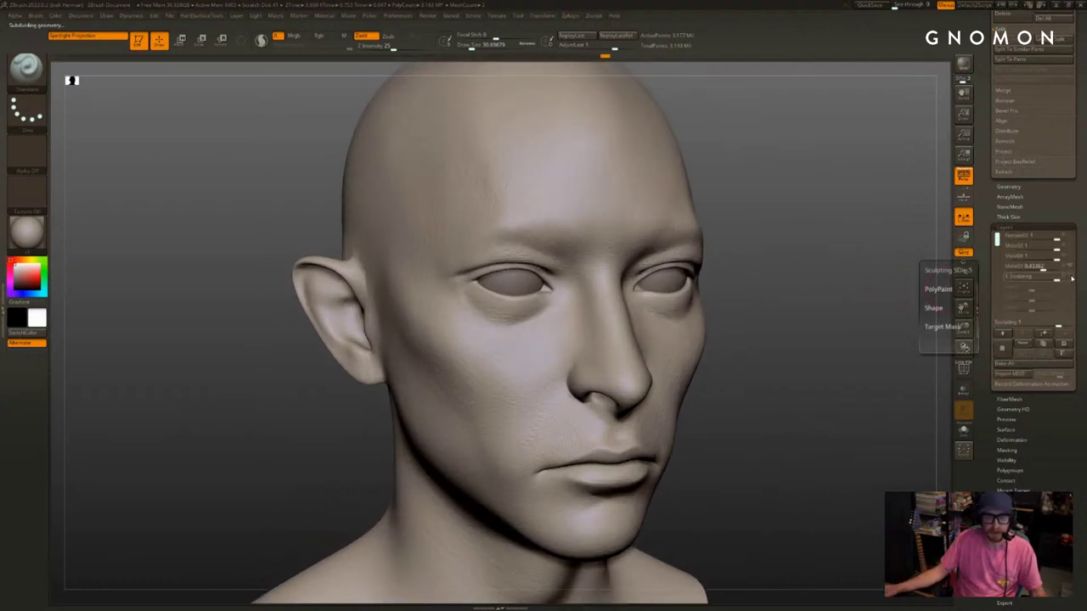
pyautogui.click(1071, 279)
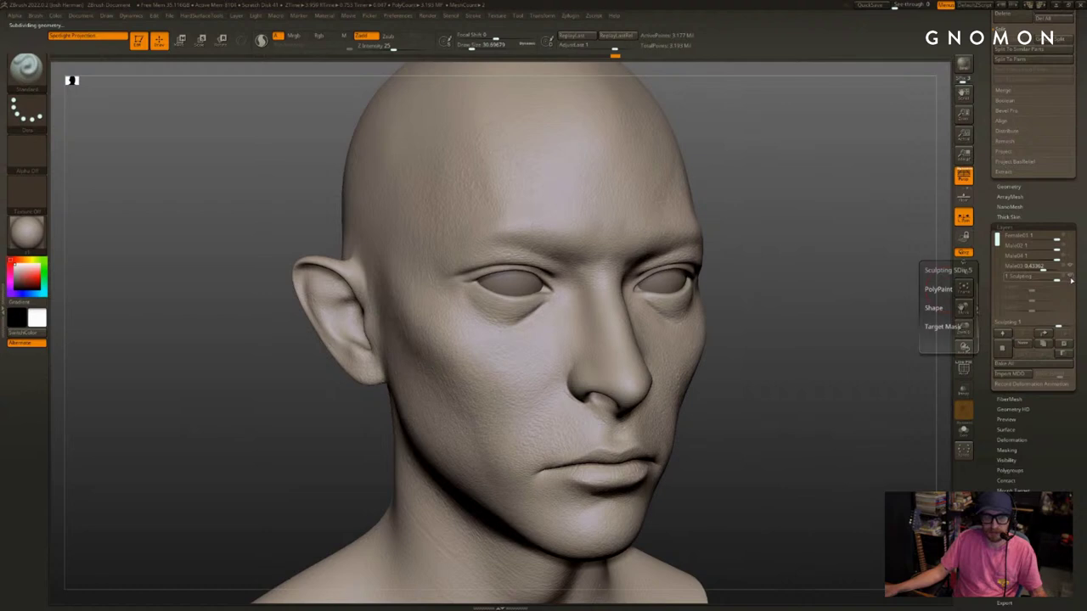
pyautogui.click(1071, 280)
pyautogui.click(1072, 281)
pyautogui.click(1071, 279)
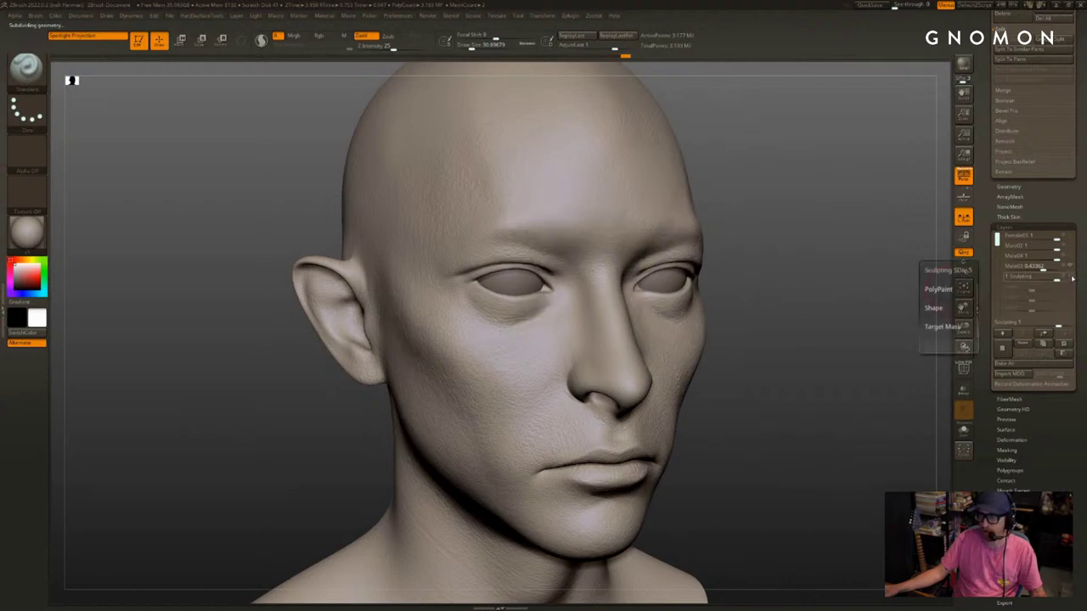
pyautogui.click(1071, 278)
pyautogui.keyDown('alt'); pyautogui.moveTo(810, 347); pyautogui.dragTo(852, 312); pyautogui.keyUp('alt')
pyautogui.keyDown('alt'); pyautogui.moveTo(852, 312); pyautogui.dragTo(864, 338); pyautogui.keyUp('alt')
pyautogui.click(1071, 278)
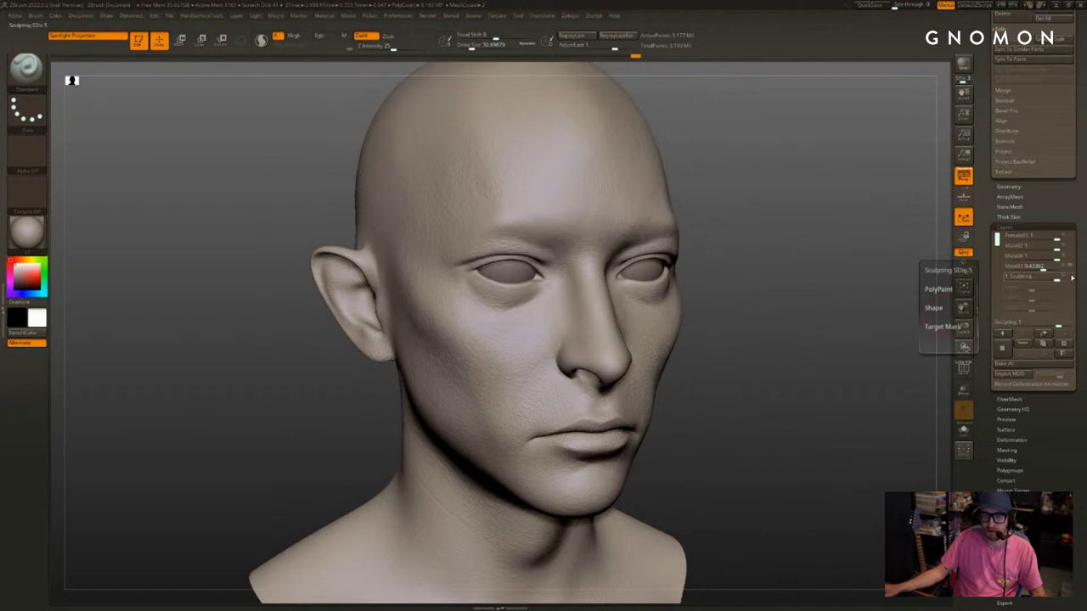
pyautogui.click(1071, 278)
# Go down to a lower subdivision level and try a Clay brush stroke along the under-eye fold
pyautogui.keyDown('alt'); pyautogui.moveTo(813, 293); pyautogui.dragTo(827, 325); pyautogui.keyUp('alt')
pyautogui.hotkey('shift', 'd')
pyautogui.hotkey('shift', 'd')
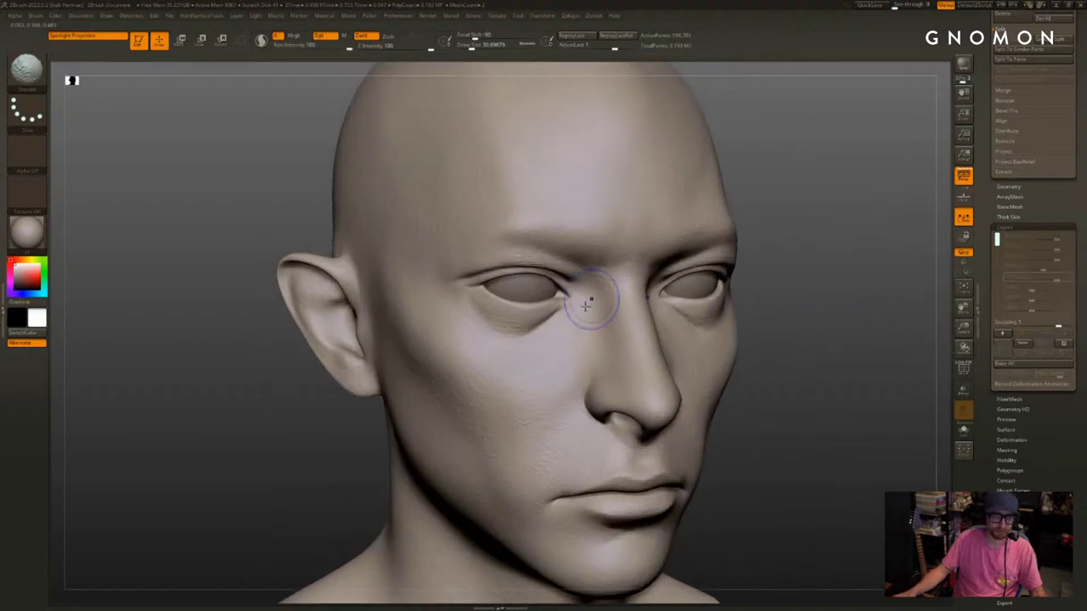
pyautogui.press('s')
pyautogui.moveTo(559, 325); pyautogui.dragTo(552, 326)
pyautogui.moveTo(572, 323); pyautogui.dragTo(534, 319, button='right')
pyautogui.press('1')
pyautogui.press('2')
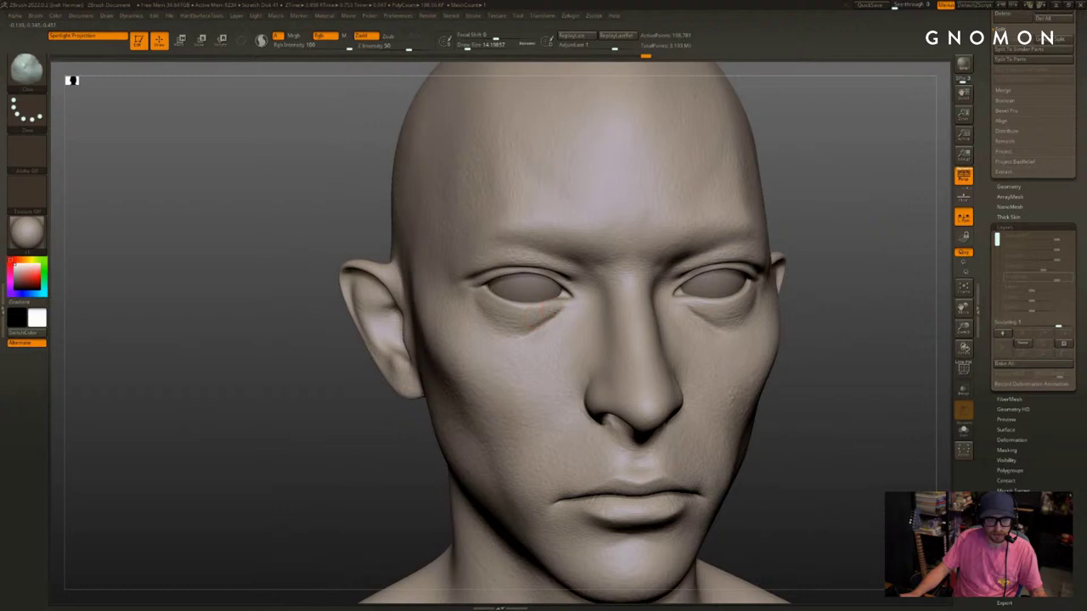
pyautogui.moveTo(517, 331); pyautogui.dragTo(550, 318)
pyautogui.hotkey('ctrl', 'z')
# Refine the inner lower eyelid area on lower subdivision levels with smoothing and a small Standard brush, and smooth the cheek below it
pyautogui.hotkey('shift', 'd')
pyautogui.hotkey('shift', 'd')
pyautogui.press('2')
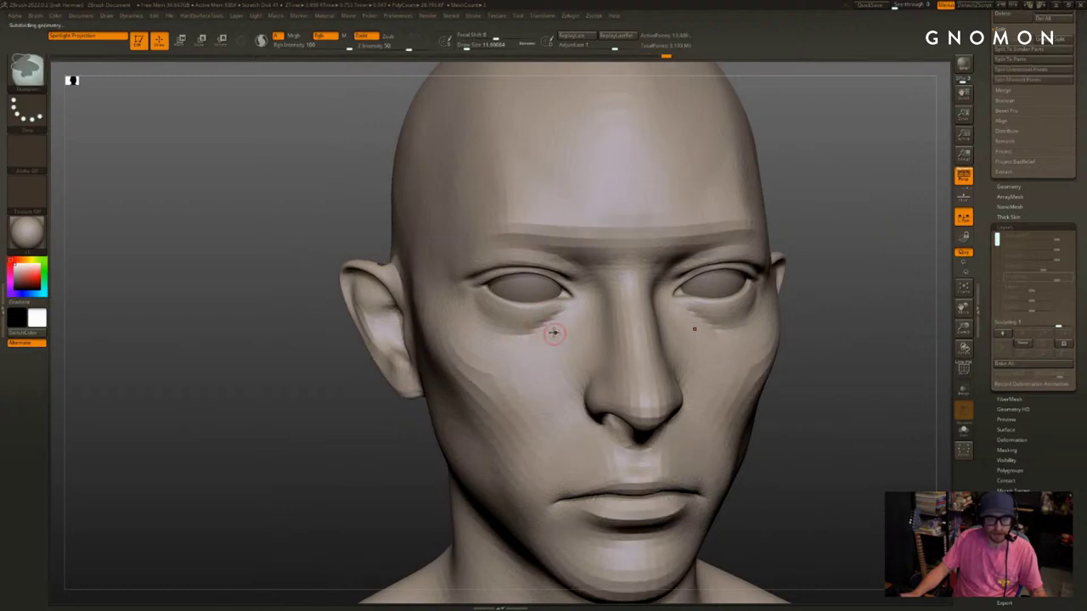
pyautogui.press('d')
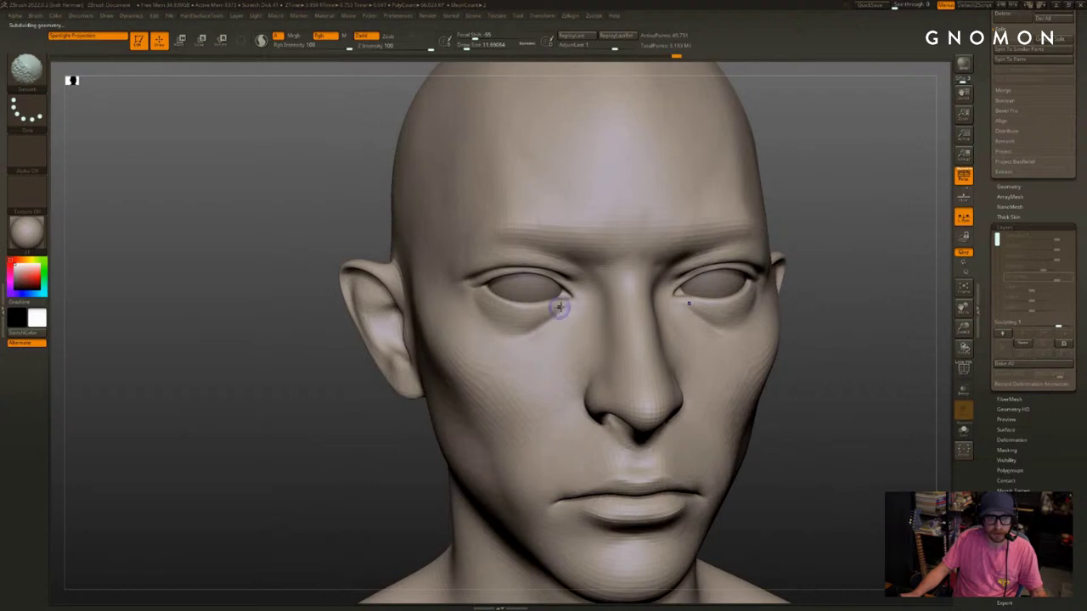
pyautogui.keyDown('shift'); pyautogui.moveTo(562, 323); pyautogui.dragTo(556, 315); pyautogui.keyUp('shift')
pyautogui.moveTo(878, 348)
pyautogui.keyDown('alt'); pyautogui.mouseDown()
pyautogui.moveTo(878, 359)
pyautogui.moveTo(853, 333)
pyautogui.mouseUp(); pyautogui.keyUp('alt')
pyautogui.press('1')
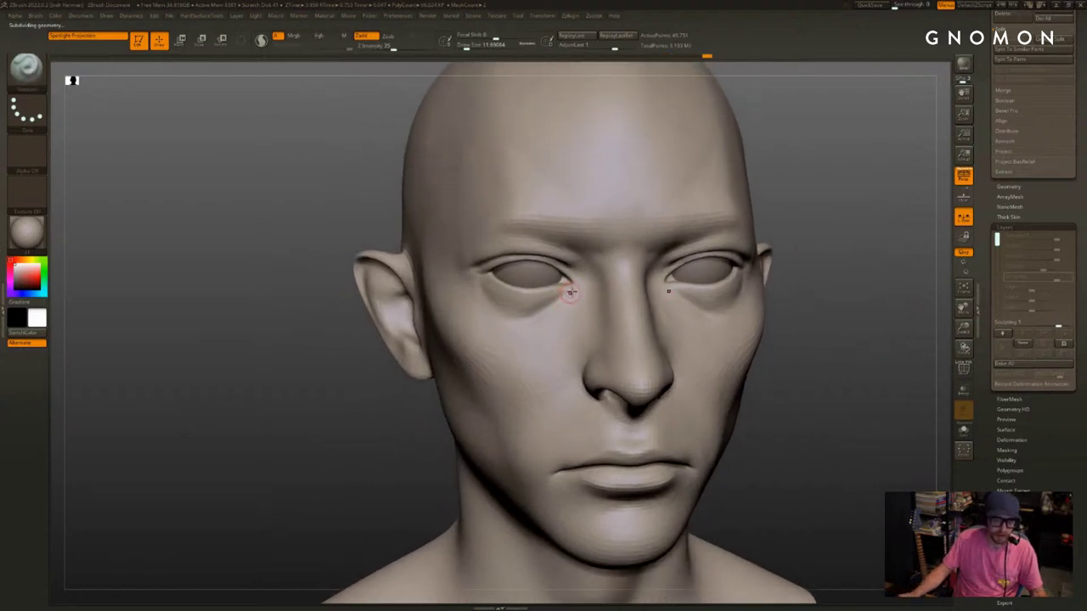
pyautogui.press('s')
pyautogui.moveTo(575, 292); pyautogui.dragTo(573, 291)
pyautogui.moveTo(792, 267); pyautogui.dragTo(817, 267)
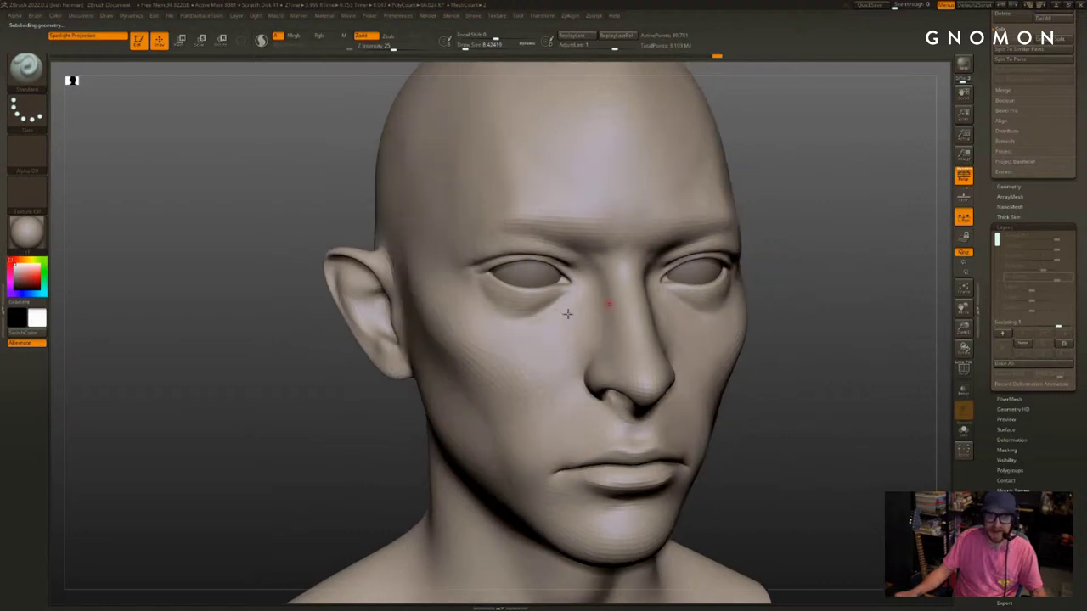
pyautogui.moveTo(524, 365)
pyautogui.keyDown('shift'); pyautogui.mouseDown()
pyautogui.moveTo(539, 339)
pyautogui.moveTo(532, 364)
pyautogui.mouseUp(); pyautogui.keyUp('shift')
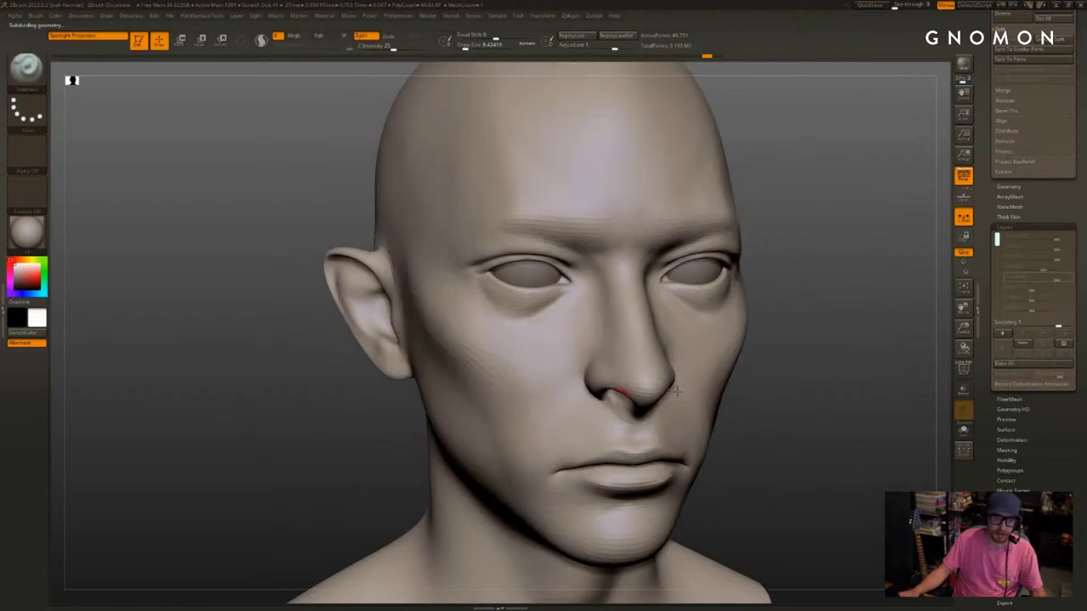
# Return to the highest subdivision level and examine the eye bags and cheek from several angles beneath the skin detail
pyautogui.moveTo(806, 366)
pyautogui.keyDown('alt'); pyautogui.mouseDown()
pyautogui.moveTo(805, 336)
pyautogui.moveTo(830, 333)
pyautogui.mouseUp(); pyautogui.keyUp('alt')
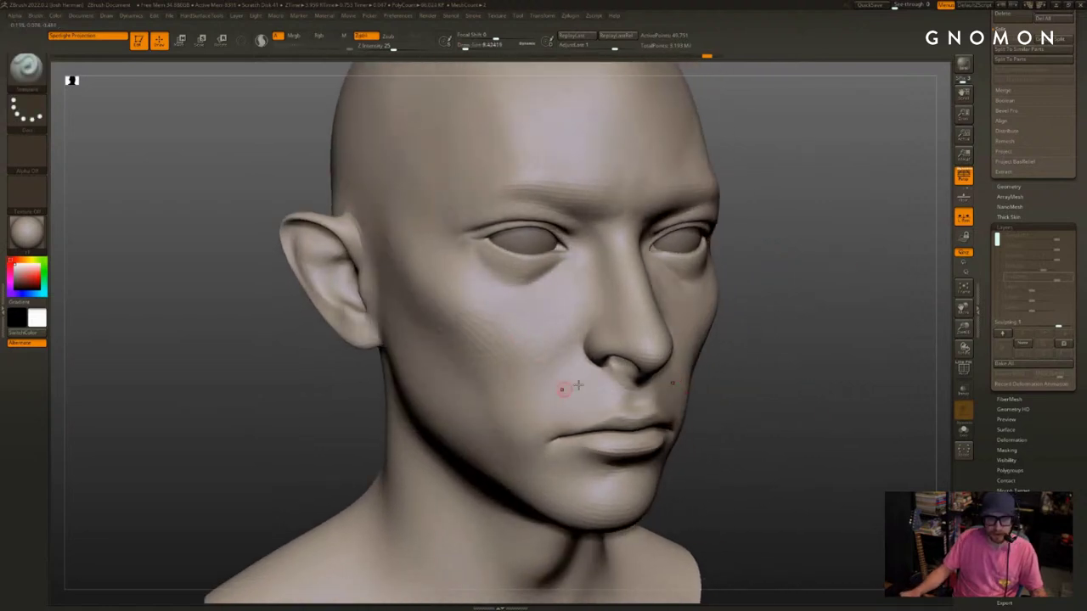
pyautogui.hotkey('ctrl', 'd')
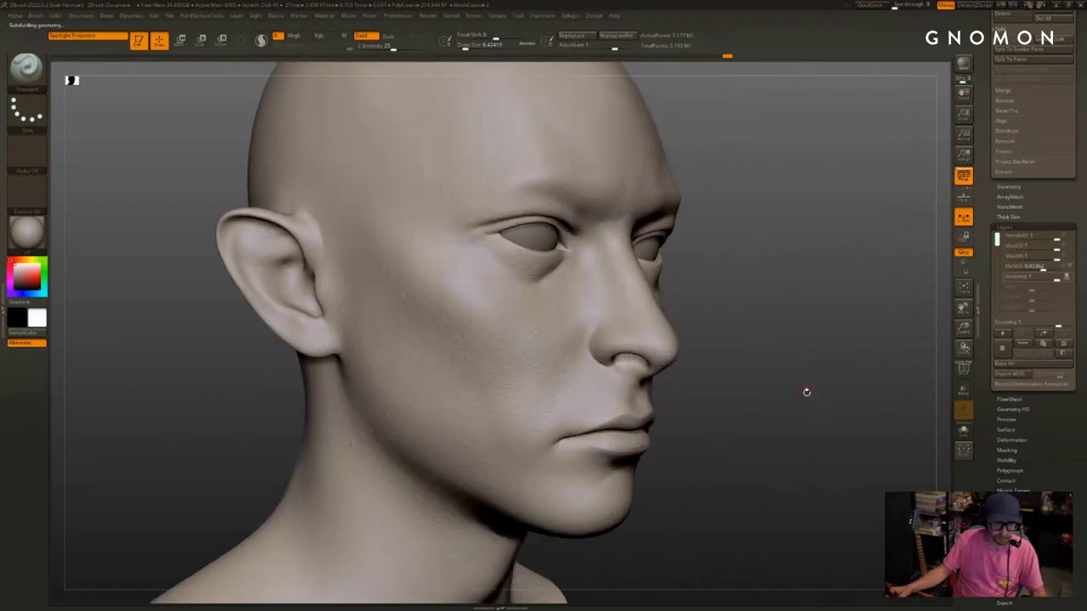
pyautogui.moveTo(807, 392); pyautogui.dragTo(802, 396)
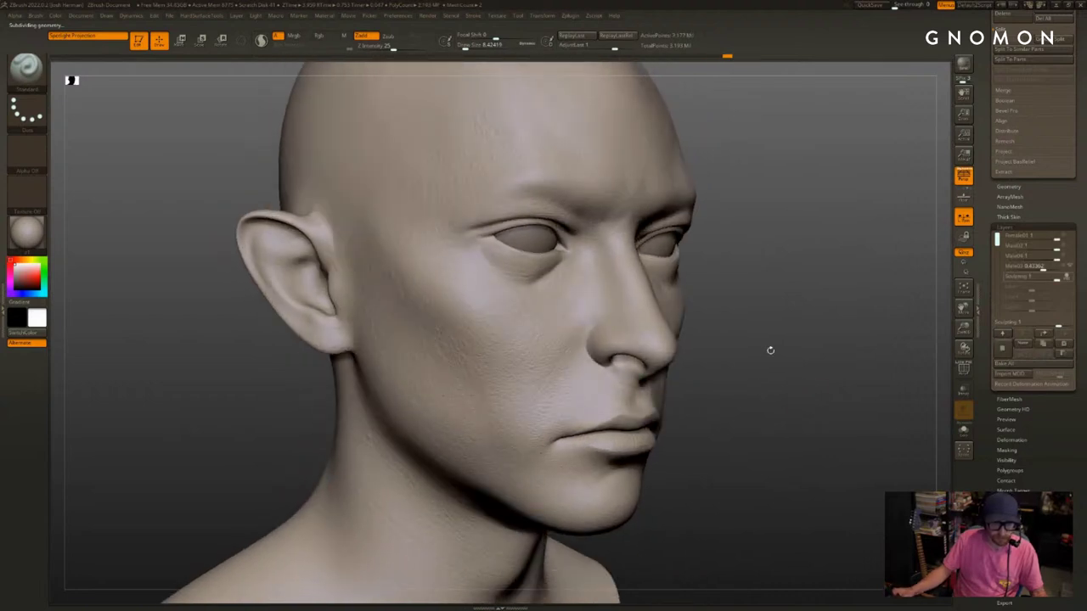
pyautogui.moveTo(770, 350); pyautogui.dragTo(735, 351)
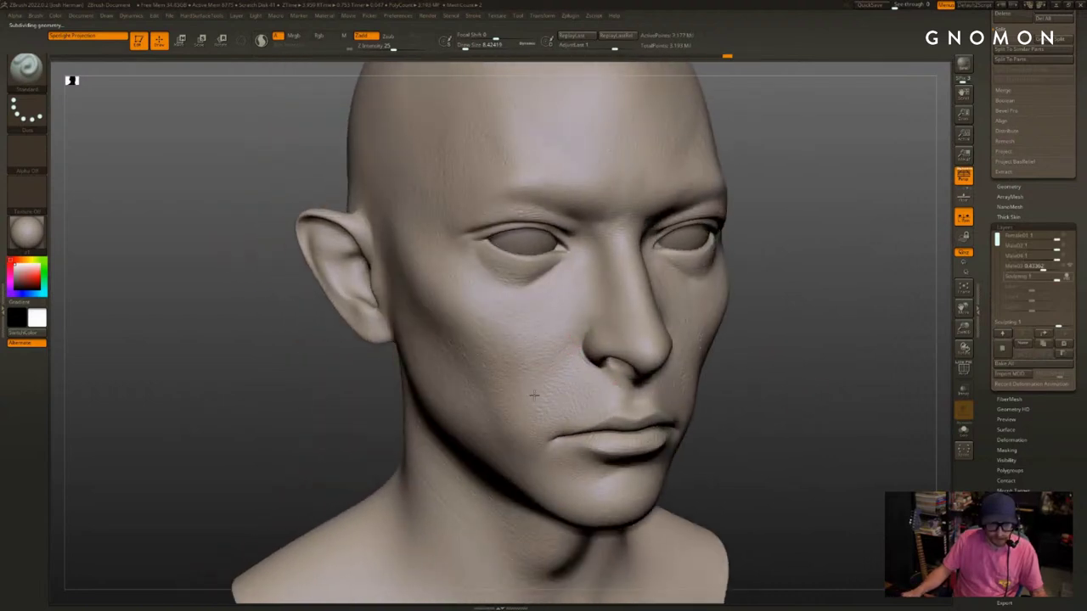
pyautogui.moveTo(847, 325); pyautogui.dragTo(818, 334)
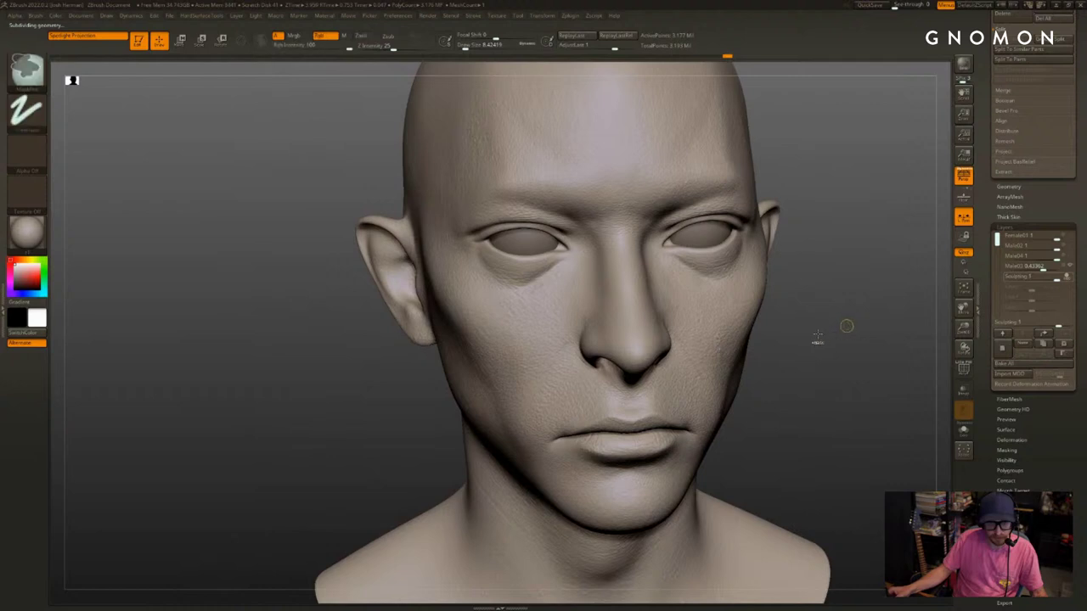
pyautogui.hotkey('ctrl', 'z')
pyautogui.moveTo(423, 430); pyautogui.dragTo(465, 420, button='right')
# Try sketching a nasolabial fold from the nostril wing toward the mouth corner with the Standard brush, one subdivision level down
pyautogui.hotkey('shift', 'd')
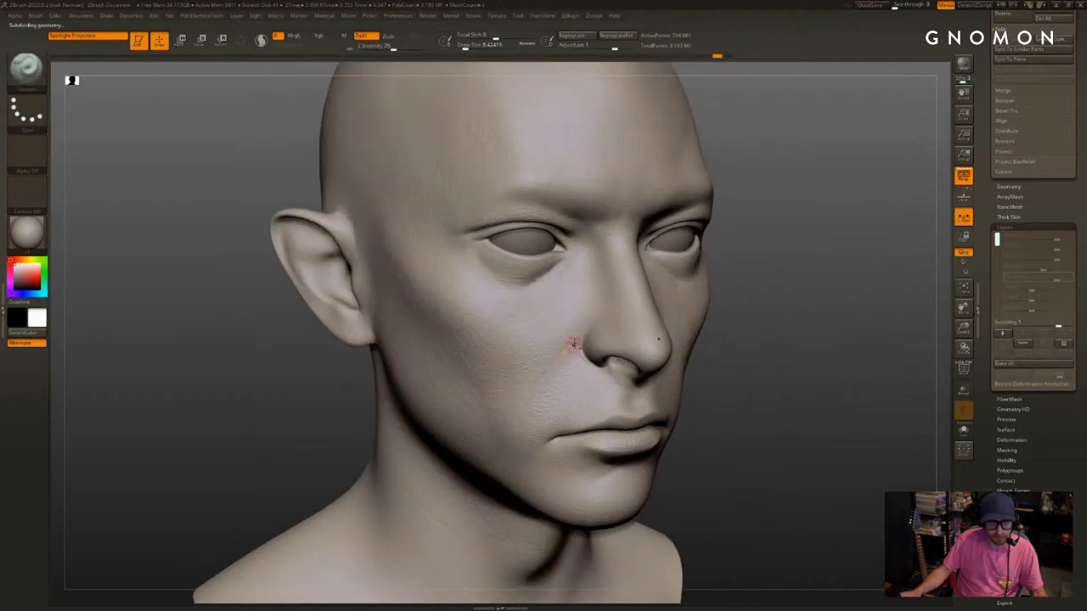
pyautogui.moveTo(574, 344); pyautogui.dragTo(543, 380)
pyautogui.moveTo(571, 334)
pyautogui.mouseDown()
pyautogui.moveTo(562, 356)
pyautogui.moveTo(583, 339)
pyautogui.mouseUp()
pyautogui.press('s')
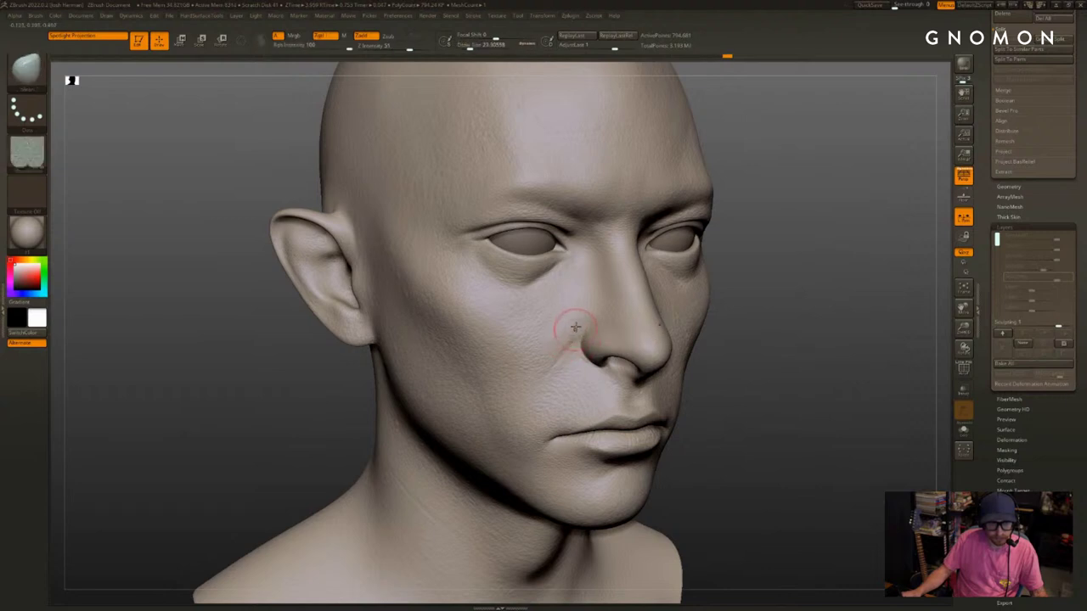
# Try deepening the upper end of the fold beside the nostril wing with the Standard brush and smooth its outer edge
pyautogui.moveTo(864, 331)
pyautogui.mouseDown()
pyautogui.moveTo(832, 330)
pyautogui.moveTo(910, 330)
pyautogui.mouseUp()
pyautogui.press('b')
pyautogui.press('s')
pyautogui.press('t')
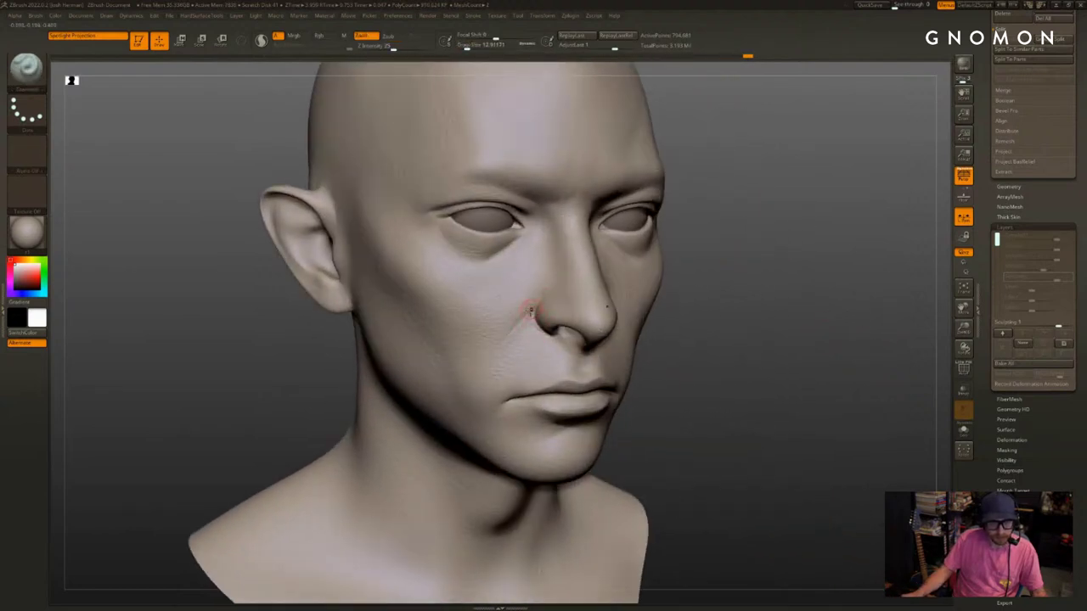
pyautogui.press('s')
pyautogui.moveTo(542, 291); pyautogui.dragTo(531, 313)
pyautogui.moveTo(718, 278)
pyautogui.mouseDown()
pyautogui.moveTo(738, 283)
pyautogui.moveTo(720, 291)
pyautogui.mouseUp()
pyautogui.keyDown('shift'); pyautogui.moveTo(524, 305); pyautogui.dragTo(520, 315); pyautogui.keyUp('shift')
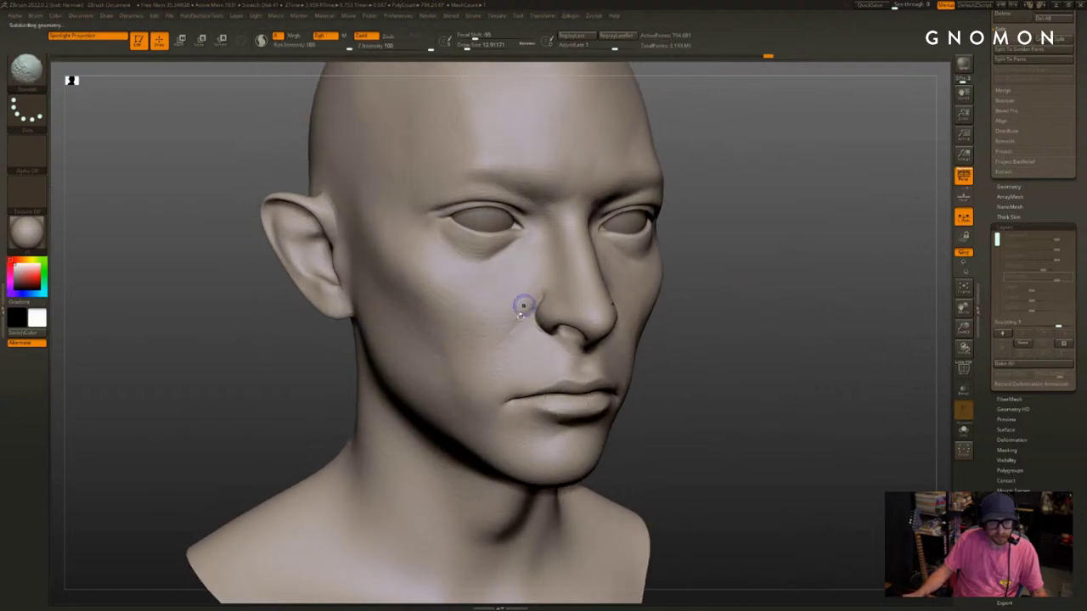
# Try building up the cheek beside the nasolabial fold with a larger ClayBuildup brush, two subdivision levels down
pyautogui.hotkey('shift', 'd')
pyautogui.hotkey('shift', 'd')
pyautogui.press('s')
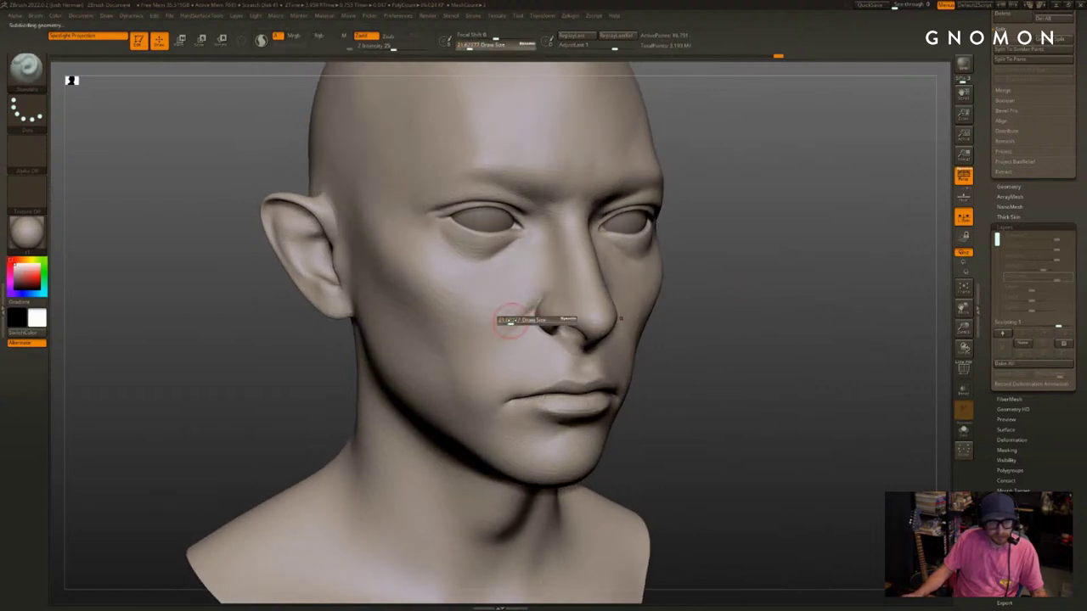
pyautogui.click(511, 320)
pyautogui.press('b')
pyautogui.press('c')
pyautogui.press('l')
pyautogui.press('b')
pyautogui.press('c')
pyautogui.press('b')
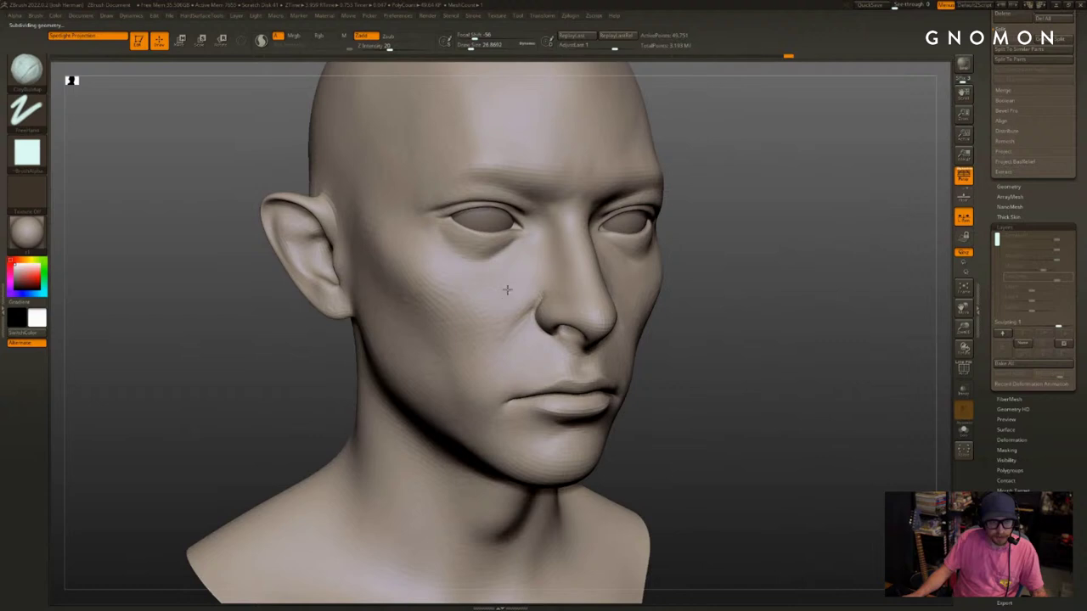
pyautogui.press('s')
pyautogui.click(505, 287)
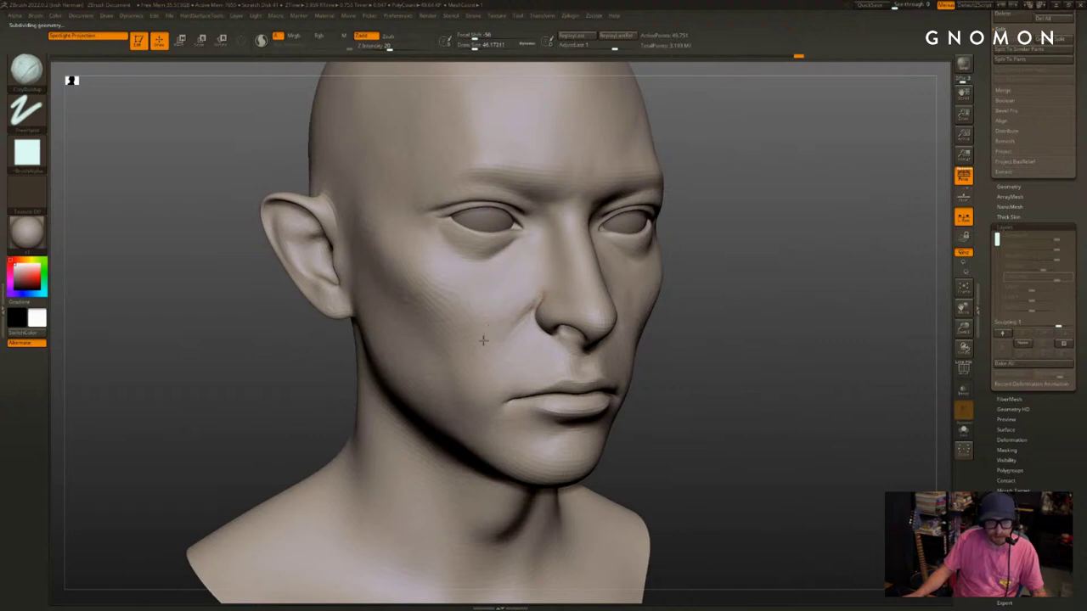
pyautogui.moveTo(483, 340); pyautogui.dragTo(485, 351)
# Try adding more ClayBuildup volume around the fold from both sides of the face and smooth the cheek below the eye
pyautogui.moveTo(909, 365); pyautogui.dragTo(722, 339)
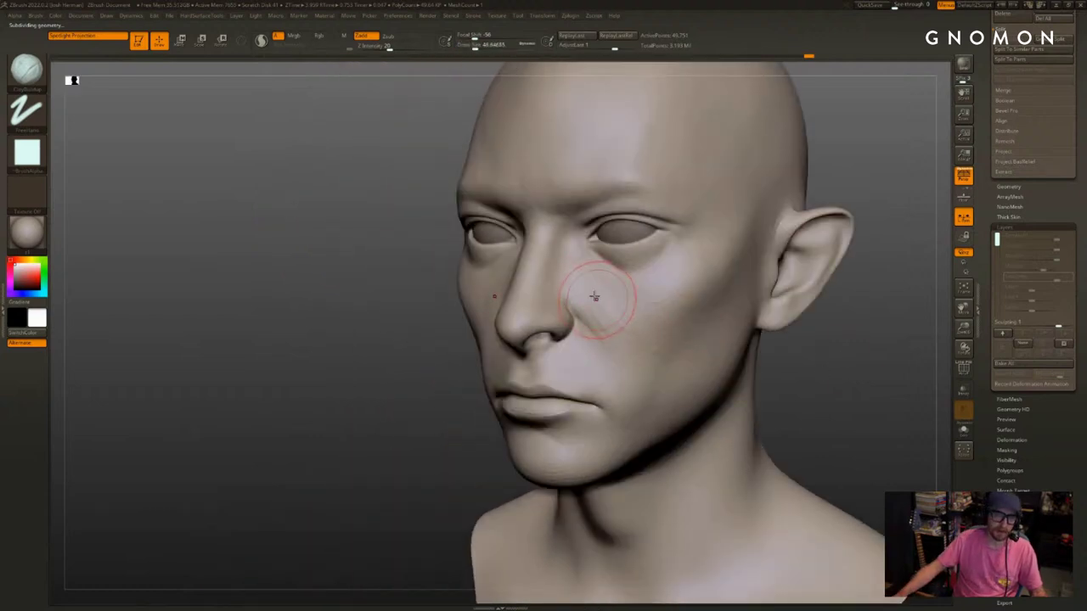
pyautogui.moveTo(594, 297); pyautogui.dragTo(585, 304)
pyautogui.moveTo(619, 353); pyautogui.dragTo(622, 358)
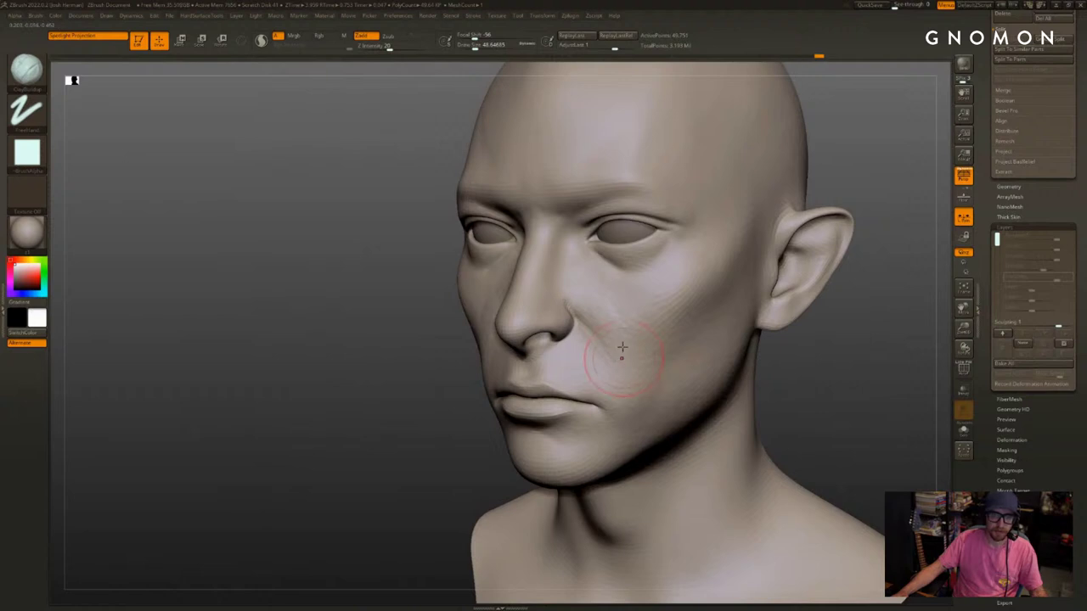
pyautogui.moveTo(785, 356)
pyautogui.mouseDown()
pyautogui.moveTo(839, 345)
pyautogui.moveTo(917, 352)
pyautogui.moveTo(902, 374)
pyautogui.mouseUp()
pyautogui.moveTo(512, 349)
pyautogui.mouseDown()
pyautogui.moveTo(513, 367)
pyautogui.moveTo(515, 350)
pyautogui.mouseUp()
pyautogui.press('s')
pyautogui.moveTo(804, 396)
pyautogui.keyDown('alt'); pyautogui.mouseDown()
pyautogui.moveTo(823, 349)
pyautogui.moveTo(809, 342)
pyautogui.mouseUp(); pyautogui.keyUp('alt')
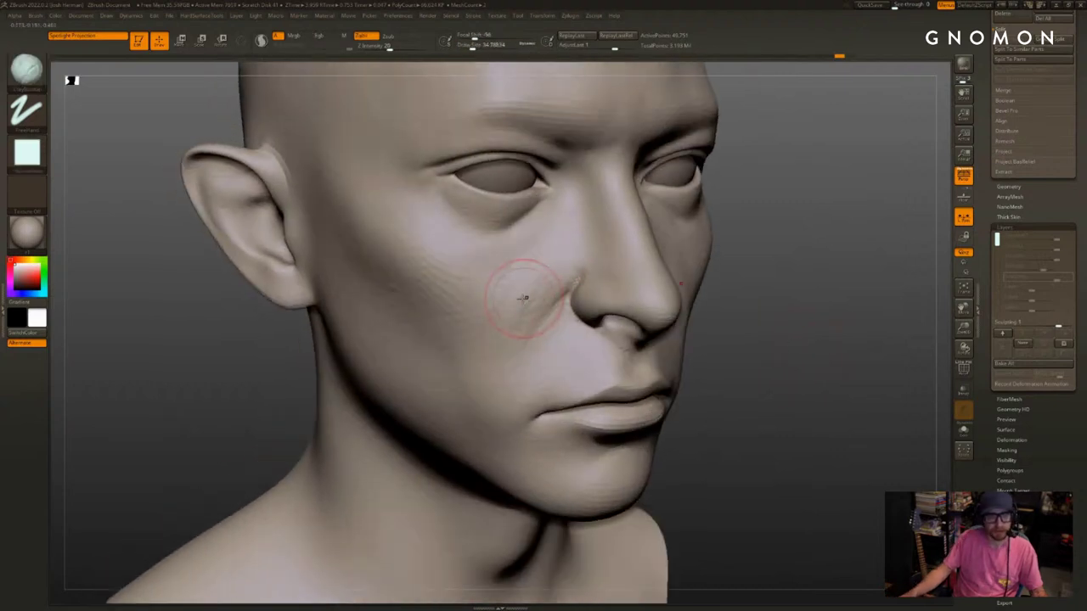
pyautogui.moveTo(525, 299)
pyautogui.keyDown('shift'); pyautogui.mouseDown()
pyautogui.moveTo(538, 245)
pyautogui.moveTo(535, 256)
pyautogui.mouseUp(); pyautogui.keyUp('shift')
pyautogui.keyDown('alt'); pyautogui.moveTo(815, 305); pyautogui.dragTo(821, 355); pyautogui.keyUp('alt')
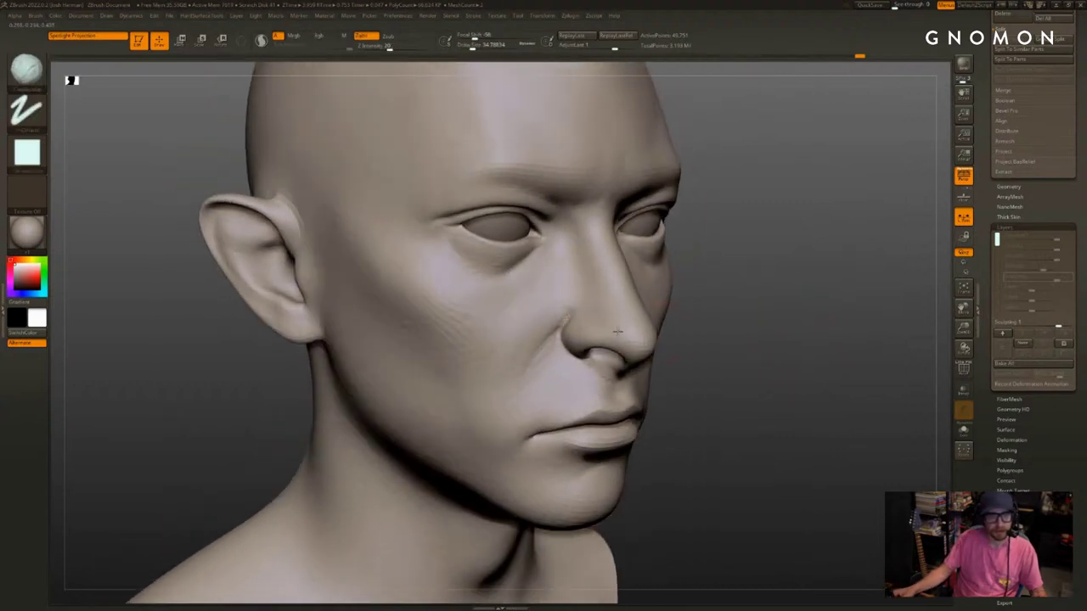
# Try cutting a fine crease beside the nostril wing with the DamStandard brush at the highest subdivision level
pyautogui.press('d')
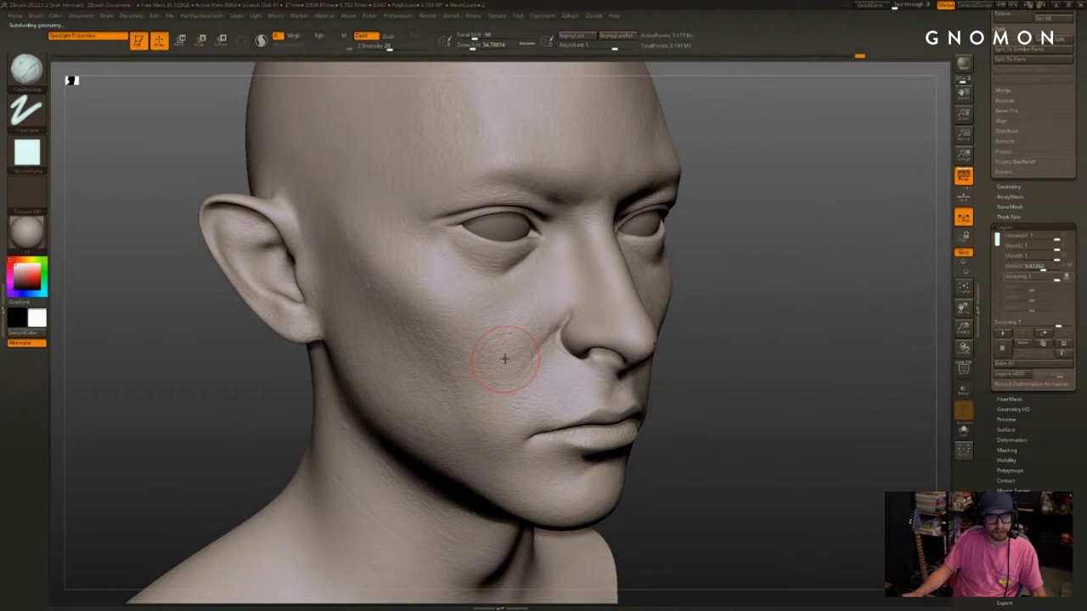
pyautogui.press('2')
pyautogui.press('s')
pyautogui.moveTo(560, 334); pyautogui.dragTo(566, 322)
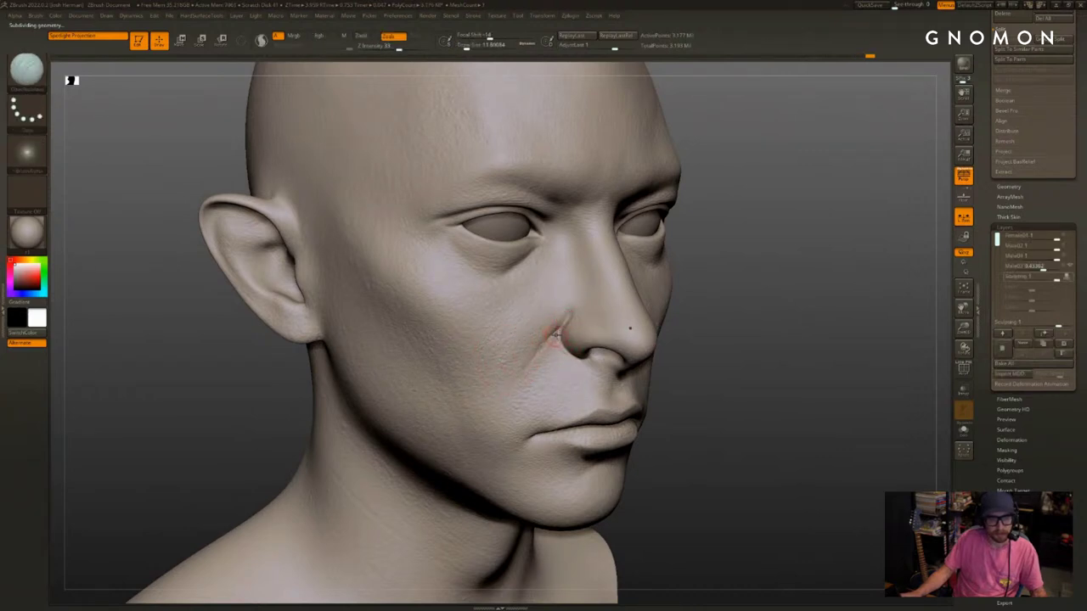
pyautogui.moveTo(555, 336); pyautogui.dragTo(520, 331, button='right')
# Try reworking the fold with a larger Standard brush two levels down, and check the whole head at the highest level
pyautogui.hotkey('shift', 'd')
pyautogui.hotkey('shift', 'd')
pyautogui.press('1')
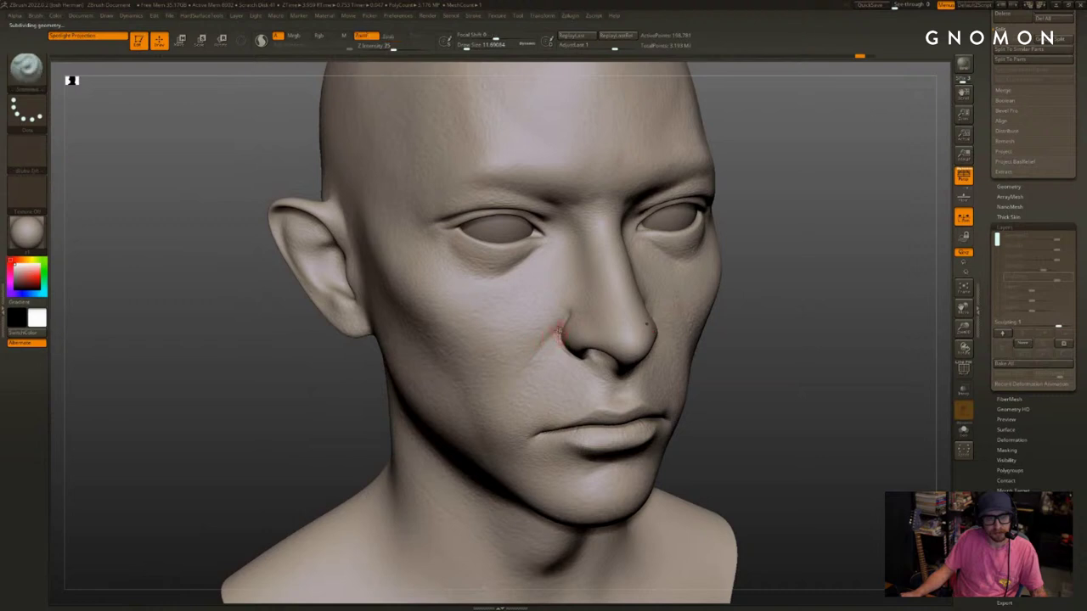
pyautogui.press(']')
pyautogui.moveTo(813, 312); pyautogui.dragTo(691, 314)
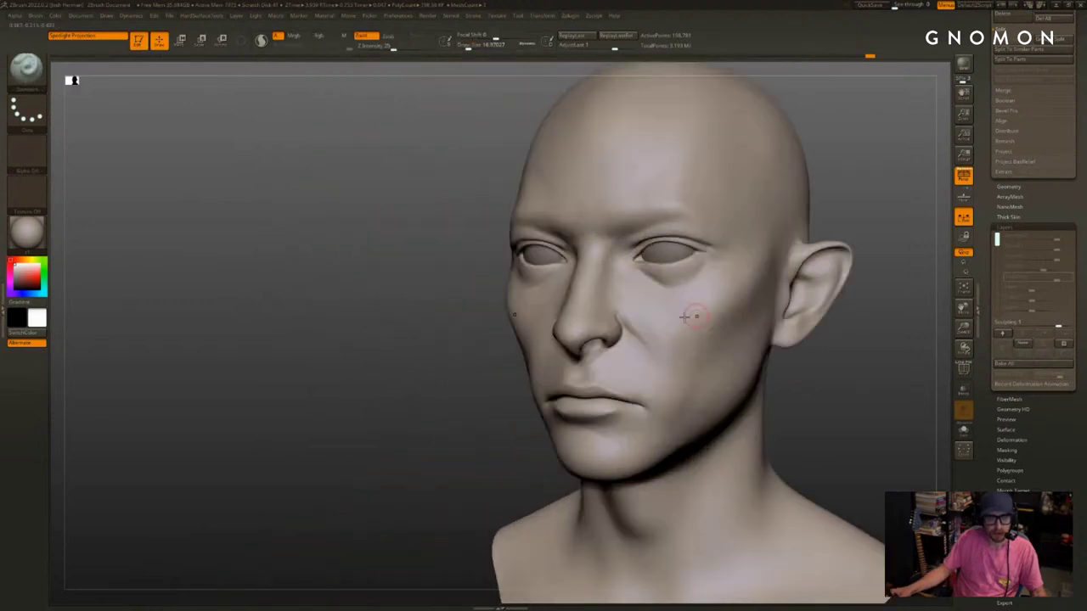
pyautogui.moveTo(544, 374); pyautogui.dragTo(631, 376, button='right')
pyautogui.keyDown('alt'); pyautogui.moveTo(825, 399); pyautogui.dragTo(779, 342); pyautogui.keyUp('alt')
pyautogui.press('d')
pyautogui.press('d')
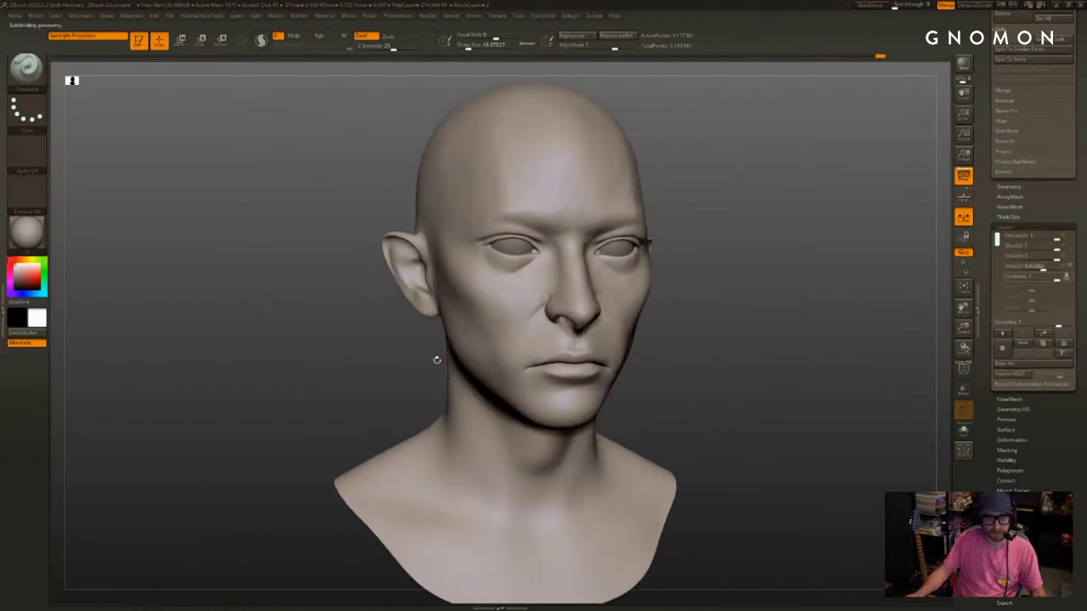
pyautogui.moveTo(406, 361); pyautogui.dragTo(406, 376)
# Try carving the nasolabial crease from the nostril wing toward the mouth with the DamStandard brush
pyautogui.press('b')
pyautogui.press('d')
pyautogui.press('s')
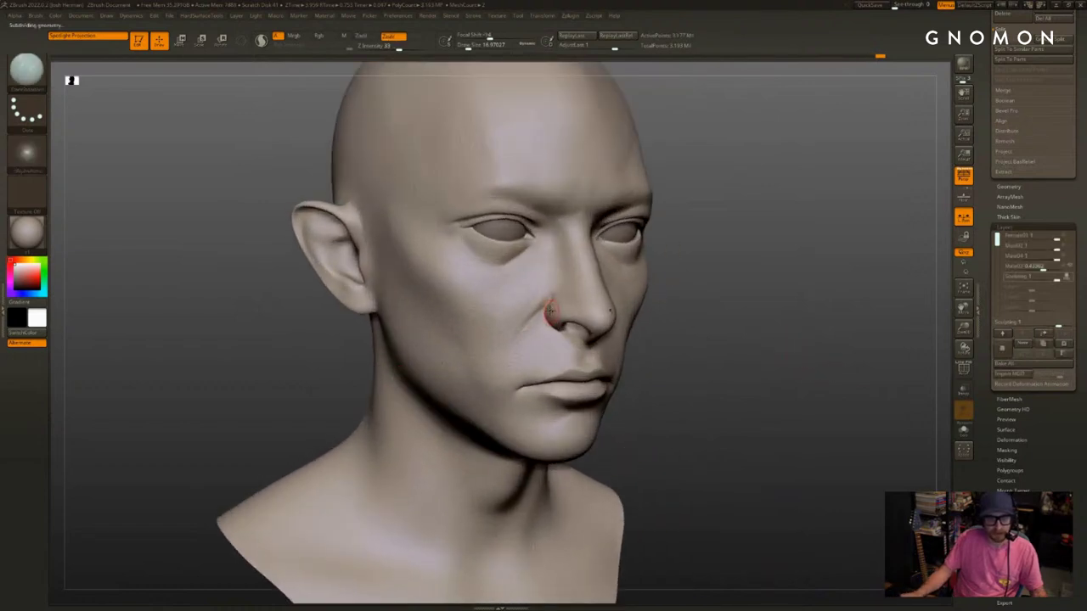
pyautogui.moveTo(545, 305); pyautogui.dragTo(516, 338)
pyautogui.moveTo(882, 336)
pyautogui.mouseDown()
pyautogui.moveTo(813, 339)
pyautogui.moveTo(824, 362)
pyautogui.moveTo(842, 358)
pyautogui.mouseUp()
pyautogui.hotkey('shift', 'd')
pyautogui.hotkey('shift', 'd')
pyautogui.hotkey('shift', 'd')
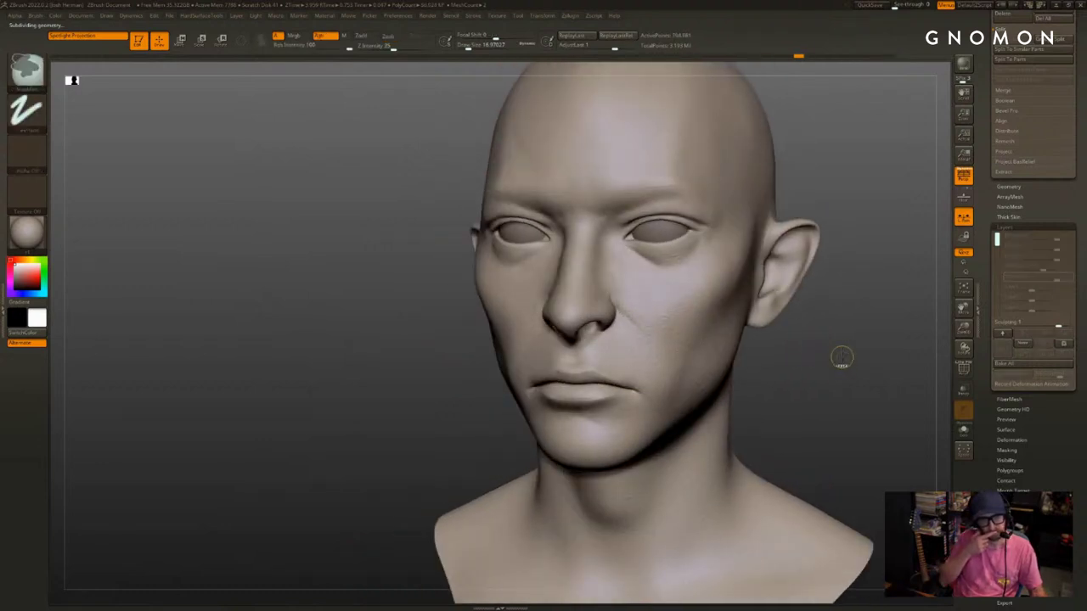
# Undo the nasolabial fold work, try a new Standard brush stroke beside the nose, and accept discarding the newer undo history
pyautogui.hotkey('ctrl', 'z')
pyautogui.hotkey('ctrl', 'z')
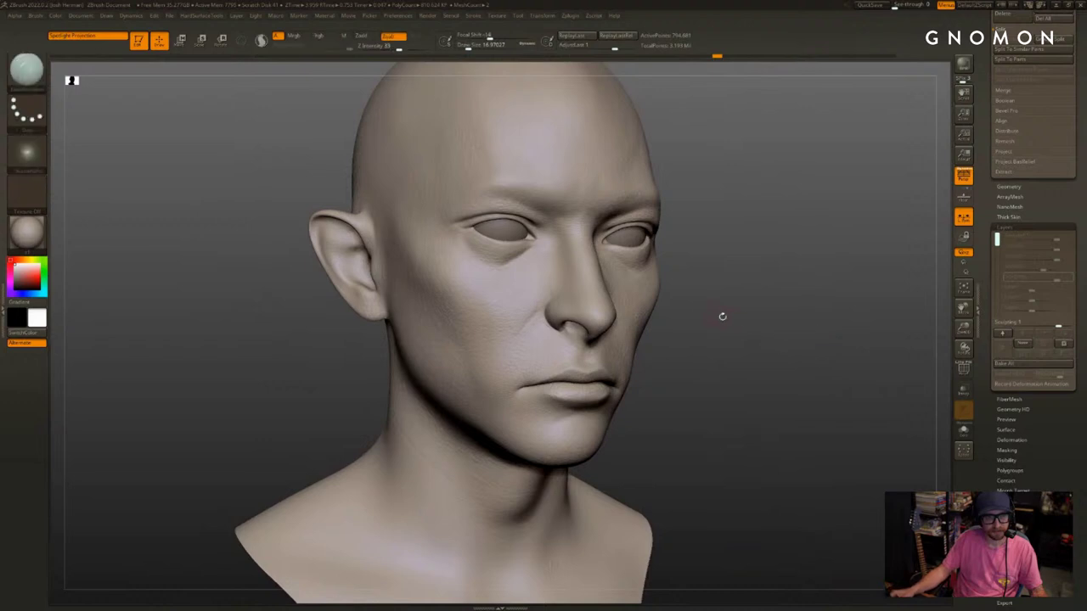
pyautogui.moveTo(723, 316); pyautogui.dragTo(708, 325)
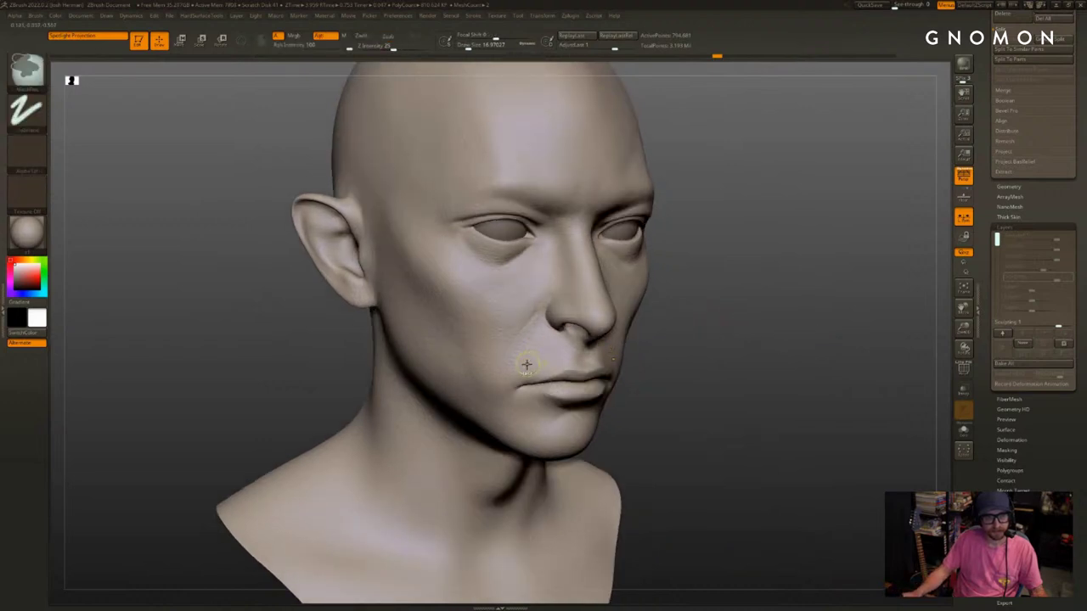
pyautogui.hotkey('ctrl', 'z')
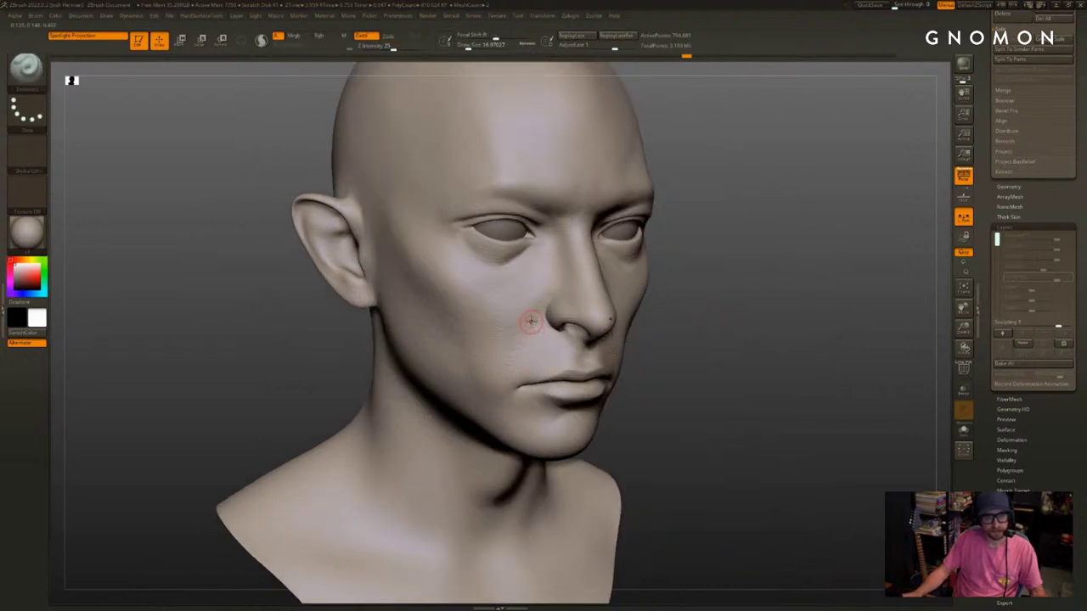
pyautogui.hotkey('ctrl', 'z')
pyautogui.click(544, 302)
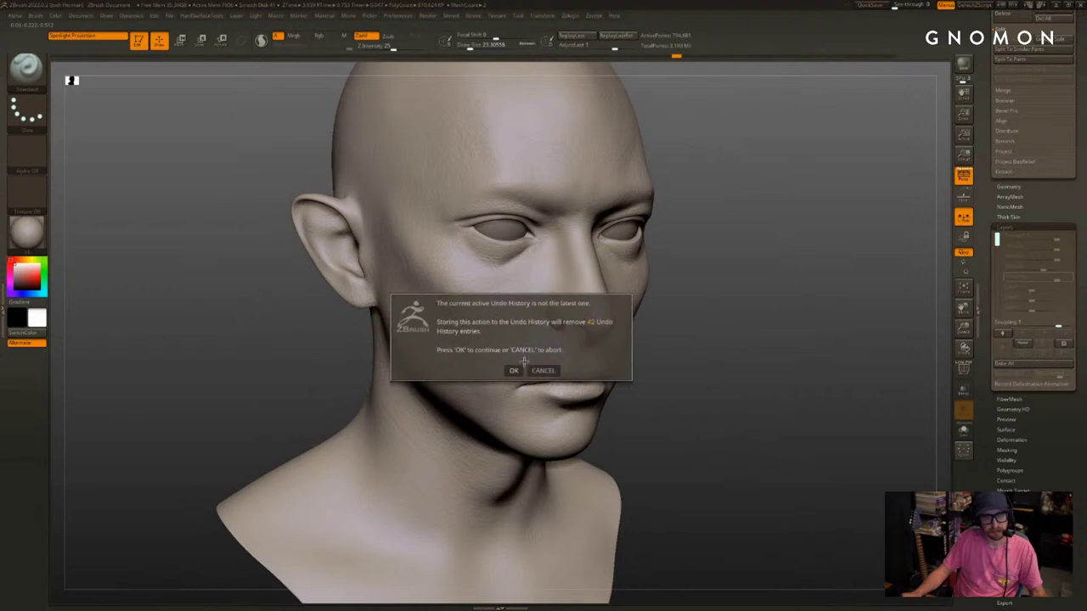
pyautogui.click(514, 371)
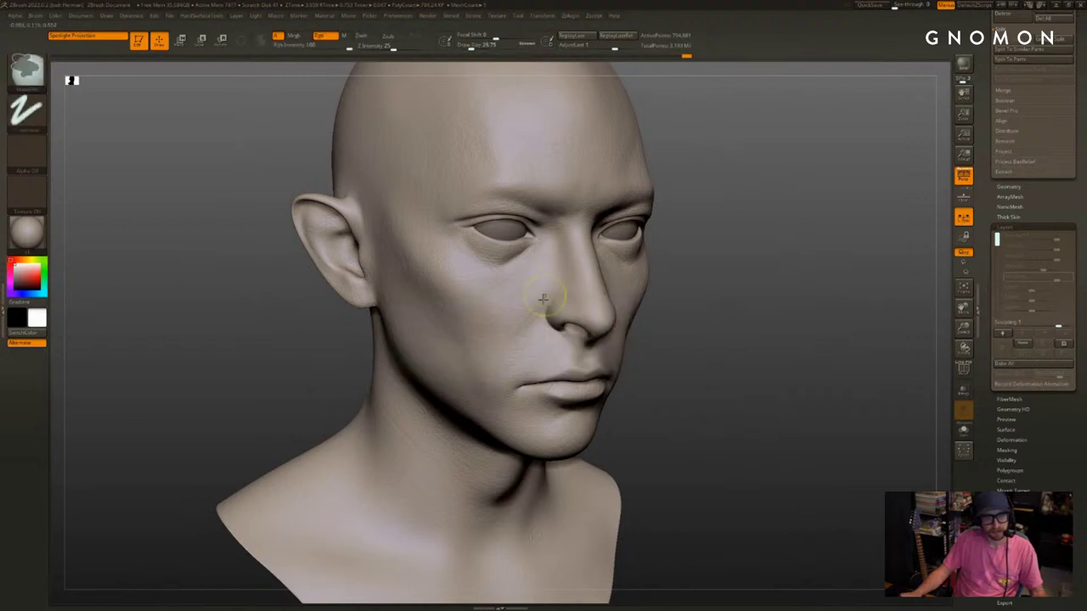
# Undo the last stroke and build up the area beside the mouth corner with a larger ClayBuildup brush two subdivision levels down
pyautogui.hotkey('shift', 'd')
pyautogui.hotkey('shift', 'd')
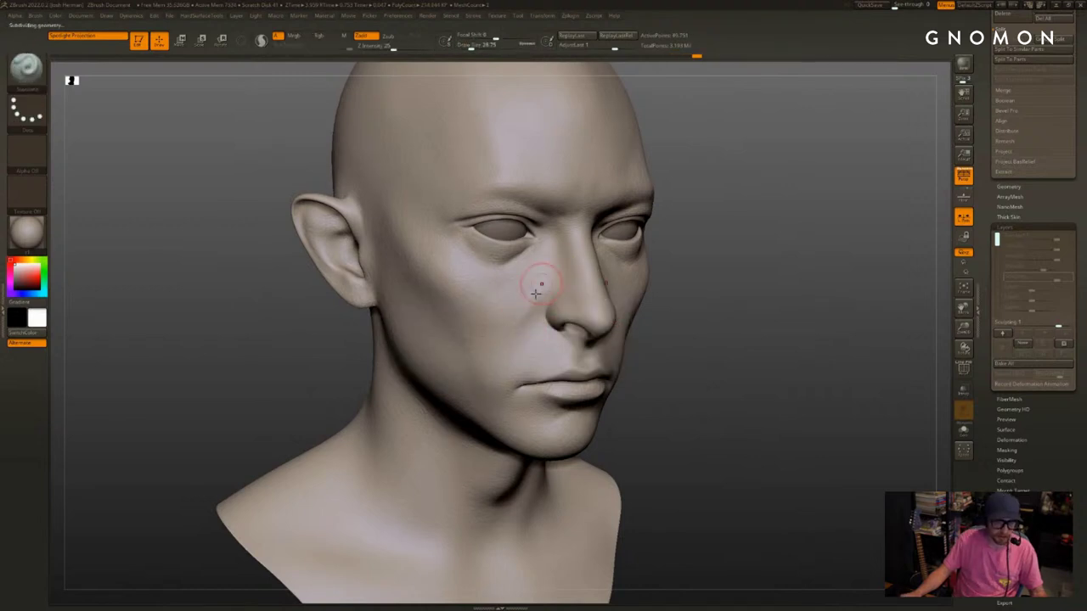
pyautogui.hotkey('ctrl', 'z')
pyautogui.press('b')
pyautogui.press('c')
pyautogui.press('b')
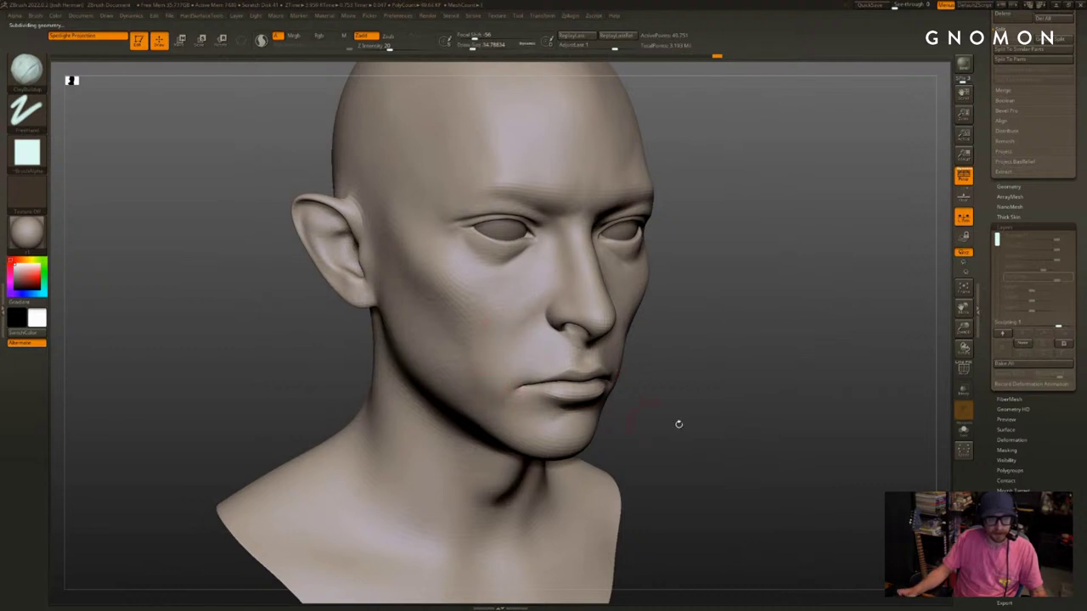
pyautogui.moveTo(679, 423); pyautogui.dragTo(626, 376)
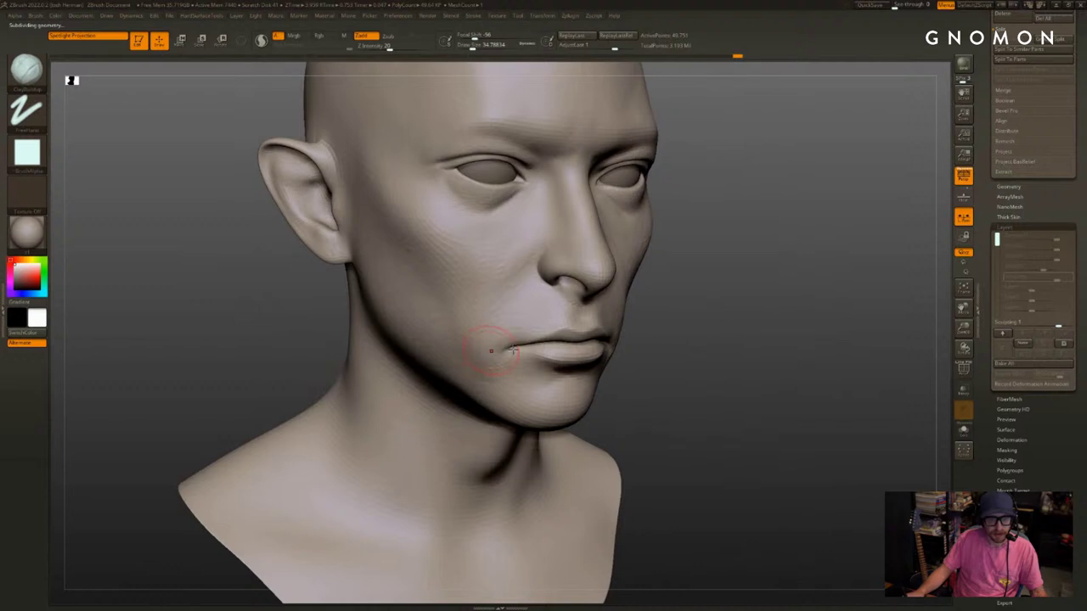
pyautogui.keyDown('alt'); pyautogui.moveTo(764, 370); pyautogui.dragTo(847, 379); pyautogui.keyUp('alt')
pyautogui.press('s')
pyautogui.click(560, 370)
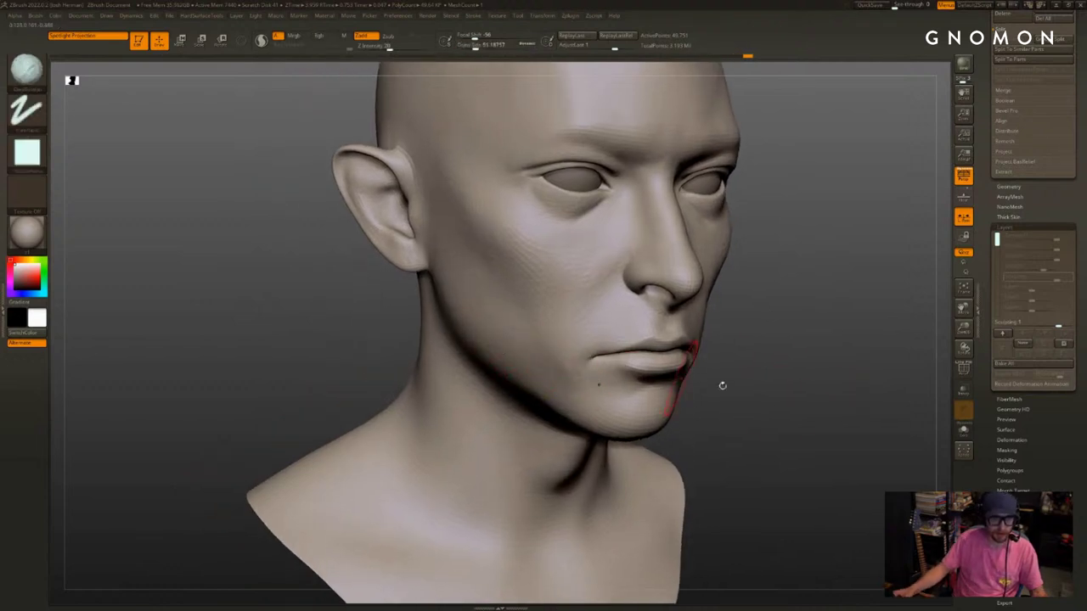
pyautogui.moveTo(723, 386); pyautogui.dragTo(798, 381)
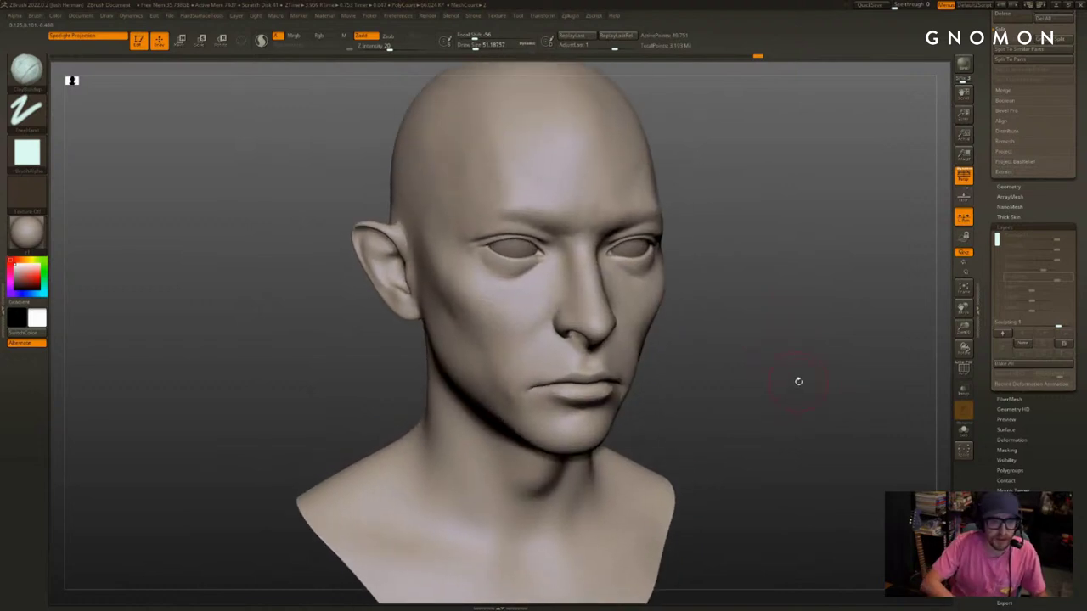
pyautogui.moveTo(738, 328); pyautogui.dragTo(732, 357)
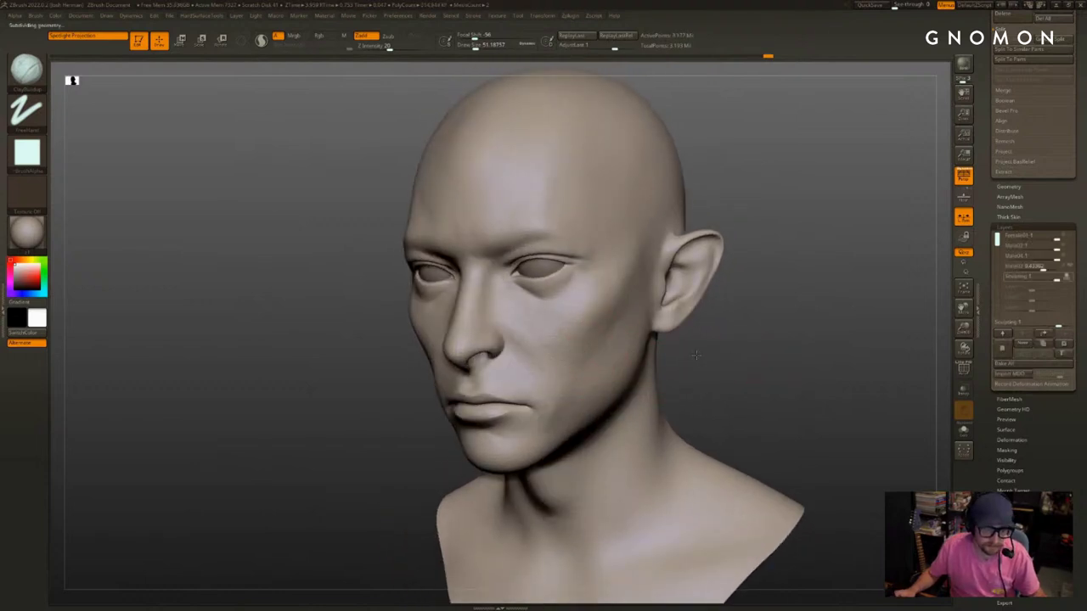
# Smooth the junction between the back of the ear and the skull with a small brush two subdivision levels down
pyautogui.hotkey('shift', 'd')
pyautogui.hotkey('shift', 'd')
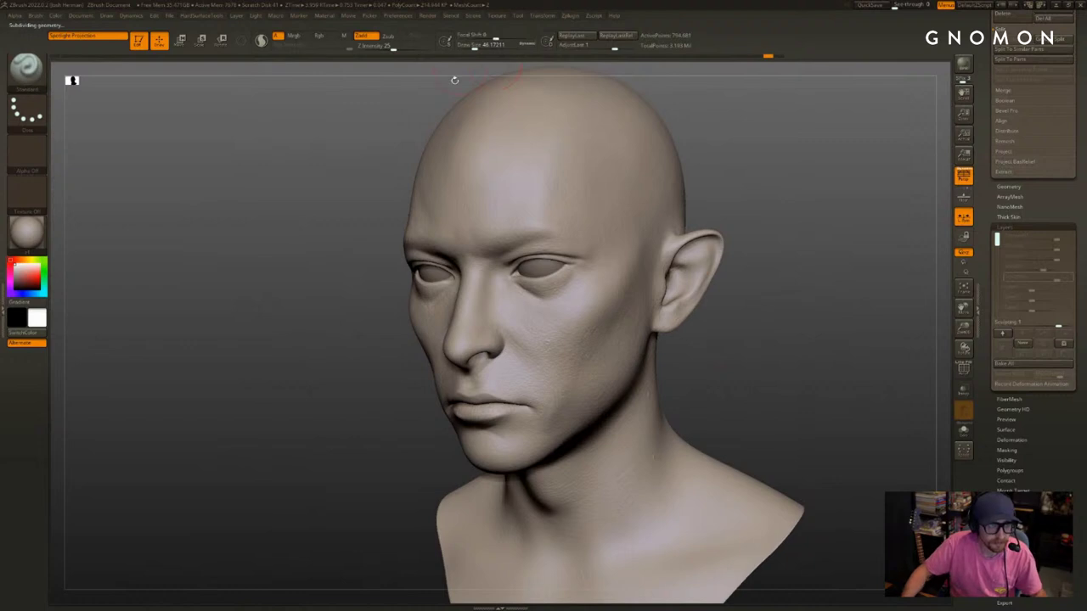
pyautogui.moveTo(798, 296); pyautogui.dragTo(771, 296)
pyautogui.hotkey('shift', 'd')
pyautogui.hotkey('shift', 'd')
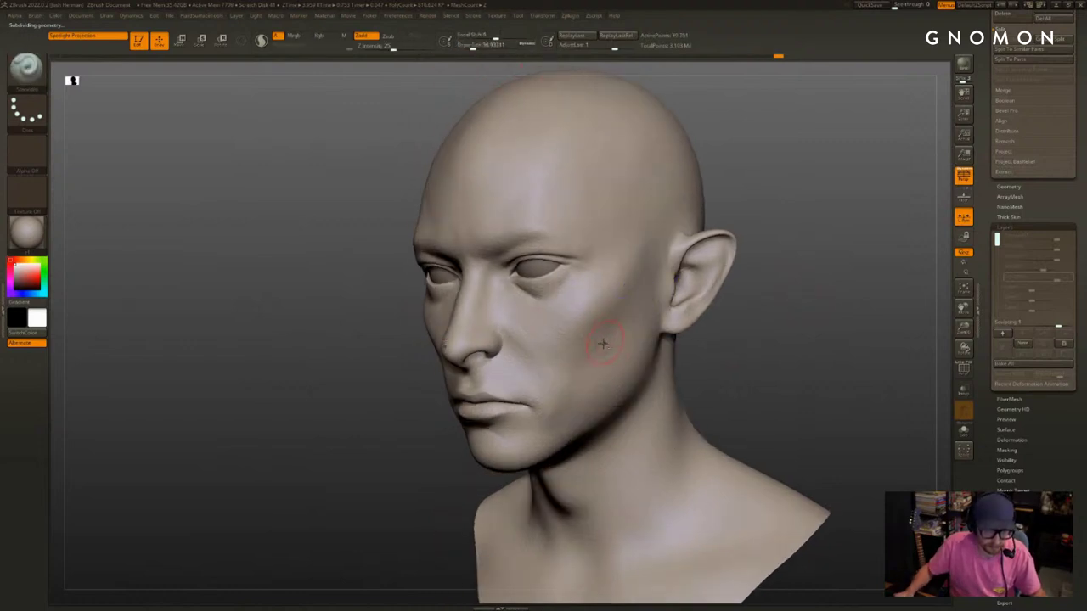
pyautogui.moveTo(760, 204); pyautogui.dragTo(629, 299)
pyautogui.moveTo(730, 280); pyautogui.dragTo(671, 348)
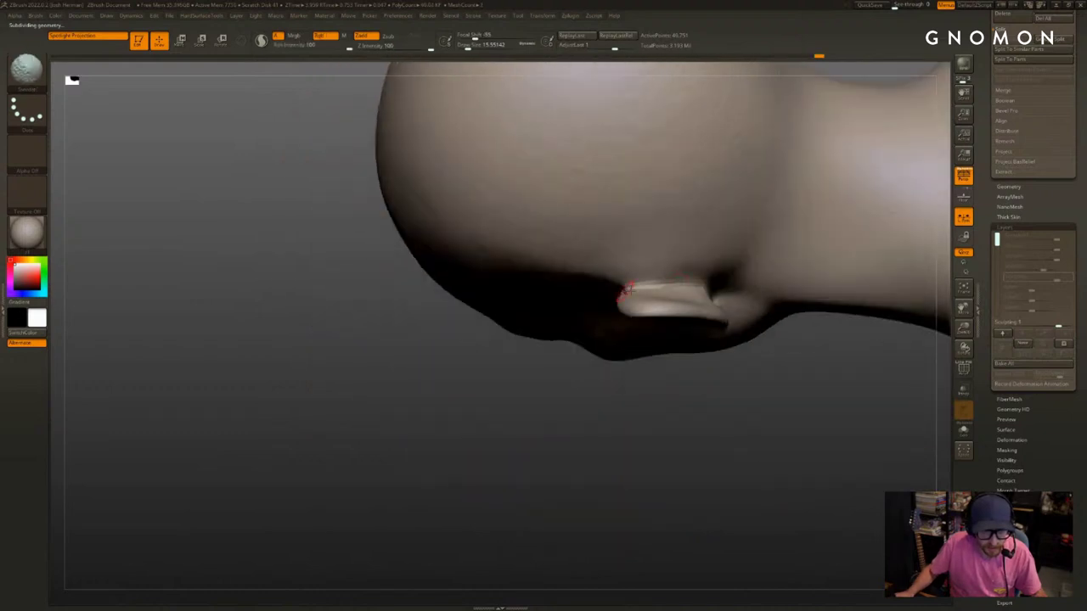
pyautogui.keyDown('shift'); pyautogui.moveTo(626, 291); pyautogui.dragTo(668, 285); pyautogui.keyUp('shift')
pyautogui.moveTo(605, 355); pyautogui.dragTo(628, 329)
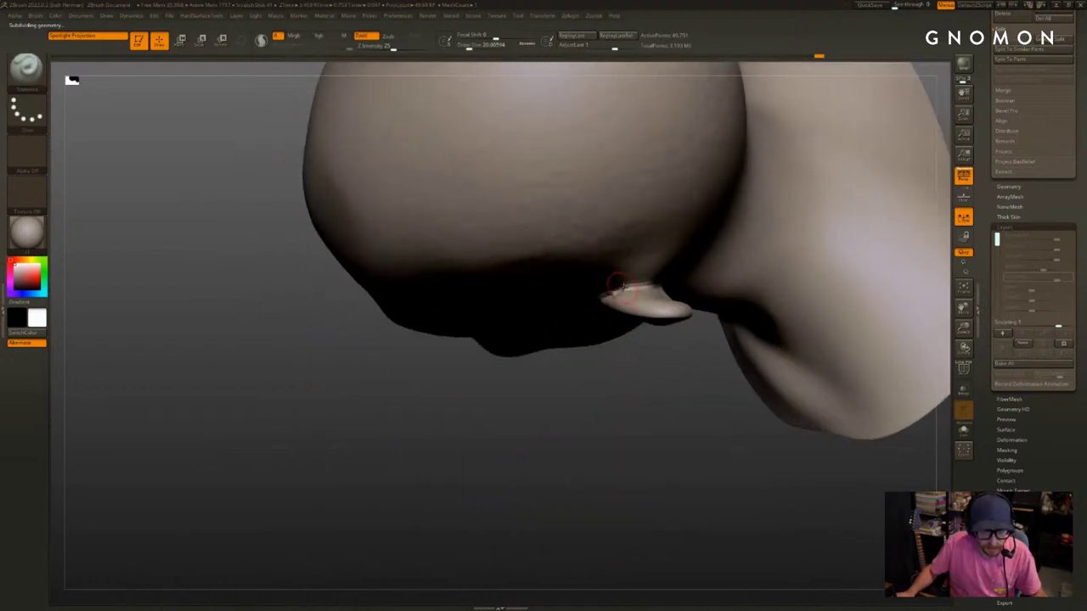
# Refine the crease behind the ear with the Standard brush, enlarging it along the ear's attachment
pyautogui.moveTo(661, 368)
pyautogui.mouseDown()
pyautogui.moveTo(749, 247)
pyautogui.moveTo(652, 347)
pyautogui.mouseUp()
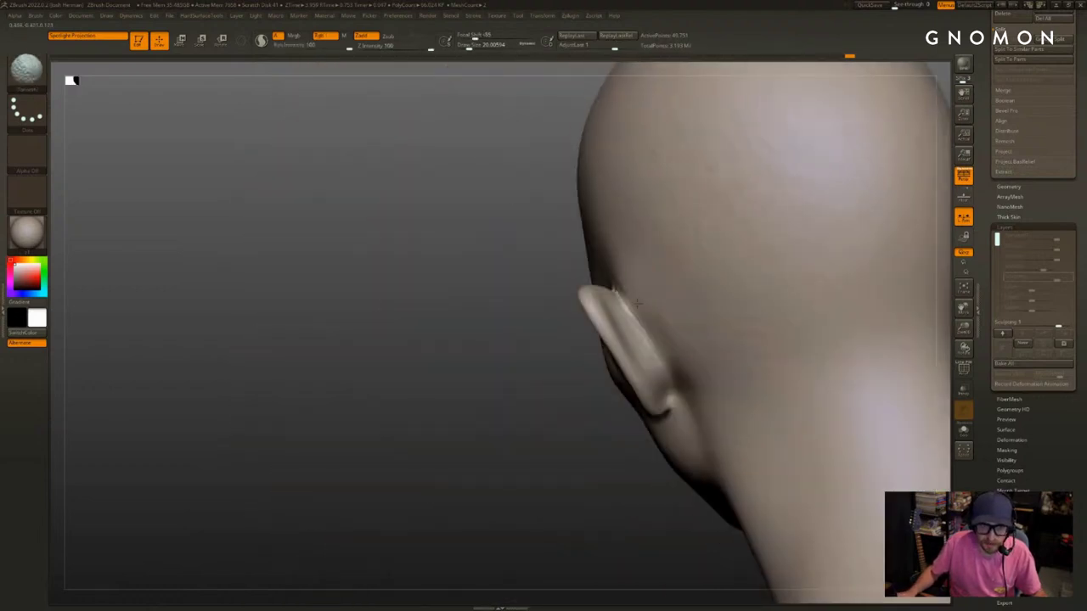
pyautogui.moveTo(492, 357)
pyautogui.mouseDown()
pyautogui.moveTo(507, 425)
pyautogui.moveTo(536, 408)
pyautogui.mouseUp()
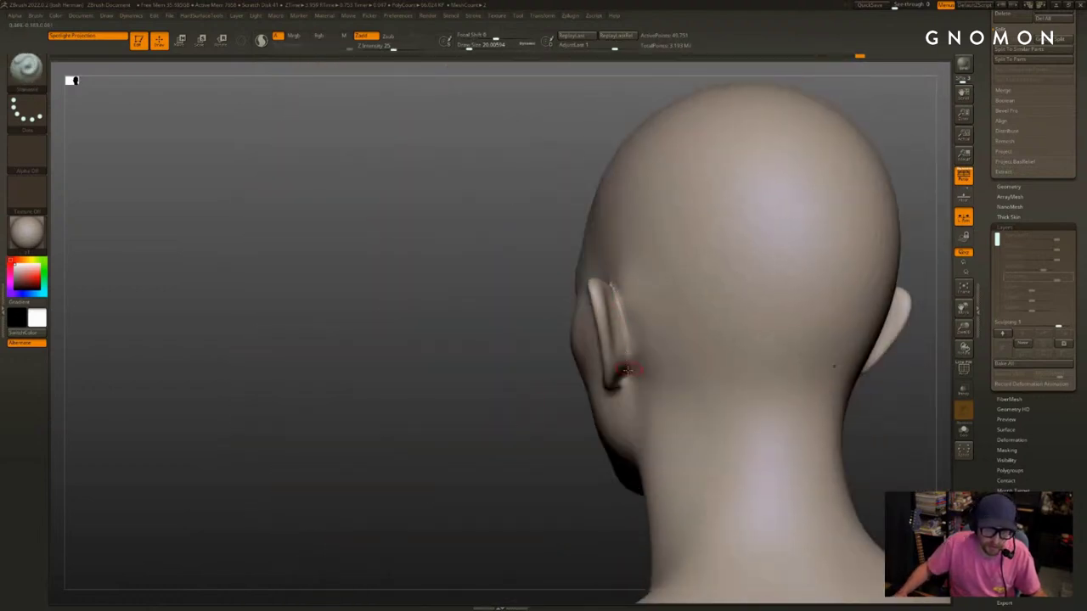
pyautogui.moveTo(516, 420); pyautogui.dragTo(470, 430)
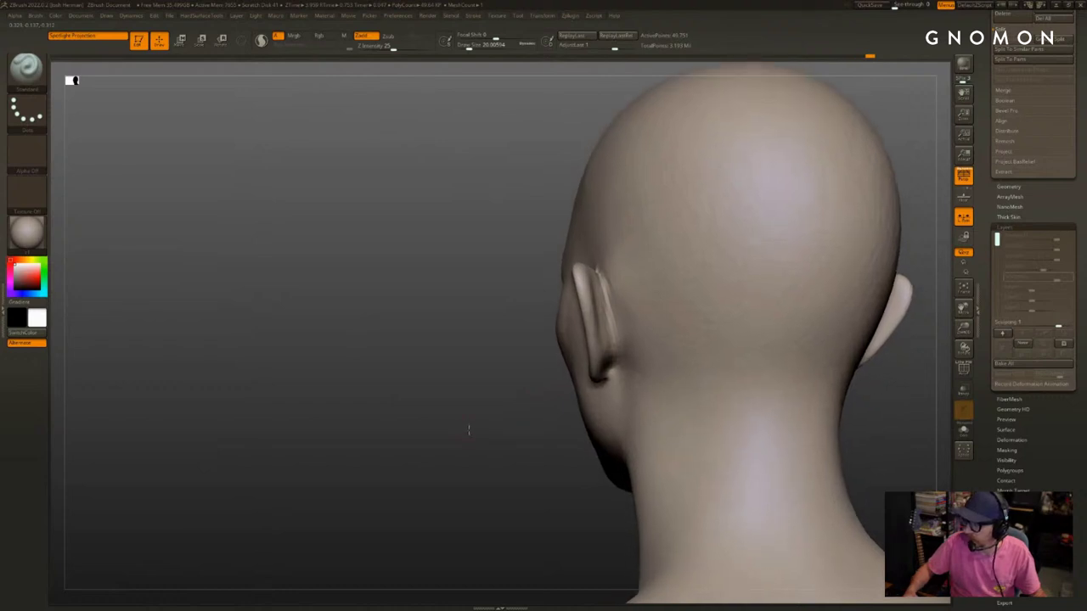
pyautogui.press('s')
pyautogui.moveTo(643, 301); pyautogui.dragTo(646, 301)
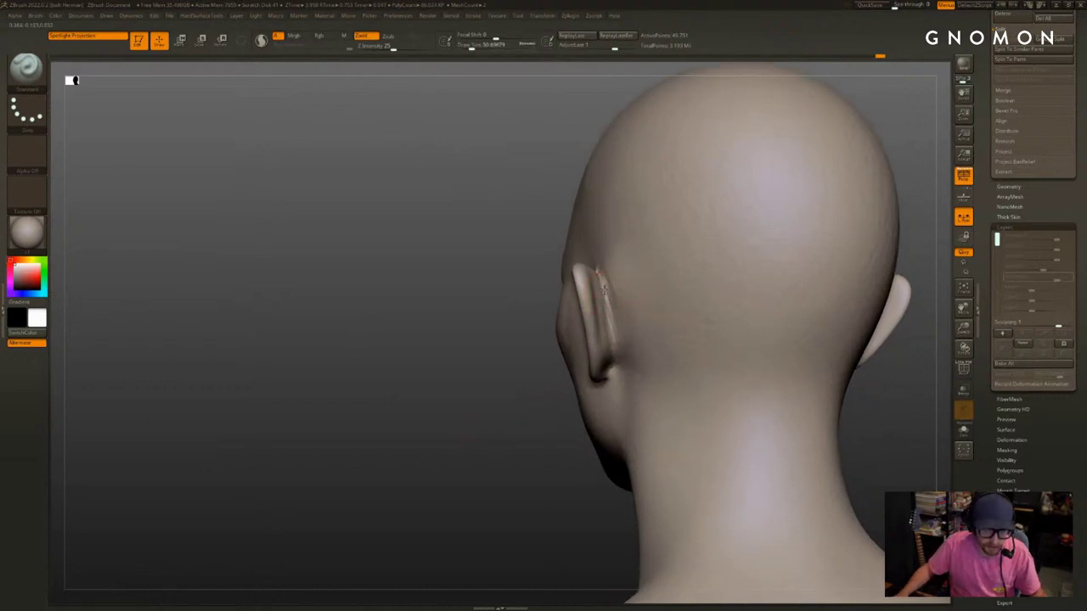
pyautogui.press('shift')
pyautogui.moveTo(562, 399)
pyautogui.mouseDown()
pyautogui.moveTo(530, 402)
pyautogui.moveTo(723, 365)
pyautogui.moveTo(793, 335)
pyautogui.moveTo(675, 331)
pyautogui.mouseUp()
# Carve creases along the lower edge of the eye bags with the DamStandard brush at the highest subdivision level
pyautogui.press('b')
pyautogui.press('d')
pyautogui.press('s')
pyautogui.press('d')
pyautogui.press('d')
pyautogui.moveTo(790, 223); pyautogui.dragTo(832, 322)
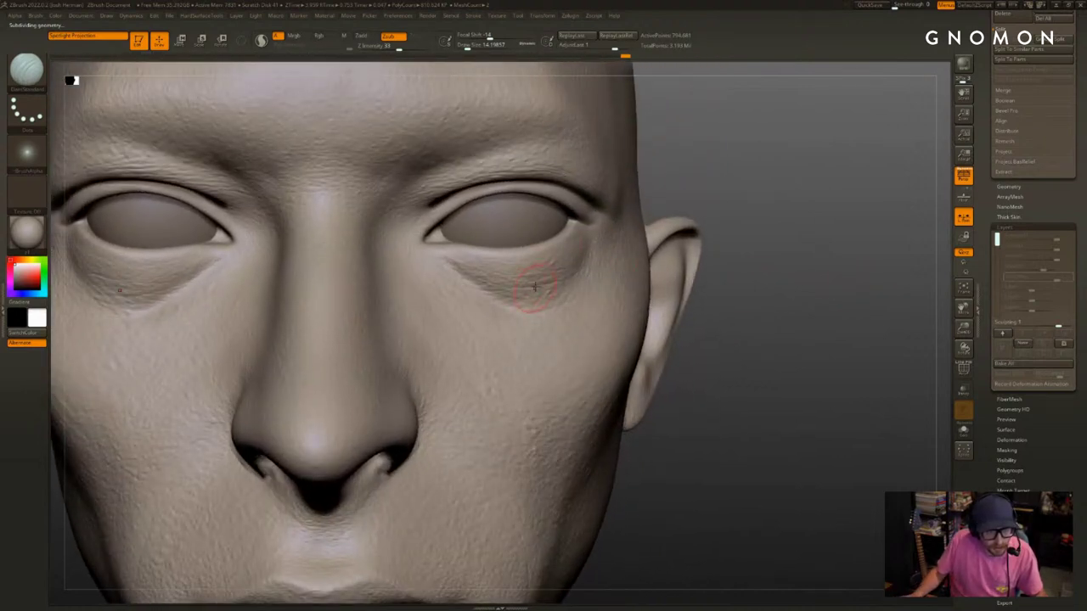
pyautogui.press('s')
pyautogui.moveTo(512, 288); pyautogui.dragTo(516, 288)
pyautogui.moveTo(527, 285)
pyautogui.keyDown('alt'); pyautogui.mouseDown(button='right')
pyautogui.moveTo(613, 308)
pyautogui.moveTo(526, 307)
pyautogui.mouseUp(button='right'); pyautogui.keyUp('alt')
# Sculpt fine wrinkles across the eye bag with a very small Standard brush
pyautogui.press('1')
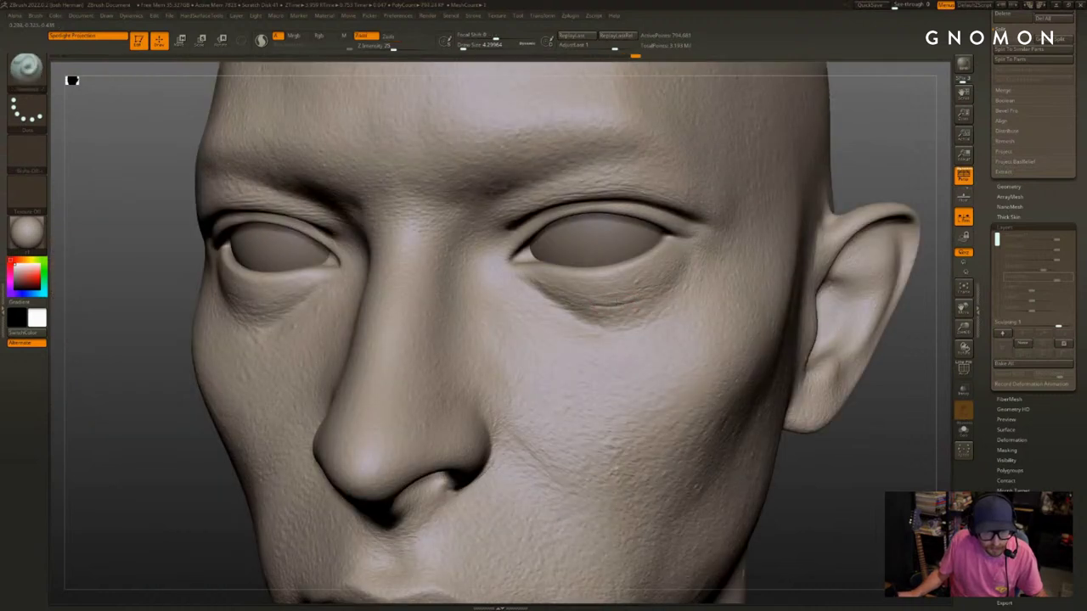
pyautogui.moveTo(620, 310)
pyautogui.mouseDown()
pyautogui.moveTo(659, 290)
pyautogui.moveTo(624, 303)
pyautogui.mouseUp()
pyautogui.press('s')
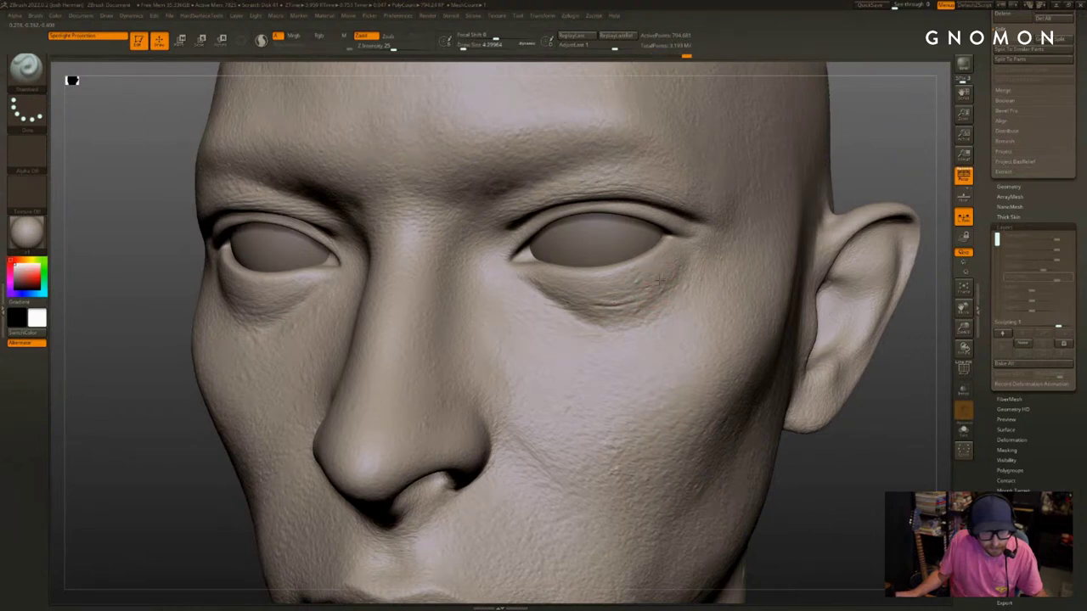
pyautogui.moveTo(637, 316); pyautogui.dragTo(571, 309)
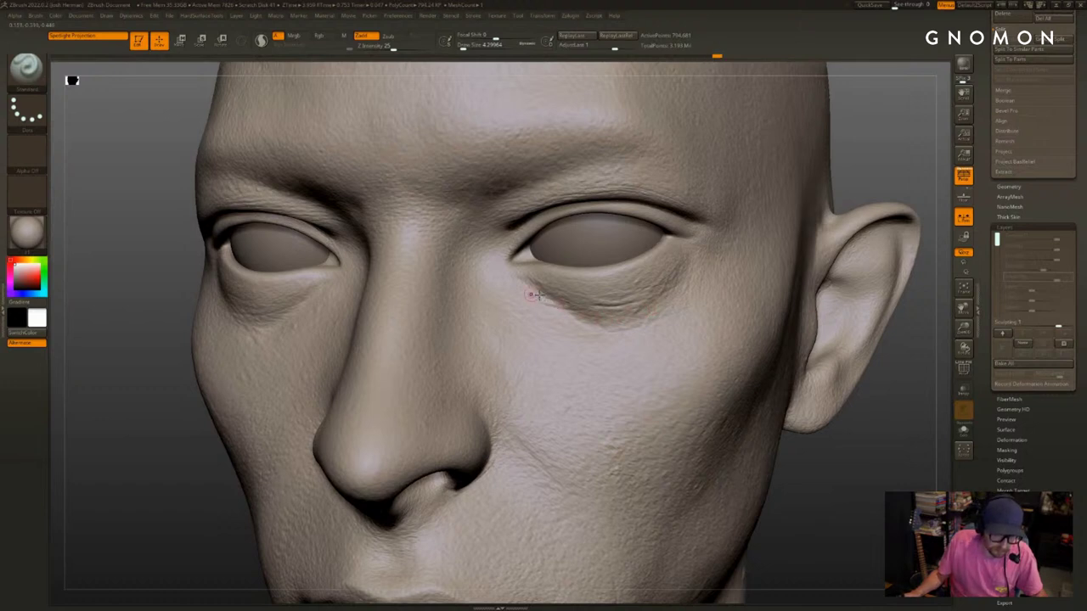
# Sharpen the inner edge of the eye bag crease with a very small DamStandard brush
pyautogui.press('b')
pyautogui.press('d')
pyautogui.press('s')
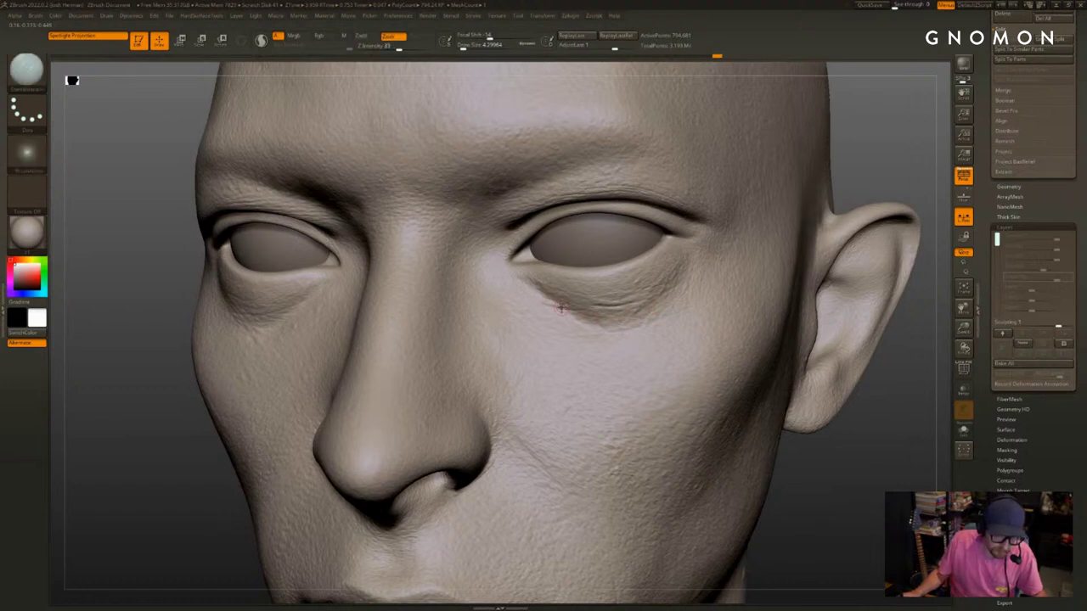
pyautogui.moveTo(841, 169)
pyautogui.mouseDown()
pyautogui.moveTo(846, 199)
pyautogui.moveTo(815, 213)
pyautogui.moveTo(861, 271)
pyautogui.moveTo(861, 293)
pyautogui.mouseUp()
# Add fine skin folds at the outer ends of both eye bags with the Standard brush
pyautogui.press('b')
pyautogui.press('s')
pyautogui.press('t')
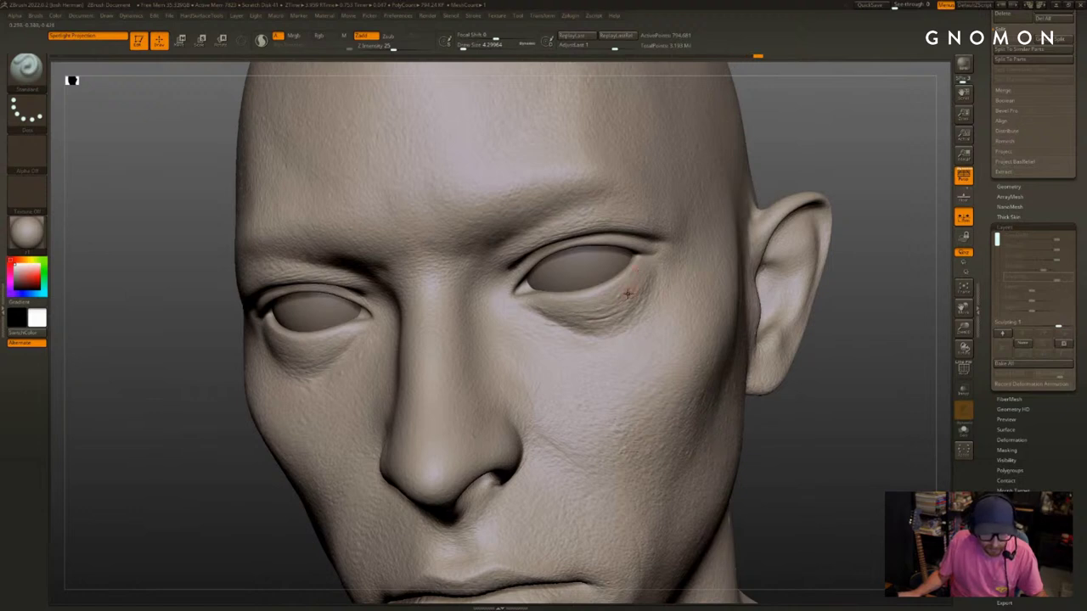
pyautogui.moveTo(837, 219); pyautogui.dragTo(904, 225)
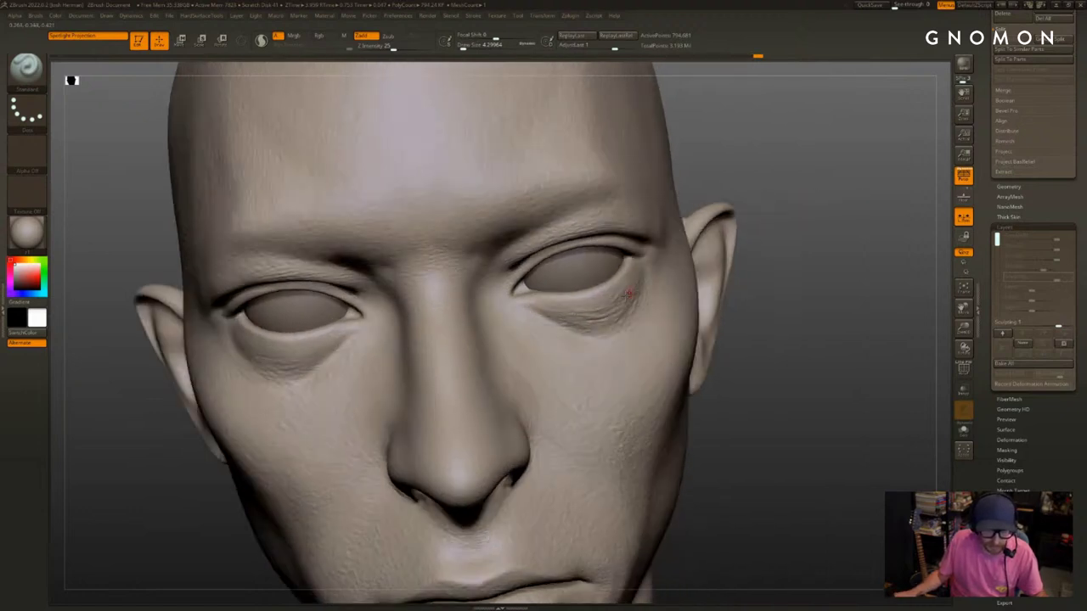
pyautogui.moveTo(814, 231); pyautogui.dragTo(864, 231)
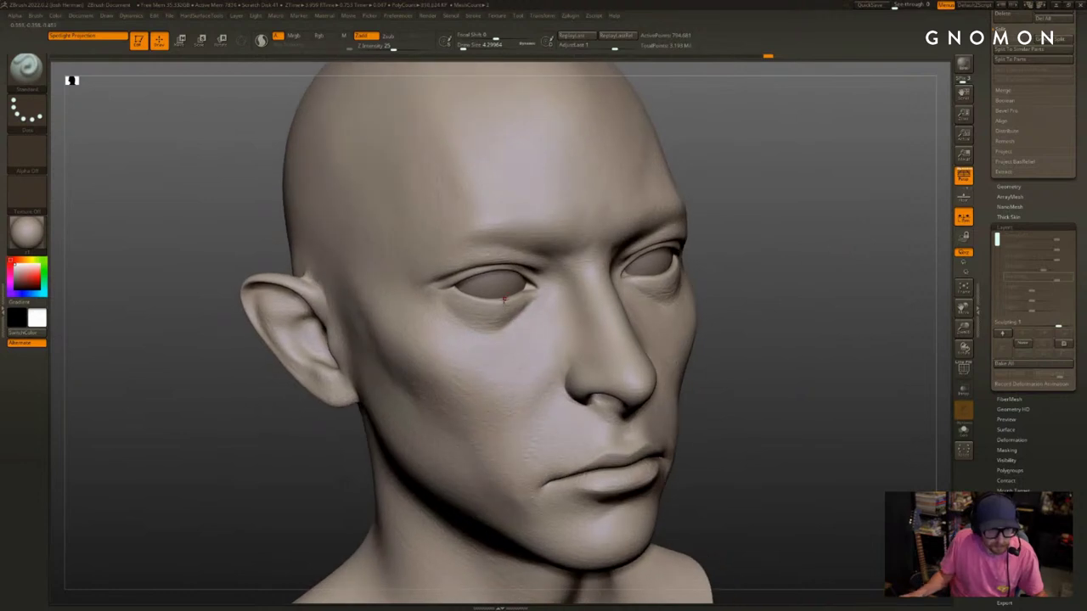
pyautogui.keyDown('alt'); pyautogui.moveTo(774, 265); pyautogui.dragTo(776, 295); pyautogui.keyUp('alt')
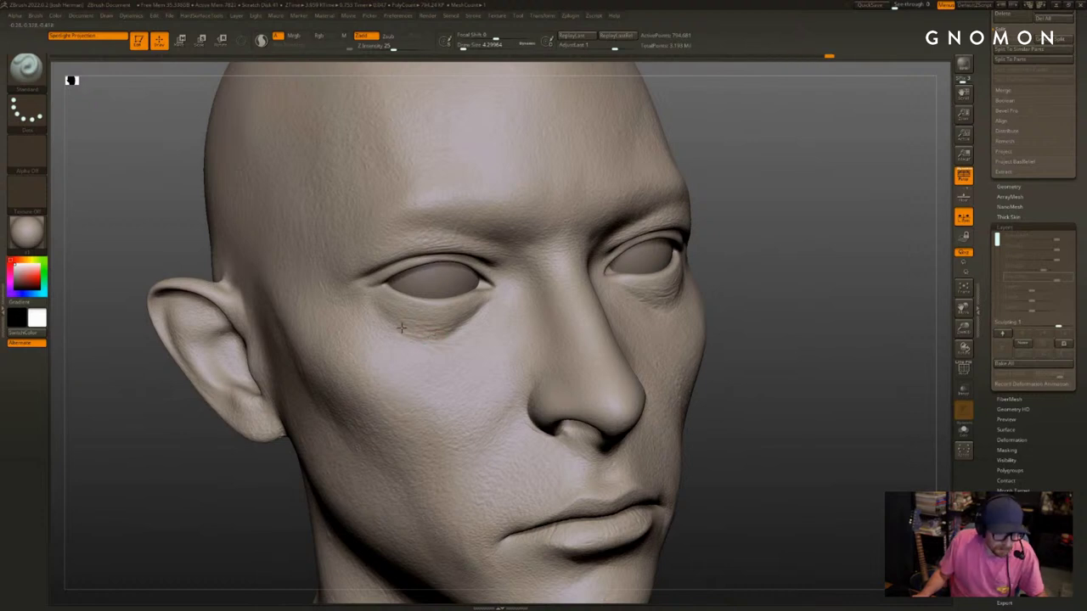
pyautogui.moveTo(384, 309); pyautogui.dragTo(390, 312)
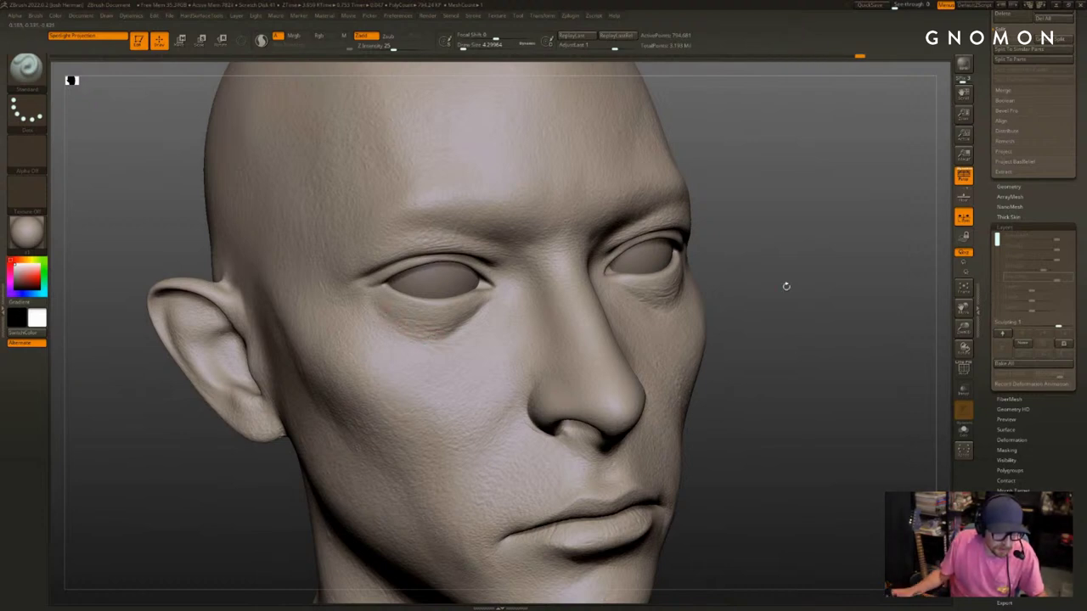
# Work the area where the upper ear meets the temple with the DamStandard and Standard brushes
pyautogui.moveTo(786, 286); pyautogui.dragTo(836, 289)
pyautogui.press('b')
pyautogui.press('d')
pyautogui.press('s')
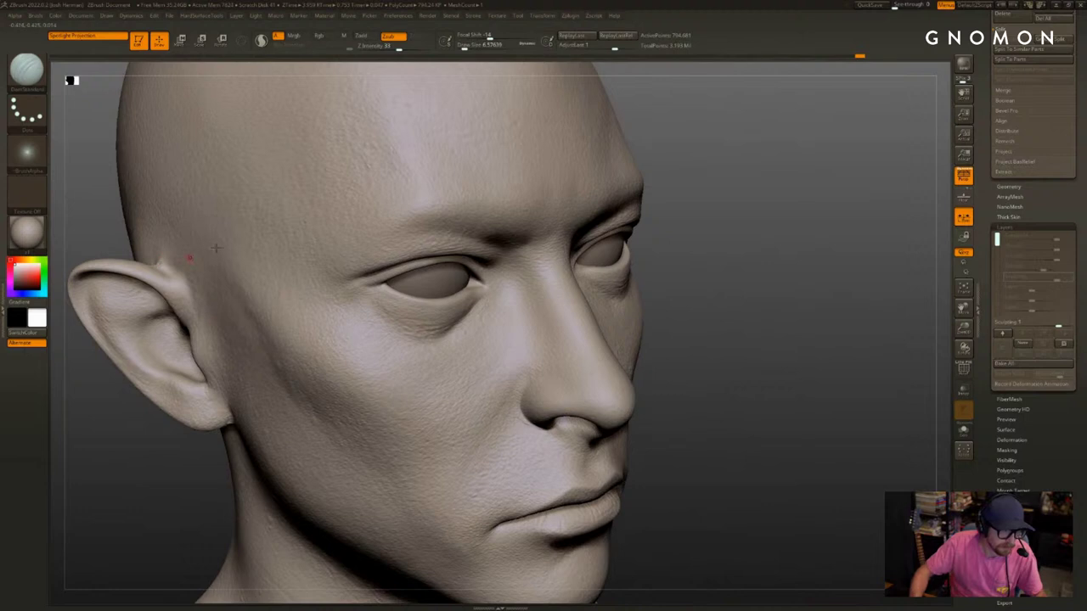
pyautogui.moveTo(682, 172); pyautogui.dragTo(696, 181)
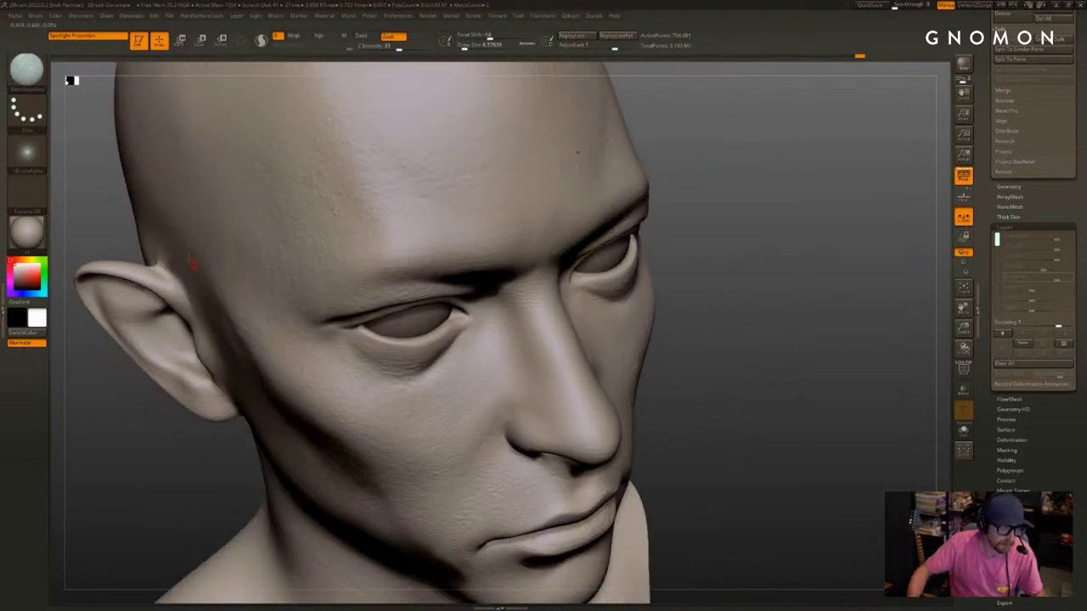
pyautogui.press('b')
pyautogui.press('s')
pyautogui.press('t')
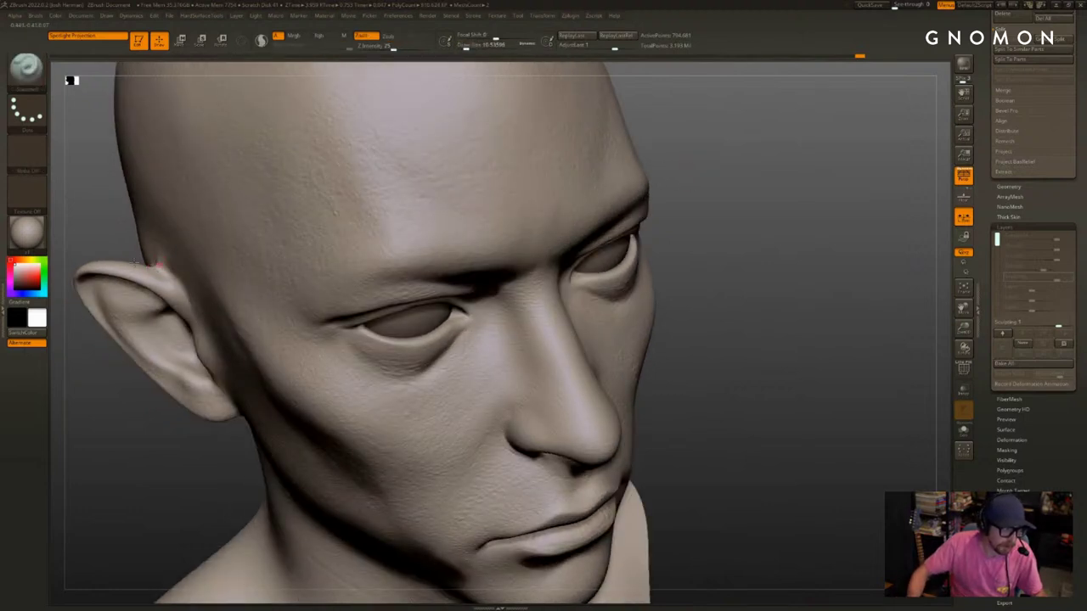
# Try cutting a crease at the top of the ear with the DamStandard brush, and undo the stray stroke
pyautogui.moveTo(139, 263)
pyautogui.mouseDown()
pyautogui.moveTo(150, 267)
pyautogui.moveTo(84, 127)
pyautogui.mouseUp()
pyautogui.press('b')
pyautogui.press('d')
pyautogui.press('s')
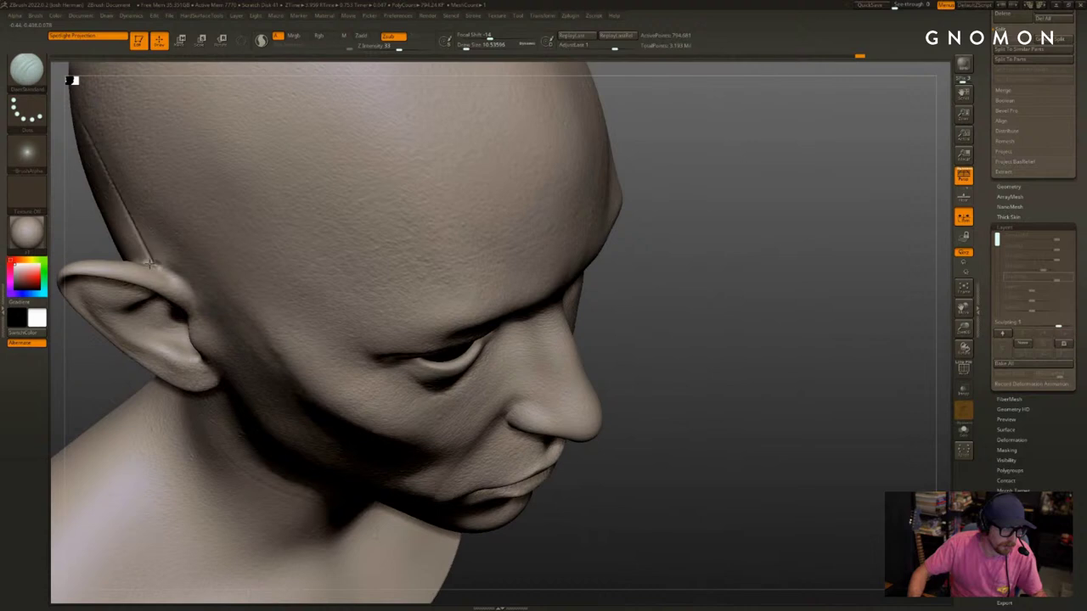
pyautogui.hotkey('ctrl', 'z')
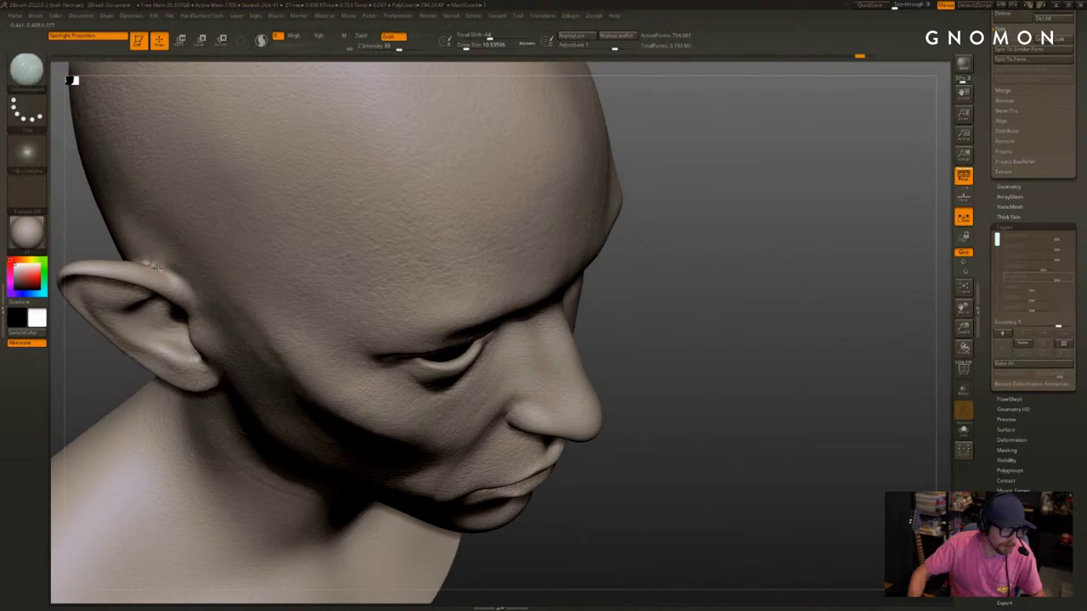
# Recut the crease where the top of the ear joins the head with DamStandard, undoing the first attempt
pyautogui.moveTo(86, 238); pyautogui.dragTo(97, 255)
pyautogui.moveTo(155, 264); pyautogui.dragTo(184, 279)
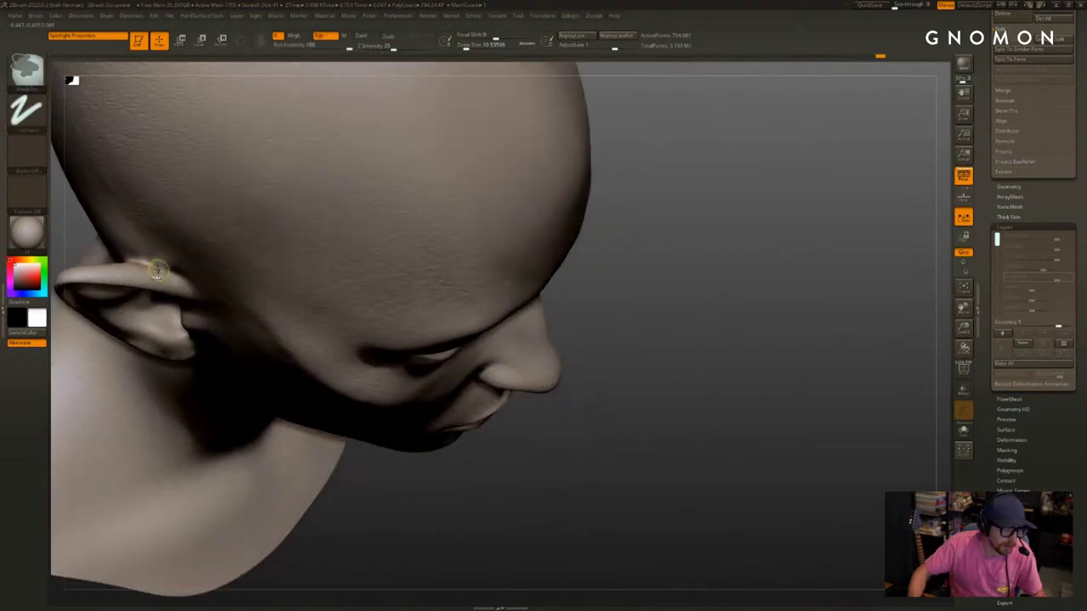
pyautogui.hotkey('ctrl', 'z')
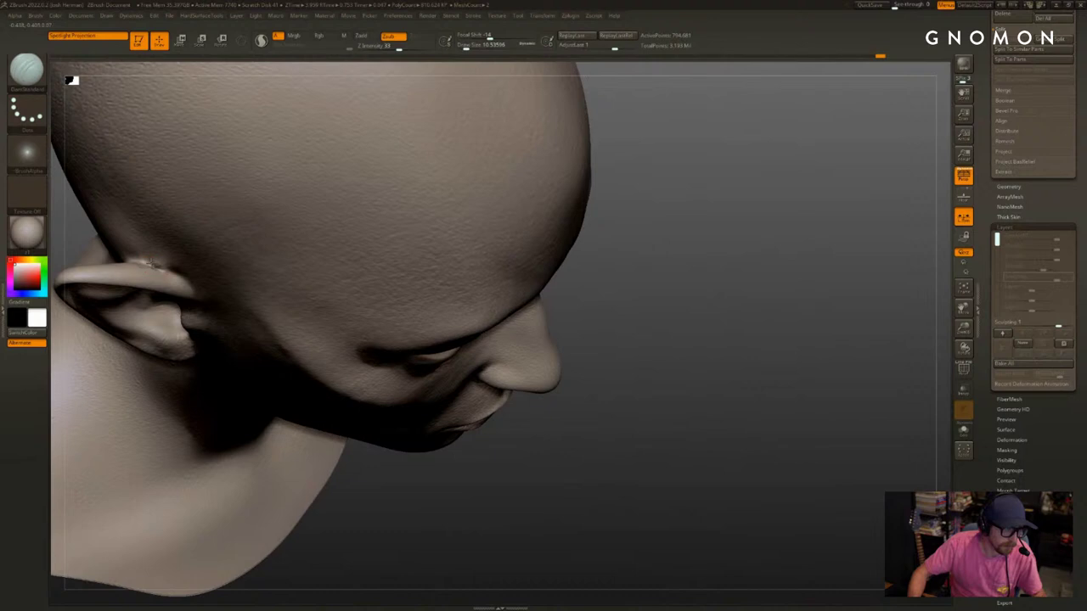
pyautogui.keyDown('alt'); pyautogui.moveTo(152, 264); pyautogui.dragTo(182, 282); pyautogui.keyUp('alt')
# Fill and smooth the junction above the ear with a small ClayBuildup brush, working from several angles
pyautogui.press('b')
pyautogui.press('c')
pyautogui.press('b')
pyautogui.moveTo(447, 524); pyautogui.dragTo(435, 399)
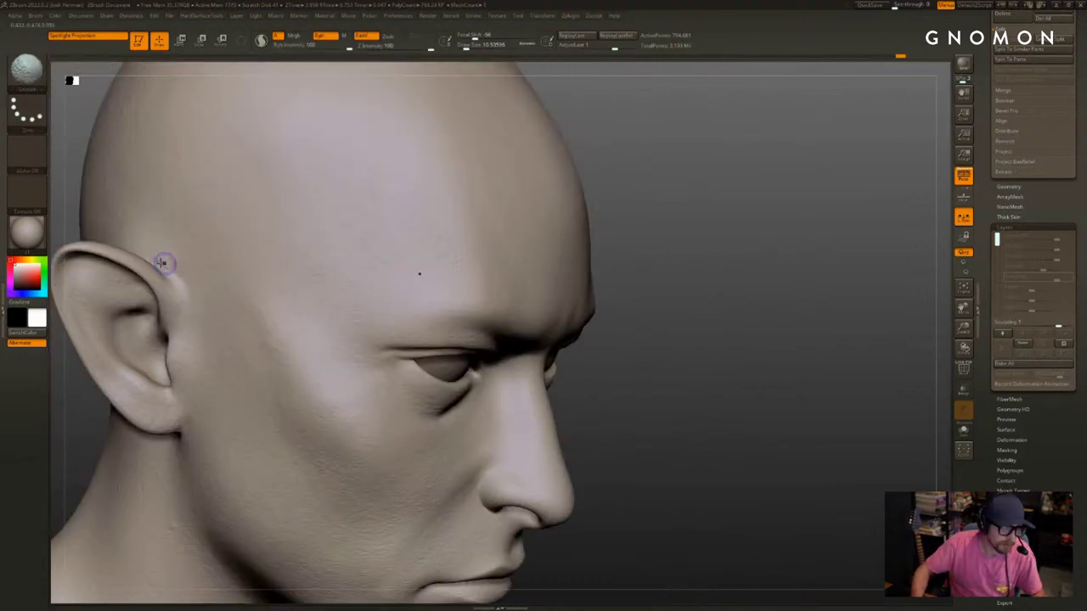
pyautogui.moveTo(794, 208)
pyautogui.mouseDown()
pyautogui.moveTo(699, 229)
pyautogui.moveTo(622, 263)
pyautogui.mouseUp()
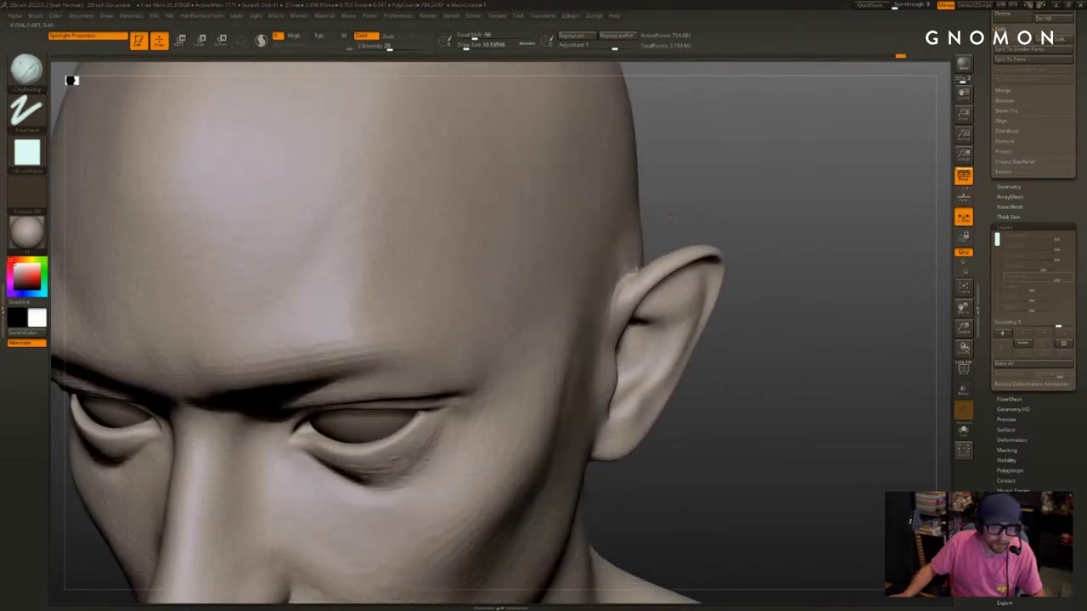
pyautogui.moveTo(703, 196); pyautogui.dragTo(655, 249)
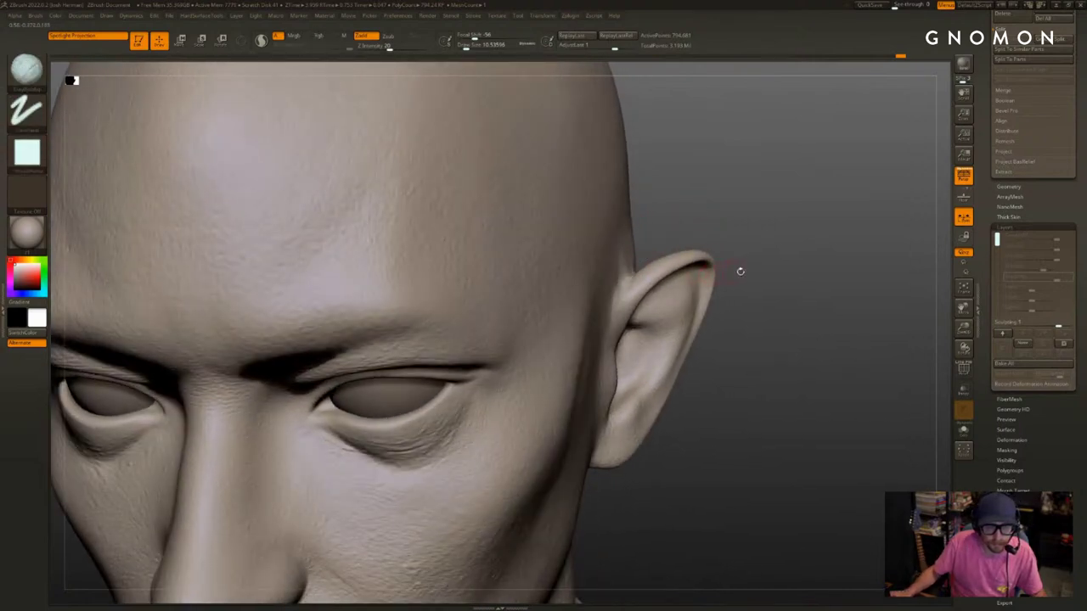
pyautogui.moveTo(739, 271)
pyautogui.mouseDown()
pyautogui.moveTo(722, 277)
pyautogui.moveTo(754, 272)
pyautogui.mouseUp()
# Smooth the junction where the top of the ear meets the head, using a smaller brush at a lower subdivision level
pyautogui.press('b')
pyautogui.press('m')
pyautogui.press('v')
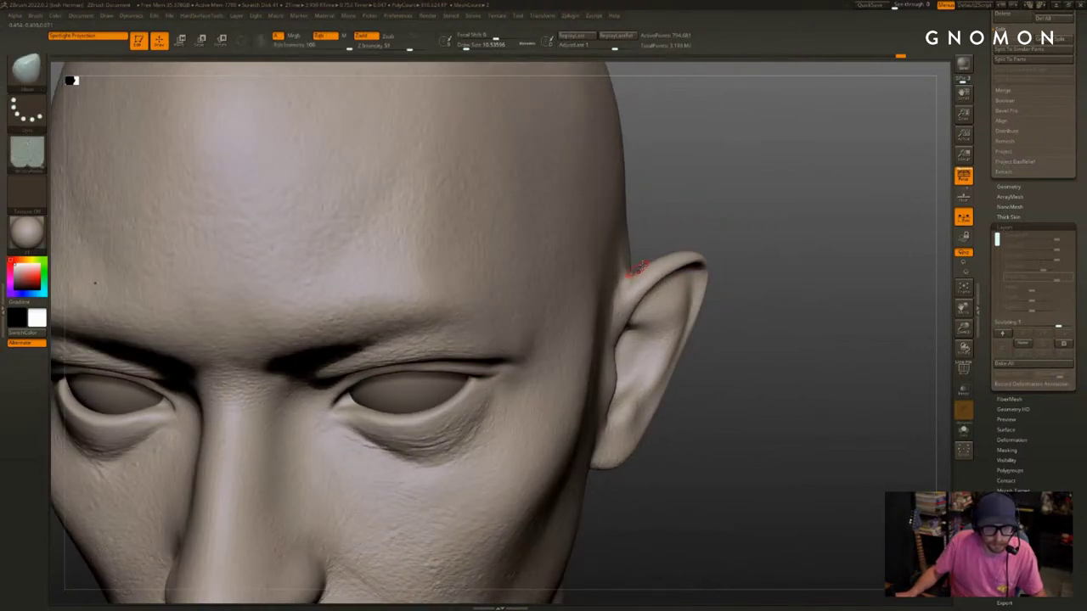
pyautogui.keyDown('shift'); pyautogui.moveTo(639, 269); pyautogui.dragTo(639, 267); pyautogui.keyUp('shift')
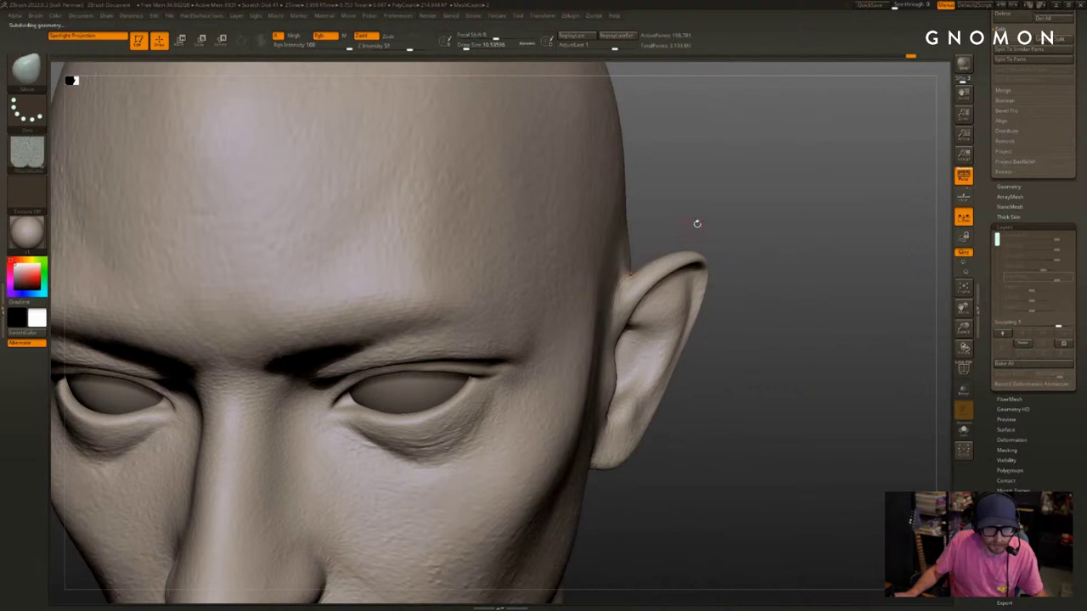
pyautogui.moveTo(725, 222)
pyautogui.keyDown('alt'); pyautogui.mouseDown()
pyautogui.moveTo(725, 196)
pyautogui.moveTo(527, 247)
pyautogui.moveTo(576, 295)
pyautogui.mouseUp(); pyautogui.keyUp('alt')
pyautogui.press('s')
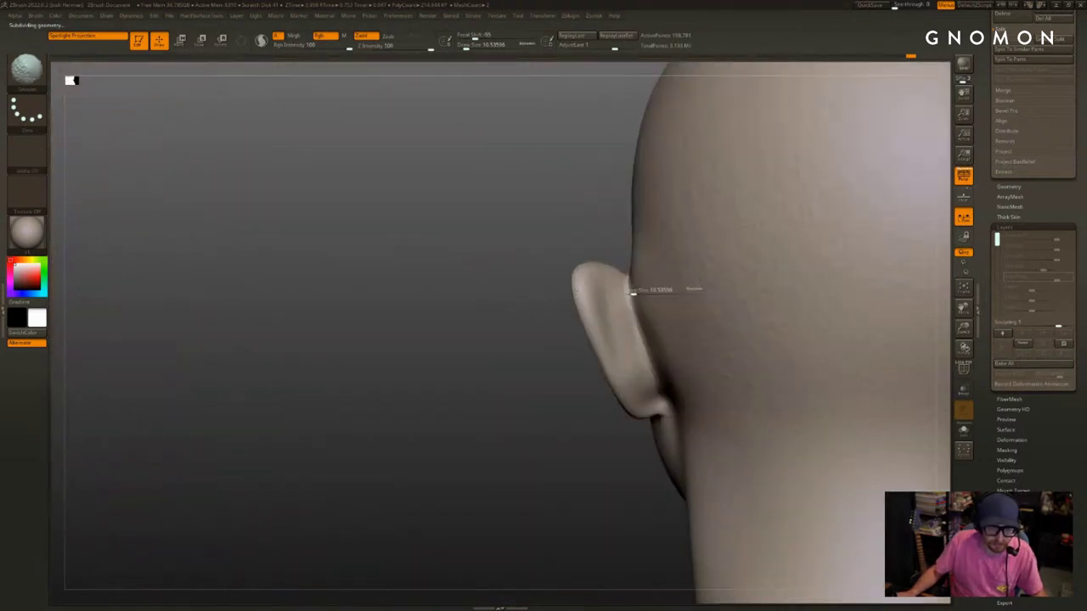
pyautogui.click(633, 293)
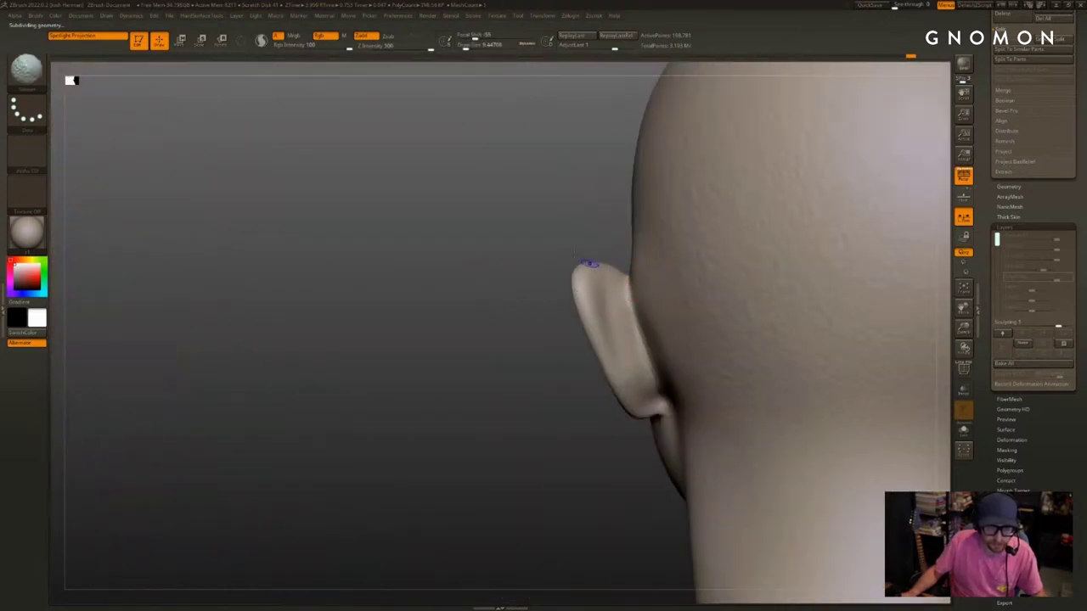
# Drop another subdivision level and reshape the rear attachment of the upper ear with a larger Move brush
pyautogui.hotkey('shift', 'd')
pyautogui.moveTo(531, 257)
pyautogui.mouseDown()
pyautogui.moveTo(568, 255)
pyautogui.moveTo(531, 259)
pyautogui.mouseUp()
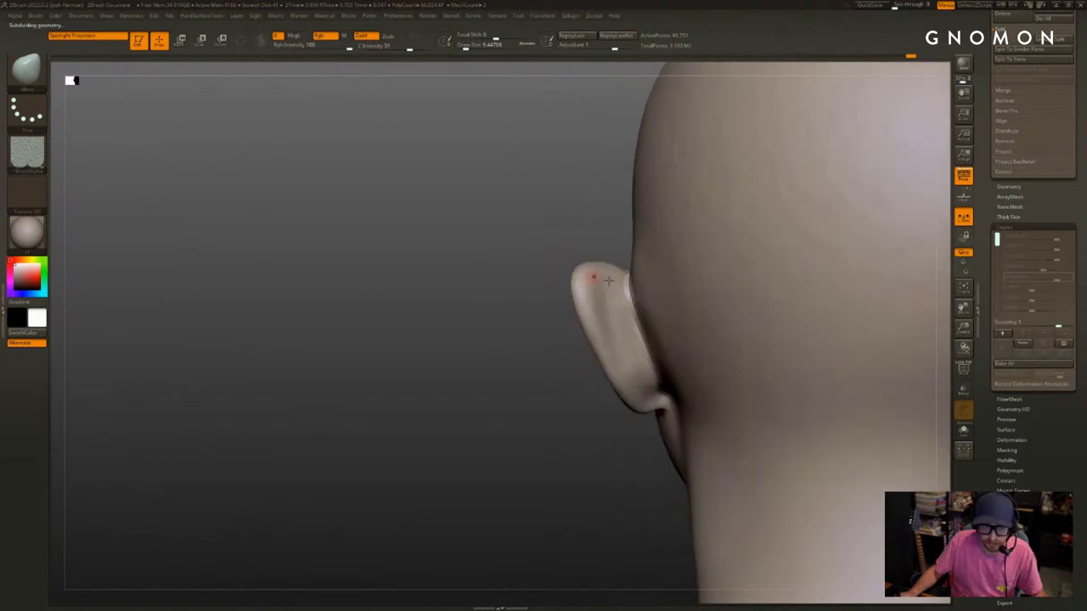
pyautogui.moveTo(548, 315); pyautogui.dragTo(556, 314)
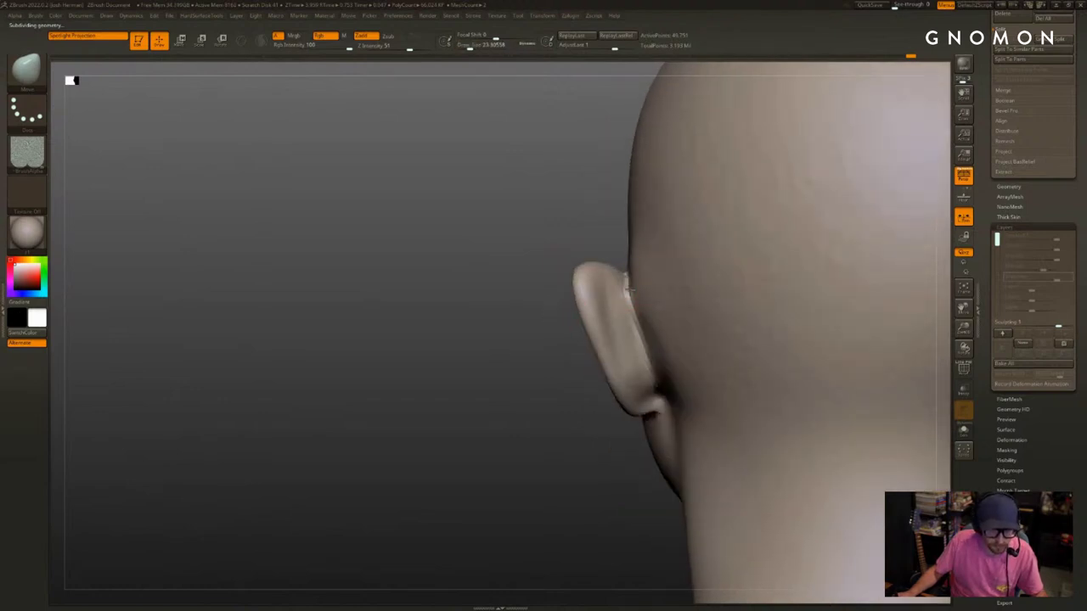
pyautogui.moveTo(626, 297); pyautogui.dragTo(624, 290)
pyautogui.moveTo(561, 290); pyautogui.dragTo(600, 284)
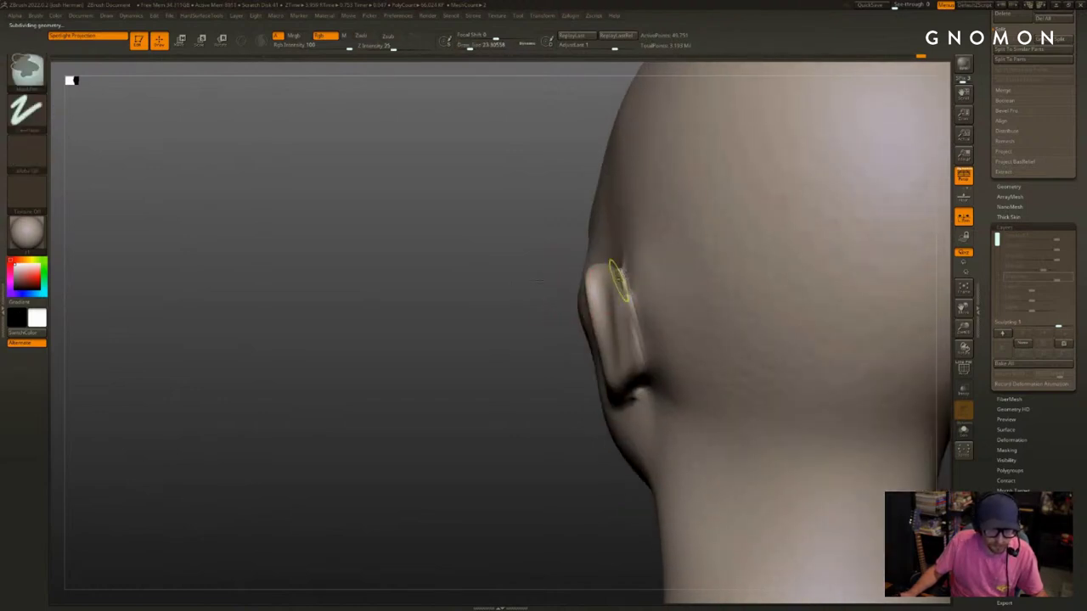
pyautogui.hotkey('ctrl', 'z')
pyautogui.moveTo(520, 280)
pyautogui.mouseDown()
pyautogui.moveTo(507, 330)
pyautogui.moveTo(519, 386)
pyautogui.mouseUp()
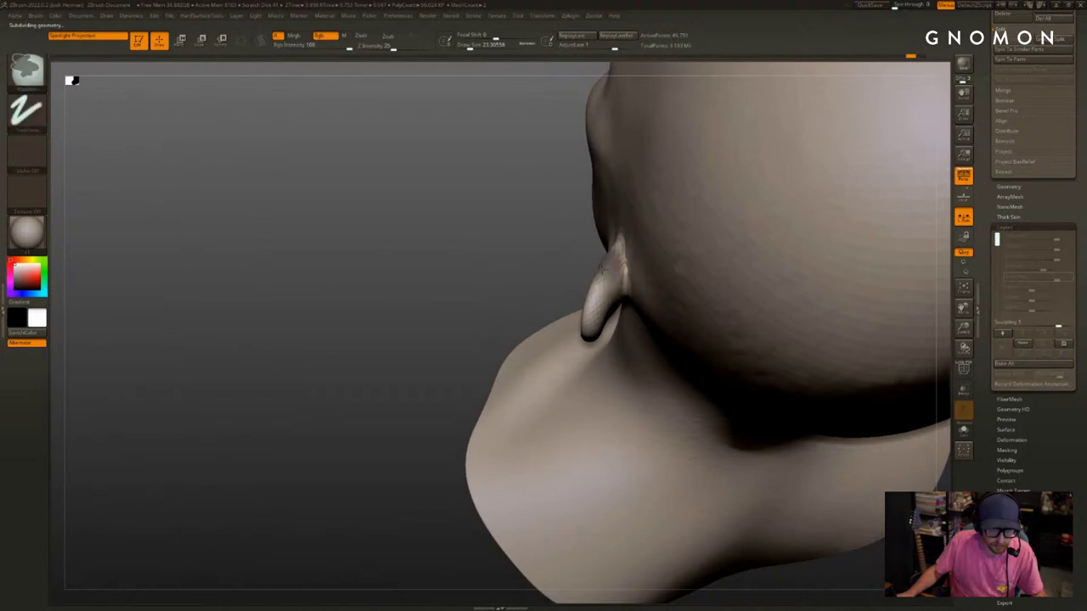
pyautogui.hotkey('ctrl', 'shift', 'z')
pyautogui.moveTo(489, 250); pyautogui.dragTo(611, 255)
pyautogui.moveTo(890, 177)
pyautogui.mouseDown()
pyautogui.moveTo(924, 168)
pyautogui.moveTo(941, 255)
pyautogui.mouseUp()
pyautogui.moveTo(559, 307)
pyautogui.keyDown('shift'); pyautogui.mouseDown()
pyautogui.moveTo(644, 299)
pyautogui.moveTo(631, 331)
pyautogui.mouseUp(); pyautogui.keyUp('shift')
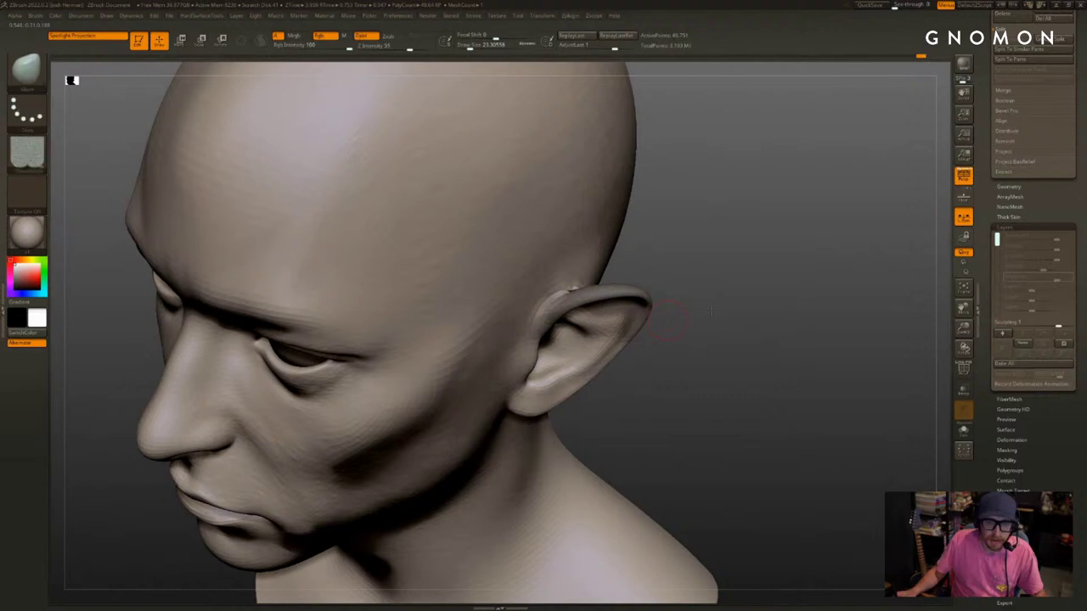
# Adjust the upper ear rim and its attachment with the Move brush from front, side and back views
pyautogui.moveTo(711, 311)
pyautogui.mouseDown()
pyautogui.moveTo(776, 298)
pyautogui.moveTo(789, 316)
pyautogui.moveTo(722, 323)
pyautogui.mouseUp()
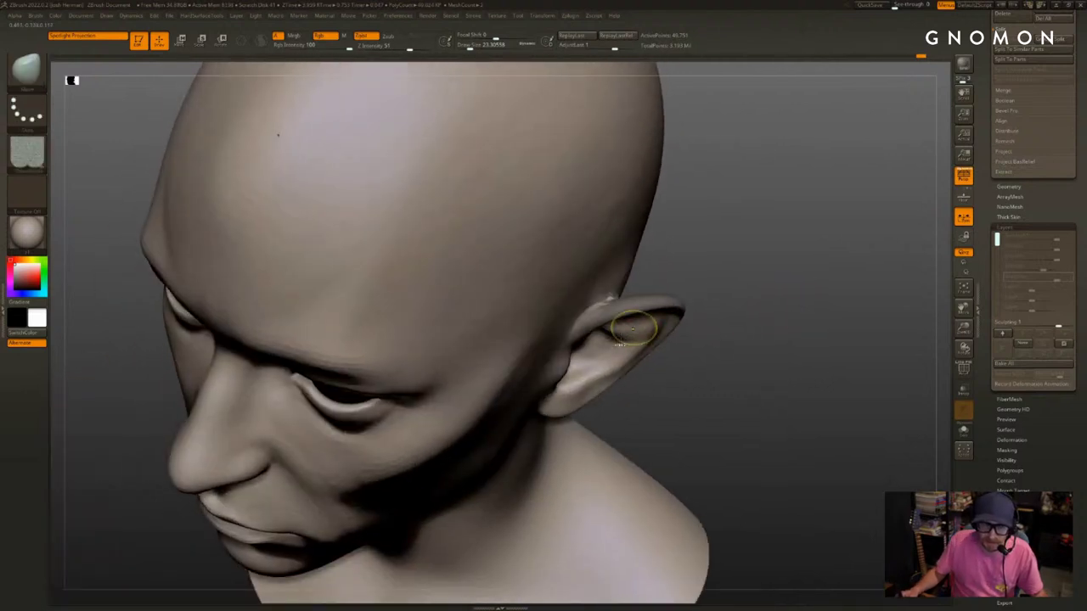
pyautogui.moveTo(633, 328)
pyautogui.keyDown('ctrl'); pyautogui.mouseDown()
pyautogui.moveTo(599, 364)
pyautogui.moveTo(589, 343)
pyautogui.moveTo(564, 396)
pyautogui.moveTo(585, 392)
pyautogui.mouseUp(); pyautogui.keyUp('ctrl')
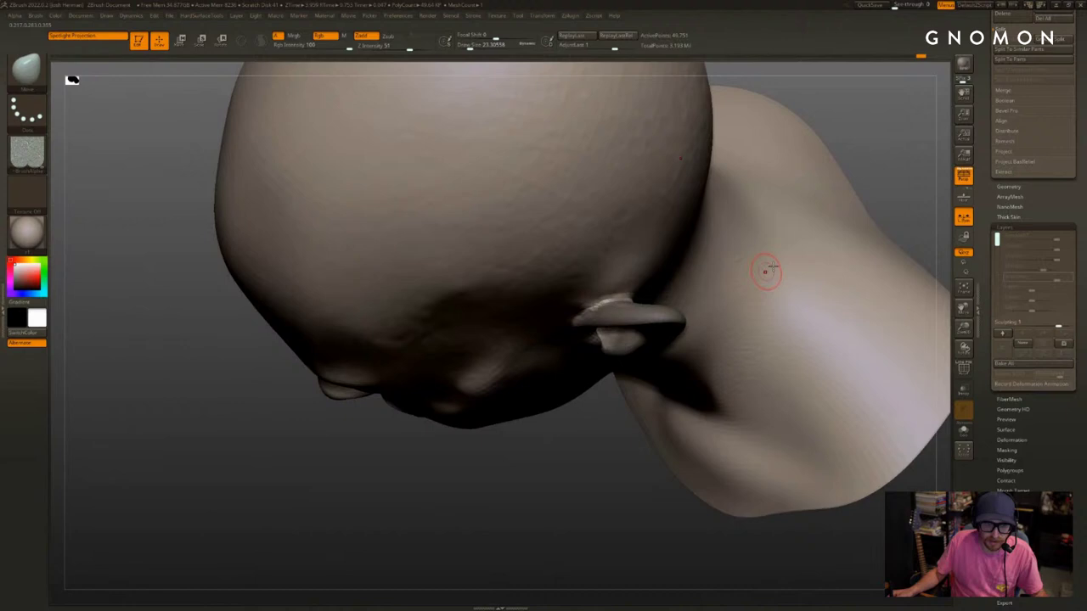
pyautogui.moveTo(772, 274)
pyautogui.mouseDown()
pyautogui.moveTo(772, 223)
pyautogui.moveTo(689, 281)
pyautogui.moveTo(685, 252)
pyautogui.mouseUp()
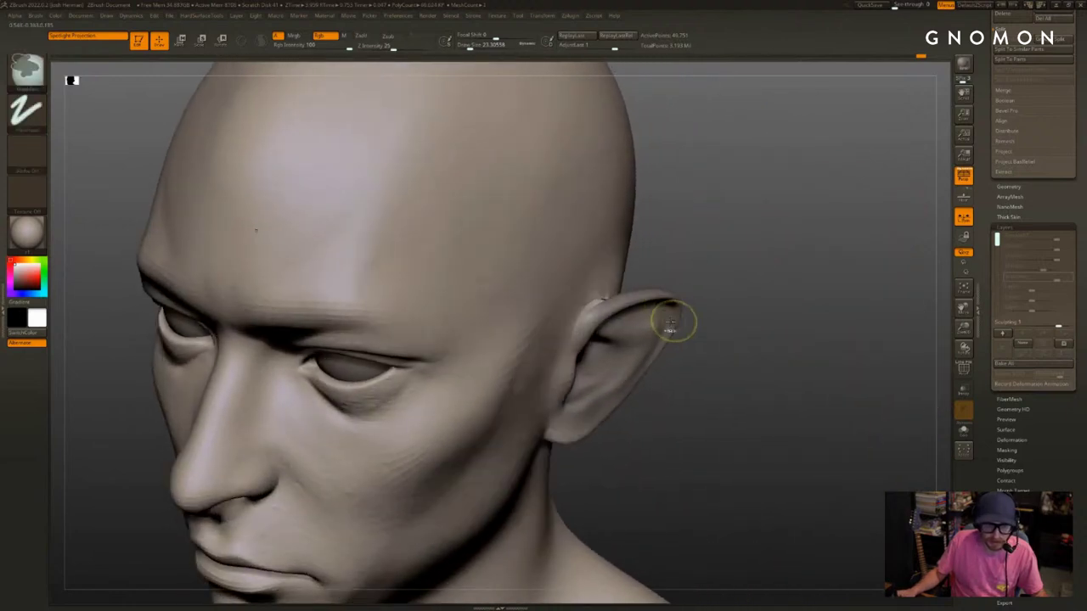
pyautogui.keyDown('ctrl'); pyautogui.moveTo(671, 323); pyautogui.dragTo(648, 321); pyautogui.keyUp('ctrl')
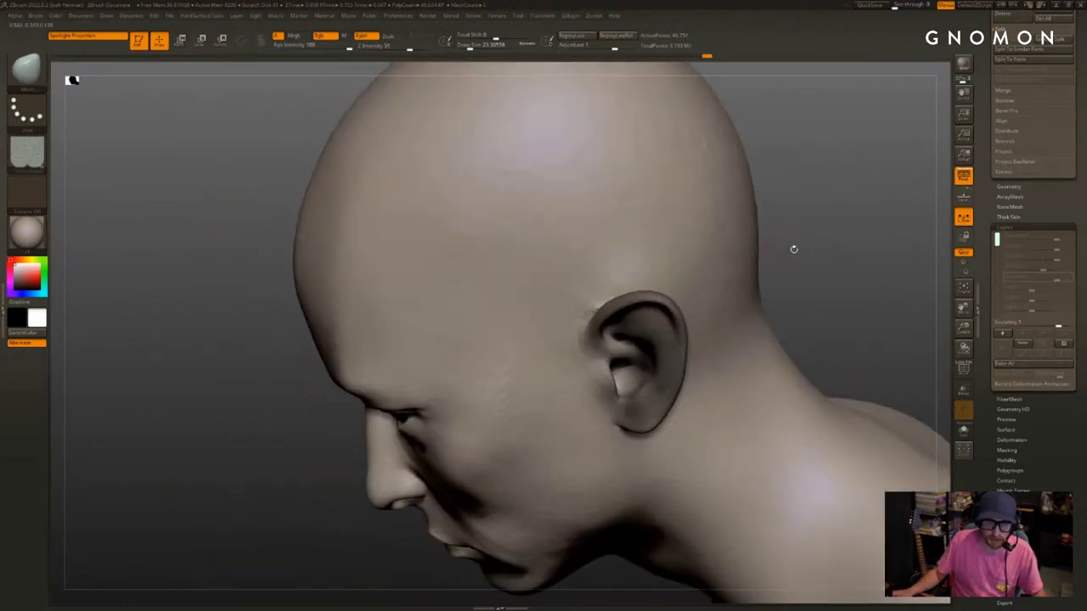
pyautogui.moveTo(793, 245); pyautogui.dragTo(578, 304)
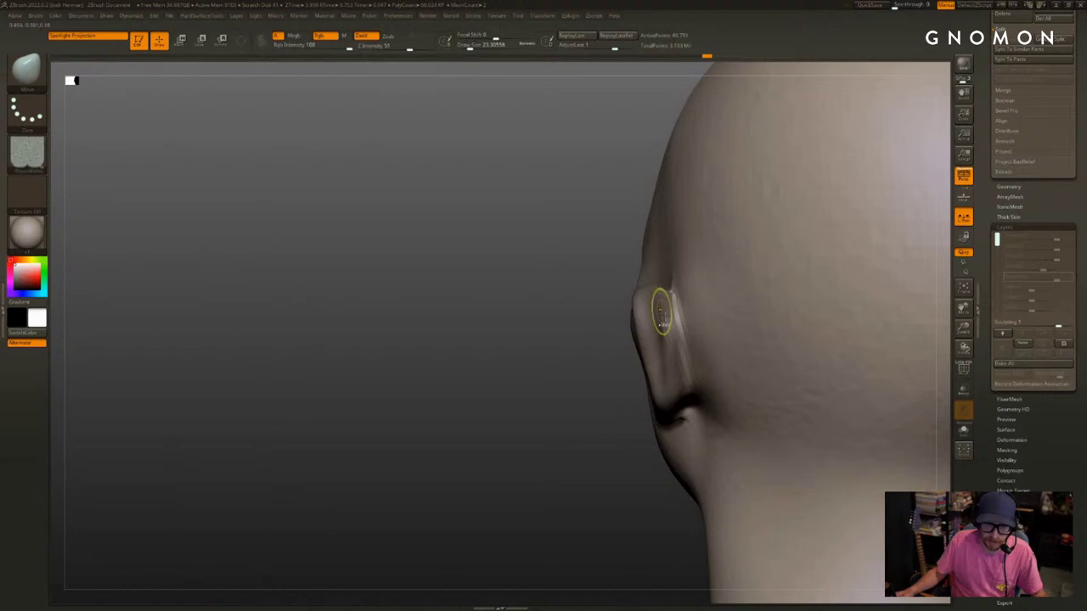
pyautogui.keyDown('ctrl'); pyautogui.moveTo(659, 309); pyautogui.dragTo(656, 372); pyautogui.keyUp('ctrl')
pyautogui.keyDown('ctrl'); pyautogui.moveTo(651, 285); pyautogui.dragTo(647, 264); pyautogui.keyUp('ctrl')
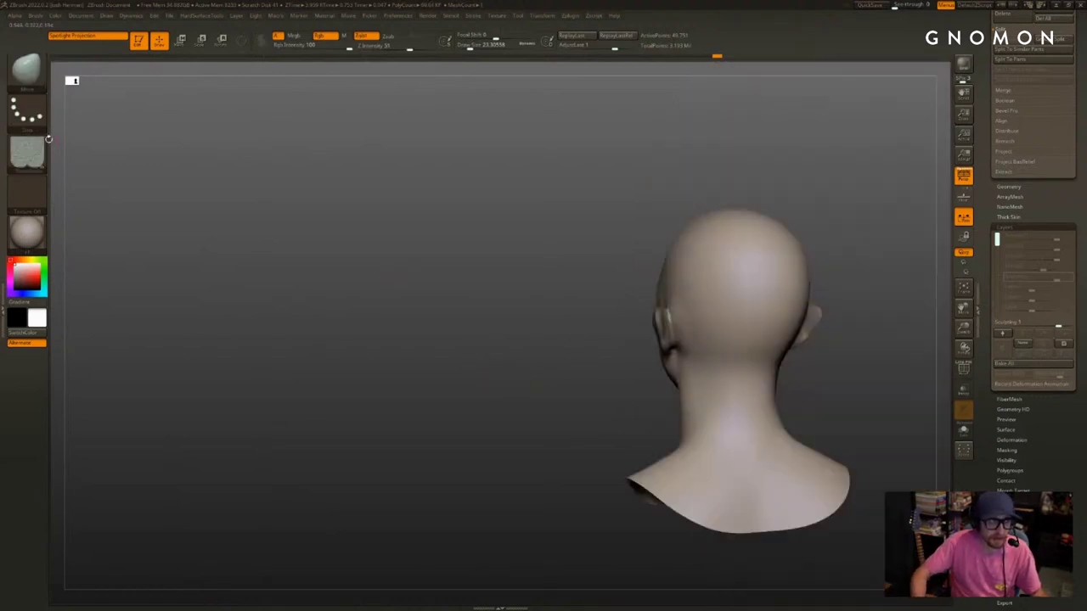
# Turn off the Move brush's alpha and reshape the back of the ear where it joins the skull
pyautogui.click(43, 159)
pyautogui.click(79, 161)
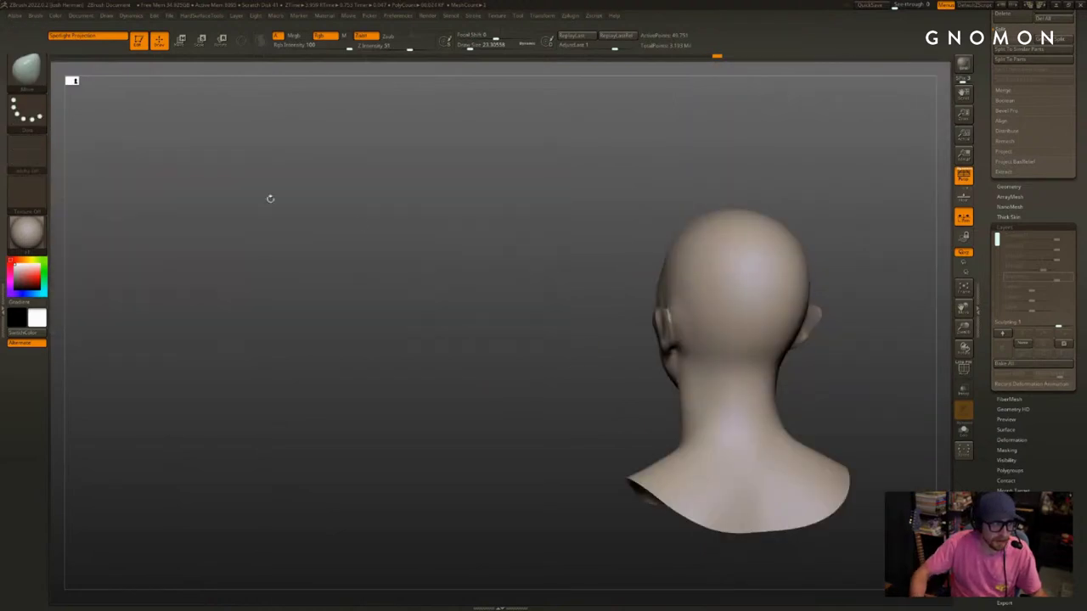
pyautogui.keyDown('alt'); pyautogui.moveTo(424, 274); pyautogui.dragTo(382, 340); pyautogui.keyUp('alt')
pyautogui.moveTo(510, 352)
pyautogui.mouseDown()
pyautogui.moveTo(461, 359)
pyautogui.moveTo(481, 360)
pyautogui.mouseUp()
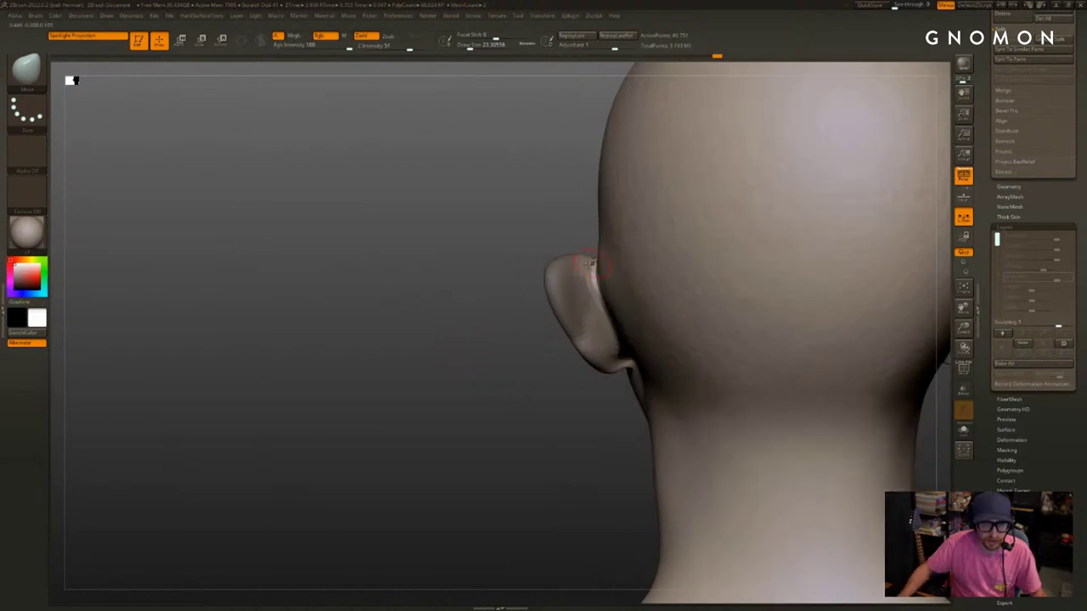
pyautogui.keyDown('ctrl'); pyautogui.moveTo(570, 285); pyautogui.dragTo(573, 260); pyautogui.keyUp('ctrl')
pyautogui.keyDown('ctrl'); pyautogui.moveTo(574, 331); pyautogui.dragTo(604, 362); pyautogui.keyUp('ctrl')
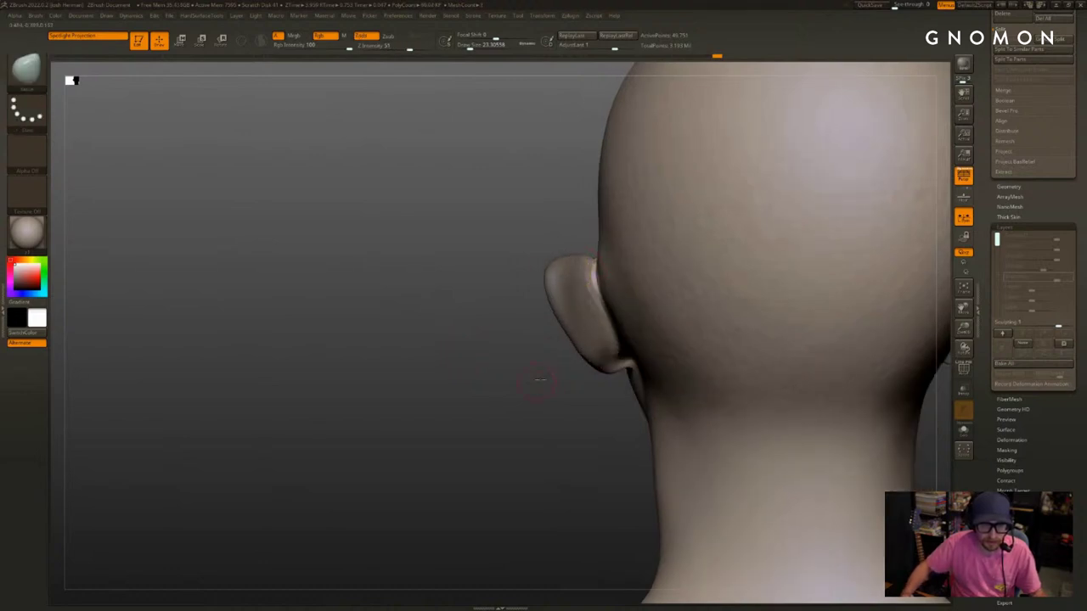
pyautogui.moveTo(528, 376)
pyautogui.mouseDown()
pyautogui.moveTo(550, 366)
pyautogui.moveTo(521, 339)
pyautogui.mouseUp()
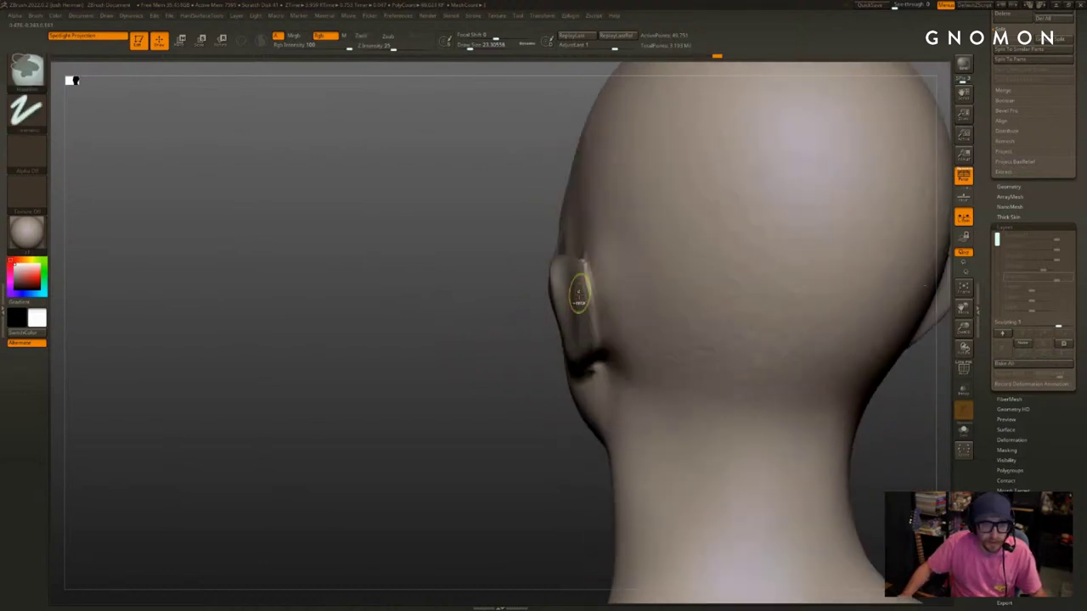
pyautogui.moveTo(579, 291)
pyautogui.keyDown('ctrl'); pyautogui.mouseDown()
pyautogui.moveTo(582, 313)
pyautogui.moveTo(586, 286)
pyautogui.moveTo(561, 298)
pyautogui.mouseUp(); pyautogui.keyUp('ctrl')
# Examine the ear attachment from behind, above and the side while resizing the Move brush
pyautogui.press('s')
pyautogui.moveTo(517, 338); pyautogui.dragTo(582, 337)
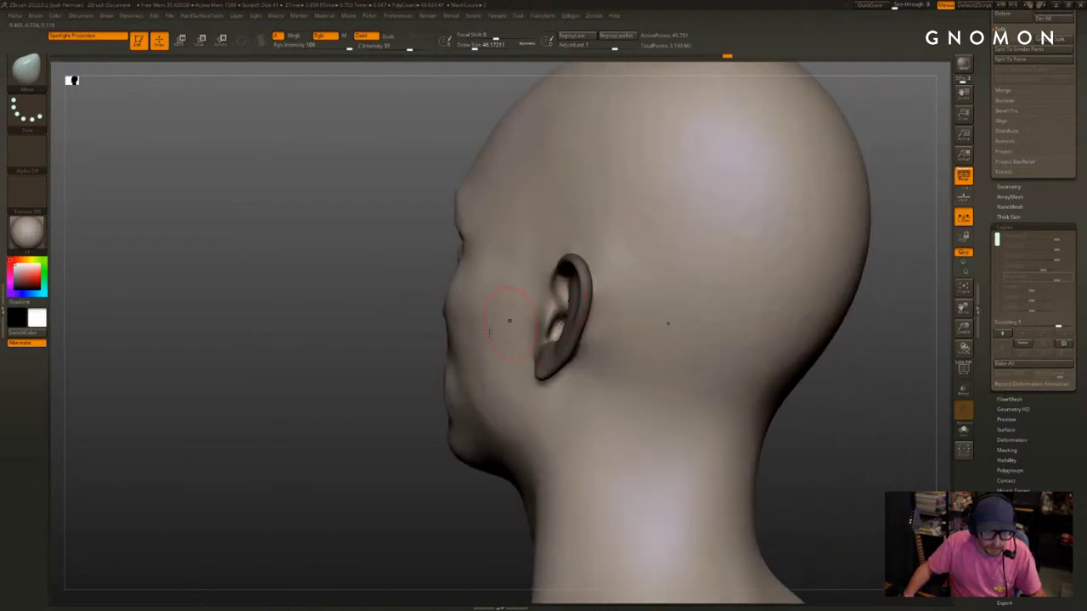
pyautogui.moveTo(404, 351); pyautogui.dragTo(457, 423)
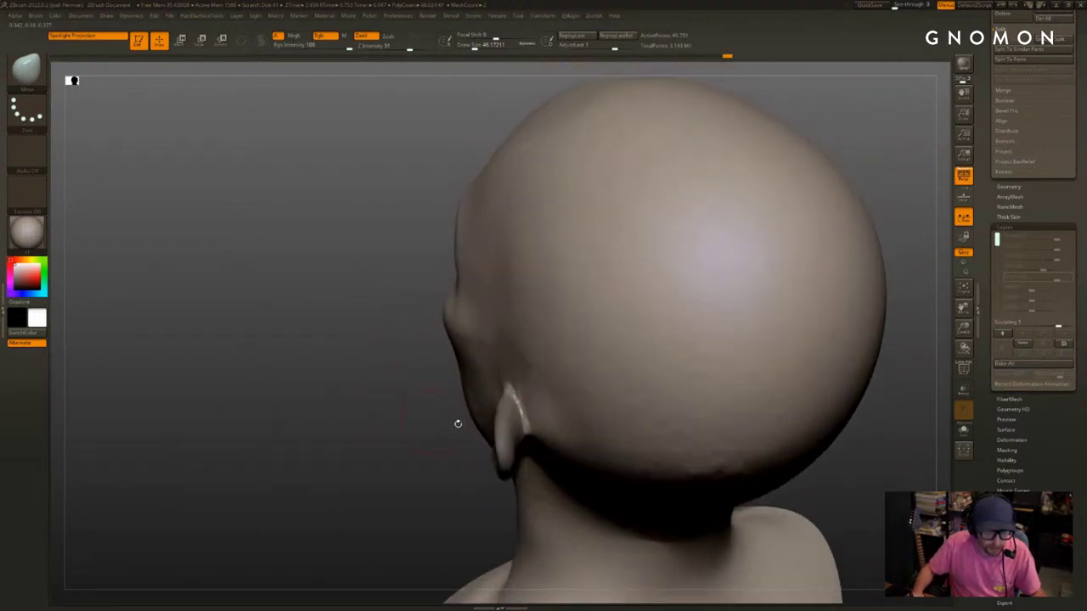
pyautogui.press('[')
pyautogui.moveTo(411, 501); pyautogui.dragTo(433, 486)
pyautogui.moveTo(756, 424)
pyautogui.mouseDown()
pyautogui.moveTo(762, 527)
pyautogui.moveTo(748, 586)
pyautogui.moveTo(752, 425)
pyautogui.mouseUp()
pyautogui.moveTo(543, 415); pyautogui.dragTo(545, 430, button='right')
pyautogui.press('s')
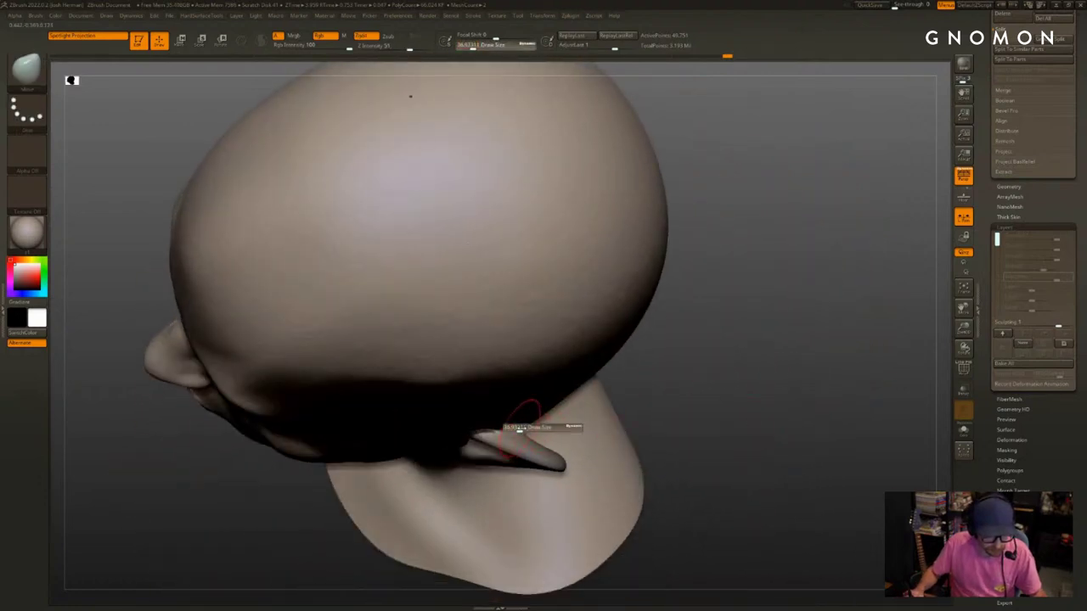
pyautogui.click(523, 428)
pyautogui.moveTo(717, 407)
pyautogui.mouseDown()
pyautogui.moveTo(759, 379)
pyautogui.moveTo(643, 342)
pyautogui.moveTo(628, 313)
pyautogui.moveTo(571, 310)
pyautogui.mouseUp()
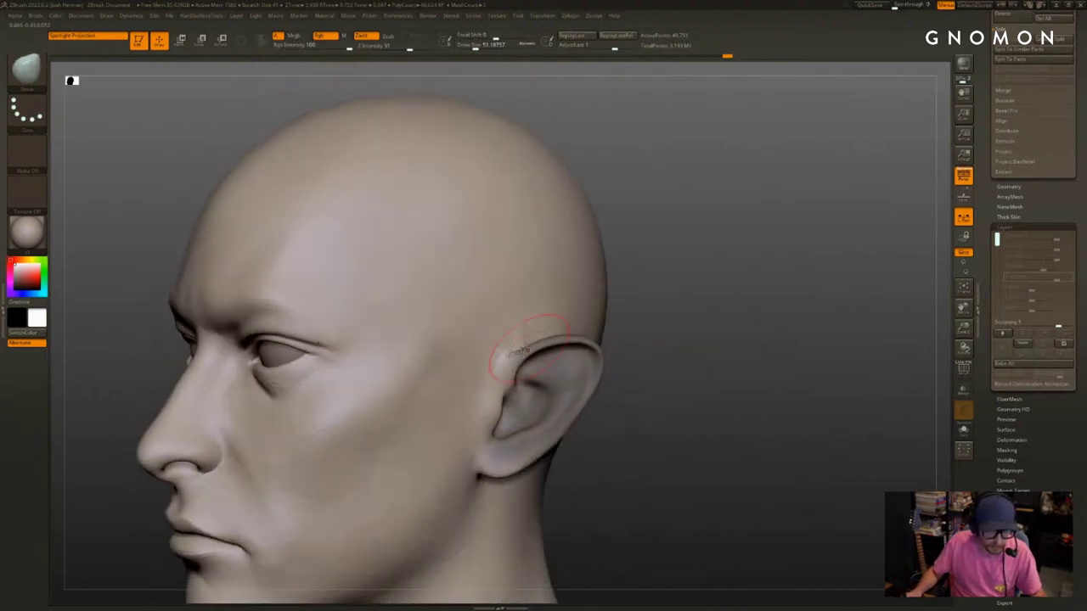
# Tuck in and smooth the fold in front of the upper ear with a smaller Move brush
pyautogui.press('s')
pyautogui.click(519, 358)
pyautogui.moveTo(667, 324); pyautogui.dragTo(608, 312)
pyautogui.keyDown('shift'); pyautogui.moveTo(535, 336); pyautogui.dragTo(524, 345); pyautogui.keyUp('shift')
pyautogui.moveTo(671, 333)
pyautogui.mouseDown()
pyautogui.moveTo(712, 326)
pyautogui.moveTo(650, 325)
pyautogui.mouseUp()
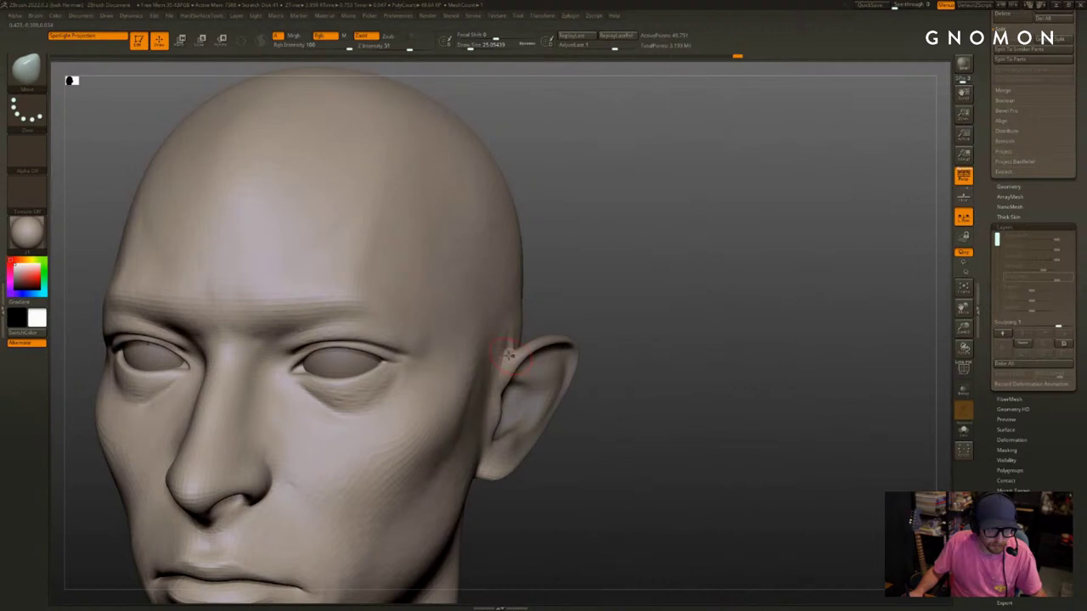
pyautogui.moveTo(507, 354)
pyautogui.mouseDown()
pyautogui.moveTo(603, 318)
pyautogui.moveTo(515, 339)
pyautogui.mouseUp()
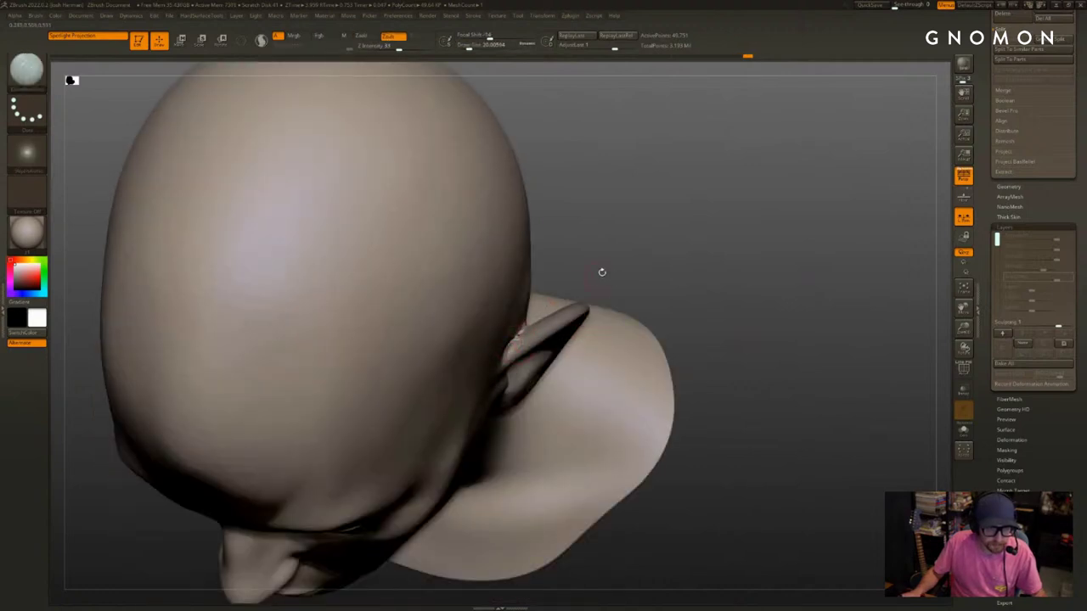
pyautogui.moveTo(602, 272); pyautogui.dragTo(604, 245)
pyautogui.keyDown('shift'); pyautogui.moveTo(504, 348); pyautogui.dragTo(510, 336); pyautogui.keyUp('shift')
pyautogui.moveTo(627, 350)
pyautogui.mouseDown()
pyautogui.moveTo(716, 269)
pyautogui.moveTo(637, 291)
pyautogui.mouseUp()
# Shape the transition between the temple and the upper ear with a larger Move brush
pyautogui.press('b')
pyautogui.press('m')
pyautogui.press('v')
pyautogui.press('s')
pyautogui.moveTo(536, 328); pyautogui.dragTo(545, 328)
pyautogui.moveTo(752, 303)
pyautogui.mouseDown()
pyautogui.moveTo(836, 320)
pyautogui.moveTo(842, 290)
pyautogui.mouseUp()
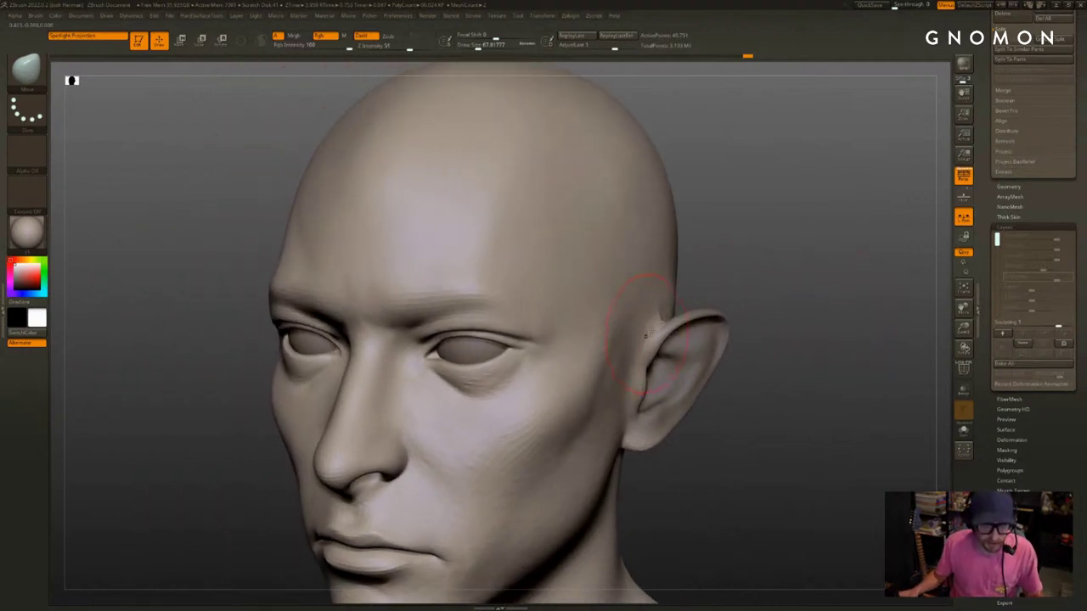
pyautogui.press('s')
pyautogui.moveTo(663, 324); pyautogui.dragTo(655, 323)
# Define the crease above the ear's front attachment with a small DamStandard brush and smooth it
pyautogui.press('b')
pyautogui.press('d')
pyautogui.press('s')
pyautogui.moveTo(751, 222); pyautogui.dragTo(737, 302)
pyautogui.press('s')
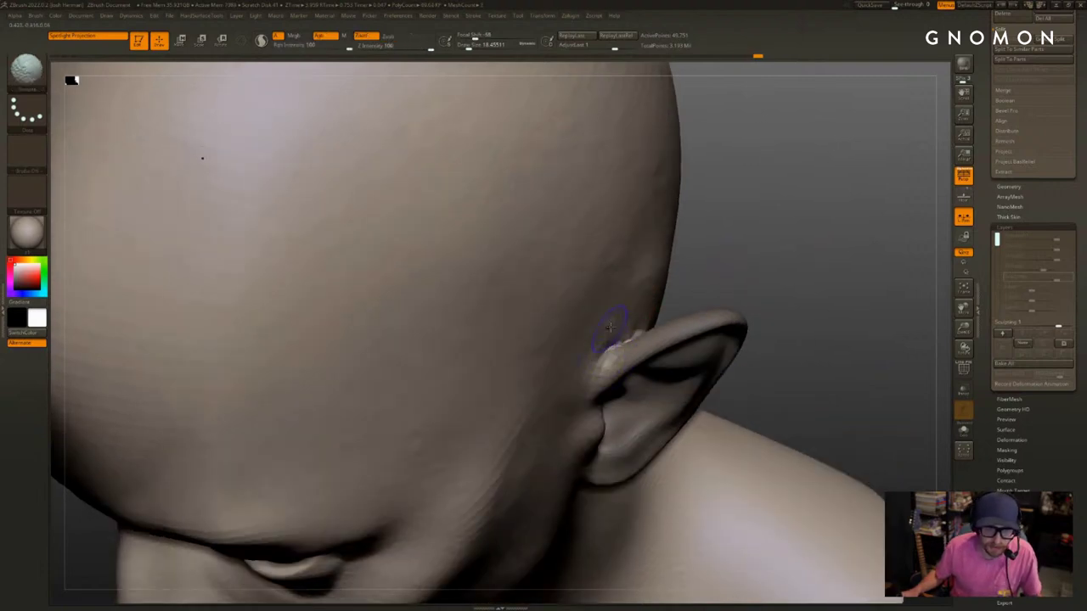
pyautogui.moveTo(610, 347); pyautogui.dragTo(637, 329)
# Refine the point where the front of the ear rim meets the temple with the DamStandard and Move brushes
pyautogui.press('b')
pyautogui.press('d')
pyautogui.press('s')
pyautogui.moveTo(849, 153)
pyautogui.mouseDown()
pyautogui.moveTo(882, 204)
pyautogui.moveTo(881, 239)
pyautogui.mouseUp()
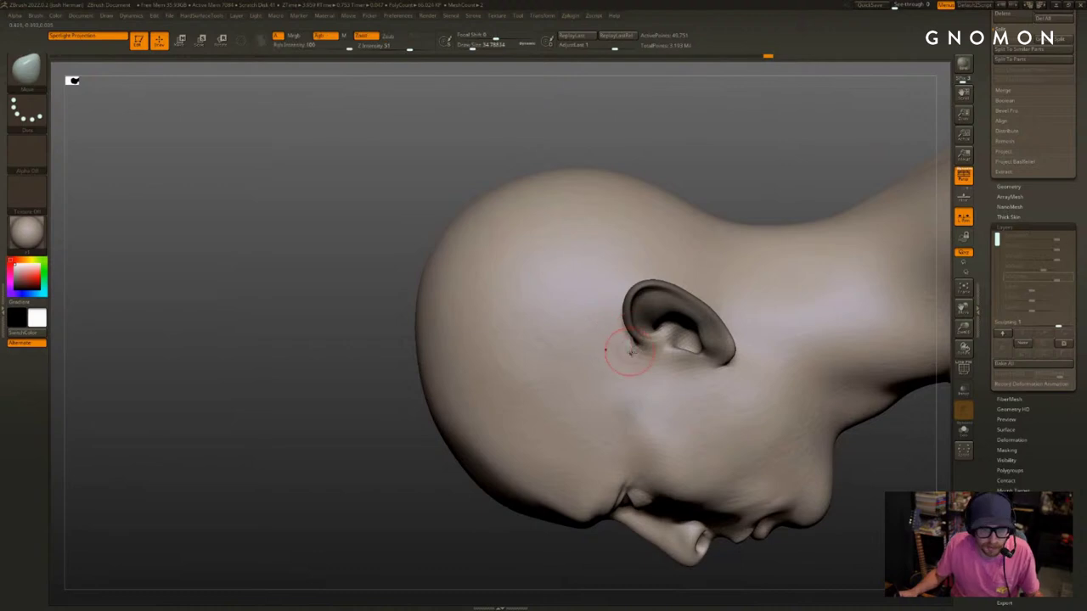
pyautogui.moveTo(635, 353); pyautogui.dragTo(638, 357)
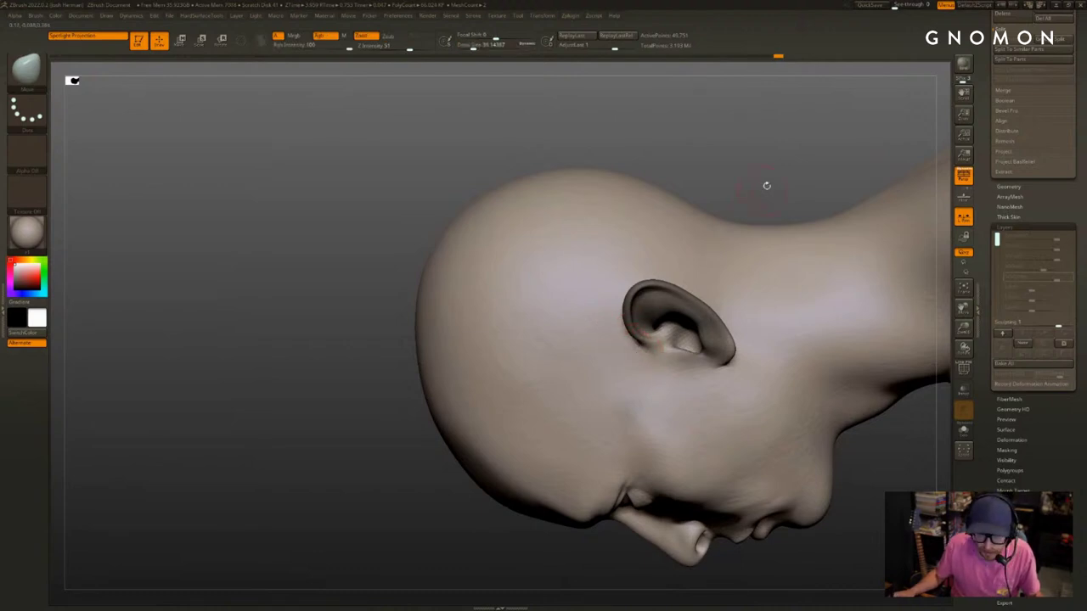
# Try another Move adjustment at the top of the ear attachment and undo it
pyautogui.moveTo(767, 185)
pyautogui.mouseDown()
pyautogui.moveTo(789, 191)
pyautogui.moveTo(807, 298)
pyautogui.moveTo(876, 389)
pyautogui.moveTo(813, 334)
pyautogui.moveTo(652, 333)
pyautogui.moveTo(656, 314)
pyautogui.mouseUp()
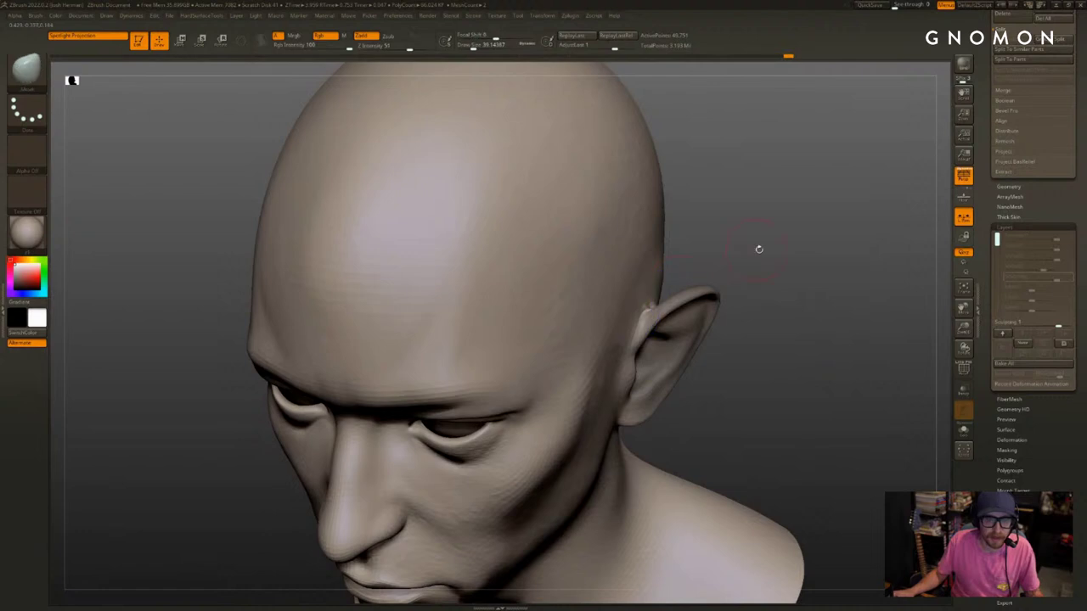
pyautogui.moveTo(757, 248); pyautogui.dragTo(758, 236)
pyautogui.hotkey('ctrl', 'z')
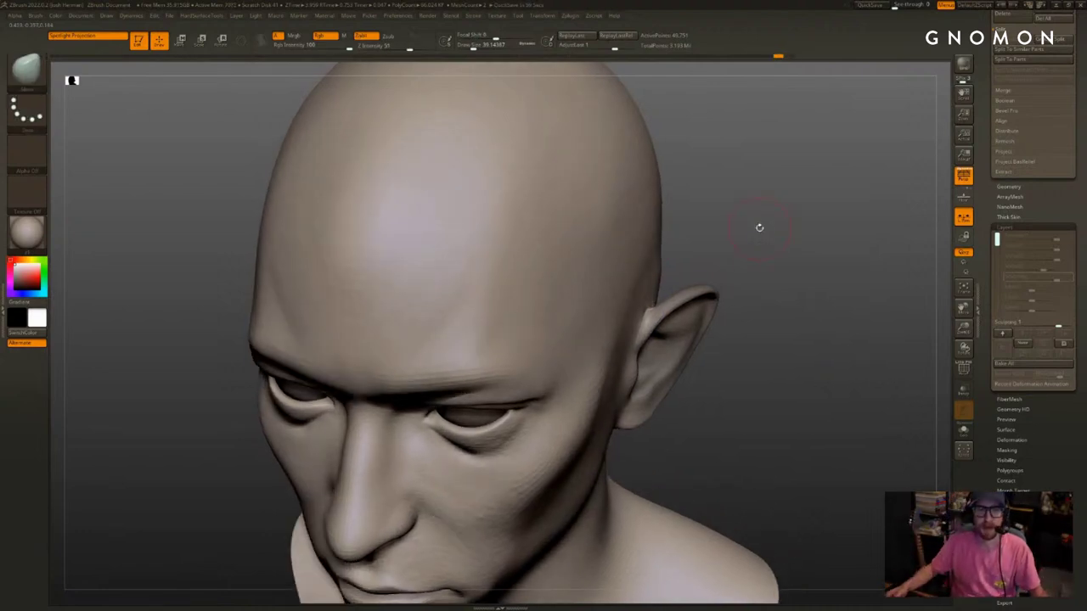
# Raise the subdivision level and review the head from the front and three-quarter views
pyautogui.moveTo(810, 347); pyautogui.dragTo(847, 361)
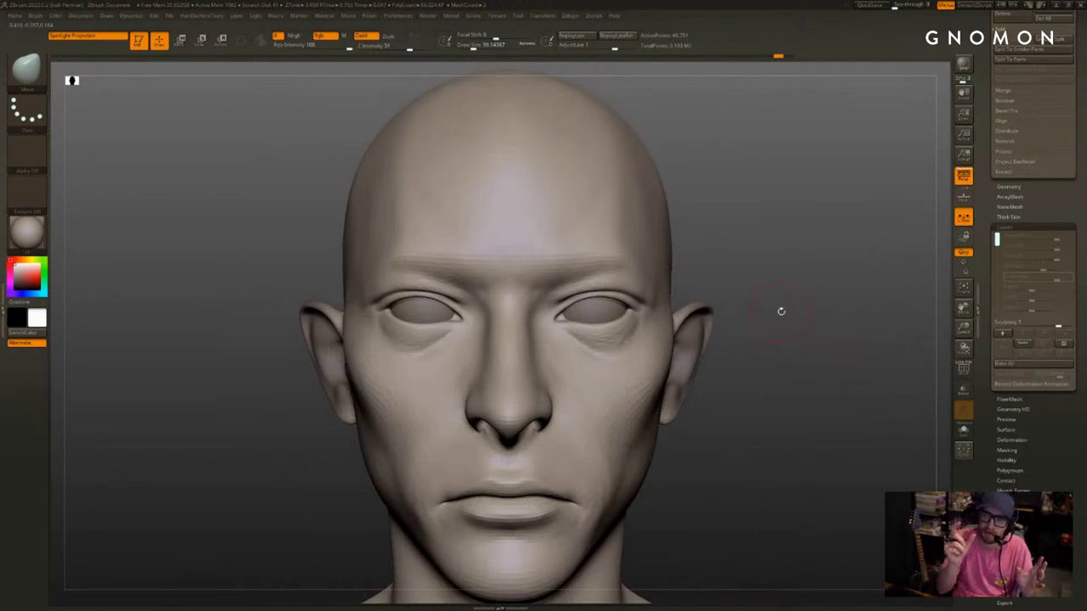
pyautogui.moveTo(792, 305); pyautogui.dragTo(892, 308)
pyautogui.press('b')
pyautogui.press('d')
pyautogui.press('s')
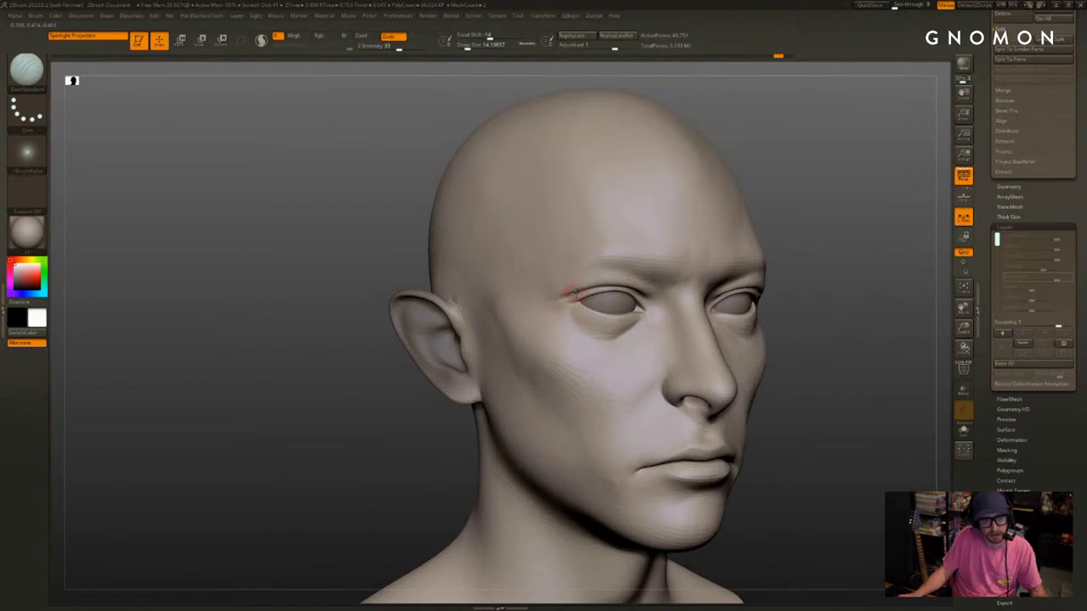
pyautogui.moveTo(849, 270); pyautogui.dragTo(809, 274)
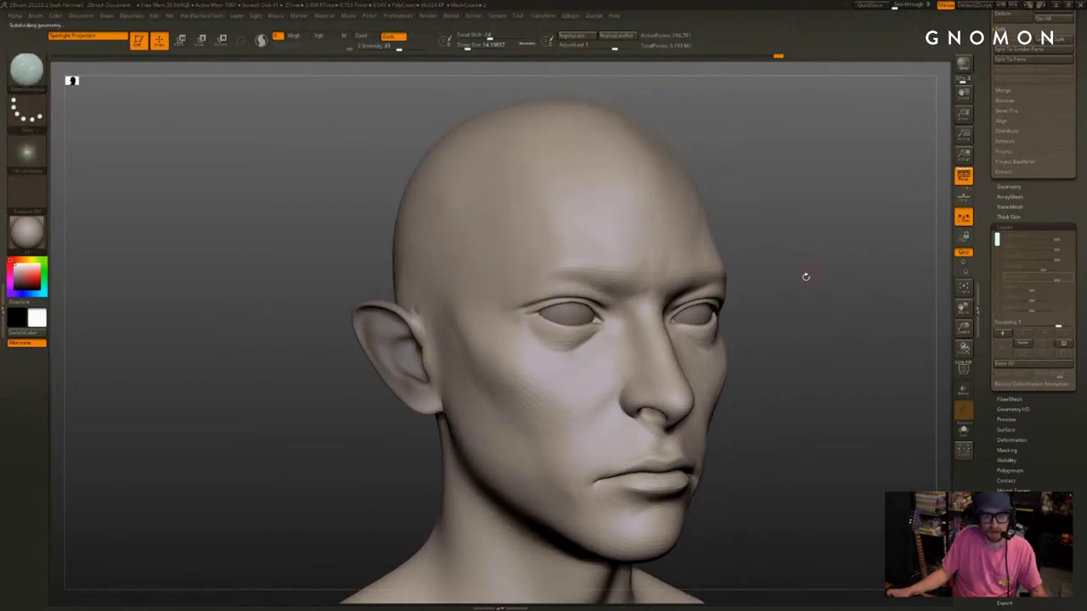
pyautogui.moveTo(857, 332)
pyautogui.keyDown('shift'); pyautogui.mouseDown()
pyautogui.moveTo(918, 355)
pyautogui.moveTo(849, 325)
pyautogui.moveTo(928, 243)
pyautogui.moveTo(756, 256)
pyautogui.mouseUp(); pyautogui.keyUp('shift')
# Adjust the upper side of the skull with a large Move brush at the highest subdivision level
pyautogui.press('b')
pyautogui.press('m')
pyautogui.press('v')
pyautogui.press('s')
pyautogui.moveTo(648, 210); pyautogui.dragTo(660, 209)
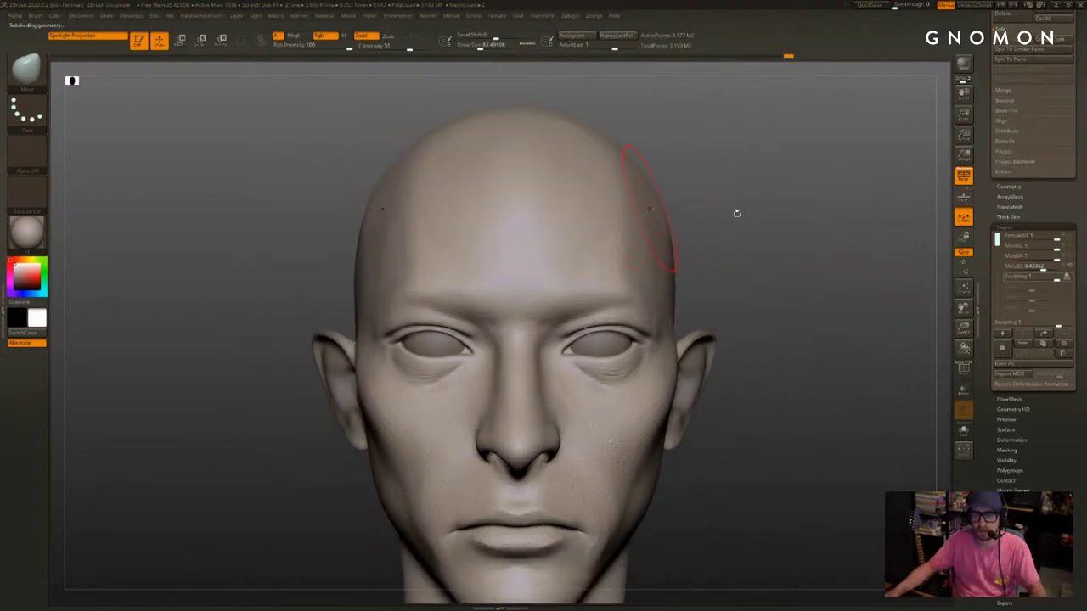
# Try a DamStandard stroke on the eye bag beneath the eye and undo it
pyautogui.moveTo(729, 290); pyautogui.dragTo(849, 262)
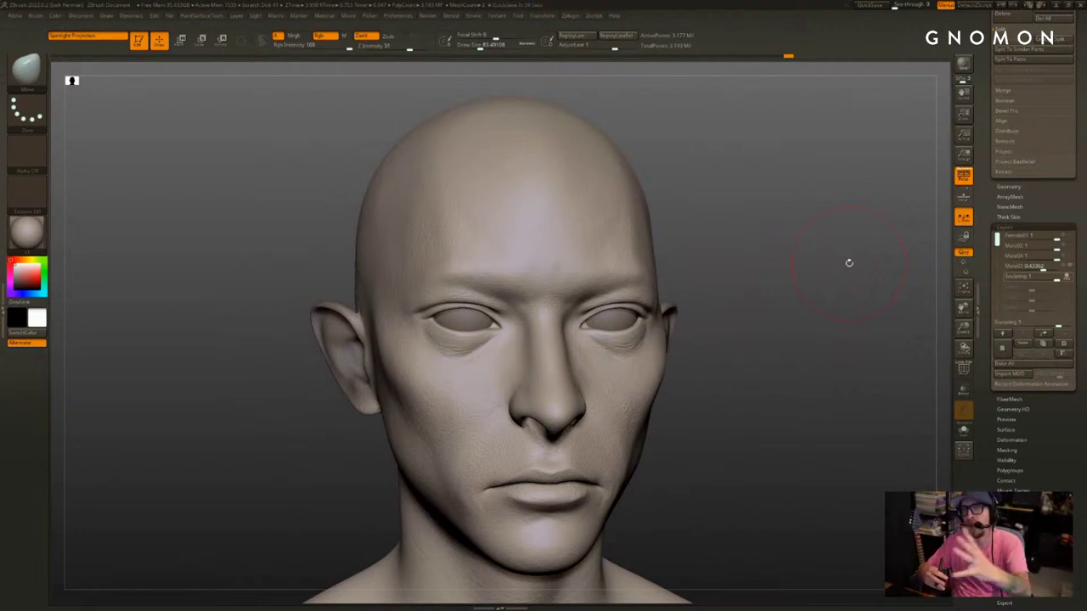
pyautogui.moveTo(836, 286)
pyautogui.mouseDown()
pyautogui.moveTo(821, 286)
pyautogui.moveTo(857, 290)
pyautogui.mouseUp()
pyautogui.press('b')
pyautogui.press('d')
pyautogui.press('s')
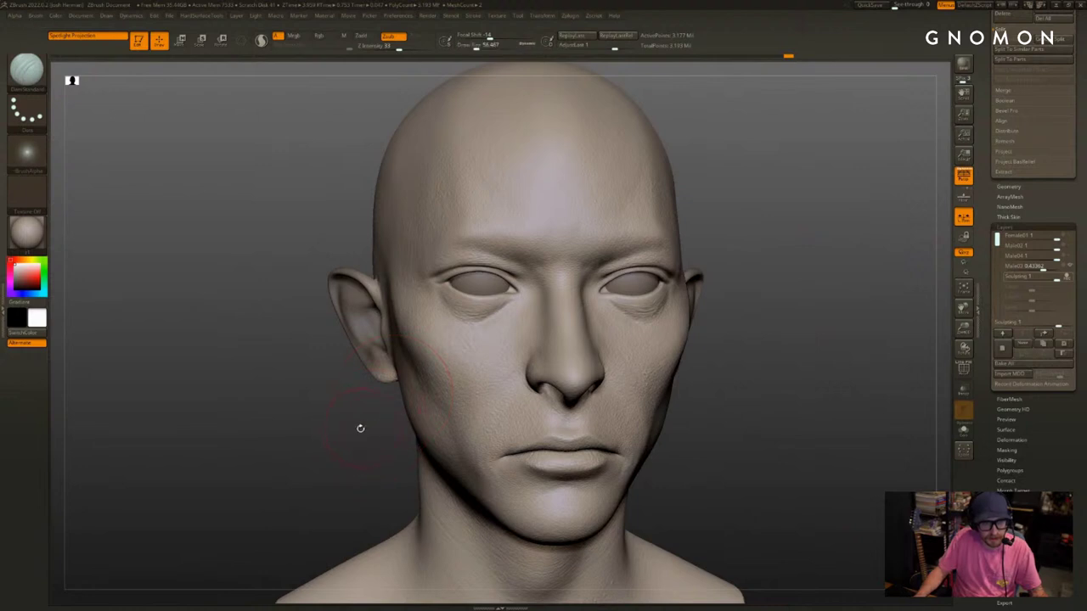
pyautogui.moveTo(359, 430); pyautogui.dragTo(382, 427)
pyautogui.moveTo(503, 316)
pyautogui.mouseDown()
pyautogui.moveTo(492, 316)
pyautogui.moveTo(507, 309)
pyautogui.mouseUp()
pyautogui.keyDown('ctrl'); pyautogui.moveTo(509, 308); pyautogui.dragTo(576, 304, button='right'); pyautogui.keyUp('ctrl')
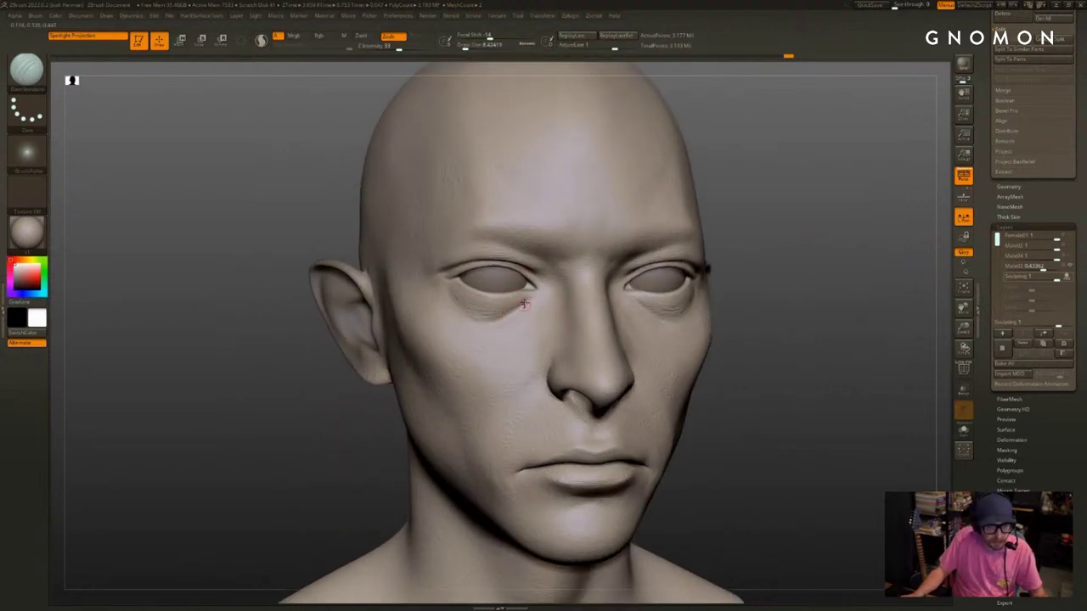
pyautogui.hotkey('ctrl', 'z')
# Refine the folds of the eye bags below both eyes with a small Standard brush, checking them from both three-quarter sides
pyautogui.moveTo(458, 315); pyautogui.dragTo(451, 315)
pyautogui.moveTo(464, 317); pyautogui.dragTo(475, 348, button='right')
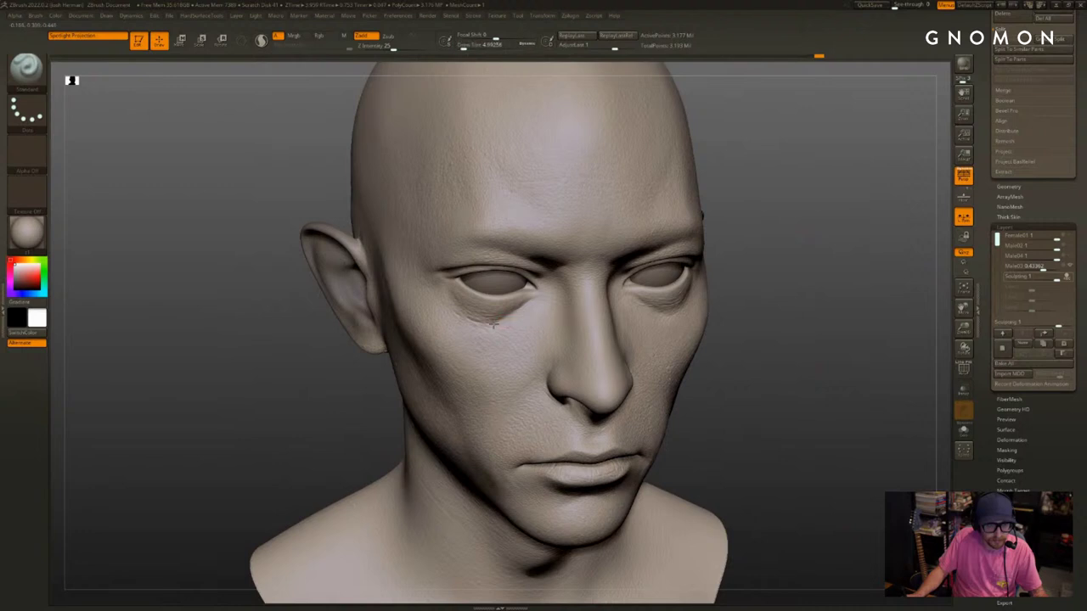
pyautogui.moveTo(495, 319); pyautogui.dragTo(482, 318)
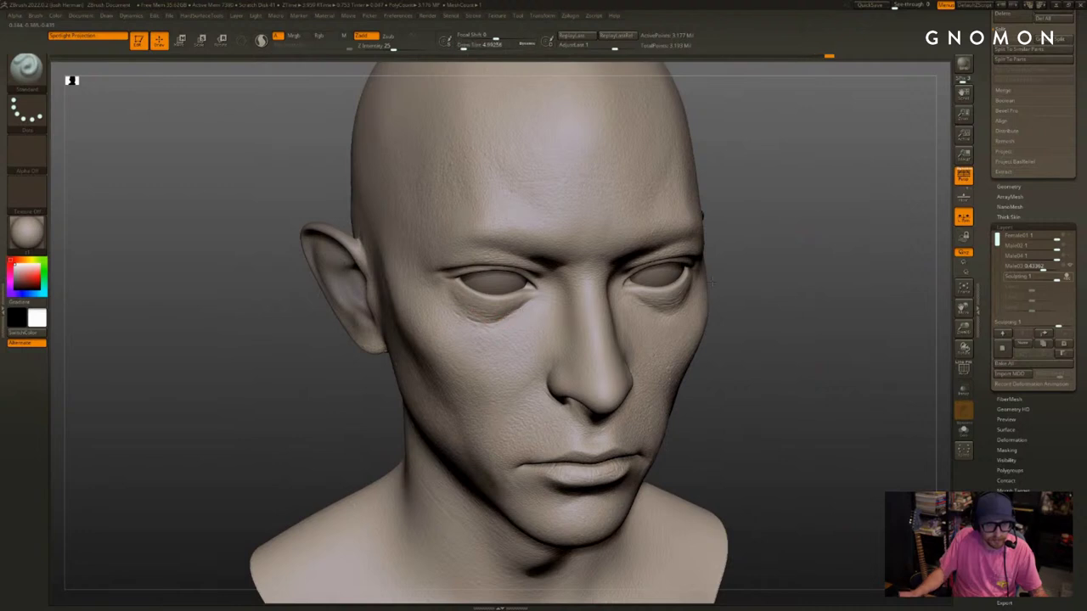
pyautogui.moveTo(495, 323); pyautogui.dragTo(586, 317, button='right')
pyautogui.moveTo(723, 300); pyautogui.dragTo(728, 283)
pyautogui.moveTo(728, 304); pyautogui.dragTo(711, 302, button='right')
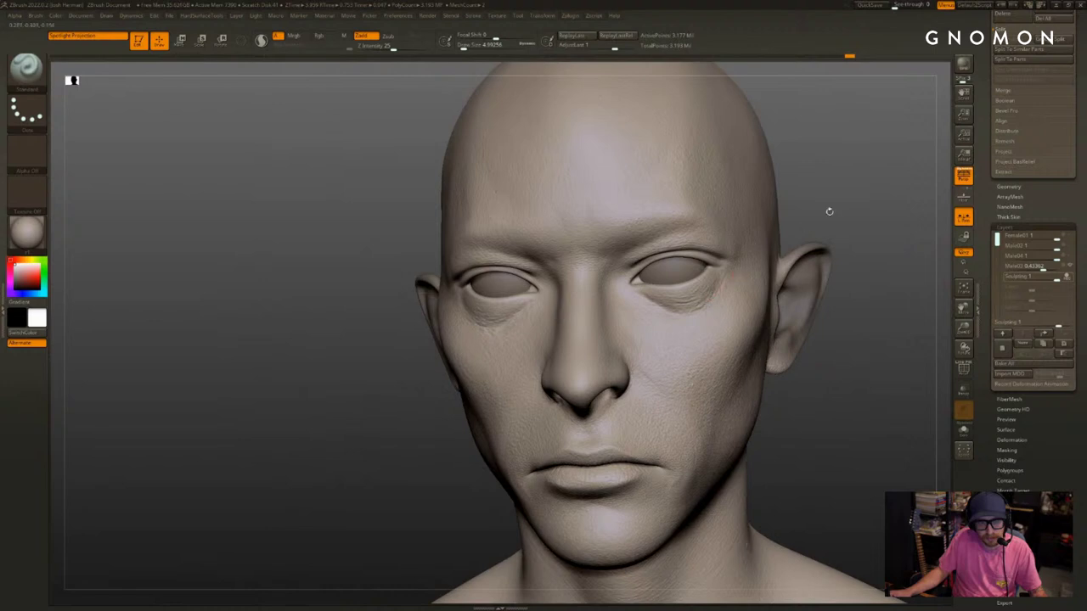
pyautogui.moveTo(829, 211); pyautogui.dragTo(757, 244, button='right')
pyautogui.moveTo(723, 286); pyautogui.dragTo(731, 275)
pyautogui.moveTo(730, 261); pyautogui.dragTo(771, 242, button='right')
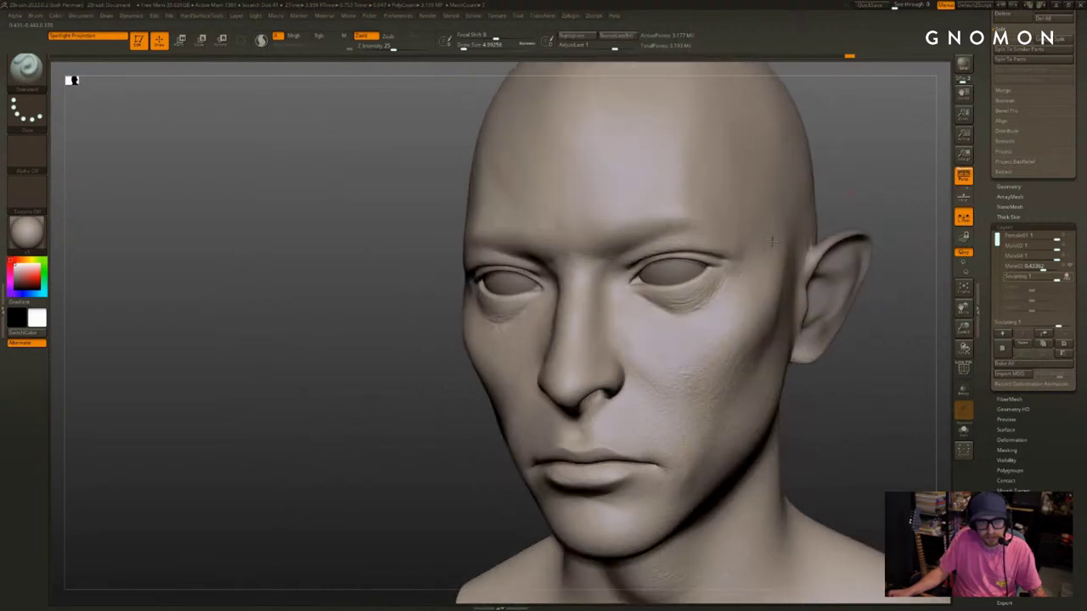
pyautogui.keyDown('ctrl'); pyautogui.moveTo(712, 308); pyautogui.dragTo(737, 257, button='right'); pyautogui.keyUp('ctrl')
pyautogui.moveTo(737, 257); pyautogui.dragTo(883, 242, button='right')
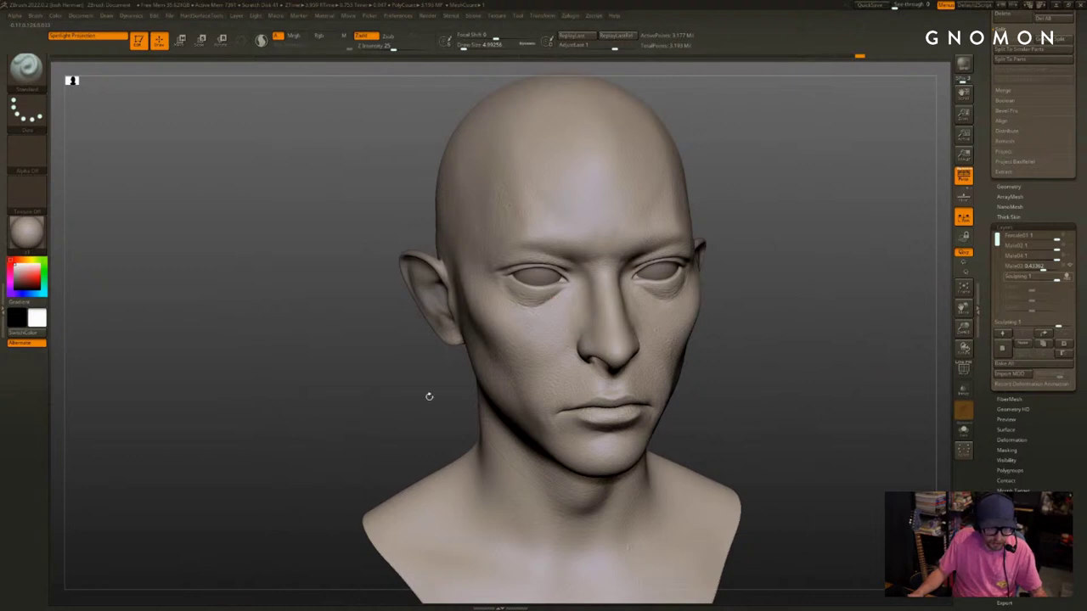
# Carve a fine crease outward from the eye's outer corner with the DamStandard brush at a draw size of about 3.1
pyautogui.moveTo(430, 396)
pyautogui.mouseDown(button='right')
pyautogui.moveTo(439, 392)
pyautogui.moveTo(445, 411)
pyautogui.mouseUp(button='right')
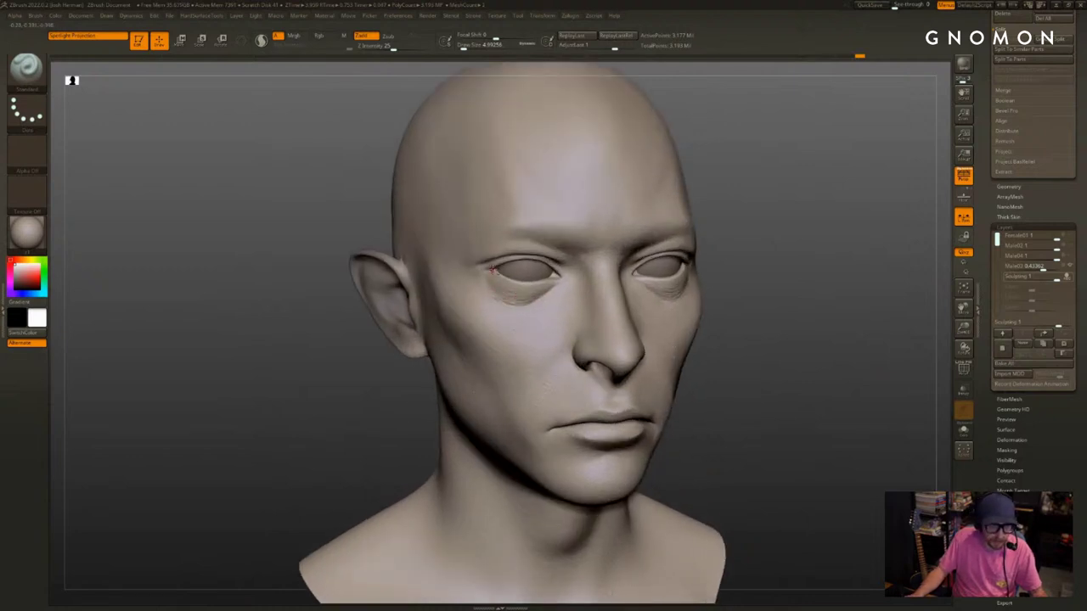
pyautogui.moveTo(462, 285)
pyautogui.keyDown('alt'); pyautogui.mouseDown(button='right')
pyautogui.moveTo(459, 319)
pyautogui.moveTo(493, 318)
pyautogui.mouseUp(button='right'); pyautogui.keyUp('alt')
pyautogui.keyDown('ctrl'); pyautogui.moveTo(492, 317); pyautogui.dragTo(502, 360, button='right'); pyautogui.keyUp('ctrl')
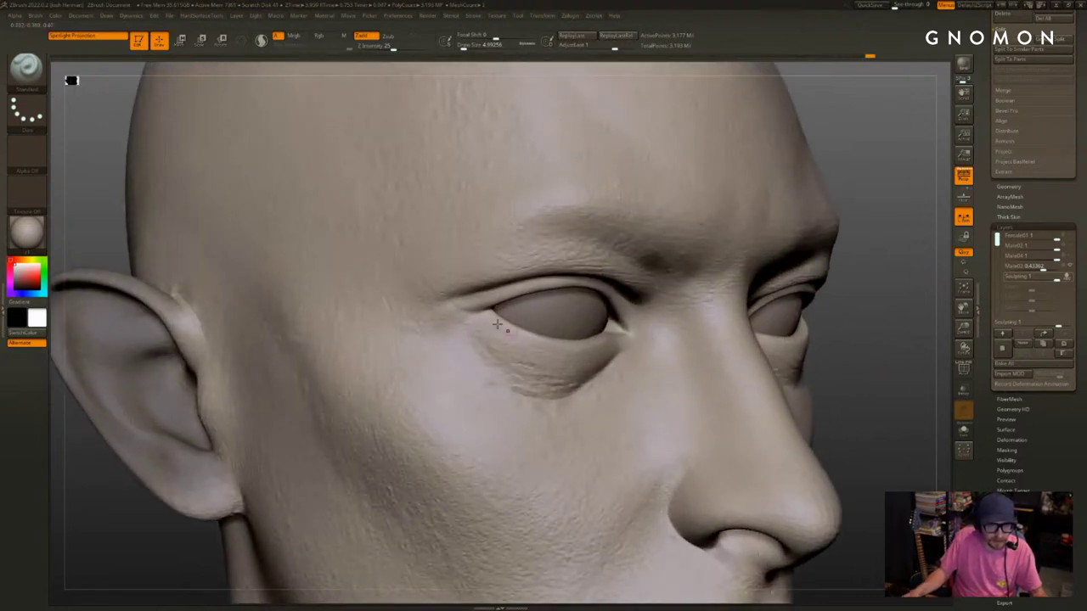
pyautogui.moveTo(476, 294); pyautogui.dragTo(607, 284)
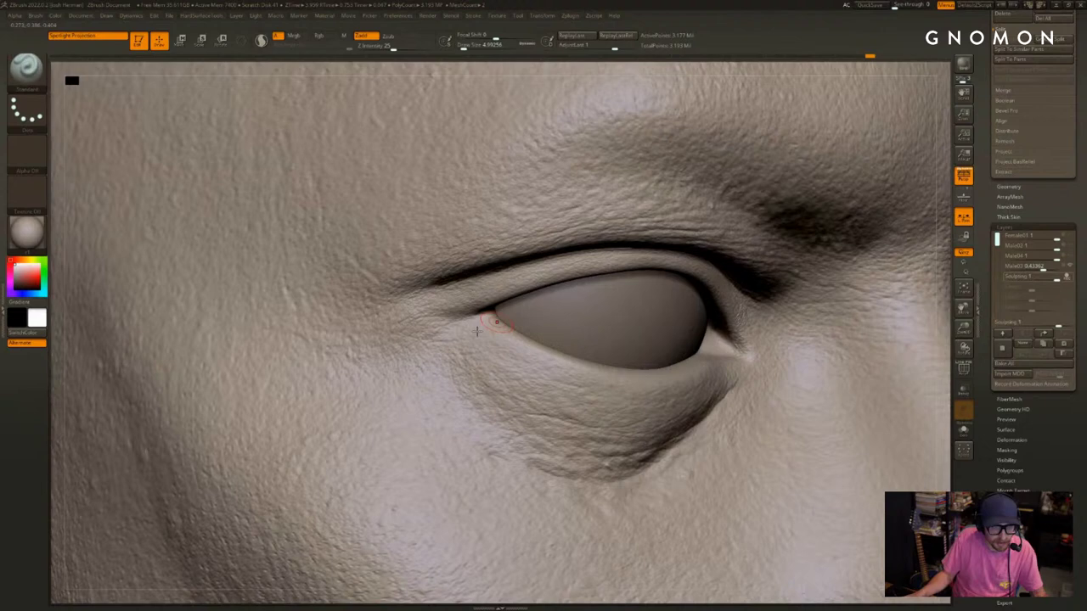
pyautogui.press('b')
pyautogui.press('d')
pyautogui.press('s')
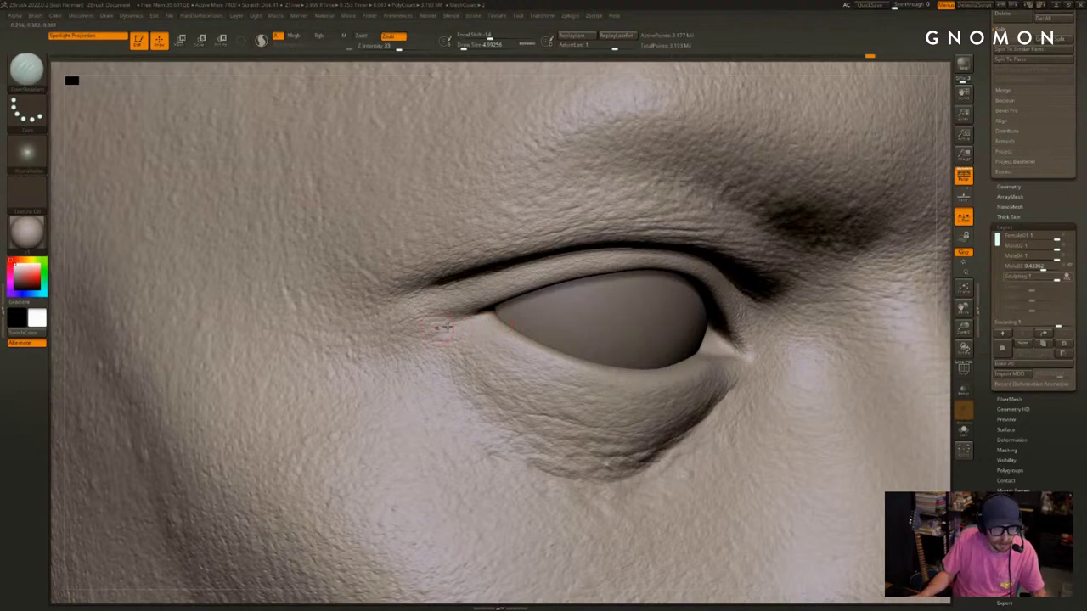
pyautogui.keyDown('ctrl'); pyautogui.moveTo(427, 274); pyautogui.dragTo(434, 340, button='right'); pyautogui.keyUp('ctrl')
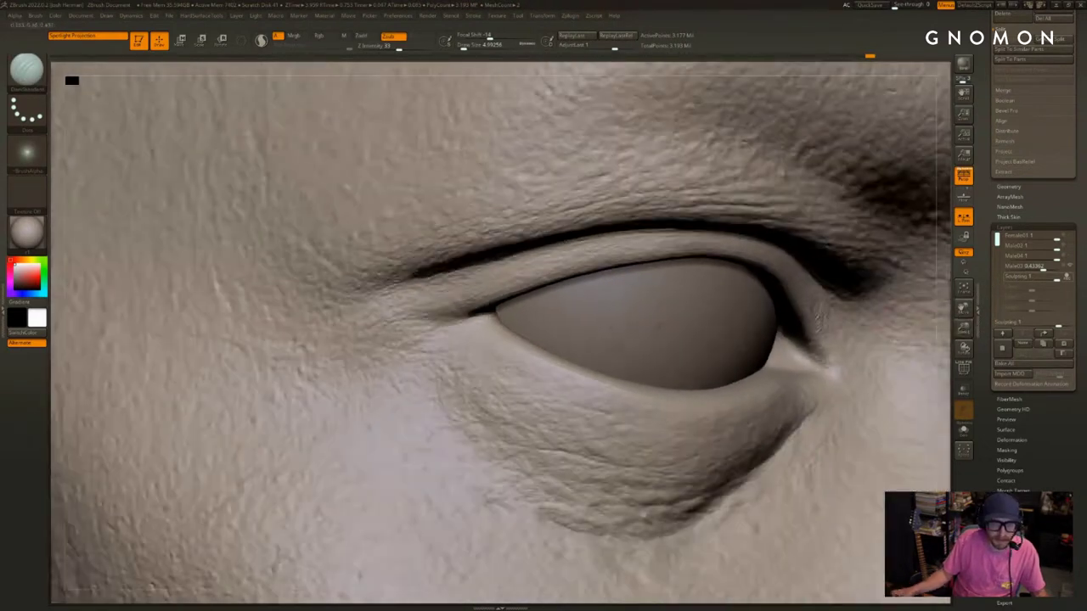
pyautogui.press('s')
pyautogui.click(474, 322)
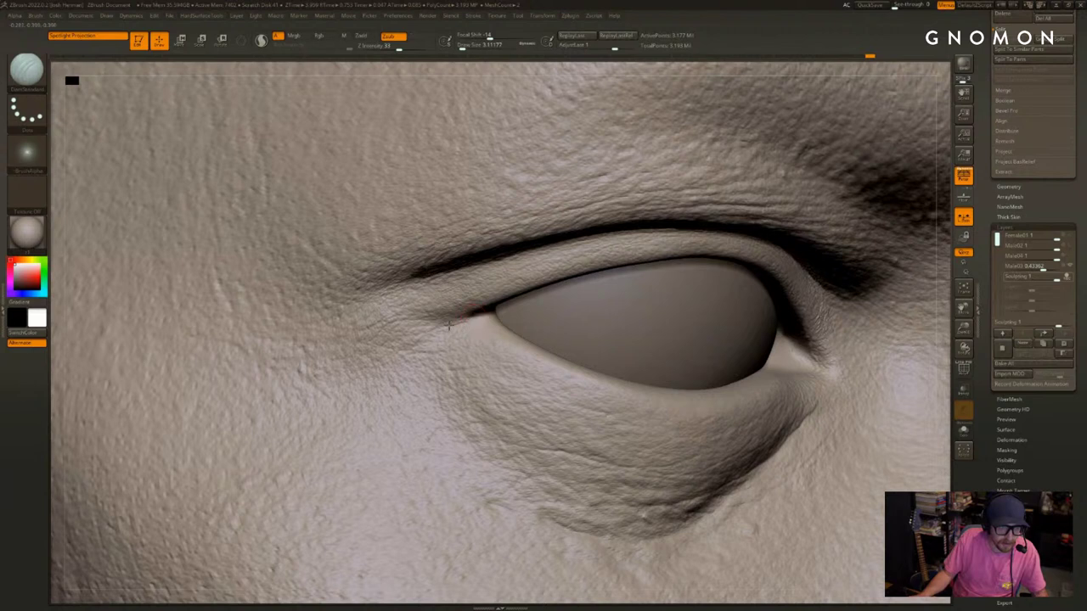
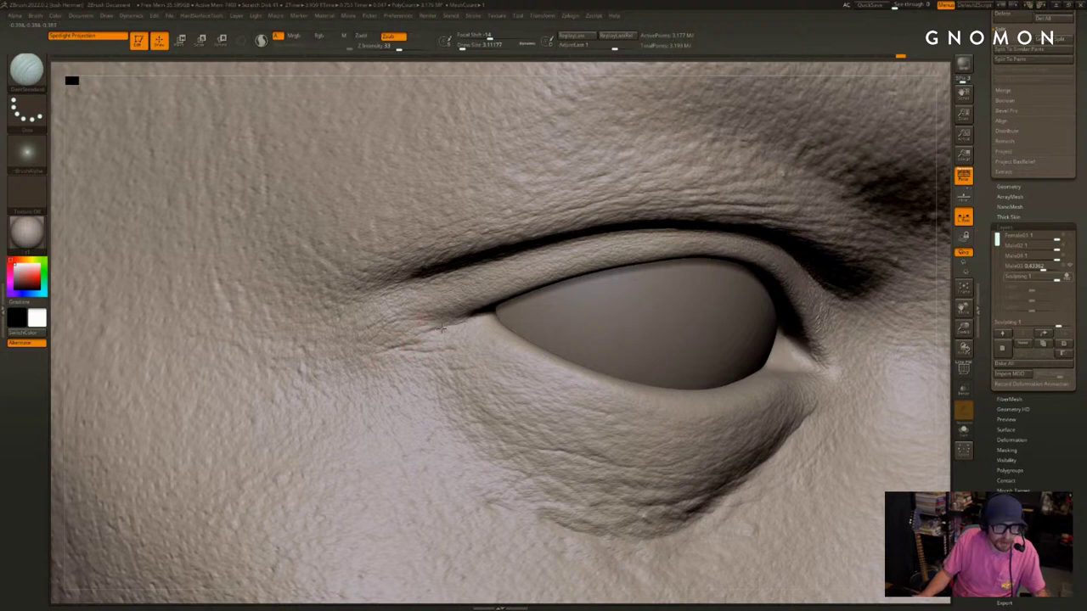
# Build up small skin folds beside the outer eye corner with a fine Standard brush
pyautogui.press('b')
pyautogui.press('s')
pyautogui.press('t')
pyautogui.moveTo(450, 322)
pyautogui.mouseDown()
pyautogui.moveTo(428, 328)
pyautogui.moveTo(478, 315)
pyautogui.moveTo(401, 325)
pyautogui.moveTo(360, 349)
pyautogui.mouseUp()
pyautogui.press('s')
pyautogui.press('s')
pyautogui.press('s')
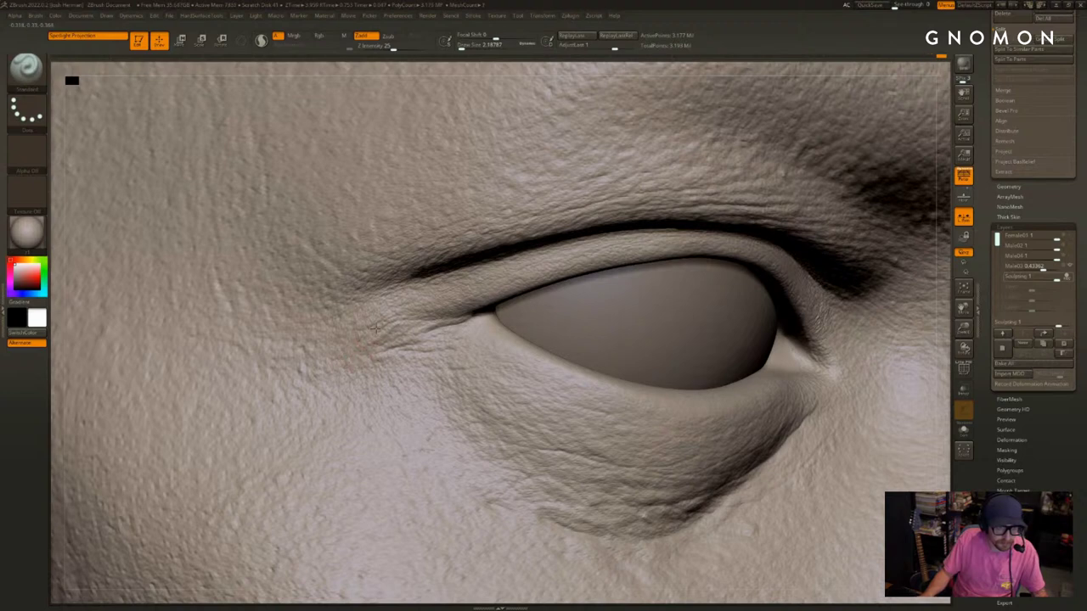
pyautogui.moveTo(463, 306); pyautogui.dragTo(435, 308)
pyautogui.press(']')
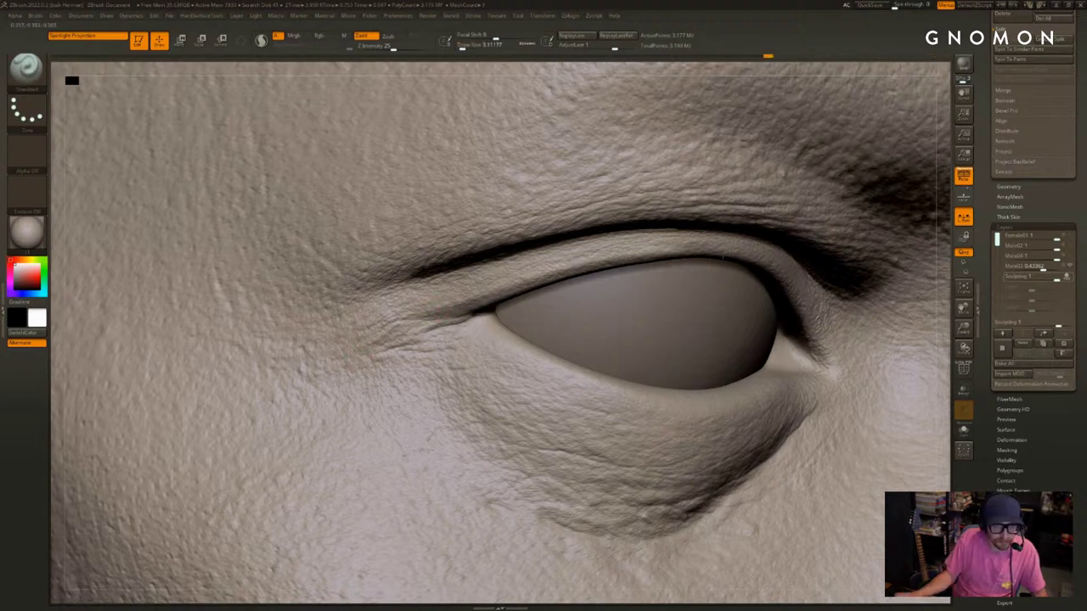
# Refine the lower eyelid rim near the outer corner with a small Standard brush, inspecting the lids from several angles
pyautogui.keyDown('alt'); pyautogui.moveTo(945, 378); pyautogui.dragTo(922, 291); pyautogui.keyUp('alt')
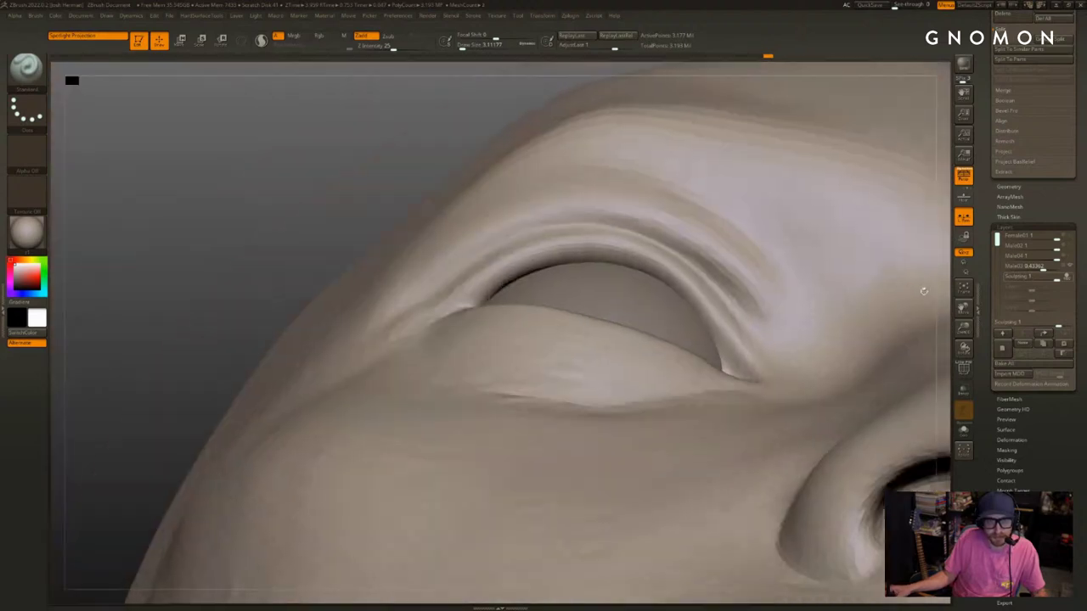
pyautogui.moveTo(366, 198); pyautogui.dragTo(386, 265)
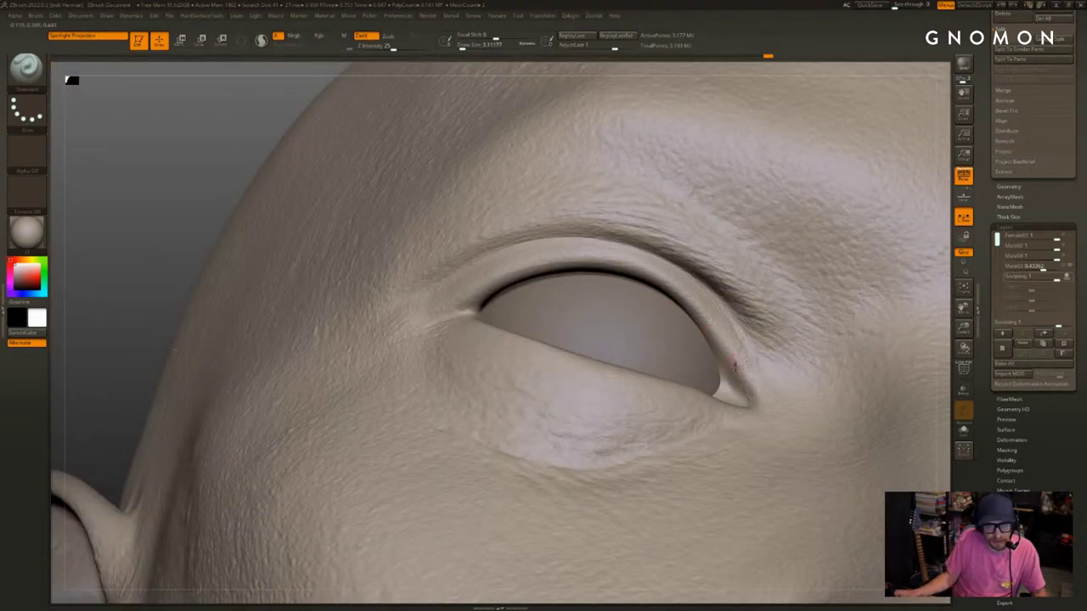
pyautogui.moveTo(247, 153); pyautogui.dragTo(790, 172)
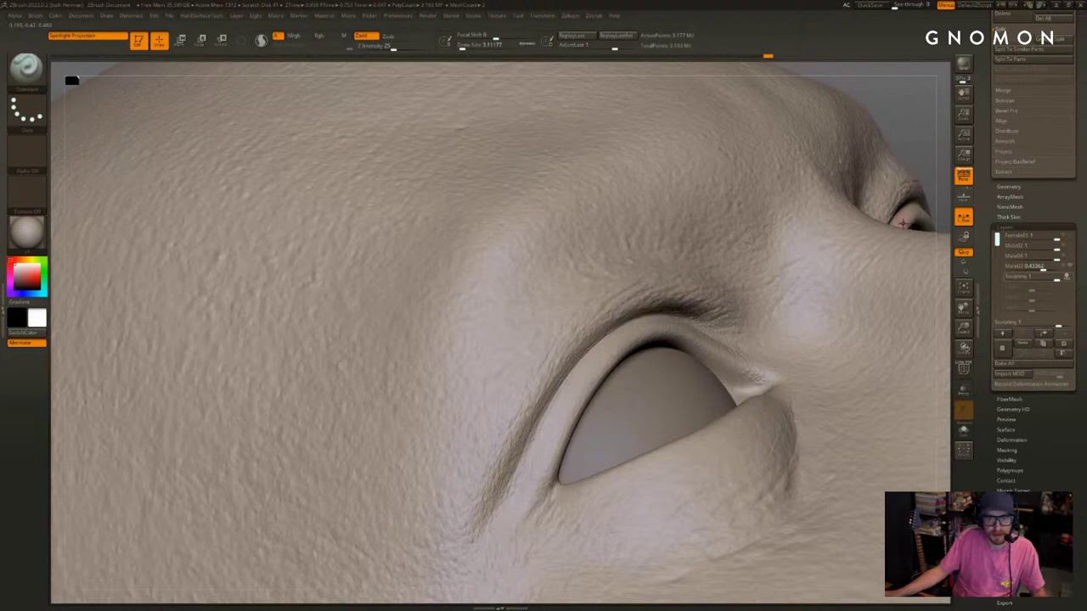
pyautogui.moveTo(939, 105); pyautogui.dragTo(811, 108)
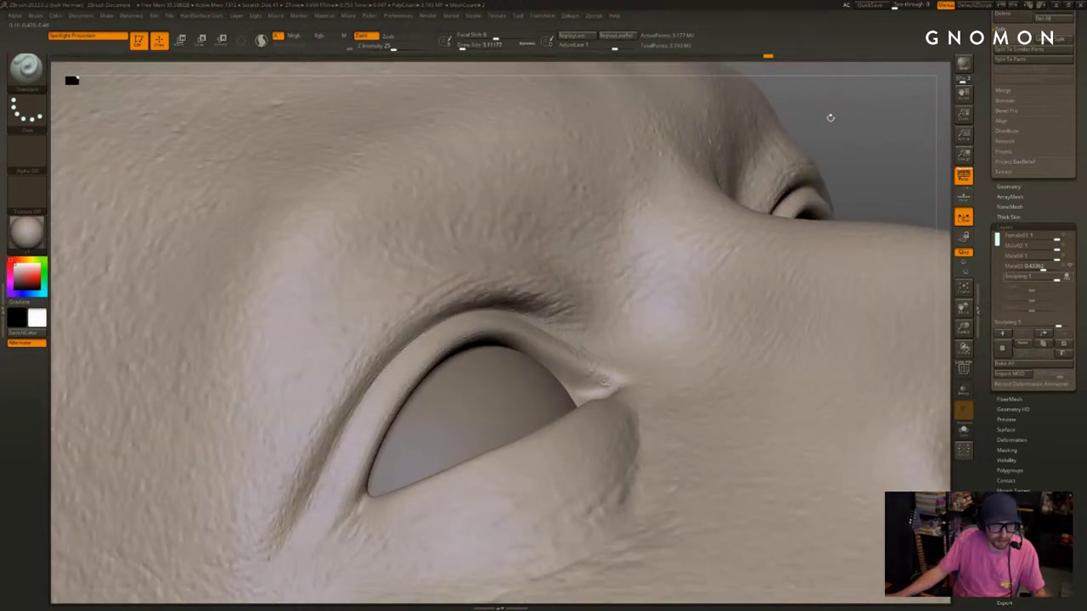
pyautogui.moveTo(900, 128); pyautogui.dragTo(798, 140)
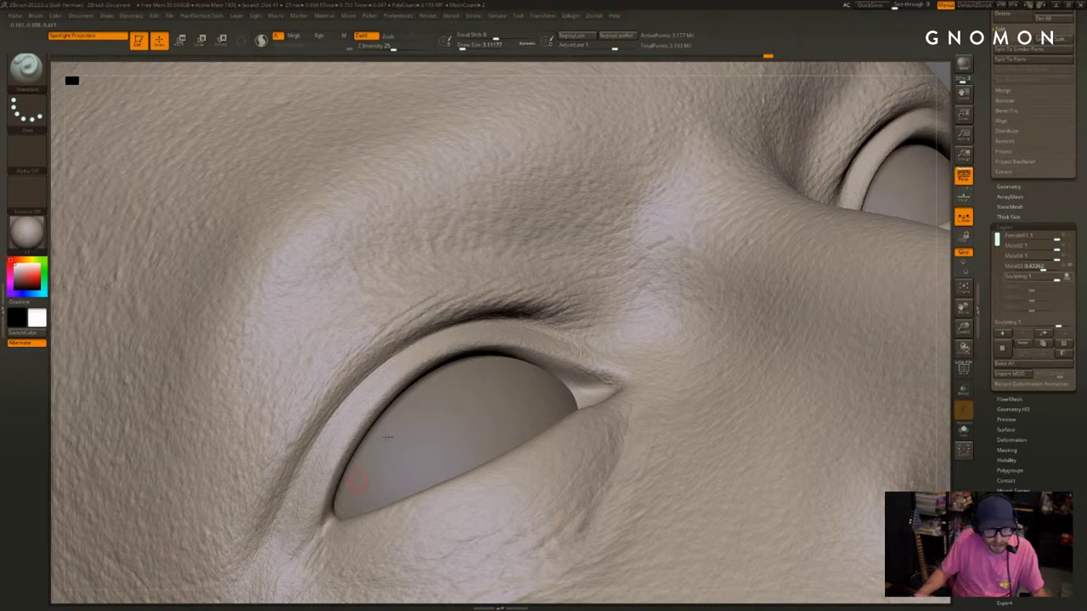
pyautogui.moveTo(945, 241); pyautogui.dragTo(958, 307)
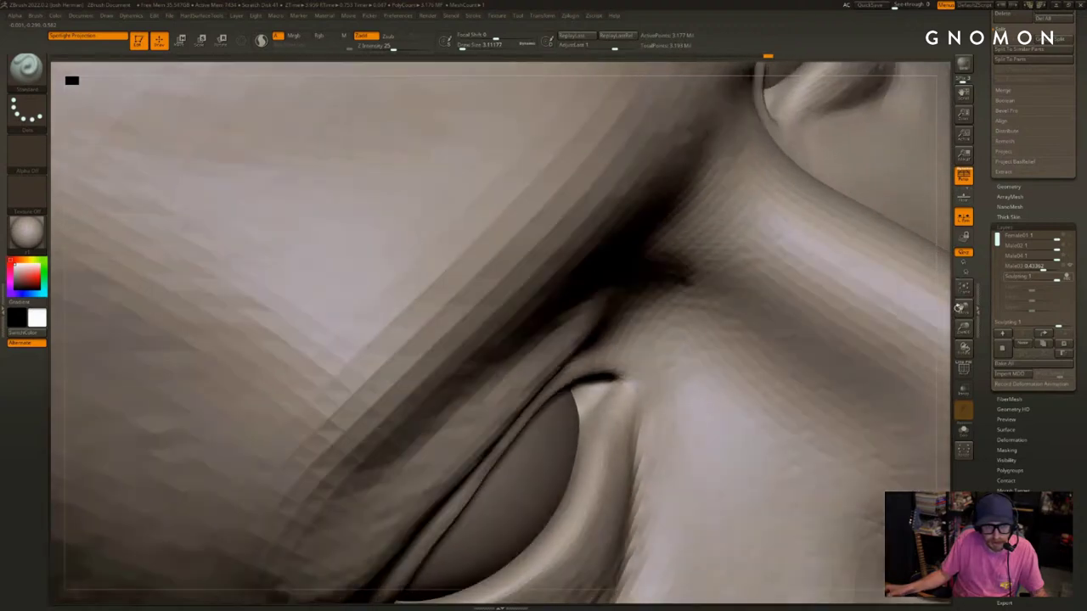
pyautogui.keyDown('alt'); pyautogui.moveTo(935, 452); pyautogui.dragTo(939, 219); pyautogui.keyUp('alt')
pyautogui.hotkey('shift', 's')
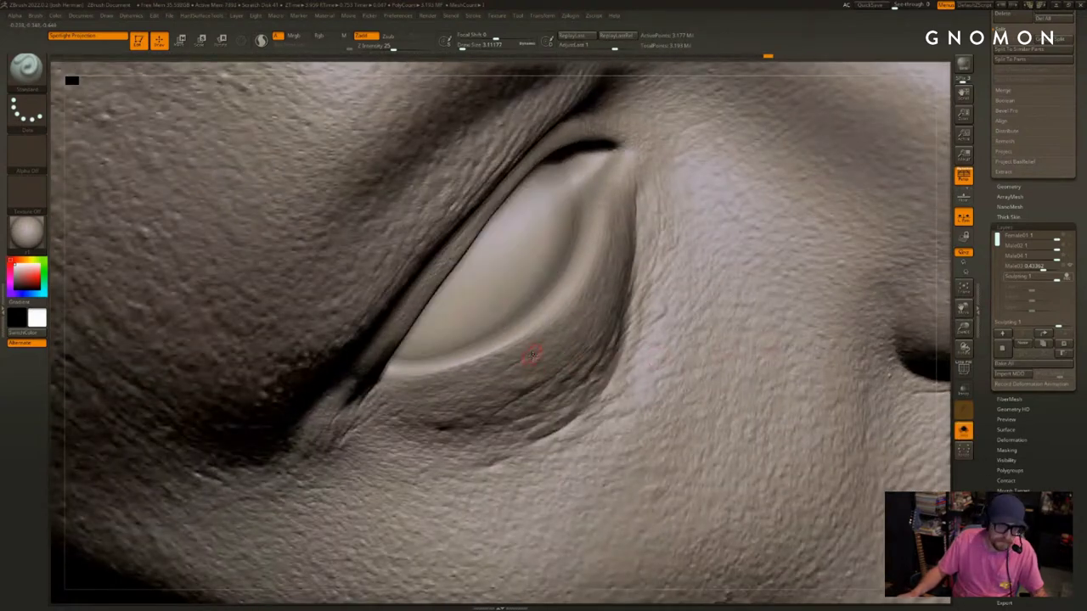
pyautogui.hotkey('shift', 's')
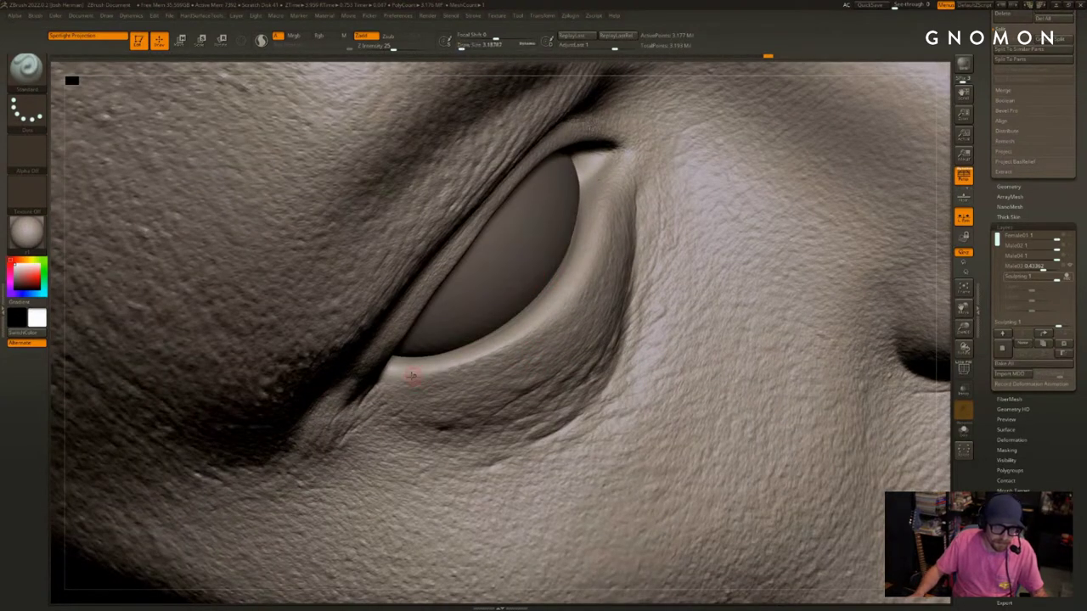
pyautogui.moveTo(385, 378); pyautogui.dragTo(421, 373)
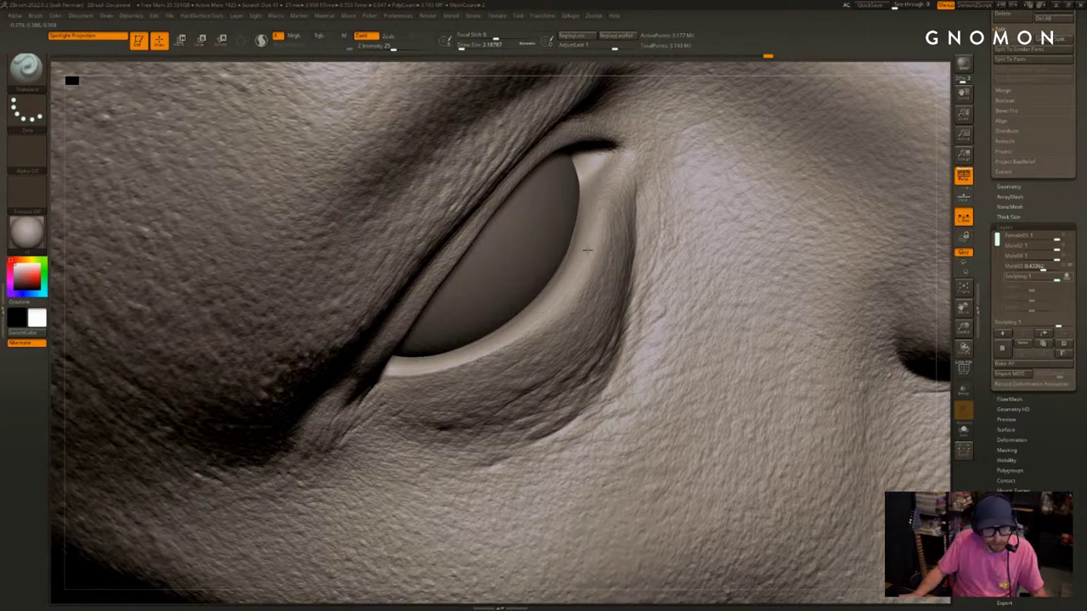
# Sharpen the crease at the outer corner of the opposite eye with a very small DamStandard brush
pyautogui.press('f')
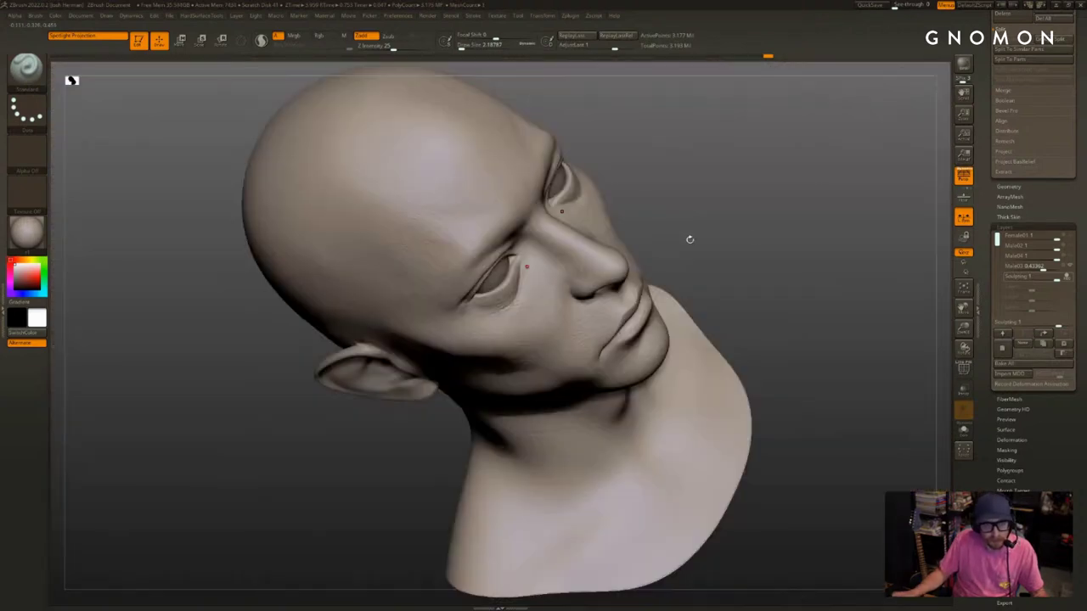
pyautogui.moveTo(689, 238); pyautogui.dragTo(851, 365)
pyautogui.keyDown('alt'); pyautogui.moveTo(858, 208); pyautogui.dragTo(861, 294); pyautogui.keyUp('alt')
pyautogui.moveTo(806, 211); pyautogui.dragTo(651, 259)
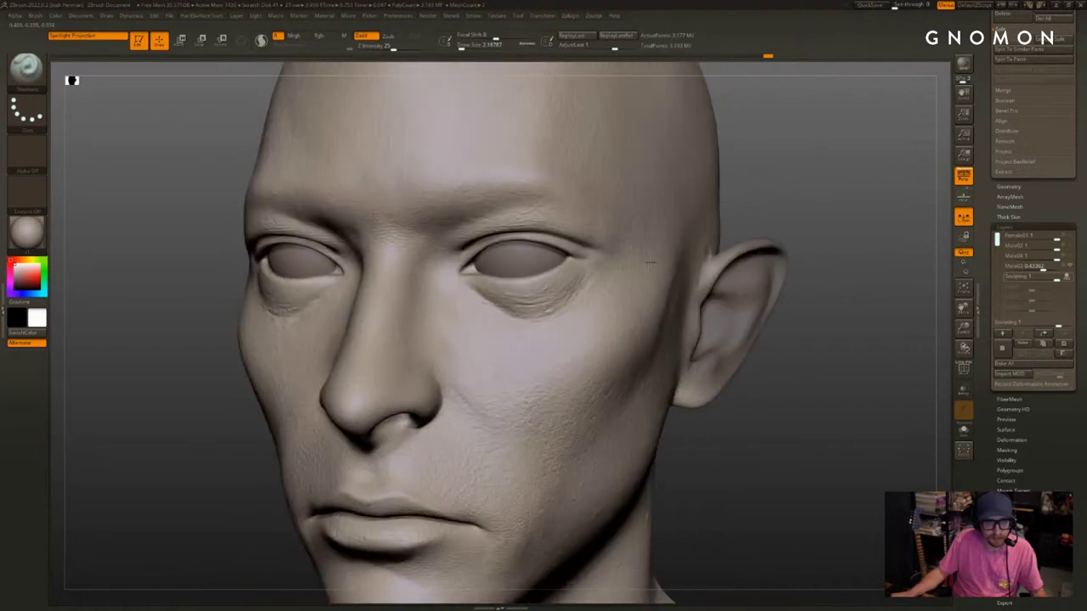
pyautogui.press('b')
pyautogui.press('d')
pyautogui.press('s')
pyautogui.keyDown('alt'); pyautogui.moveTo(762, 197); pyautogui.dragTo(863, 238); pyautogui.keyUp('alt')
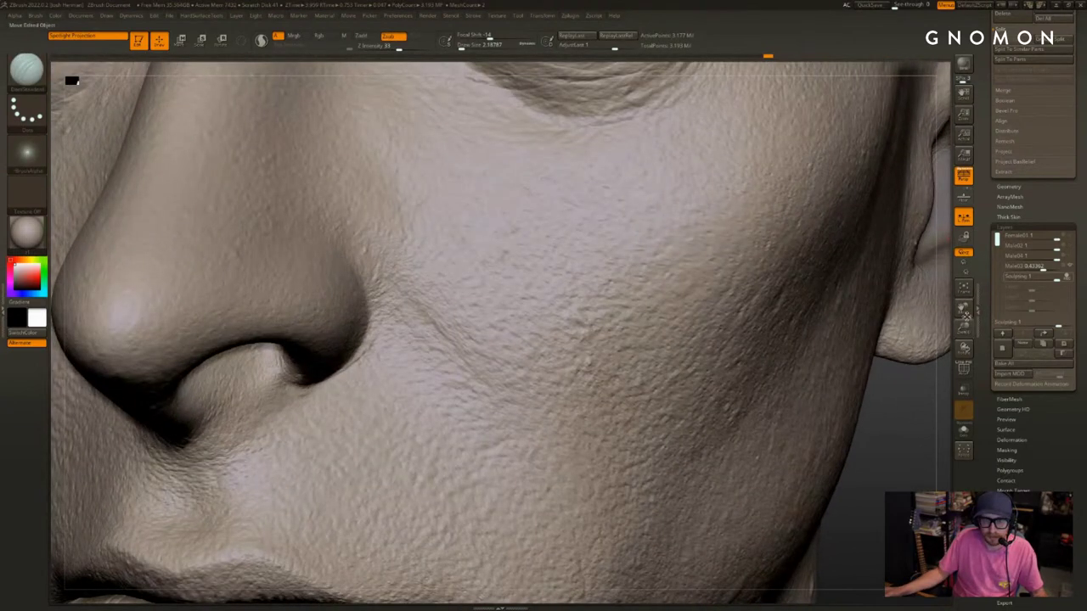
pyautogui.moveTo(966, 316); pyautogui.dragTo(926, 469)
pyautogui.moveTo(933, 297)
pyautogui.mouseDown()
pyautogui.moveTo(906, 297)
pyautogui.moveTo(940, 293)
pyautogui.mouseUp()
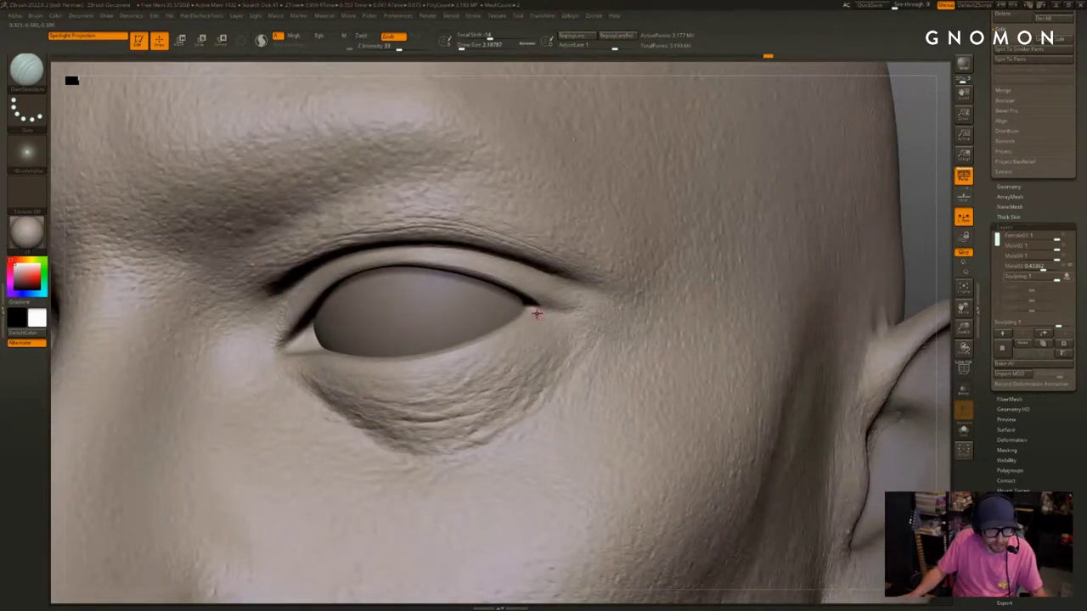
pyautogui.press('[')
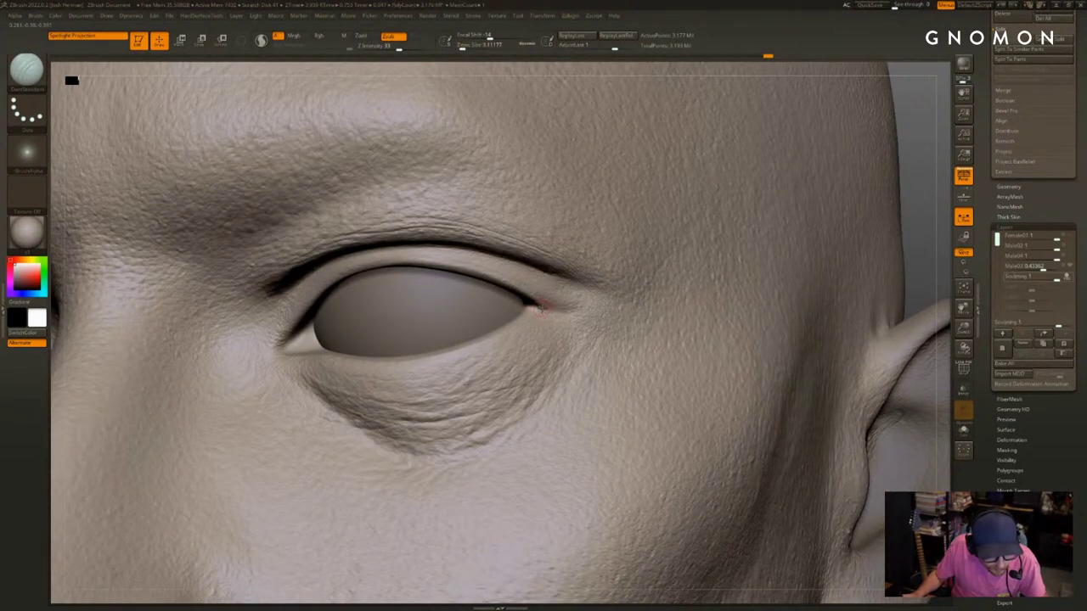
pyautogui.keyDown('alt'); pyautogui.moveTo(909, 268); pyautogui.dragTo(866, 297); pyautogui.keyUp('alt')
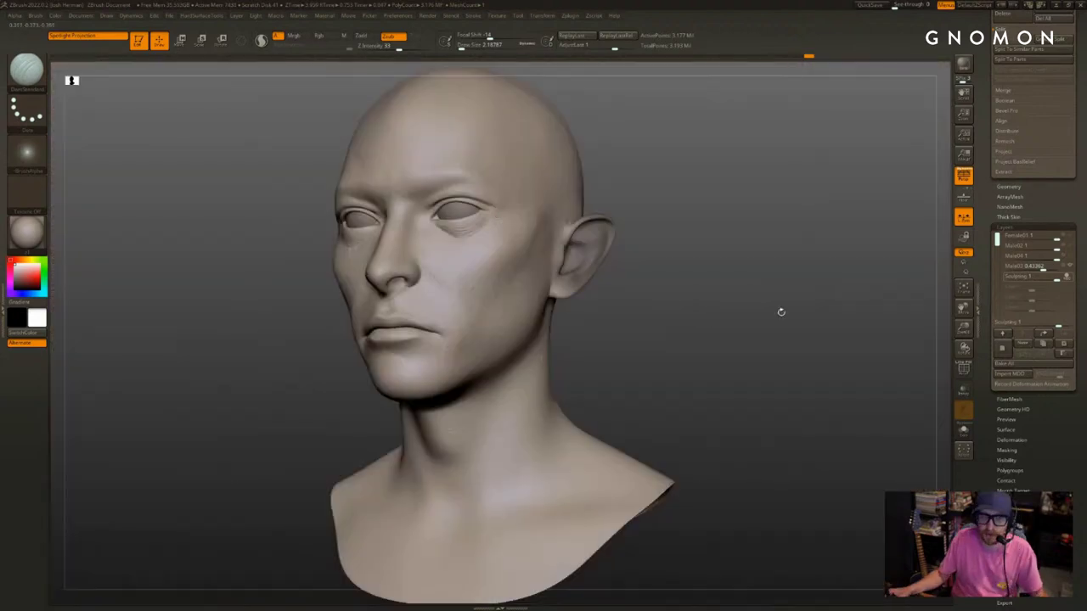
# Review the head from both three-quarter sides and close up, and bring the tool's save options into view
pyautogui.moveTo(781, 311); pyautogui.dragTo(802, 351)
pyautogui.press('f')
pyautogui.moveTo(742, 328); pyautogui.dragTo(776, 339)
pyautogui.press('p')
pyautogui.press('p')
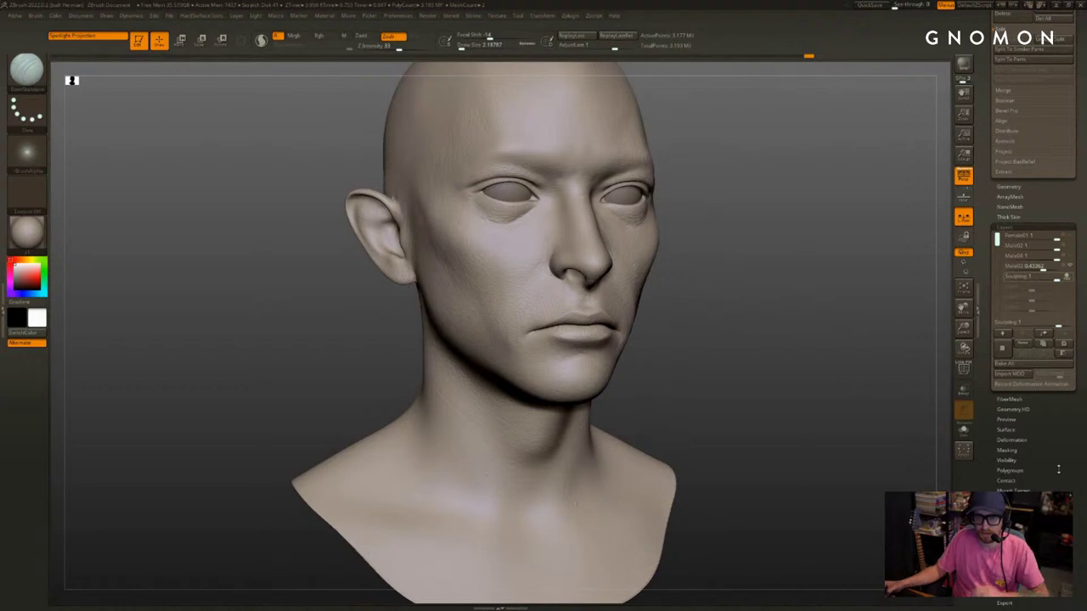
pyautogui.moveTo(1059, 470); pyautogui.dragTo(1059, 465)
pyautogui.moveTo(811, 217)
pyautogui.keyDown('alt'); pyautogui.mouseDown()
pyautogui.moveTo(816, 328)
pyautogui.moveTo(913, 297)
pyautogui.moveTo(894, 305)
pyautogui.mouseUp(); pyautogui.keyUp('alt')
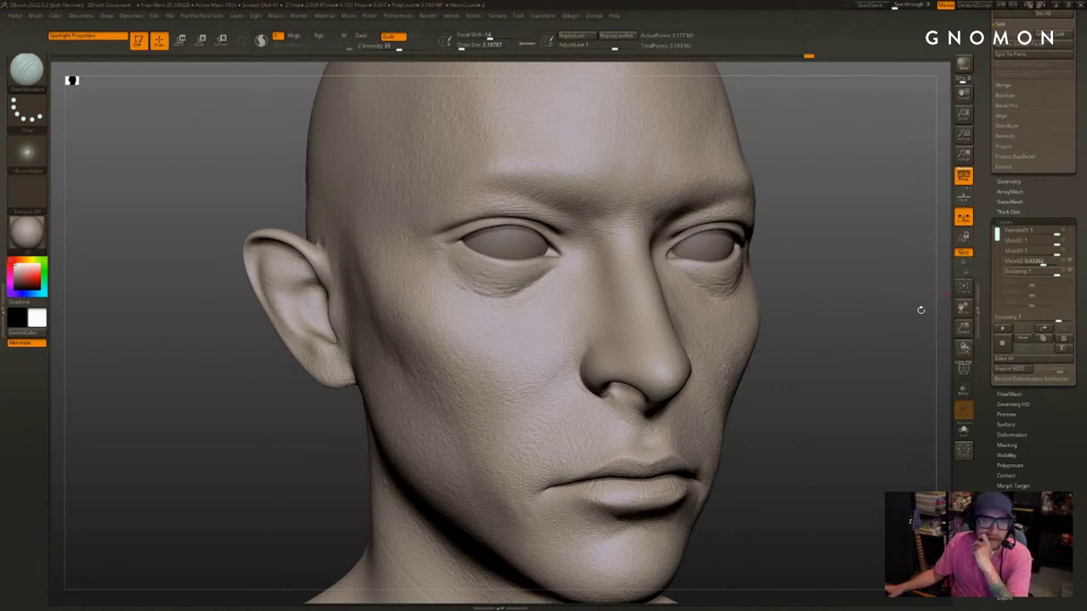
pyautogui.moveTo(920, 312); pyautogui.dragTo(968, 304)
pyautogui.moveTo(1040, 197); pyautogui.dragTo(1037, 296)
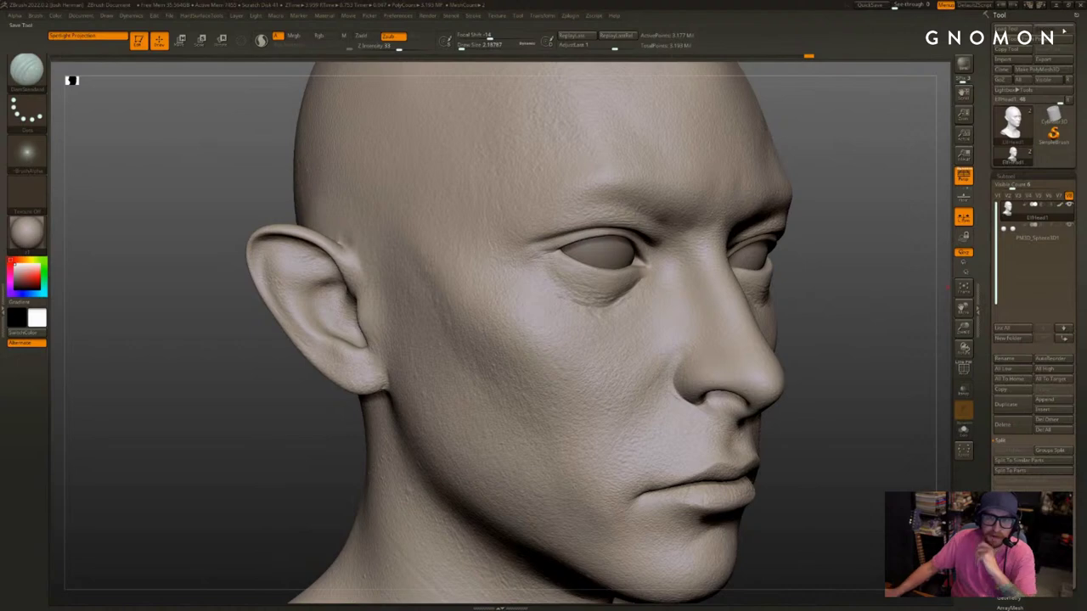
# Save the tool as a new version named ElfHead2 in the 1-5-22Head folder
pyautogui.click(1062, 27)
pyautogui.write('EltHead2')
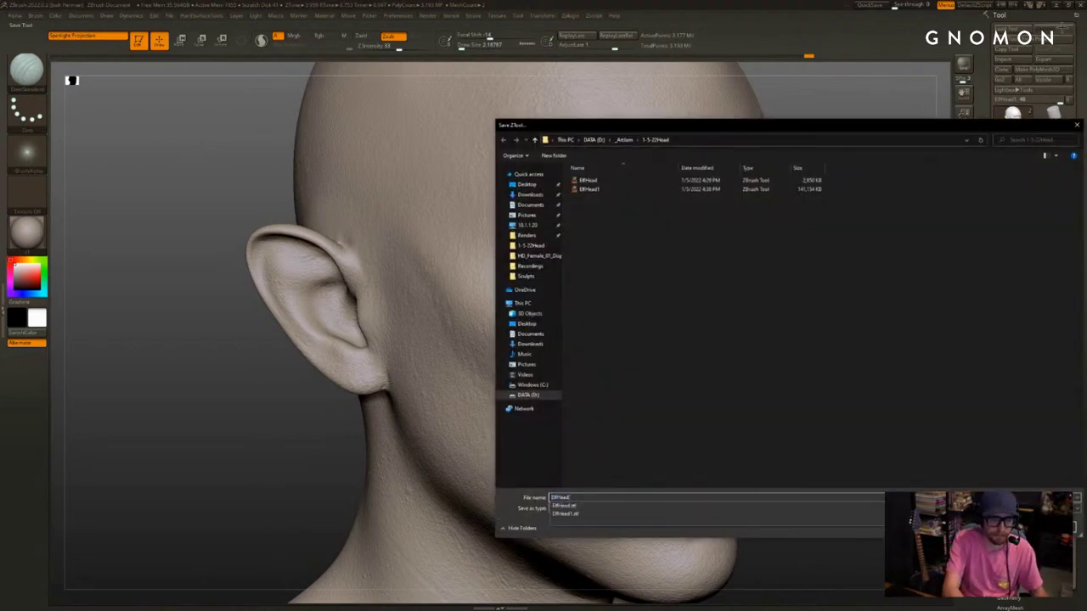
pyautogui.press('Return')
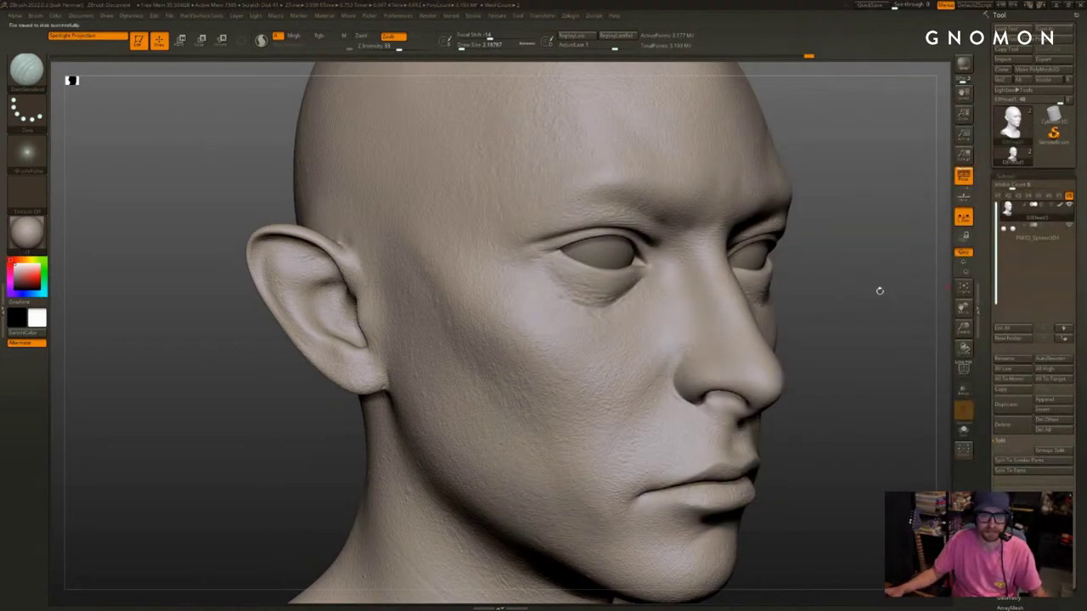
# Compare the head with the Male04 and Male02 skin-detail layers switched on and off
pyautogui.moveTo(880, 292); pyautogui.dragTo(913, 308)
pyautogui.moveTo(989, 469); pyautogui.dragTo(988, 303)
pyautogui.moveTo(1026, 454); pyautogui.dragTo(1027, 333)
pyautogui.click(1070, 383)
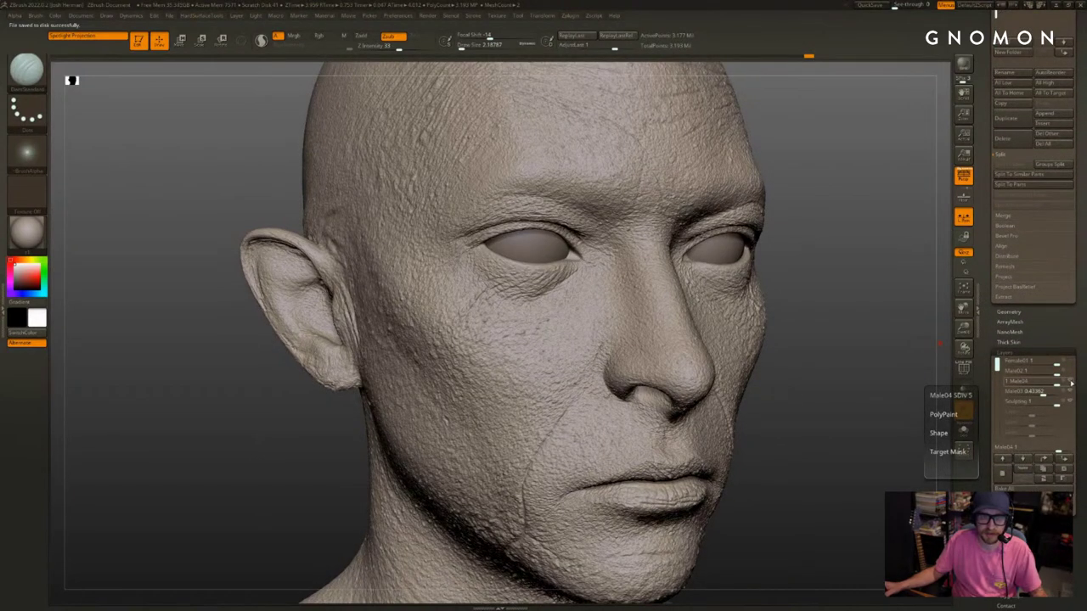
pyautogui.click(1069, 384)
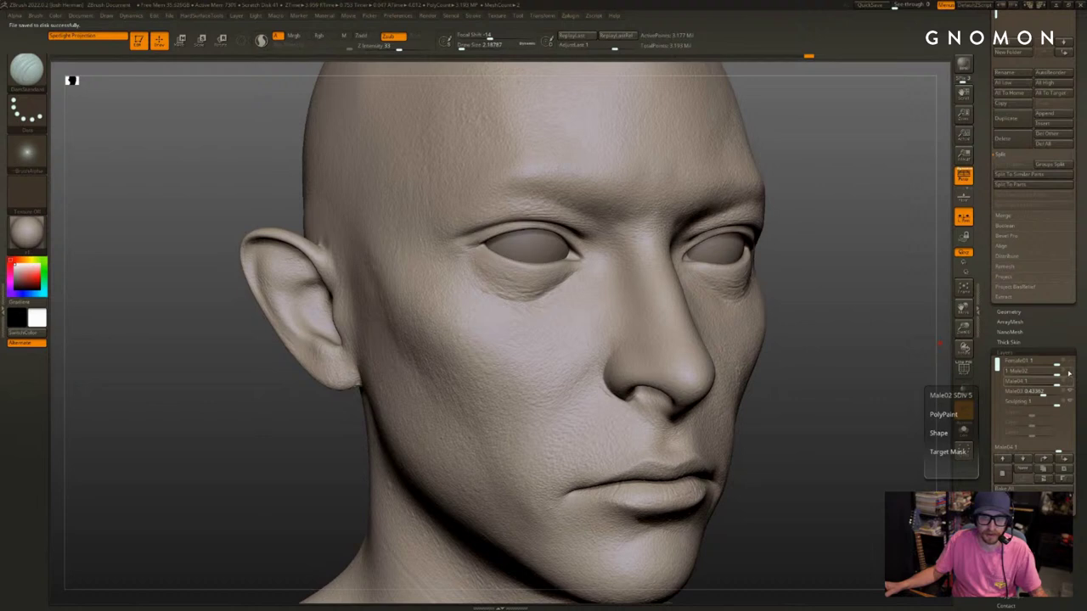
pyautogui.click(1069, 374)
pyautogui.click(1069, 373)
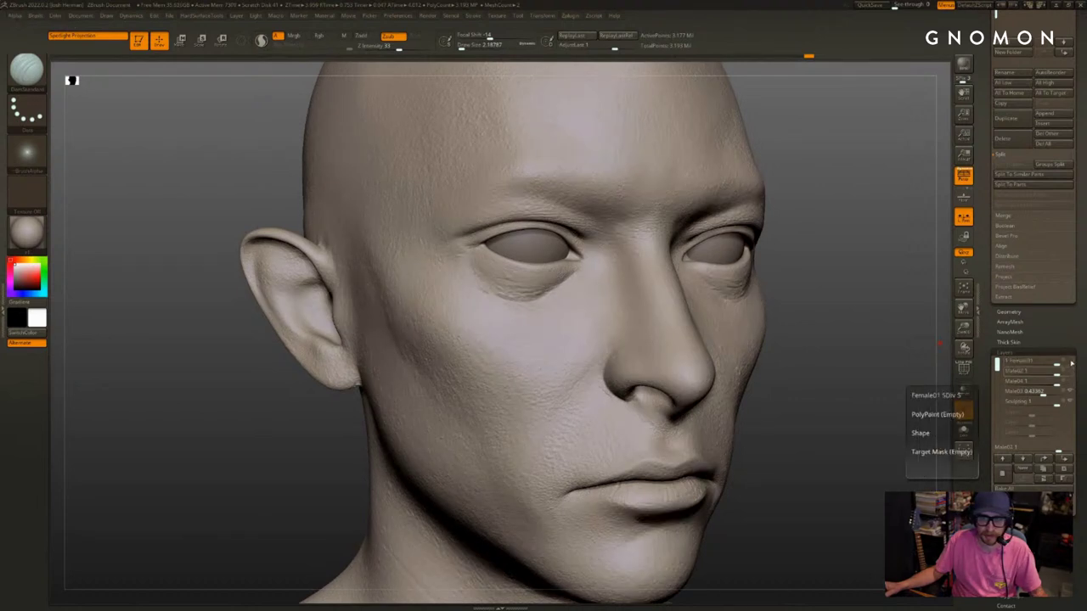
# Check the effect of the Female01 detail layer and lower its intensity to about 0.31
pyautogui.click(1070, 363)
pyautogui.click(1072, 365)
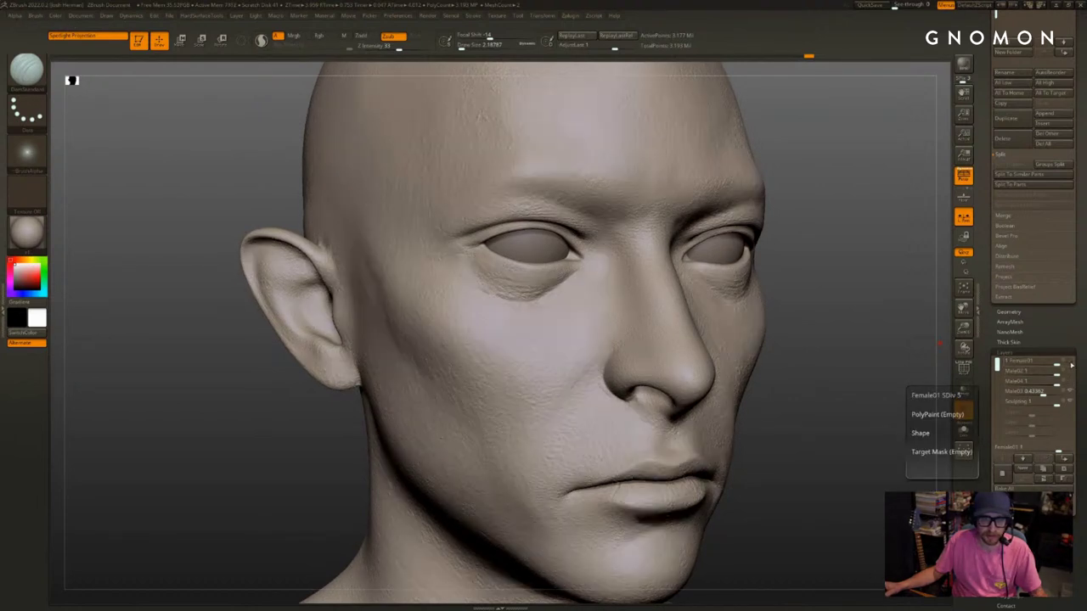
pyautogui.moveTo(1056, 364); pyautogui.dragTo(1044, 363)
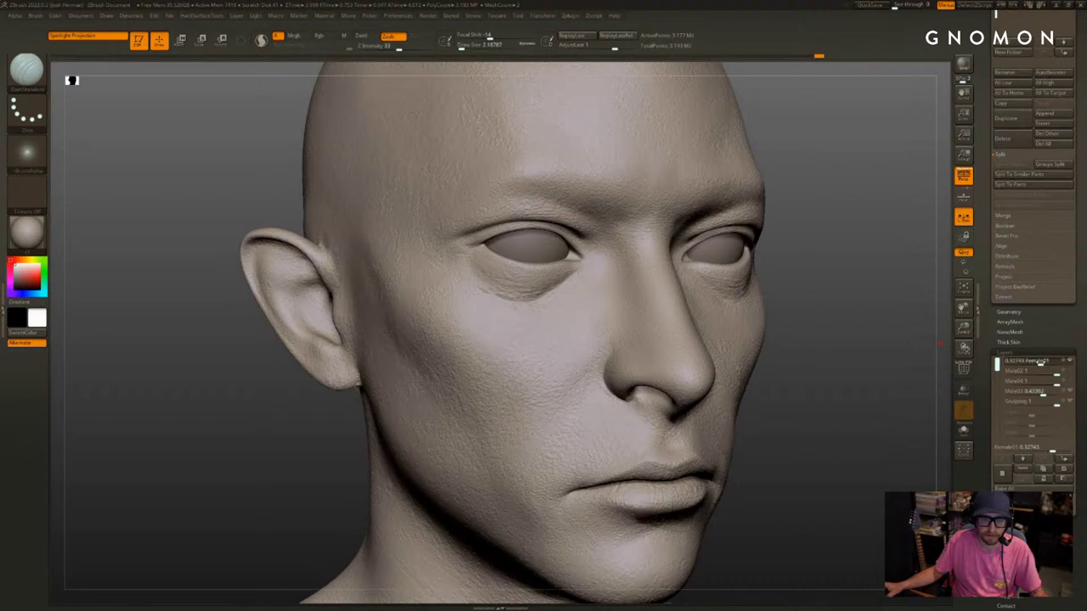
pyautogui.keyDown('alt'); pyautogui.moveTo(853, 376); pyautogui.dragTo(838, 393); pyautogui.keyUp('alt')
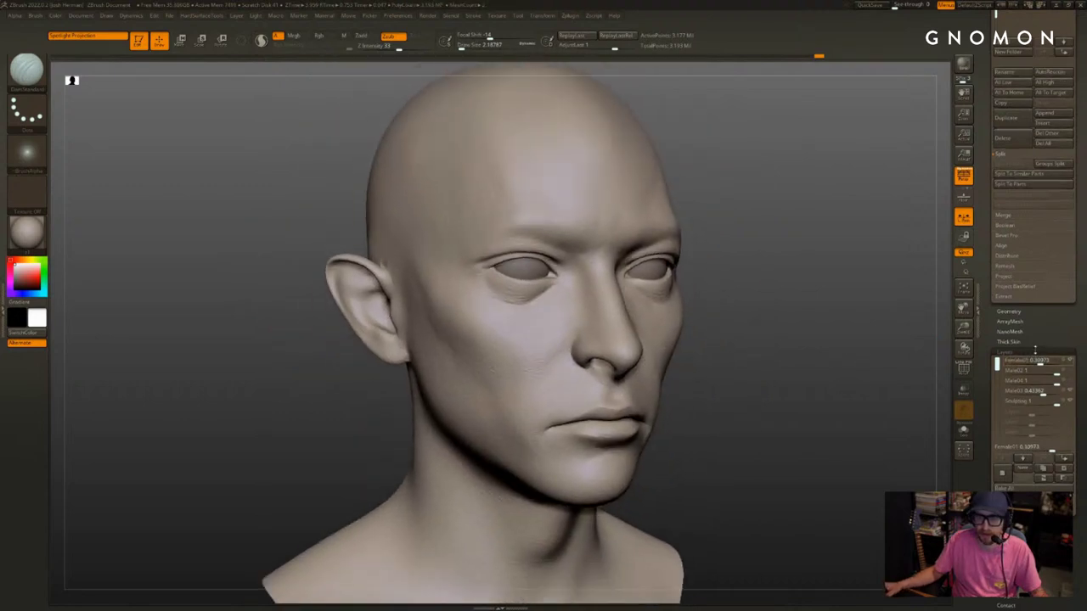
# Start importing an image as the head's texture map and browse to the HD_Heads folder in the 3Dscanstore asset library
pyautogui.click(1035, 349)
pyautogui.moveTo(1045, 373); pyautogui.dragTo(1046, 318)
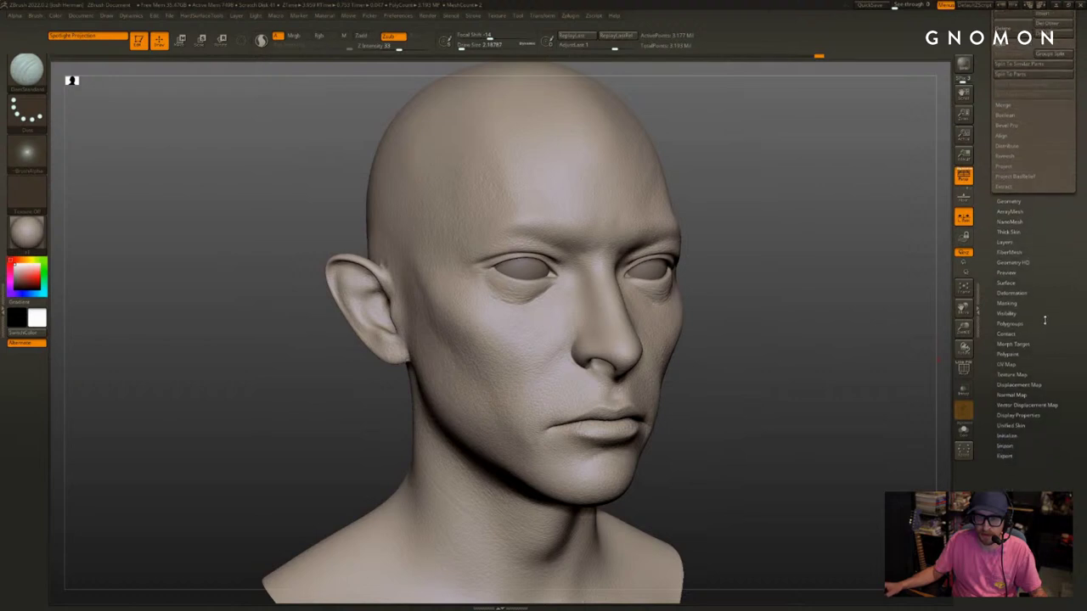
pyautogui.click(1010, 374)
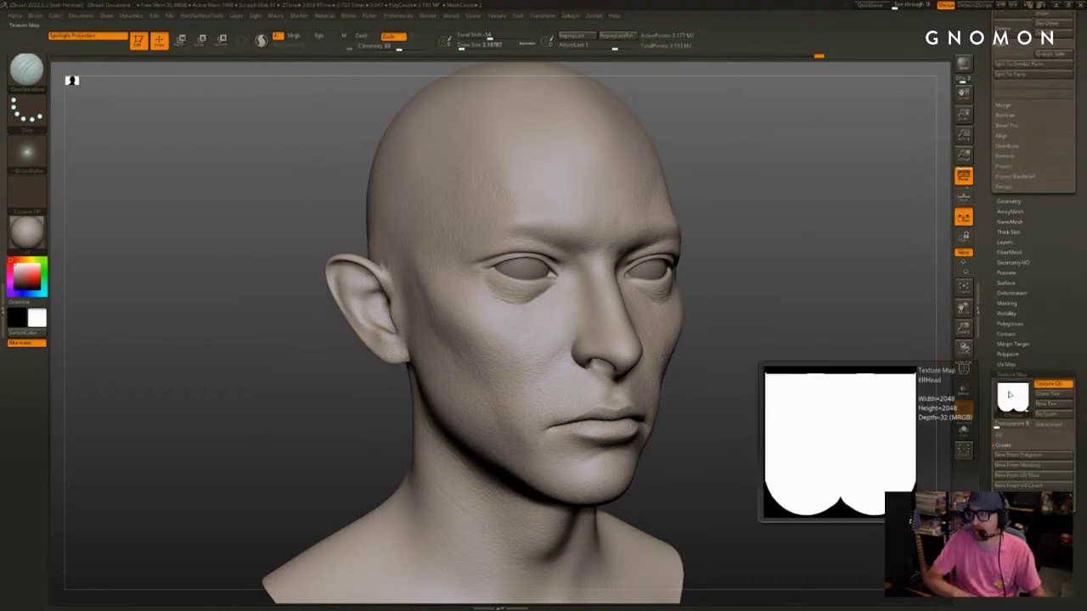
pyautogui.click(1012, 396)
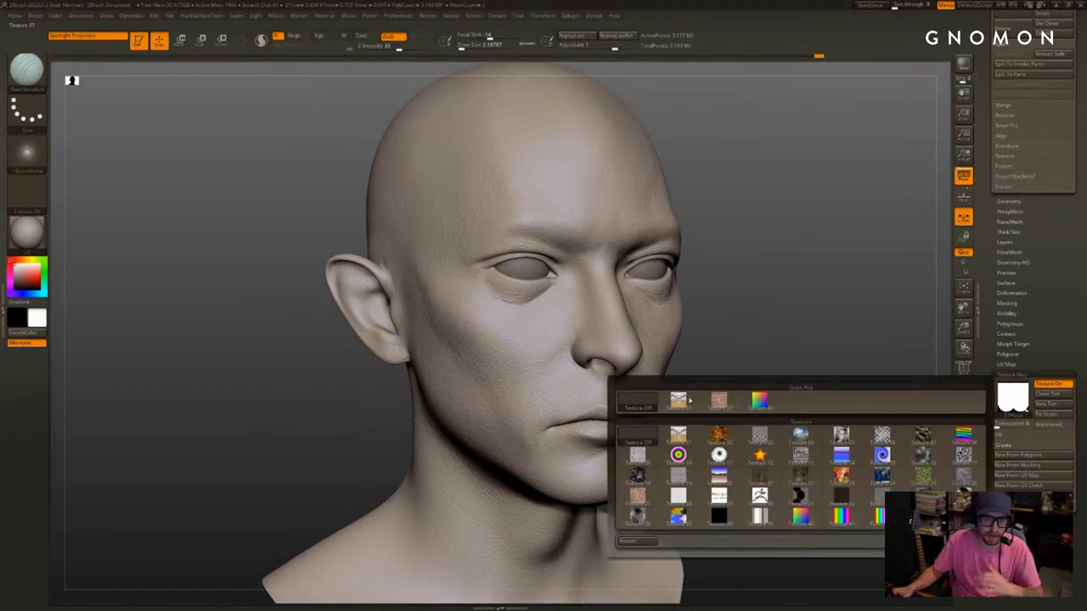
pyautogui.click(636, 543)
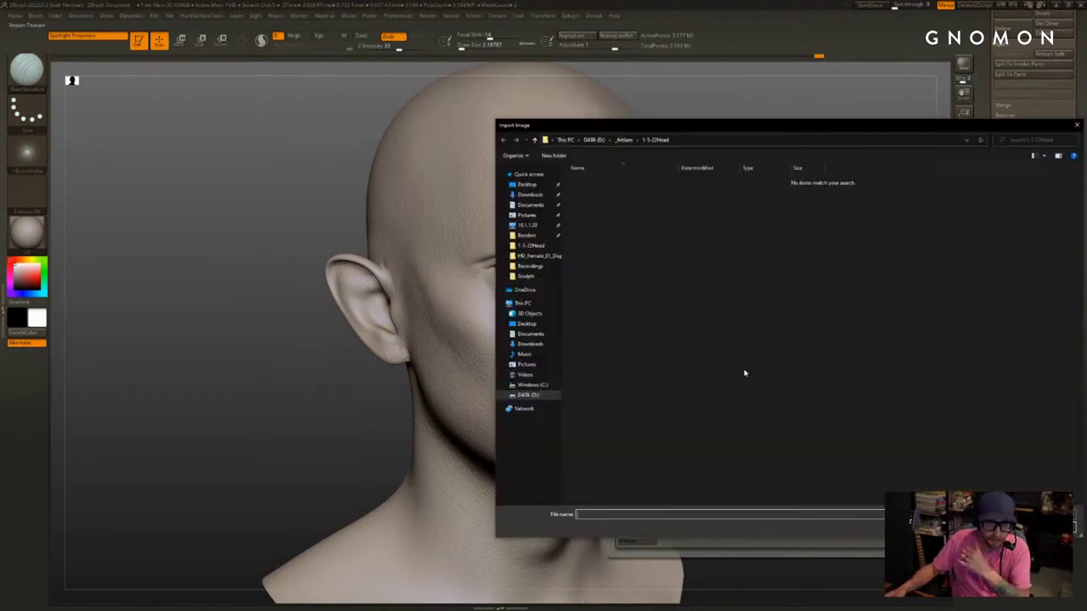
pyautogui.click(595, 140)
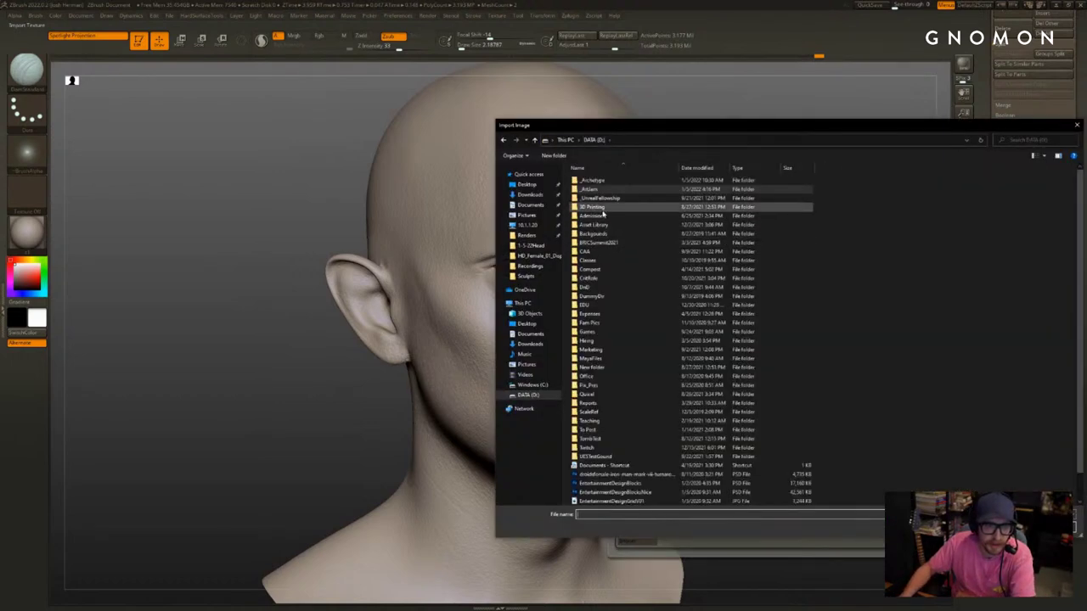
pyautogui.doubleClick(595, 224)
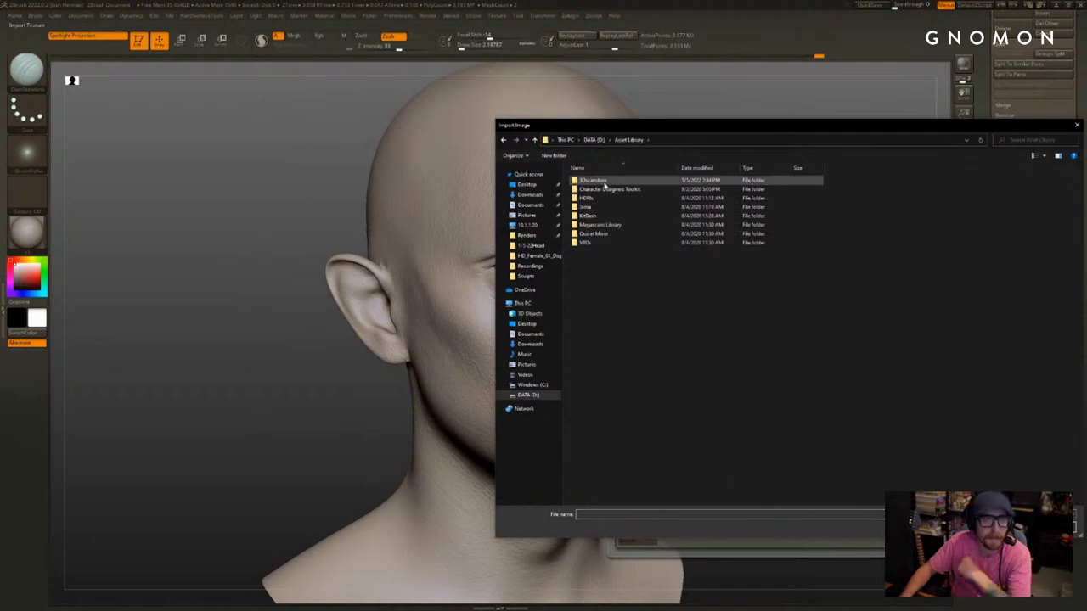
pyautogui.doubleClick(596, 181)
pyautogui.doubleClick(592, 197)
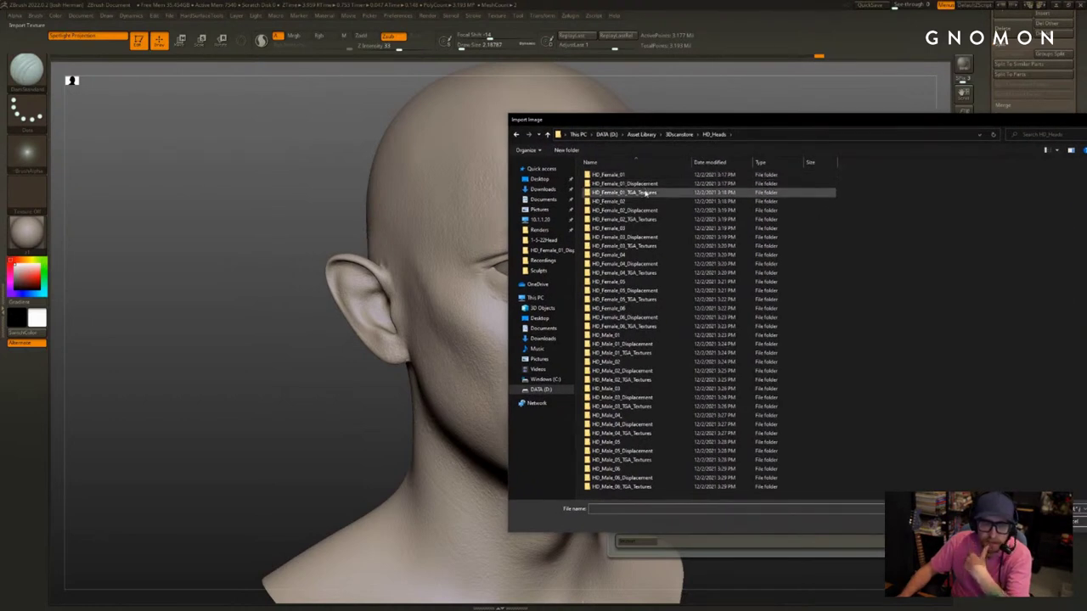
# Import the Head Colour image from the HD_Female_01 JPG textures as the head's texture map
pyautogui.click(645, 195)
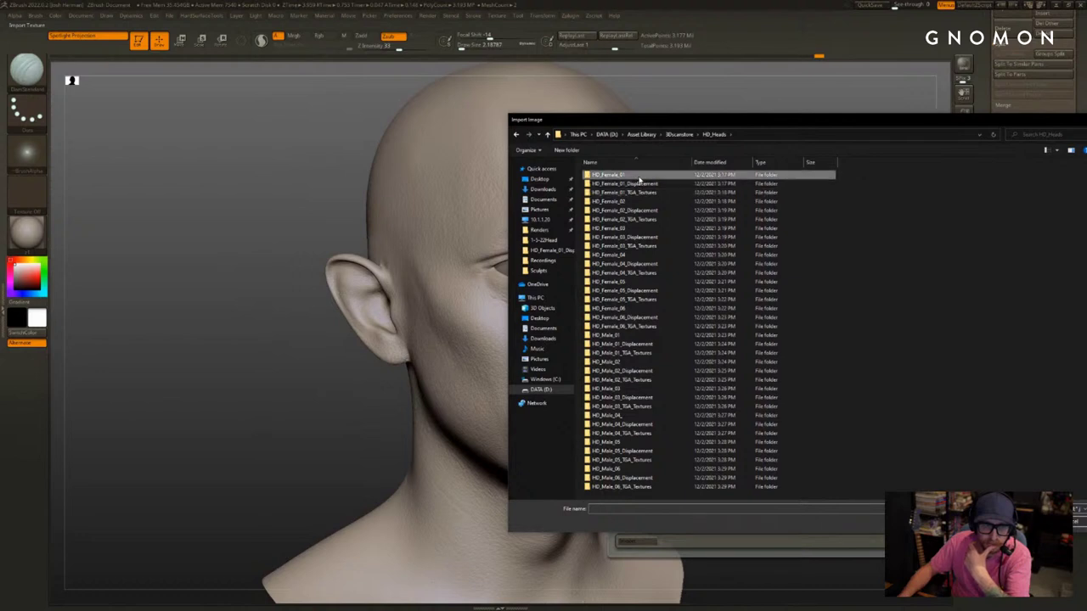
pyautogui.doubleClick(610, 175)
pyautogui.doubleClick(604, 201)
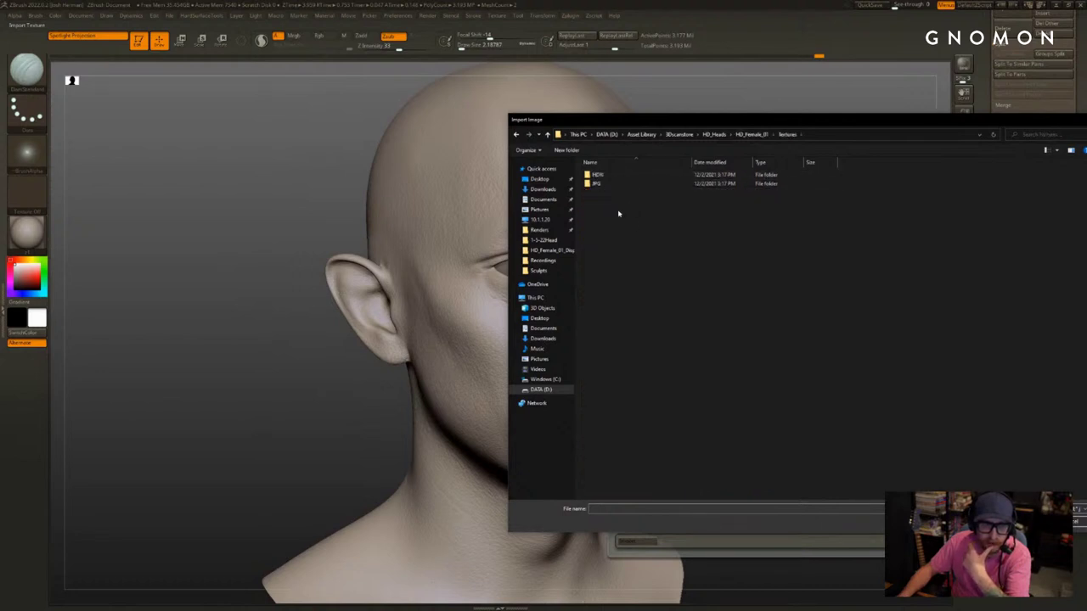
pyautogui.click(608, 185)
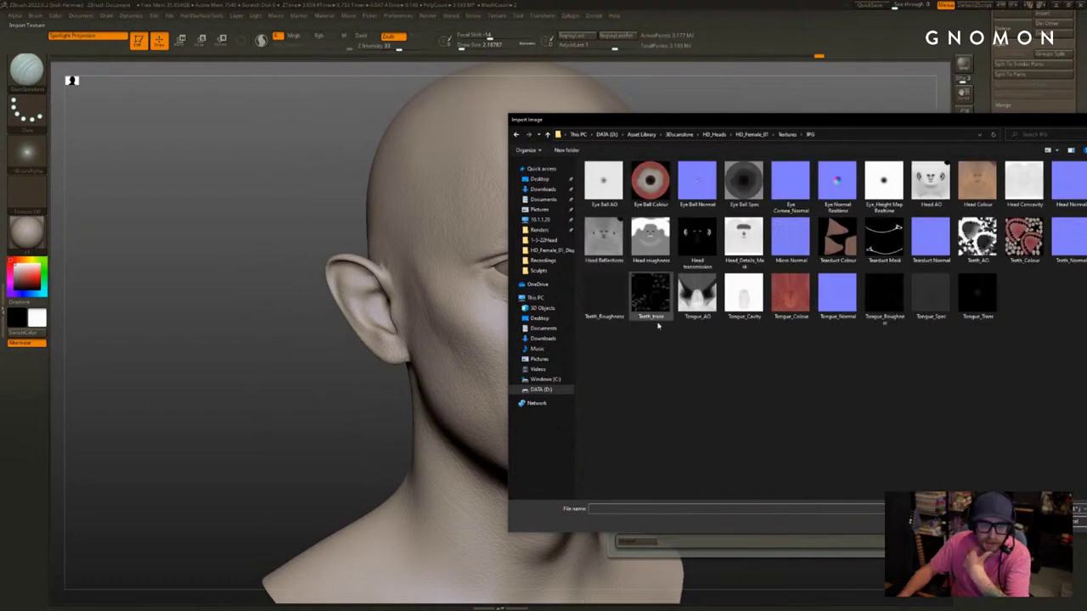
pyautogui.moveTo(998, 124); pyautogui.dragTo(940, 127)
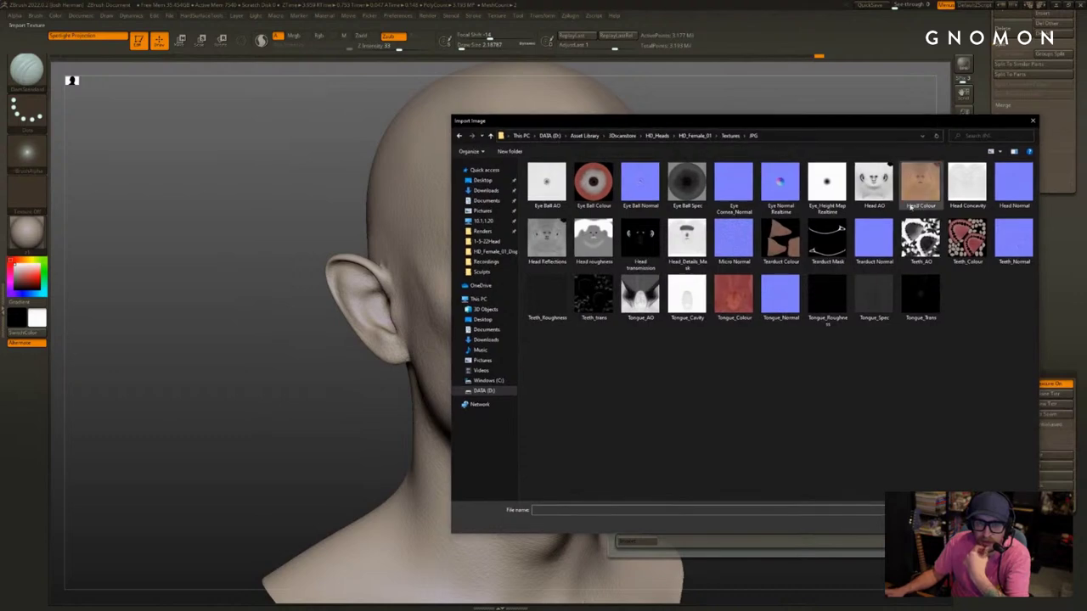
pyautogui.doubleClick(922, 187)
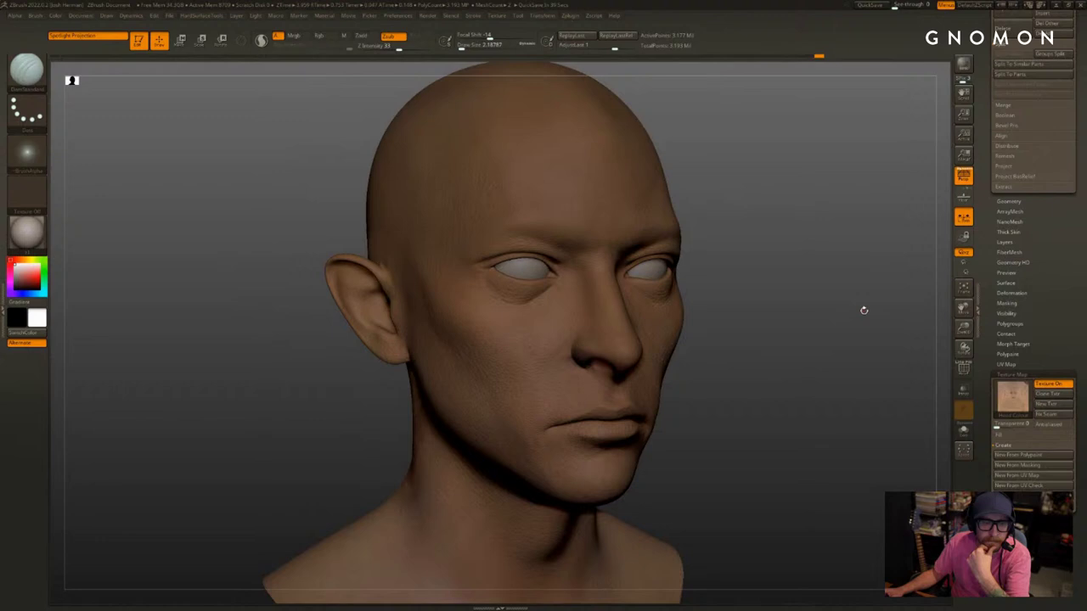
# Inspect the texture's alignment in side view and clone the Head Colour map into the current texture slot
pyautogui.moveTo(863, 310); pyautogui.dragTo(880, 336)
pyautogui.moveTo(748, 418); pyautogui.dragTo(684, 416)
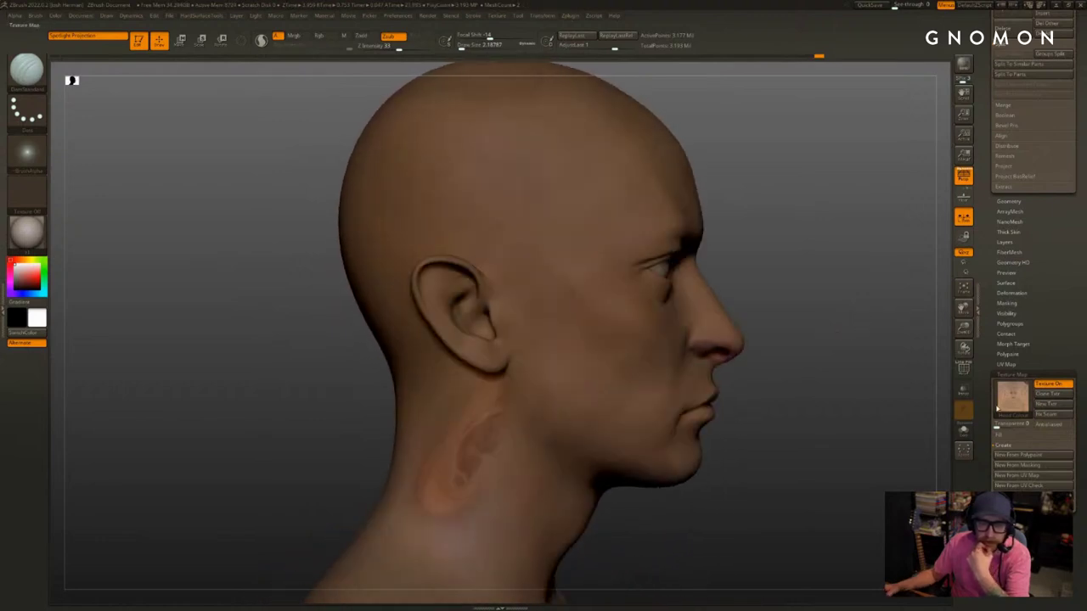
pyautogui.click(1008, 401)
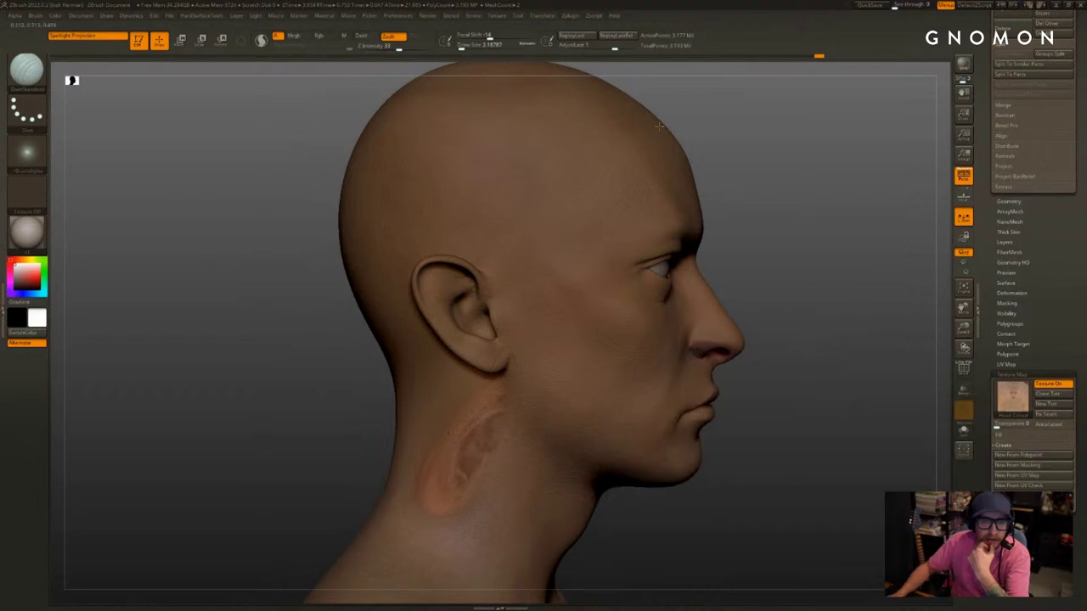
pyautogui.click(501, 17)
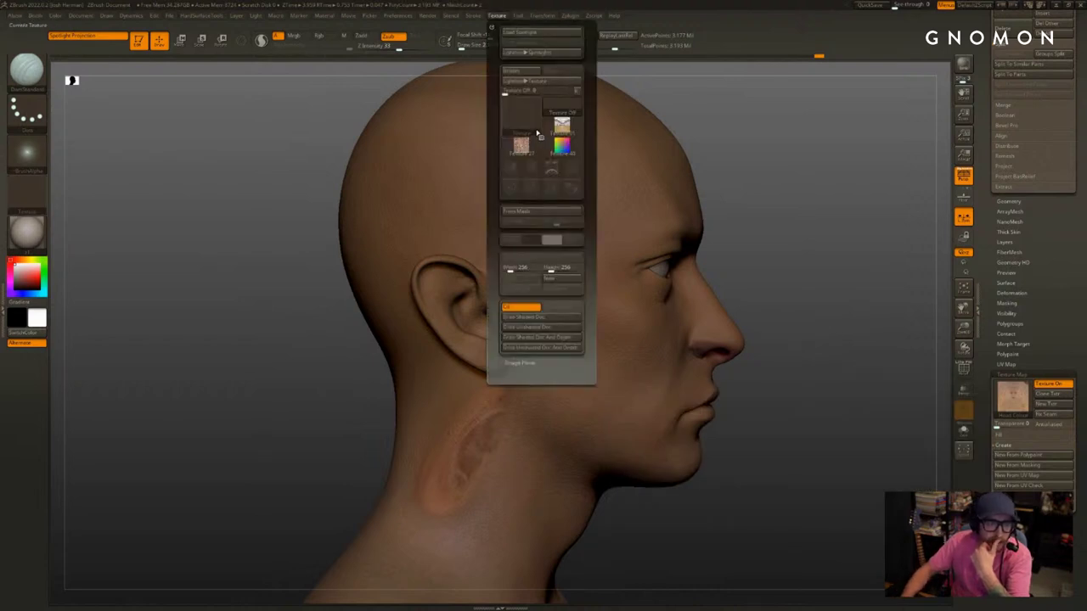
pyautogui.click(1045, 395)
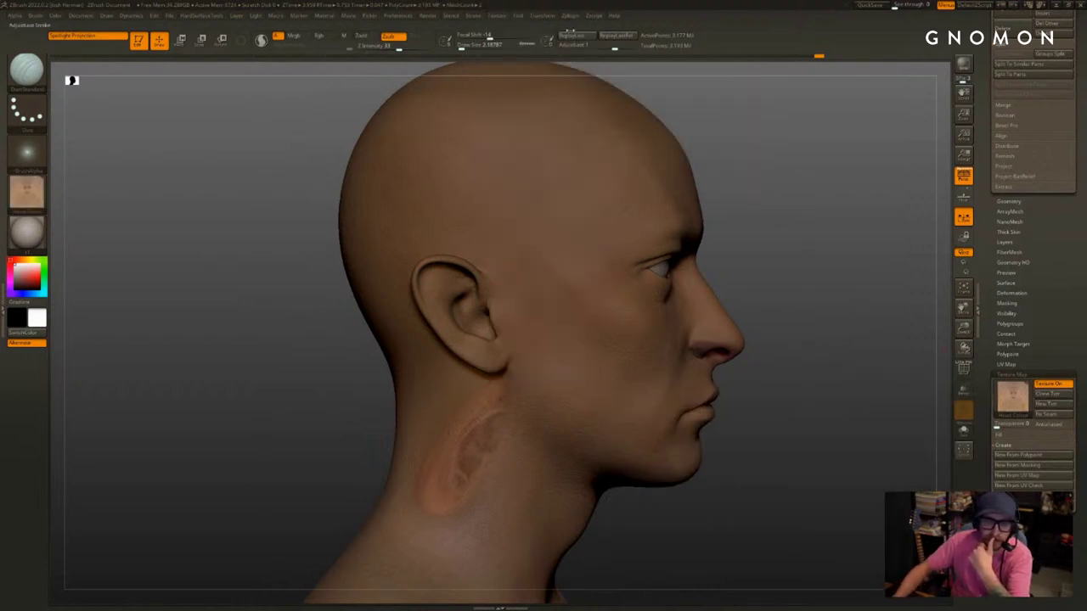
# Flip the cloned Head Colour texture vertically and reassign it as the head's texture map
pyautogui.click(500, 17)
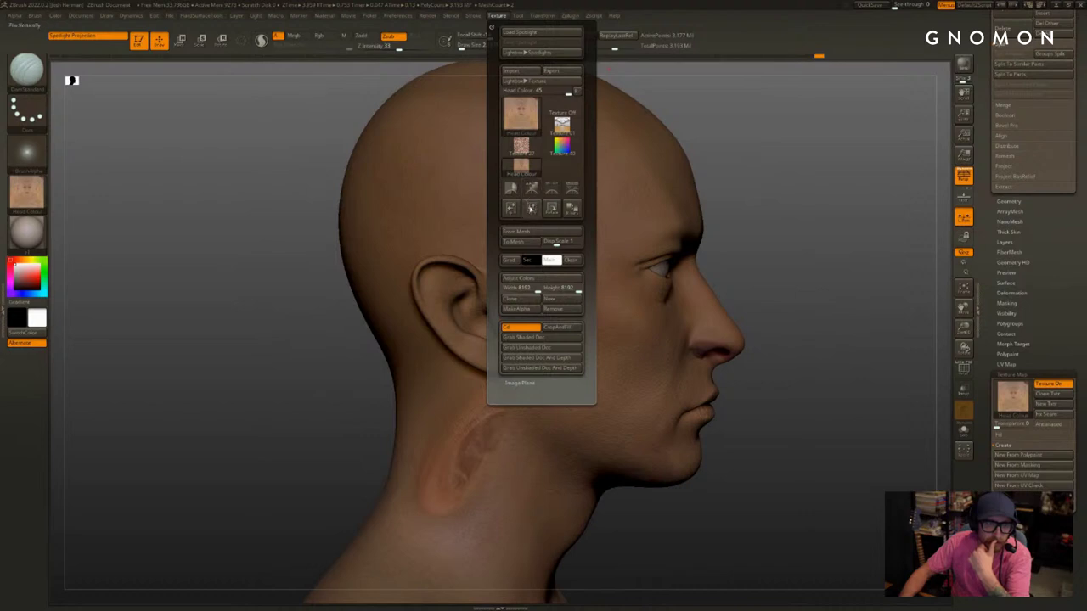
pyautogui.moveTo(887, 351); pyautogui.dragTo(855, 351)
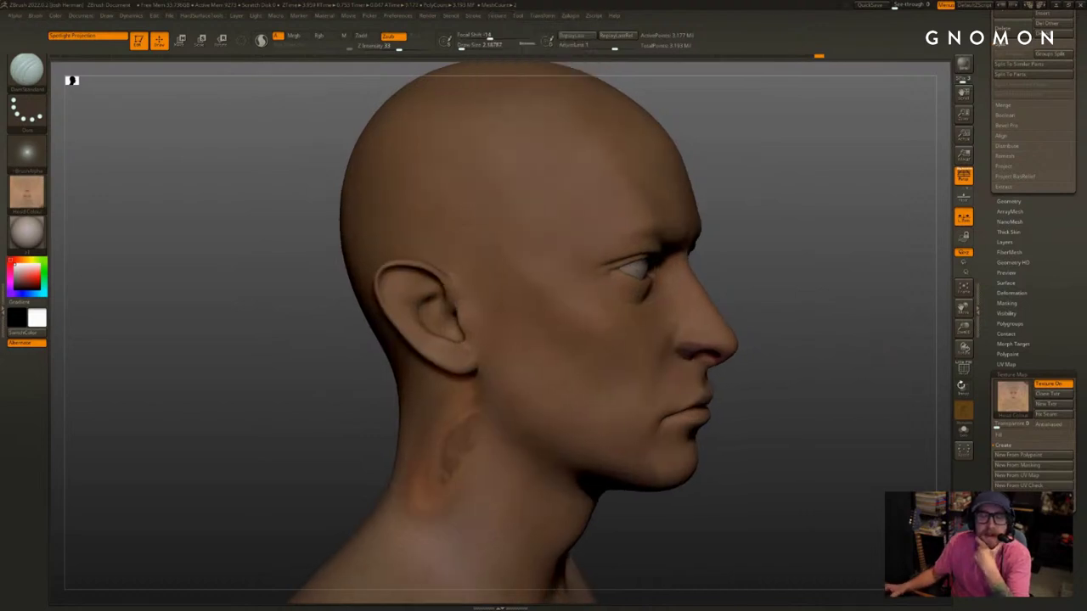
pyautogui.click(1008, 407)
pyautogui.click(767, 401)
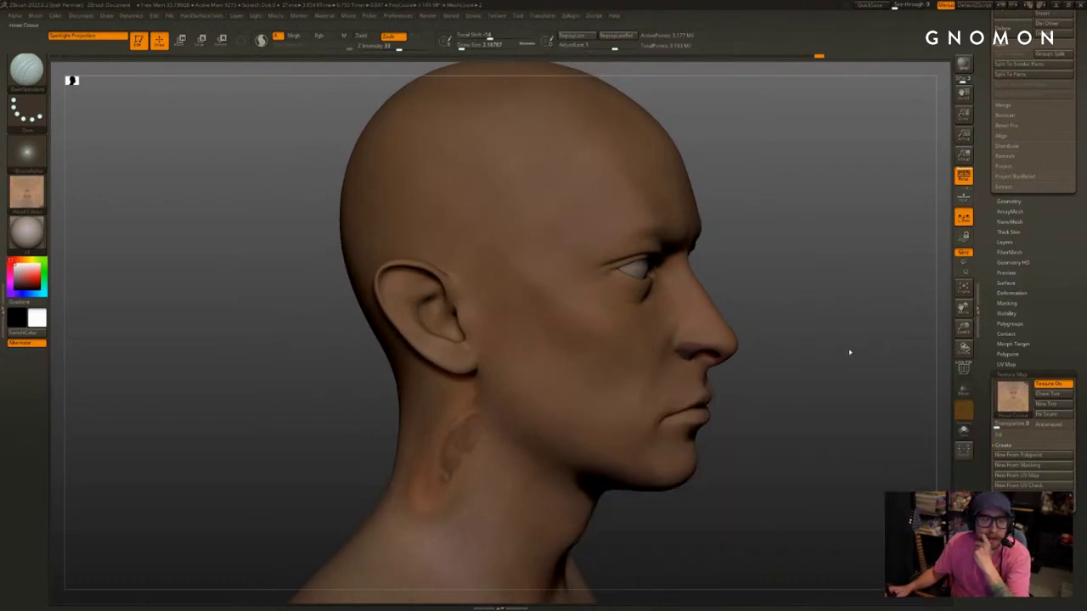
# Turn the textured head to a three-quarter view and preview the SkinShade4 material on it
pyautogui.moveTo(863, 340); pyautogui.dragTo(744, 331)
pyautogui.click(28, 231)
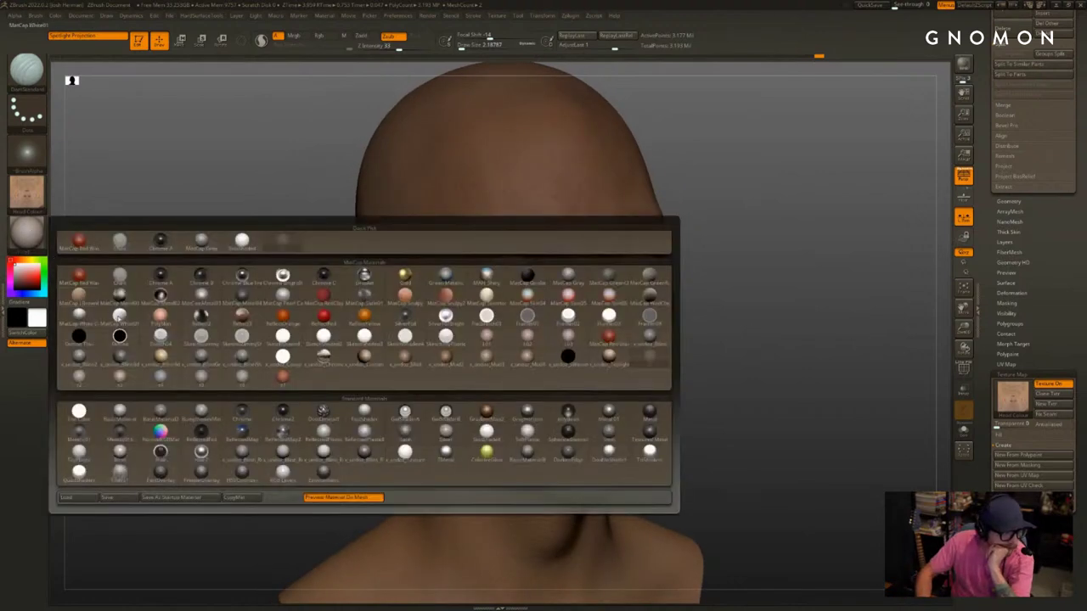
pyautogui.click(499, 408)
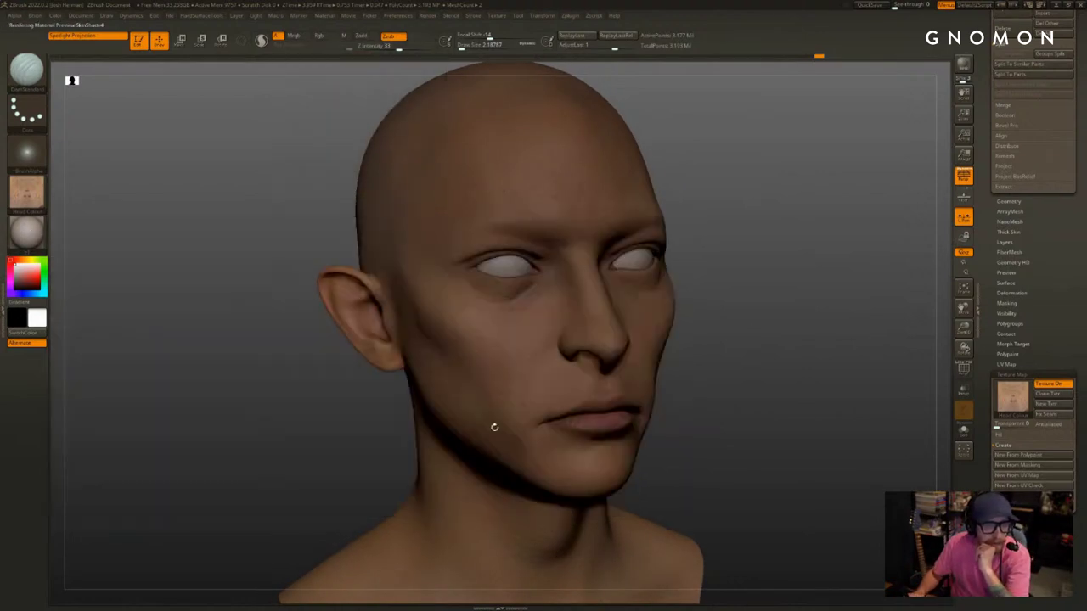
# Examine the skin colour and fine surface detail on the elf head from several close angles, and check its layers
pyautogui.moveTo(807, 340)
pyautogui.mouseDown()
pyautogui.moveTo(864, 363)
pyautogui.moveTo(825, 350)
pyautogui.moveTo(847, 419)
pyautogui.moveTo(830, 400)
pyautogui.moveTo(844, 396)
pyautogui.moveTo(825, 388)
pyautogui.moveTo(852, 396)
pyautogui.moveTo(883, 347)
pyautogui.moveTo(836, 372)
pyautogui.mouseUp()
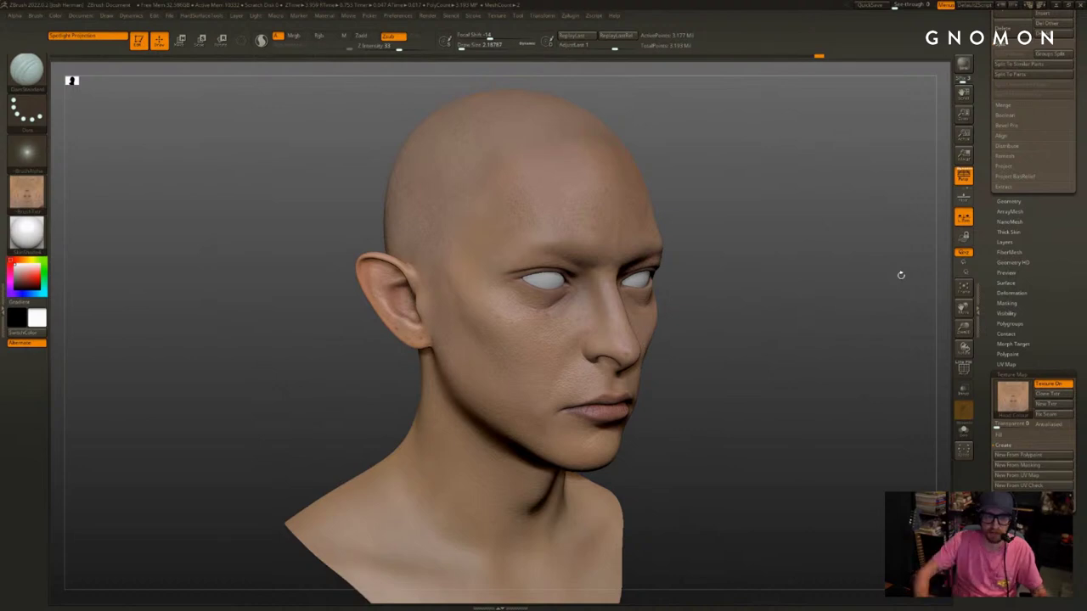
pyautogui.moveTo(890, 269); pyautogui.dragTo(847, 308)
pyautogui.keyDown('alt'); pyautogui.moveTo(846, 308); pyautogui.dragTo(861, 360); pyautogui.keyUp('alt')
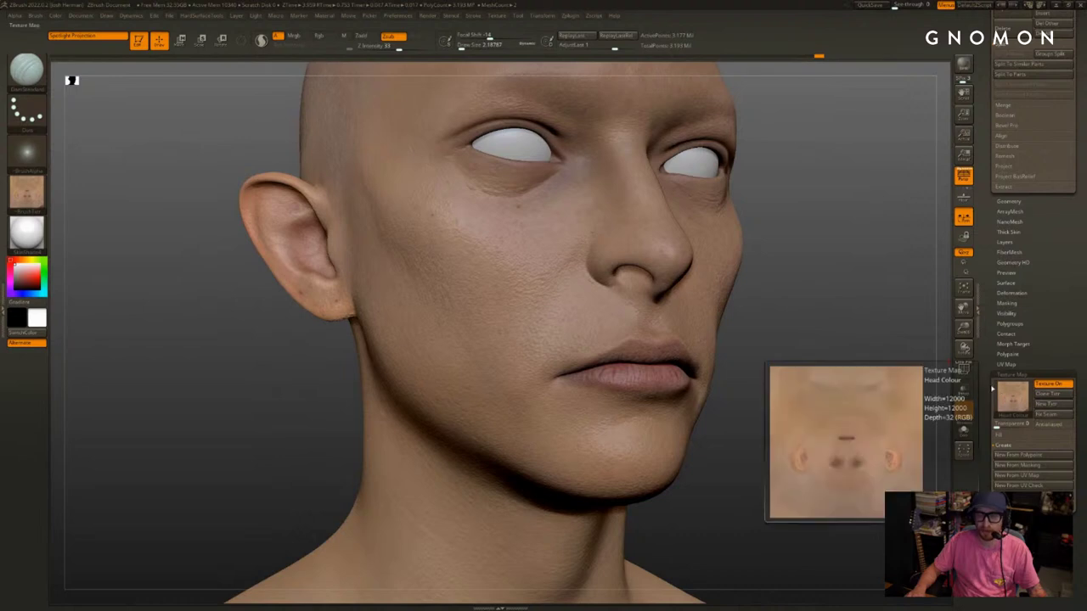
pyautogui.moveTo(935, 351); pyautogui.dragTo(945, 381)
pyautogui.moveTo(1060, 281); pyautogui.dragTo(1058, 315)
pyautogui.click(1004, 276)
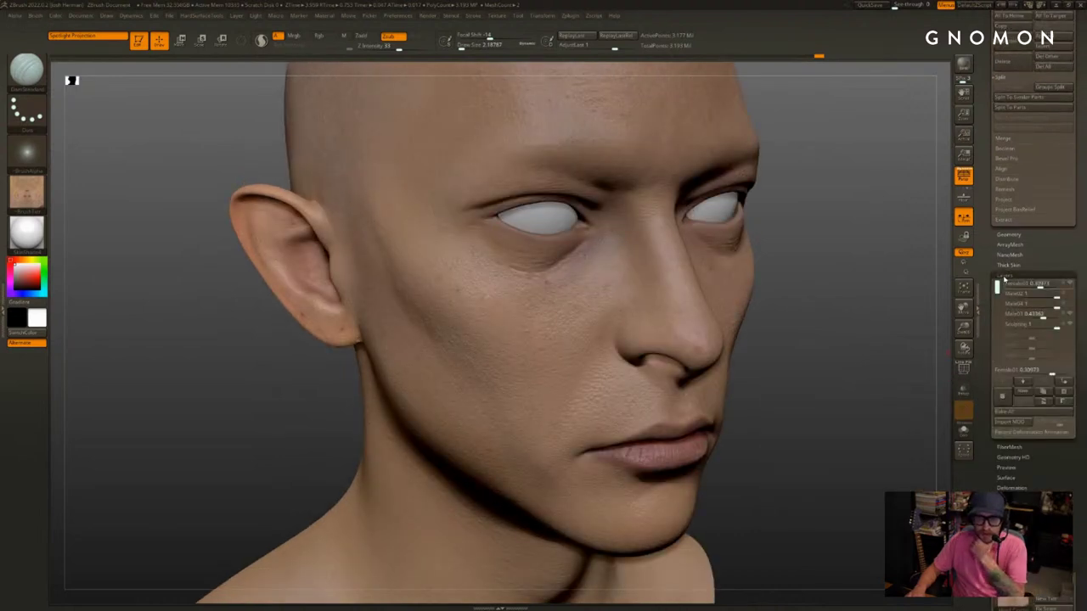
pyautogui.click(1004, 278)
pyautogui.click(1004, 277)
pyautogui.click(1004, 278)
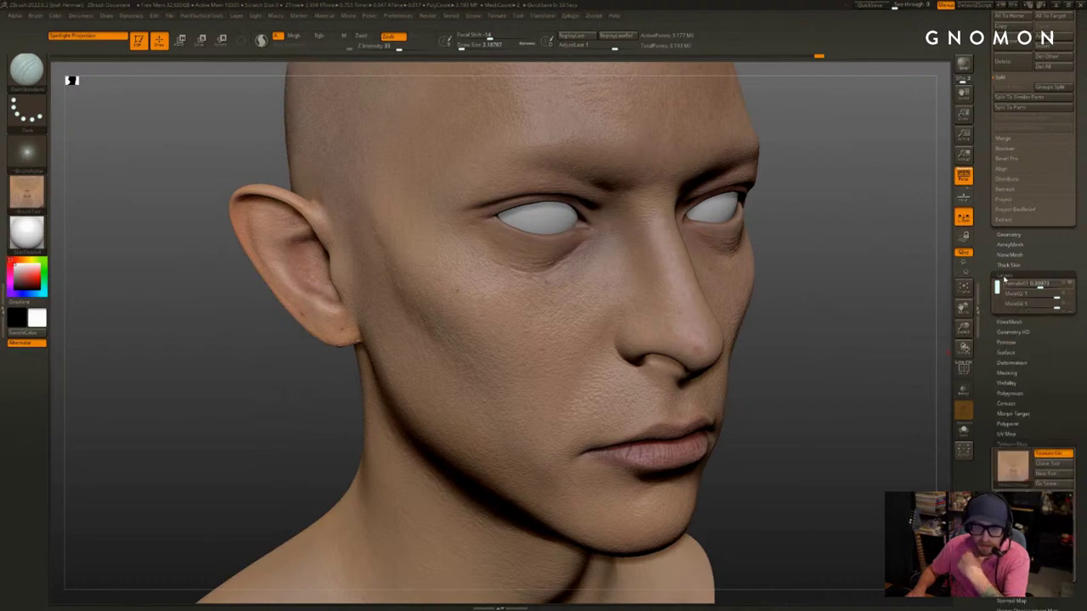
pyautogui.moveTo(1046, 265); pyautogui.dragTo(1046, 376)
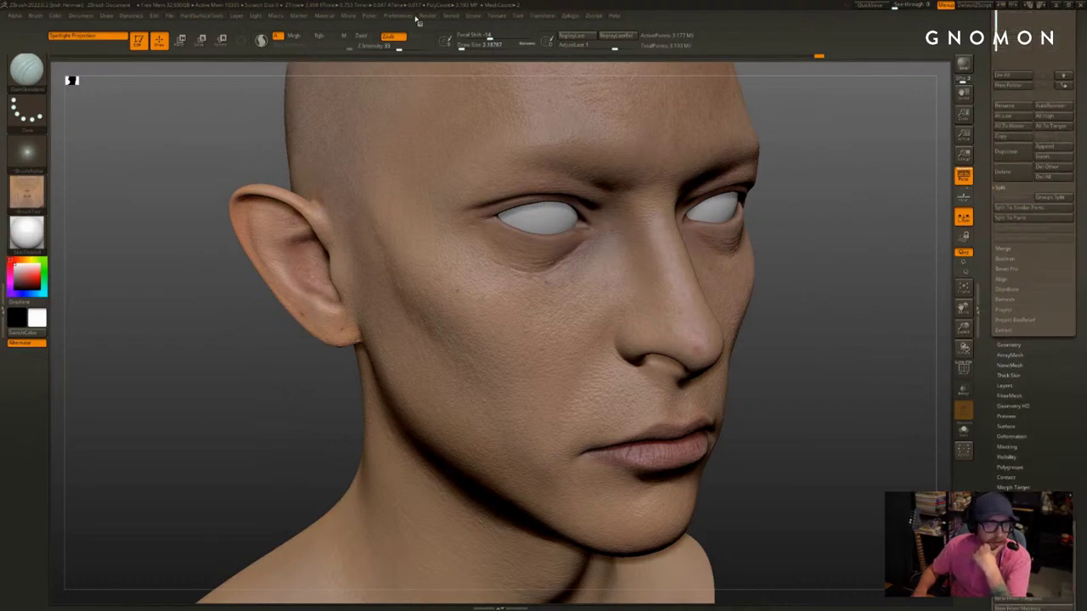
# Import the face_diffuse image from the HD_Male_03 Textures JPG folder as a texture
pyautogui.click(499, 18)
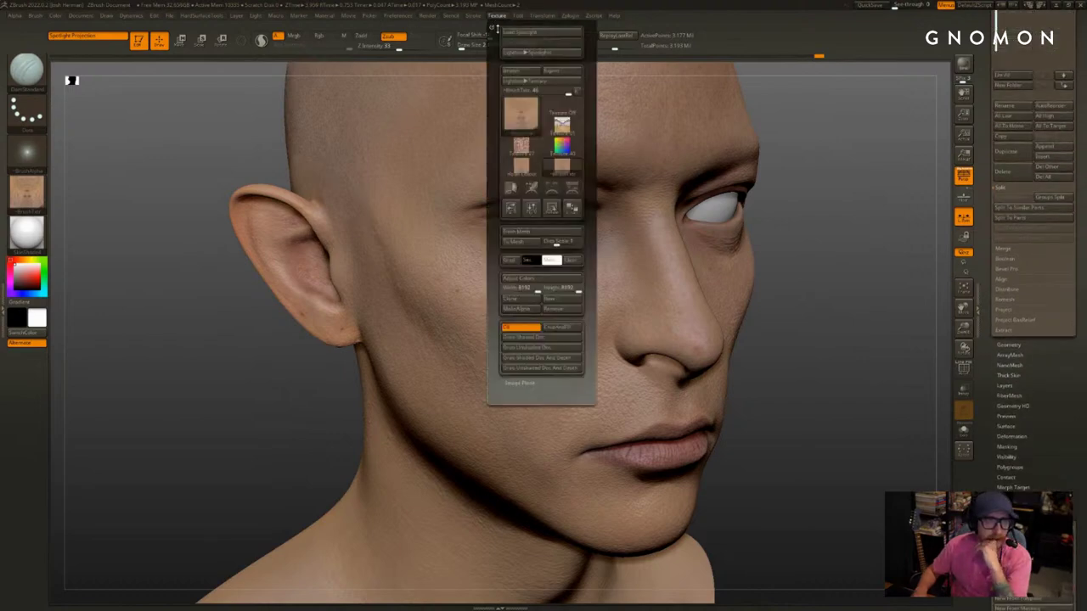
pyautogui.click(519, 72)
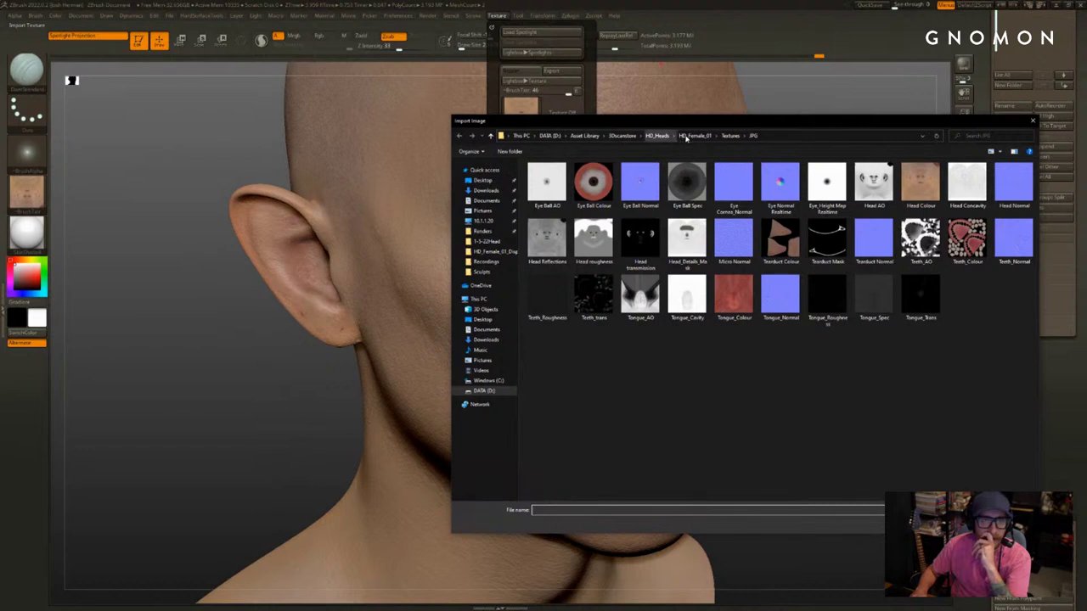
pyautogui.click(692, 136)
pyautogui.click(656, 136)
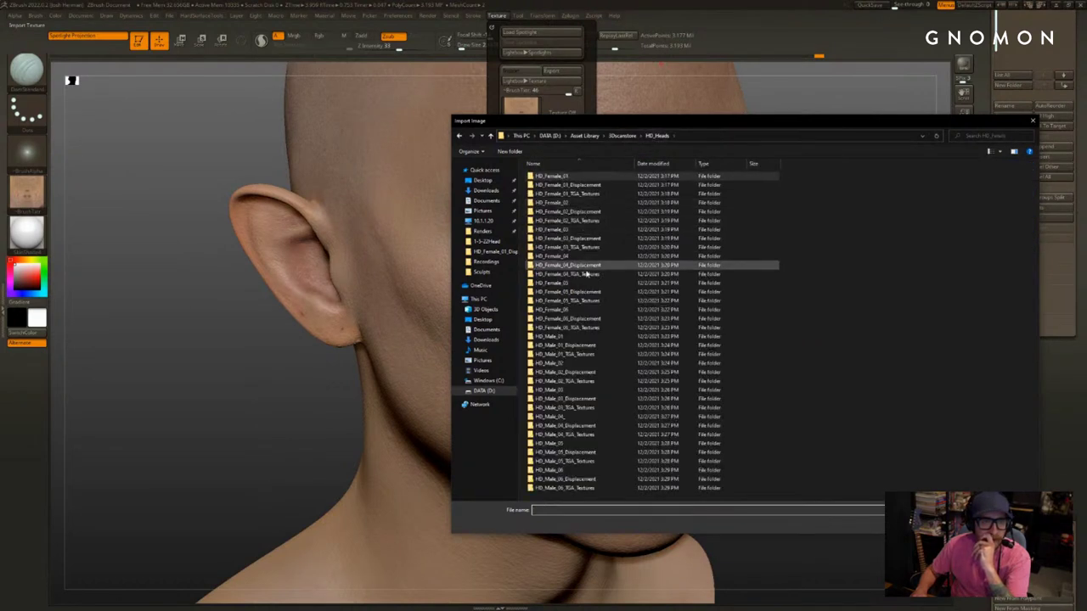
pyautogui.doubleClick(581, 390)
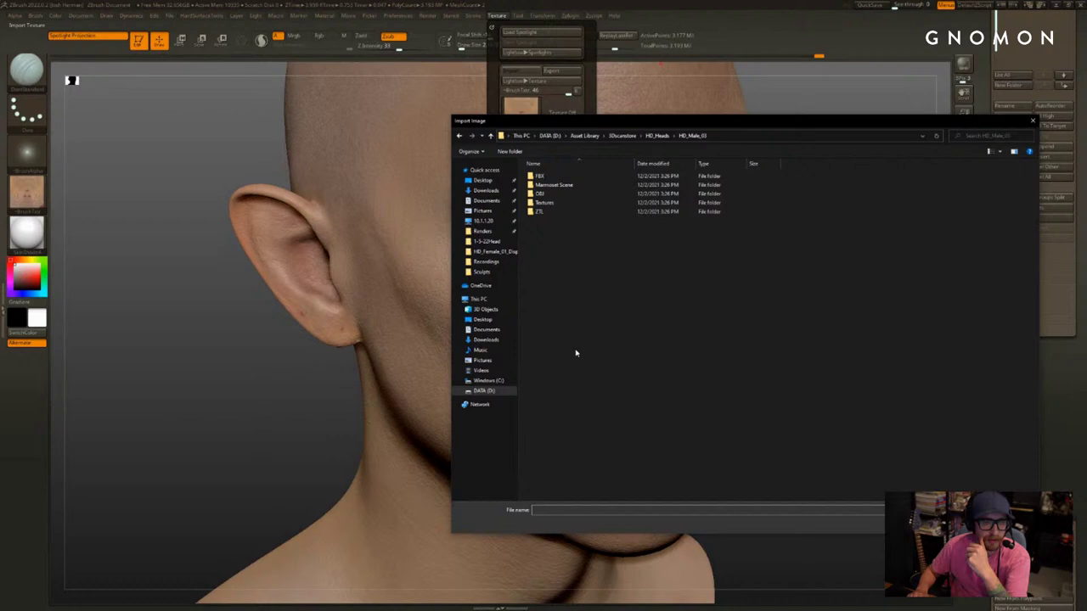
pyautogui.doubleClick(544, 205)
pyautogui.doubleClick(541, 184)
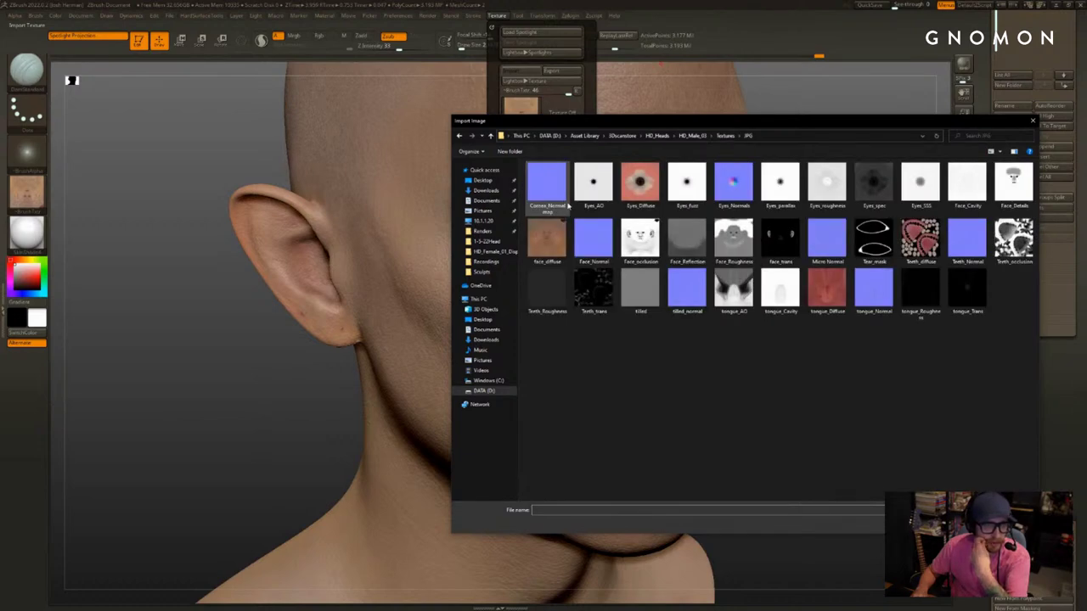
pyautogui.doubleClick(558, 249)
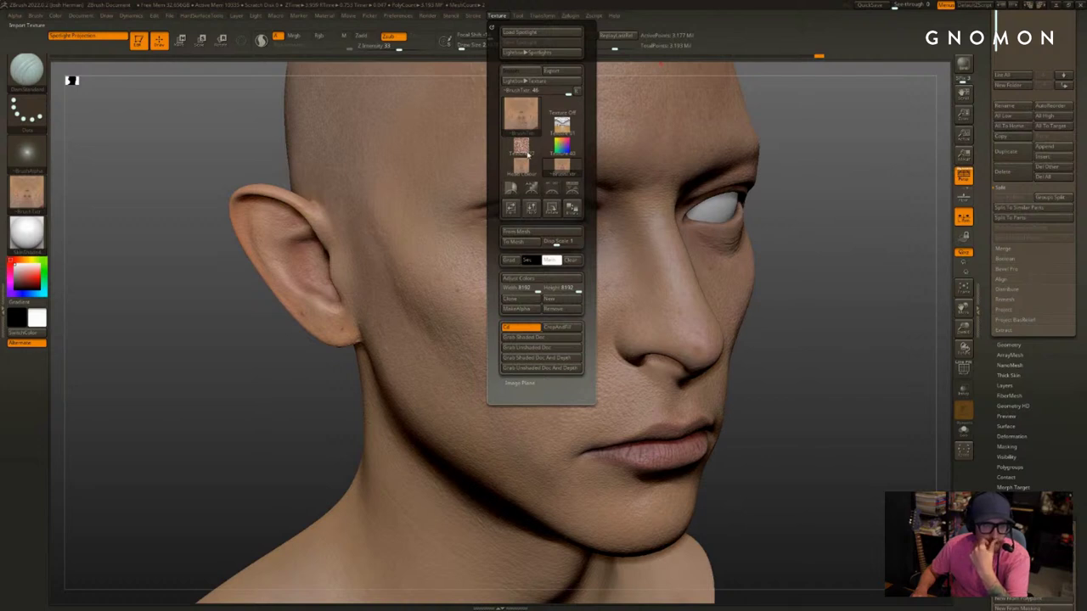
# Flip the imported face_diffuse texture vertically and apply it as the head's texture map
pyautogui.moveTo(523, 124)
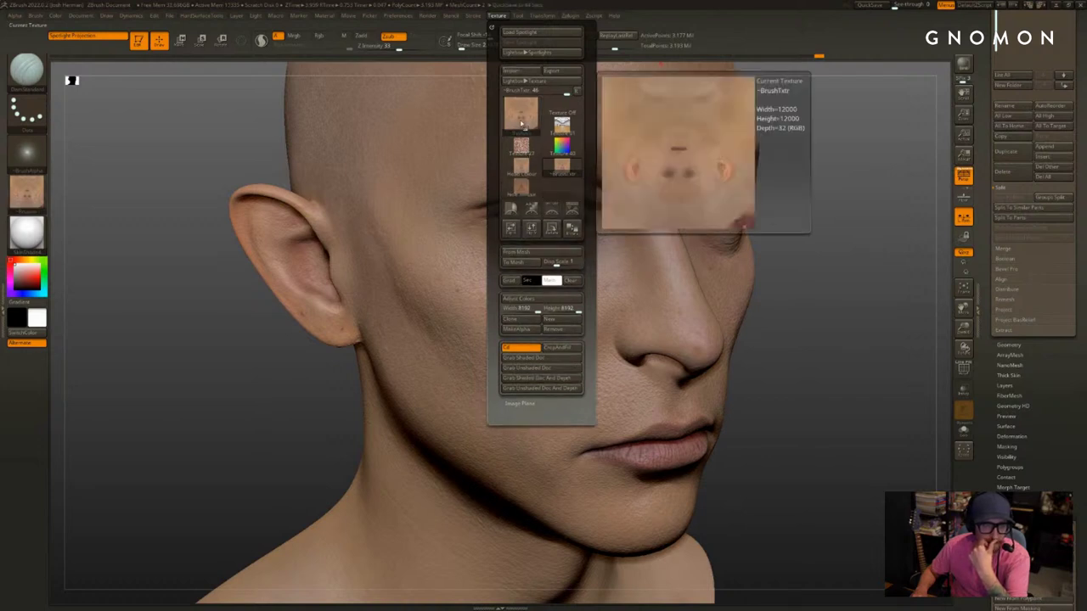
pyautogui.click(519, 191)
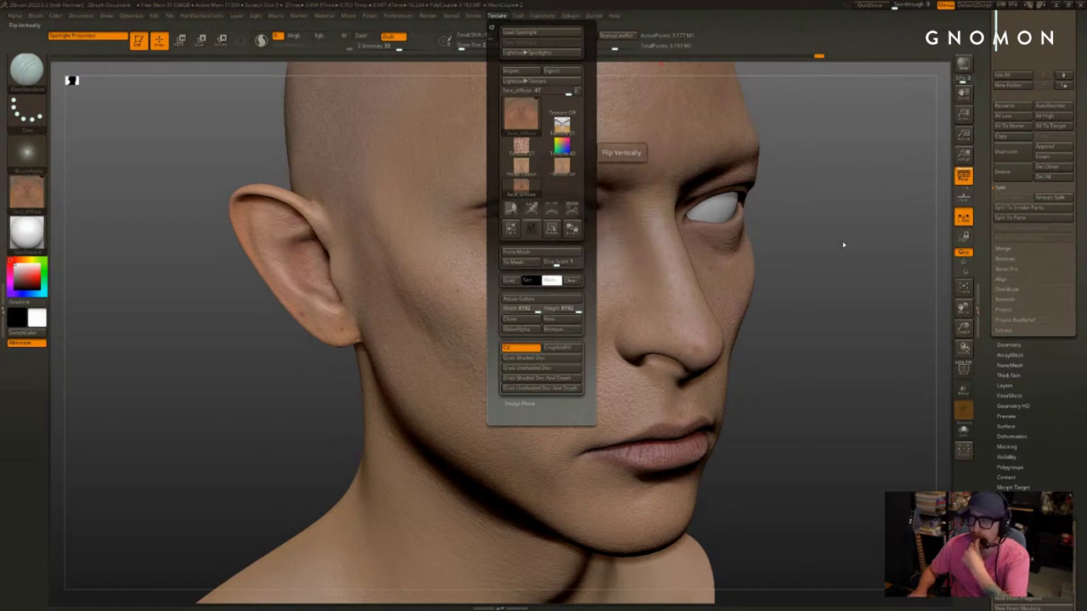
pyautogui.press('F6')
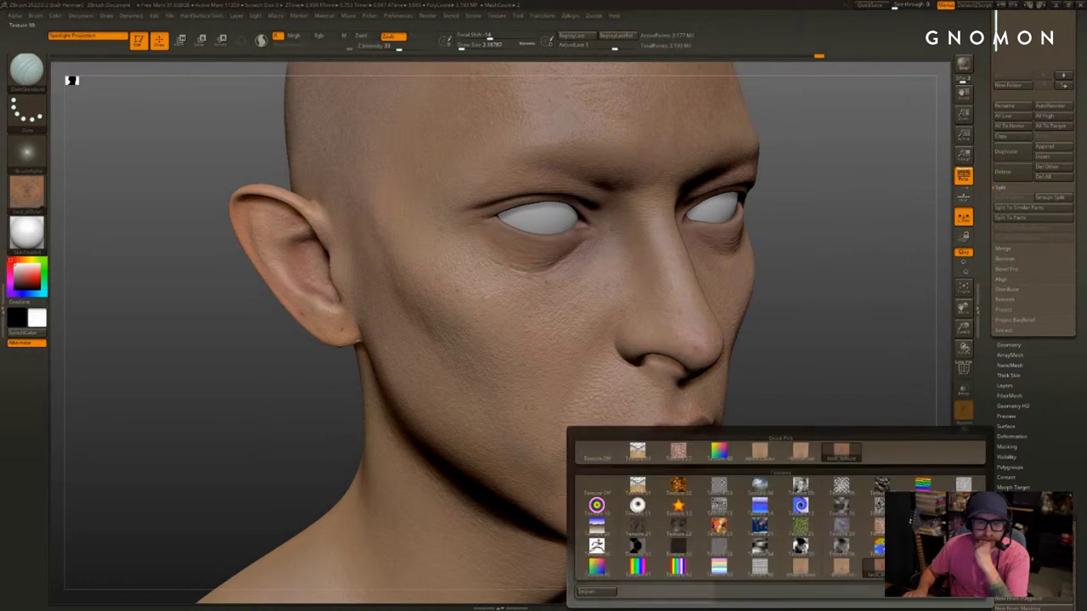
pyautogui.click(846, 460)
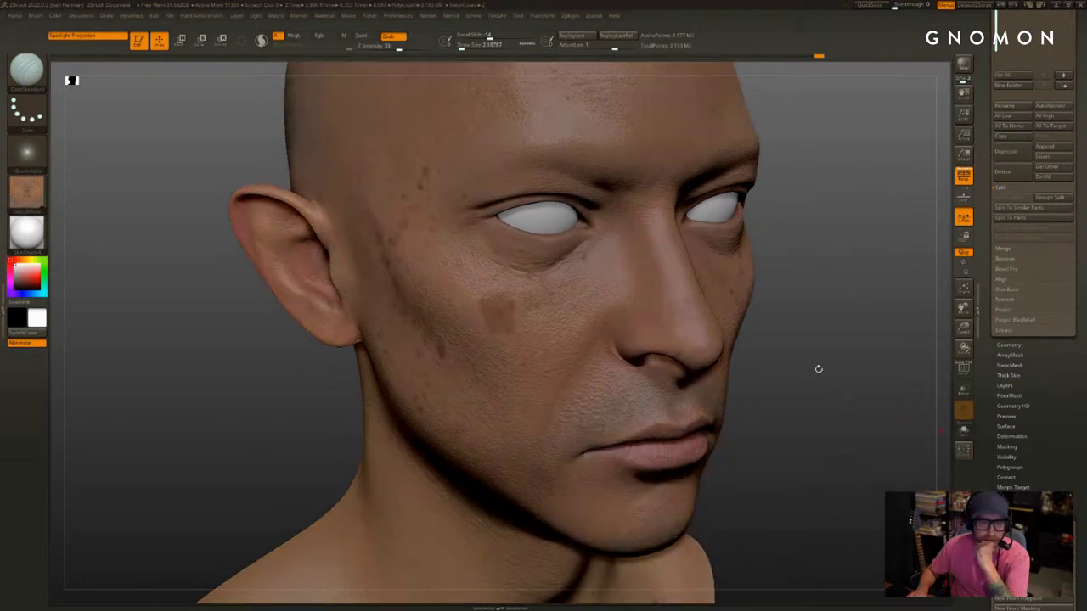
pyautogui.moveTo(817, 358); pyautogui.dragTo(809, 321)
pyautogui.press('f')
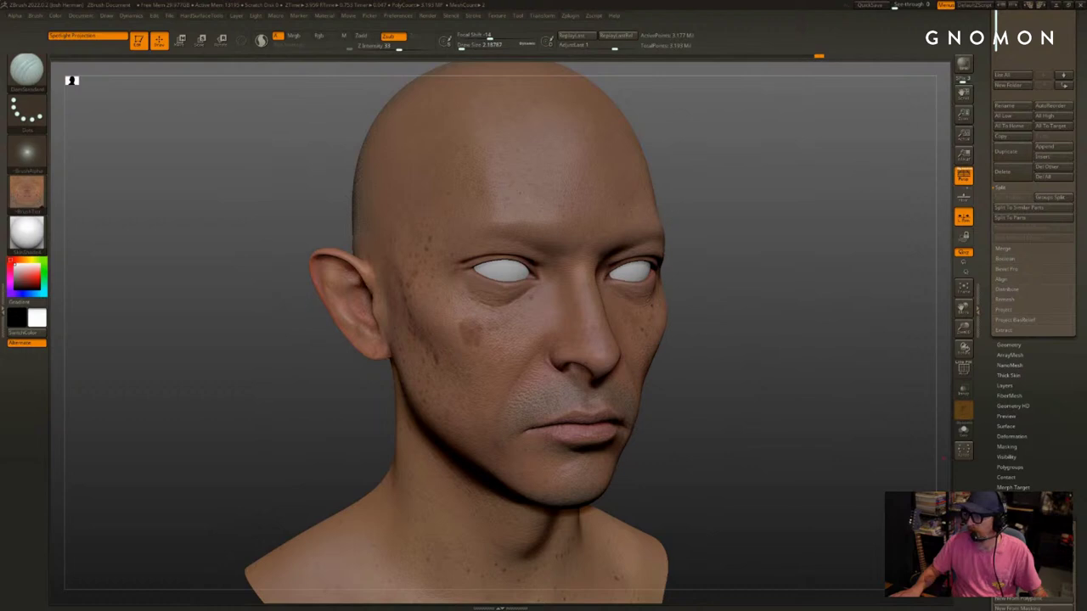
# Switch the head's texture map back to Head Colour and undo the last three changes
pyautogui.moveTo(907, 357); pyautogui.dragTo(921, 358)
pyautogui.press('F5')
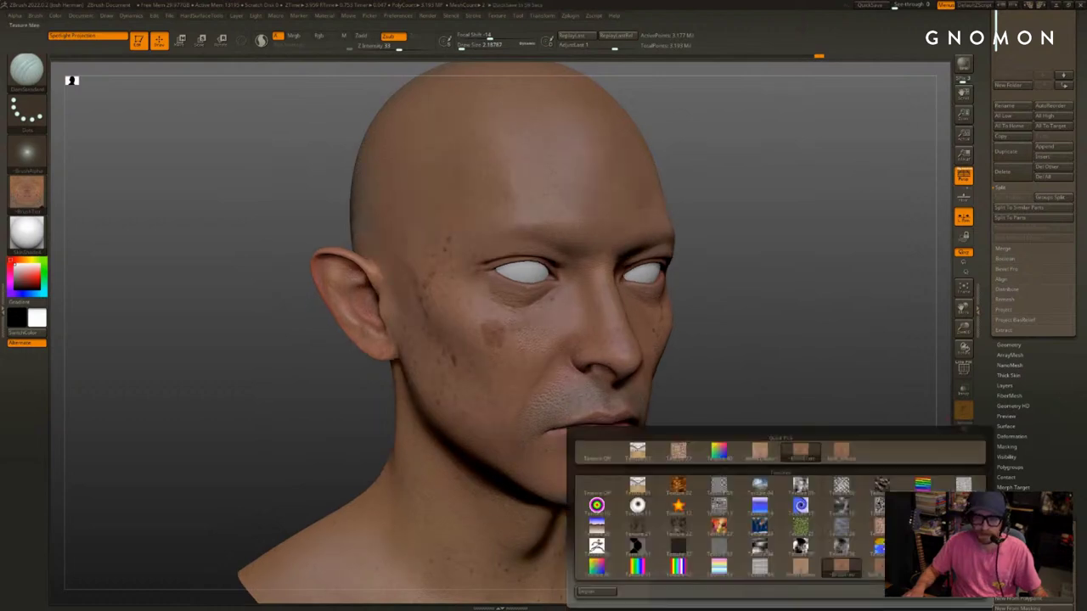
pyautogui.click(764, 454)
pyautogui.hotkey('ctrl', 'z')
pyautogui.hotkey('ctrl', 'z')
pyautogui.hotkey('ctrl', 'z')
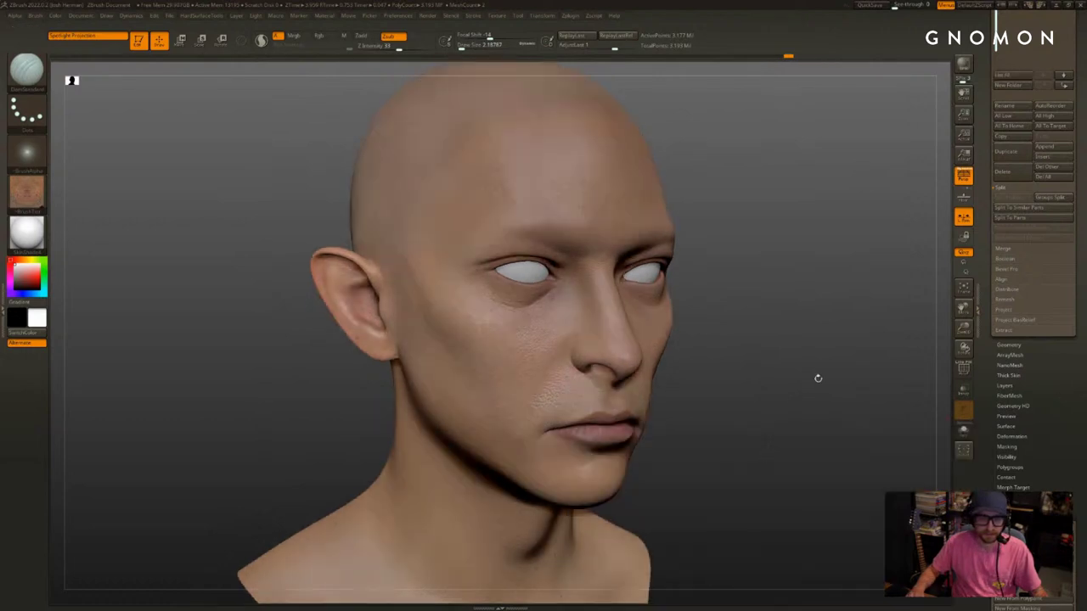
# Save the tool as ElfHead3 in the 1-5-22Head folder
pyautogui.moveTo(841, 379)
pyautogui.keyDown('alt'); pyautogui.mouseDown()
pyautogui.moveTo(686, 383)
pyautogui.moveTo(668, 370)
pyautogui.moveTo(725, 377)
pyautogui.moveTo(708, 330)
pyautogui.moveTo(738, 297)
pyautogui.moveTo(695, 303)
pyautogui.mouseUp(); pyautogui.keyUp('alt')
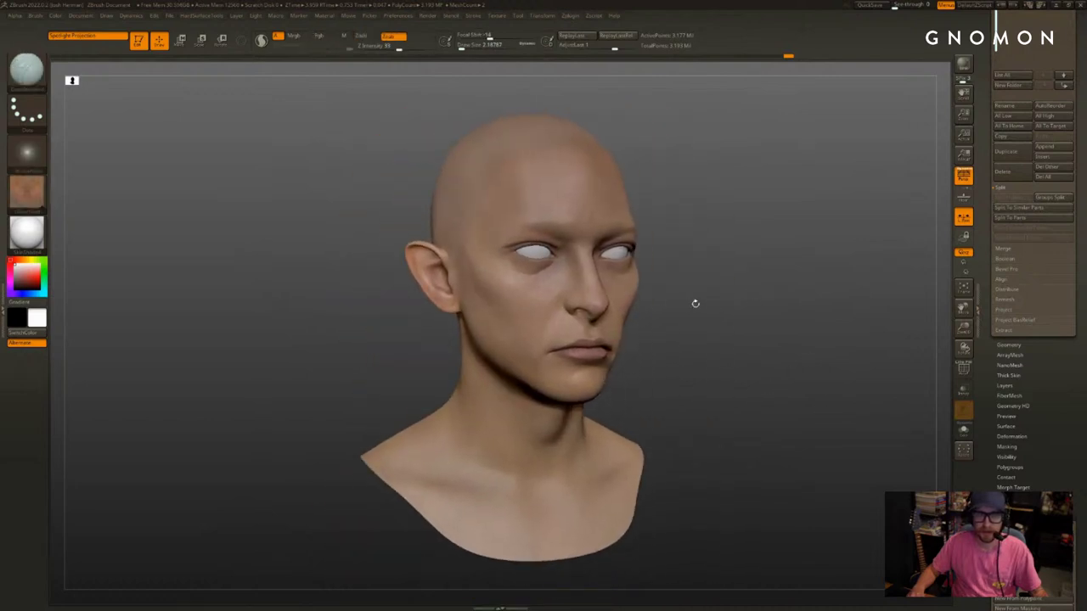
pyautogui.moveTo(1057, 367); pyautogui.dragTo(1057, 594)
pyautogui.click(1052, 29)
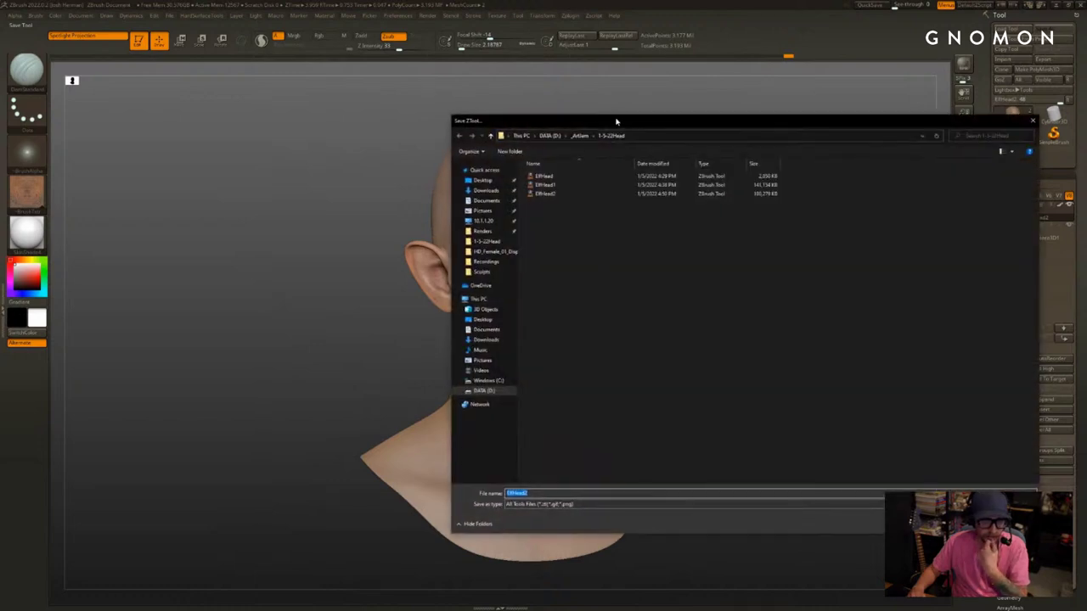
pyautogui.moveTo(616, 122); pyautogui.dragTo(599, 123)
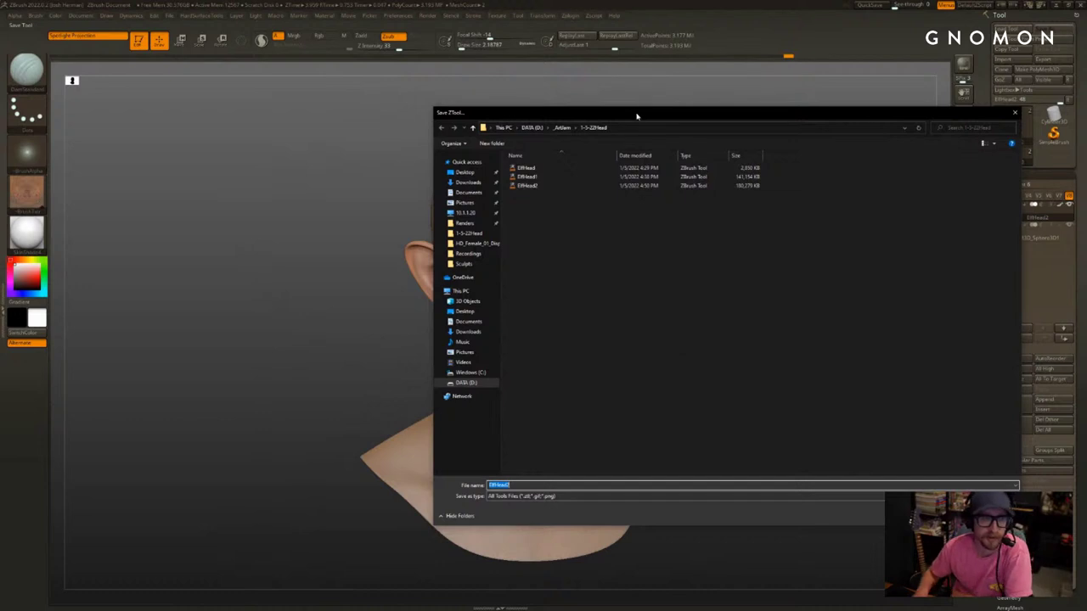
pyautogui.moveTo(637, 116); pyautogui.dragTo(512, 87)
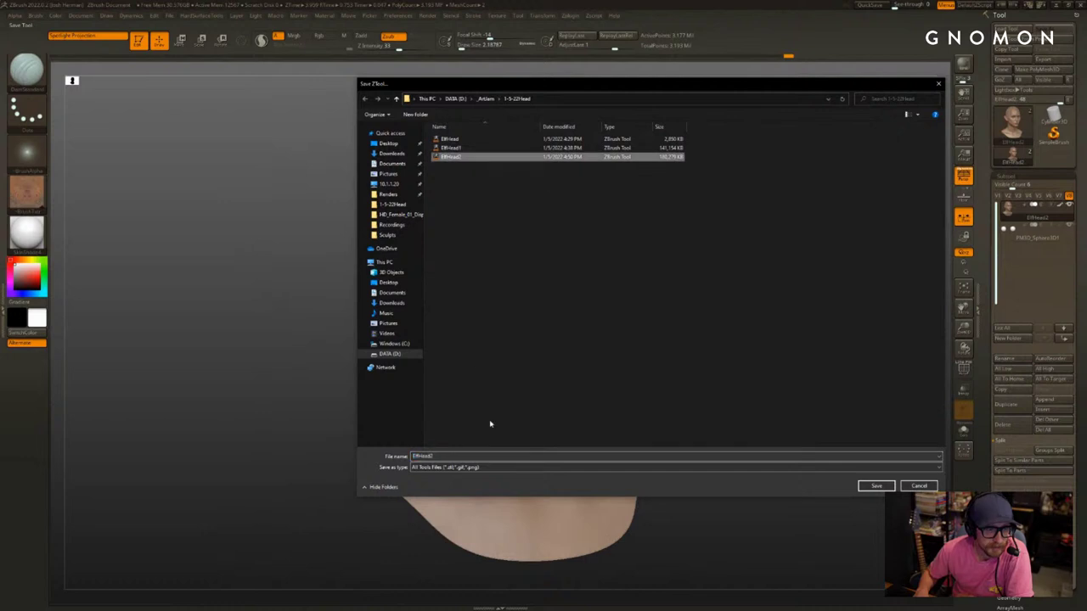
pyautogui.click(501, 456)
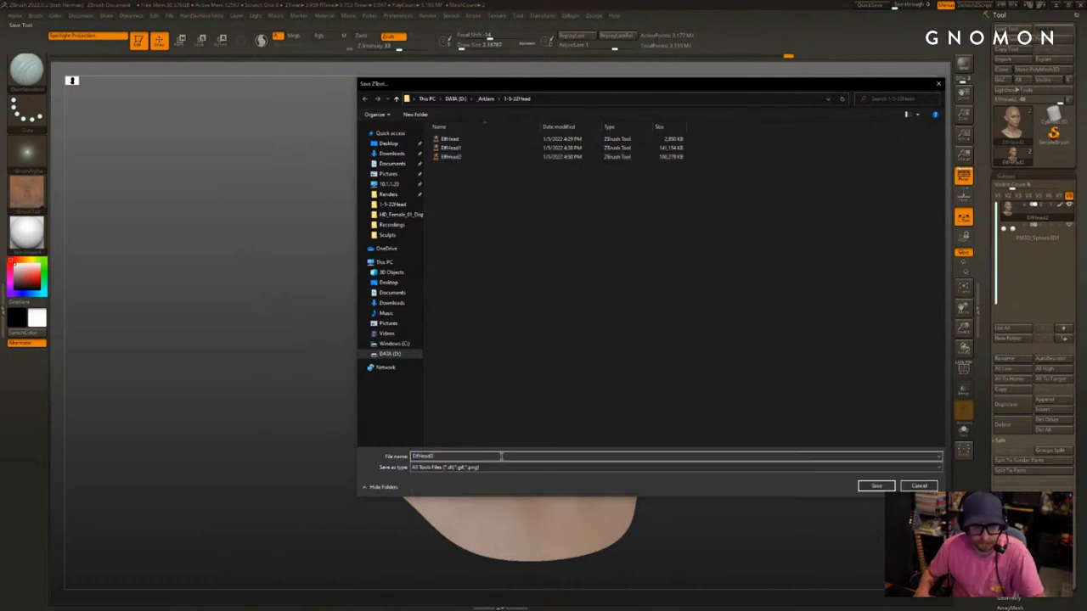
pyautogui.press('Return')
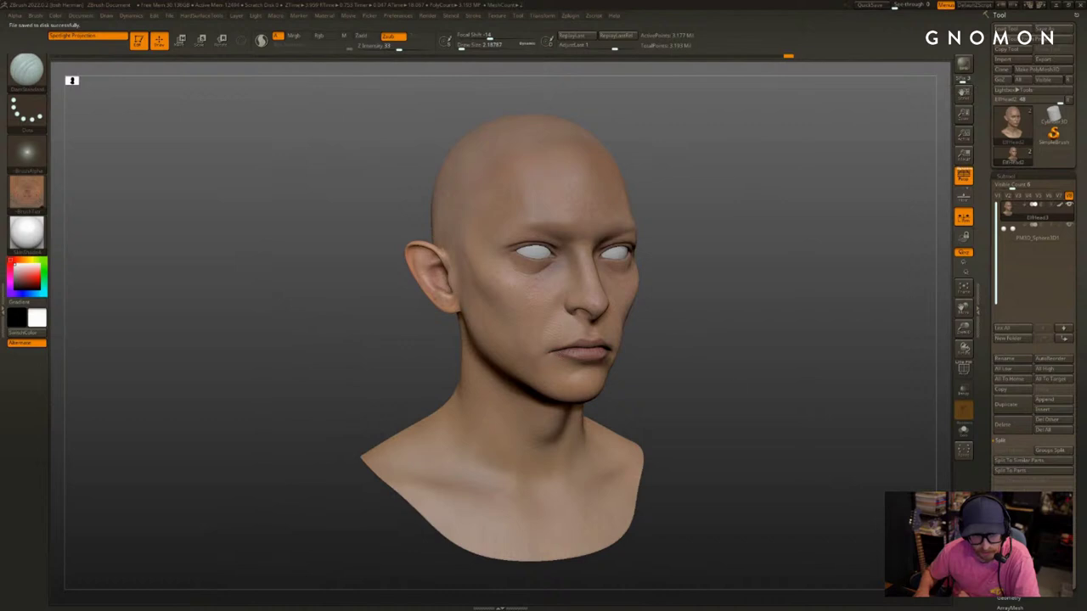
# Step the head down to its lowest subdivision level and show it isolated with its wireframe
pyautogui.moveTo(817, 381); pyautogui.dragTo(713, 388)
pyautogui.moveTo(380, 386); pyautogui.dragTo(749, 398)
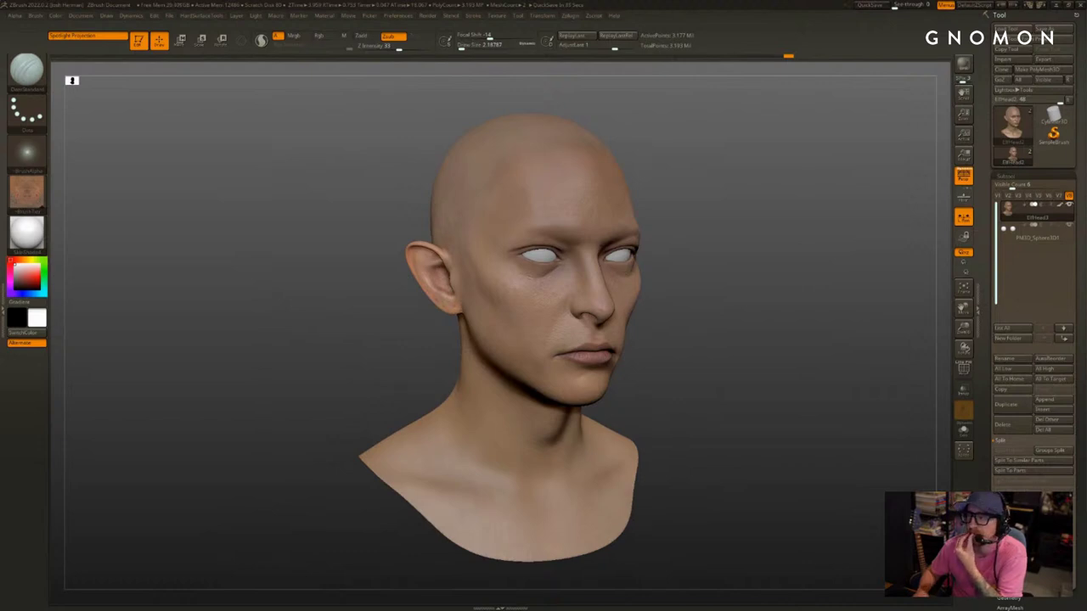
pyautogui.moveTo(762, 256); pyautogui.dragTo(815, 261)
pyautogui.hotkey('shift', 'd')
pyautogui.hotkey('shift', 'd')
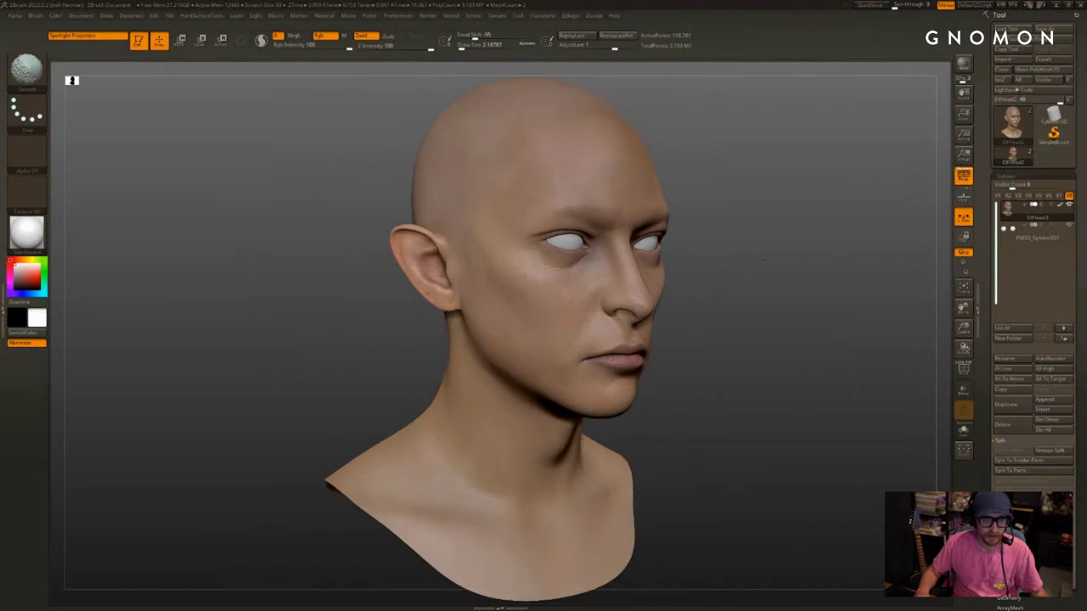
pyautogui.hotkey('shift', 'd')
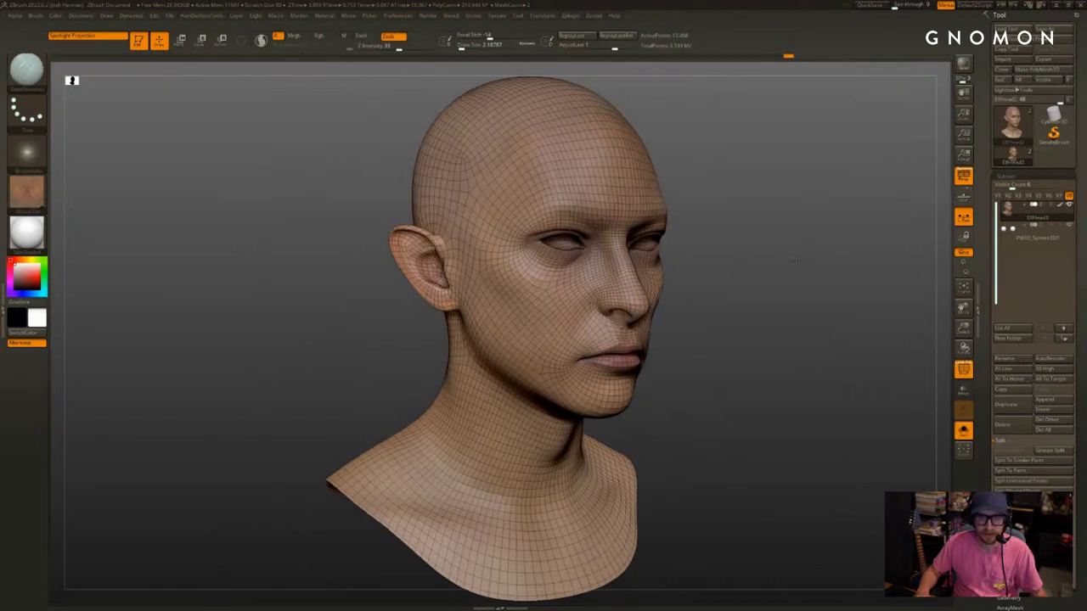
pyautogui.moveTo(789, 254); pyautogui.dragTo(807, 284)
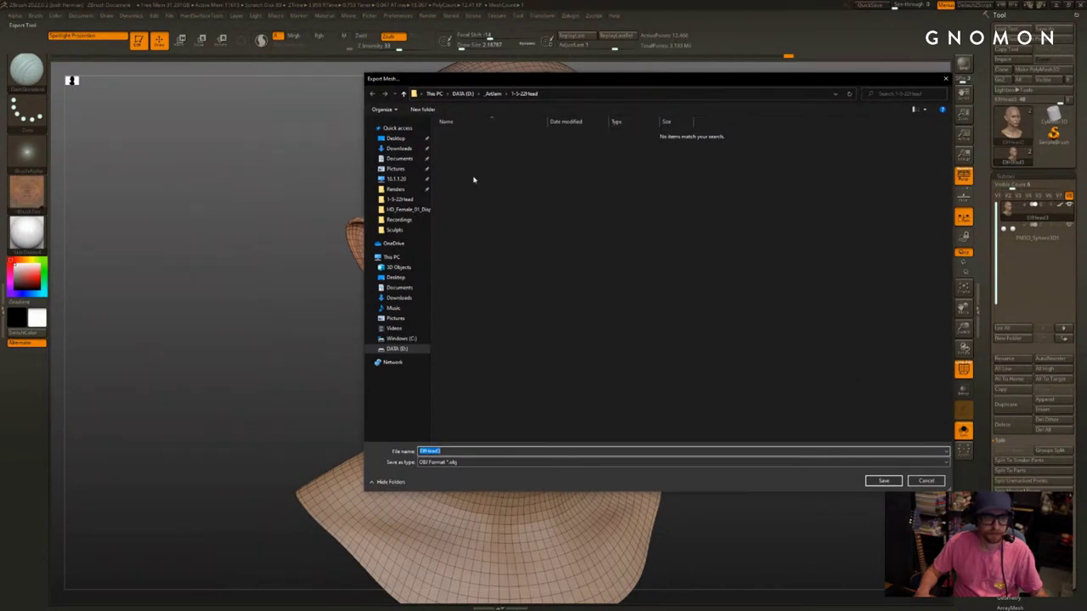
# Export the low-resolution head as an OBJ named HeadMarmTest into the 1-5-22Head folder
pyautogui.click(399, 139)
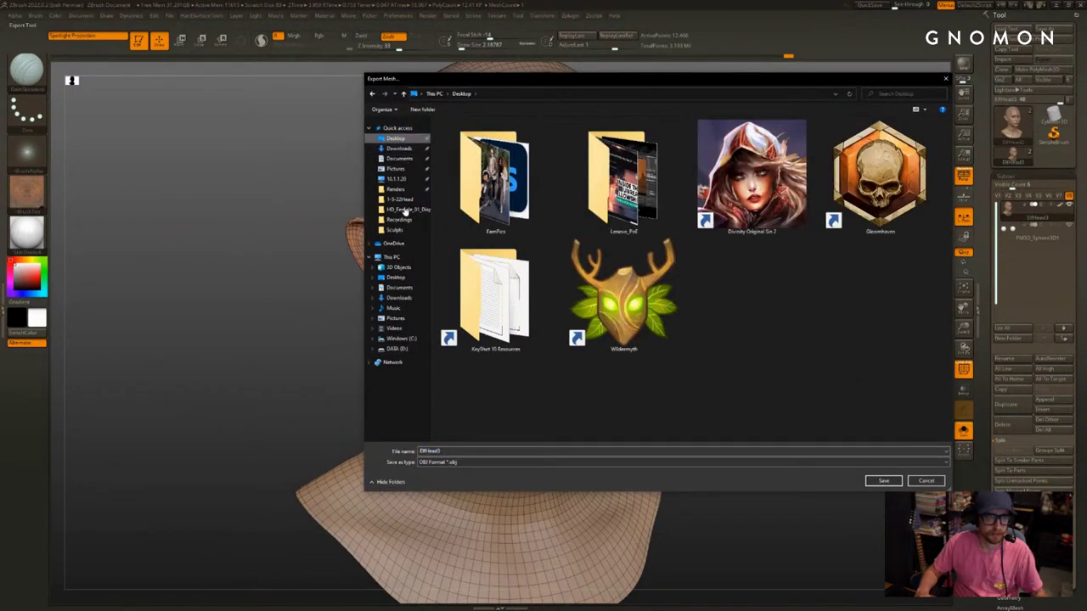
pyautogui.click(396, 348)
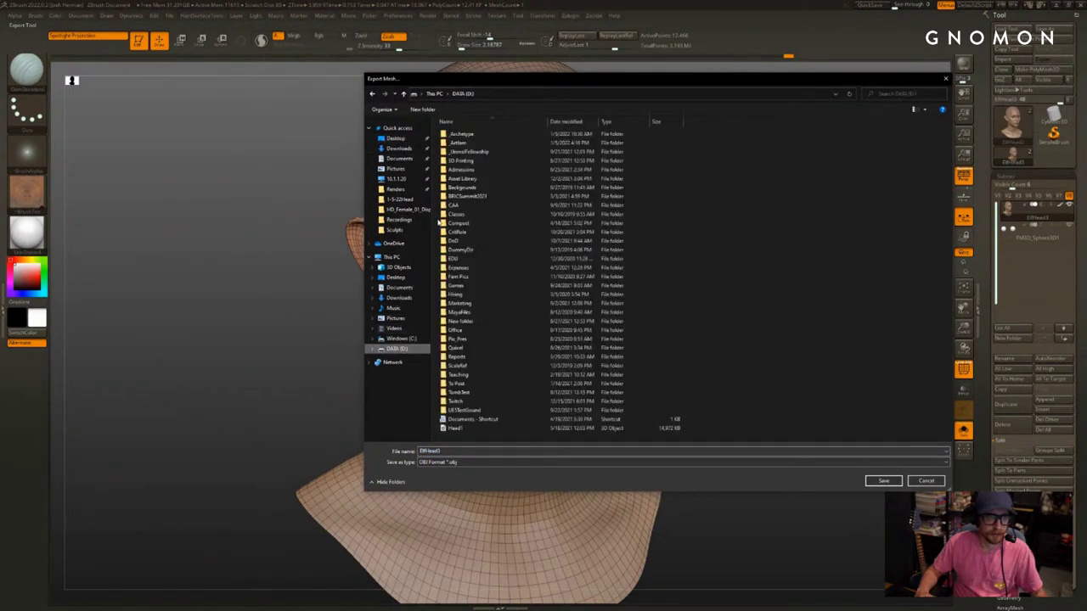
pyautogui.doubleClick(465, 143)
pyautogui.doubleClick(461, 136)
pyautogui.click(477, 453)
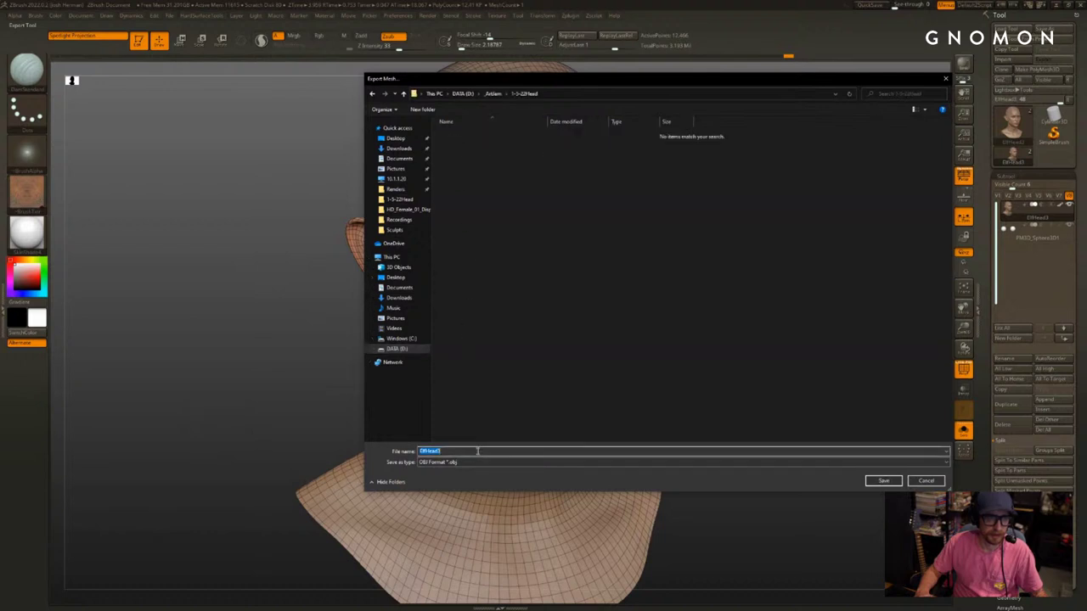
pyautogui.write('Head')
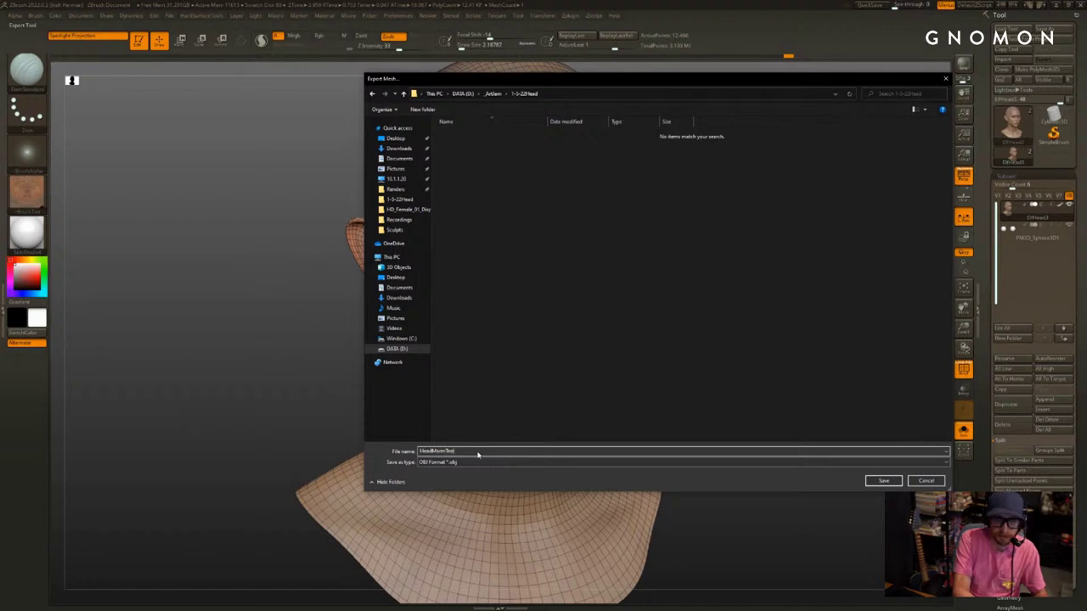
pyautogui.press('Return')
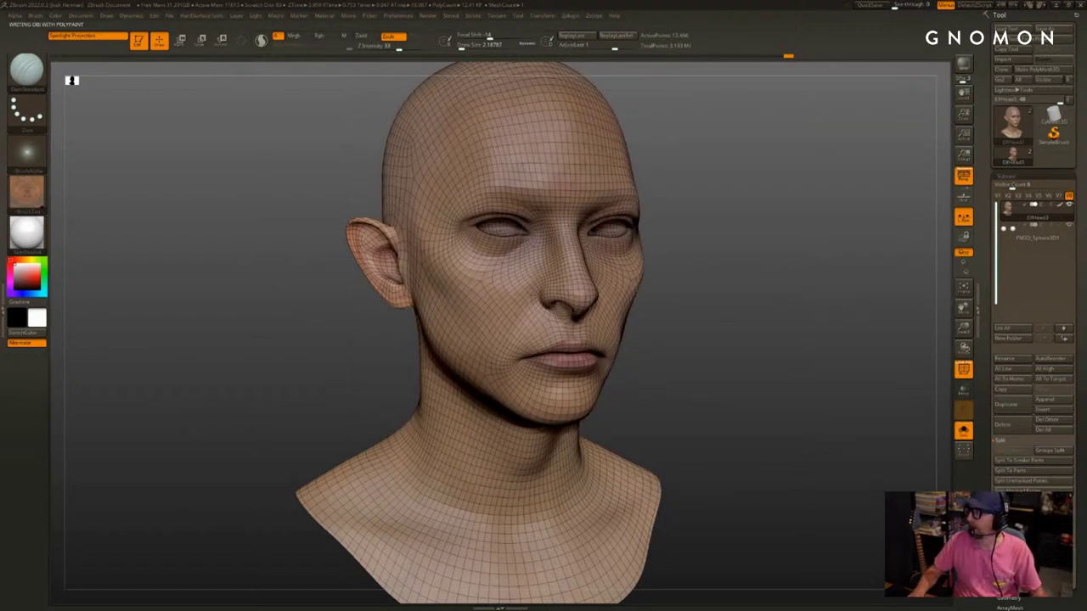
# Switch to Marmoset Toolbag and frame the rendered female head frontally for inspection in the Main Camera view
pyautogui.moveTo(1086, 71); pyautogui.dragTo(737, 153)
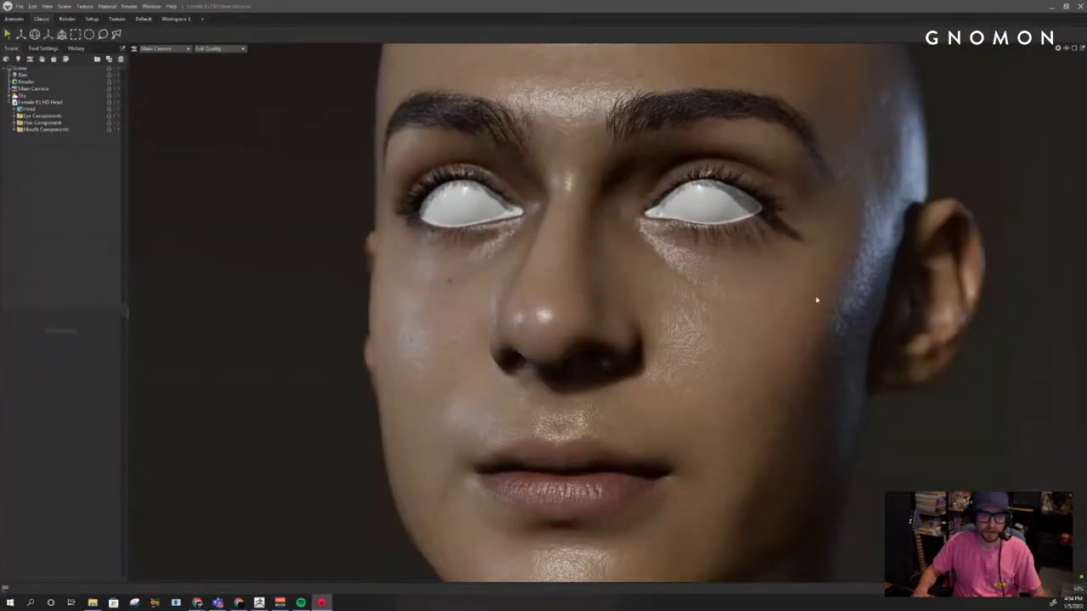
pyautogui.keyDown('alt'); pyautogui.moveTo(816, 300); pyautogui.dragTo(601, 223, button='right'); pyautogui.keyUp('alt')
pyautogui.keyDown('alt'); pyautogui.moveTo(601, 224); pyautogui.dragTo(680, 267); pyautogui.keyUp('alt')
pyautogui.keyDown('alt'); pyautogui.moveTo(680, 266); pyautogui.dragTo(701, 292, button='right'); pyautogui.keyUp('alt')
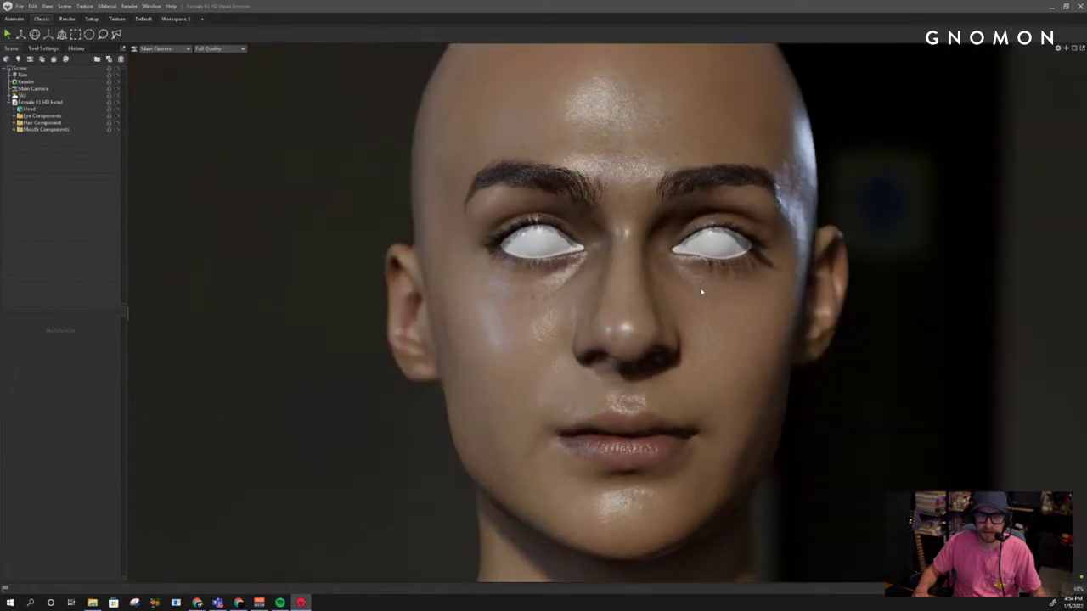
# Hide the eye and hair component folders of the female head
pyautogui.moveTo(764, 339); pyautogui.dragTo(706, 312)
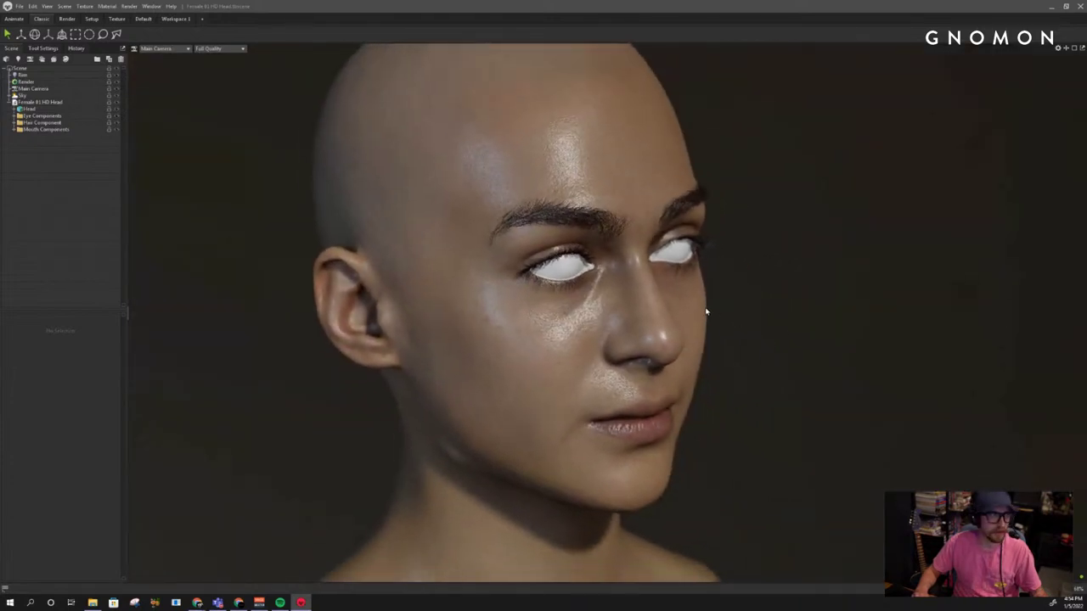
pyautogui.keyDown('alt'); pyautogui.moveTo(397, 230); pyautogui.dragTo(338, 204); pyautogui.keyUp('alt')
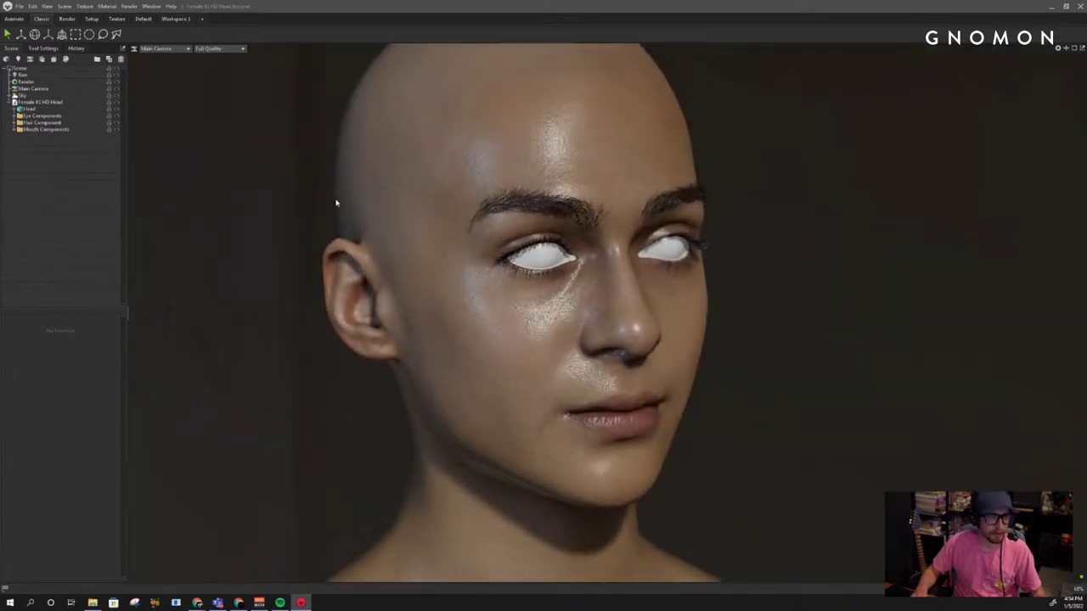
pyautogui.click(117, 123)
pyautogui.click(117, 123)
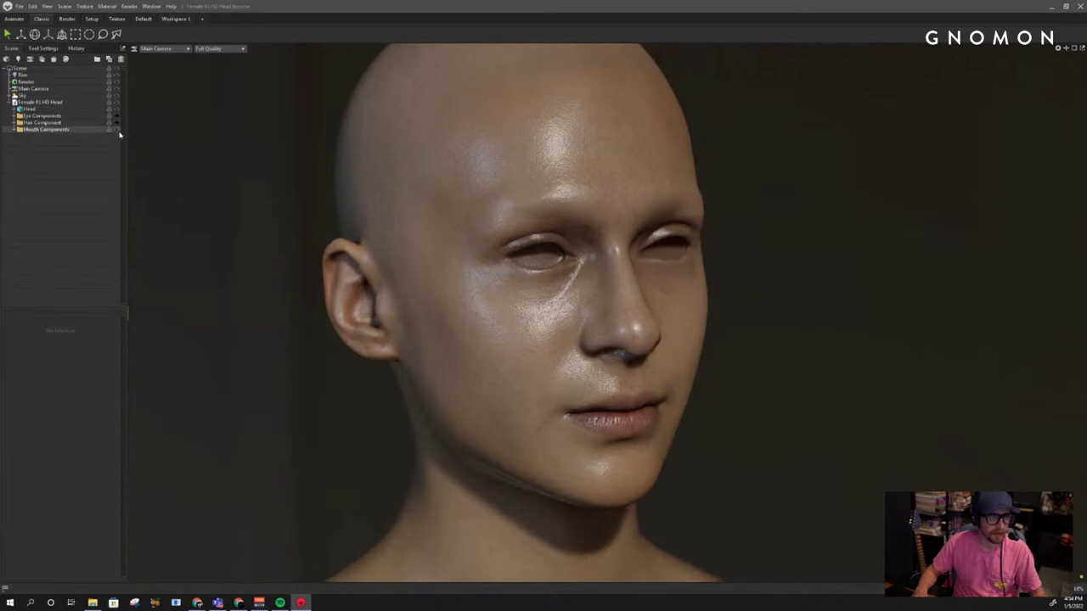
pyautogui.scroll(-3, 391, 206)
pyautogui.keyDown('alt'); pyautogui.moveTo(391, 207); pyautogui.dragTo(416, 201); pyautogui.keyUp('alt')
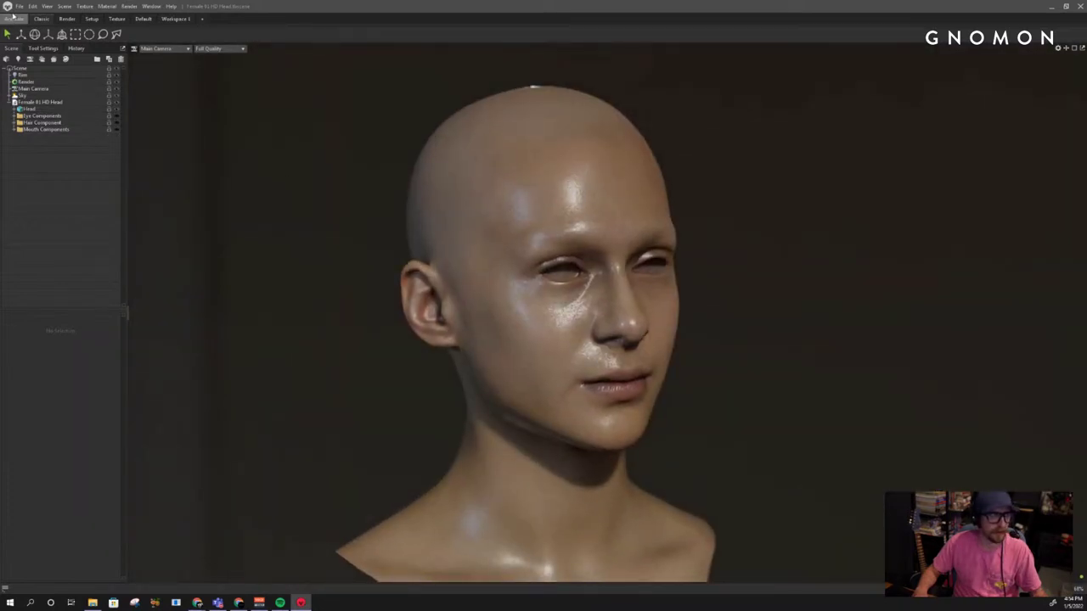
# Try to import the HeadMarmTest model from the 1-5-22Head folder into the head scene
pyautogui.click(19, 7)
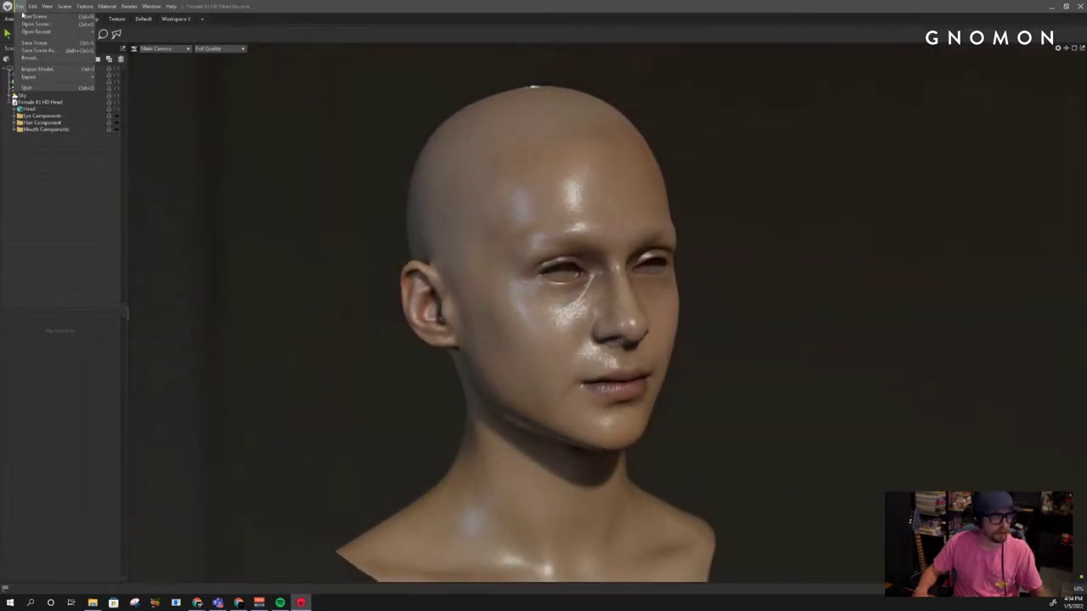
pyautogui.rightClick(48, 213)
pyautogui.click(65, 221)
pyautogui.click(67, 221)
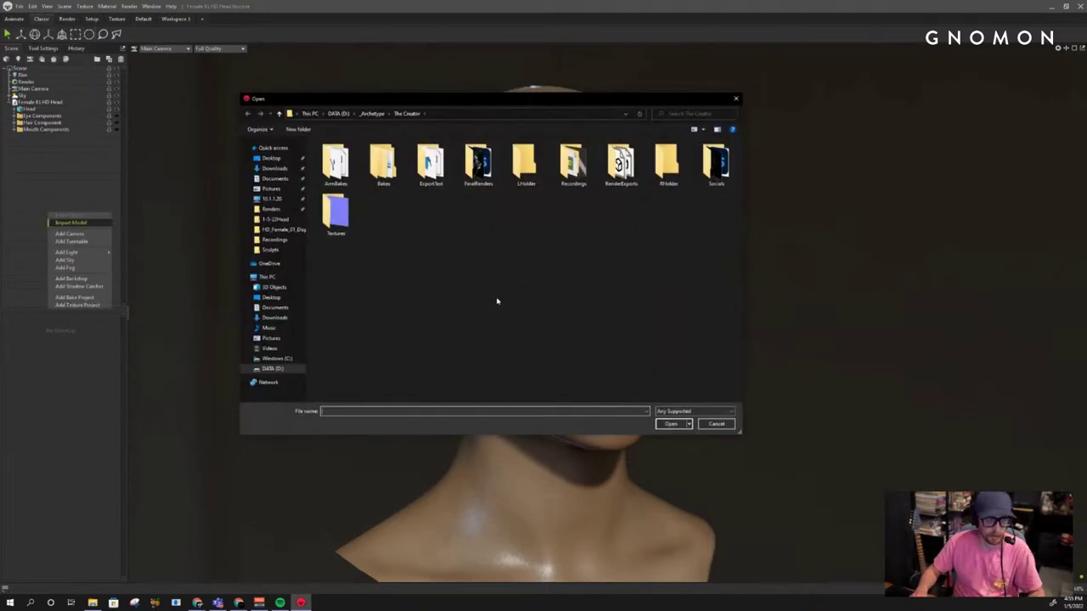
pyautogui.click(372, 113)
pyautogui.click(339, 114)
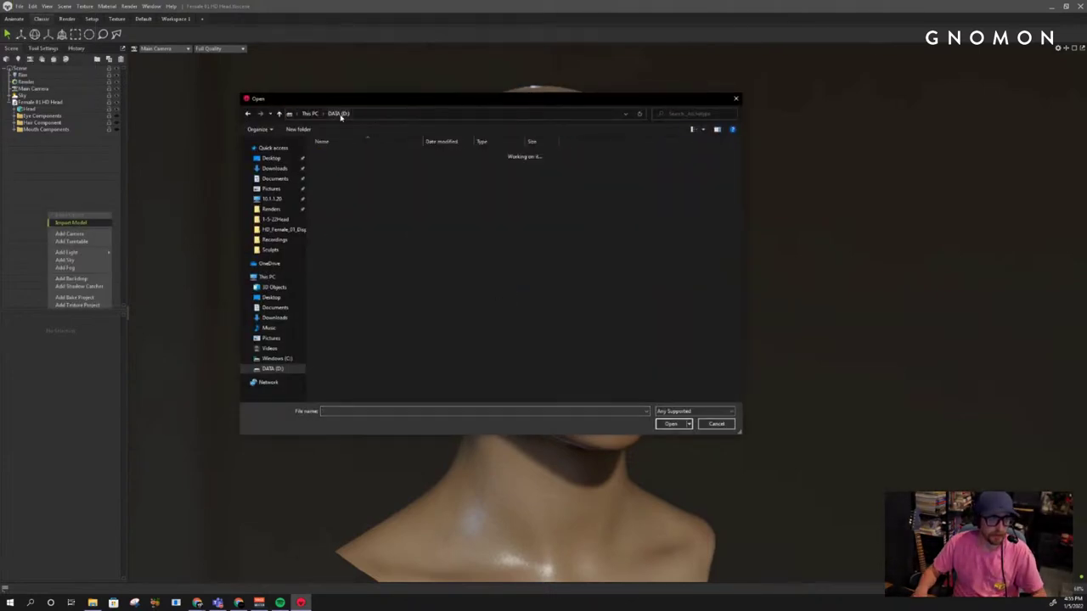
pyautogui.doubleClick(343, 164)
pyautogui.doubleClick(343, 156)
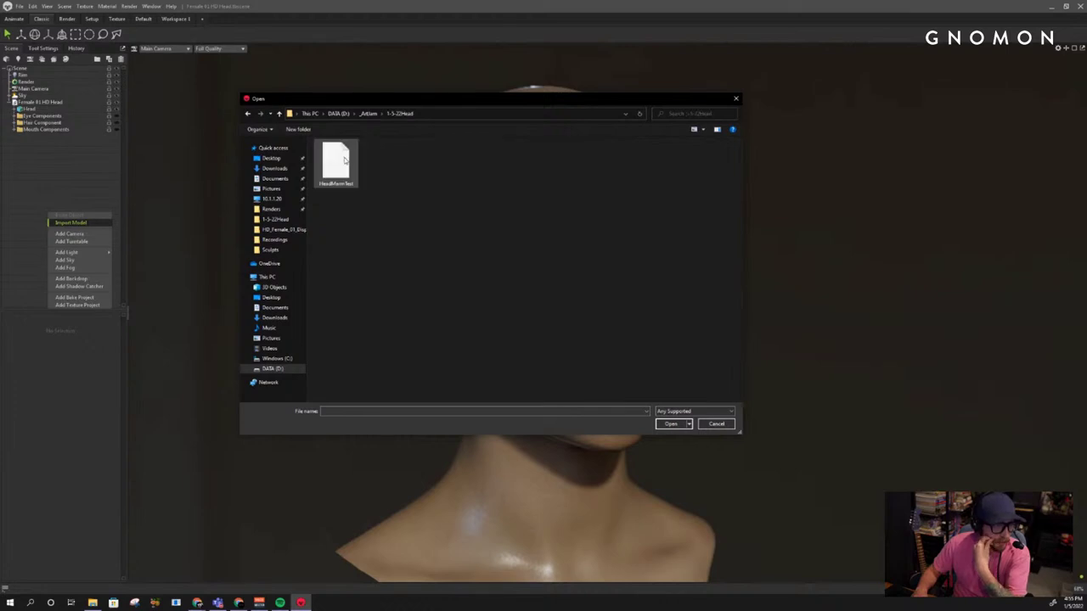
pyautogui.doubleClick(342, 155)
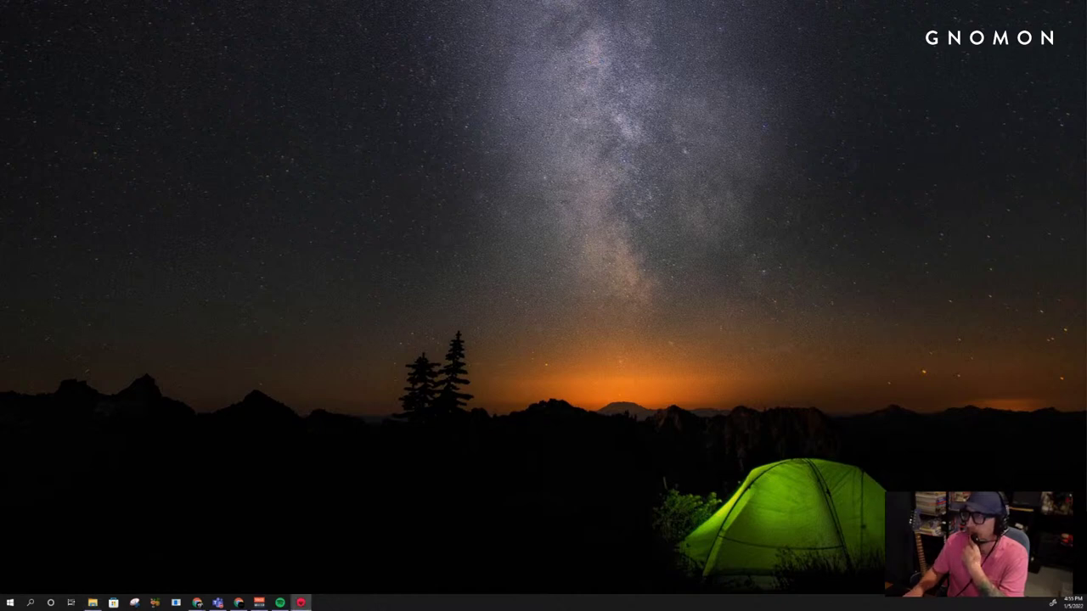
# Reopen the female head scene in Marmoset Toolbag and frame the whole bust in the Main Camera view
pyautogui.moveTo(1086, 25); pyautogui.dragTo(496, 105)
pyautogui.doubleClick(496, 105)
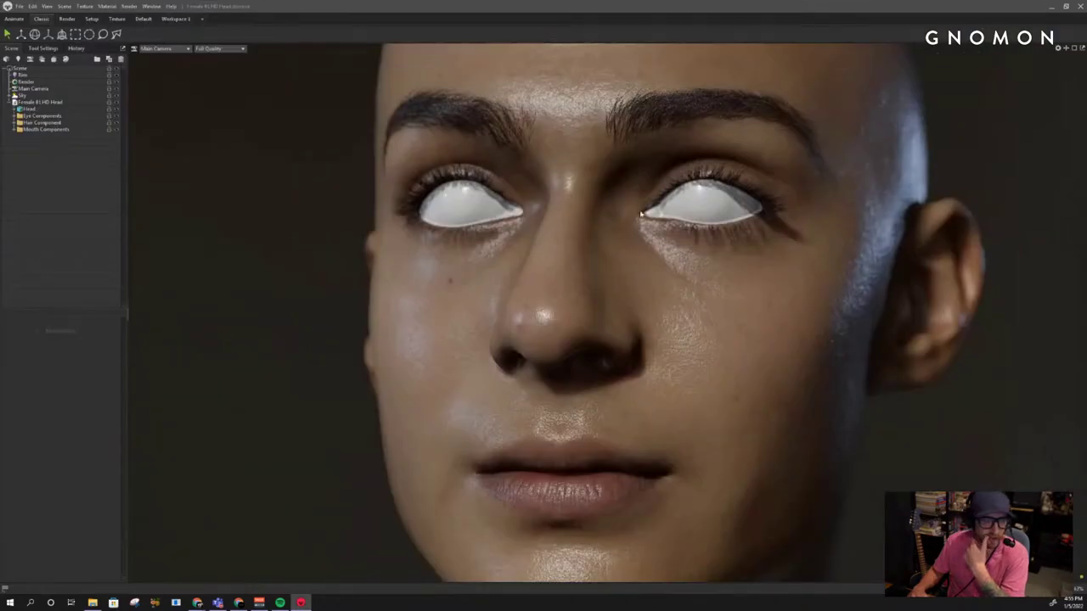
pyautogui.moveTo(688, 266); pyautogui.dragTo(359, 211, button='right')
pyautogui.moveTo(359, 211); pyautogui.dragTo(416, 214)
# Import the HeadMarmTest model from the 1-5-22Head folder into the scene
pyautogui.rightClick(92, 195)
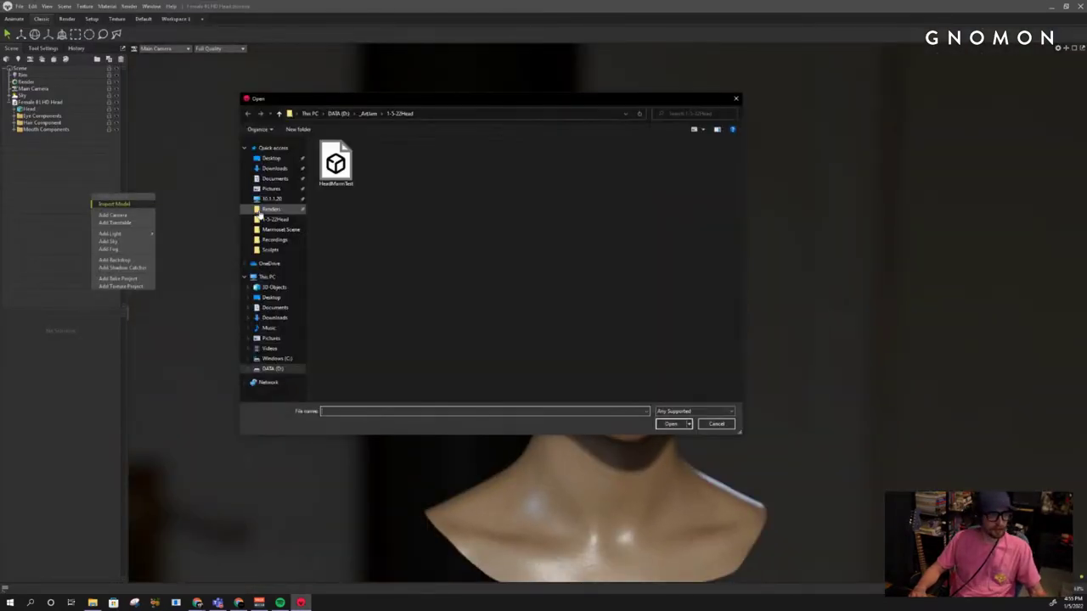
pyautogui.doubleClick(334, 166)
pyautogui.moveTo(370, 265); pyautogui.dragTo(323, 281)
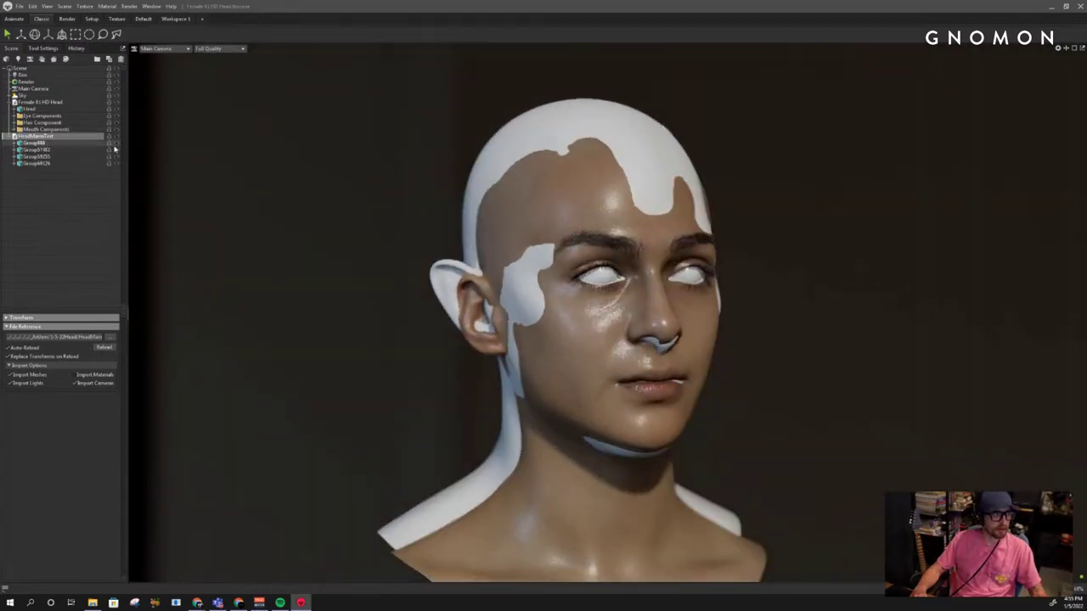
# Hide the original female head and the first group of HeadMarmTest, and examine the separate ear and mouth pieces of the imported mesh
pyautogui.click(117, 103)
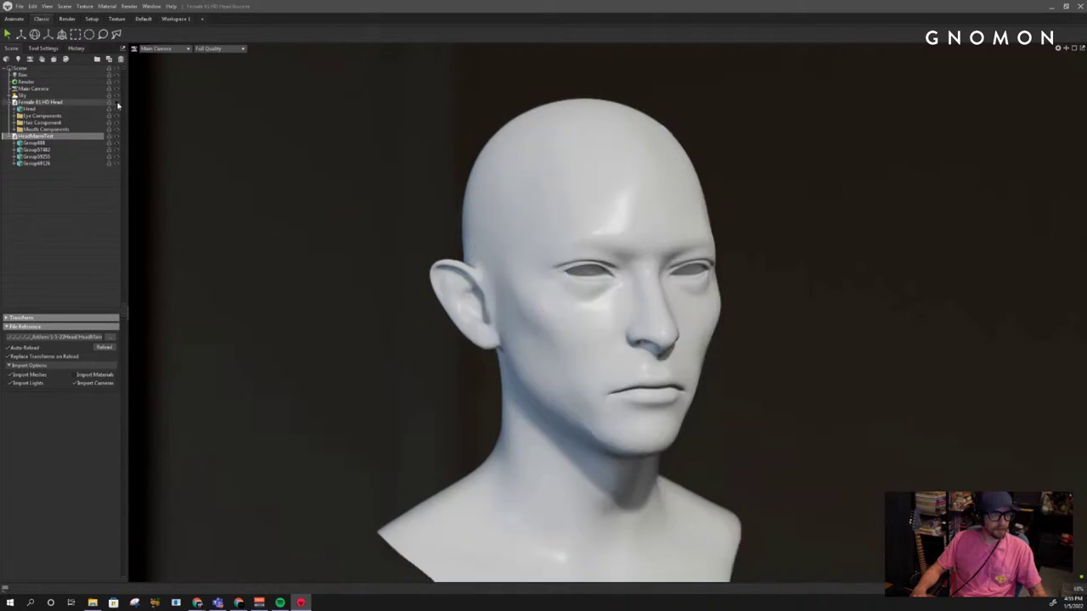
pyautogui.moveTo(166, 146); pyautogui.dragTo(209, 150)
pyautogui.click(118, 143)
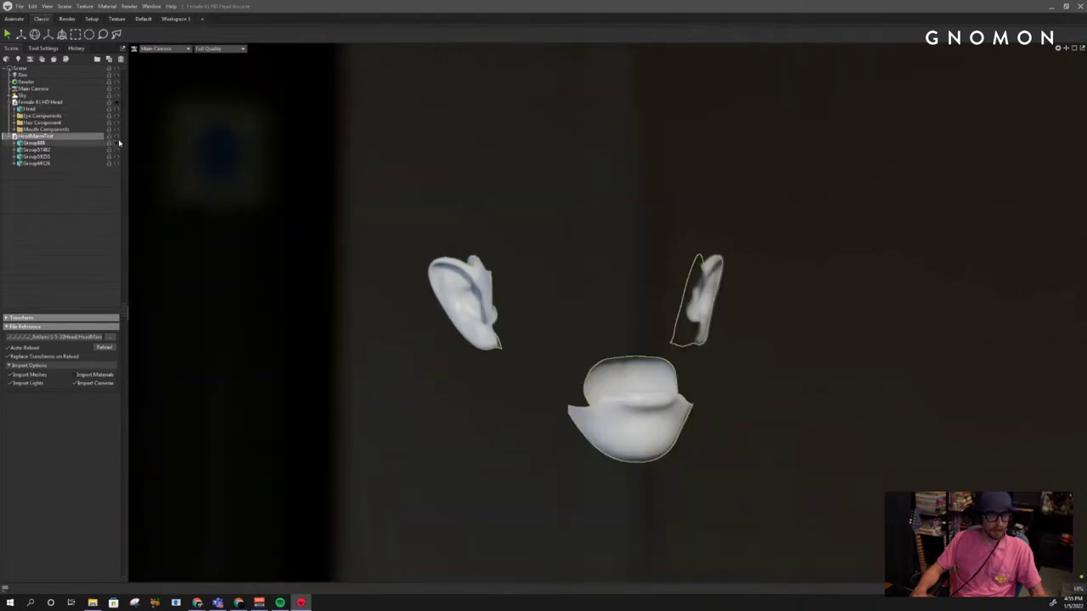
pyautogui.click(118, 143)
pyautogui.click(118, 143)
pyautogui.moveTo(476, 224); pyautogui.dragTo(577, 248)
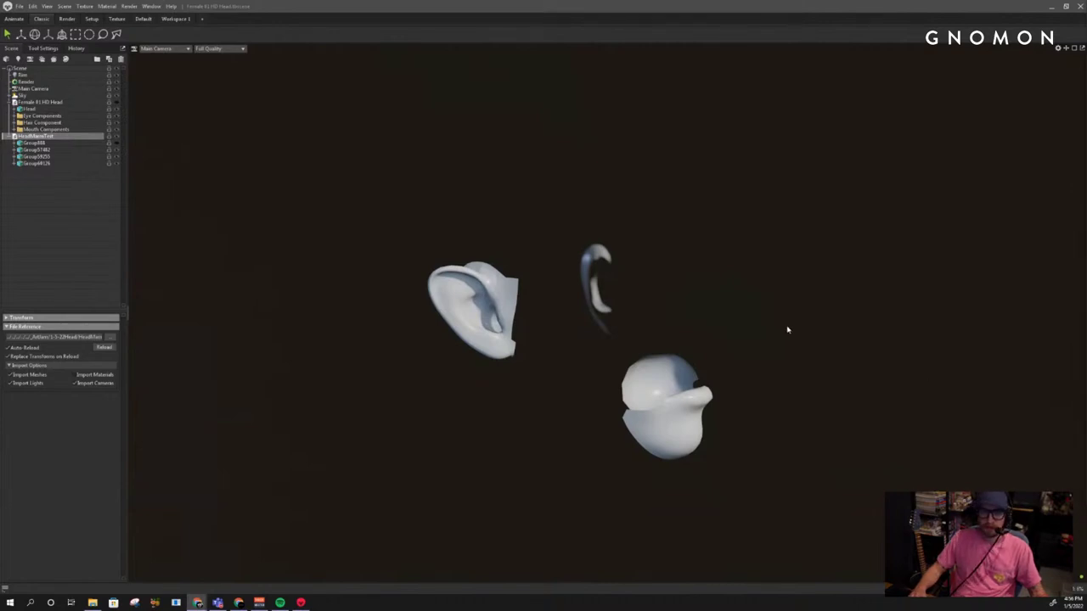
pyautogui.click(719, 315)
pyautogui.moveTo(720, 316); pyautogui.dragTo(626, 298)
pyautogui.moveTo(626, 298); pyautogui.dragTo(608, 330, button='right')
pyautogui.moveTo(609, 330); pyautogui.dragTo(716, 346)
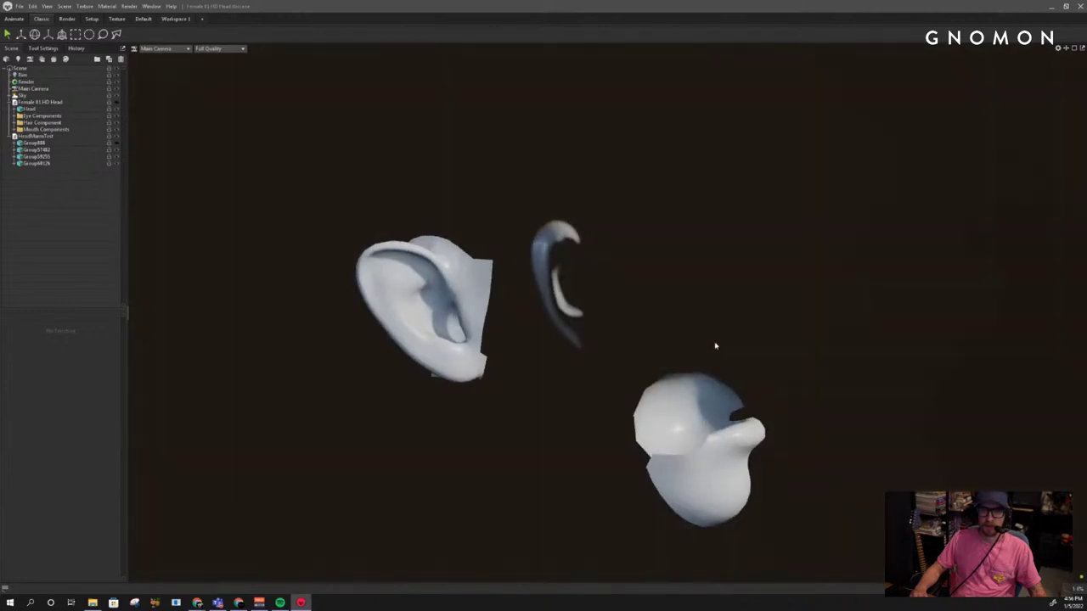
pyautogui.moveTo(715, 346); pyautogui.dragTo(799, 350, button='middle')
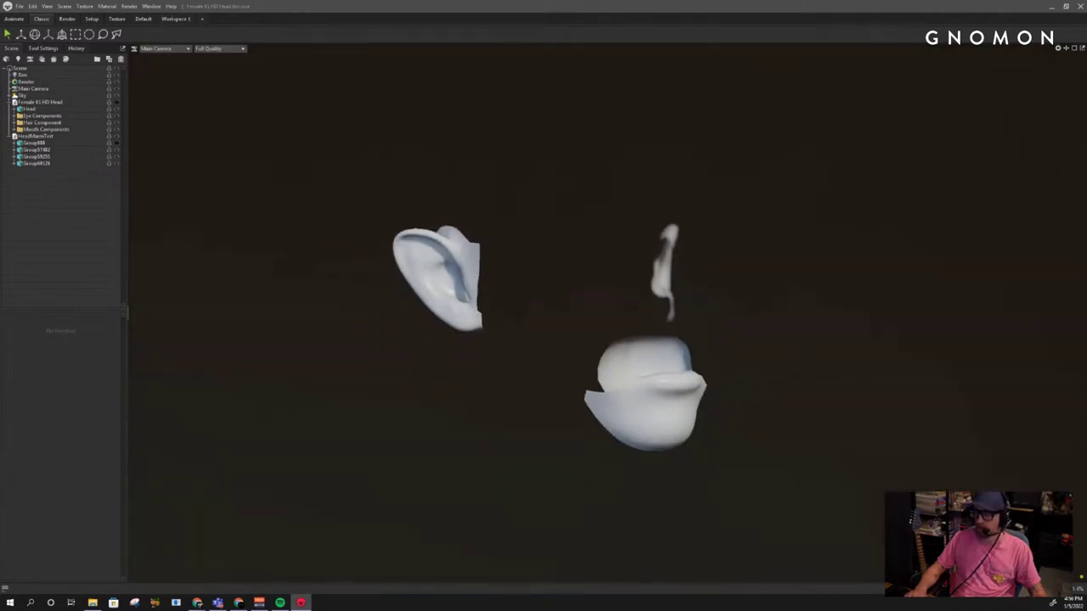
# Switch to ZBrush, dismiss its startup windows, load the ElfHead3 tool and hide LightBox
pyautogui.hotkey('alt', 'Tab')
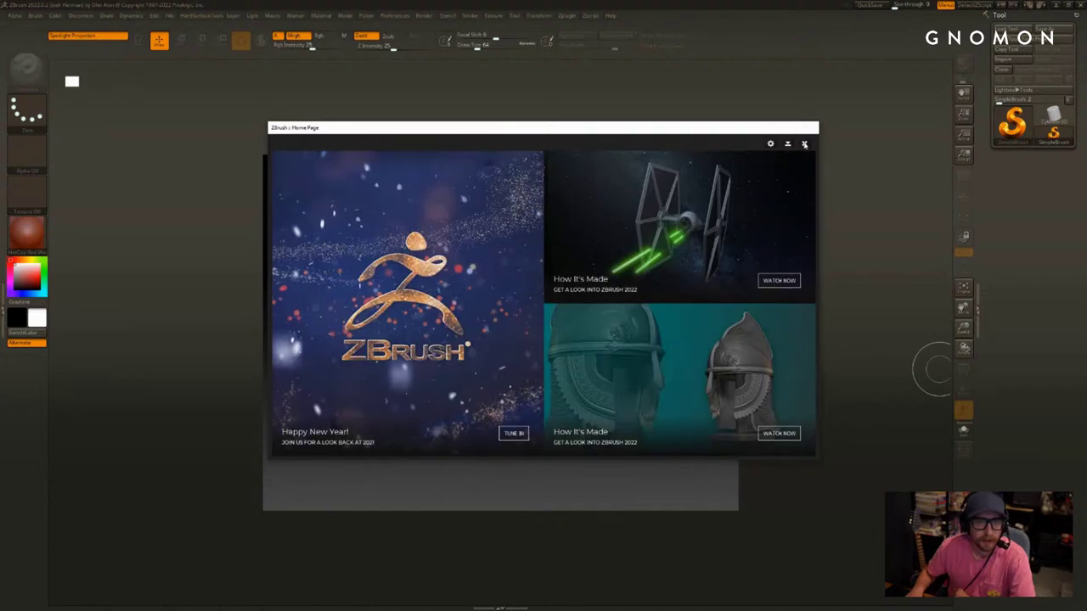
pyautogui.click(808, 147)
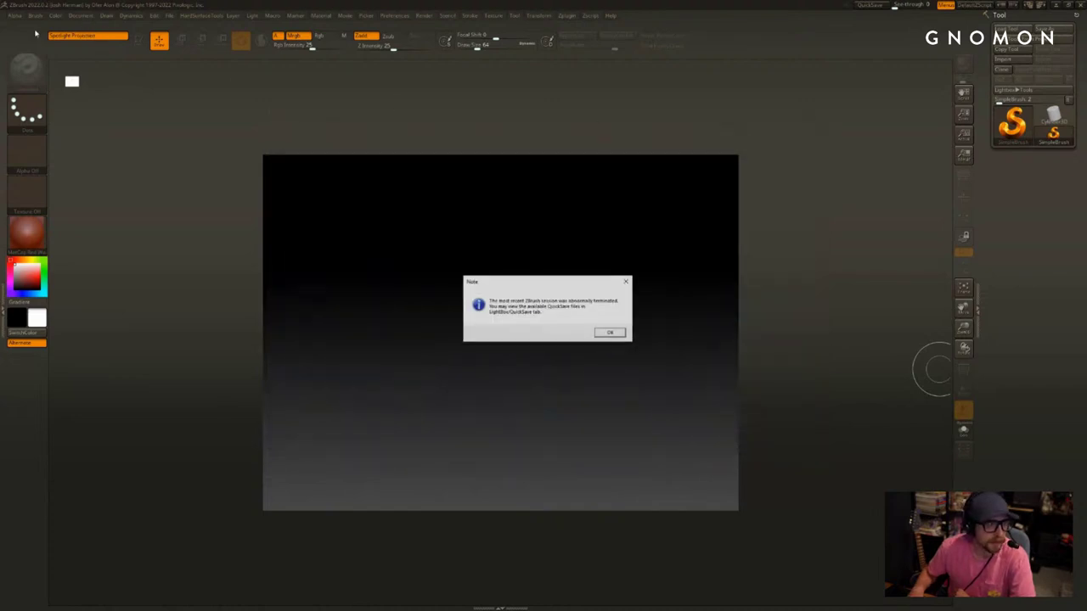
pyautogui.click(626, 282)
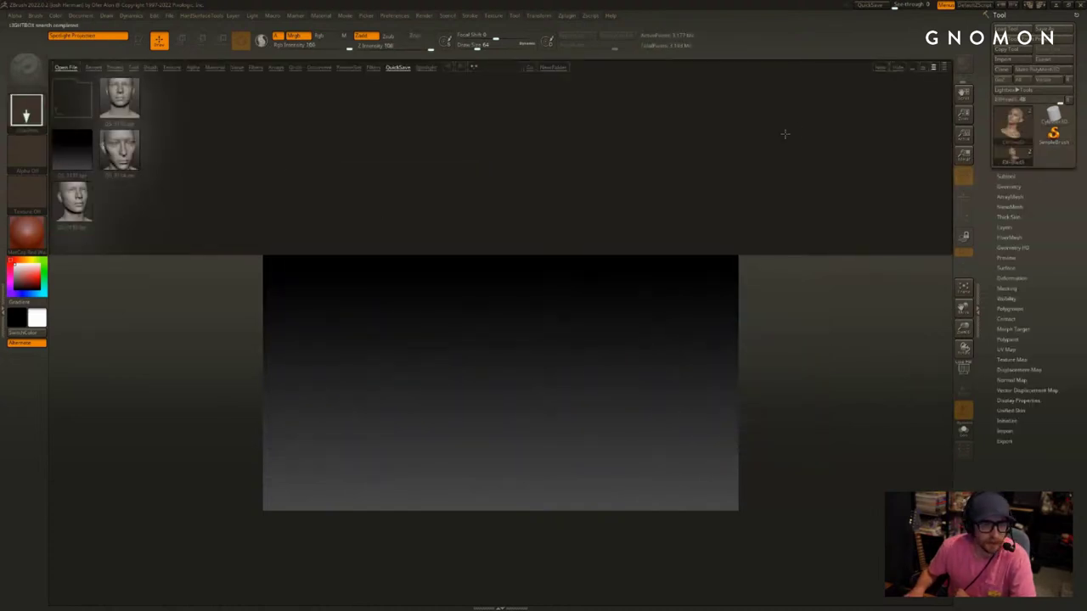
pyautogui.click(892, 68)
# Create a new document that fills the workspace and flatten its background gradient to a uniform grey
pyautogui.moveTo(76, 17)
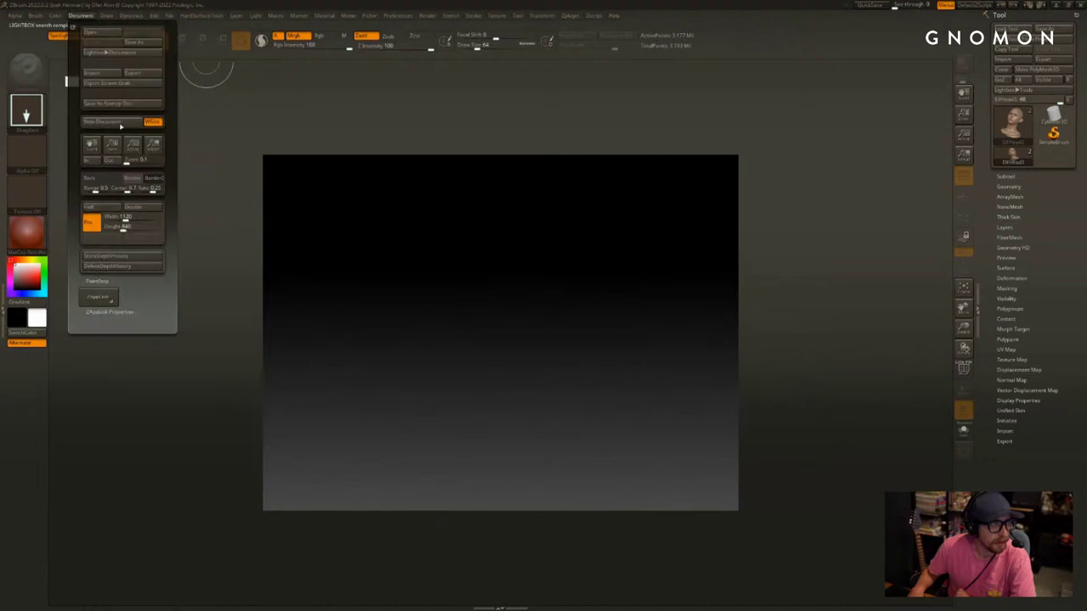
pyautogui.click(111, 122)
pyautogui.moveTo(156, 189); pyautogui.dragTo(150, 189)
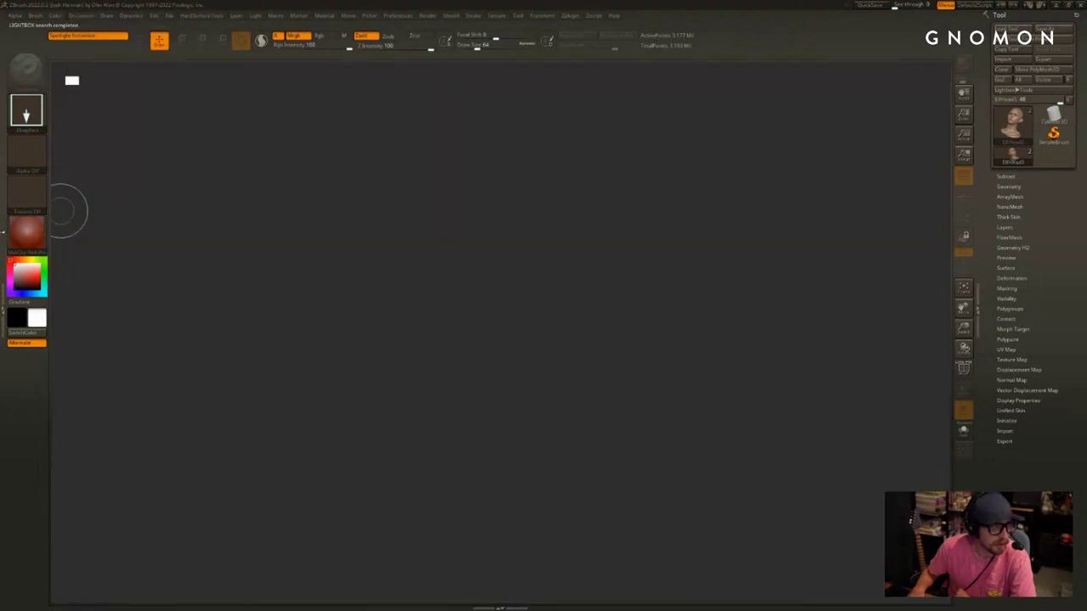
# Choose a light skin-type material, draw the elf head on the canvas and frame it in Edit mode
pyautogui.click(31, 238)
pyautogui.click(608, 345)
pyautogui.moveTo(550, 315); pyautogui.dragTo(555, 430)
pyautogui.click(138, 41)
pyautogui.moveTo(443, 131); pyautogui.dragTo(747, 190)
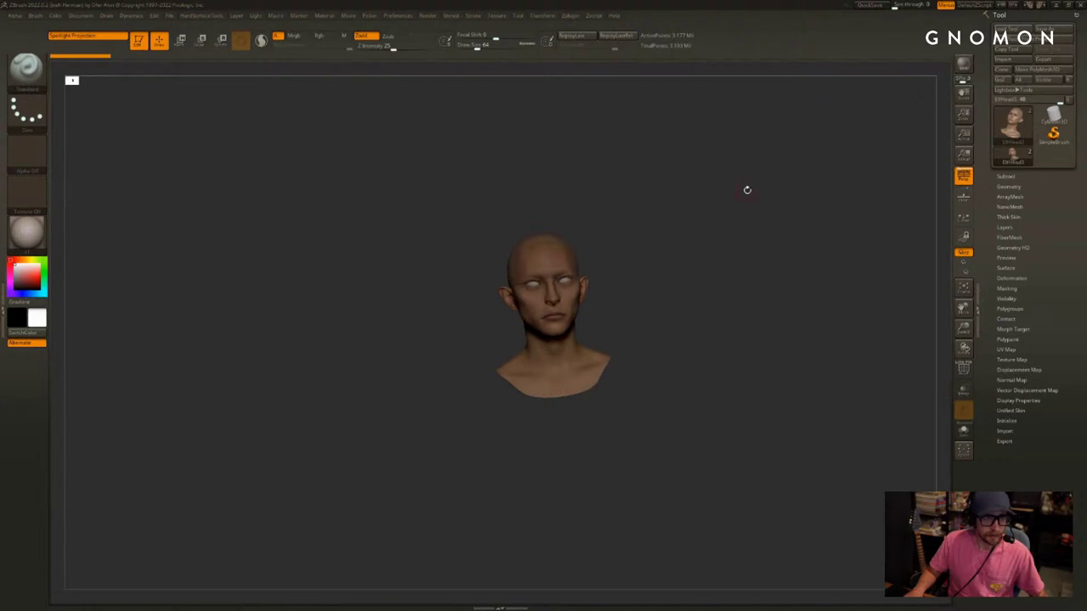
pyautogui.press('f')
pyautogui.moveTo(818, 223)
pyautogui.mouseDown()
pyautogui.moveTo(762, 274)
pyautogui.moveTo(806, 235)
pyautogui.mouseUp()
# Lower the elf head to its lowest subdivision level, checking the mesh density with the wireframe
pyautogui.hotkey('shift', 'f')
pyautogui.hotkey('shift', 'd')
pyautogui.hotkey('shift', 'd')
pyautogui.hotkey('shift', 'd')
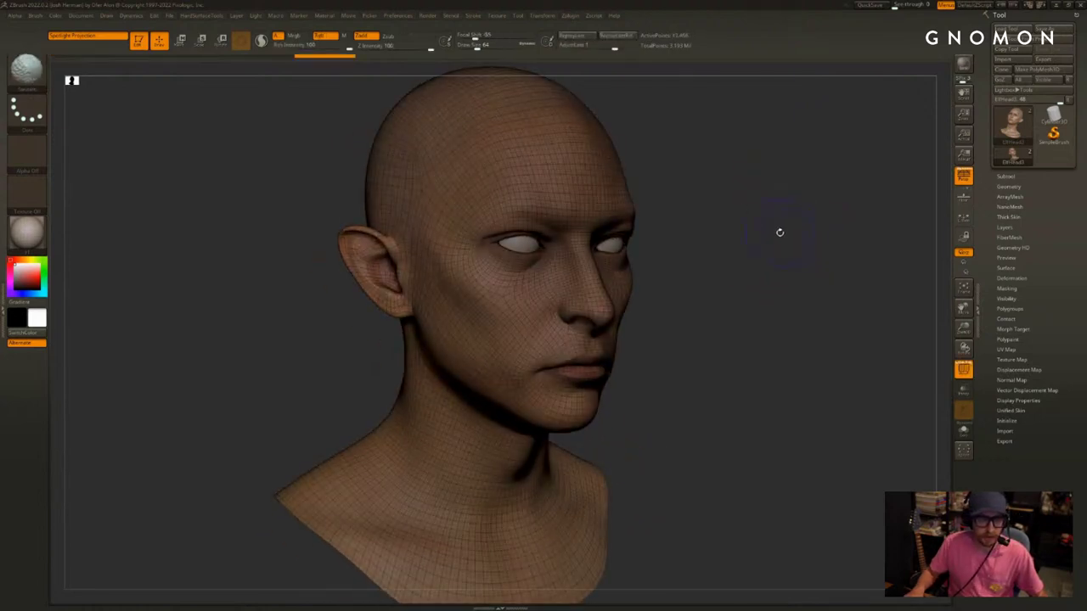
pyautogui.hotkey('shift', 'f')
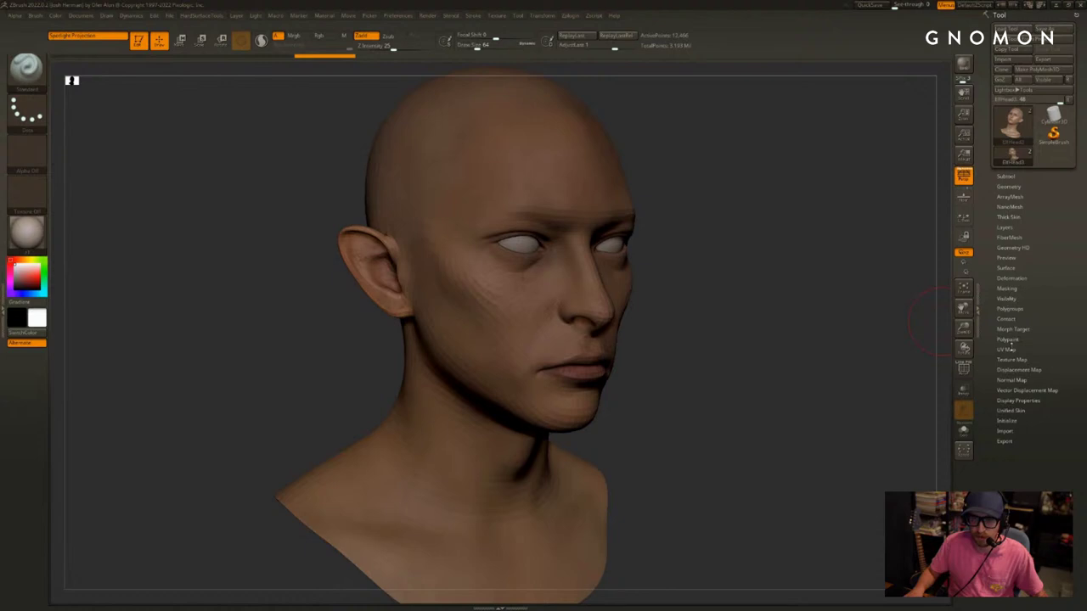
# Turn off the head's texture map and display its polygroups and wireframe to inspect the ears and face
pyautogui.click(1010, 360)
pyautogui.click(1050, 369)
pyautogui.hotkey('shift', 'f')
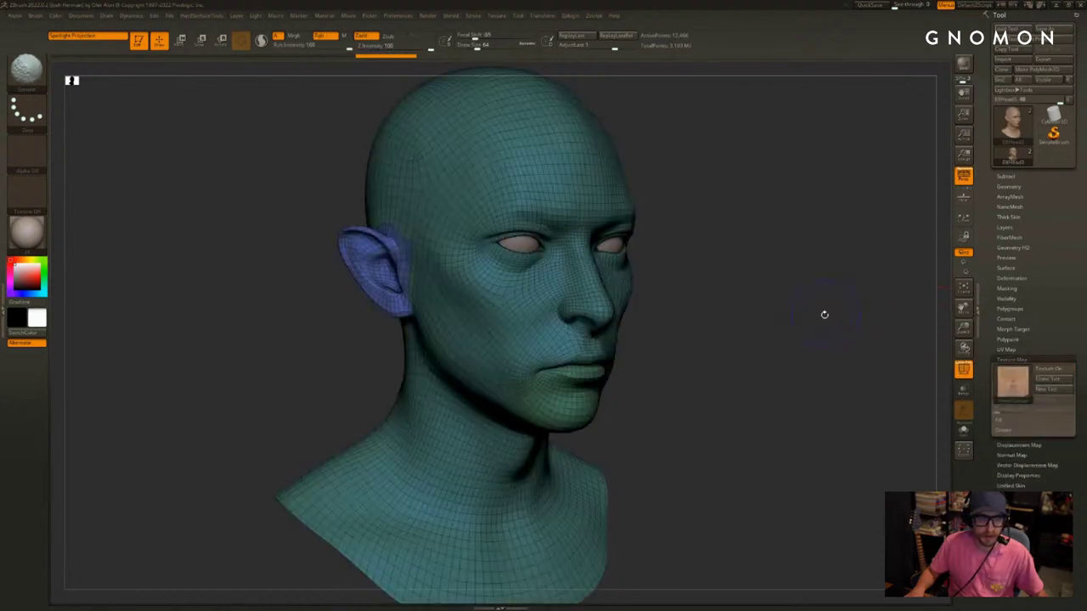
pyautogui.moveTo(824, 315)
pyautogui.mouseDown()
pyautogui.moveTo(771, 317)
pyautogui.moveTo(825, 327)
pyautogui.moveTo(812, 308)
pyautogui.moveTo(764, 312)
pyautogui.mouseUp()
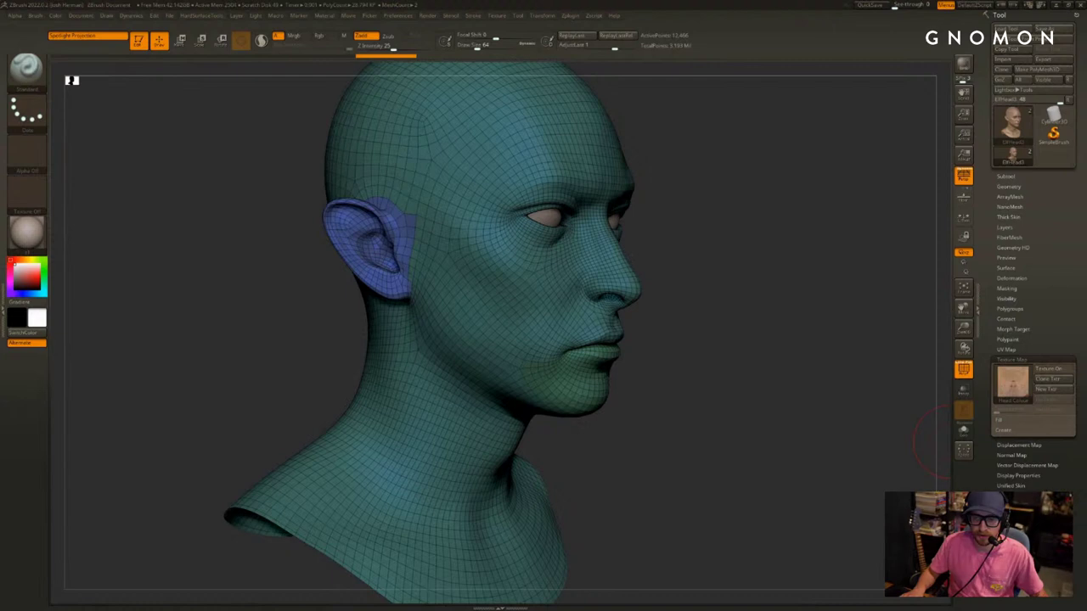
pyautogui.moveTo(244, 141); pyautogui.dragTo(200, 146)
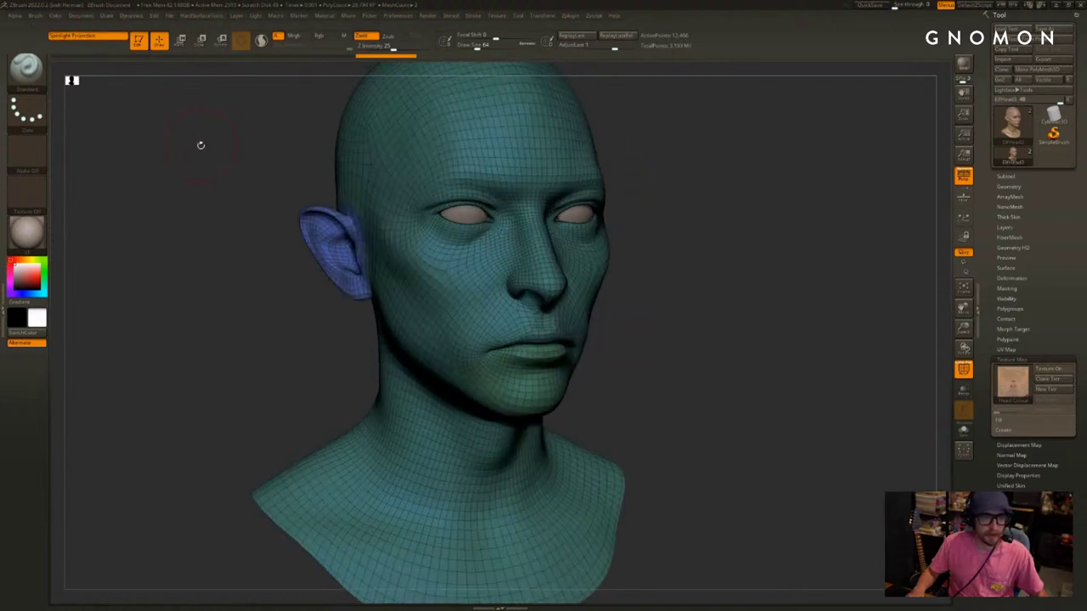
# Export the selected head as a binary FBX into the 1-5-22Head folder, with a file name starting with ElfHeadMarm
pyautogui.click(57, 17)
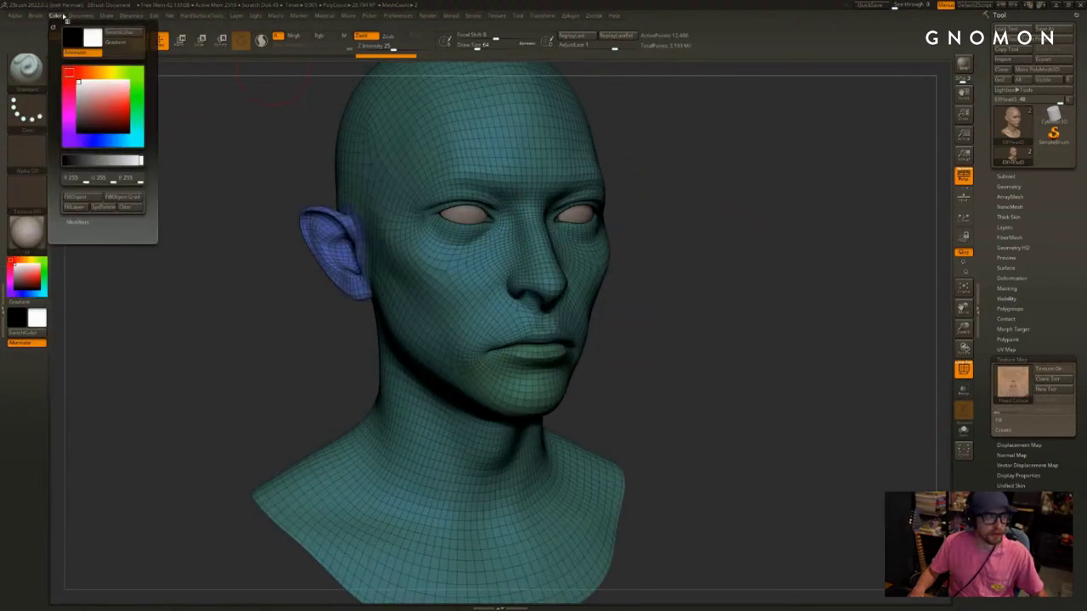
pyautogui.click(575, 16)
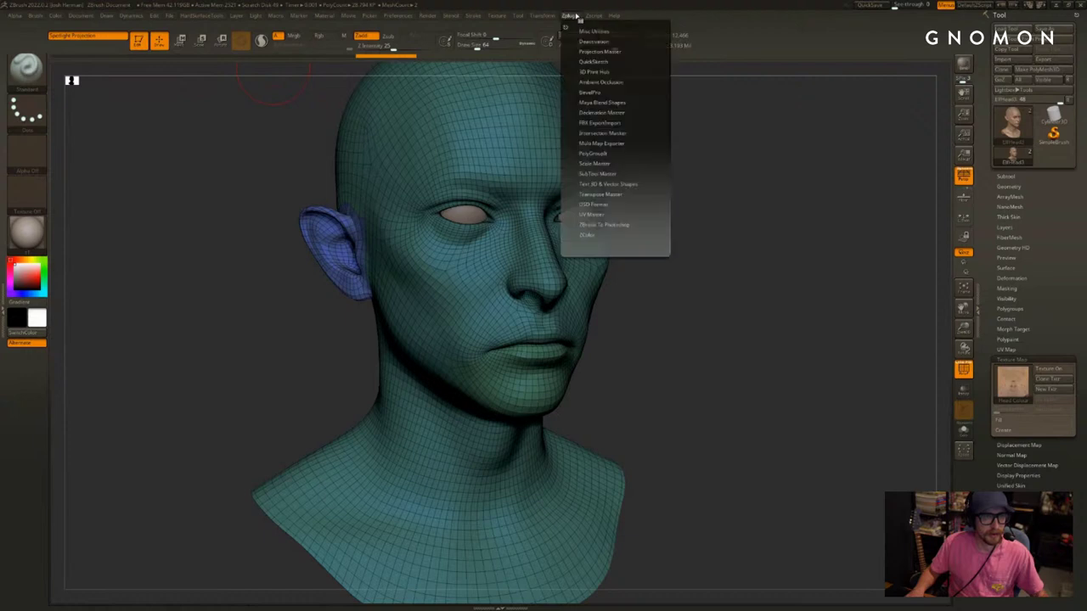
pyautogui.click(604, 123)
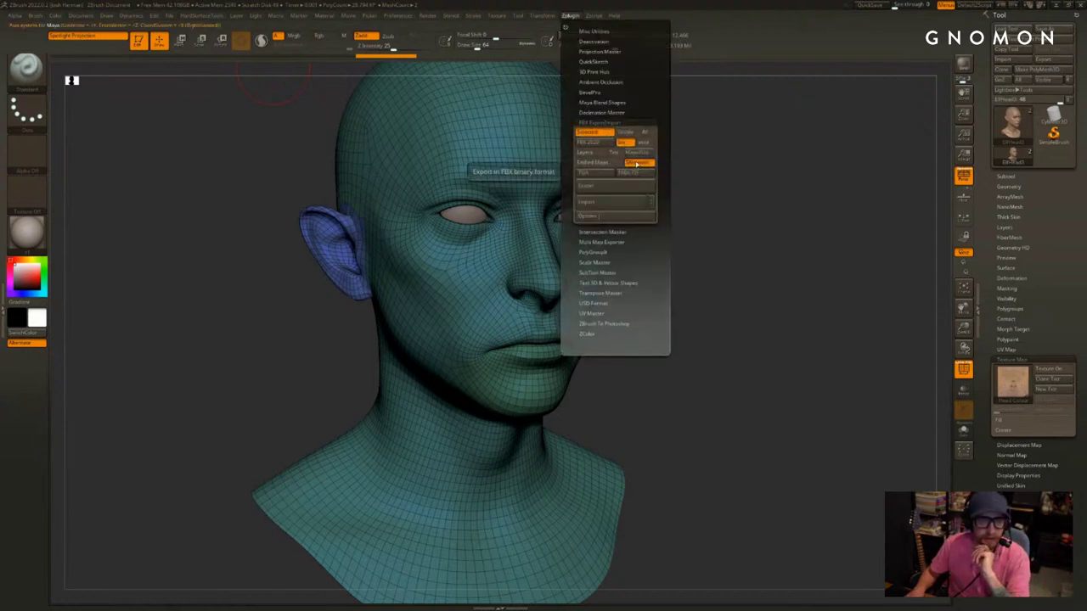
pyautogui.click(615, 185)
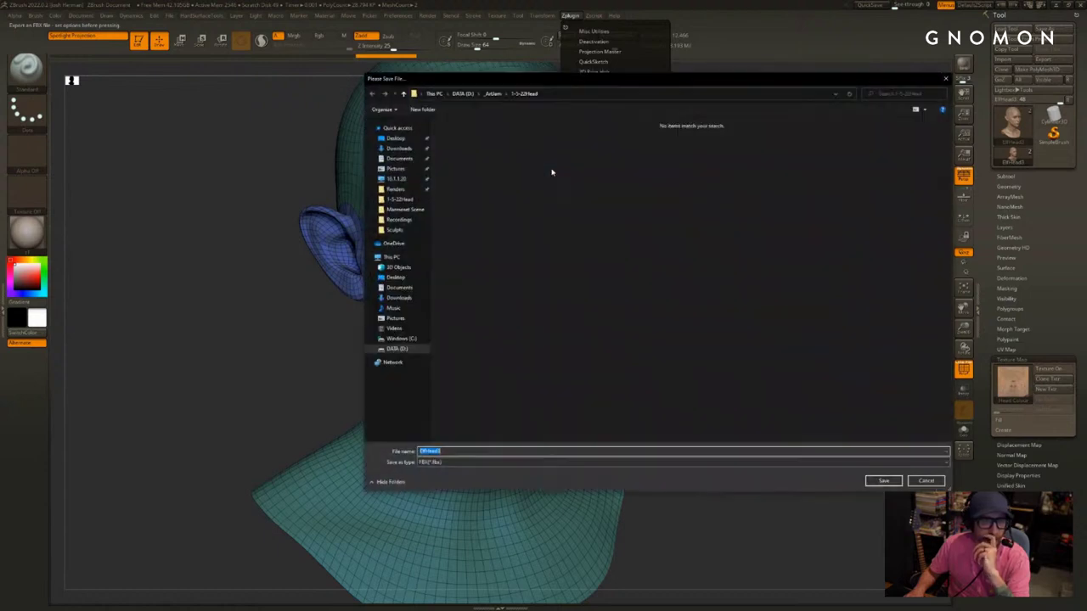
pyautogui.click(470, 450)
pyautogui.press('BackSpace')
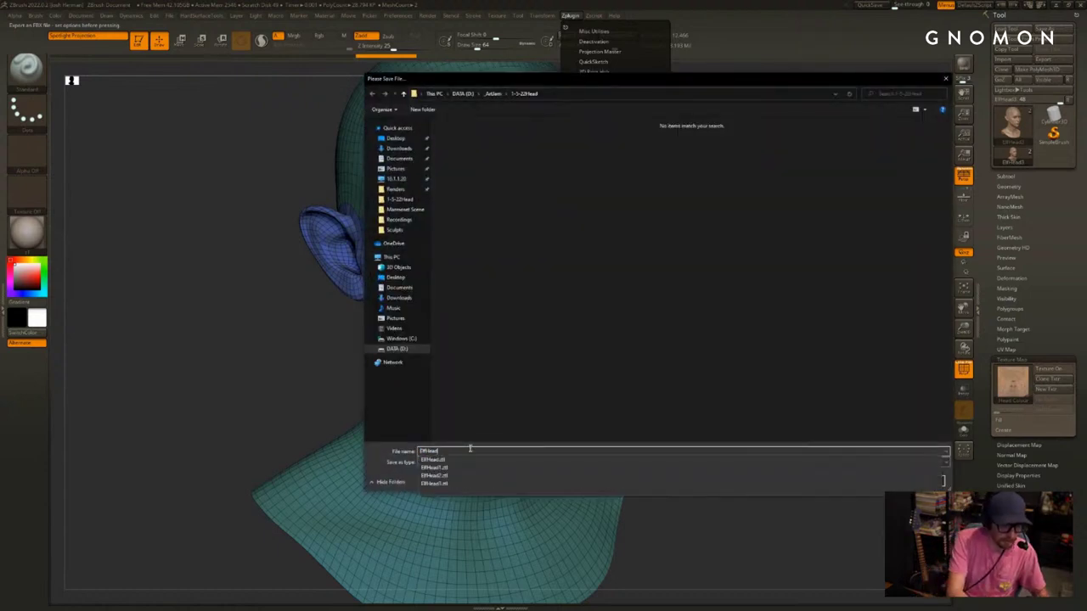
pyautogui.write('Mesh')
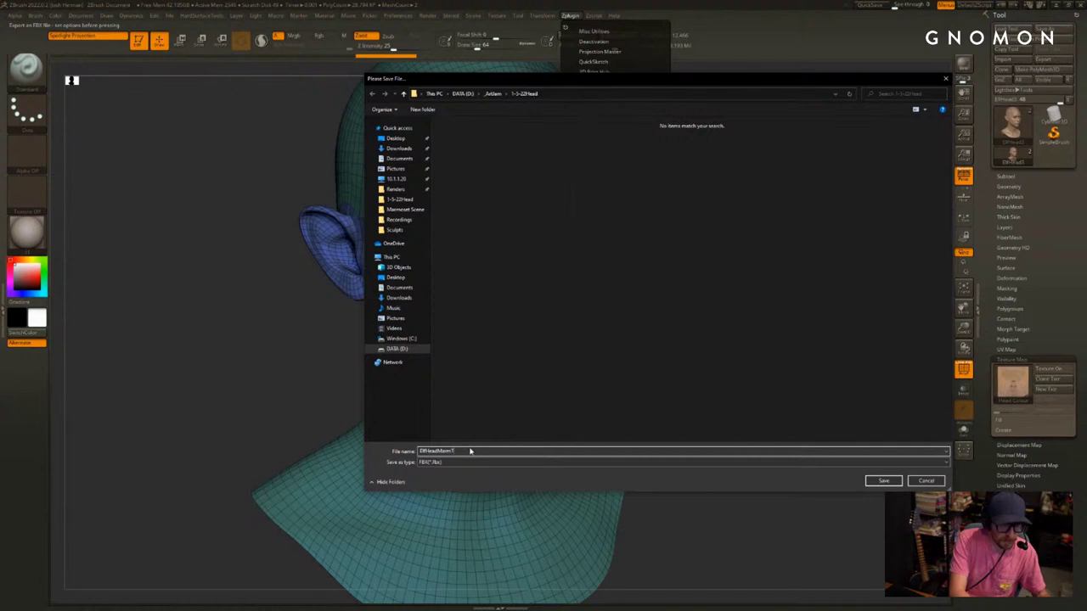
pyautogui.press('Return')
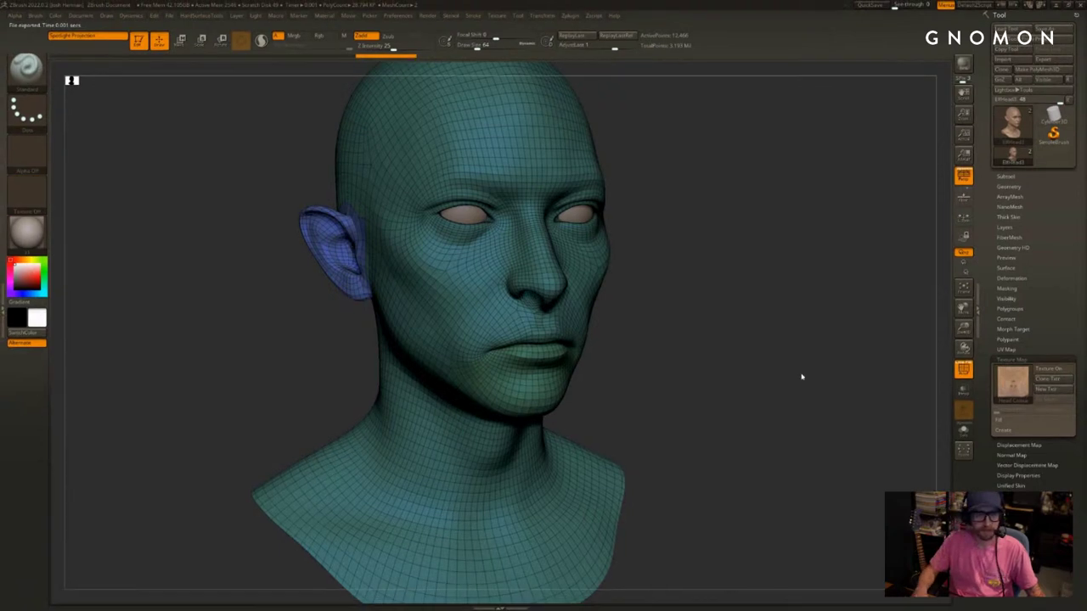
pyautogui.rightClick(722, 334)
pyautogui.moveTo(675, 217); pyautogui.dragTo(750, 212, button='right')
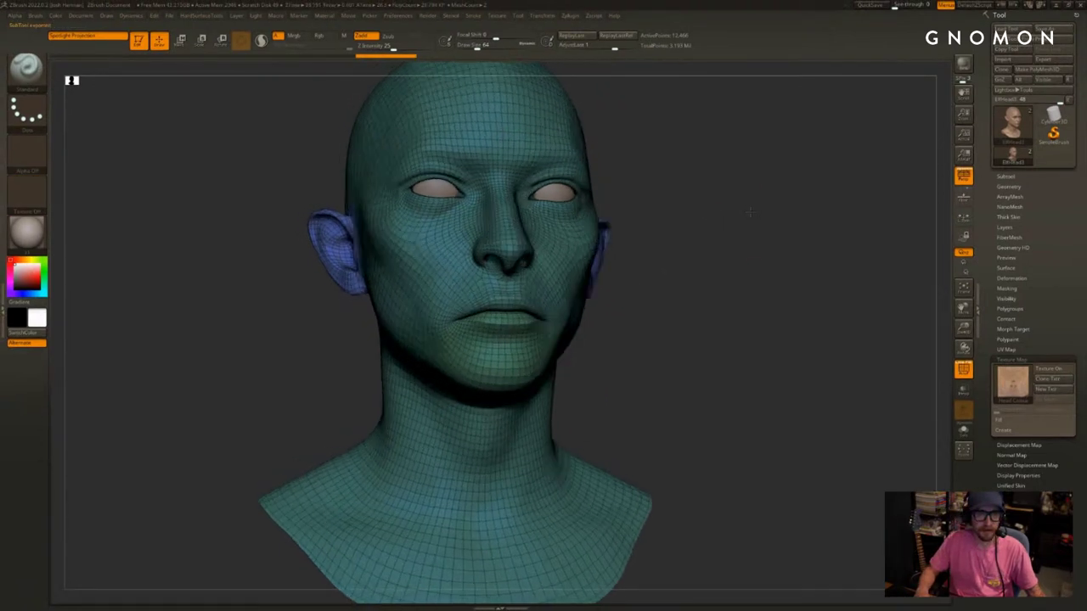
pyautogui.moveTo(750, 212); pyautogui.dragTo(763, 220)
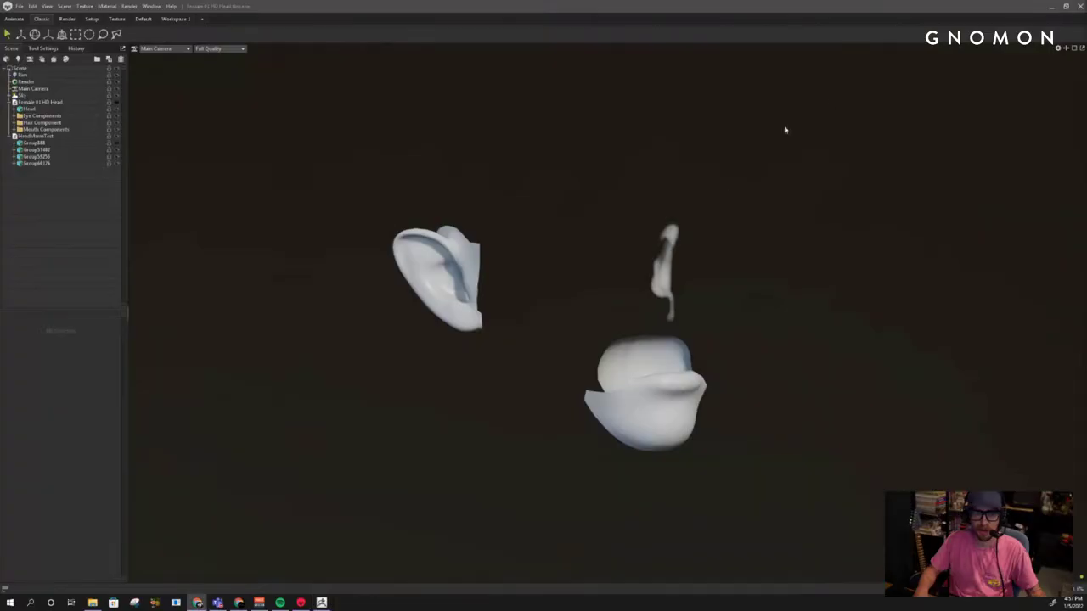
# Switch to Marmoset Toolbag, delete the HeadMarmTest model and import the ElfHeadMarmTest FBX from the 1-5-22Head folder
pyautogui.click(51, 136)
pyautogui.press('Delete')
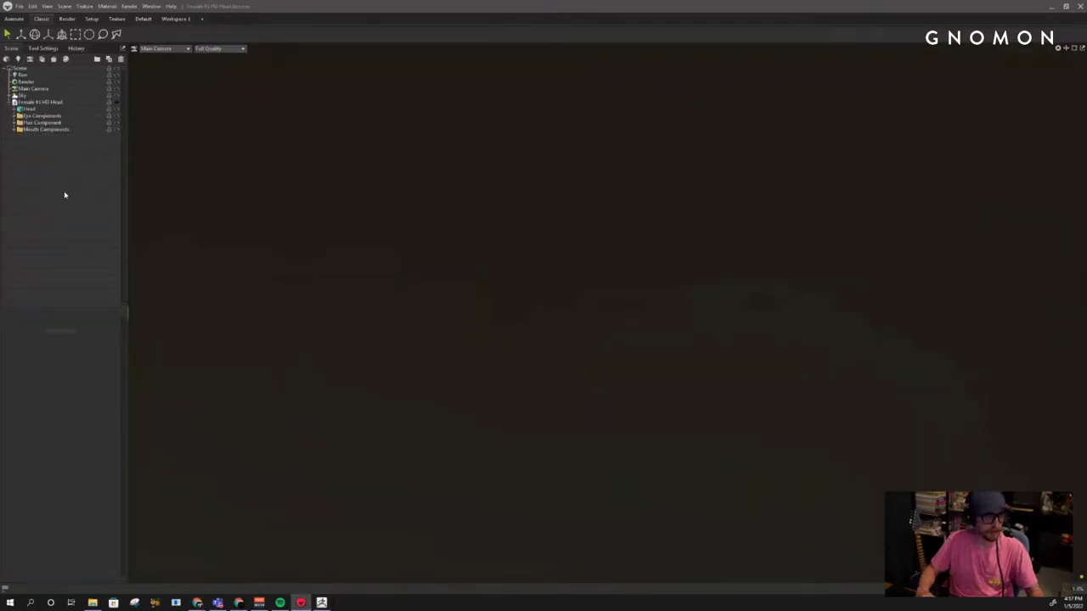
pyautogui.rightClick(66, 193)
pyautogui.click(87, 202)
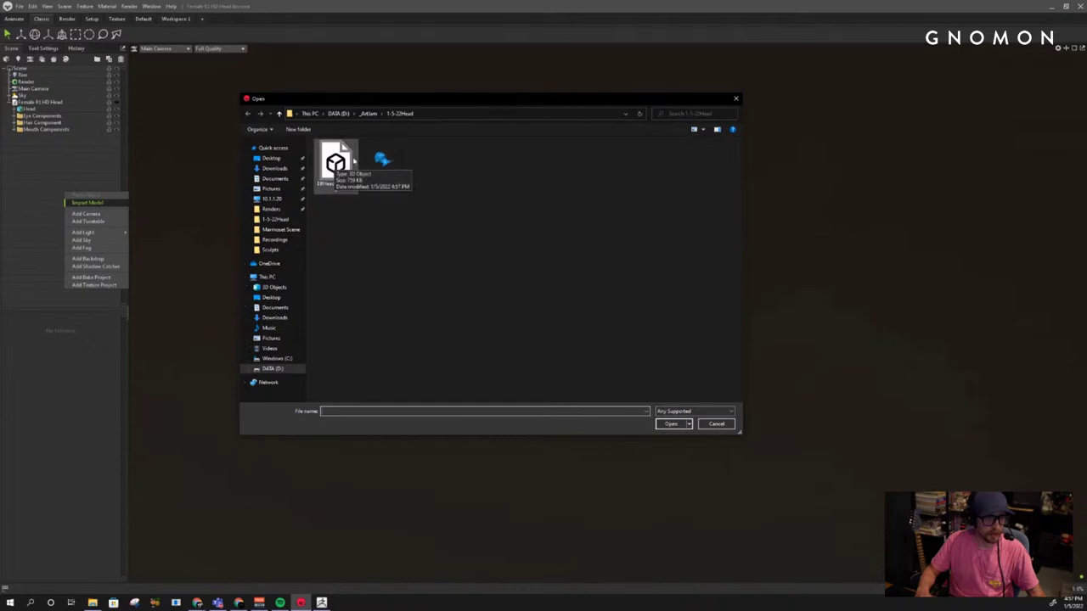
pyautogui.doubleClick(352, 161)
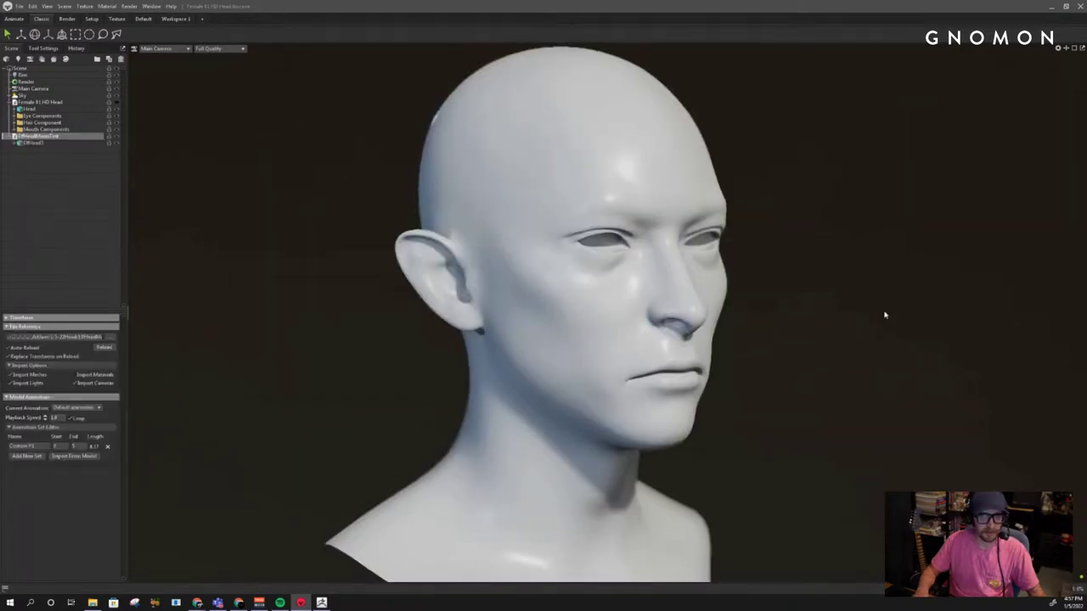
# Select the imported elf head mesh and examine its surface, ears and face from several angles and distances
pyautogui.scroll(-2, 885, 315)
pyautogui.moveTo(885, 315); pyautogui.dragTo(760, 284)
pyautogui.click(73, 145)
pyautogui.moveTo(402, 234); pyautogui.dragTo(430, 231)
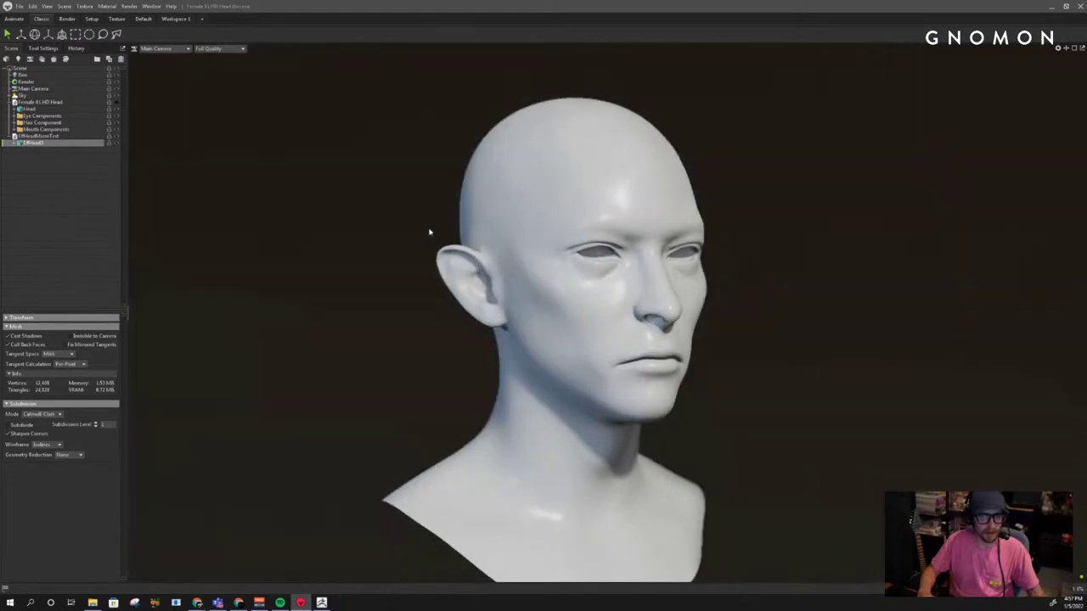
pyautogui.moveTo(430, 232); pyautogui.dragTo(492, 362, button='right')
pyautogui.moveTo(471, 359); pyautogui.dragTo(454, 349, button='middle')
pyautogui.moveTo(453, 349); pyautogui.dragTo(500, 364, button='right')
pyautogui.moveTo(500, 364); pyautogui.dragTo(499, 383, button='middle')
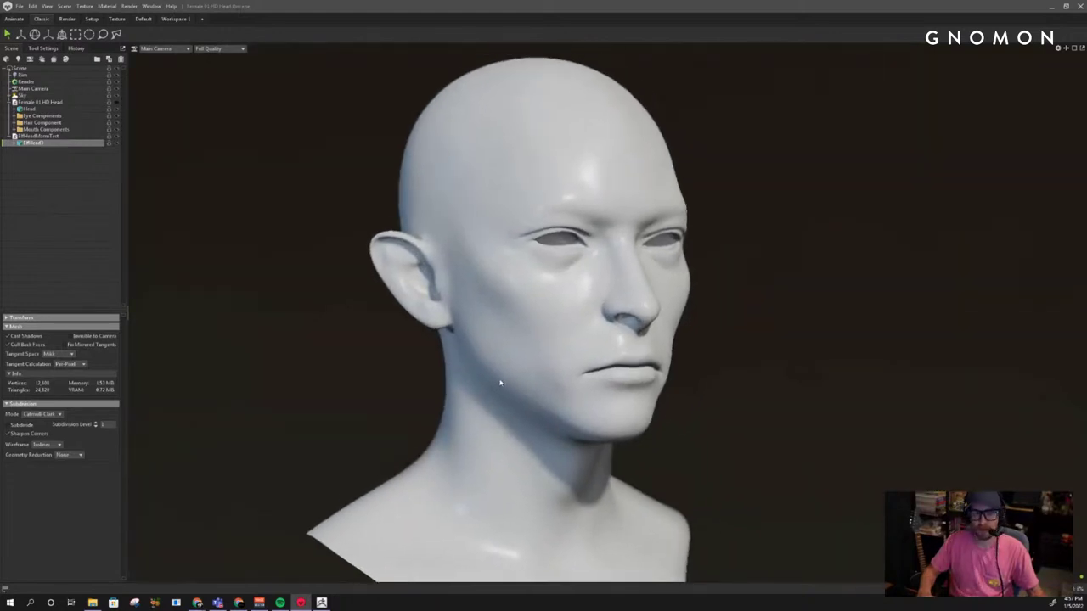
pyautogui.scroll(-2, 500, 383)
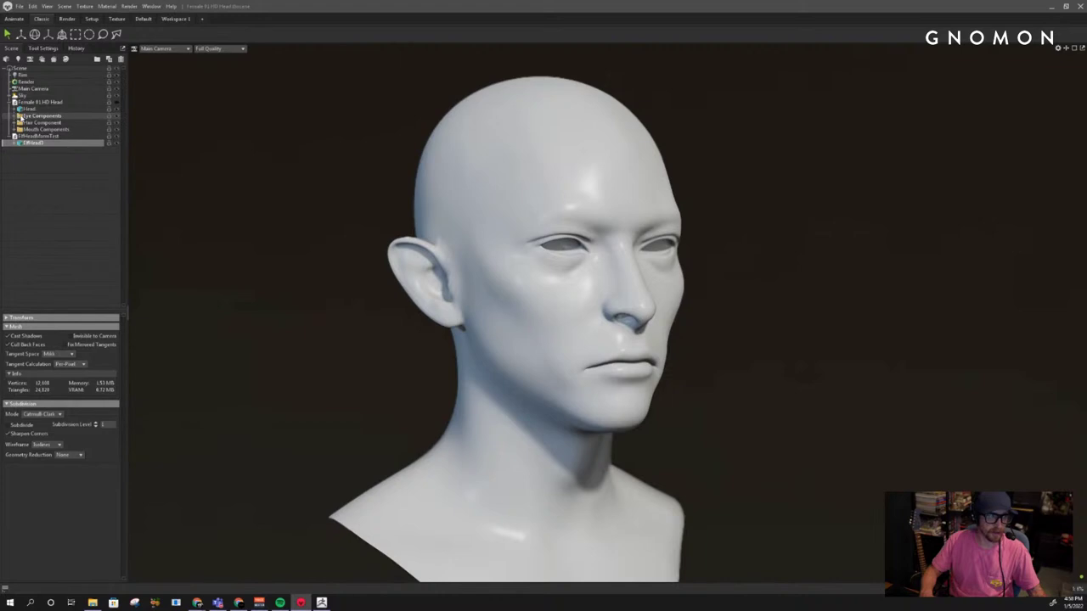
pyautogui.scroll(2, 294, 203)
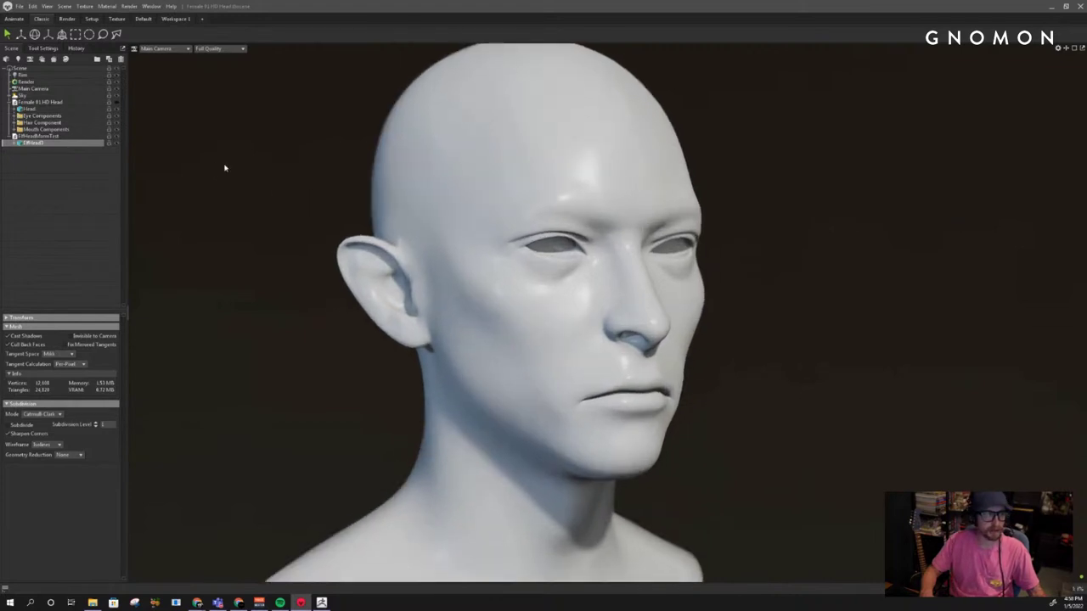
# Show the textured Female HD Head model and hide the imported elf head mesh
pyautogui.click(117, 102)
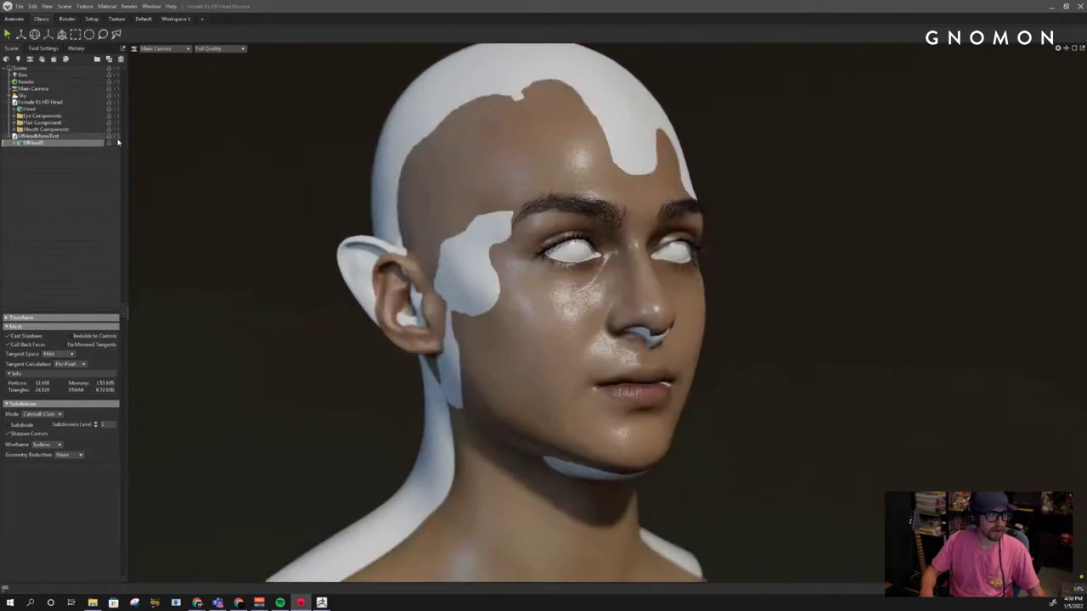
pyautogui.click(117, 142)
pyautogui.scroll(4, 392, 229)
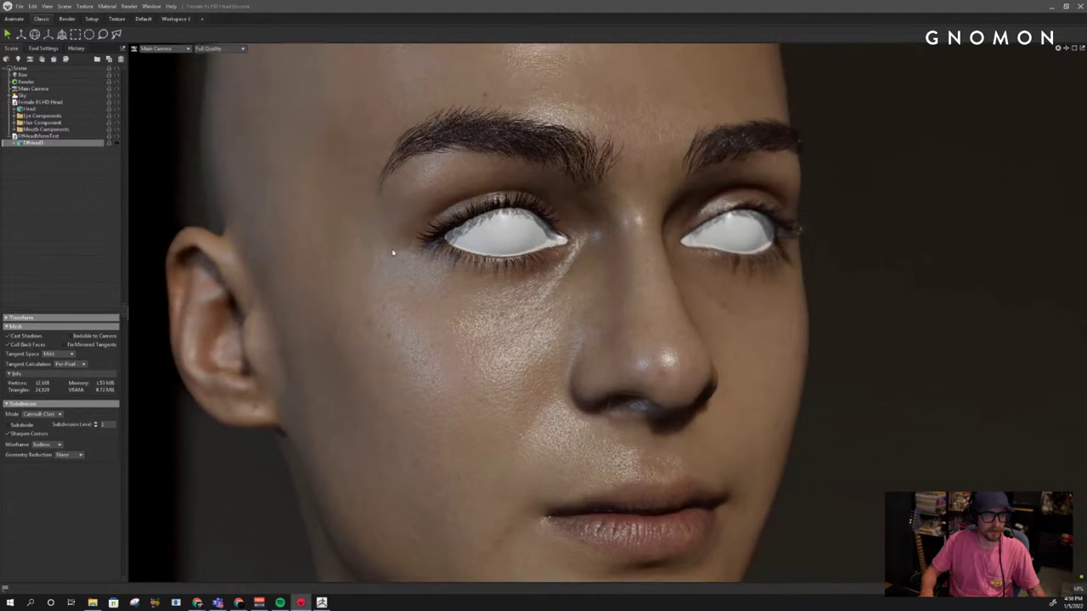
pyautogui.scroll(3, 392, 251)
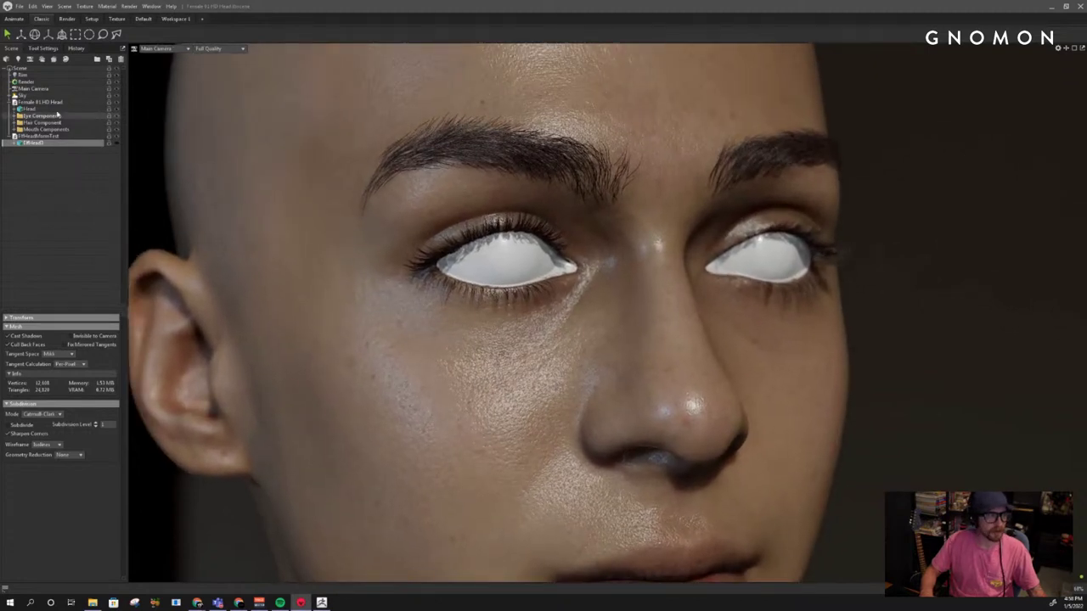
# Expand Eye Components and temporarily hide Sclera Right and Sclera Left to examine the eyeballs beneath
pyautogui.click(15, 117)
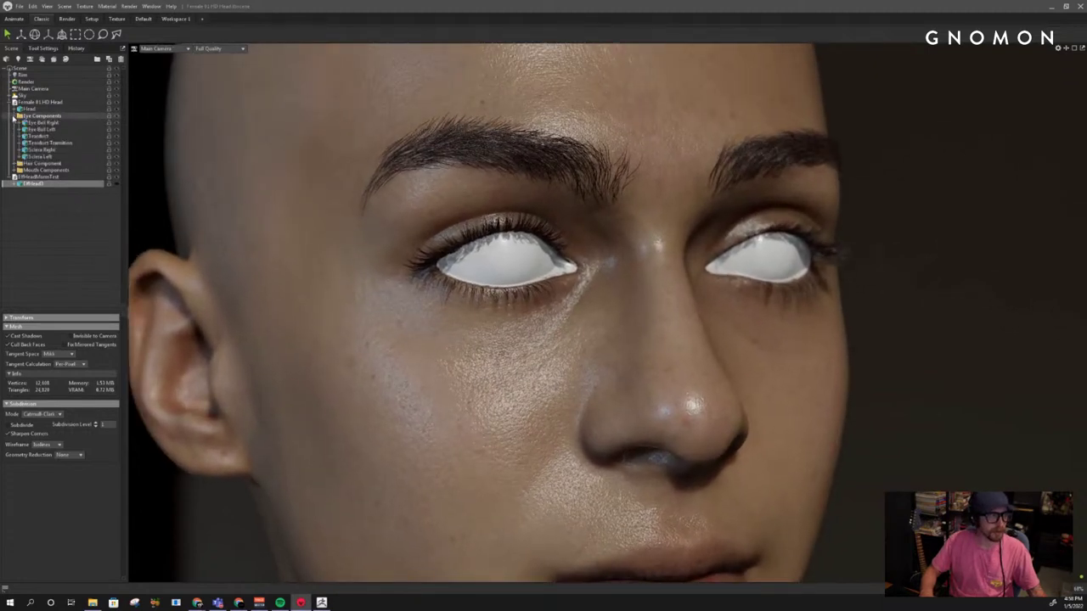
pyautogui.click(115, 151)
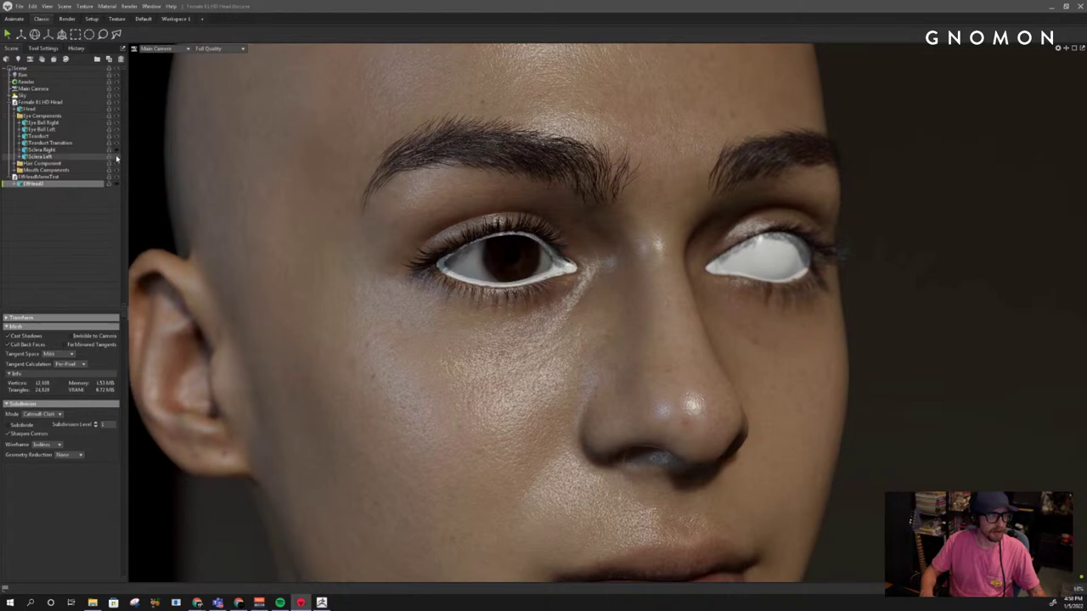
pyautogui.click(116, 158)
pyautogui.keyDown('alt'); pyautogui.moveTo(877, 367); pyautogui.dragTo(553, 313); pyautogui.keyUp('alt')
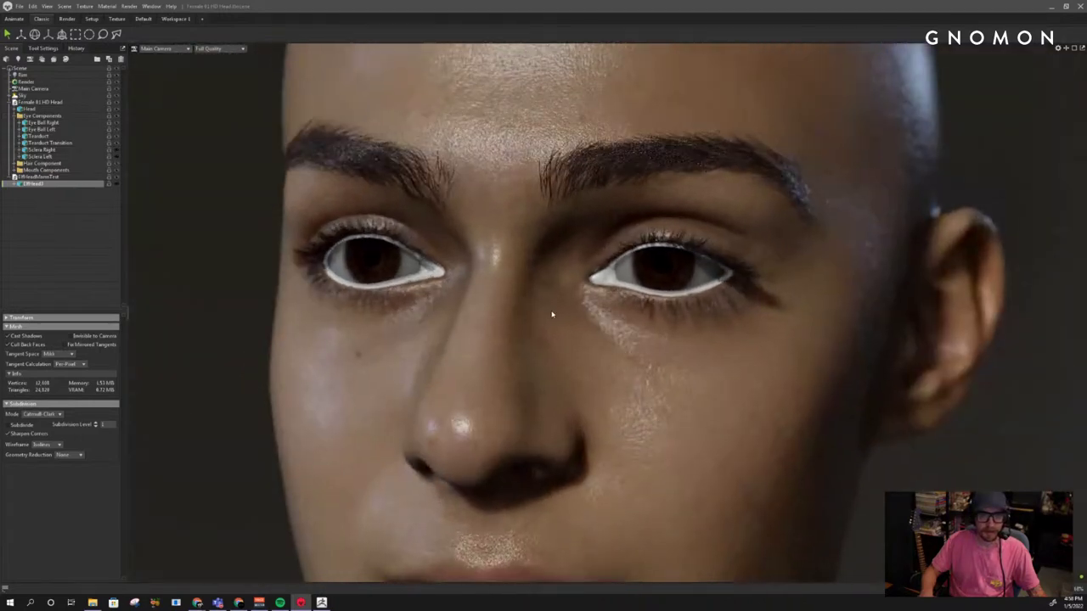
pyautogui.keyDown('alt'); pyautogui.moveTo(553, 314); pyautogui.dragTo(441, 263, button='right'); pyautogui.keyUp('alt')
pyautogui.keyDown('alt'); pyautogui.moveTo(441, 264); pyautogui.dragTo(570, 266); pyautogui.keyUp('alt')
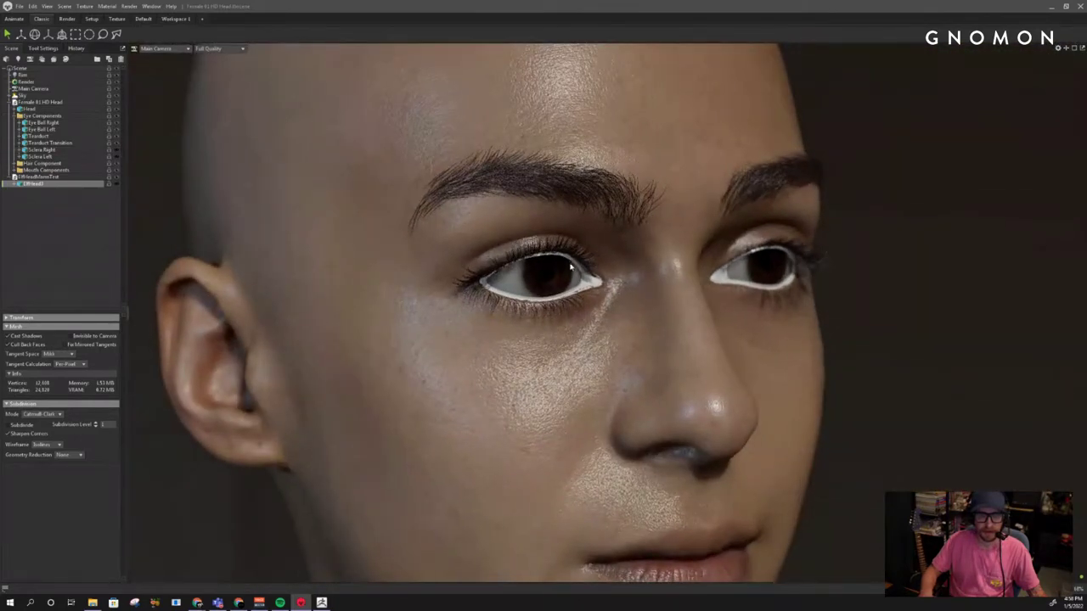
pyautogui.keyDown('alt'); pyautogui.moveTo(570, 266); pyautogui.dragTo(374, 246, button='right'); pyautogui.keyUp('alt')
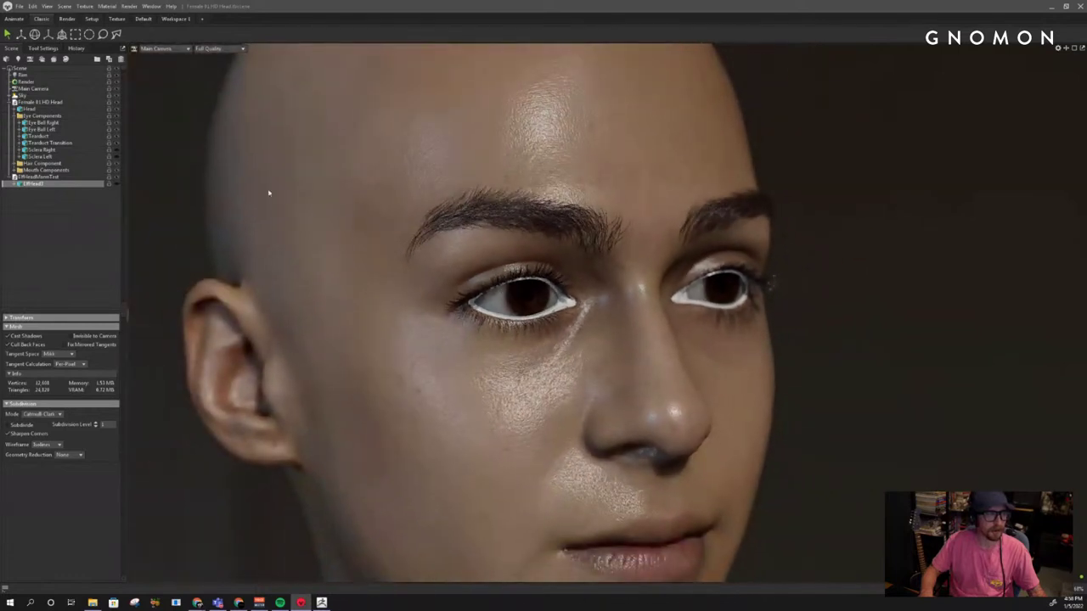
pyautogui.click(117, 151)
pyautogui.click(117, 159)
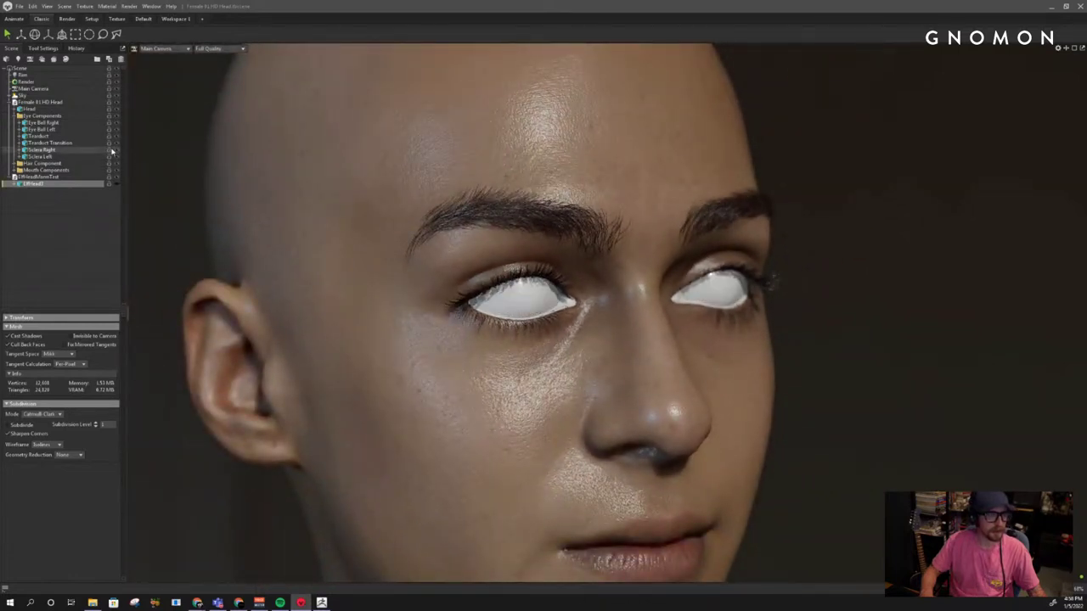
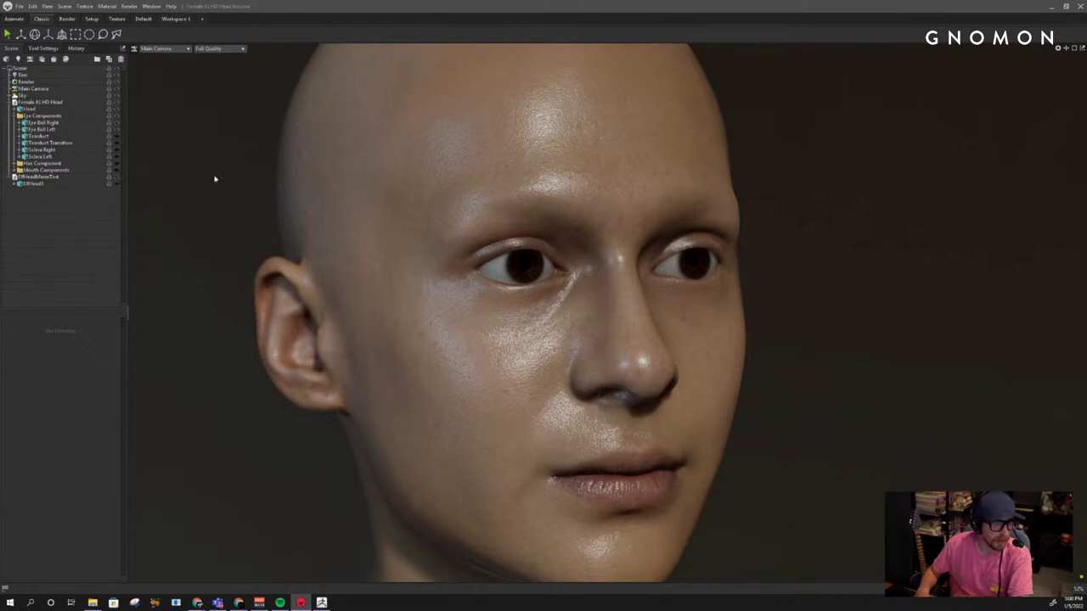
# Hide the textured Head mesh and show the untextured elf head mesh in its place, framed in the viewport
pyautogui.scroll(-4, 405, 242)
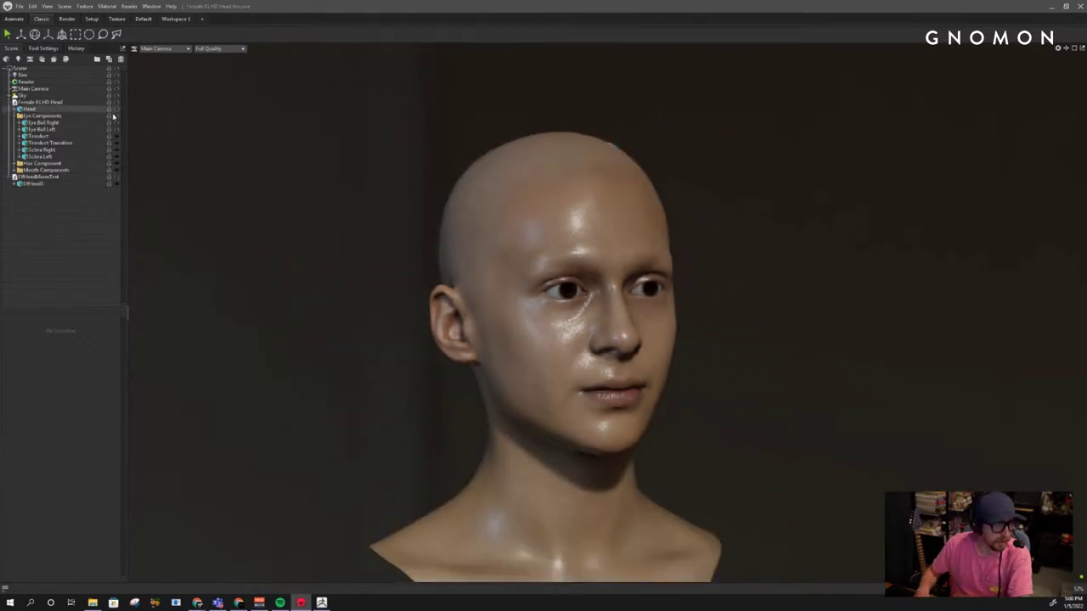
pyautogui.click(116, 109)
pyautogui.click(118, 185)
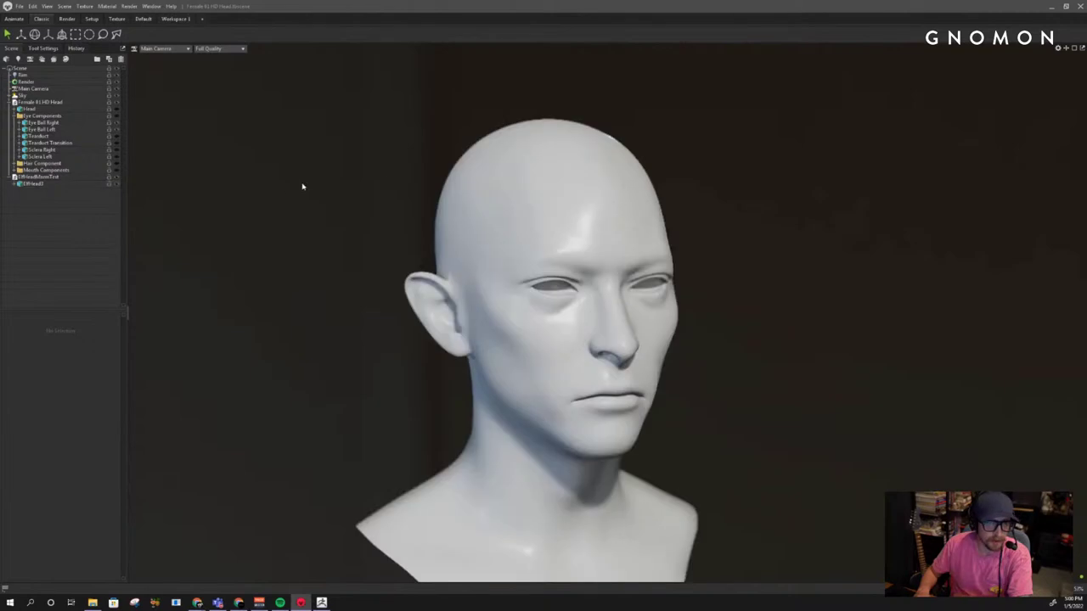
pyautogui.moveTo(420, 270); pyautogui.dragTo(417, 190, button='middle')
pyautogui.scroll(2, 418, 191)
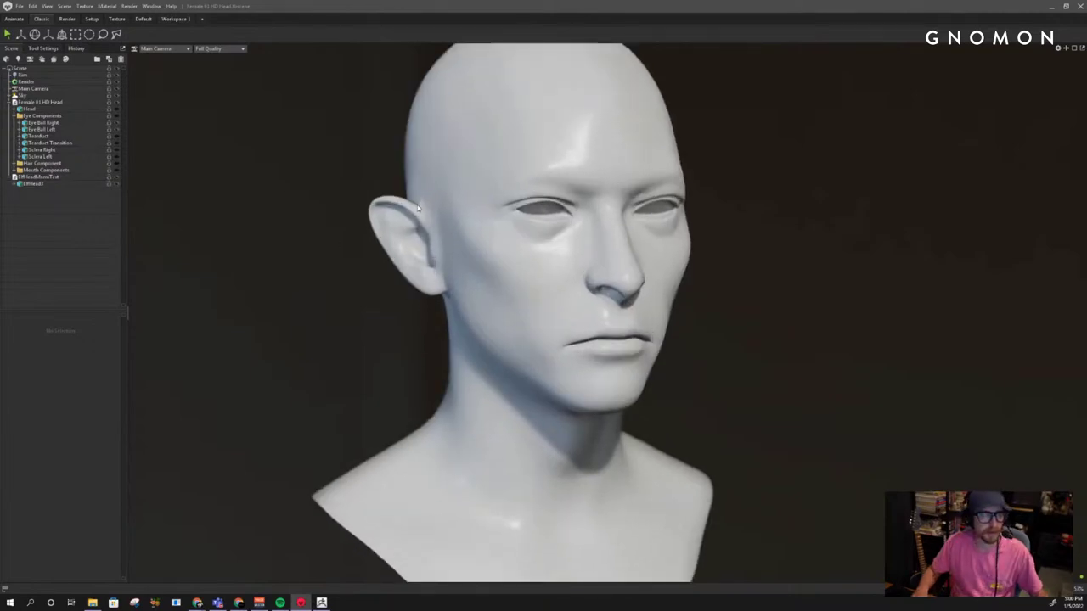
pyautogui.moveTo(416, 211)
pyautogui.mouseDown()
pyautogui.moveTo(429, 239)
pyautogui.moveTo(409, 215)
pyautogui.mouseUp()
pyautogui.scroll(-1, 427, 227)
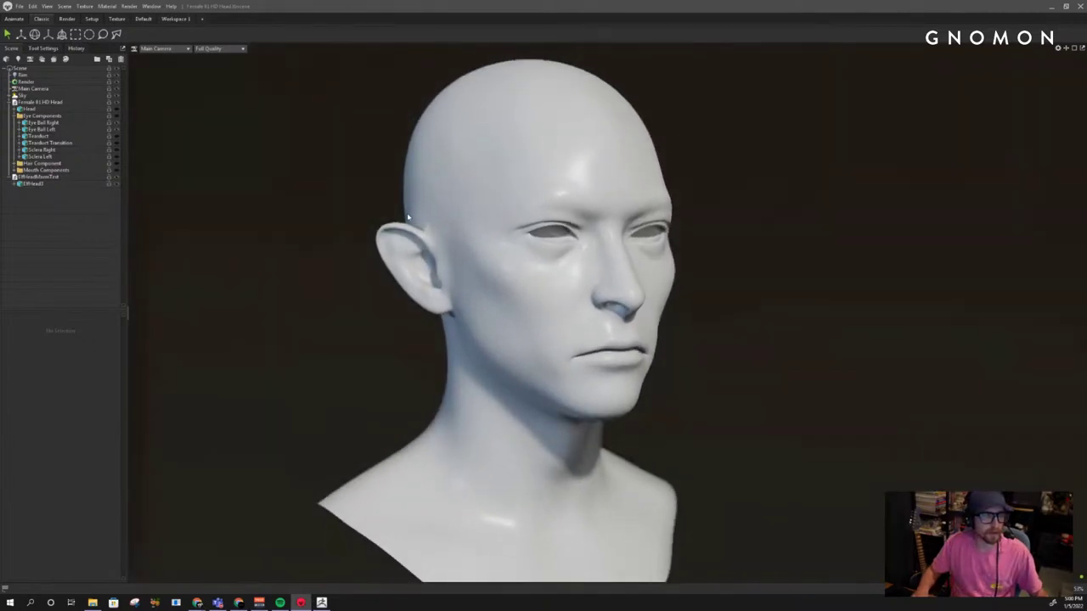
# Bring up the floating library and materials window and apply the Face material to the elf head
pyautogui.click(153, 6)
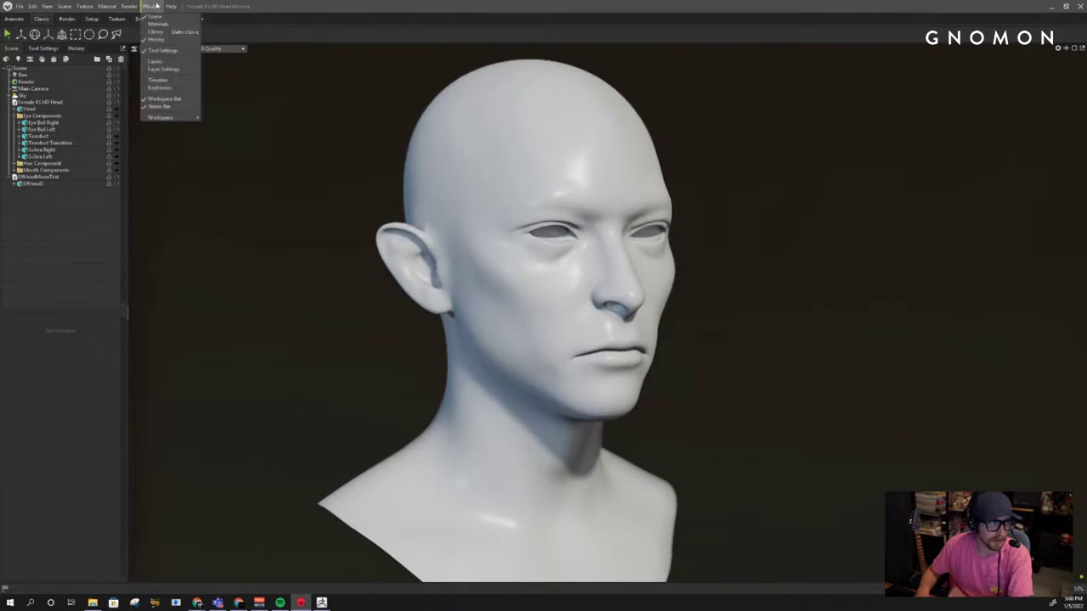
pyautogui.click(157, 32)
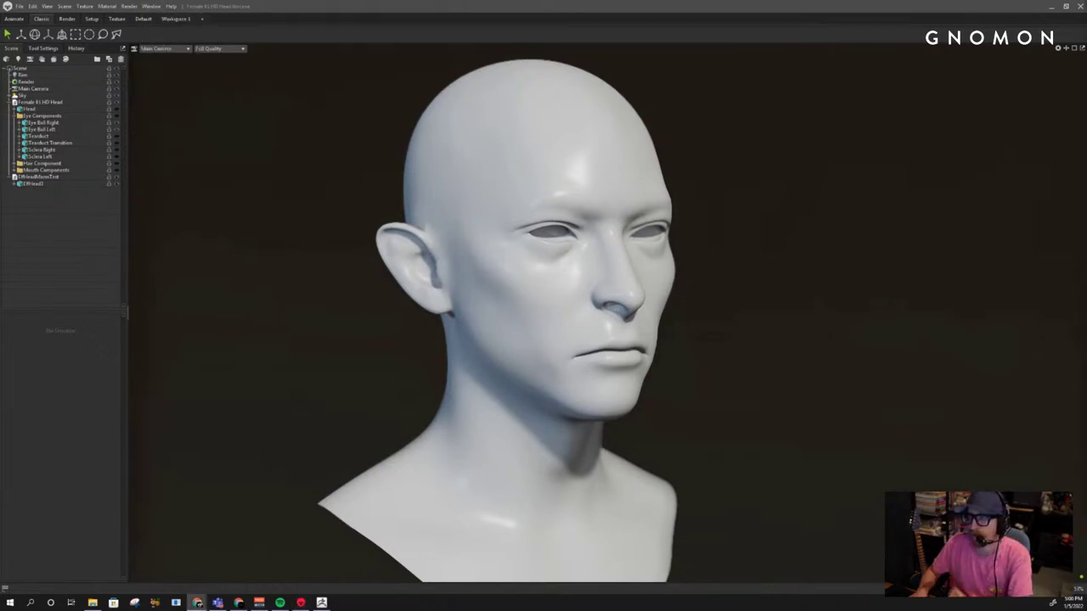
pyautogui.moveTo(1086, 26); pyautogui.dragTo(744, 39)
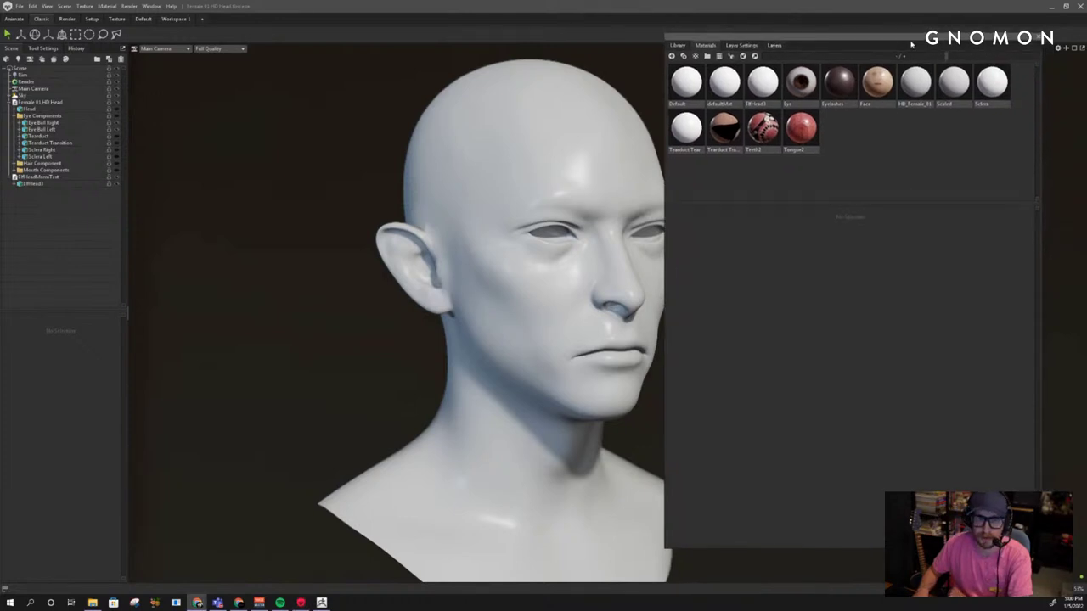
pyautogui.moveTo(914, 38); pyautogui.dragTo(937, 52)
pyautogui.moveTo(901, 96); pyautogui.dragTo(569, 160)
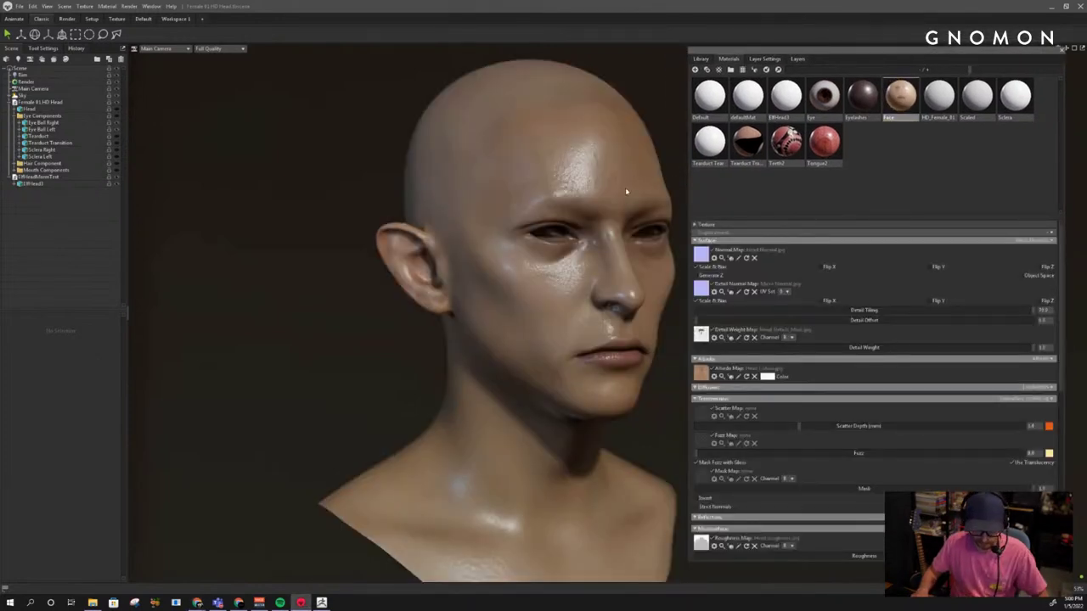
# Show the Eye Components group and check how the eyeballs fit the textured elf head
pyautogui.keyDown('alt'); pyautogui.moveTo(635, 192); pyautogui.dragTo(569, 201, button='middle'); pyautogui.keyUp('alt')
pyautogui.keyDown('alt'); pyautogui.moveTo(570, 201); pyautogui.dragTo(544, 215); pyautogui.keyUp('alt')
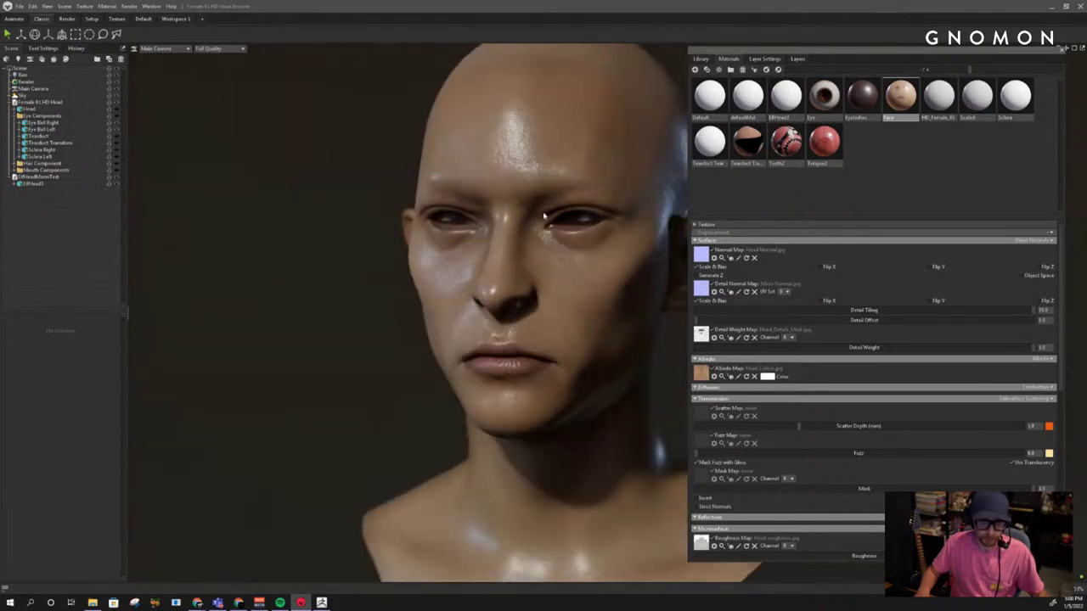
pyautogui.keyDown('alt'); pyautogui.moveTo(544, 216); pyautogui.dragTo(522, 248, button='middle'); pyautogui.keyUp('alt')
pyautogui.keyDown('alt'); pyautogui.moveTo(522, 248); pyautogui.dragTo(556, 273); pyautogui.keyUp('alt')
pyautogui.keyDown('alt'); pyautogui.moveTo(540, 240); pyautogui.dragTo(541, 253, button='middle'); pyautogui.keyUp('alt')
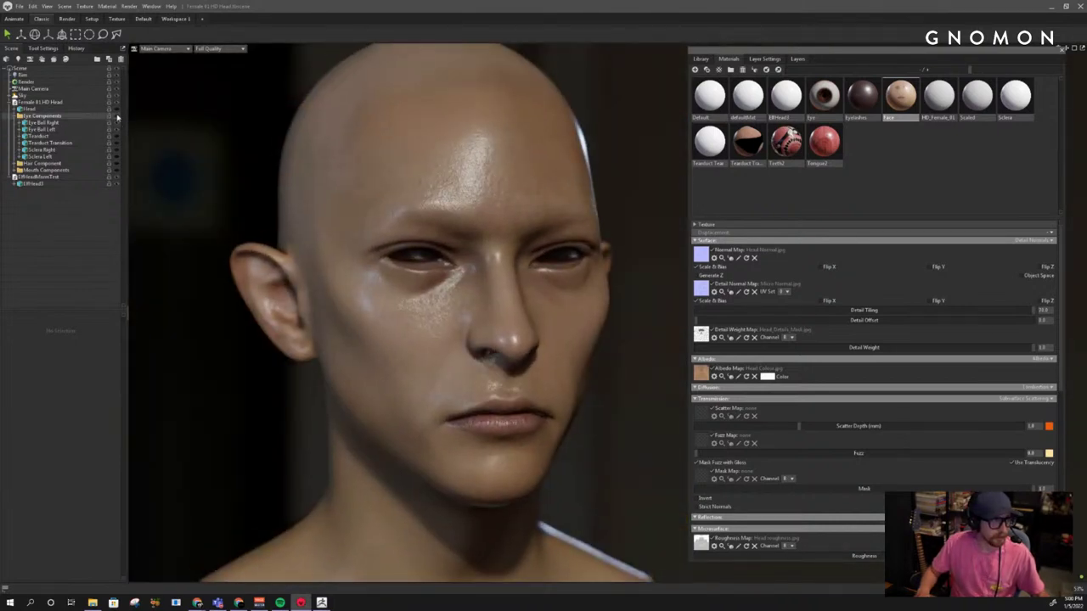
pyautogui.click(117, 116)
pyautogui.keyDown('alt'); pyautogui.moveTo(455, 236); pyautogui.dragTo(429, 238, button='middle'); pyautogui.keyUp('alt')
pyautogui.moveTo(428, 239); pyautogui.dragTo(461, 228)
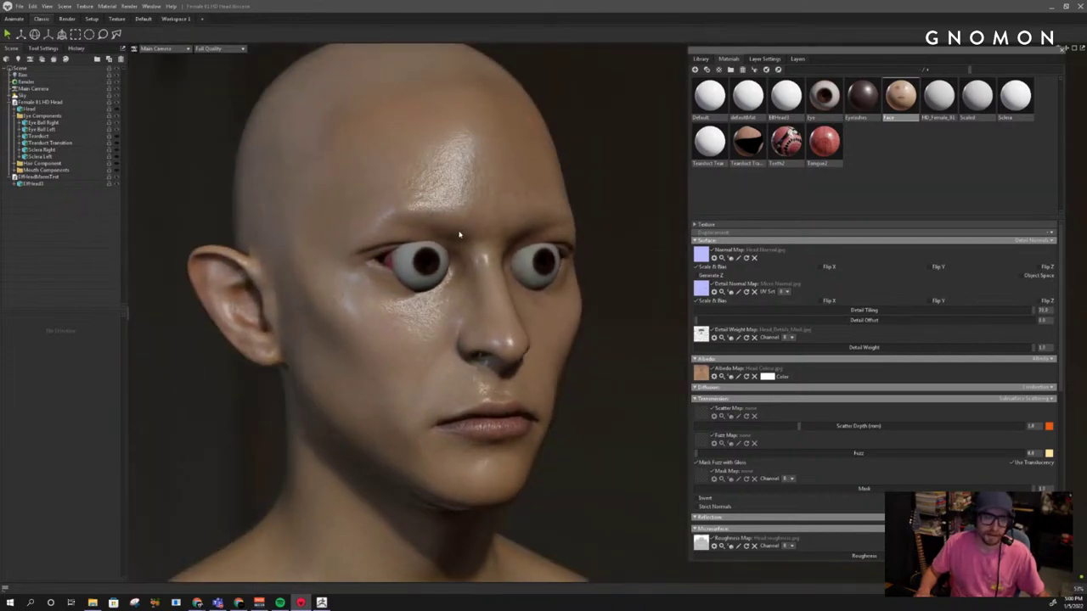
# Try to reposition Eye Ball Right through the Move tool and its X position, and undo the shift
pyautogui.click(66, 125)
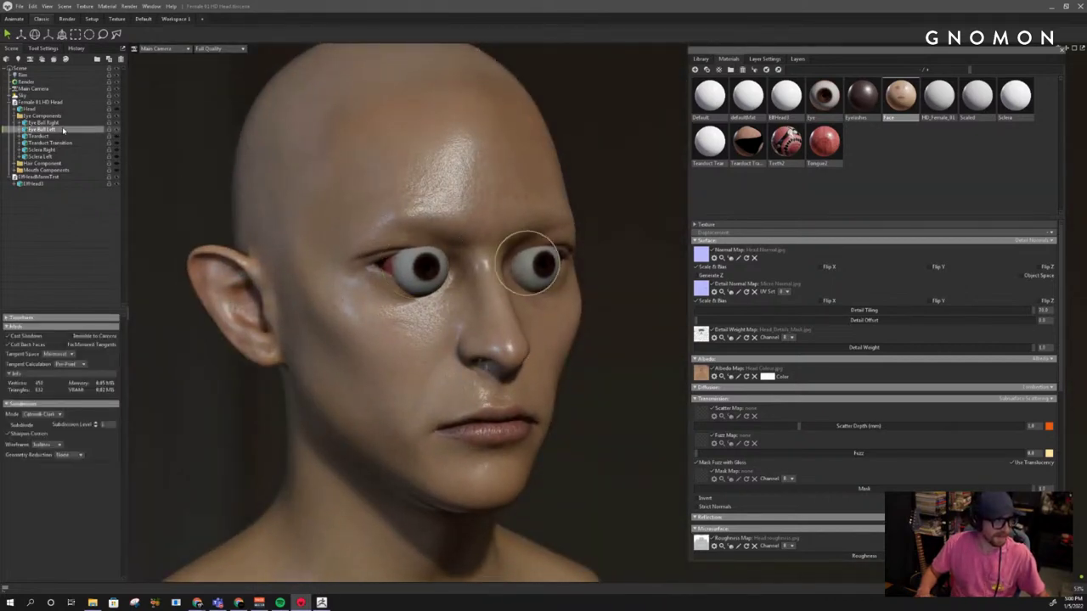
pyautogui.press('w')
pyautogui.moveTo(415, 252); pyautogui.dragTo(418, 277)
pyautogui.scroll(3, 419, 277)
pyautogui.click(42, 320)
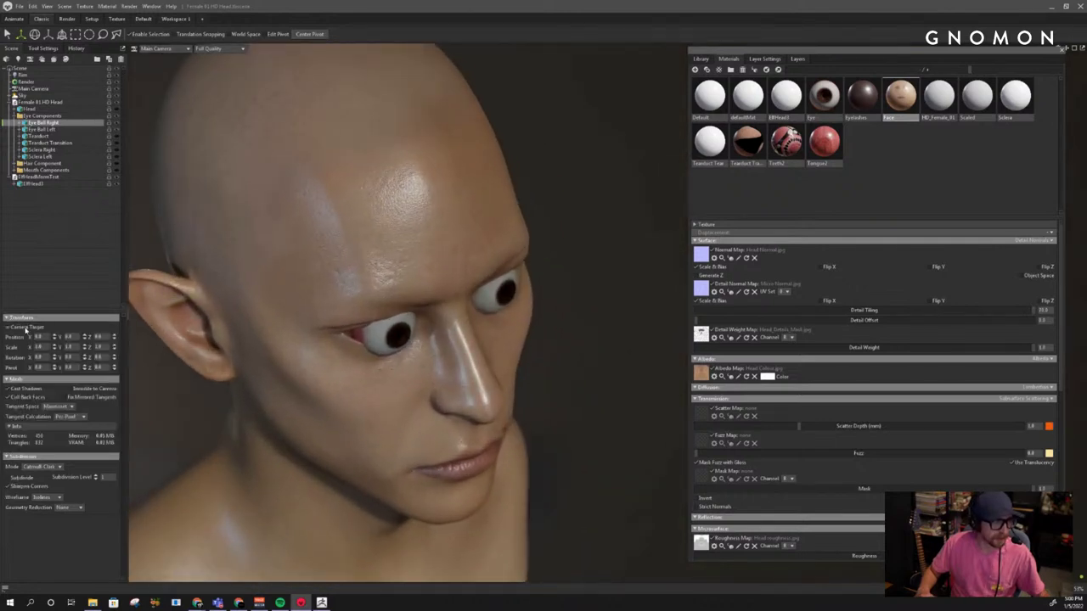
pyautogui.click(55, 336)
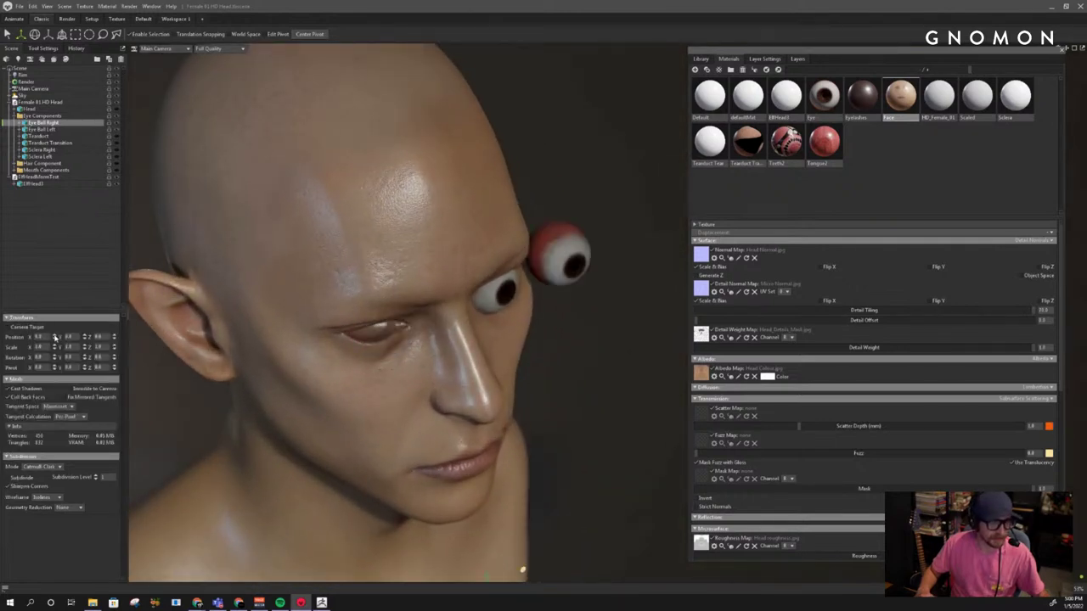
pyautogui.moveTo(636, 266); pyautogui.dragTo(430, 306)
pyautogui.scroll(-2, 429, 305)
pyautogui.hotkey('ctrl', 'z')
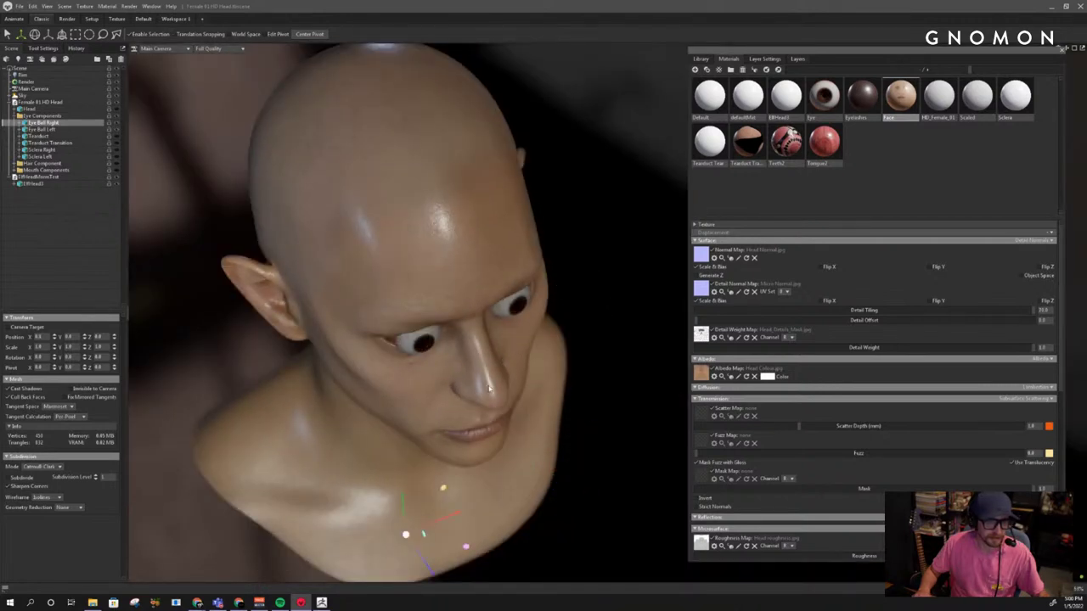
# Select both eyeballs and move them back into the elf's head to a Z position of about -0.009
pyautogui.keyDown('shift'); pyautogui.click(65, 131); pyautogui.keyUp('shift')
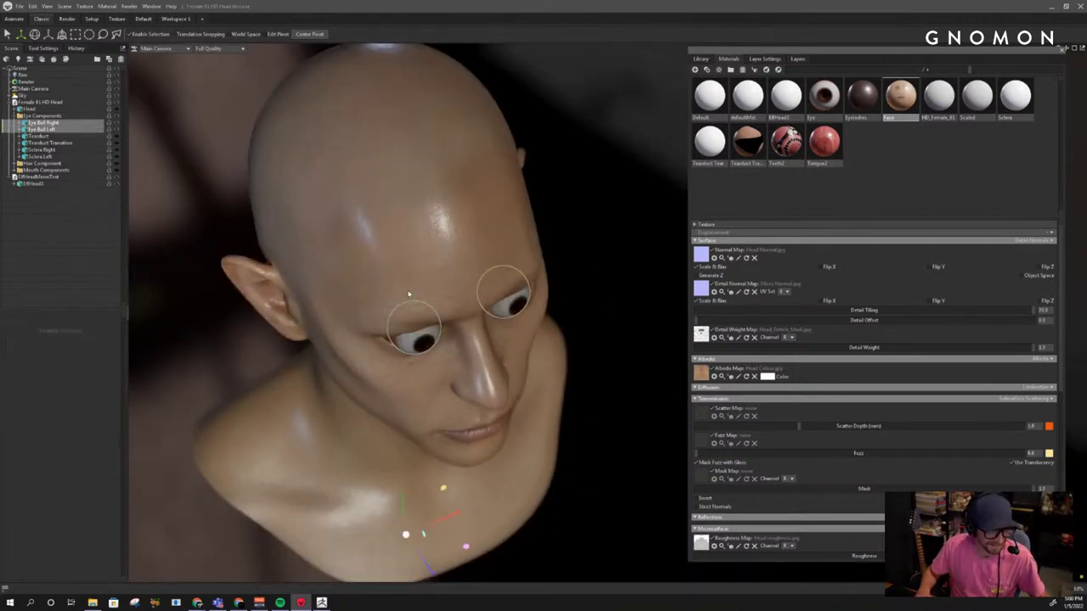
pyautogui.moveTo(421, 343); pyautogui.dragTo(426, 302, button='middle')
pyautogui.moveTo(436, 538); pyautogui.dragTo(429, 525)
pyautogui.moveTo(565, 510); pyautogui.dragTo(538, 366)
# Shift Eye Ball Left outward to an X position of 0.004 so it centres in its eye opening
pyautogui.click(514, 213)
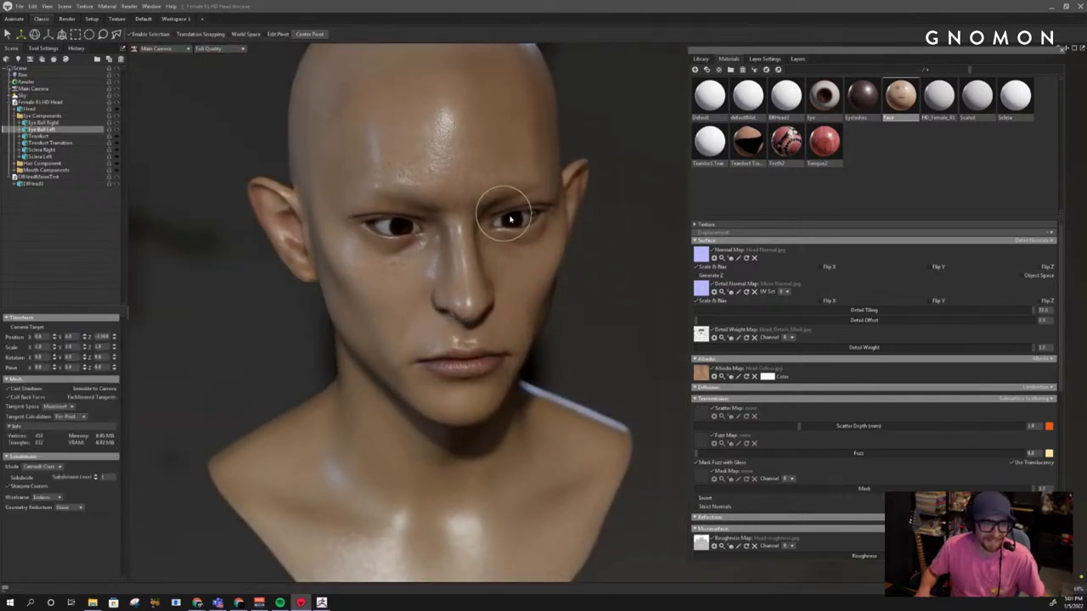
pyautogui.moveTo(514, 281); pyautogui.dragTo(467, 371)
pyautogui.moveTo(467, 371); pyautogui.dragTo(511, 314, button='middle')
pyautogui.moveTo(560, 529); pyautogui.dragTo(563, 537)
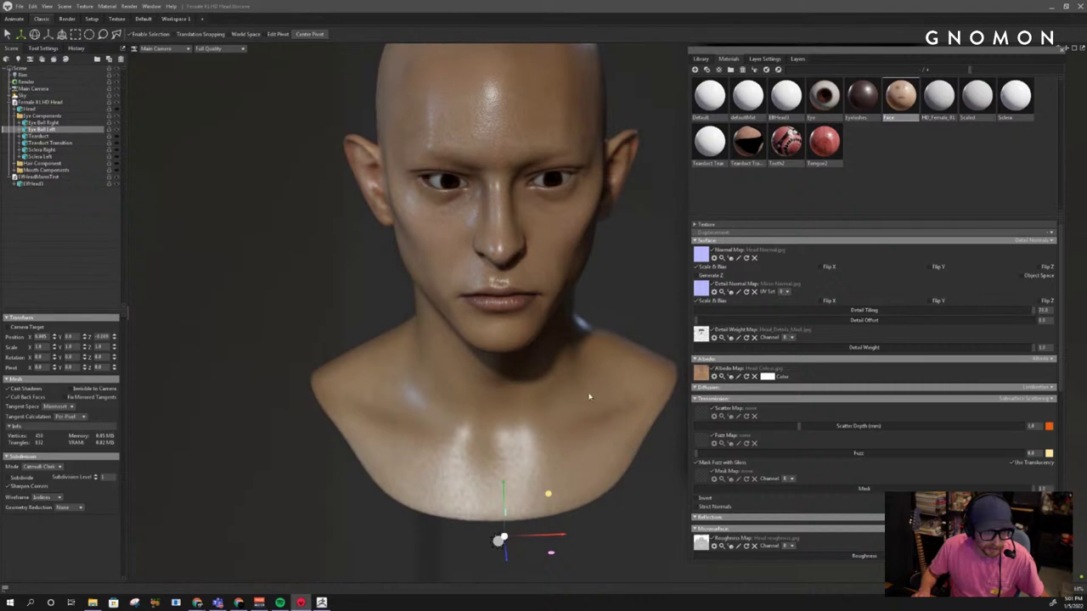
pyautogui.hotkey('ctrl', 'z')
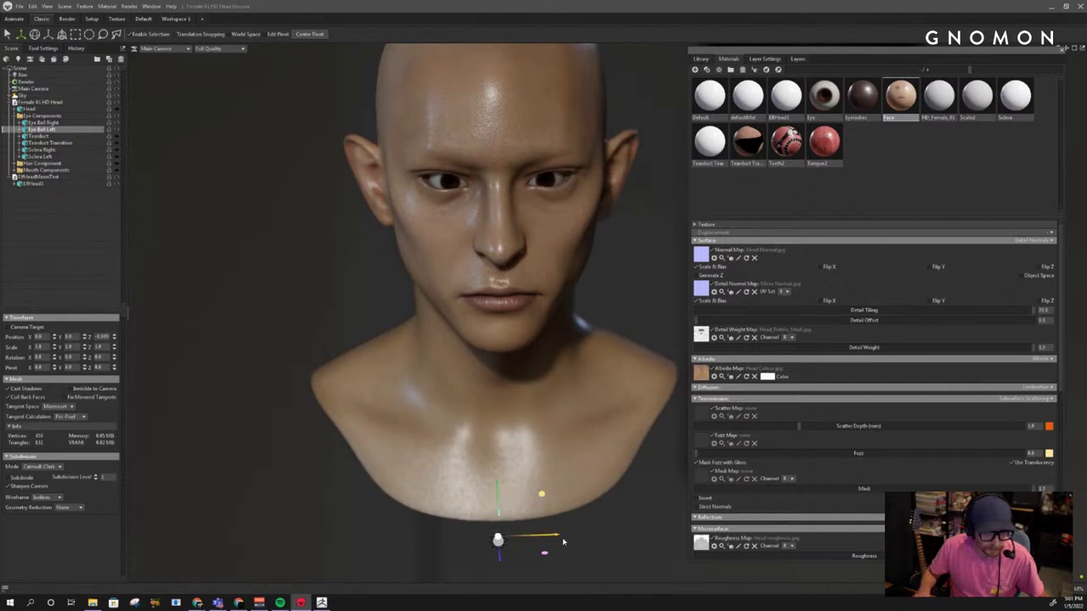
pyautogui.moveTo(557, 538); pyautogui.dragTo(562, 540)
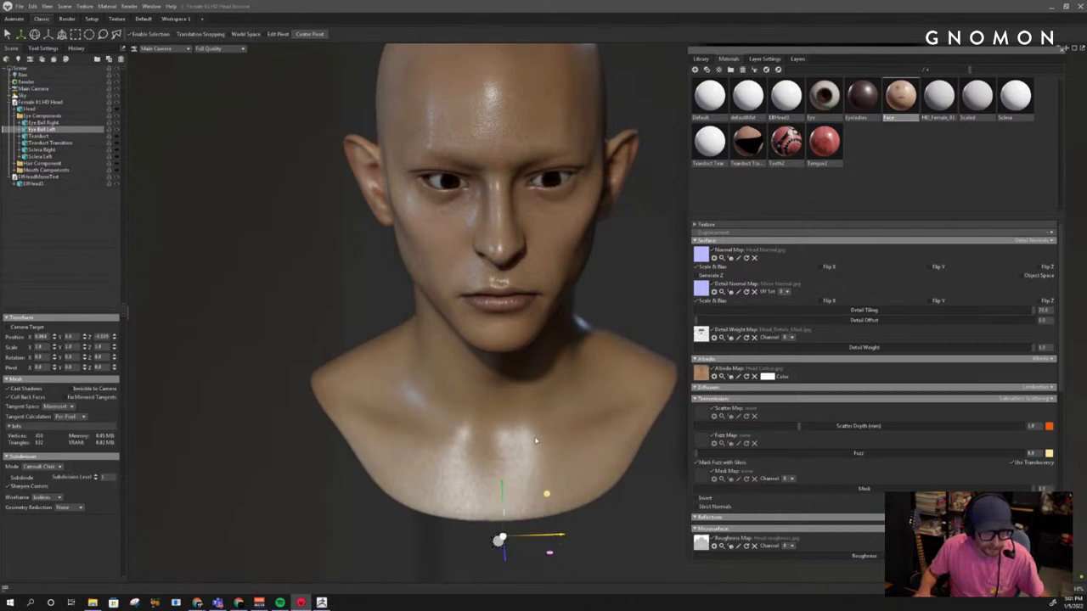
# Shift Eye Ball Right slightly outward along X to match the left eye and check the fit from several angles
pyautogui.click(437, 176)
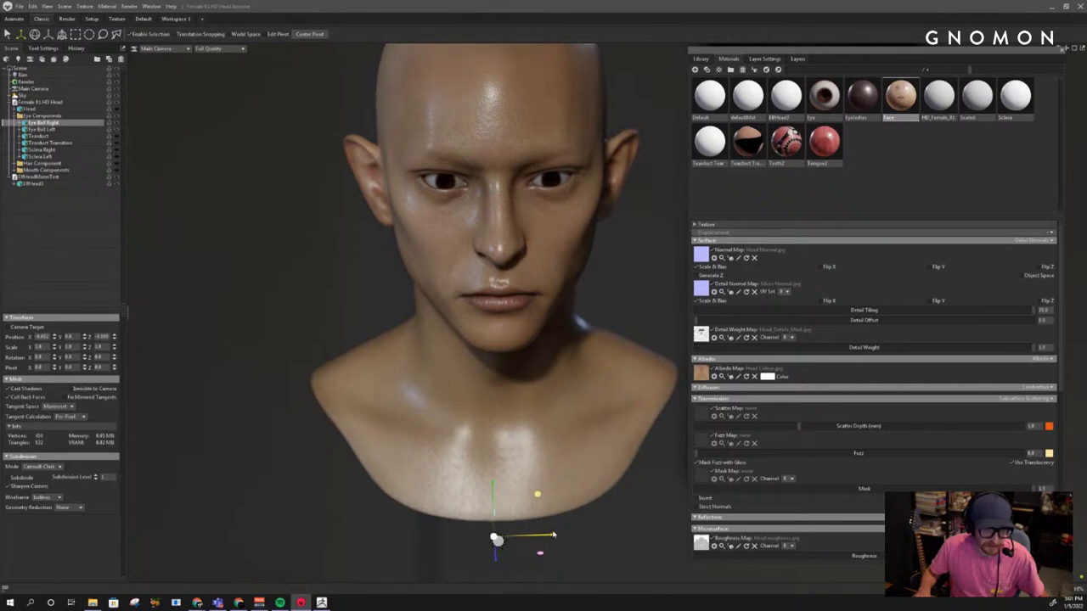
pyautogui.moveTo(551, 534); pyautogui.dragTo(554, 533)
pyautogui.moveTo(601, 506); pyautogui.dragTo(609, 450)
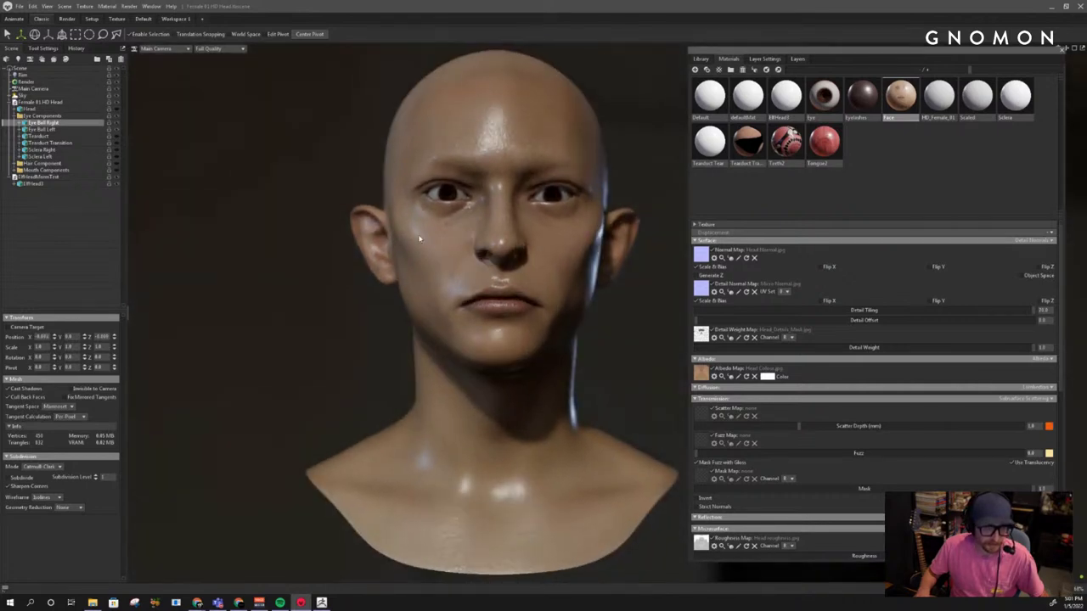
pyautogui.moveTo(417, 237); pyautogui.dragTo(492, 280)
pyautogui.moveTo(491, 280); pyautogui.dragTo(458, 305, button='right')
pyautogui.moveTo(459, 305); pyautogui.dragTo(447, 398, button='middle')
pyautogui.moveTo(446, 398); pyautogui.dragTo(340, 296, button='right')
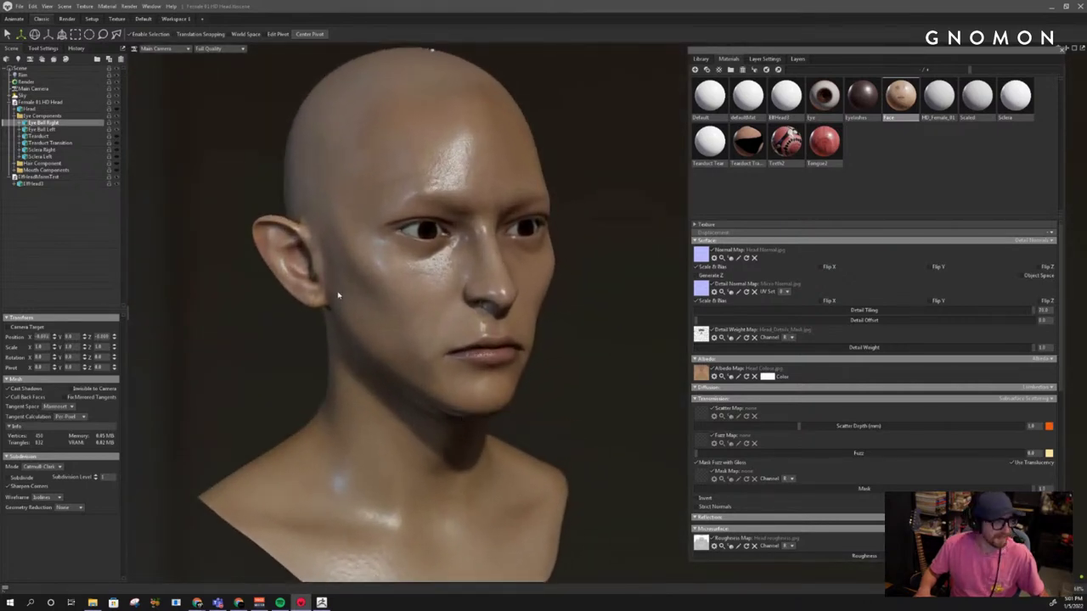
pyautogui.moveTo(309, 324); pyautogui.dragTo(306, 311, button='middle')
pyautogui.moveTo(478, 397); pyautogui.dragTo(474, 375, button='middle')
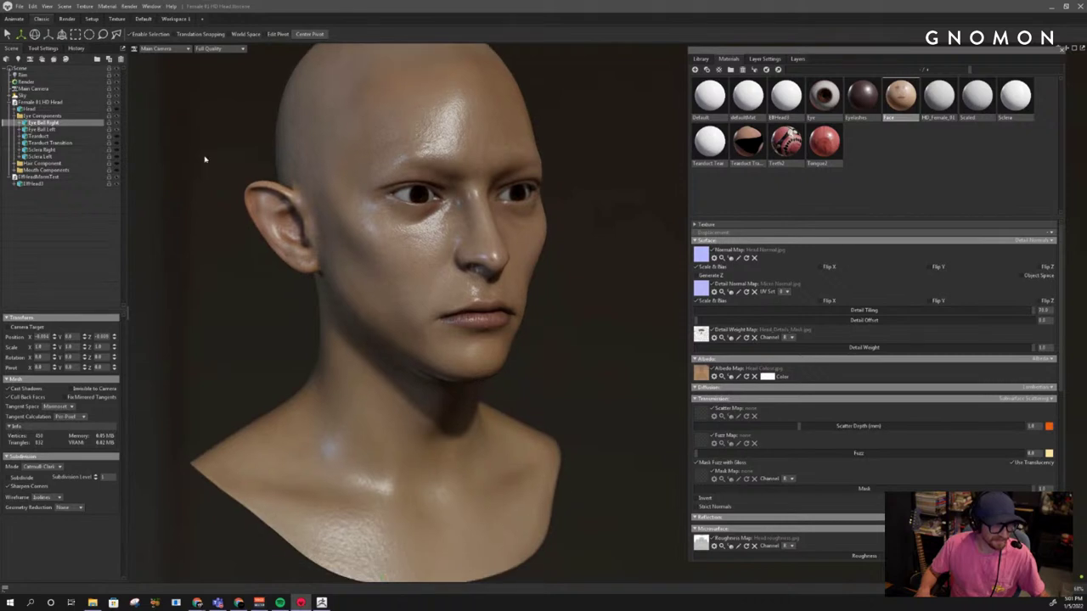
# Select both eyeballs and raise them slightly to a Y position of about 0.002
pyautogui.keyDown('shift'); pyautogui.click(48, 130); pyautogui.keyUp('shift')
pyautogui.moveTo(517, 332); pyautogui.dragTo(417, 342, button='right')
pyautogui.moveTo(414, 472); pyautogui.dragTo(411, 440, button='middle')
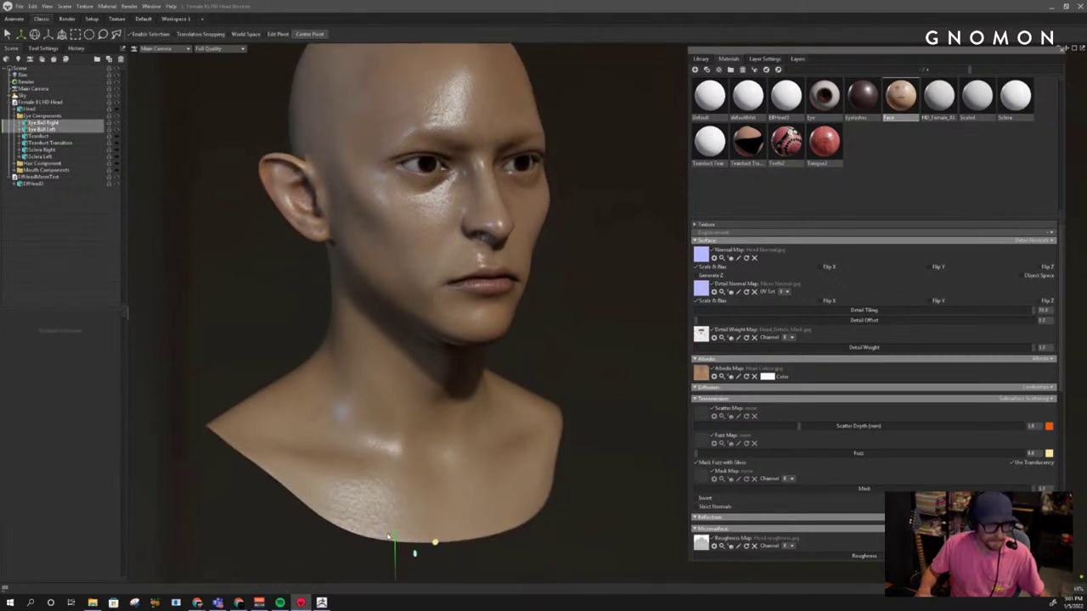
pyautogui.moveTo(547, 392); pyautogui.dragTo(514, 400, button='right')
pyautogui.moveTo(515, 400); pyautogui.dragTo(458, 379)
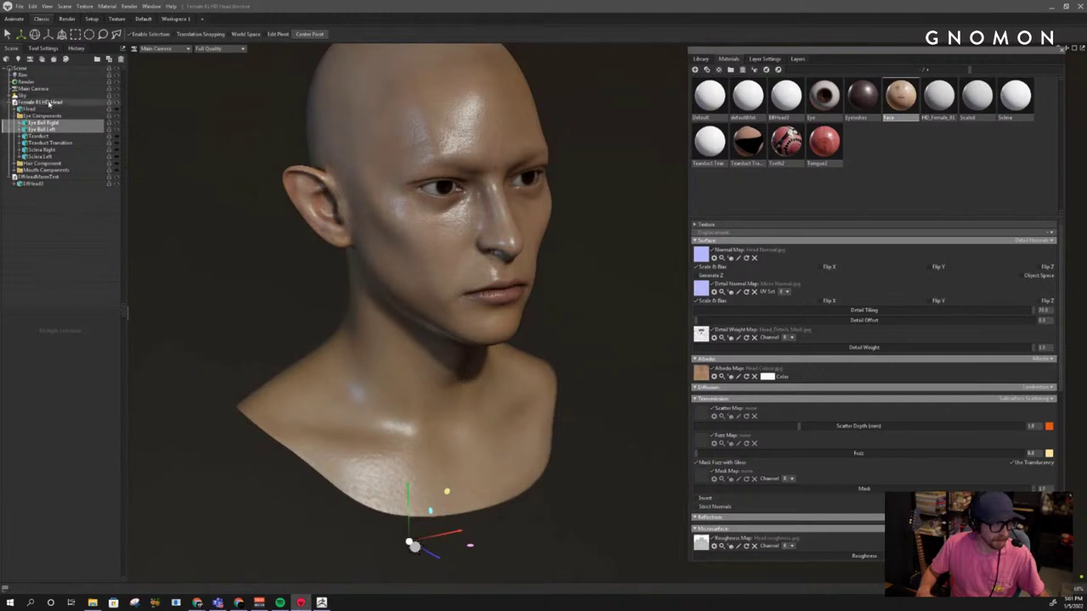
# Try stretching Eye Ball Left with an X scale of 1.2, check it from the front, and undo the change
pyautogui.click(51, 129)
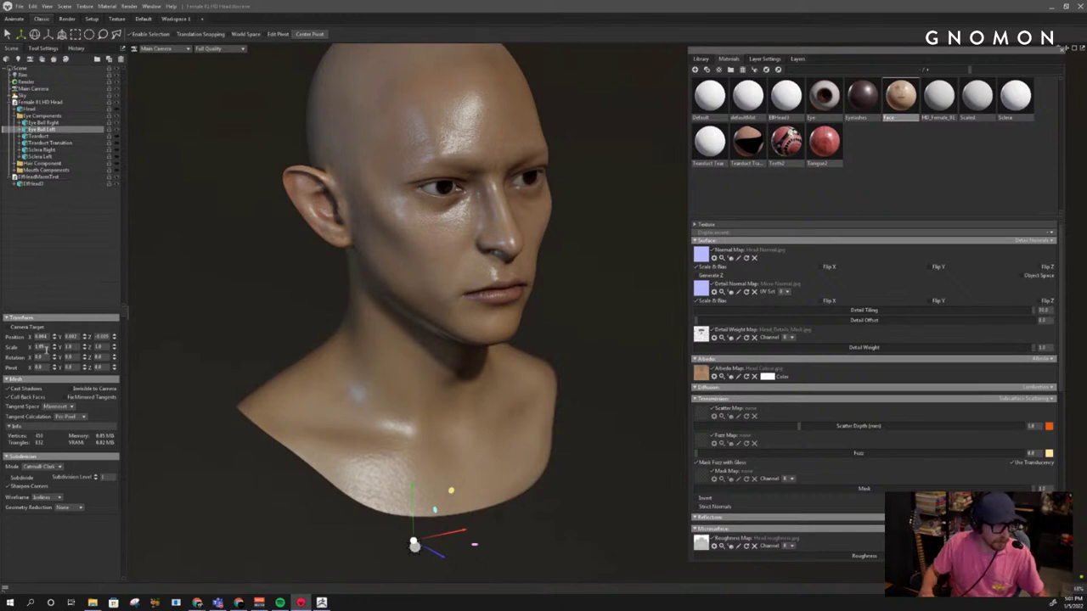
pyautogui.write('1.2')
pyautogui.press('Return')
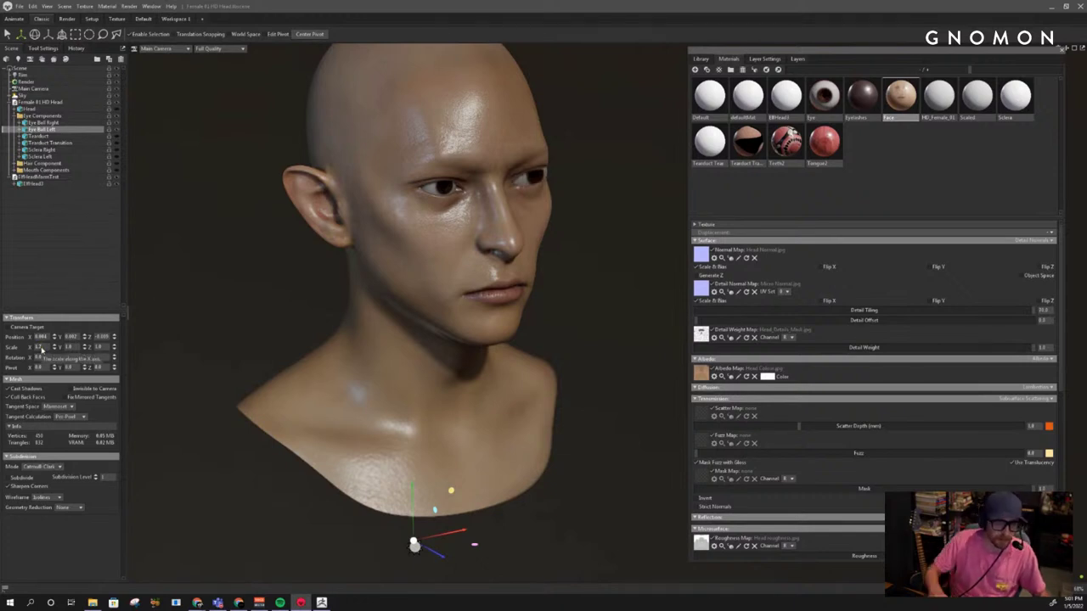
pyautogui.keyDown('alt'); pyautogui.moveTo(487, 165); pyautogui.dragTo(474, 206); pyautogui.keyUp('alt')
pyautogui.keyDown('alt'); pyautogui.moveTo(474, 206); pyautogui.dragTo(422, 229, button='middle'); pyautogui.keyUp('alt')
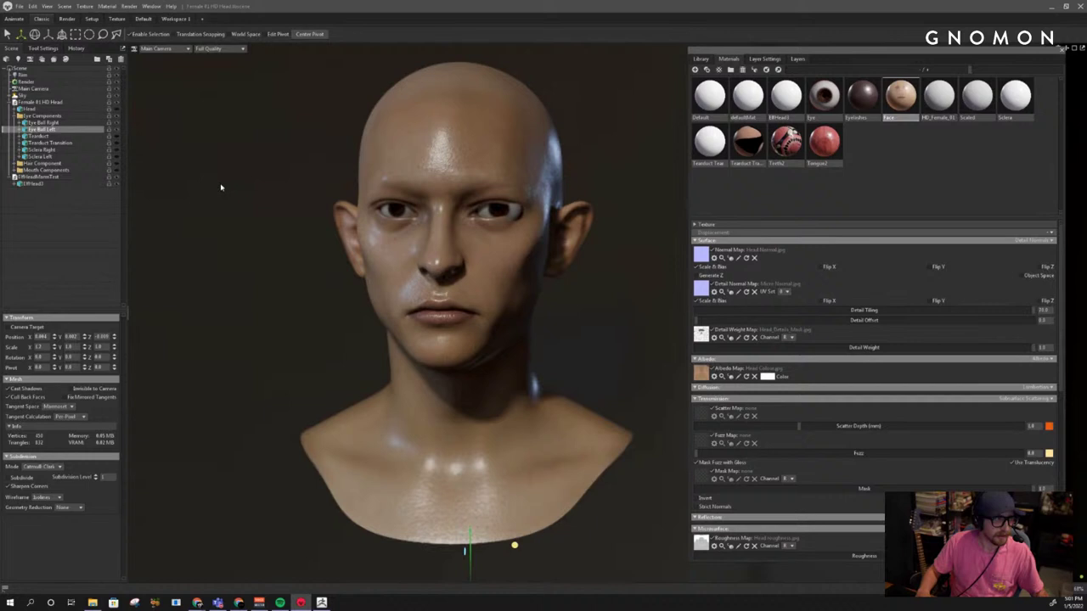
pyautogui.click(117, 178)
pyautogui.click(116, 178)
pyautogui.keyDown('alt'); pyautogui.moveTo(249, 197); pyautogui.dragTo(275, 198); pyautogui.keyUp('alt')
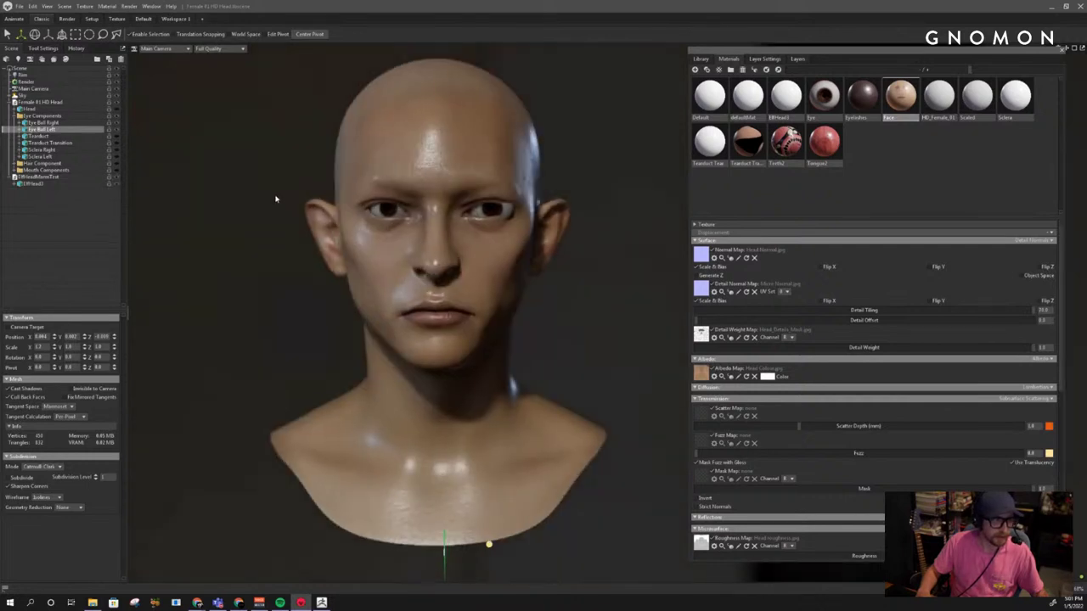
pyautogui.hotkey('ctrl', 'z')
pyautogui.hotkey('ctrl', 'z')
pyautogui.hotkey('ctrl', 'z')
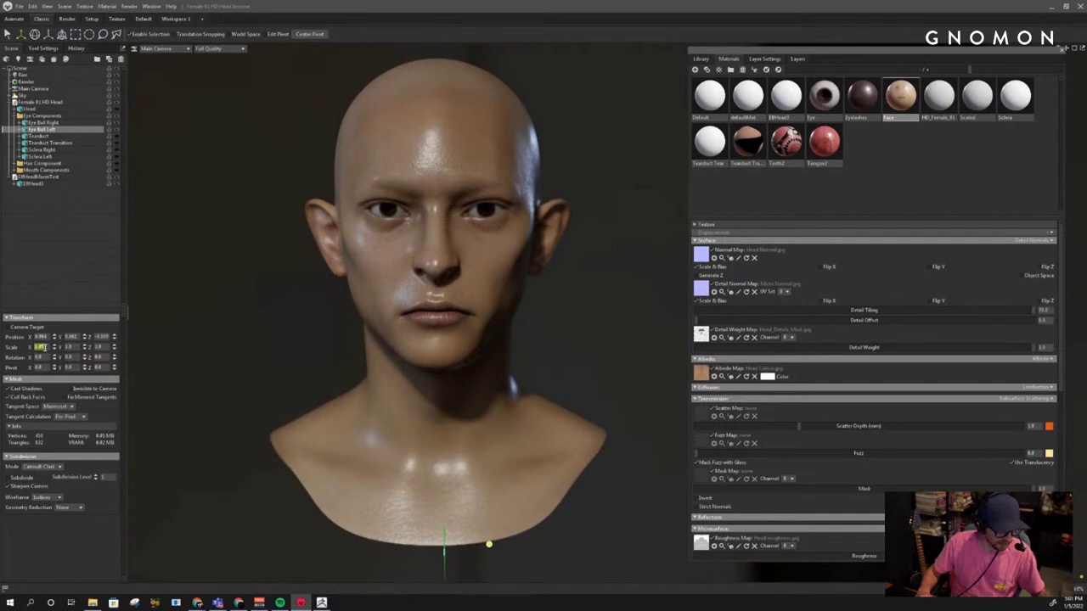
# Scale Eye Ball Left to 1.05 on all three axes
pyautogui.doubleClick(99, 346)
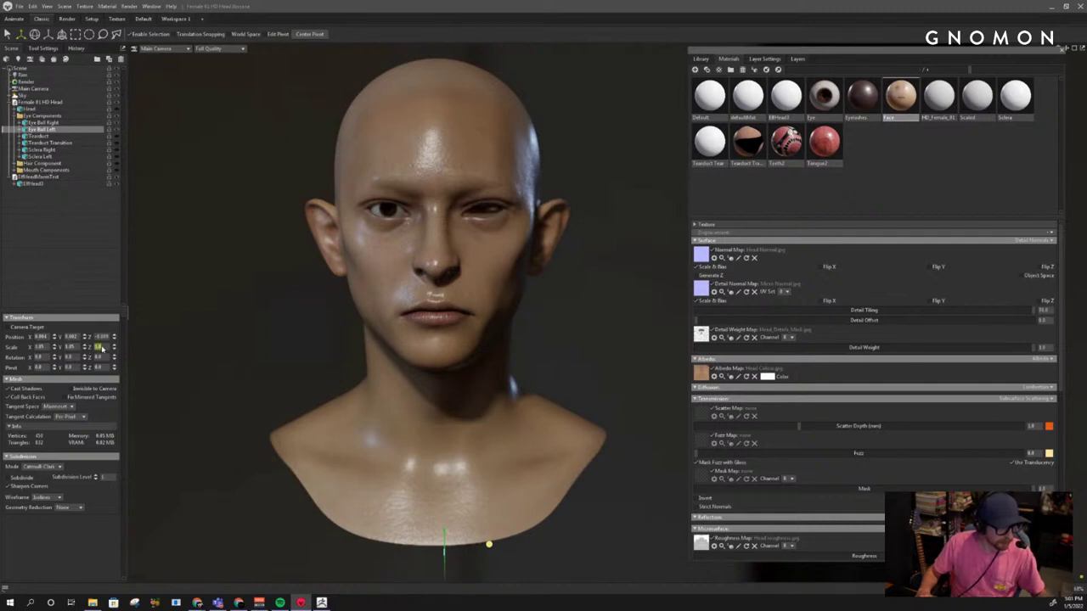
pyautogui.write('1.05')
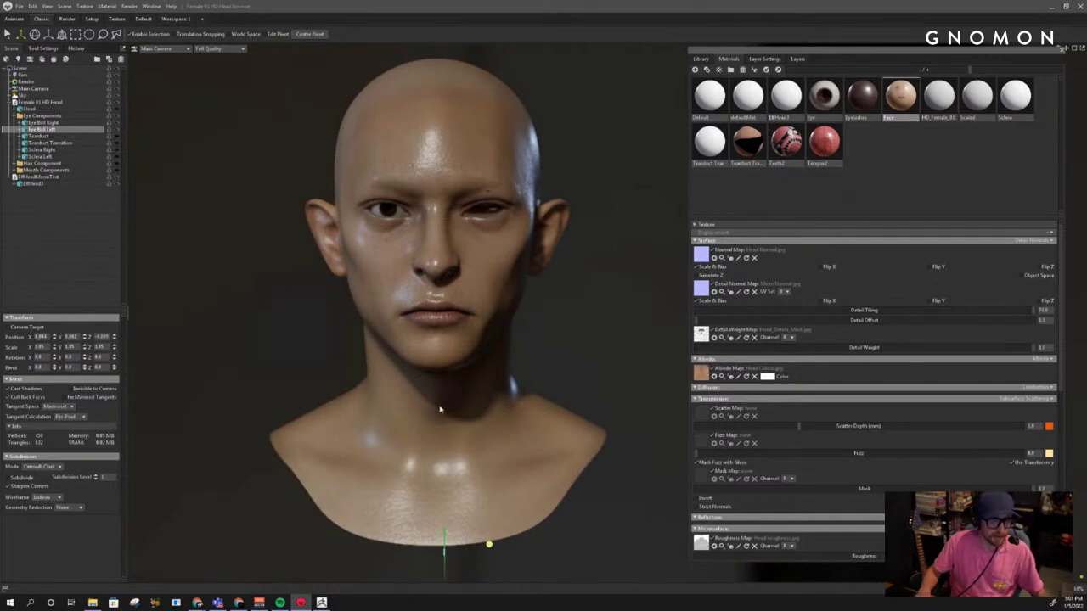
# Try lowering the enlarged left eyeball and pushing it back into its socket, and undo both moves
pyautogui.moveTo(459, 517); pyautogui.dragTo(468, 460, button='middle')
pyautogui.moveTo(455, 476); pyautogui.dragTo(455, 496)
pyautogui.moveTo(584, 459); pyautogui.dragTo(424, 465)
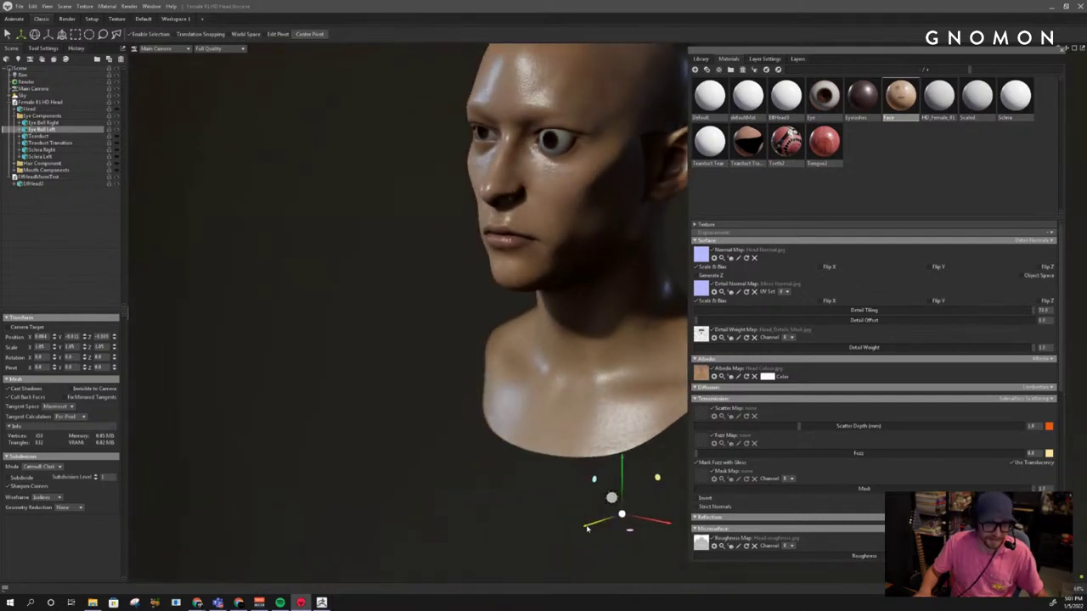
pyautogui.moveTo(586, 528); pyautogui.dragTo(591, 527)
pyautogui.moveTo(425, 455); pyautogui.dragTo(524, 439)
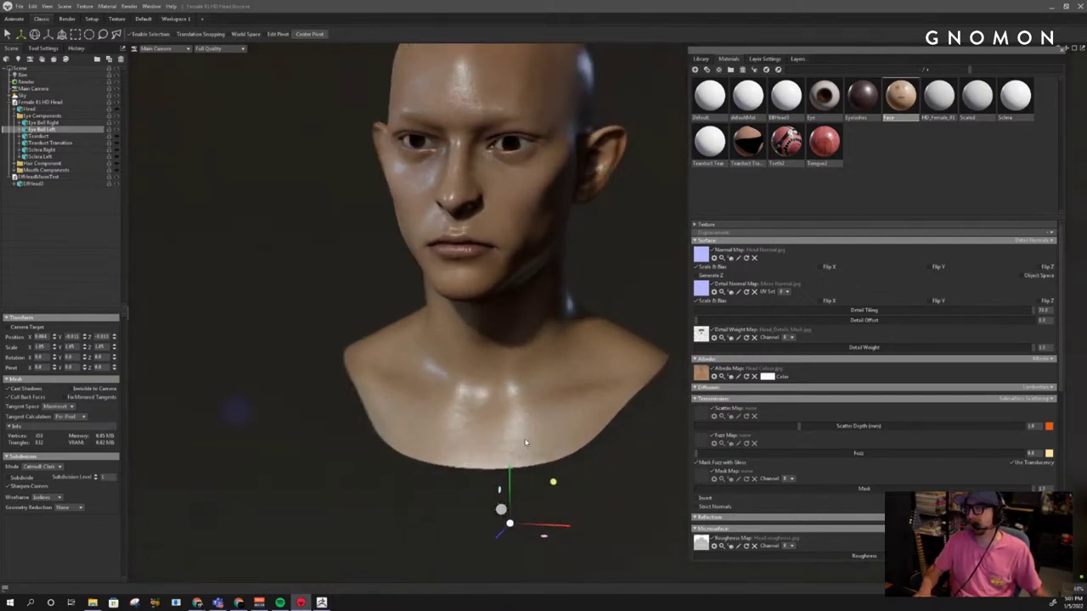
pyautogui.moveTo(524, 439); pyautogui.dragTo(496, 416, button='middle')
pyautogui.hotkey('ctrl', 'z')
pyautogui.hotkey('ctrl', 'z')
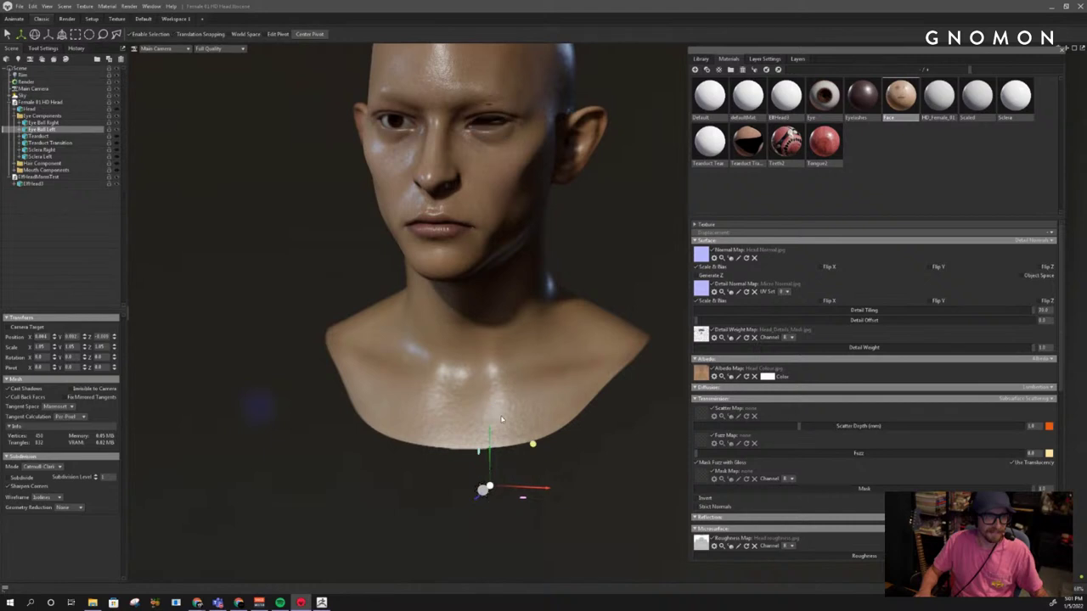
# Scale Eye Ball Right to 1.05 on the X, Y and Z axes
pyautogui.click(396, 122)
pyautogui.moveTo(184, 173); pyautogui.dragTo(202, 173)
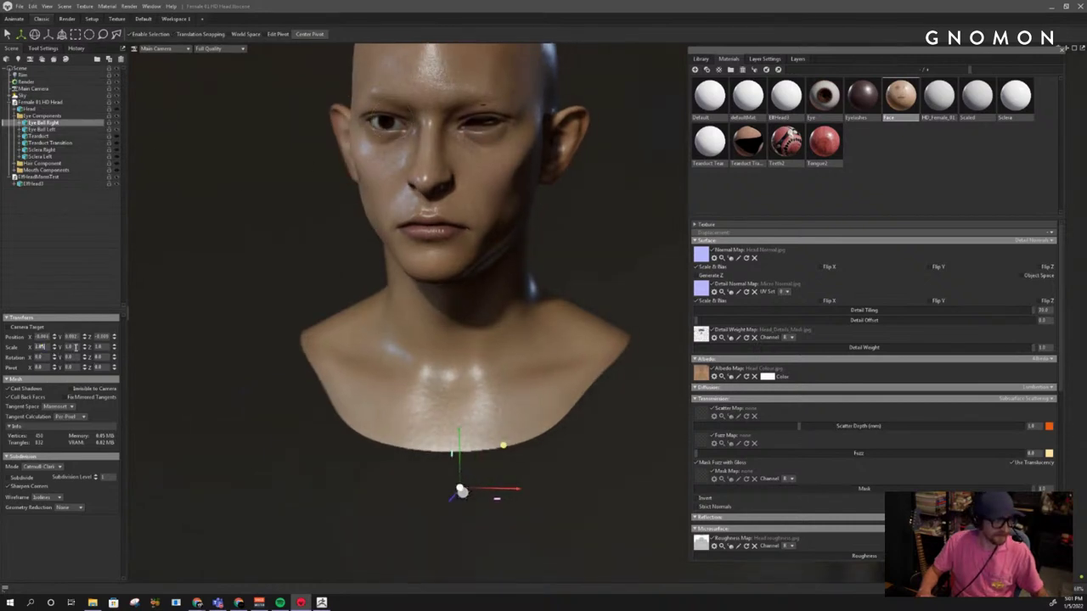
pyautogui.doubleClick(74, 347)
pyautogui.write('1.05')
pyautogui.doubleClick(104, 347)
pyautogui.write('1.05')
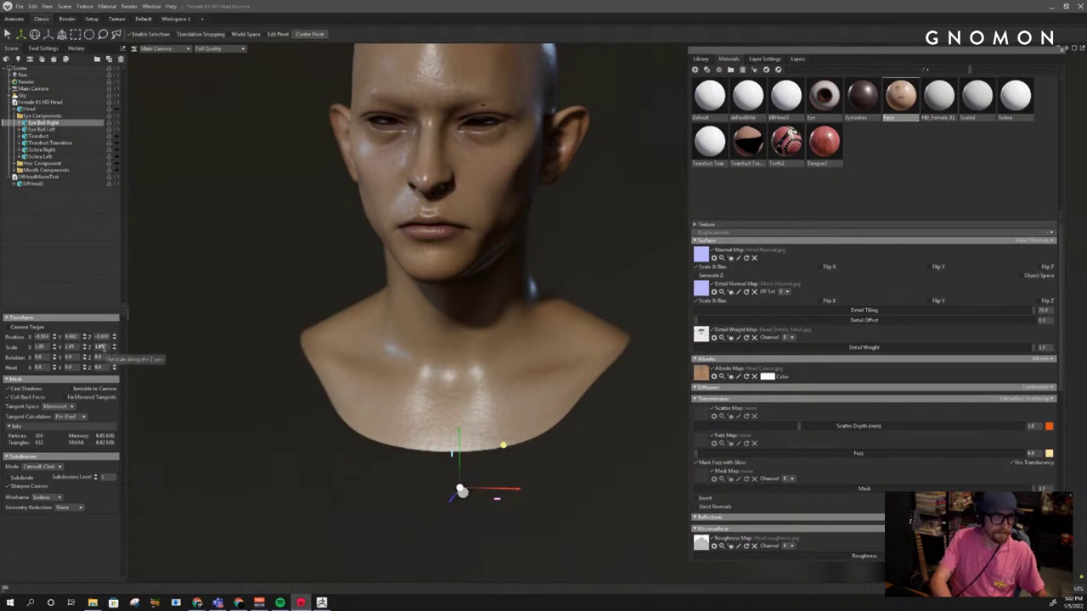
# Lower both enlarged eyeballs together and nudge them back until they sit inside the elf's eyelids
pyautogui.keyDown('shift'); pyautogui.click(43, 130); pyautogui.keyUp('shift')
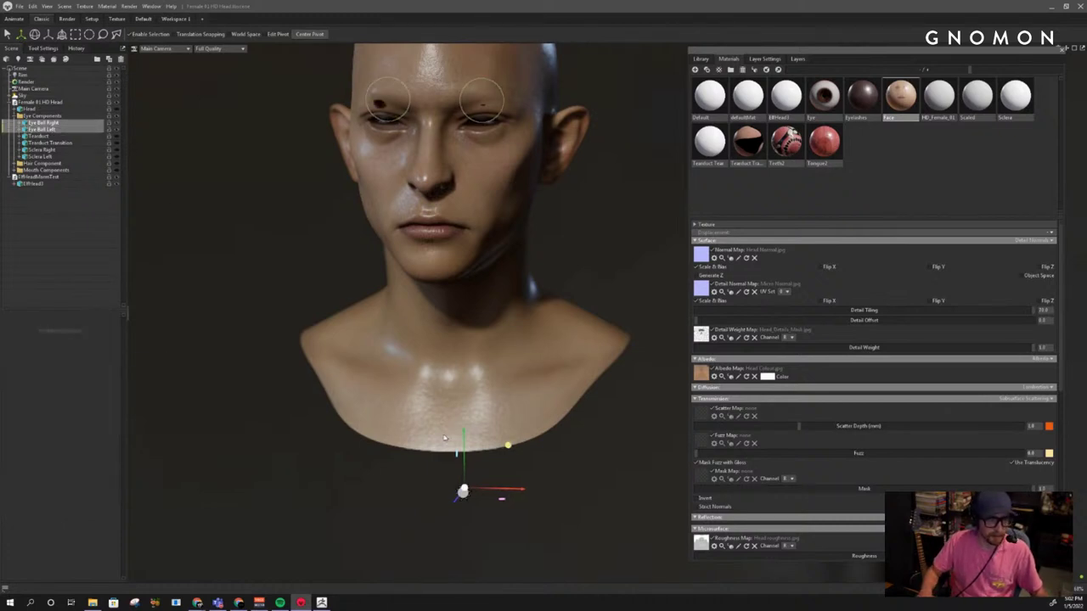
pyautogui.moveTo(465, 437); pyautogui.dragTo(465, 460)
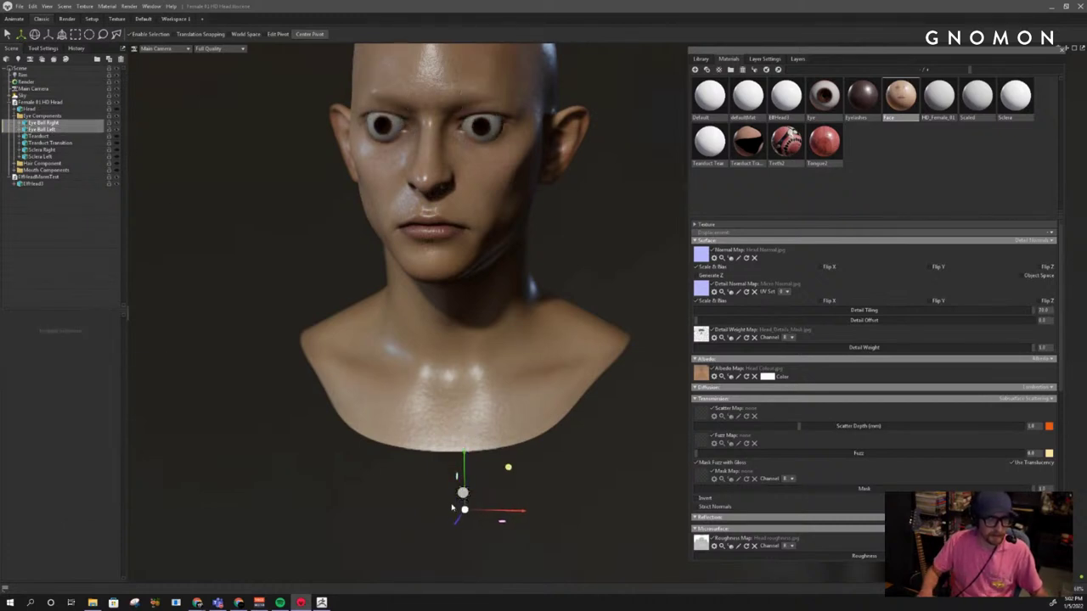
pyautogui.moveTo(456, 524); pyautogui.dragTo(456, 522)
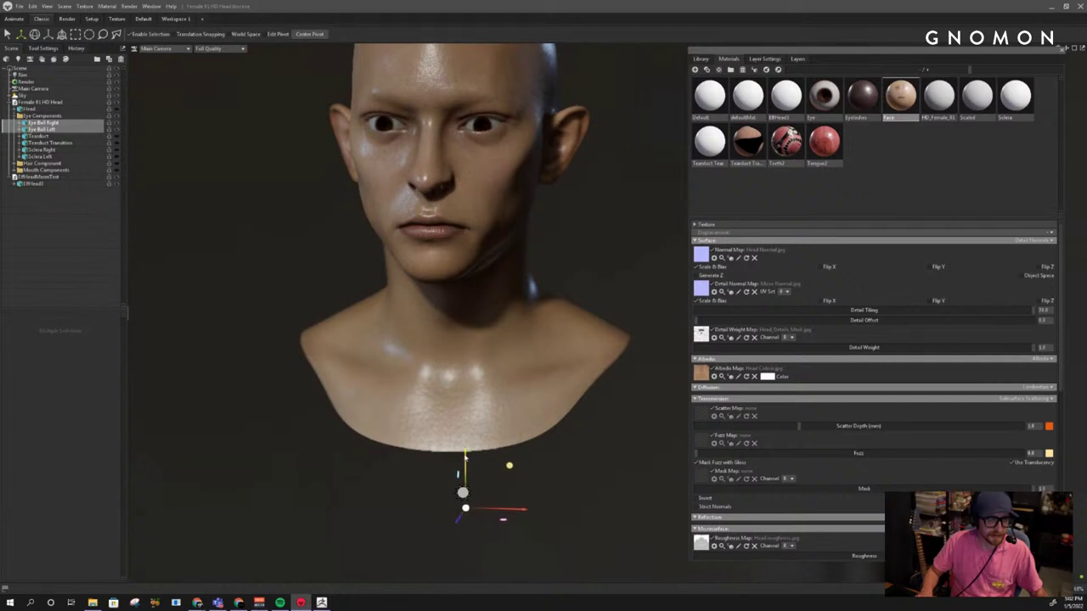
pyautogui.moveTo(465, 457); pyautogui.dragTo(465, 453)
pyautogui.keyDown('alt'); pyautogui.moveTo(365, 407); pyautogui.dragTo(443, 415); pyautogui.keyUp('alt')
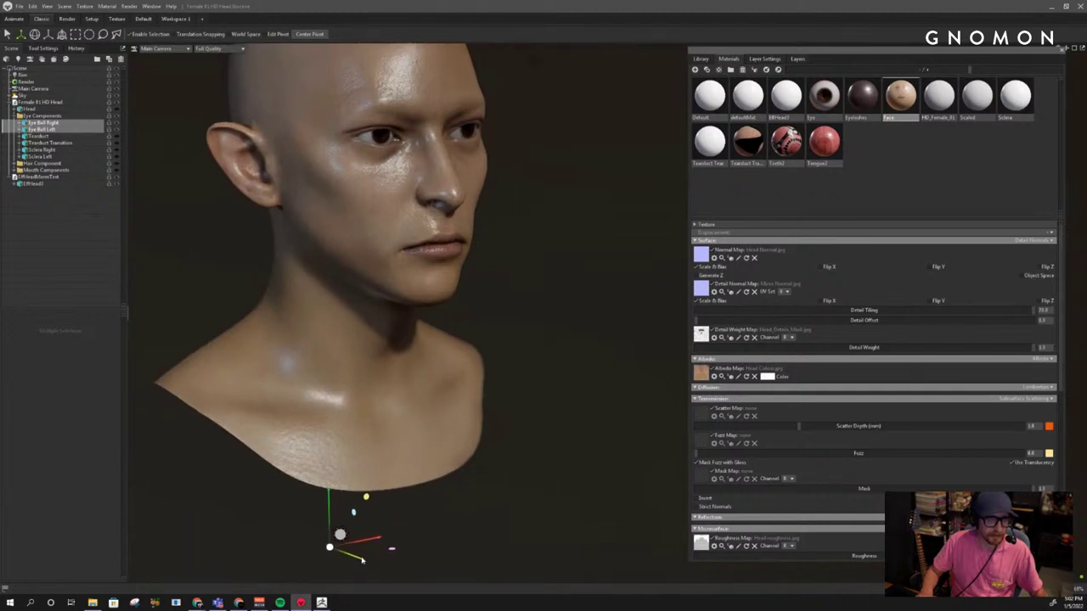
# Reduce the Face material's clearcoat reflectivity intensity to about 0.017 for less glossy skin
pyautogui.keyDown('alt'); pyautogui.moveTo(529, 338); pyautogui.dragTo(541, 397, button='middle'); pyautogui.keyUp('alt')
pyautogui.keyDown('alt'); pyautogui.moveTo(540, 397); pyautogui.dragTo(534, 436, button='right'); pyautogui.keyUp('alt')
pyautogui.keyDown('alt'); pyautogui.moveTo(374, 222); pyautogui.dragTo(575, 373, button='middle'); pyautogui.keyUp('alt')
pyautogui.keyDown('alt'); pyautogui.moveTo(575, 374); pyautogui.dragTo(559, 300, button='right'); pyautogui.keyUp('alt')
pyautogui.keyDown('alt'); pyautogui.moveTo(559, 300); pyautogui.dragTo(582, 297, button='middle'); pyautogui.keyUp('alt')
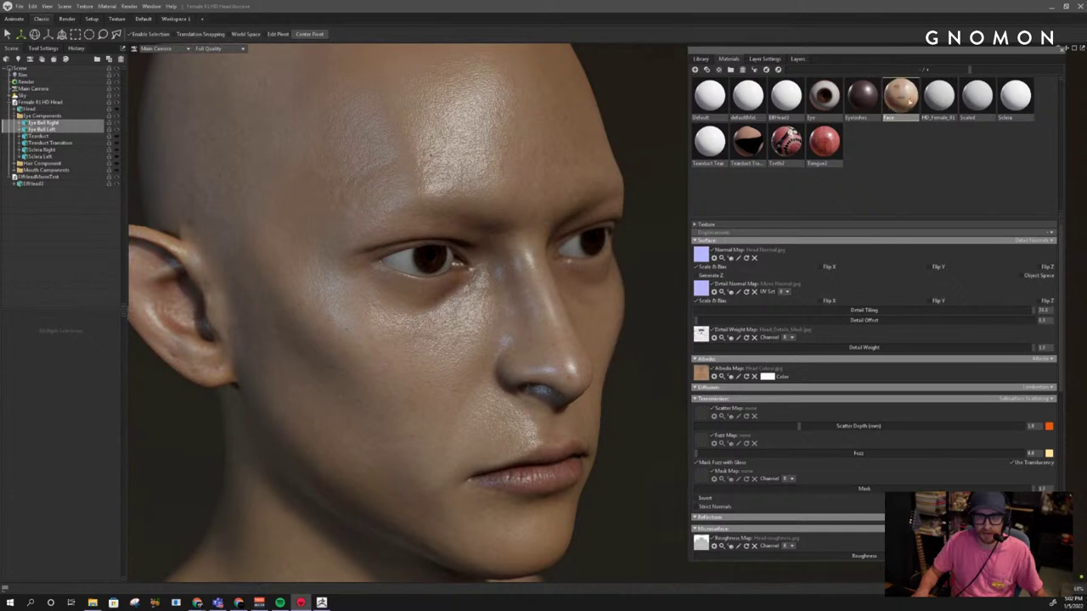
pyautogui.scroll(-4, 753, 386)
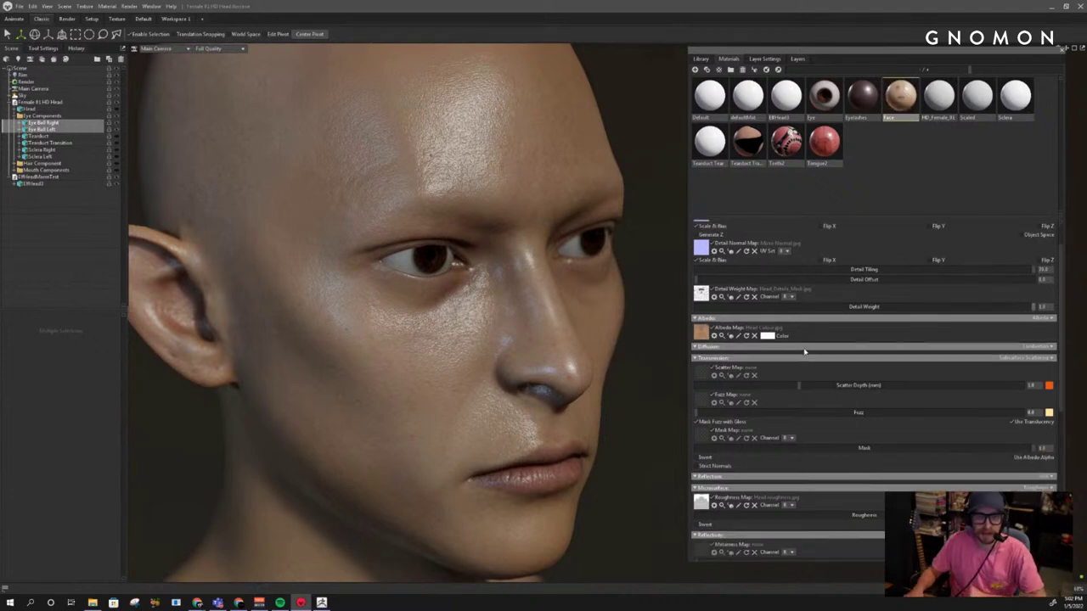
pyautogui.scroll(-2, 790, 404)
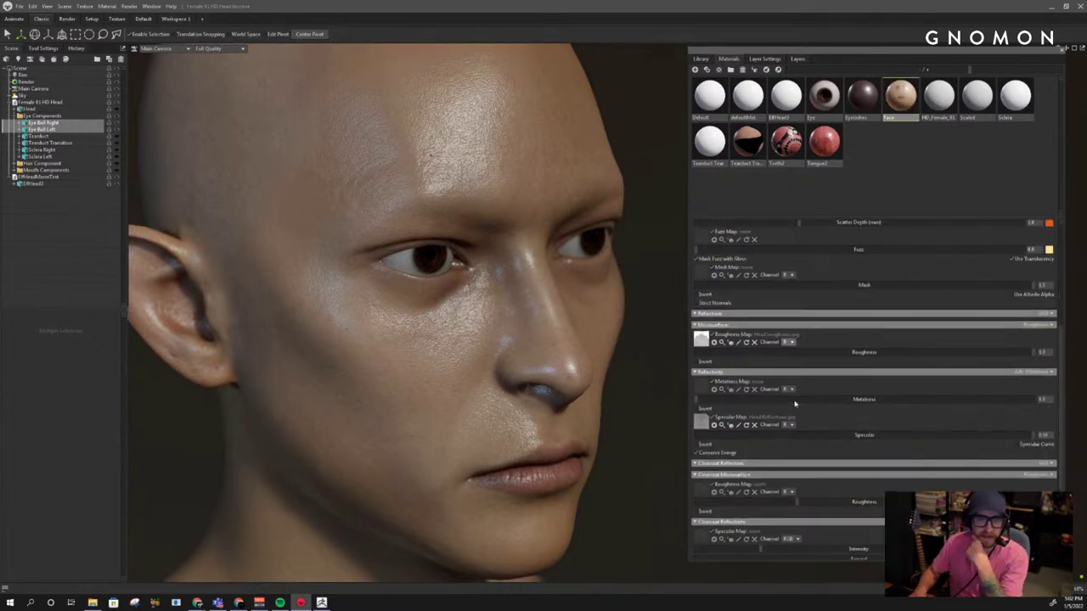
pyautogui.scroll(-4, 844, 421)
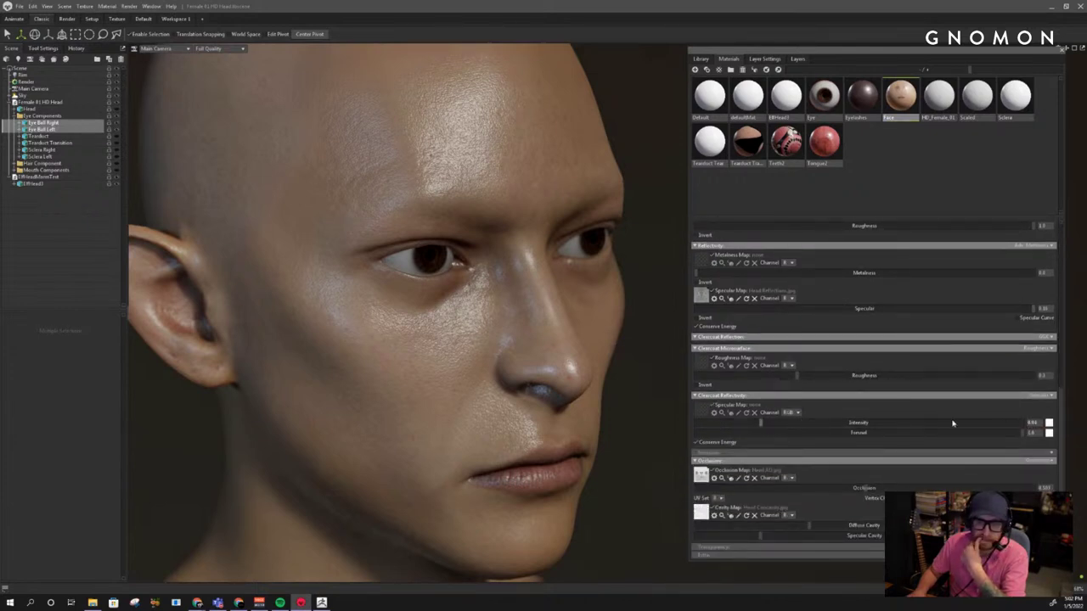
pyautogui.moveTo(762, 423); pyautogui.dragTo(718, 423)
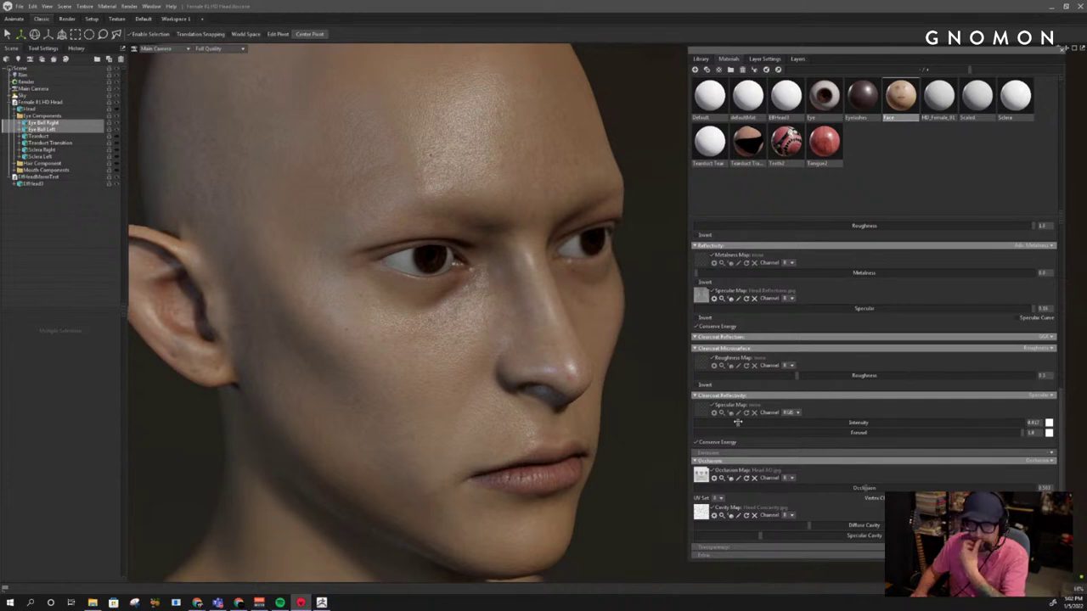
# Check the elf head's skin shine from the front and side, and lower the clearcoat intensity further to nearly zero
pyautogui.click(544, 274)
pyautogui.moveTo(602, 291); pyautogui.dragTo(424, 330)
pyautogui.scroll(-3, 375, 292)
pyautogui.scroll(-3, 533, 335)
pyautogui.moveTo(425, 329); pyautogui.dragTo(498, 376, button='right')
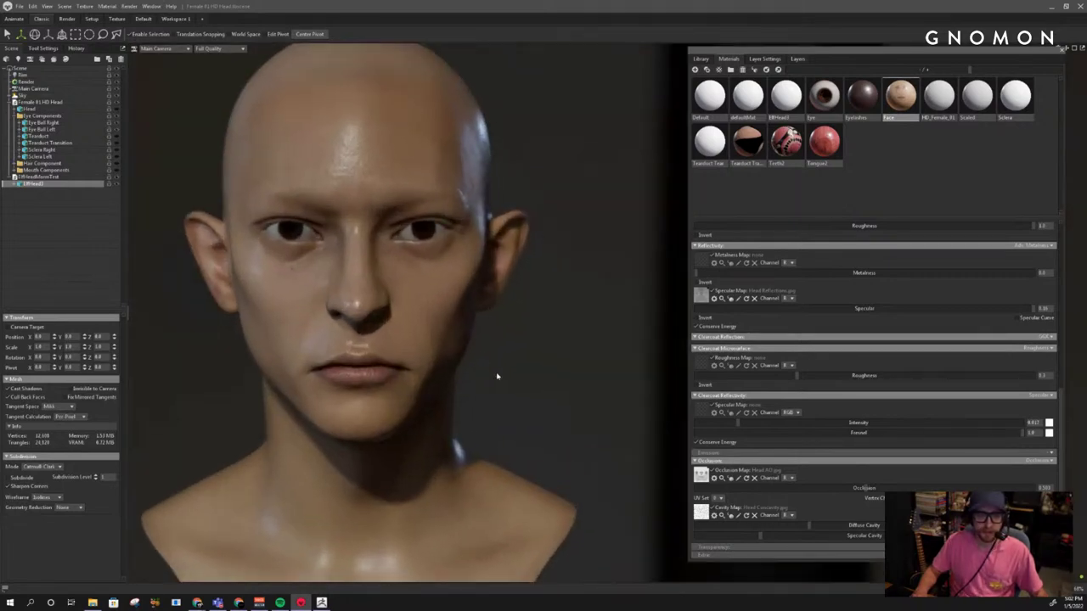
pyautogui.moveTo(497, 376); pyautogui.dragTo(525, 381, button='middle')
pyautogui.moveTo(525, 381); pyautogui.dragTo(617, 395, button='right')
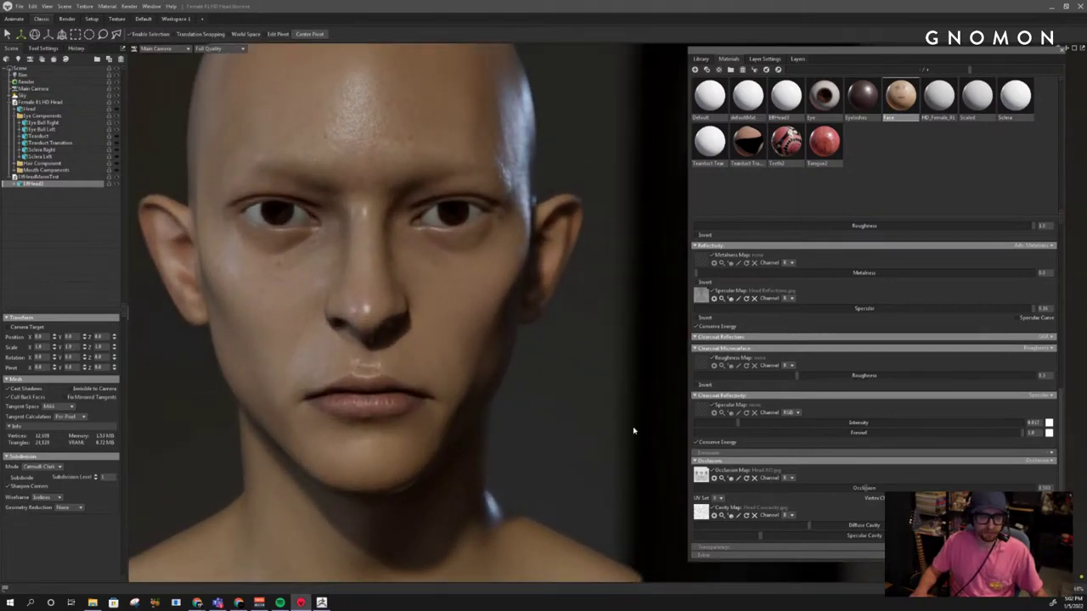
pyautogui.moveTo(632, 431); pyautogui.dragTo(650, 423)
pyautogui.moveTo(738, 425); pyautogui.dragTo(627, 399)
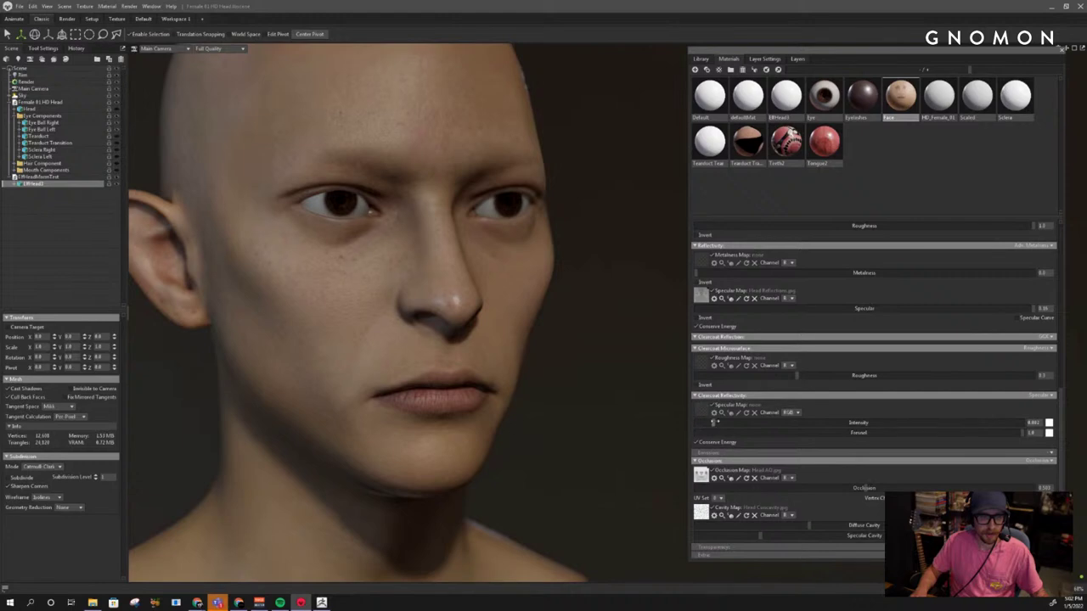
# Raise the Face material's clearcoat reflectivity intensity slightly to bring back a little skin shine
pyautogui.moveTo(715, 422); pyautogui.dragTo(730, 419)
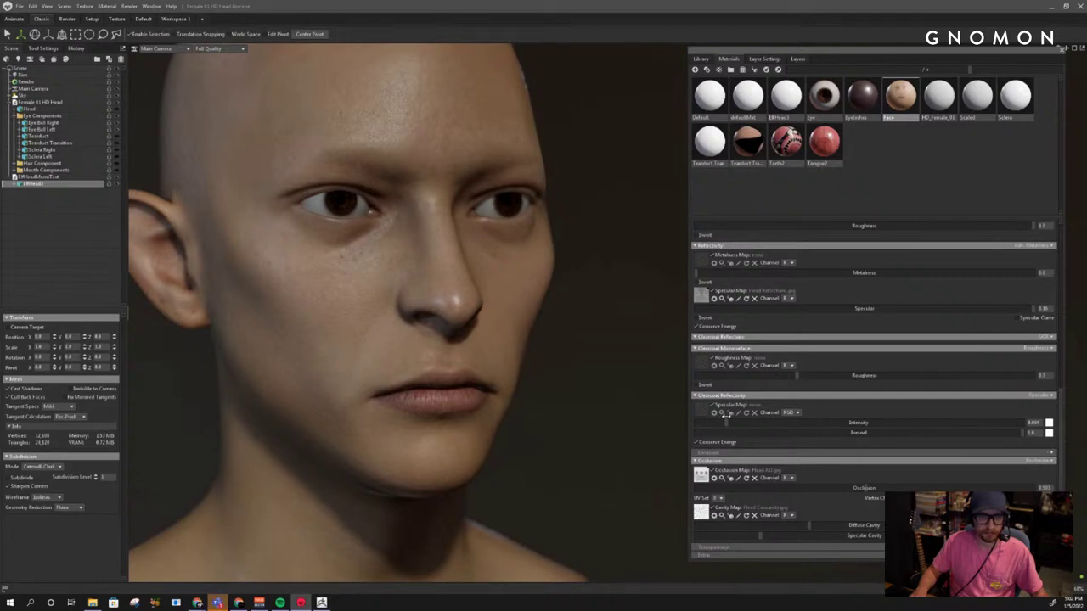
pyautogui.moveTo(541, 383); pyautogui.dragTo(491, 309)
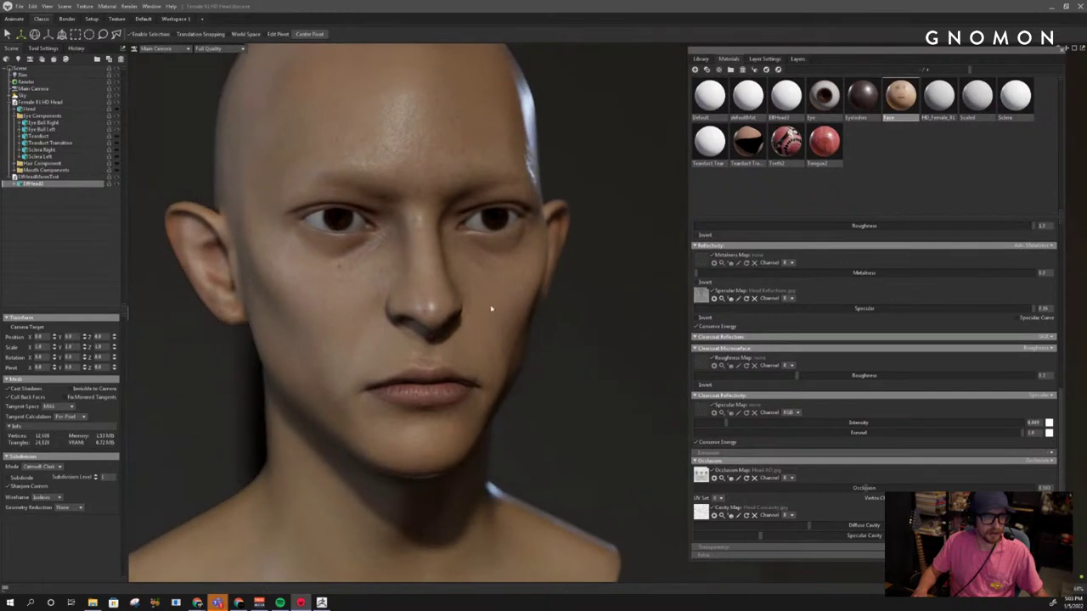
# Select Eye Ball Right and Eye Ball Left together and nudge them down slightly within the eyelids
pyautogui.click(44, 129)
pyautogui.click(44, 122)
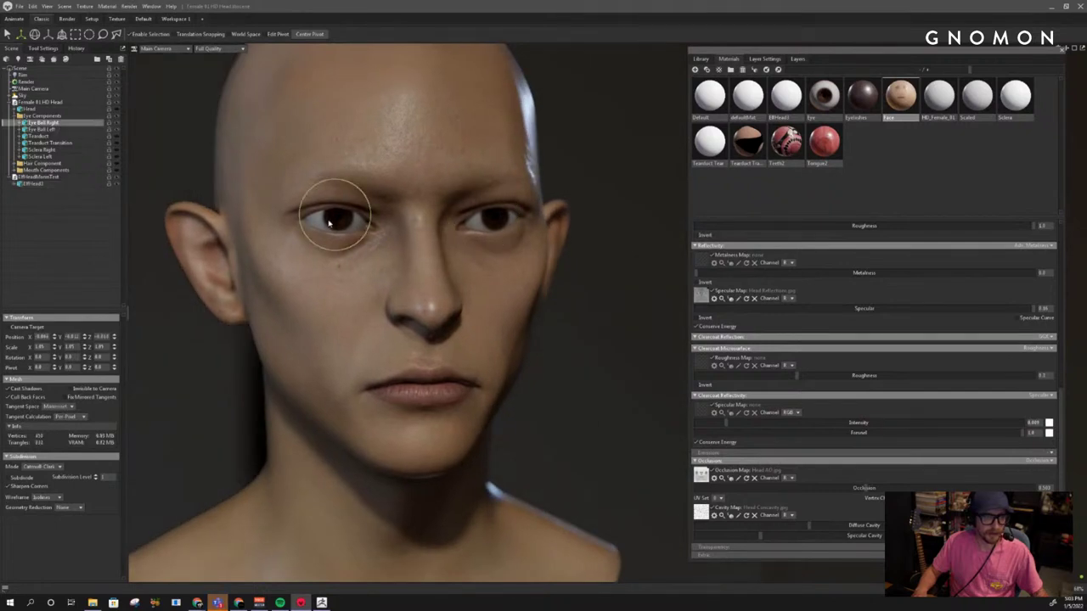
pyautogui.keyDown('shift'); pyautogui.click(50, 130); pyautogui.keyUp('shift')
pyautogui.scroll(-5, 365, 326)
pyautogui.moveTo(365, 326); pyautogui.dragTo(439, 445)
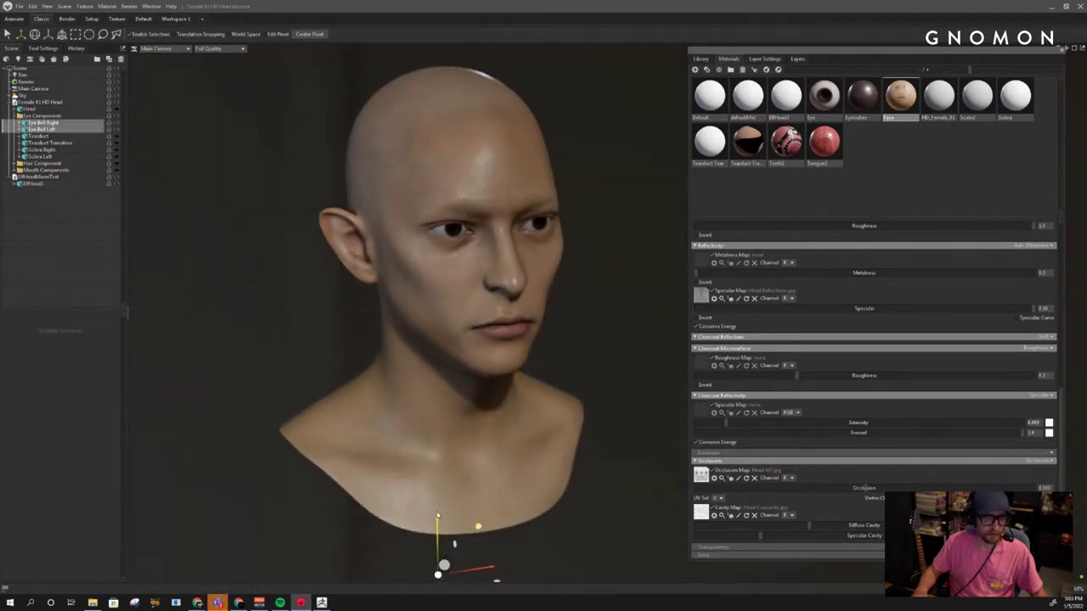
pyautogui.moveTo(438, 515); pyautogui.dragTo(438, 518)
pyautogui.scroll(1, 524, 451)
pyautogui.moveTo(524, 451); pyautogui.dragTo(520, 434, button='middle')
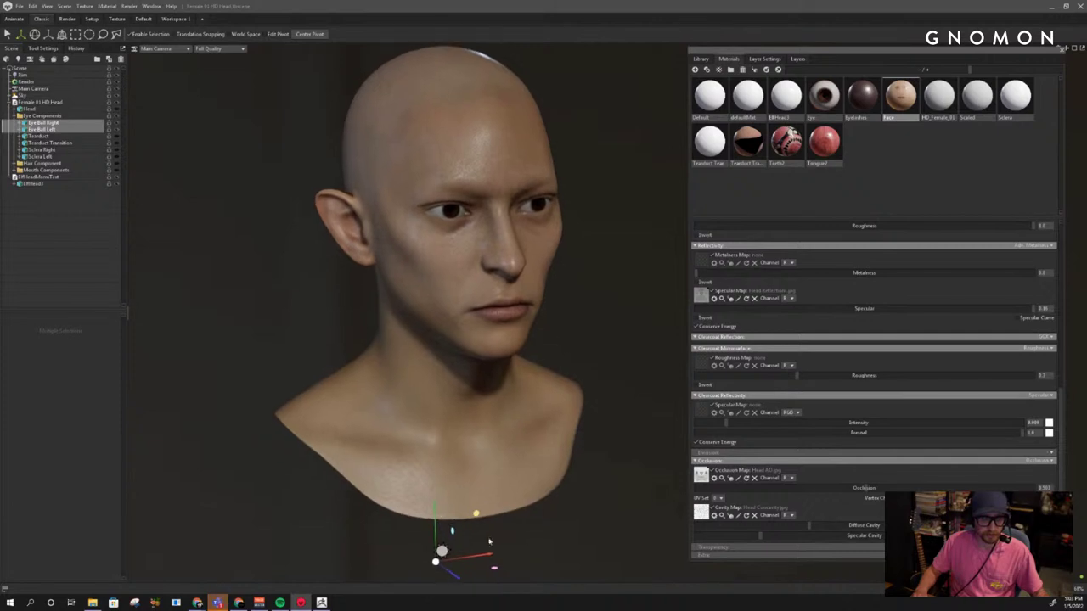
pyautogui.moveTo(618, 450); pyautogui.dragTo(531, 433)
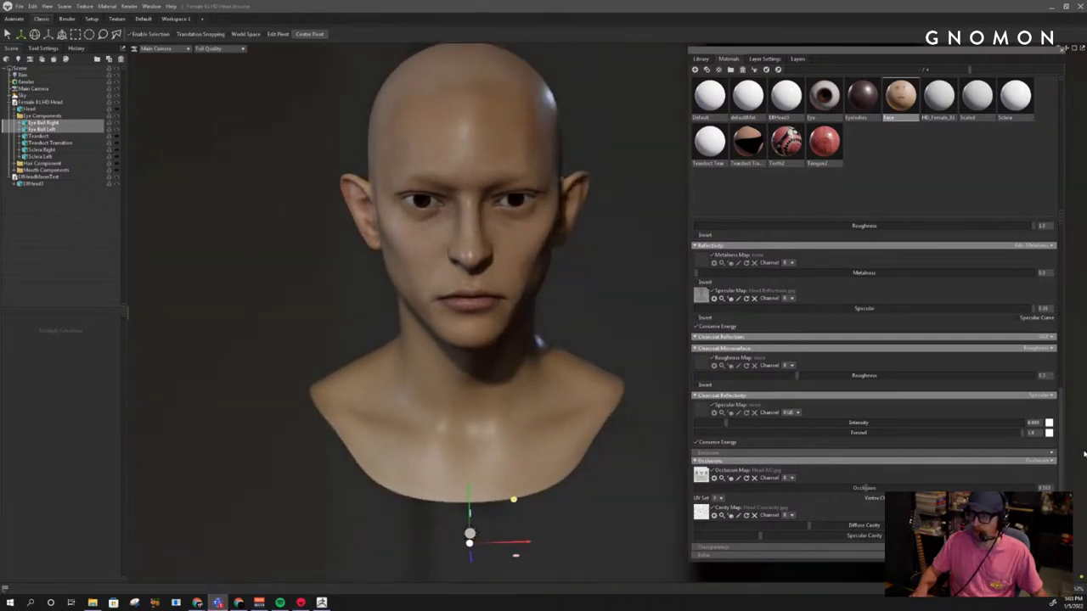
# Reselect both eyeballs and fine-tune their depth inside the elf's eye sockets
pyautogui.click(628, 331)
pyautogui.moveTo(582, 309); pyautogui.dragTo(643, 318)
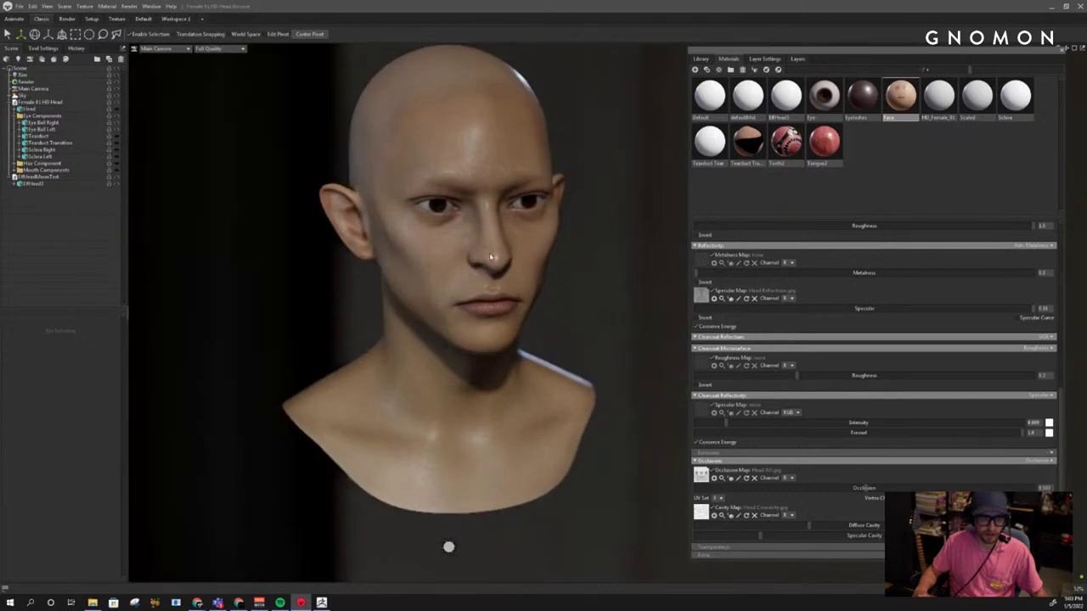
pyautogui.click(439, 212)
pyautogui.click(524, 204)
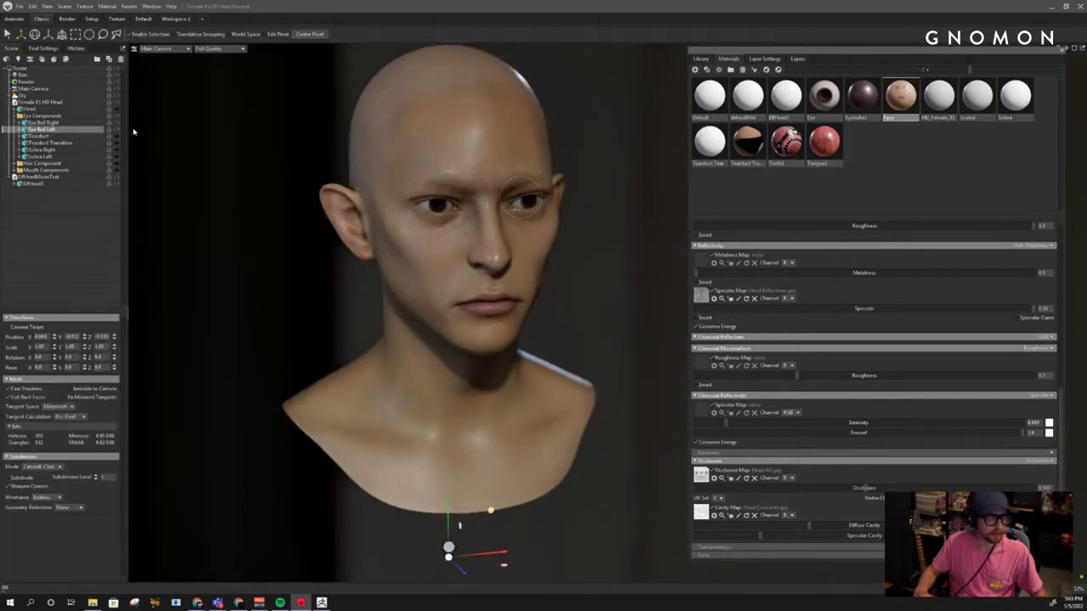
pyautogui.keyDown('ctrl'); pyautogui.click(73, 124); pyautogui.keyUp('ctrl')
pyautogui.moveTo(521, 371); pyautogui.dragTo(478, 508)
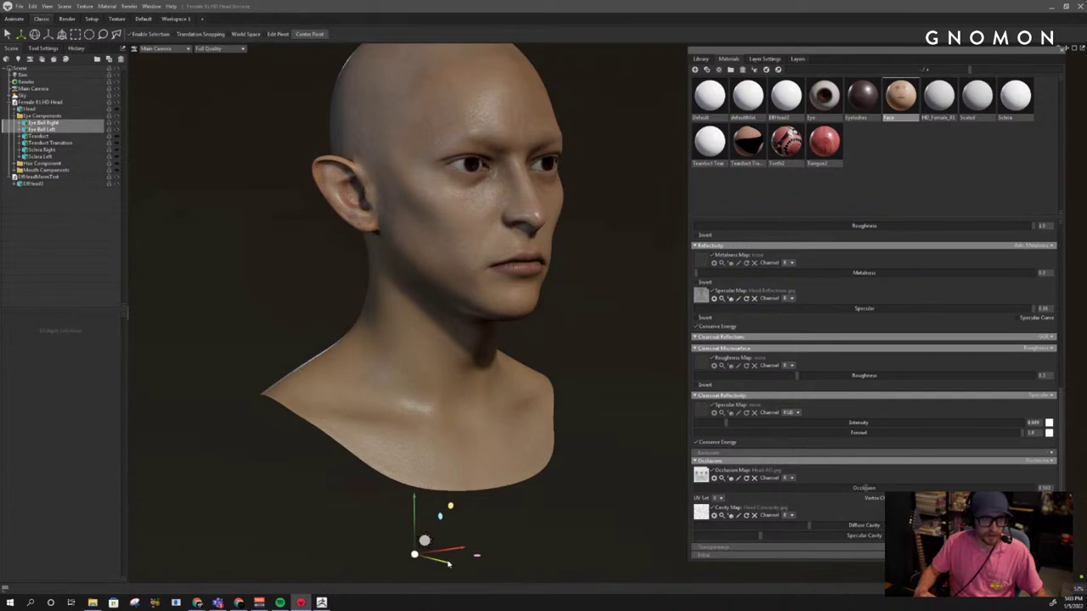
pyautogui.moveTo(457, 361); pyautogui.dragTo(437, 420, button='middle')
pyautogui.moveTo(436, 419); pyautogui.dragTo(520, 467, button='right')
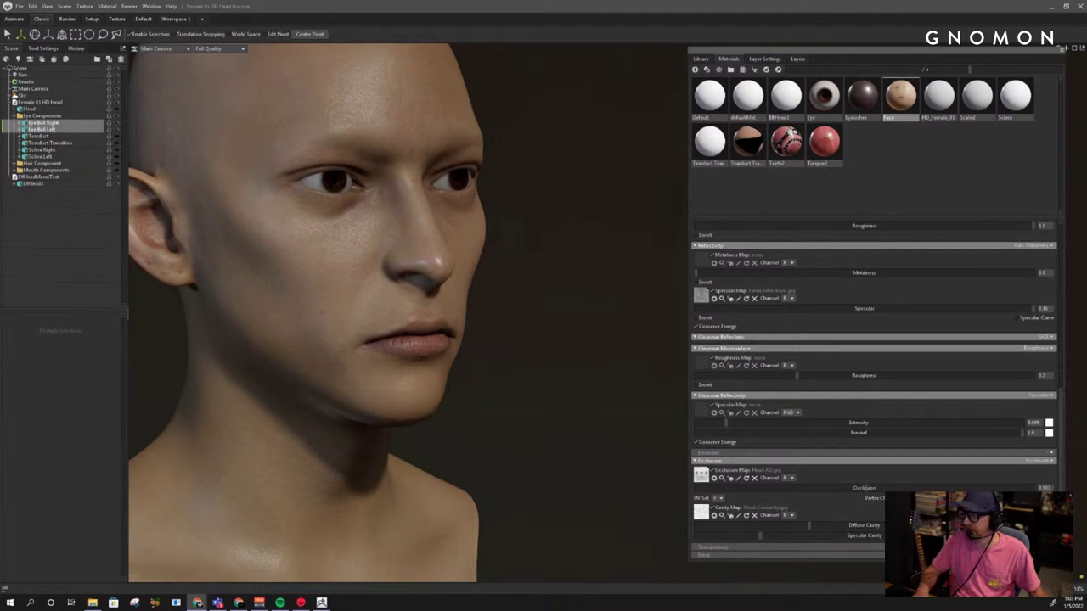
# Deselect the eyeballs and check the elf's gaze and eye fit from the front and both sides
pyautogui.click(618, 255)
pyautogui.scroll(-4, 434, 235)
pyautogui.moveTo(434, 236); pyautogui.dragTo(490, 292)
pyautogui.moveTo(490, 291); pyautogui.dragTo(534, 368, button='middle')
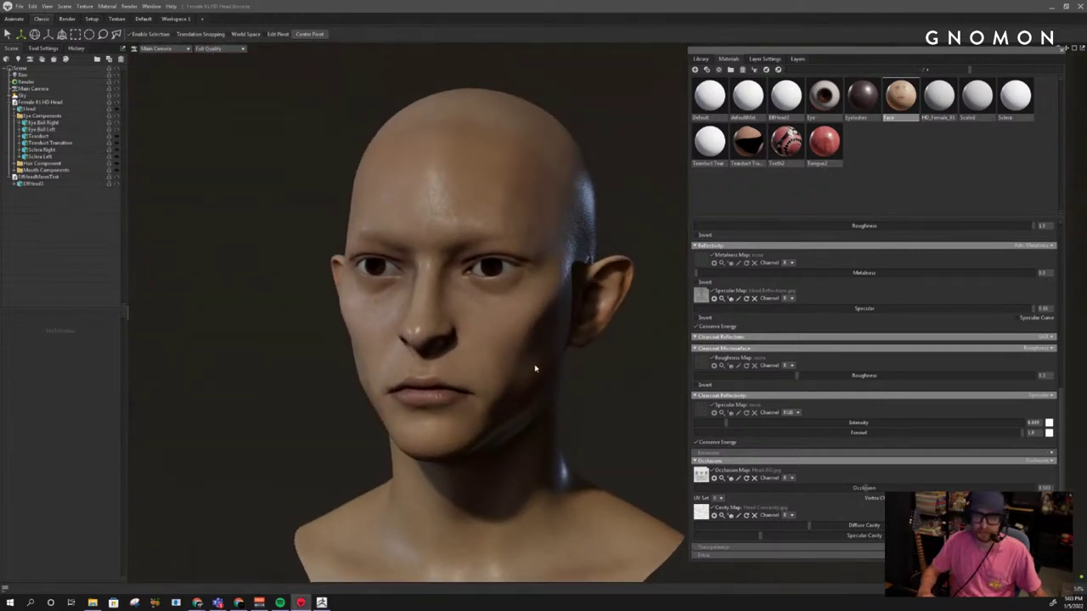
pyautogui.moveTo(536, 378); pyautogui.dragTo(441, 329, button='right')
pyautogui.moveTo(433, 329); pyautogui.dragTo(464, 334)
pyautogui.moveTo(463, 334); pyautogui.dragTo(491, 289, button='middle')
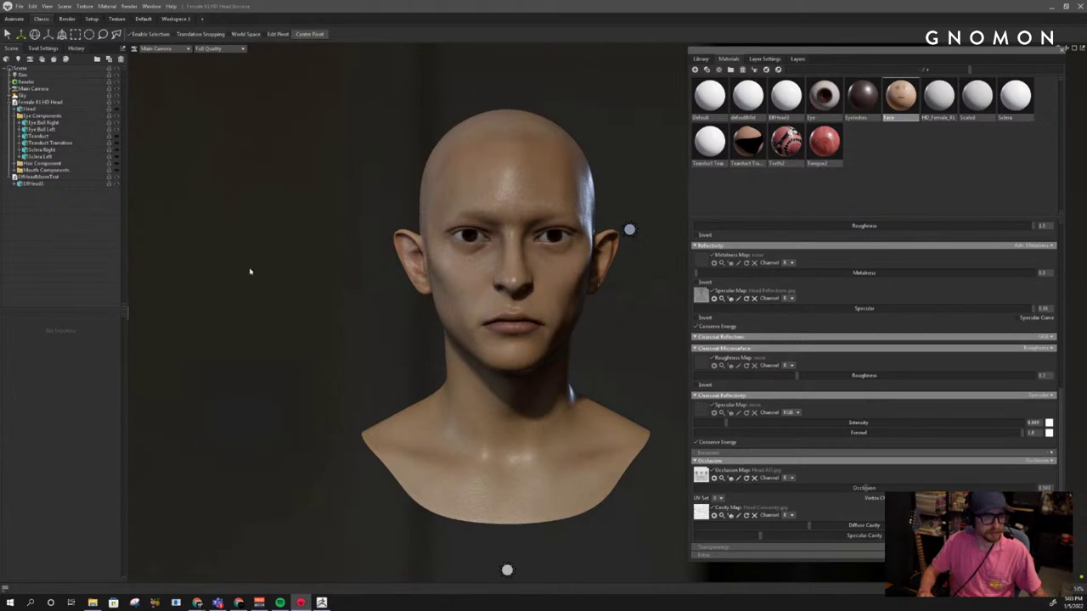
pyautogui.moveTo(251, 271); pyautogui.dragTo(416, 297)
pyautogui.moveTo(416, 297); pyautogui.dragTo(410, 284, button='right')
pyautogui.moveTo(420, 291); pyautogui.dragTo(388, 272, button='middle')
pyautogui.moveTo(388, 271); pyautogui.dragTo(376, 284, button='right')
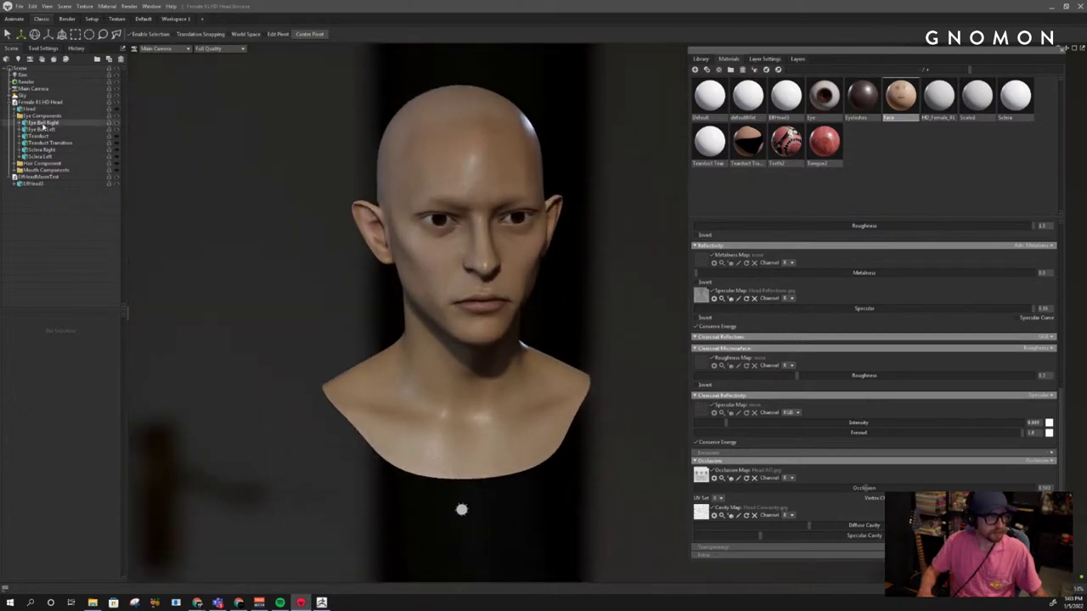
# Select both eyeballs again for a small height adjustment and check their fit from both sides
pyautogui.click(43, 125)
pyautogui.keyDown('shift'); pyautogui.click(43, 130); pyautogui.keyUp('shift')
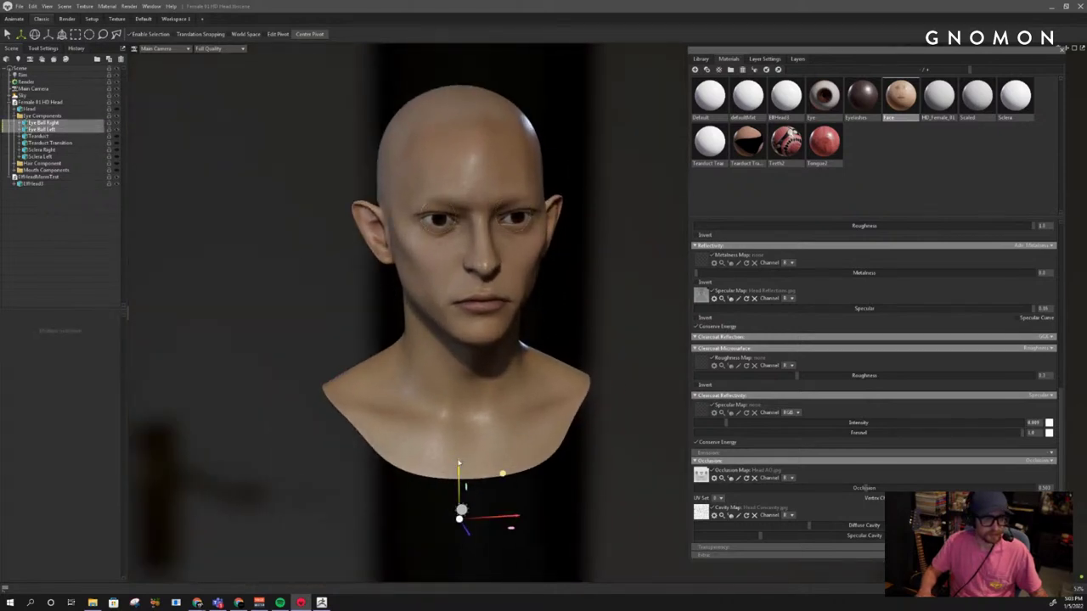
pyautogui.moveTo(630, 392); pyautogui.dragTo(535, 382)
pyautogui.moveTo(535, 382); pyautogui.dragTo(535, 387, button='right')
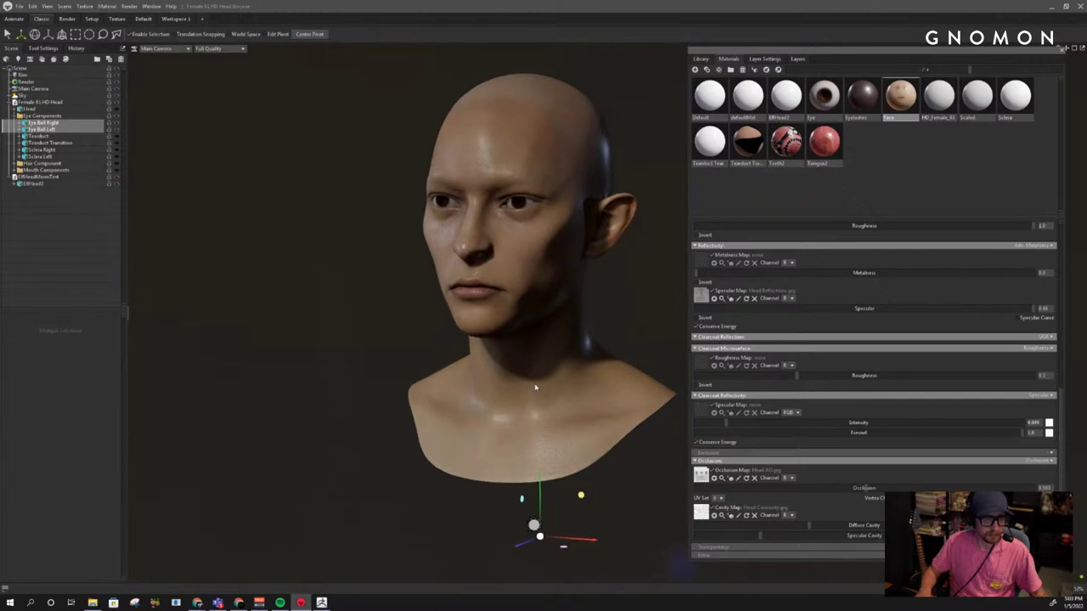
pyautogui.moveTo(536, 387); pyautogui.dragTo(515, 372, button='middle')
pyautogui.moveTo(515, 372); pyautogui.dragTo(573, 367)
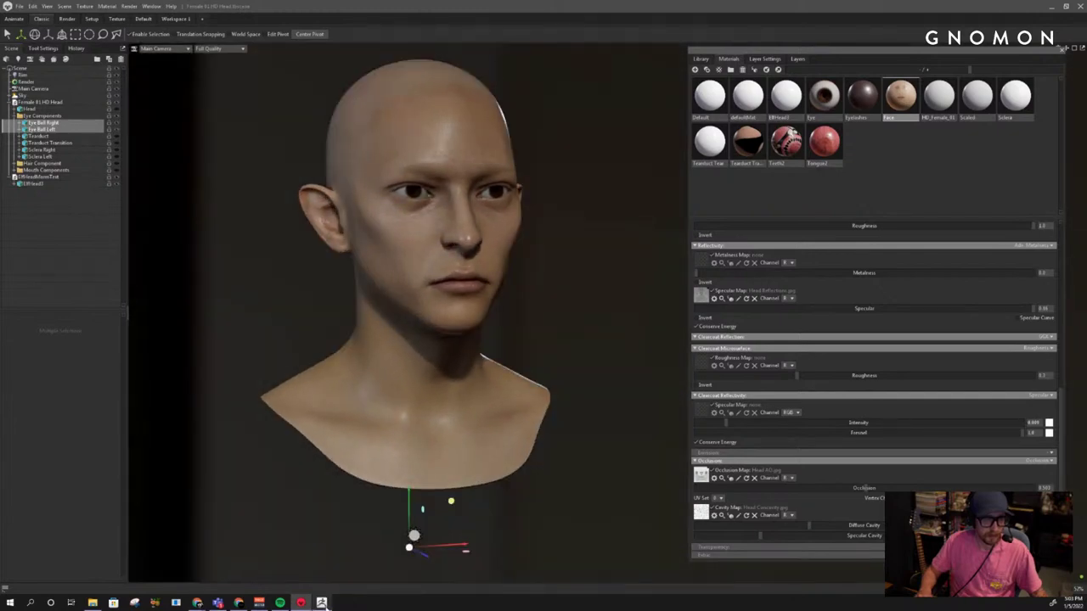
# Switch to ZBrush and step the elf head up to higher subdivision levels to inspect the sculpted detail
pyautogui.click(322, 603)
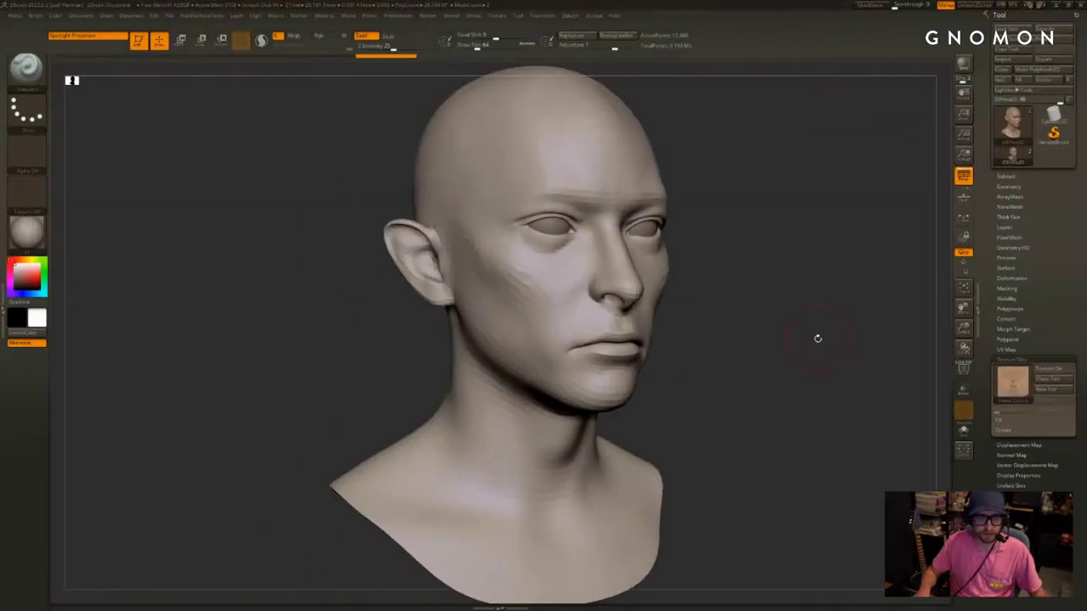
pyautogui.press('d')
pyautogui.press('d')
pyautogui.moveTo(823, 327); pyautogui.dragTo(768, 340)
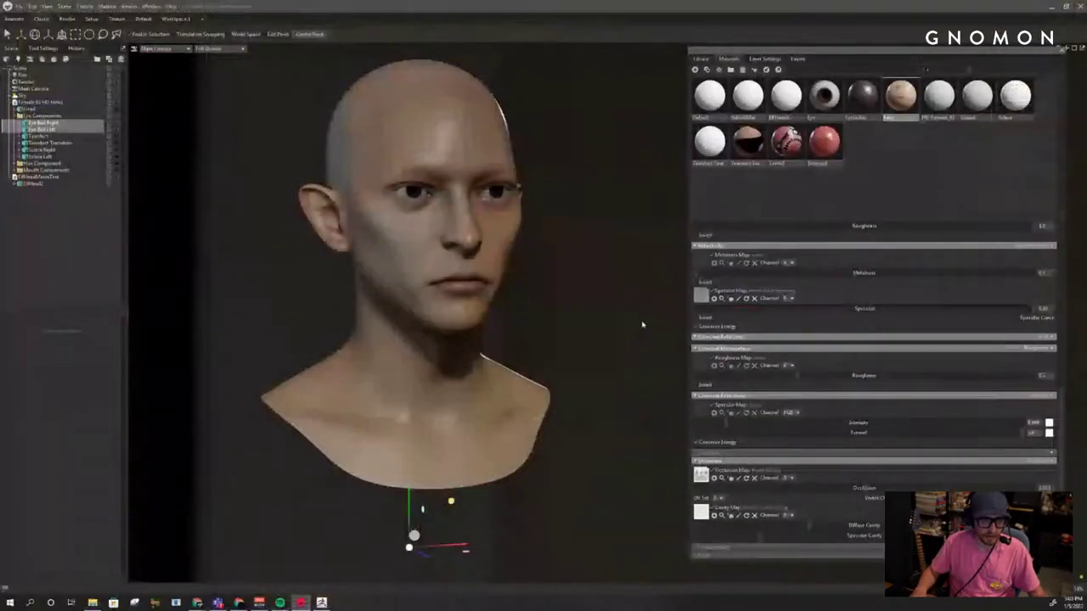
# Return to Marmoset Toolbag and examine the skin detail around the elf's eyes, nose and cheek up close
pyautogui.keyDown('alt'); pyautogui.moveTo(424, 200); pyautogui.dragTo(436, 376, button='middle'); pyautogui.keyUp('alt')
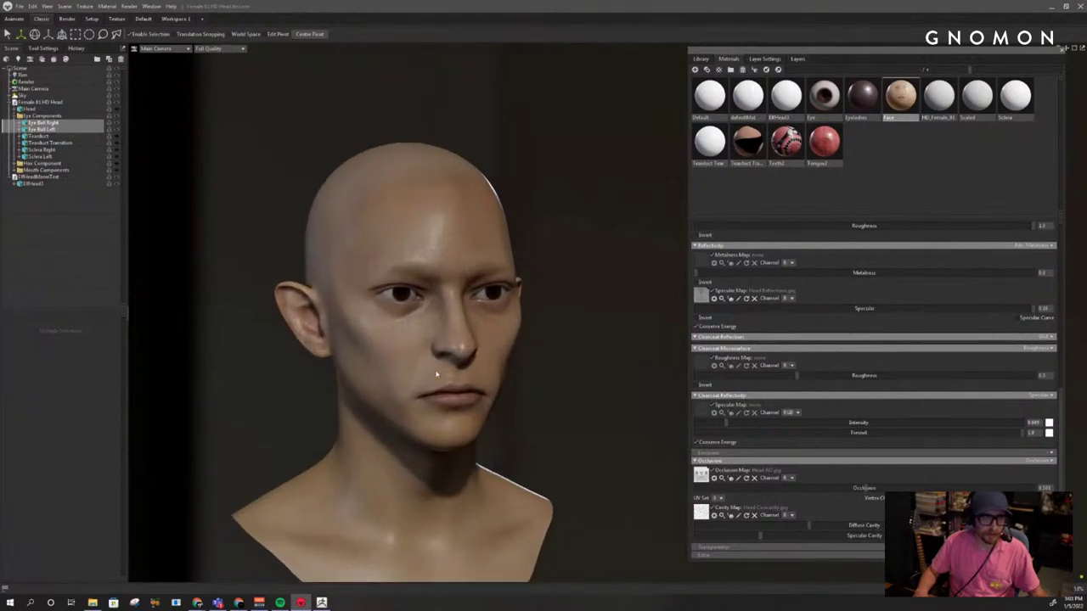
pyautogui.keyDown('alt'); pyautogui.moveTo(437, 377); pyautogui.dragTo(546, 447, button='right'); pyautogui.keyUp('alt')
pyautogui.keyDown('alt'); pyautogui.moveTo(454, 325); pyautogui.dragTo(722, 312, button='middle'); pyautogui.keyUp('alt')
pyautogui.keyDown('alt'); pyautogui.moveTo(362, 299); pyautogui.dragTo(545, 371, button='right'); pyautogui.keyUp('alt')
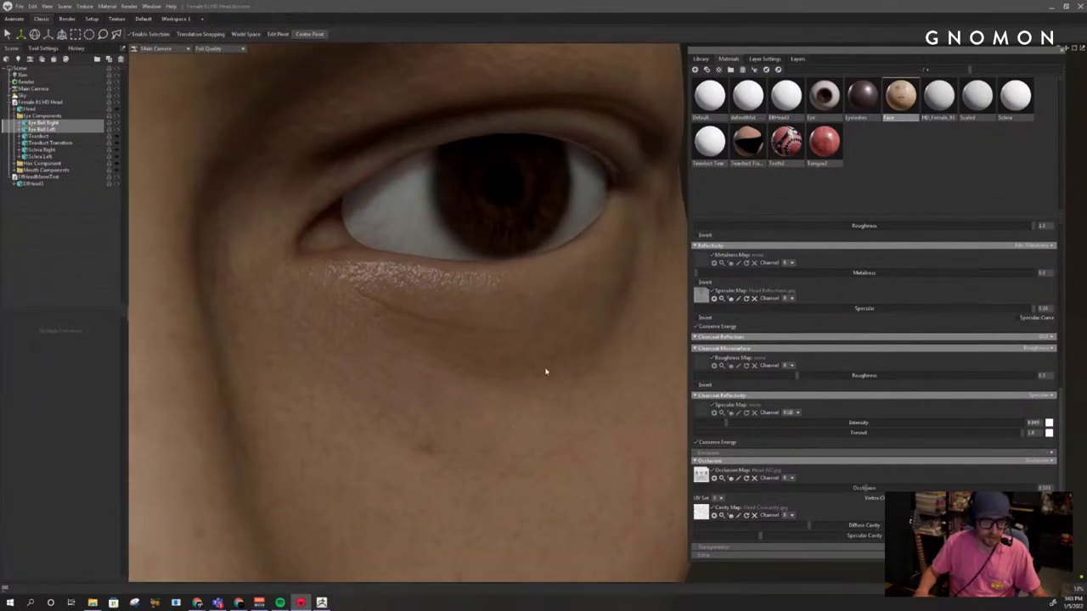
pyautogui.keyDown('alt'); pyautogui.moveTo(546, 371); pyautogui.dragTo(490, 364); pyautogui.keyUp('alt')
pyautogui.keyDown('alt'); pyautogui.moveTo(469, 321); pyautogui.dragTo(449, 342, button='right'); pyautogui.keyUp('alt')
pyautogui.keyDown('alt'); pyautogui.moveTo(448, 342); pyautogui.dragTo(379, 312); pyautogui.keyUp('alt')
pyautogui.keyDown('alt'); pyautogui.moveTo(434, 310); pyautogui.dragTo(436, 335, button='right'); pyautogui.keyUp('alt')
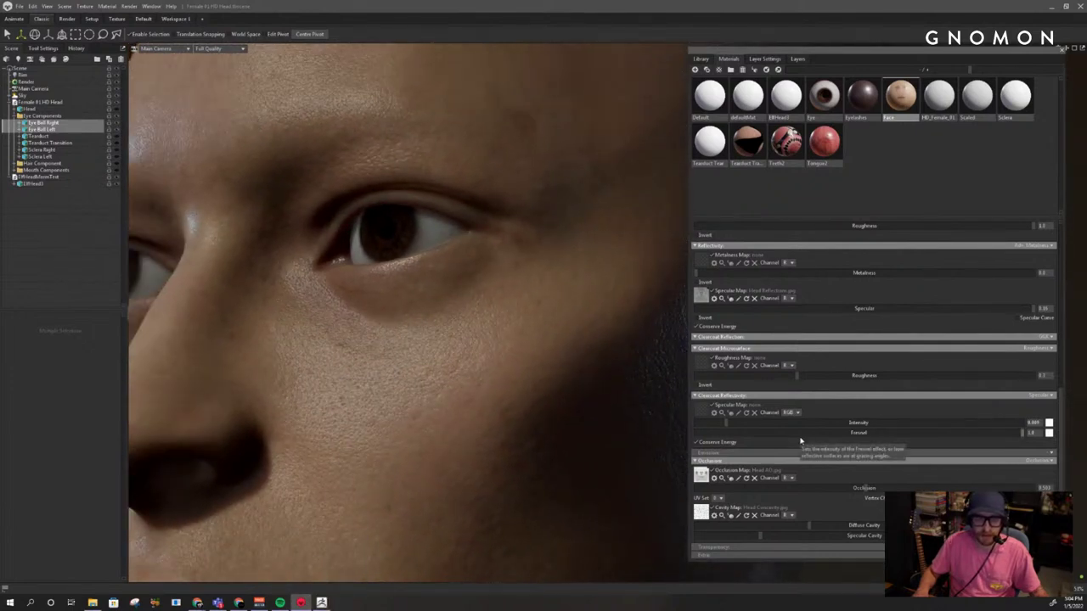
# Set the Face material's displacement type to Height
pyautogui.scroll(3, 795, 454)
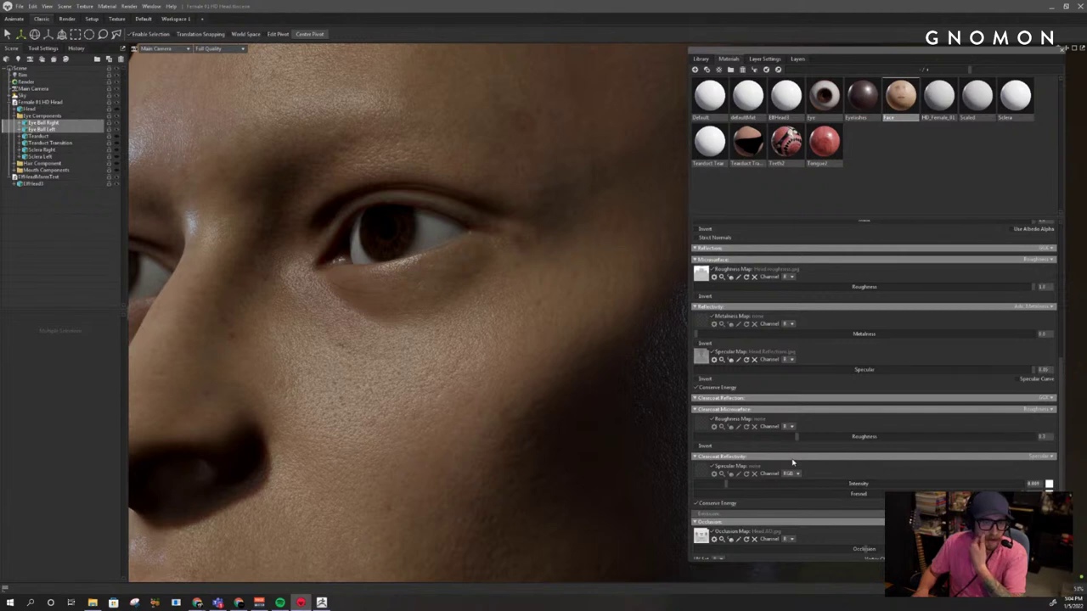
pyautogui.scroll(10, 793, 463)
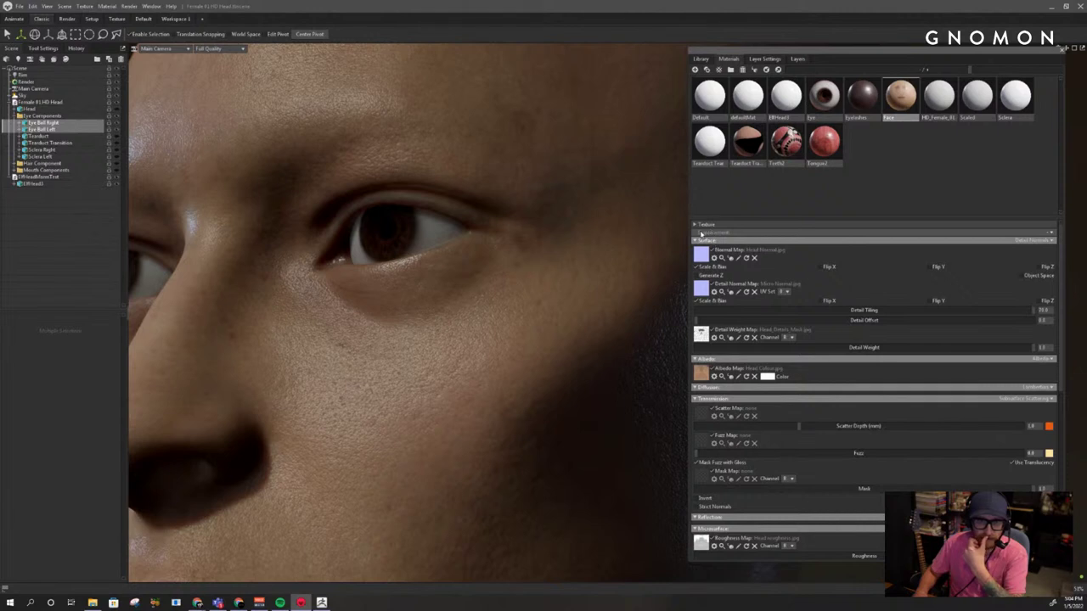
pyautogui.click(1051, 236)
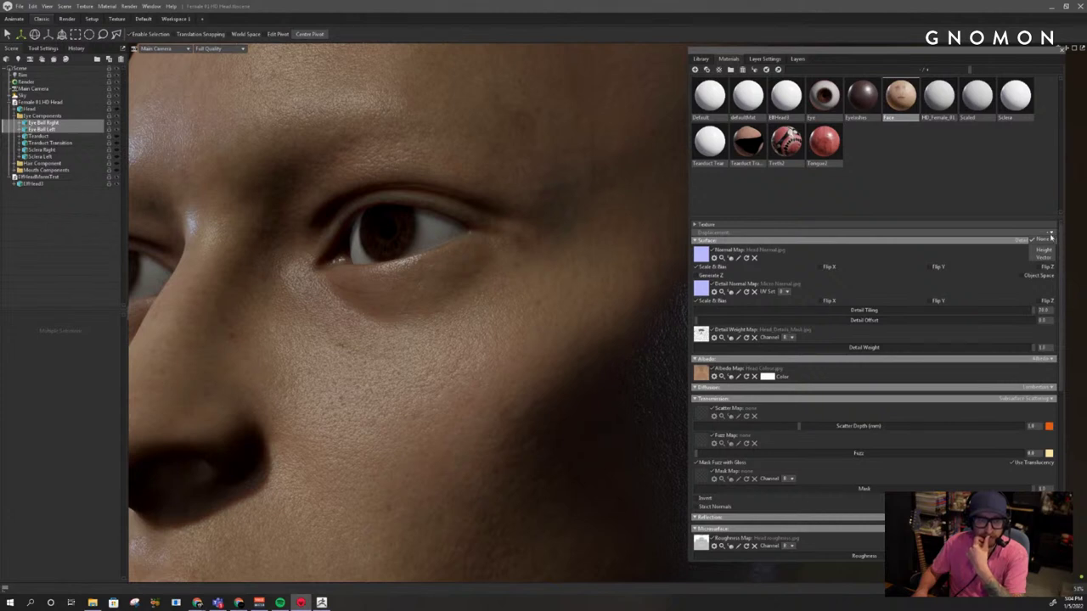
pyautogui.click(1043, 249)
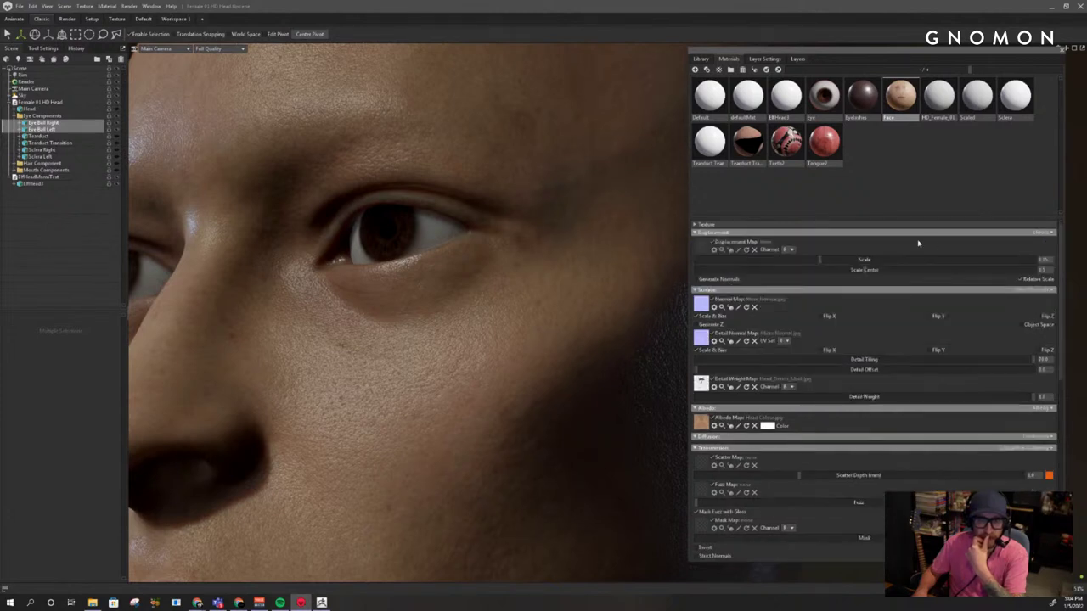
# Load Displacement.psd from the 3Dscanstore HD_Heads collection in the Asset Library as the Face material's displacement map
pyautogui.click(701, 249)
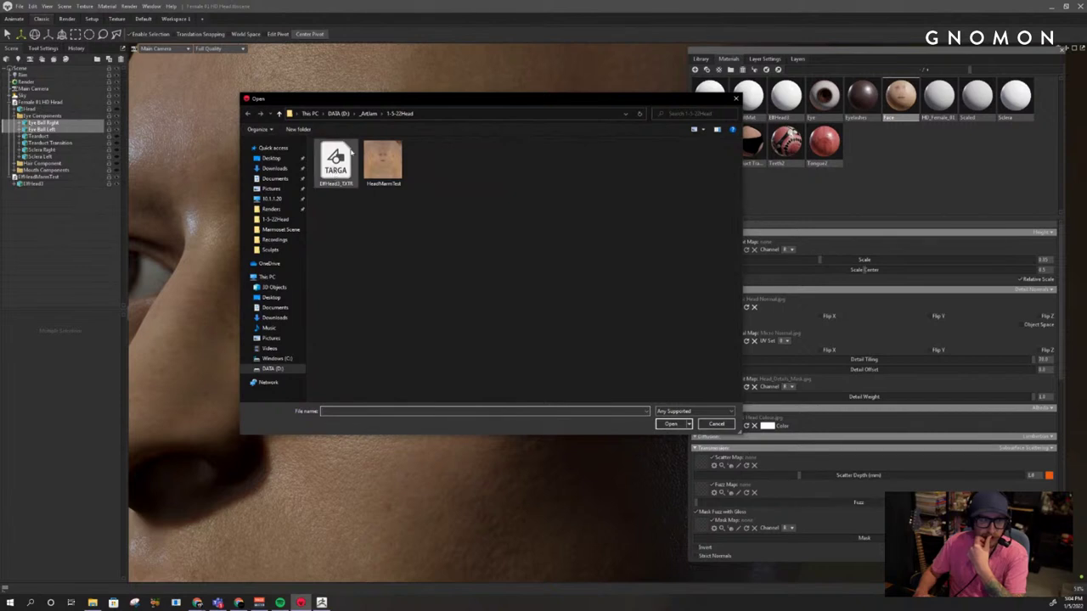
pyautogui.click(491, 125)
pyautogui.click(470, 124)
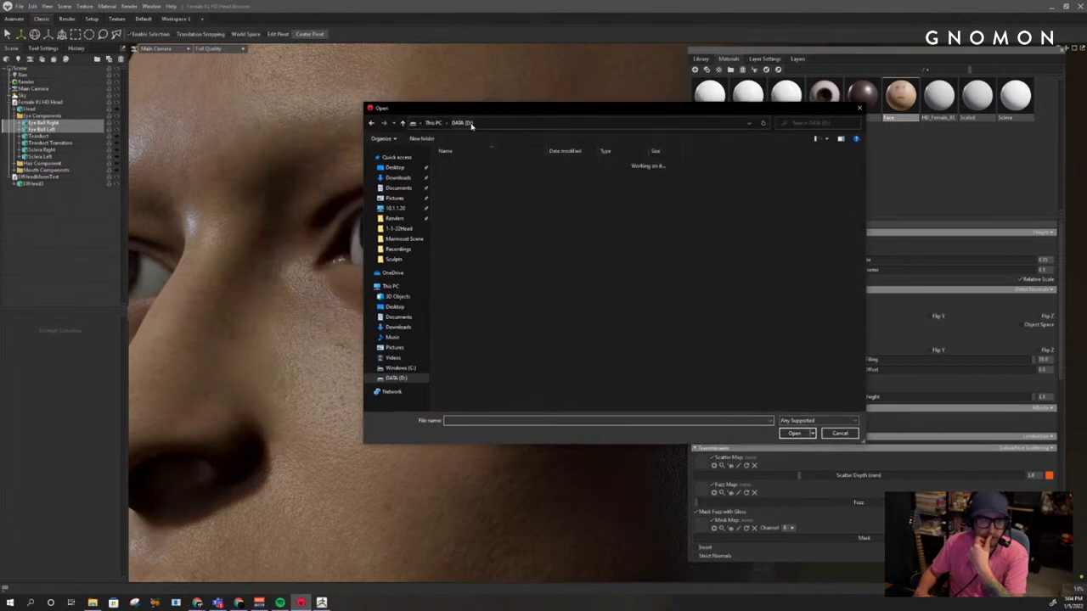
pyautogui.doubleClick(476, 207)
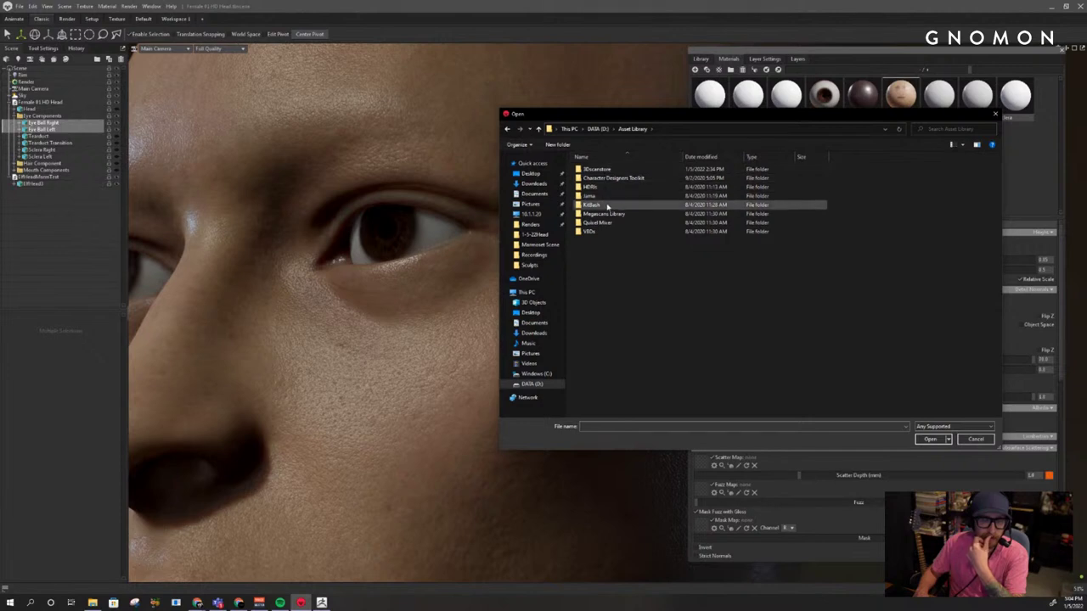
pyautogui.doubleClick(598, 169)
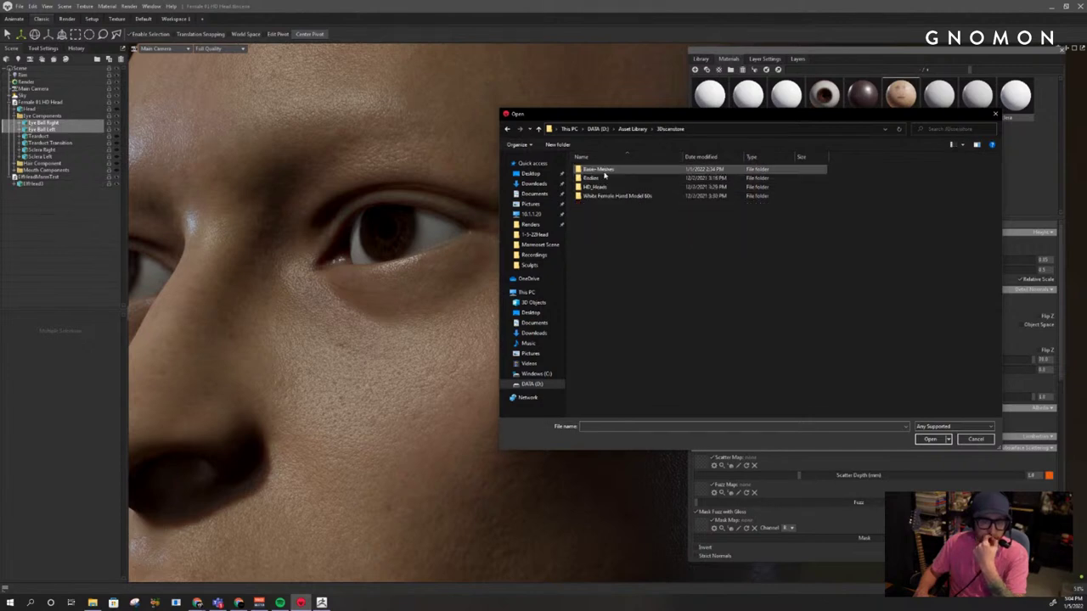
pyautogui.doubleClick(605, 186)
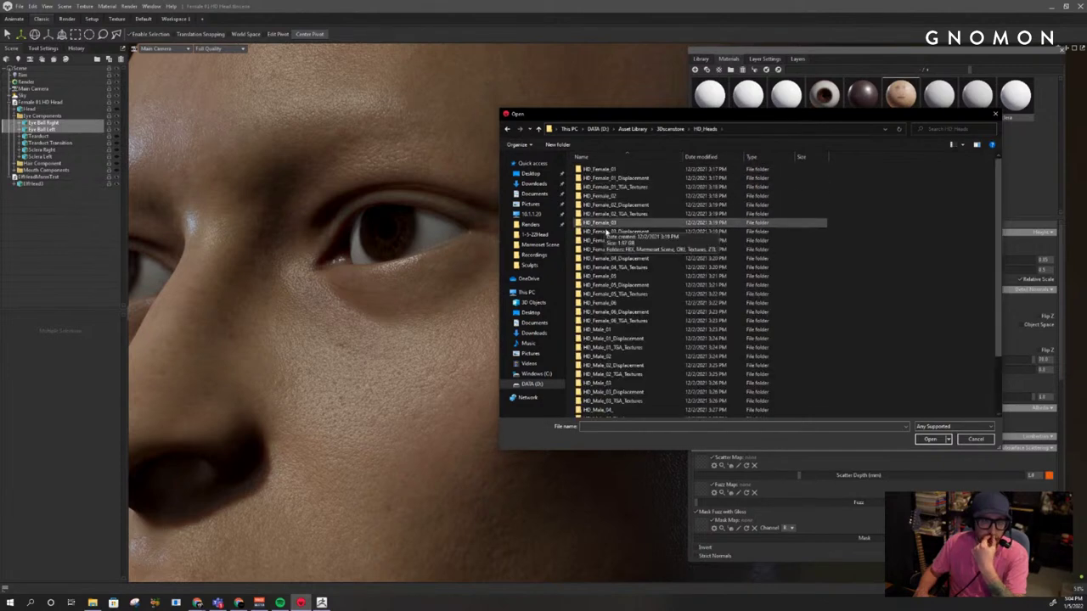
pyautogui.doubleClick(624, 394)
pyautogui.doubleClick(598, 186)
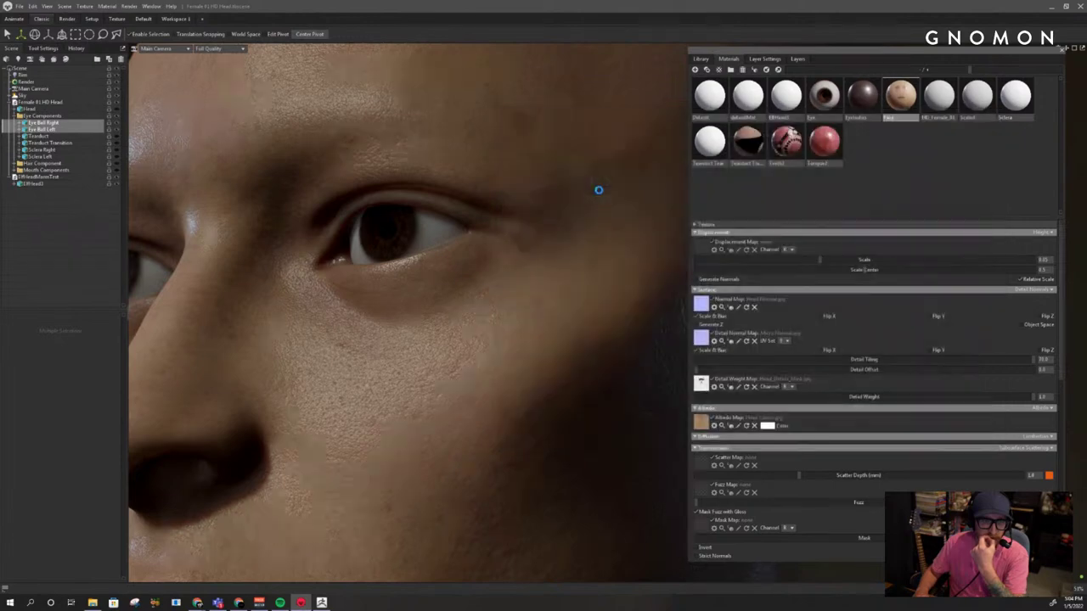
# Examine the displaced skin around the eyes, nose and cheek outline from several angles
pyautogui.scroll(-4, 584, 281)
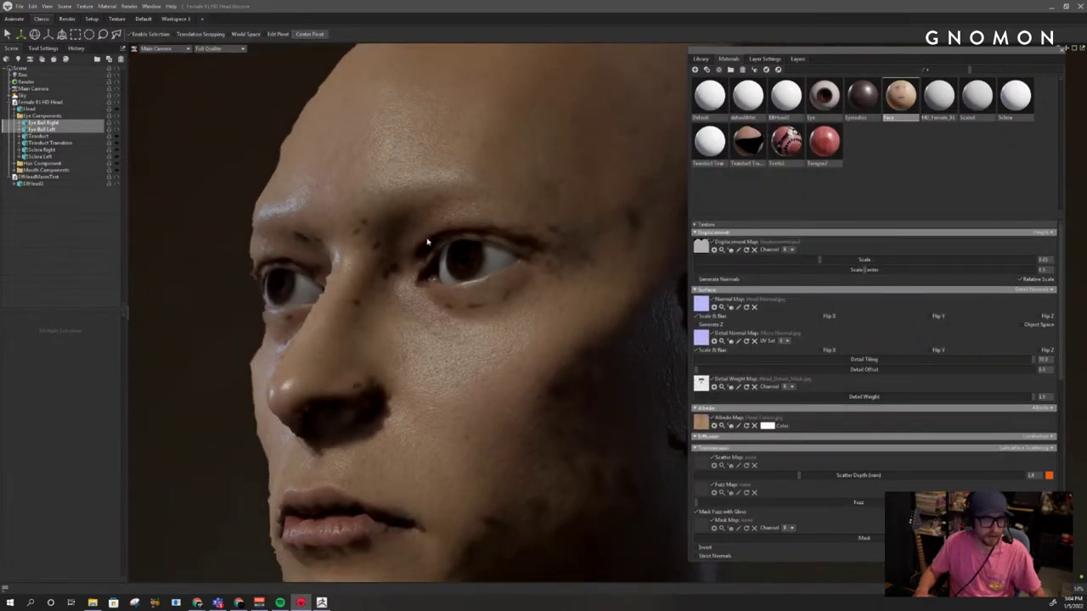
pyautogui.keyDown('alt'); pyautogui.moveTo(428, 242); pyautogui.dragTo(582, 280); pyautogui.keyUp('alt')
pyautogui.keyDown('alt'); pyautogui.moveTo(582, 279); pyautogui.dragTo(593, 357, button='right'); pyautogui.keyUp('alt')
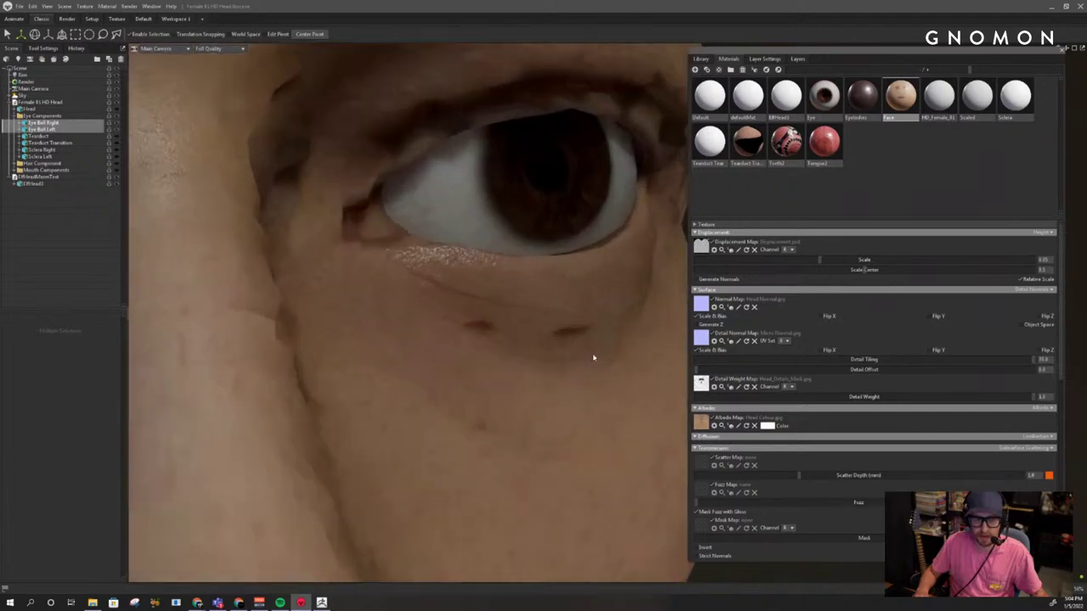
pyautogui.keyDown('alt'); pyautogui.moveTo(593, 357); pyautogui.dragTo(563, 335); pyautogui.keyUp('alt')
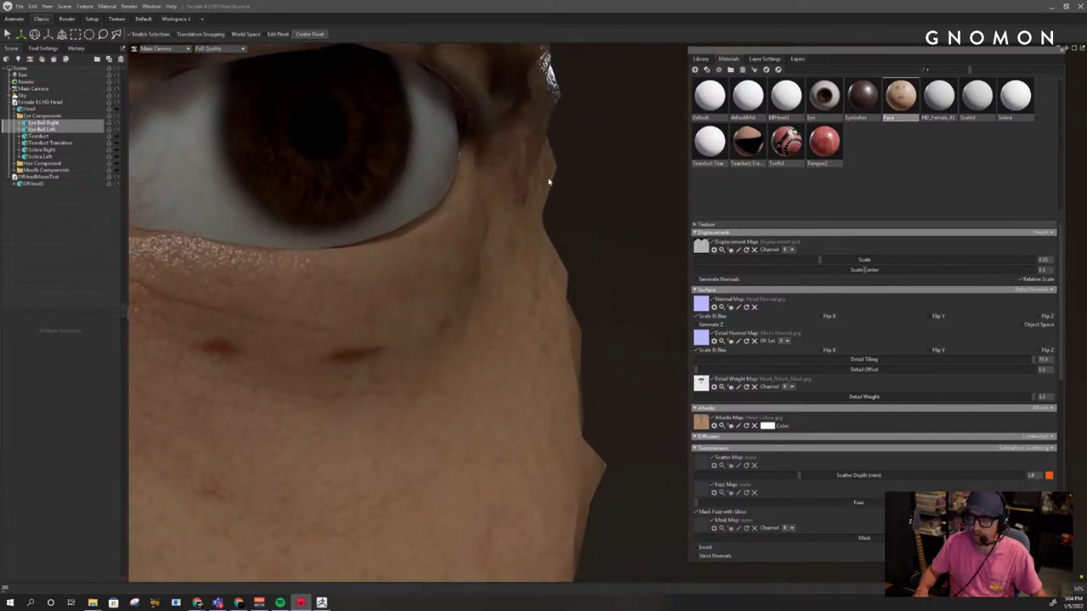
pyautogui.scroll(-10, 552, 242)
pyautogui.keyDown('alt'); pyautogui.moveTo(587, 304); pyautogui.dragTo(621, 294, button='middle'); pyautogui.keyUp('alt')
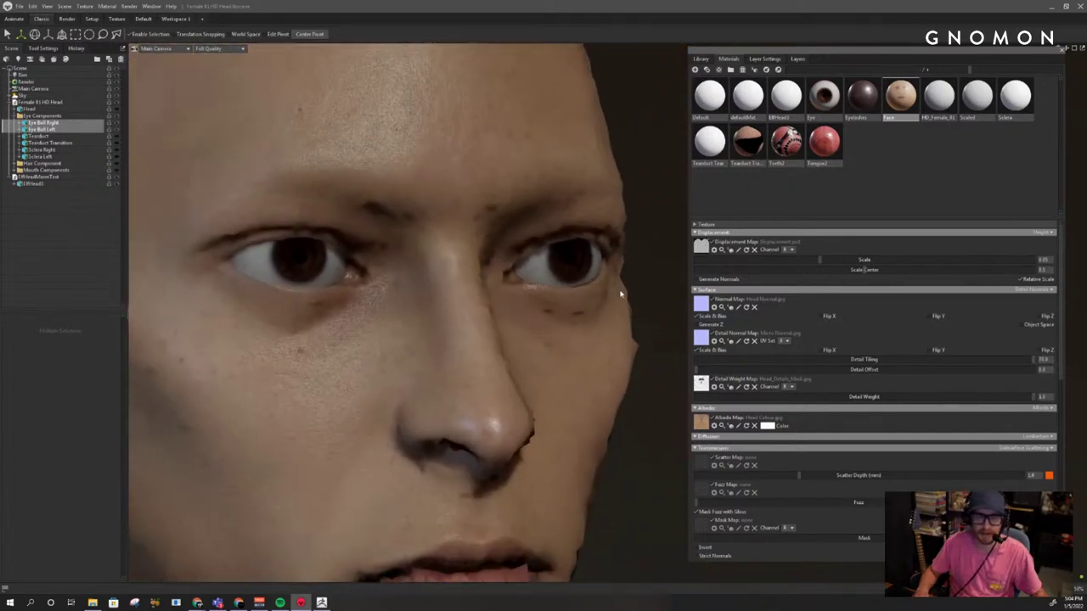
pyautogui.scroll(-4, 618, 295)
pyautogui.scroll(-3, 612, 297)
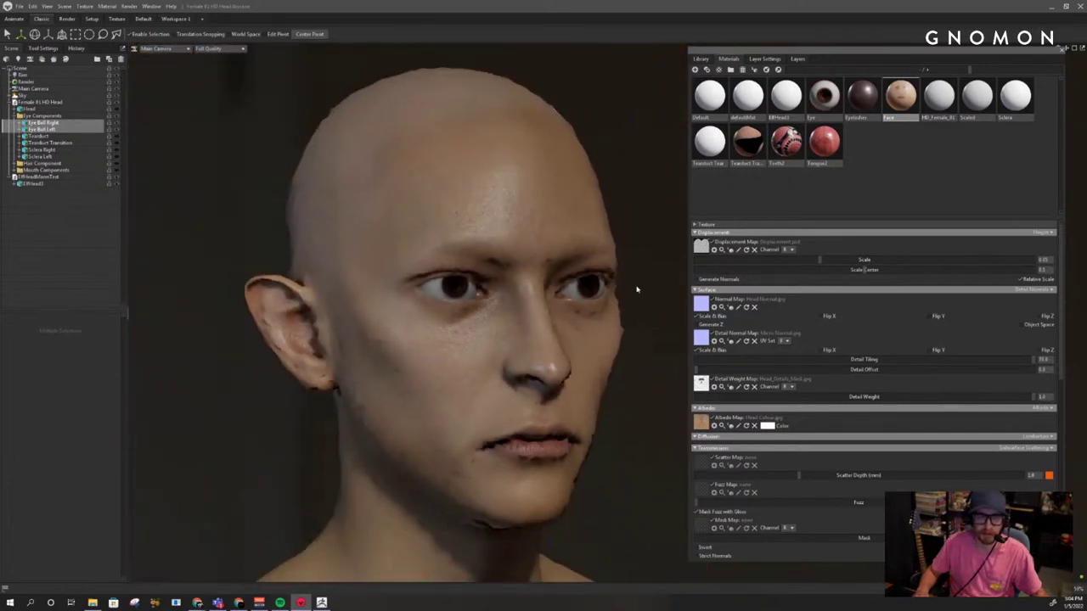
pyautogui.click(701, 246)
pyautogui.click(975, 439)
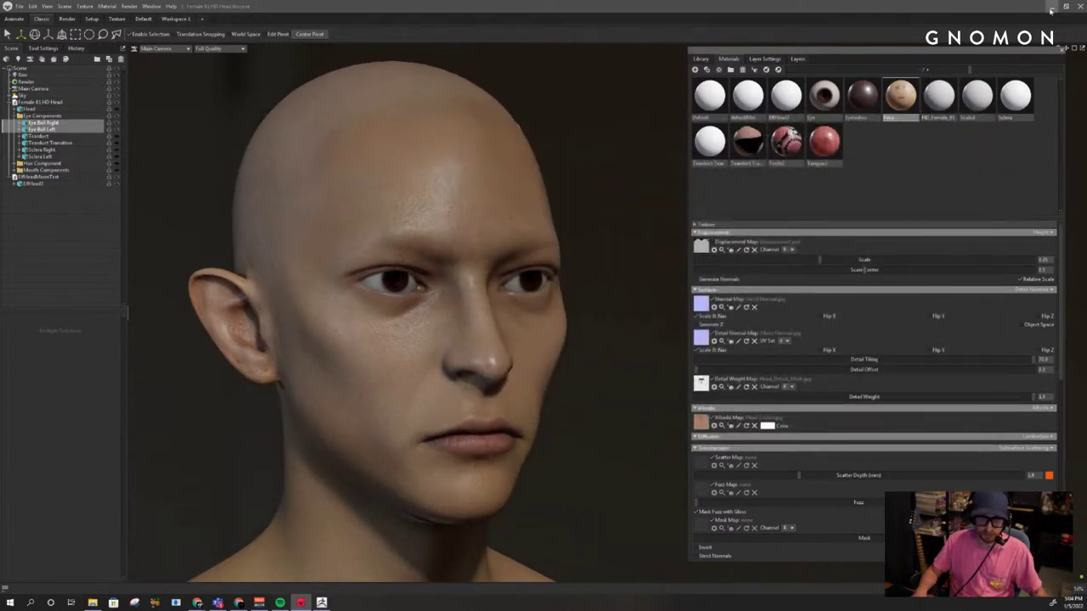
# Switch to ZBrush and examine the sculpted skin detail across the head's eyes, nose and mouth
pyautogui.click(1052, 9)
pyautogui.moveTo(680, 234); pyautogui.dragTo(736, 209)
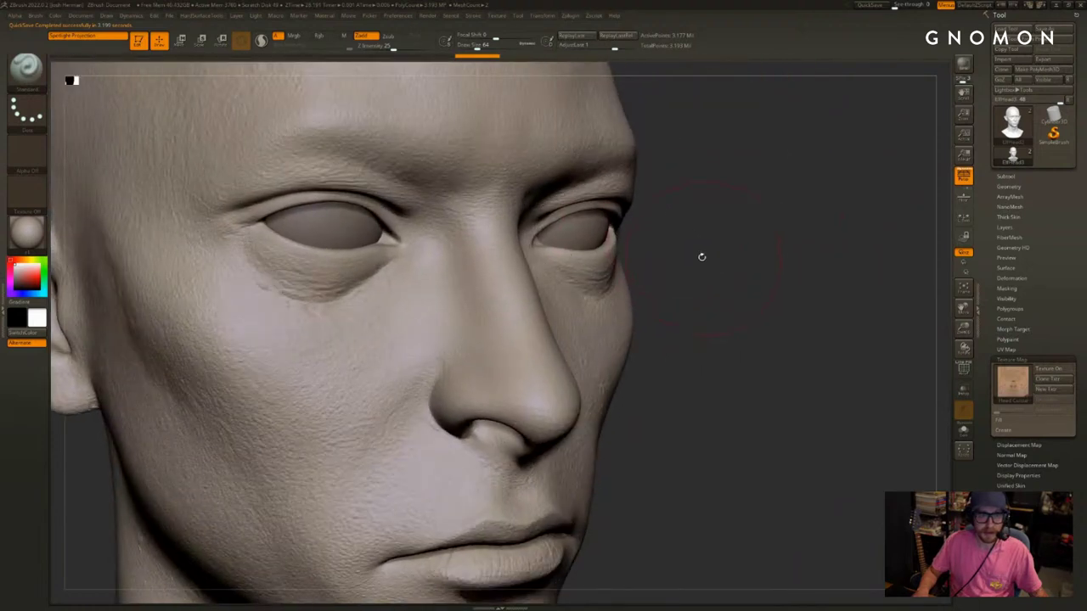
pyautogui.moveTo(702, 254); pyautogui.dragTo(832, 238)
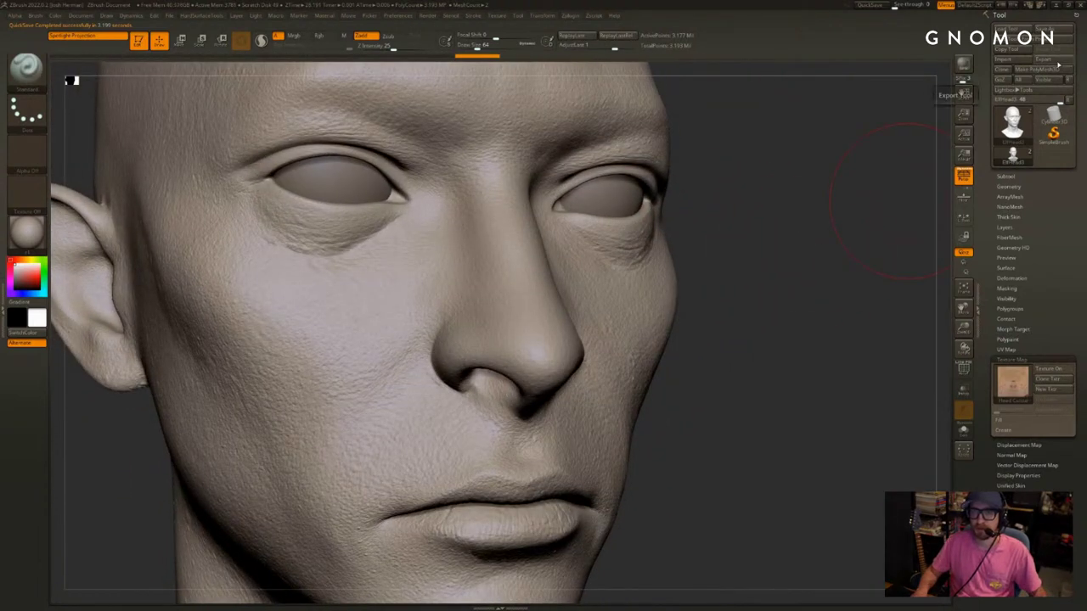
pyautogui.click(1058, 63)
pyautogui.press('Escape')
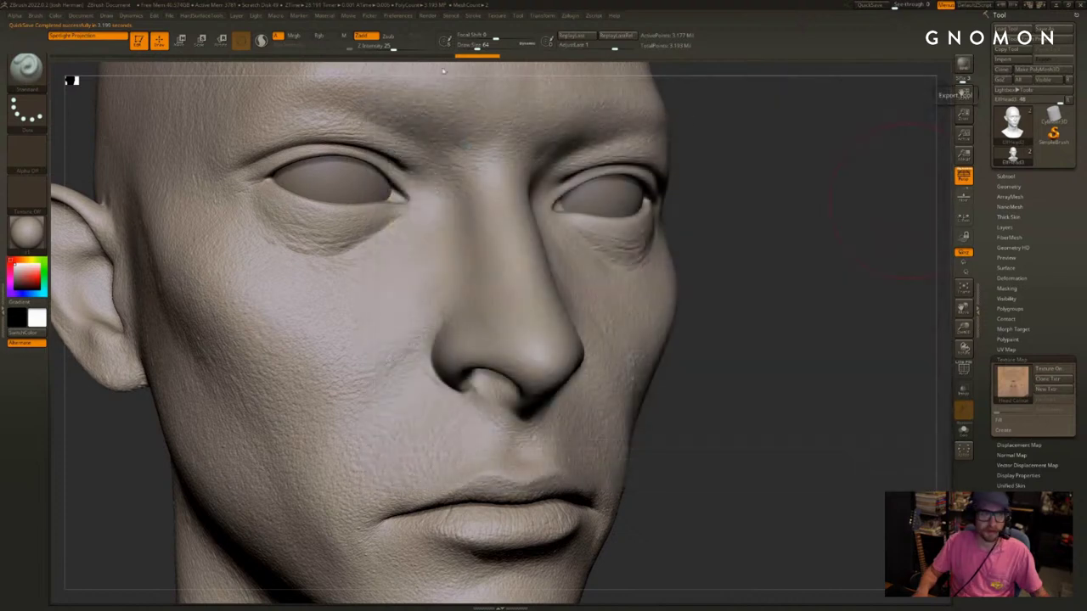
# Export the selected head SubTool as an FBX file in the 1-5-22Head folder, ending its file name with High
pyautogui.click(574, 16)
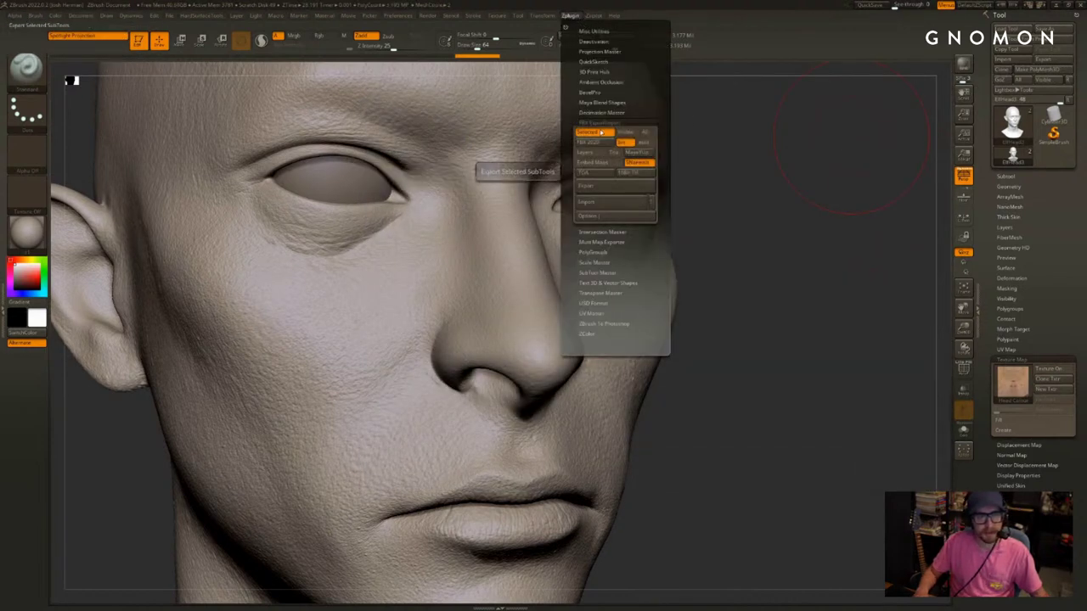
pyautogui.click(647, 200)
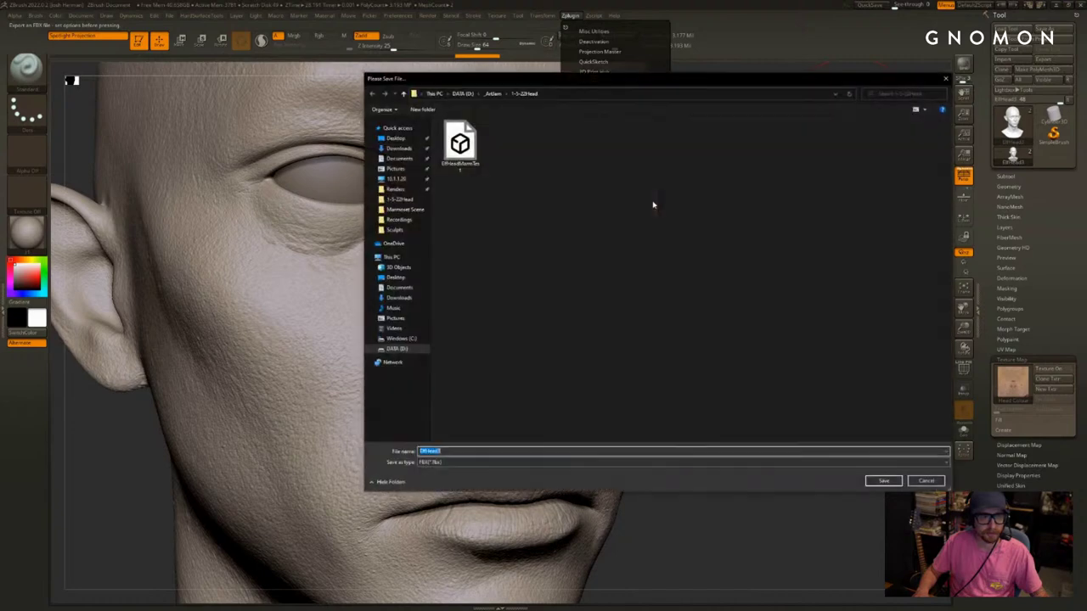
pyautogui.click(475, 451)
pyautogui.press('BackSpace')
pyautogui.write('High')
pyautogui.press('Return')
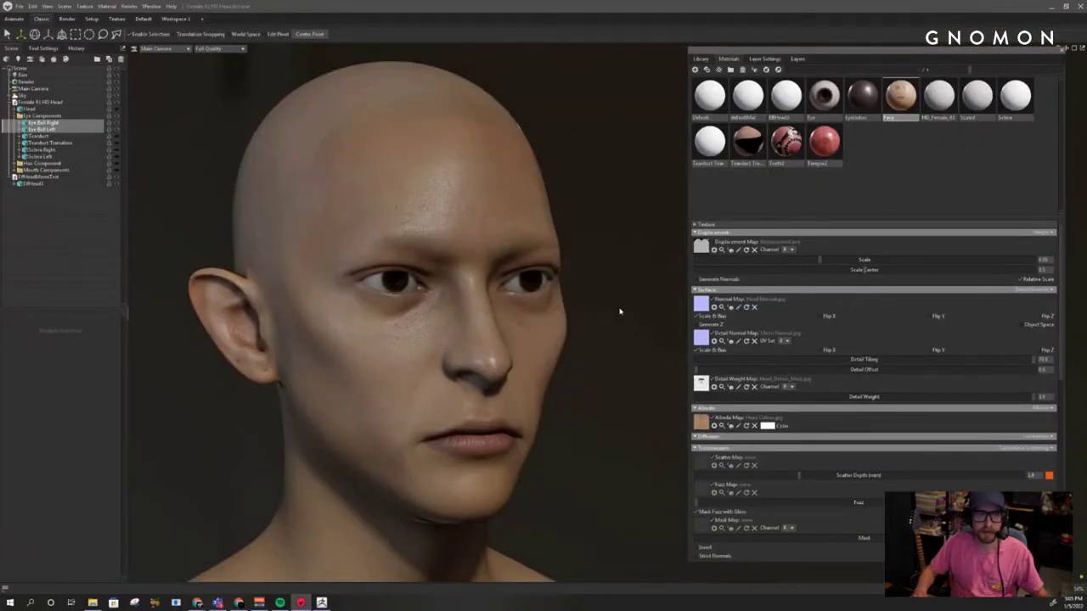
# Examine the textured head in Marmoset Toolbag from a more frontal angle, and return to ZBrush to check the export
pyautogui.scroll(-3, 620, 312)
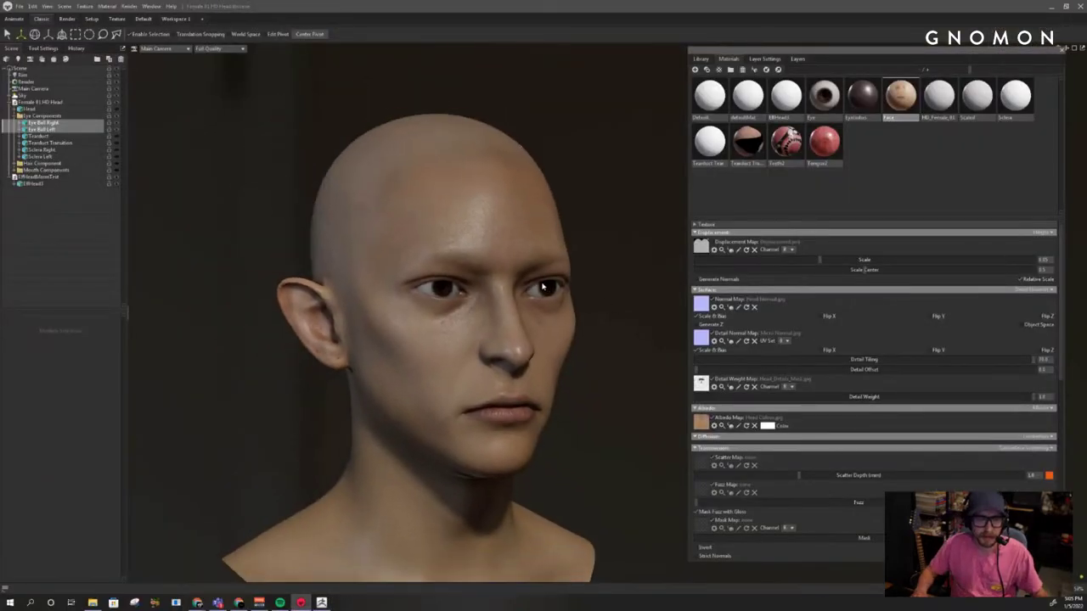
pyautogui.moveTo(620, 312); pyautogui.dragTo(485, 327)
pyautogui.scroll(3, 450, 330)
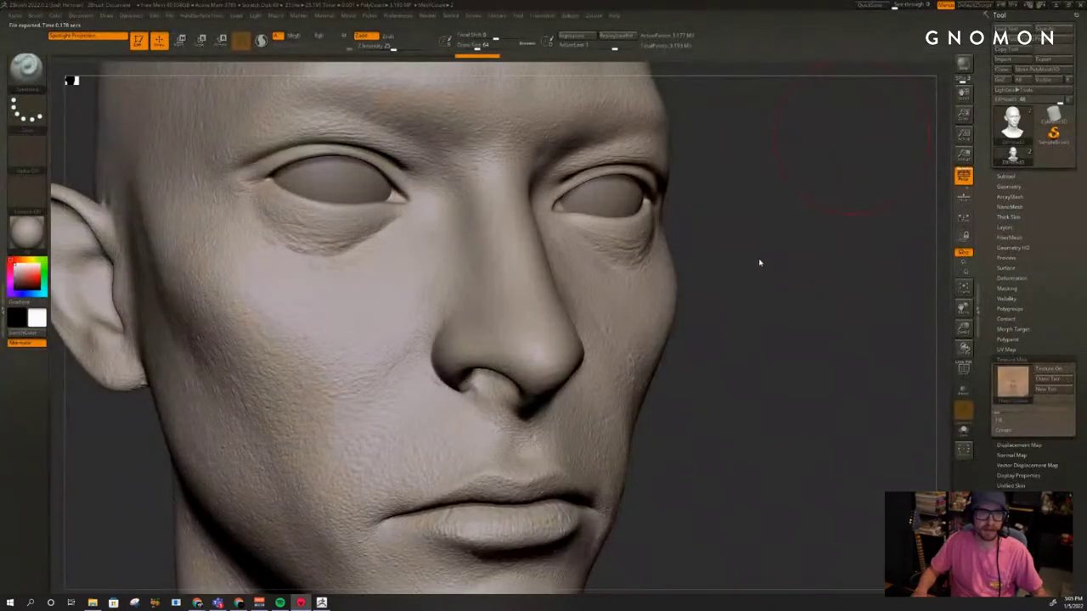
pyautogui.click(779, 221)
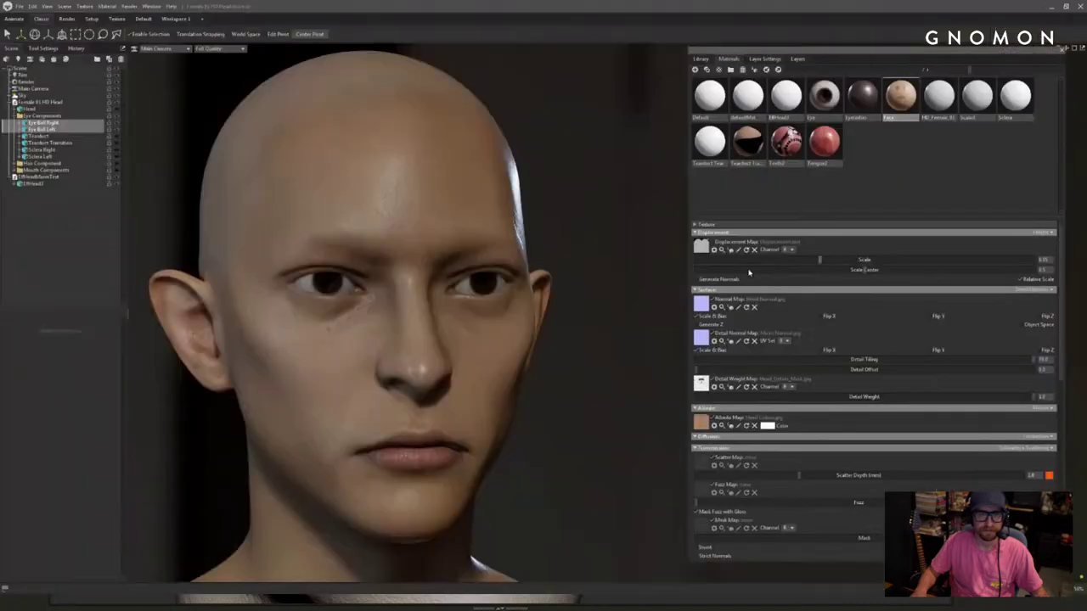
# Restore the Marmoset Toolbag window to a smaller size, dock the floating Materials panel into it, and maximize the window again
pyautogui.doubleClick(939, 7)
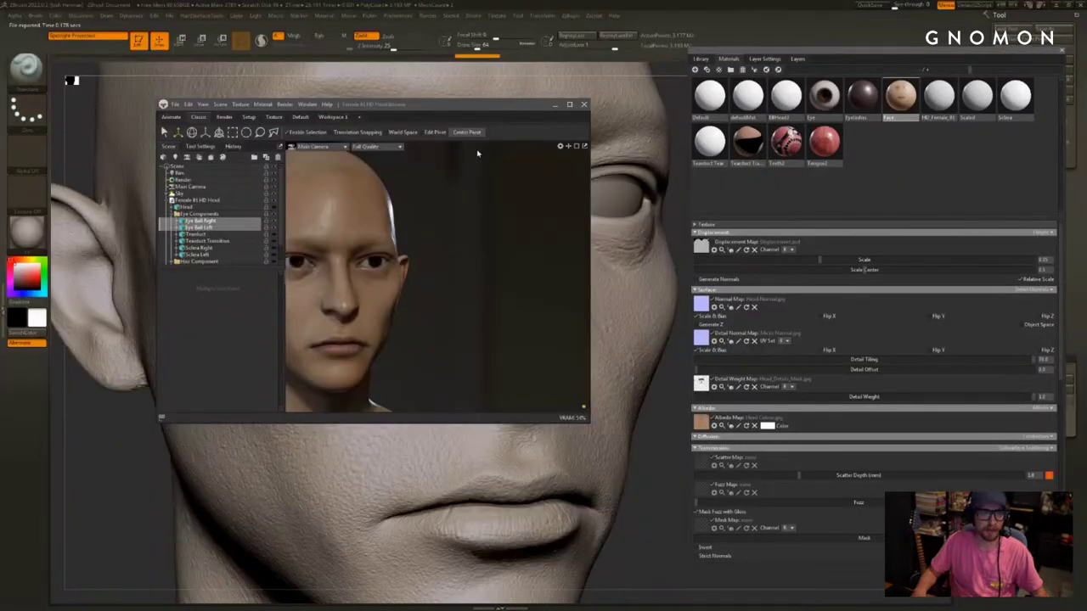
pyautogui.moveTo(504, 105); pyautogui.dragTo(602, 218)
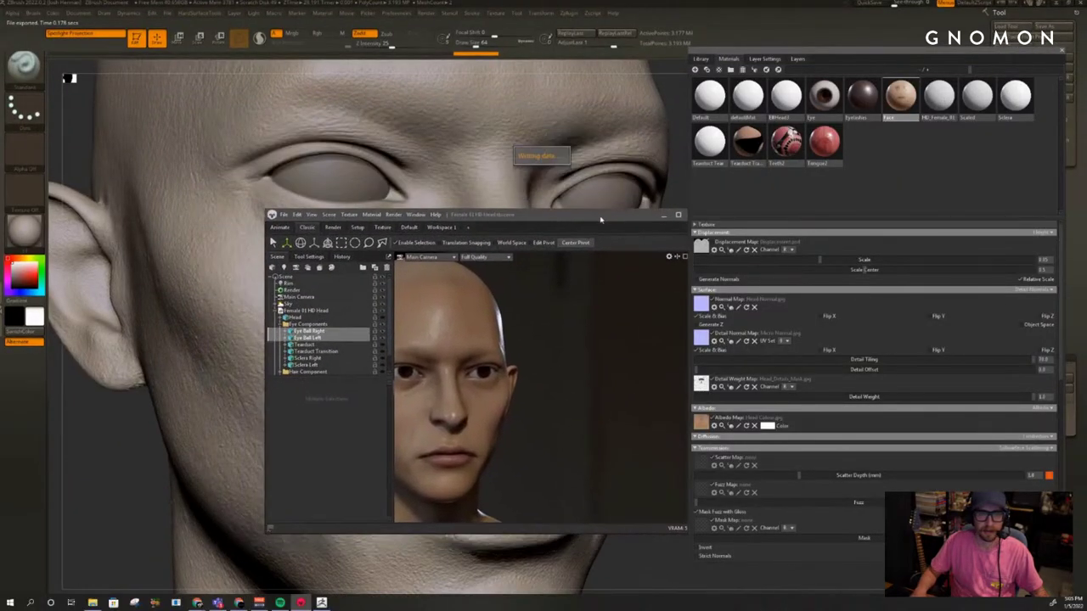
pyautogui.moveTo(936, 56); pyautogui.dragTo(695, 269)
pyautogui.moveTo(613, 219); pyautogui.dragTo(678, 200)
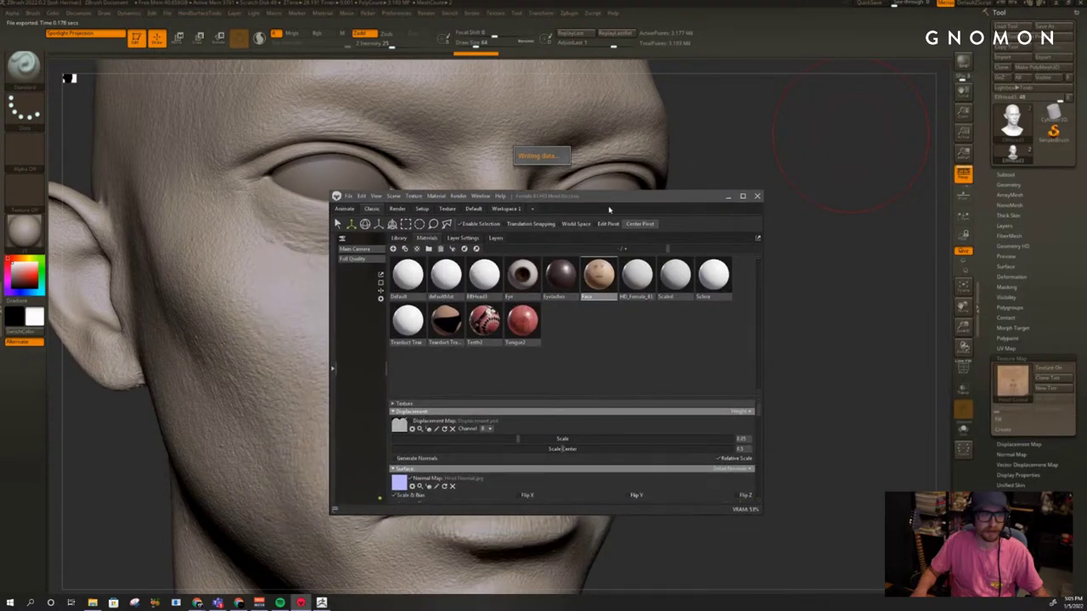
pyautogui.doubleClick(648, 201)
# Change the workspace layout to Default and frame the elf's head and shoulders in three-quarter view
pyautogui.keyDown('alt'); pyautogui.moveTo(690, 276); pyautogui.dragTo(317, 236, button='right'); pyautogui.keyUp('alt')
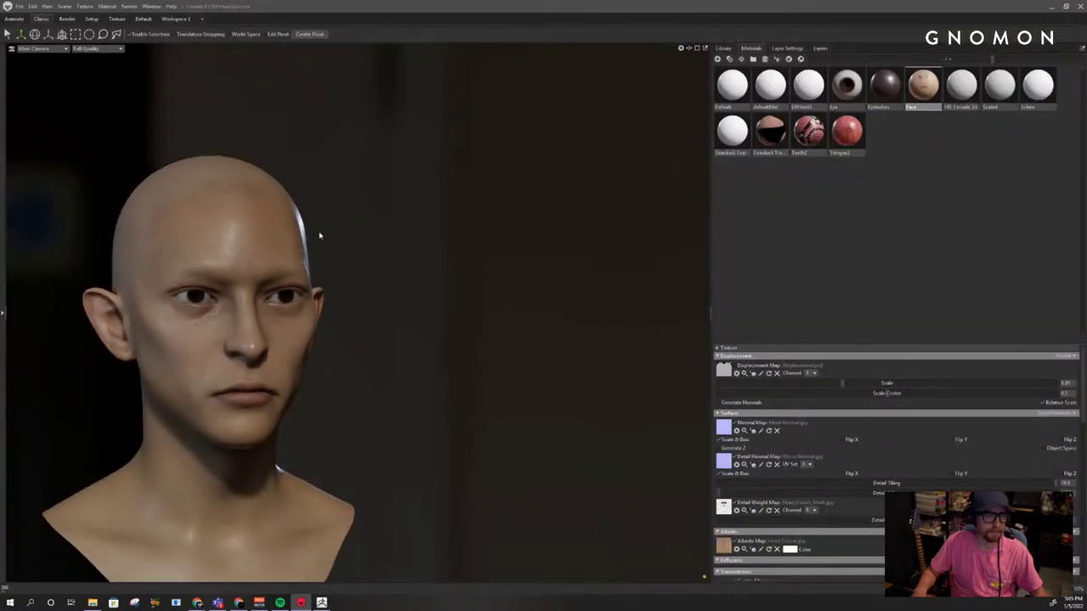
pyautogui.keyDown('alt'); pyautogui.moveTo(317, 235); pyautogui.dragTo(450, 240, button='middle'); pyautogui.keyUp('alt')
pyautogui.keyDown('alt'); pyautogui.moveTo(450, 240); pyautogui.dragTo(367, 265, button='right'); pyautogui.keyUp('alt')
pyautogui.keyDown('alt'); pyautogui.moveTo(367, 265); pyautogui.dragTo(364, 236, button='middle'); pyautogui.keyUp('alt')
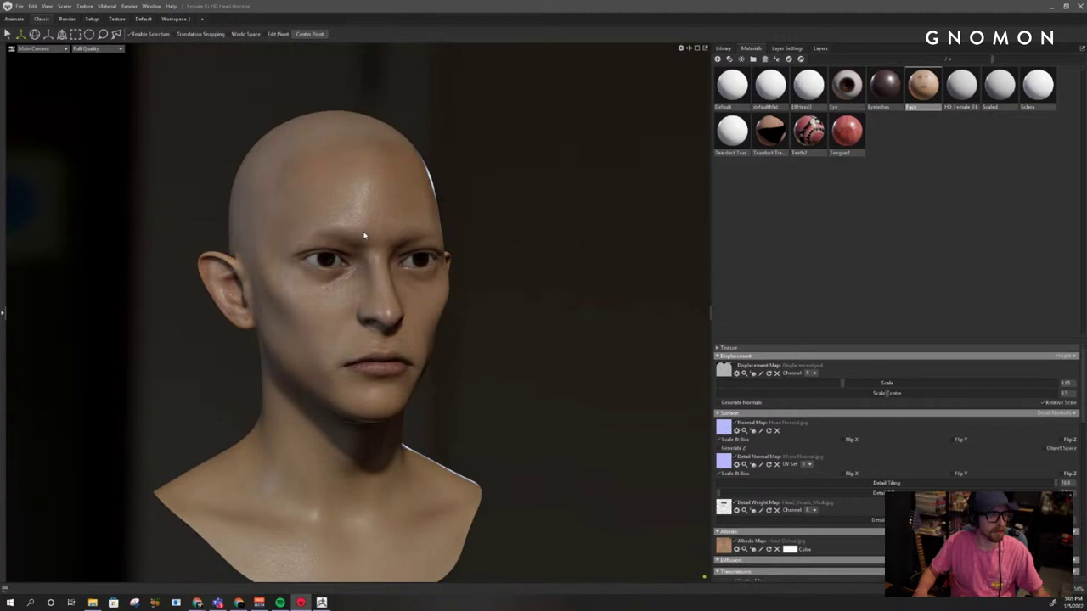
pyautogui.keyDown('alt'); pyautogui.moveTo(365, 236); pyautogui.dragTo(332, 230); pyautogui.keyUp('alt')
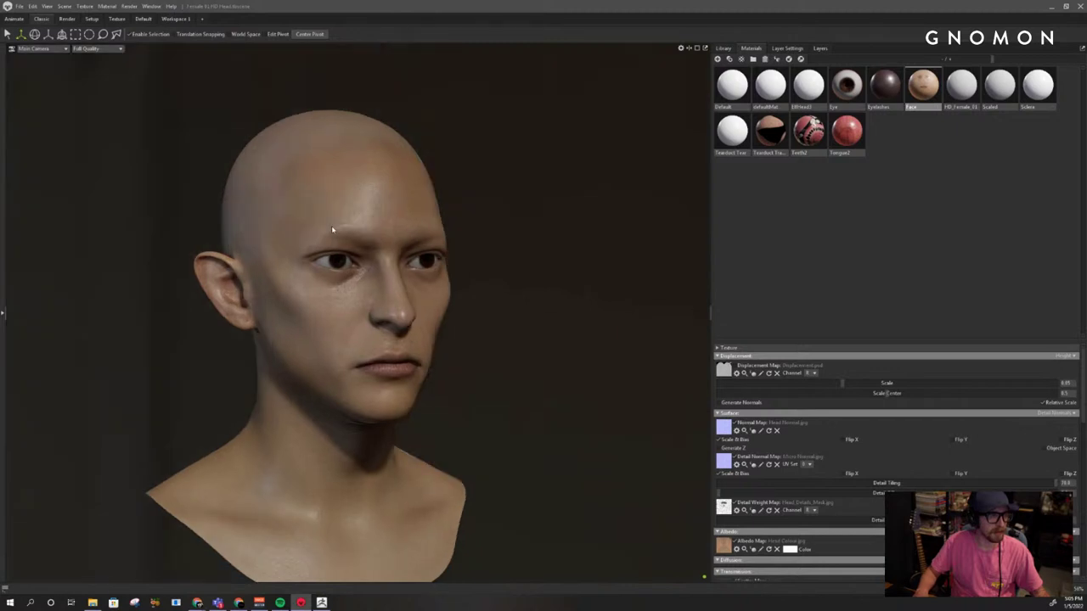
pyautogui.click(15, 21)
pyautogui.click(45, 21)
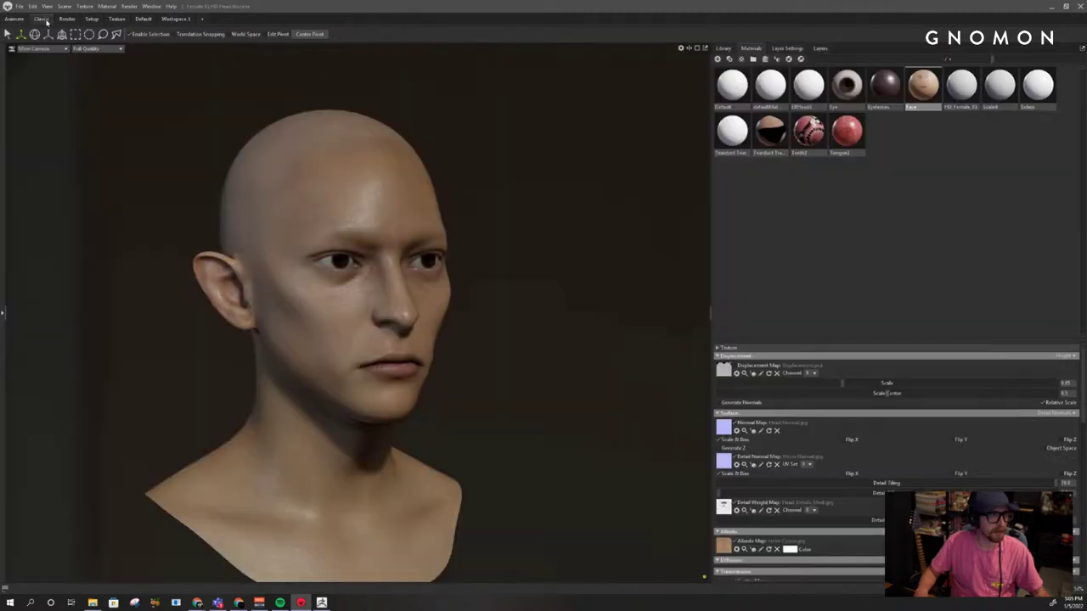
pyautogui.click(143, 19)
pyautogui.keyDown('alt'); pyautogui.moveTo(607, 254); pyautogui.dragTo(580, 236, button='middle'); pyautogui.keyUp('alt')
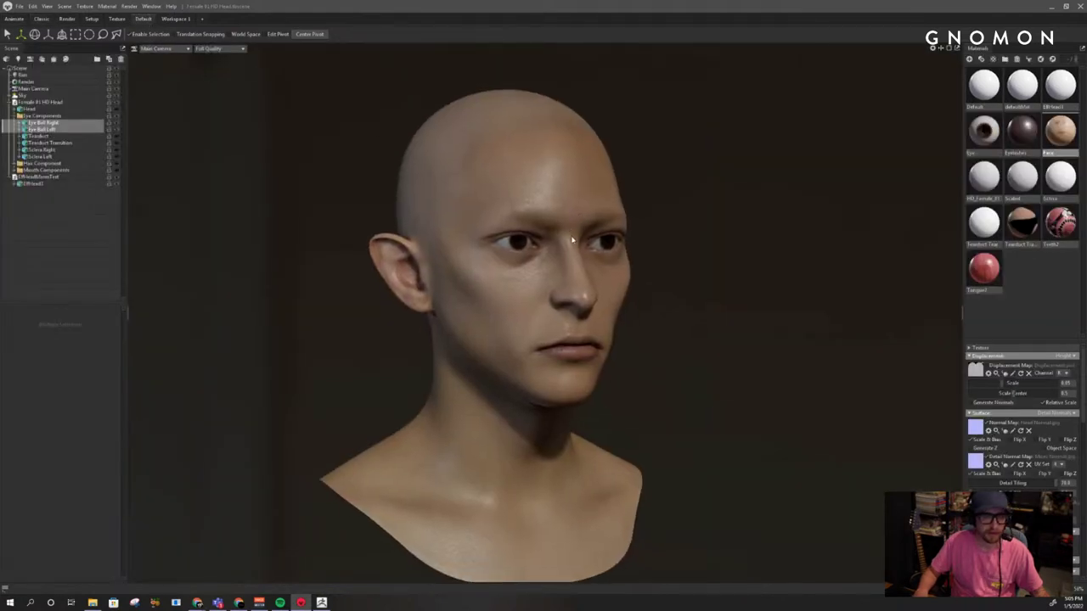
pyautogui.keyDown('alt'); pyautogui.moveTo(580, 237); pyautogui.dragTo(587, 264, button='right'); pyautogui.keyUp('alt')
pyautogui.keyDown('alt'); pyautogui.moveTo(588, 263); pyautogui.dragTo(594, 286, button='middle'); pyautogui.keyUp('alt')
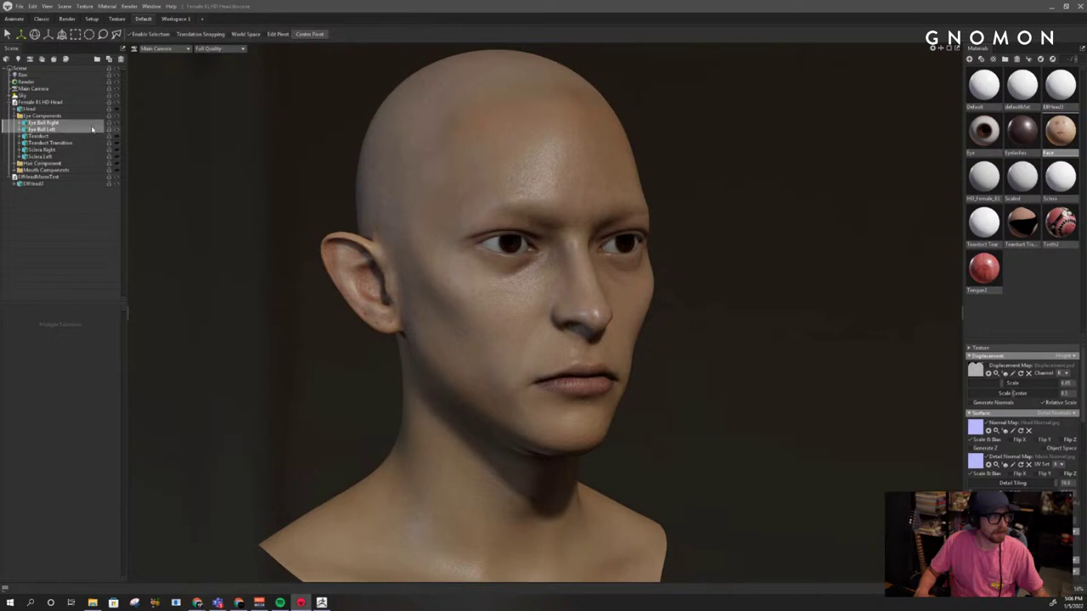
# Test the lighting with the Sky hidden and shown, and lower the Sky Light brightness almost to zero
pyautogui.click(117, 97)
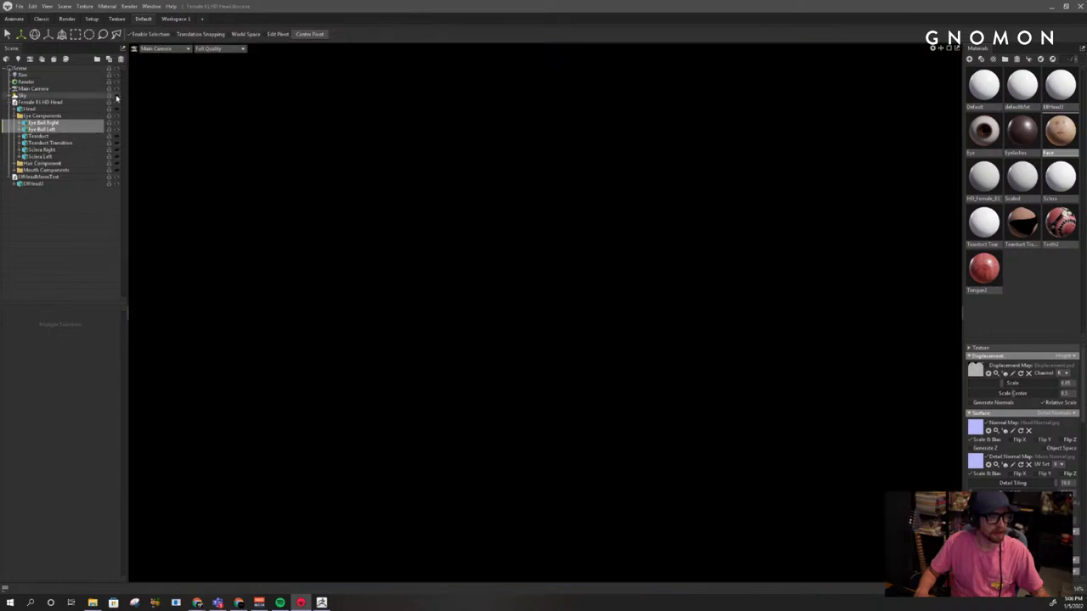
pyautogui.click(117, 97)
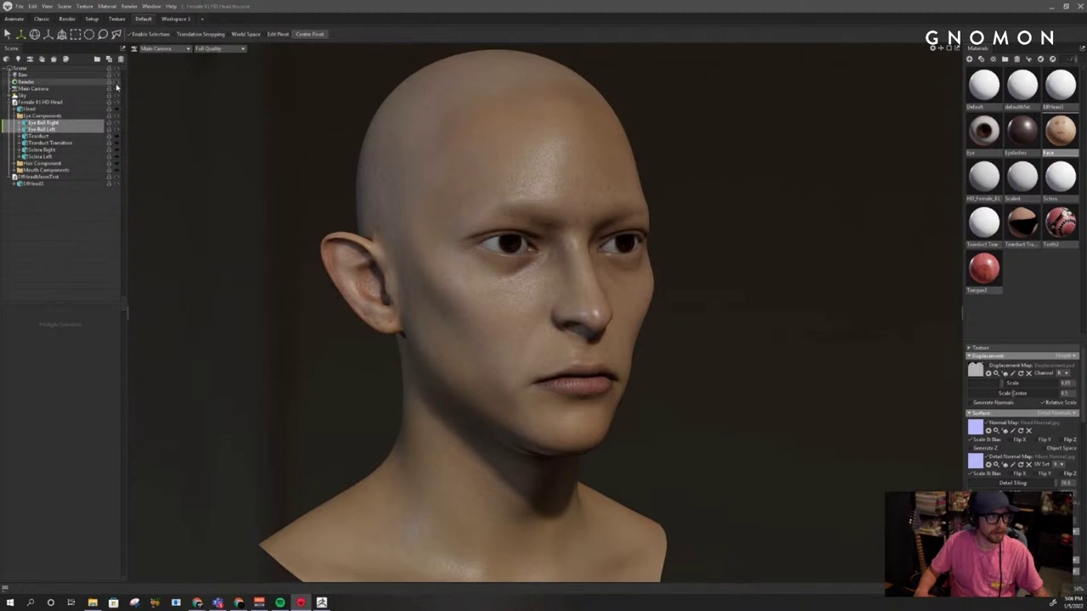
pyautogui.click(117, 97)
pyautogui.click(117, 97)
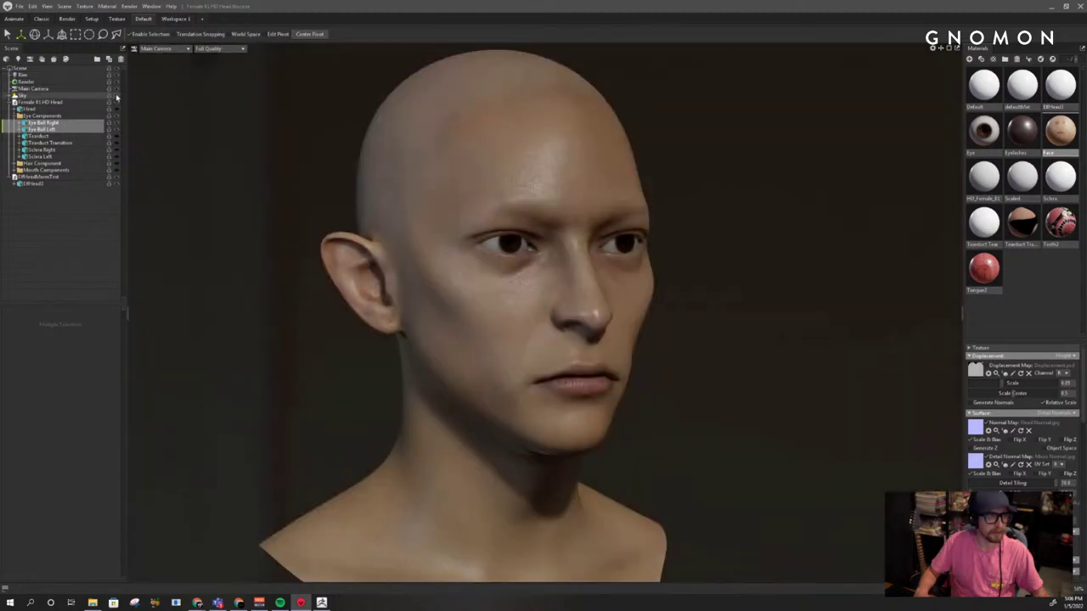
pyautogui.click(100, 96)
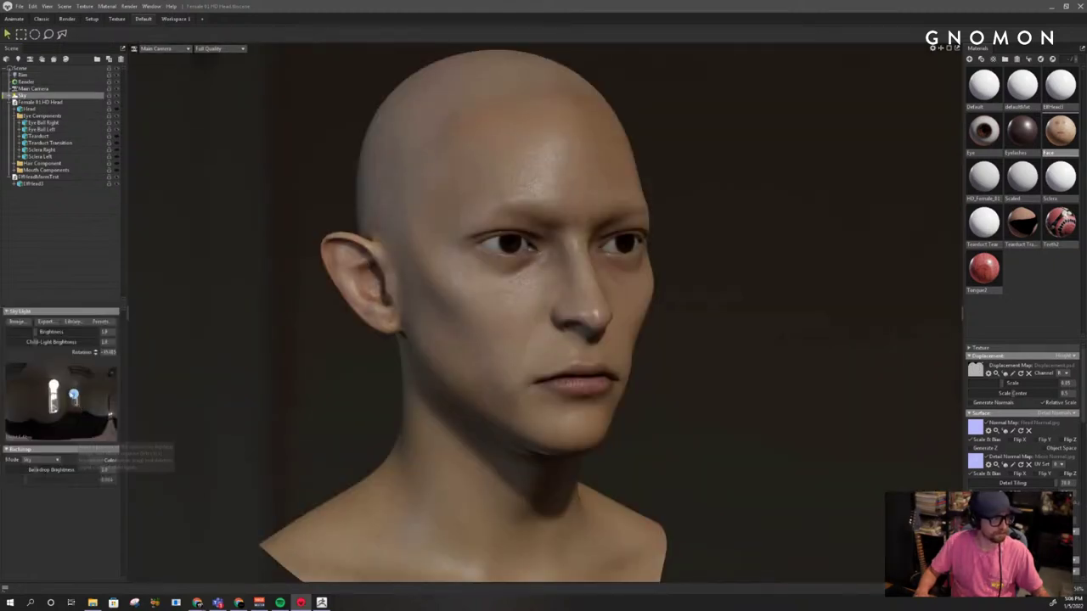
pyautogui.moveTo(35, 335); pyautogui.dragTo(21, 332)
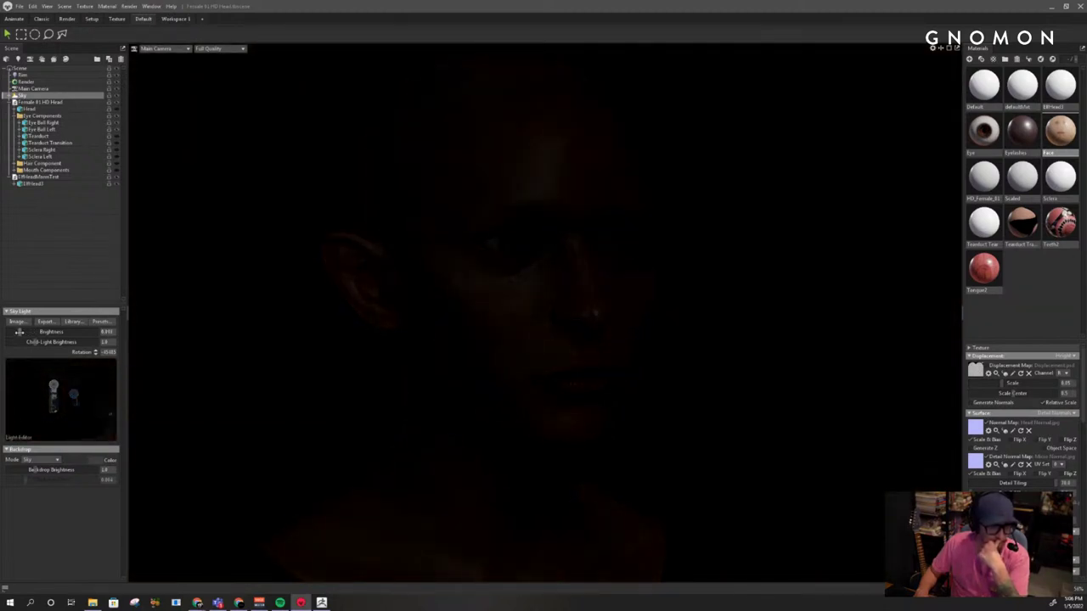
# Add a spot light to the scene
pyautogui.rightClick(33, 252)
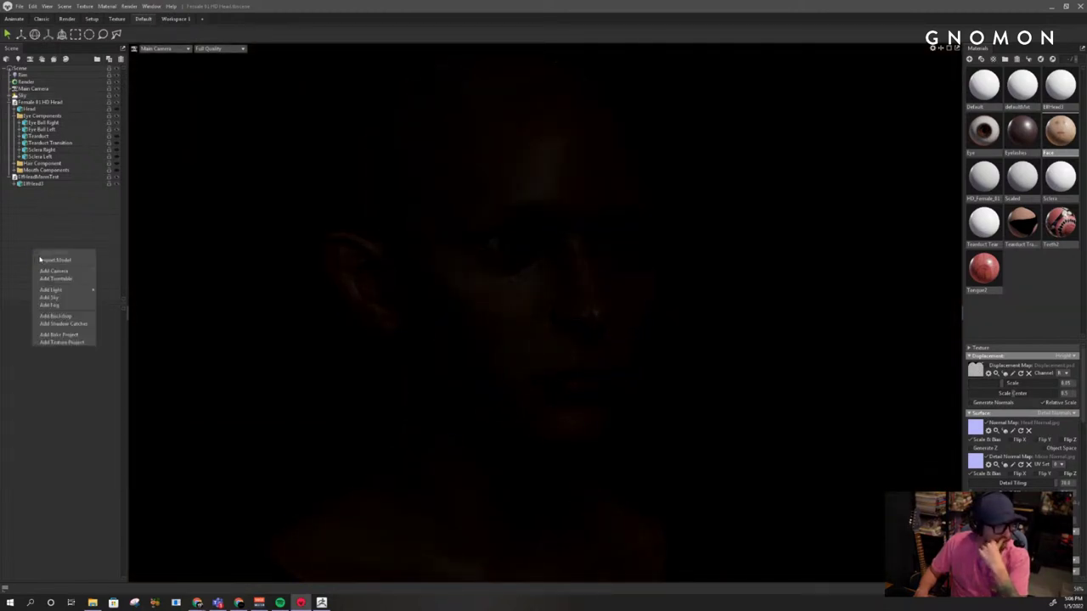
pyautogui.moveTo(51, 292)
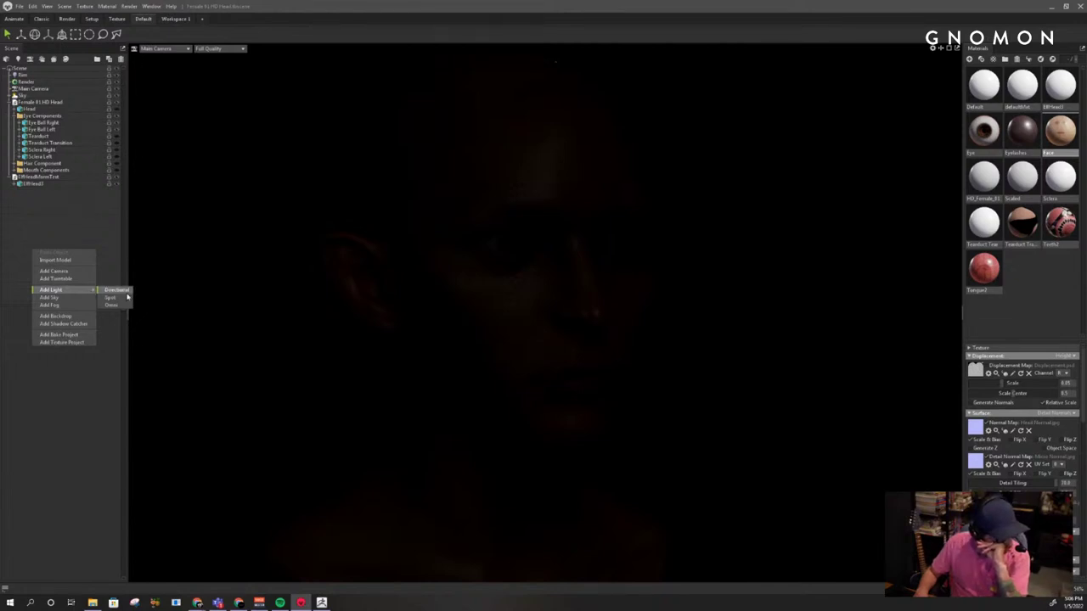
pyautogui.click(125, 298)
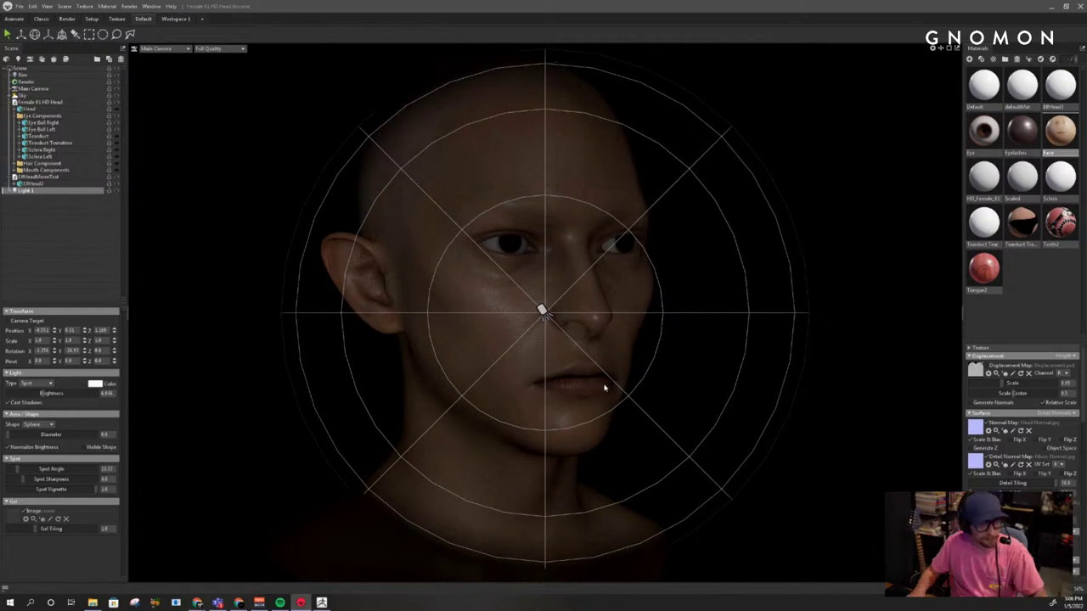
# Move the new spot light upward and sideways so that it sits above the head's height
pyautogui.moveTo(718, 354)
pyautogui.keyDown('alt'); pyautogui.mouseDown()
pyautogui.moveTo(711, 342)
pyautogui.moveTo(708, 364)
pyautogui.mouseUp(); pyautogui.keyUp('alt')
pyautogui.keyDown('alt'); pyautogui.moveTo(708, 364); pyautogui.dragTo(349, 292, button='right'); pyautogui.keyUp('alt')
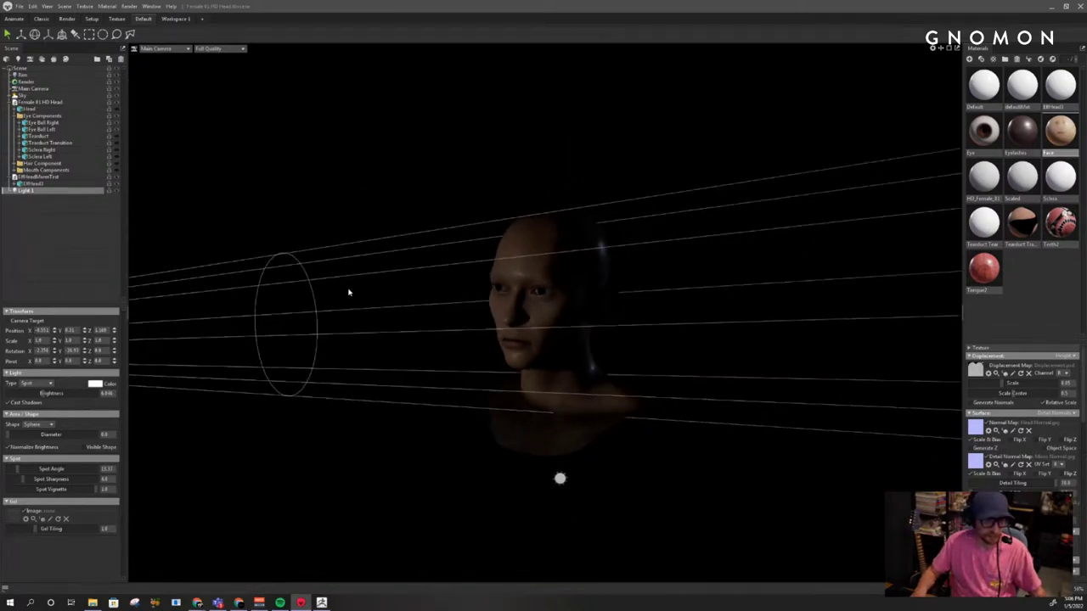
pyautogui.keyDown('alt'); pyautogui.moveTo(349, 292); pyautogui.dragTo(303, 289); pyautogui.keyUp('alt')
pyautogui.keyDown('alt'); pyautogui.moveTo(303, 289); pyautogui.dragTo(297, 303, button='right'); pyautogui.keyUp('alt')
pyautogui.keyDown('alt'); pyautogui.moveTo(297, 303); pyautogui.dragTo(383, 359); pyautogui.keyUp('alt')
pyautogui.keyDown('alt'); pyautogui.moveTo(383, 359); pyautogui.dragTo(267, 332, button='right'); pyautogui.keyUp('alt')
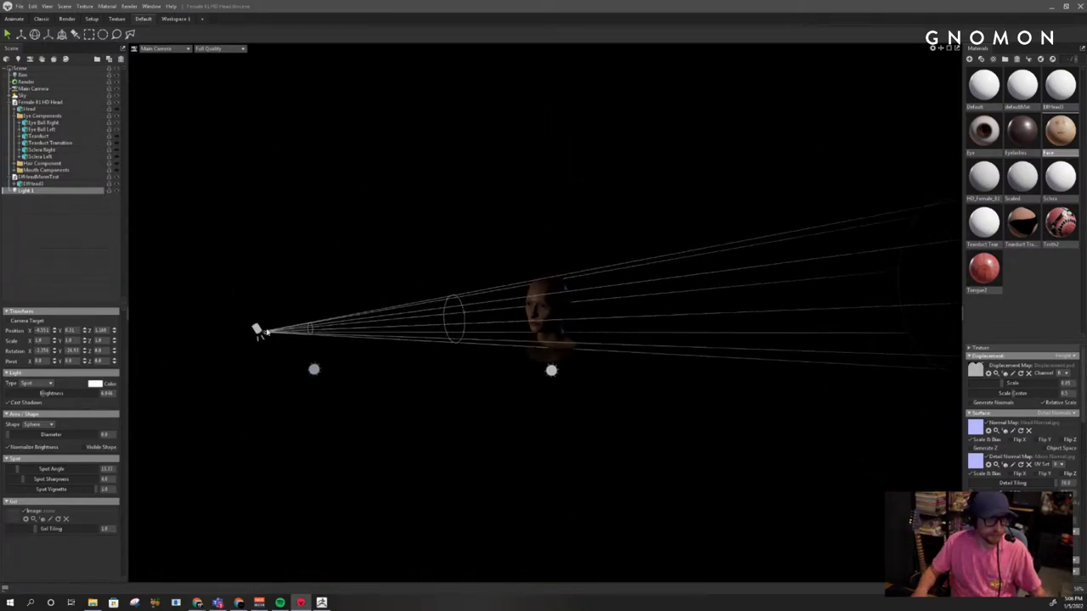
pyautogui.press('w')
pyautogui.moveTo(255, 323); pyautogui.dragTo(220, 200)
# Rotate the spot light so its cone points down onto the front of the elf's face
pyautogui.press('e')
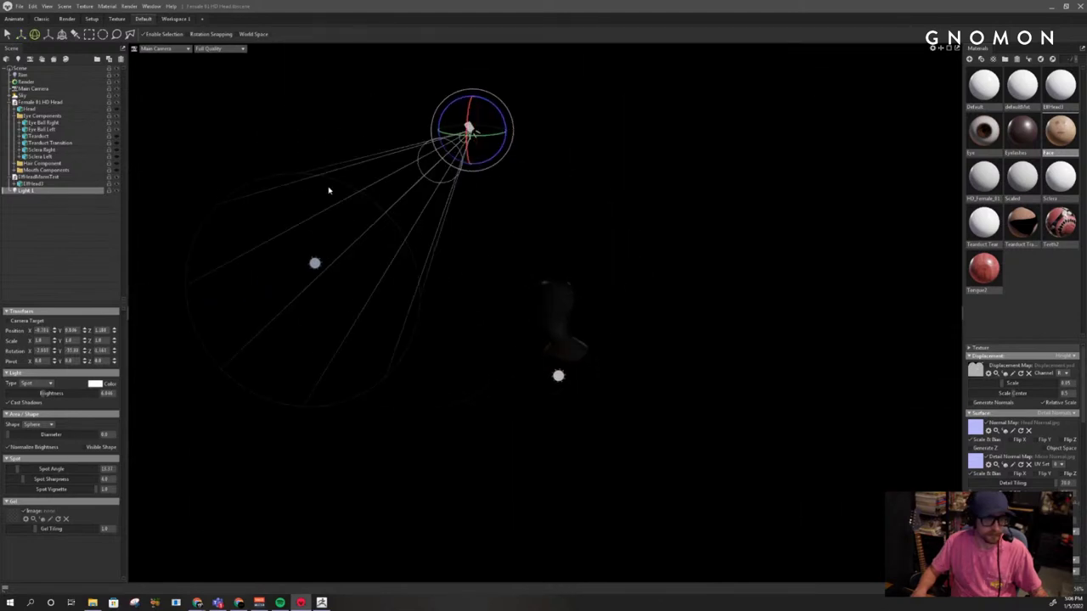
pyautogui.keyDown('alt'); pyautogui.moveTo(426, 154); pyautogui.dragTo(422, 161); pyautogui.keyUp('alt')
pyautogui.moveTo(494, 133); pyautogui.dragTo(497, 134)
pyautogui.keyDown('alt'); pyautogui.moveTo(768, 154); pyautogui.dragTo(764, 158); pyautogui.keyUp('alt')
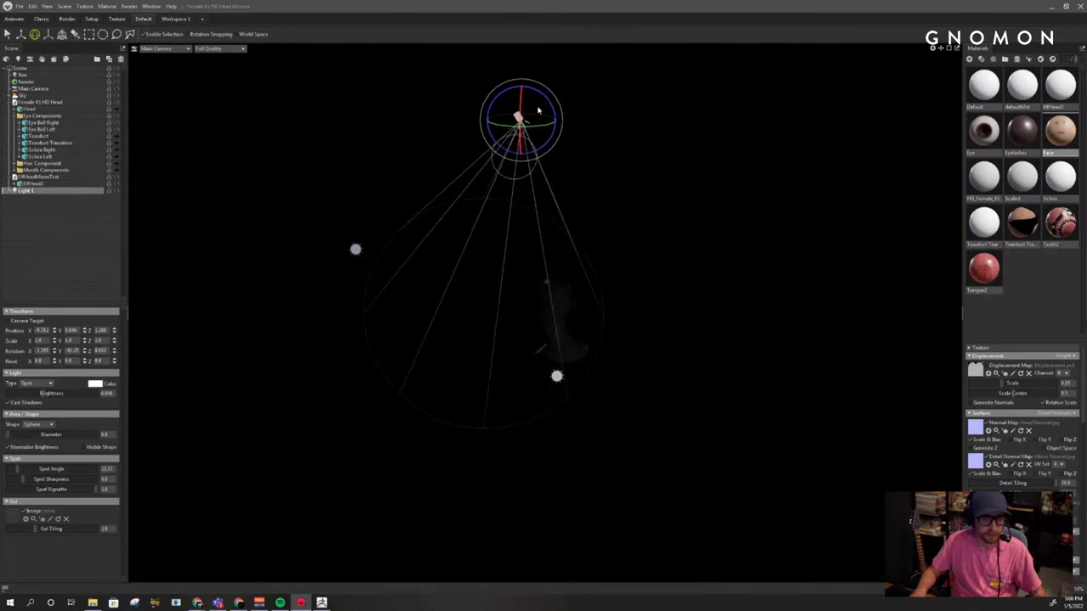
pyautogui.moveTo(521, 106); pyautogui.dragTo(519, 116)
pyautogui.keyDown('alt'); pyautogui.moveTo(508, 185); pyautogui.dragTo(601, 211); pyautogui.keyUp('alt')
pyautogui.moveTo(228, 177); pyautogui.dragTo(391, 226)
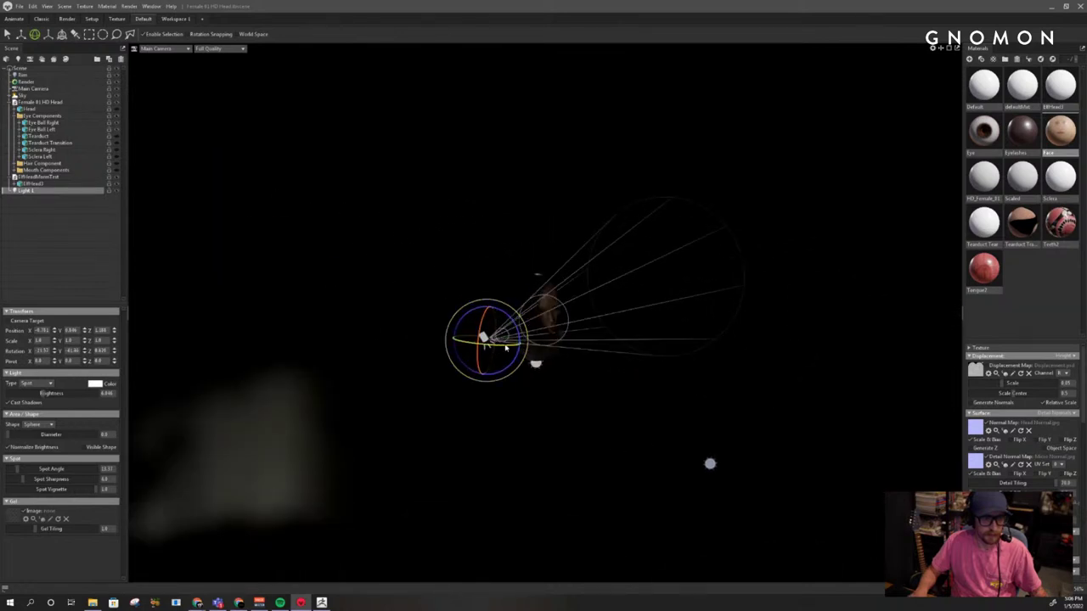
pyautogui.moveTo(506, 348); pyautogui.dragTo(506, 347)
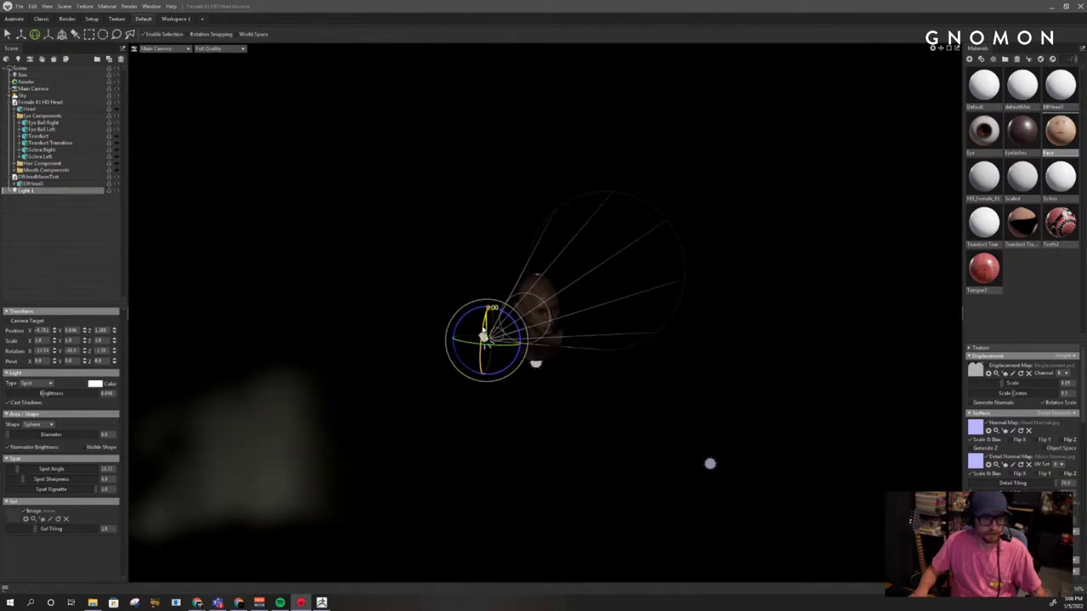
pyautogui.moveTo(483, 330); pyautogui.dragTo(486, 346)
pyautogui.keyDown('alt'); pyautogui.moveTo(625, 345); pyautogui.dragTo(643, 480, button='right'); pyautogui.keyUp('alt')
pyautogui.keyDown('alt'); pyautogui.moveTo(643, 481); pyautogui.dragTo(613, 416, button='middle'); pyautogui.keyUp('alt')
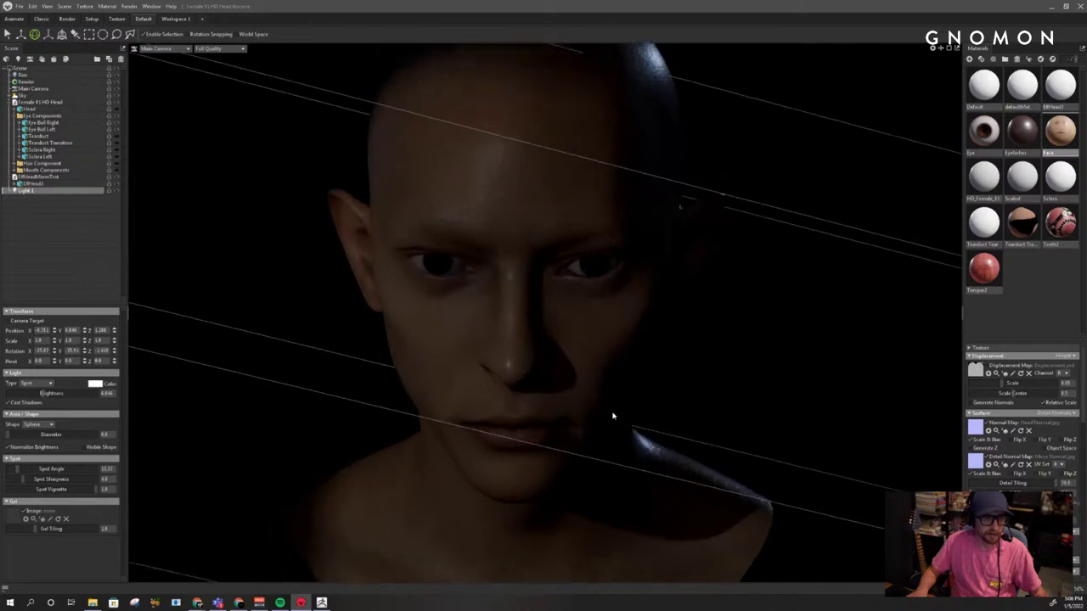
# Turn on ray tracing in the scene's render settings and view the elf head from a closer, turned angle
pyautogui.scroll(-5, 612, 415)
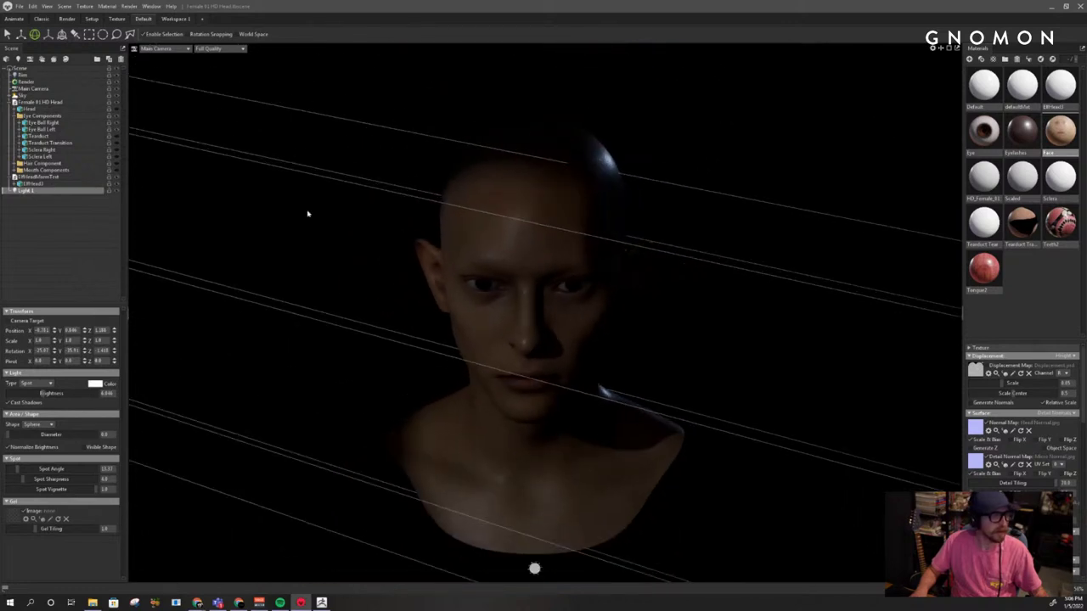
pyautogui.click(32, 69)
pyautogui.click(31, 78)
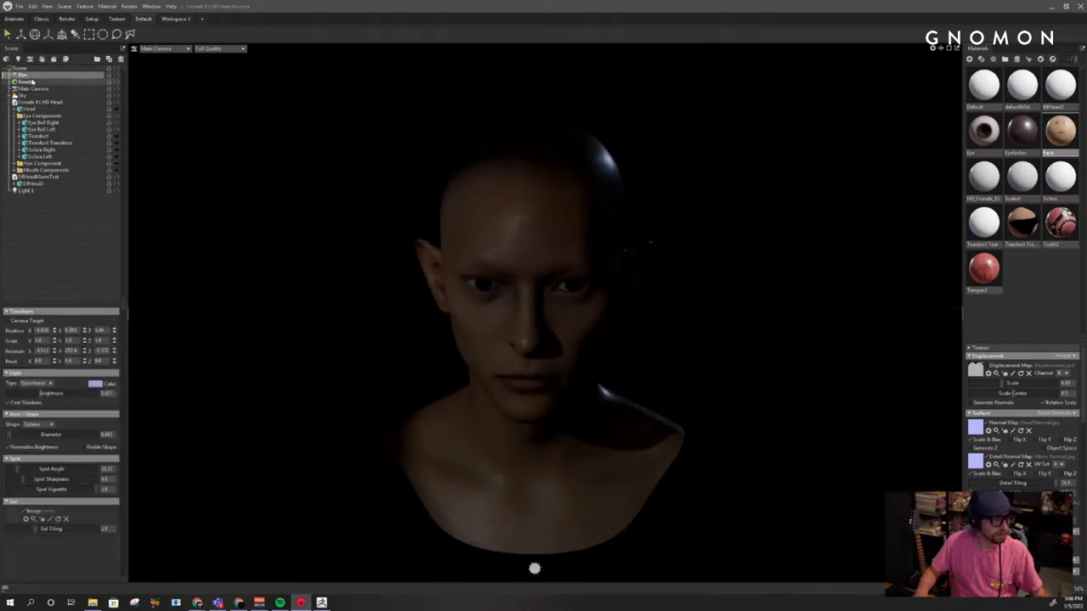
pyautogui.click(34, 82)
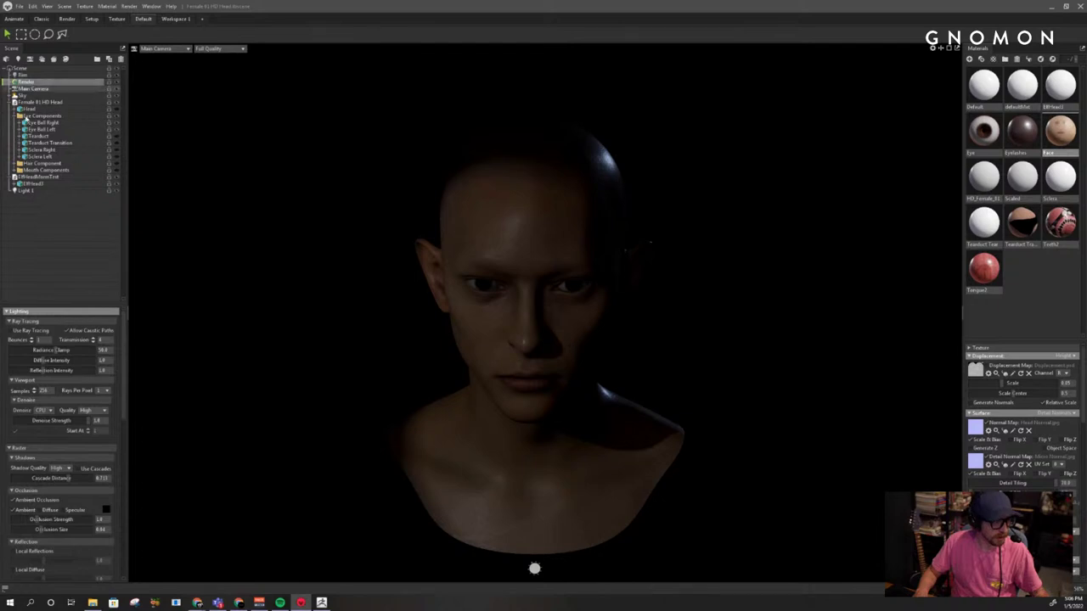
pyautogui.click(11, 332)
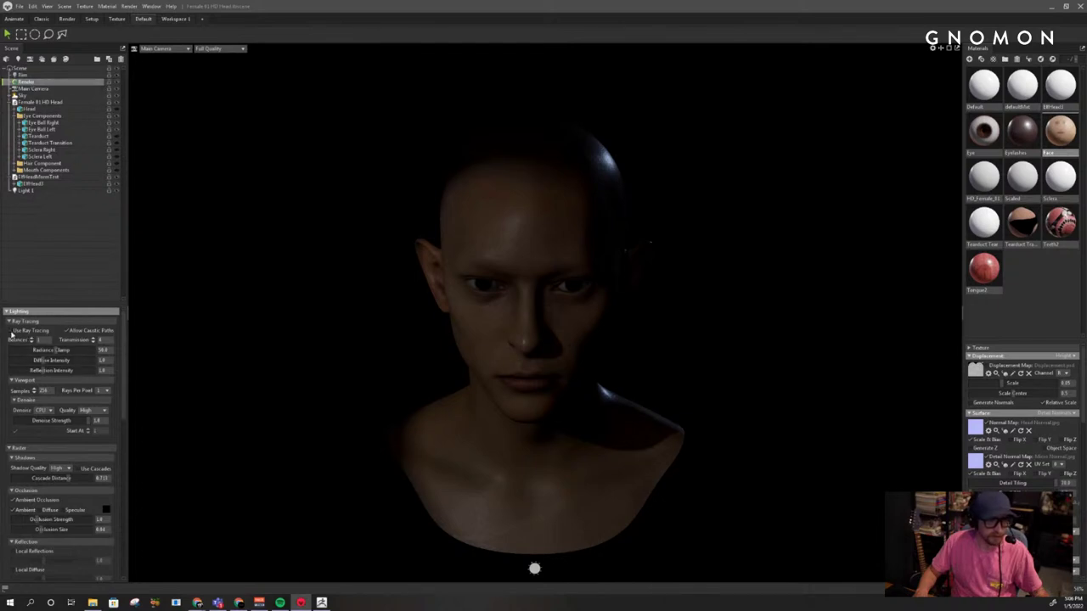
pyautogui.click(420, 301)
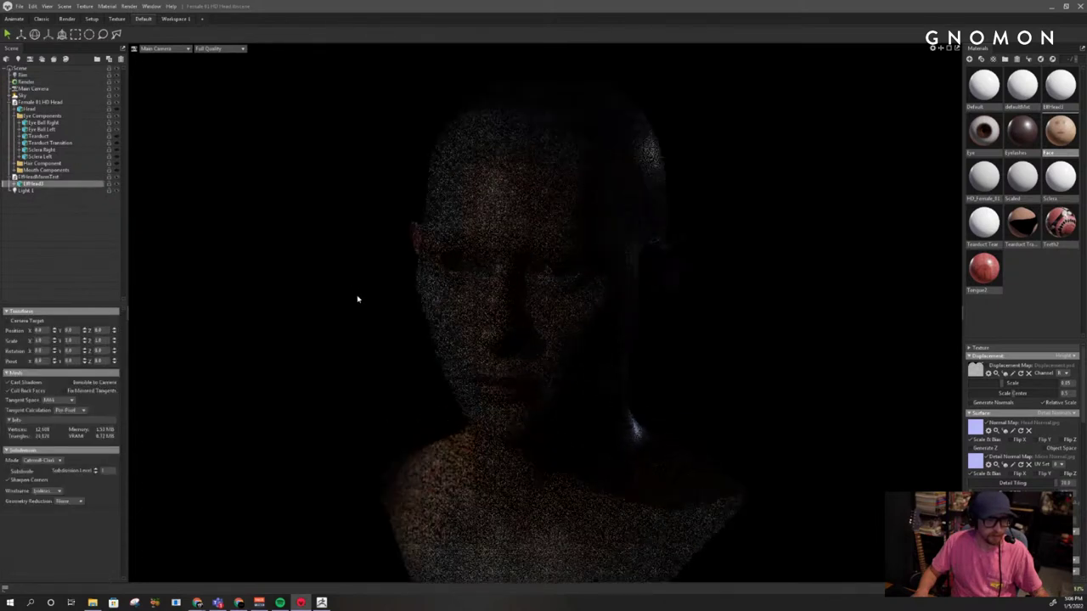
pyautogui.moveTo(357, 299); pyautogui.dragTo(359, 321, button='right')
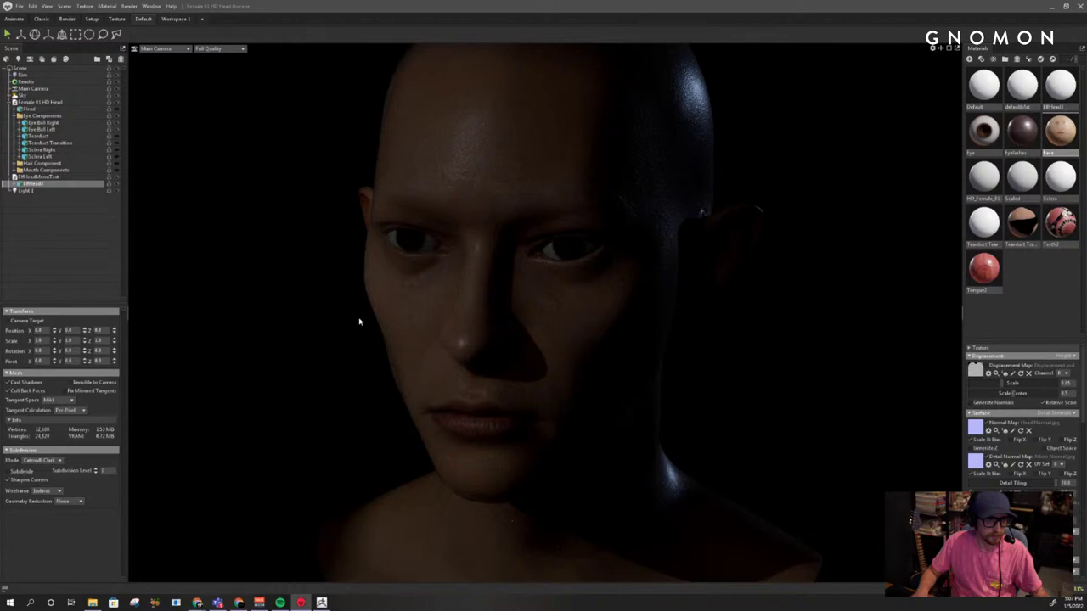
# Compare the elf head's shading with ray tracing switched off and on again
pyautogui.click(25, 83)
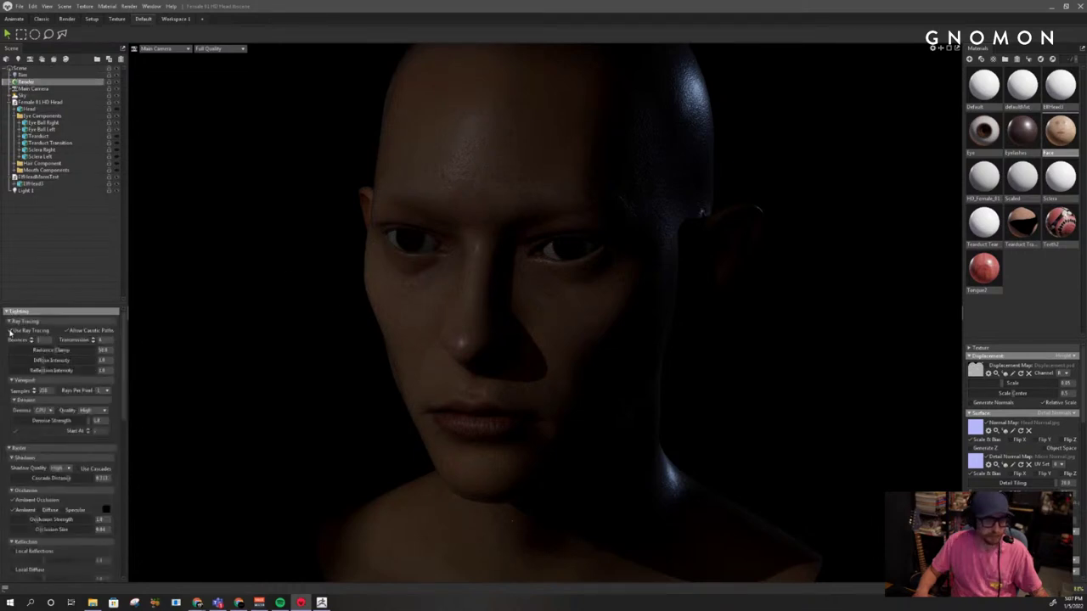
pyautogui.click(10, 331)
pyautogui.moveTo(197, 313); pyautogui.dragTo(230, 298)
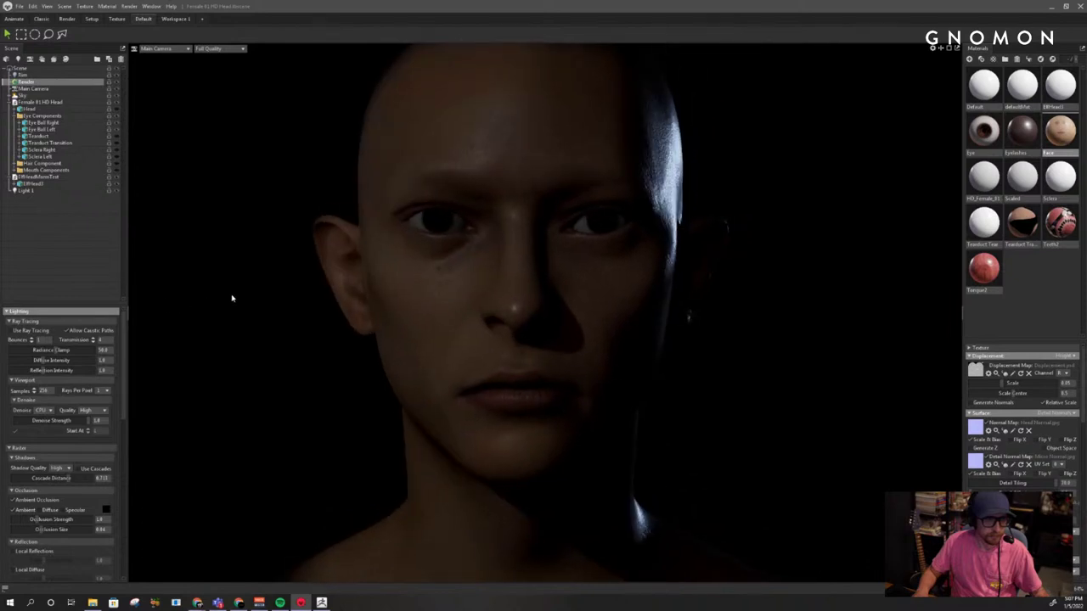
pyautogui.click(10, 331)
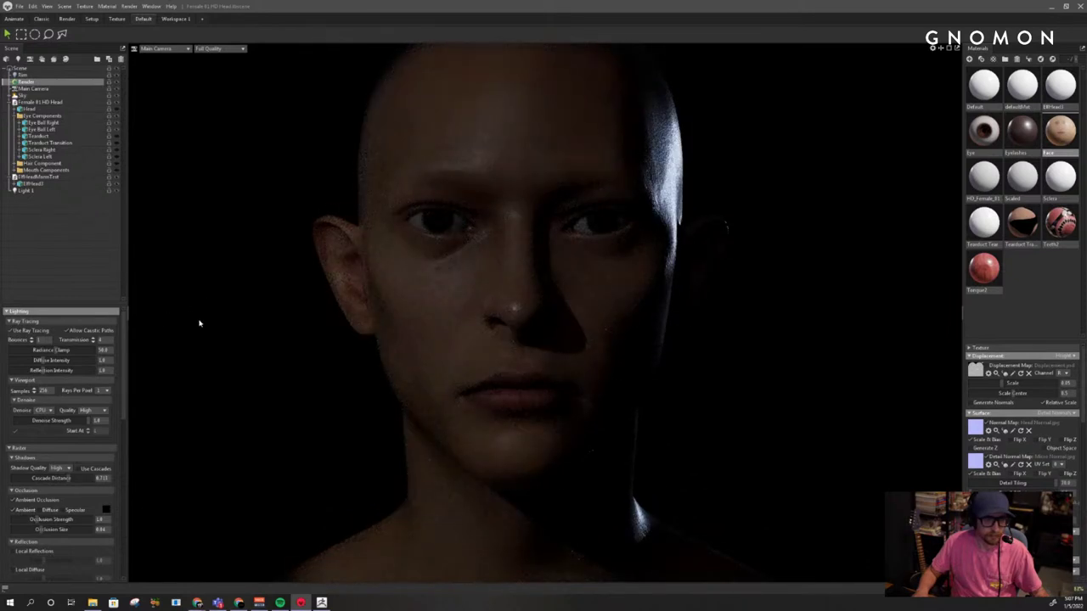
pyautogui.scroll(-6, 668, 309)
pyautogui.moveTo(382, 254)
pyautogui.mouseDown()
pyautogui.moveTo(451, 252)
pyautogui.moveTo(378, 267)
pyautogui.mouseUp()
pyautogui.scroll(1, 456, 261)
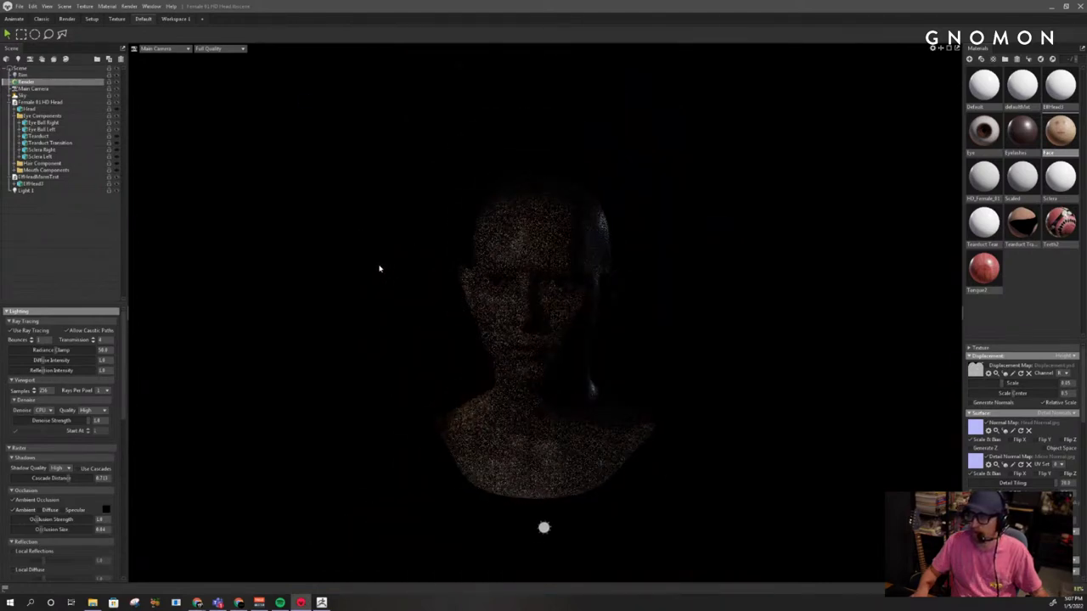
# Select the spot light above the head, widen its spot angle considerably and lower its brightness
pyautogui.moveTo(379, 267); pyautogui.dragTo(475, 374, button='right')
pyautogui.moveTo(653, 363); pyautogui.dragTo(493, 240, button='right')
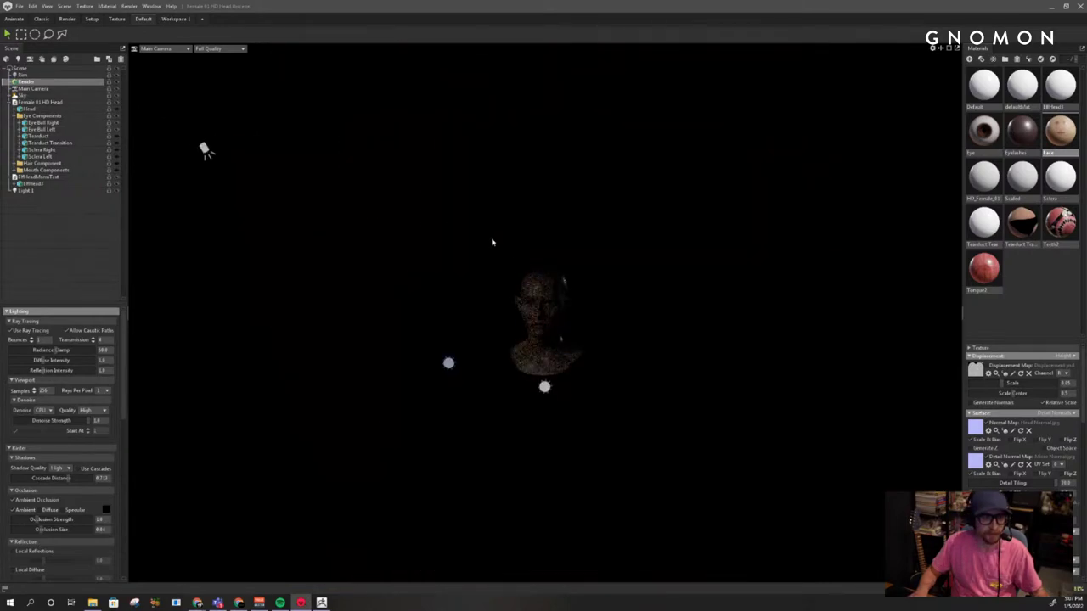
pyautogui.moveTo(493, 240); pyautogui.dragTo(488, 314)
pyautogui.click(193, 271)
pyautogui.moveTo(408, 303); pyautogui.dragTo(325, 300)
pyautogui.moveTo(319, 251); pyautogui.dragTo(341, 280, button='middle')
pyautogui.press('e')
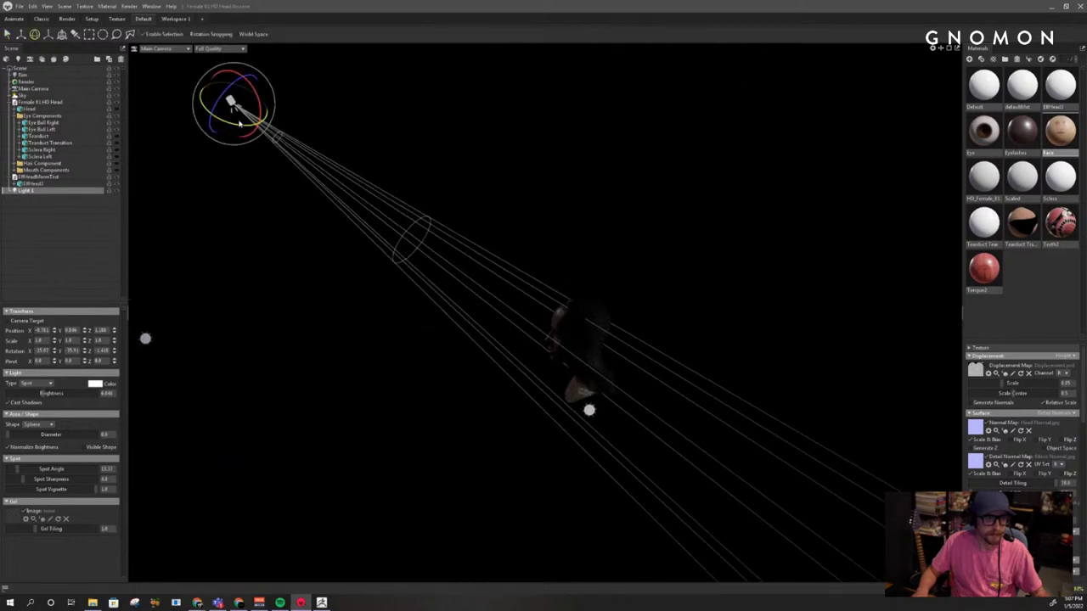
pyautogui.press('r')
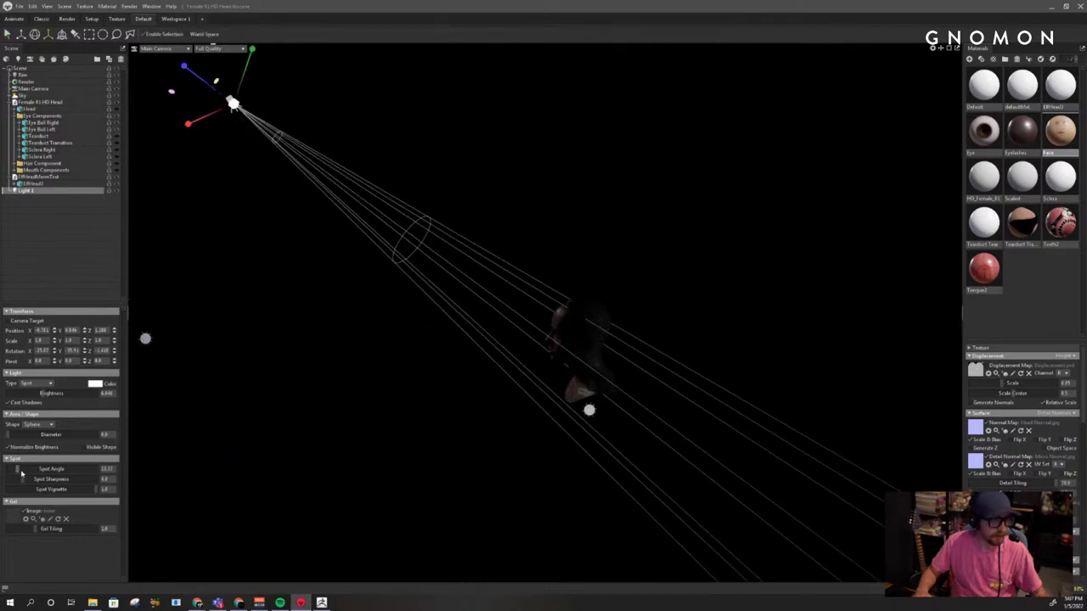
pyautogui.moveTo(21, 471); pyautogui.dragTo(56, 470)
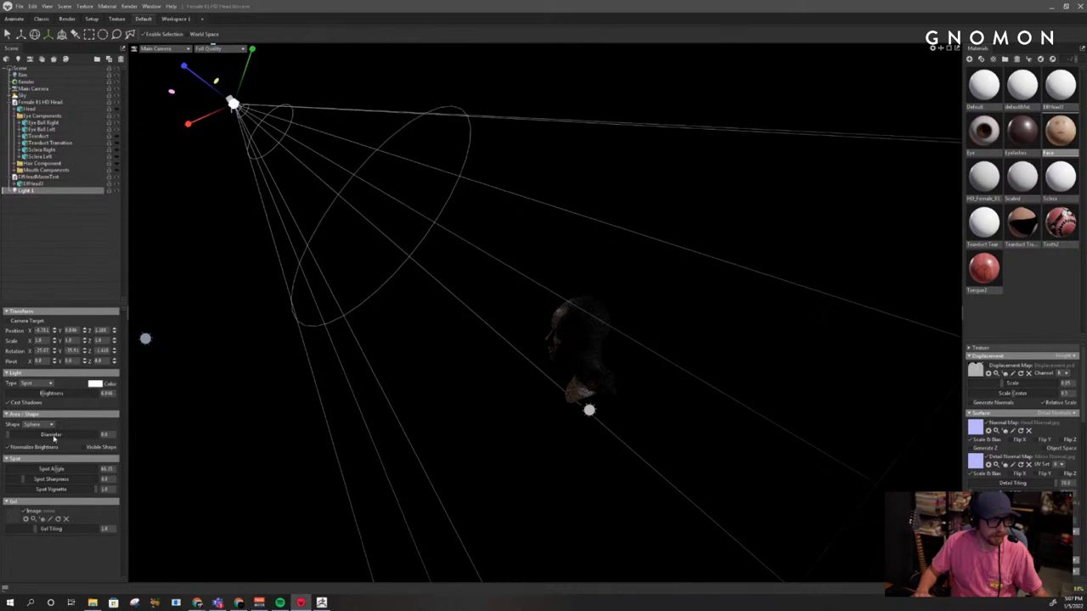
pyautogui.moveTo(43, 393); pyautogui.dragTo(35, 393)
# Bring the spot light in from its distant position to just in front of the head
pyautogui.press('w')
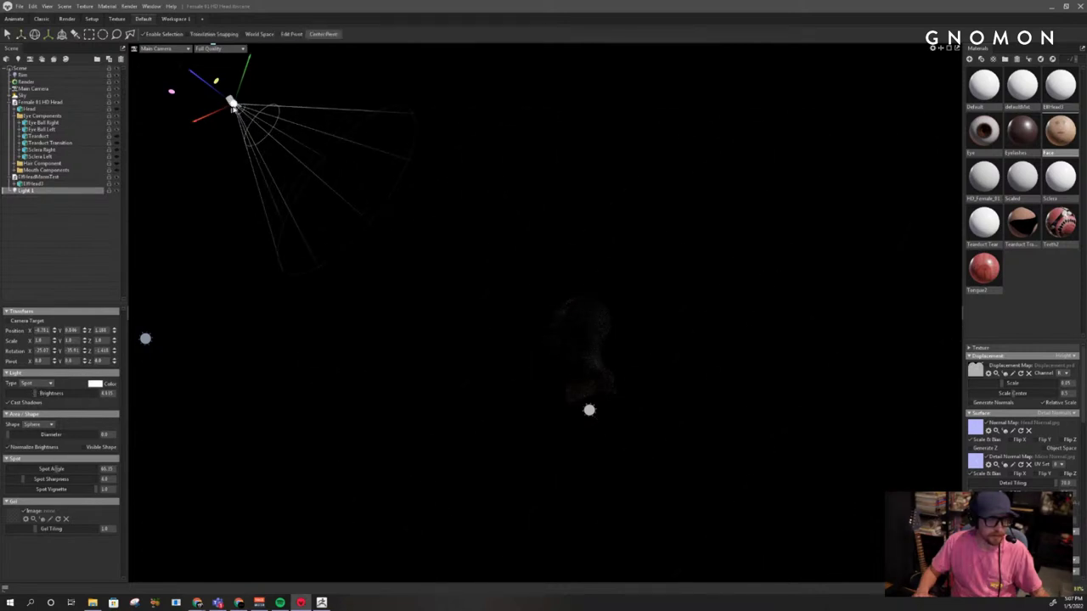
pyautogui.moveTo(213, 85); pyautogui.dragTo(434, 232)
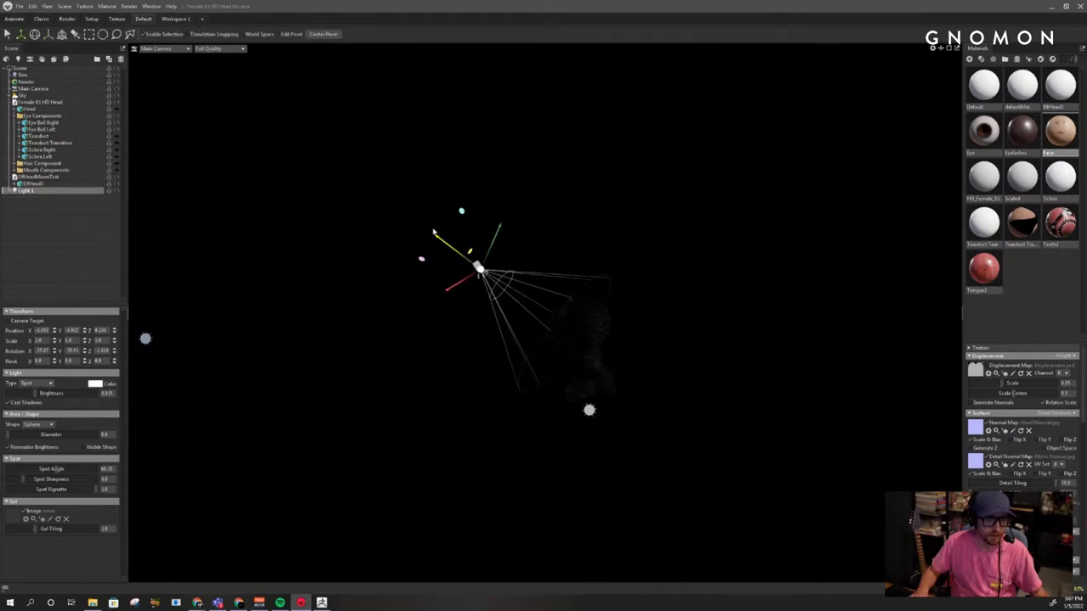
pyautogui.hotkey('ctrl', 'z')
pyautogui.keyDown('alt'); pyautogui.moveTo(319, 150); pyautogui.dragTo(382, 156); pyautogui.keyUp('alt')
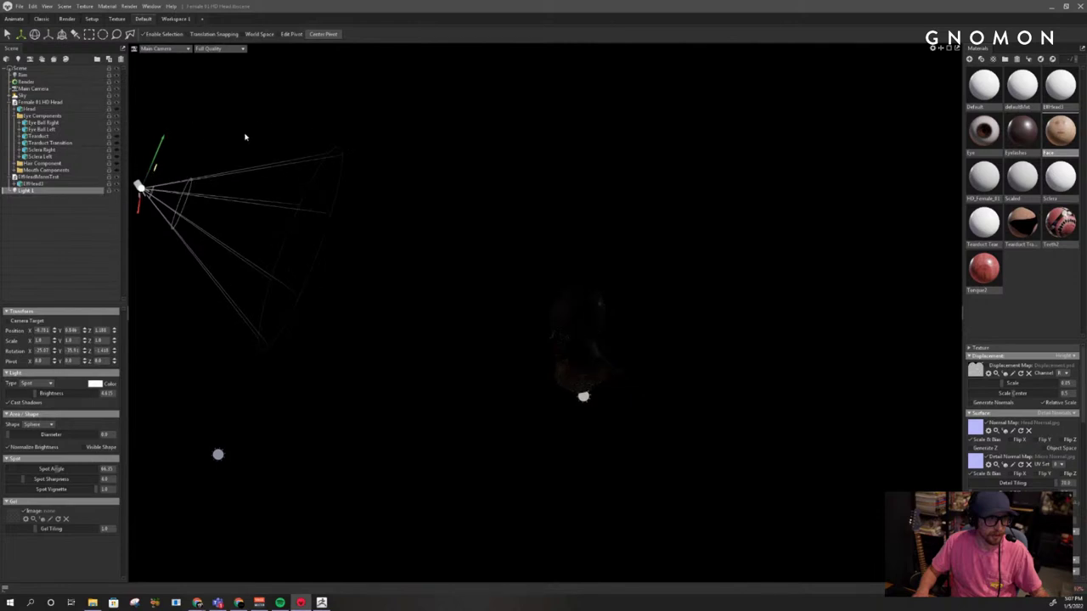
pyautogui.keyDown('alt'); pyautogui.moveTo(246, 136); pyautogui.dragTo(321, 134, button='middle'); pyautogui.keyUp('alt')
pyautogui.moveTo(188, 169); pyautogui.dragTo(608, 359)
# Shift the spot light back so it hangs above the top of the head
pyautogui.press('e')
pyautogui.press('w')
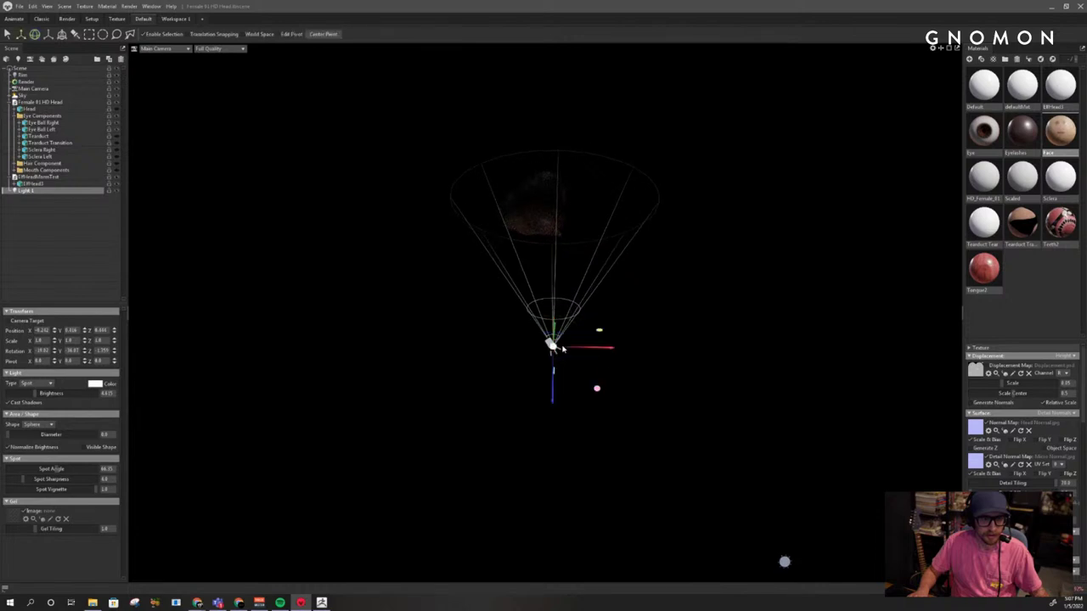
pyautogui.moveTo(552, 385); pyautogui.dragTo(614, 119)
pyautogui.keyDown('alt'); pyautogui.moveTo(616, 122); pyautogui.dragTo(676, 159); pyautogui.keyUp('alt')
# Rotate the spot light so its cone points down onto the head, and nudge its position above the head
pyautogui.press('e')
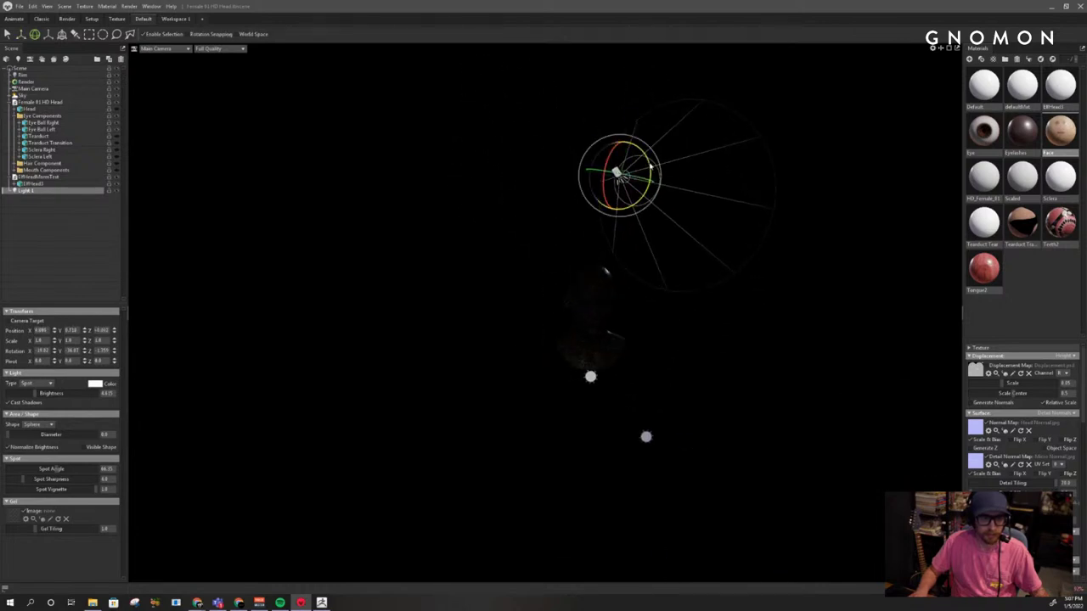
pyautogui.moveTo(600, 154); pyautogui.dragTo(614, 173)
pyautogui.keyDown('alt'); pyautogui.moveTo(614, 227); pyautogui.dragTo(577, 282); pyautogui.keyUp('alt')
pyautogui.press('w')
pyautogui.moveTo(639, 234); pyautogui.dragTo(672, 251)
pyautogui.press('e')
pyautogui.keyDown('alt'); pyautogui.moveTo(673, 251); pyautogui.dragTo(628, 260, button='right'); pyautogui.keyUp('alt')
pyautogui.keyDown('alt'); pyautogui.moveTo(628, 260); pyautogui.dragTo(638, 202); pyautogui.keyUp('alt')
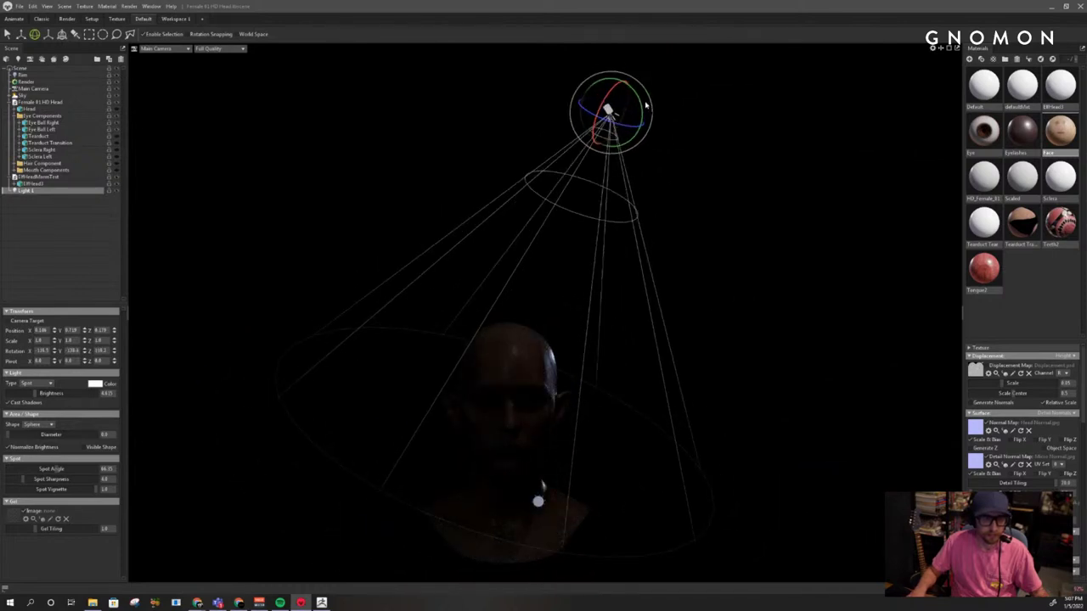
# Toggle the Sky's visibility, and move the spot light lower, in front of and above the forehead
pyautogui.click(101, 96)
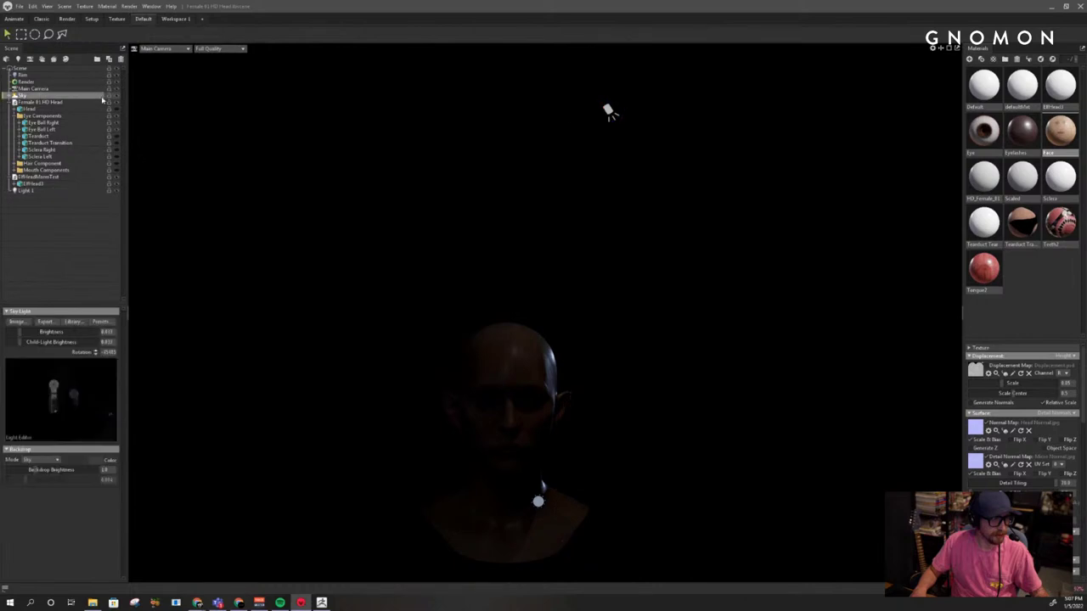
pyautogui.click(118, 96)
pyautogui.click(608, 112)
pyautogui.keyDown('alt'); pyautogui.moveTo(653, 187); pyautogui.dragTo(635, 151); pyautogui.keyUp('alt')
pyautogui.moveTo(610, 71); pyautogui.dragTo(570, 176)
pyautogui.keyDown('alt'); pyautogui.moveTo(570, 177); pyautogui.dragTo(577, 127); pyautogui.keyUp('alt')
# Rotate the spot light to aim its cone at the face, and frame the head from the front
pyautogui.press('e')
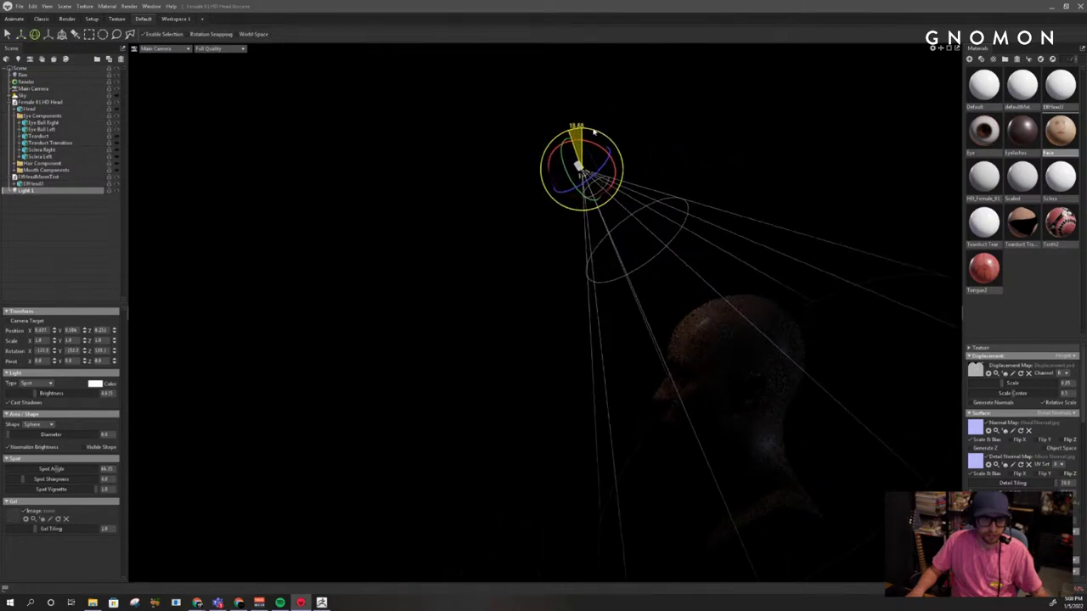
pyautogui.keyDown('alt'); pyautogui.moveTo(544, 179); pyautogui.dragTo(635, 274); pyautogui.keyUp('alt')
pyautogui.keyDown('alt'); pyautogui.moveTo(635, 274); pyautogui.dragTo(752, 432, button='right'); pyautogui.keyUp('alt')
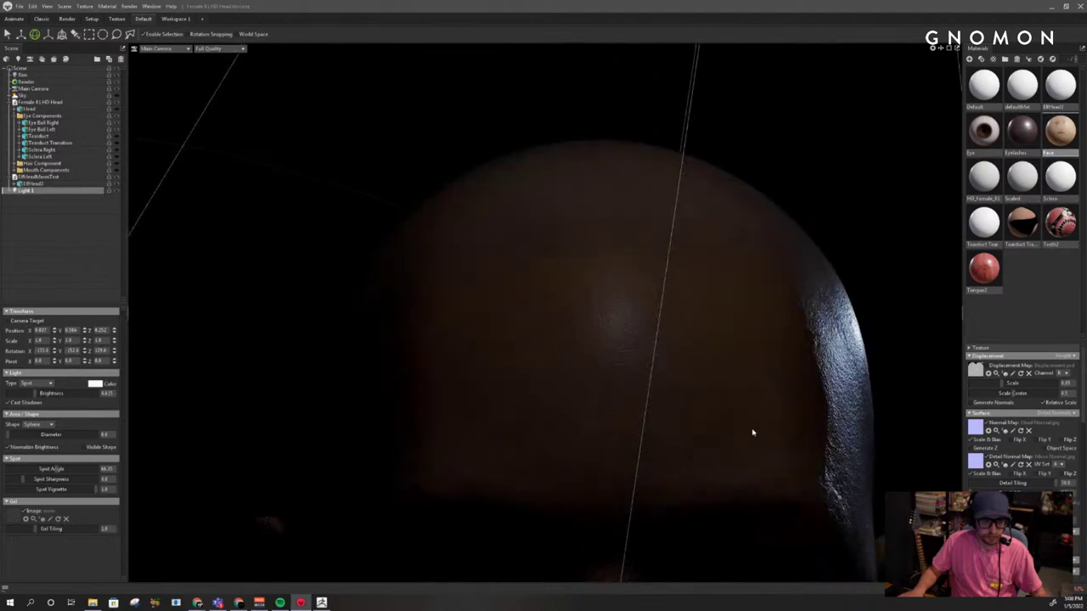
pyautogui.keyDown('alt'); pyautogui.moveTo(752, 432); pyautogui.dragTo(704, 332, button='middle'); pyautogui.keyUp('alt')
pyautogui.keyDown('alt'); pyautogui.moveTo(704, 332); pyautogui.dragTo(537, 281, button='right'); pyautogui.keyUp('alt')
pyautogui.keyDown('alt'); pyautogui.moveTo(679, 404); pyautogui.dragTo(582, 390, button='right'); pyautogui.keyUp('alt')
pyautogui.keyDown('alt'); pyautogui.moveTo(689, 443); pyautogui.dragTo(694, 285, button='middle'); pyautogui.keyUp('alt')
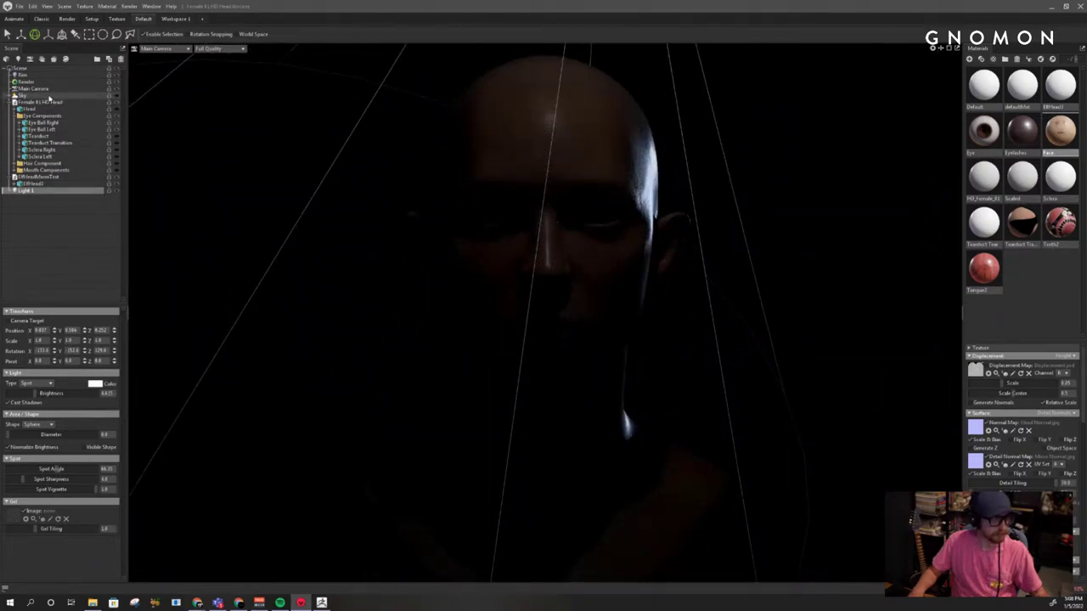
# Raise the spot light's brightness to about 5.4, keep its type as Spot, and check the face from several angles
pyautogui.moveTo(35, 393); pyautogui.dragTo(40, 393)
pyautogui.click(51, 385)
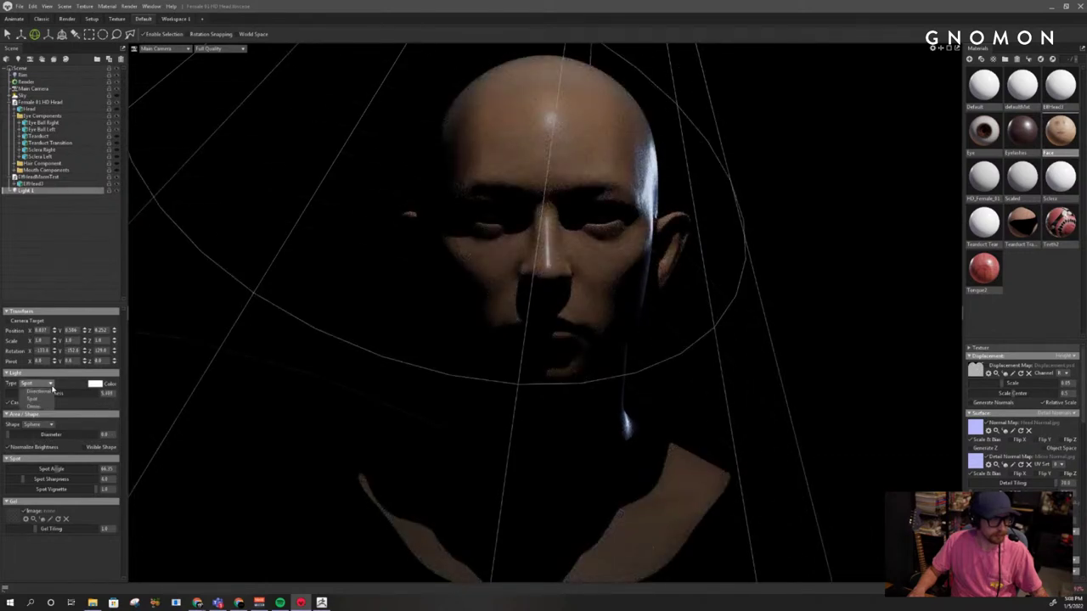
pyautogui.click(50, 385)
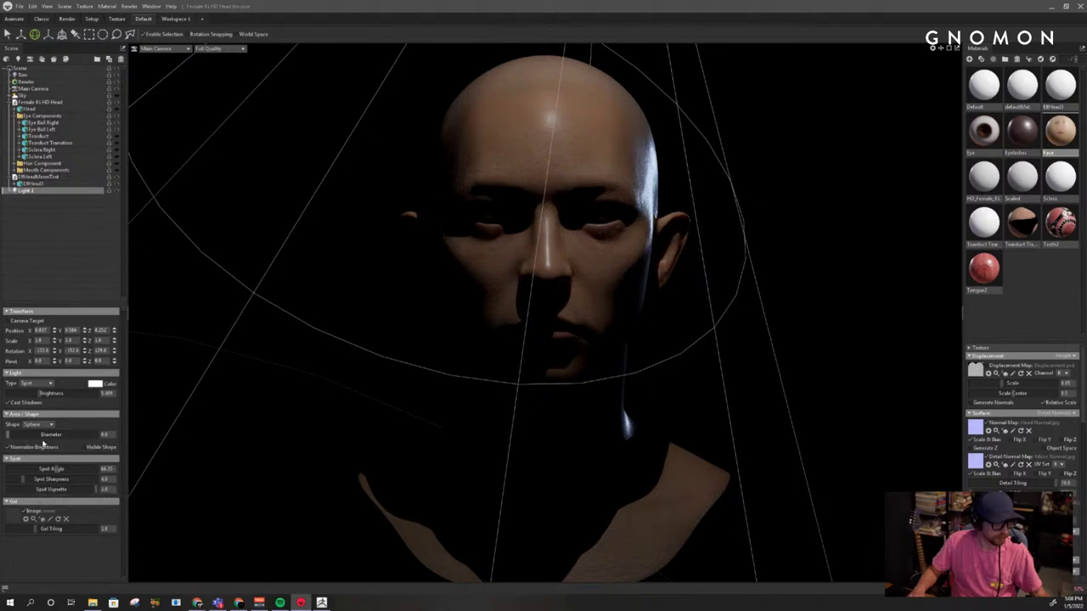
pyautogui.scroll(-1, 747, 287)
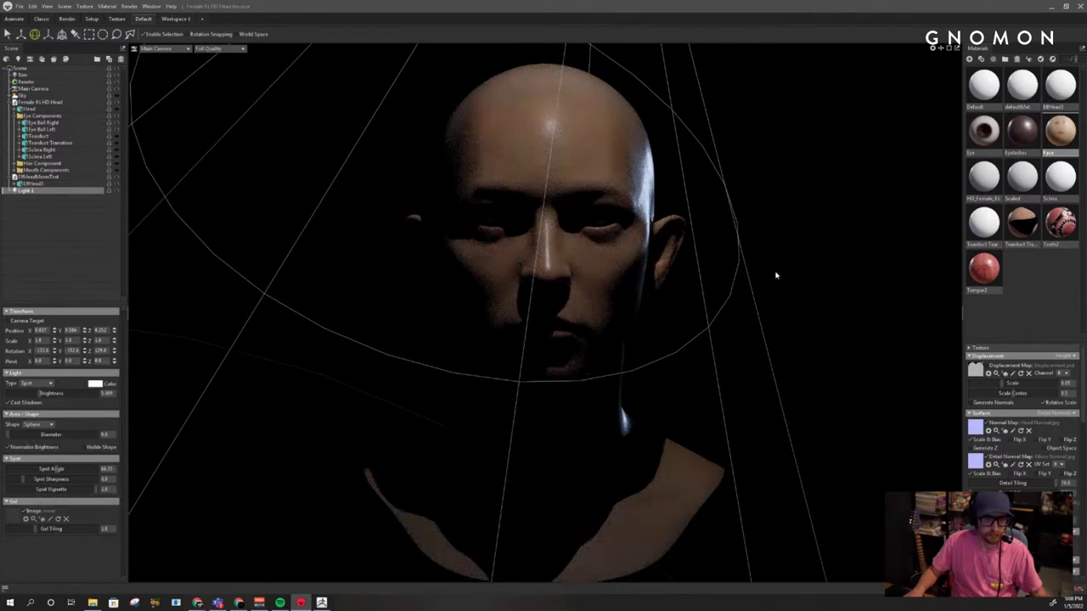
pyautogui.scroll(-1, 769, 272)
pyautogui.moveTo(762, 270)
pyautogui.mouseDown()
pyautogui.moveTo(686, 257)
pyautogui.moveTo(509, 287)
pyautogui.mouseUp()
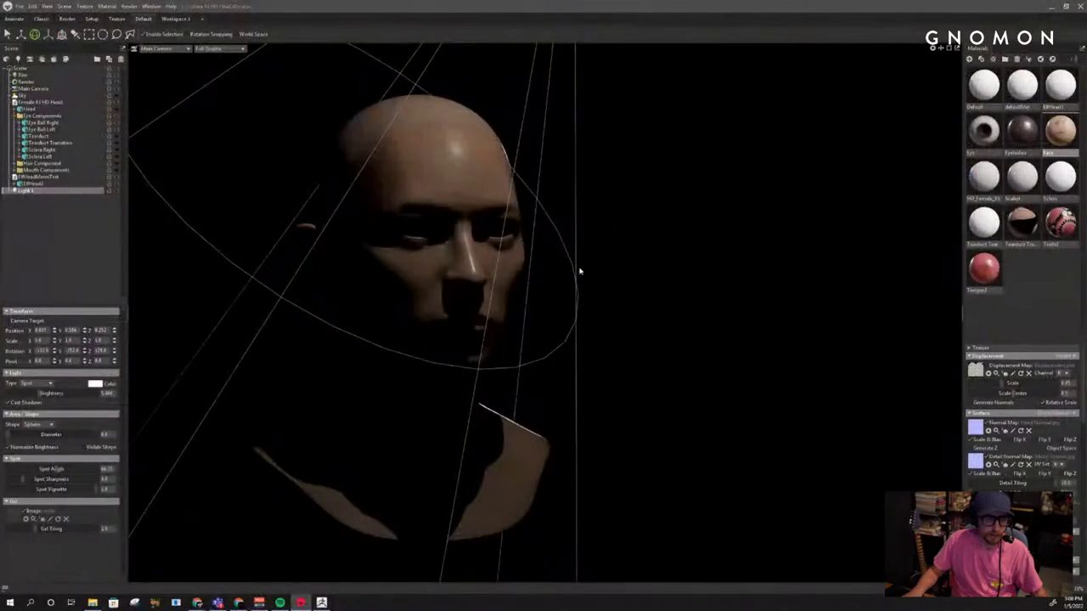
pyautogui.moveTo(577, 272); pyautogui.dragTo(434, 274)
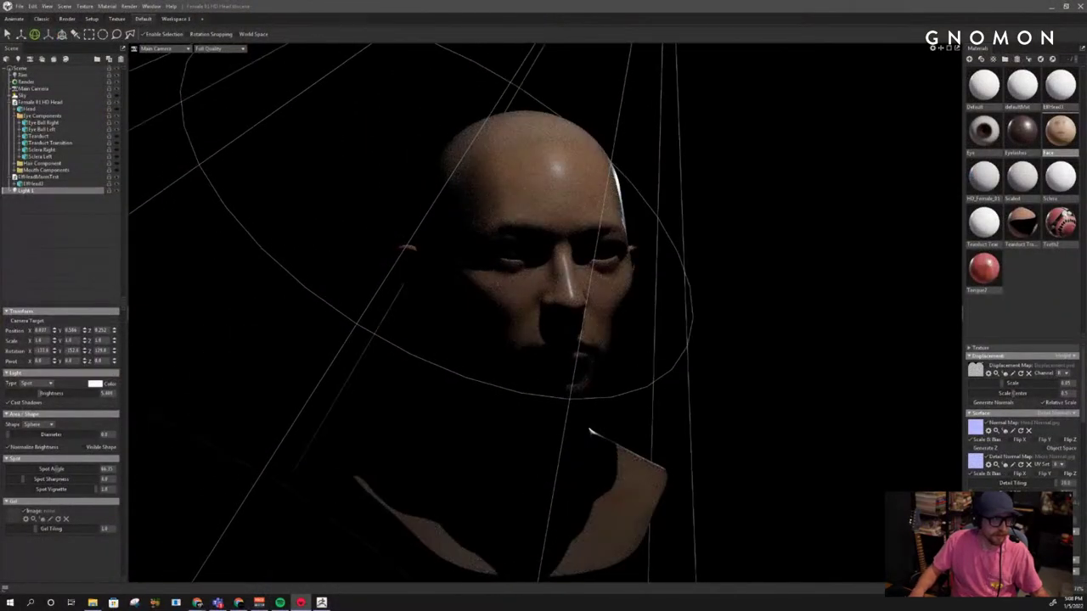
# Save the scene under a new file name beginning with ElfHead in the 1-5-22Head folder on the DATA (D:) drive
pyautogui.click(20, 7)
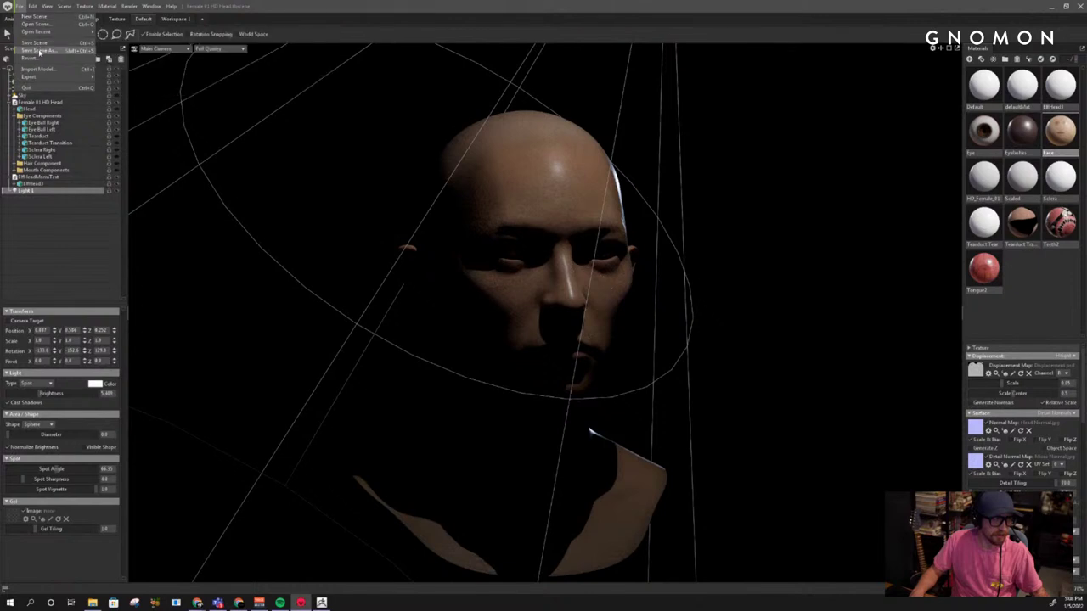
pyautogui.click(40, 51)
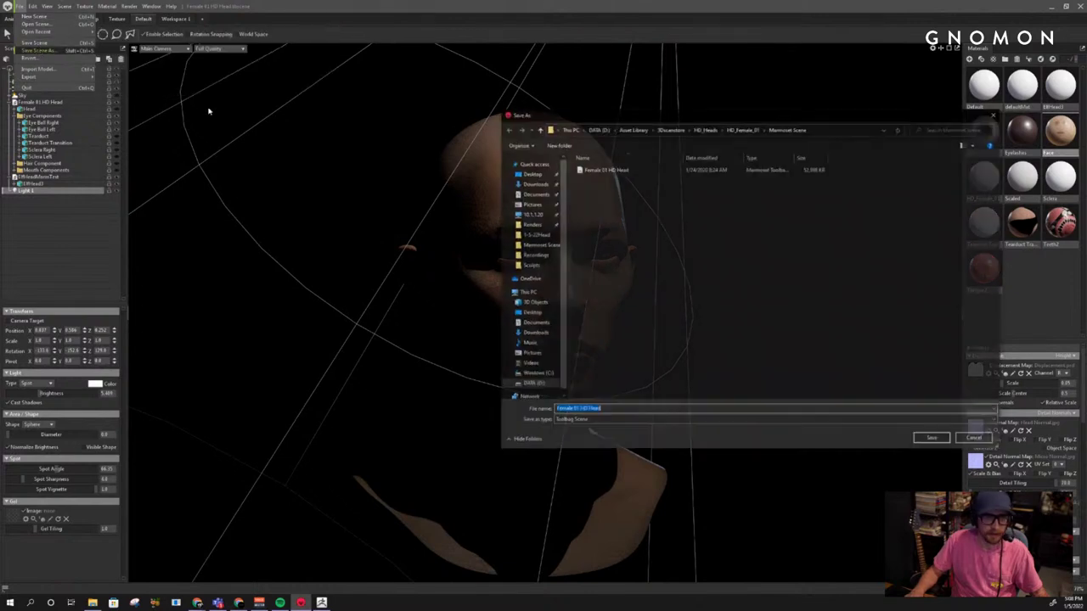
pyautogui.click(630, 129)
pyautogui.click(599, 129)
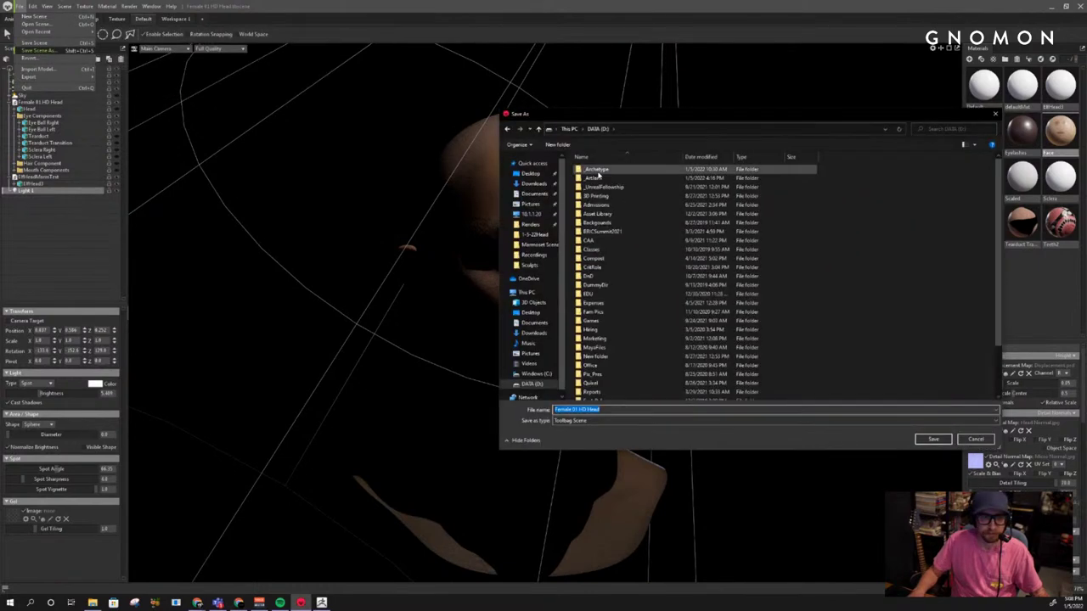
pyautogui.doubleClick(597, 169)
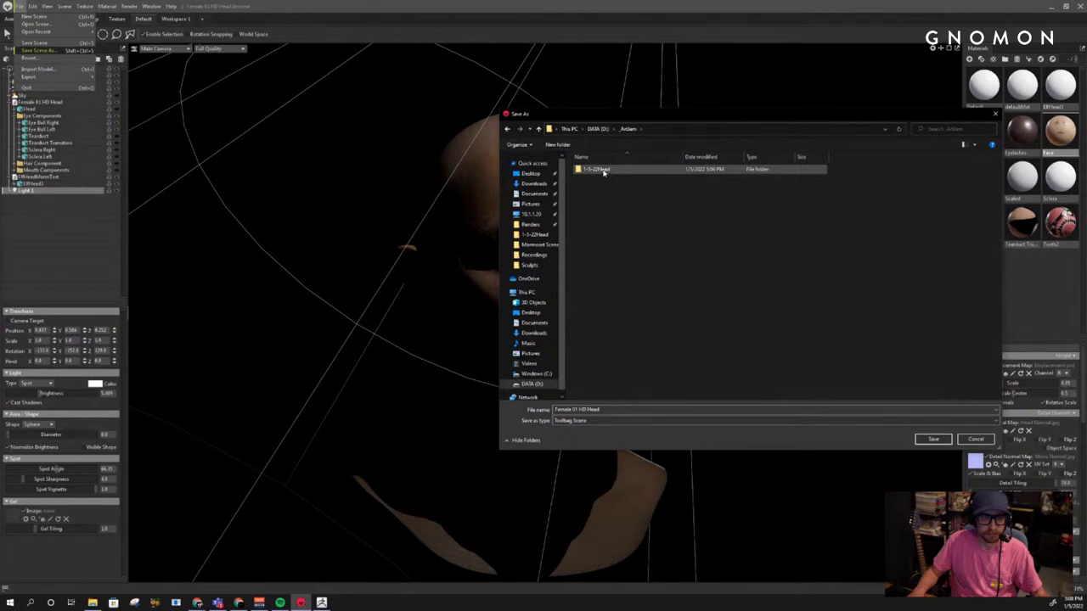
pyautogui.doubleClick(604, 172)
pyautogui.click(616, 410)
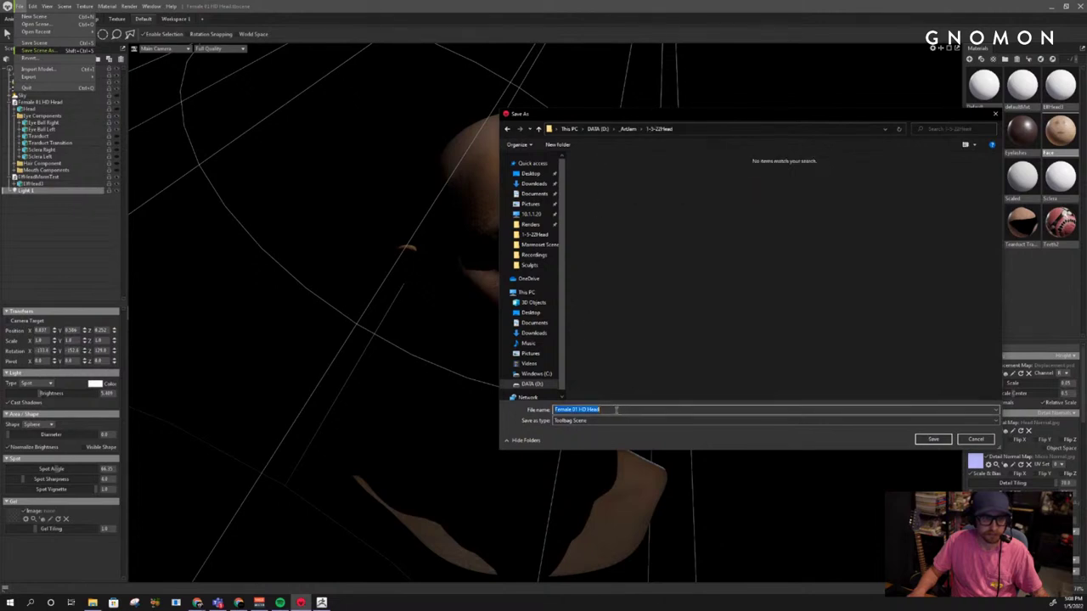
pyautogui.write('Elf')
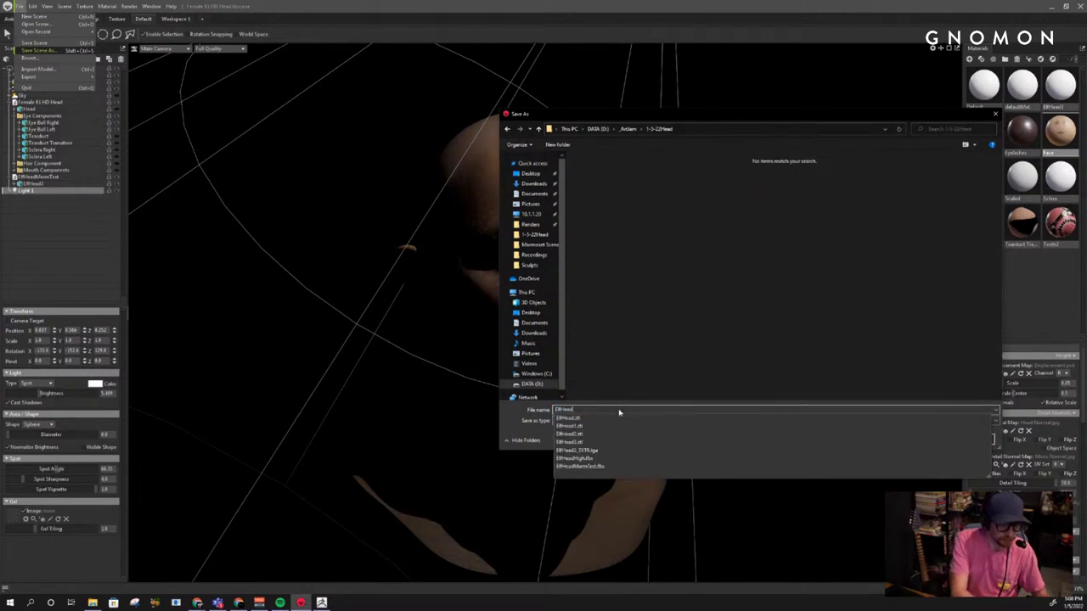
pyautogui.press('Return')
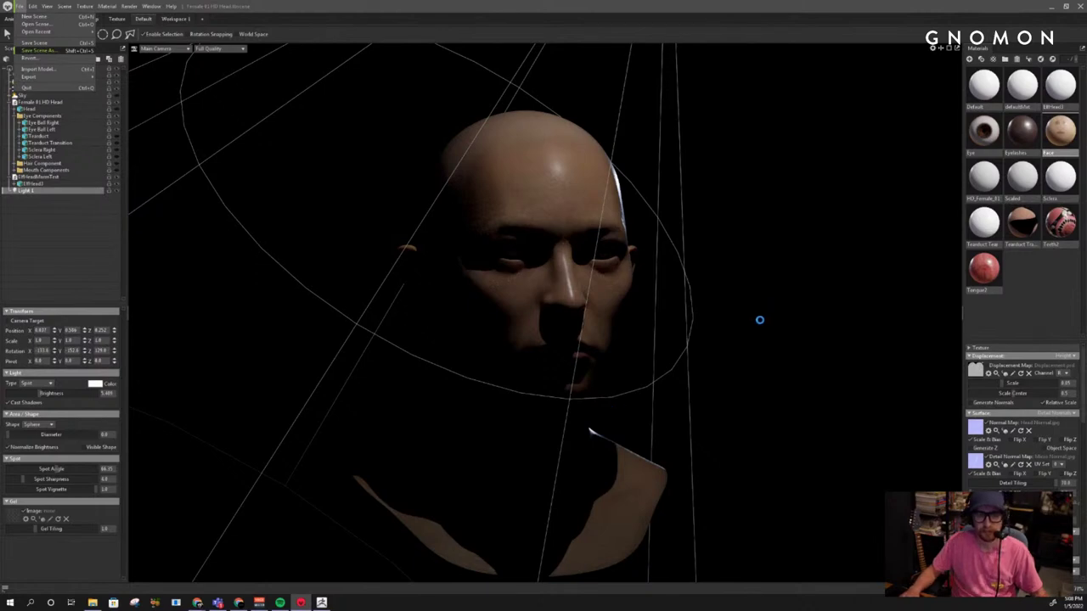
# Select the elf head mesh under ElfHeadMarmTest and hide it from the scene
pyautogui.keyDown('alt'); pyautogui.moveTo(728, 237); pyautogui.dragTo(725, 242); pyautogui.keyUp('alt')
pyautogui.scroll(1, 725, 242)
pyautogui.click(555, 180)
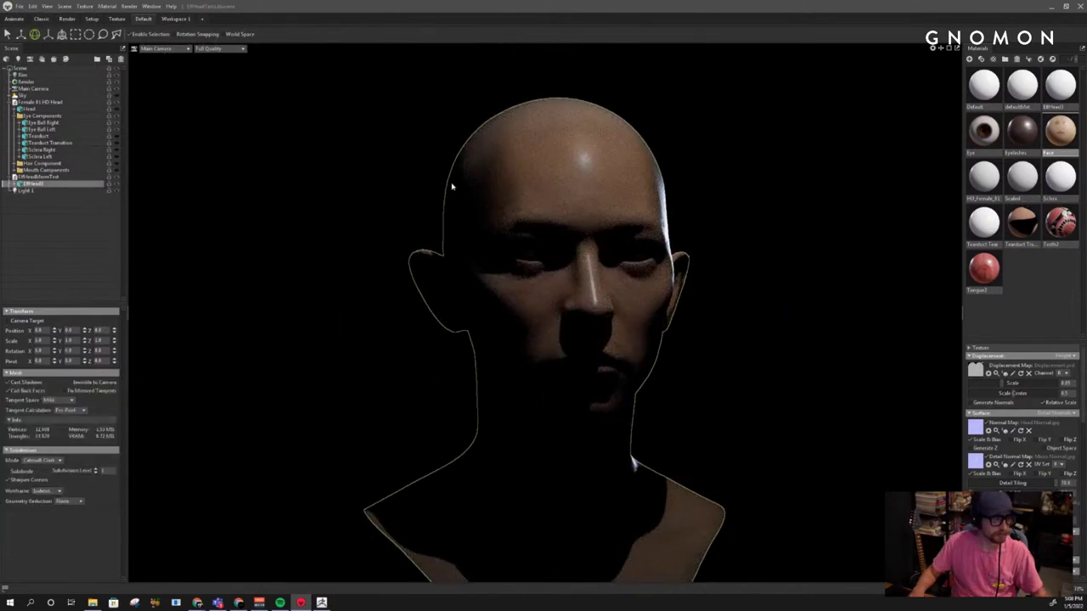
pyautogui.click(116, 180)
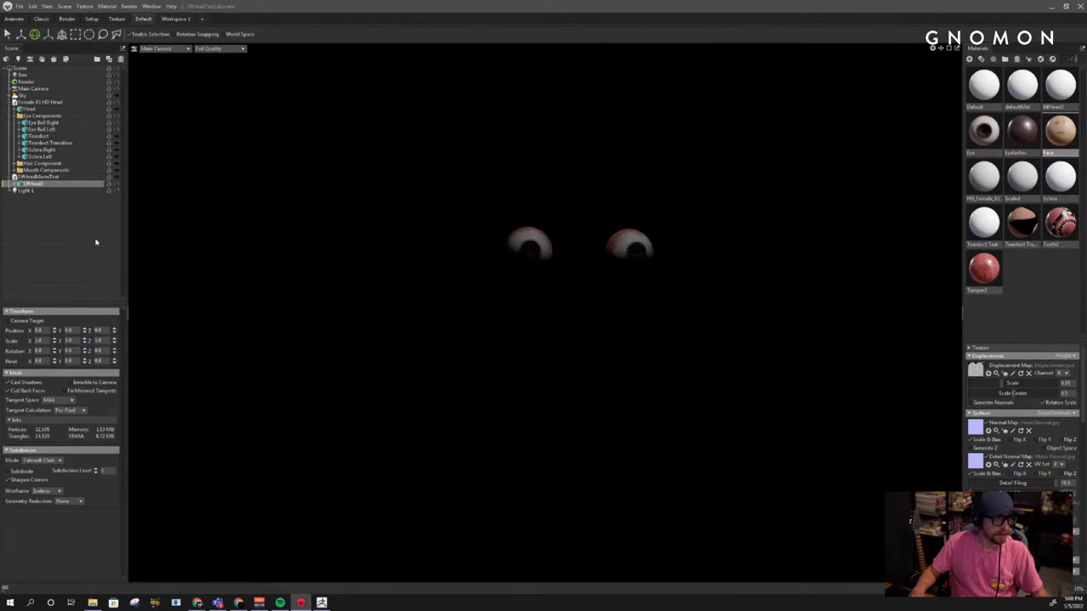
pyautogui.rightClick(89, 233)
pyautogui.click(100, 243)
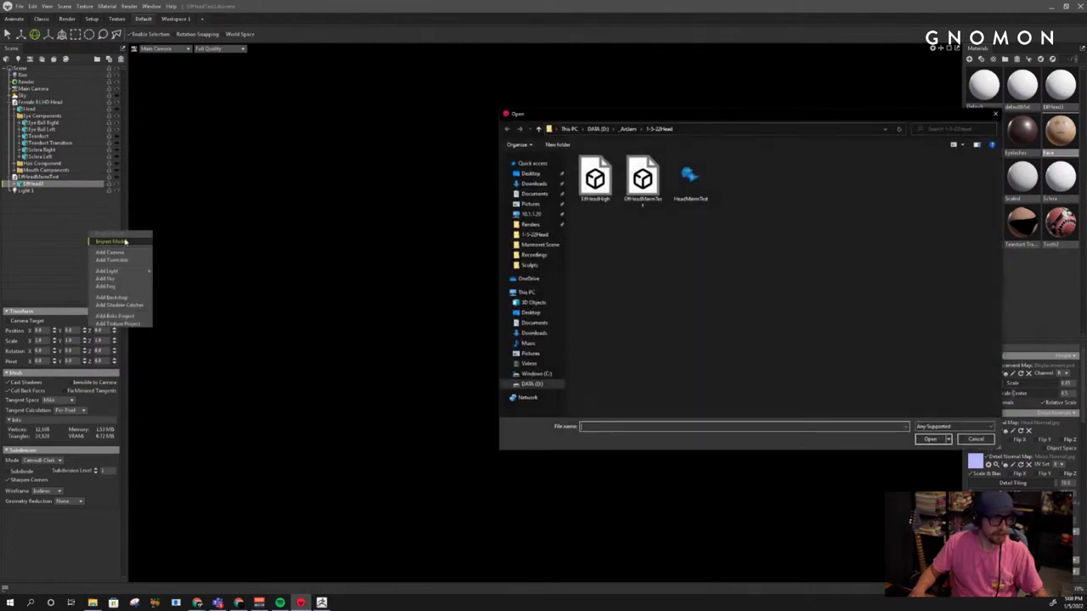
pyautogui.press('Escape')
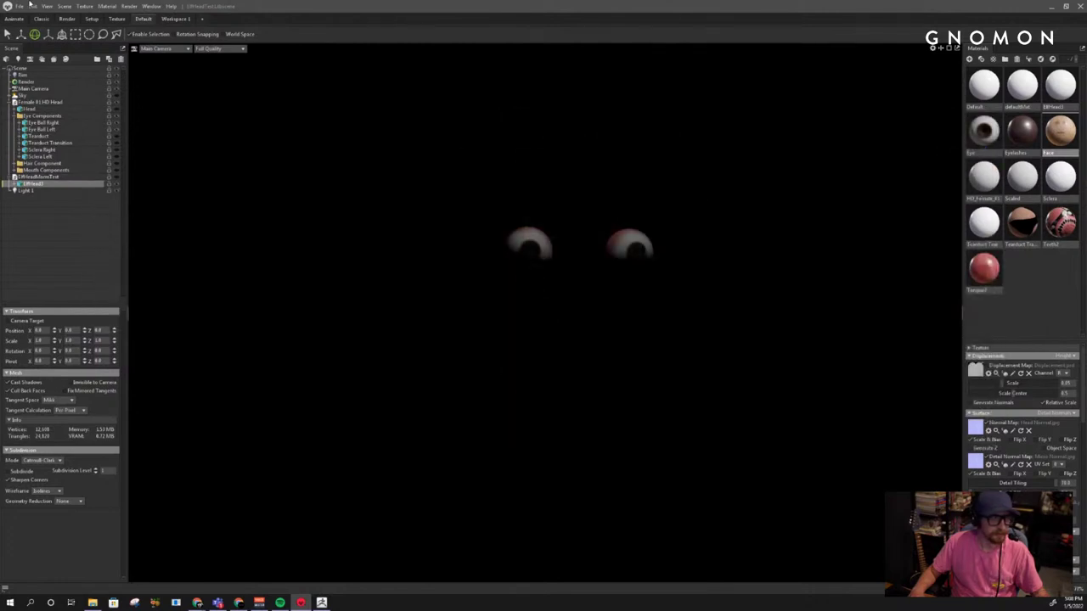
# Import the ElfHeadHigh model from the 1-5-22Head folder into the scene
pyautogui.click(29, 5)
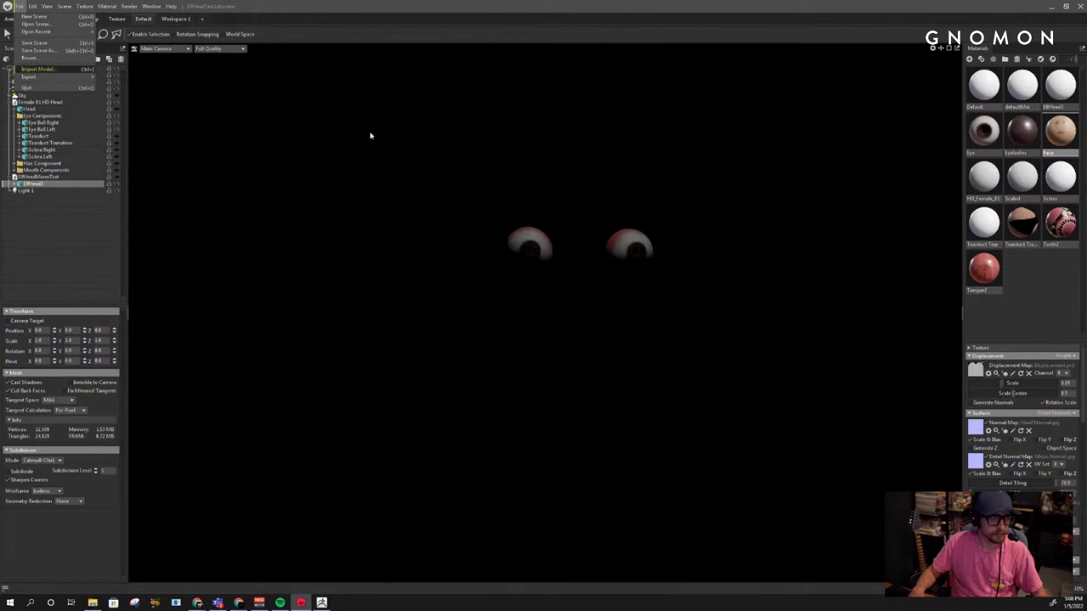
pyautogui.doubleClick(606, 177)
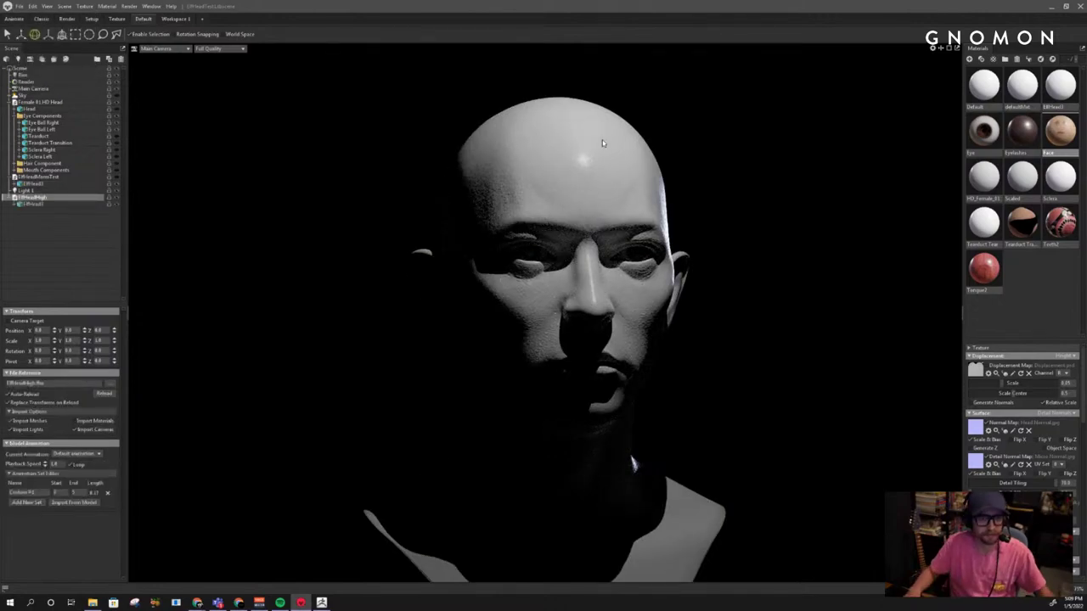
# Examine the sculpted surface detail of the imported high-resolution head from several angles, including close up around the eyes and nose
pyautogui.moveTo(695, 302); pyautogui.dragTo(668, 293)
pyautogui.moveTo(669, 293); pyautogui.dragTo(493, 386, button='middle')
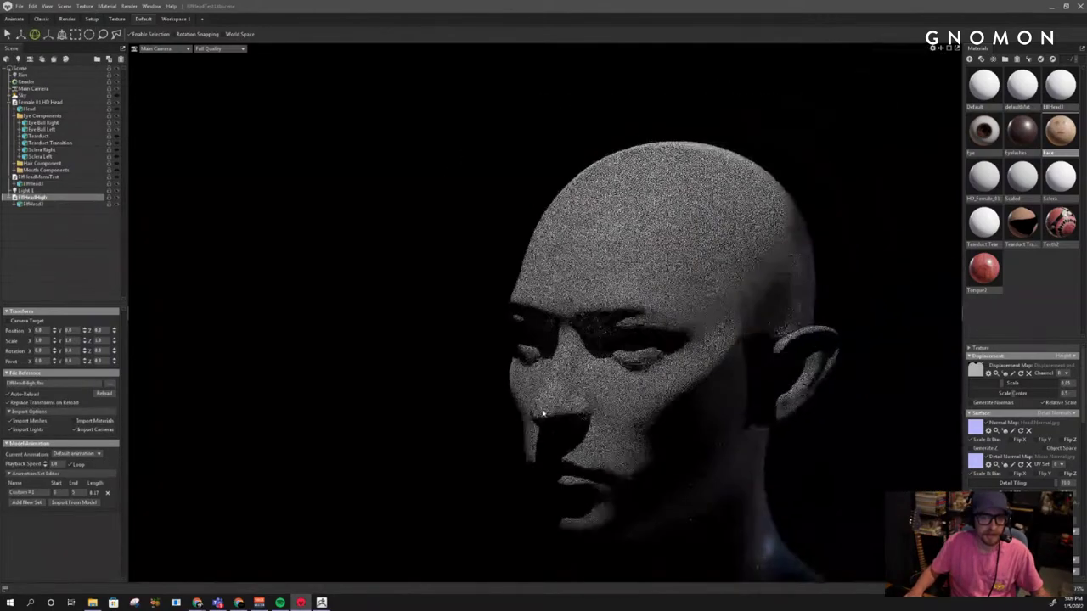
pyautogui.moveTo(492, 386); pyautogui.dragTo(599, 480, button='right')
pyautogui.moveTo(818, 456); pyautogui.dragTo(797, 369, button='middle')
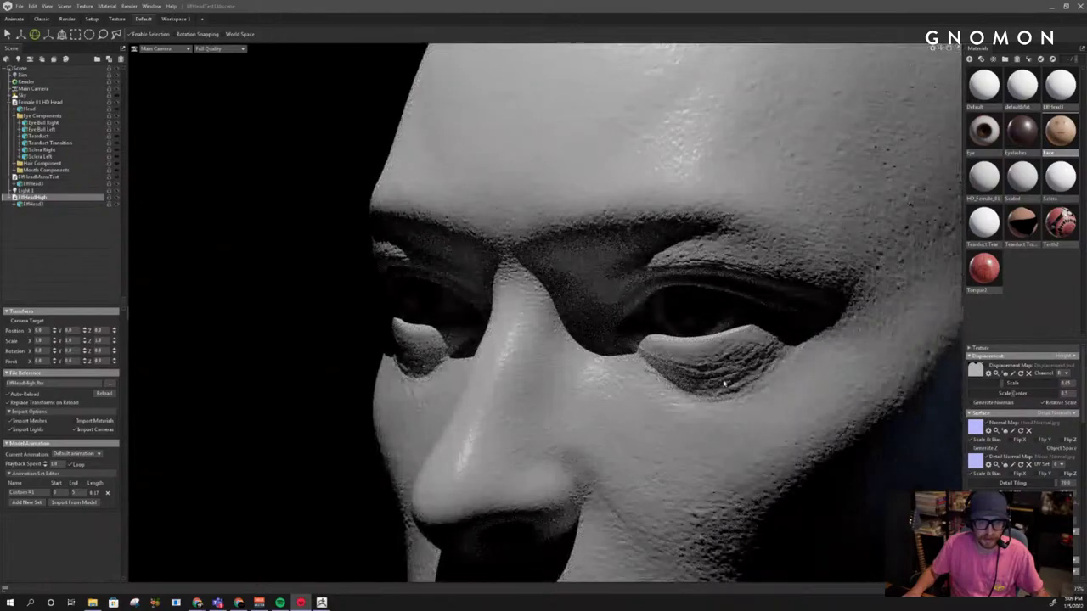
pyautogui.moveTo(711, 395); pyautogui.dragTo(456, 325, button='right')
pyautogui.moveTo(456, 325); pyautogui.dragTo(633, 335)
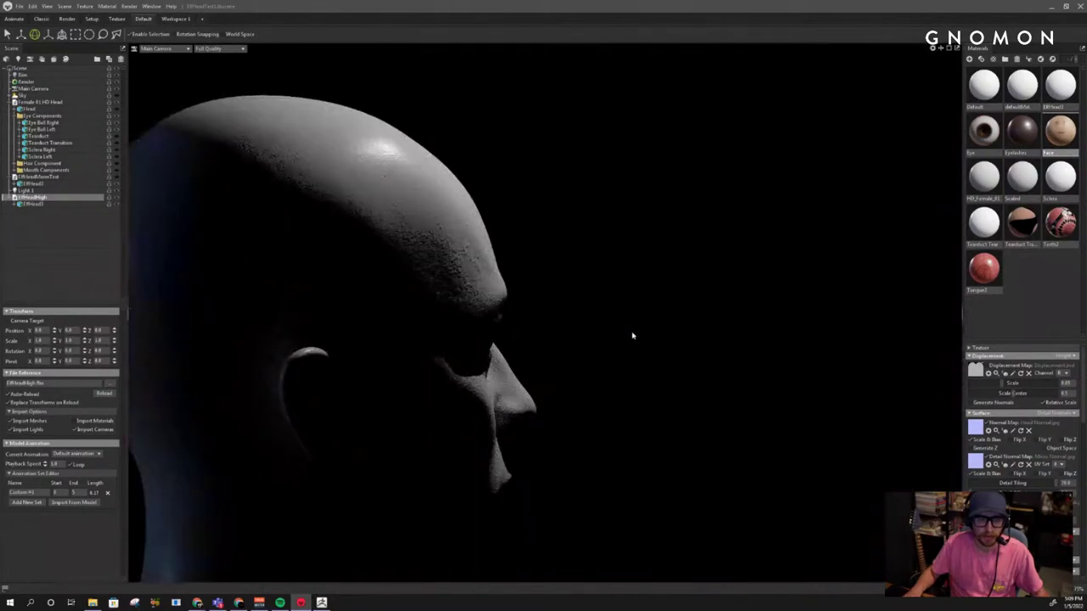
pyautogui.moveTo(470, 328); pyautogui.dragTo(471, 409)
pyautogui.moveTo(472, 409); pyautogui.dragTo(436, 294, button='right')
pyautogui.moveTo(436, 294); pyautogui.dragTo(527, 321)
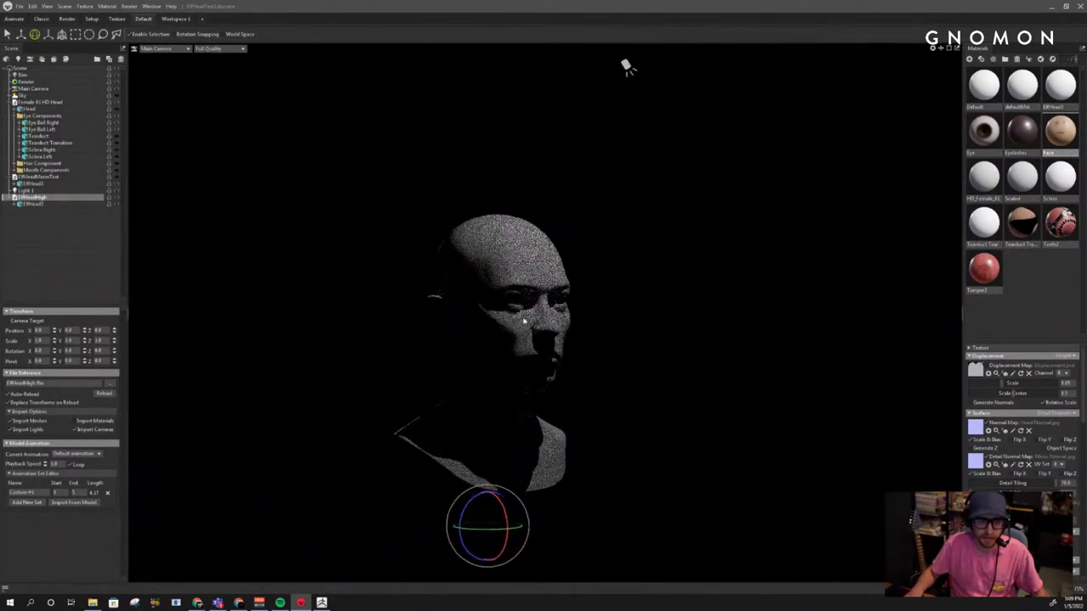
pyautogui.moveTo(526, 321); pyautogui.dragTo(568, 393, button='right')
pyautogui.moveTo(568, 393); pyautogui.dragTo(650, 355, button='middle')
pyautogui.moveTo(650, 356); pyautogui.dragTo(606, 381)
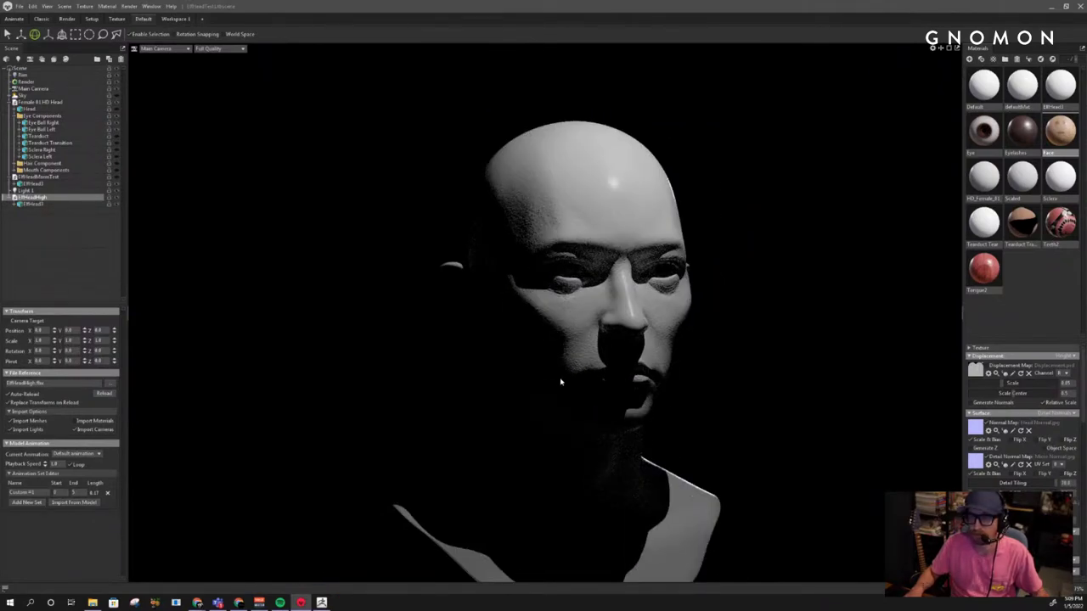
# Apply the Face material to the imported high-resolution head and check the skin detail up close on the face
pyautogui.moveTo(1060, 129); pyautogui.dragTo(651, 242)
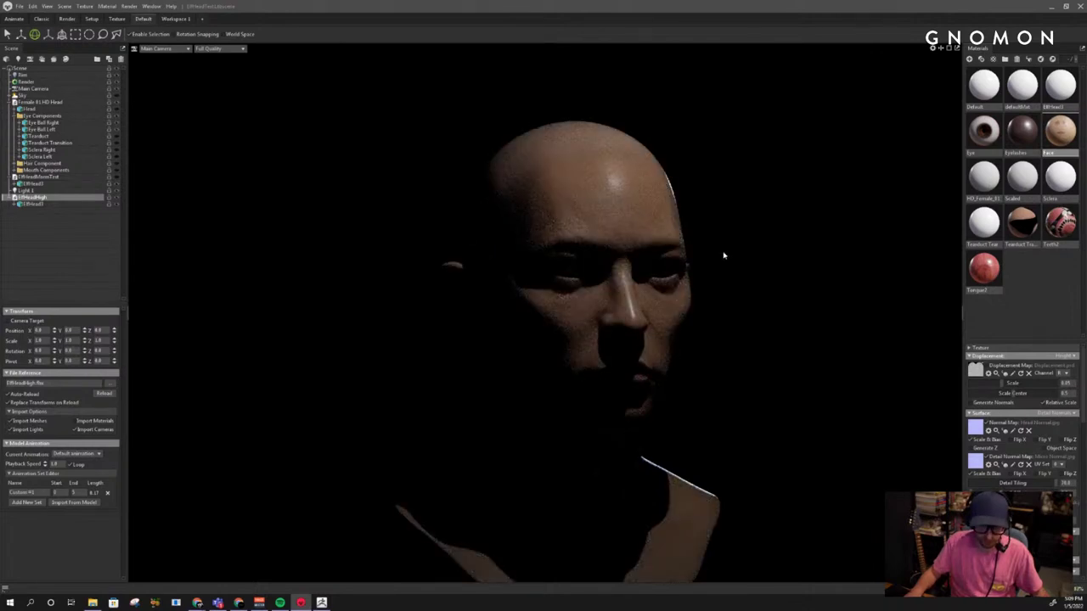
pyautogui.moveTo(678, 243); pyautogui.dragTo(645, 228, button='middle')
pyautogui.moveTo(645, 227); pyautogui.dragTo(711, 320, button='right')
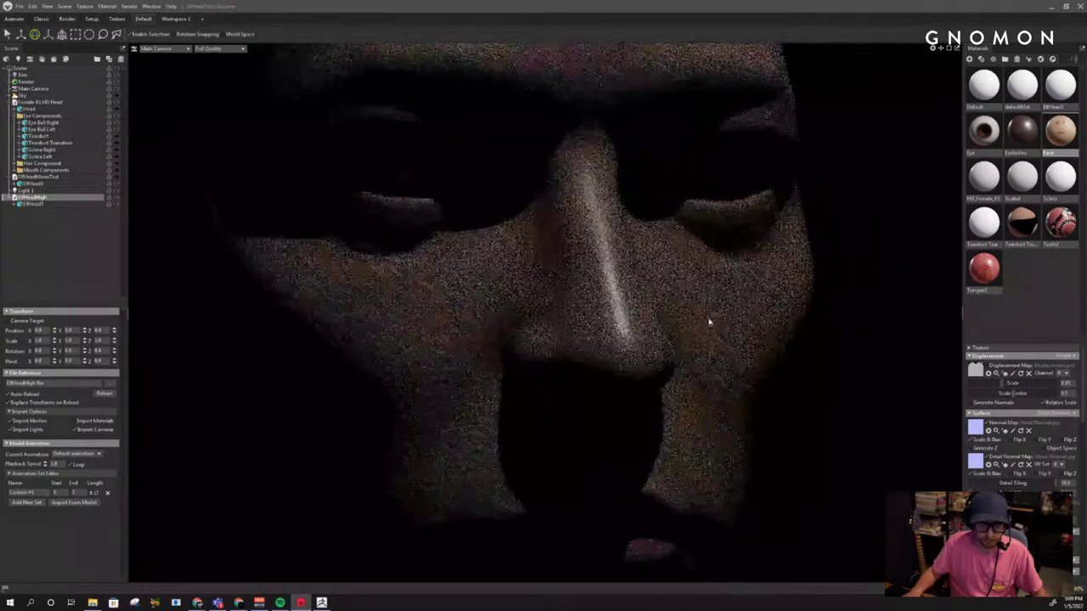
pyautogui.moveTo(711, 320); pyautogui.dragTo(707, 298)
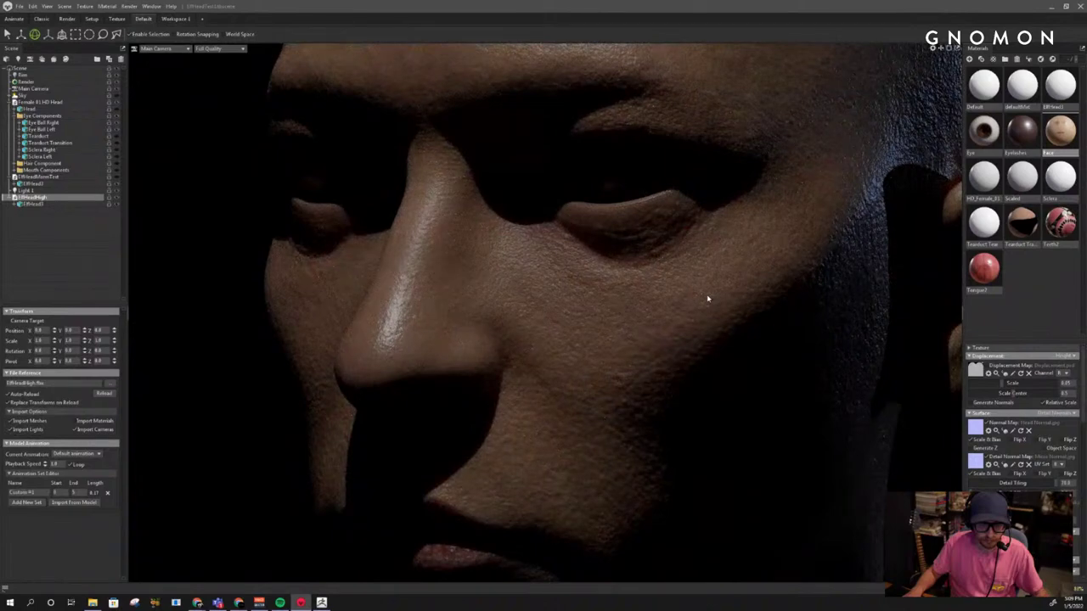
pyautogui.moveTo(768, 333); pyautogui.dragTo(702, 308, button='right')
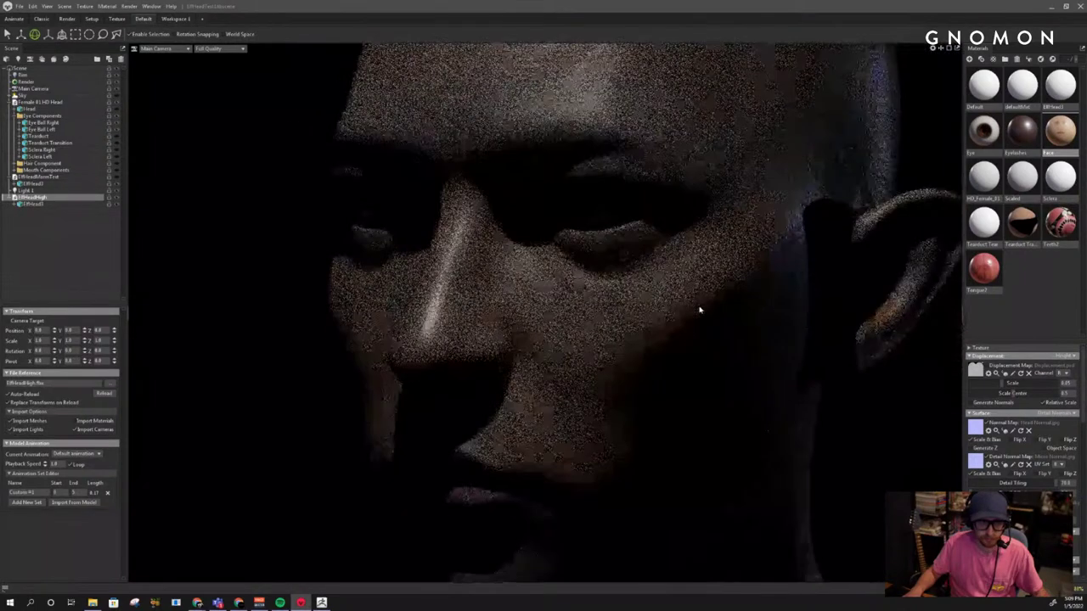
pyautogui.moveTo(714, 312); pyautogui.dragTo(723, 290)
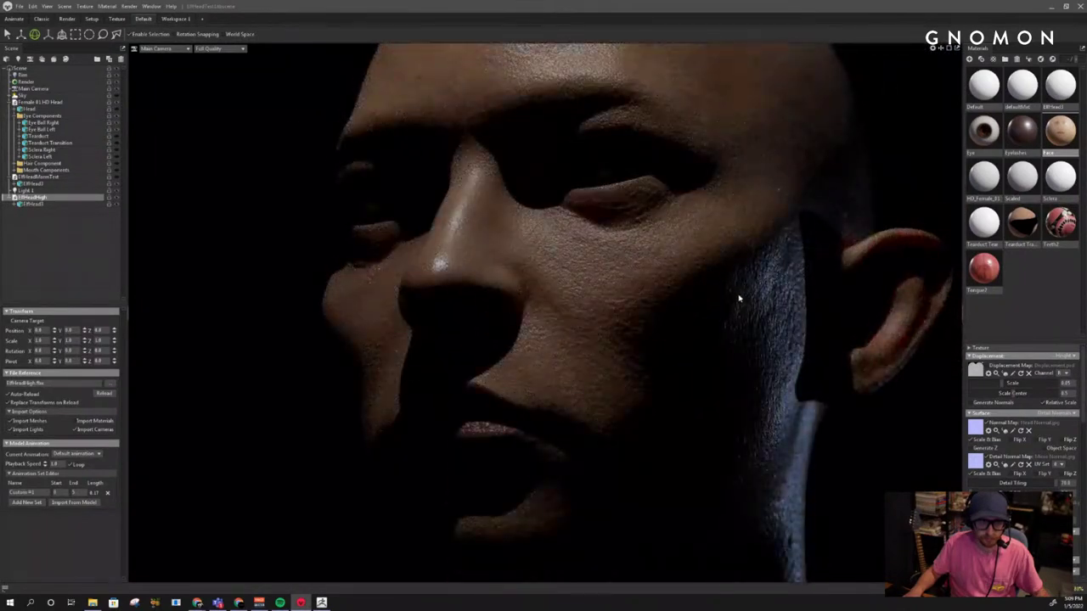
pyautogui.moveTo(765, 308); pyautogui.dragTo(752, 303, button='right')
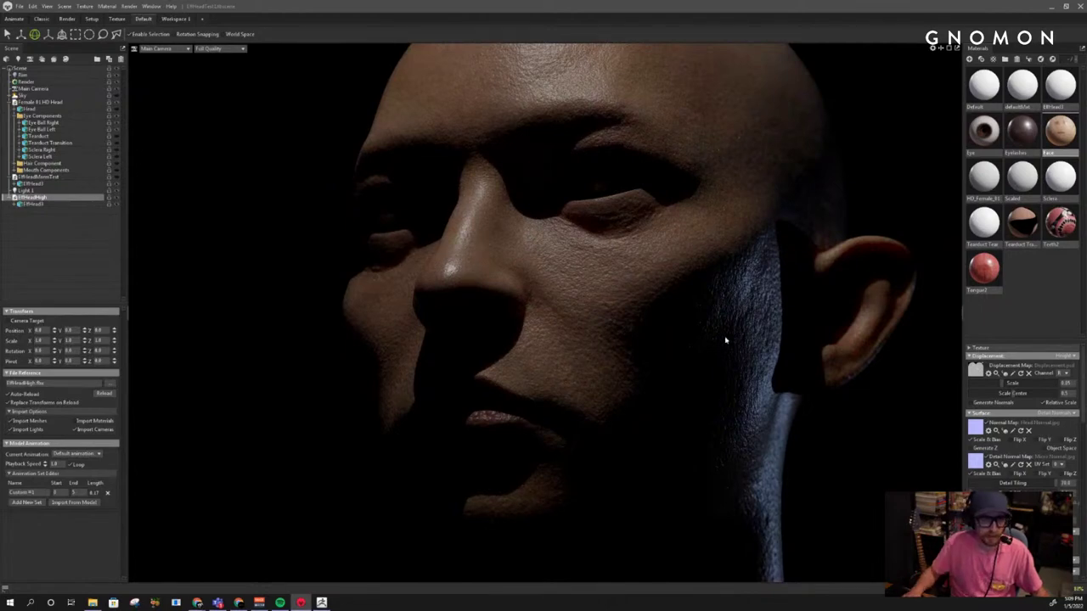
# Try deleting the spot light above the head, and undo the deletion
pyautogui.moveTo(725, 340); pyautogui.dragTo(647, 309)
pyautogui.moveTo(647, 309); pyautogui.dragTo(520, 248, button='right')
pyautogui.moveTo(611, 245); pyautogui.dragTo(552, 223)
pyautogui.moveTo(552, 222); pyautogui.dragTo(501, 185, button='right')
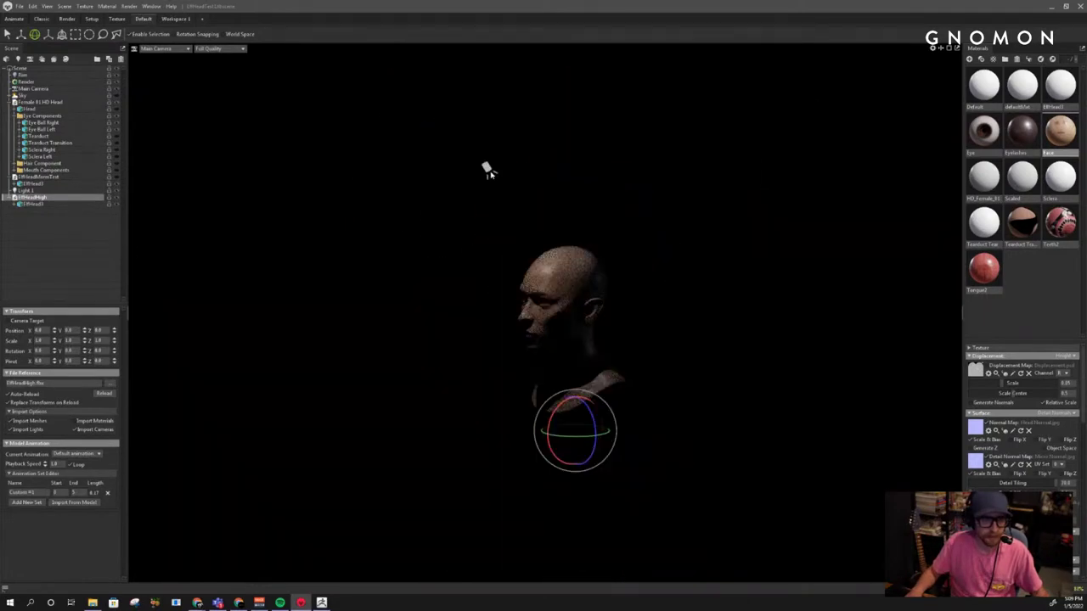
pyautogui.click(486, 167)
pyautogui.press('Delete')
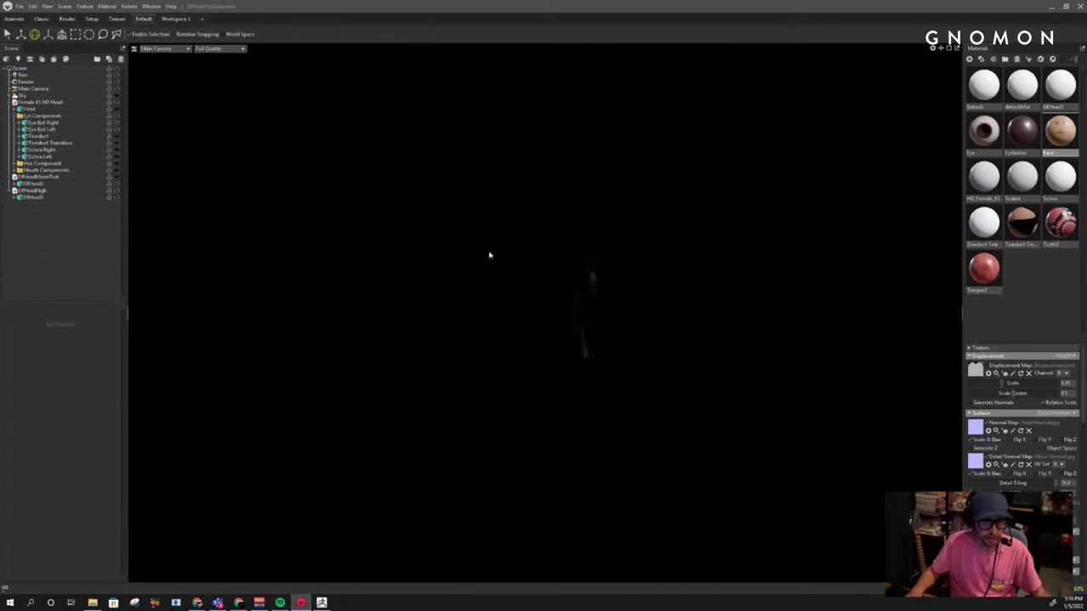
pyautogui.moveTo(535, 252)
pyautogui.mouseDown()
pyautogui.moveTo(452, 257)
pyautogui.moveTo(533, 255)
pyautogui.mouseUp()
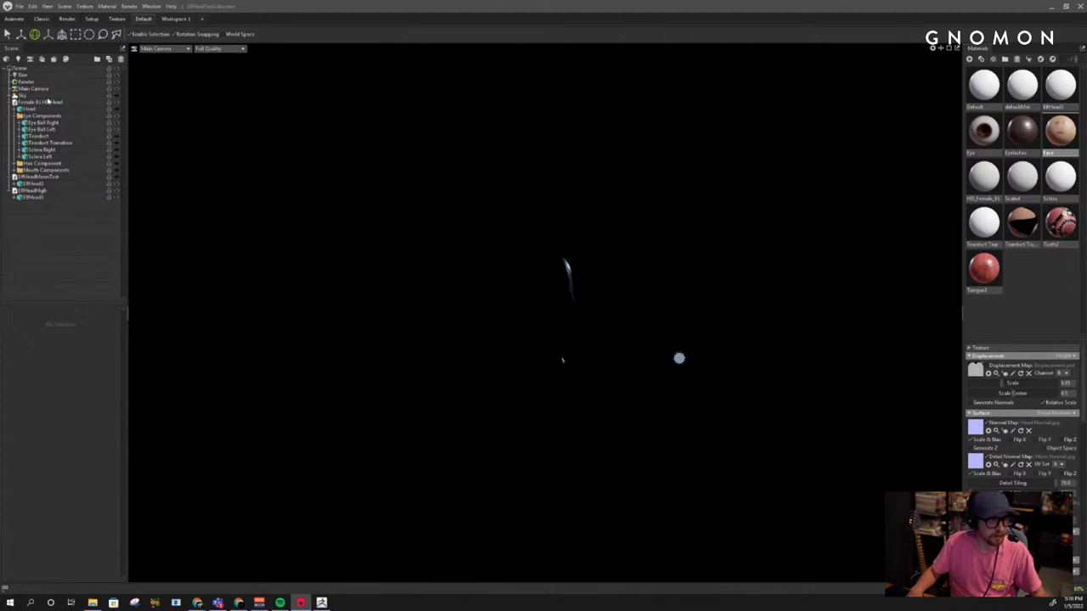
pyautogui.hotkey('ctrl', 'z')
# Select the Sky among the scene objects, start loading a custom image for it, and open the Asset Library folder on DATA (D:)
pyautogui.click(47, 89)
pyautogui.click(44, 76)
pyautogui.click(41, 83)
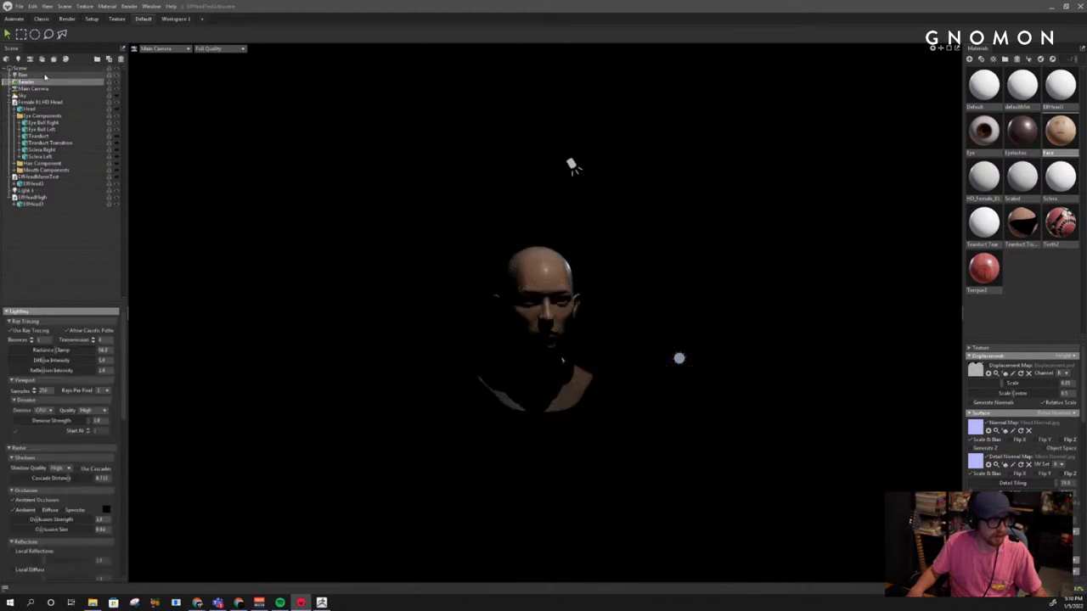
pyautogui.click(43, 75)
pyautogui.click(34, 95)
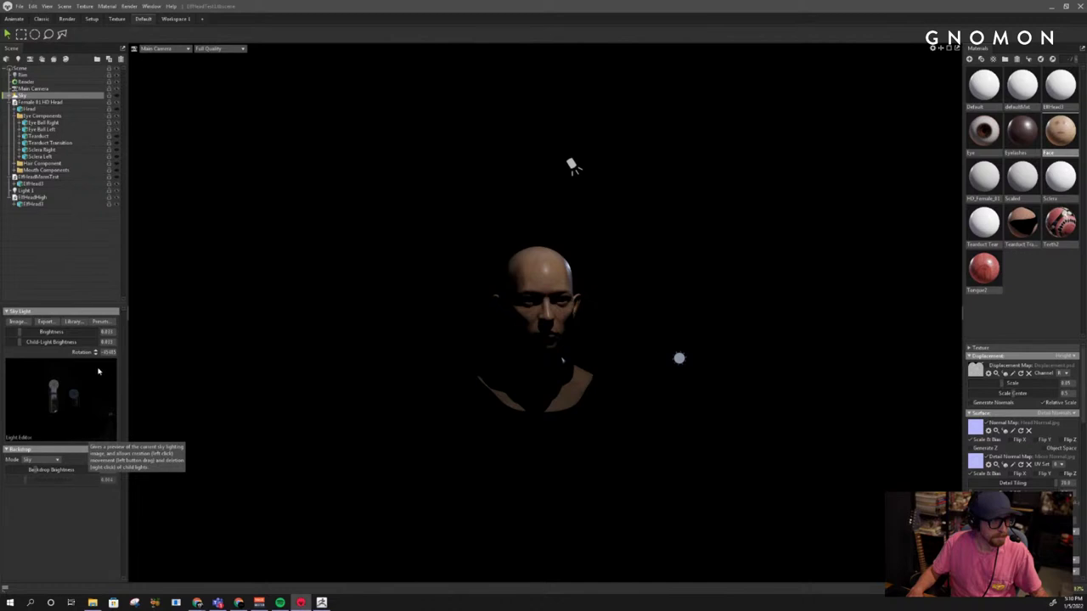
pyautogui.click(17, 322)
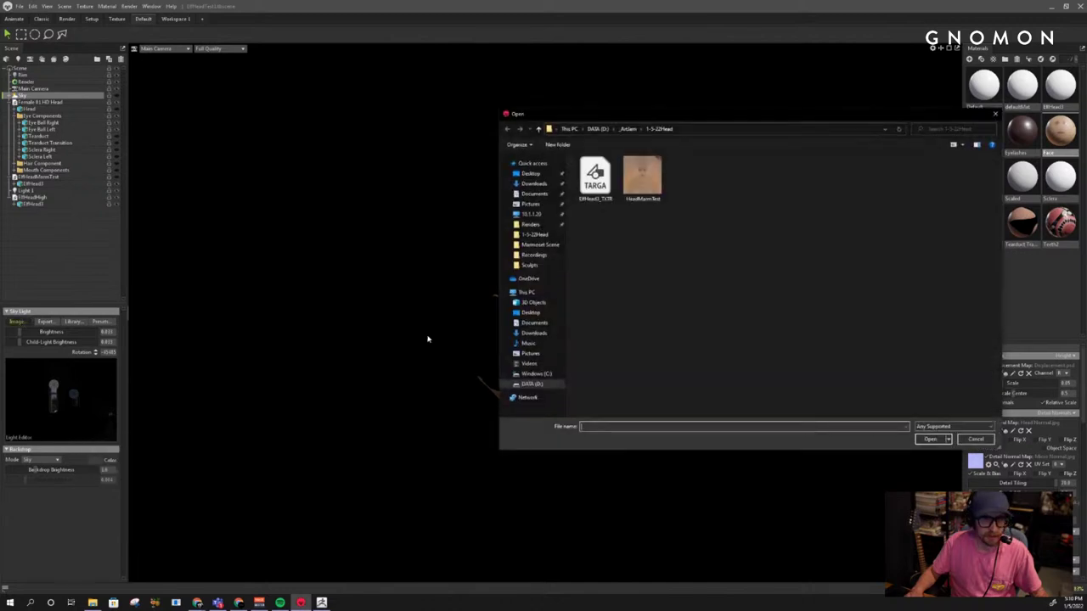
pyautogui.click(628, 128)
pyautogui.click(597, 128)
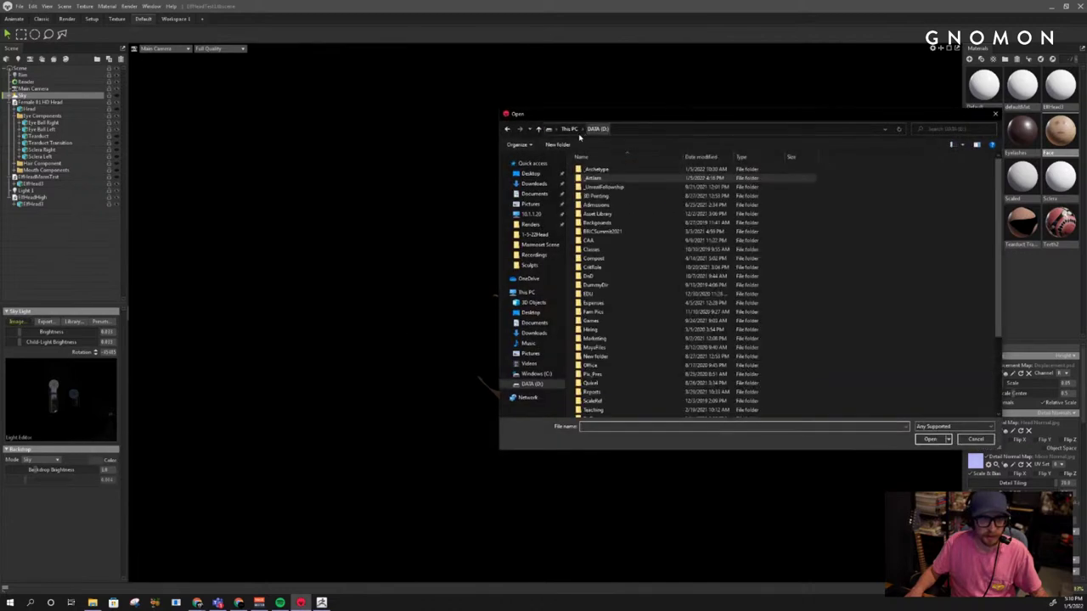
pyautogui.doubleClick(597, 213)
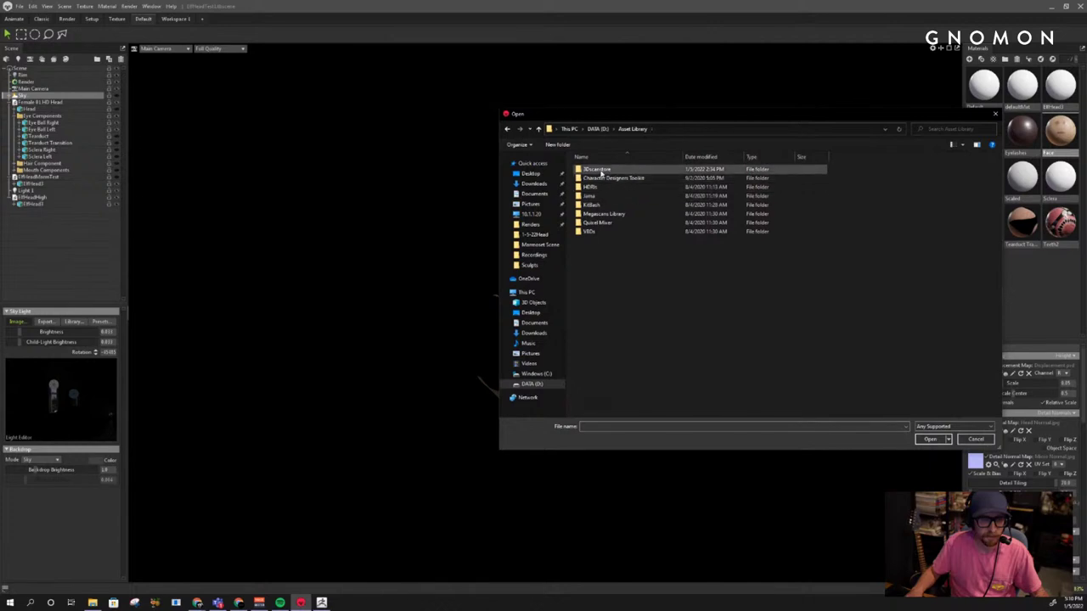
# Browse the 3Dscanstore folder for the sky image, checking Base Meshes, and open HD_Female_01 inside HD_Heads
pyautogui.doubleClick(597, 170)
pyautogui.doubleClick(599, 171)
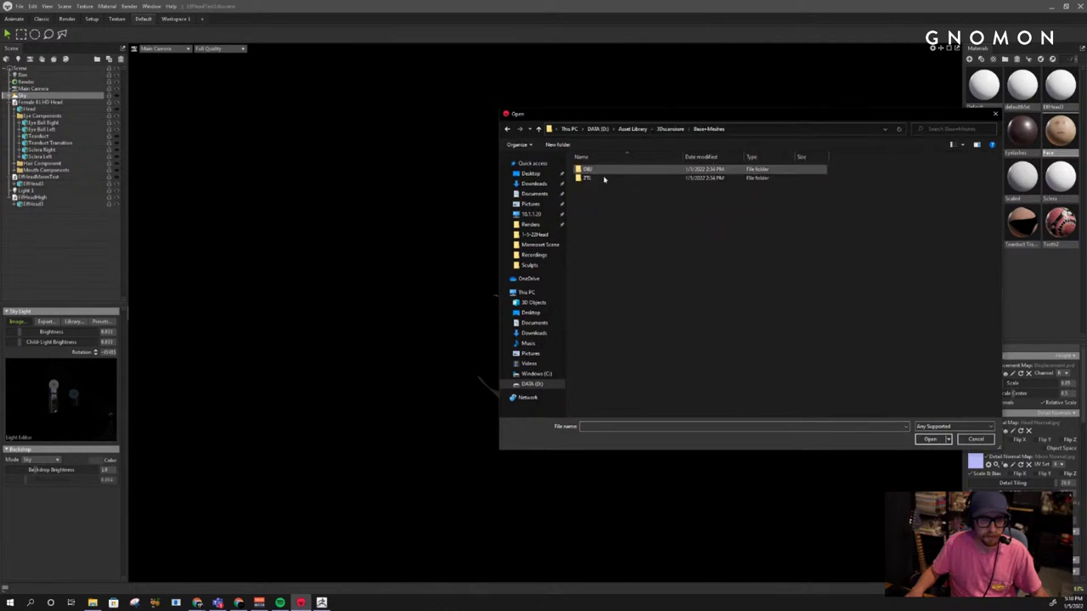
pyautogui.hotkey('alt', 'Left')
pyautogui.doubleClick(601, 187)
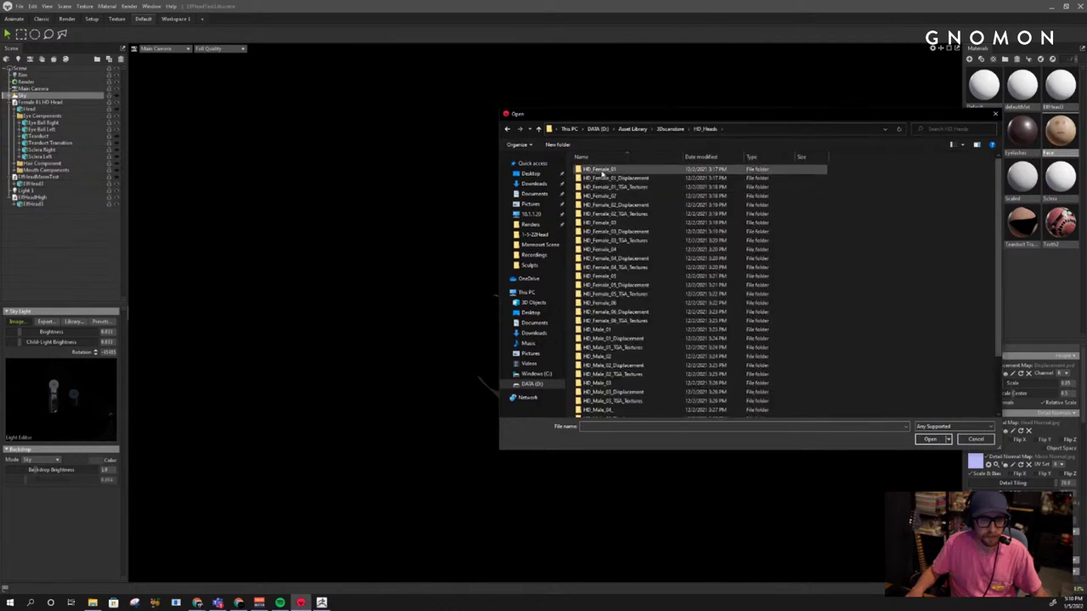
pyautogui.hotkey('alt', 'Left')
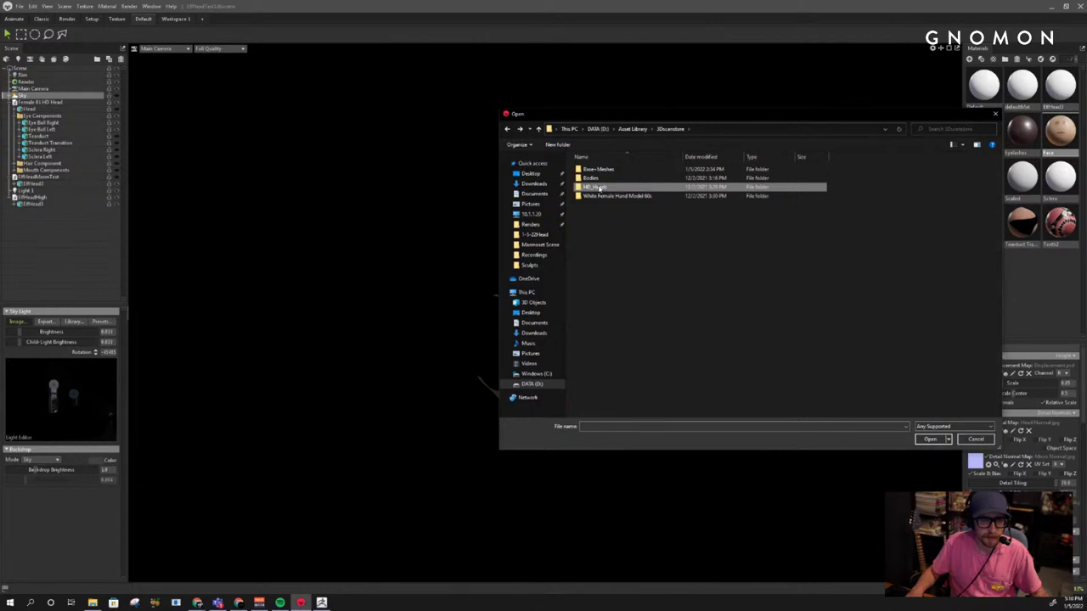
pyautogui.doubleClick(599, 187)
pyautogui.doubleClick(599, 178)
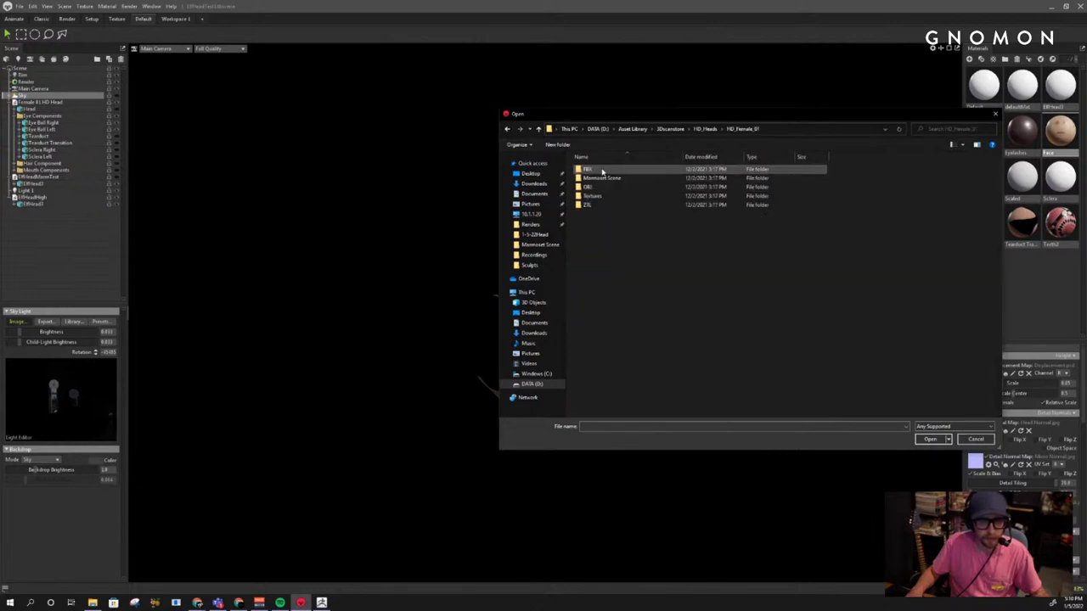
# Check the Marmoset Scene folder of HD_Female_01, and load the custom sky image from its Textures folder
pyautogui.doubleClick(602, 179)
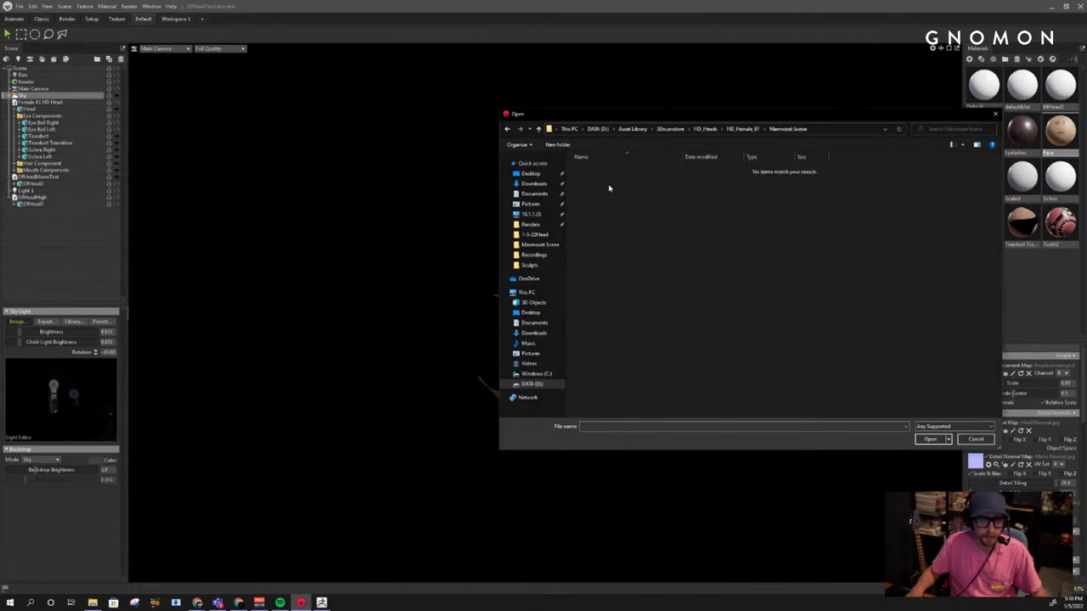
pyautogui.hotkey('alt', 'Left')
pyautogui.click(595, 197)
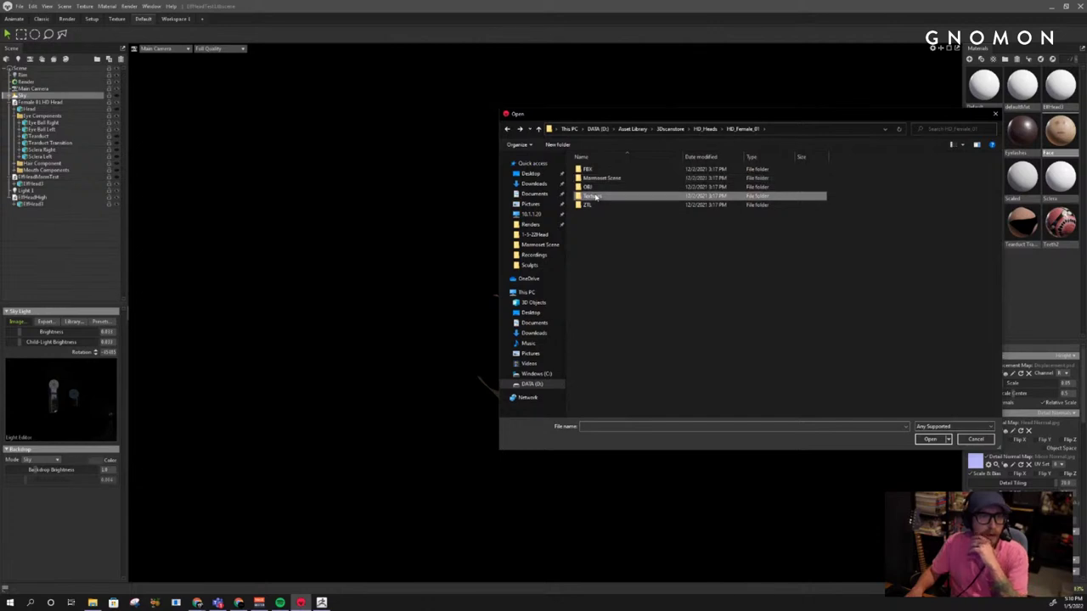
pyautogui.doubleClick(595, 197)
pyautogui.doubleClick(593, 170)
pyautogui.doubleClick(596, 173)
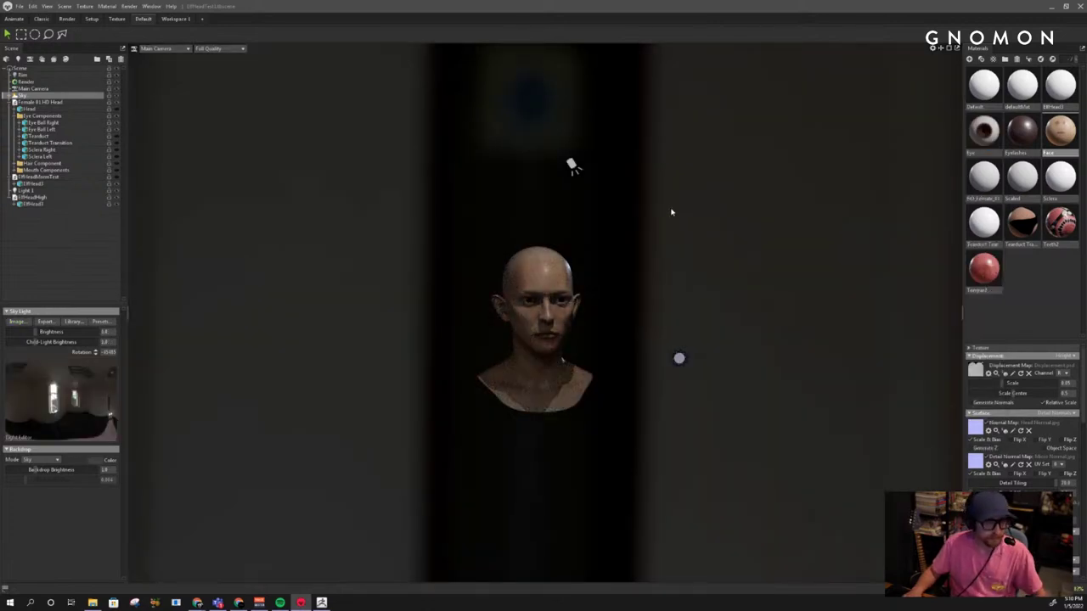
# Examine the head under the newly loaded sky lighting from both sides and close up on the face
pyautogui.keyDown('alt'); pyautogui.moveTo(671, 213); pyautogui.dragTo(549, 215); pyautogui.keyUp('alt')
pyautogui.keyDown('alt'); pyautogui.moveTo(549, 215); pyautogui.dragTo(557, 309, button='right'); pyautogui.keyUp('alt')
pyautogui.keyDown('alt'); pyautogui.moveTo(557, 309); pyautogui.dragTo(638, 313); pyautogui.keyUp('alt')
pyautogui.keyDown('alt'); pyautogui.moveTo(638, 313); pyautogui.dragTo(645, 353, button='right'); pyautogui.keyUp('alt')
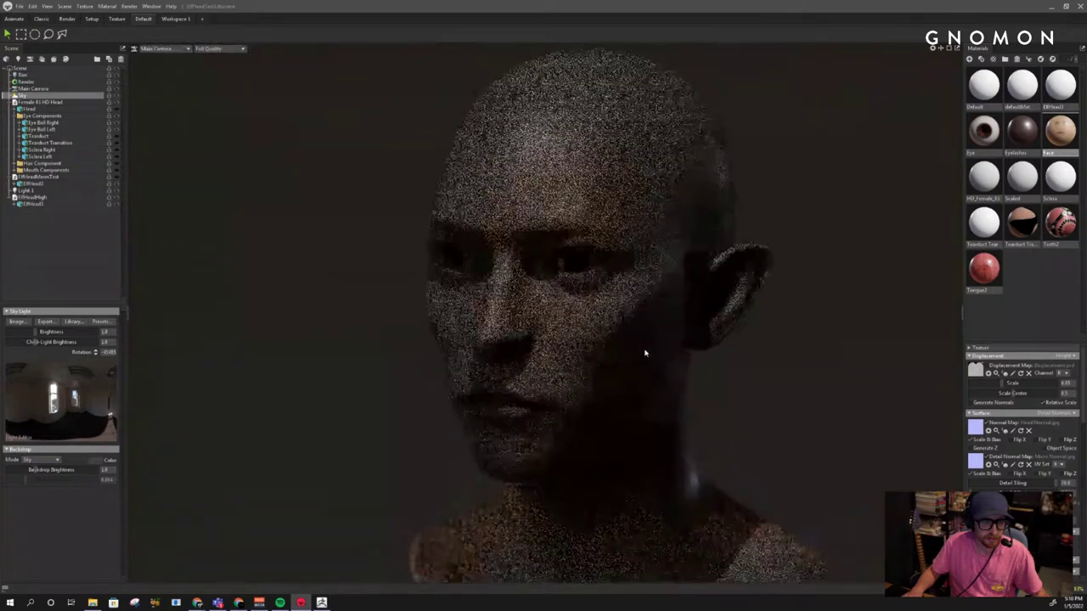
pyautogui.keyDown('alt'); pyautogui.moveTo(619, 301); pyautogui.dragTo(672, 279); pyautogui.keyUp('alt')
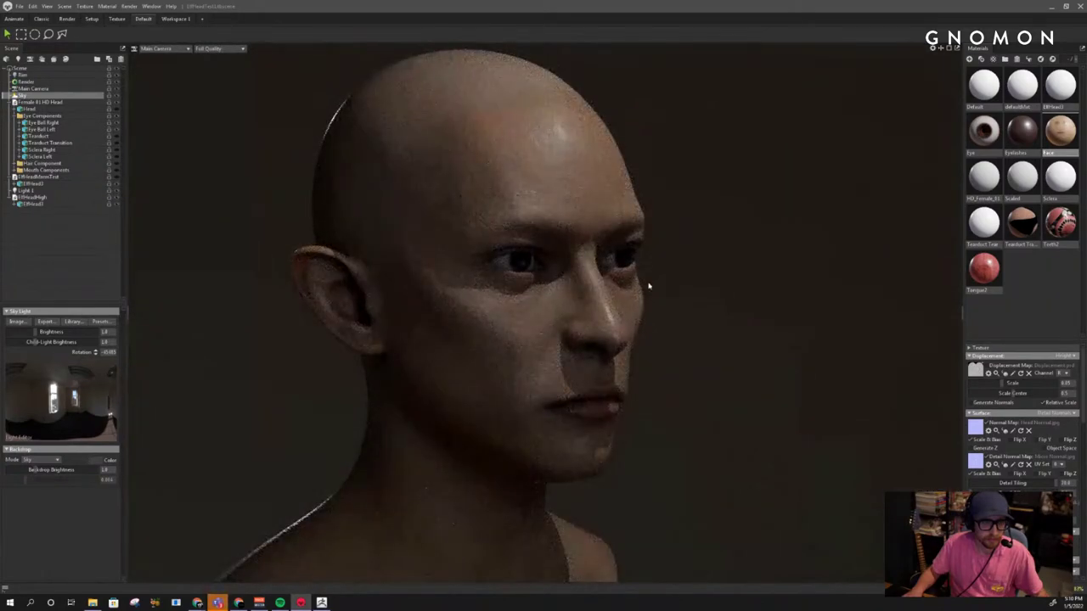
pyautogui.keyDown('alt'); pyautogui.moveTo(648, 287); pyautogui.dragTo(662, 274, button='middle'); pyautogui.keyUp('alt')
pyautogui.keyDown('alt'); pyautogui.moveTo(662, 275); pyautogui.dragTo(660, 304, button='right'); pyautogui.keyUp('alt')
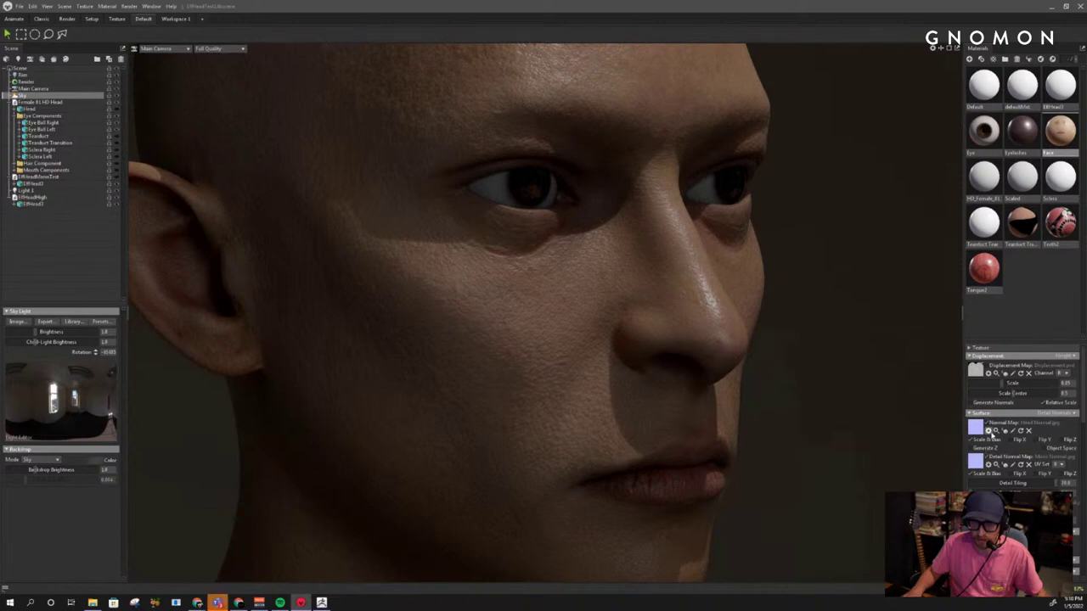
# Compare the skin detail with the Face material's Normal Map off and on, and view the head from the side and front
pyautogui.click(985, 423)
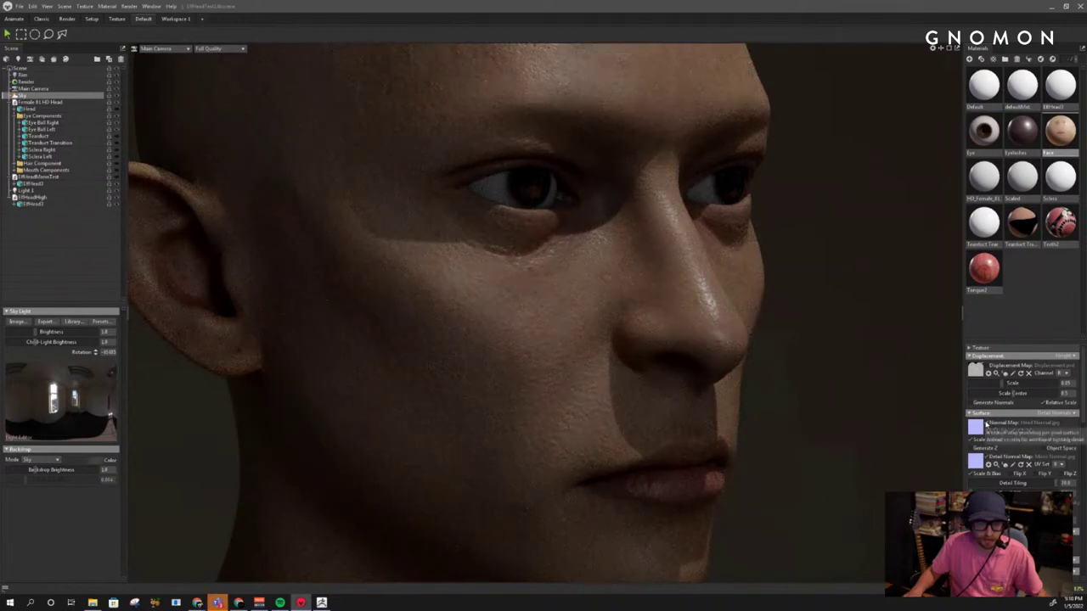
pyautogui.click(986, 422)
pyautogui.click(987, 424)
pyautogui.keyDown('alt'); pyautogui.moveTo(720, 342); pyautogui.dragTo(626, 274, button='right'); pyautogui.keyUp('alt')
pyautogui.keyDown('alt'); pyautogui.moveTo(626, 275); pyautogui.dragTo(689, 281); pyautogui.keyUp('alt')
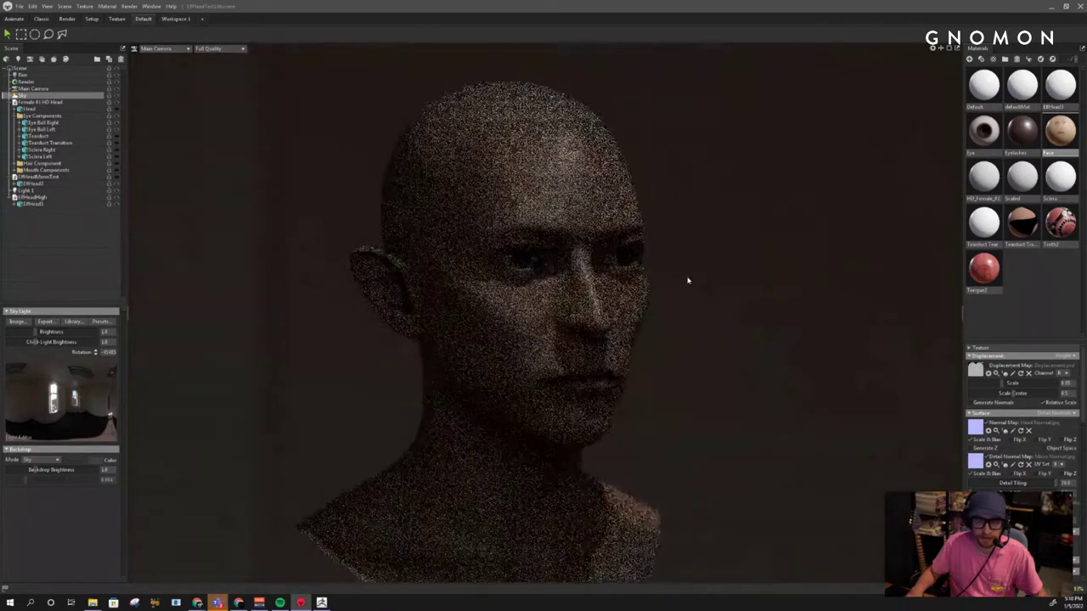
pyautogui.keyDown('alt'); pyautogui.moveTo(689, 281); pyautogui.dragTo(753, 330, button='right'); pyautogui.keyUp('alt')
pyautogui.click(842, 343)
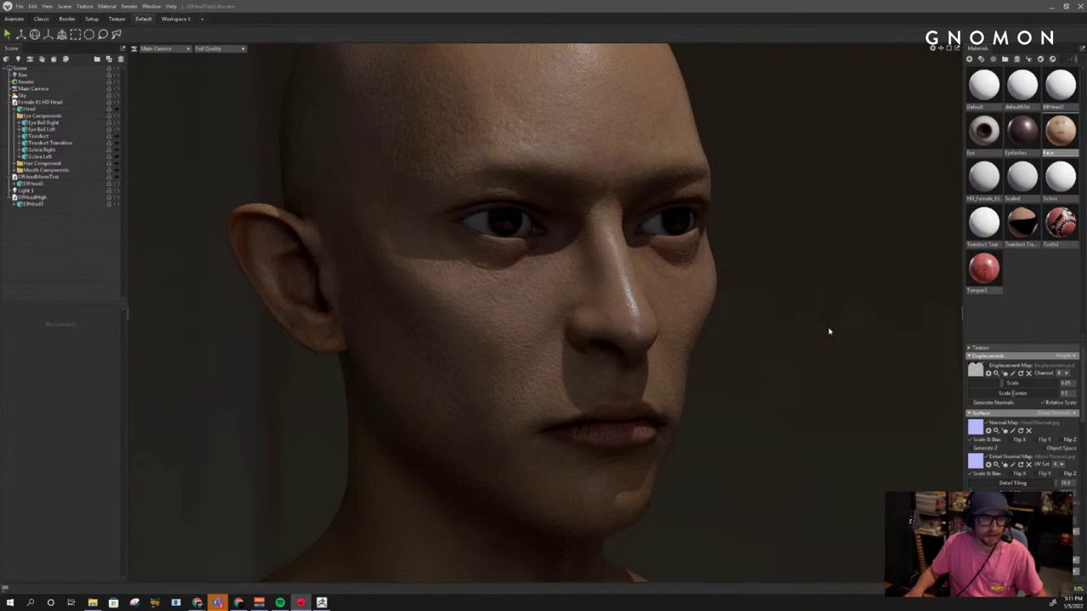
pyautogui.keyDown('alt'); pyautogui.moveTo(830, 332); pyautogui.dragTo(806, 344, button='right'); pyautogui.keyUp('alt')
pyautogui.keyDown('alt'); pyautogui.moveTo(806, 343); pyautogui.dragTo(819, 369); pyautogui.keyUp('alt')
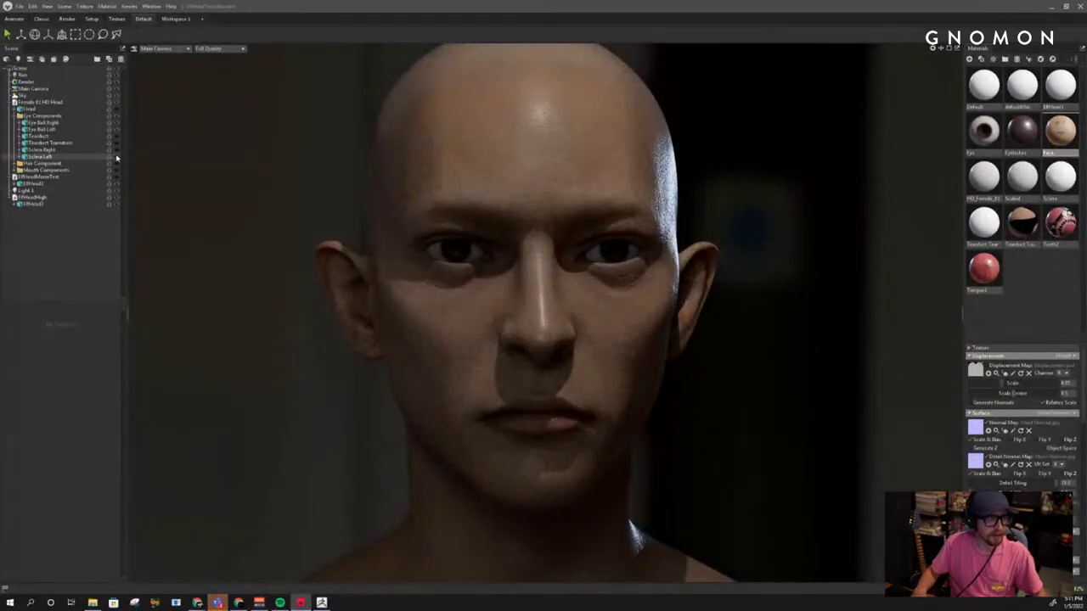
# Make the Sclera Left object visible, and select the Sclera material together with the meshes that use it
pyautogui.click(117, 157)
pyautogui.click(117, 157)
pyautogui.click(117, 158)
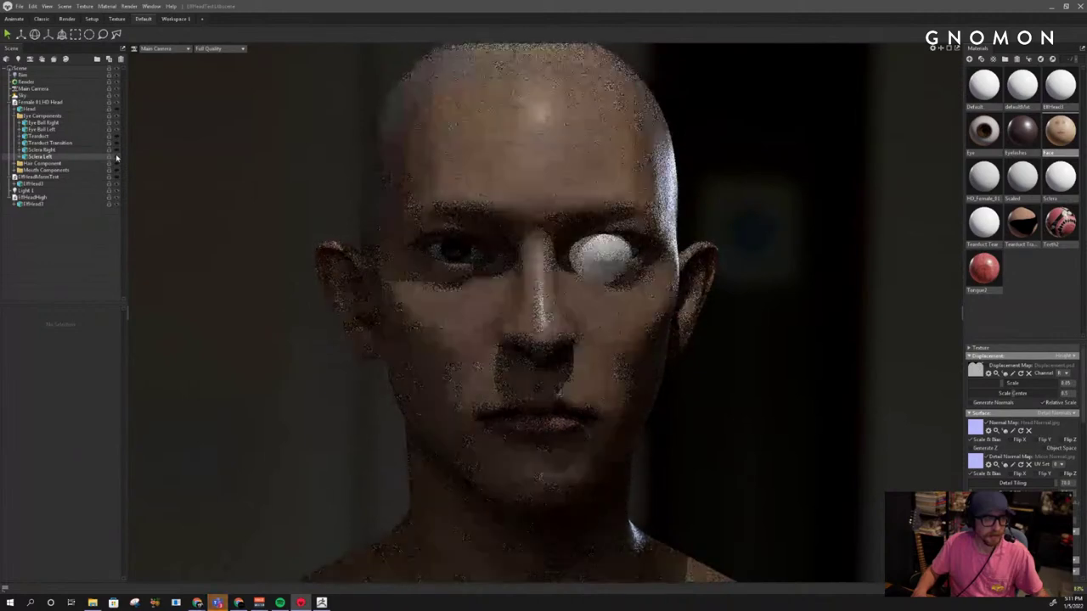
pyautogui.click(1061, 179)
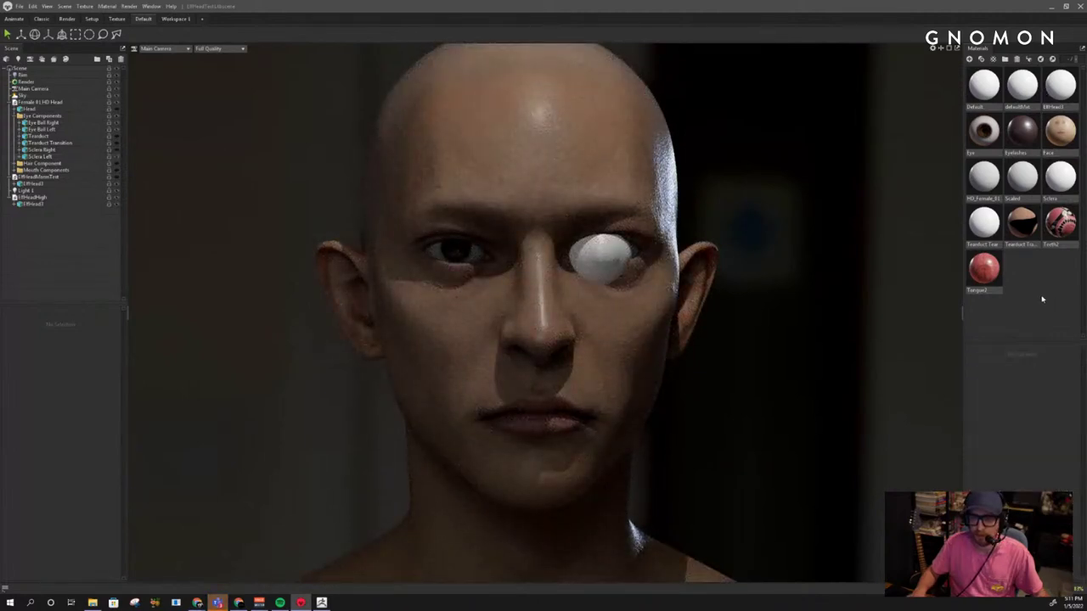
pyautogui.doubleClick(1062, 183)
# Review the Sclera material's surface, albedo, diffusion, gloss and metalness settings for the cause of its opaque look
pyautogui.scroll(-1, 1029, 417)
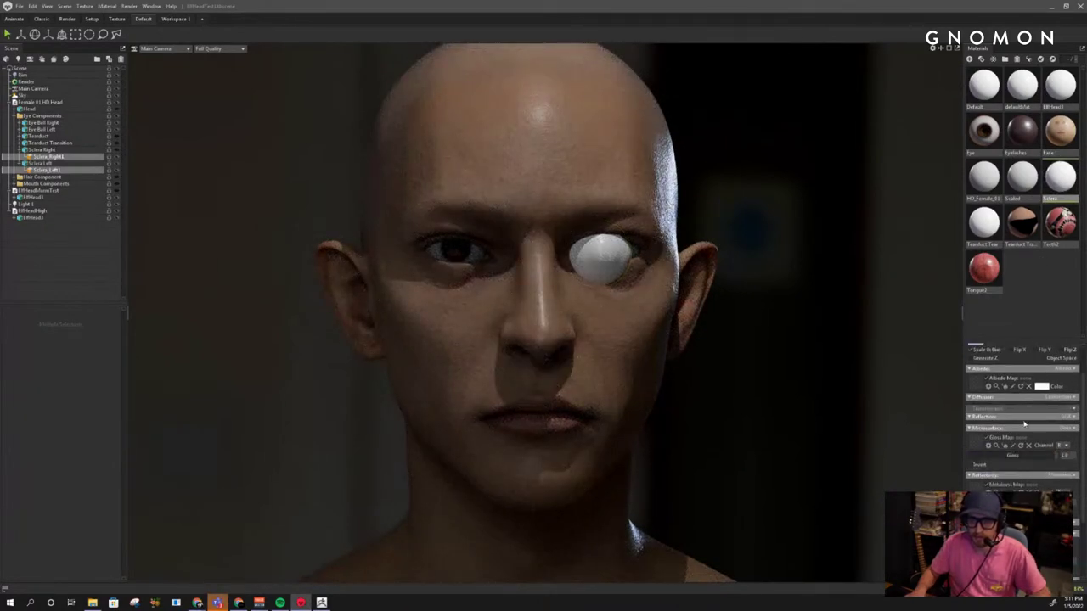
pyautogui.scroll(-1, 1052, 411)
pyautogui.scroll(1, 1052, 412)
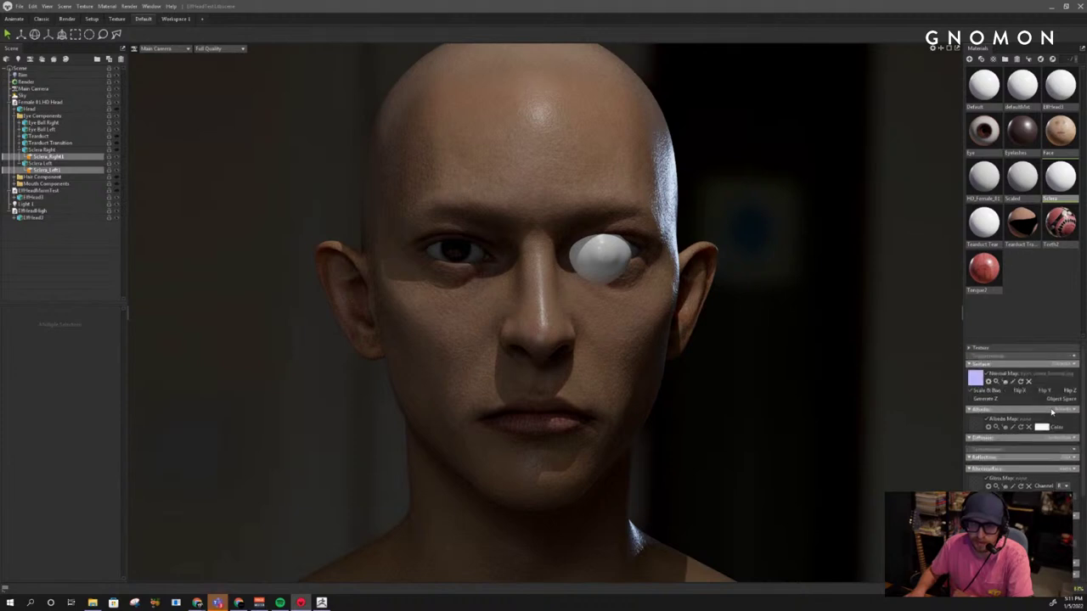
pyautogui.rightClick(1059, 173)
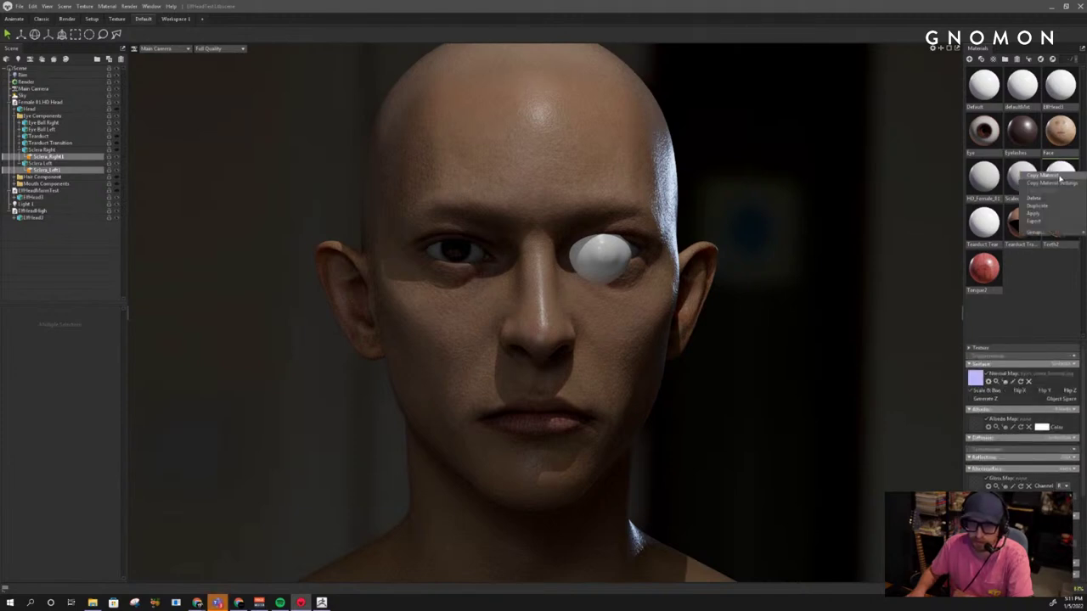
pyautogui.click(1048, 312)
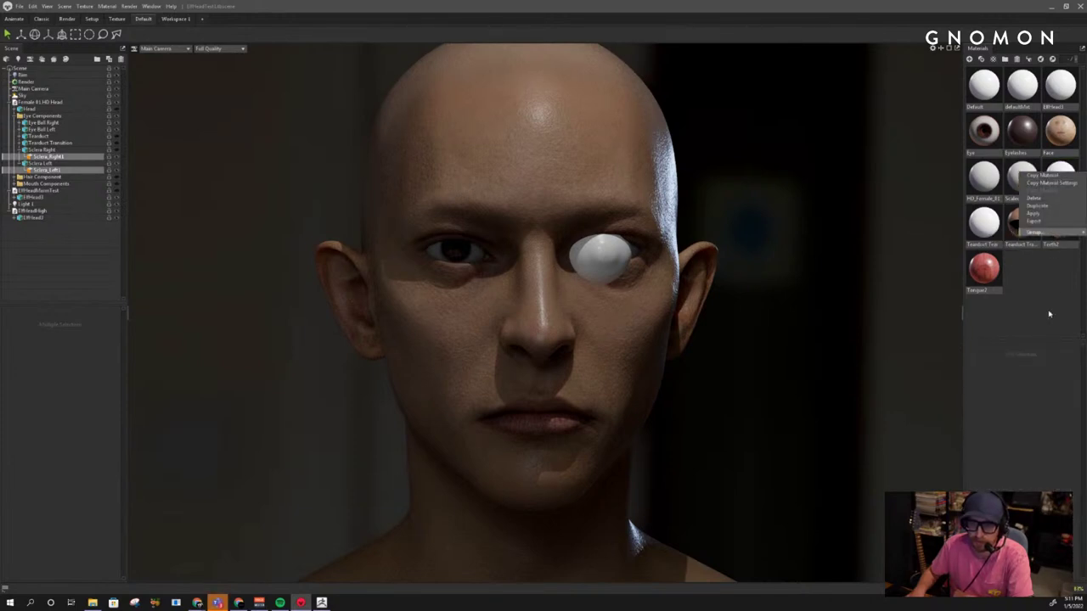
pyautogui.click(1059, 180)
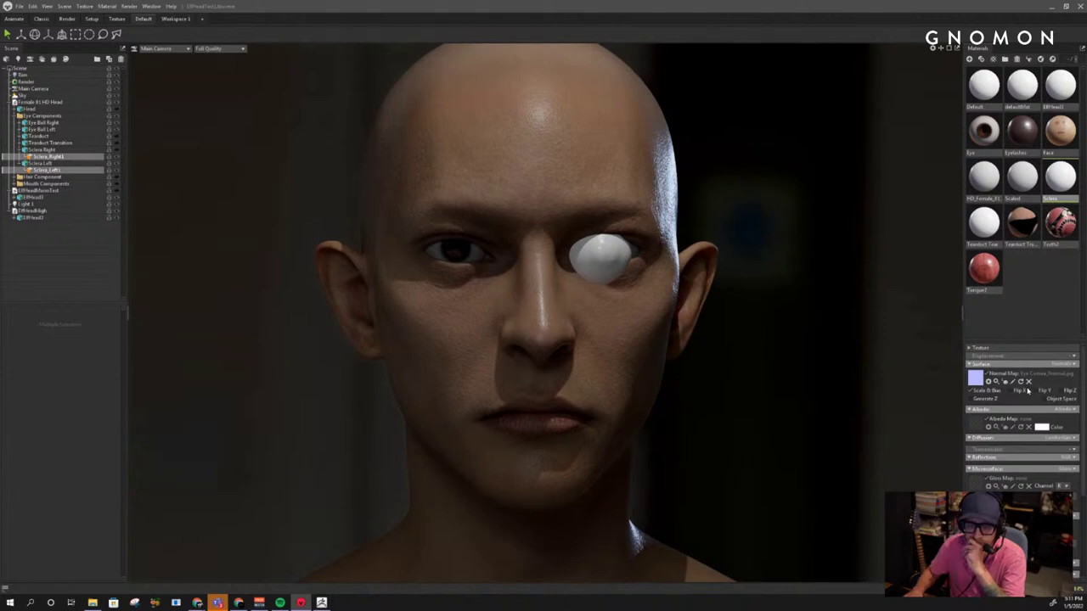
pyautogui.scroll(-1, 1031, 429)
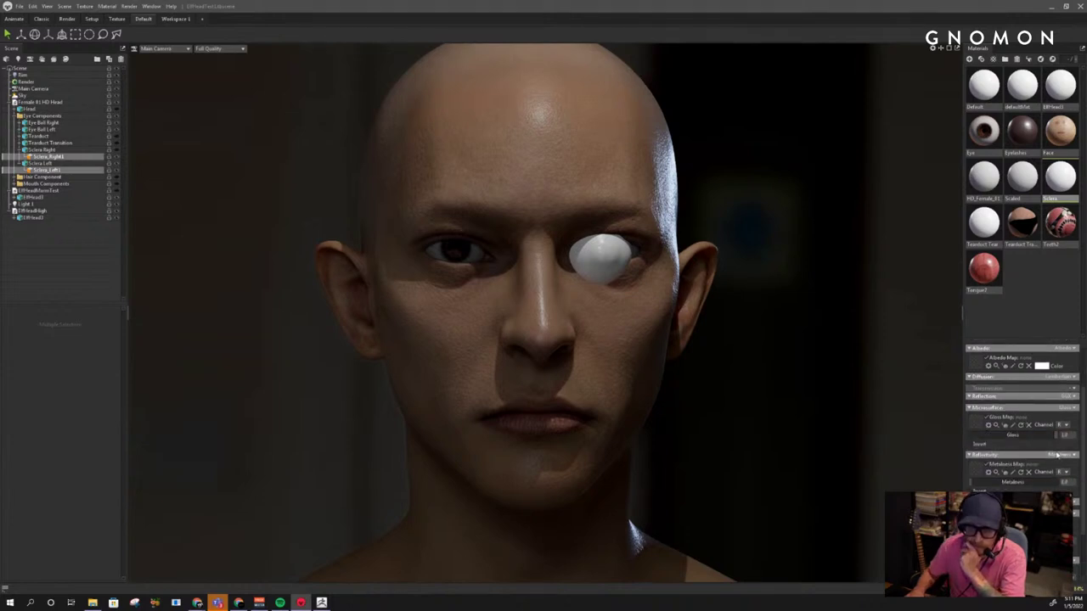
pyautogui.scroll(1, 1055, 455)
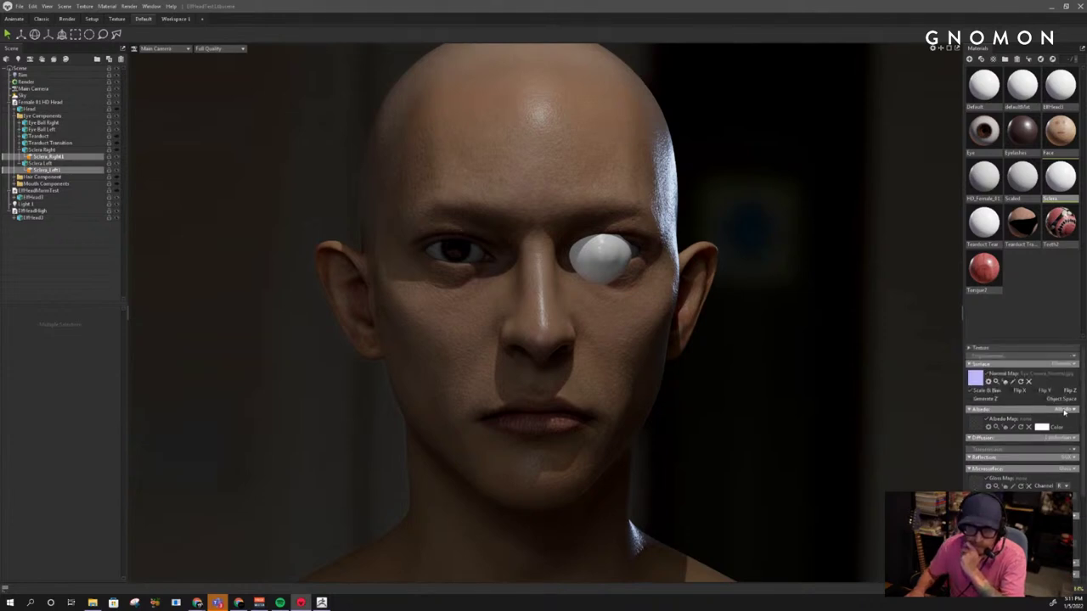
pyautogui.scroll(-2, 1048, 450)
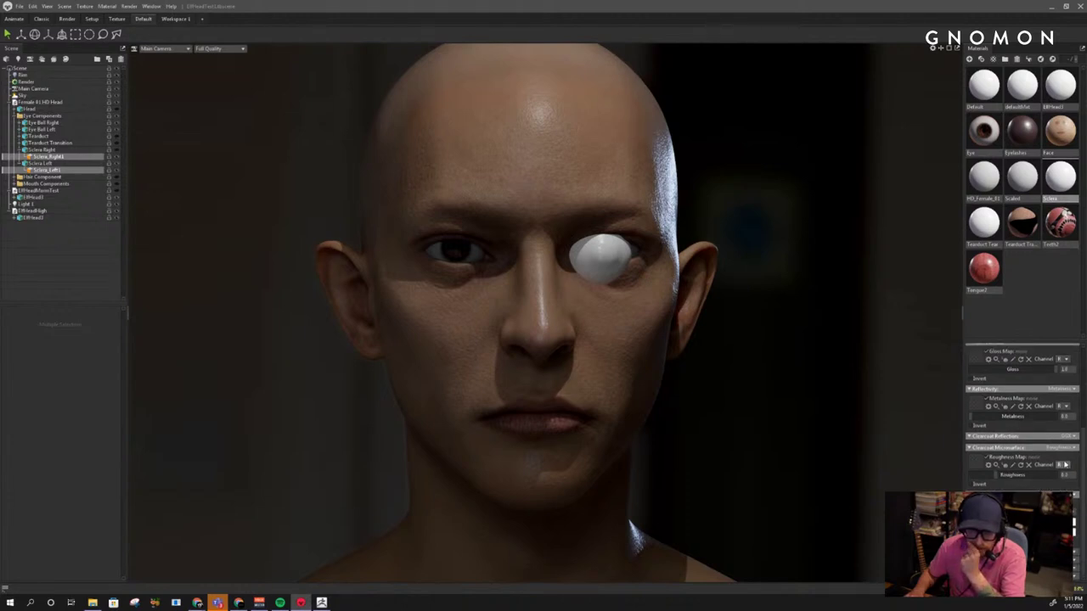
pyautogui.scroll(2, 1061, 472)
pyautogui.scroll(2, 1065, 464)
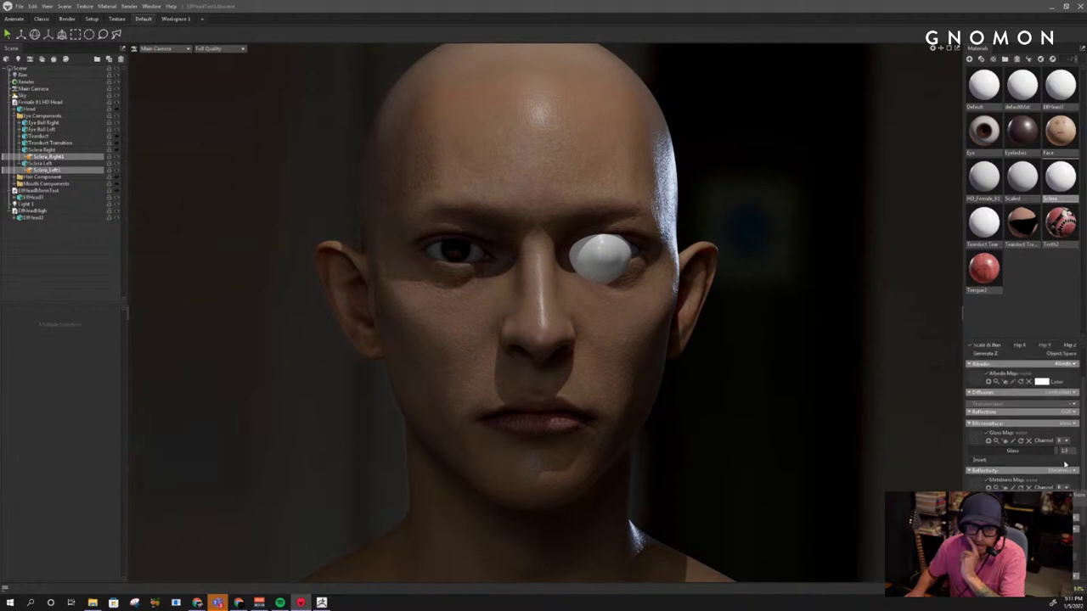
# Try the Unlit diffusion model on the Sclera material, and return it to Lambertian
pyautogui.click(1066, 394)
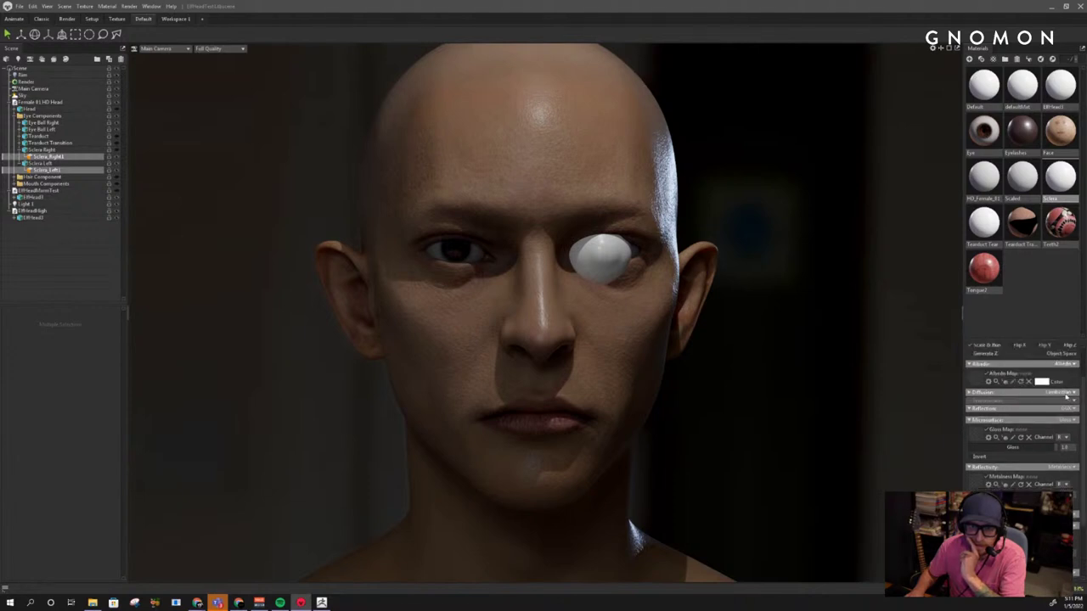
pyautogui.click(1061, 393)
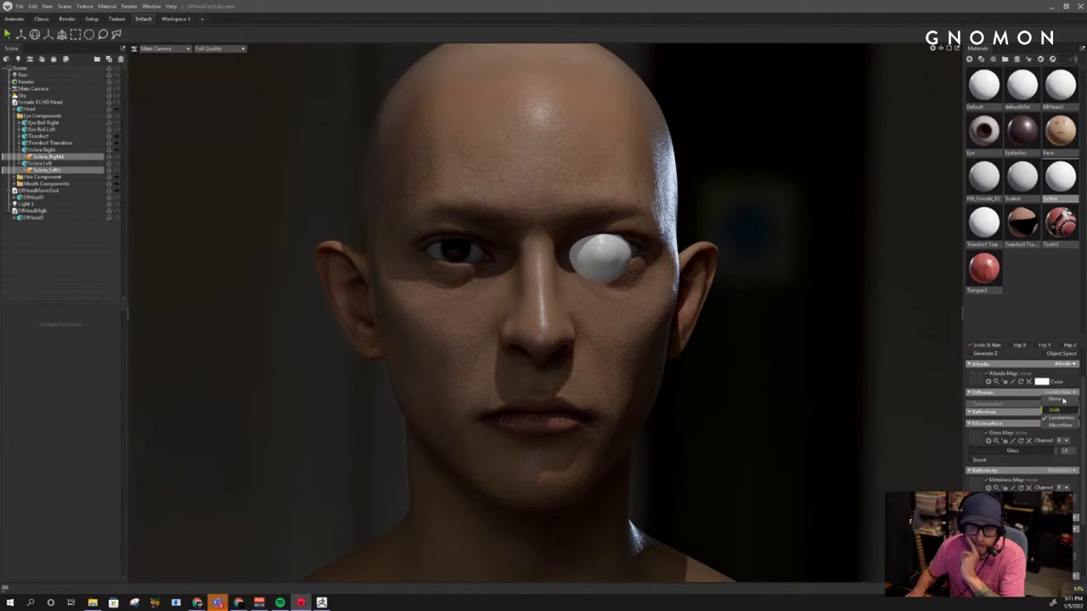
pyautogui.click(1061, 410)
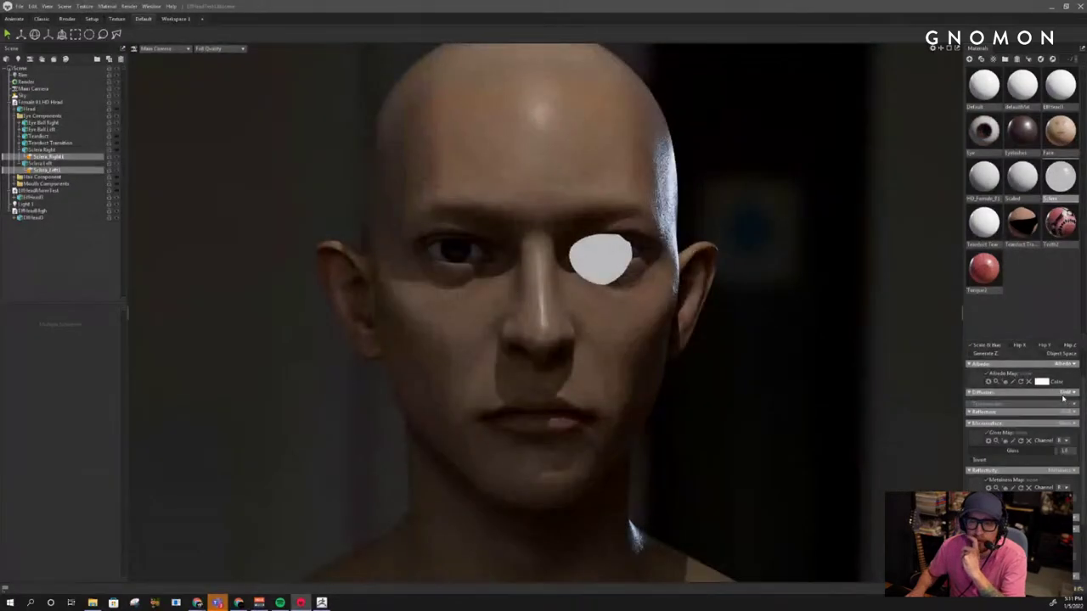
pyautogui.click(1061, 417)
# Inspect the Sclera material's albedo section and its clearcoat reflection and clearcoat microsurface model options
pyautogui.scroll(2, 1061, 416)
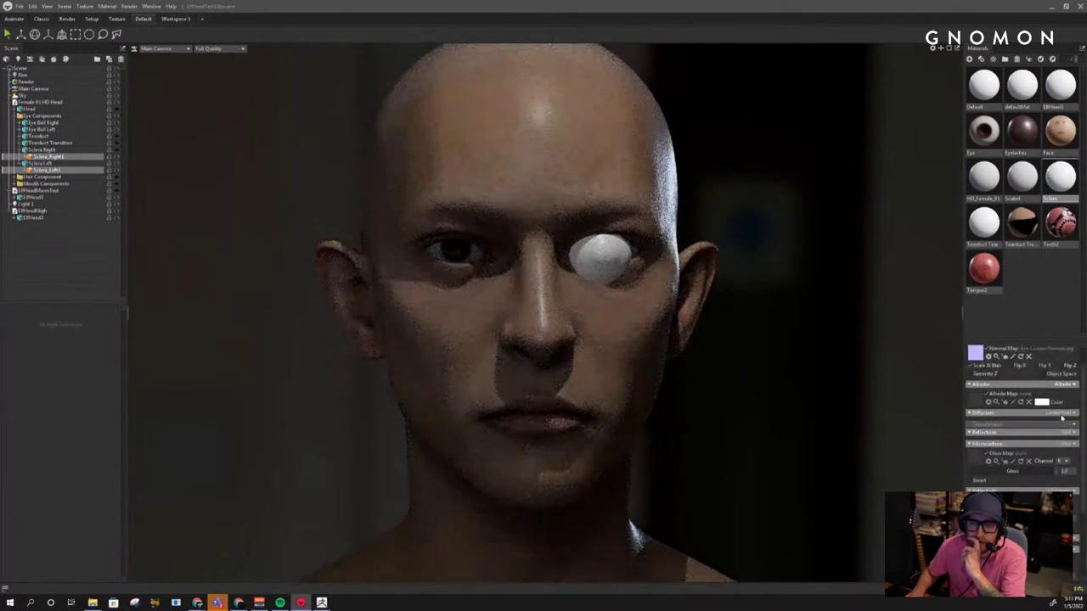
pyautogui.click(1065, 405)
pyautogui.click(1066, 405)
pyautogui.click(1029, 407)
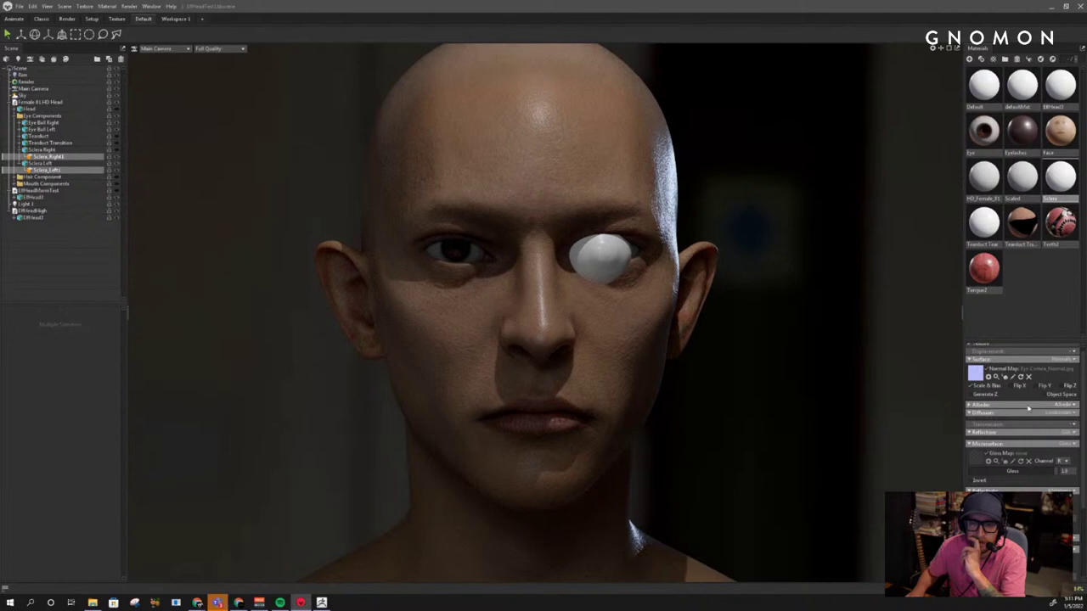
pyautogui.click(1022, 406)
pyautogui.scroll(1, 1005, 408)
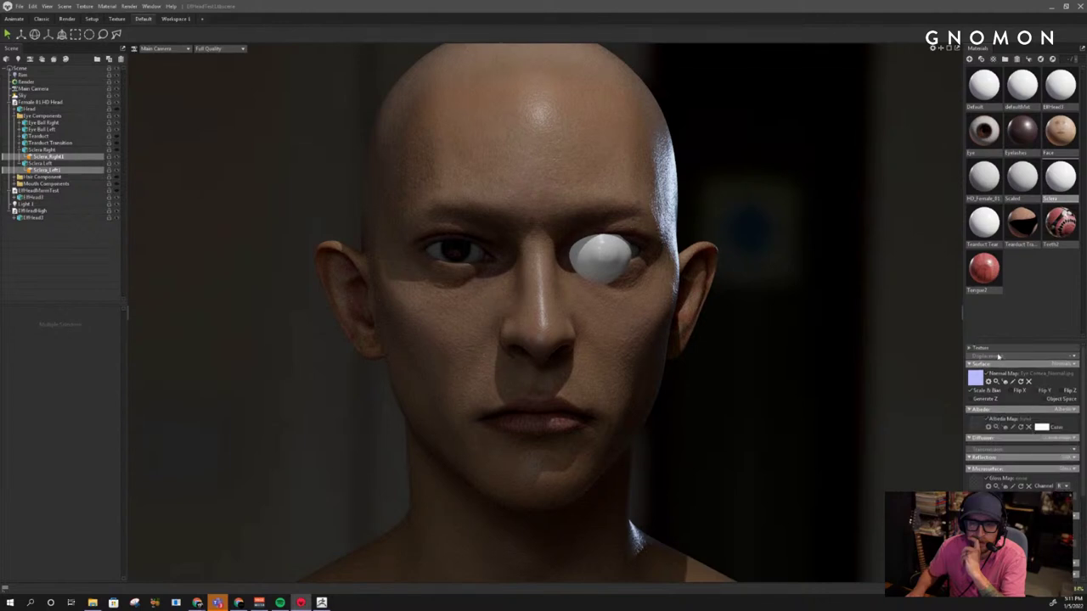
pyautogui.scroll(-3, 1060, 352)
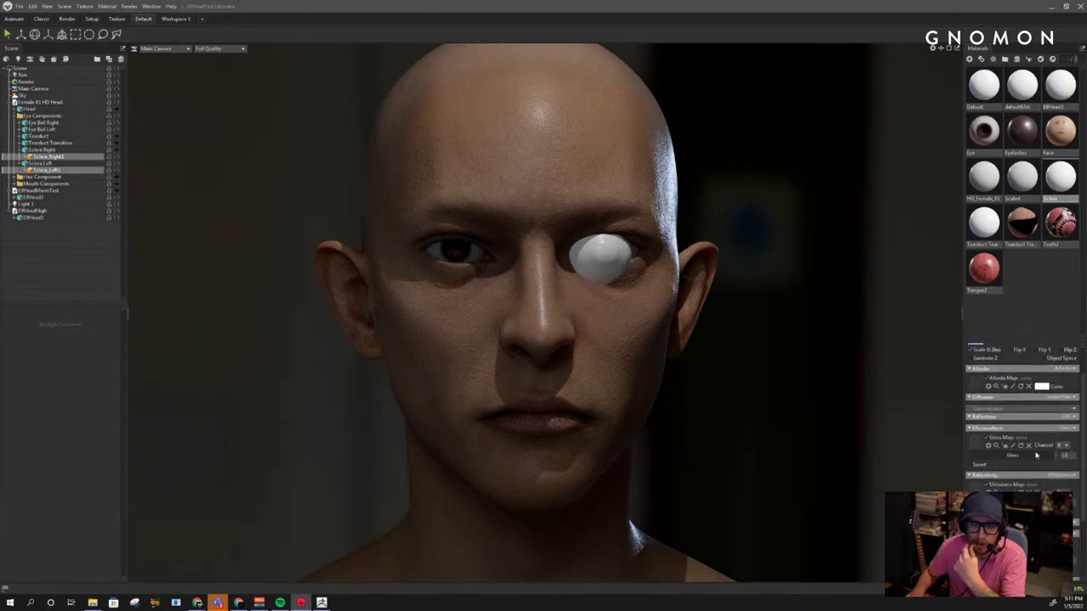
pyautogui.scroll(-2, 1049, 458)
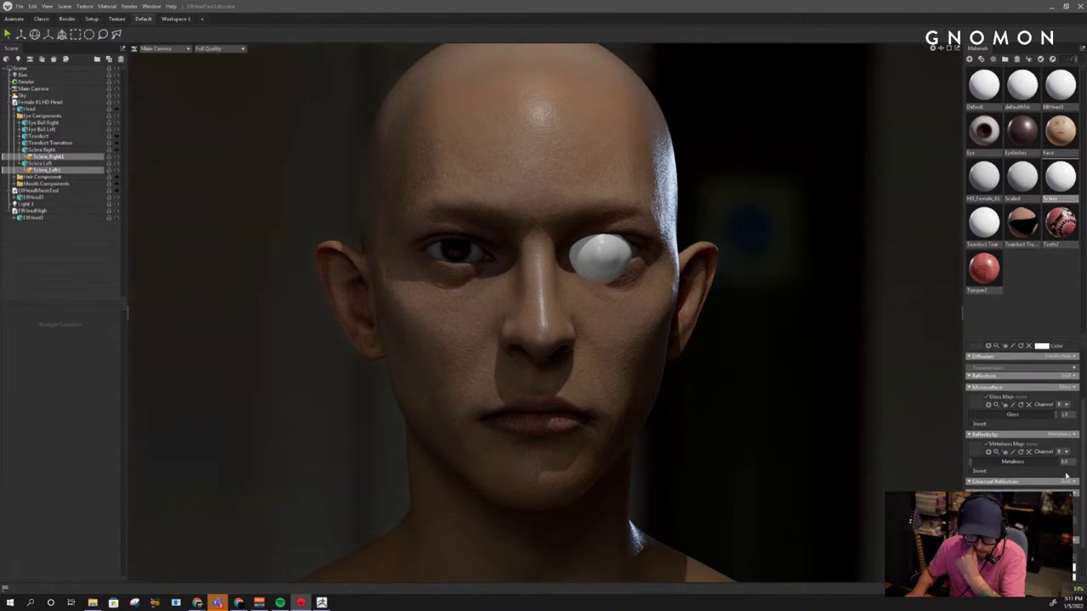
pyautogui.click(1067, 463)
pyautogui.click(1066, 463)
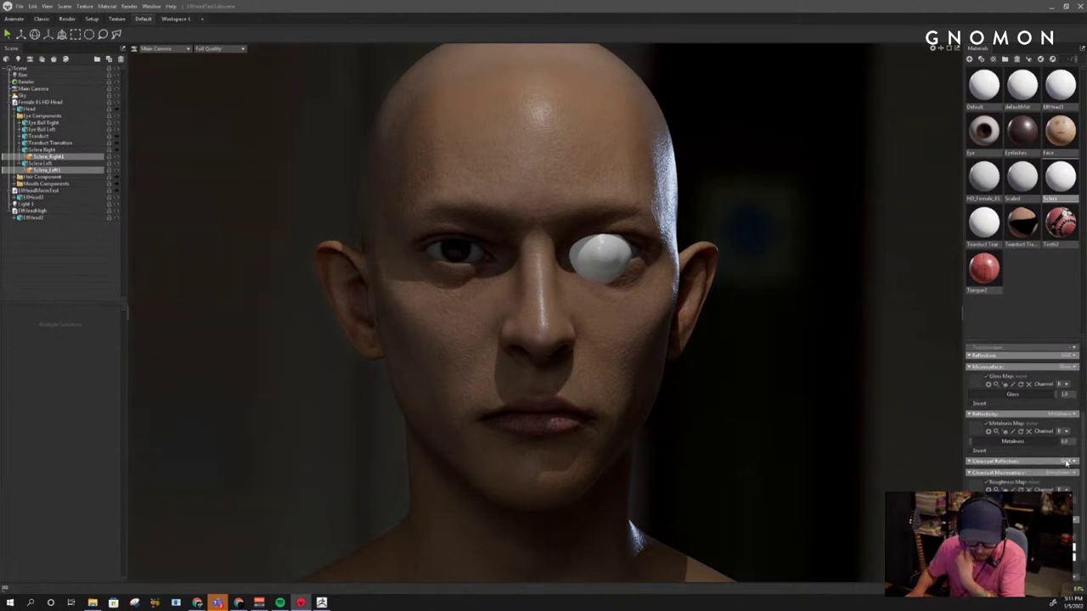
pyautogui.click(1055, 473)
pyautogui.click(1055, 474)
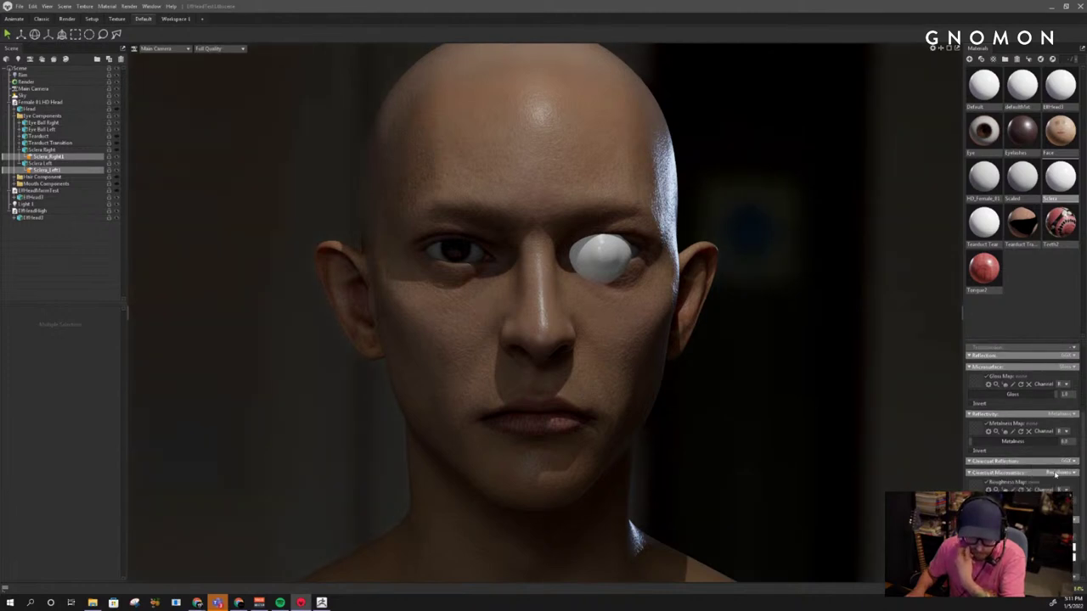
# Set the Sclera material's clearcoat reflection model to None
pyautogui.scroll(1, 1022, 416)
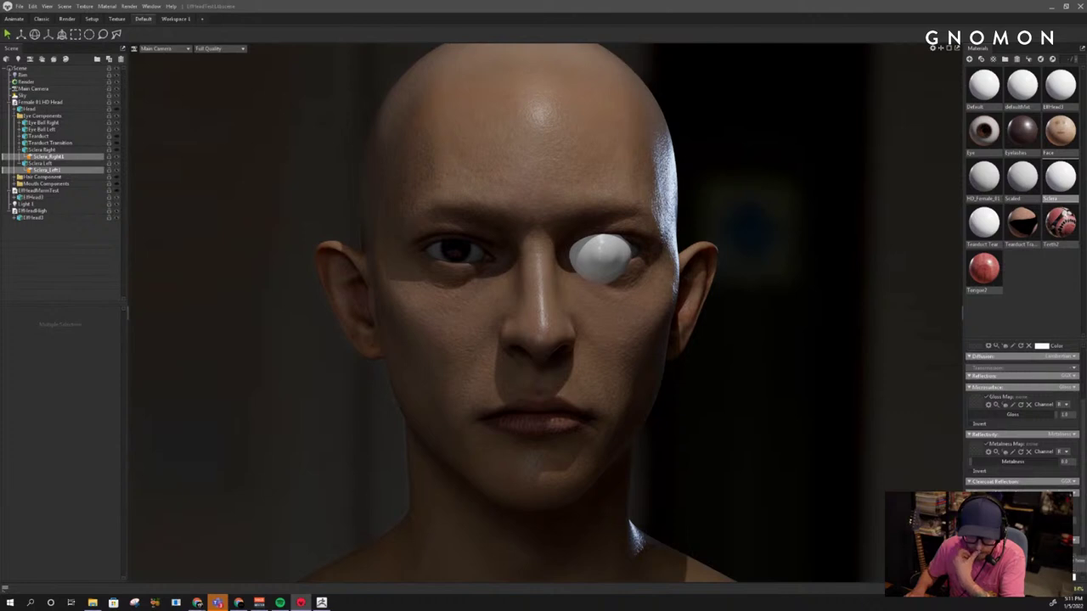
pyautogui.scroll(4, 1022, 416)
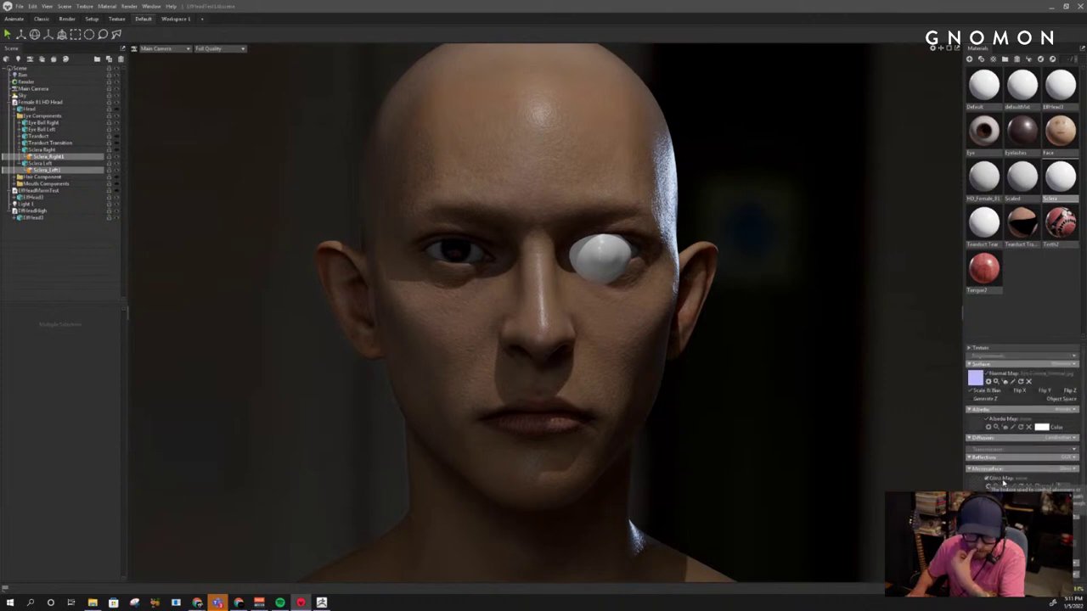
pyautogui.scroll(-3, 1024, 473)
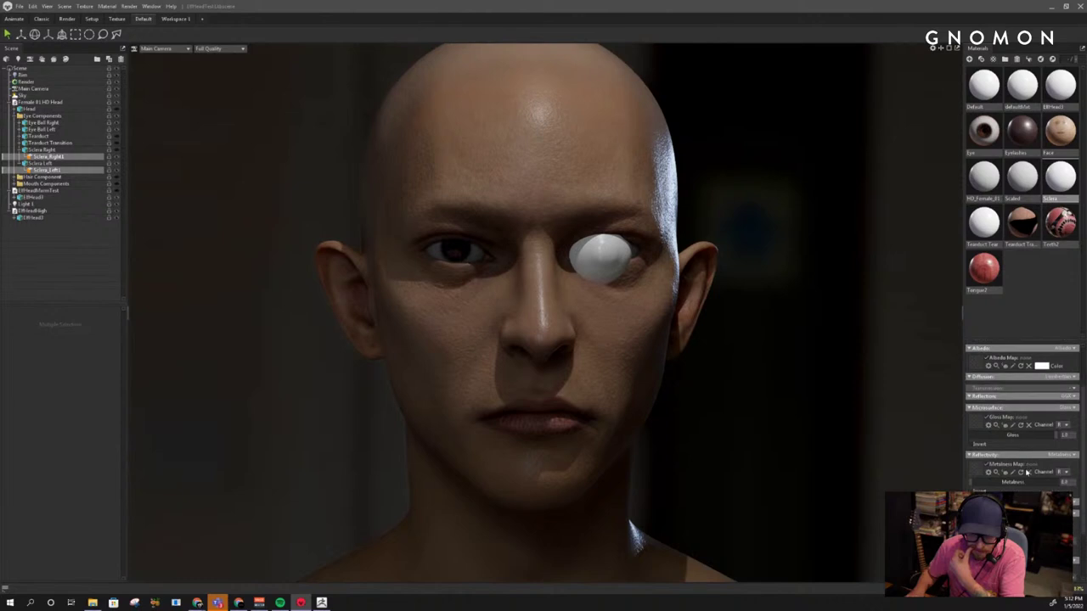
pyautogui.scroll(-2, 1025, 473)
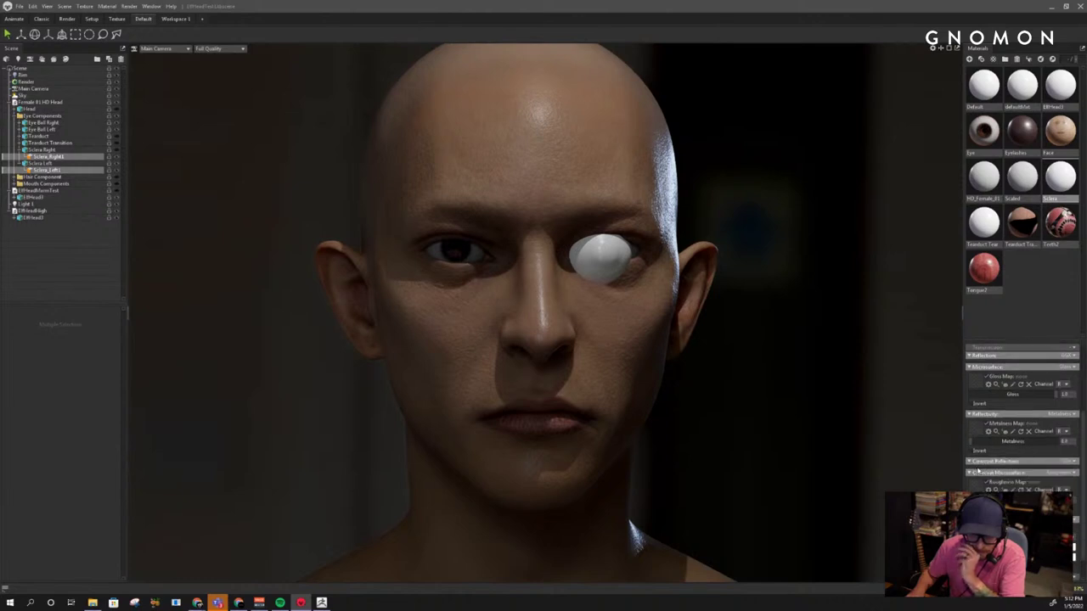
pyautogui.click(1063, 461)
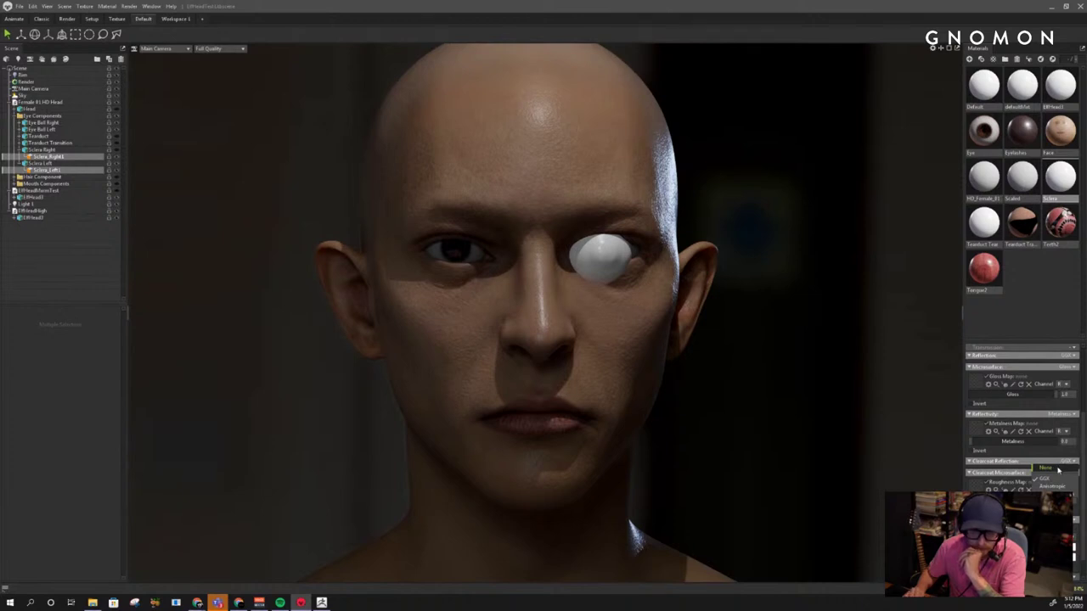
pyautogui.click(1058, 469)
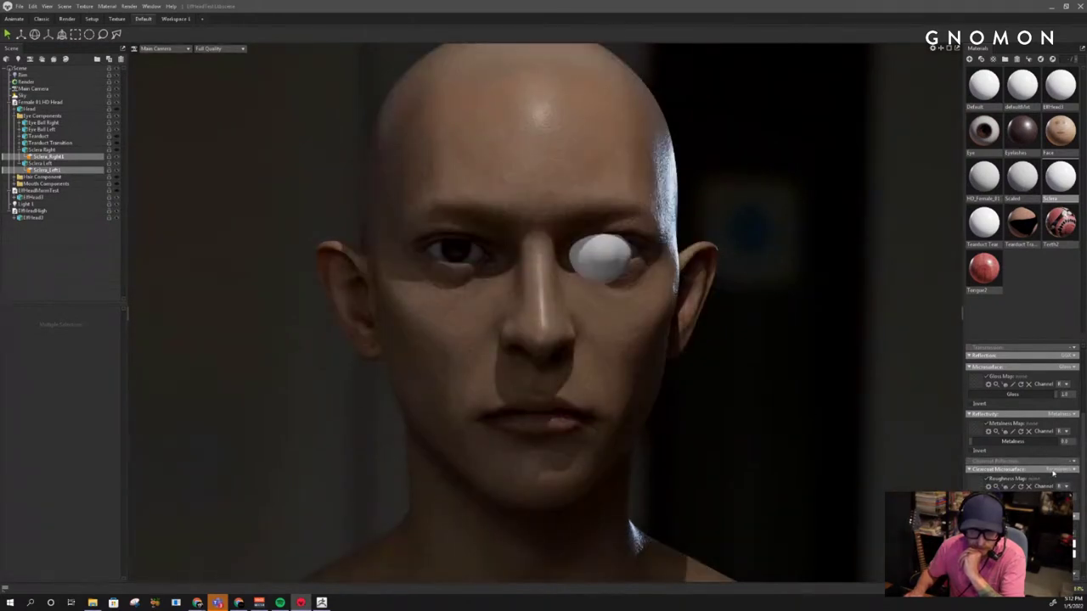
# Reselect the Sclera material and lower its opacity to make the eye shell see-through
pyautogui.scroll(-1, 1023, 417)
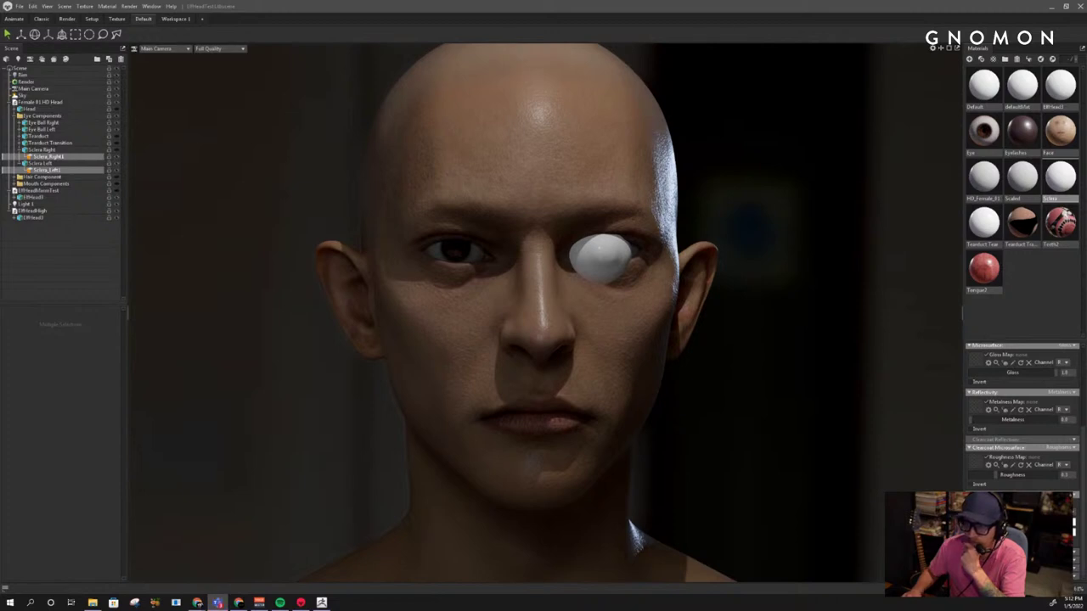
pyautogui.click(1007, 326)
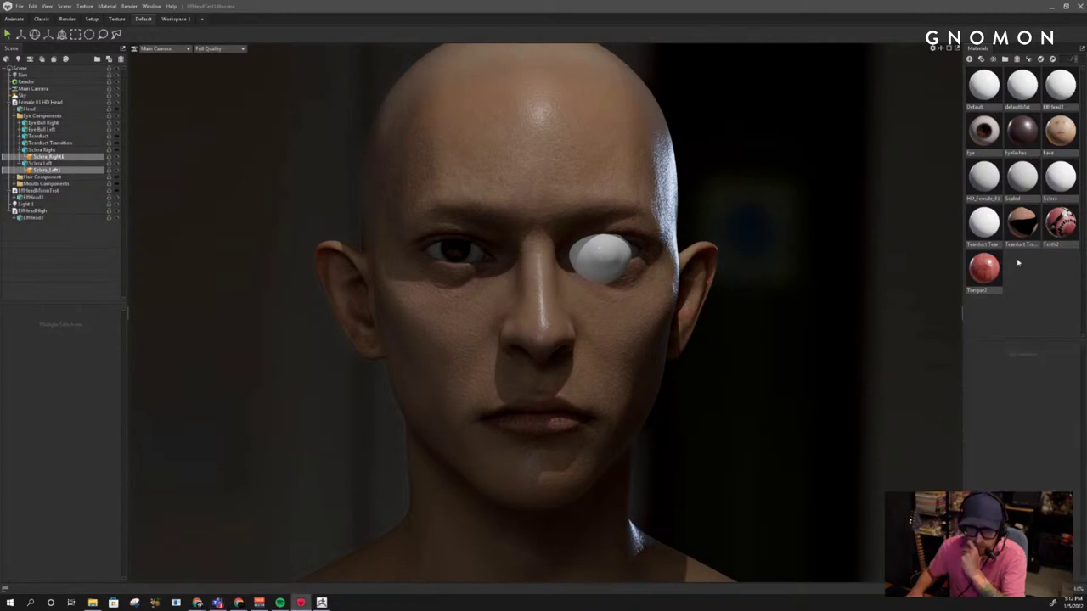
pyautogui.click(1059, 176)
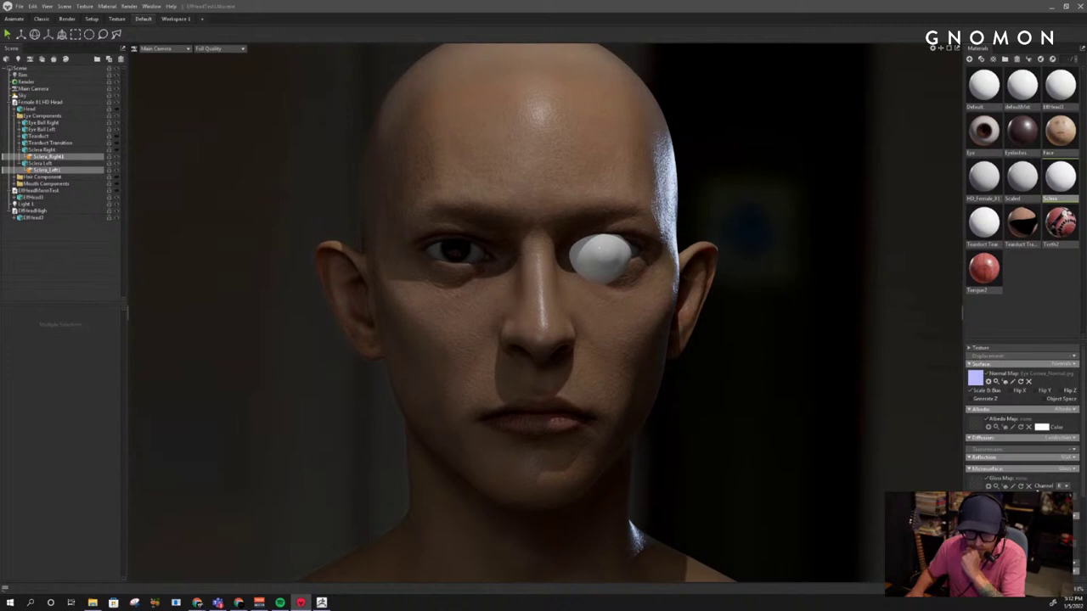
pyautogui.scroll(-3, 1032, 477)
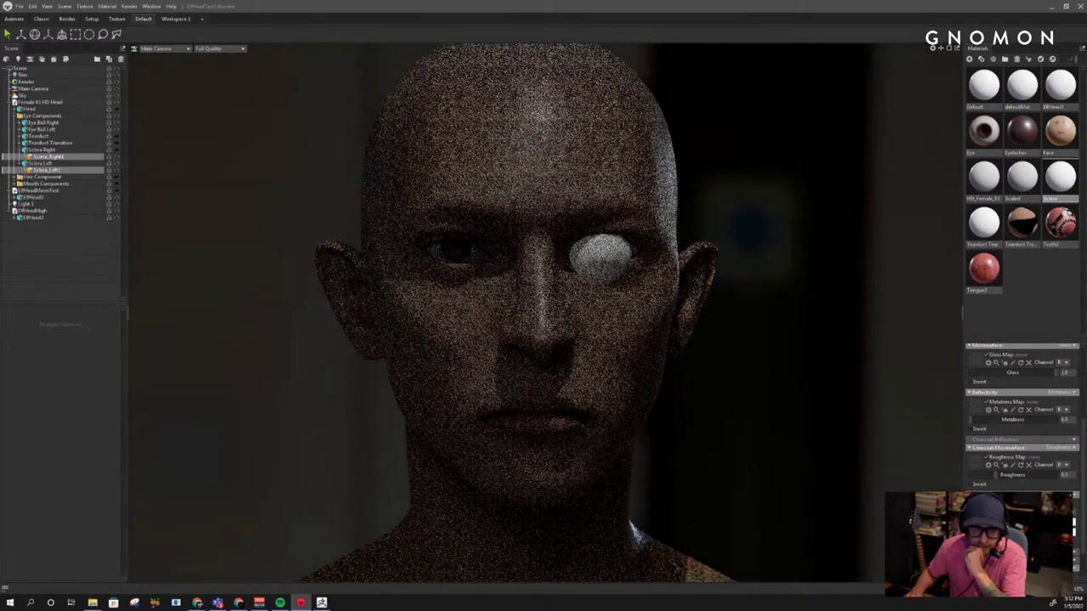
pyautogui.scroll(-2, 1021, 425)
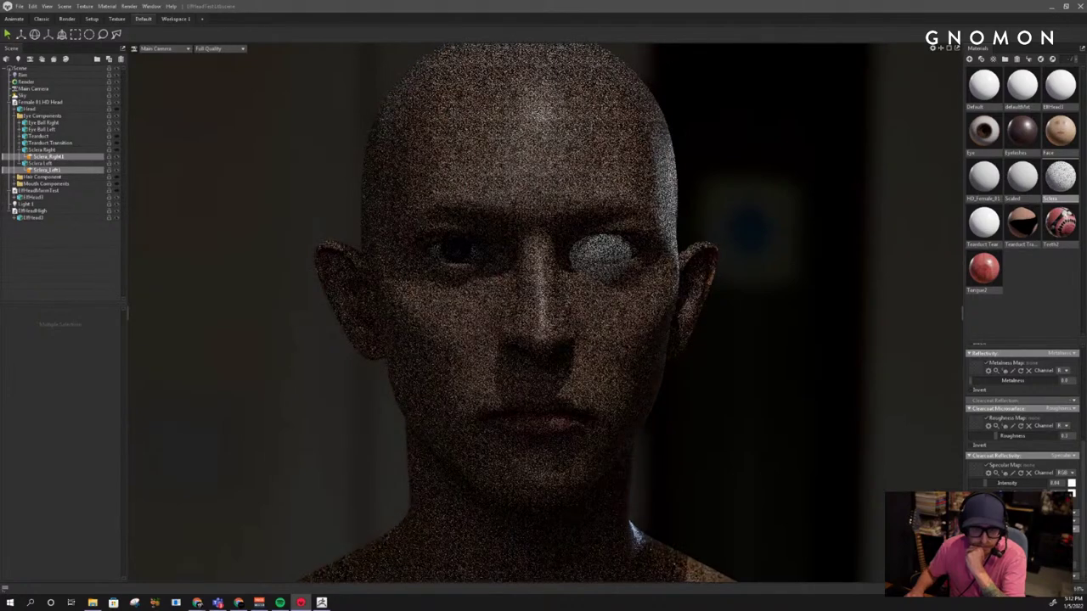
pyautogui.moveTo(1007, 556); pyautogui.dragTo(992, 556)
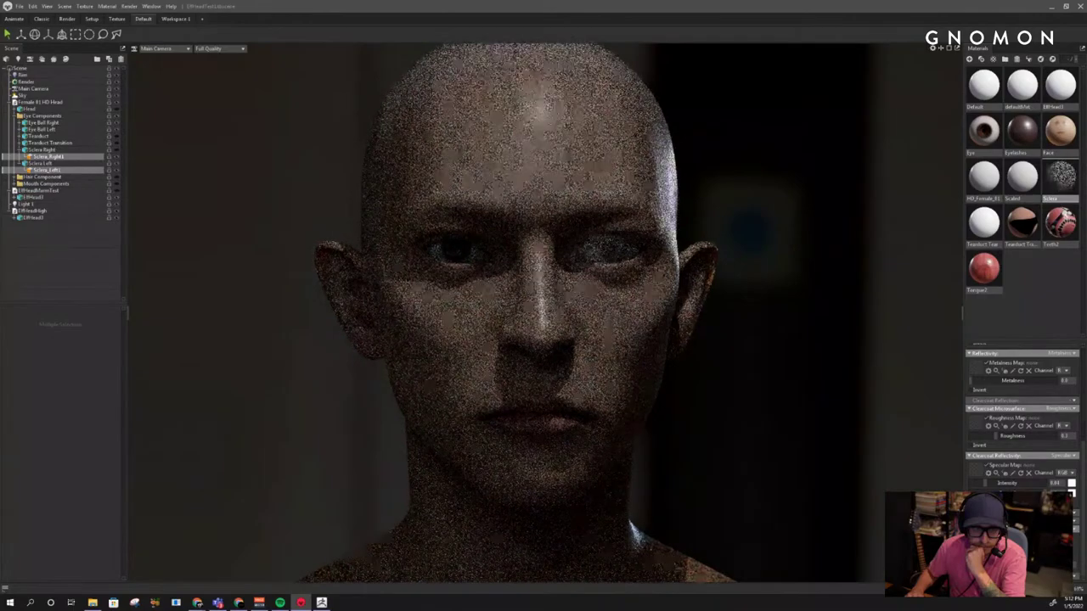
# Examine the see-through sclera on both eyes from the side and the front, and review the Sclera material's settings
pyautogui.scroll(10, 668, 335)
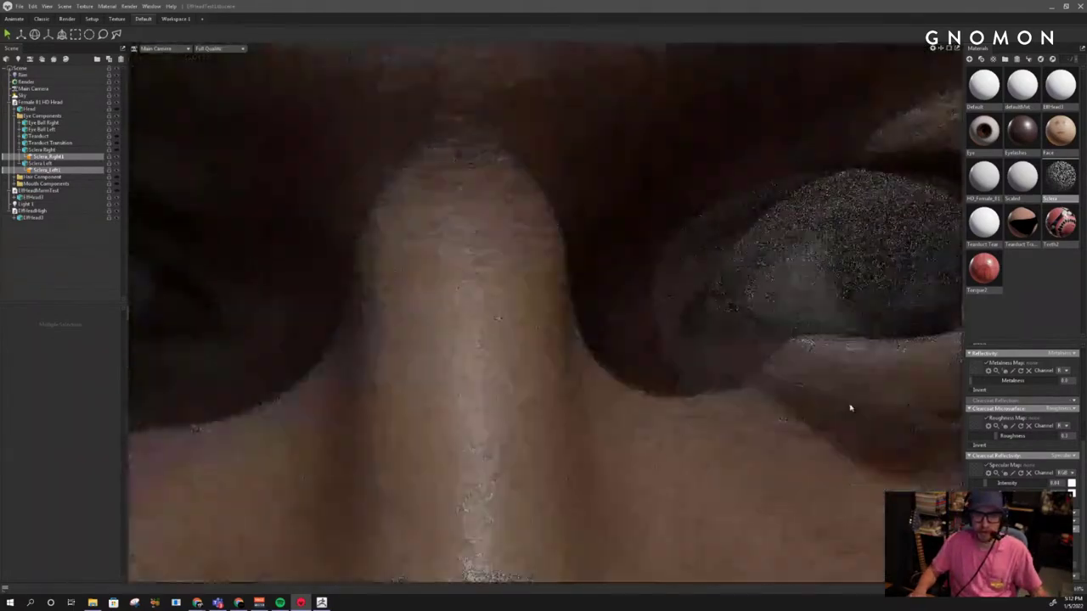
pyautogui.moveTo(850, 408); pyautogui.dragTo(813, 413, button='middle')
pyautogui.moveTo(812, 412); pyautogui.dragTo(606, 378)
pyautogui.moveTo(607, 379); pyautogui.dragTo(768, 353, button='middle')
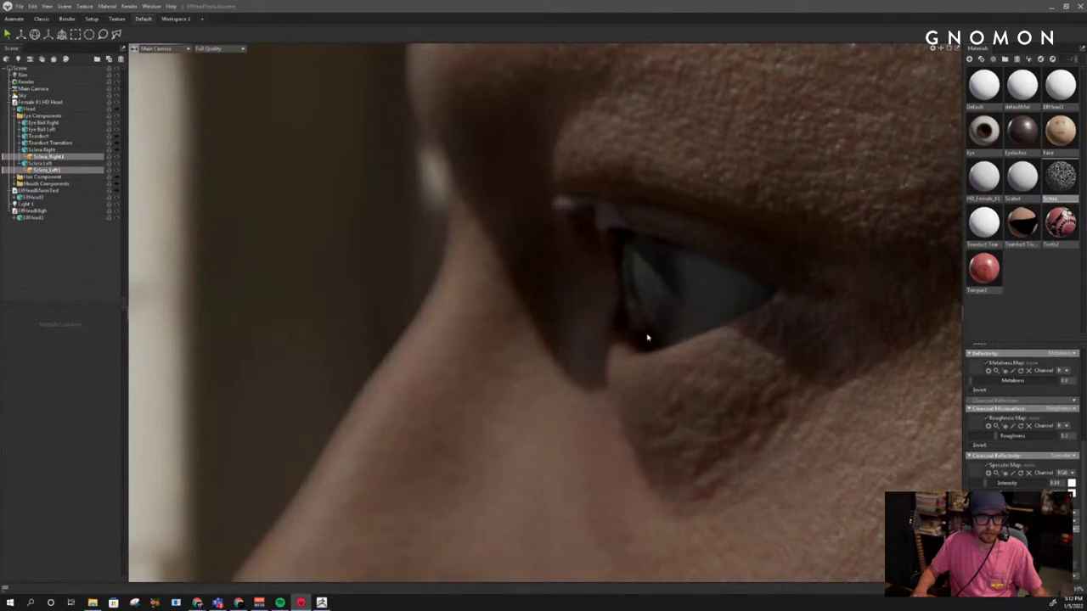
pyautogui.moveTo(647, 338); pyautogui.dragTo(880, 349)
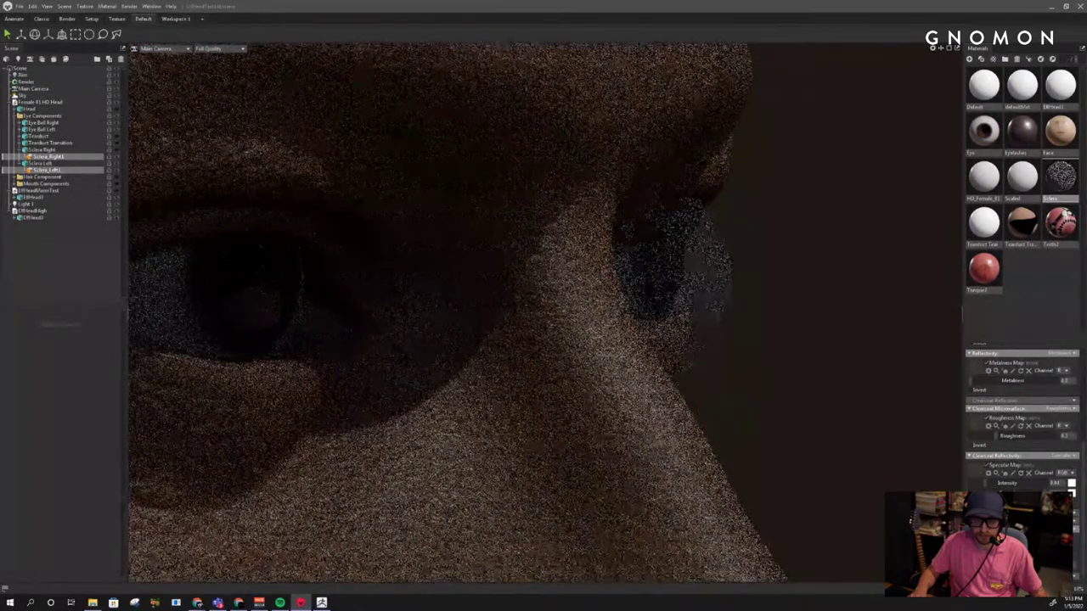
pyautogui.scroll(1, 1021, 425)
pyautogui.scroll(3, 1021, 425)
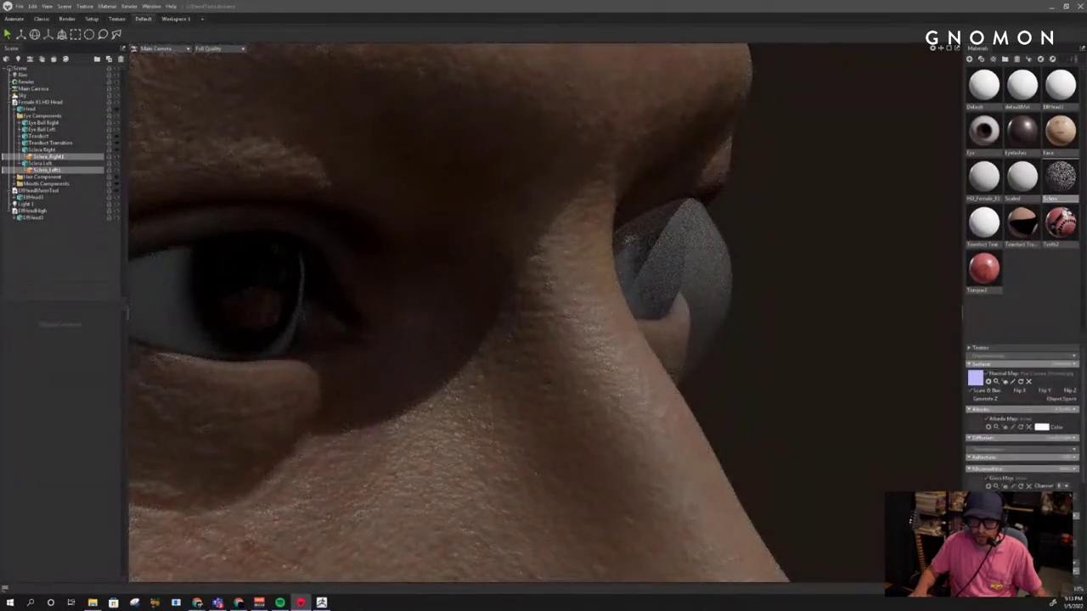
pyautogui.scroll(-1, 1022, 416)
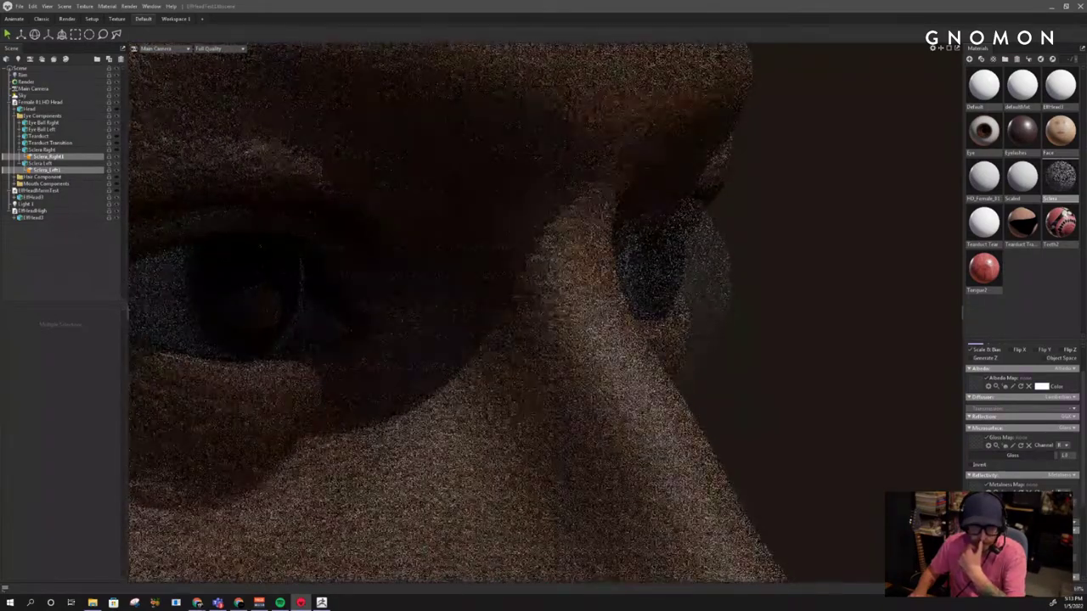
pyautogui.moveTo(797, 344)
pyautogui.keyDown('alt'); pyautogui.mouseDown()
pyautogui.moveTo(813, 337)
pyautogui.moveTo(770, 334)
pyautogui.mouseUp(); pyautogui.keyUp('alt')
pyautogui.moveTo(844, 344)
pyautogui.keyDown('alt'); pyautogui.mouseDown()
pyautogui.moveTo(801, 337)
pyautogui.moveTo(803, 348)
pyautogui.moveTo(772, 354)
pyautogui.moveTo(650, 323)
pyautogui.moveTo(624, 334)
pyautogui.mouseUp(); pyautogui.keyUp('alt')
pyautogui.scroll(-5, 624, 334)
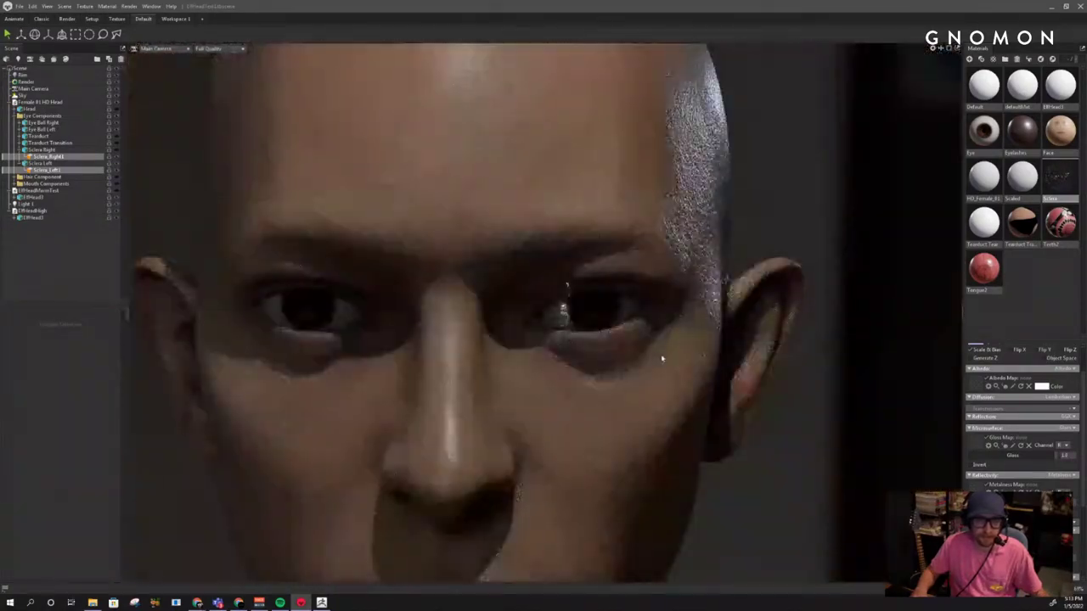
pyautogui.keyDown('alt'); pyautogui.moveTo(728, 363); pyautogui.dragTo(691, 361); pyautogui.keyUp('alt')
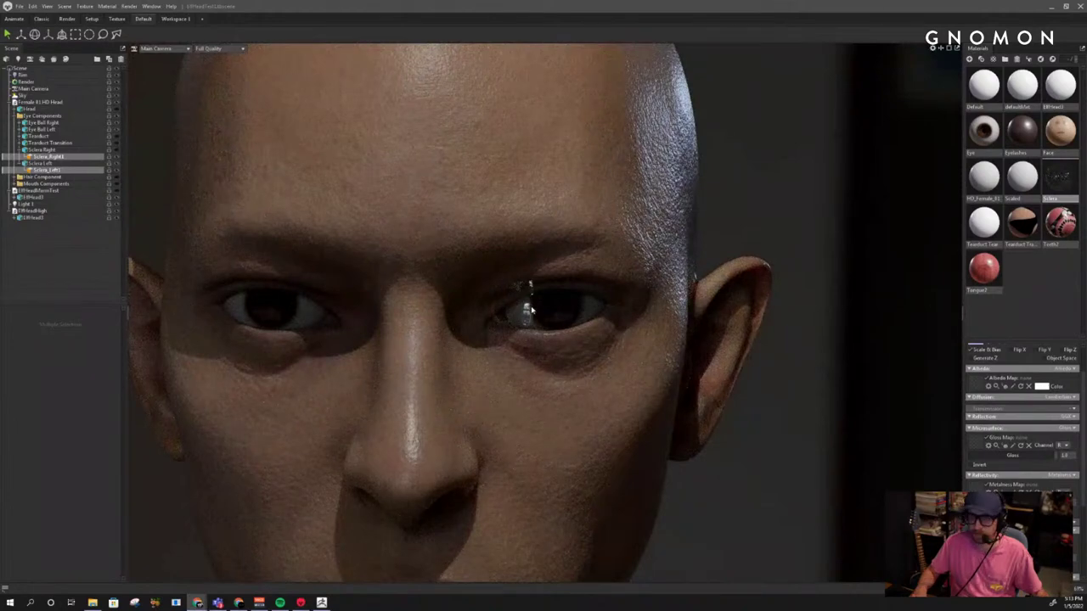
# Select the Sclera Left object and make the Sclera Right object visible
pyautogui.scroll(3, 589, 332)
pyautogui.click(590, 332)
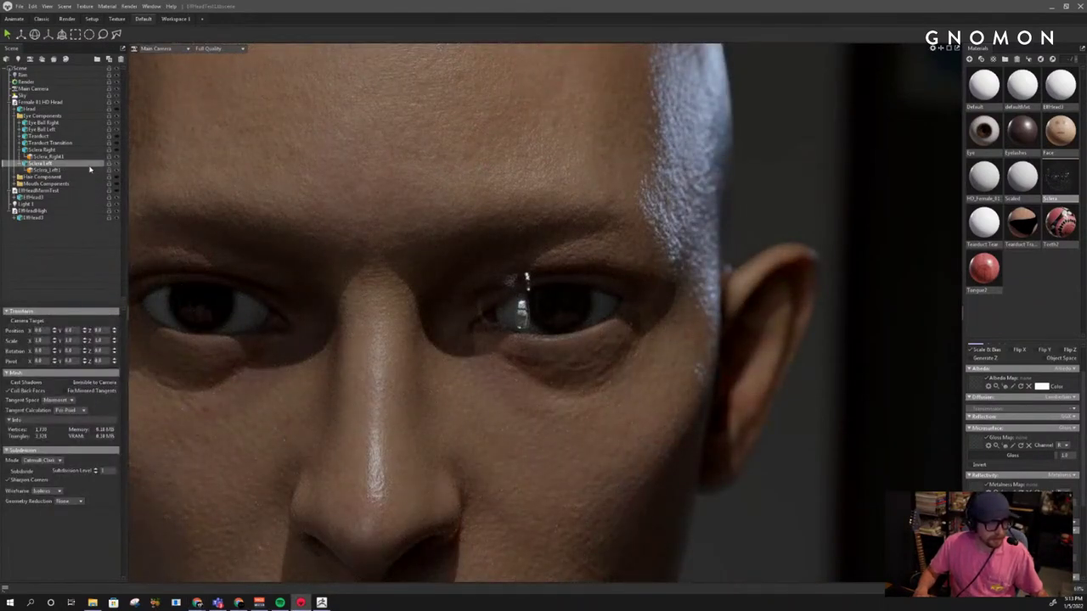
pyautogui.moveTo(734, 293); pyautogui.dragTo(811, 296, button='middle')
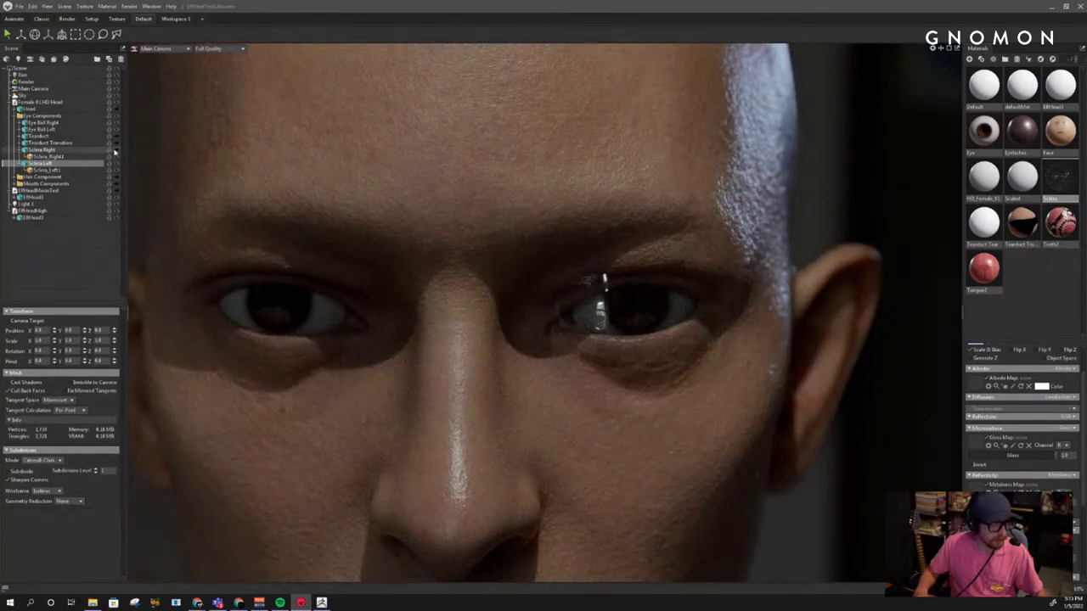
pyautogui.click(116, 152)
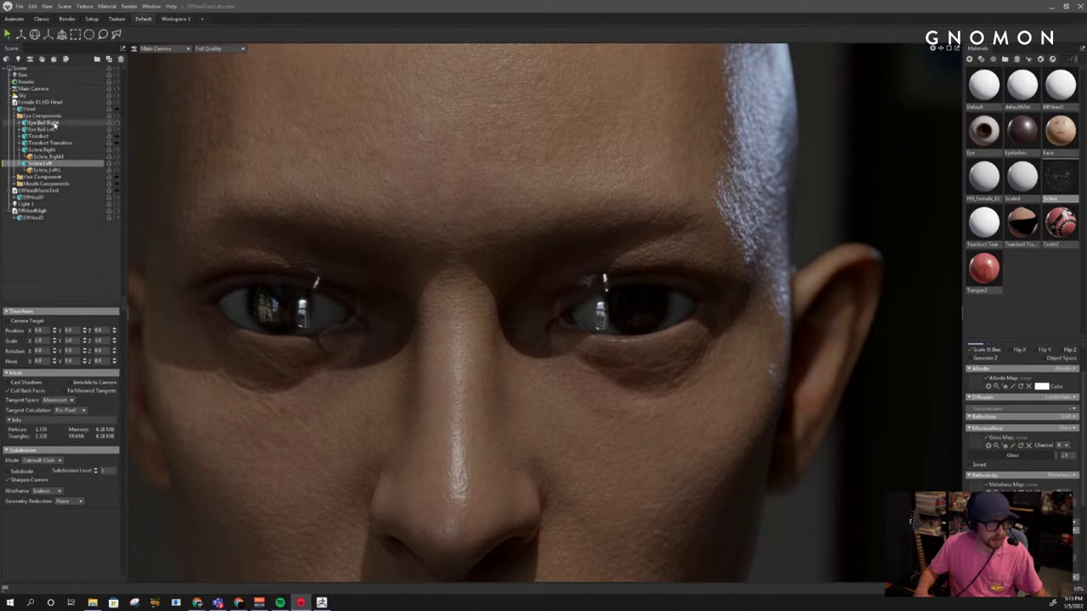
# Select Eye Ball Right, capture its transform values with the Snipping Tool, and move the capture aside for reference
pyautogui.click(52, 124)
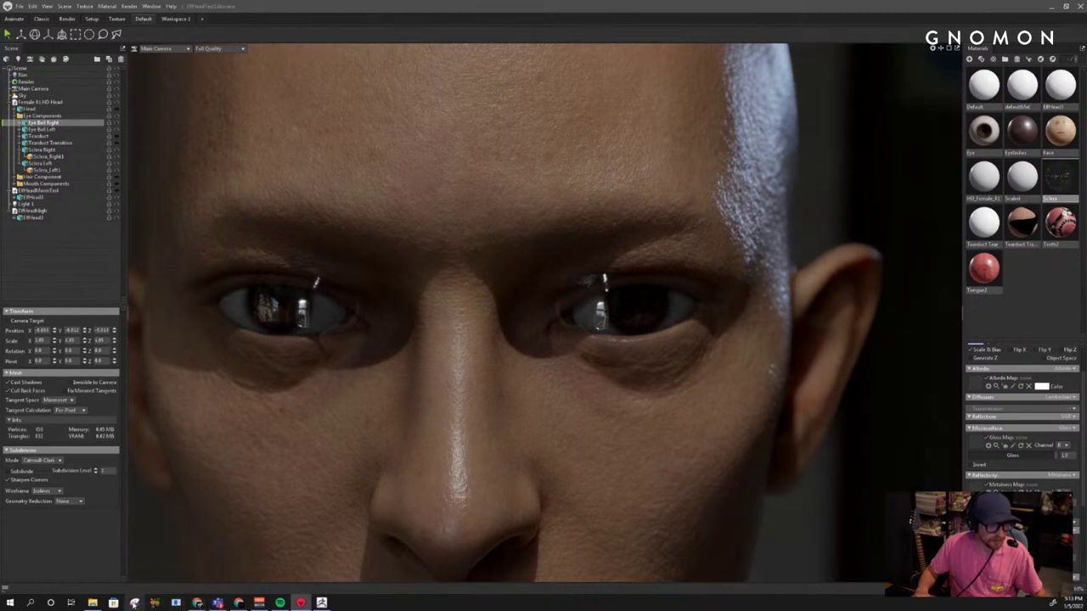
pyautogui.click(134, 603)
pyautogui.click(923, 34)
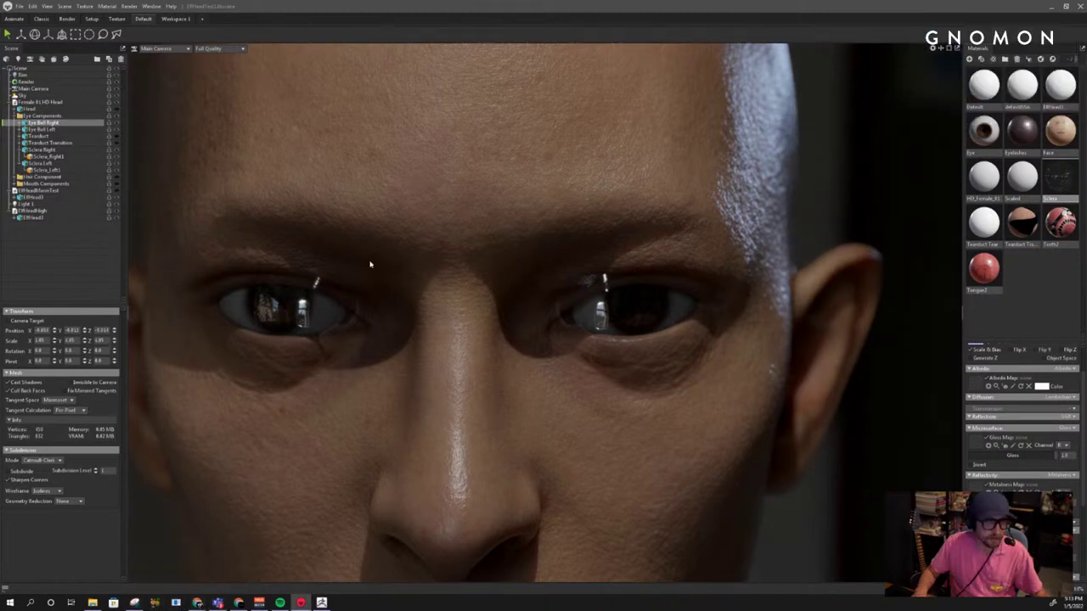
pyautogui.moveTo(2, 305); pyautogui.dragTo(152, 402)
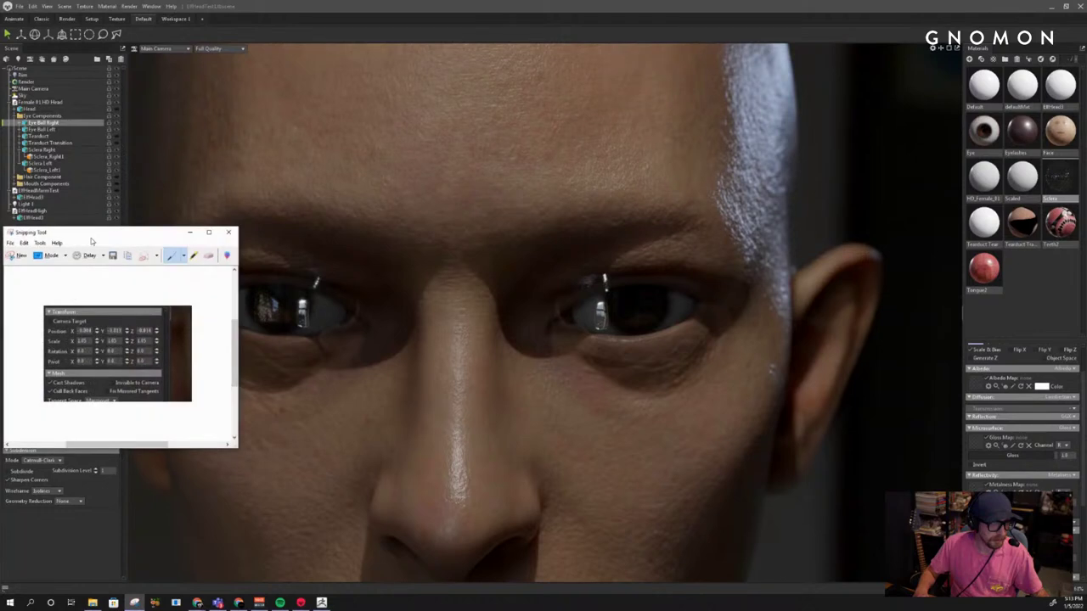
pyautogui.moveTo(91, 239); pyautogui.dragTo(1086, 340)
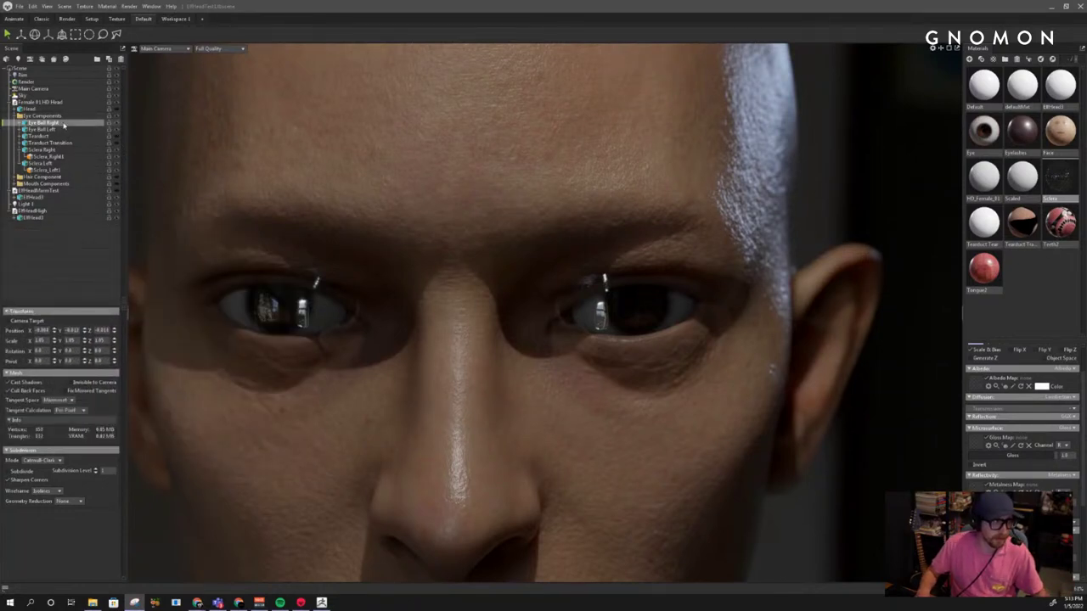
# Match the Sclera Right object's position to Eye Ball Right on all three axes, with Y at -0.012 and Z at -0.014
pyautogui.click(47, 157)
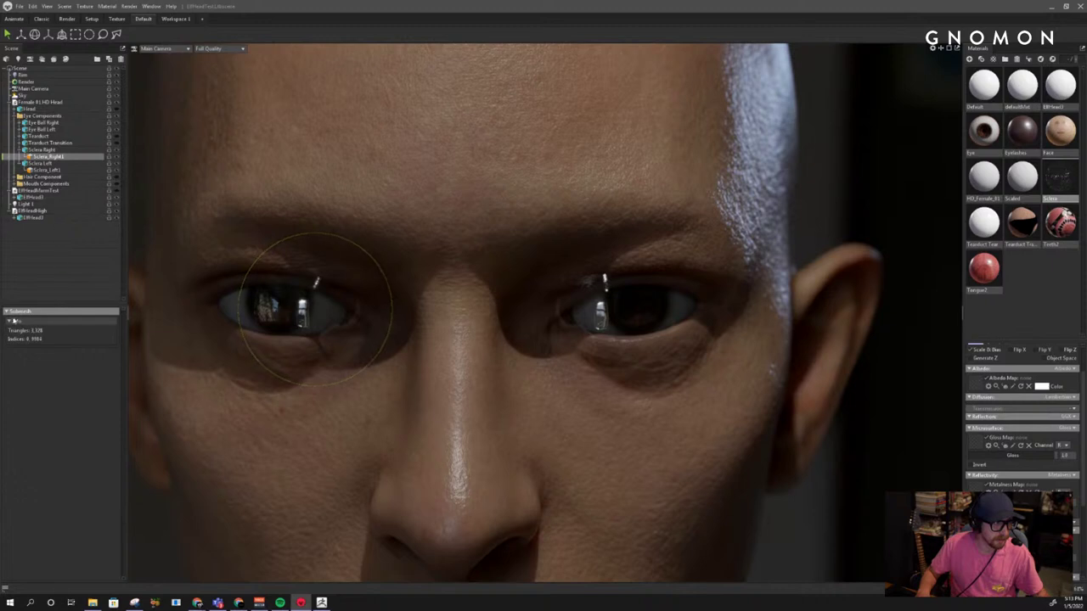
pyautogui.click(40, 149)
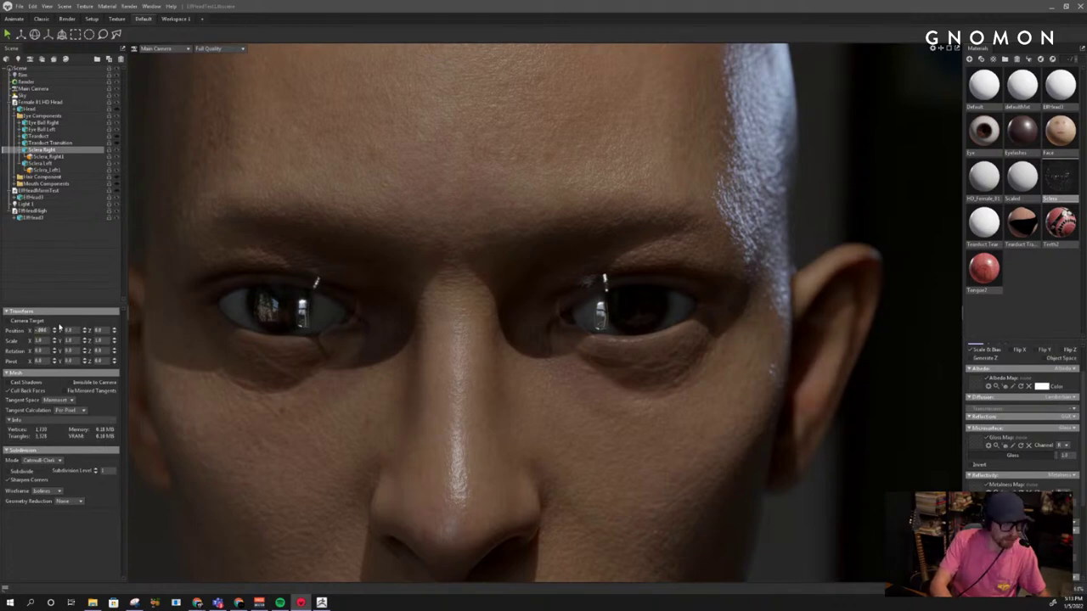
pyautogui.press('Tab')
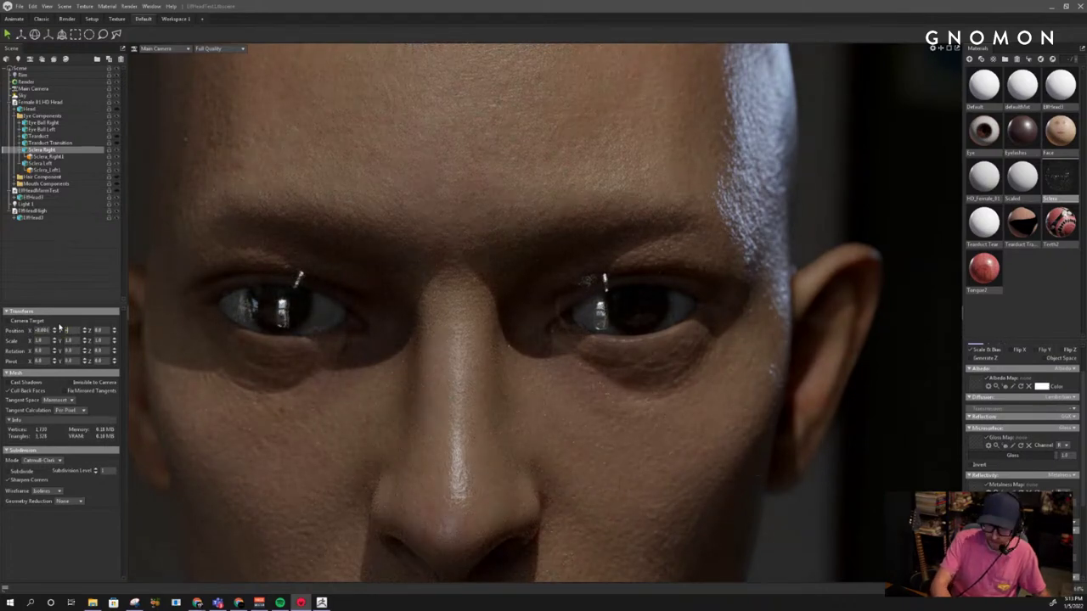
pyautogui.press('Tab')
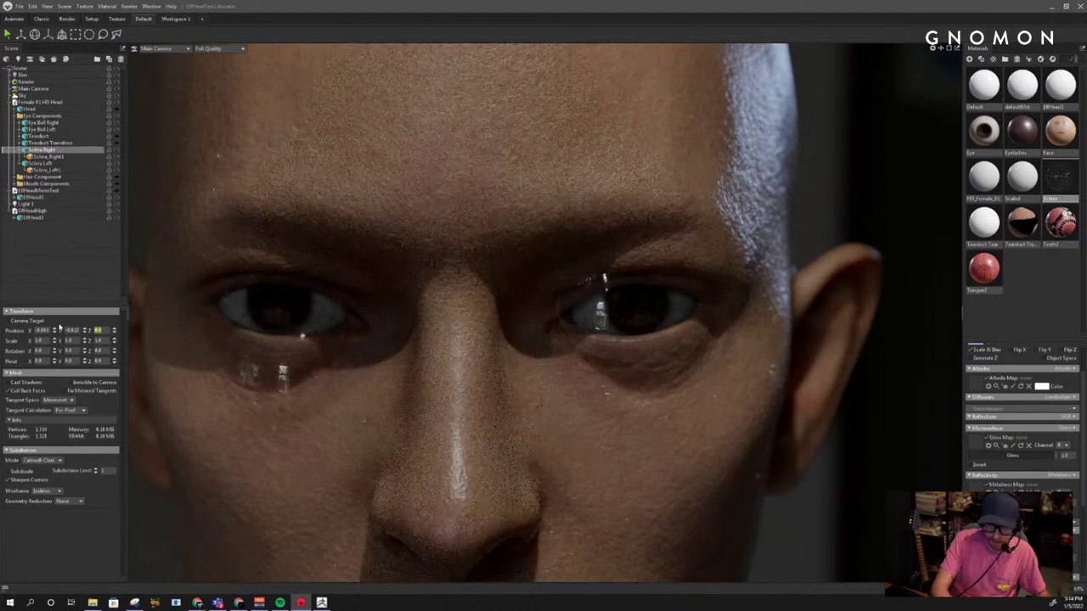
pyautogui.write('-.014')
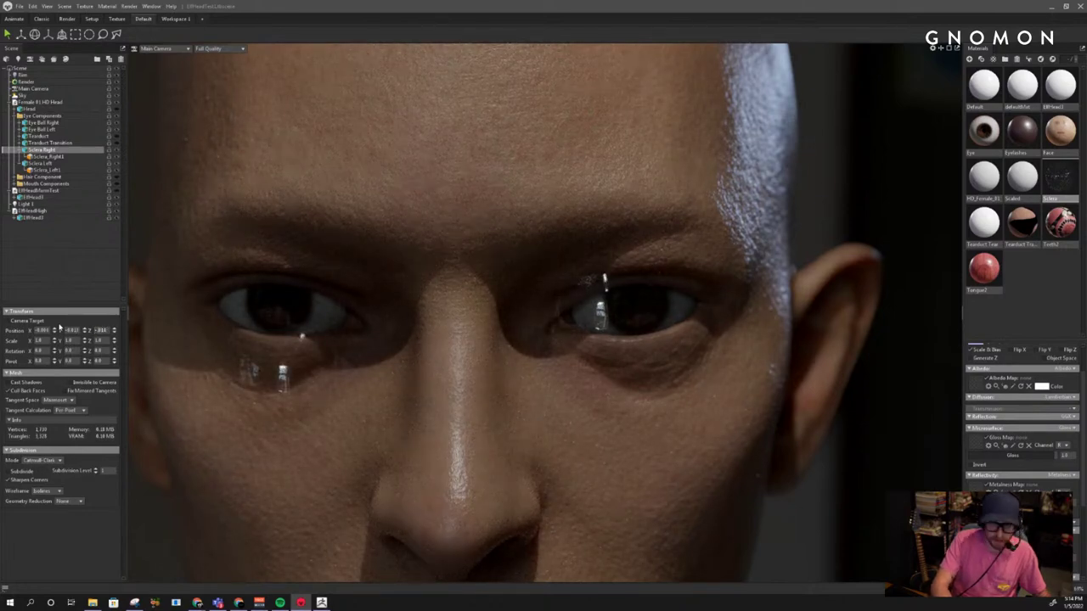
pyautogui.press('Tab')
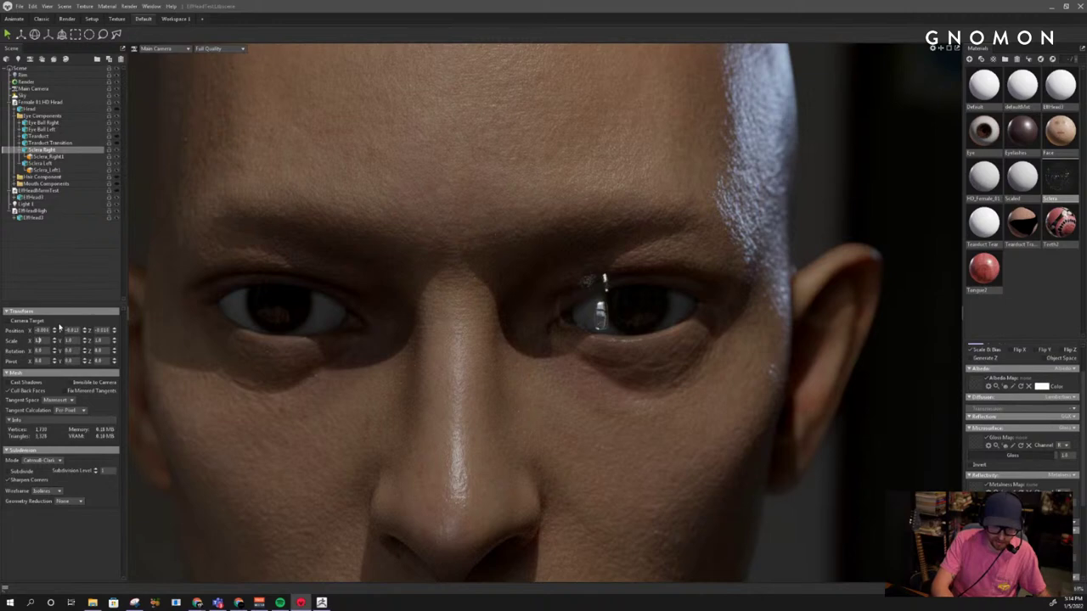
# Scale the Sclera Right object to 1.05 on the X, Y and Z axes
pyautogui.press('Tab')
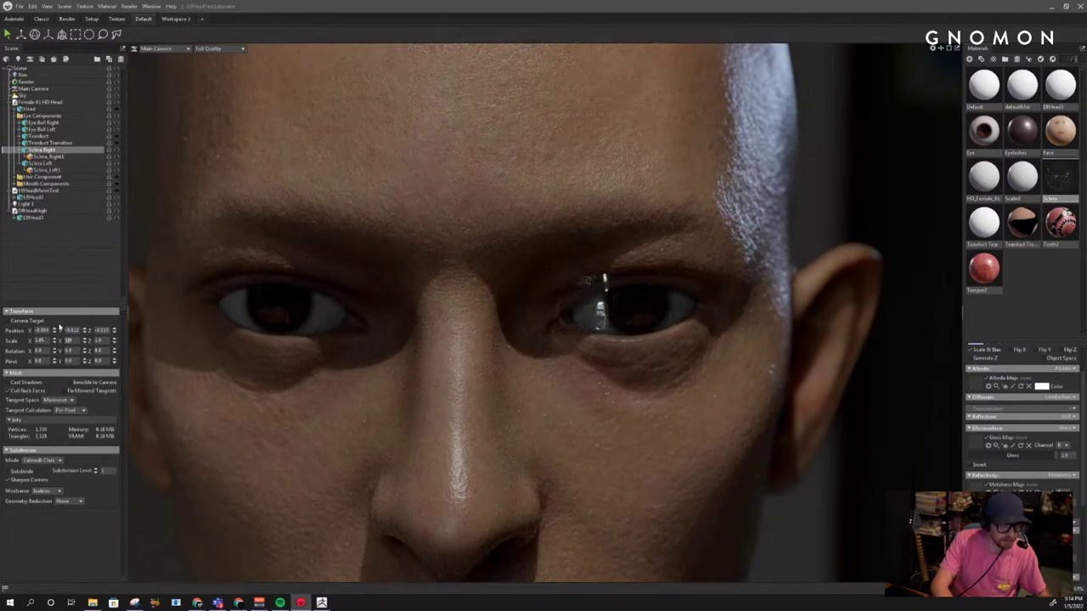
pyautogui.press('Tab')
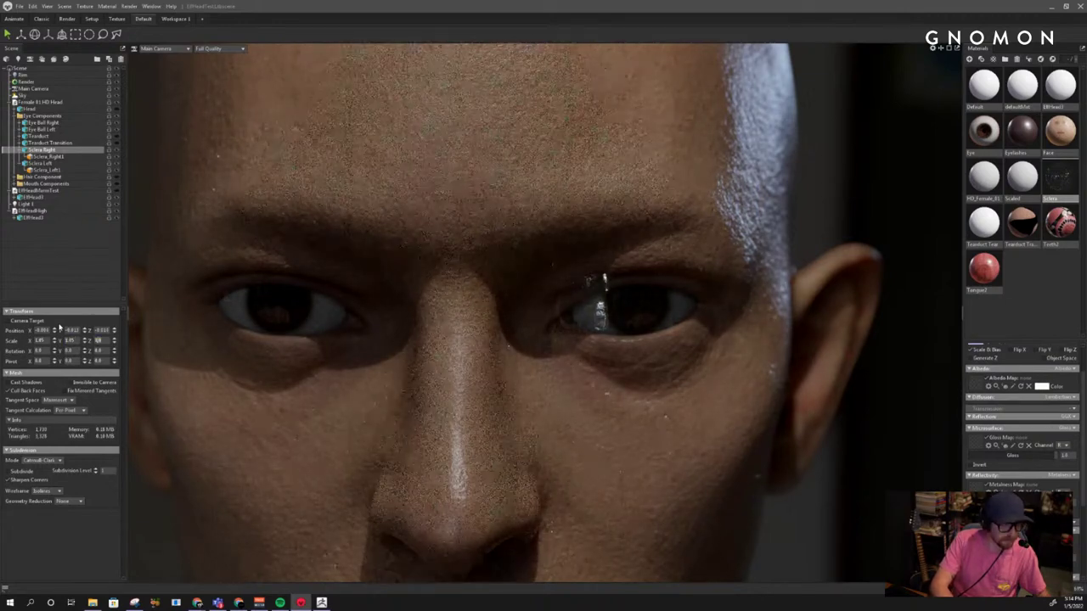
pyautogui.write('1.05')
pyautogui.press('Return')
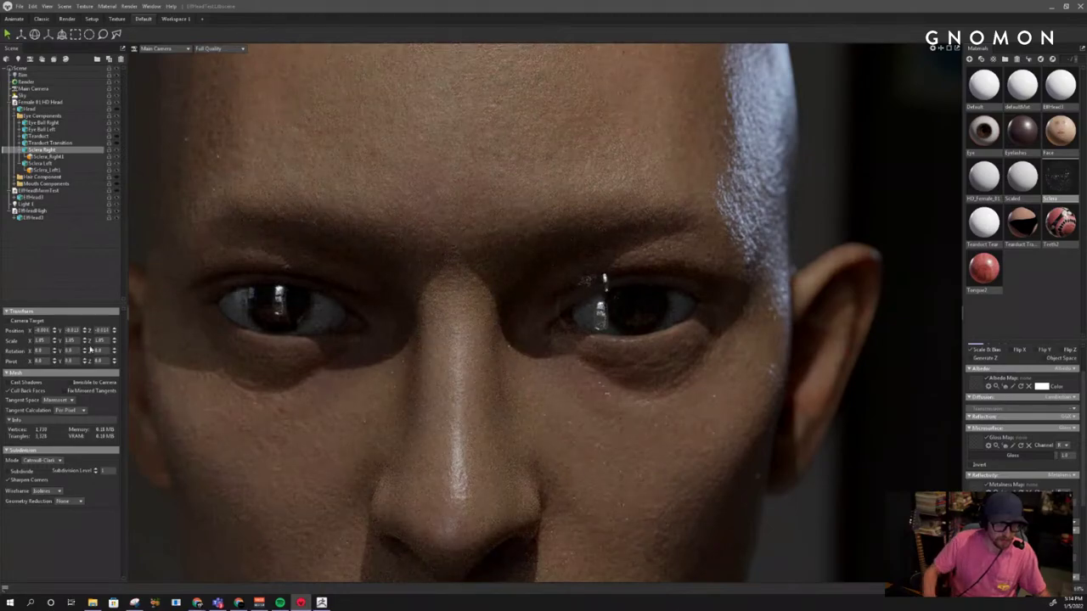
# Select Eye Ball Left, capture its transform values with the Snipping Tool, and move the capture aside for reference
pyautogui.moveTo(332, 434); pyautogui.dragTo(555, 448)
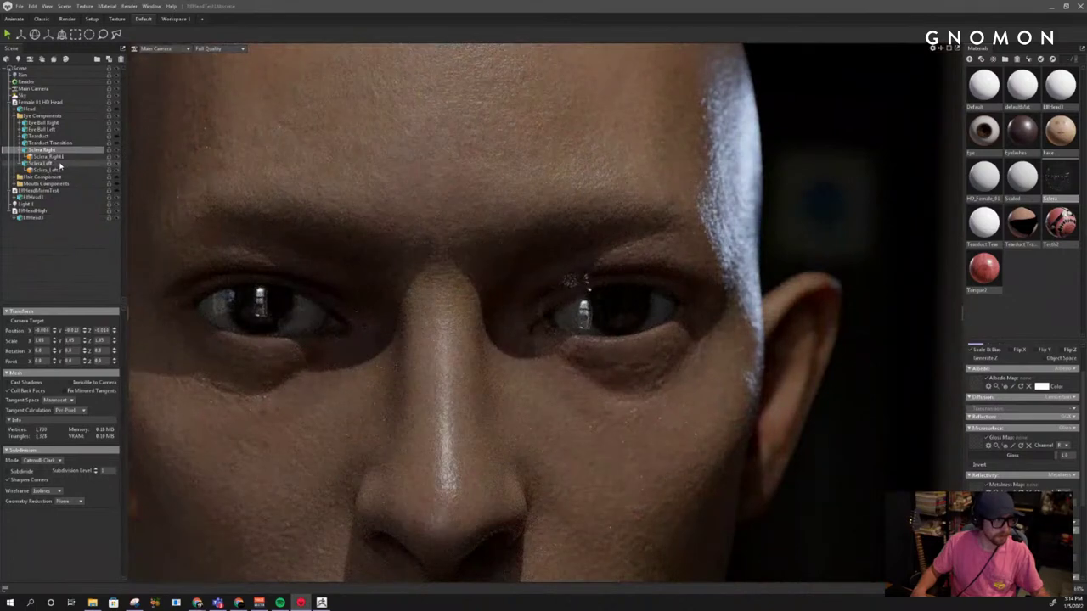
pyautogui.click(60, 164)
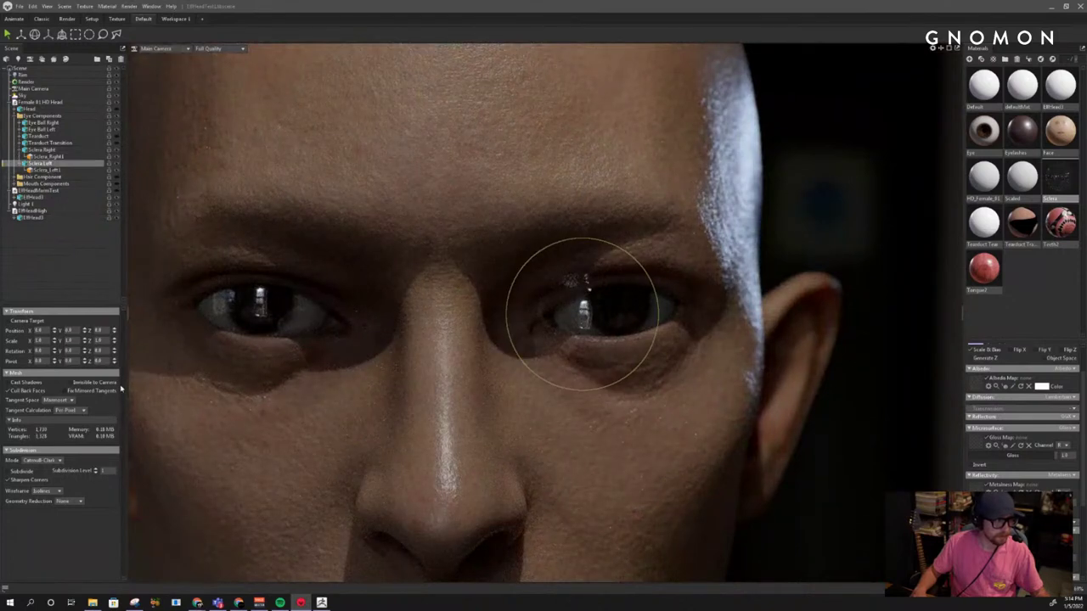
pyautogui.click(65, 130)
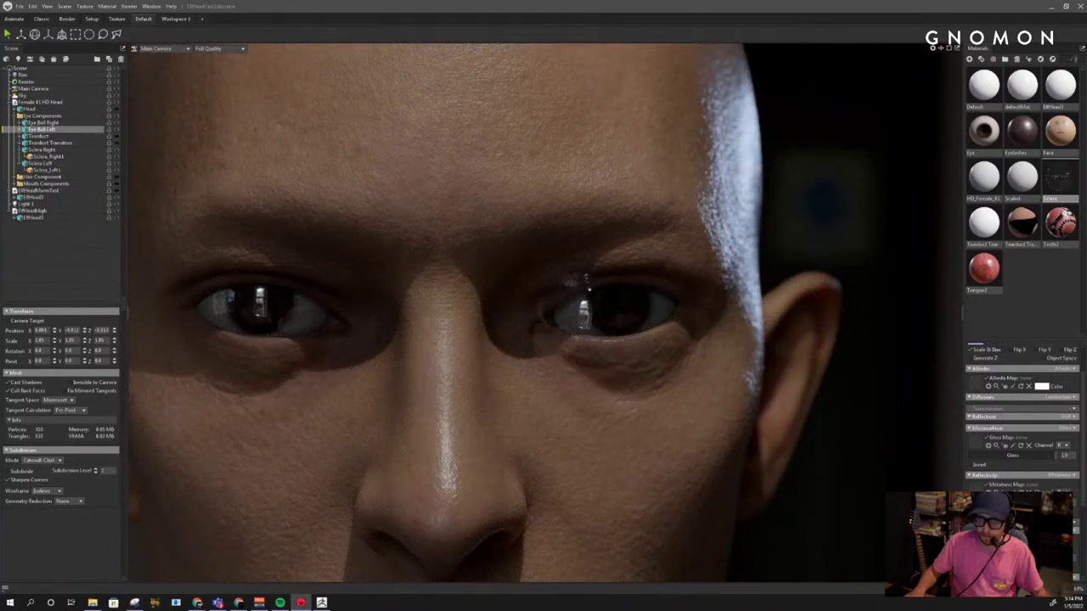
pyautogui.click(134, 603)
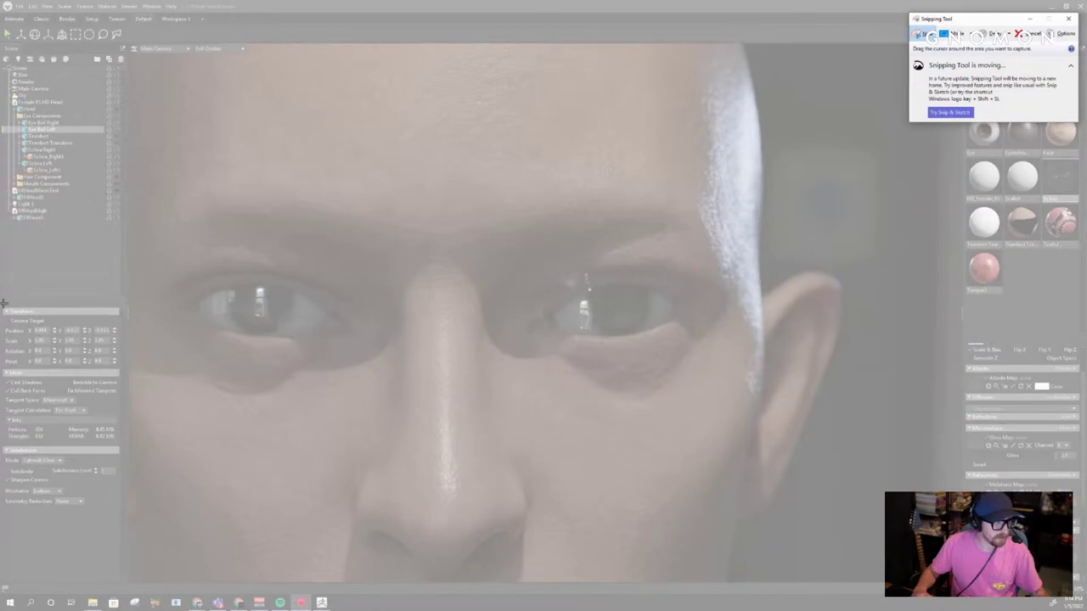
pyautogui.moveTo(2, 303); pyautogui.dragTo(127, 397)
pyautogui.moveTo(129, 228); pyautogui.dragTo(1086, 314)
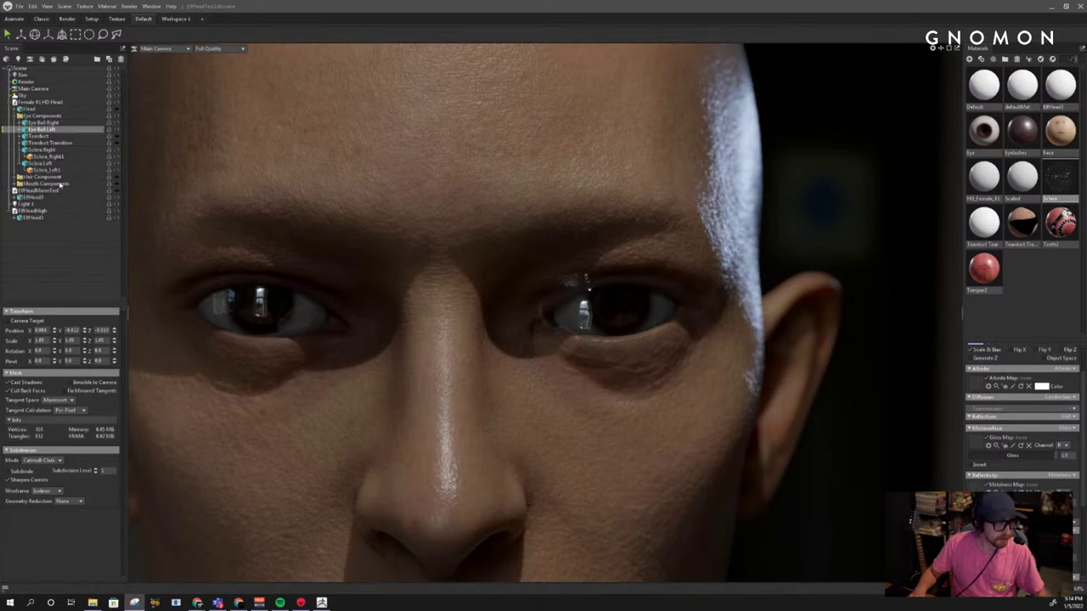
# Match the Sclera Left object's position to Eye Ball Left, with Y at -0.012 and Z at -0.014, and scale it to 1.05 on all axes
pyautogui.click(60, 165)
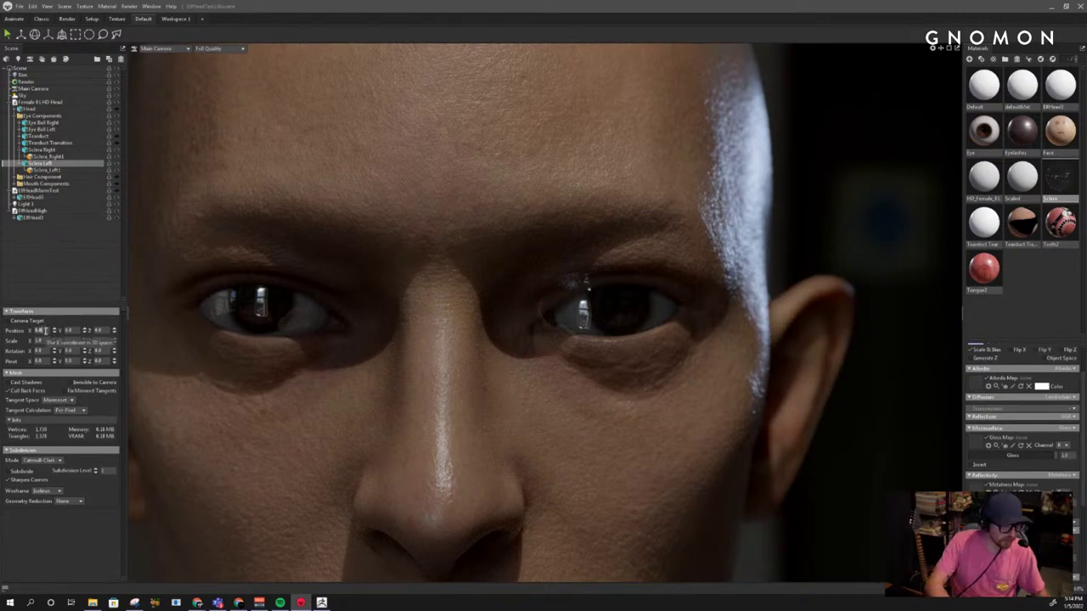
pyautogui.click(46, 331)
pyautogui.write('0.001')
pyautogui.press('Tab')
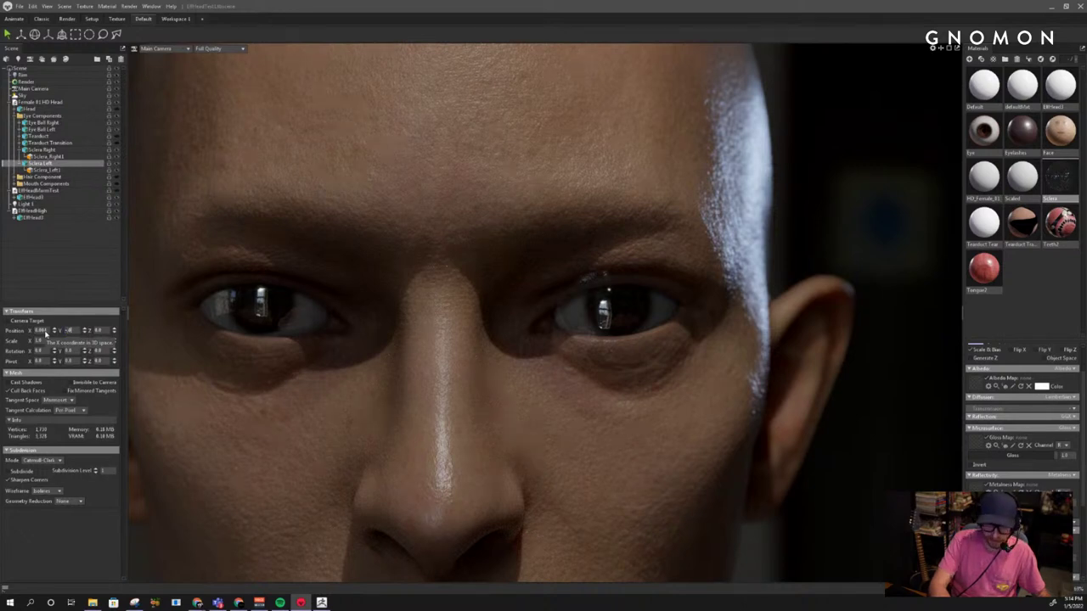
pyautogui.press('Tab')
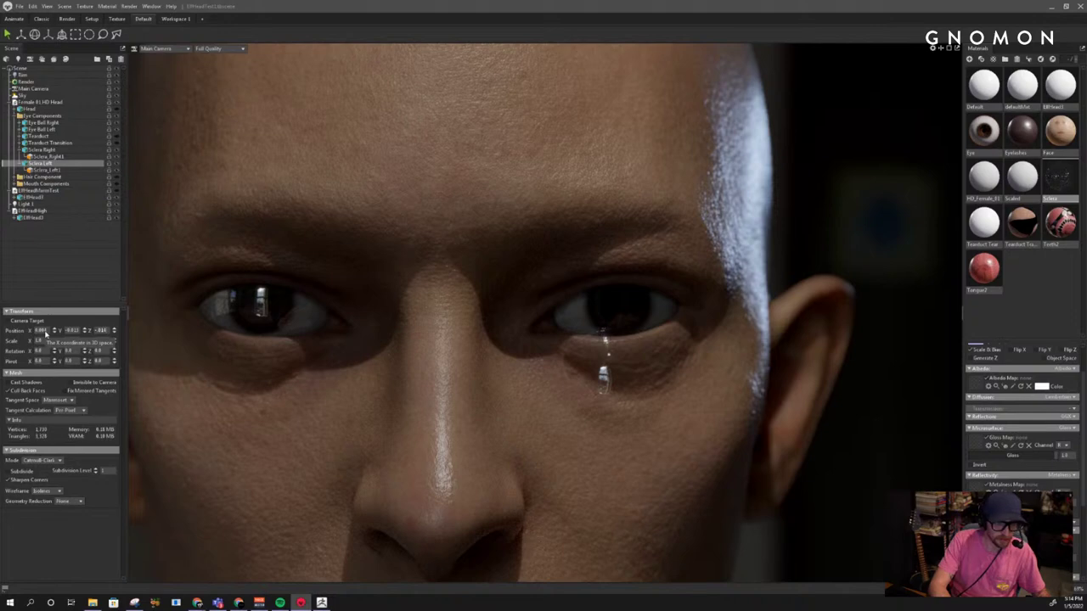
pyautogui.press('Tab')
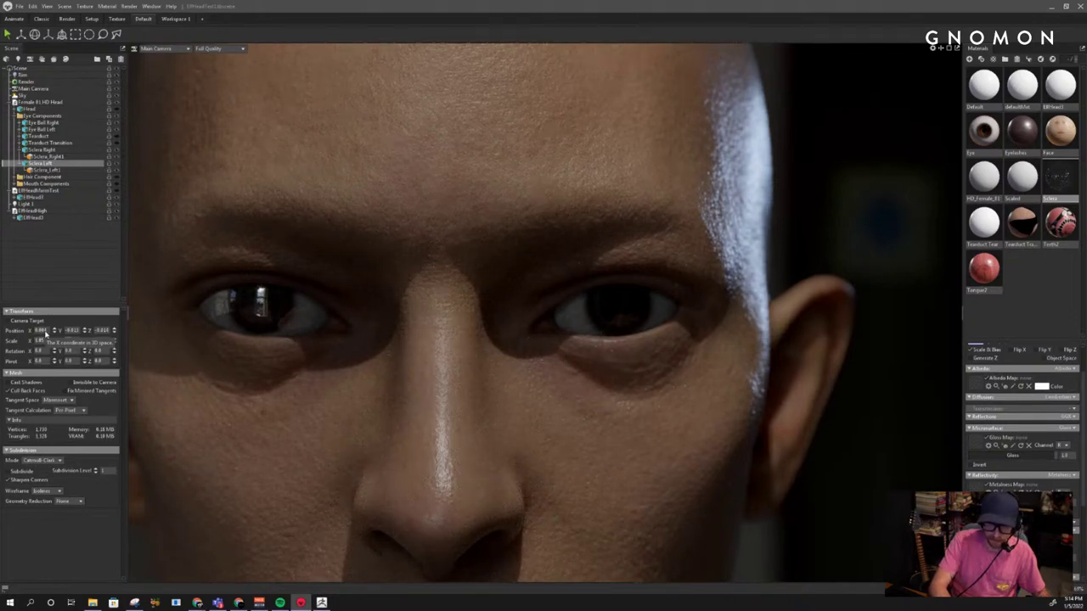
pyautogui.press('Tab')
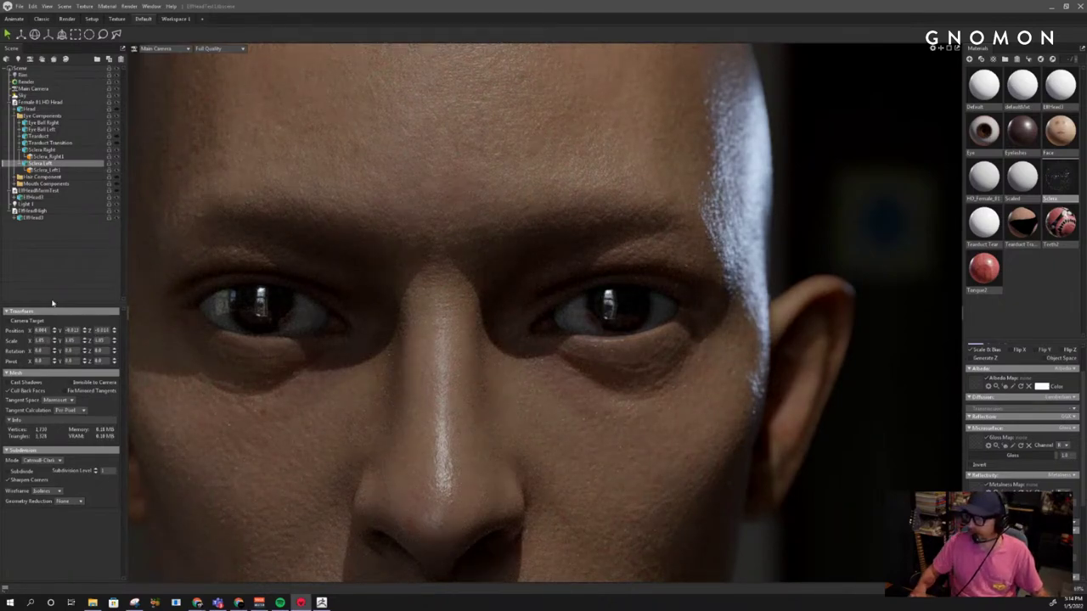
# Make the Tearduct Transition and Tearduct objects visible around the eyes
pyautogui.scroll(-2, 356, 313)
pyautogui.moveTo(326, 313); pyautogui.dragTo(370, 313)
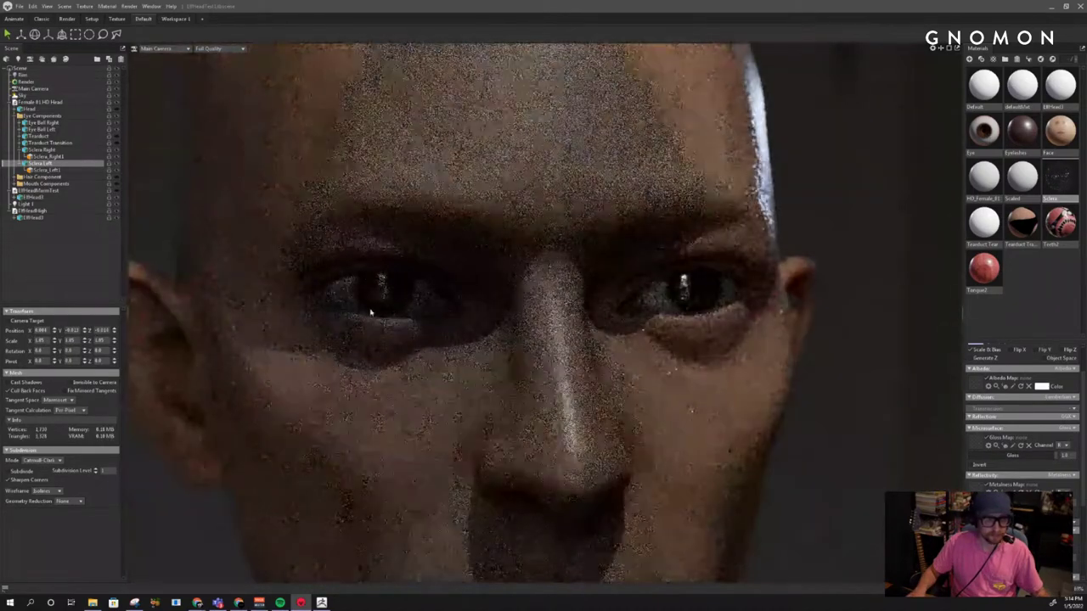
pyautogui.click(121, 143)
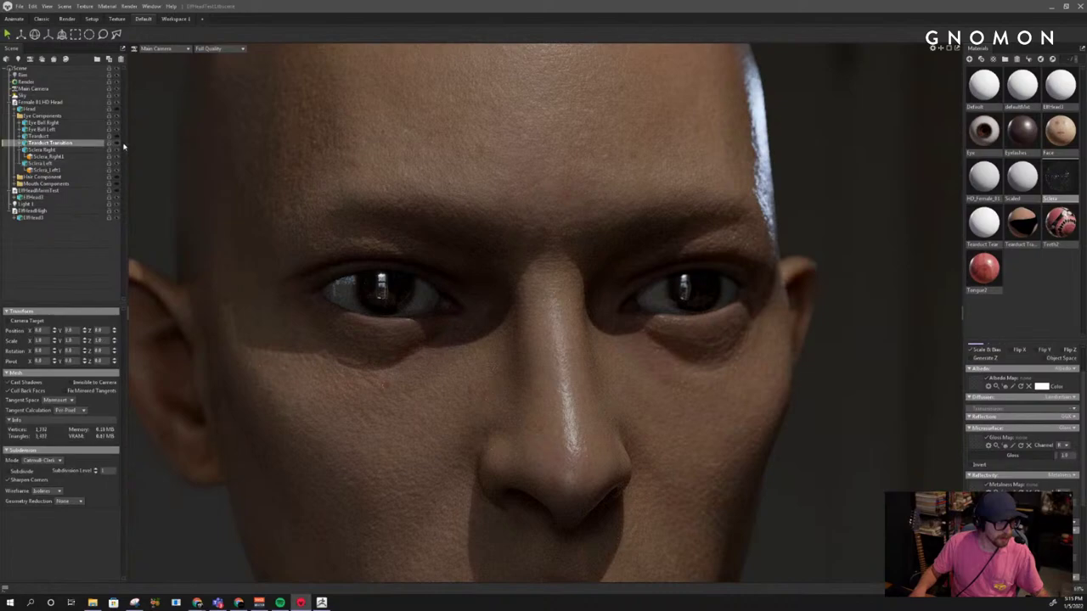
pyautogui.click(117, 144)
pyautogui.moveTo(589, 226); pyautogui.dragTo(511, 219)
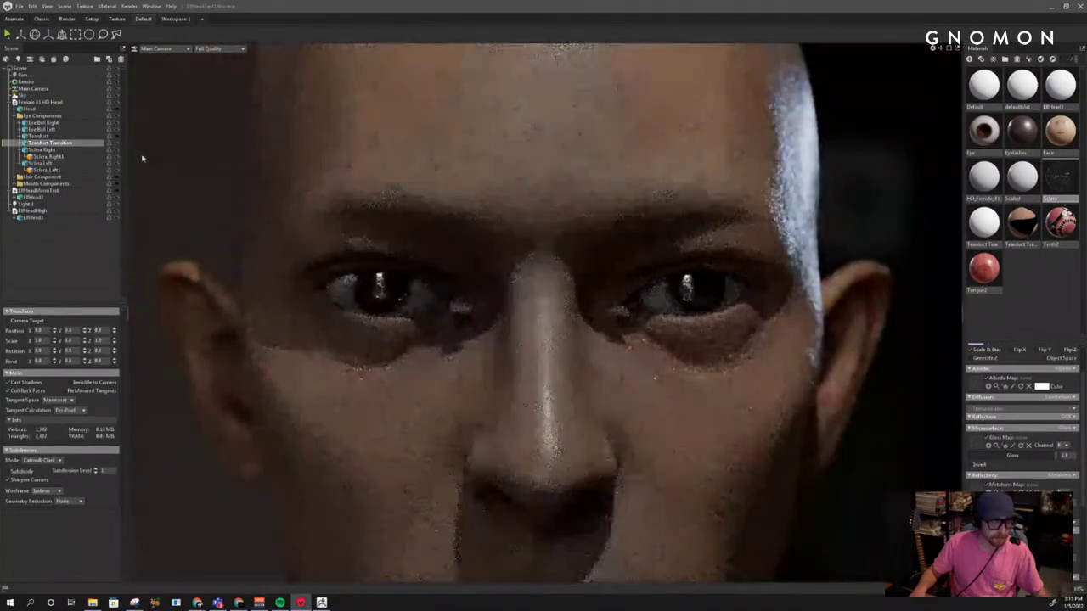
pyautogui.click(115, 137)
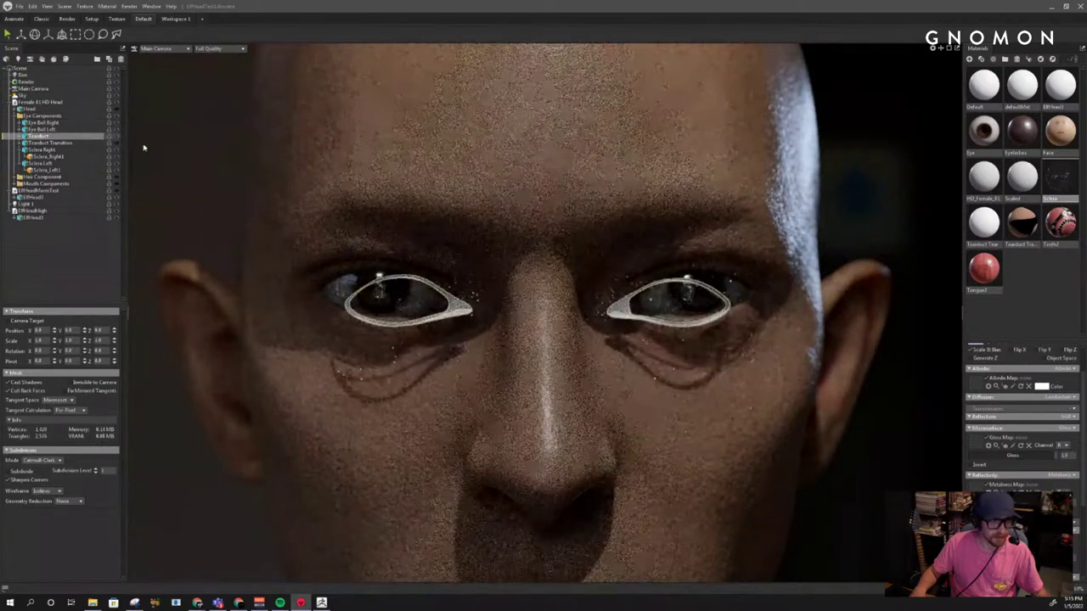
# Examine the Tearduct Tear material's albedo, microsurface, reflectivity and clearcoat settings
pyautogui.scroll(-5, 1019, 399)
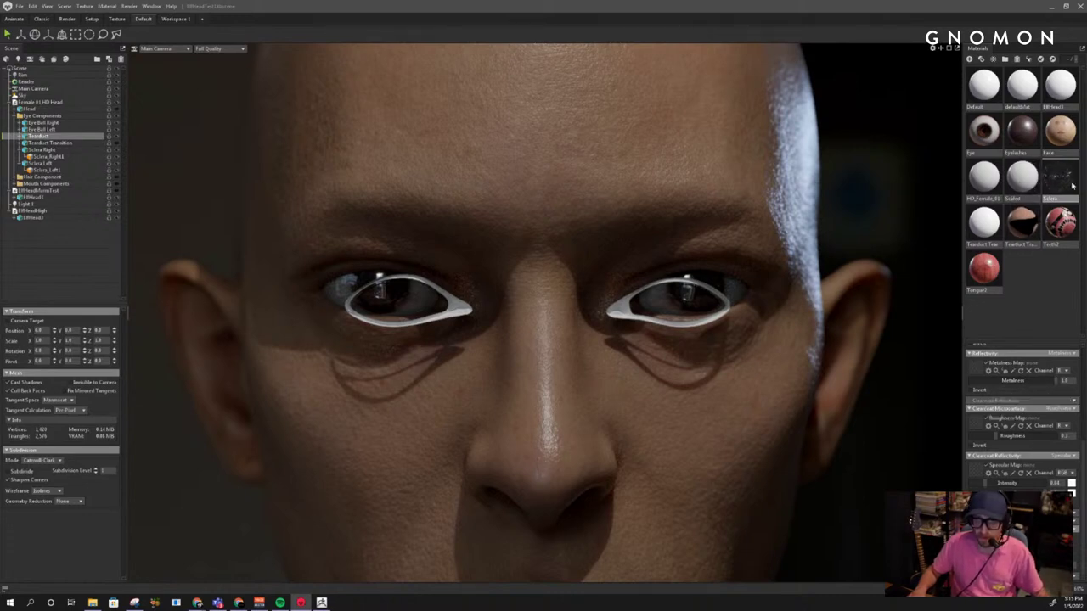
pyautogui.click(1000, 225)
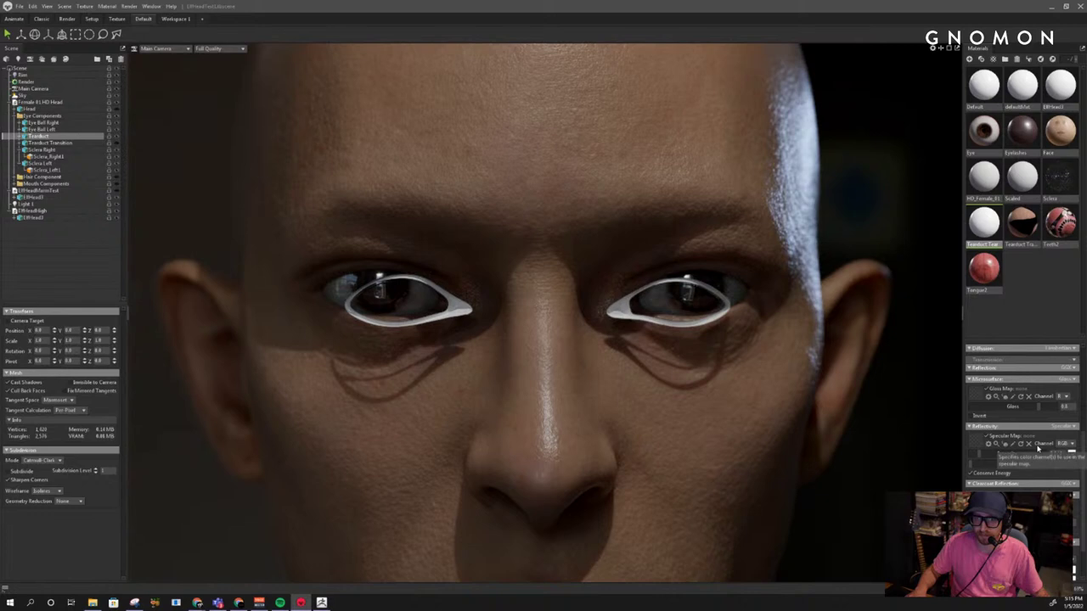
pyautogui.scroll(-2, 1027, 462)
pyautogui.scroll(5, 1021, 476)
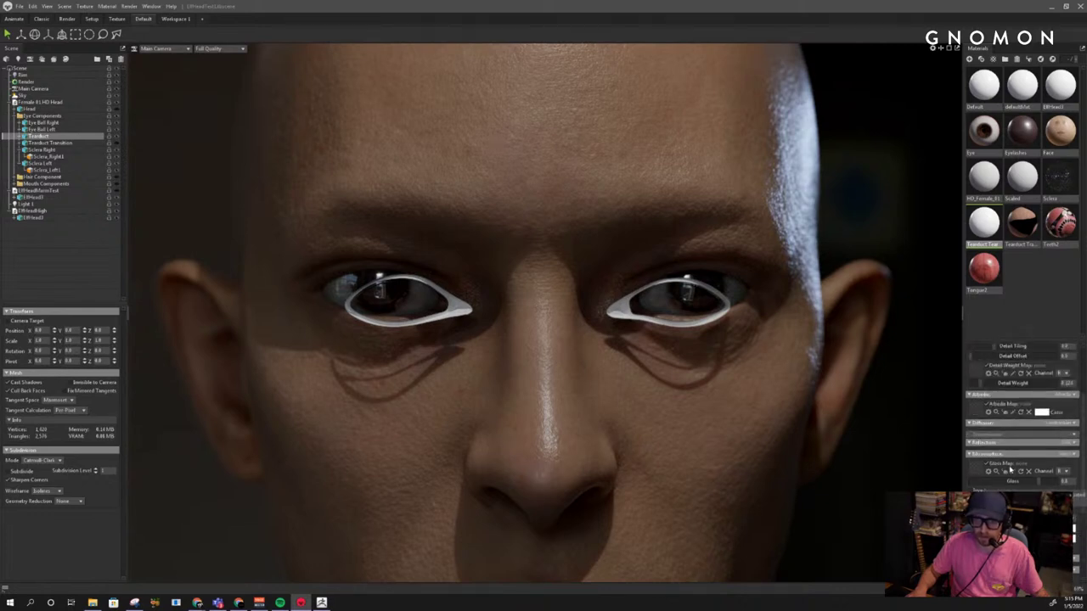
pyautogui.scroll(-5, 1009, 470)
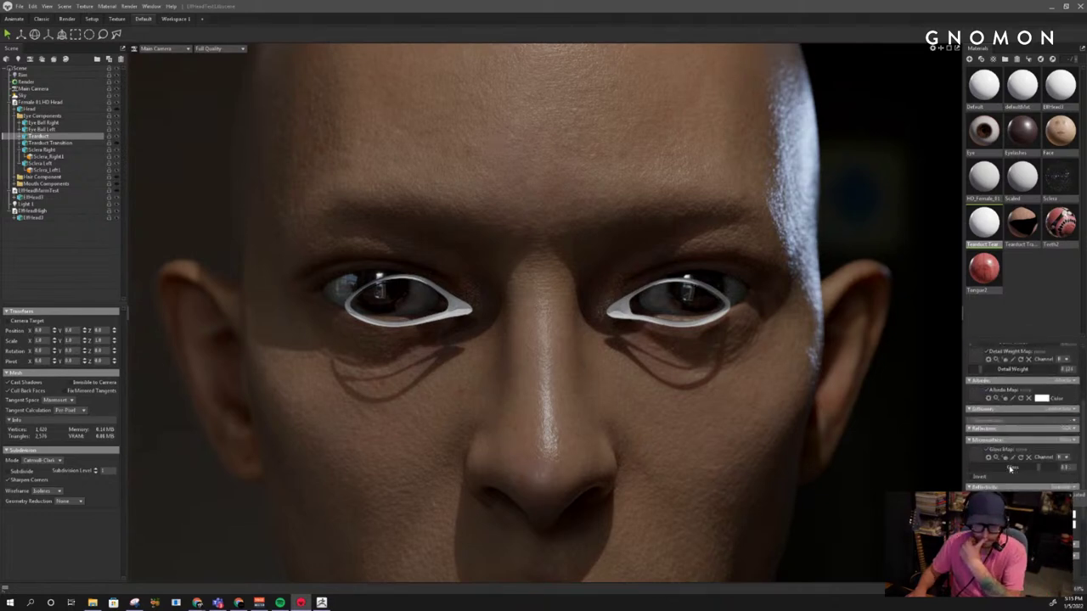
pyautogui.scroll(-2, 1010, 469)
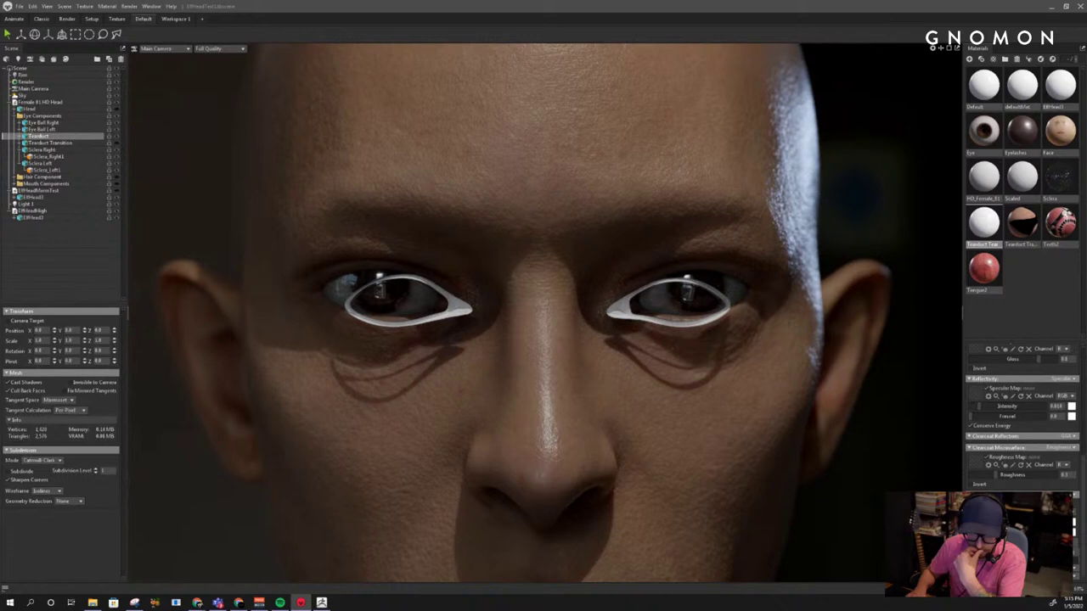
pyautogui.click(1057, 560)
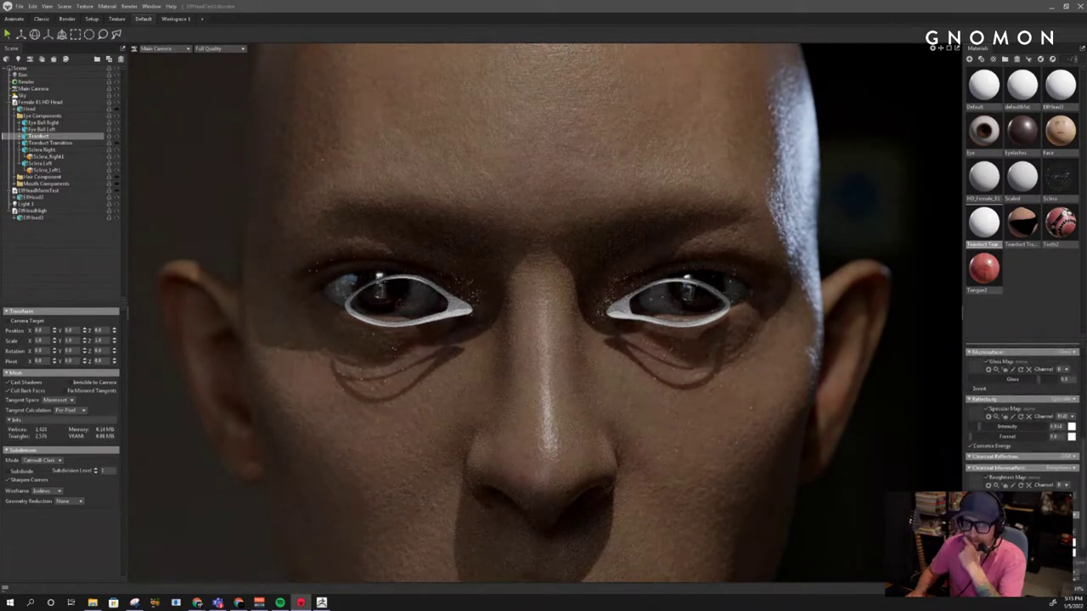
pyautogui.scroll(-2, 1023, 416)
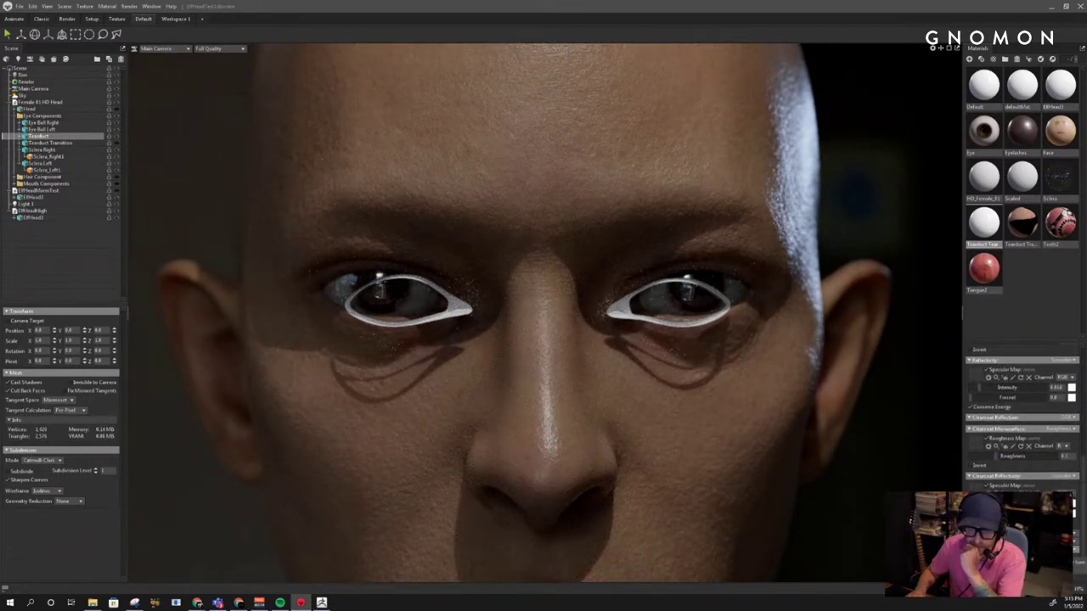
pyautogui.scroll(7, 1022, 416)
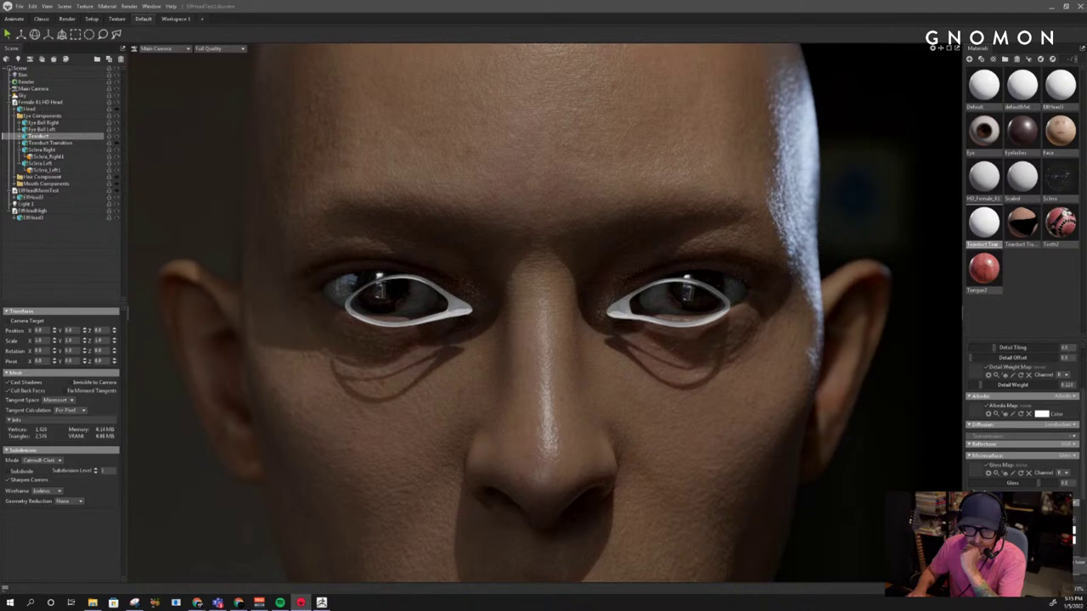
pyautogui.scroll(1, 1022, 416)
pyautogui.scroll(-1, 1022, 416)
# Try making the Tearduct Tear material transparent, and undo the change
pyautogui.click(1064, 551)
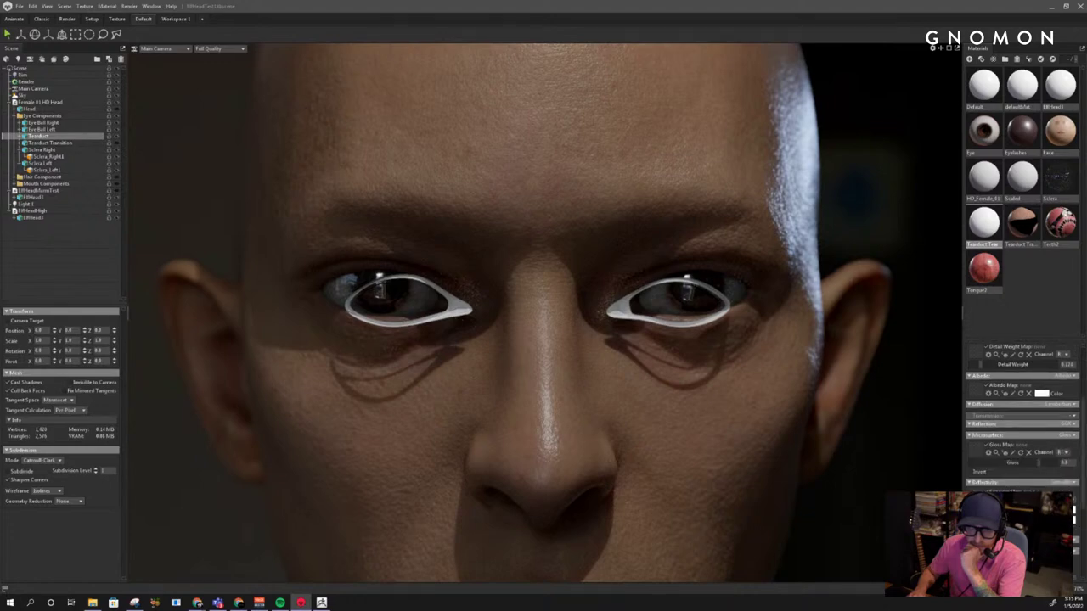
pyautogui.click(1061, 571)
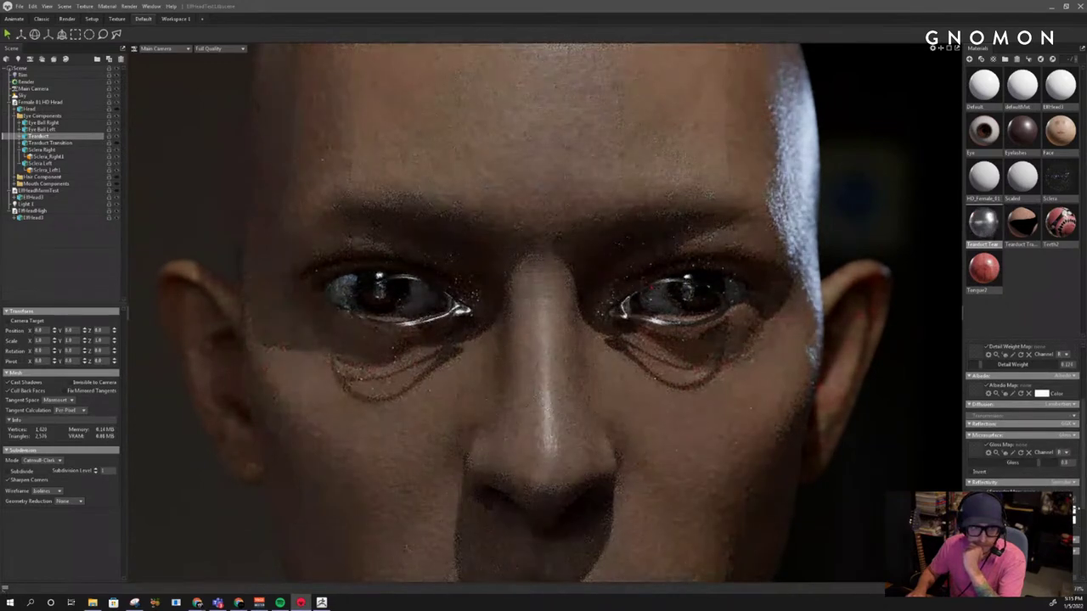
pyautogui.hotkey('ctrl', 'z')
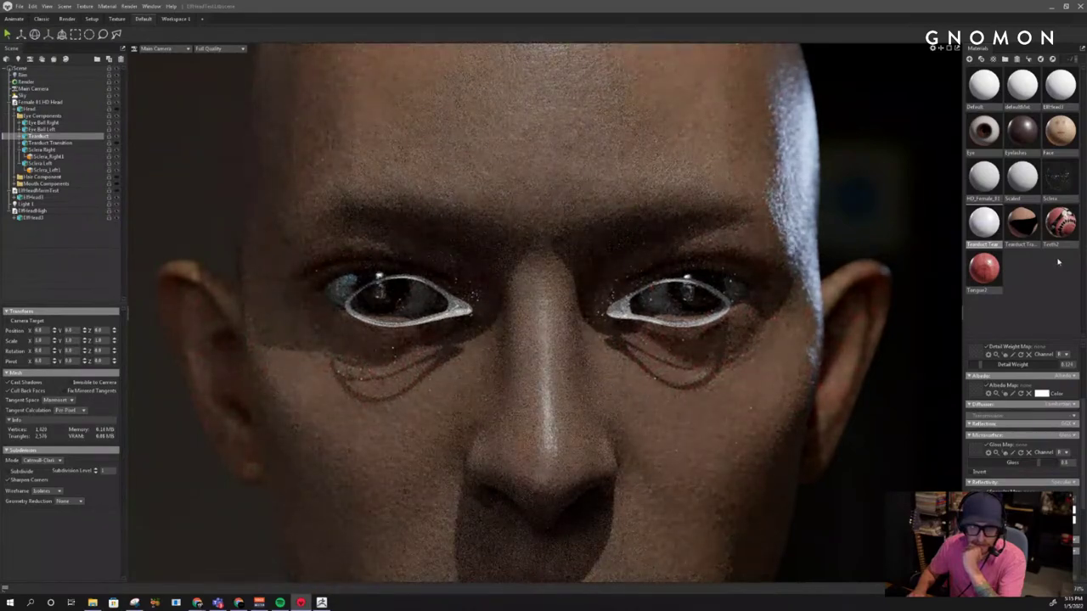
# Copy the Sclera material's settings and paste them onto the Tearduct Tear material
pyautogui.rightClick(1058, 180)
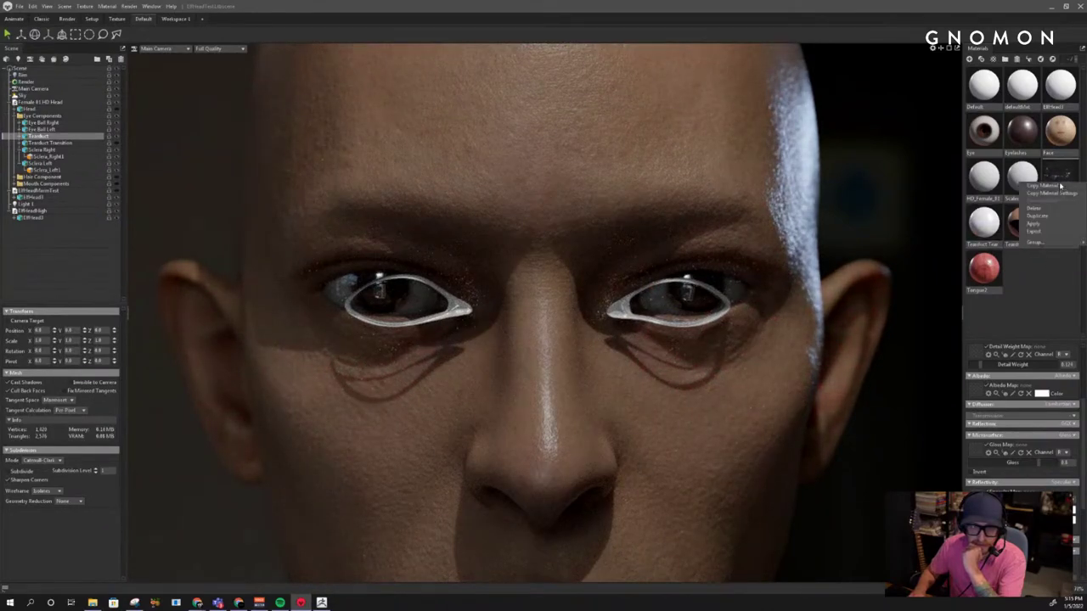
pyautogui.click(1050, 193)
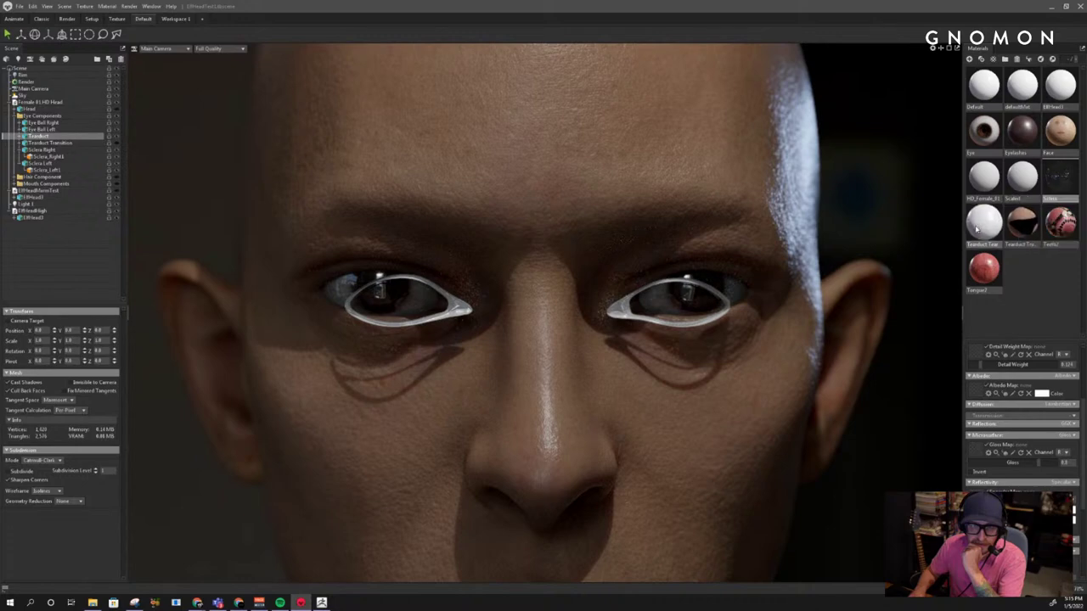
pyautogui.rightClick(983, 224)
pyautogui.click(1009, 252)
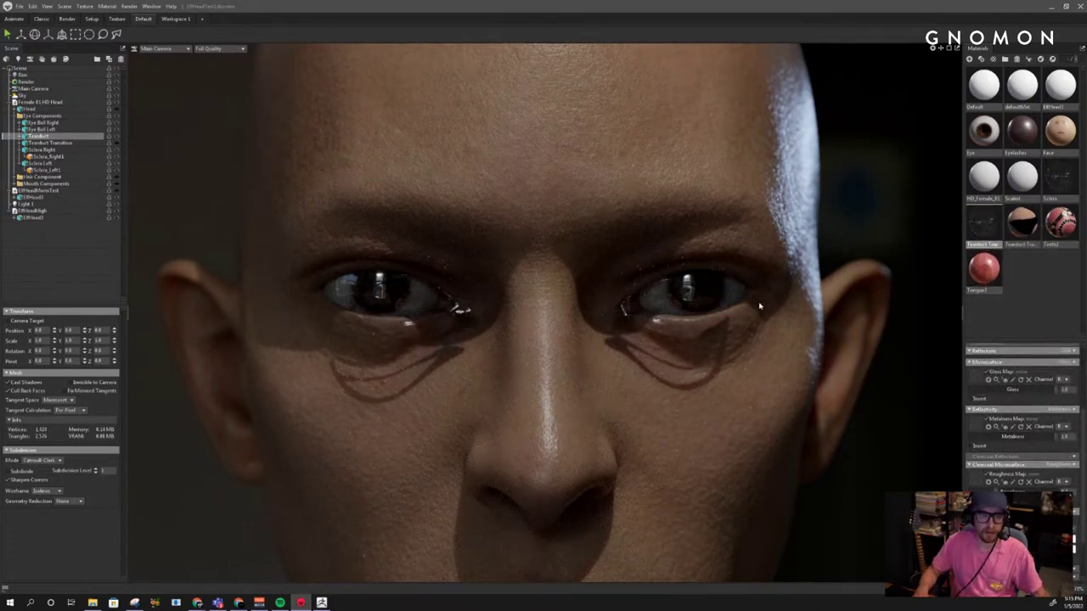
# Check how the tear ducts sit around both eyes and select the Tearduct object
pyautogui.moveTo(759, 307); pyautogui.dragTo(696, 320)
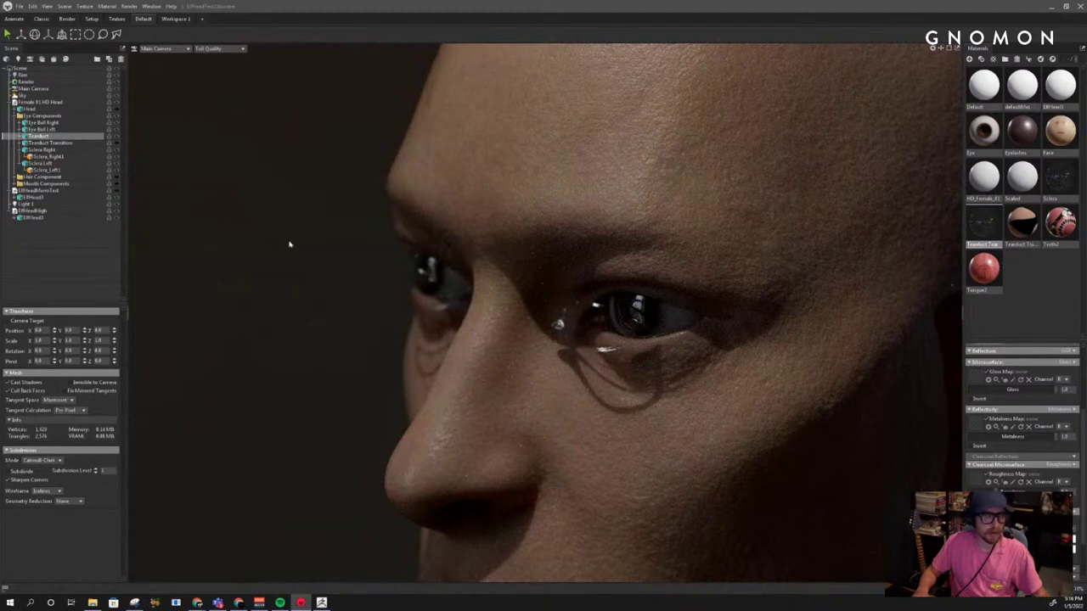
pyautogui.moveTo(170, 212); pyautogui.dragTo(203, 211)
pyautogui.click(67, 144)
pyautogui.click(64, 137)
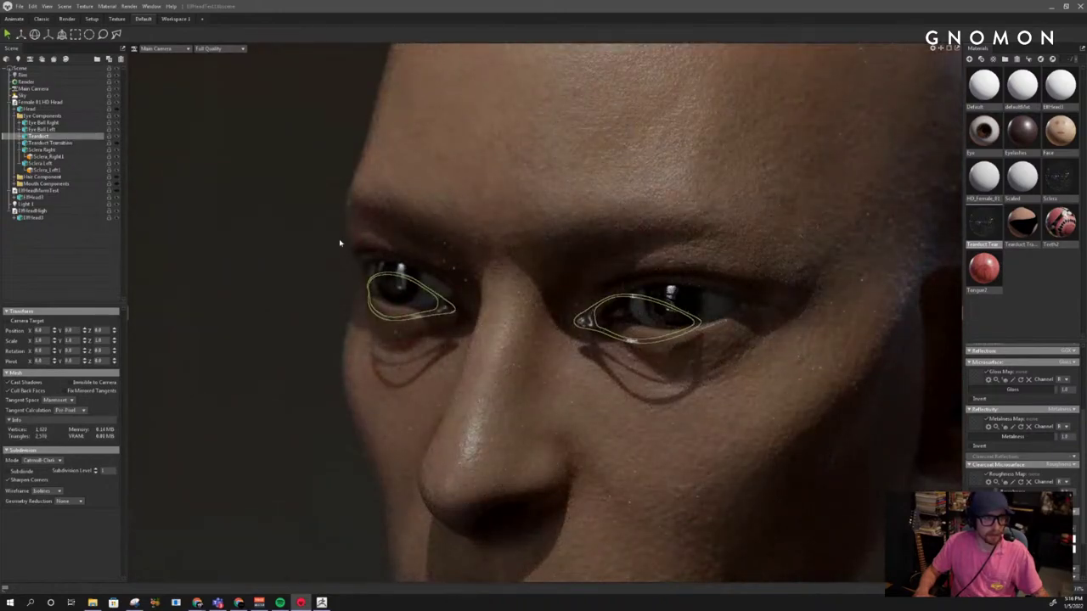
# Start a model file export of the head scene with the default export options
pyautogui.press('w')
pyautogui.moveTo(498, 311); pyautogui.dragTo(491, 285)
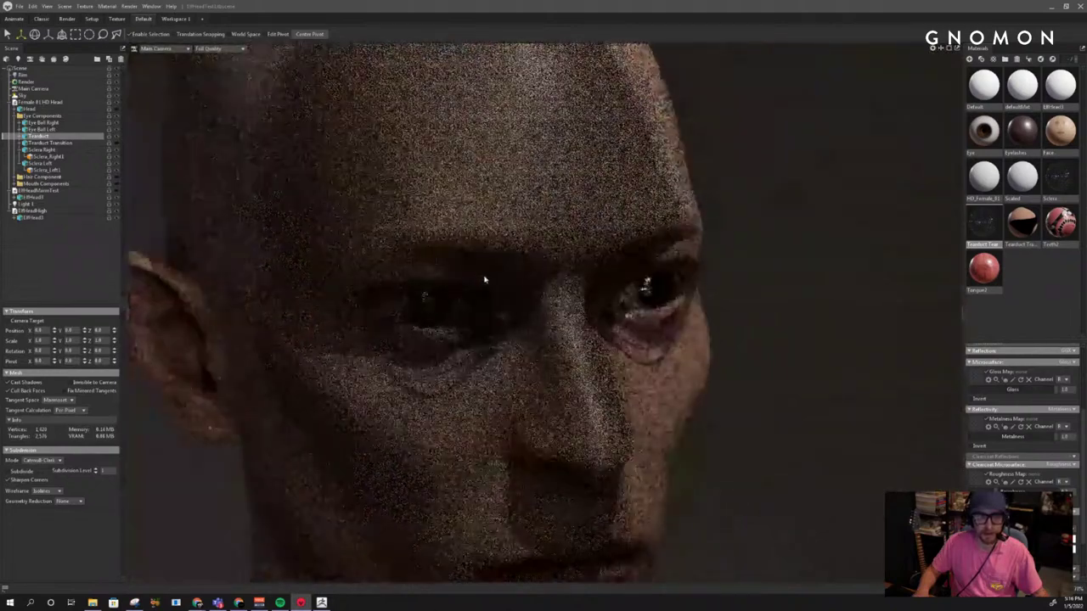
pyautogui.rightClick(60, 141)
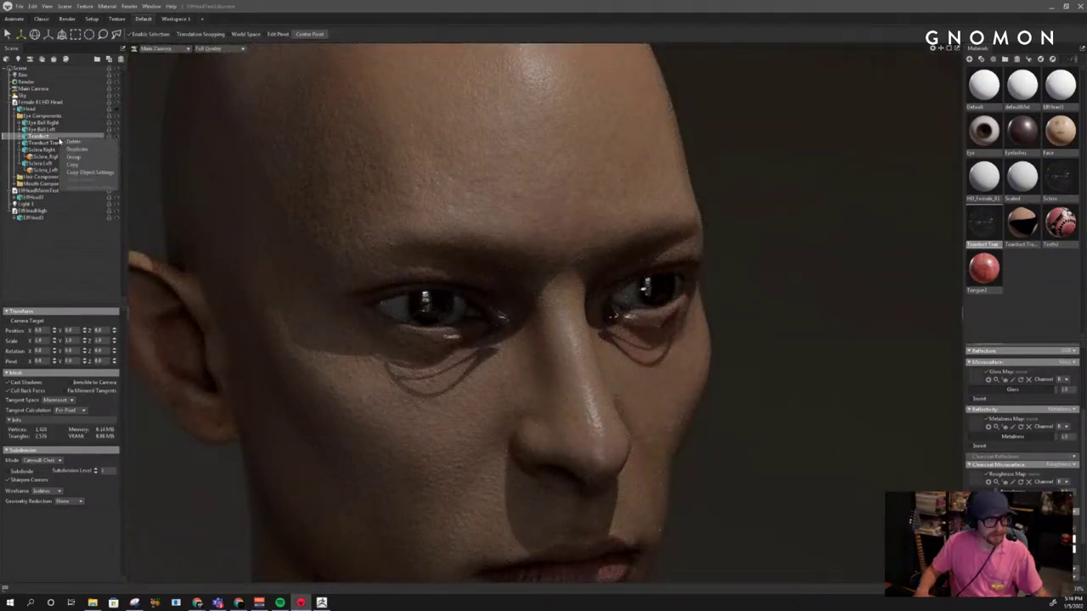
pyautogui.click(52, 138)
pyautogui.click(19, 7)
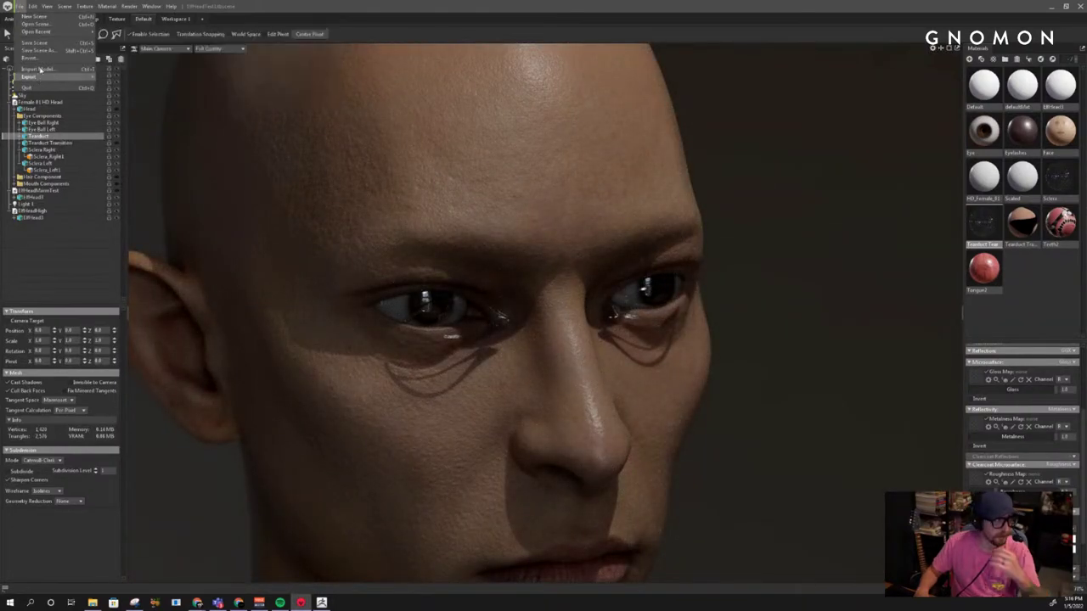
pyautogui.moveTo(45, 79)
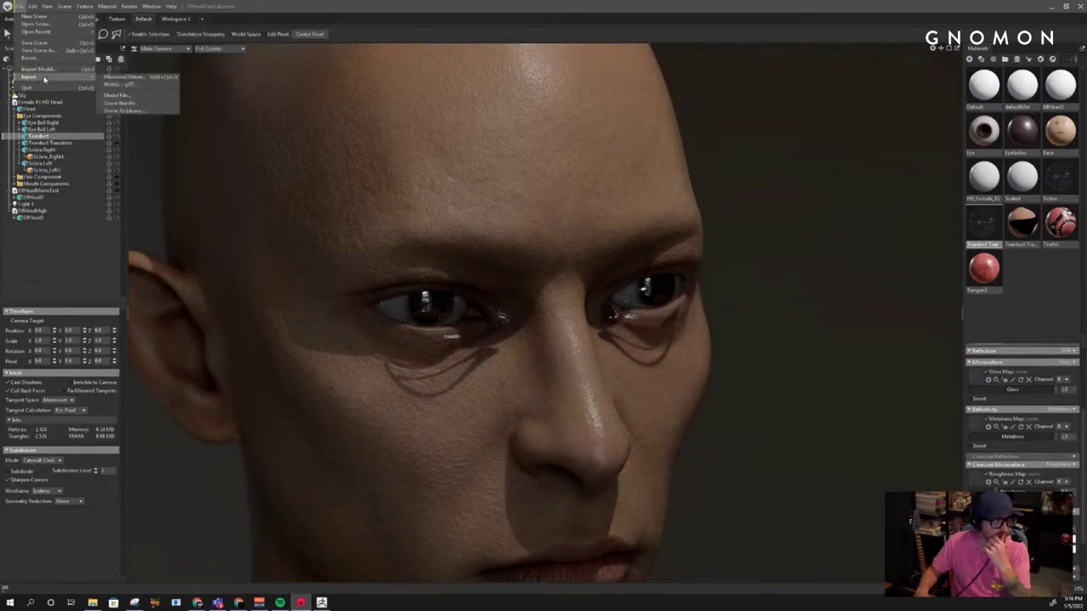
pyautogui.click(127, 95)
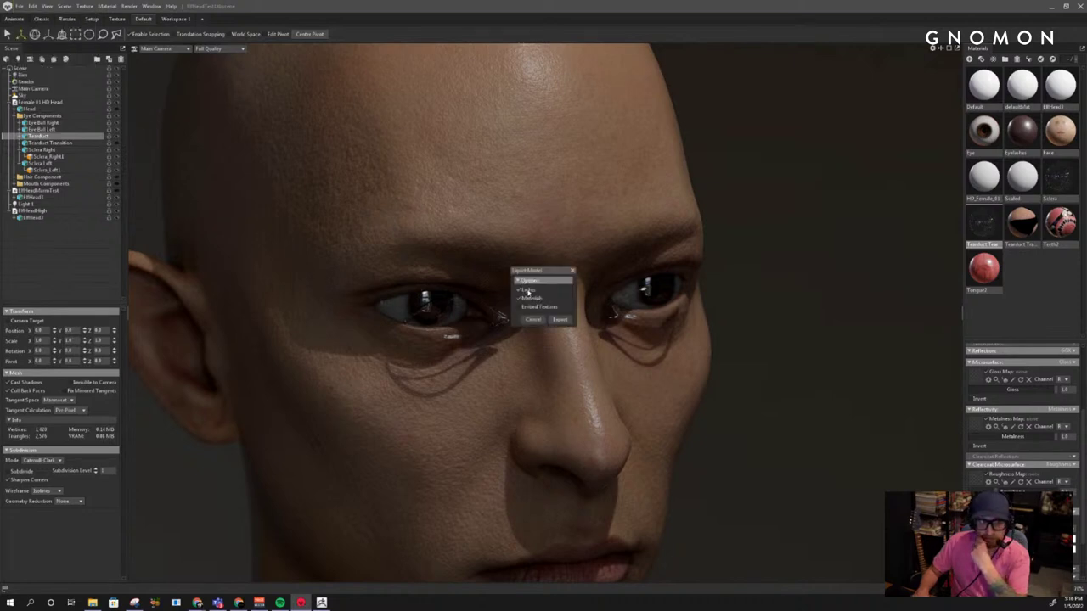
pyautogui.click(559, 319)
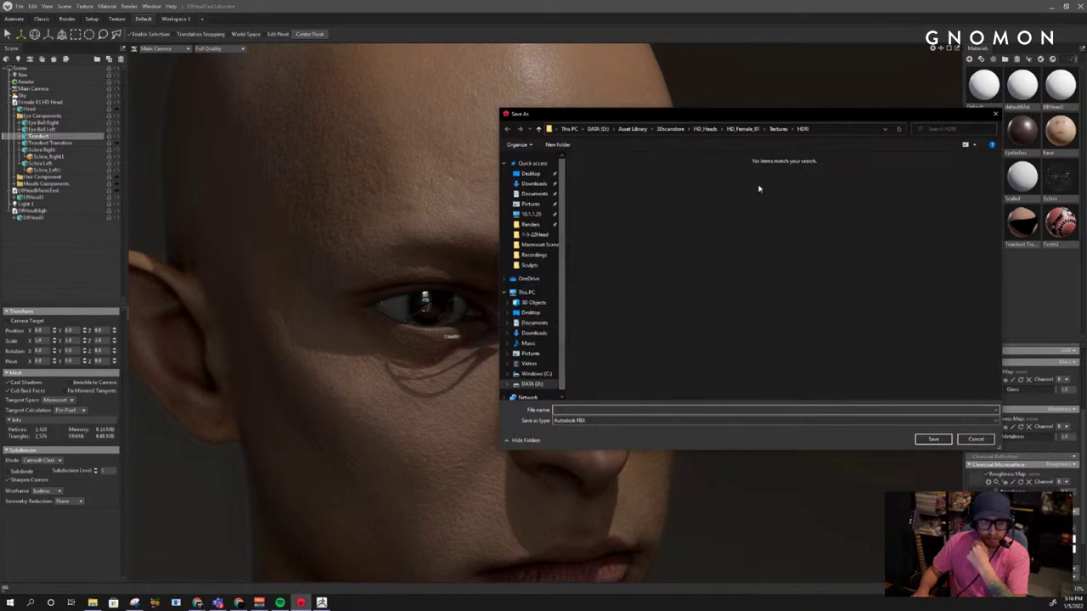
# Save the export as an Autodesk FBX named HeadModelFile in the 1-5-22Head folder on the DATA (D:) drive
pyautogui.click(621, 130)
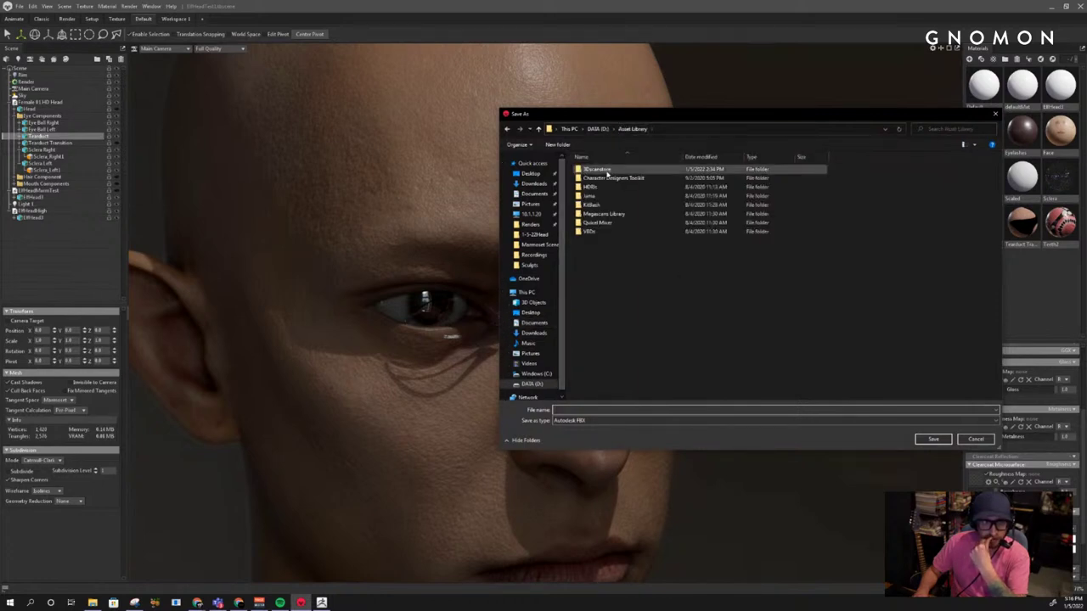
pyautogui.click(603, 132)
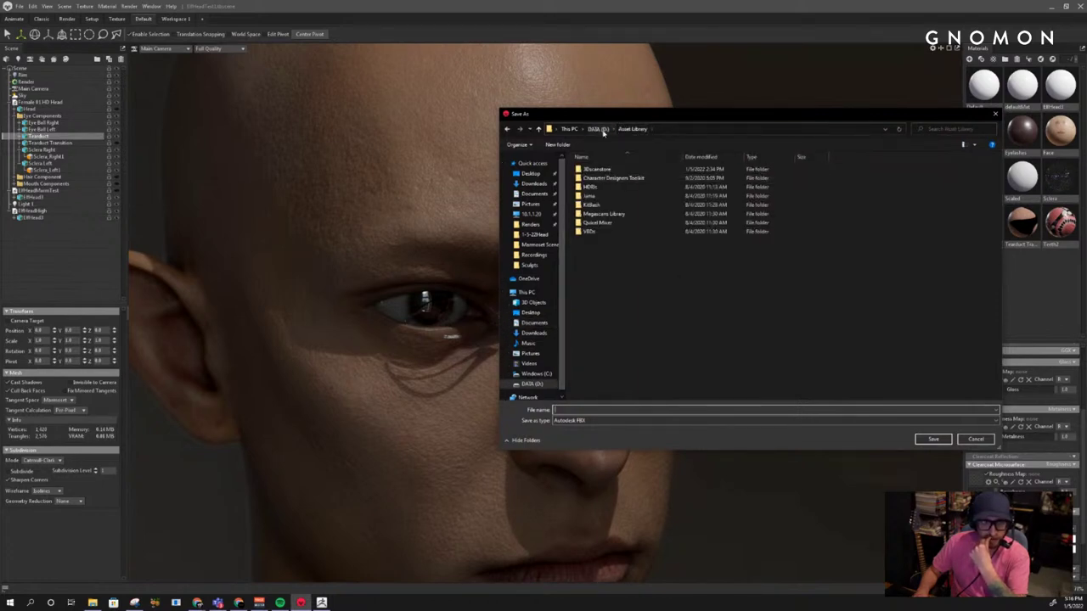
pyautogui.doubleClick(594, 177)
pyautogui.click(597, 171)
pyautogui.doubleClick(597, 170)
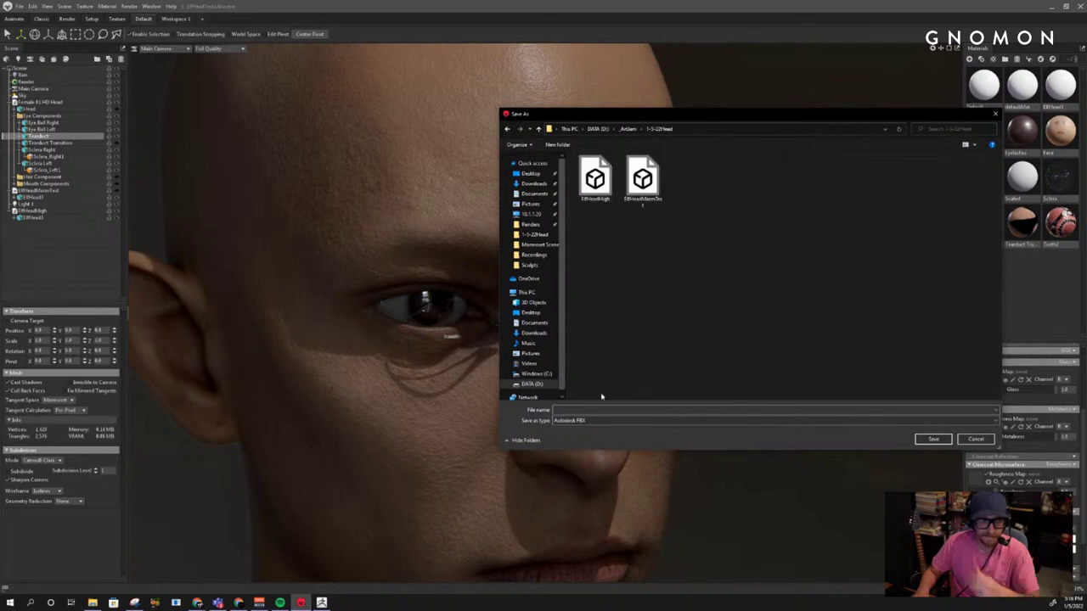
pyautogui.click(600, 411)
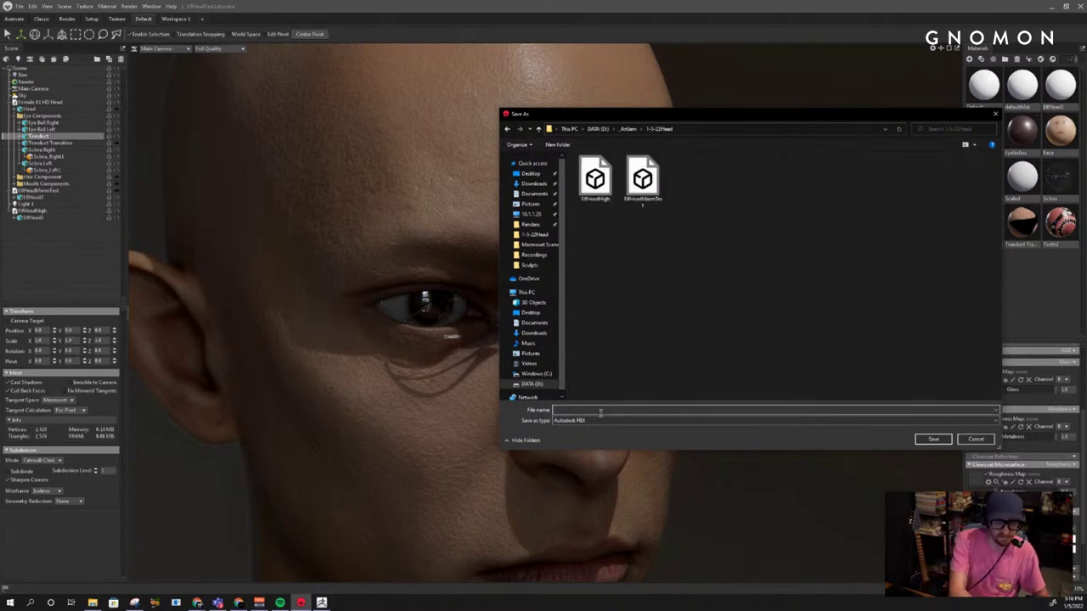
pyautogui.write('HeadM')
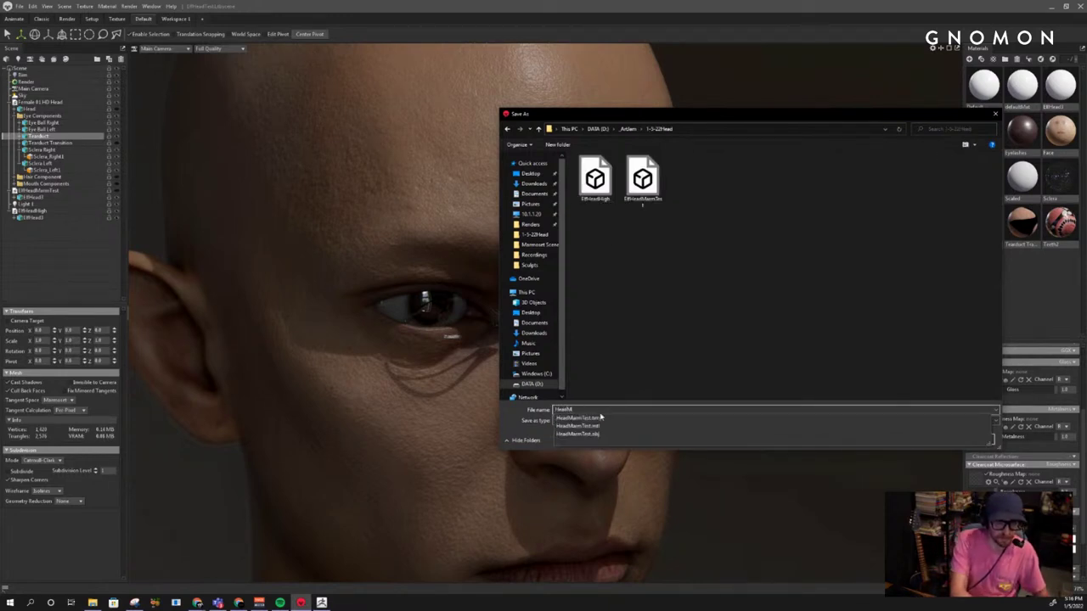
pyautogui.write('odelFile')
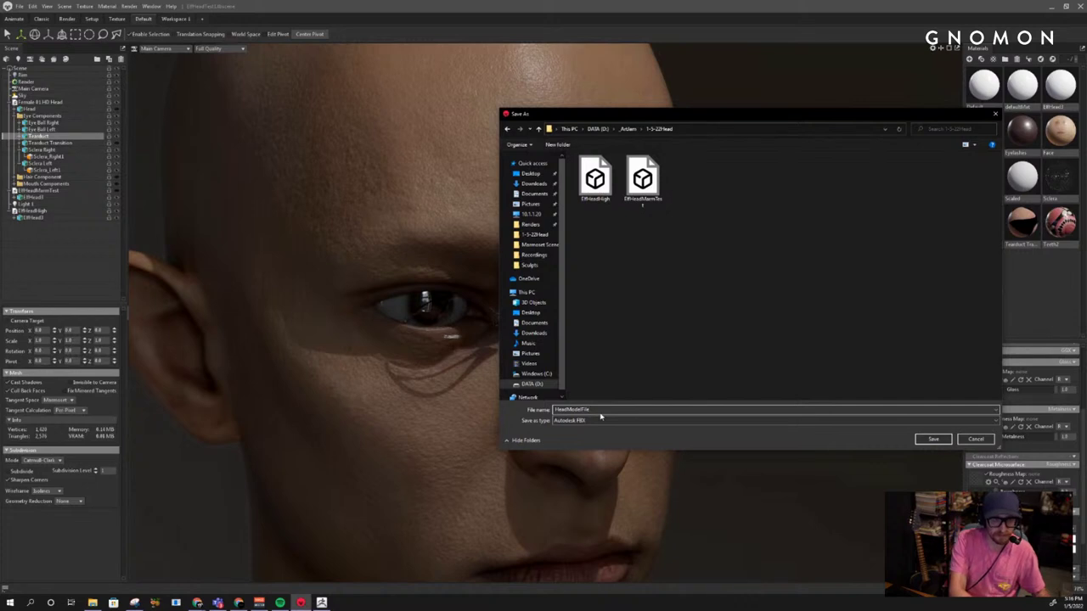
pyautogui.press('Return')
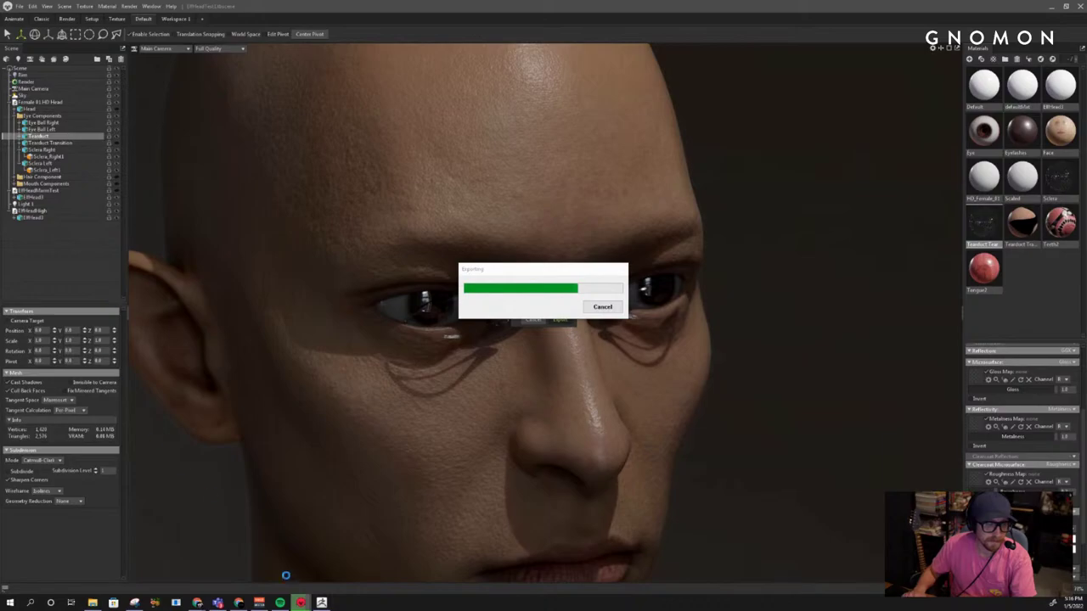
# Switch to ZBrush and examine the sculpted face around the eye sockets, nose and mouth
pyautogui.click(322, 603)
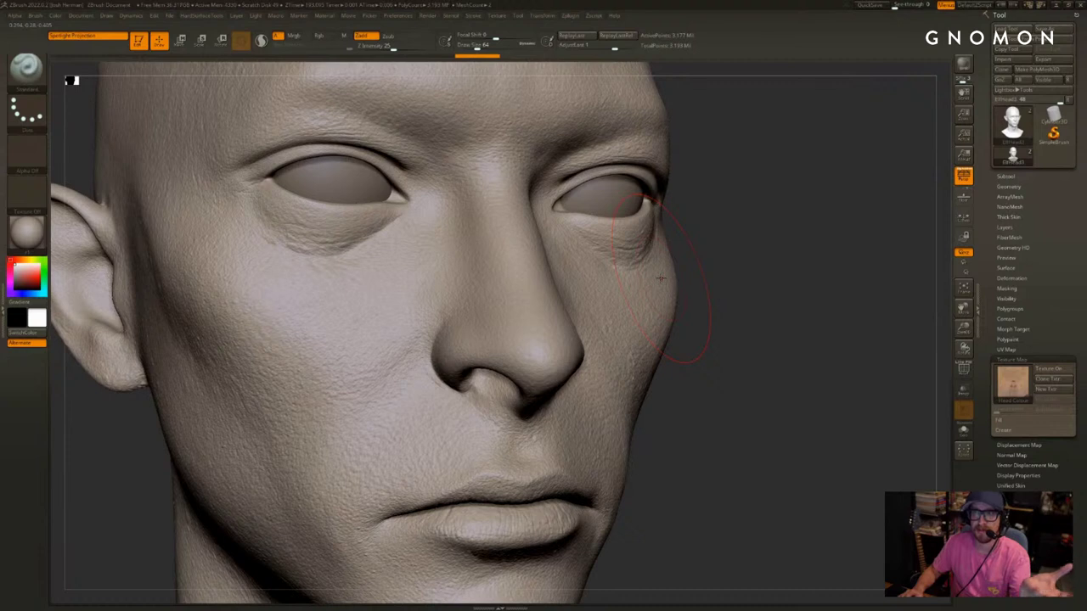
pyautogui.moveTo(798, 197); pyautogui.dragTo(793, 196)
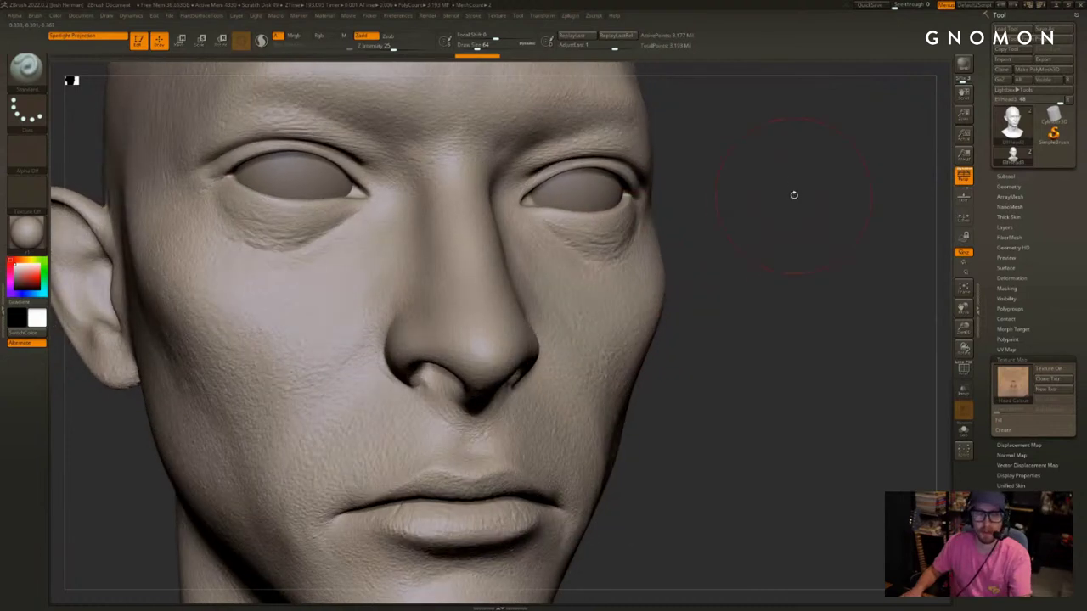
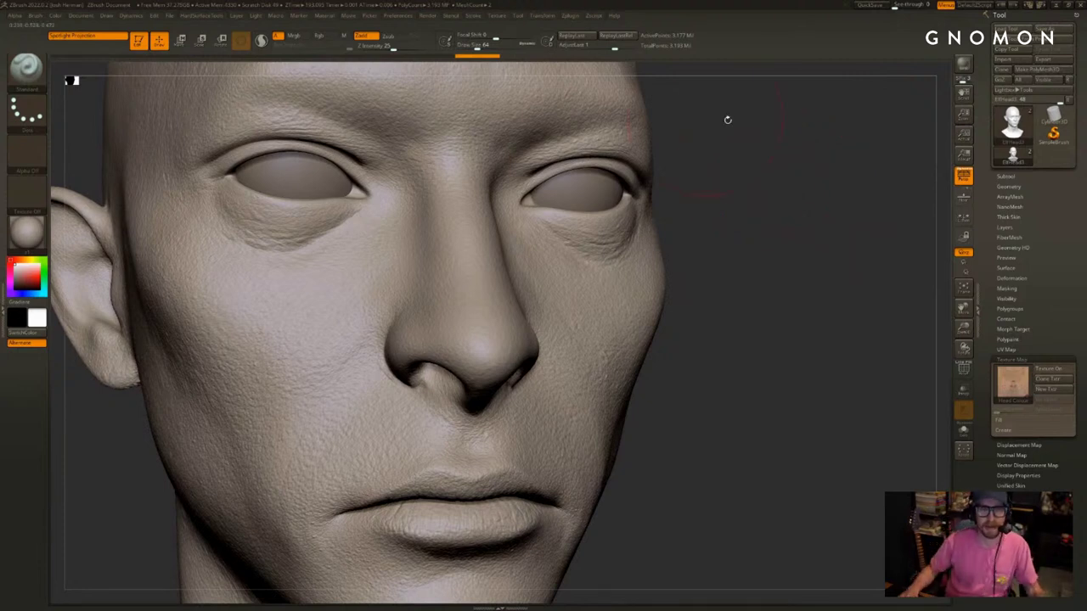
pyautogui.moveTo(728, 119); pyautogui.dragTo(849, 136)
pyautogui.keyDown('alt'); pyautogui.moveTo(903, 182); pyautogui.dragTo(802, 212); pyautogui.keyUp('alt')
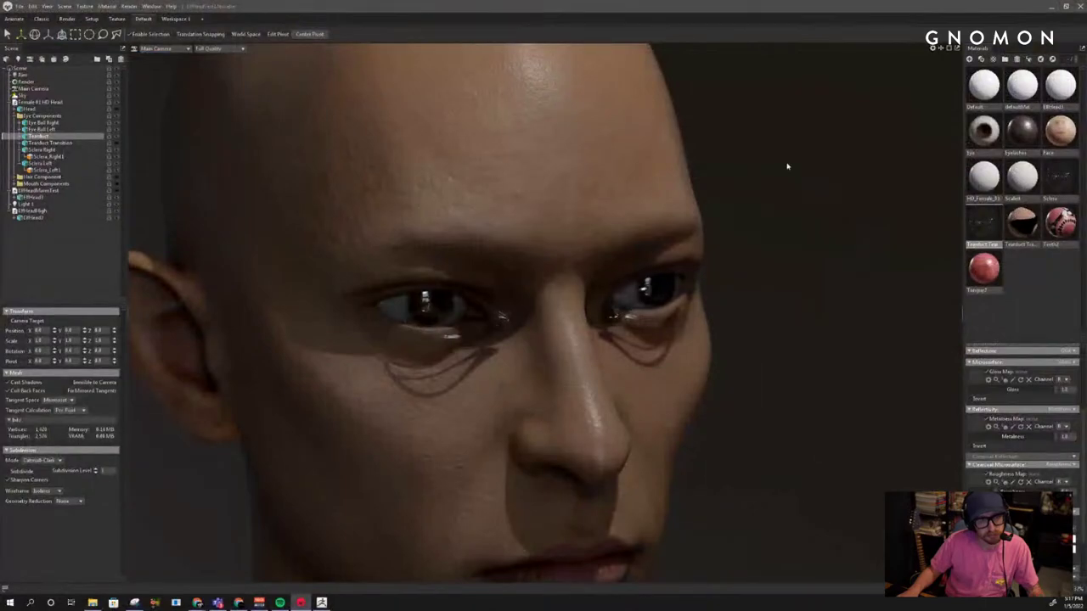
# Switch back to Marmoset Toolbag, clear the selection and hide the tear duct mesh in the eye components
pyautogui.click(786, 165)
pyautogui.keyDown('alt'); pyautogui.moveTo(784, 164); pyautogui.dragTo(744, 162); pyautogui.keyUp('alt')
pyautogui.keyDown('alt'); pyautogui.moveTo(744, 162); pyautogui.dragTo(550, 159, button='right'); pyautogui.keyUp('alt')
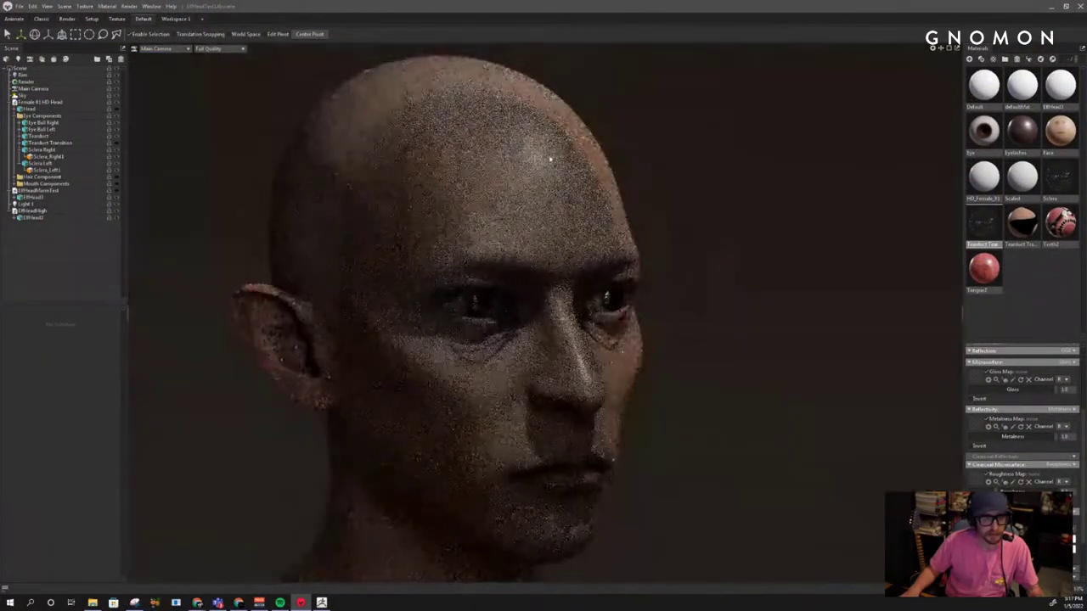
pyautogui.keyDown('alt'); pyautogui.moveTo(550, 160); pyautogui.dragTo(551, 165, button='middle'); pyautogui.keyUp('alt')
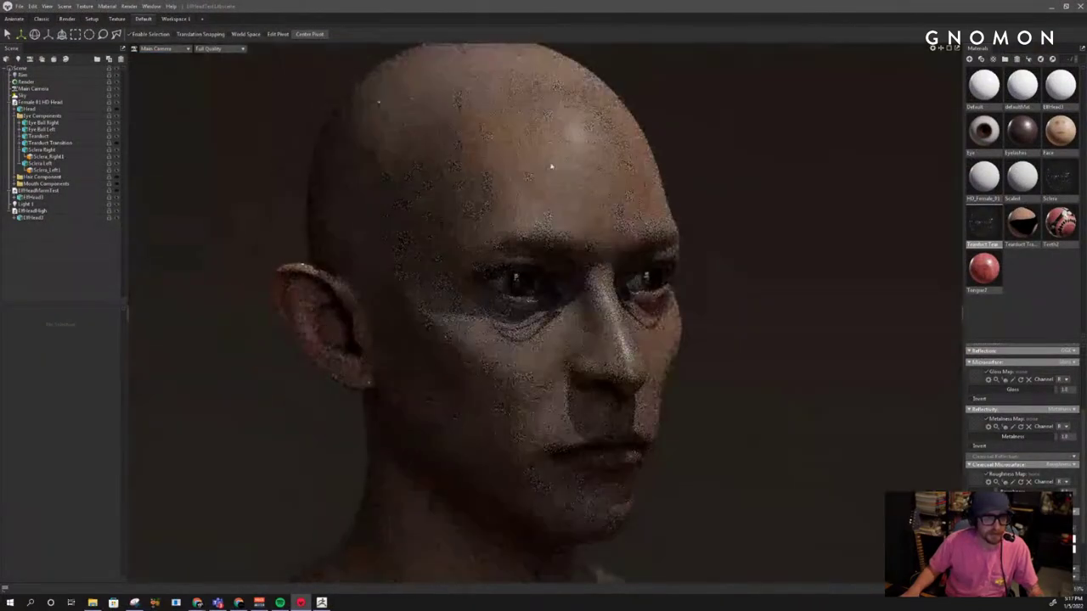
pyautogui.click(118, 138)
# Try deleting the light above the head and undo the deletion
pyautogui.keyDown('alt'); pyautogui.moveTo(814, 300); pyautogui.dragTo(805, 322); pyautogui.keyUp('alt')
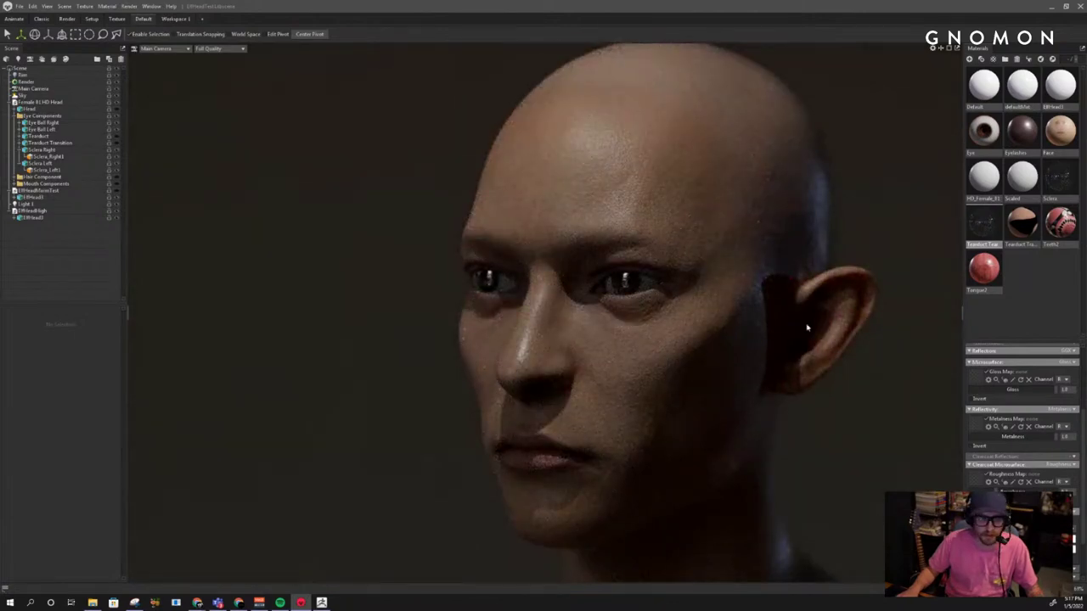
pyautogui.keyDown('alt'); pyautogui.moveTo(829, 361); pyautogui.dragTo(612, 294, button='right'); pyautogui.keyUp('alt')
pyautogui.keyDown('alt'); pyautogui.moveTo(611, 294); pyautogui.dragTo(643, 291); pyautogui.keyUp('alt')
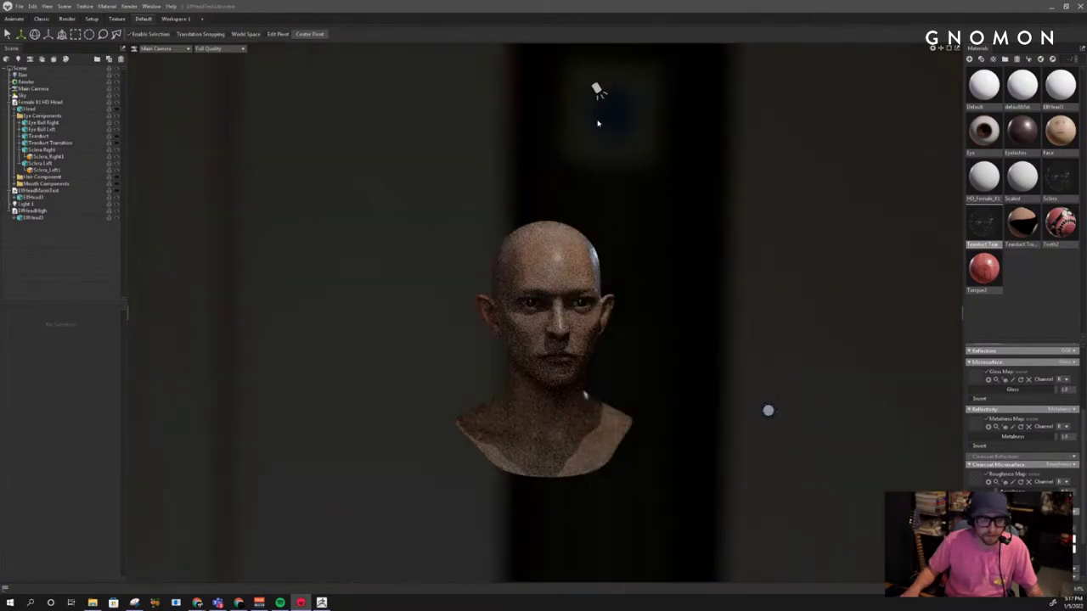
pyautogui.click(600, 91)
pyautogui.press('Delete')
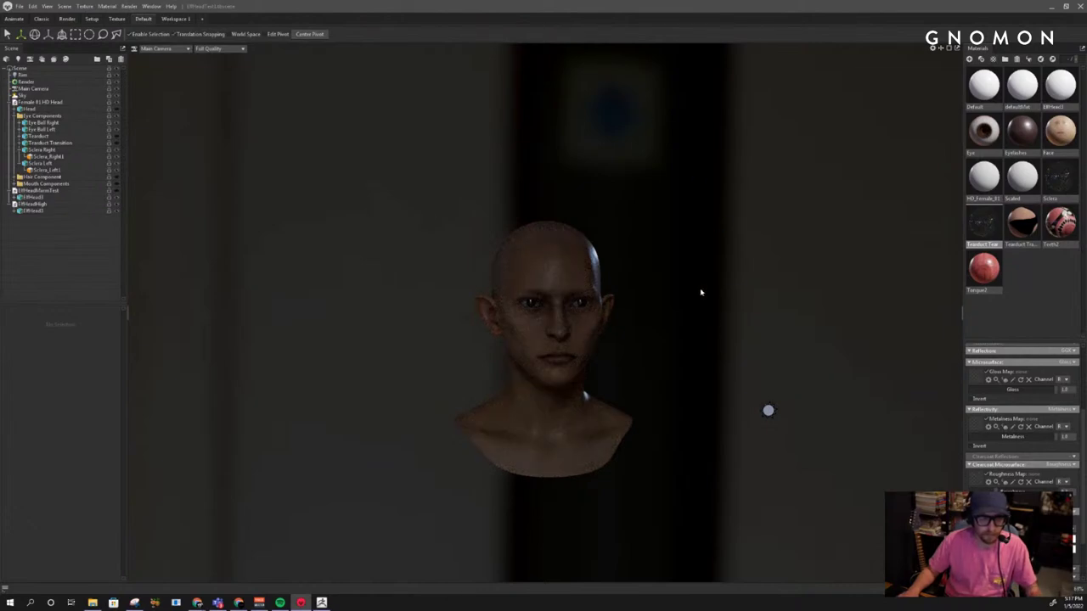
pyautogui.hotkey('ctrl', 'z')
# Examine the rendered head from the front and both sides, checking the eyes and the skin shading
pyautogui.keyDown('alt'); pyautogui.moveTo(677, 250); pyautogui.dragTo(645, 267); pyautogui.keyUp('alt')
pyautogui.keyDown('alt'); pyautogui.moveTo(645, 266); pyautogui.dragTo(690, 321, button='right'); pyautogui.keyUp('alt')
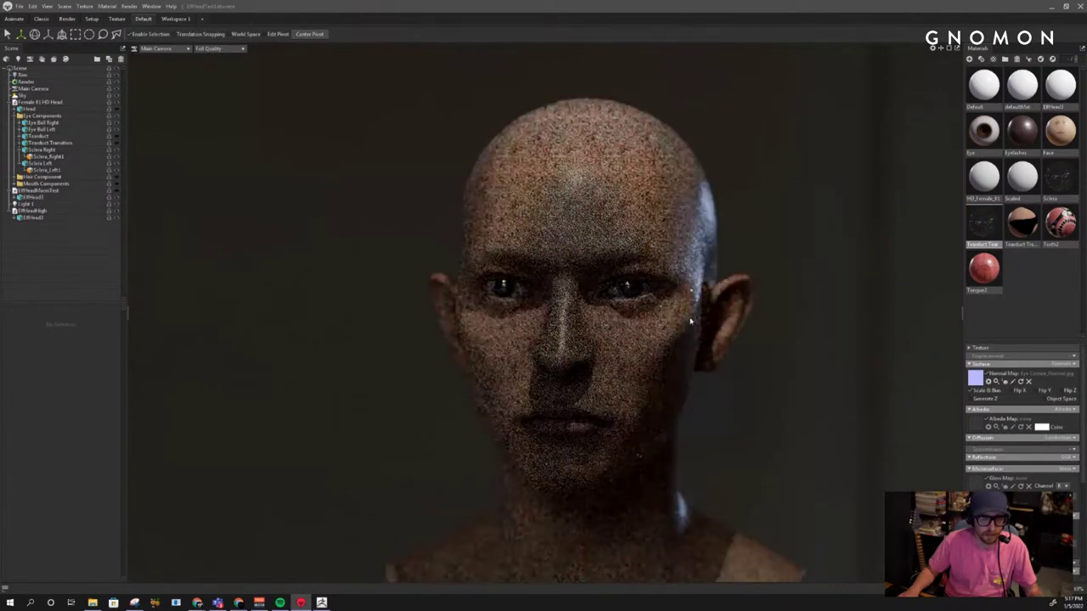
pyautogui.moveTo(689, 321); pyautogui.dragTo(779, 363)
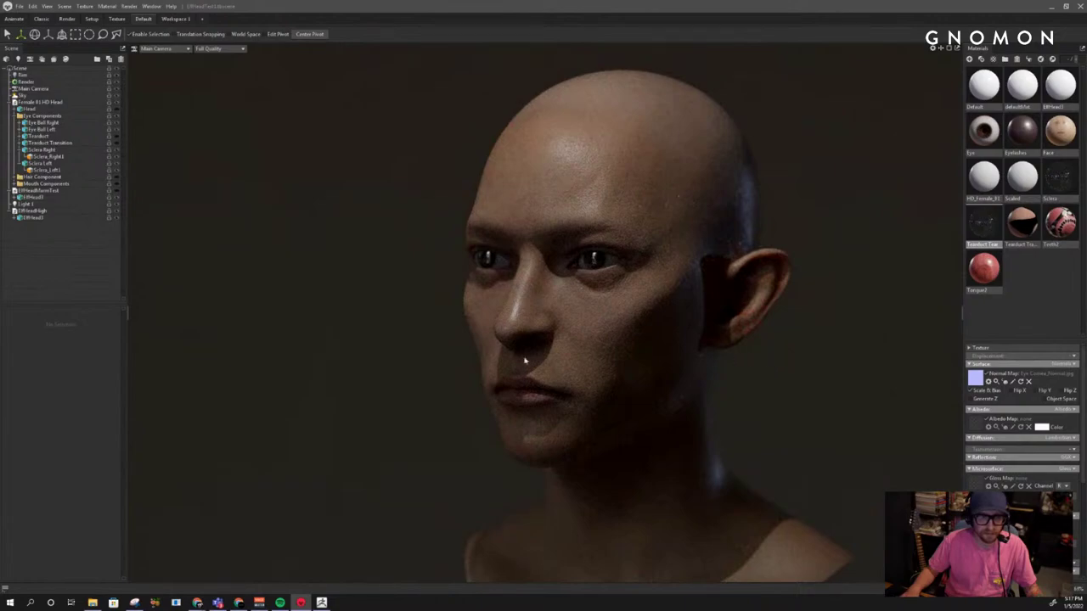
pyautogui.keyDown('alt'); pyautogui.moveTo(524, 361); pyautogui.dragTo(553, 367); pyautogui.keyUp('alt')
pyautogui.keyDown('alt'); pyautogui.moveTo(554, 367); pyautogui.dragTo(556, 402, button='right'); pyautogui.keyUp('alt')
pyautogui.keyDown('alt'); pyautogui.moveTo(556, 403); pyautogui.dragTo(540, 392); pyautogui.keyUp('alt')
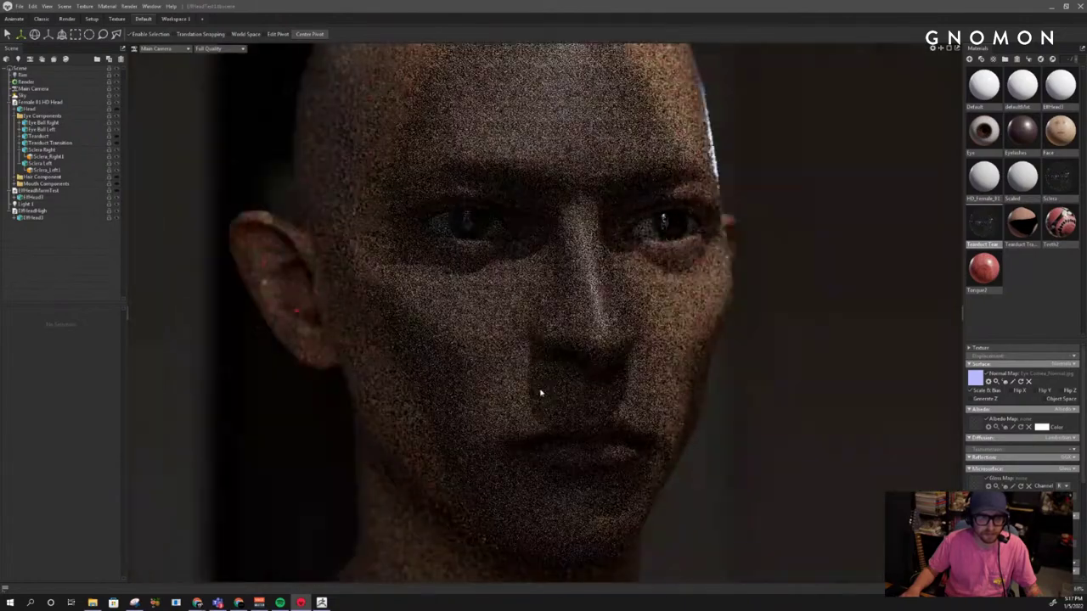
pyautogui.keyDown('alt'); pyautogui.moveTo(539, 393); pyautogui.dragTo(515, 356, button='right'); pyautogui.keyUp('alt')
pyautogui.keyDown('alt'); pyautogui.moveTo(514, 357); pyautogui.dragTo(566, 339); pyautogui.keyUp('alt')
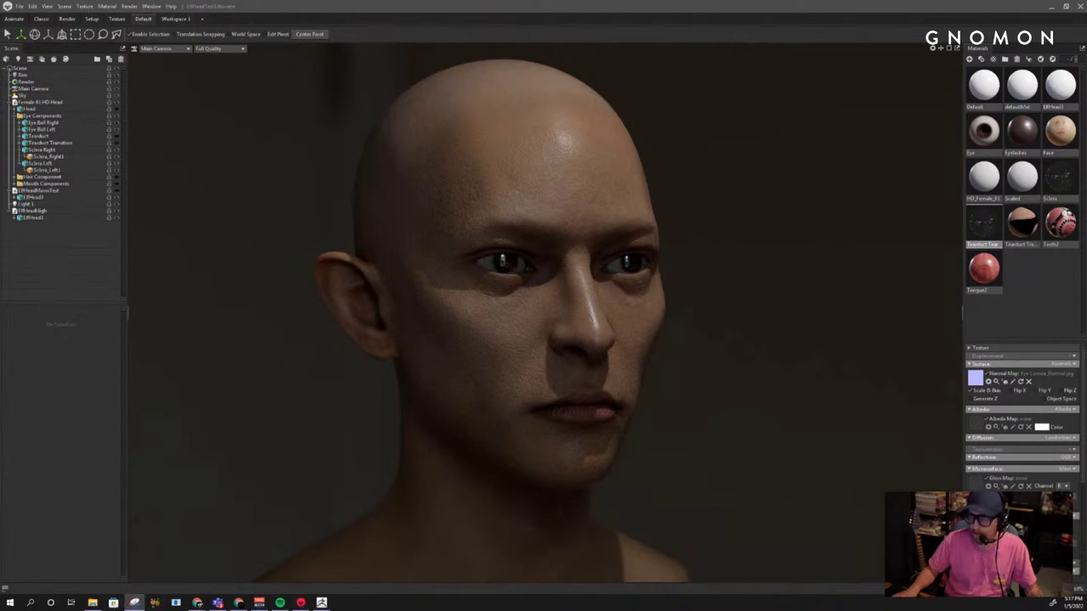
# Switch to ZBrush and make the PolyMesh3D star the active tool
pyautogui.click(322, 603)
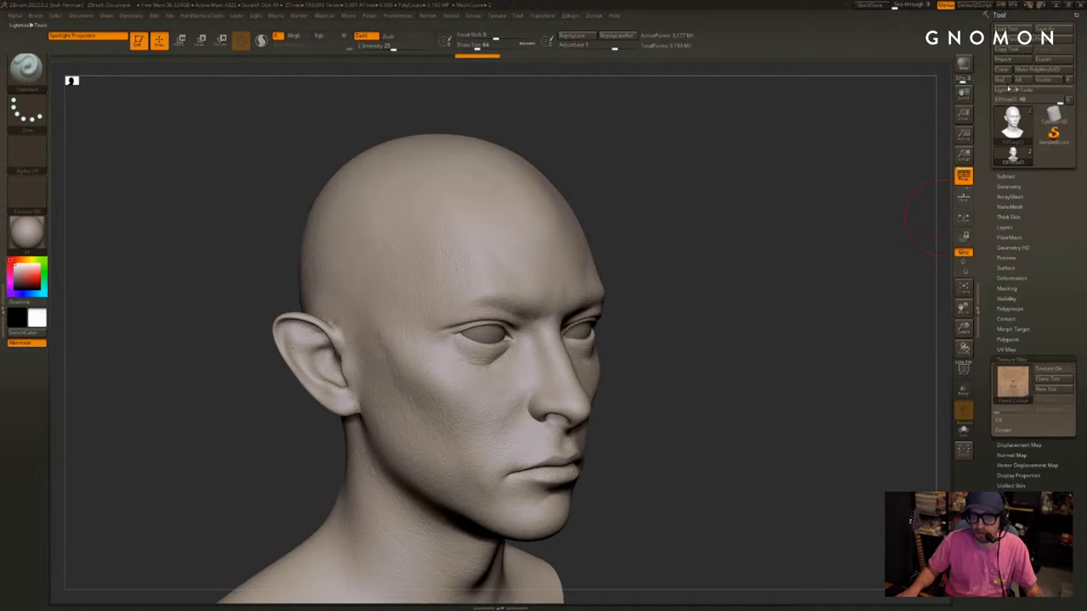
pyautogui.click(1048, 121)
pyautogui.click(1047, 119)
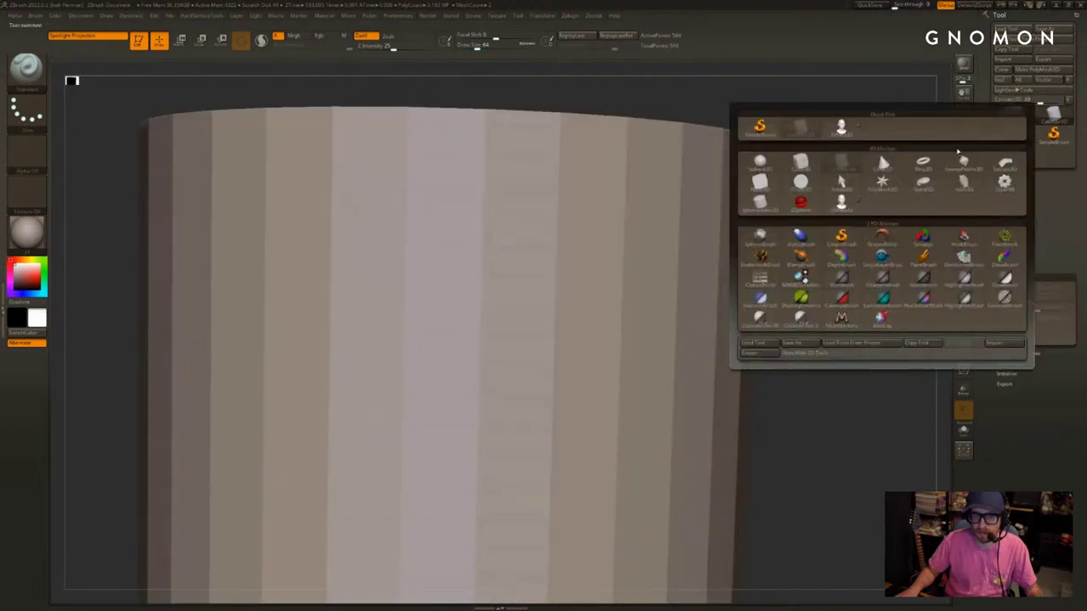
pyautogui.click(886, 182)
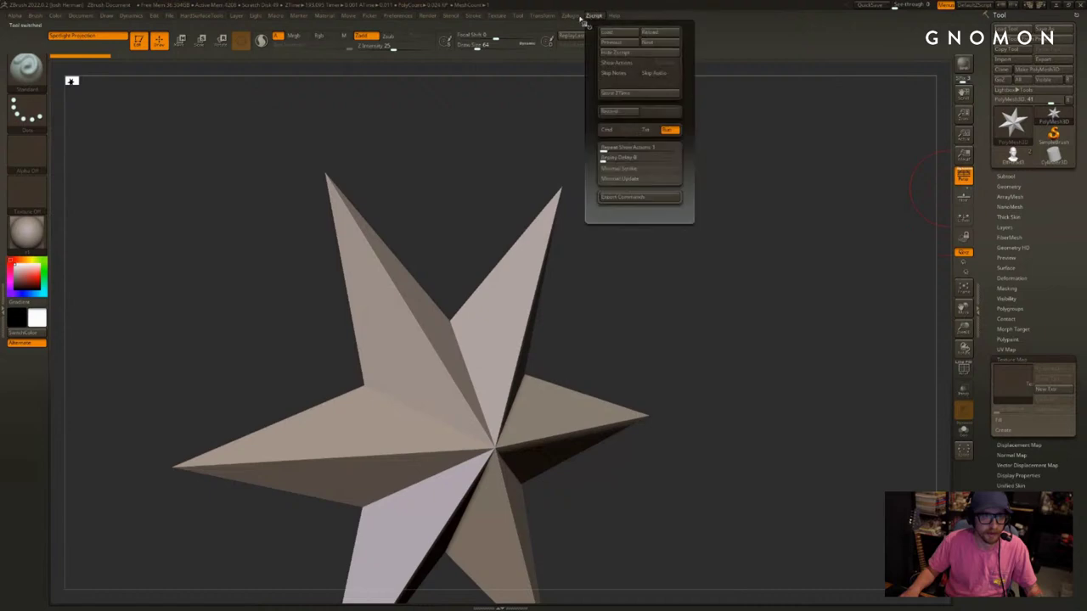
pyautogui.moveTo(577, 18)
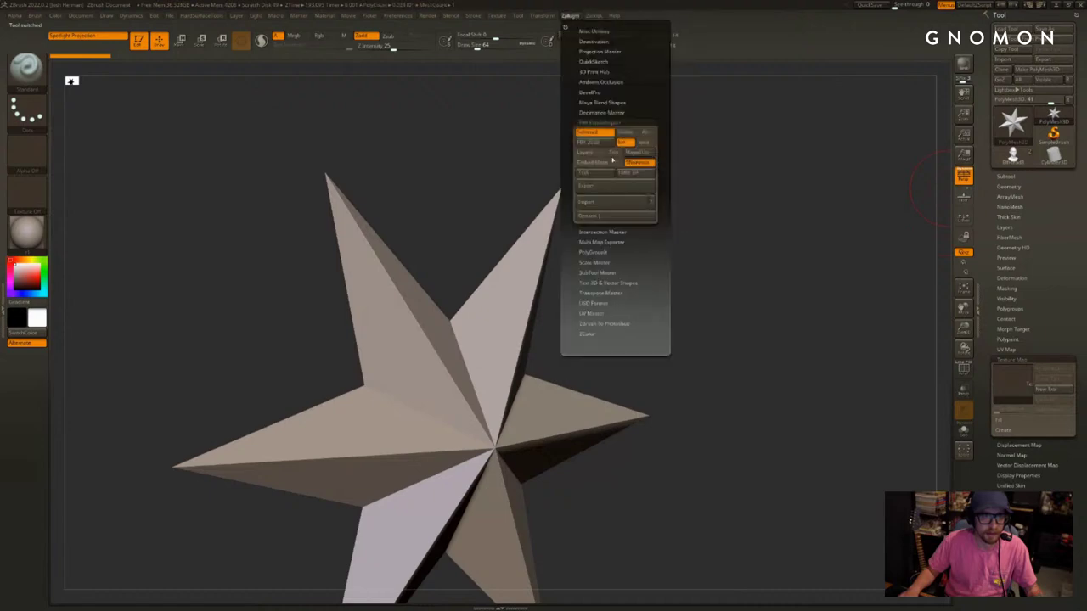
pyautogui.click(593, 200)
pyautogui.doubleClick(461, 149)
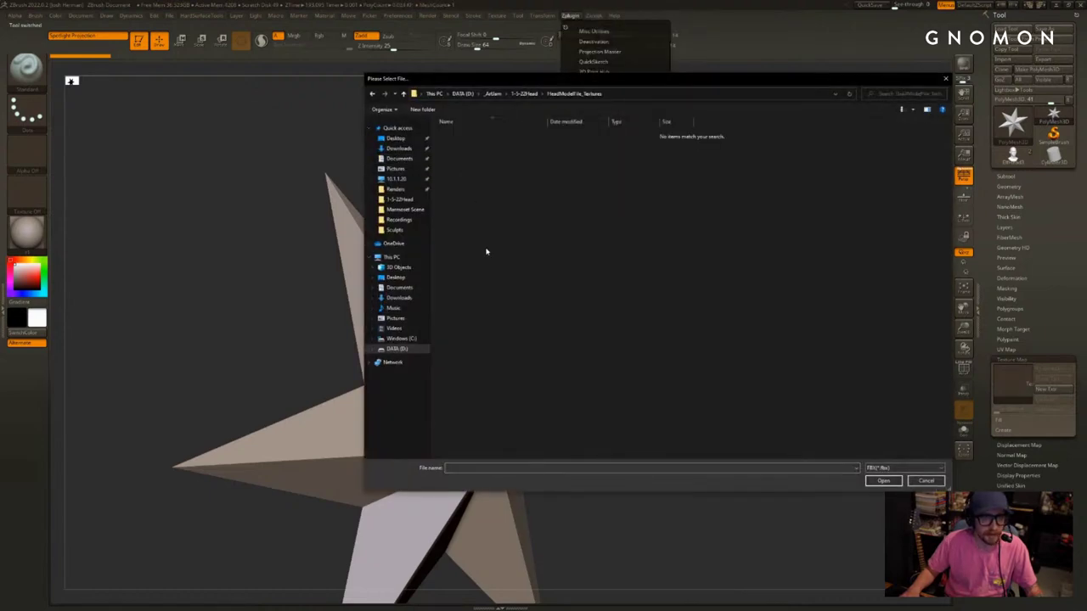
pyautogui.click(911, 481)
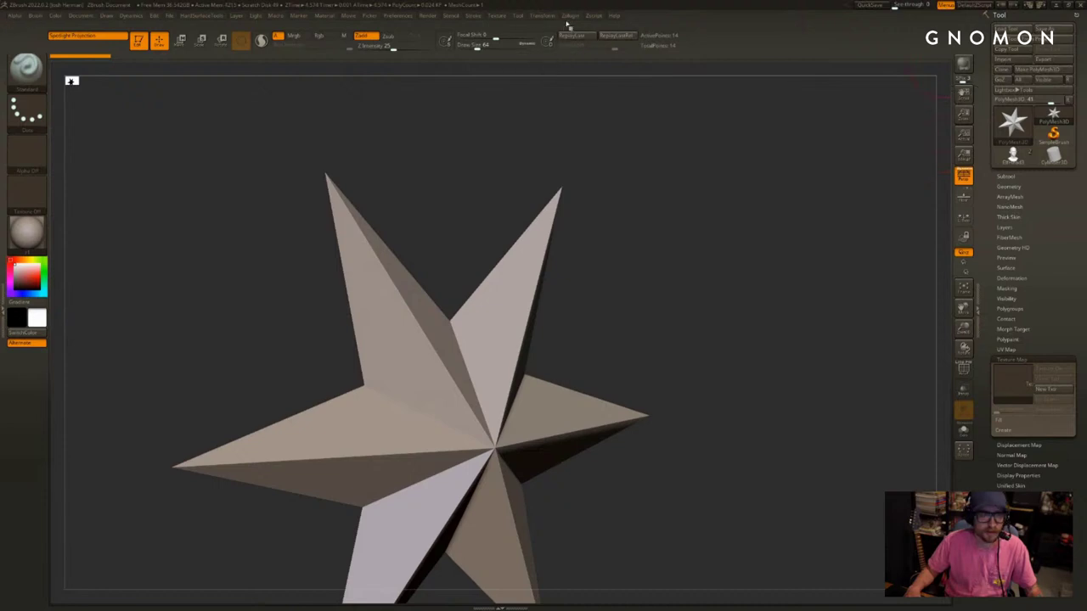
# Import the HeadModelFile FBX from the 1-5-22Head folder with the FBX import plugin
pyautogui.click(570, 15)
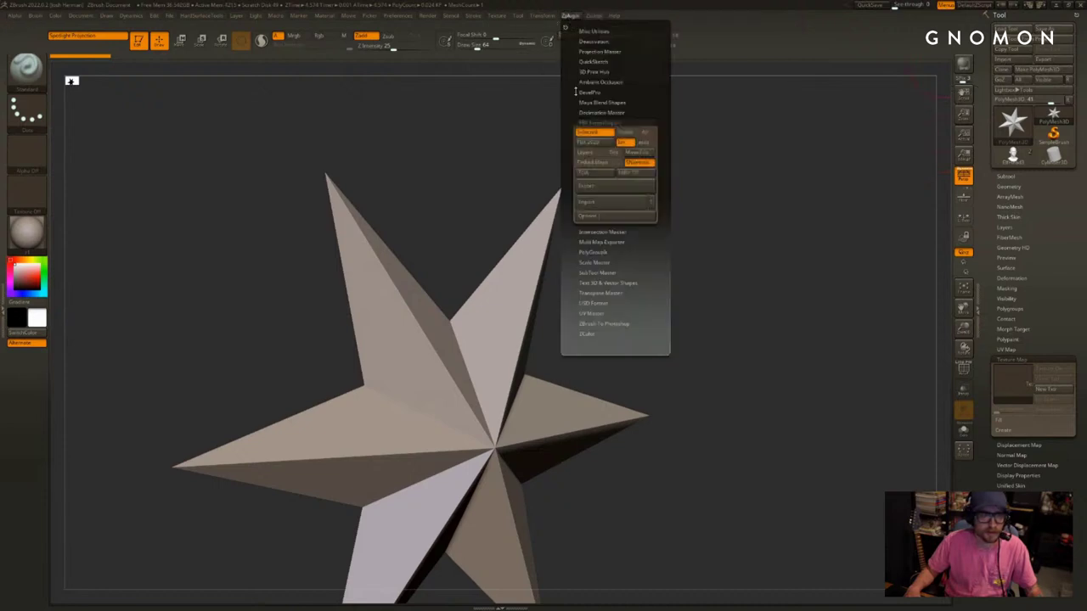
pyautogui.click(603, 204)
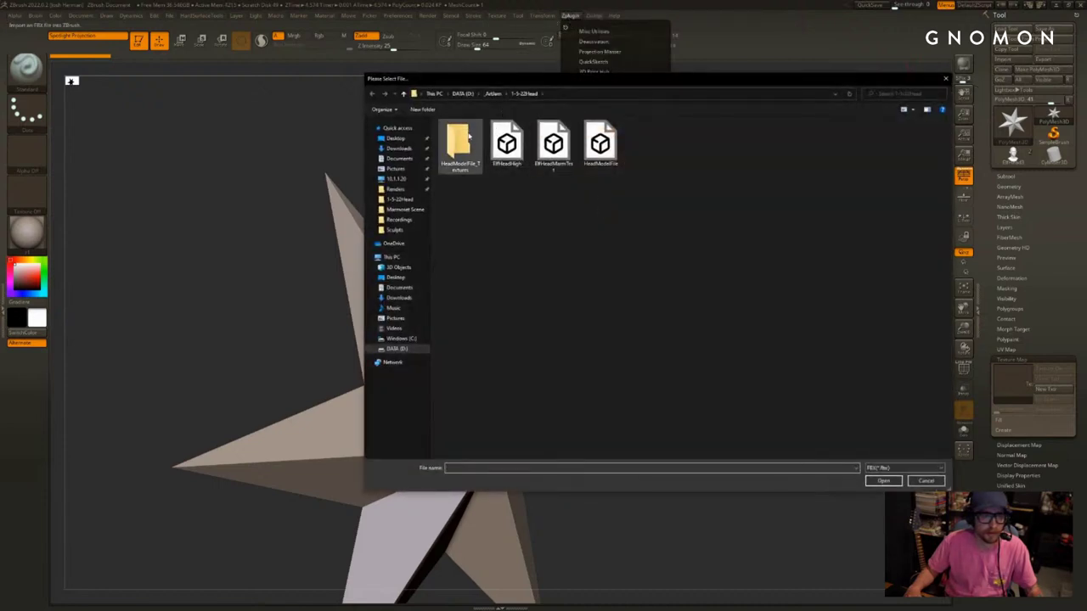
pyautogui.doubleClick(599, 145)
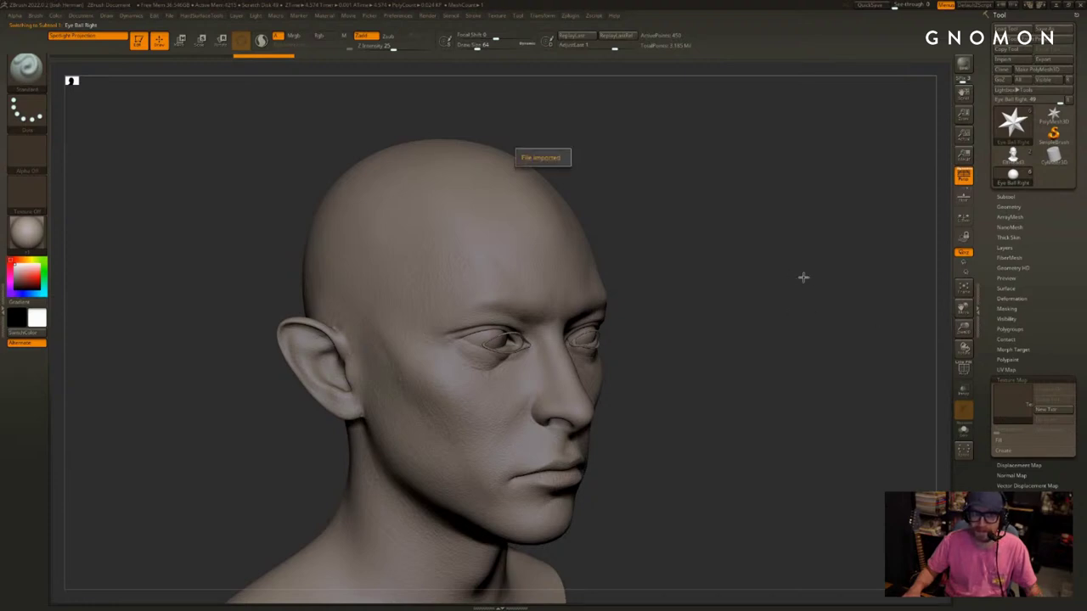
# Examine the imported head's subtools, isolating the tear ducts and eye parts and checking how they fit in the sockets
pyautogui.moveTo(799, 274); pyautogui.dragTo(821, 268)
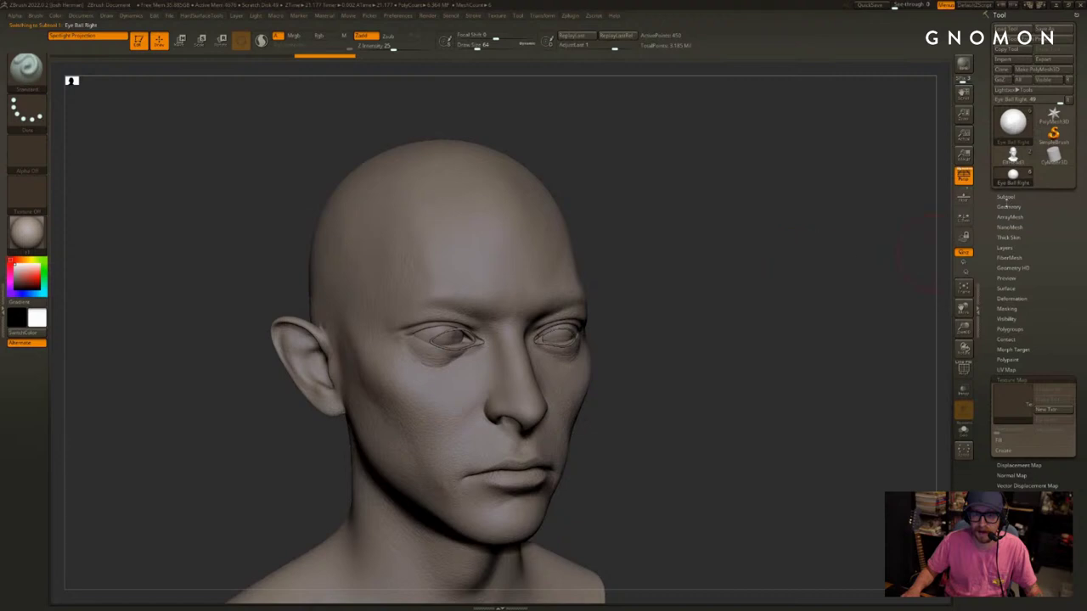
pyautogui.click(1006, 197)
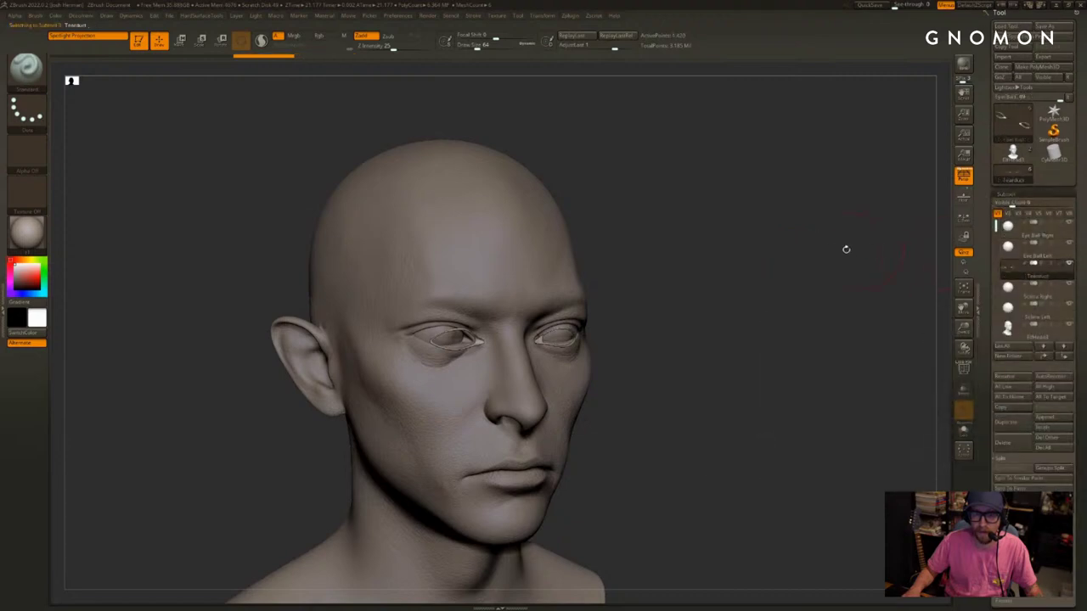
pyautogui.keyDown('alt'); pyautogui.moveTo(797, 258); pyautogui.dragTo(810, 234); pyautogui.keyUp('alt')
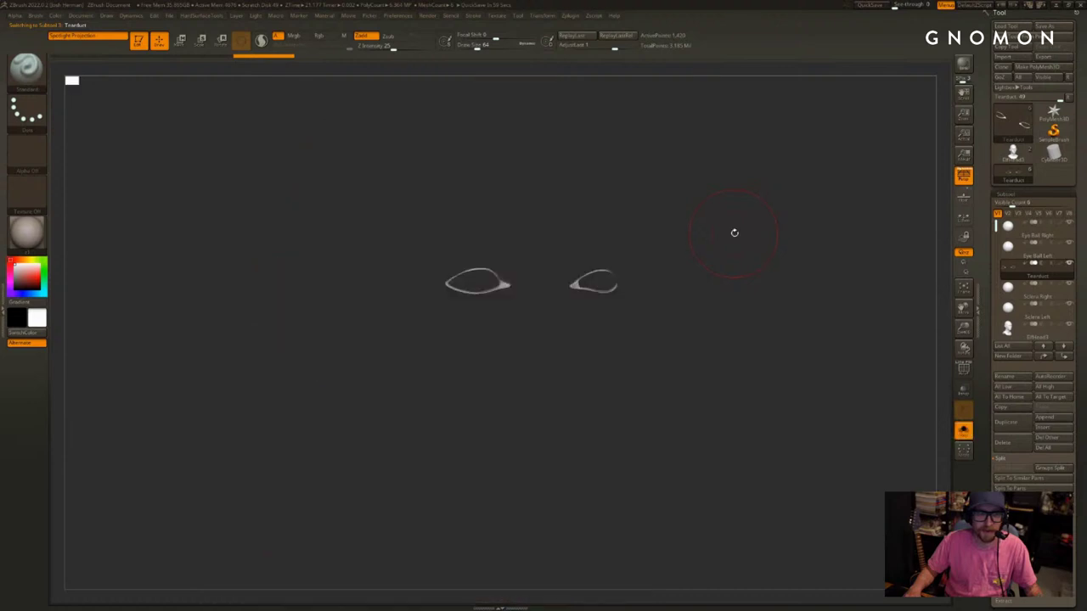
pyautogui.click(1010, 289)
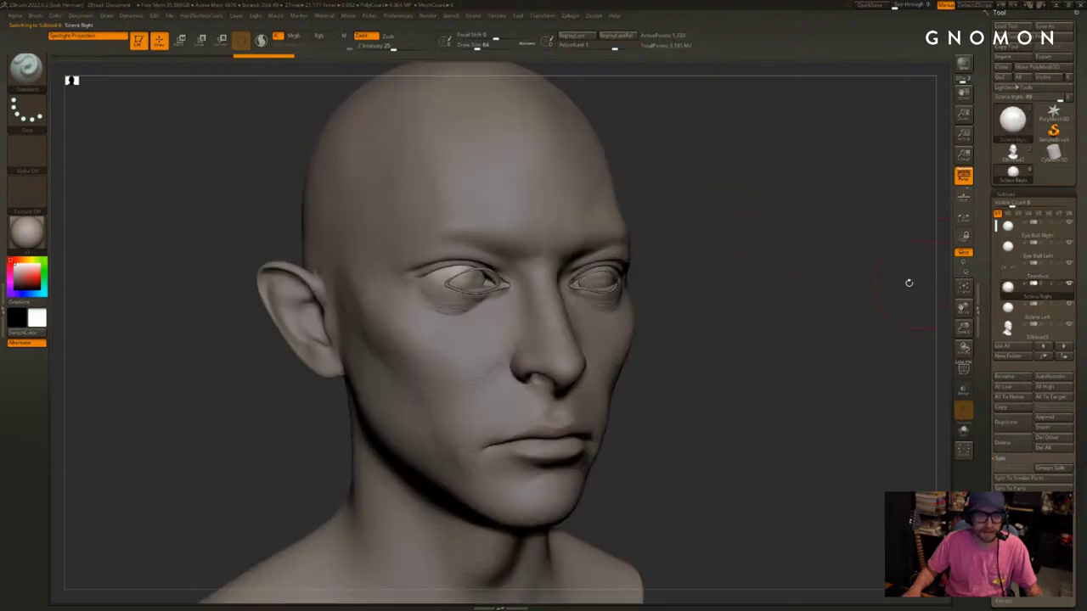
pyautogui.moveTo(875, 277); pyautogui.dragTo(894, 295)
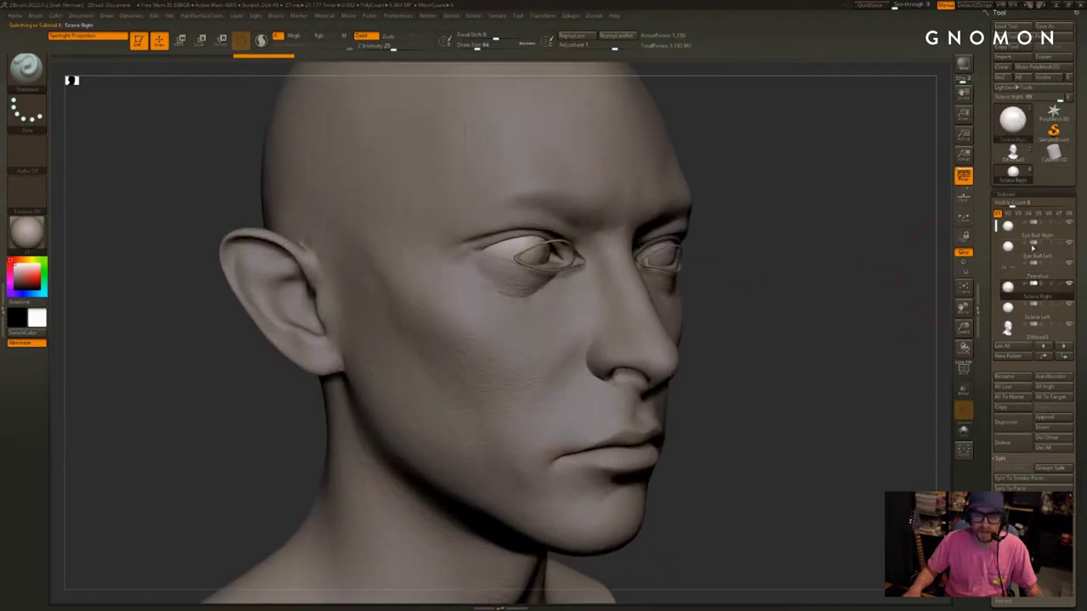
pyautogui.click(1017, 250)
pyautogui.hotkey('alt', 's')
pyautogui.hotkey('alt', 's')
pyautogui.moveTo(896, 256); pyautogui.dragTo(772, 260)
pyautogui.hotkey('alt', 's')
pyautogui.hotkey('alt', 's')
pyautogui.keyDown('alt'); pyautogui.click(572, 323); pyautogui.keyUp('alt')
pyautogui.moveTo(997, 230)
pyautogui.mouseDown()
pyautogui.moveTo(996, 255)
pyautogui.moveTo(996, 224)
pyautogui.mouseUp()
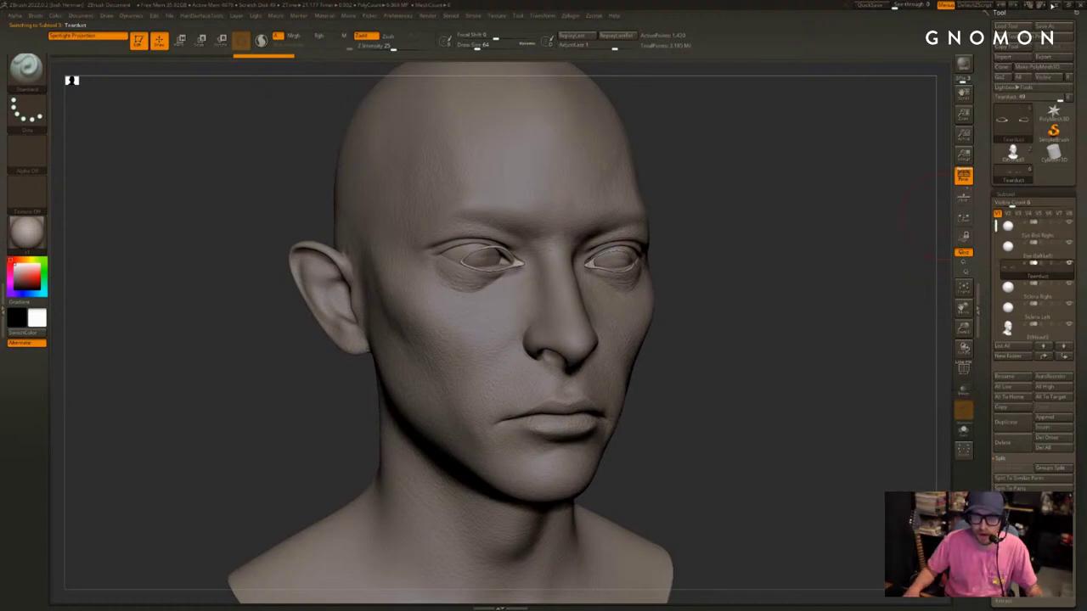
# Switch to Marmoset Toolbag, show the tear duct transition, hair and mouth components, and hide the ElfHeadHigh mesh
pyautogui.click(1054, 5)
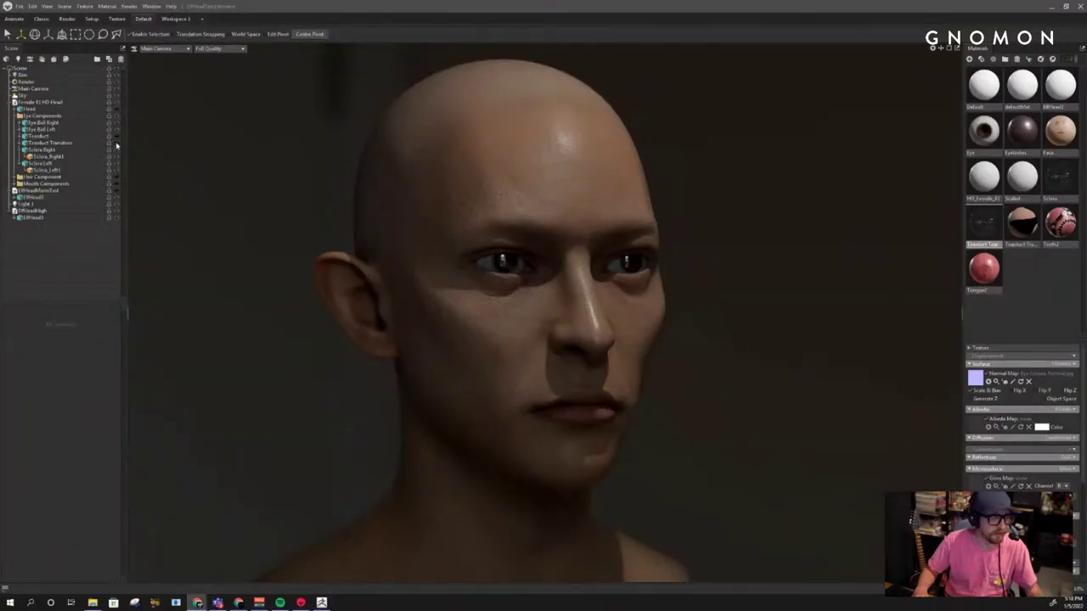
pyautogui.click(117, 144)
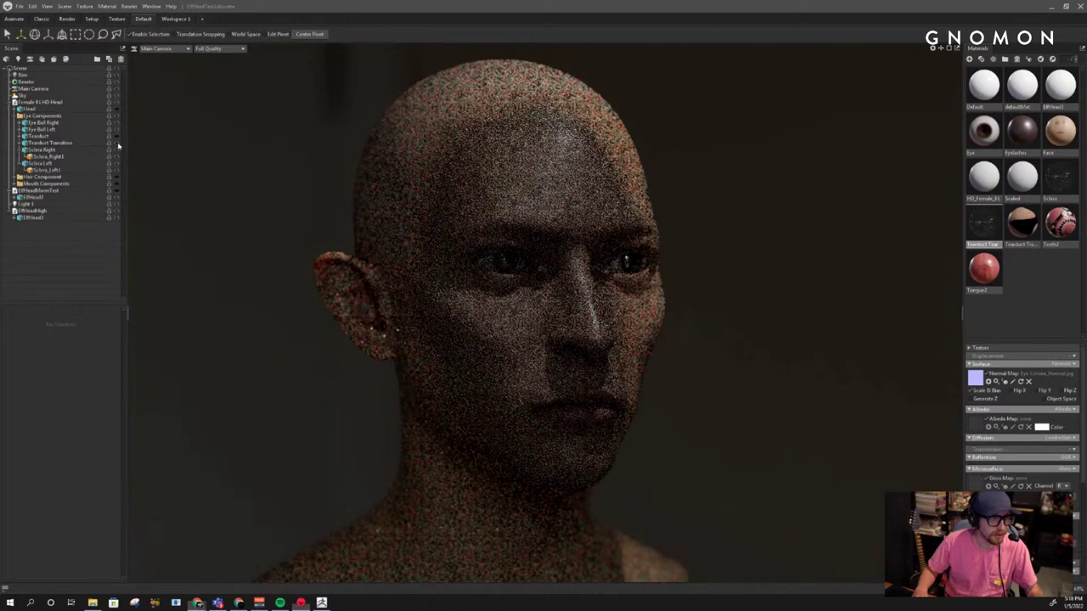
pyautogui.click(117, 138)
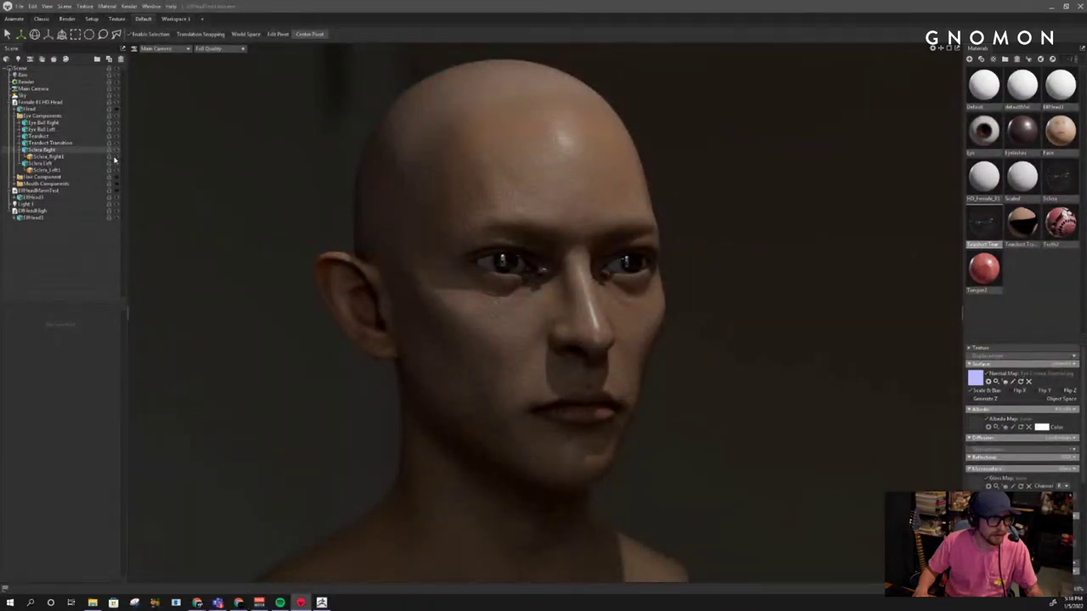
pyautogui.click(117, 178)
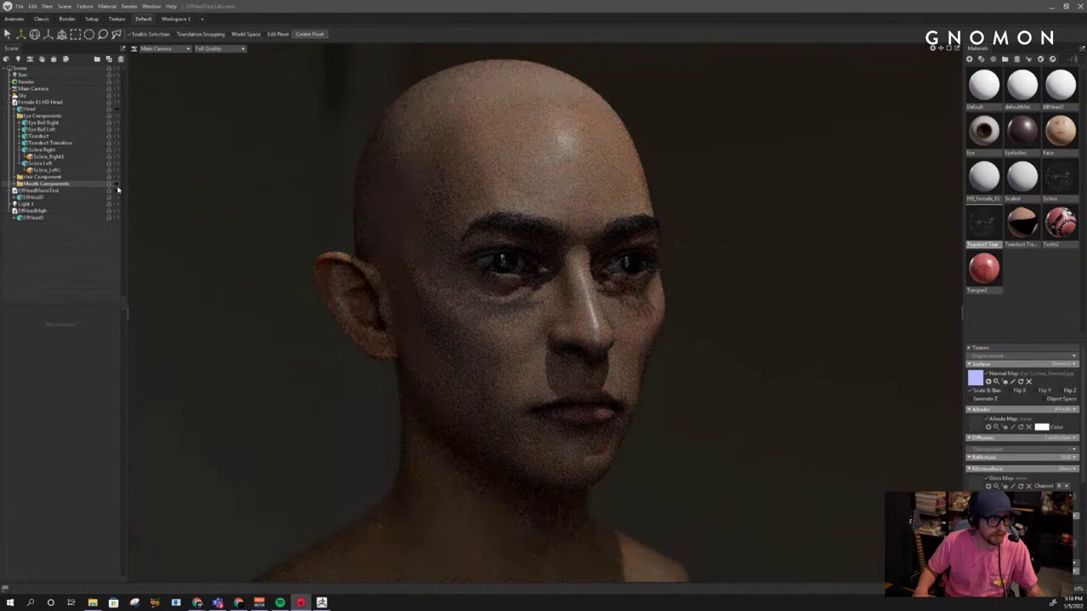
pyautogui.click(118, 185)
pyautogui.click(116, 212)
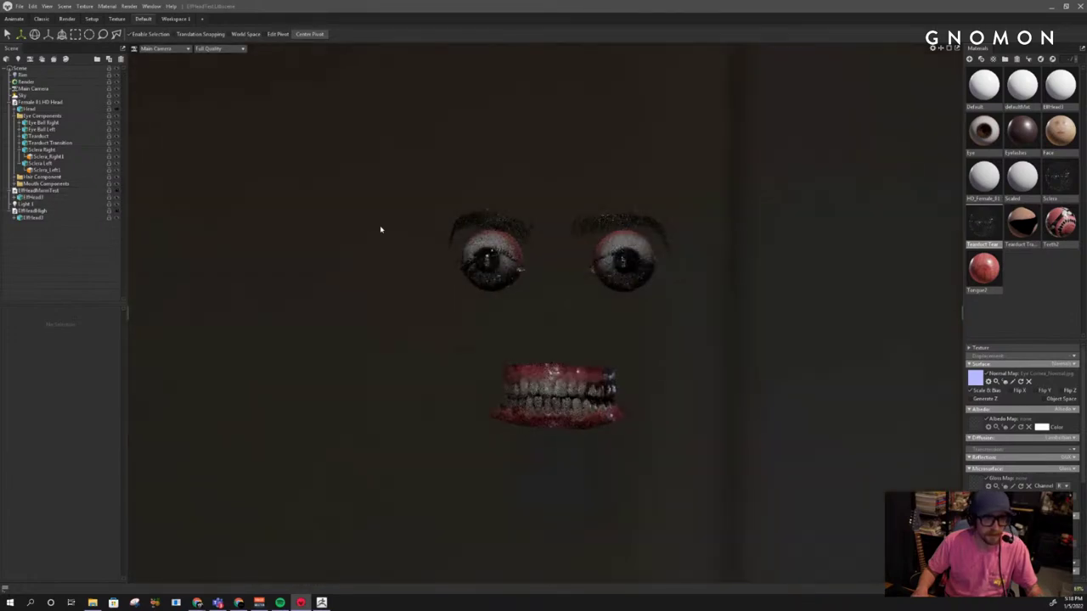
# Export the visible eye, hair and mouth components as an Autodesk FBX named Head in the 1-5-22Head folder
pyautogui.keyDown('shift'); pyautogui.moveTo(349, 229); pyautogui.dragTo(277, 231); pyautogui.keyUp('shift')
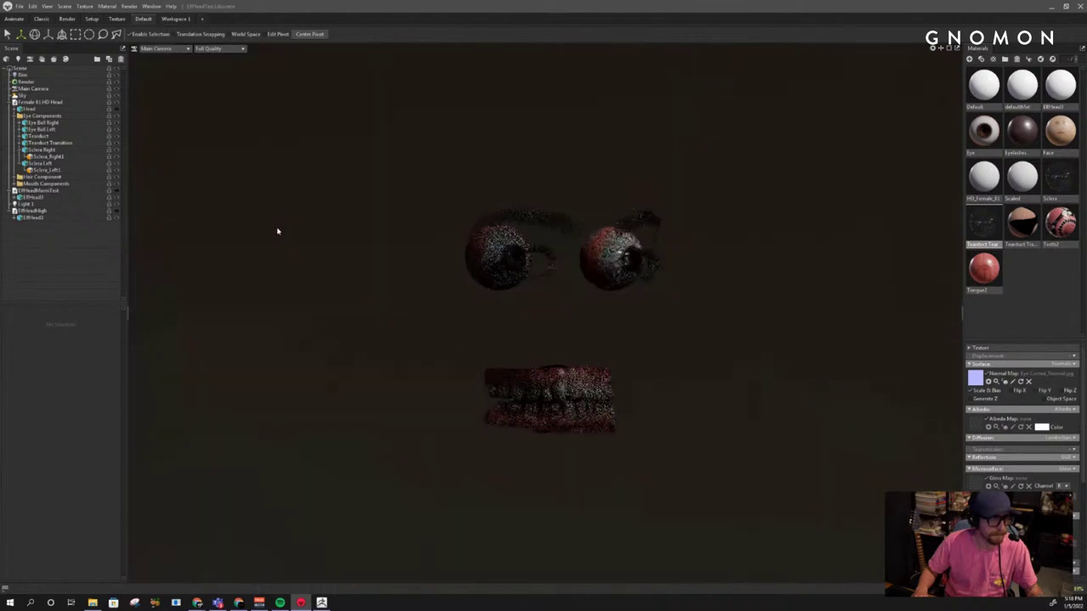
pyautogui.click(19, 6)
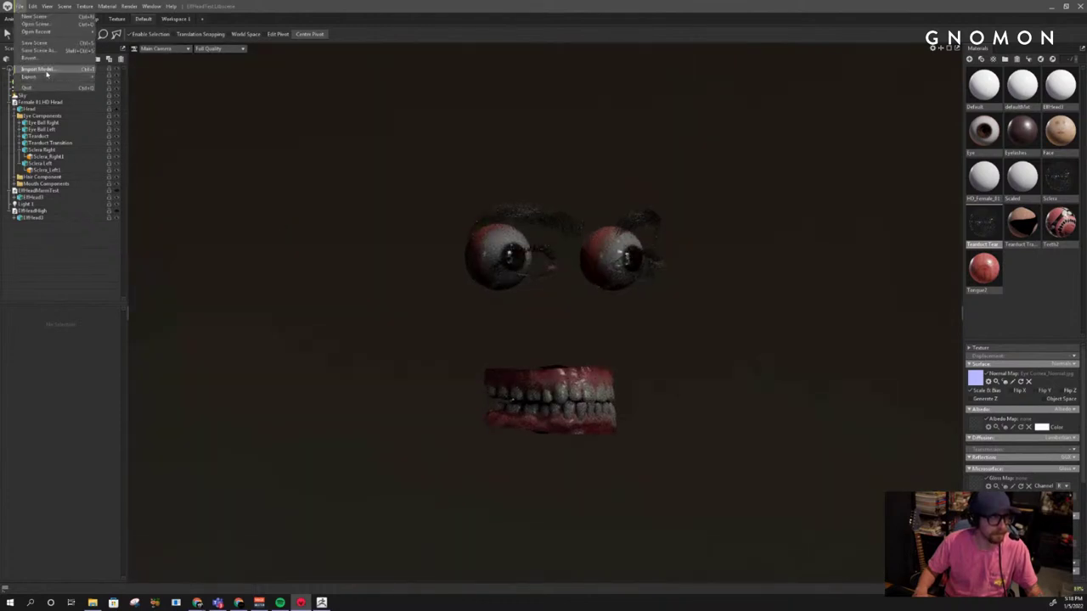
pyautogui.moveTo(38, 76)
pyautogui.click(123, 98)
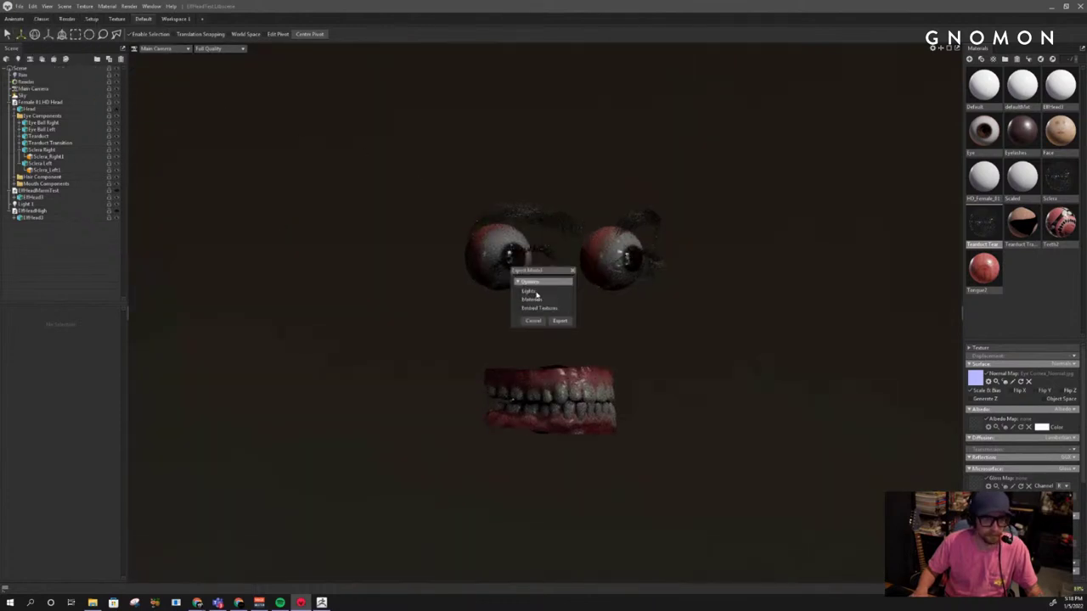
pyautogui.click(559, 321)
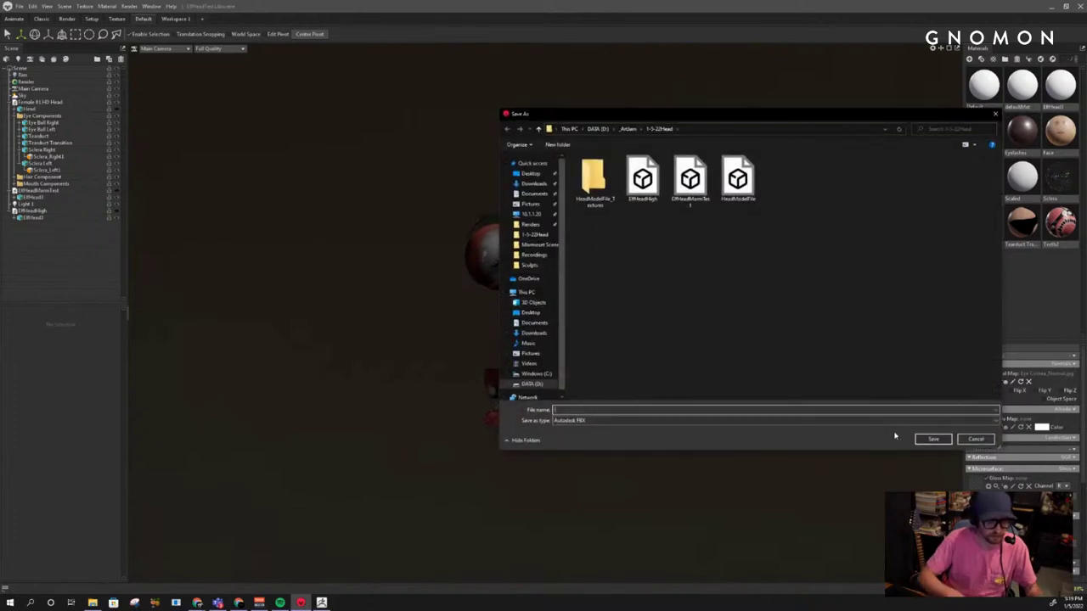
pyautogui.write('Head')
pyautogui.press('Return')
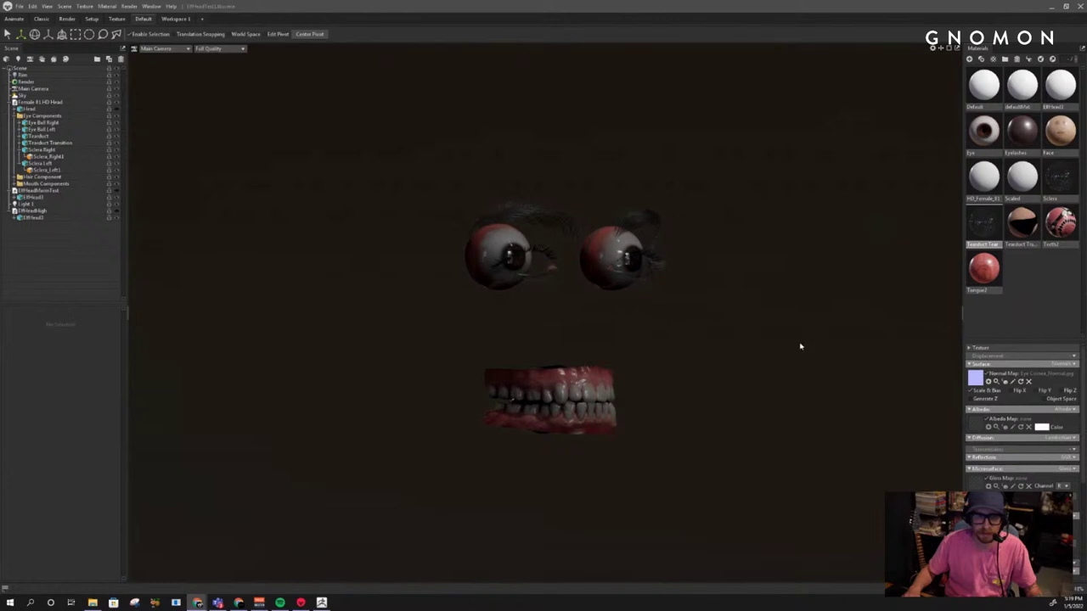
# Switch to ZBrush, make the PolyMesh3D star the active tool and import the Head FBX with the FBX import plugin
pyautogui.keyDown('alt'); pyautogui.moveTo(801, 346); pyautogui.dragTo(770, 322); pyautogui.keyUp('alt')
pyautogui.click(1052, 6)
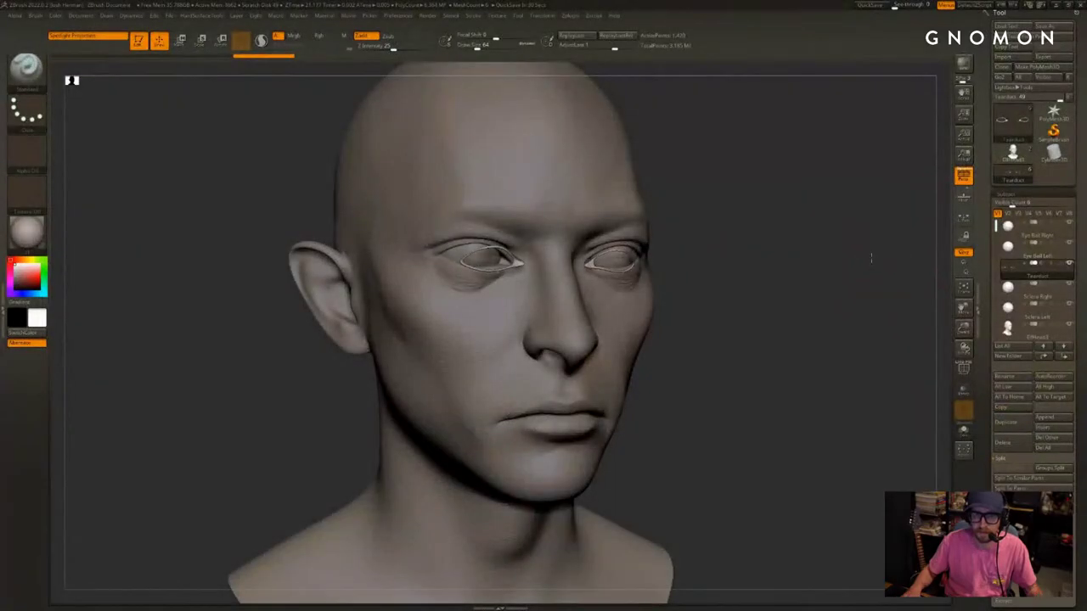
pyautogui.moveTo(853, 267)
pyautogui.mouseDown()
pyautogui.moveTo(888, 216)
pyautogui.moveTo(878, 206)
pyautogui.mouseUp()
pyautogui.click(1053, 113)
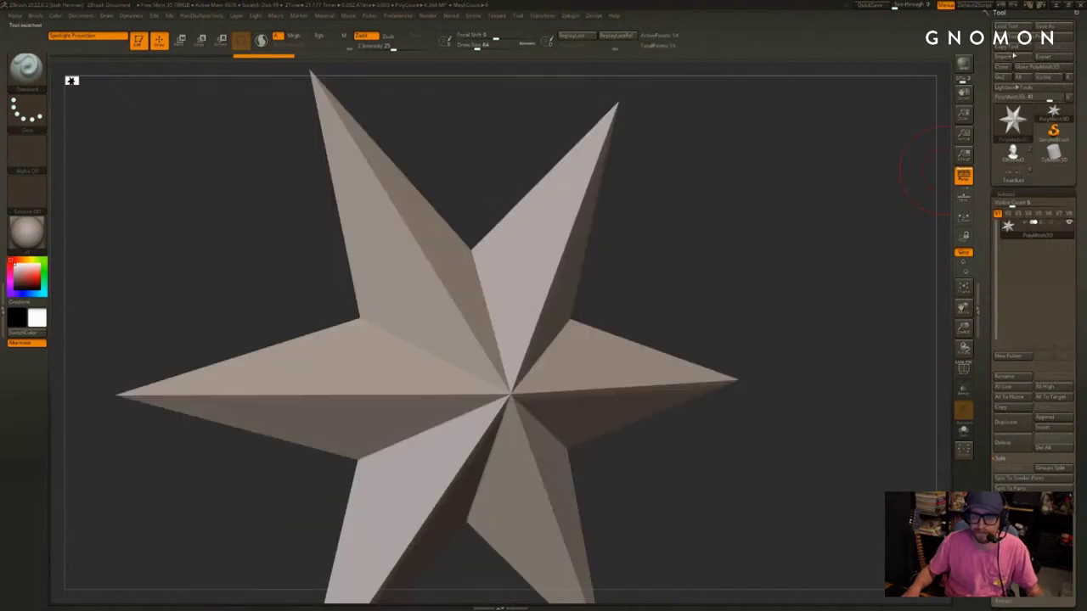
pyautogui.click(574, 17)
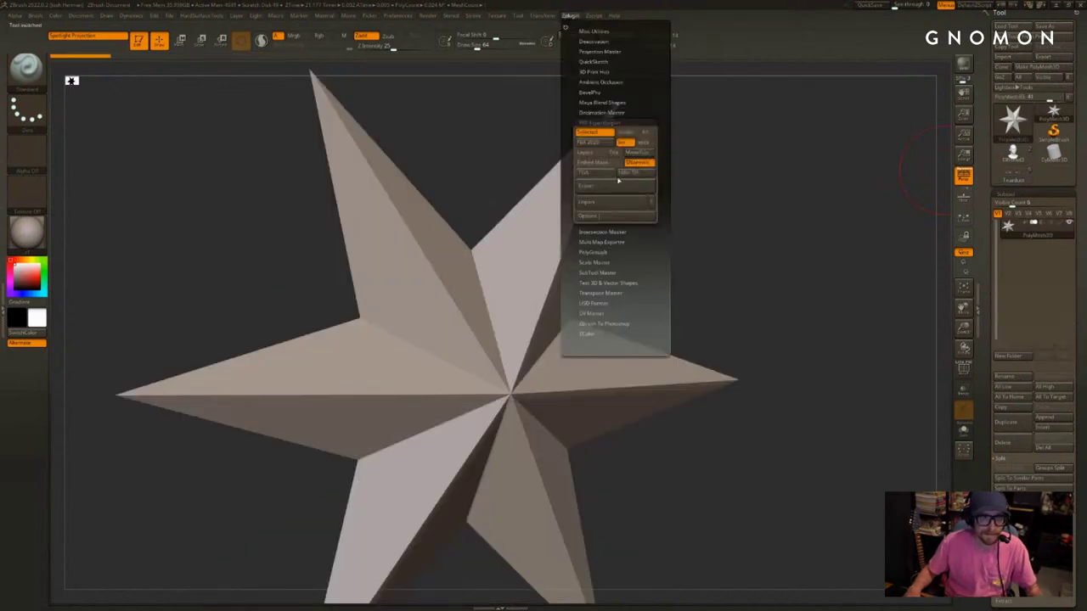
pyautogui.click(597, 214)
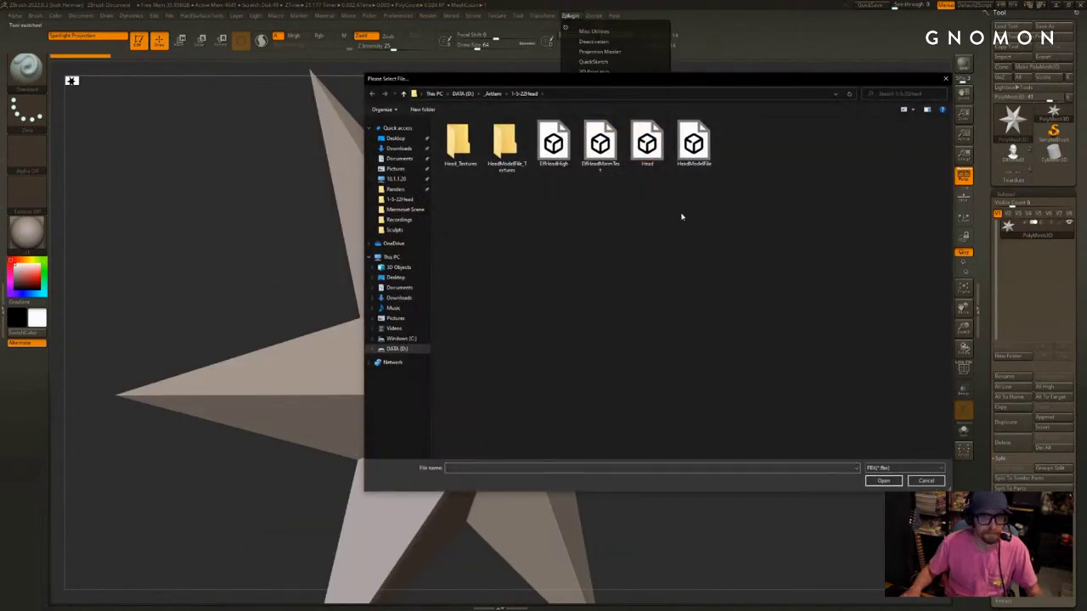
pyautogui.doubleClick(646, 144)
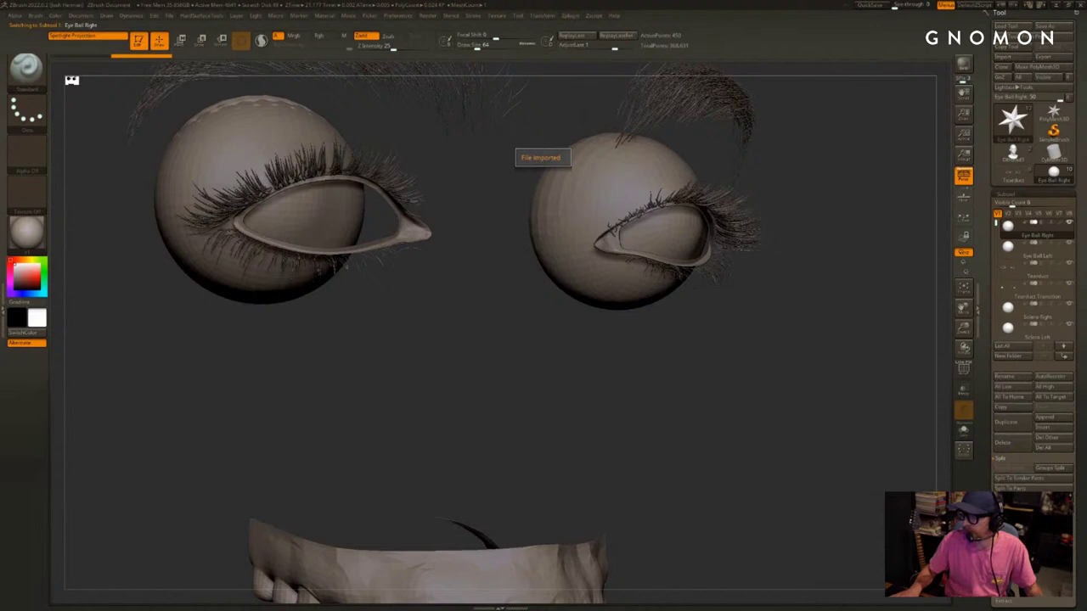
# Examine the imported eyeballs, lashes, eyebrows and teeth, selecting individual subtools and isolating them
pyautogui.moveTo(834, 369)
pyautogui.keyDown('alt'); pyautogui.mouseDown()
pyautogui.moveTo(813, 360)
pyautogui.moveTo(842, 365)
pyautogui.mouseUp(); pyautogui.keyUp('alt')
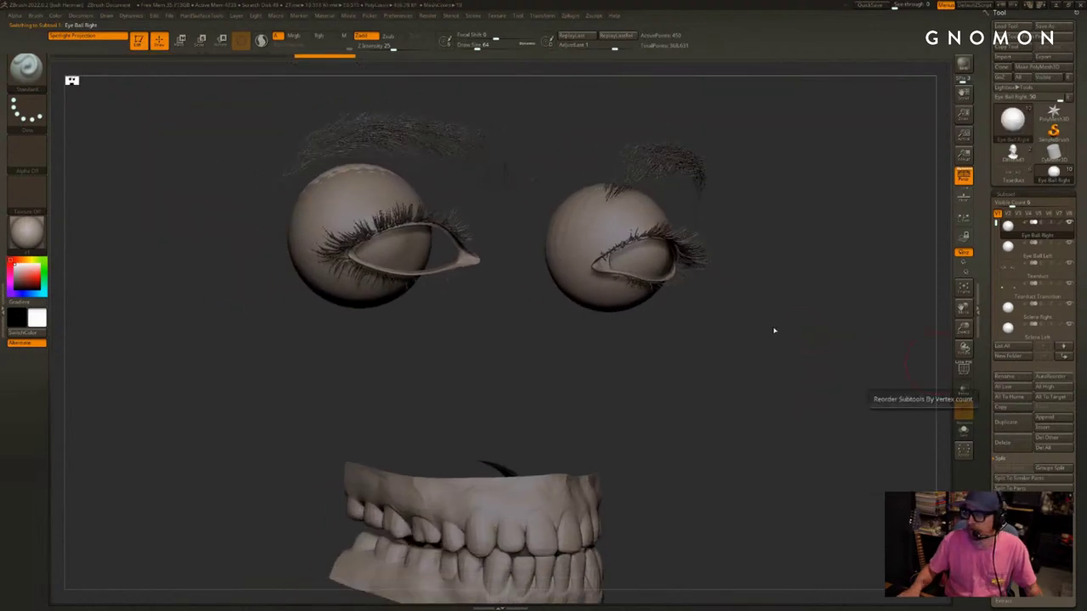
pyautogui.moveTo(774, 330)
pyautogui.mouseDown()
pyautogui.moveTo(747, 359)
pyautogui.moveTo(723, 337)
pyautogui.moveTo(715, 391)
pyautogui.moveTo(723, 362)
pyautogui.moveTo(781, 348)
pyautogui.moveTo(700, 308)
pyautogui.moveTo(836, 327)
pyautogui.moveTo(769, 330)
pyautogui.moveTo(765, 344)
pyautogui.mouseUp()
pyautogui.keyDown('alt'); pyautogui.click(527, 447); pyautogui.keyUp('alt')
pyautogui.keyDown('alt'); pyautogui.click(624, 232); pyautogui.keyUp('alt')
pyautogui.keyDown('alt'); pyautogui.click(648, 151); pyautogui.keyUp('alt')
pyautogui.hotkey('alt', 's')
pyautogui.moveTo(752, 196); pyautogui.dragTo(796, 218)
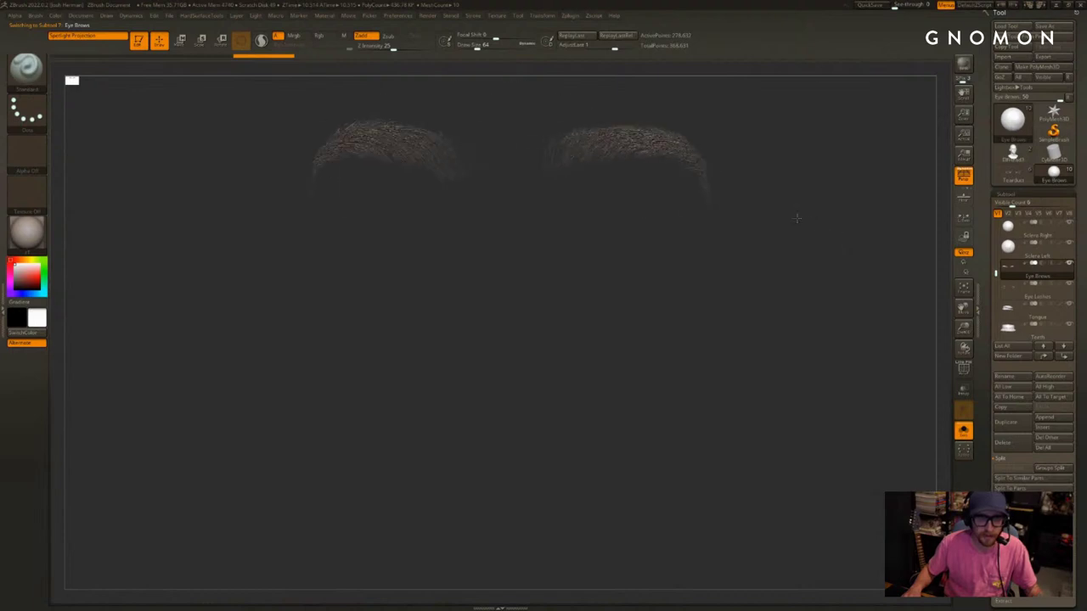
pyautogui.hotkey('alt', 's')
pyautogui.keyDown('alt'); pyautogui.click(665, 222); pyautogui.keyUp('alt')
pyautogui.hotkey('alt', 's')
pyautogui.hotkey('alt', 's')
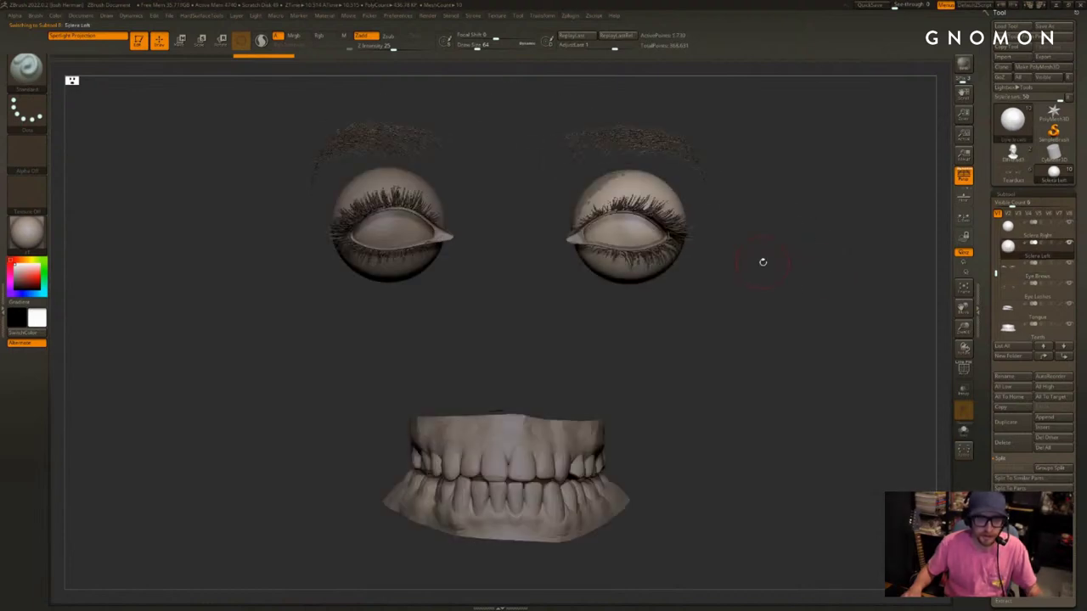
pyautogui.keyDown('alt'); pyautogui.moveTo(822, 299); pyautogui.dragTo(790, 303); pyautogui.keyUp('alt')
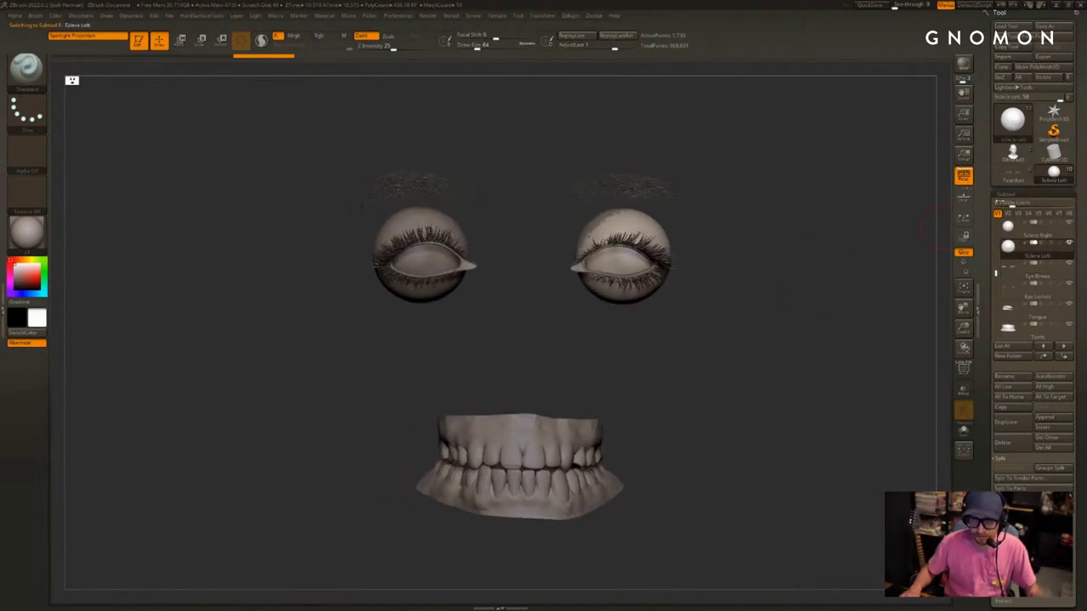
# Make the original sculpted head tool active and delete its PM3D_Sphere3D1 eye-sphere subtool
pyautogui.click(1013, 154)
pyautogui.keyDown('alt'); pyautogui.moveTo(819, 223); pyautogui.dragTo(798, 276); pyautogui.keyUp('alt')
pyautogui.moveTo(798, 276); pyautogui.dragTo(835, 308)
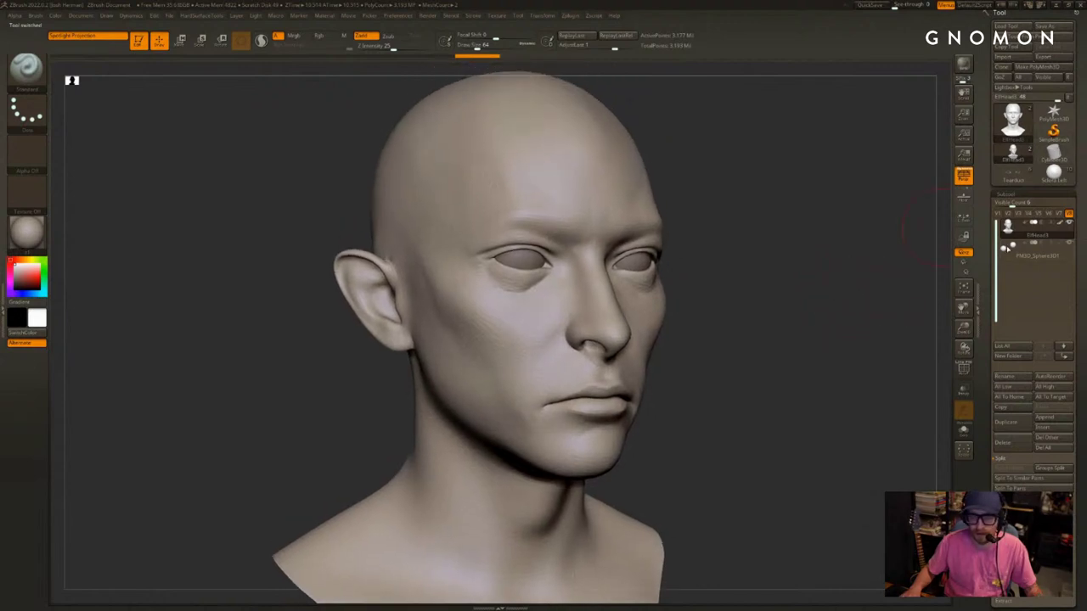
pyautogui.click(1009, 246)
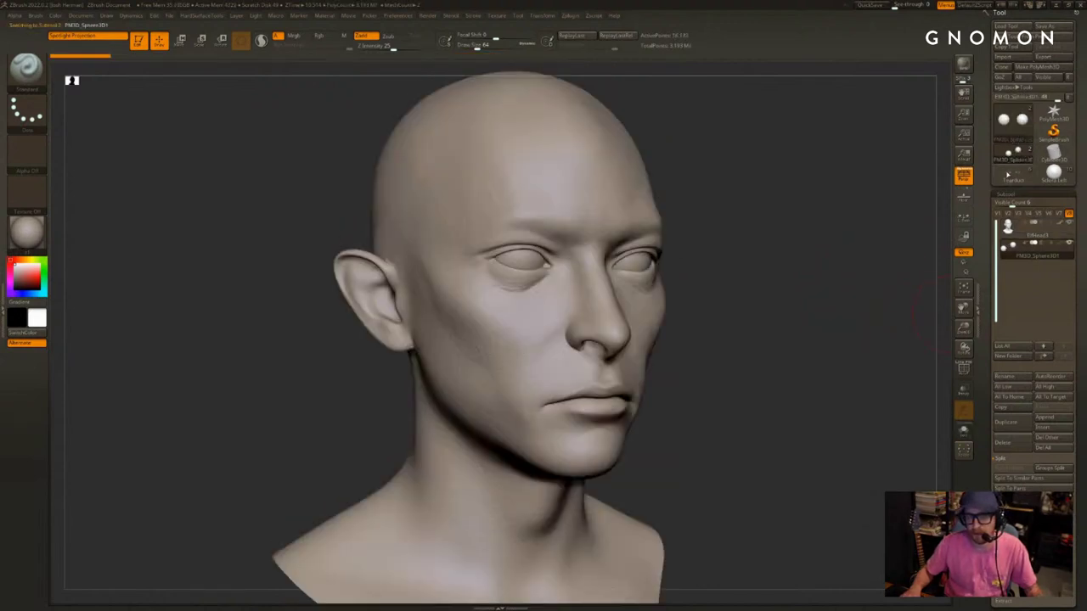
pyautogui.click(1002, 442)
pyautogui.click(933, 453)
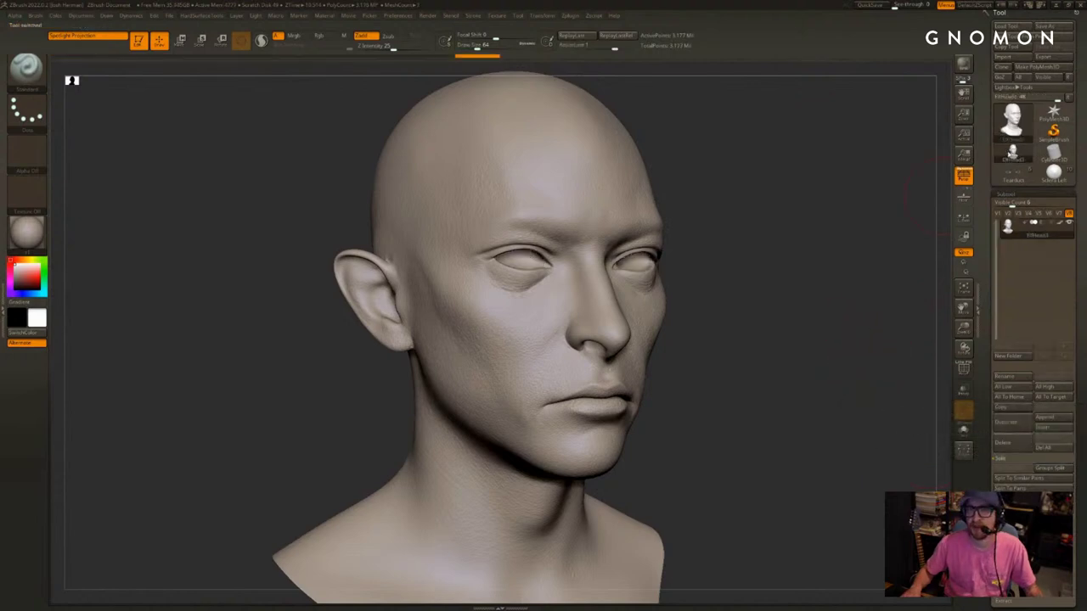
# Return to the imported components tool and insert the sculpted head as a subtool directly below Sclera Right
pyautogui.click(1046, 178)
pyautogui.keyDown('alt'); pyautogui.moveTo(858, 270); pyautogui.dragTo(869, 276); pyautogui.keyUp('alt')
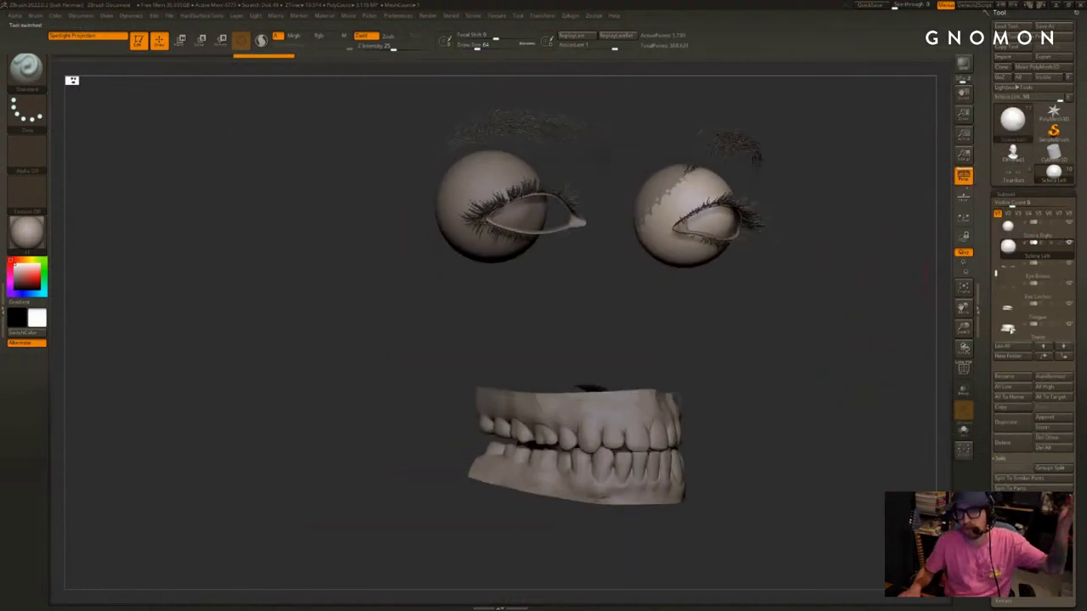
pyautogui.click(1044, 419)
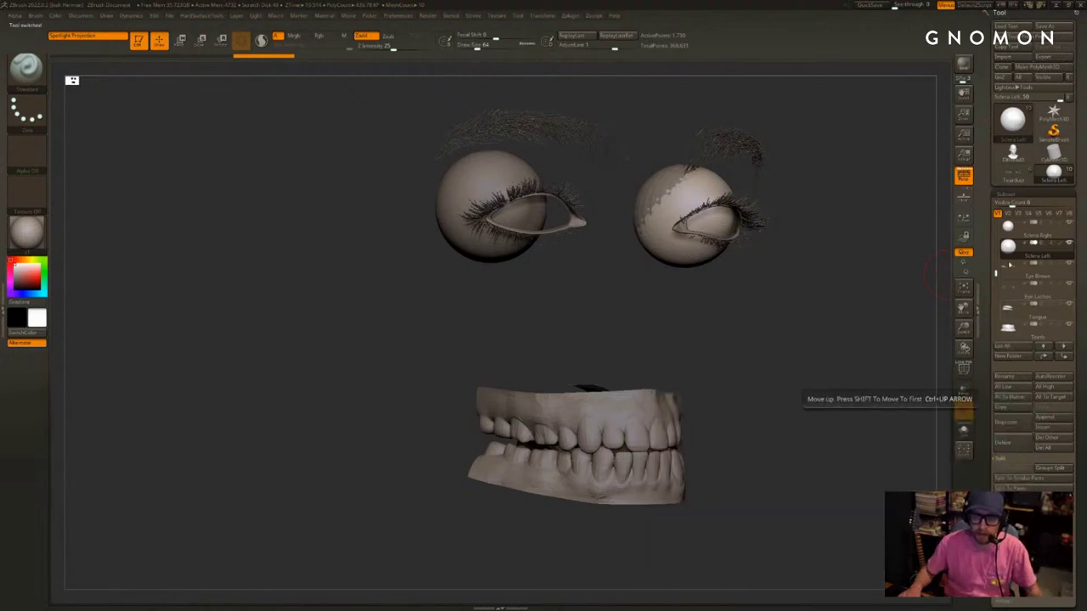
pyautogui.click(1021, 230)
pyautogui.click(1023, 267)
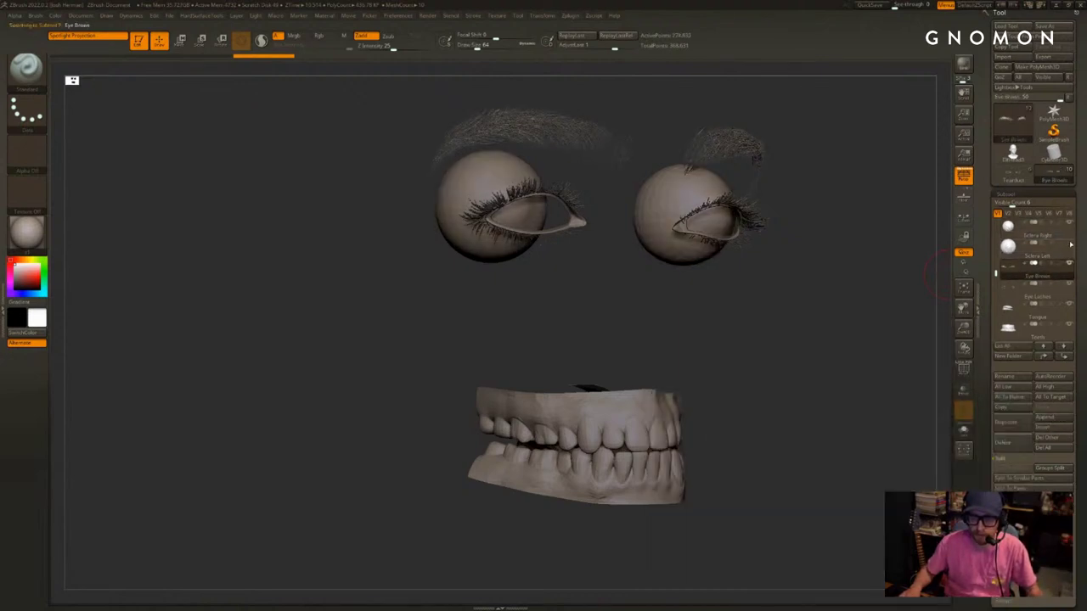
pyautogui.click(1054, 232)
pyautogui.click(1052, 427)
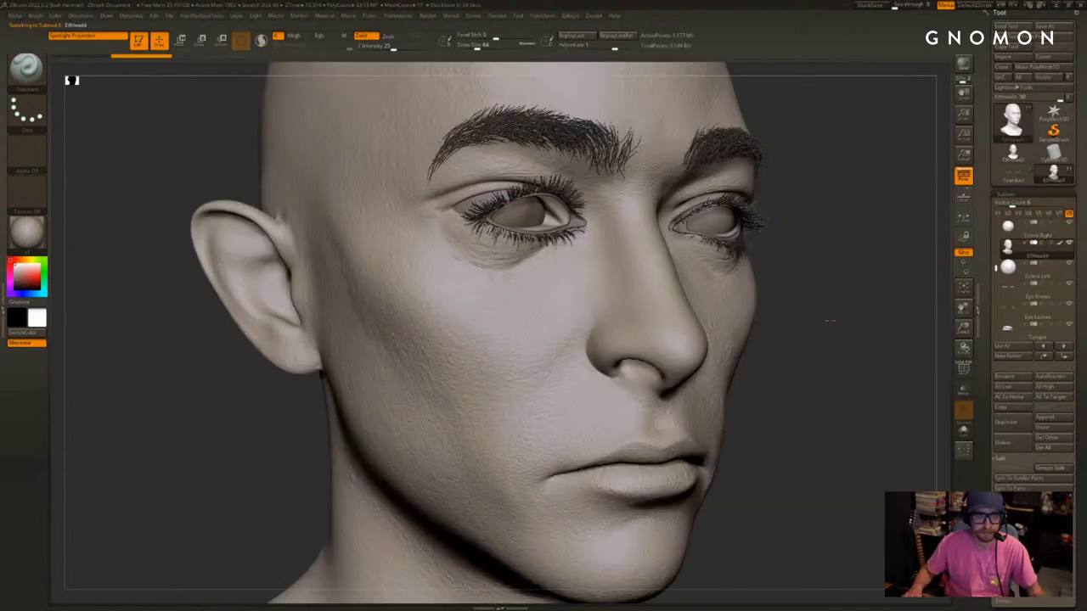
# Make the tear duct subtool active and check its fit at the inner eye corner
pyautogui.keyDown('alt'); pyautogui.moveTo(829, 321); pyautogui.dragTo(779, 303); pyautogui.keyUp('alt')
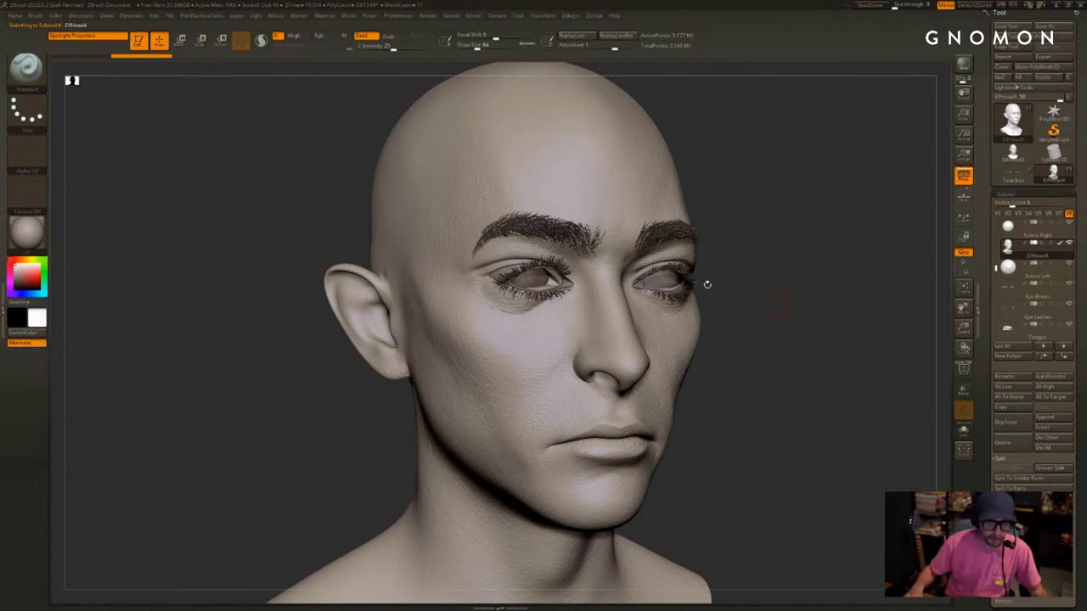
pyautogui.keyDown('alt'); pyautogui.click(568, 285); pyautogui.keyUp('alt')
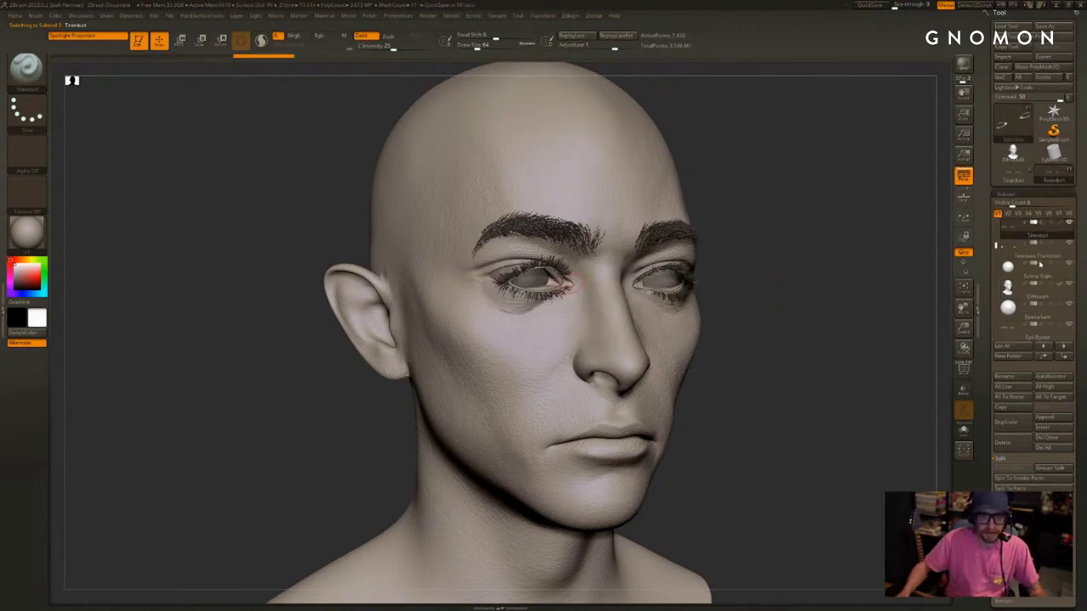
pyautogui.moveTo(870, 315); pyautogui.dragTo(916, 333)
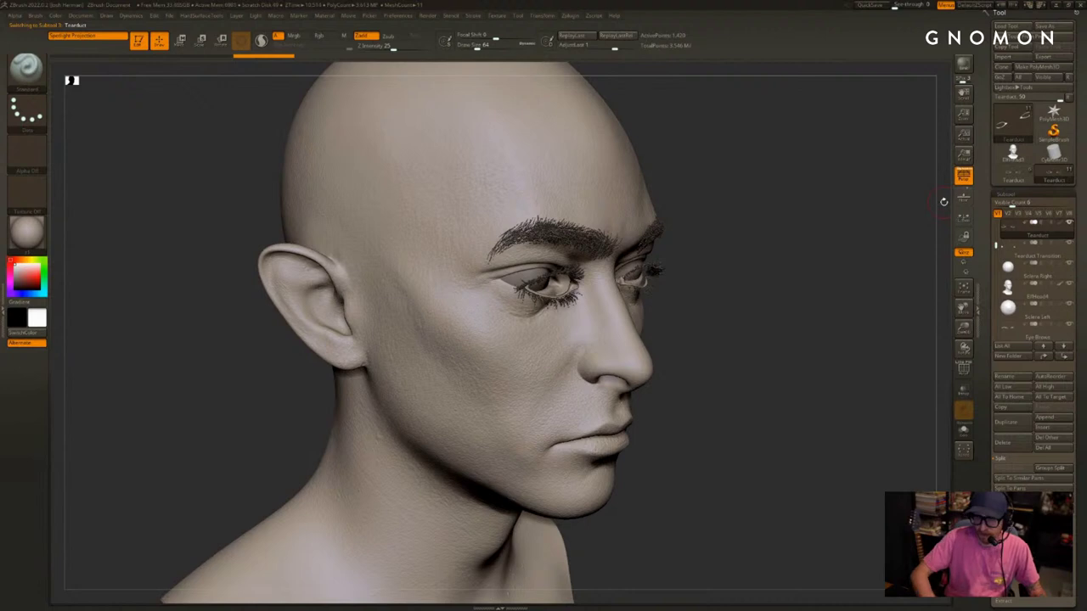
# Hide the eyebrow, eyelash, tongue and teeth subtools so only the head, eyes and tear duct parts remain visible
pyautogui.moveTo(828, 419)
pyautogui.mouseDown()
pyautogui.moveTo(768, 286)
pyautogui.moveTo(827, 328)
pyautogui.moveTo(837, 305)
pyautogui.mouseUp()
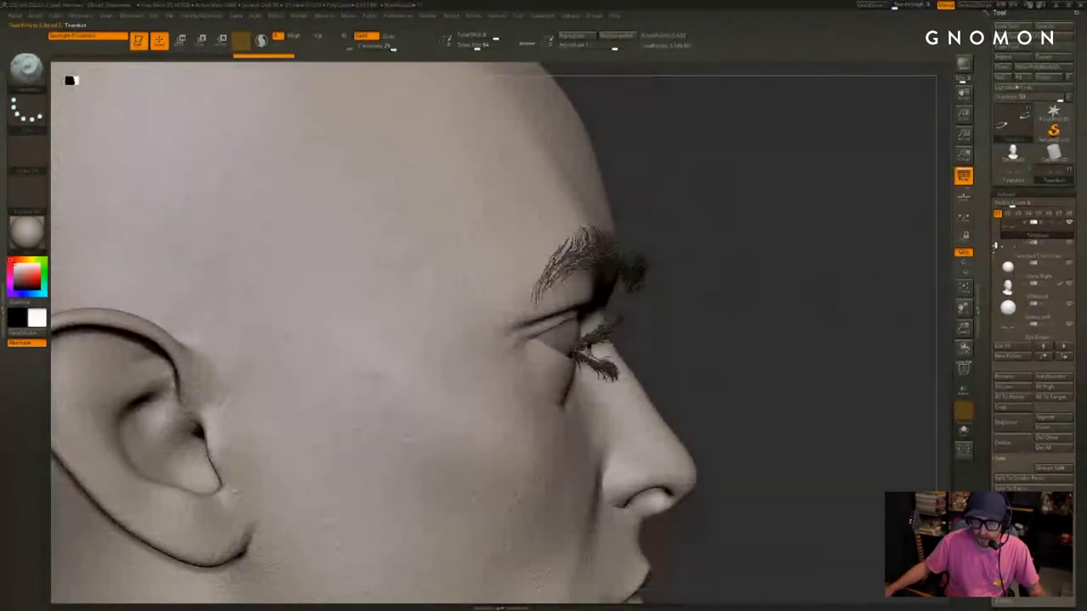
pyautogui.moveTo(994, 248); pyautogui.dragTo(994, 286)
pyautogui.click(1070, 244)
pyautogui.click(1069, 264)
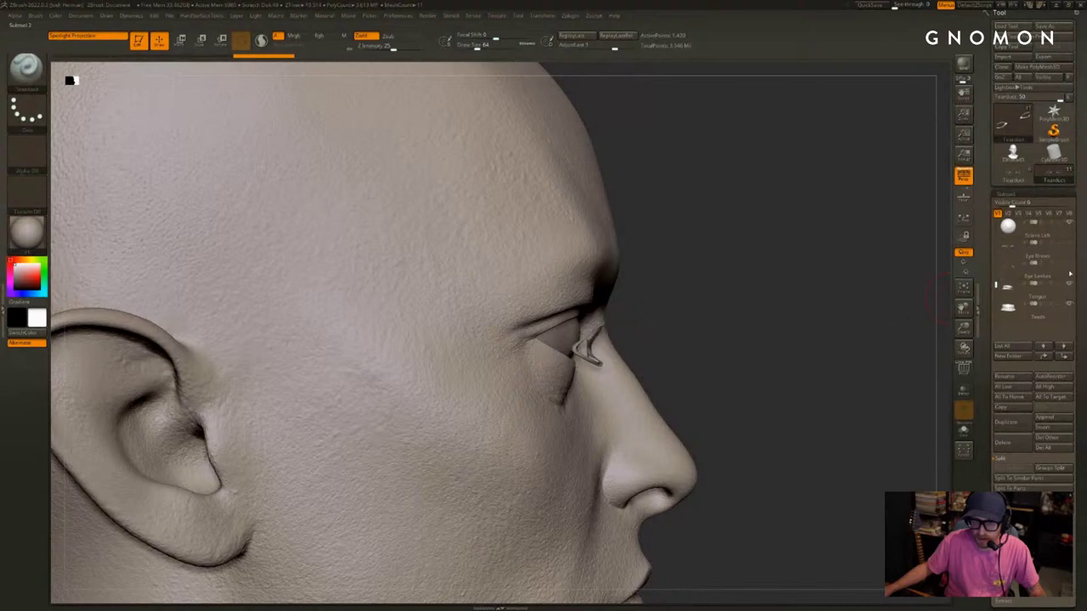
pyautogui.click(1070, 287)
pyautogui.click(1070, 306)
pyautogui.moveTo(815, 328); pyautogui.dragTo(779, 342)
# Move the tear duct subtool back toward the eye sockets along a transpose line drawn horizontally in side view
pyautogui.press('w')
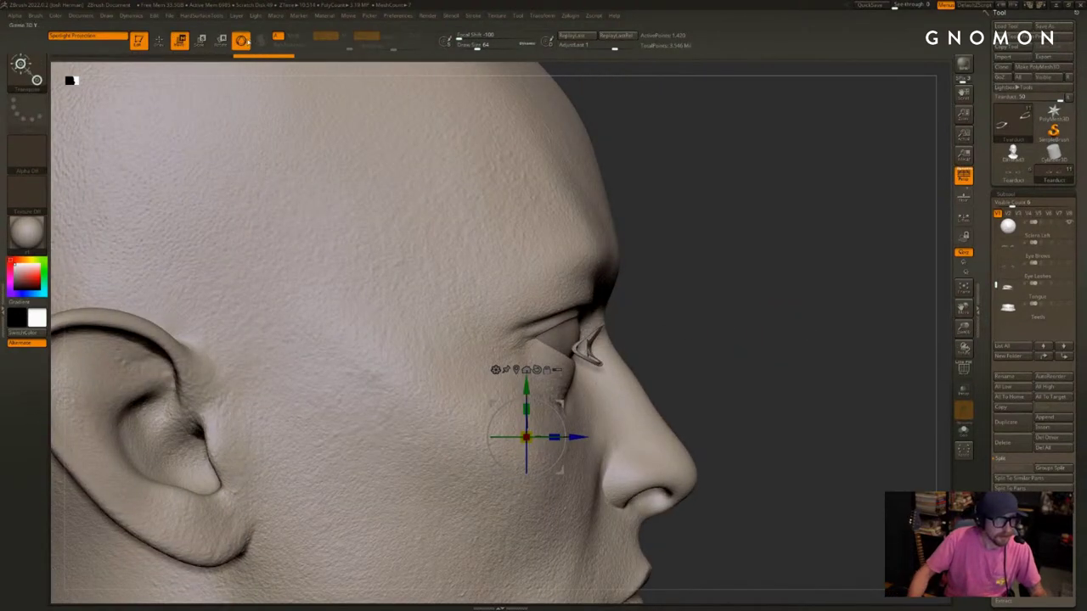
pyautogui.click(246, 41)
pyautogui.keyDown('shift'); pyautogui.moveTo(574, 357); pyautogui.dragTo(747, 358); pyautogui.keyUp('shift')
pyautogui.moveTo(661, 357); pyautogui.dragTo(647, 357)
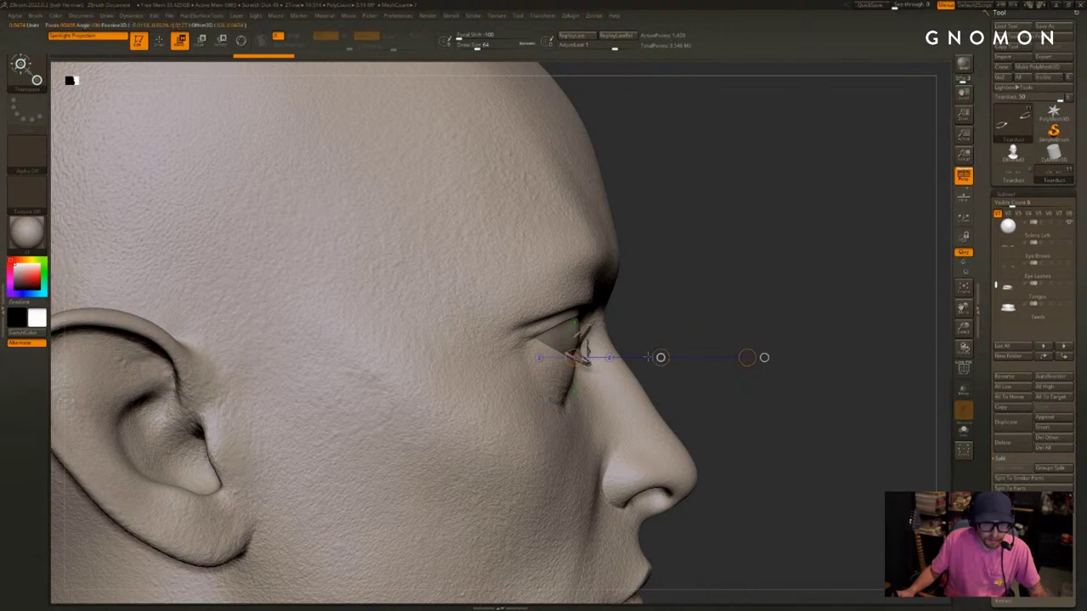
pyautogui.moveTo(991, 249)
pyautogui.mouseDown()
pyautogui.moveTo(996, 277)
pyautogui.moveTo(998, 224)
pyautogui.moveTo(1001, 238)
pyautogui.mouseUp()
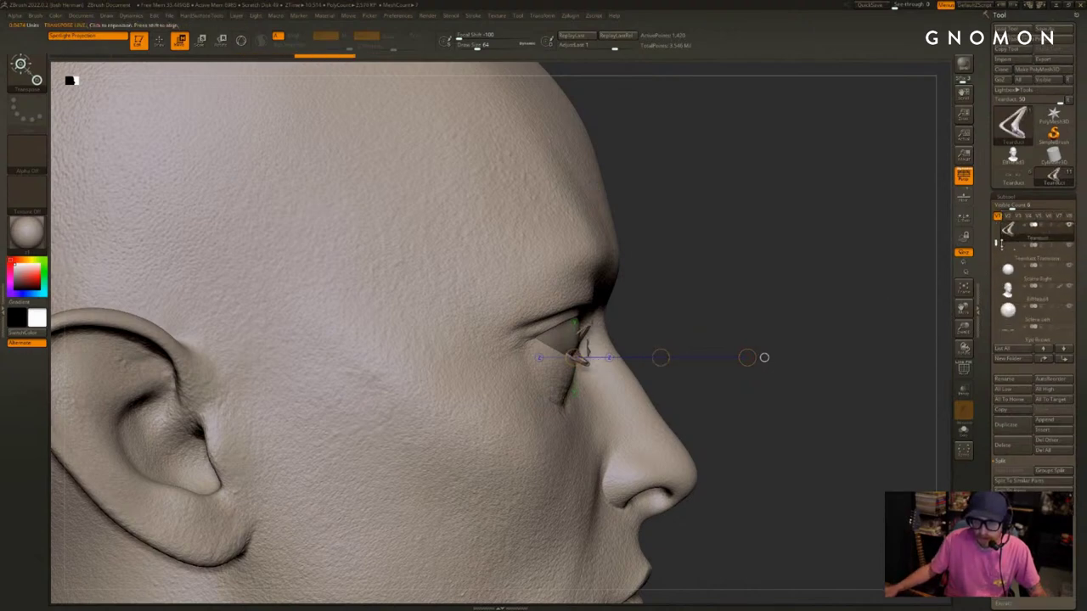
pyautogui.moveTo(935, 257); pyautogui.dragTo(789, 276)
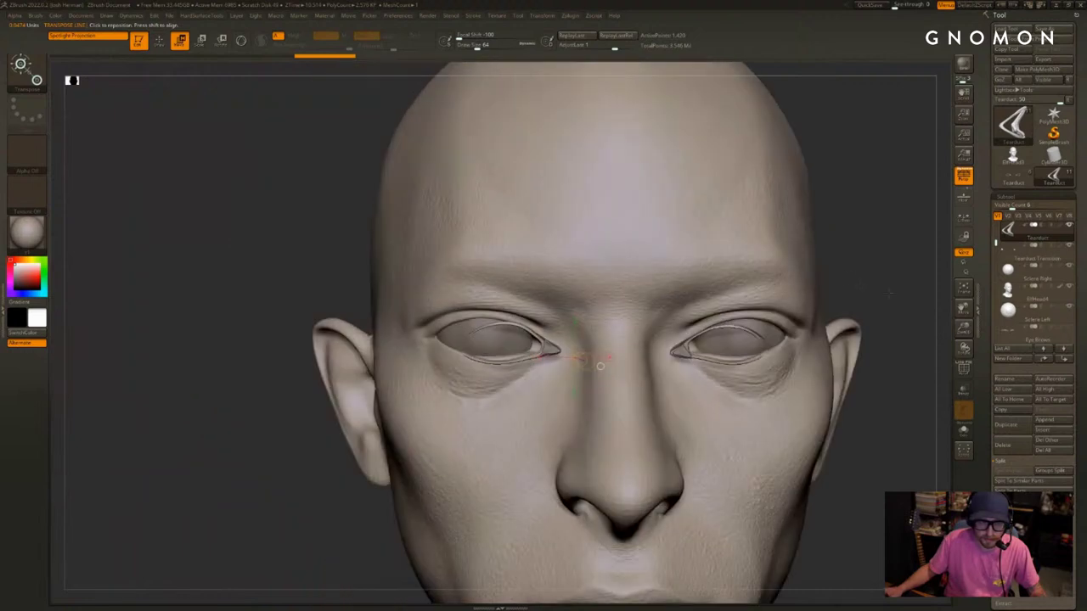
pyautogui.keyDown('alt'); pyautogui.moveTo(888, 296); pyautogui.dragTo(823, 279); pyautogui.keyUp('alt')
pyautogui.moveTo(900, 263); pyautogui.dragTo(813, 264)
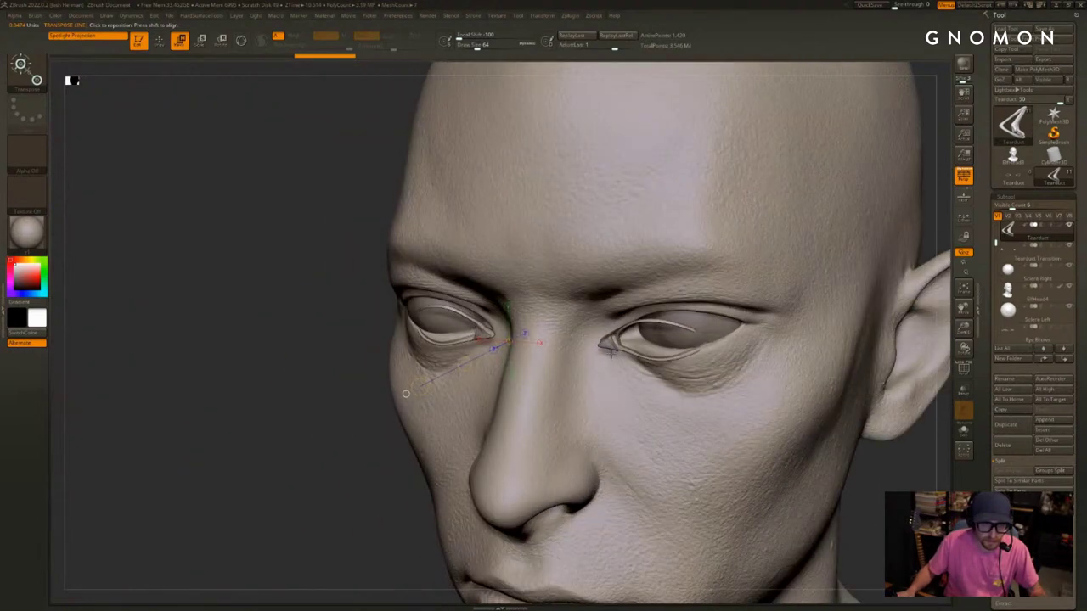
# Redraw the transpose line on the tear duct subtool and nudge it slightly farther back into the head in side view
pyautogui.press('q')
pyautogui.press('w')
pyautogui.moveTo(332, 447); pyautogui.dragTo(331, 515)
pyautogui.moveTo(457, 342); pyautogui.dragTo(399, 450)
pyautogui.click(500, 342)
pyautogui.click(456, 387)
pyautogui.keyDown('alt'); pyautogui.moveTo(783, 315); pyautogui.dragTo(845, 282); pyautogui.keyUp('alt')
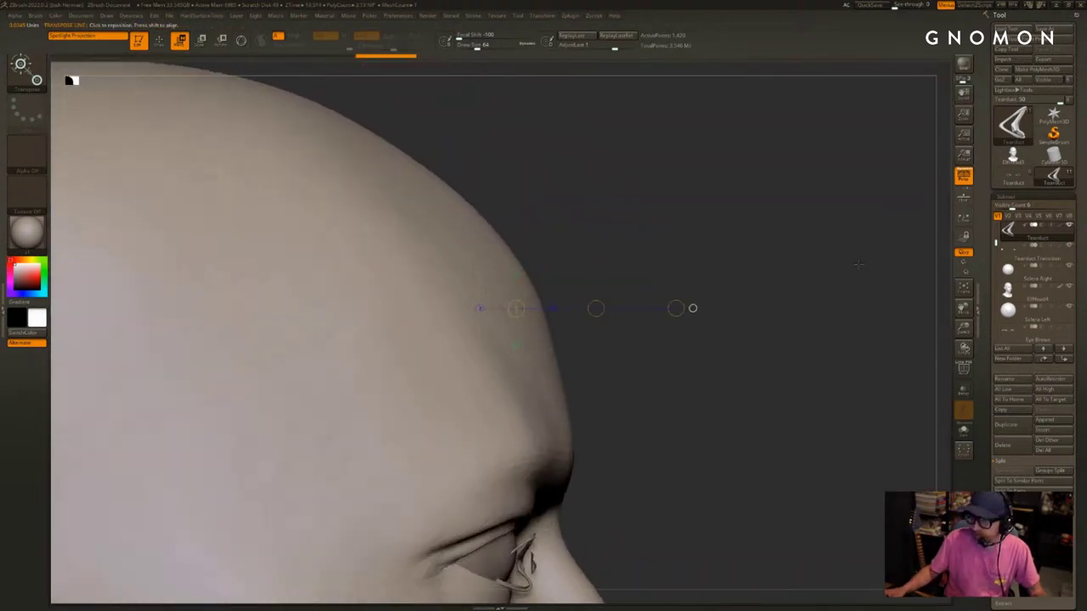
pyautogui.moveTo(605, 311); pyautogui.dragTo(588, 309)
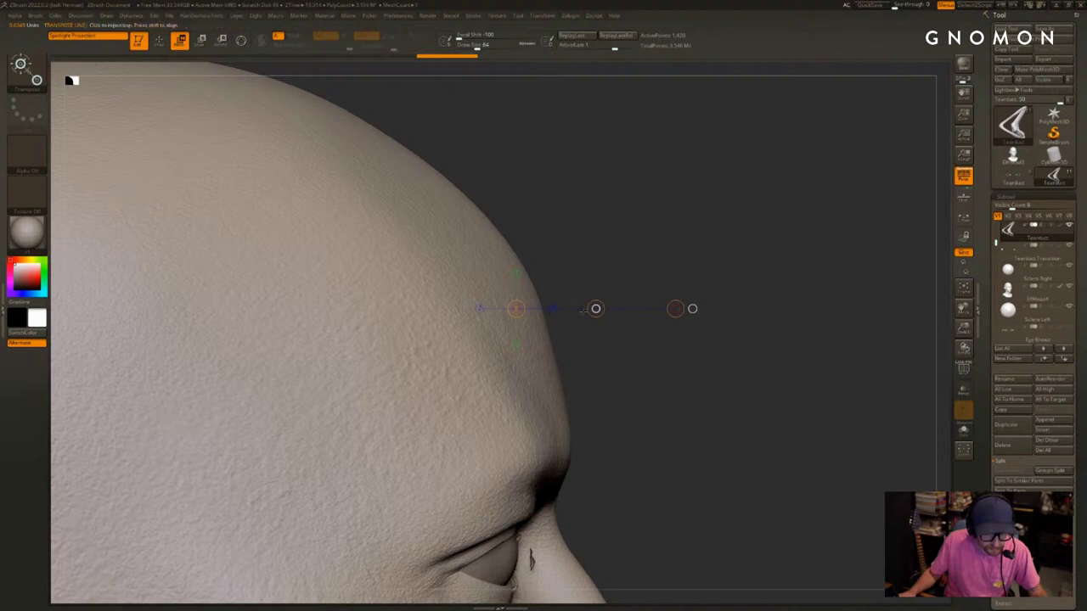
pyautogui.keyDown('shift'); pyautogui.moveTo(785, 373); pyautogui.dragTo(721, 390); pyautogui.keyUp('shift')
pyautogui.keyDown('alt'); pyautogui.moveTo(888, 339); pyautogui.dragTo(798, 226); pyautogui.keyUp('alt')
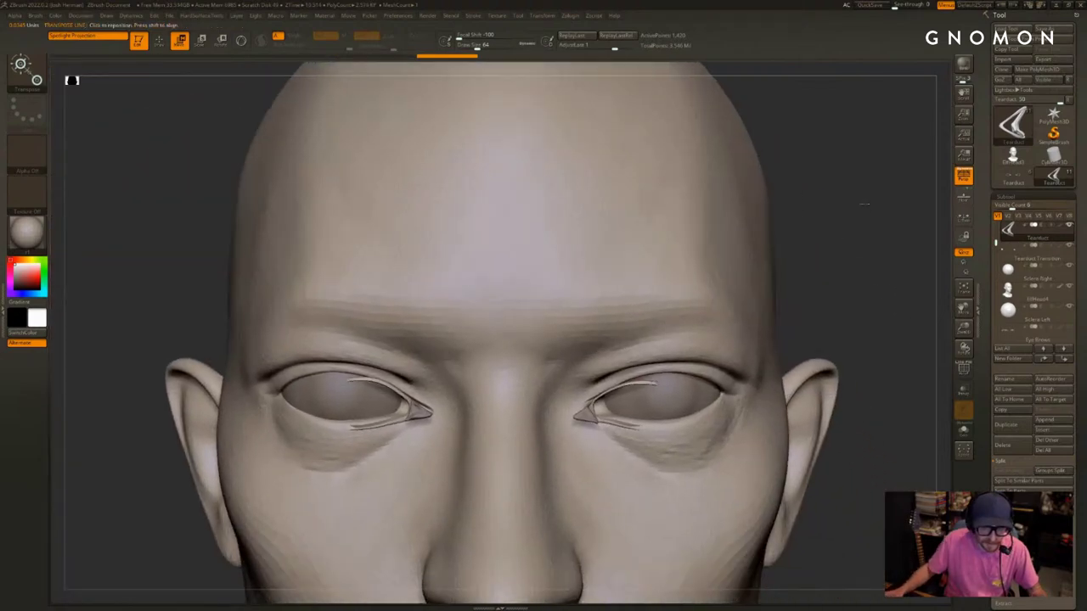
pyautogui.keyDown('alt'); pyautogui.moveTo(863, 204); pyautogui.dragTo(854, 180); pyautogui.keyUp('alt')
# Use the Move brush to pull the tear duct mesh toward the eyelid opening at the inner half of the eye
pyautogui.hotkey('alt', 's')
pyautogui.hotkey('alt', 's')
pyautogui.press('q')
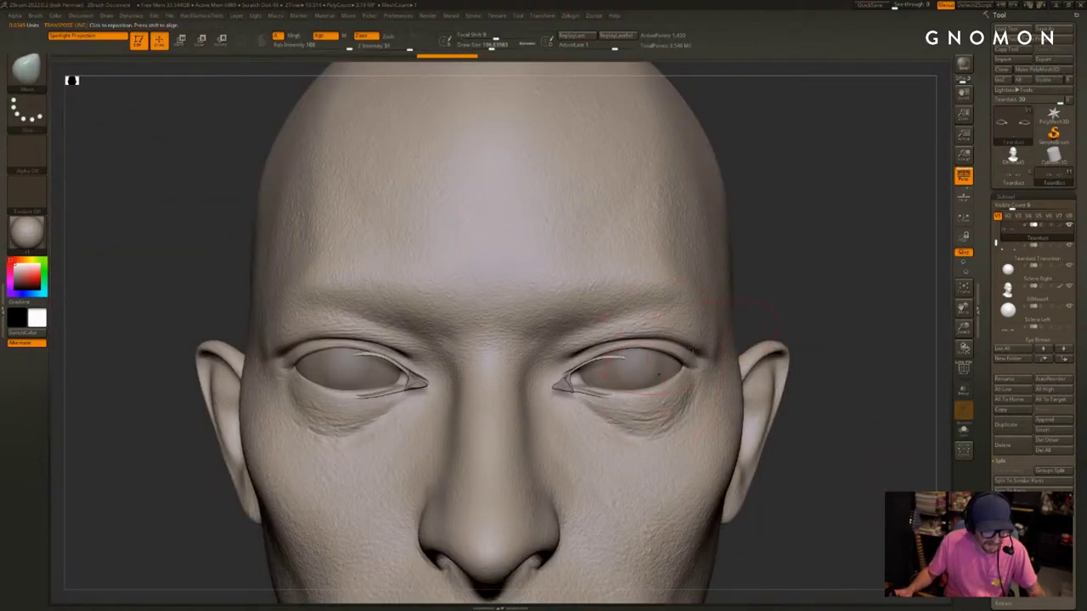
pyautogui.moveTo(688, 378); pyautogui.dragTo(636, 370, button='right')
pyautogui.moveTo(621, 380); pyautogui.dragTo(564, 389)
pyautogui.press('s')
pyautogui.moveTo(601, 377); pyautogui.dragTo(588, 380)
pyautogui.hotkey('alt', 's')
pyautogui.hotkey('alt', 's')
pyautogui.press('s')
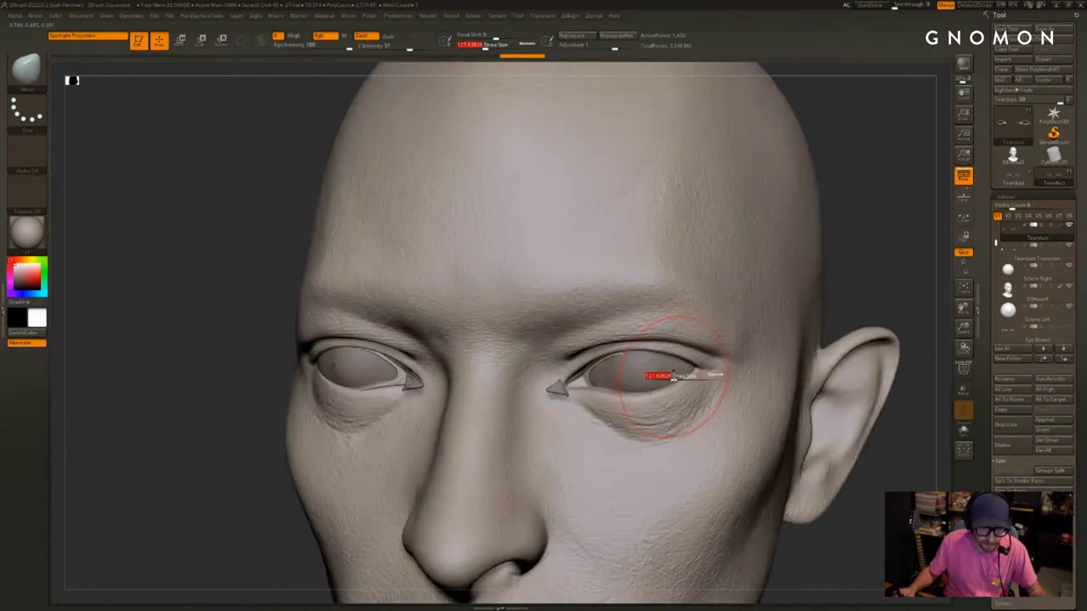
pyautogui.moveTo(672, 376); pyautogui.dragTo(715, 362)
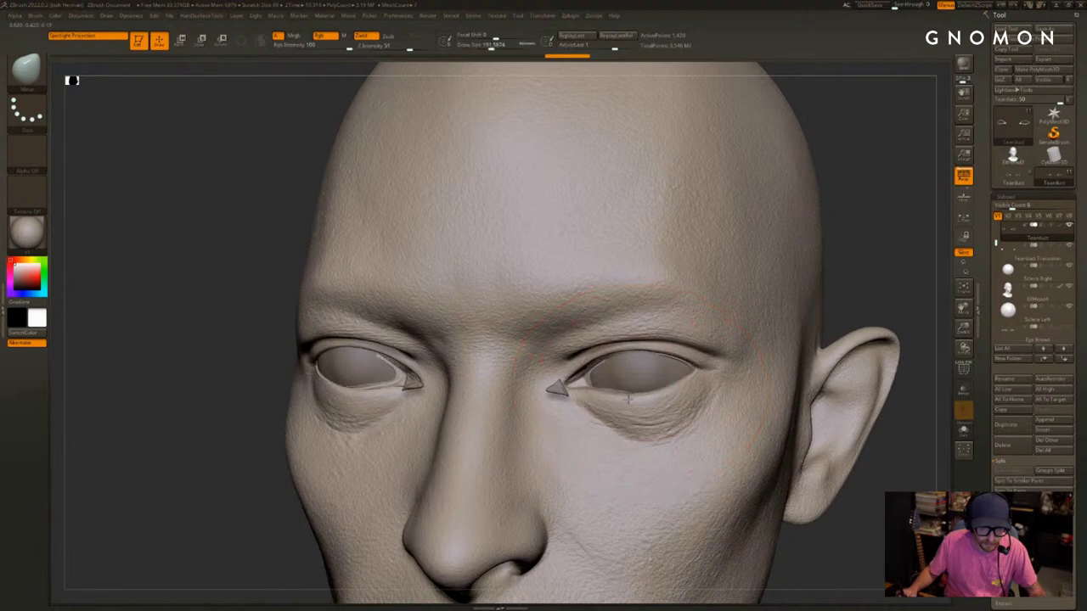
# Fit the tear duct mesh to the upper lid and inner corner from a low angle, reducing the Move brush size
pyautogui.moveTo(907, 289); pyautogui.dragTo(879, 223)
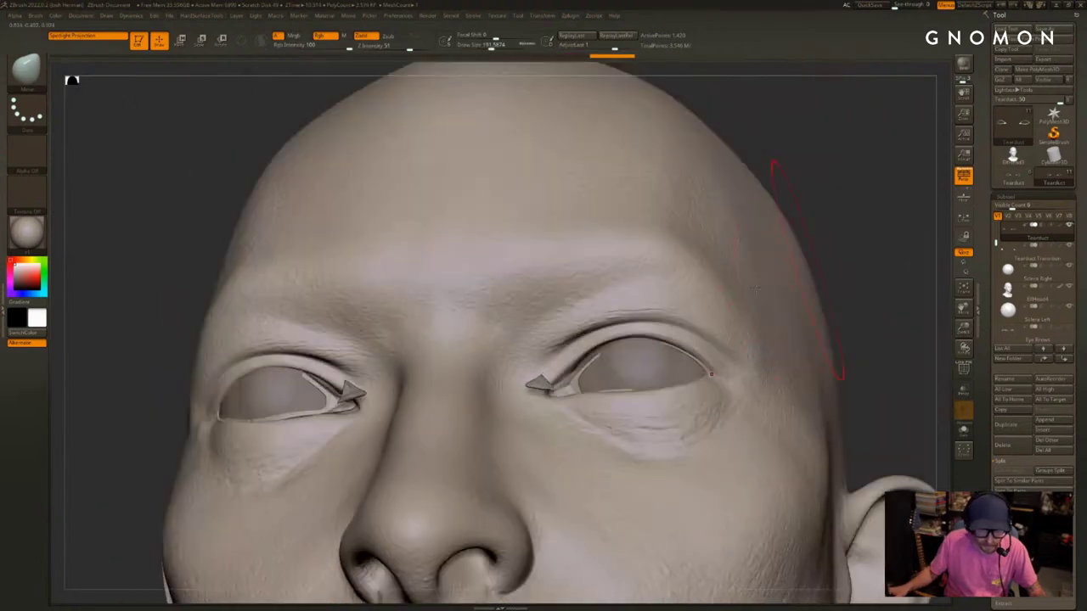
pyautogui.moveTo(869, 277); pyautogui.dragTo(860, 229)
pyautogui.moveTo(593, 375)
pyautogui.mouseDown()
pyautogui.moveTo(581, 379)
pyautogui.moveTo(629, 346)
pyautogui.moveTo(584, 372)
pyautogui.mouseUp()
pyautogui.press('[')
pyautogui.moveTo(824, 252); pyautogui.dragTo(831, 289)
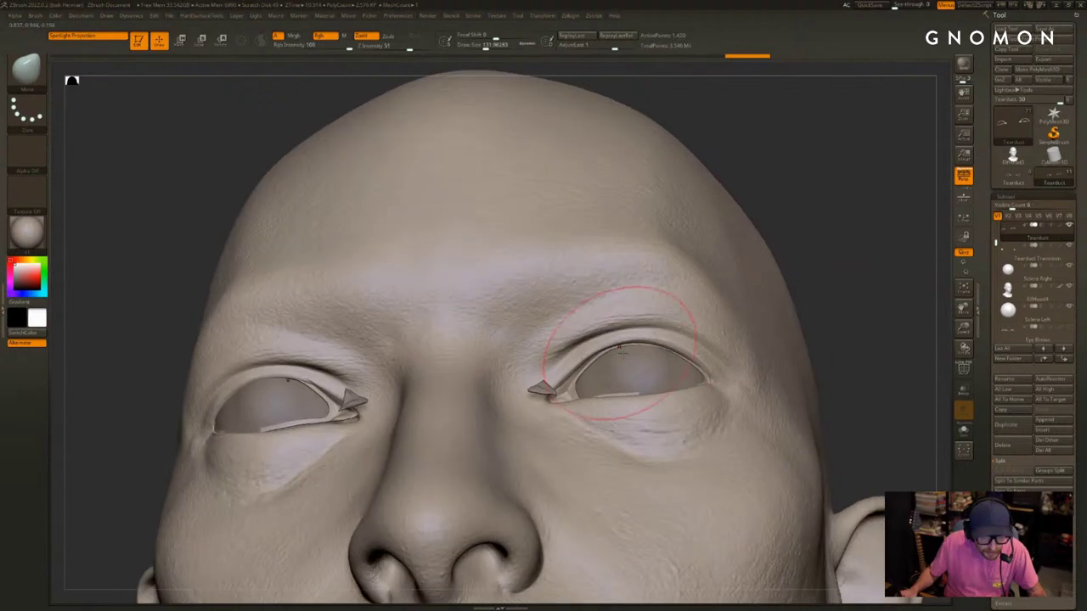
pyautogui.moveTo(621, 347); pyautogui.dragTo(626, 344)
pyautogui.press('[')
pyautogui.moveTo(576, 377); pyautogui.dragTo(583, 370)
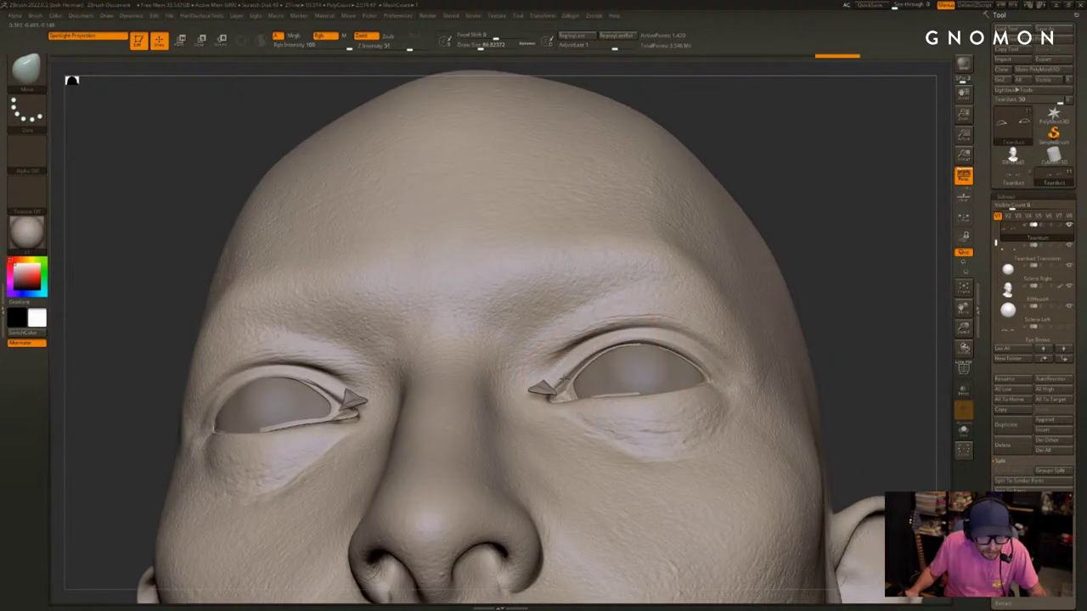
# Push the tear duct mesh against the lower lid edge and into the outer eye corner with a smaller Move brush
pyautogui.moveTo(839, 255); pyautogui.dragTo(798, 319)
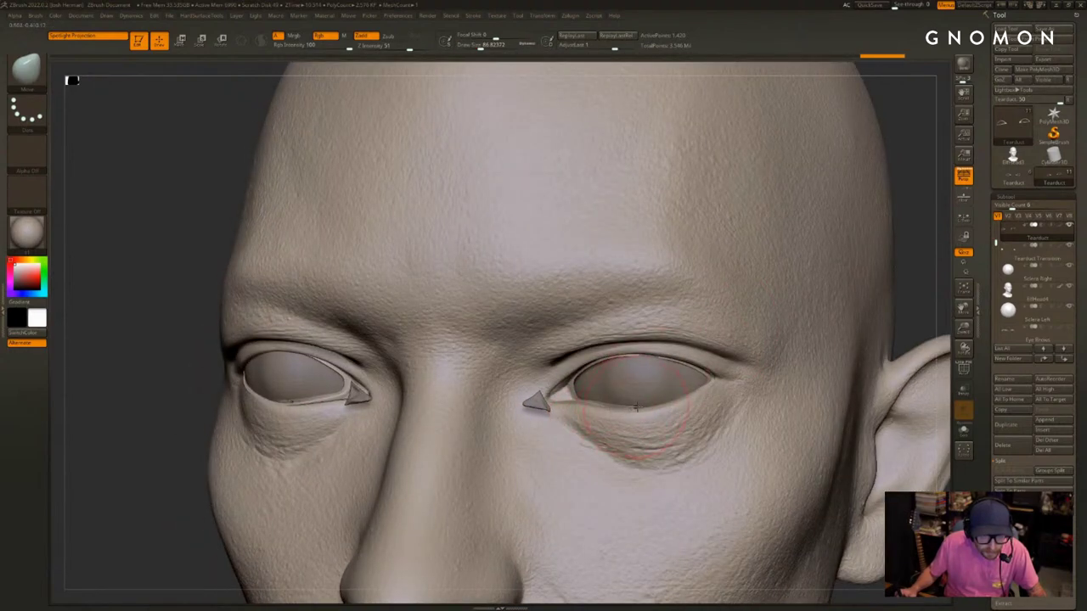
pyautogui.moveTo(653, 402); pyautogui.dragTo(657, 404)
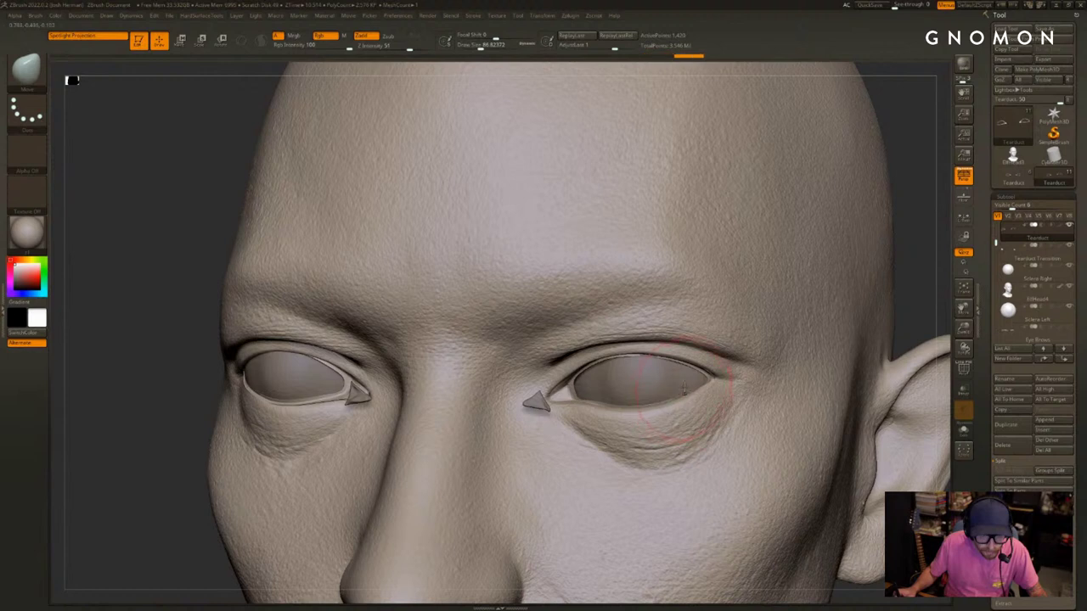
pyautogui.moveTo(712, 378); pyautogui.dragTo(716, 376)
pyautogui.moveTo(913, 307); pyautogui.dragTo(806, 329)
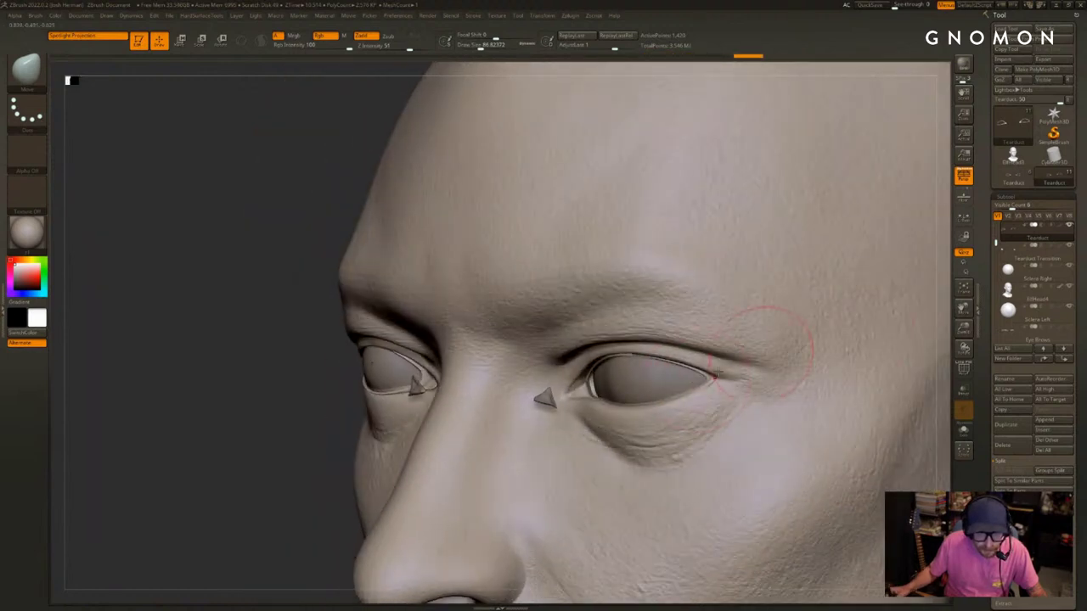
pyautogui.press('s')
pyautogui.moveTo(711, 388); pyautogui.dragTo(708, 388)
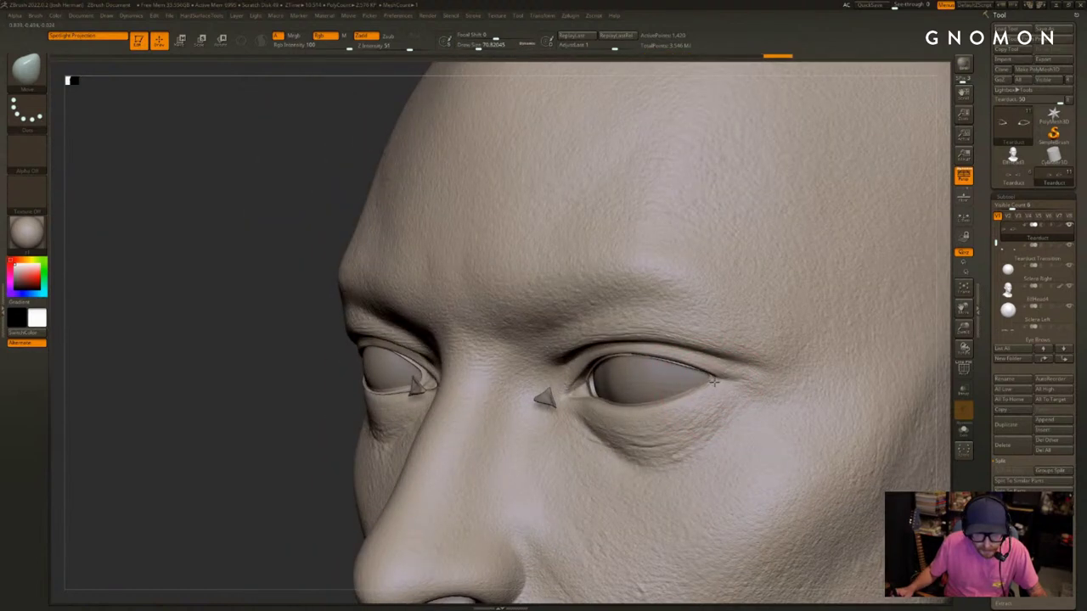
pyautogui.moveTo(699, 387)
pyautogui.mouseDown()
pyautogui.moveTo(714, 380)
pyautogui.moveTo(701, 384)
pyautogui.mouseUp()
pyautogui.press('s')
# Refine the tear duct mesh close up at the outer eye corner and along the upper lid edge
pyautogui.moveTo(318, 453); pyautogui.dragTo(467, 379)
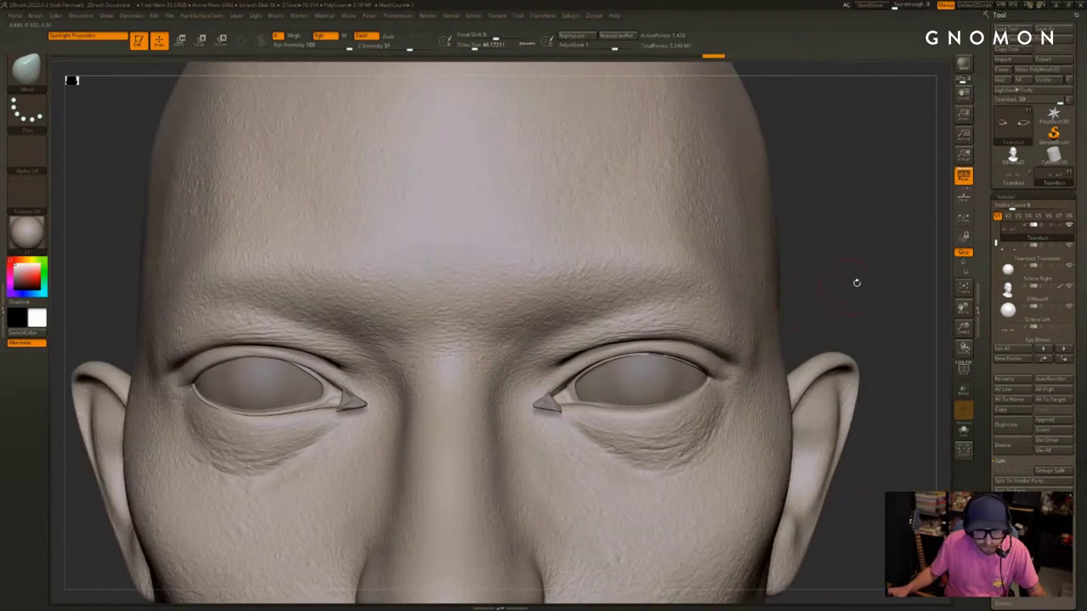
pyautogui.keyDown('alt'); pyautogui.moveTo(856, 283); pyautogui.dragTo(747, 357); pyautogui.keyUp('alt')
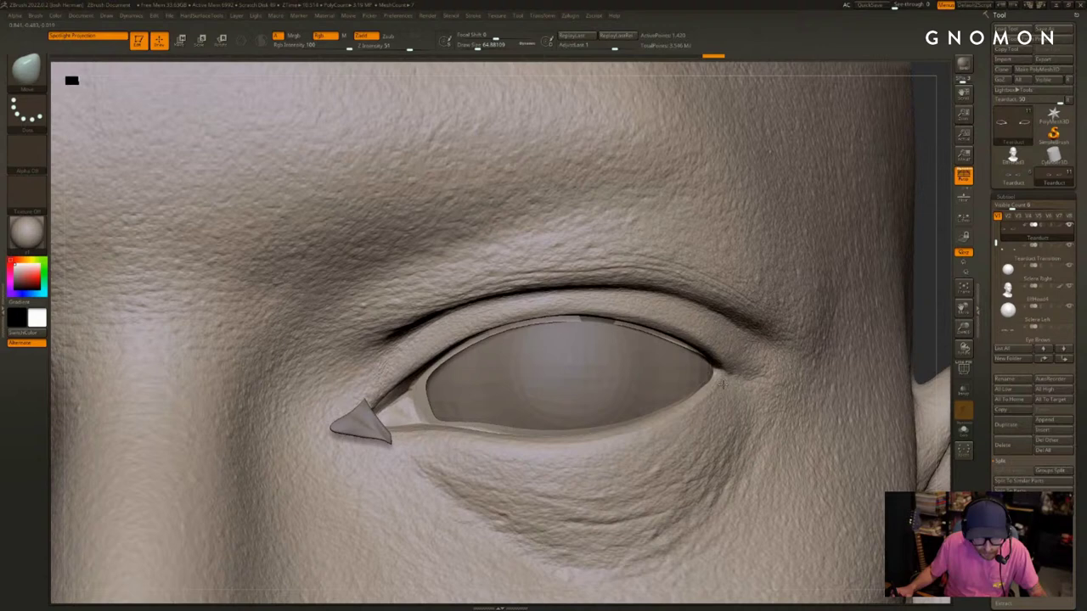
pyautogui.moveTo(728, 387); pyautogui.dragTo(721, 388)
pyautogui.press('s')
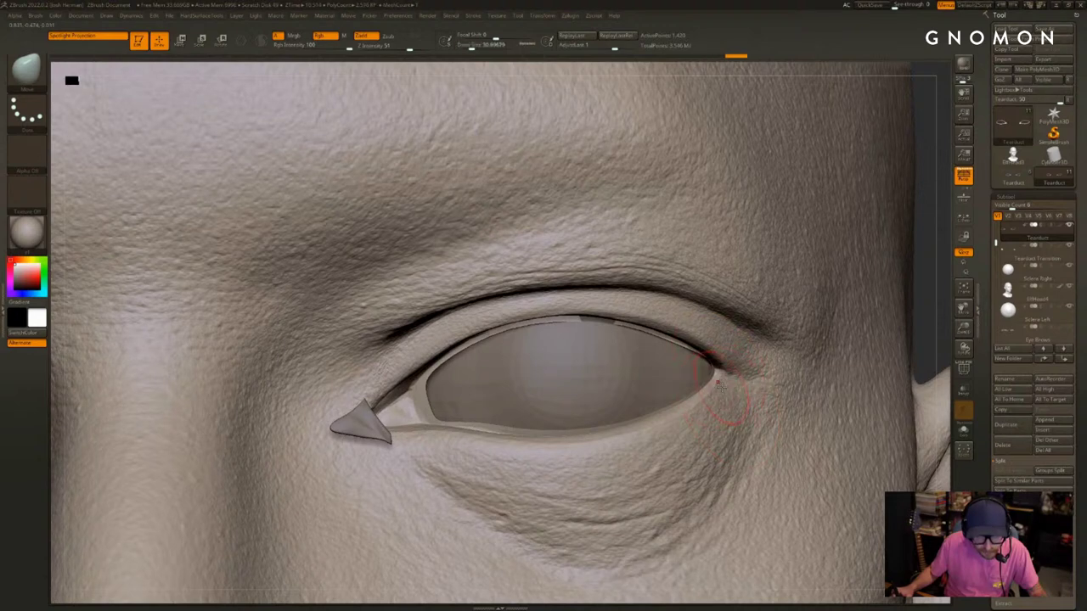
pyautogui.moveTo(931, 315); pyautogui.dragTo(910, 231)
pyautogui.press('s')
pyautogui.moveTo(579, 292); pyautogui.dragTo(584, 284)
pyautogui.press('s')
pyautogui.moveTo(457, 334); pyautogui.dragTo(462, 334)
# Shape the tear duct mesh at the inner eye corner with the Move brush, varying the brush size
pyautogui.moveTo(893, 107); pyautogui.dragTo(828, 183)
pyautogui.moveTo(116, 195); pyautogui.dragTo(146, 251)
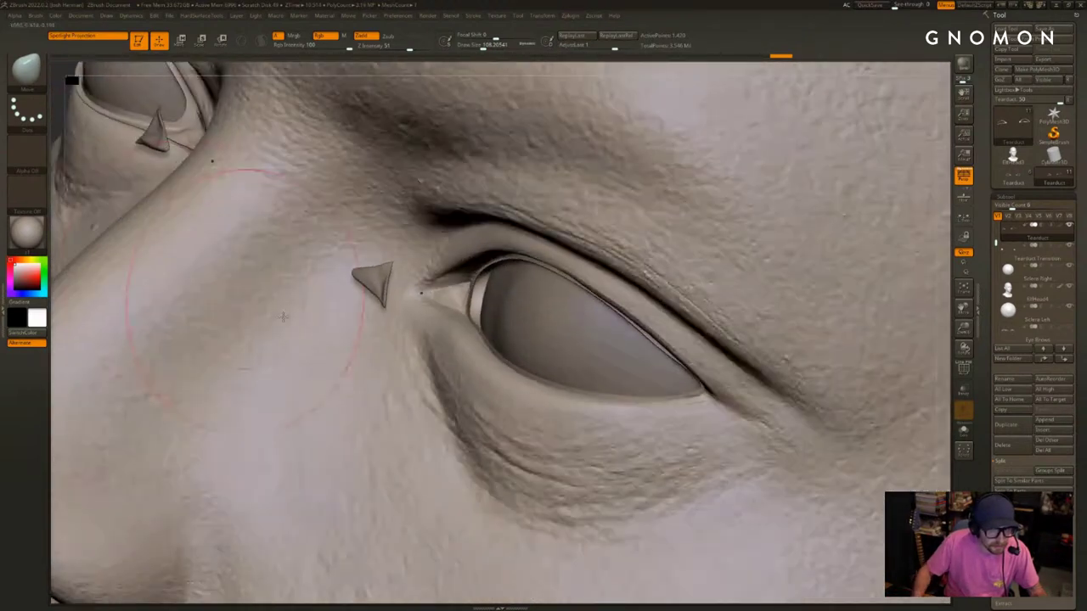
pyautogui.press('s')
pyautogui.moveTo(374, 349); pyautogui.dragTo(369, 349)
pyautogui.press('s')
pyautogui.moveTo(463, 298); pyautogui.dragTo(471, 299)
pyautogui.moveTo(470, 301)
pyautogui.mouseDown()
pyautogui.moveTo(486, 301)
pyautogui.moveTo(470, 299)
pyautogui.moveTo(483, 276)
pyautogui.moveTo(435, 293)
pyautogui.mouseUp()
pyautogui.press('s')
pyautogui.press('s')
# Turn off the head subtool's polypaint display and nudge the tear duct's inner tip into the eye corner
pyautogui.click(1061, 287)
pyautogui.press('s')
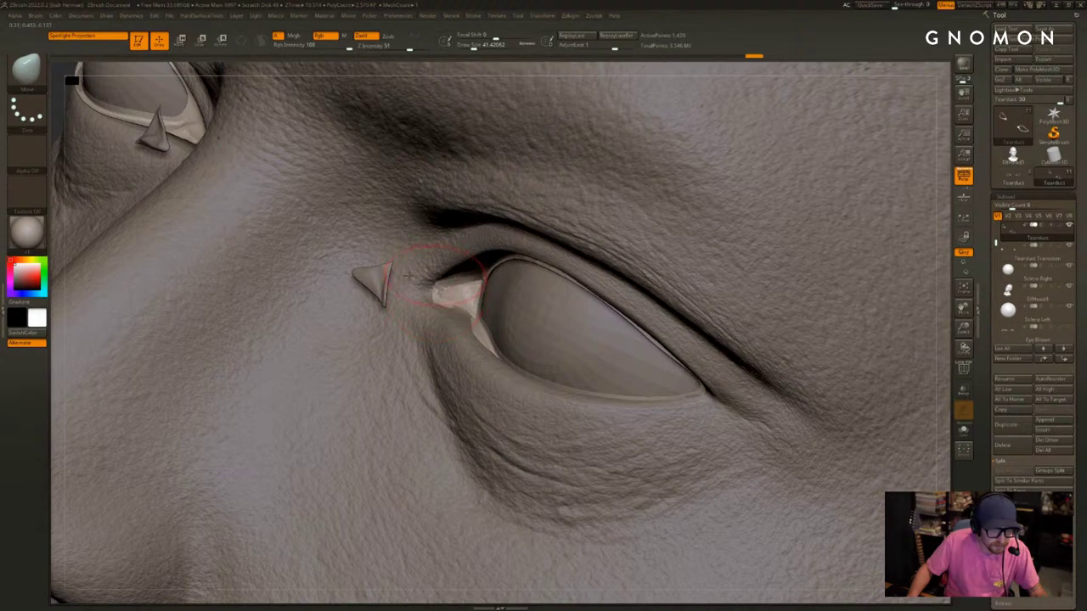
pyautogui.moveTo(941, 382); pyautogui.dragTo(948, 352)
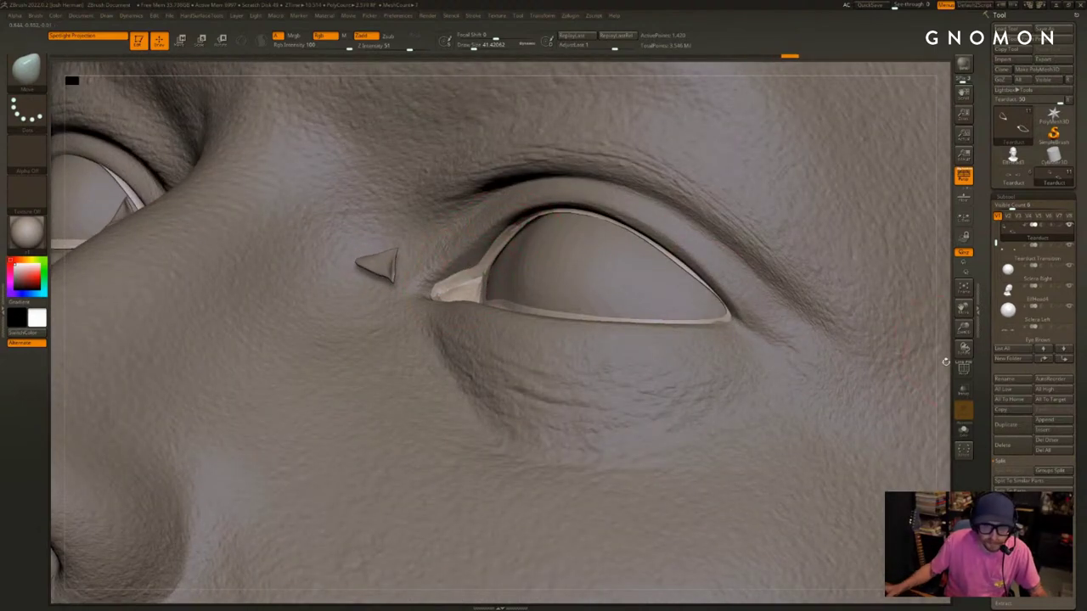
pyautogui.moveTo(944, 376); pyautogui.dragTo(941, 417)
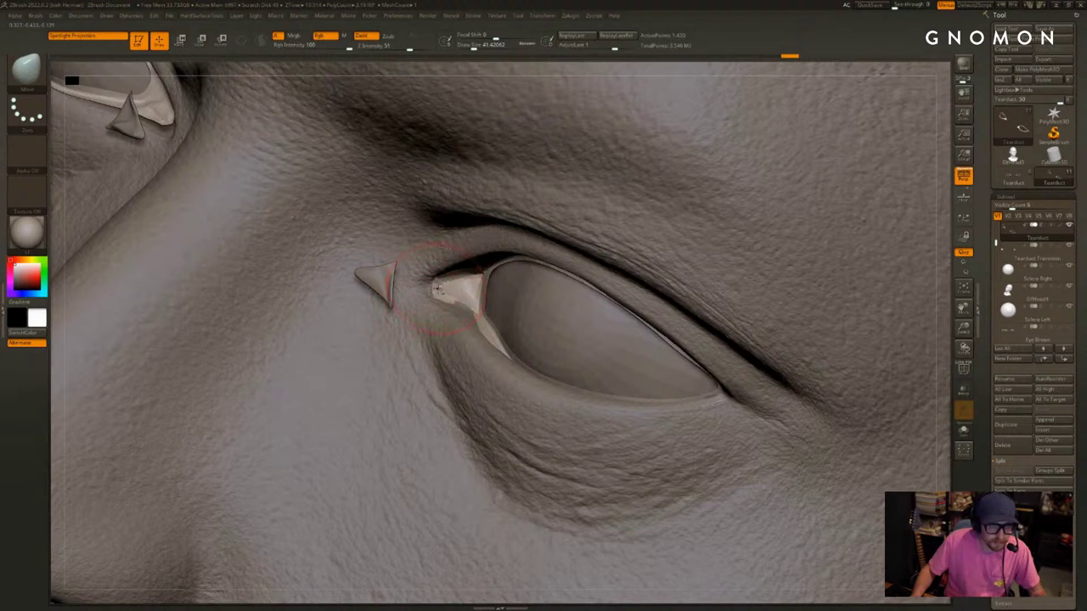
pyautogui.moveTo(437, 289); pyautogui.dragTo(441, 291)
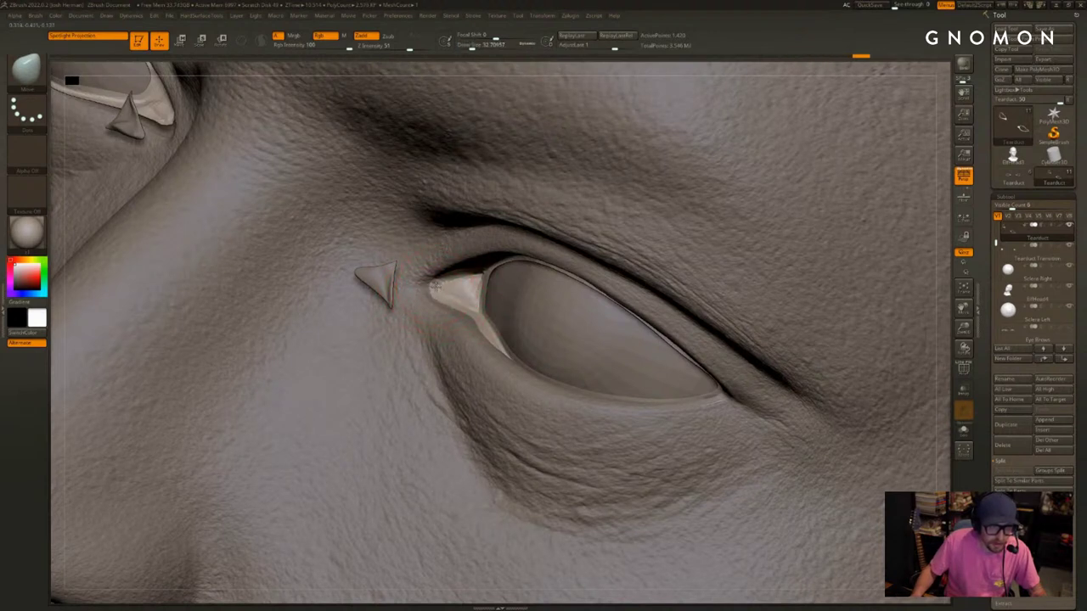
pyautogui.moveTo(440, 292); pyautogui.dragTo(441, 293)
# Try a larger Move stroke on the tear duct mesh along the lower lid and undo it
pyautogui.moveTo(942, 376); pyautogui.dragTo(891, 400)
pyautogui.press('s')
pyautogui.moveTo(547, 370); pyautogui.dragTo(558, 373)
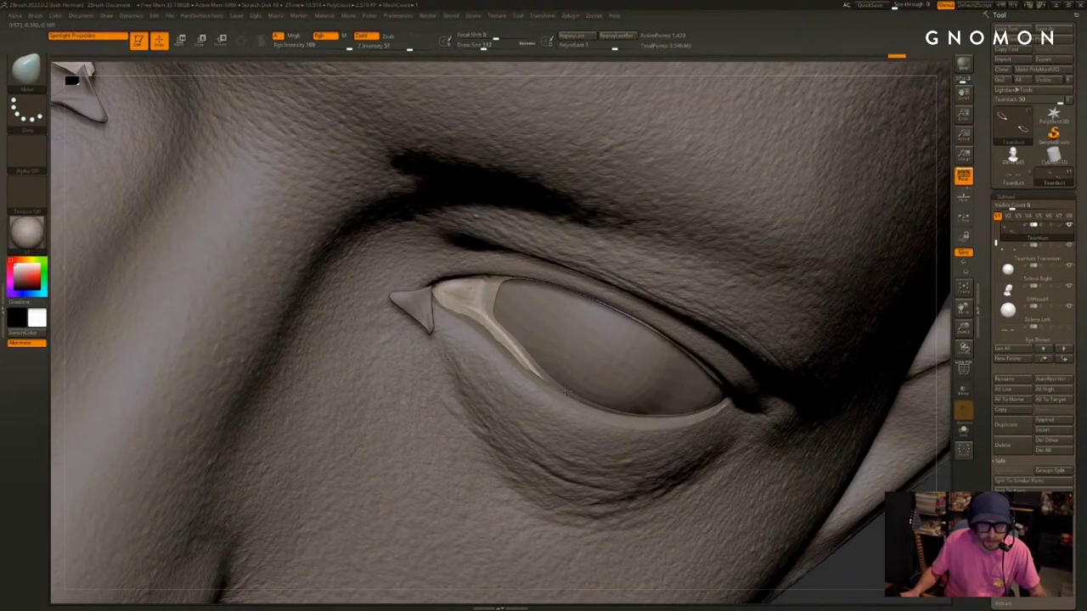
pyautogui.hotkey('ctrl', 'z')
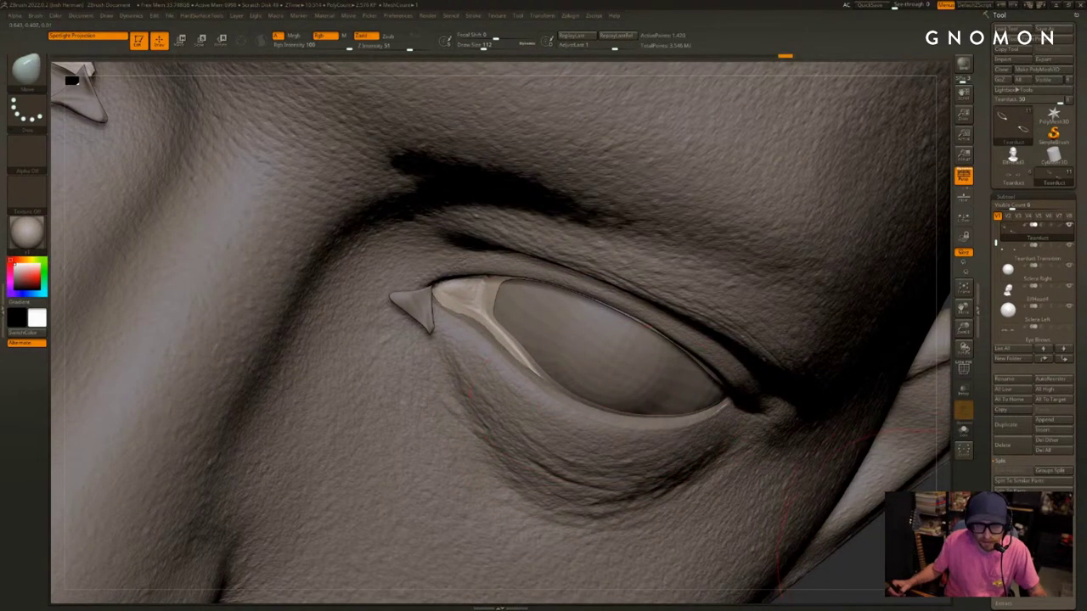
pyautogui.moveTo(883, 501); pyautogui.dragTo(820, 484)
pyautogui.hotkey('ctrl', 'z')
# Tuck the tear duct mesh into the outer eye corner and check the fit around both eyes
pyautogui.moveTo(888, 487)
pyautogui.mouseDown()
pyautogui.moveTo(722, 433)
pyautogui.moveTo(710, 436)
pyautogui.moveTo(711, 458)
pyautogui.mouseUp()
pyautogui.press('s')
pyautogui.press('s')
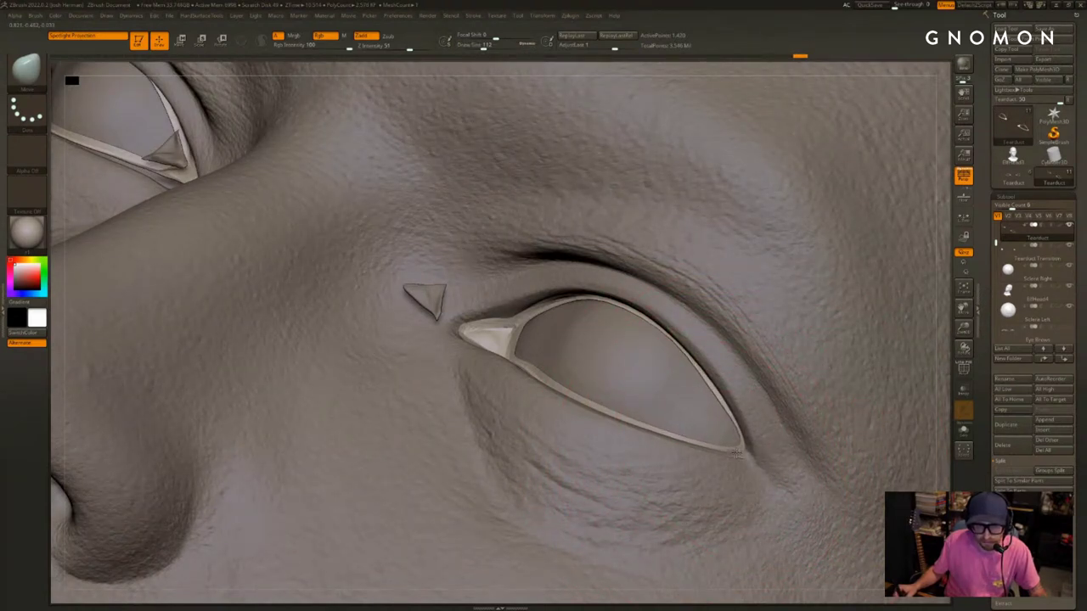
pyautogui.moveTo(739, 454); pyautogui.dragTo(742, 457)
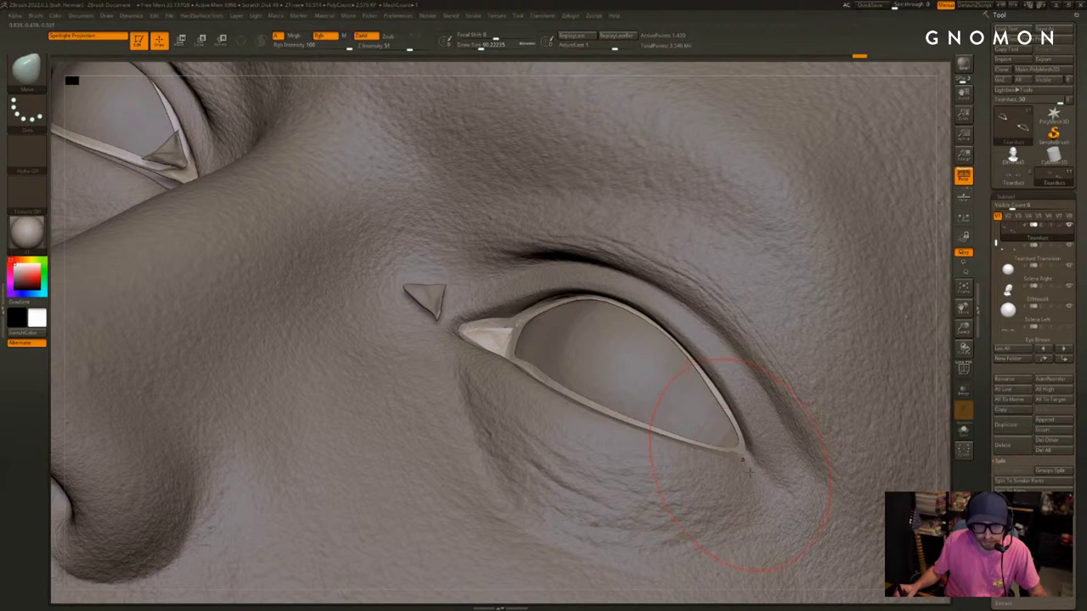
pyautogui.moveTo(942, 511); pyautogui.dragTo(823, 509)
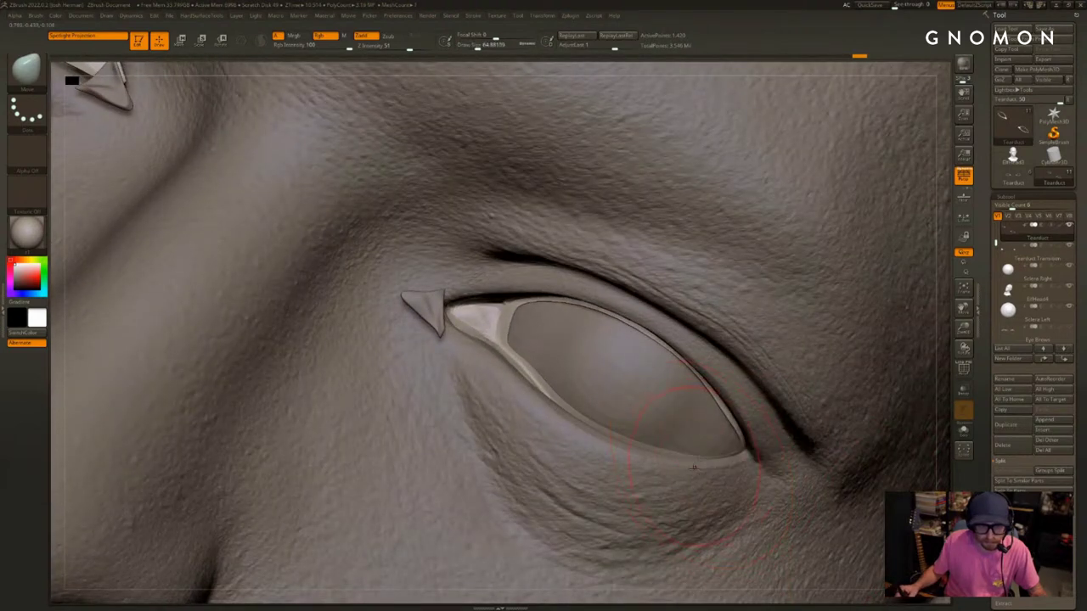
pyautogui.moveTo(943, 477); pyautogui.dragTo(925, 444)
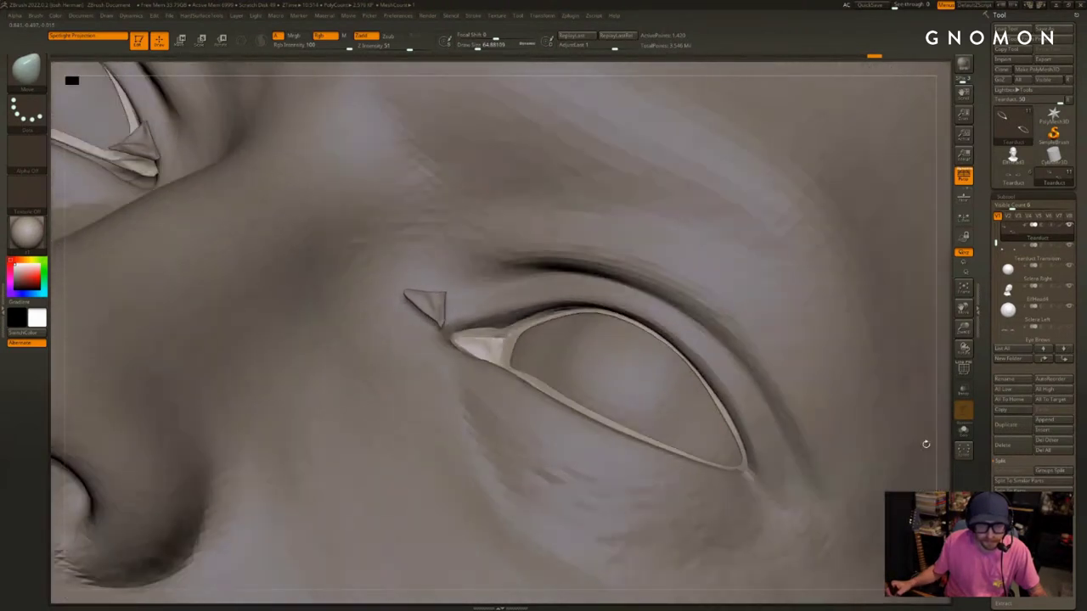
pyautogui.press('f')
pyautogui.keyDown('shift'); pyautogui.moveTo(815, 386); pyautogui.dragTo(827, 552); pyautogui.keyUp('shift')
pyautogui.moveTo(789, 433); pyautogui.dragTo(872, 475)
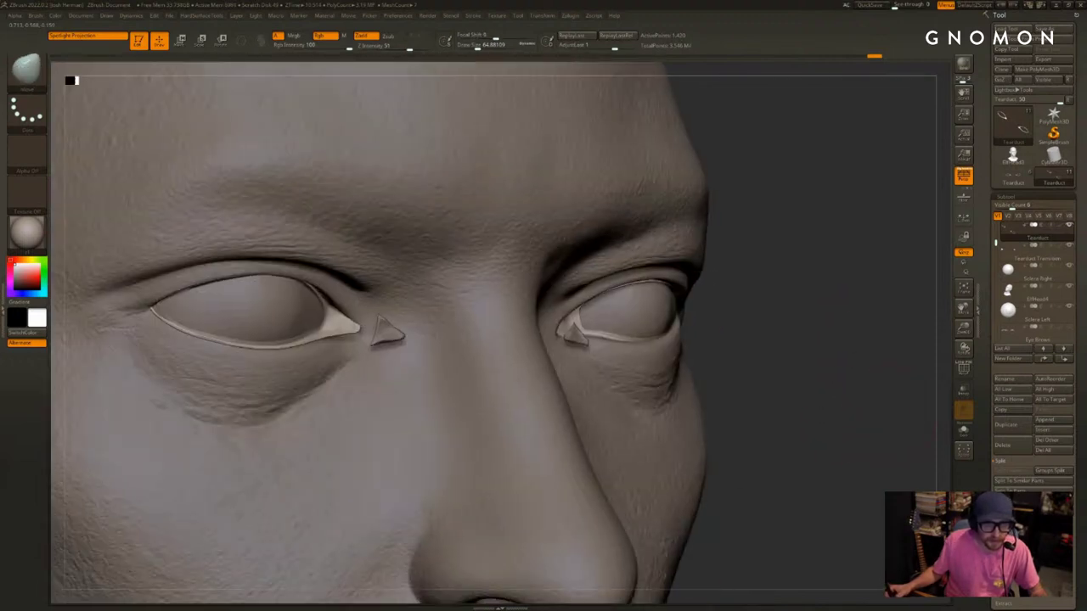
# Push the tear duct mesh's inner tip deeper into the eye corner with a resized Move brush
pyautogui.moveTo(866, 424); pyautogui.dragTo(755, 427)
pyautogui.keyDown('shift'); pyautogui.moveTo(883, 408); pyautogui.dragTo(985, 416); pyautogui.keyUp('shift')
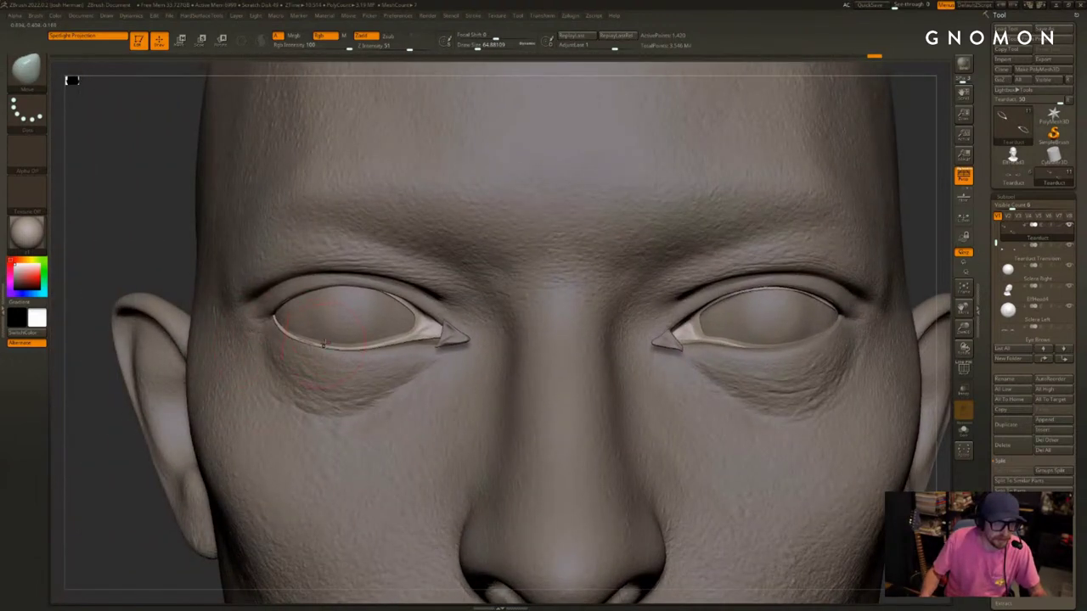
pyautogui.moveTo(921, 297); pyautogui.dragTo(1002, 297)
pyautogui.keyDown('alt'); pyautogui.moveTo(789, 297); pyautogui.dragTo(680, 339); pyautogui.keyUp('alt')
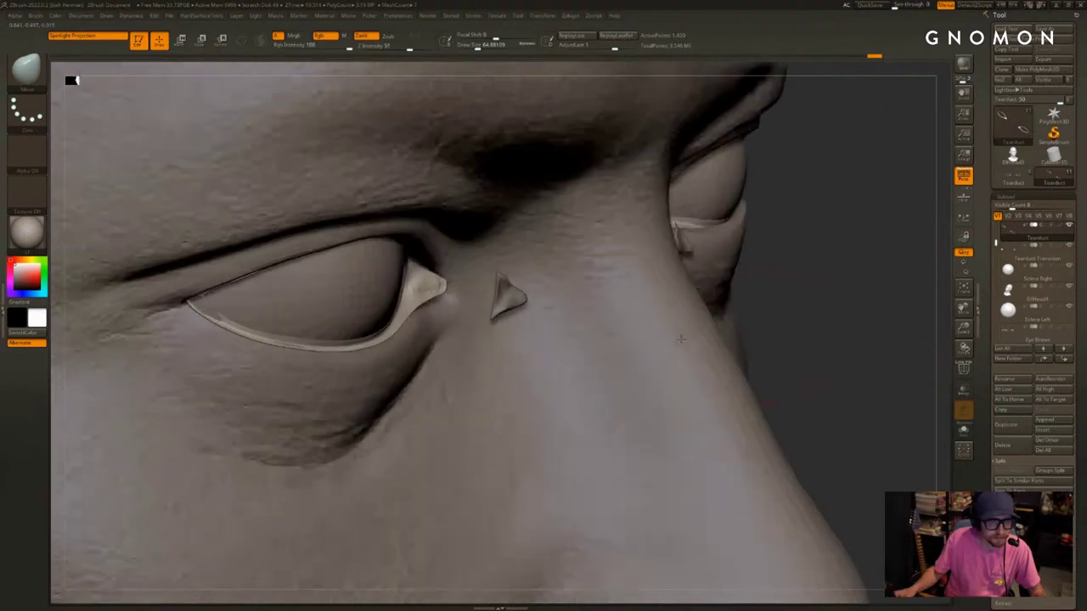
pyautogui.press('s')
pyautogui.moveTo(458, 290); pyautogui.dragTo(428, 293)
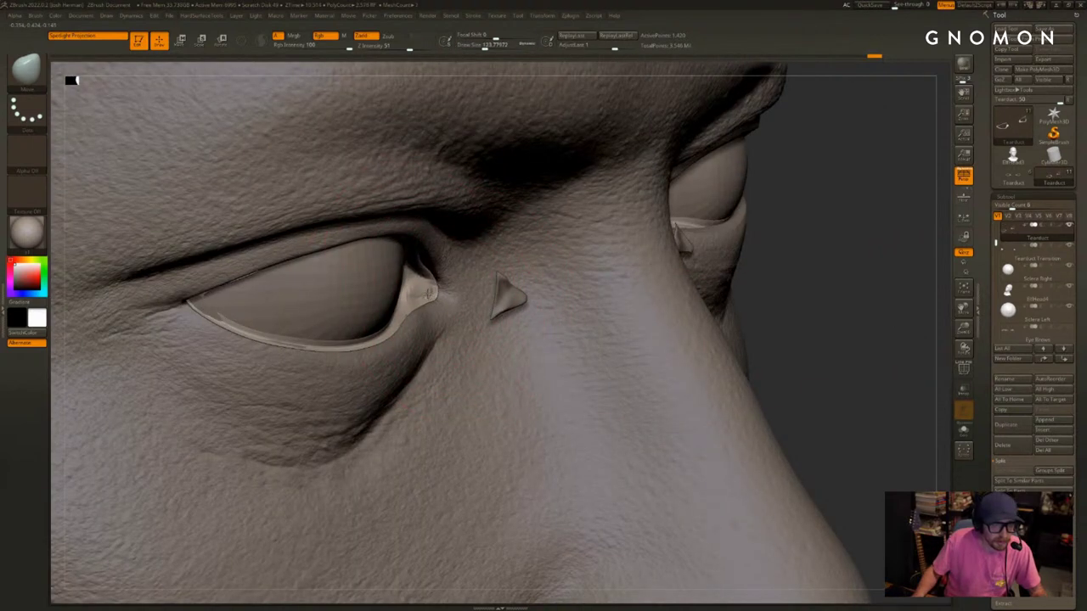
# Fit the tear duct mesh's upper edge against the inner upper eyelid with Move strokes
pyautogui.moveTo(849, 306); pyautogui.dragTo(769, 297)
pyautogui.moveTo(405, 265); pyautogui.dragTo(406, 254)
pyautogui.press('s')
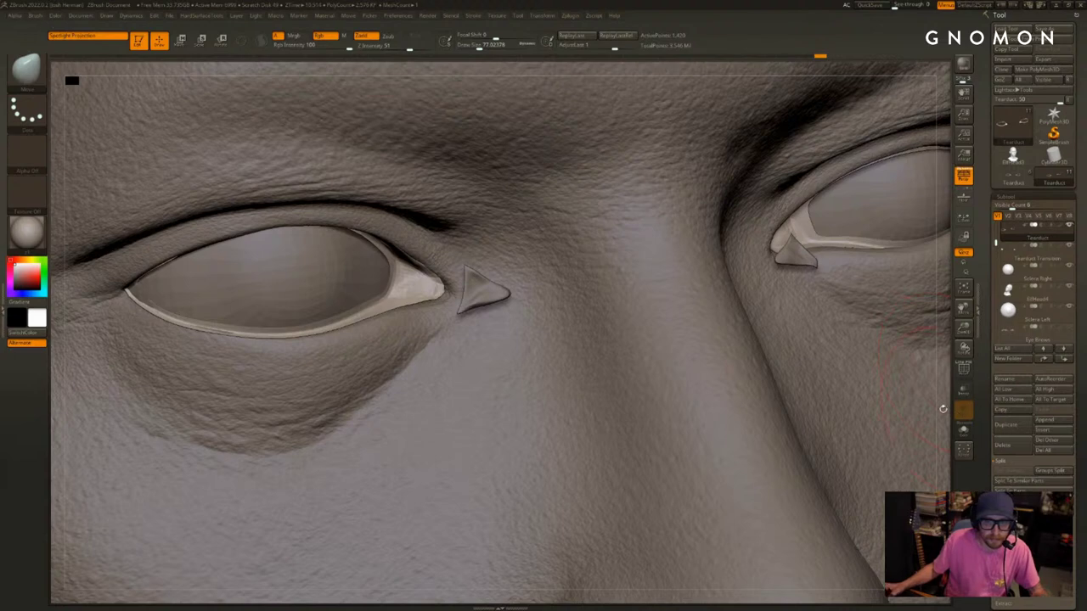
pyautogui.moveTo(943, 409); pyautogui.dragTo(942, 383)
pyautogui.press(']')
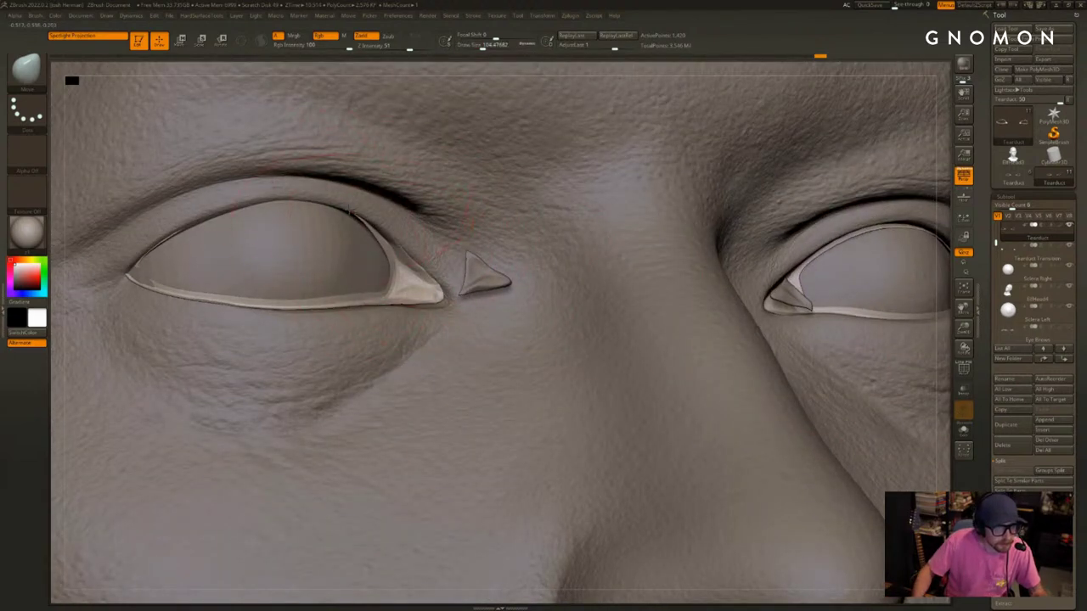
pyautogui.moveTo(368, 227); pyautogui.dragTo(380, 241)
pyautogui.press('s')
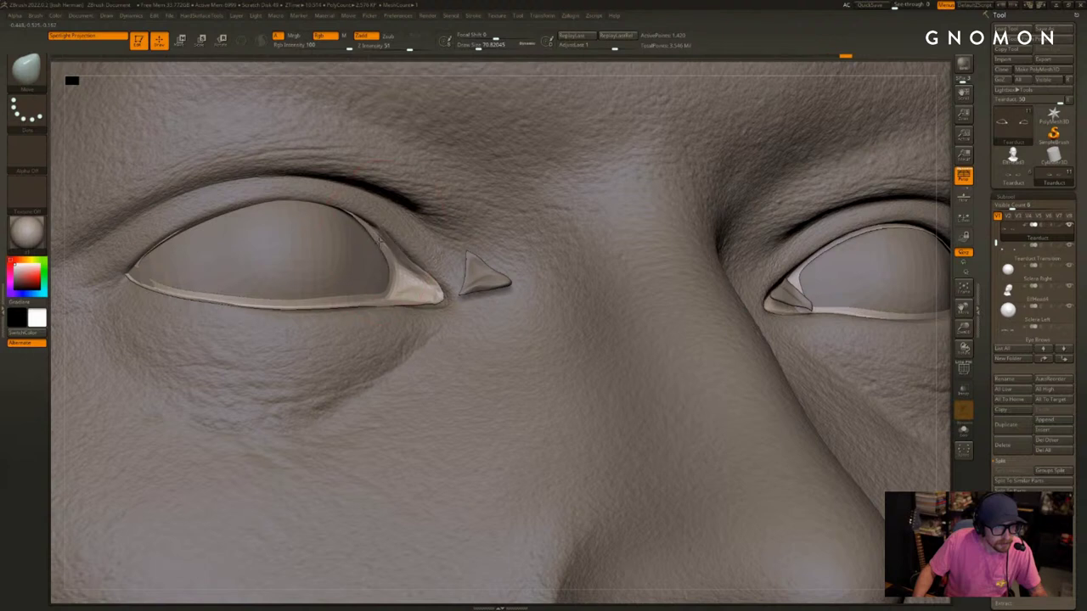
# Shift the tear duct mesh's strip along the middle of the upper eyelid using a larger Move brush
pyautogui.press(']')
pyautogui.press(']')
pyautogui.press(']')
pyautogui.moveTo(297, 183); pyautogui.dragTo(299, 186)
pyautogui.moveTo(232, 207); pyautogui.dragTo(272, 204)
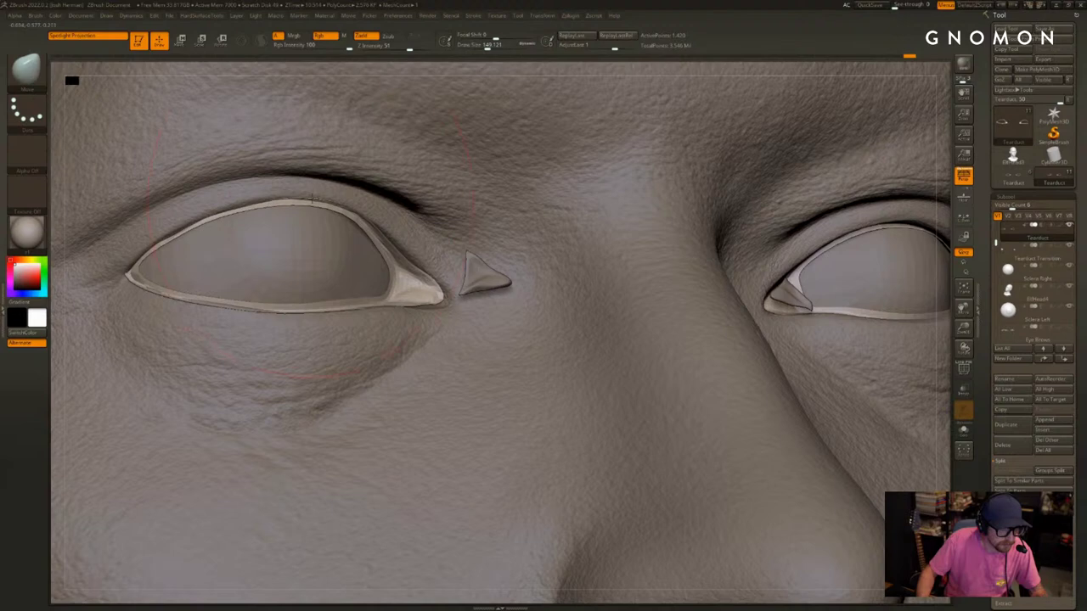
# Keep the tear duct subtool active and refine its upper inner edge and outer corner with small Move strokes
pyautogui.press('s')
pyautogui.moveTo(397, 231); pyautogui.dragTo(394, 231)
pyautogui.keyDown('alt'); pyautogui.click(384, 229); pyautogui.keyUp('alt')
pyautogui.click(375, 232)
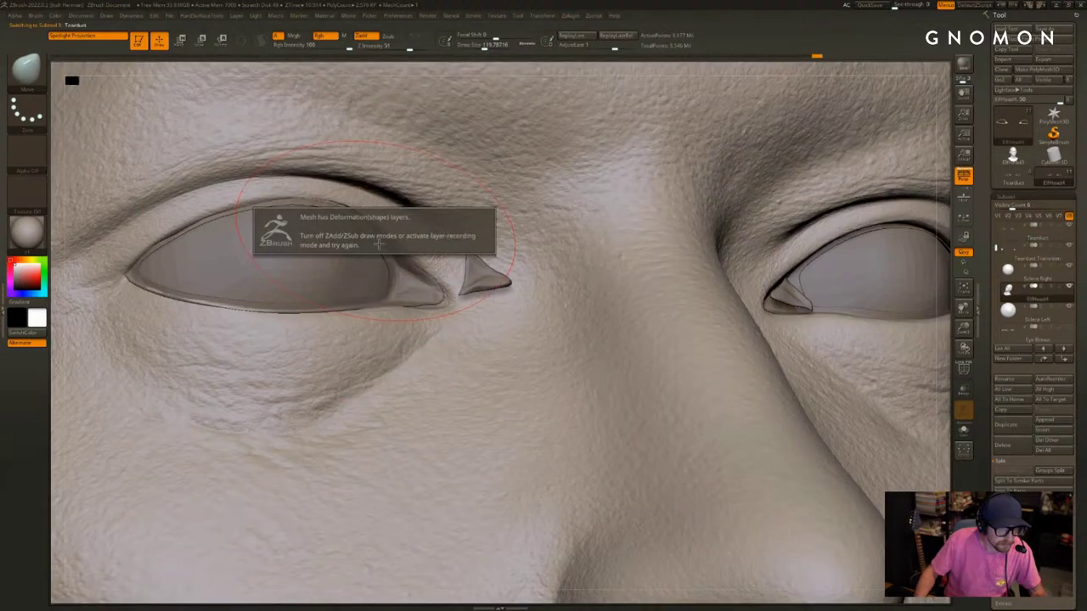
pyautogui.keyDown('alt'); pyautogui.click(408, 272); pyautogui.keyUp('alt')
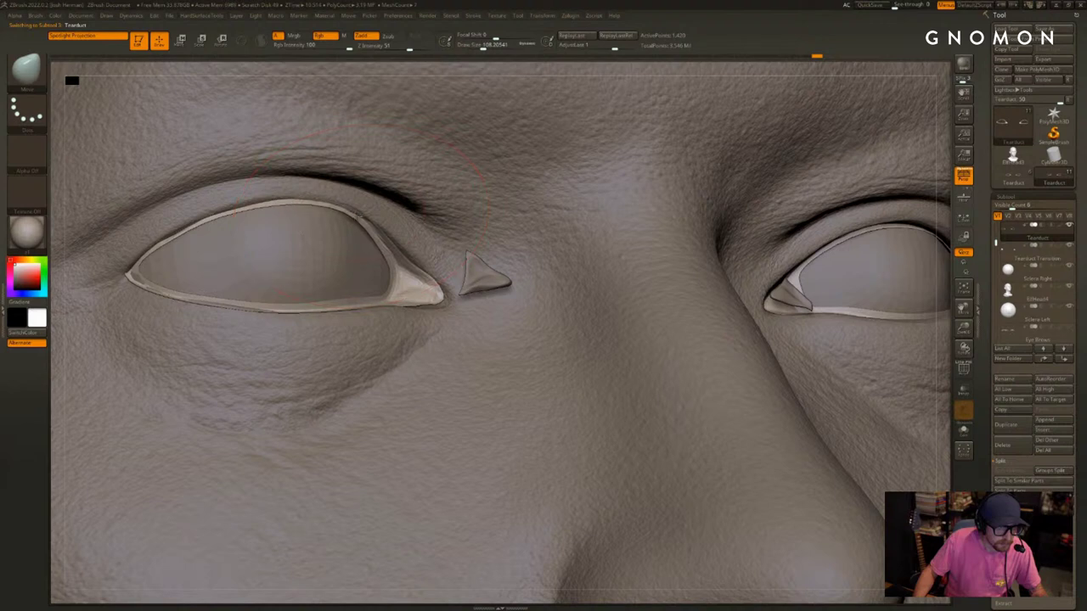
pyautogui.moveTo(127, 278); pyautogui.dragTo(125, 279)
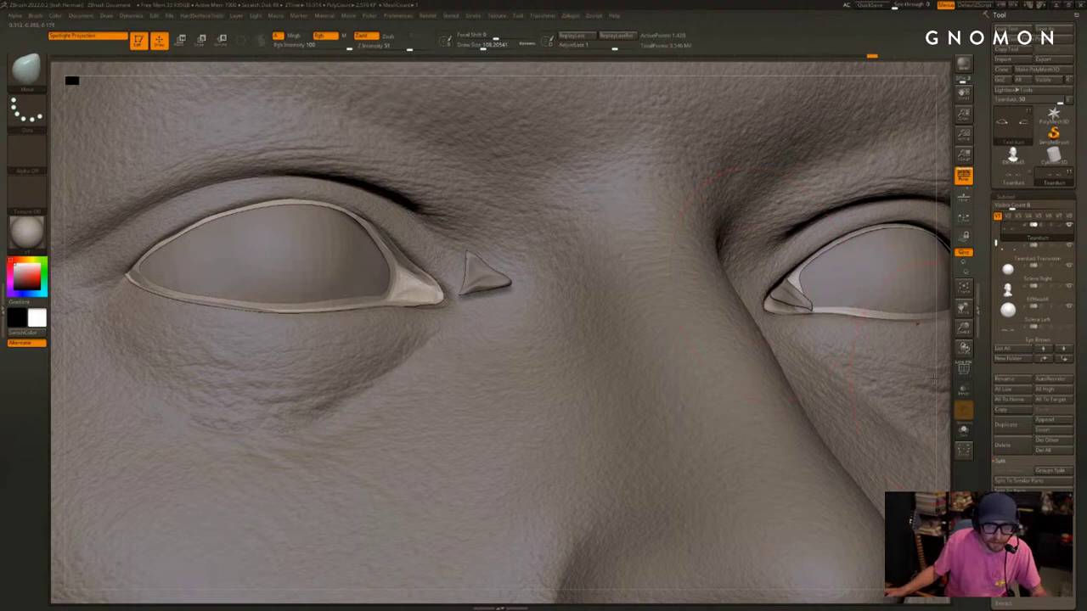
# Align the tear duct mesh's outer corner with the eyelids and reshape its inner fleshy part from a changed view angle
pyautogui.moveTo(942, 379); pyautogui.dragTo(900, 417)
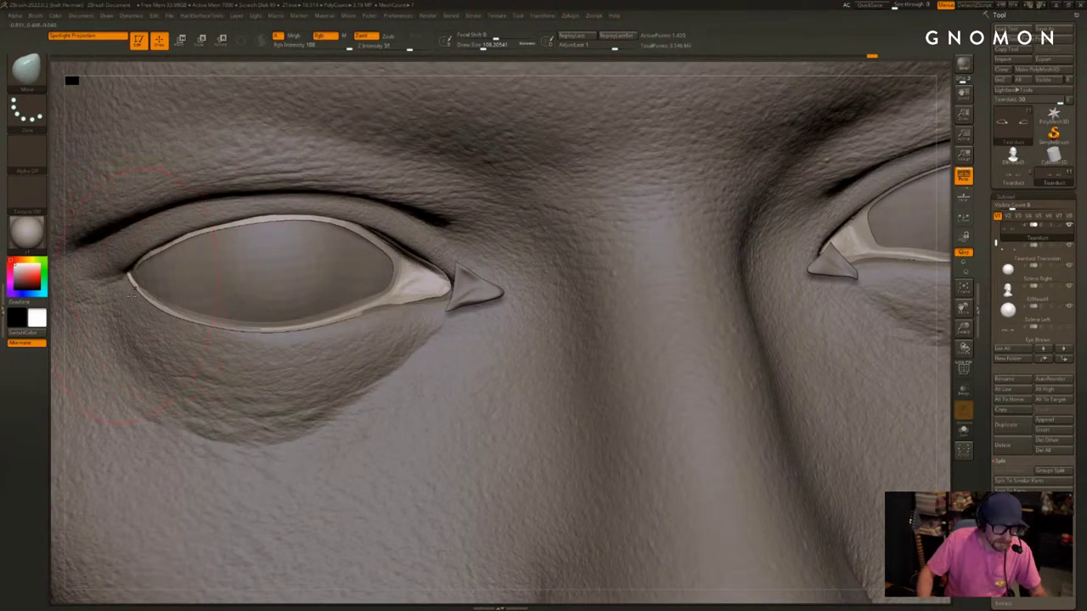
pyautogui.press('s')
pyautogui.moveTo(132, 293); pyautogui.dragTo(131, 280)
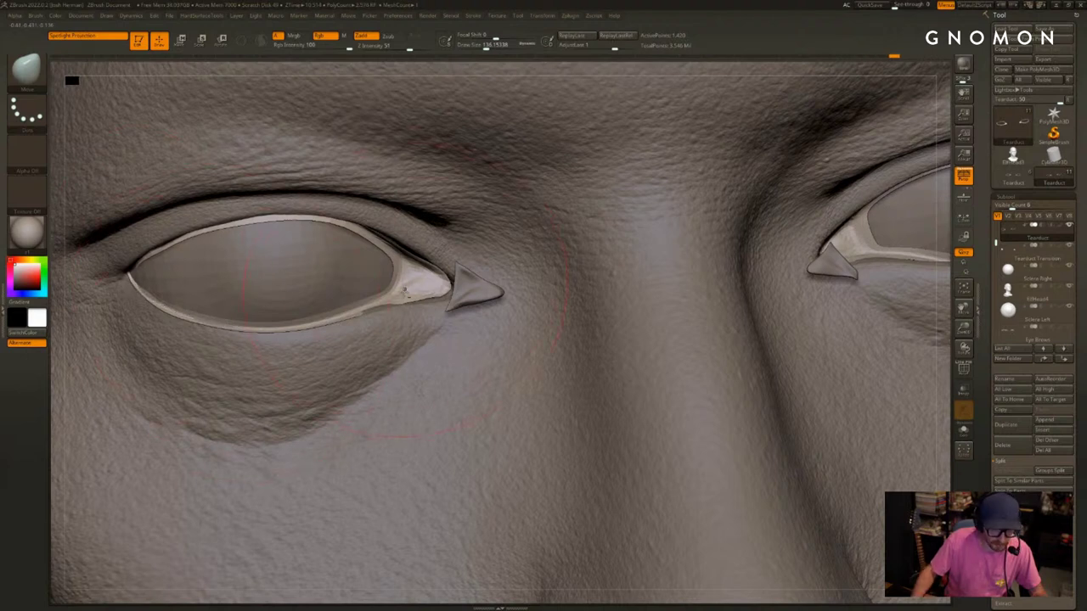
pyautogui.moveTo(440, 284); pyautogui.dragTo(382, 306)
pyautogui.press('s')
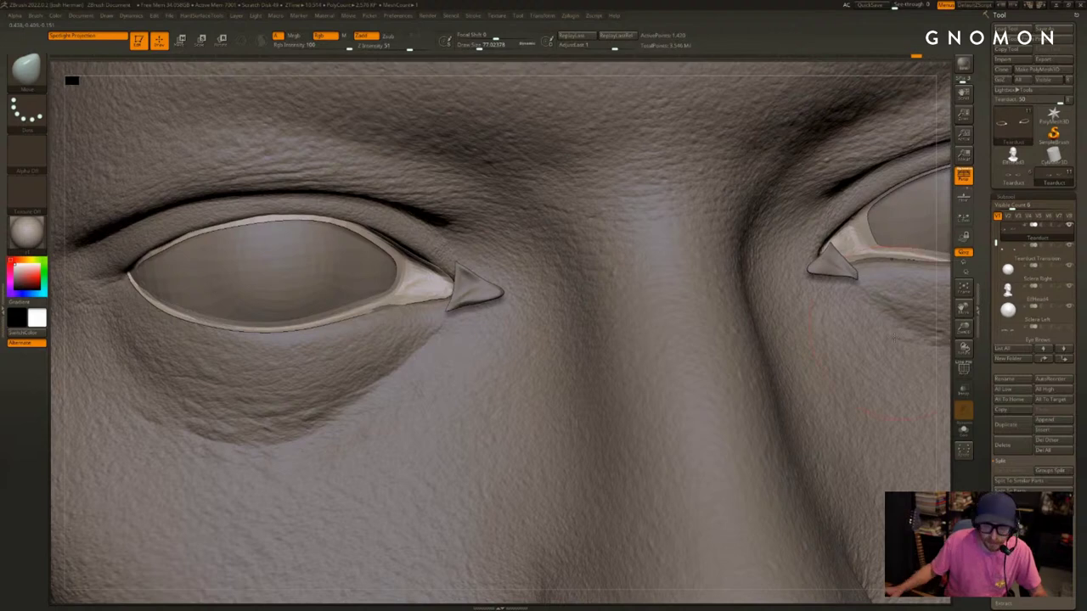
# Inspect the left sclera's fit behind the eyelids using temporary transparency and polyframe display
pyautogui.moveTo(951, 341); pyautogui.dragTo(945, 334)
pyautogui.press('f')
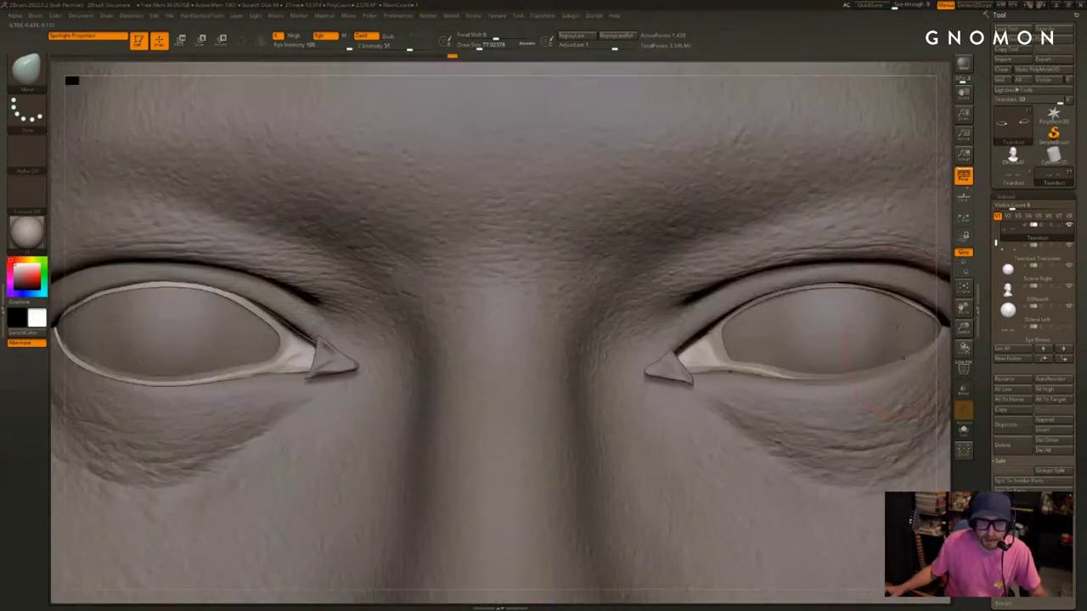
pyautogui.hotkey('shift', 't')
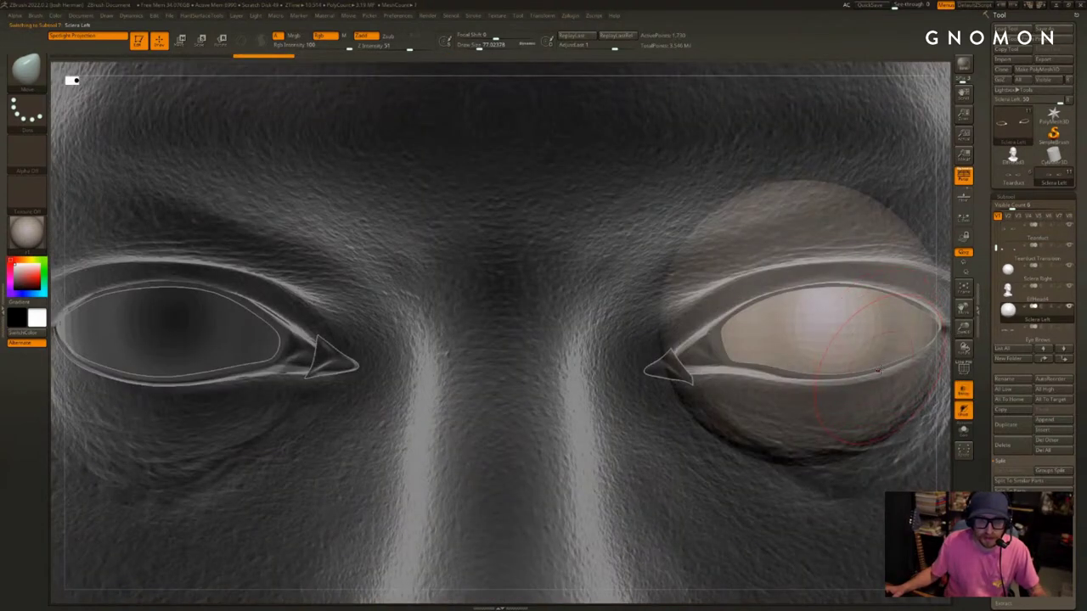
pyautogui.hotkey('shift', 'f')
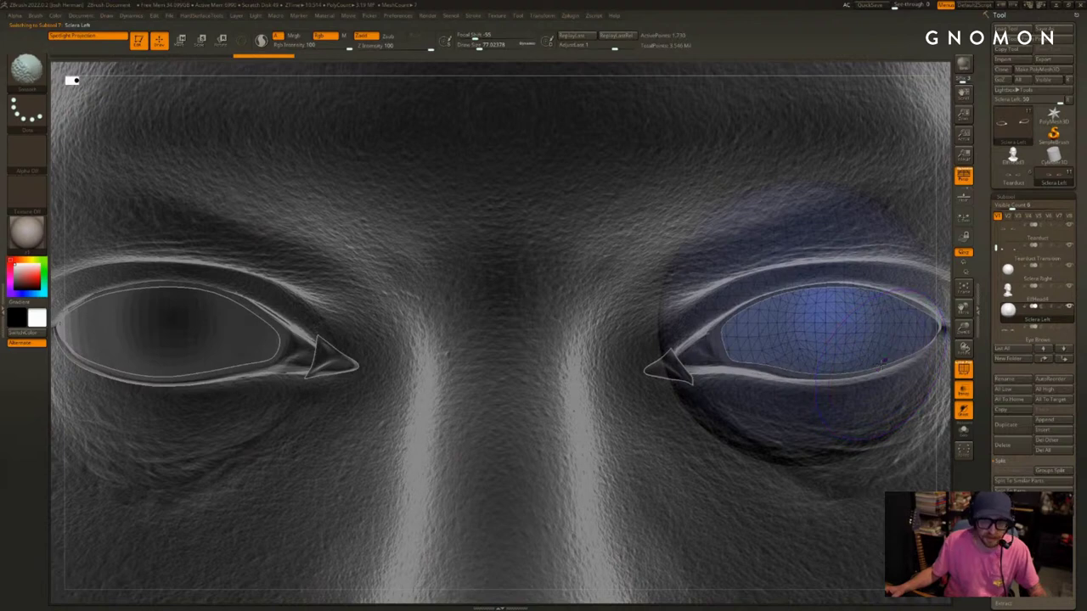
pyautogui.hotkey('shift', 'f')
pyautogui.hotkey('shift', 't')
# Select the Tearduct Transition subtool and shift it back toward the eyes in side view with the Transpose move line
pyautogui.keyDown('alt'); pyautogui.click(665, 368); pyautogui.keyUp('alt')
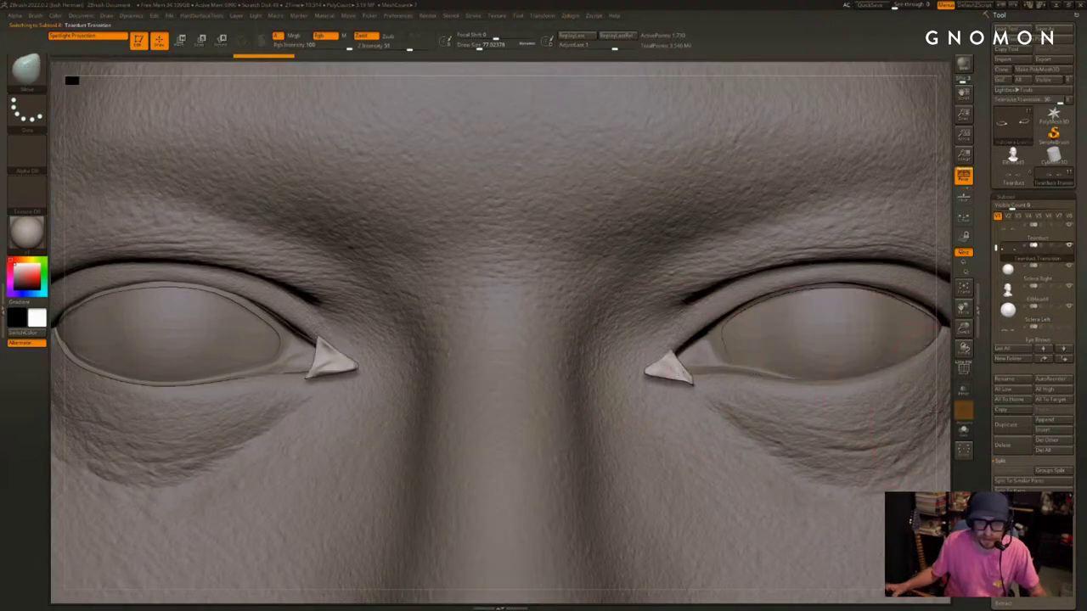
pyautogui.keyDown('alt'); pyautogui.moveTo(944, 414); pyautogui.dragTo(916, 344); pyautogui.keyUp('alt')
pyautogui.moveTo(923, 284)
pyautogui.mouseDown()
pyautogui.moveTo(679, 327)
pyautogui.moveTo(611, 361)
pyautogui.moveTo(478, 361)
pyautogui.mouseUp()
pyautogui.press('w')
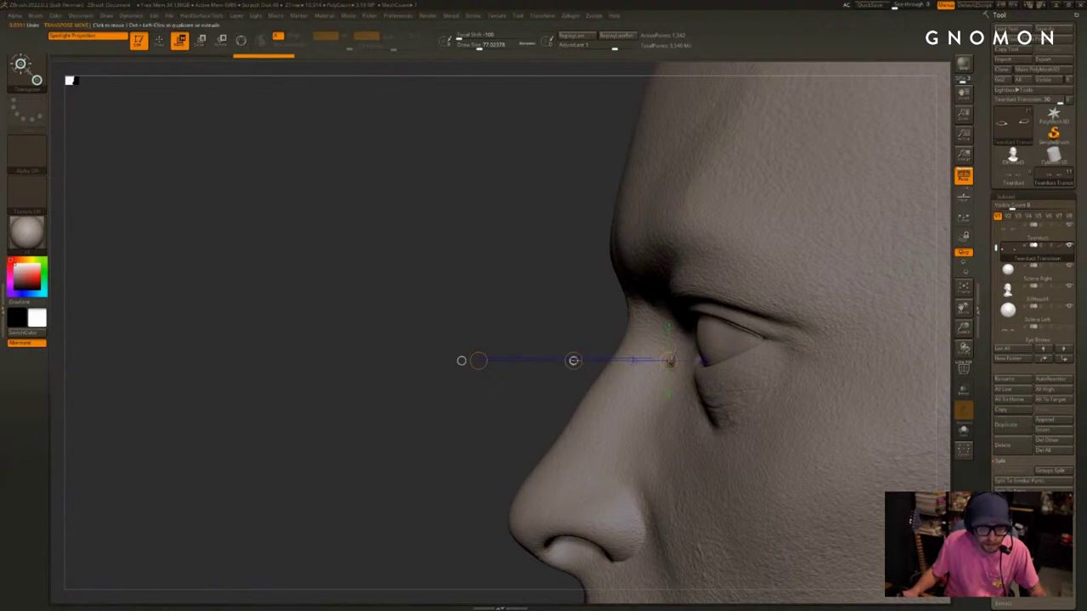
pyautogui.moveTo(595, 358); pyautogui.dragTo(606, 358)
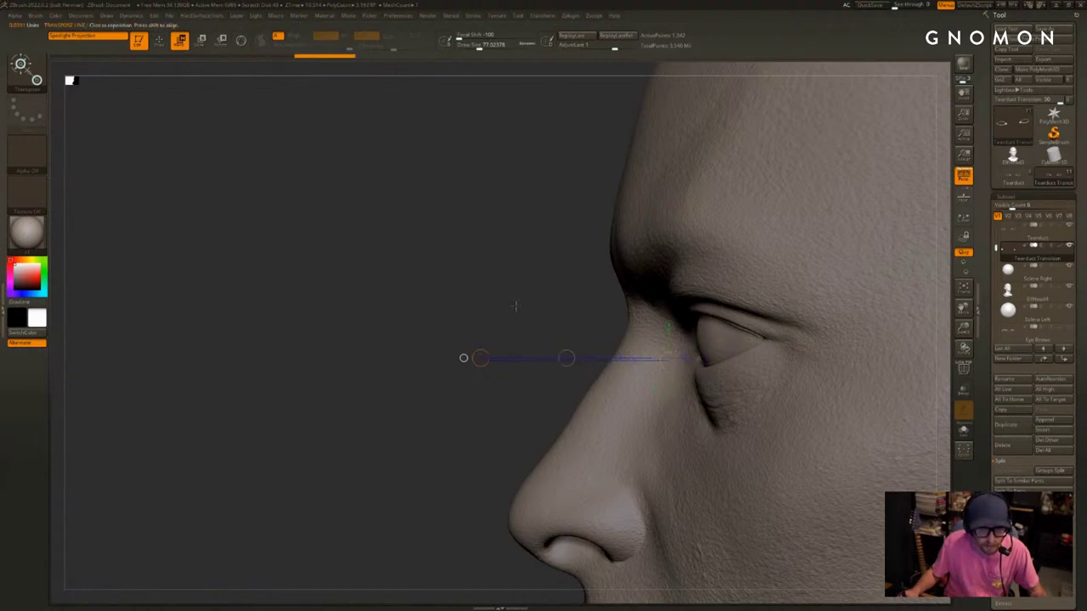
# Switch to the Move brush in front view and nudge the tear duct transition mesh toward the inner eye corner
pyautogui.moveTo(515, 304); pyautogui.dragTo(815, 290)
pyautogui.moveTo(943, 215)
pyautogui.mouseDown()
pyautogui.moveTo(789, 227)
pyautogui.moveTo(830, 230)
pyautogui.moveTo(833, 255)
pyautogui.mouseUp()
pyautogui.press('q')
pyautogui.press('w')
pyautogui.press('q')
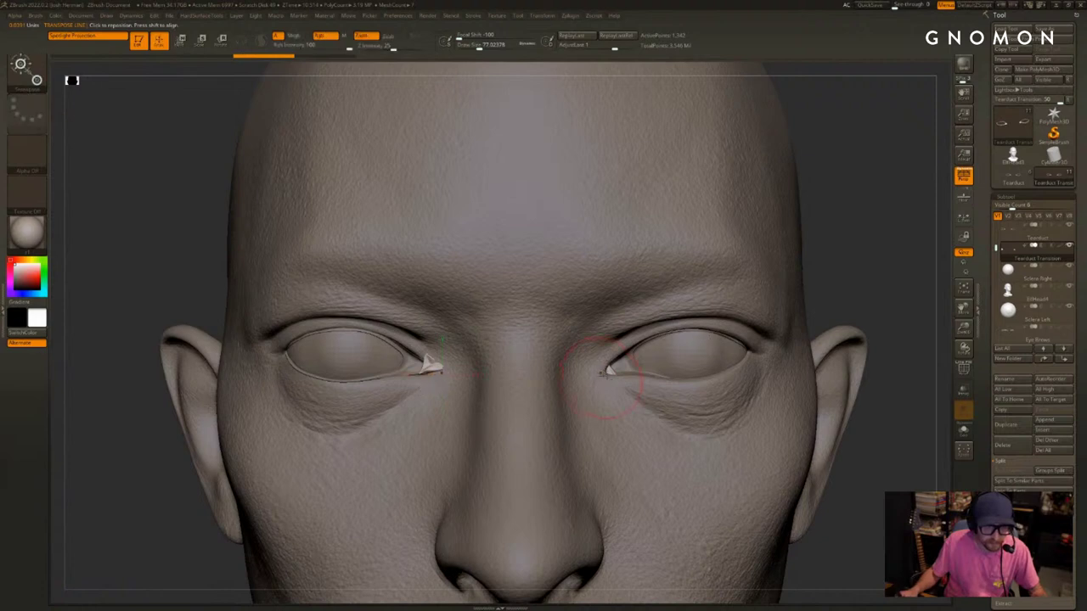
pyautogui.press('b')
pyautogui.press('m')
pyautogui.press('v')
pyautogui.moveTo(613, 368)
pyautogui.mouseDown()
pyautogui.moveTo(637, 366)
pyautogui.moveTo(615, 364)
pyautogui.mouseUp()
# Tuck the tear duct transition mesh into the inner eye corner, varying the Move brush size
pyautogui.press('[')
pyautogui.press('[')
pyautogui.moveTo(764, 310); pyautogui.dragTo(649, 341, button='right')
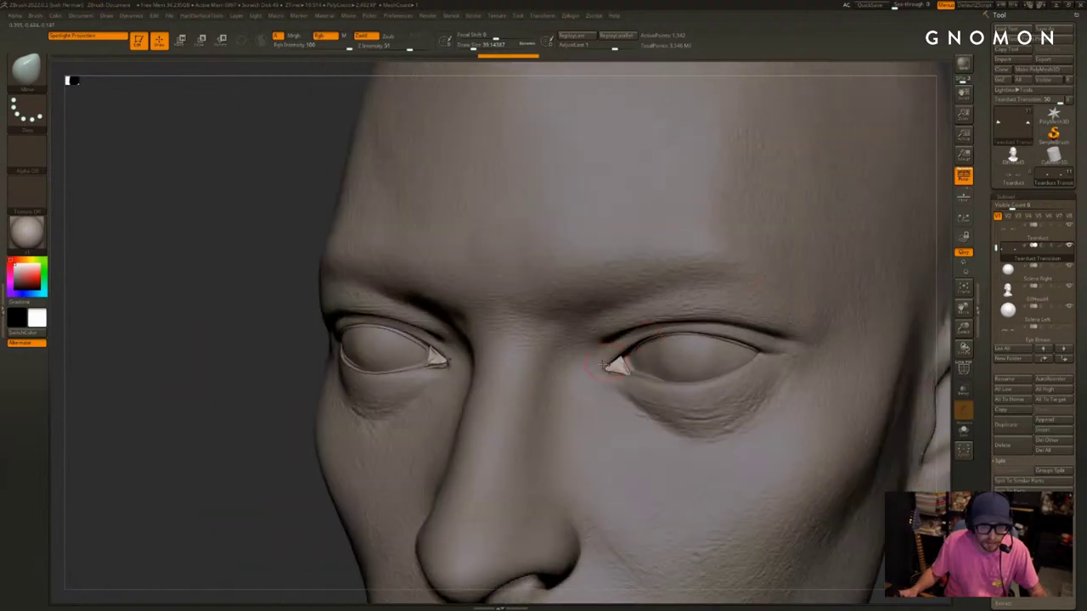
pyautogui.press(']')
pyautogui.moveTo(624, 360); pyautogui.dragTo(617, 368)
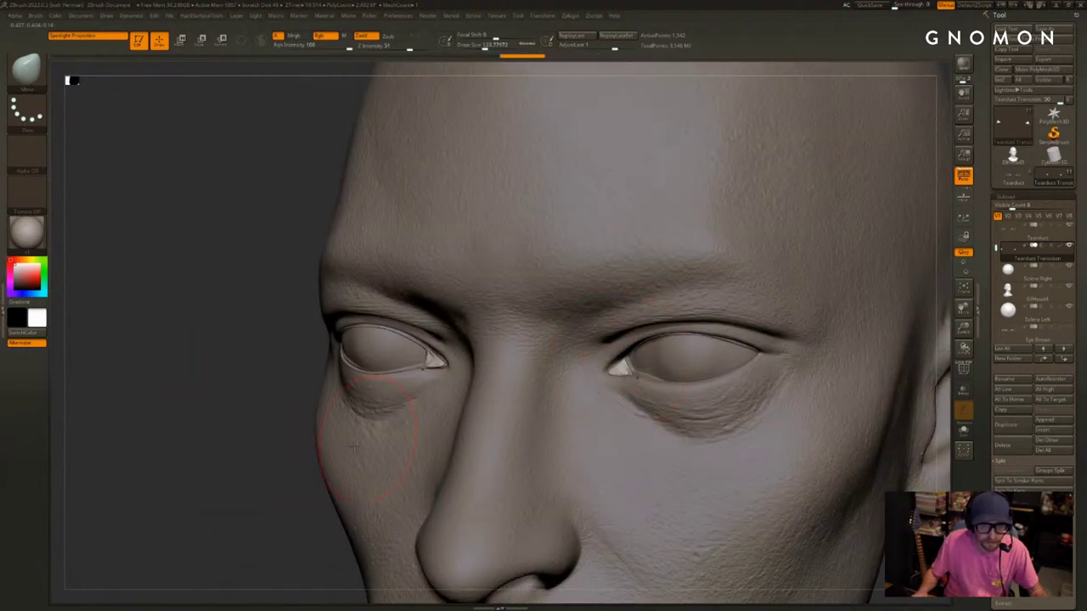
# Push the transition mesh back into the eye socket from a near-side view and adjust its height from the front
pyautogui.moveTo(321, 450); pyautogui.dragTo(292, 490)
pyautogui.moveTo(434, 381); pyautogui.dragTo(518, 374)
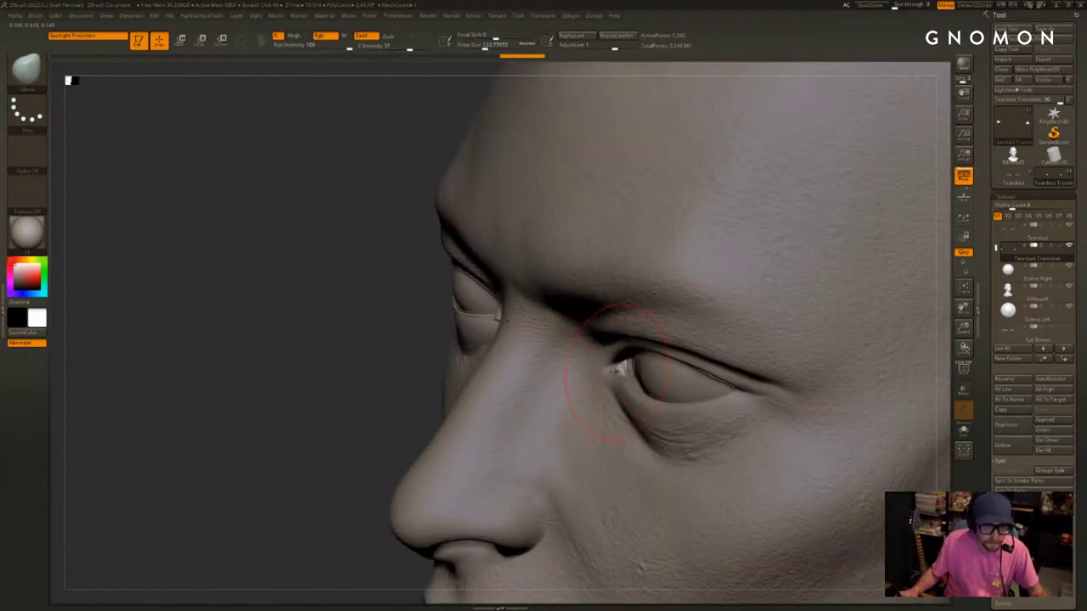
pyautogui.moveTo(608, 369); pyautogui.dragTo(622, 366)
pyautogui.press('s')
pyautogui.moveTo(619, 370); pyautogui.dragTo(626, 370)
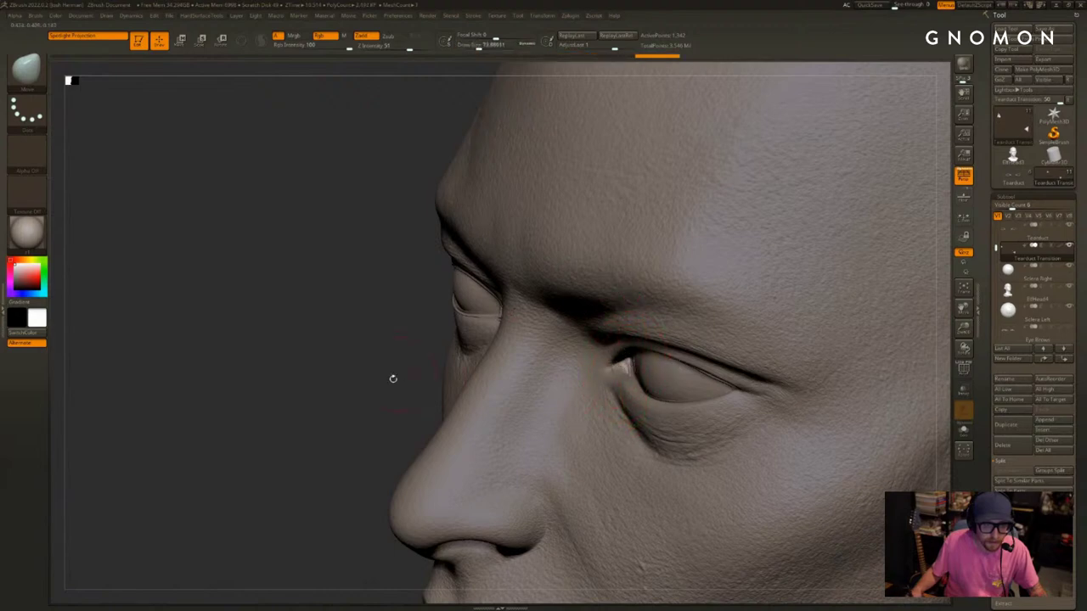
pyautogui.keyDown('shift'); pyautogui.moveTo(393, 378); pyautogui.dragTo(509, 377); pyautogui.keyUp('shift')
pyautogui.moveTo(632, 369); pyautogui.dragTo(627, 356)
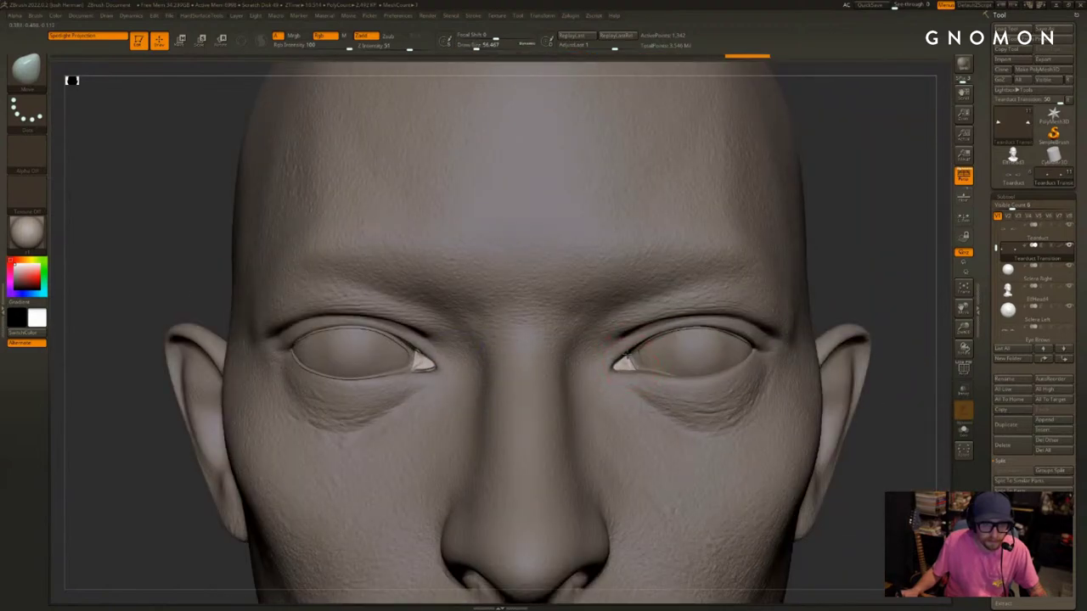
# Refine the transition mesh's inner tip with small Move strokes in three-quarter view
pyautogui.moveTo(841, 264)
pyautogui.mouseDown()
pyautogui.moveTo(491, 367)
pyautogui.moveTo(463, 388)
pyautogui.moveTo(460, 377)
pyautogui.mouseUp()
pyautogui.press('s')
pyautogui.press('s')
pyautogui.press('s')
pyautogui.moveTo(459, 377); pyautogui.dragTo(461, 377)
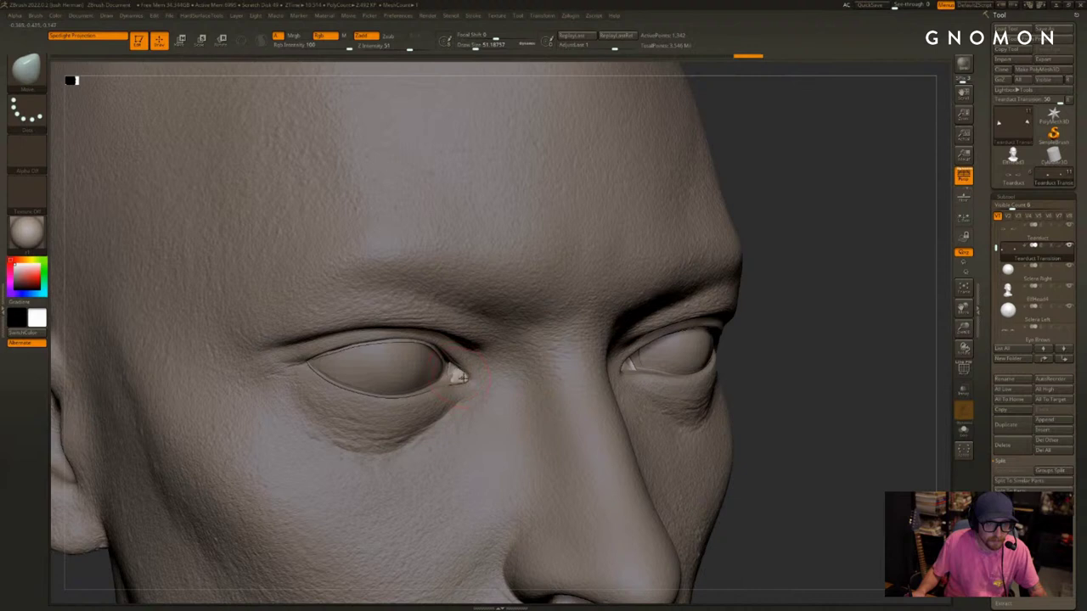
pyautogui.press(']')
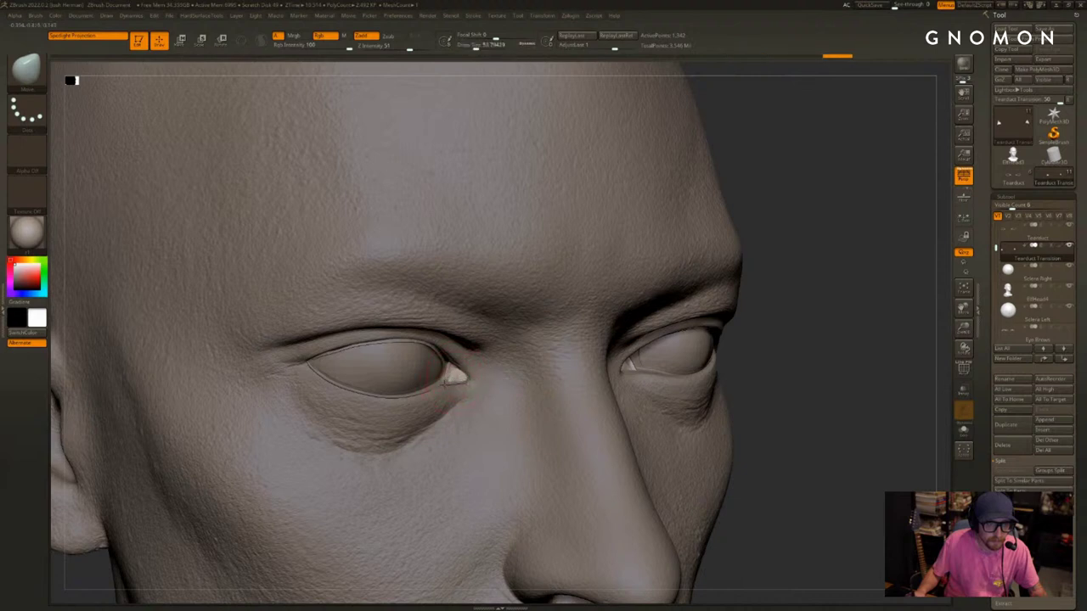
pyautogui.moveTo(462, 378); pyautogui.dragTo(464, 377)
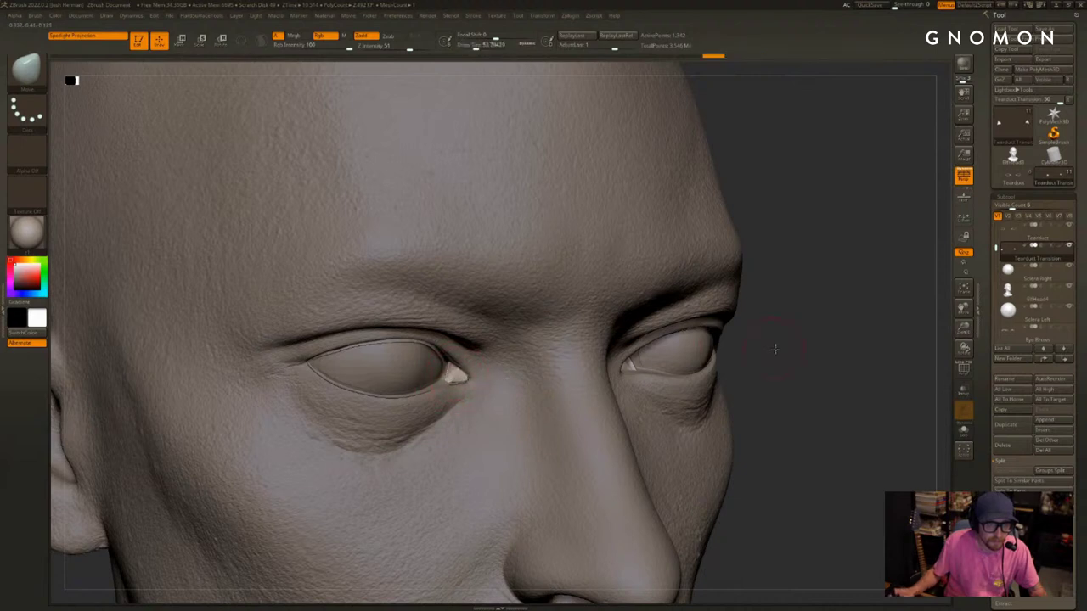
# Blend the transition mesh into the tear duct at both inner eye corners with the Move brush and check the fit
pyautogui.moveTo(772, 347); pyautogui.dragTo(701, 346)
pyautogui.press('s')
pyautogui.moveTo(495, 380); pyautogui.dragTo(498, 380)
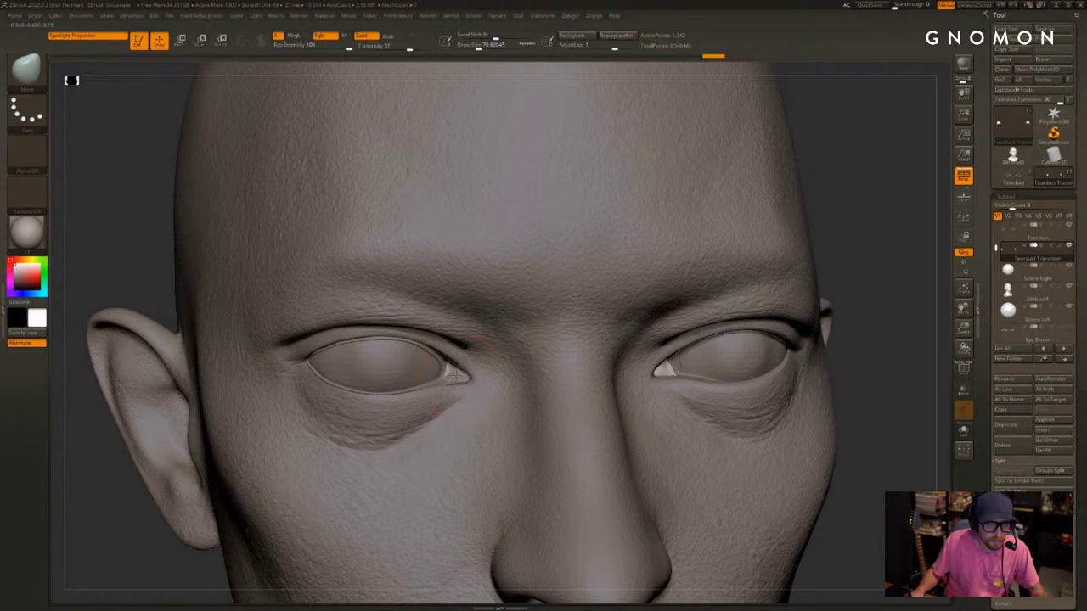
pyautogui.keyDown('alt'); pyautogui.click(454, 377); pyautogui.keyUp('alt')
pyautogui.keyDown('alt'); pyautogui.click(455, 375); pyautogui.keyUp('alt')
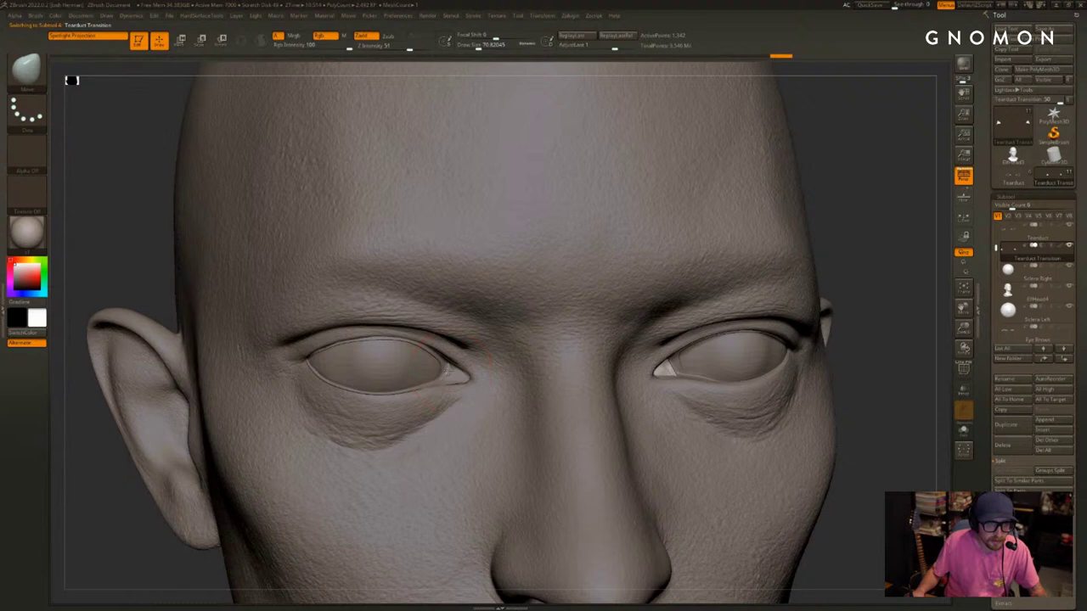
pyautogui.moveTo(450, 372); pyautogui.dragTo(451, 371)
pyautogui.press('s')
pyautogui.moveTo(631, 369); pyautogui.dragTo(634, 369)
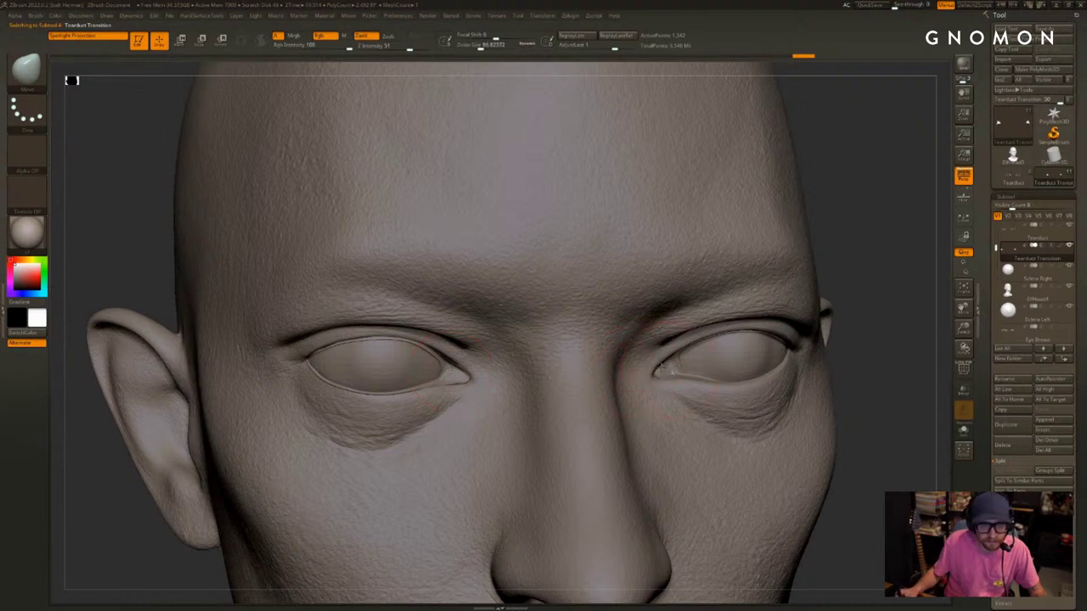
pyautogui.moveTo(901, 354); pyautogui.dragTo(912, 307)
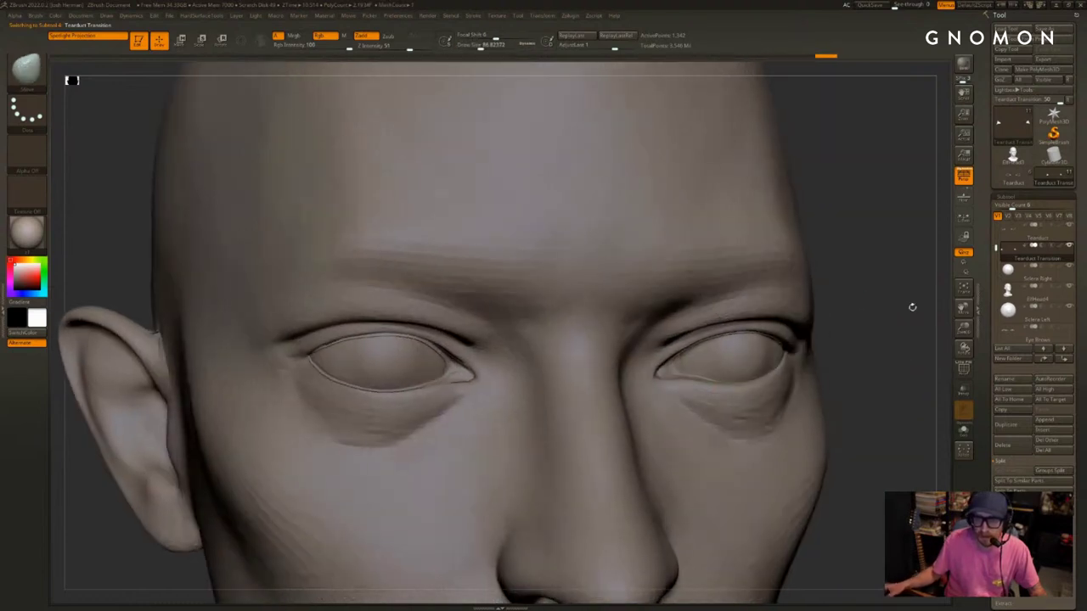
# Select the Teeth subtool and move it slightly down behind the lips in side view with the Transpose line
pyautogui.moveTo(996, 248)
pyautogui.mouseDown()
pyautogui.moveTo(996, 220)
pyautogui.moveTo(995, 290)
pyautogui.mouseUp()
pyautogui.keyDown('alt'); pyautogui.moveTo(906, 344); pyautogui.dragTo(932, 319); pyautogui.keyUp('alt')
pyautogui.click(1015, 313)
pyautogui.keyDown('alt'); pyautogui.moveTo(905, 388); pyautogui.dragTo(823, 244); pyautogui.keyUp('alt')
pyautogui.keyDown('alt'); pyautogui.moveTo(809, 340); pyautogui.dragTo(728, 335); pyautogui.keyUp('alt')
pyautogui.press('w')
pyautogui.moveTo(569, 370); pyautogui.dragTo(613, 105)
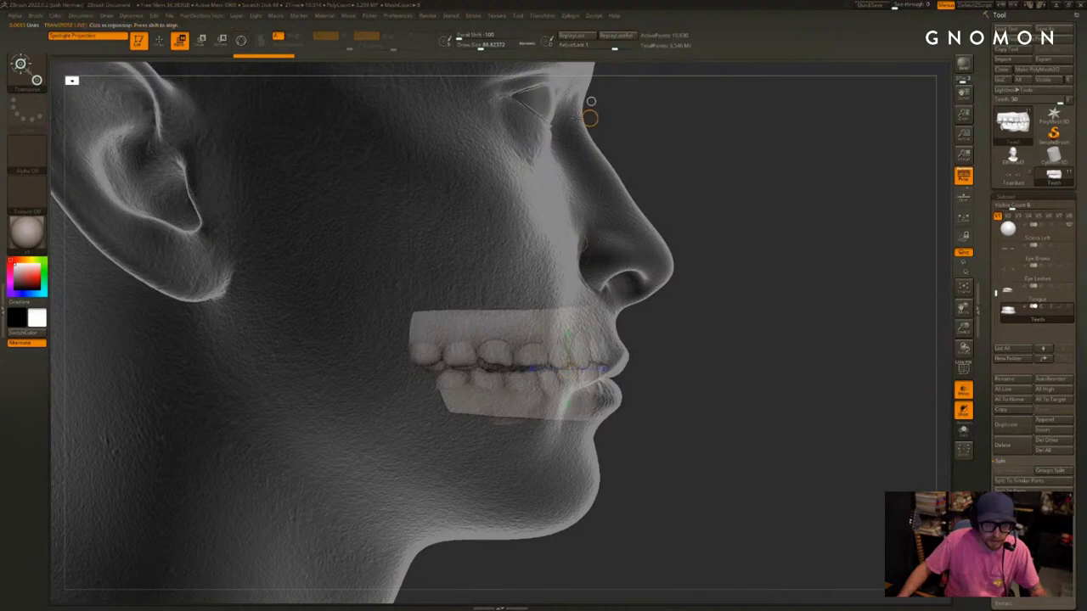
pyautogui.moveTo(578, 243); pyautogui.dragTo(574, 253)
# Isolate the head's lower lip and chin polygroup, mask it, restore the full head and invert the mask
pyautogui.moveTo(798, 323); pyautogui.dragTo(653, 347)
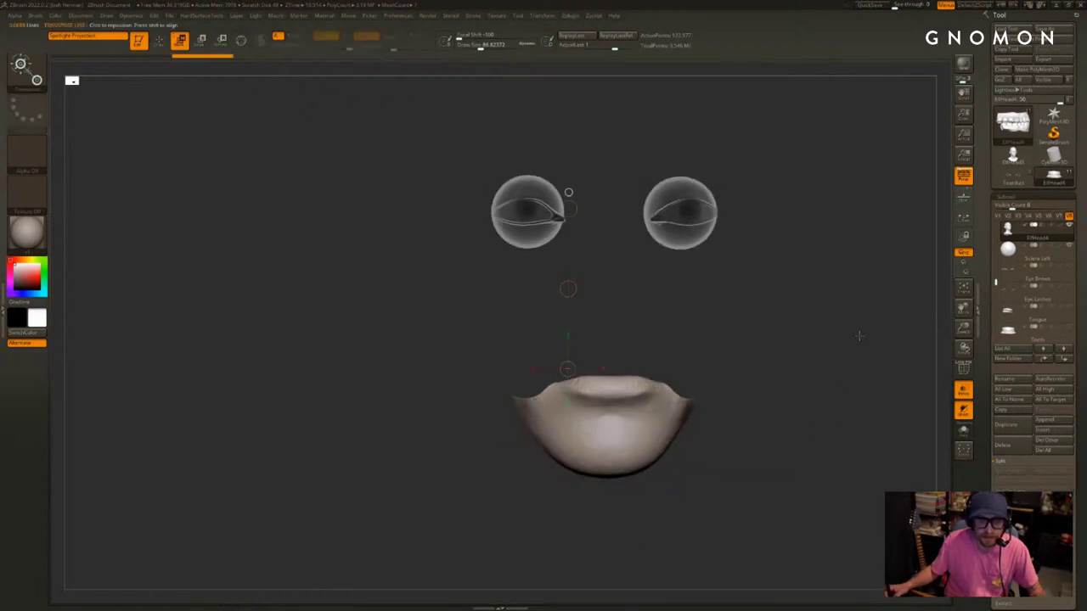
pyautogui.keyDown('ctrl'); pyautogui.moveTo(848, 329); pyautogui.dragTo(408, 508); pyautogui.keyUp('ctrl')
pyautogui.keyDown('alt'); pyautogui.moveTo(854, 396); pyautogui.dragTo(798, 359); pyautogui.keyUp('alt')
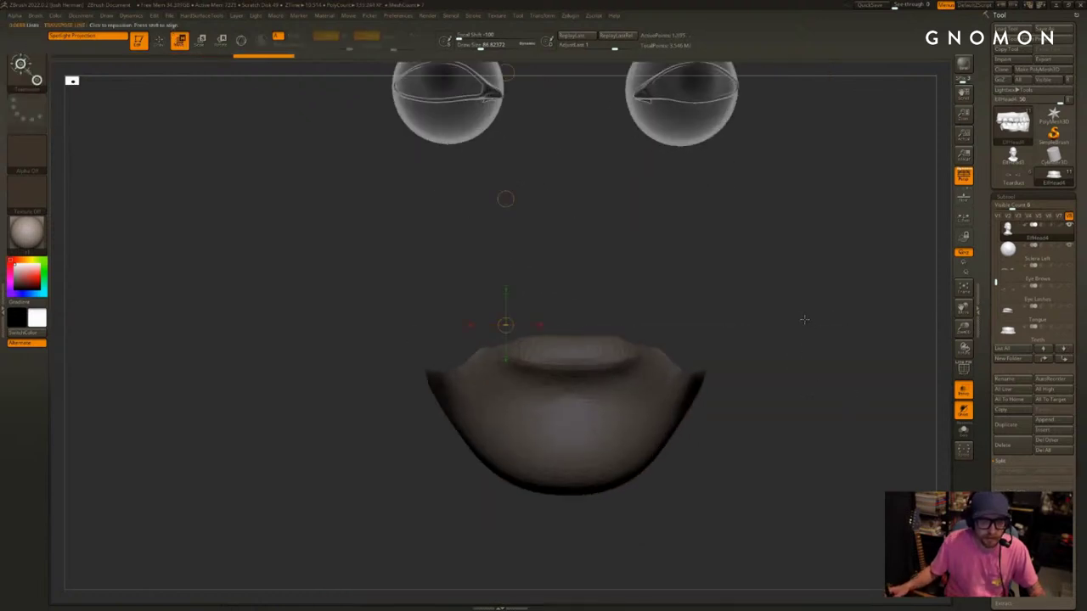
pyautogui.keyDown('ctrl'); pyautogui.keyDown('shift'); pyautogui.click(812, 341); pyautogui.keyUp('shift'); pyautogui.keyUp('ctrl')
pyautogui.keyDown('ctrl'); pyautogui.click(814, 388); pyautogui.keyUp('ctrl')
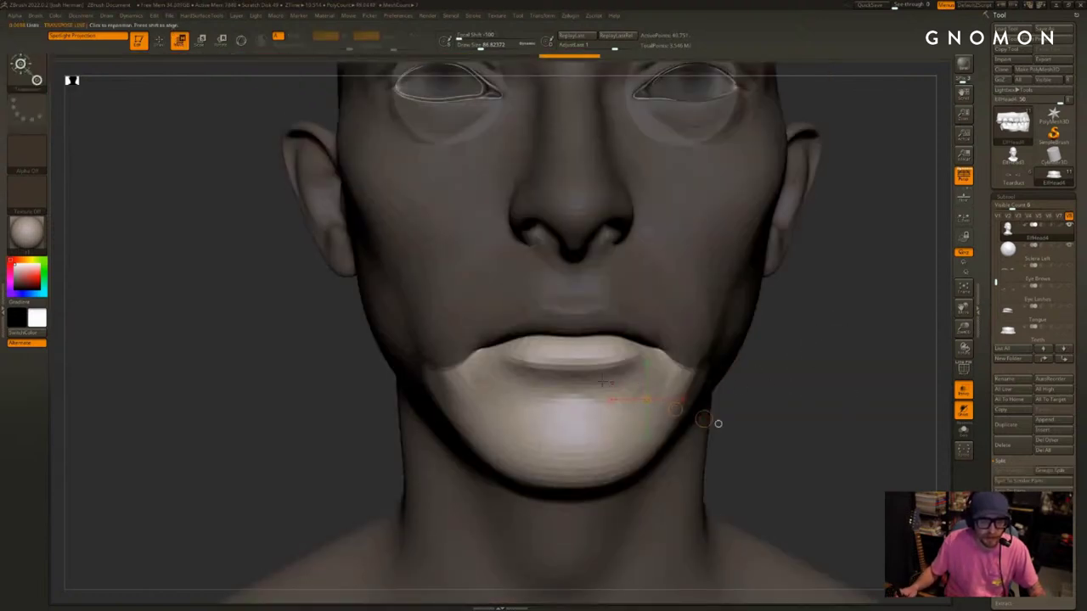
pyautogui.press('q')
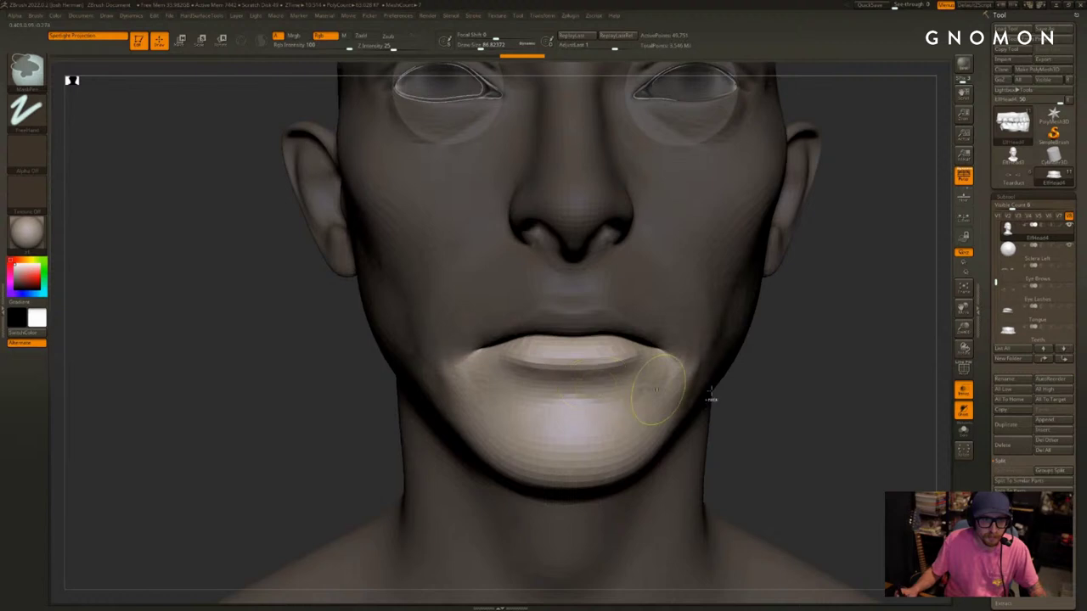
pyautogui.keyDown('ctrl'); pyautogui.click(747, 393); pyautogui.keyUp('ctrl')
pyautogui.press('w')
pyautogui.moveTo(809, 412); pyautogui.dragTo(821, 427)
pyautogui.press('q')
# Enlarge the Move brush and try to raise the upper lip over the masked lower face
pyautogui.press('s')
pyautogui.moveTo(552, 343); pyautogui.dragTo(567, 344)
pyautogui.click(540, 337)
pyautogui.click(798, 379)
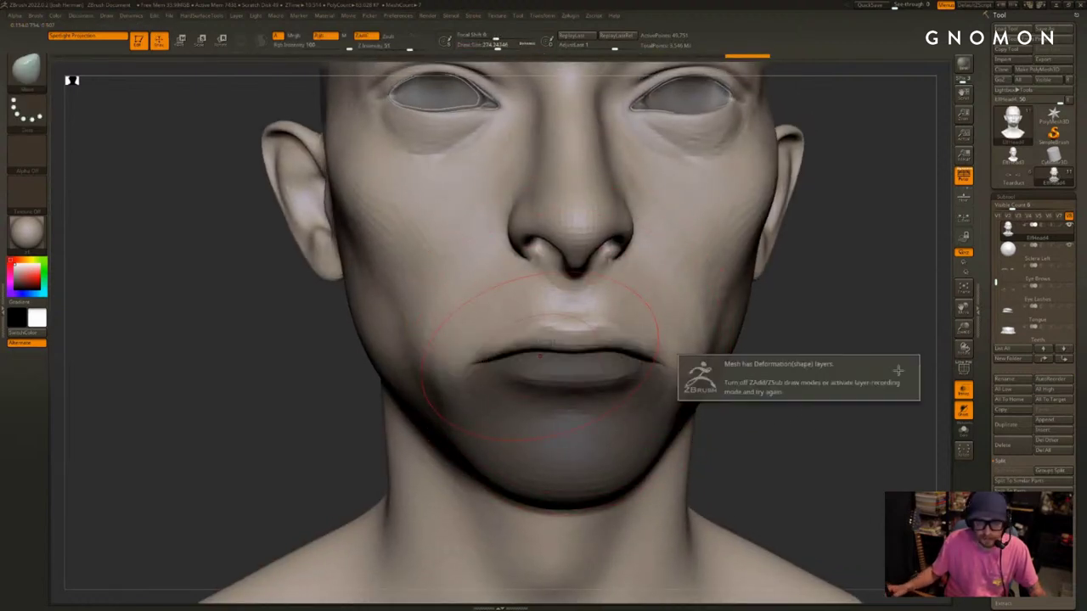
# Raise the head's subdivision level, try recording on the Sculpting layer, and undo the attempt
pyautogui.press('d')
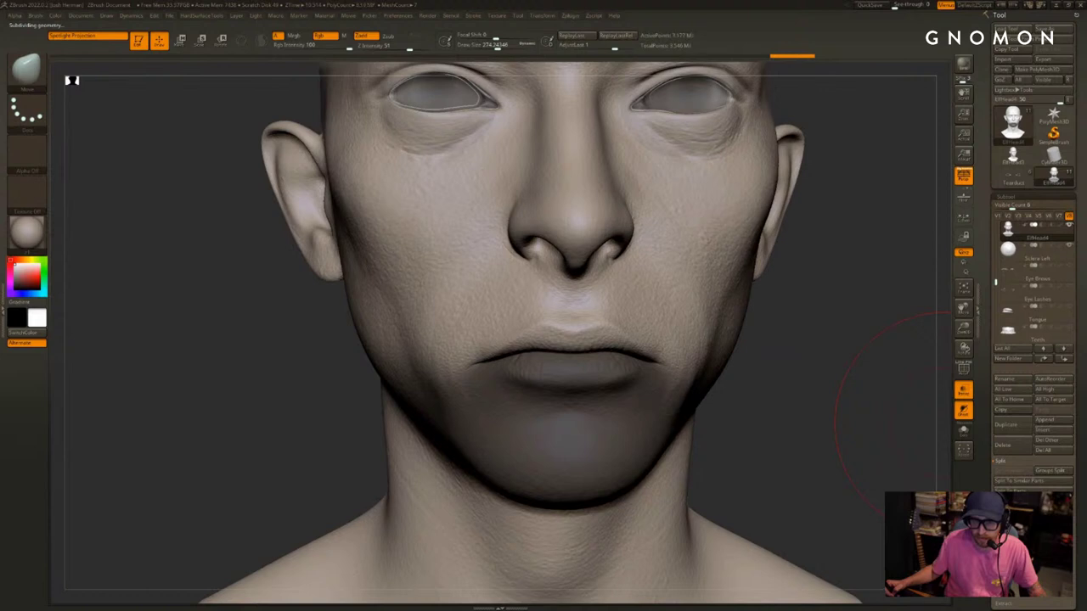
pyautogui.moveTo(1011, 577); pyautogui.dragTo(1011, 457)
pyautogui.click(1007, 421)
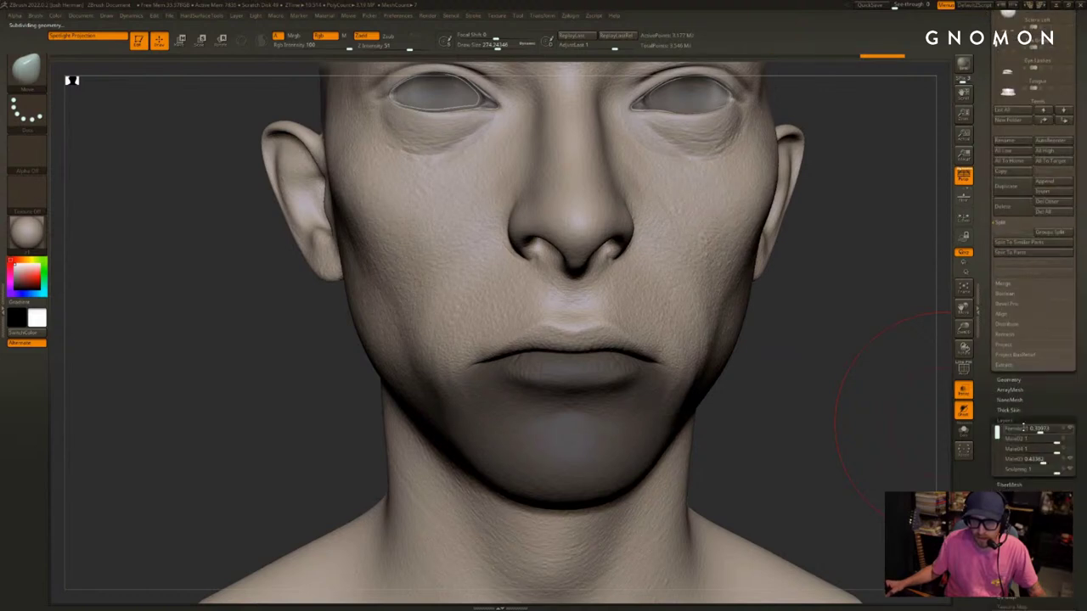
pyautogui.click(1067, 470)
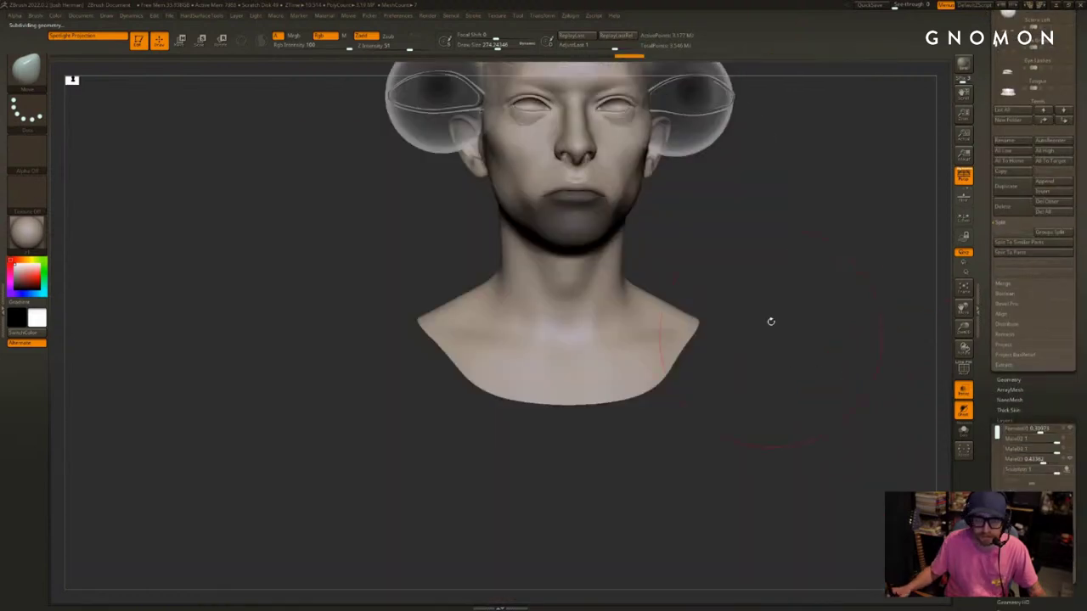
pyautogui.keyDown('alt'); pyautogui.moveTo(772, 320); pyautogui.dragTo(802, 358); pyautogui.keyUp('alt')
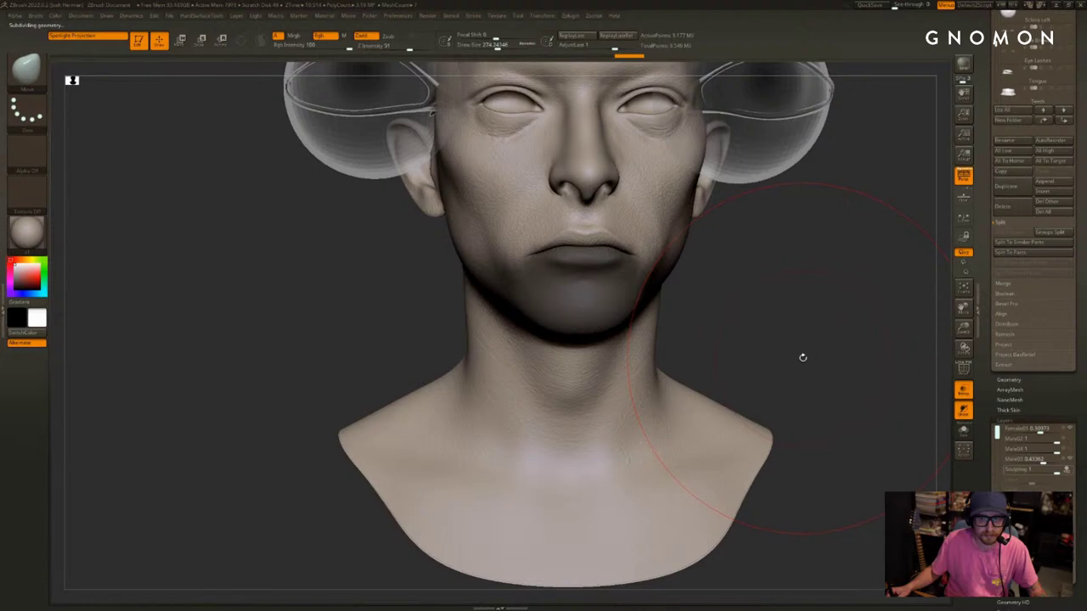
pyautogui.moveTo(817, 320)
pyautogui.keyDown('alt'); pyautogui.mouseDown()
pyautogui.moveTo(801, 393)
pyautogui.moveTo(793, 374)
pyautogui.moveTo(939, 337)
pyautogui.mouseUp(); pyautogui.keyUp('alt')
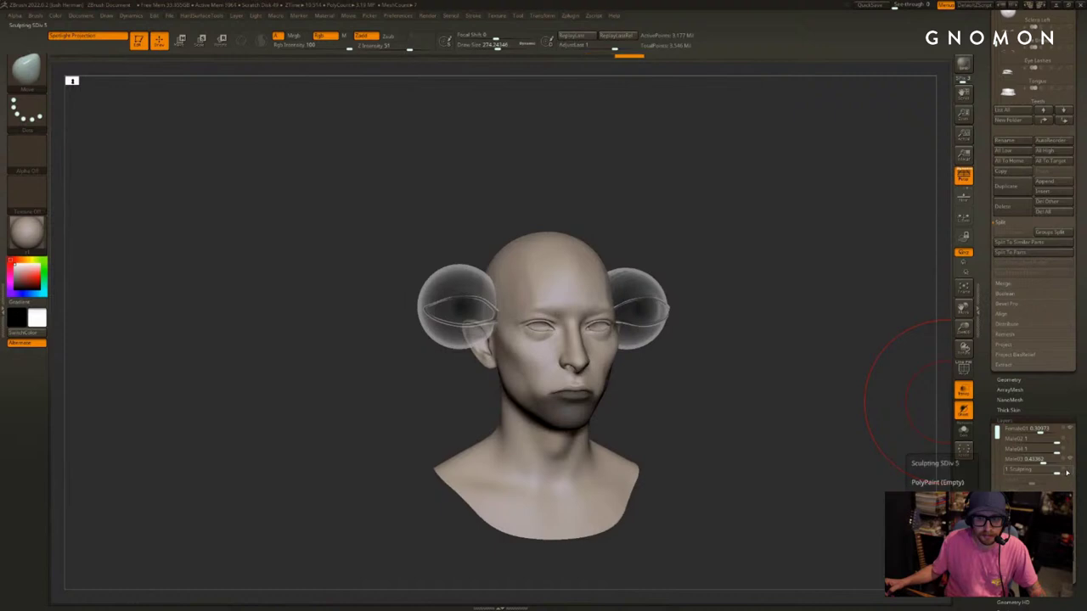
pyautogui.click(1070, 471)
pyautogui.click(1072, 473)
pyautogui.hotkey('ctrl', 'z')
pyautogui.hotkey('ctrl', 'z')
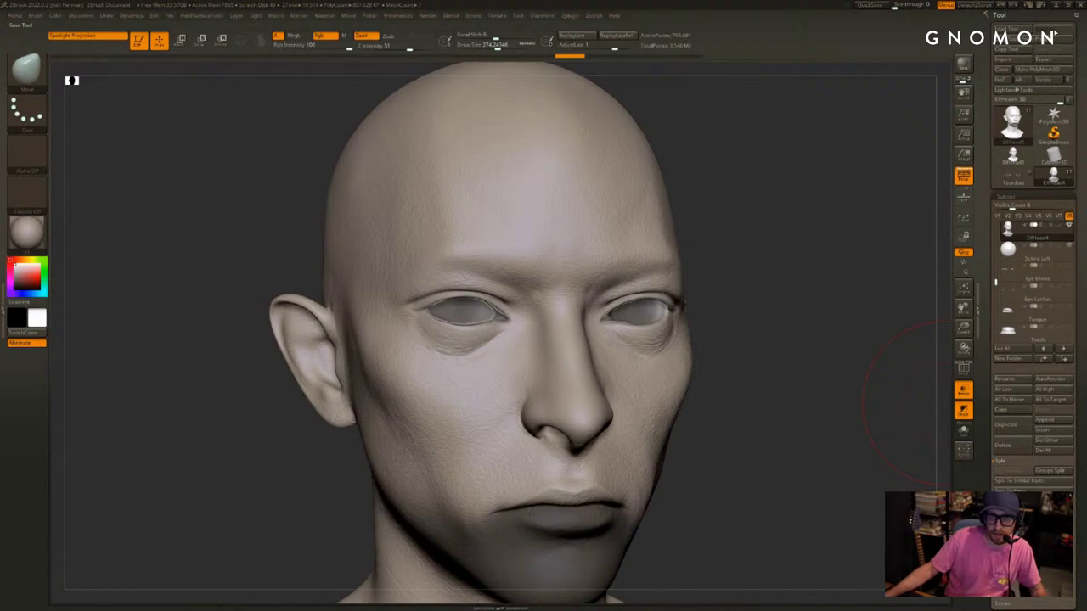
# Start saving the tool and browse to the 1-5-22Head folder on the DATA (D:) drive
pyautogui.click(1054, 33)
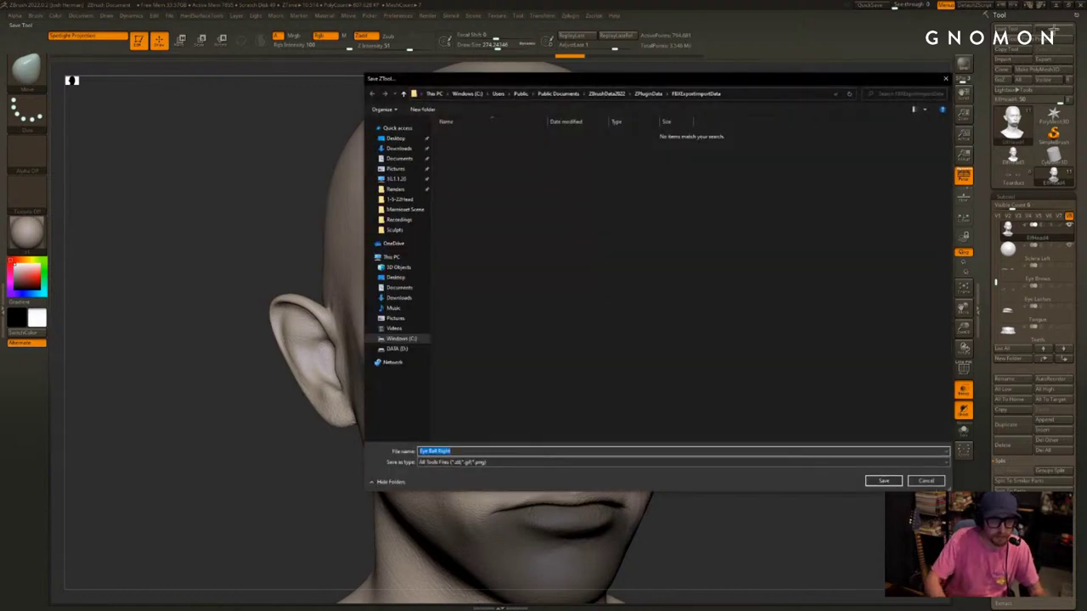
pyautogui.click(473, 94)
pyautogui.click(435, 95)
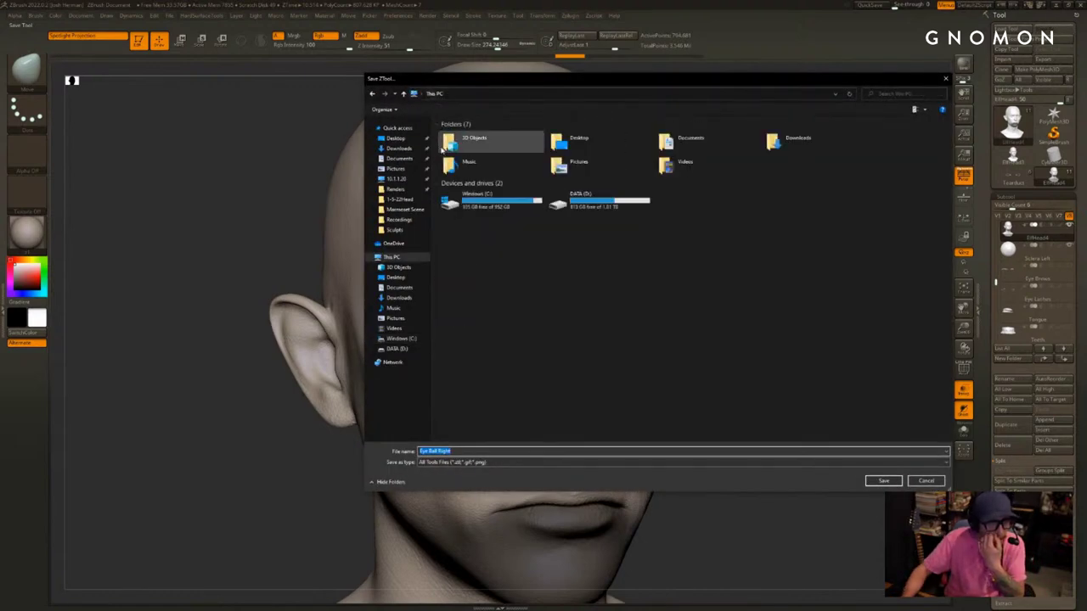
pyautogui.doubleClick(569, 205)
pyautogui.doubleClick(567, 204)
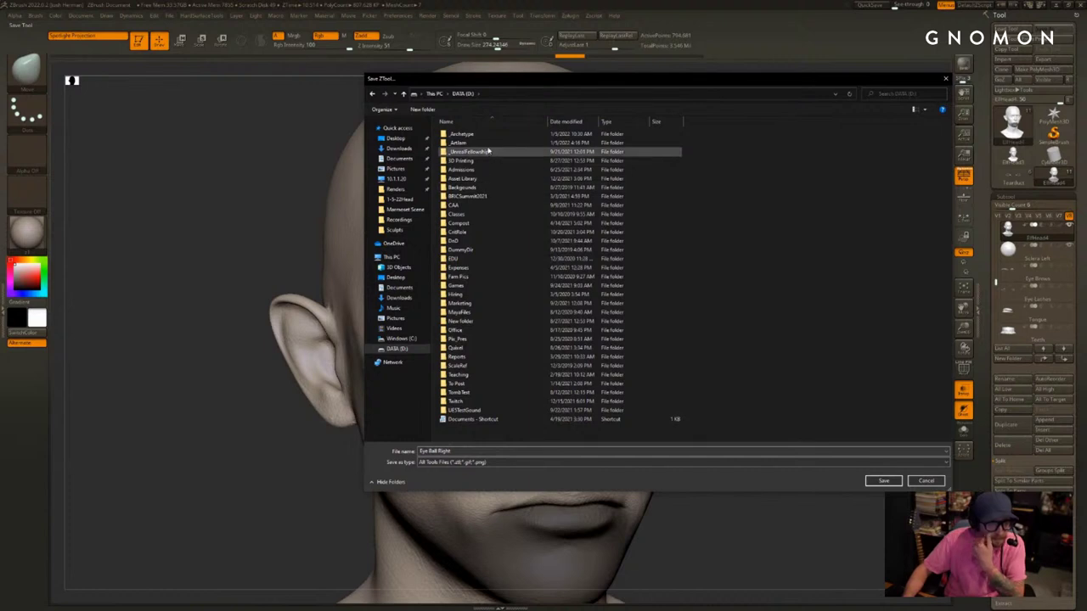
pyautogui.doubleClick(489, 150)
pyautogui.doubleClick(482, 139)
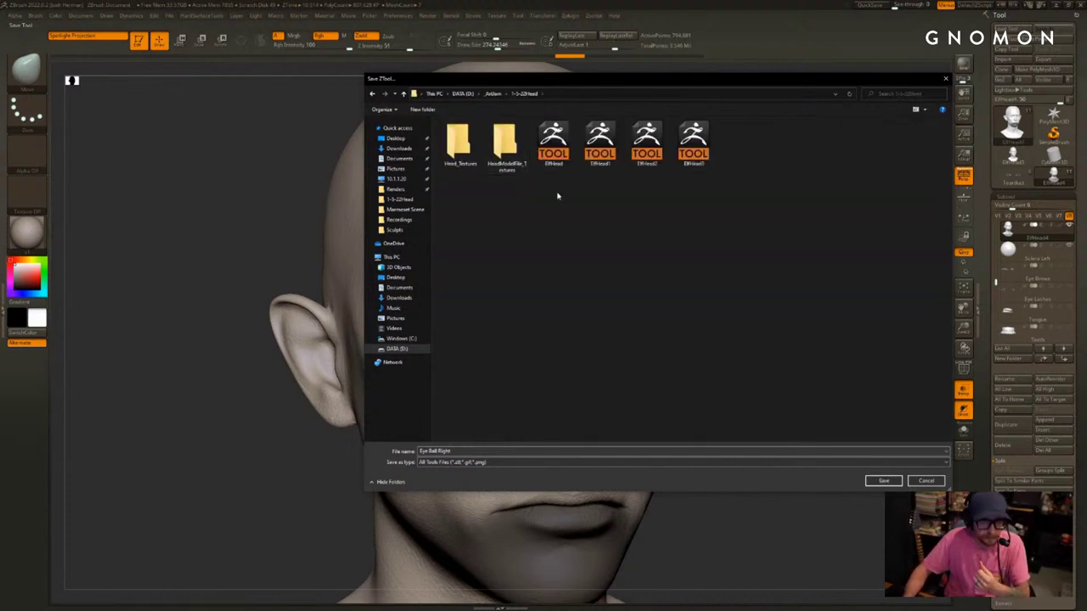
# Save the tool as ElfHead4, basing the name on the existing ElfHead3 file
pyautogui.click(693, 141)
pyautogui.click(476, 452)
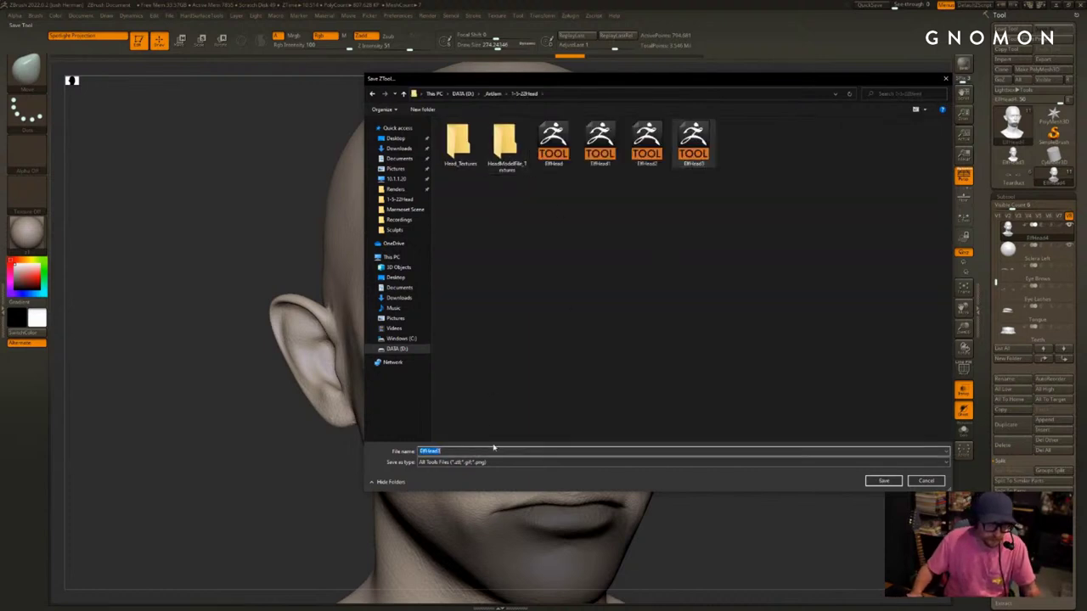
pyautogui.press('Right')
pyautogui.press('BackSpace')
pyautogui.write('43')
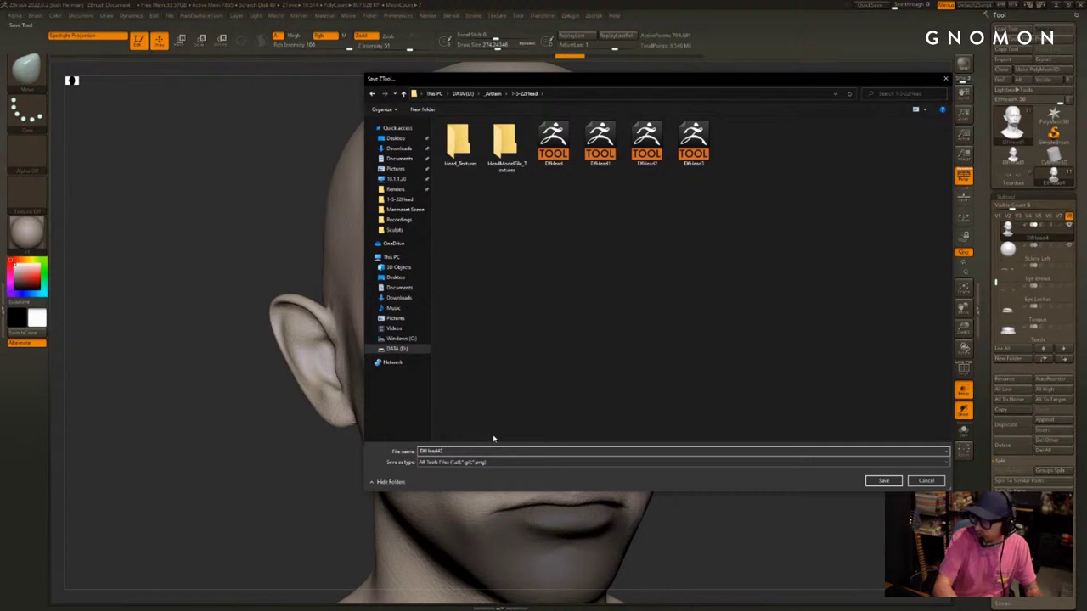
pyautogui.press('Return')
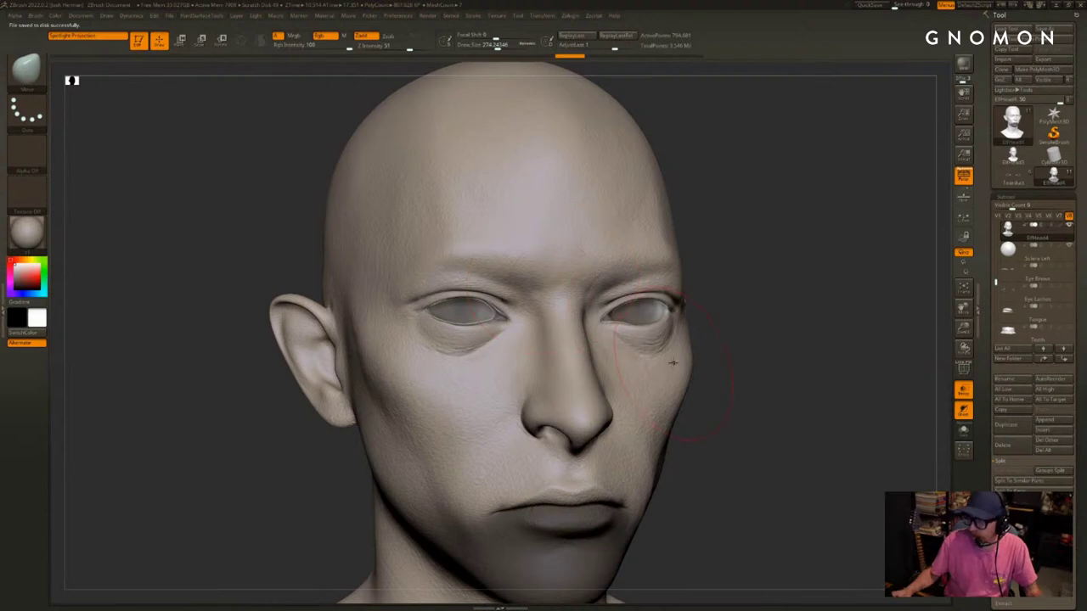
# Solo the head at its highest subdivision level and try recording on the Sculpting layer again
pyautogui.moveTo(754, 343); pyautogui.dragTo(735, 288)
pyautogui.hotkey('shift', 'f')
pyautogui.hotkey('shift', 'f')
pyautogui.moveTo(992, 433); pyautogui.dragTo(992, 86)
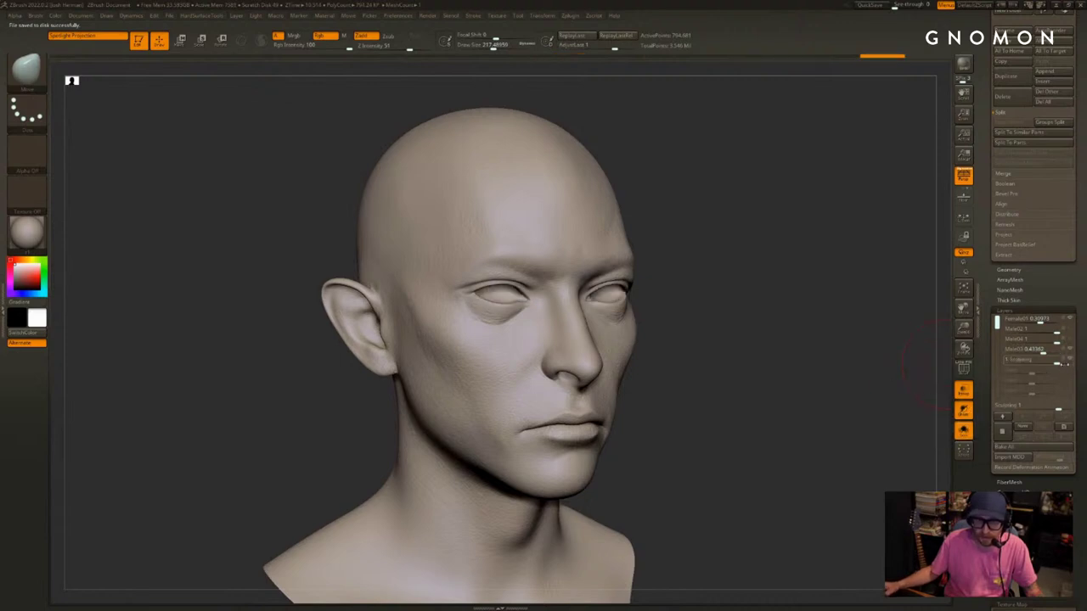
pyautogui.moveTo(920, 385); pyautogui.dragTo(900, 388)
pyautogui.press('s')
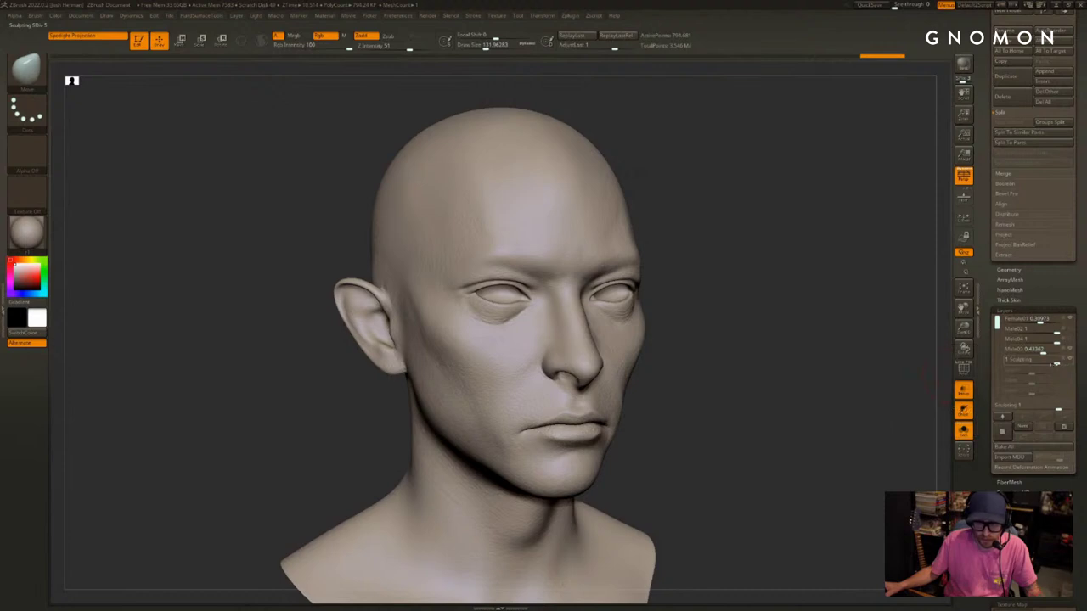
pyautogui.press('d')
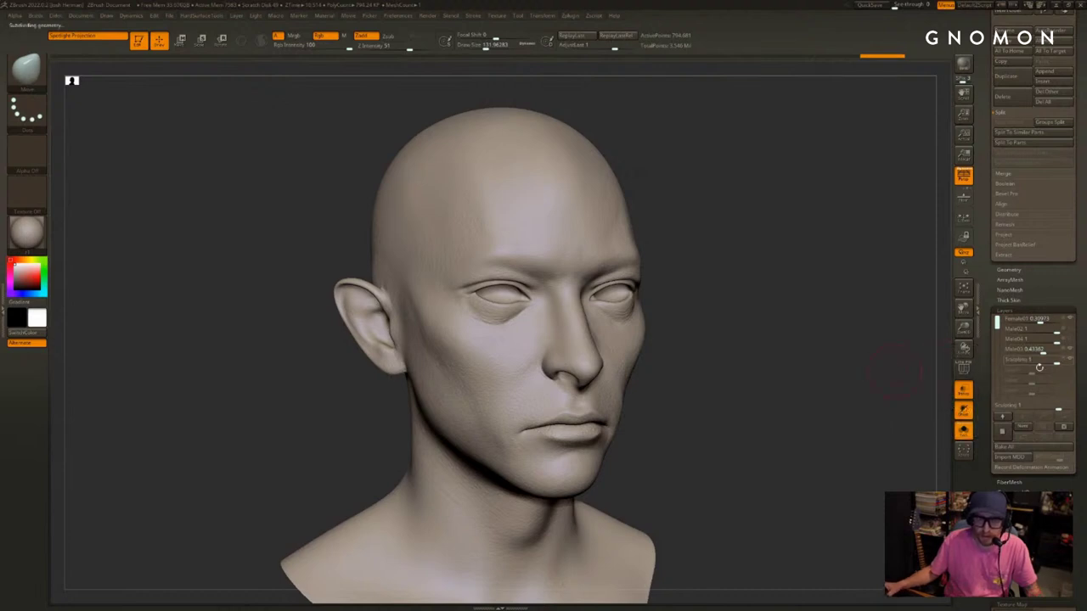
pyautogui.press('f')
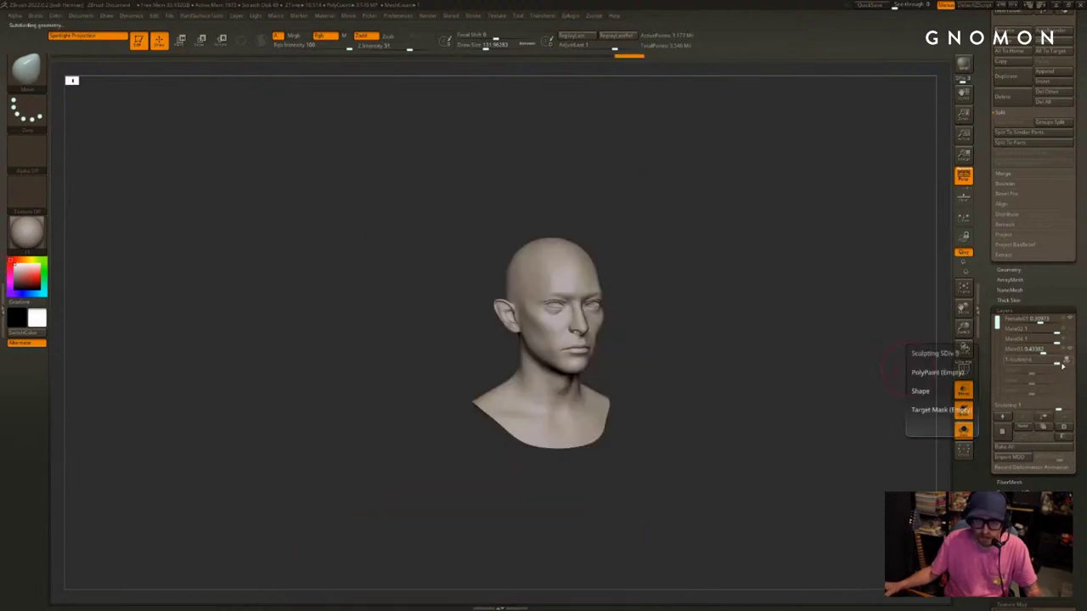
pyautogui.click(1064, 363)
pyautogui.press('f')
pyautogui.moveTo(839, 422)
pyautogui.keyDown('shift'); pyautogui.mouseDown()
pyautogui.moveTo(829, 418)
pyautogui.moveTo(881, 407)
pyautogui.mouseUp(); pyautogui.keyUp('shift')
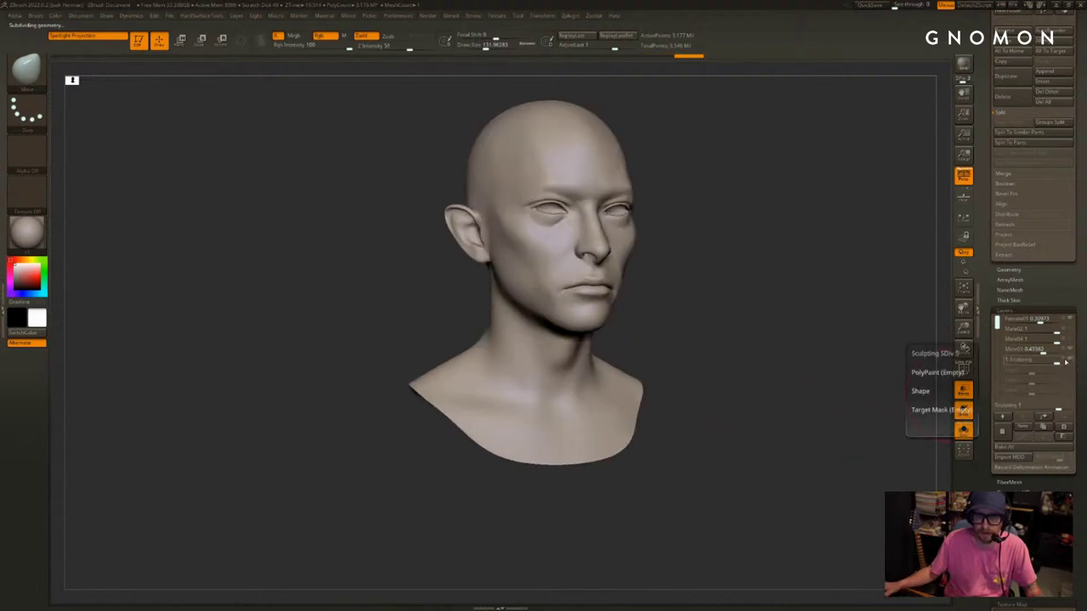
# Toggle recording on the Sculpting layer to test its effect on the head's scale and undo the changes
pyautogui.click(1065, 362)
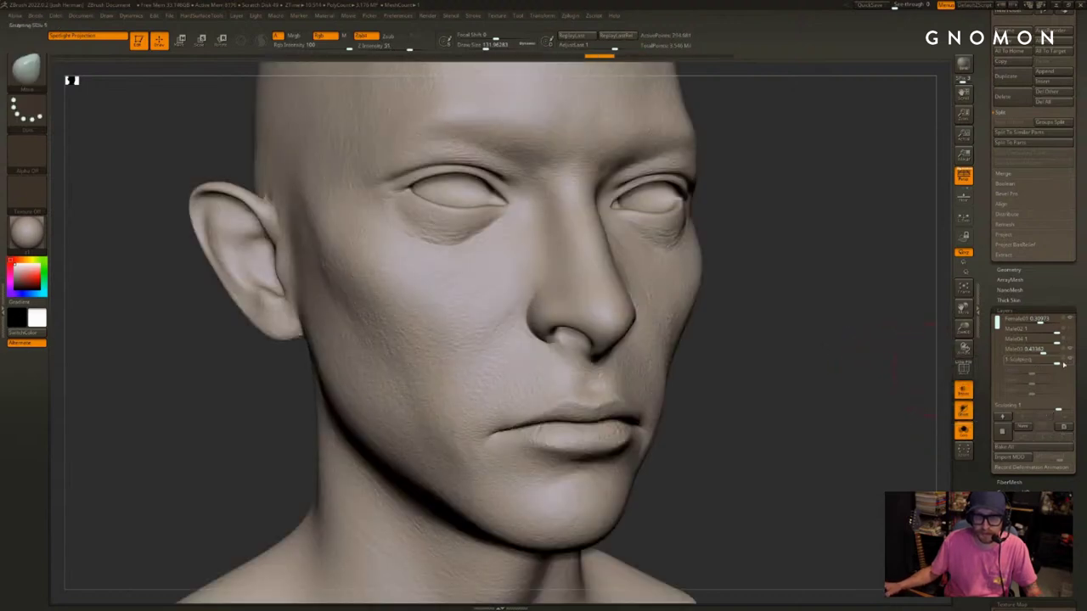
pyautogui.click(1065, 362)
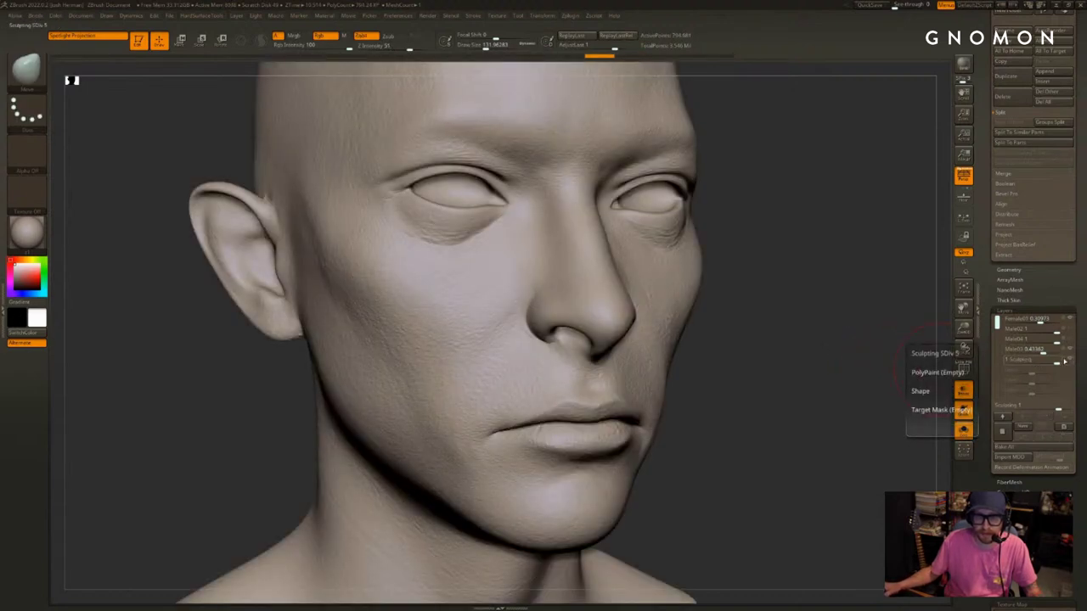
pyautogui.click(1066, 362)
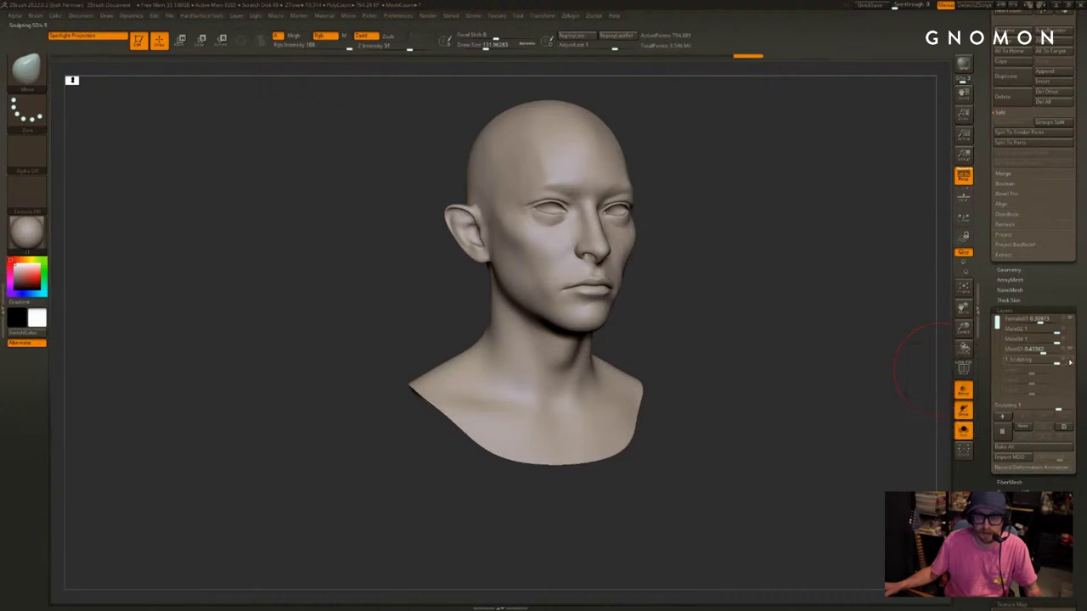
pyautogui.press('ctrl')
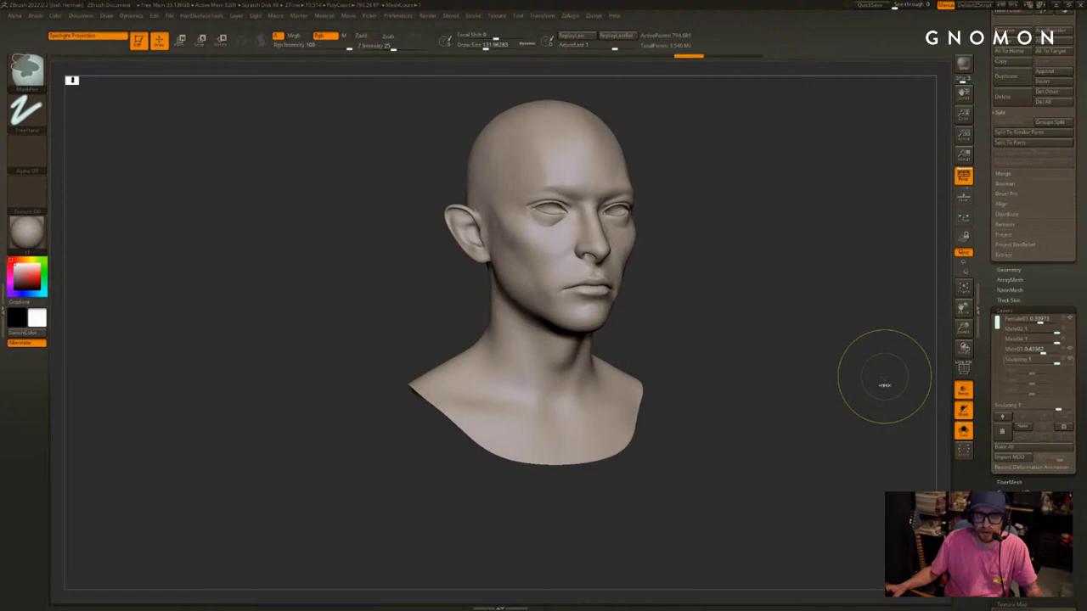
pyautogui.hotkey('ctrl', 'z')
pyautogui.hotkey('ctrl', 'z')
pyautogui.keyDown('ctrl'); pyautogui.moveTo(887, 379); pyautogui.dragTo(880, 371, button='right'); pyautogui.keyUp('ctrl')
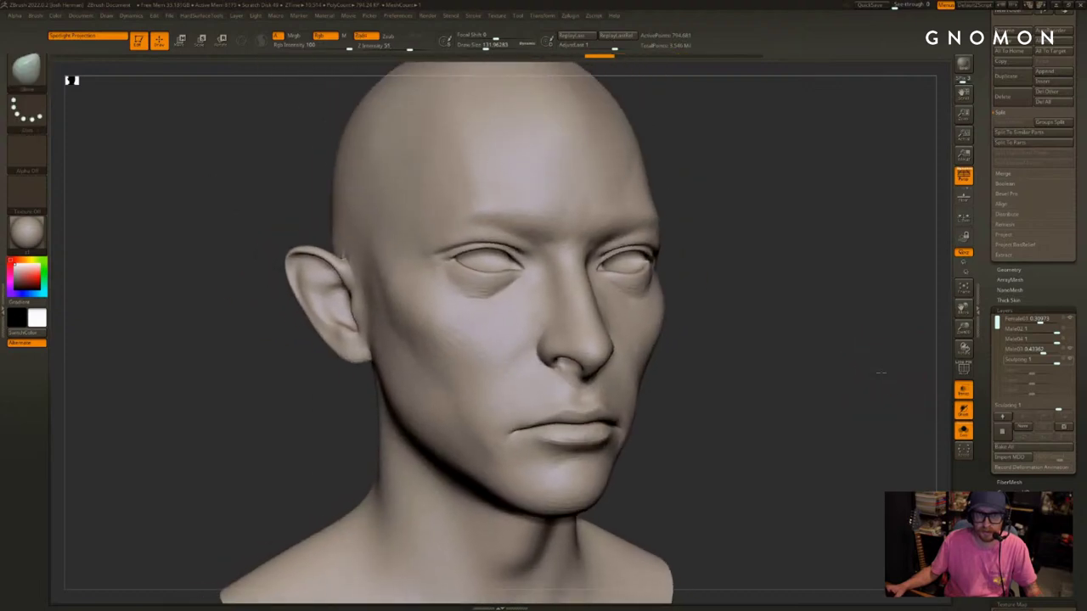
# Add a new recording layer above Sculpting on the head, turn off Solo and face the head frontally
pyautogui.click(1002, 431)
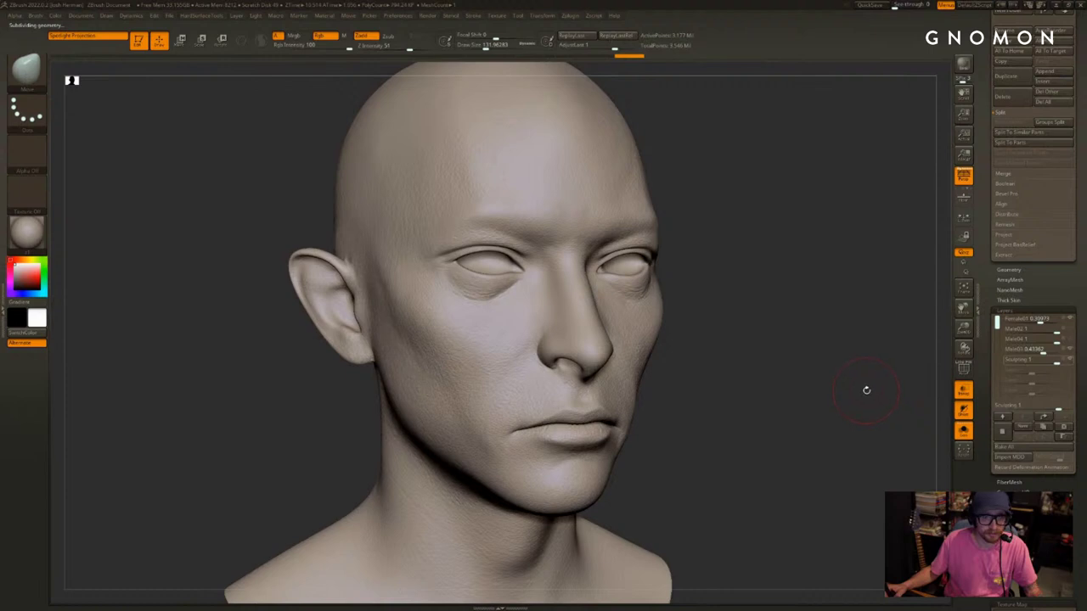
pyautogui.moveTo(869, 388); pyautogui.dragTo(885, 416)
pyautogui.click(1002, 434)
pyautogui.hotkey('alt', 's')
pyautogui.moveTo(843, 349)
pyautogui.mouseDown()
pyautogui.moveTo(840, 403)
pyautogui.moveTo(815, 323)
pyautogui.mouseUp()
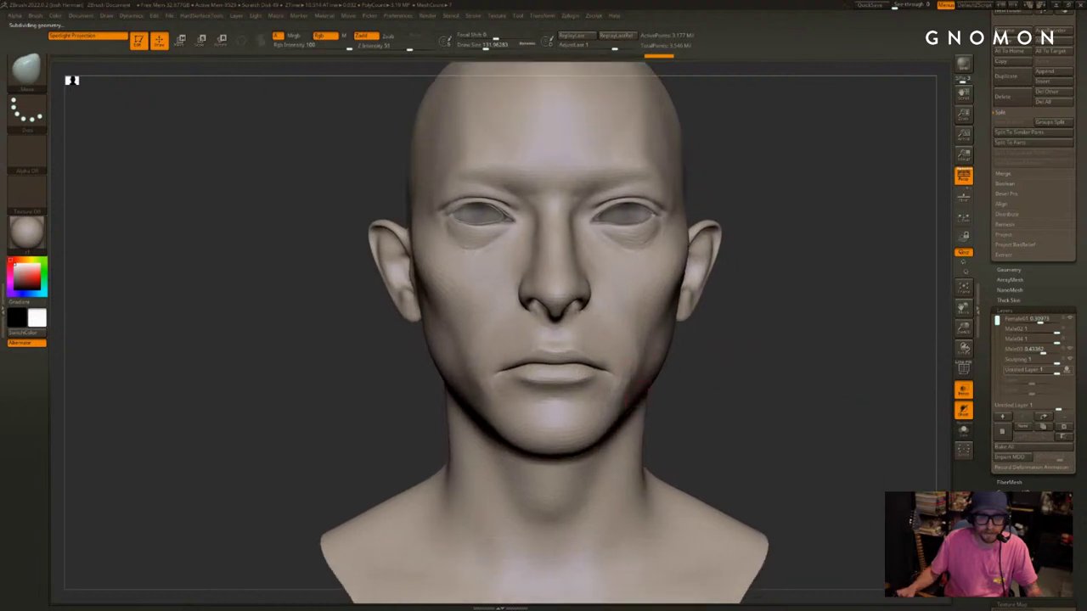
# Mask the lower lip and chin using their polygroup and soften the mask on the full head
pyautogui.keyDown('ctrl'); pyautogui.keyDown('shift'); pyautogui.click(589, 405); pyautogui.keyUp('shift'); pyautogui.keyUp('ctrl')
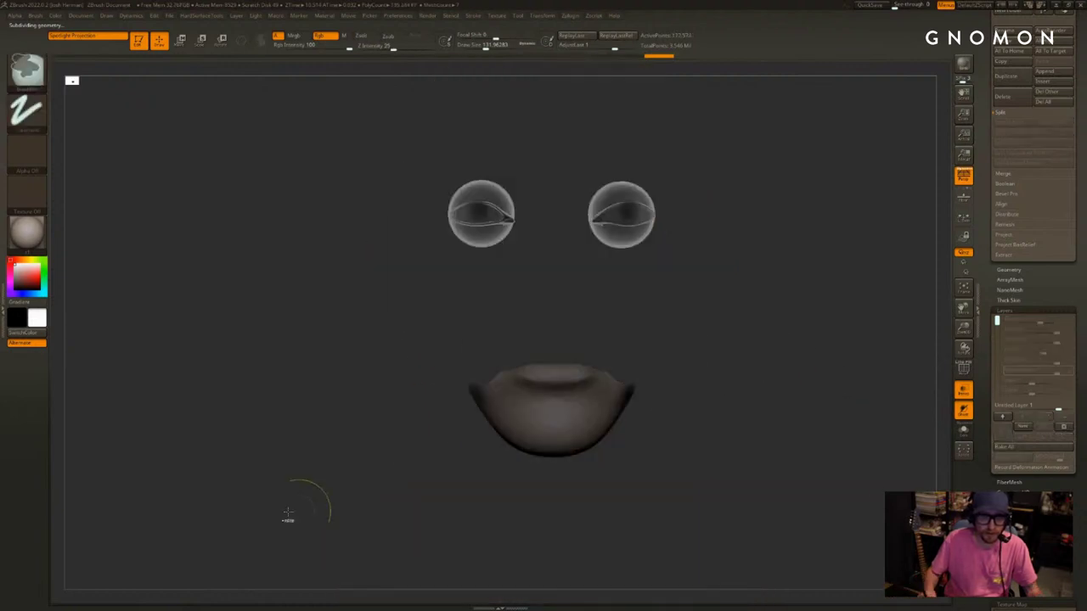
pyautogui.keyDown('ctrl'); pyautogui.keyDown('shift'); pyautogui.click(765, 381); pyautogui.keyUp('shift'); pyautogui.keyUp('ctrl')
pyautogui.hotkey('ctrl', 'i')
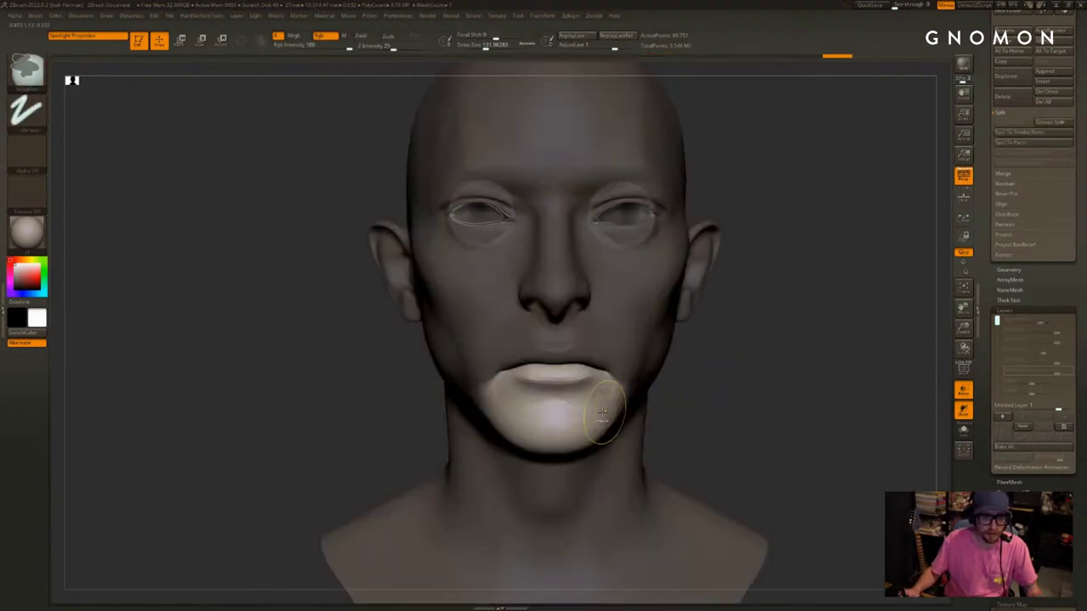
pyautogui.keyDown('ctrl'); pyautogui.click(610, 413); pyautogui.keyUp('ctrl')
pyautogui.keyDown('ctrl'); pyautogui.click(669, 408); pyautogui.keyUp('ctrl')
# Raise the upper lip slightly with a large Move brush to part the mouth
pyautogui.press('s')
pyautogui.moveTo(548, 375)
pyautogui.mouseDown()
pyautogui.moveTo(563, 376)
pyautogui.moveTo(538, 355)
pyautogui.mouseUp()
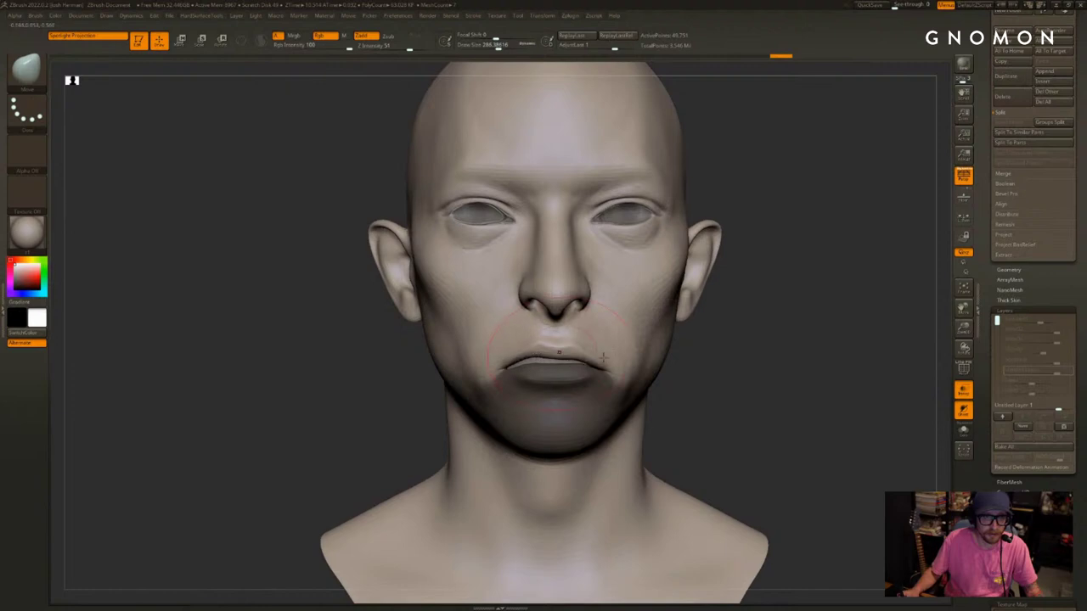
pyautogui.moveTo(702, 374); pyautogui.dragTo(766, 376)
# Show the Teeth subtool and turn off transparency to check the teeth's fit between the parted lips
pyautogui.moveTo(1000, 122); pyautogui.dragTo(1000, 416)
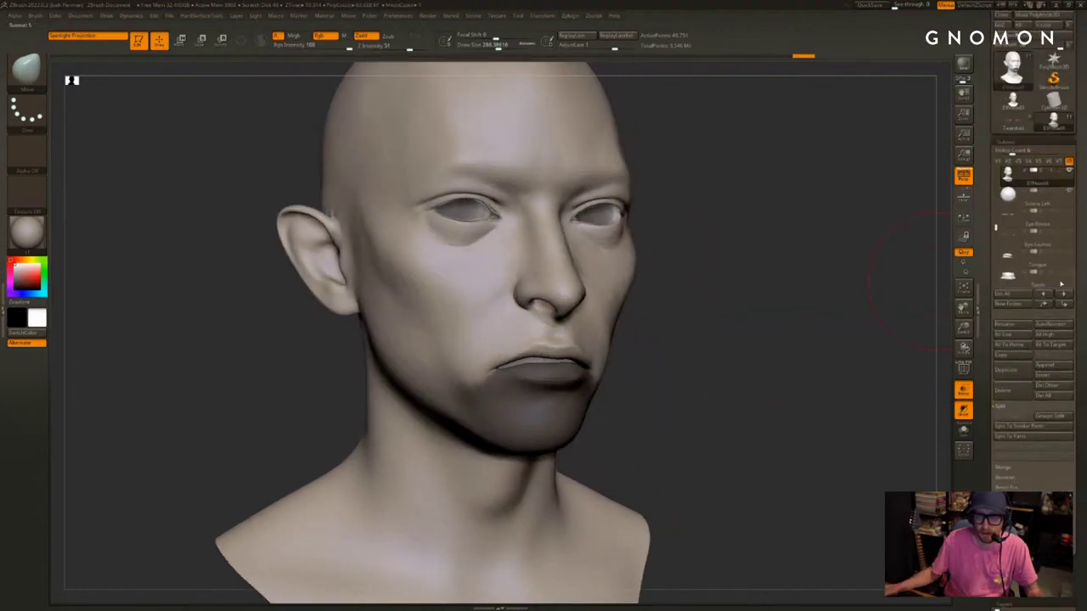
pyautogui.click(1069, 273)
pyautogui.keyDown('shift'); pyautogui.moveTo(826, 336); pyautogui.dragTo(788, 351); pyautogui.keyUp('shift')
pyautogui.hotkey('shift', 't')
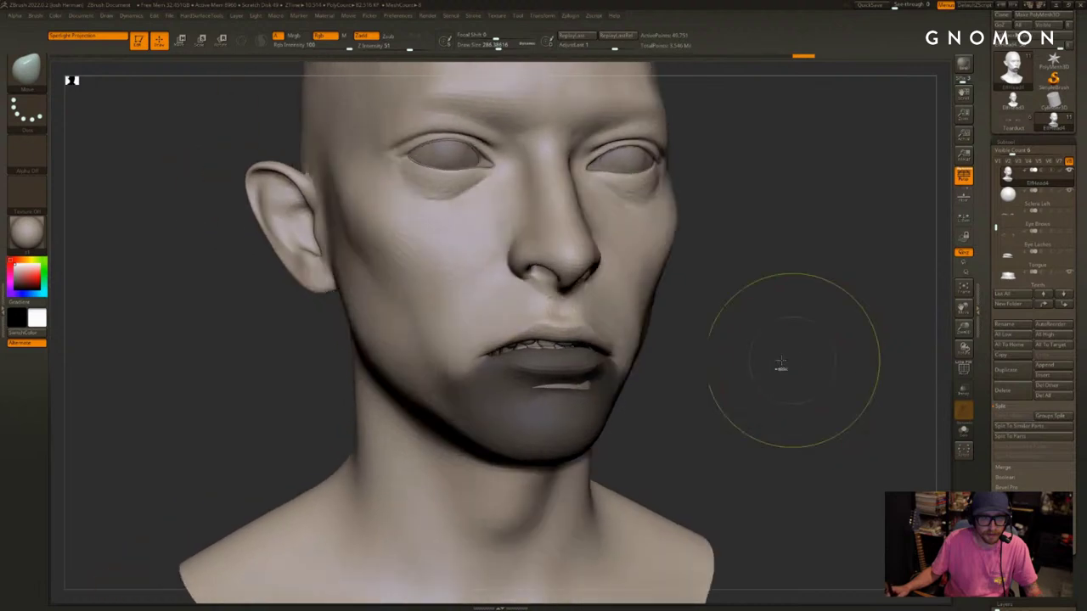
# Select the Teeth subtool in a transparent profile view and move the teeth back behind the lips
pyautogui.moveTo(723, 378); pyautogui.dragTo(819, 375)
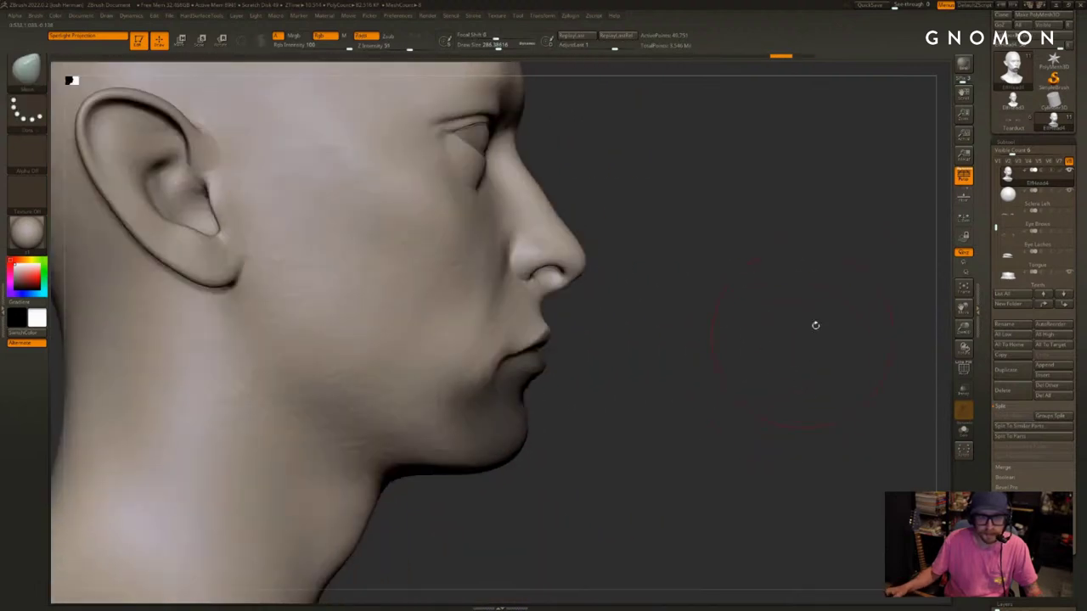
pyautogui.click(1011, 276)
pyautogui.press('w')
pyautogui.hotkey('shift', 't')
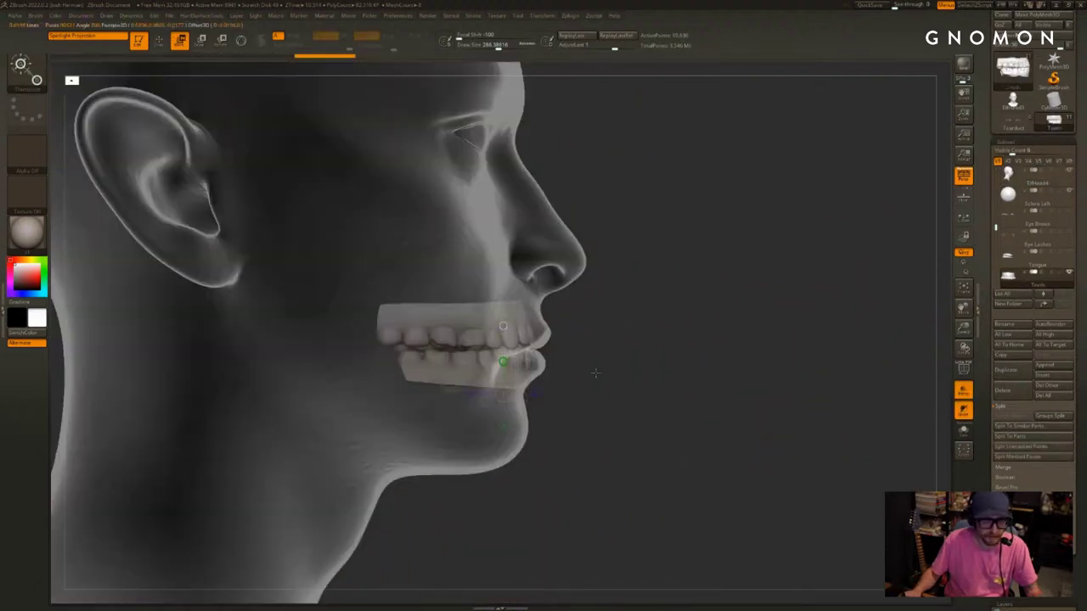
pyautogui.keyDown('shift'); pyautogui.moveTo(462, 344); pyautogui.dragTo(612, 345); pyautogui.keyUp('shift')
pyautogui.moveTo(536, 344); pyautogui.dragTo(518, 345)
pyautogui.moveTo(416, 348)
pyautogui.keyDown('shift'); pyautogui.mouseDown()
pyautogui.moveTo(607, 349)
pyautogui.moveTo(601, 375)
pyautogui.mouseUp(); pyautogui.keyUp('shift')
# Rotate the teeth so their back end tilts upward and nudge them slightly forward behind the lips
pyautogui.press('r')
pyautogui.press('w')
pyautogui.moveTo(512, 348)
pyautogui.mouseDown()
pyautogui.moveTo(514, 336)
pyautogui.moveTo(498, 334)
pyautogui.moveTo(603, 368)
pyautogui.mouseUp()
pyautogui.press('r')
pyautogui.press('w')
pyautogui.press('r')
pyautogui.press('w')
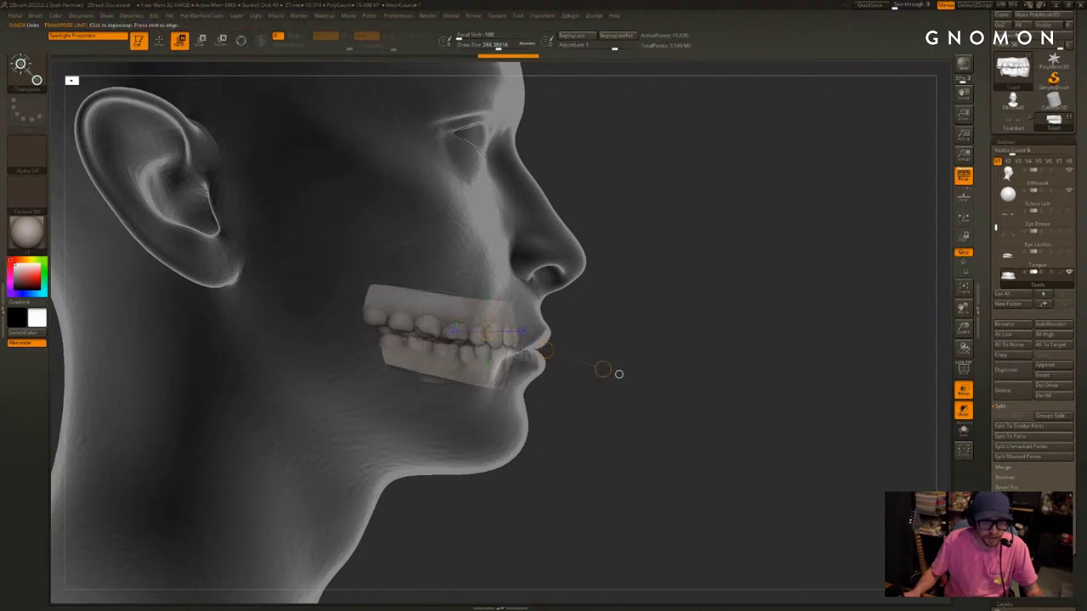
pyautogui.moveTo(545, 349); pyautogui.dragTo(549, 352)
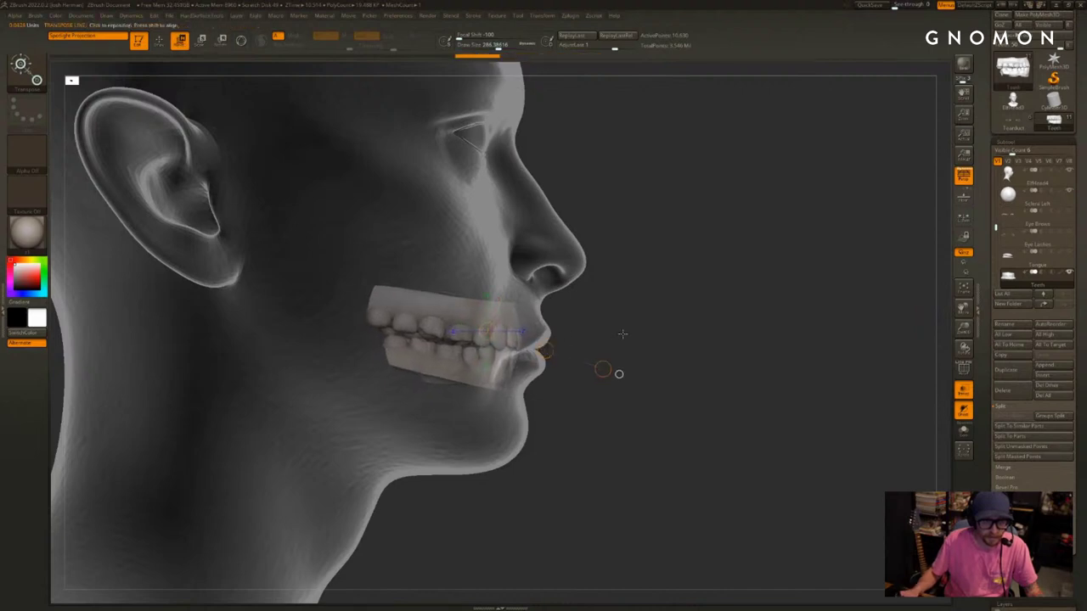
# Reselect the head subtool in a three-quarter view and turn off transparency
pyautogui.press('q')
pyautogui.keyDown('alt'); pyautogui.click(515, 399); pyautogui.keyUp('alt')
pyautogui.moveTo(542, 395); pyautogui.dragTo(708, 376)
pyautogui.press('w')
pyautogui.hotkey('shift', 't')
pyautogui.press('q')
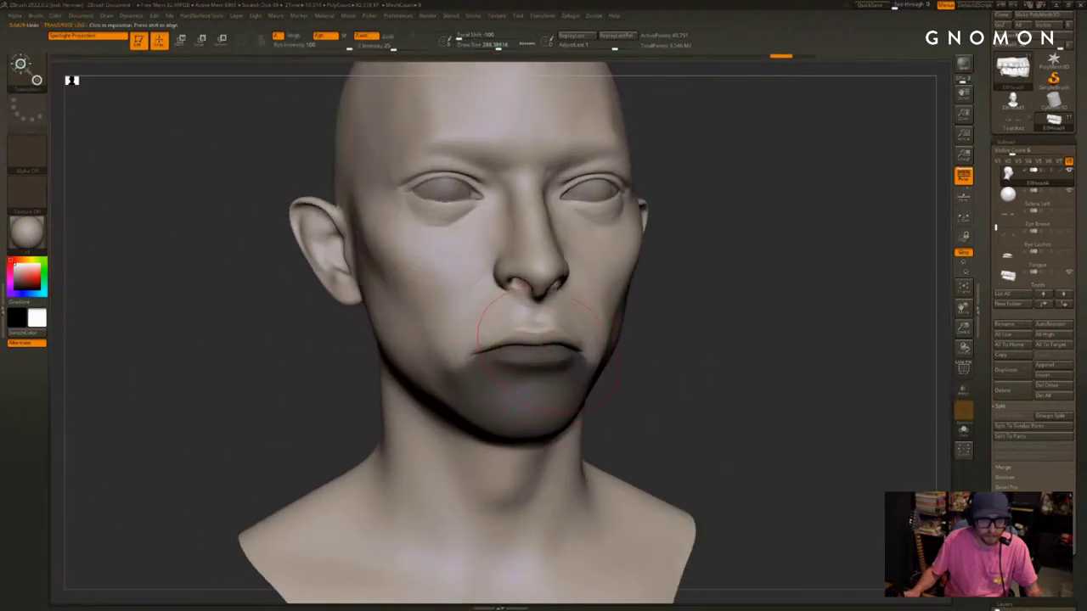
# Try to raise the upper lip with the Move brush to expose the teeth
pyautogui.moveTo(512, 343); pyautogui.dragTo(521, 330)
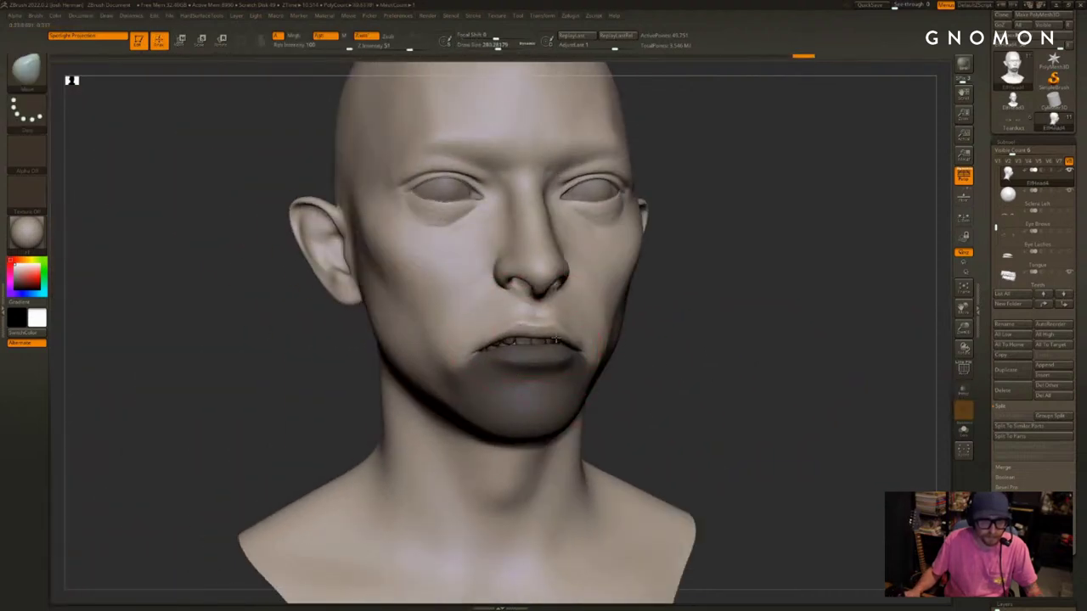
pyautogui.keyDown('shift'); pyautogui.moveTo(710, 341); pyautogui.dragTo(719, 342); pyautogui.keyUp('shift')
pyautogui.moveTo(792, 332)
pyautogui.keyDown('alt'); pyautogui.mouseDown()
pyautogui.moveTo(772, 379)
pyautogui.moveTo(723, 390)
pyautogui.mouseUp(); pyautogui.keyUp('alt')
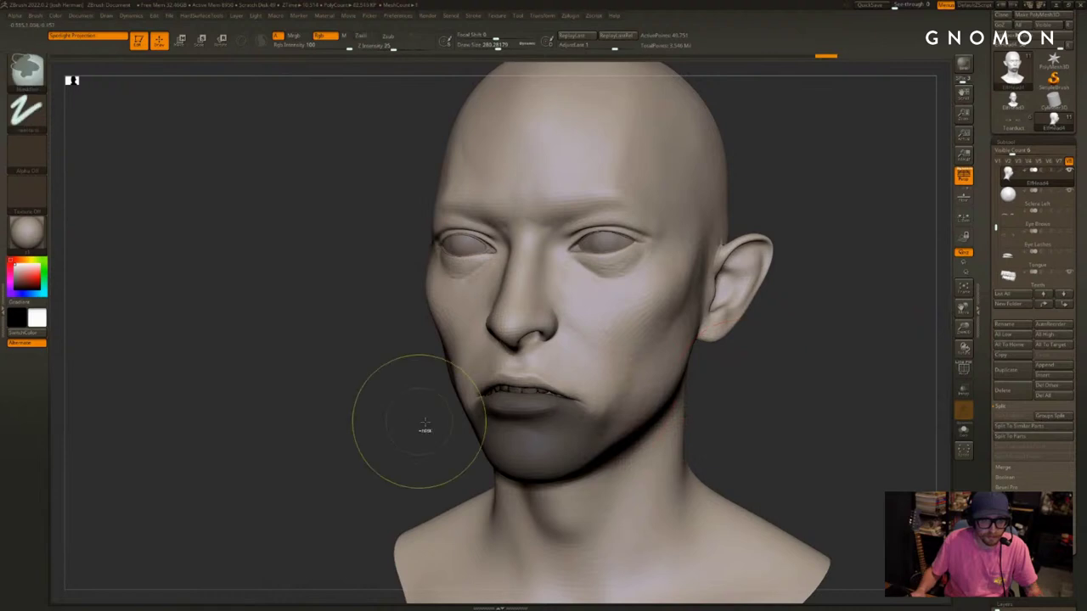
pyautogui.hotkey('ctrl', 'z')
# Adjust the corners of the closed mouth with the Move brush, undoing unwanted strokes
pyautogui.moveTo(429, 438); pyautogui.dragTo(429, 446)
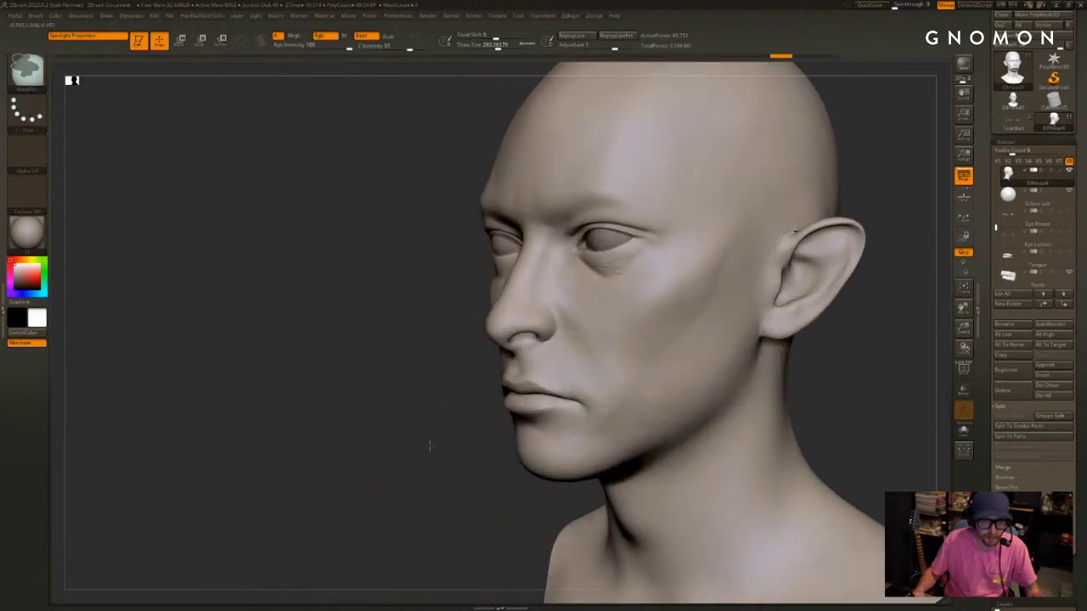
pyautogui.moveTo(589, 402); pyautogui.dragTo(600, 397)
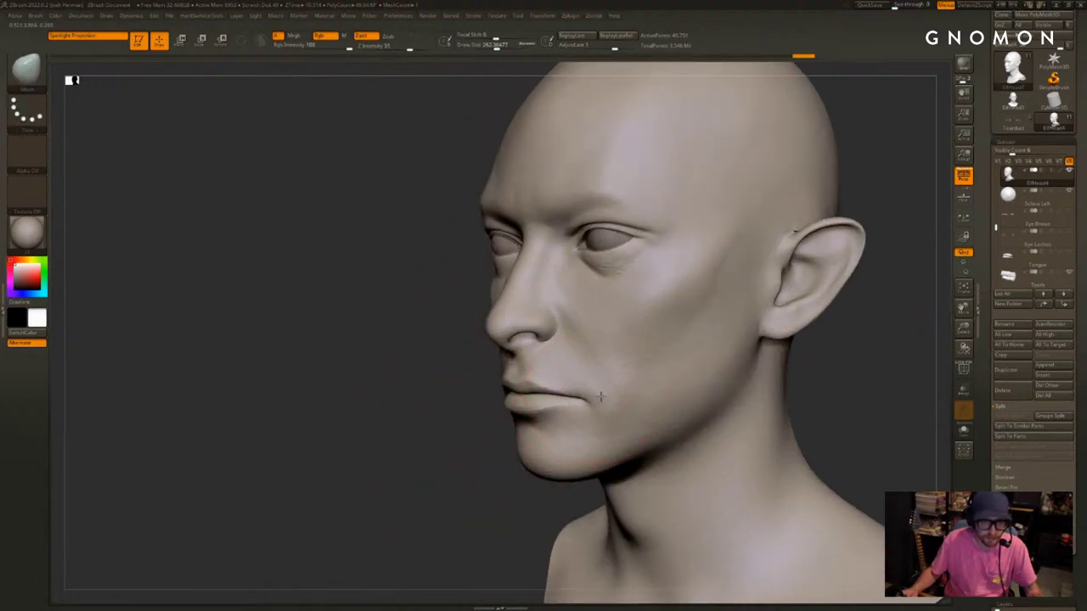
pyautogui.moveTo(435, 432); pyautogui.dragTo(404, 414)
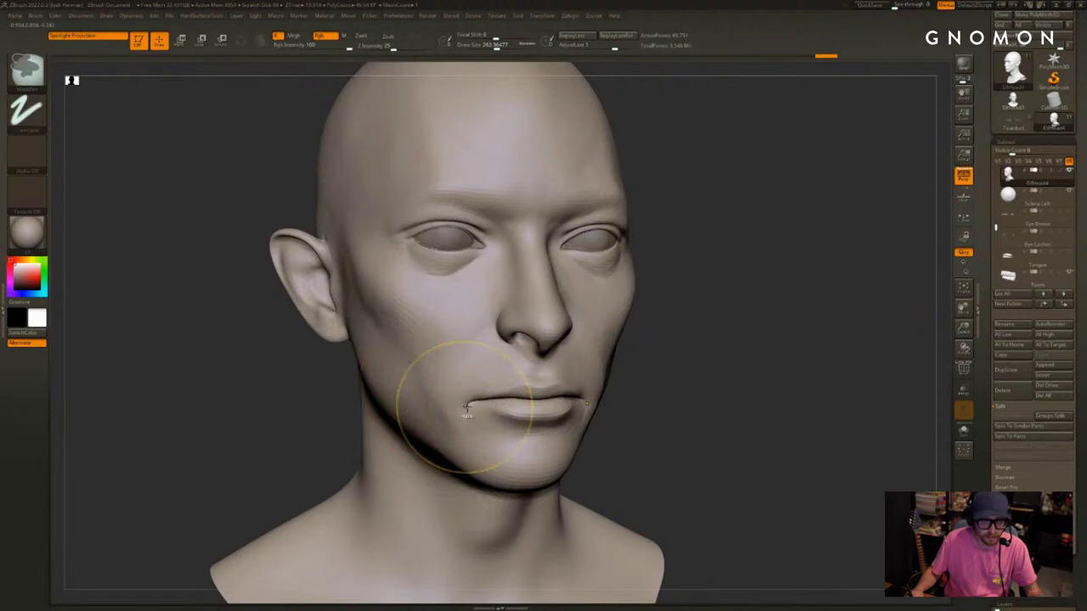
pyautogui.hotkey('ctrl', 'z')
pyautogui.hotkey('ctrl', 'z')
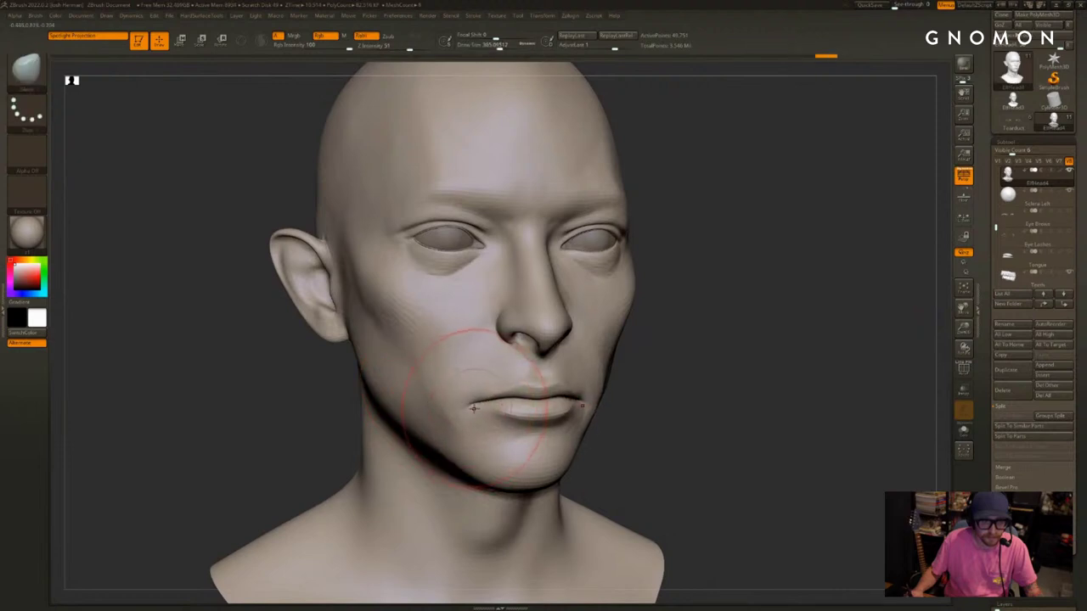
pyautogui.moveTo(473, 409); pyautogui.dragTo(476, 411)
pyautogui.moveTo(477, 411); pyautogui.dragTo(531, 414, button='right')
# Isolate the lower lip and chin polygroup and mask everything else on the head with a softened edge
pyautogui.keyDown('ctrl'); pyautogui.keyDown('shift'); pyautogui.click(521, 441); pyautogui.keyUp('shift'); pyautogui.keyUp('ctrl')
pyautogui.keyDown('ctrl'); pyautogui.click(645, 390); pyautogui.keyUp('ctrl')
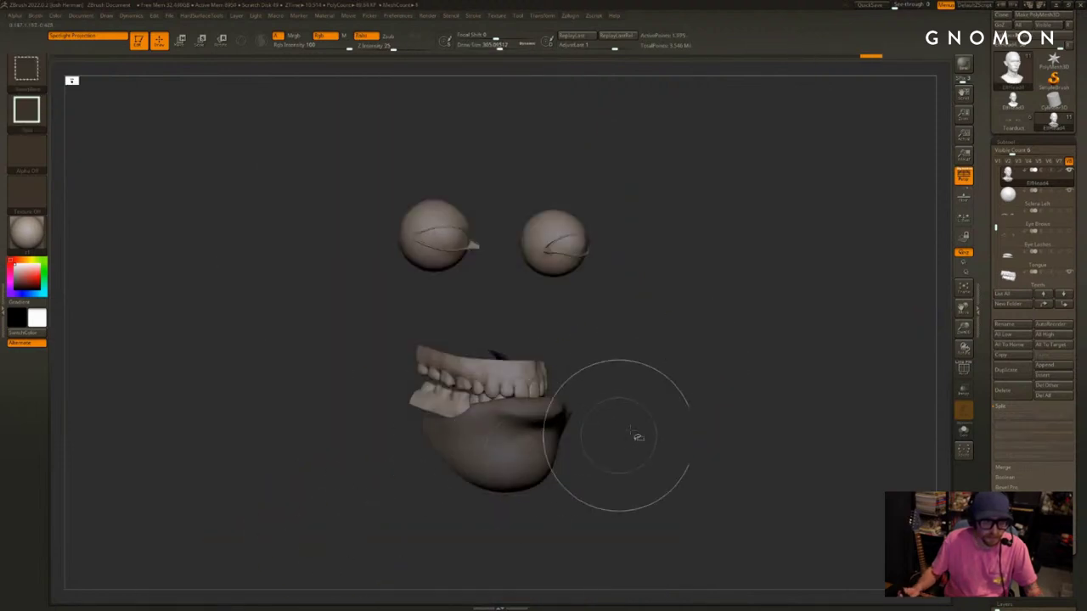
pyautogui.keyDown('ctrl'); pyautogui.keyDown('shift'); pyautogui.click(630, 432); pyautogui.keyUp('shift'); pyautogui.keyUp('ctrl')
pyautogui.keyDown('ctrl'); pyautogui.click(524, 437); pyautogui.keyUp('ctrl')
pyautogui.keyDown('ctrl'); pyautogui.click(524, 437); pyautogui.keyUp('ctrl')
pyautogui.keyDown('ctrl'); pyautogui.click(573, 455); pyautogui.keyUp('ctrl')
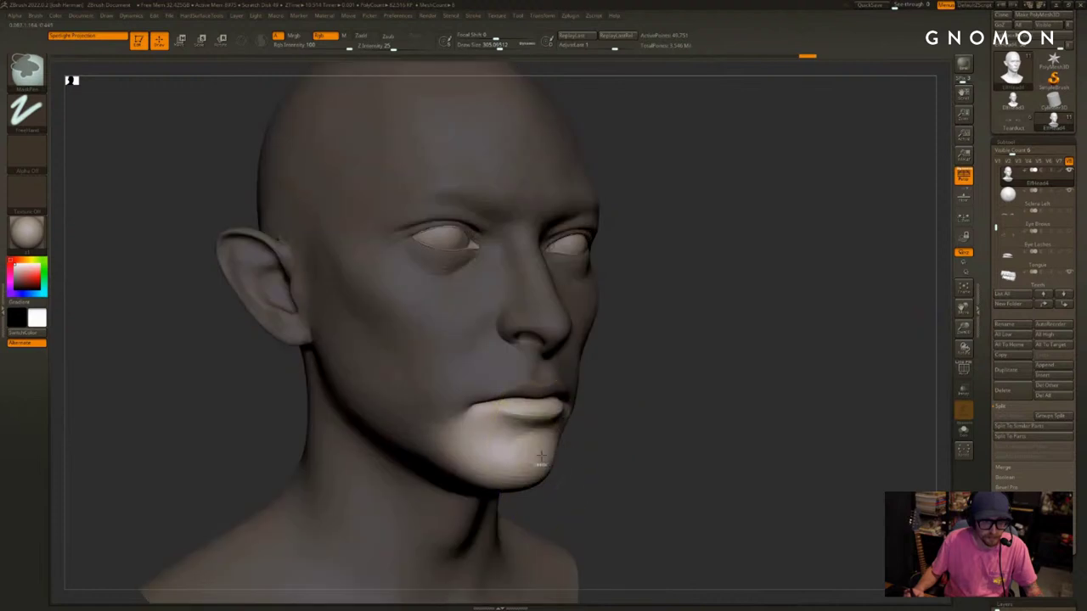
pyautogui.keyDown('ctrl'); pyautogui.click(572, 468); pyautogui.keyUp('ctrl')
pyautogui.keyDown('ctrl'); pyautogui.click(592, 480); pyautogui.keyUp('ctrl')
# Pull the unmasked lower lip and chin with a large Move brush in profile to part the mouth
pyautogui.keyDown('shift'); pyautogui.moveTo(604, 468); pyautogui.dragTo(624, 470); pyautogui.keyUp('shift')
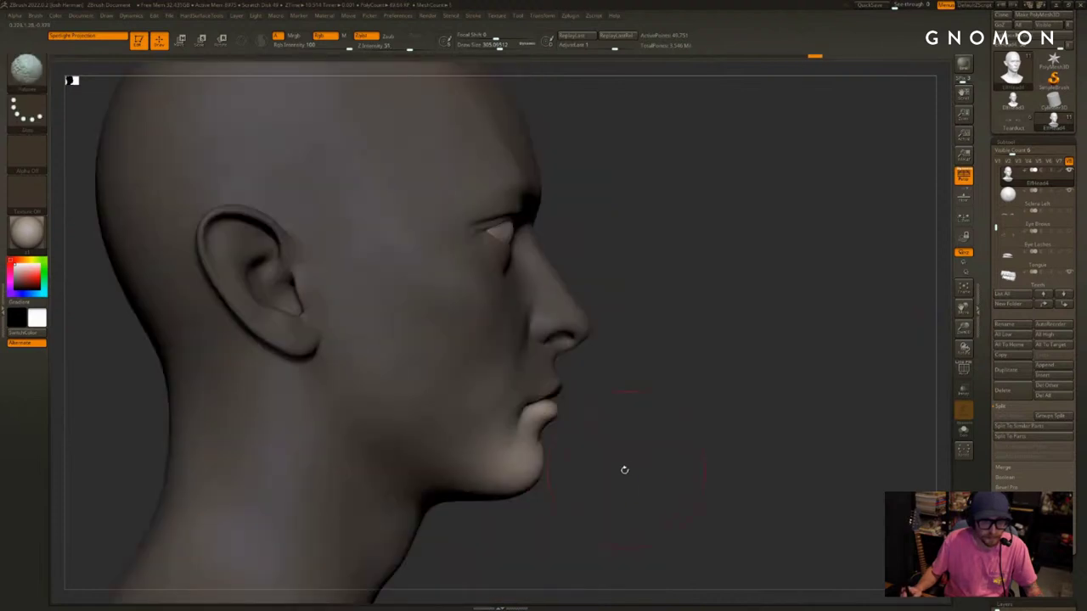
pyautogui.moveTo(556, 422)
pyautogui.mouseDown()
pyautogui.moveTo(571, 422)
pyautogui.moveTo(500, 429)
pyautogui.mouseUp()
pyautogui.press('s')
pyautogui.hotkey('ctrl', 'z')
pyautogui.press('s')
pyautogui.moveTo(571, 413); pyautogui.dragTo(569, 406)
pyautogui.moveTo(665, 423); pyautogui.dragTo(605, 418)
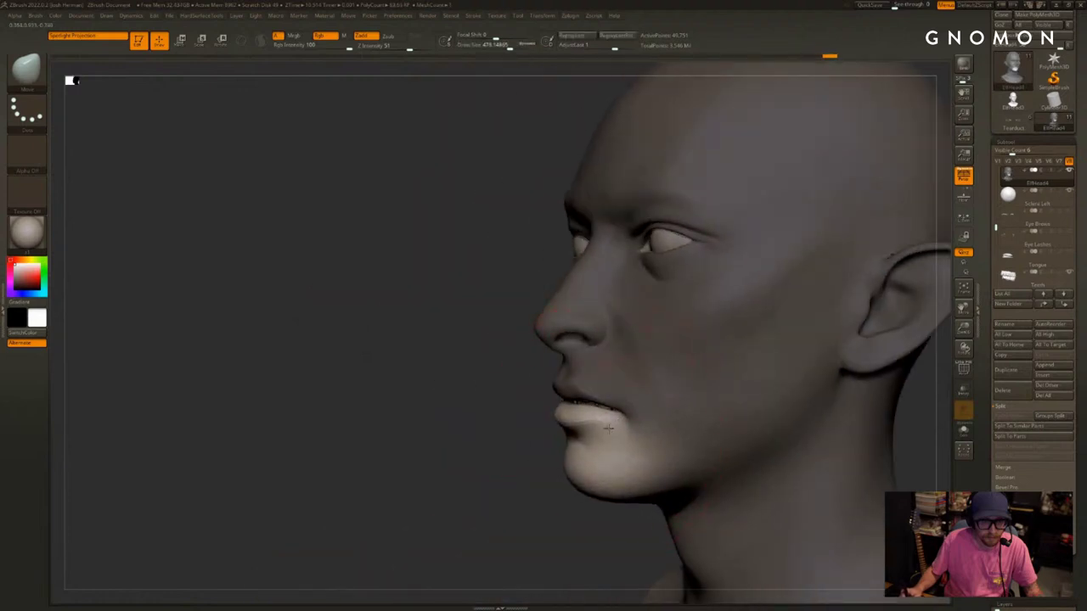
pyautogui.hotkey('ctrl', 'shift', 'z')
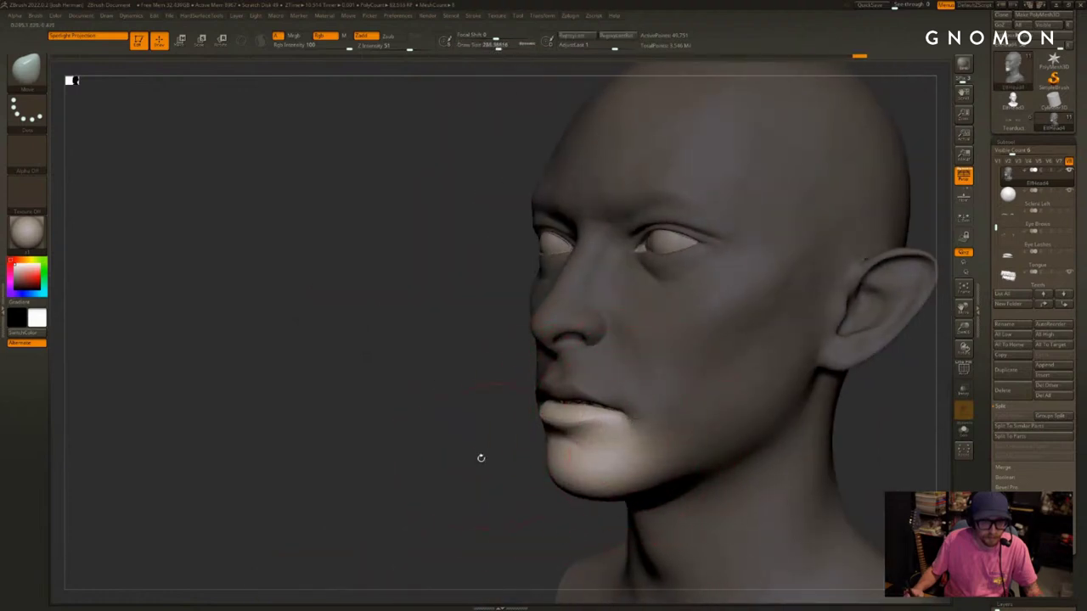
pyautogui.moveTo(480, 458); pyautogui.dragTo(520, 433)
pyautogui.hotkey('ctrl', 'shift', 'z')
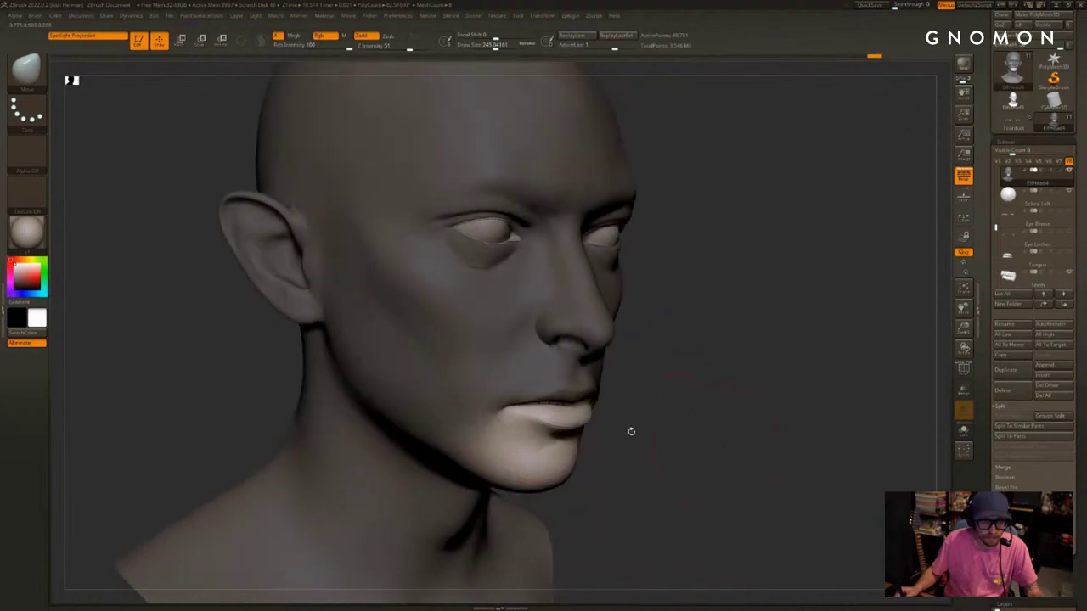
# Invert the mask to protect the lower lip and chin, and shape the upper lip with a larger Move brush
pyautogui.keyDown('ctrl'); pyautogui.click(654, 434); pyautogui.keyUp('ctrl')
pyautogui.press('s')
pyautogui.moveTo(609, 430); pyautogui.dragTo(596, 411)
pyautogui.press('s')
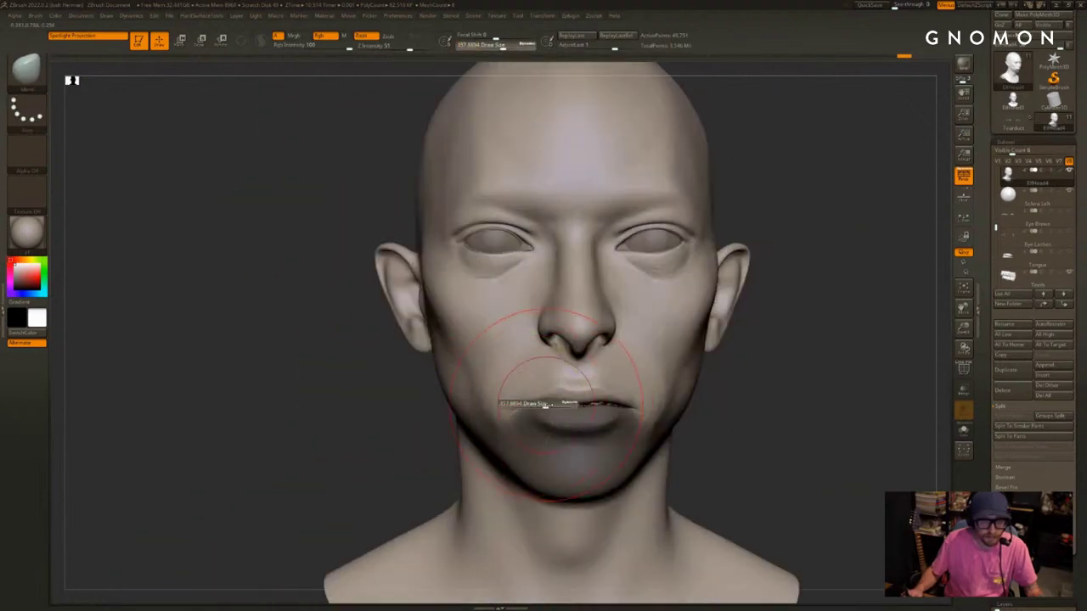
pyautogui.moveTo(555, 404); pyautogui.dragTo(574, 403)
pyautogui.moveTo(748, 405); pyautogui.dragTo(730, 415)
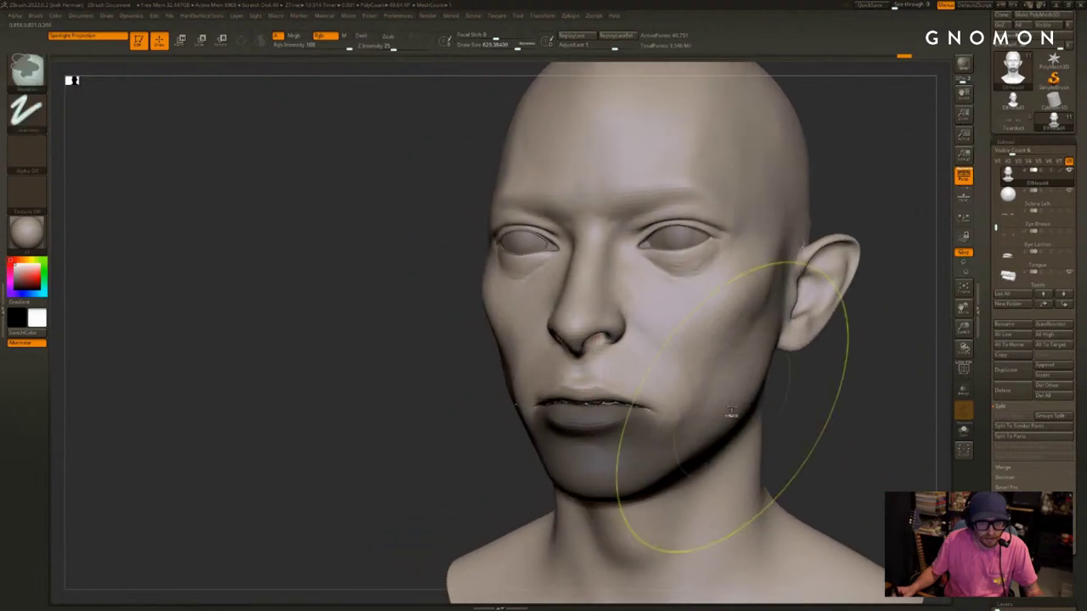
# Compare the mouth before and after the last upper-lip edit from several angles
pyautogui.hotkey('ctrl', 'z')
pyautogui.hotkey('ctrl', 'shift', 'z')
pyautogui.hotkey('ctrl', 'z')
pyautogui.moveTo(784, 444); pyautogui.dragTo(849, 465)
pyautogui.hotkey('ctrl', 'shift', 'z')
pyautogui.hotkey('ctrl', 'z')
pyautogui.hotkey('ctrl', 'shift', 'z')
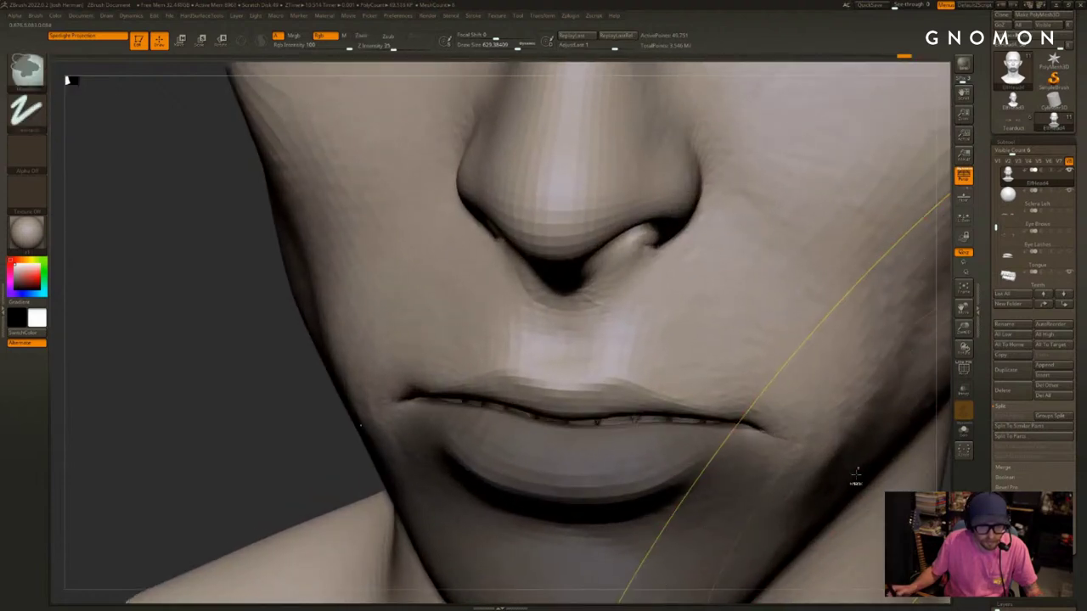
pyautogui.press('f')
pyautogui.hotkey('ctrl', 'z')
# Solo the head and toggle the lower lip and chin polygroup's visibility to expose the mouth interior
pyautogui.keyDown('shift'); pyautogui.moveTo(568, 400); pyautogui.dragTo(546, 403); pyautogui.keyUp('shift')
pyautogui.keyDown('ctrl'); pyautogui.keyDown('shift'); pyautogui.click(506, 421); pyautogui.keyUp('shift'); pyautogui.keyUp('ctrl')
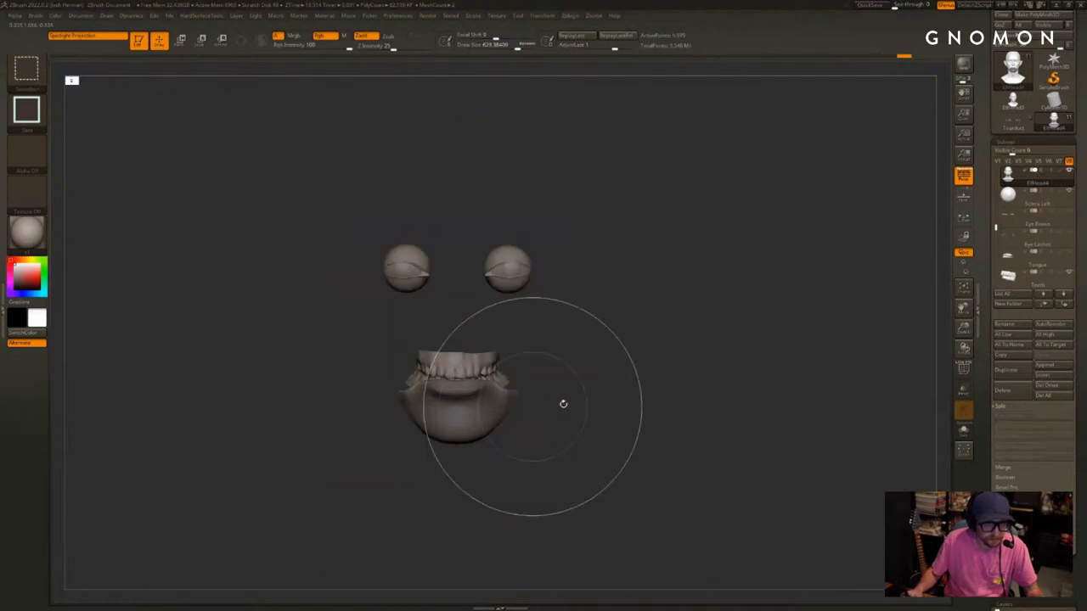
pyautogui.keyDown('alt'); pyautogui.moveTo(658, 357); pyautogui.dragTo(713, 368); pyautogui.keyUp('alt')
pyautogui.moveTo(713, 369); pyautogui.dragTo(713, 398)
pyautogui.keyDown('ctrl'); pyautogui.keyDown('shift'); pyautogui.click(561, 365); pyautogui.keyUp('shift'); pyautogui.keyUp('ctrl')
pyautogui.hotkey('alt', 's')
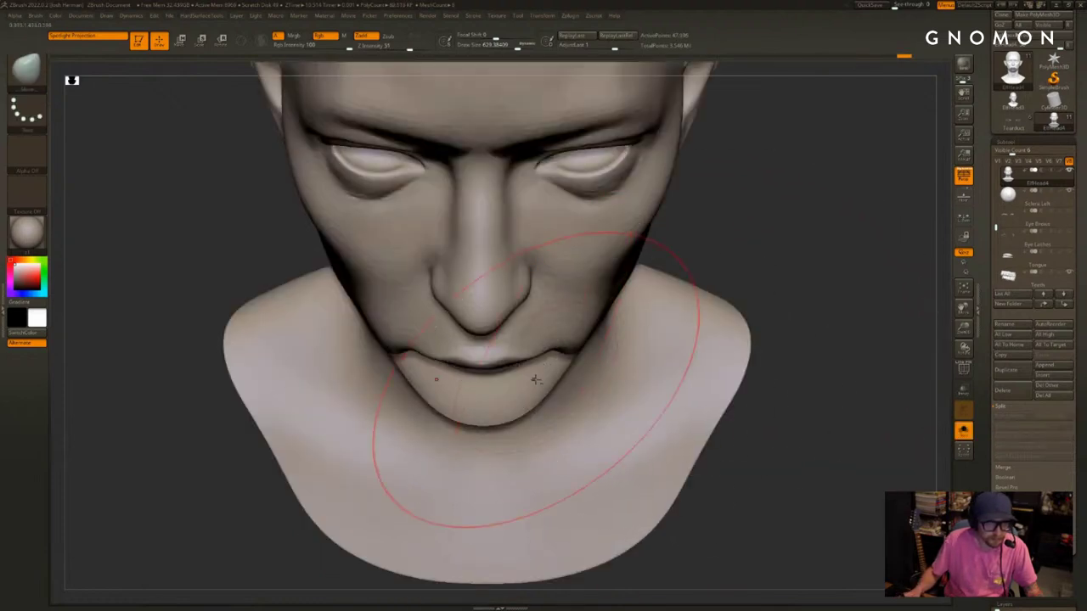
pyautogui.moveTo(751, 313); pyautogui.dragTo(749, 210)
pyautogui.keyDown('ctrl'); pyautogui.keyDown('shift'); pyautogui.click(500, 368); pyautogui.keyUp('shift'); pyautogui.keyUp('ctrl')
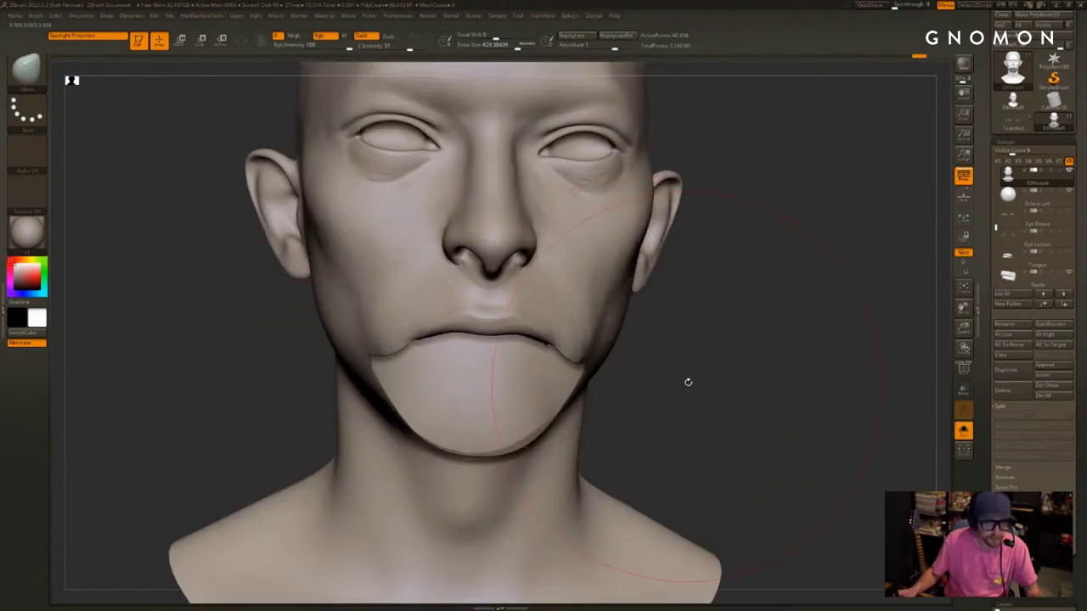
# Mask the isolated chin and mouth interior with a soft edge, and restore the full head and other subtools
pyautogui.moveTo(687, 381); pyautogui.dragTo(712, 359)
pyautogui.keyDown('ctrl'); pyautogui.keyDown('shift'); pyautogui.moveTo(723, 394); pyautogui.dragTo(748, 374); pyautogui.keyUp('shift'); pyautogui.keyUp('ctrl')
pyautogui.keyDown('ctrl'); pyautogui.click(748, 374); pyautogui.keyUp('ctrl')
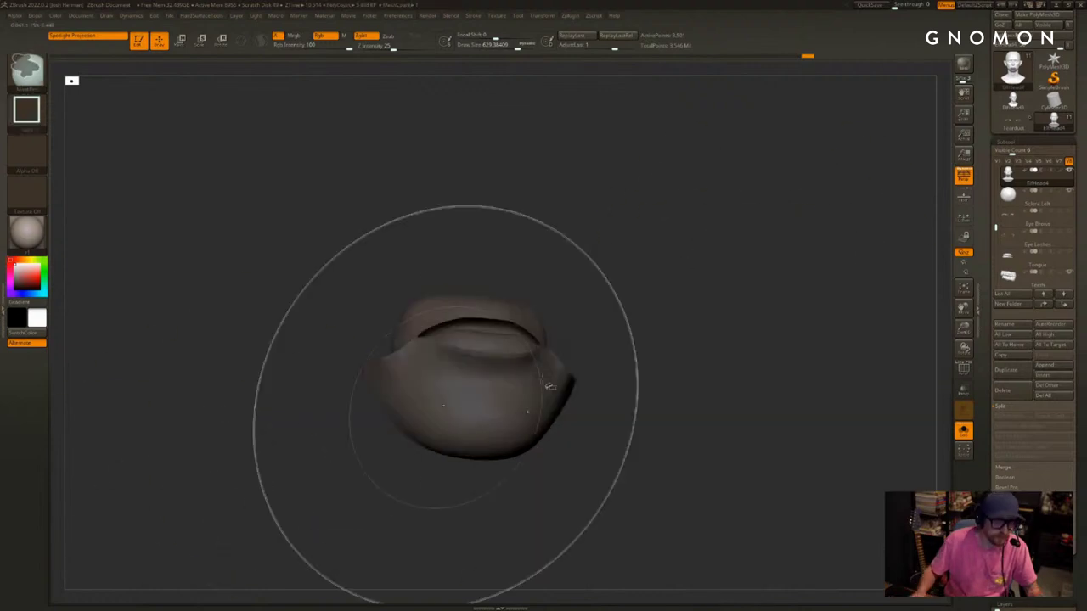
pyautogui.keyDown('ctrl'); pyautogui.keyDown('shift'); pyautogui.click(713, 327); pyautogui.keyUp('shift'); pyautogui.keyUp('ctrl')
pyautogui.moveTo(713, 325); pyautogui.dragTo(711, 350)
pyautogui.keyDown('ctrl'); pyautogui.click(551, 378); pyautogui.keyUp('ctrl')
pyautogui.hotkey('alt', 's')
# Part the lips further with the Move brush around the masked chin and clear the mask
pyautogui.moveTo(596, 370); pyautogui.dragTo(620, 369)
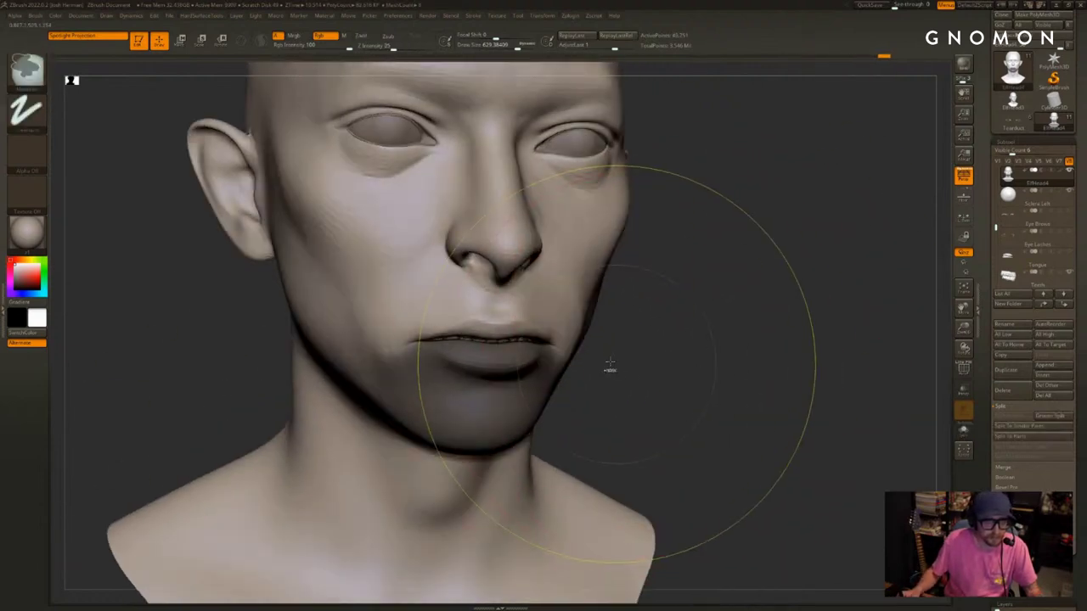
pyautogui.moveTo(499, 362)
pyautogui.mouseDown()
pyautogui.moveTo(499, 352)
pyautogui.moveTo(477, 365)
pyautogui.moveTo(489, 360)
pyautogui.mouseUp()
pyautogui.keyDown('ctrl'); pyautogui.click(596, 370); pyautogui.keyUp('ctrl')
pyautogui.moveTo(692, 382)
pyautogui.keyDown('alt'); pyautogui.mouseDown()
pyautogui.moveTo(706, 350)
pyautogui.moveTo(721, 370)
pyautogui.mouseUp(); pyautogui.keyUp('alt')
pyautogui.moveTo(719, 368)
pyautogui.keyDown('shift'); pyautogui.mouseDown()
pyautogui.moveTo(767, 391)
pyautogui.moveTo(807, 383)
pyautogui.moveTo(808, 395)
pyautogui.moveTo(789, 372)
pyautogui.moveTo(857, 378)
pyautogui.moveTo(935, 345)
pyautogui.moveTo(991, 396)
pyautogui.mouseUp(); pyautogui.keyUp('shift')
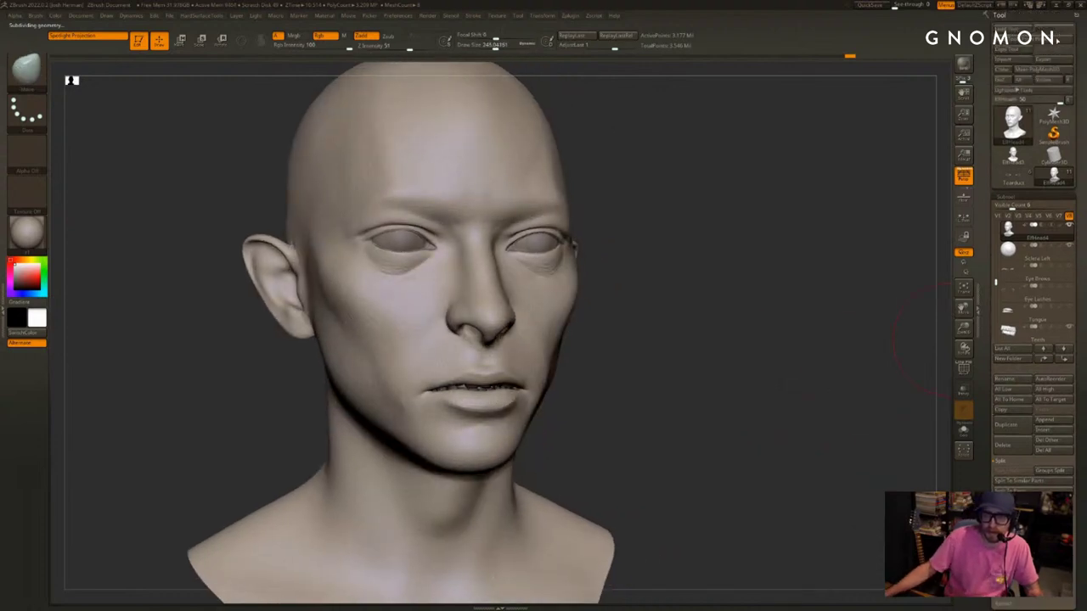
# Save the tool over the existing ElfHead4 file
pyautogui.hotkey('ctrl', 's')
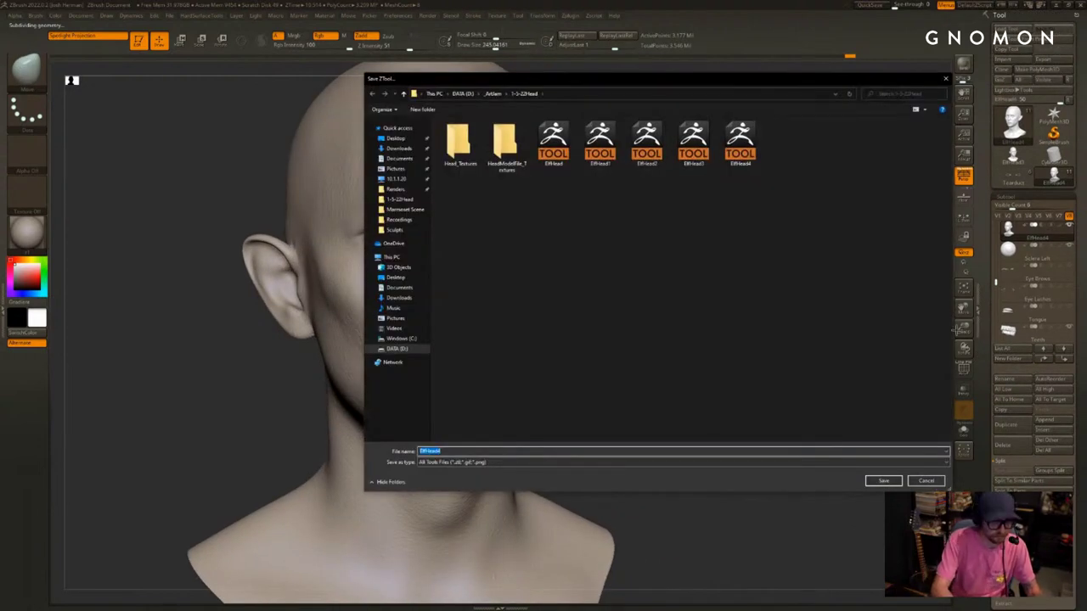
pyautogui.press('Return')
pyautogui.press('y')
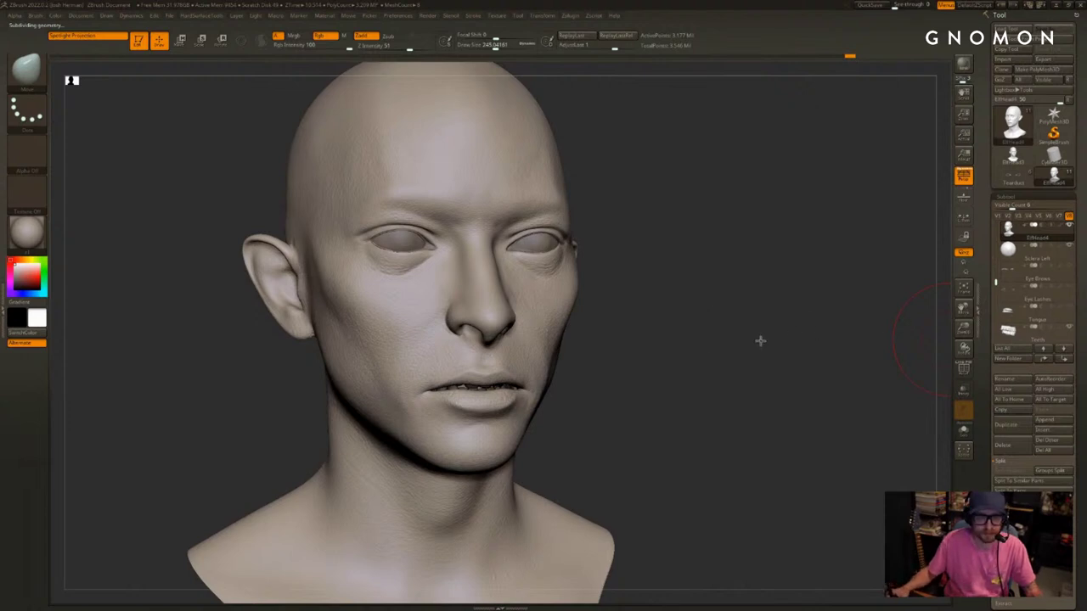
pyautogui.moveTo(767, 347); pyautogui.dragTo(792, 340)
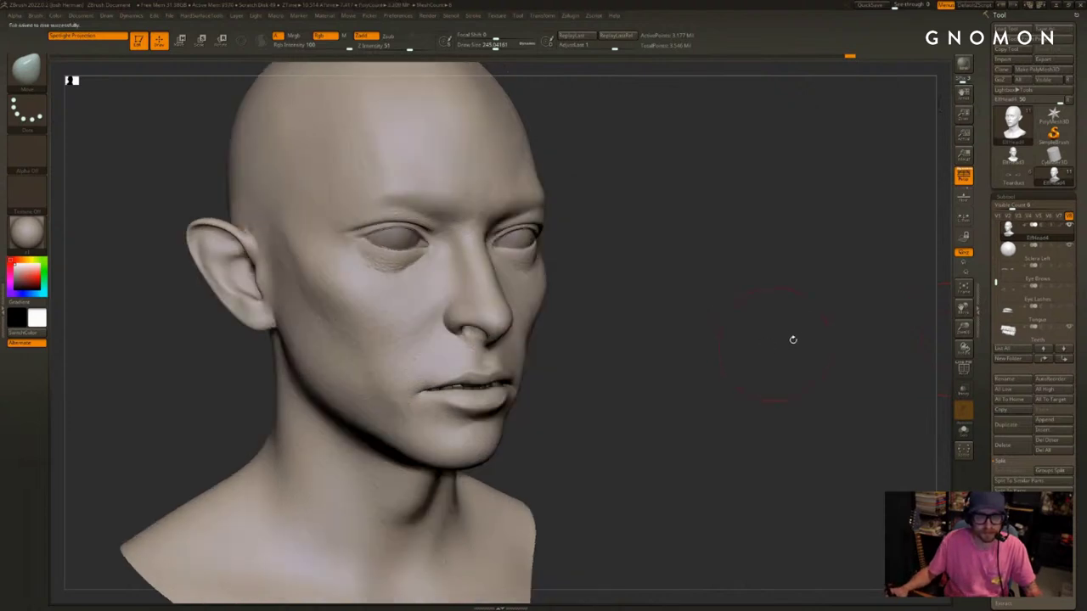
# Show the Tongue subtool and rotate and move it into place inside the mouth using transparency in profile view
pyautogui.click(1012, 312)
pyautogui.keyDown('shift'); pyautogui.moveTo(722, 357); pyautogui.dragTo(815, 356); pyautogui.keyUp('shift')
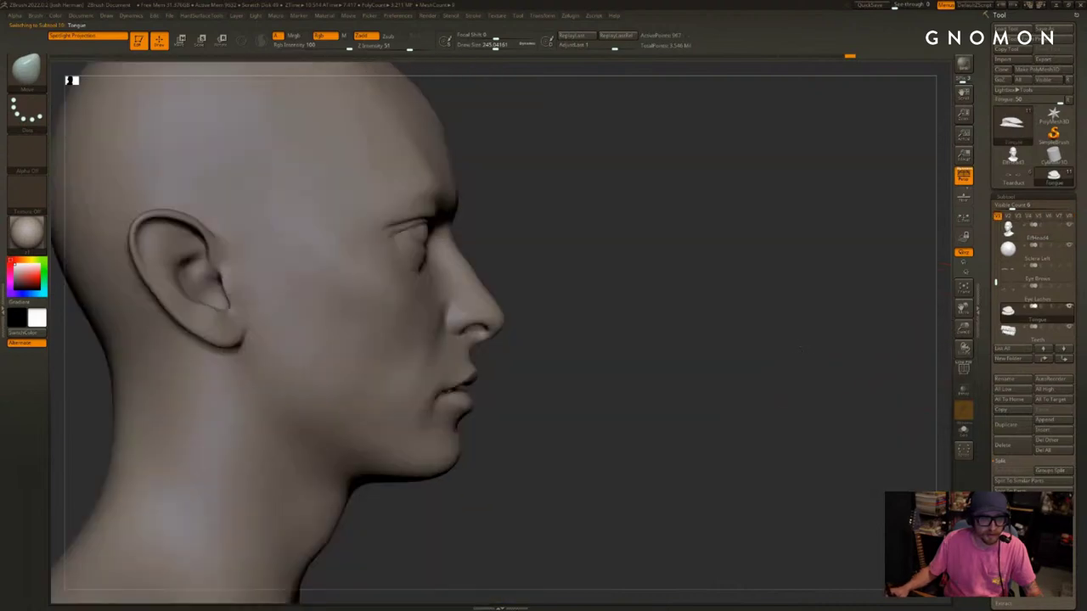
pyautogui.click(964, 390)
pyautogui.press('w')
pyautogui.press('r')
pyautogui.moveTo(571, 336); pyautogui.dragTo(604, 375)
pyautogui.press('w')
pyautogui.moveTo(496, 364); pyautogui.dragTo(497, 363)
pyautogui.hotkey('shift', 't')
pyautogui.moveTo(755, 290)
pyautogui.mouseDown()
pyautogui.moveTo(656, 297)
pyautogui.moveTo(857, 347)
pyautogui.moveTo(859, 382)
pyautogui.mouseUp()
pyautogui.press('q')
# Select the Eye Lashes subtool, switch to the Move brush and adjust its draw size
pyautogui.press('Up')
pyautogui.moveTo(861, 308)
pyautogui.keyDown('alt'); pyautogui.mouseDown()
pyautogui.moveTo(860, 347)
pyautogui.moveTo(854, 326)
pyautogui.mouseUp(); pyautogui.keyUp('alt')
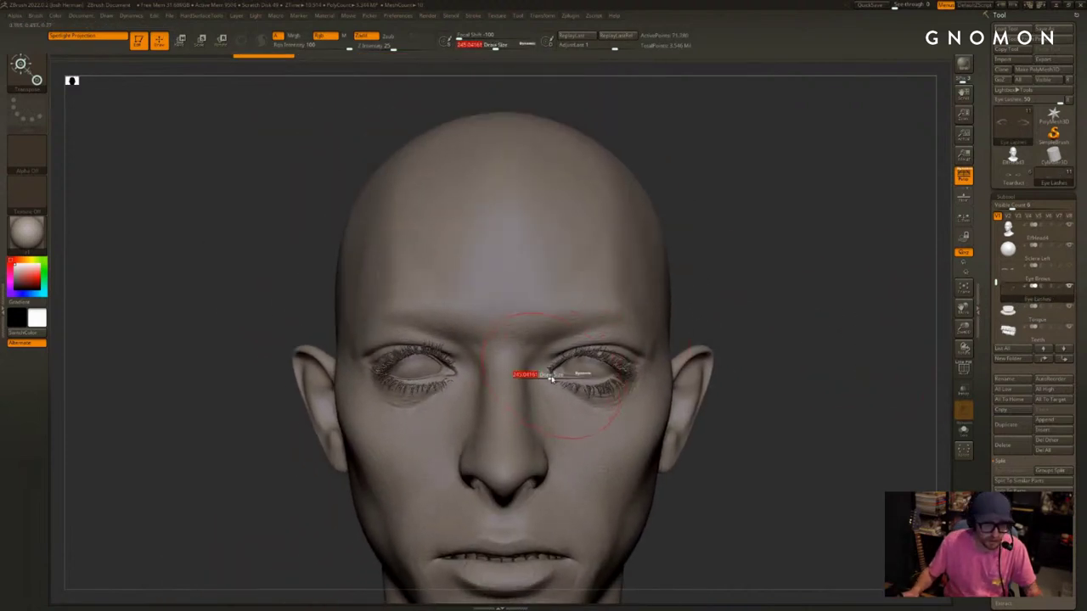
pyautogui.moveTo(551, 379); pyautogui.dragTo(625, 363)
pyautogui.press('b')
pyautogui.press('m')
pyautogui.press('v')
pyautogui.press('s')
# Move the eyelashes slightly back toward the eyelids in profile view
pyautogui.keyDown('alt'); pyautogui.moveTo(801, 289); pyautogui.dragTo(880, 374); pyautogui.keyUp('alt')
pyautogui.hotkey('shift', 'f')
pyautogui.moveTo(892, 255); pyautogui.dragTo(829, 251)
pyautogui.moveTo(829, 251); pyautogui.dragTo(733, 297)
pyautogui.hotkey('shift', 'f')
pyautogui.moveTo(450, 387); pyautogui.dragTo(361, 383)
pyautogui.press('w')
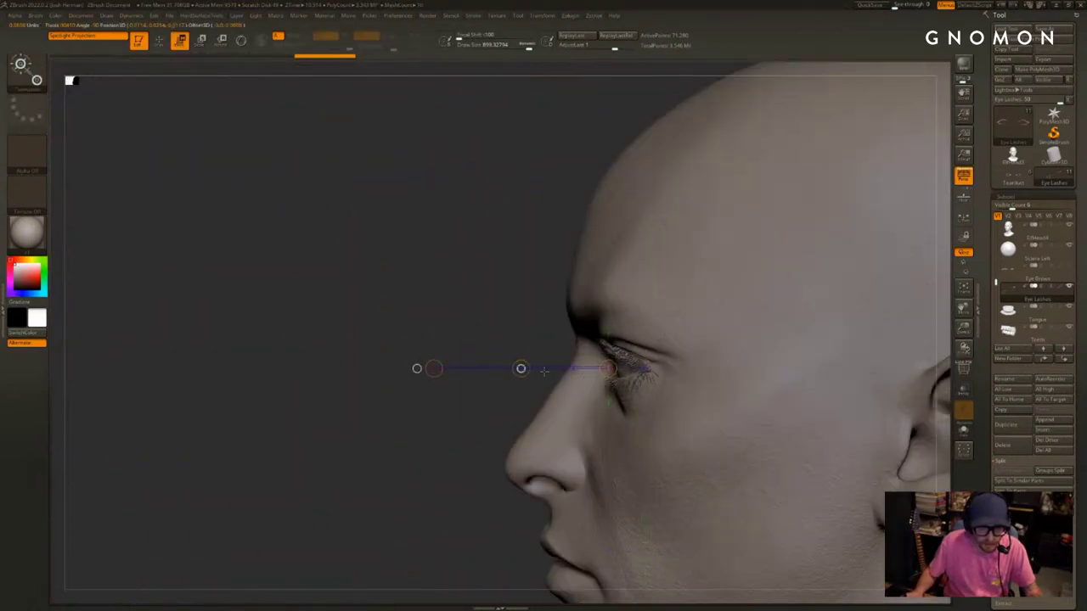
pyautogui.moveTo(544, 371); pyautogui.dragTo(548, 371)
pyautogui.moveTo(475, 365); pyautogui.dragTo(671, 289)
pyautogui.keyDown('alt'); pyautogui.moveTo(756, 251); pyautogui.dragTo(778, 293); pyautogui.keyUp('alt')
# Shape the eyelashes along the upper and lower eyelids with a smaller Move brush in front and three-quarter views
pyautogui.press('q')
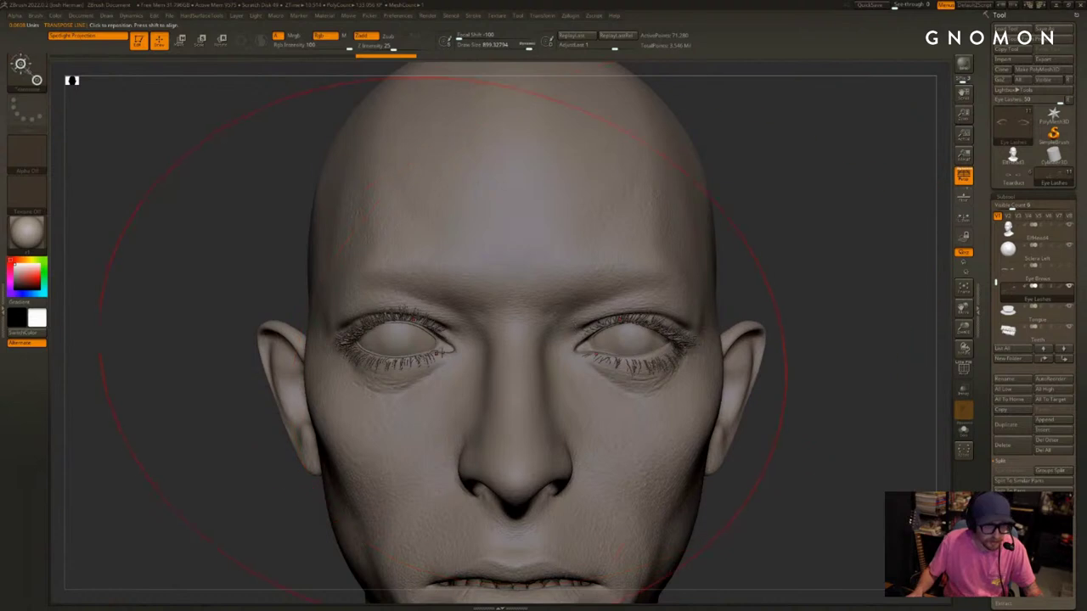
pyautogui.moveTo(432, 327); pyautogui.dragTo(431, 342)
pyautogui.hotkey('ctrl', 'z')
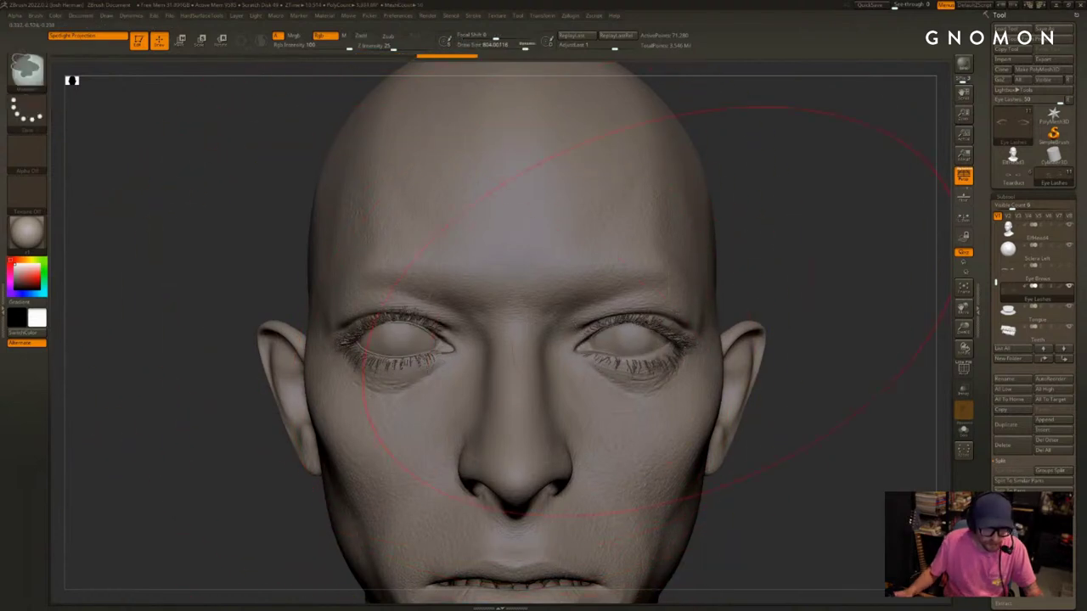
pyautogui.press('[')
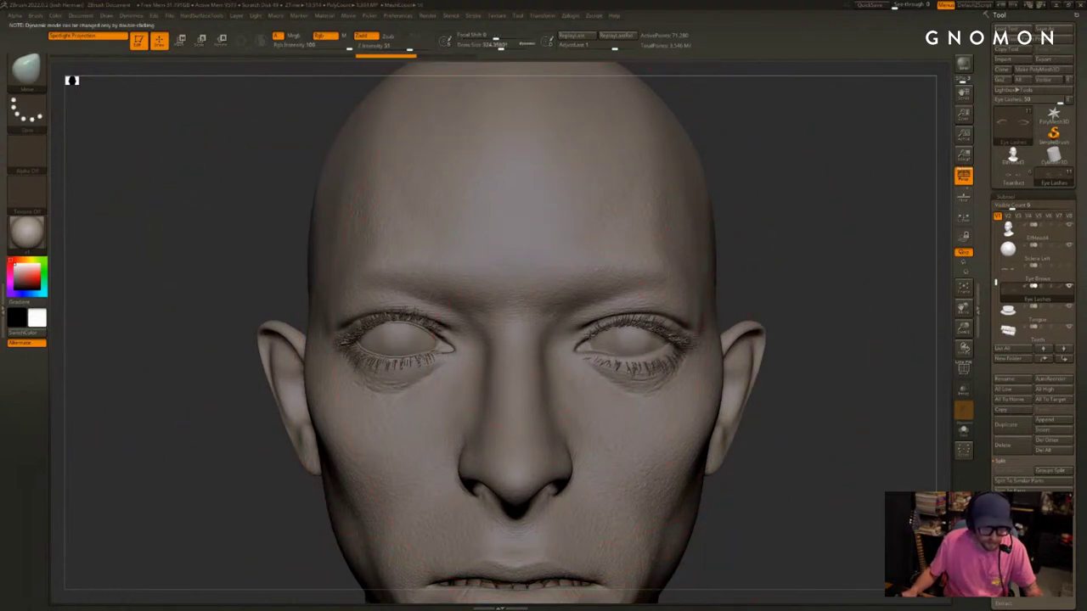
pyautogui.moveTo(604, 327); pyautogui.dragTo(601, 333)
pyautogui.moveTo(739, 294); pyautogui.dragTo(658, 298)
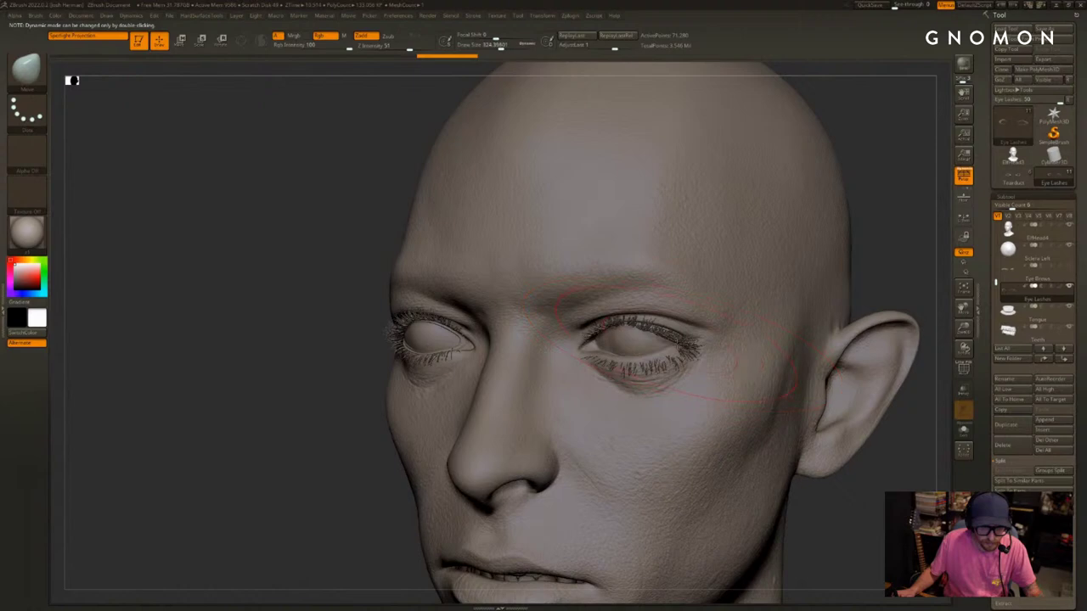
pyautogui.moveTo(711, 320); pyautogui.dragTo(728, 316)
# Fit the outer eyelashes to the eyelid edges with a reduced Move brush, working from low and high angles
pyautogui.moveTo(729, 317); pyautogui.dragTo(695, 297, button='right')
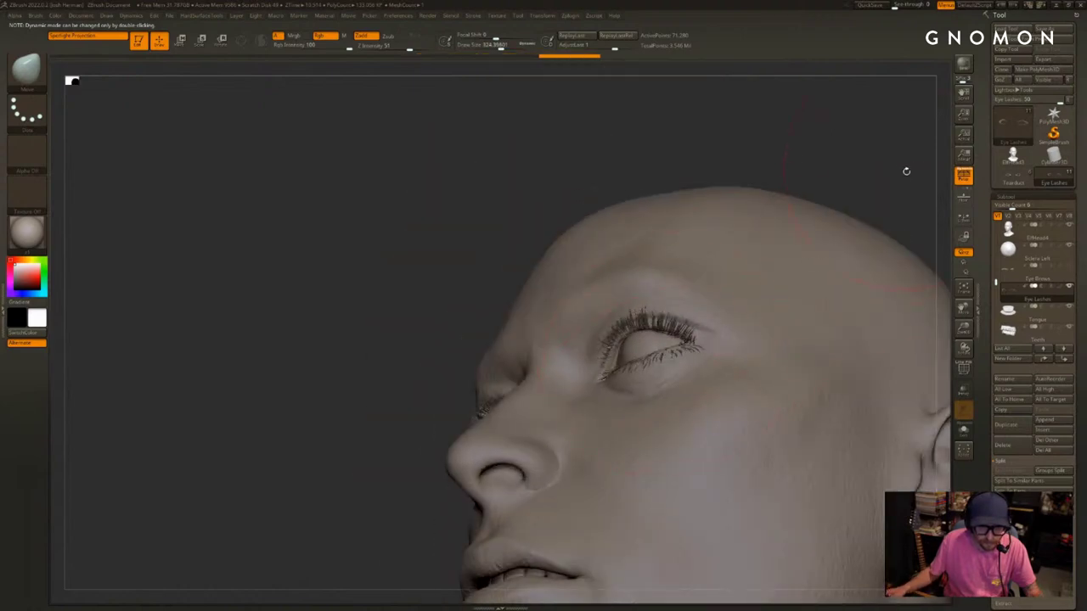
pyautogui.moveTo(906, 172); pyautogui.dragTo(989, 183)
pyautogui.moveTo(771, 282); pyautogui.dragTo(760, 395)
pyautogui.press('s')
pyautogui.moveTo(678, 367); pyautogui.dragTo(678, 361)
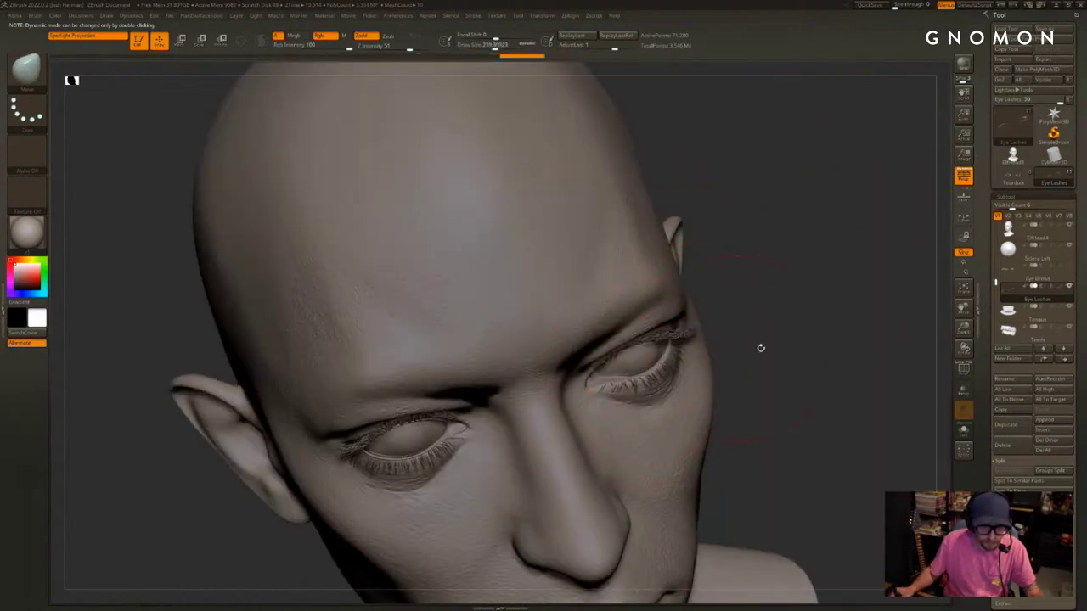
pyautogui.moveTo(759, 347); pyautogui.dragTo(762, 191)
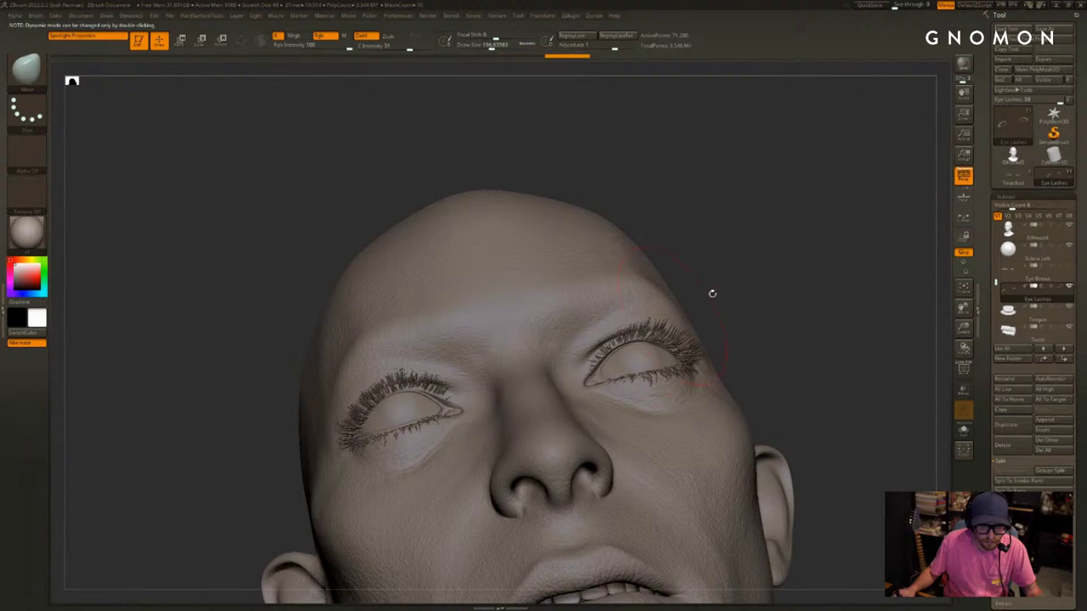
pyautogui.moveTo(713, 294)
pyautogui.mouseDown()
pyautogui.moveTo(662, 295)
pyautogui.moveTo(649, 330)
pyautogui.mouseUp()
pyautogui.moveTo(861, 238)
pyautogui.mouseDown()
pyautogui.moveTo(896, 280)
pyautogui.moveTo(882, 277)
pyautogui.mouseUp()
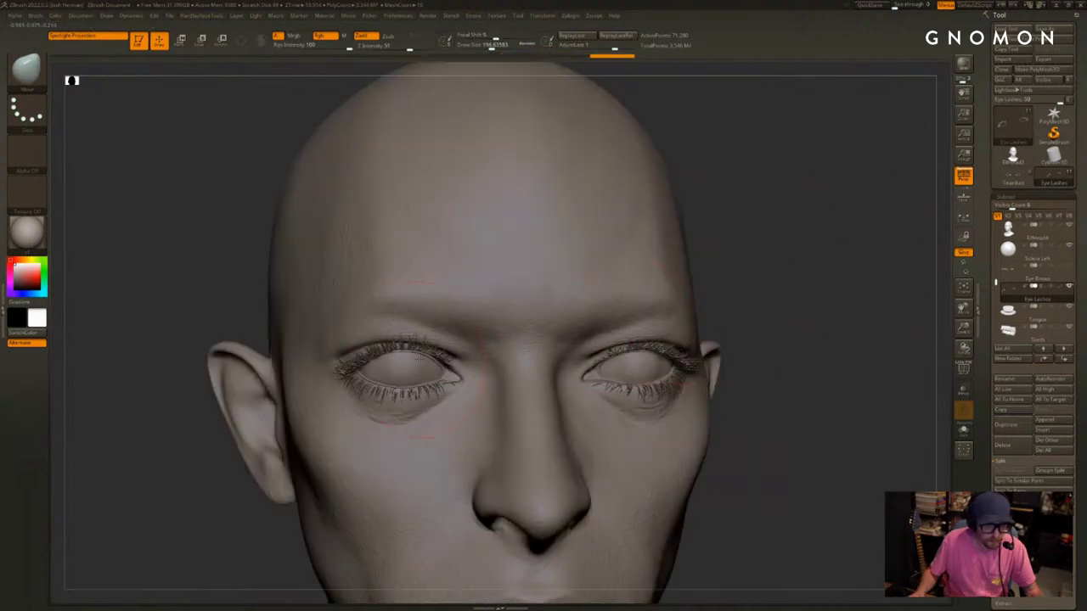
# Adjust the upper and outer eyelashes with the Move brush until their roots follow the eyelid rim
pyautogui.press('s')
pyautogui.moveTo(418, 358); pyautogui.dragTo(423, 358)
pyautogui.moveTo(240, 527)
pyautogui.mouseDown()
pyautogui.moveTo(231, 425)
pyautogui.moveTo(242, 387)
pyautogui.mouseUp()
pyautogui.moveTo(360, 355); pyautogui.dragTo(352, 345)
pyautogui.moveTo(434, 223); pyautogui.dragTo(509, 254)
pyautogui.moveTo(369, 377); pyautogui.dragTo(356, 369)
pyautogui.keyDown('shift'); pyautogui.moveTo(686, 247); pyautogui.dragTo(611, 274); pyautogui.keyUp('shift')
pyautogui.press('s')
pyautogui.moveTo(424, 356); pyautogui.dragTo(419, 359)
pyautogui.press('s')
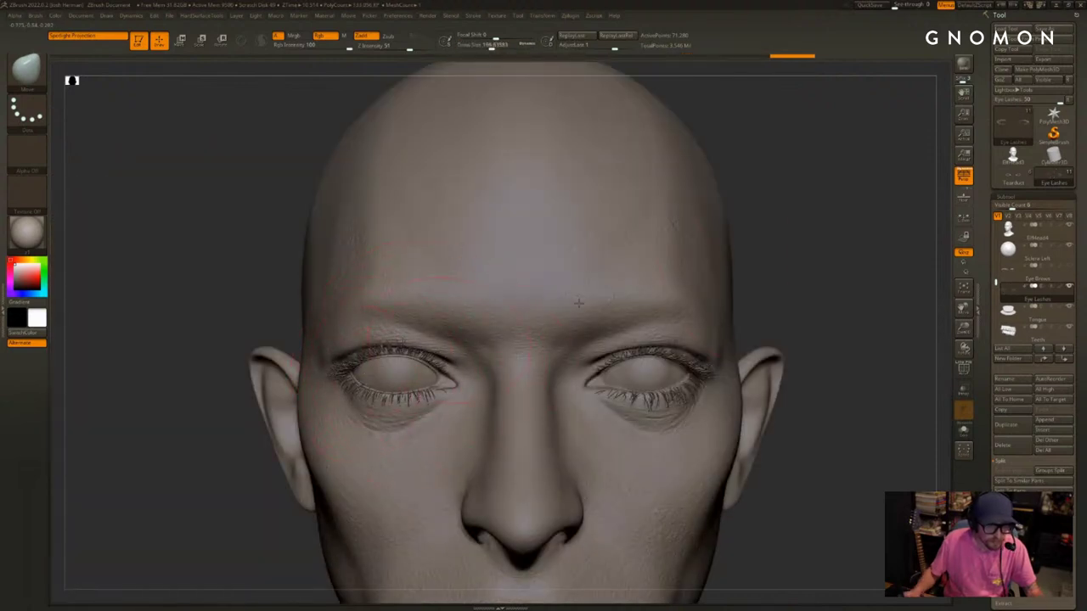
# Select the Eye Brows subtool and try to shift the eyebrows toward the brow ridge with Transpose in profile view
pyautogui.keyDown('alt'); pyautogui.moveTo(769, 282); pyautogui.dragTo(865, 280); pyautogui.keyUp('alt')
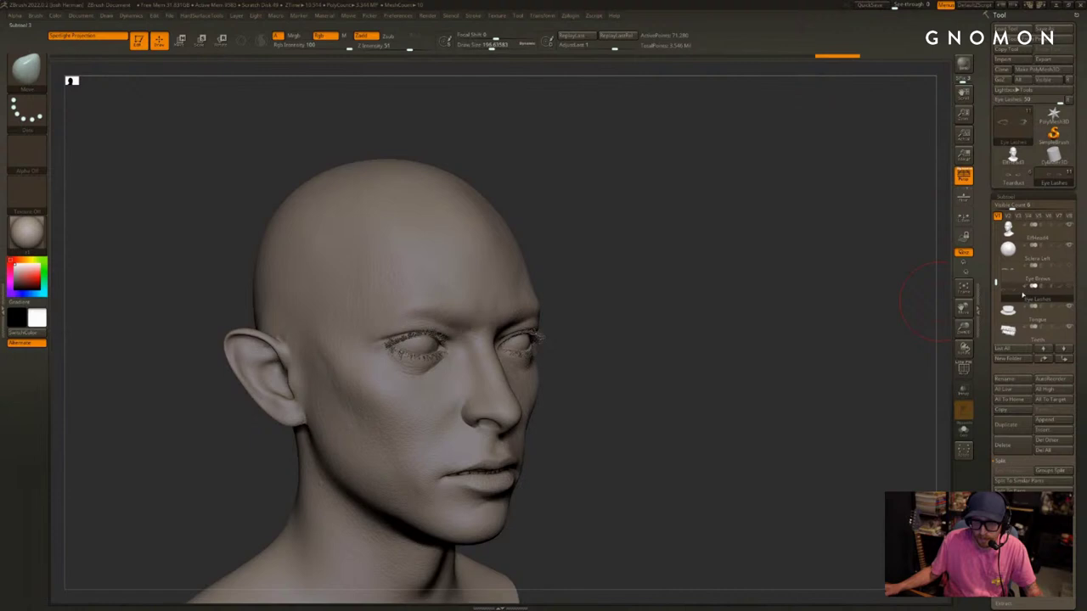
pyautogui.click(1023, 276)
pyautogui.keyDown('shift'); pyautogui.moveTo(856, 323); pyautogui.dragTo(747, 340); pyautogui.keyUp('shift')
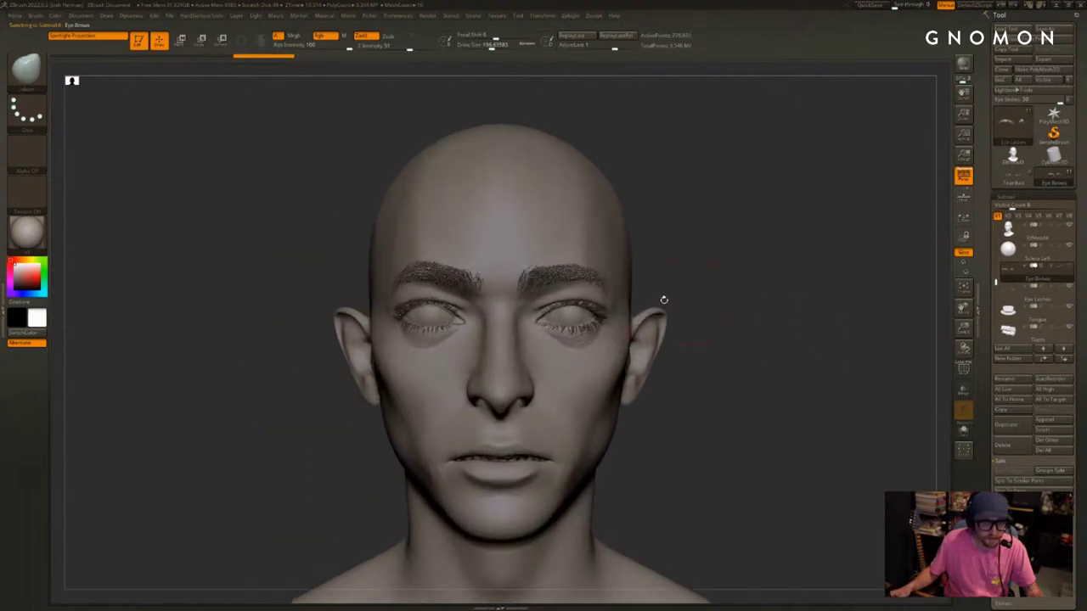
pyautogui.moveTo(736, 254); pyautogui.dragTo(517, 276)
pyautogui.press('w')
pyautogui.moveTo(349, 278); pyautogui.dragTo(254, 327)
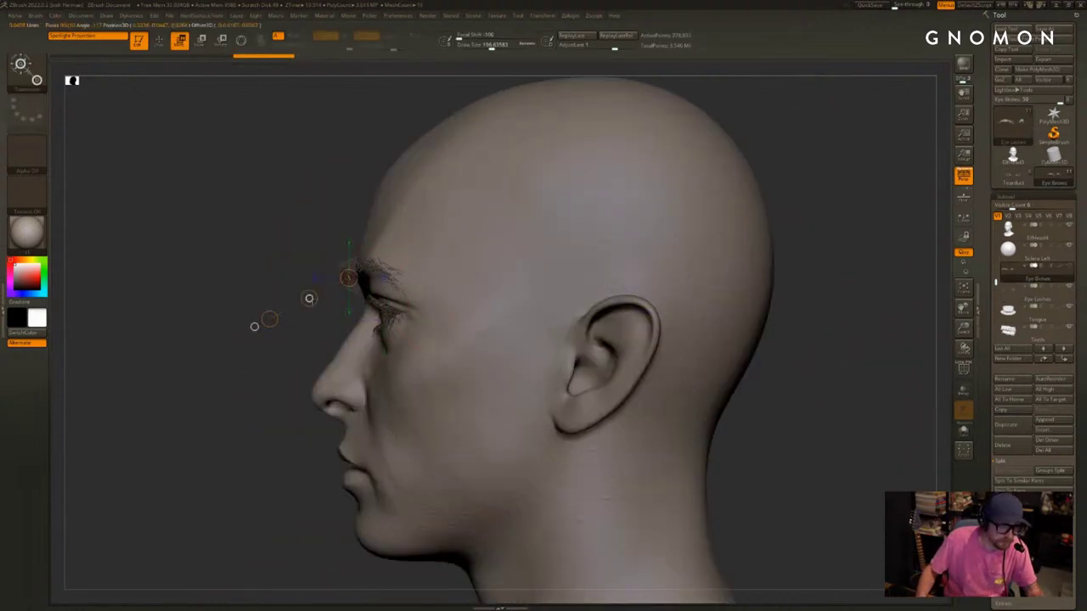
pyautogui.moveTo(300, 235)
pyautogui.mouseDown()
pyautogui.moveTo(761, 280)
pyautogui.moveTo(796, 248)
pyautogui.mouseUp()
pyautogui.hotkey('ctrl', 'z')
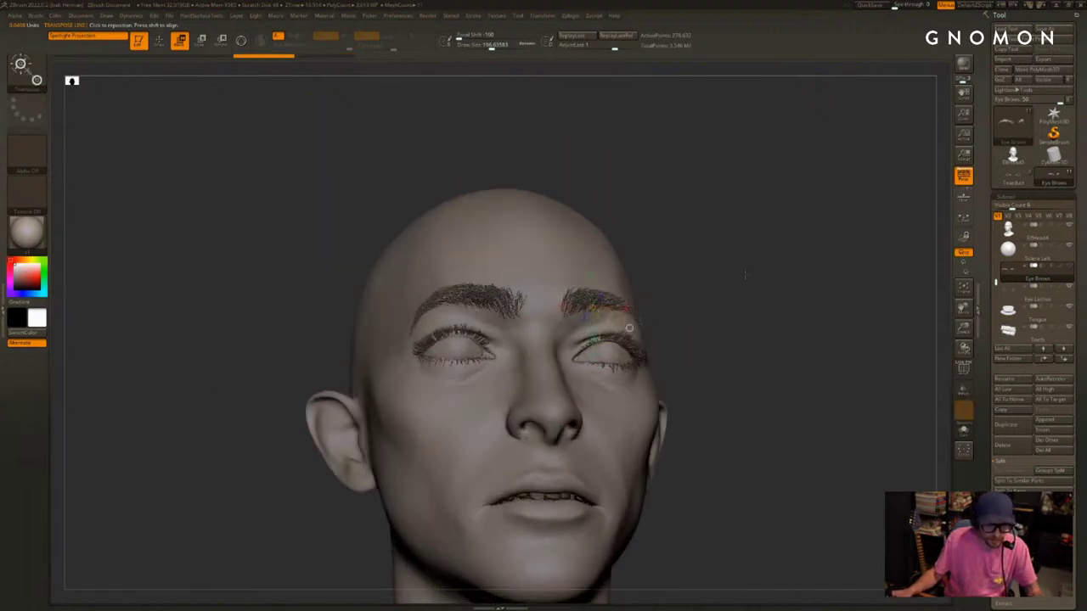
# Try to conform the eyebrows to the forehead surface with the MatchMaker brush
pyautogui.press('b')
pyautogui.press('m')
pyautogui.press('v')
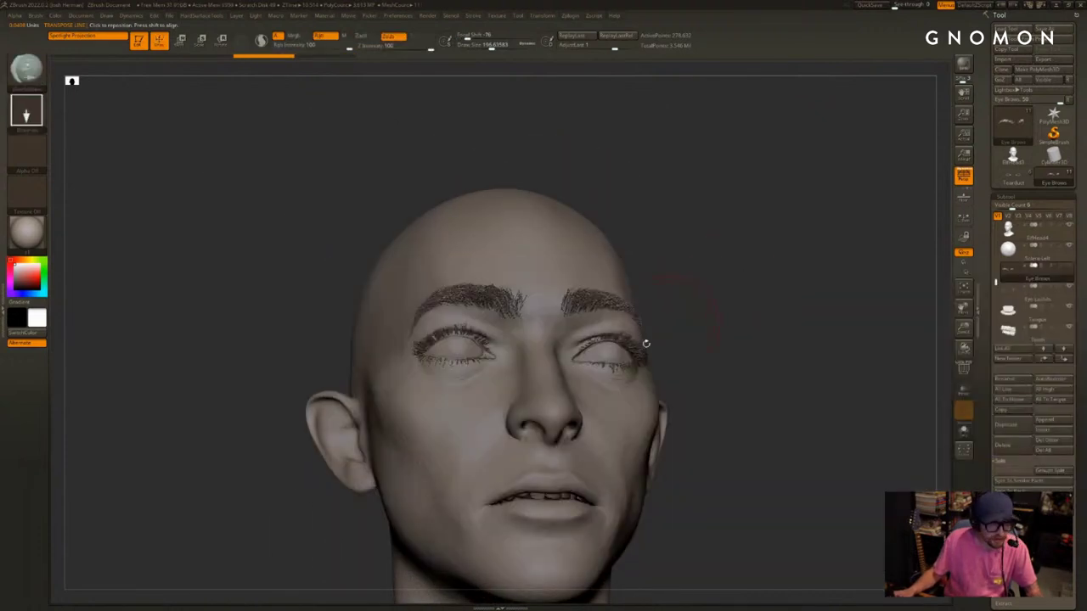
pyautogui.moveTo(703, 278)
pyautogui.mouseDown()
pyautogui.moveTo(627, 303)
pyautogui.moveTo(626, 326)
pyautogui.mouseUp()
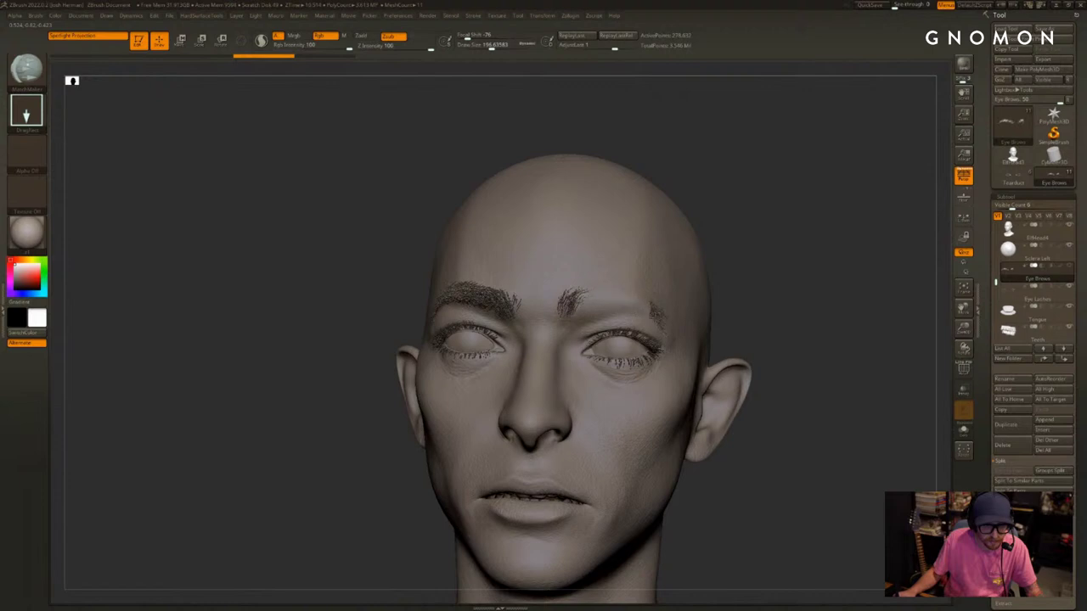
pyautogui.hotkey('shift', 't')
pyautogui.moveTo(744, 327); pyautogui.dragTo(586, 344)
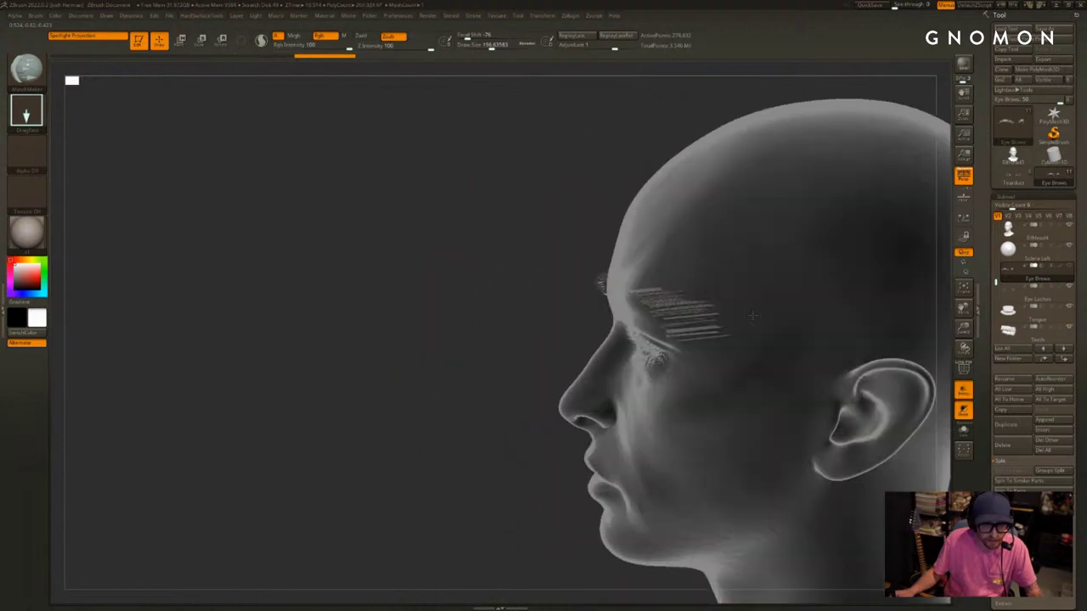
pyautogui.hotkey('ctrl', 'z')
pyautogui.keyDown('shift'); pyautogui.moveTo(476, 365); pyautogui.dragTo(509, 368); pyautogui.keyUp('shift')
pyautogui.hotkey('ctrl', 'z')
pyautogui.hotkey('shift', 't')
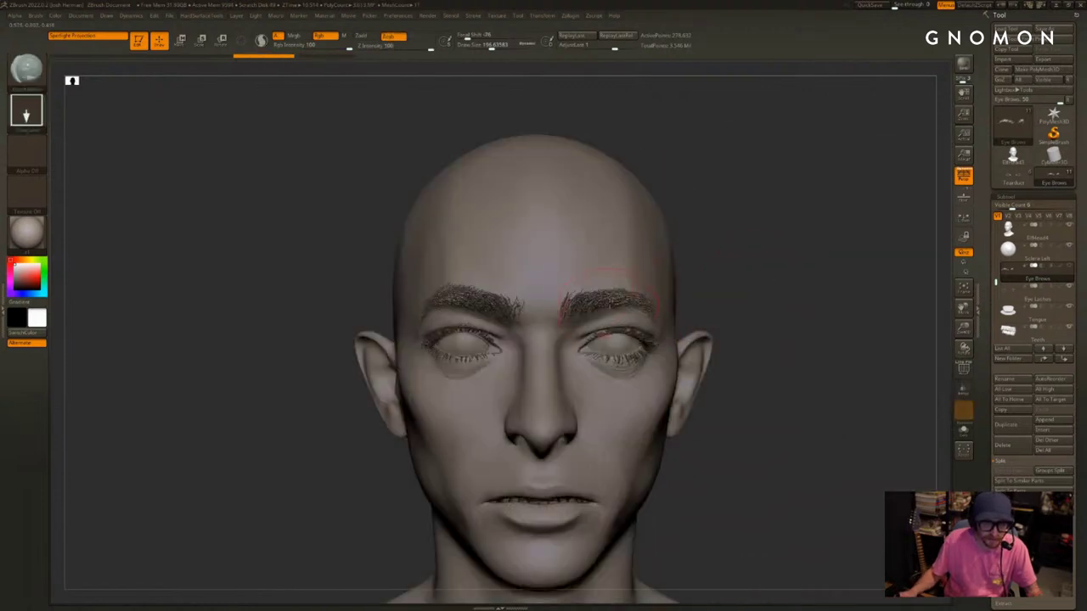
# Move the eyebrows back into the brow ridge in profile view and raise them slightly in front view with Transpose
pyautogui.moveTo(710, 294)
pyautogui.mouseDown()
pyautogui.moveTo(754, 311)
pyautogui.moveTo(757, 283)
pyautogui.mouseUp()
pyautogui.press('w')
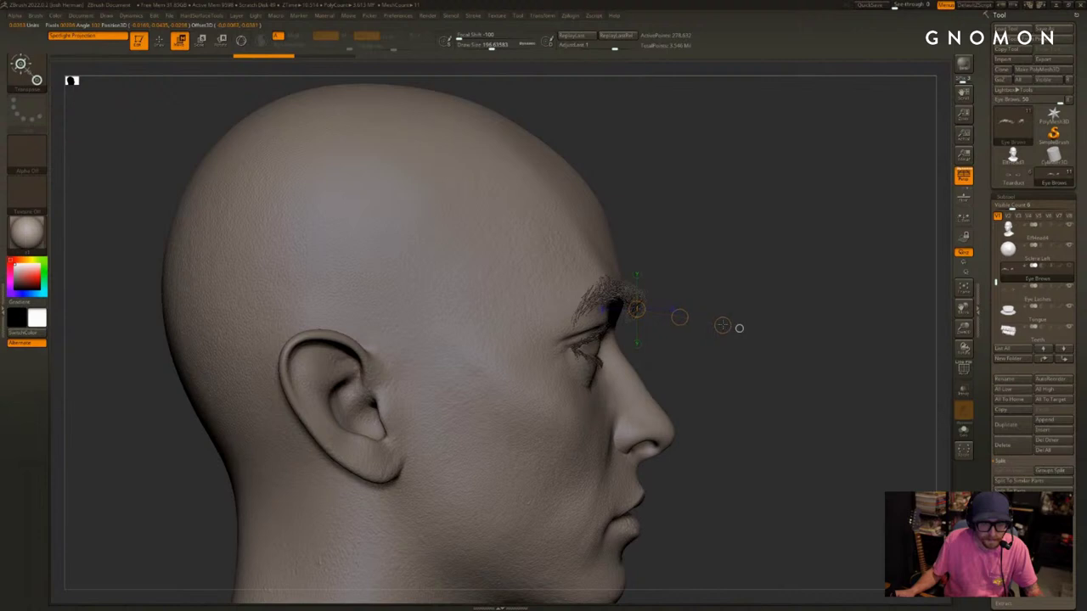
pyautogui.moveTo(679, 317); pyautogui.dragTo(672, 315)
pyautogui.moveTo(730, 356); pyautogui.dragTo(647, 324)
pyautogui.keyDown('alt'); pyautogui.moveTo(833, 205); pyautogui.dragTo(704, 267); pyautogui.keyUp('alt')
pyautogui.moveTo(584, 267); pyautogui.dragTo(585, 263)
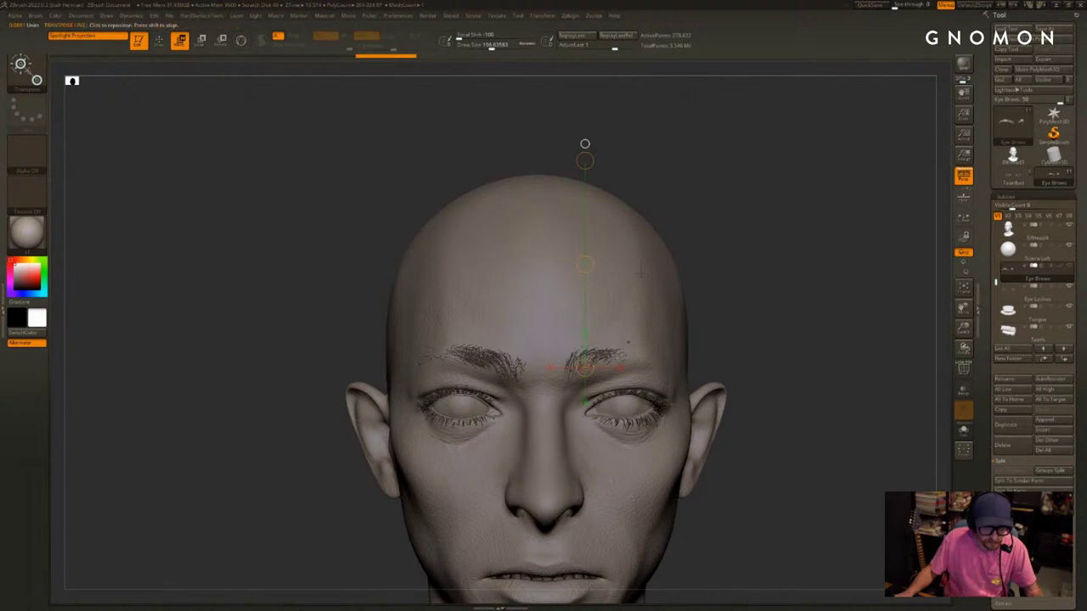
# Try to bring the buried eyebrow tails out of the forehead
pyautogui.moveTo(571, 366)
pyautogui.mouseDown()
pyautogui.moveTo(751, 332)
pyautogui.moveTo(750, 315)
pyautogui.mouseUp()
pyautogui.press('q')
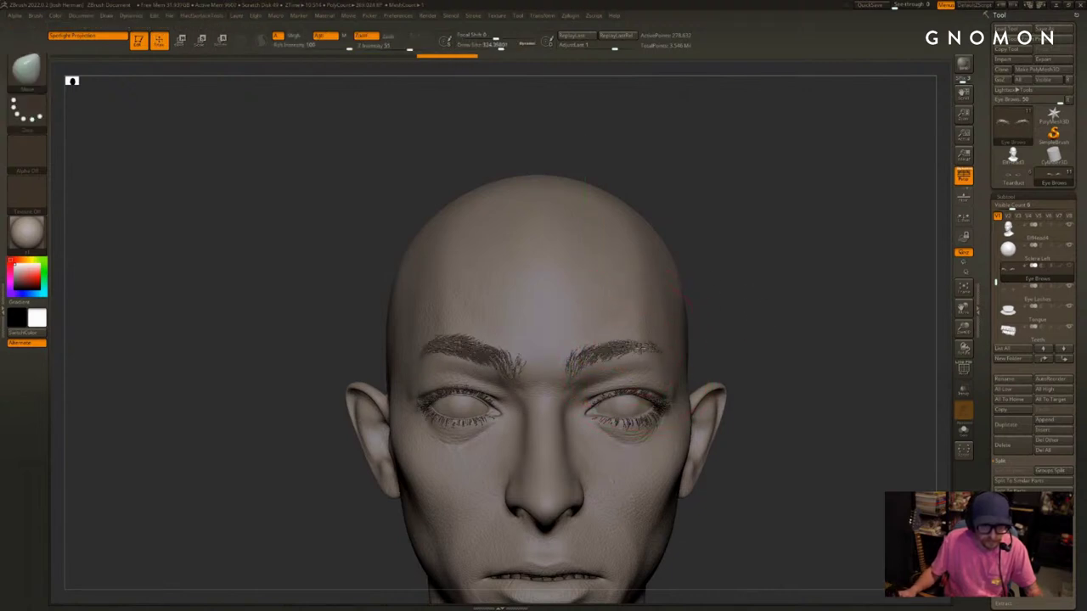
pyautogui.hotkey('ctrl', 'z')
pyautogui.hotkey('ctrl', 'z')
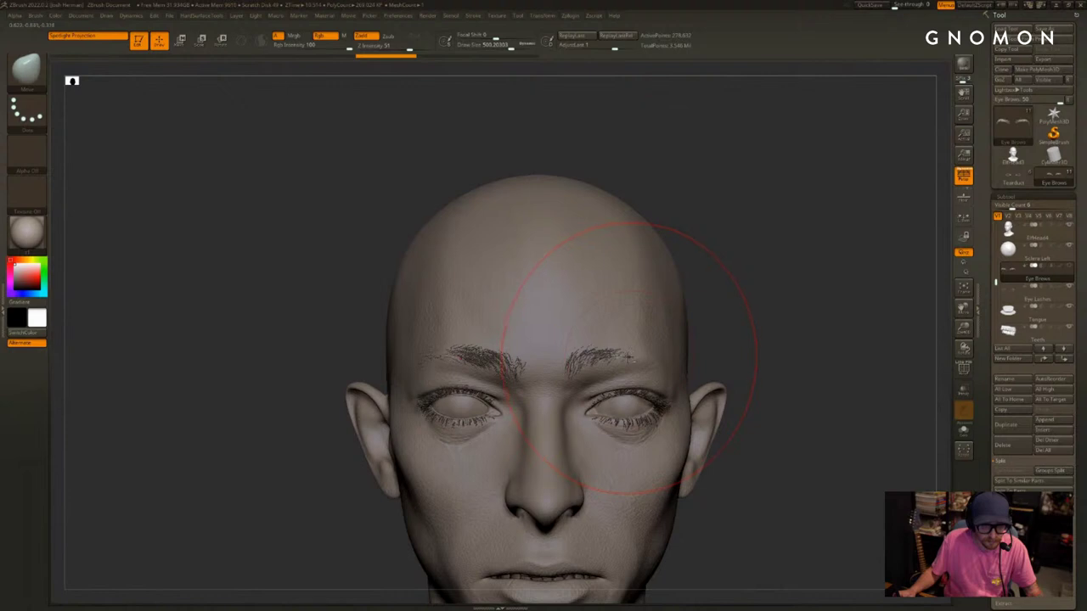
# Pull the outer eyebrow ends out to the forehead surface with the Move brush enlarged to a draw size of about 500
pyautogui.moveTo(628, 358); pyautogui.dragTo(634, 354)
pyautogui.moveTo(715, 332); pyautogui.dragTo(684, 328)
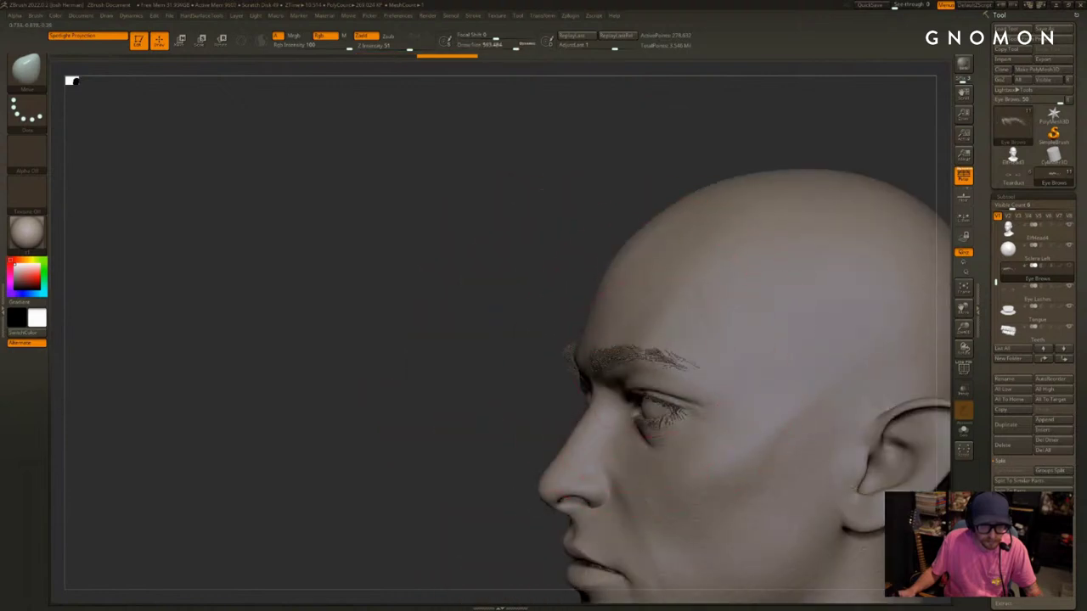
pyautogui.moveTo(510, 404); pyautogui.dragTo(608, 389)
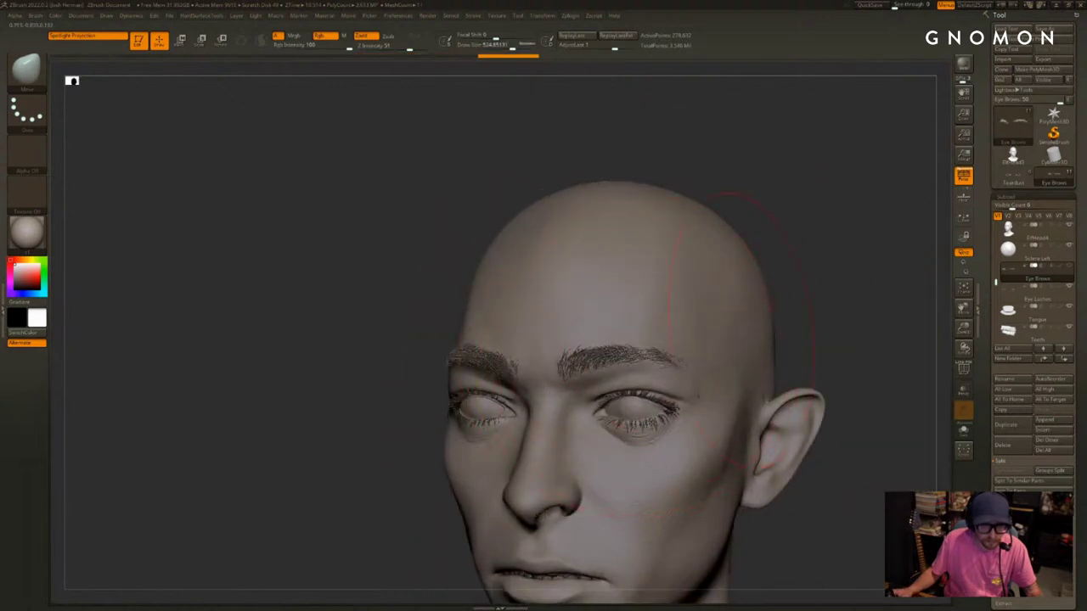
pyautogui.moveTo(835, 348)
pyautogui.mouseDown()
pyautogui.moveTo(834, 279)
pyautogui.moveTo(769, 300)
pyautogui.moveTo(790, 297)
pyautogui.mouseUp()
pyautogui.click(964, 389)
pyautogui.click(963, 390)
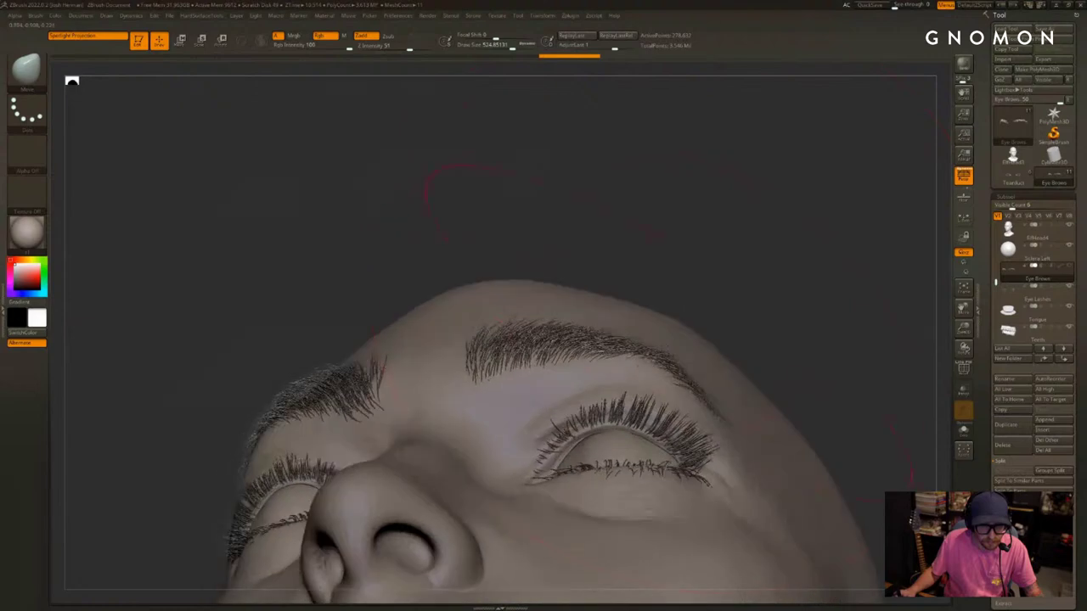
# Refine the eyebrow's outer tail from a low angle so it follows the curve of the brow bone
pyautogui.moveTo(671, 362); pyautogui.dragTo(707, 349)
pyautogui.moveTo(719, 281); pyautogui.dragTo(727, 336)
pyautogui.moveTo(709, 374); pyautogui.dragTo(714, 369)
pyautogui.moveTo(798, 281); pyautogui.dragTo(794, 306)
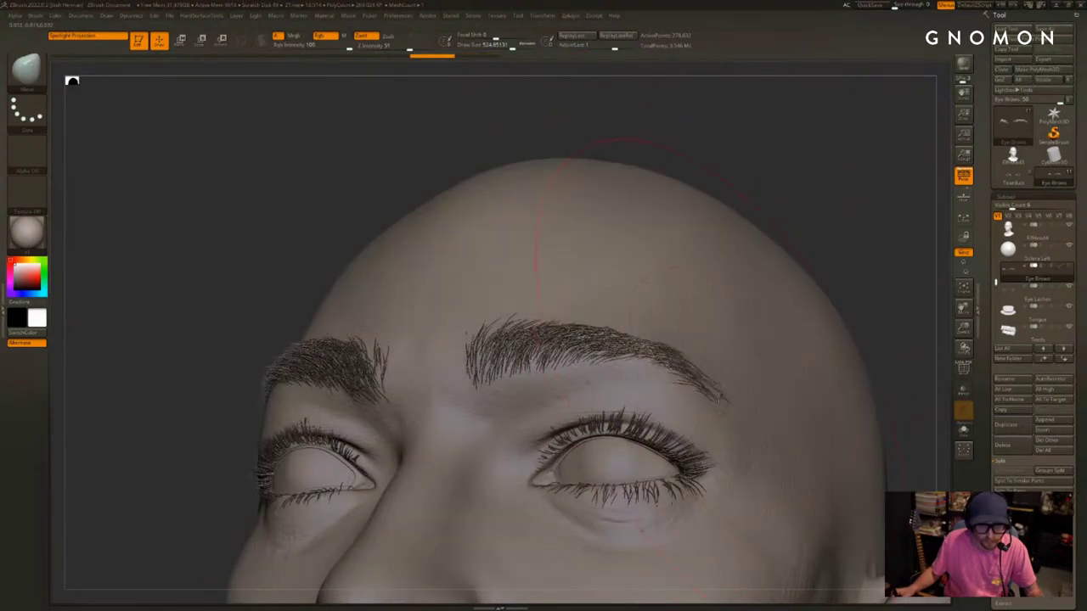
pyautogui.hotkey('alt', 's')
pyautogui.hotkey('alt', 's')
pyautogui.press('[')
pyautogui.moveTo(730, 408); pyautogui.dragTo(723, 388)
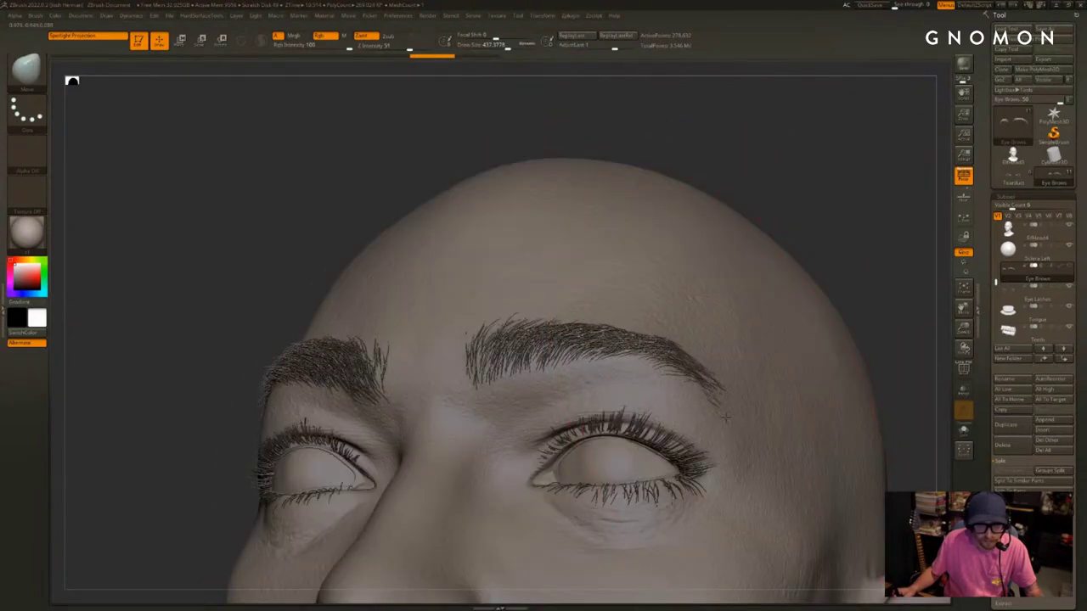
# Reshape the eyebrow's inner end beside the nose bridge with a smaller Move brush
pyautogui.moveTo(771, 307); pyautogui.dragTo(767, 360, button='right')
pyautogui.moveTo(505, 365); pyautogui.dragTo(511, 358)
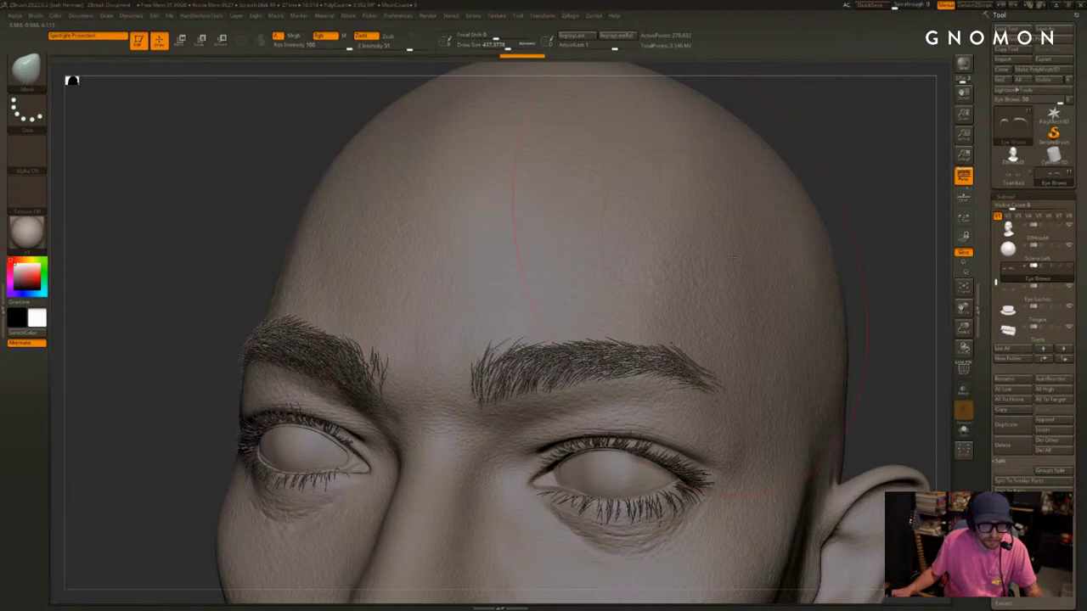
pyautogui.moveTo(842, 242)
pyautogui.mouseDown()
pyautogui.moveTo(846, 260)
pyautogui.moveTo(845, 237)
pyautogui.mouseUp()
pyautogui.press('s')
pyautogui.moveTo(525, 360); pyautogui.dragTo(518, 360)
pyautogui.moveTo(501, 372); pyautogui.dragTo(499, 366)
pyautogui.moveTo(771, 270)
pyautogui.mouseDown()
pyautogui.moveTo(803, 274)
pyautogui.moveTo(770, 265)
pyautogui.mouseUp()
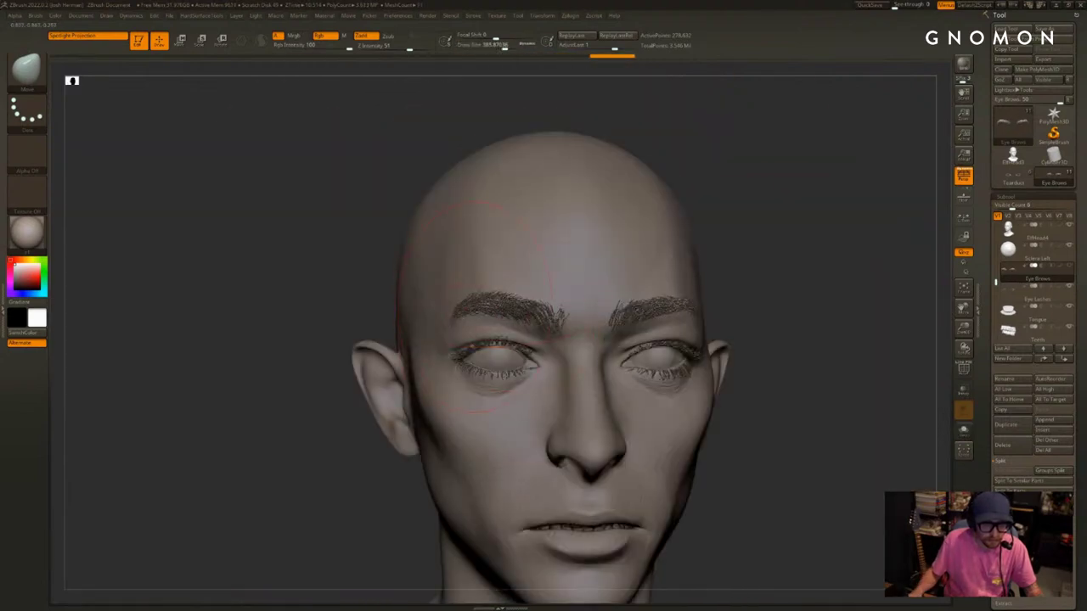
# Adjust the arch of the eyebrow on the opposite side with the Move brush, changing its draw size
pyautogui.moveTo(456, 316); pyautogui.dragTo(819, 217, button='right')
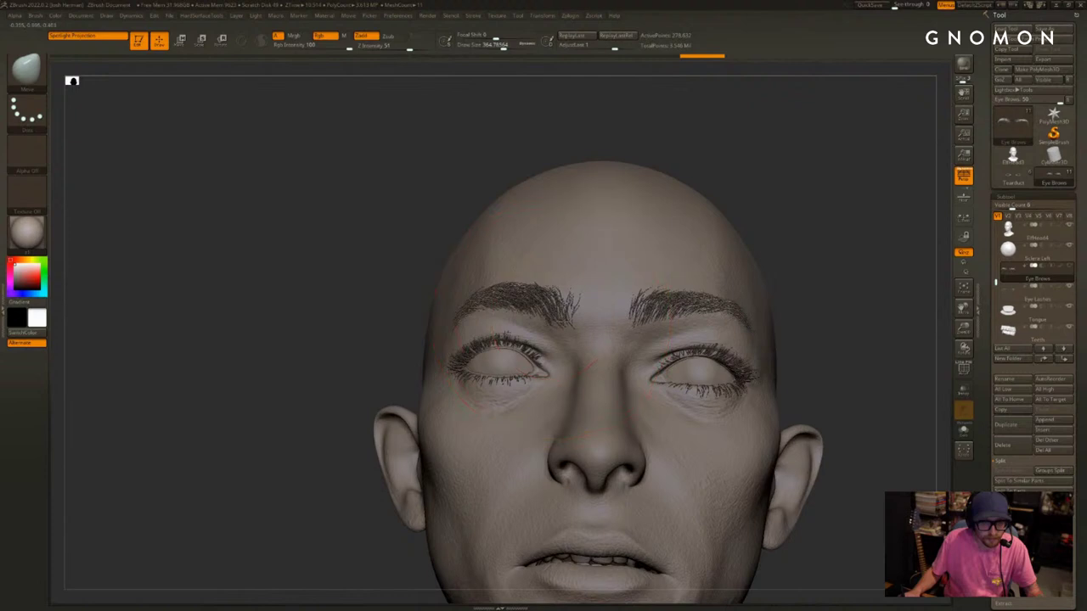
pyautogui.moveTo(820, 216); pyautogui.dragTo(822, 240)
pyautogui.keyDown('ctrl'); pyautogui.moveTo(782, 205); pyautogui.dragTo(581, 375); pyautogui.keyUp('ctrl')
pyautogui.press('s')
pyautogui.moveTo(497, 301); pyautogui.dragTo(499, 307)
pyautogui.press('s')
pyautogui.moveTo(499, 310); pyautogui.dragTo(502, 310)
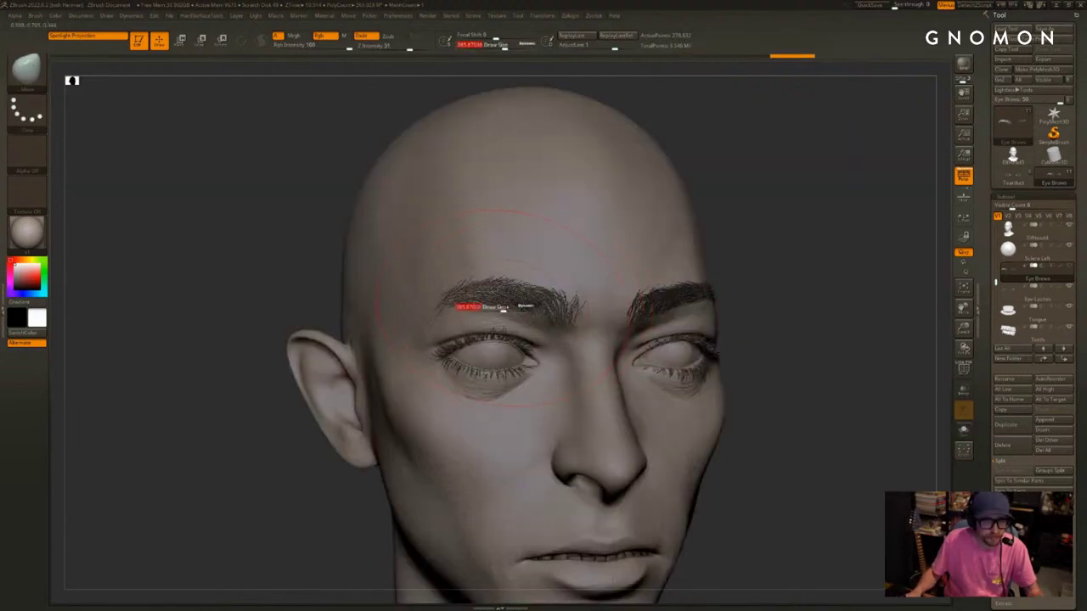
# Fit the eyebrow hairs closely to the brow ridge in a close-up side view with Transpose and the Move brush
pyautogui.moveTo(729, 276); pyautogui.dragTo(677, 399)
pyautogui.moveTo(682, 300)
pyautogui.keyDown('alt'); pyautogui.mouseDown()
pyautogui.moveTo(683, 362)
pyautogui.moveTo(630, 381)
pyautogui.moveTo(618, 373)
pyautogui.mouseUp(); pyautogui.keyUp('alt')
pyautogui.press('w')
pyautogui.moveTo(505, 365)
pyautogui.mouseDown()
pyautogui.moveTo(598, 388)
pyautogui.moveTo(539, 373)
pyautogui.mouseUp()
pyautogui.moveTo(630, 386); pyautogui.dragTo(626, 331)
pyautogui.press('q')
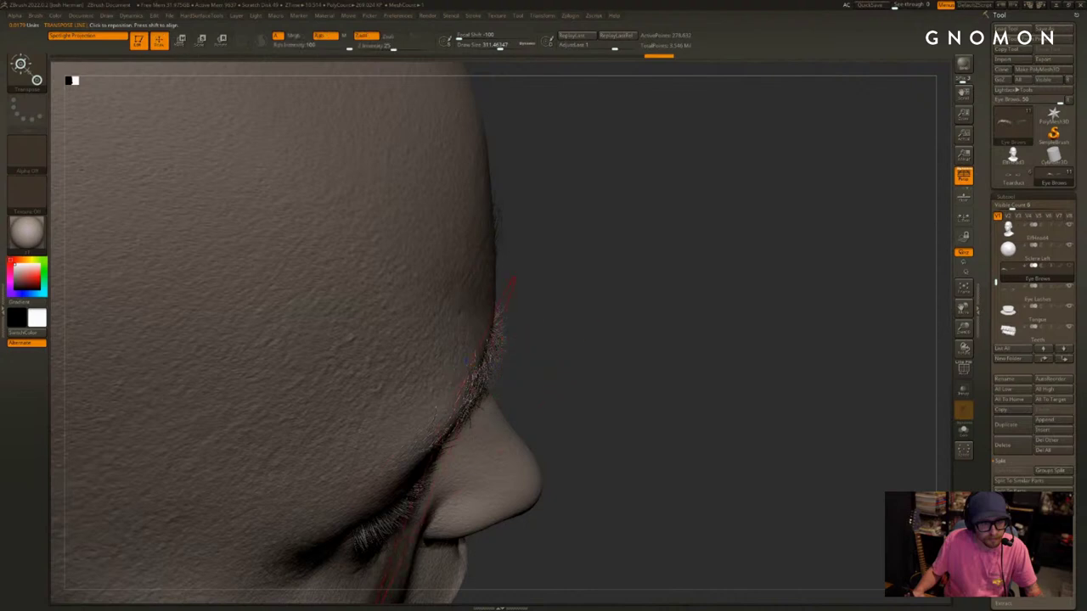
pyautogui.moveTo(623, 415)
pyautogui.keyDown('alt'); pyautogui.mouseDown()
pyautogui.moveTo(616, 365)
pyautogui.moveTo(508, 321)
pyautogui.mouseUp(); pyautogui.keyUp('alt')
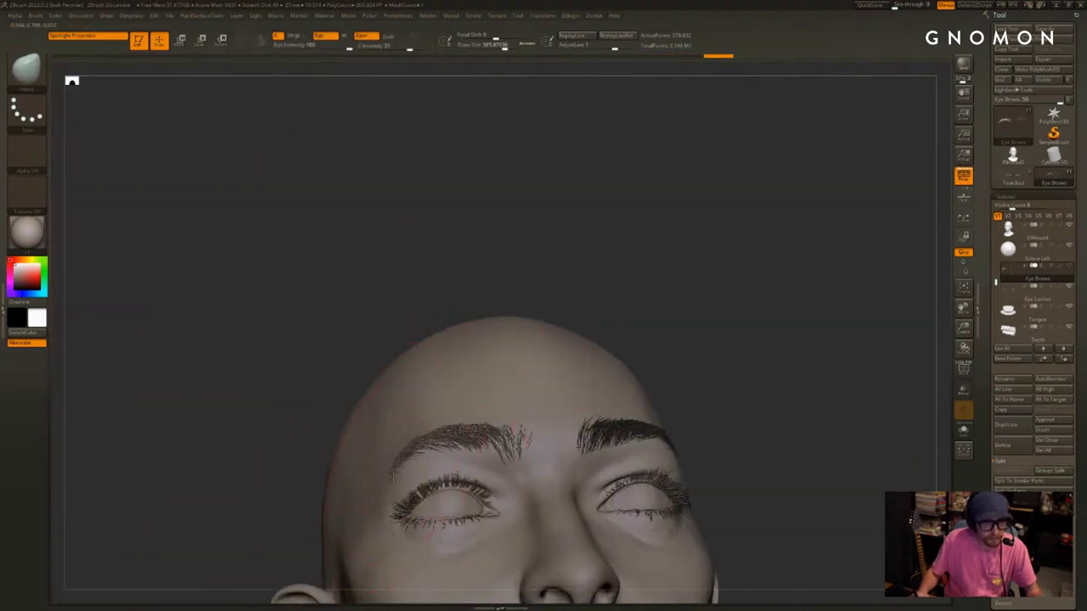
pyautogui.moveTo(533, 279); pyautogui.dragTo(558, 298)
pyautogui.moveTo(796, 286); pyautogui.dragTo(796, 252)
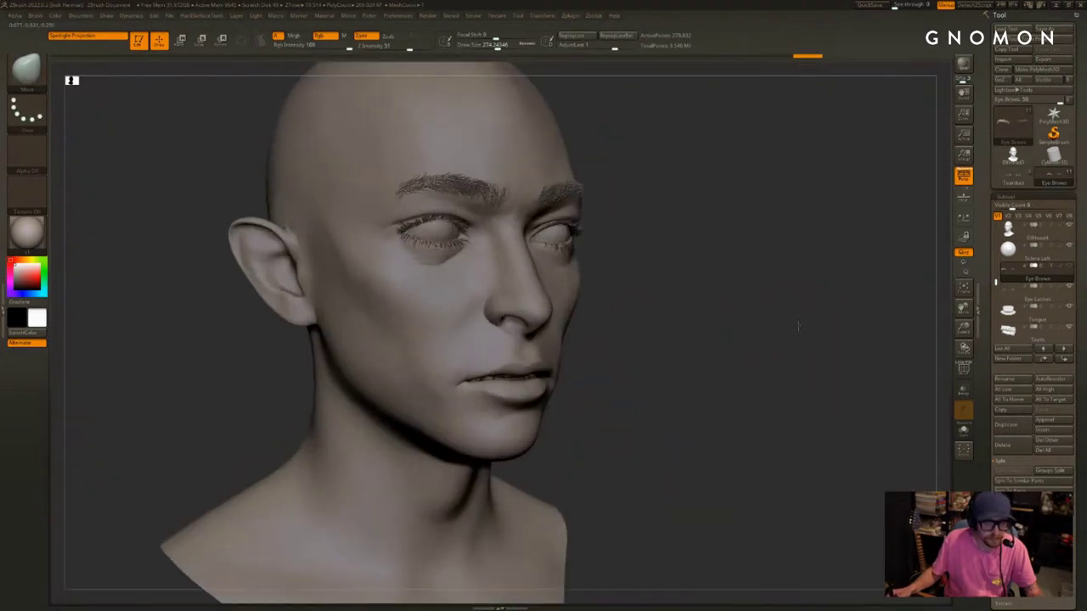
# Save the head tool over the existing ElfHead4 file, confirming the replacement
pyautogui.moveTo(798, 326); pyautogui.dragTo(858, 339)
pyautogui.moveTo(858, 339)
pyautogui.mouseDown(button='right')
pyautogui.moveTo(841, 345)
pyautogui.moveTo(868, 347)
pyautogui.moveTo(848, 351)
pyautogui.mouseUp(button='right')
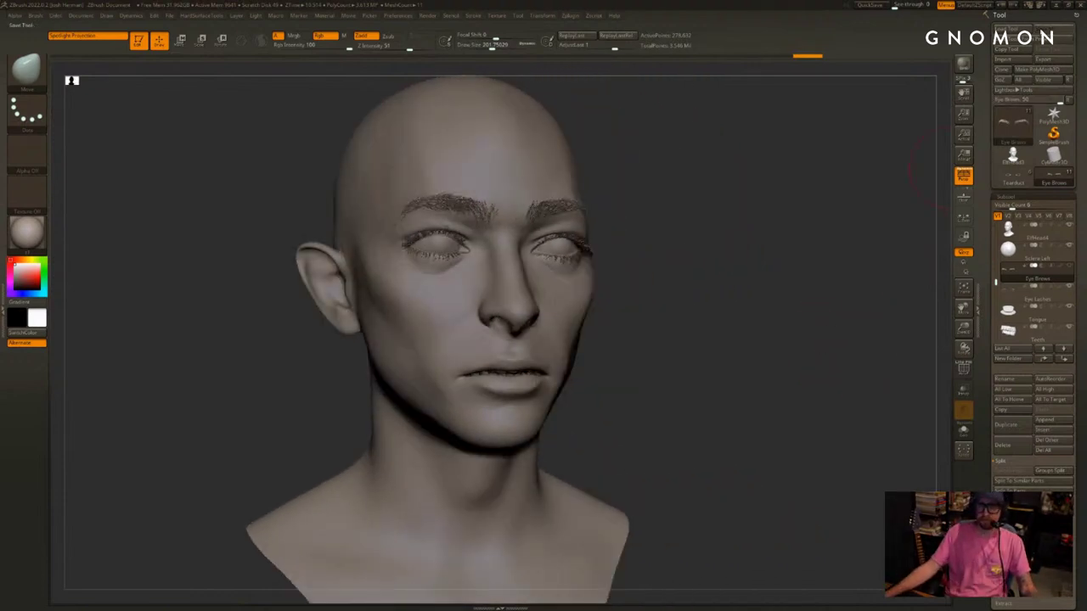
pyautogui.click(1040, 28)
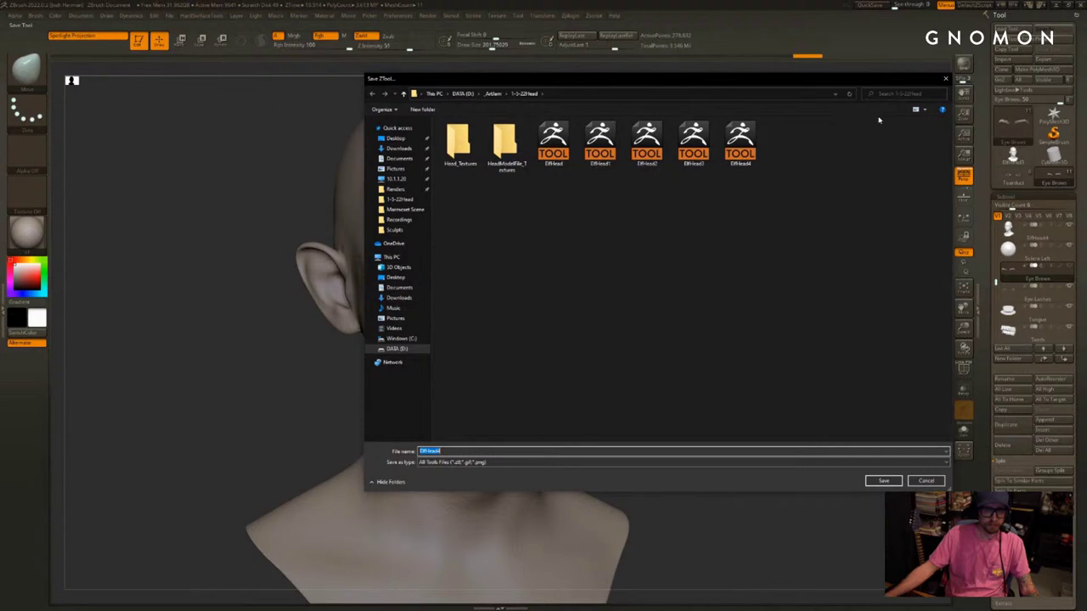
pyautogui.click(741, 154)
pyautogui.click(738, 183)
pyautogui.doubleClick(740, 159)
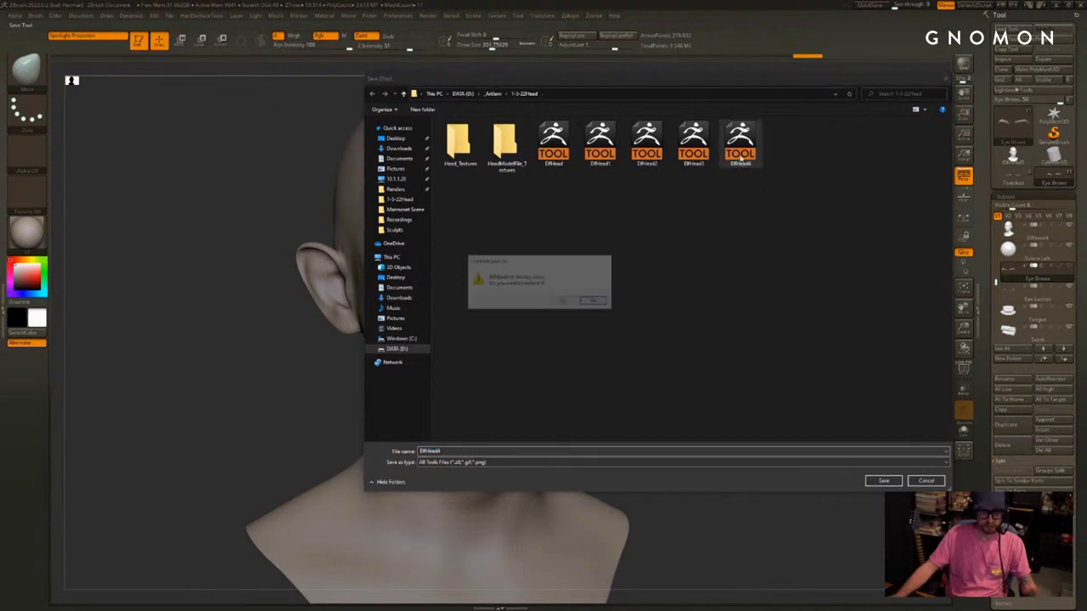
pyautogui.click(563, 303)
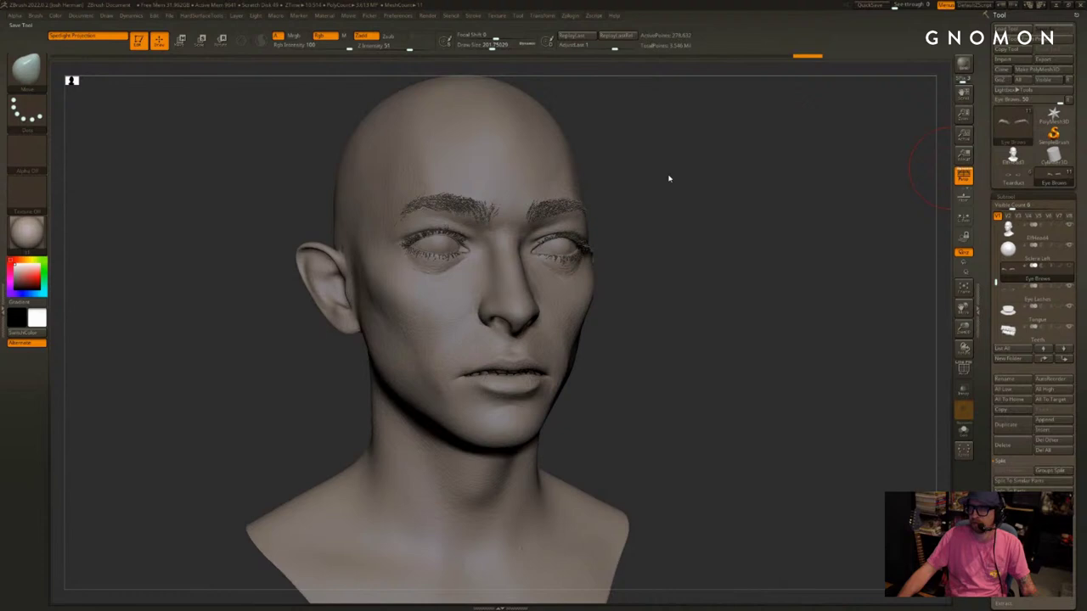
# Export all subtools as a new FBX in the 1-5-22Head folder, basing its name on the existing Head file
pyautogui.moveTo(632, 136)
pyautogui.mouseDown()
pyautogui.moveTo(611, 134)
pyautogui.moveTo(629, 98)
pyautogui.mouseUp()
pyautogui.press('s')
pyautogui.click(572, 16)
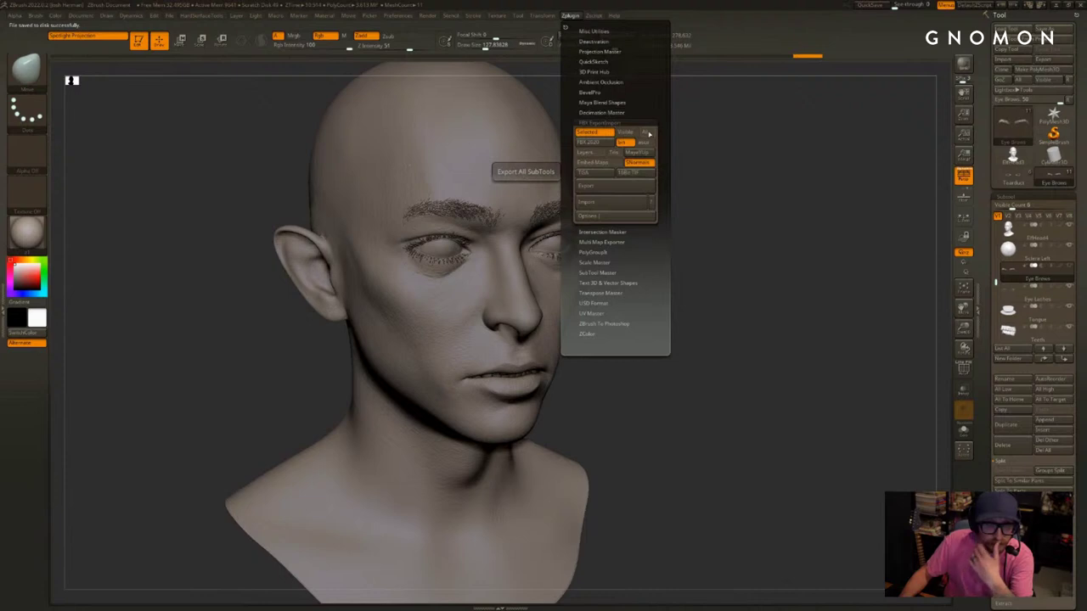
pyautogui.click(648, 133)
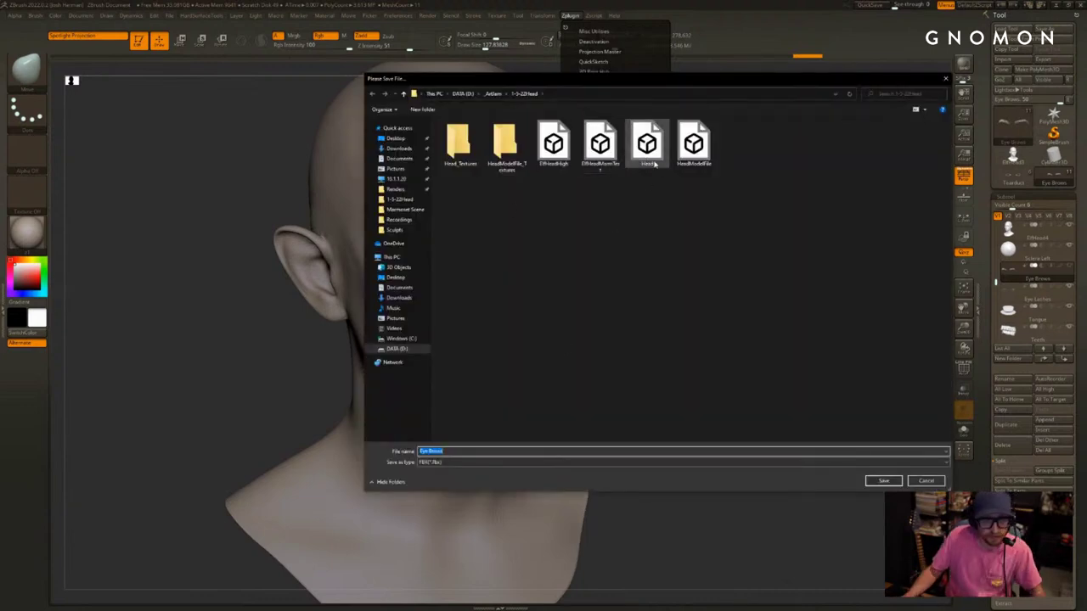
pyautogui.click(652, 162)
pyautogui.click(472, 451)
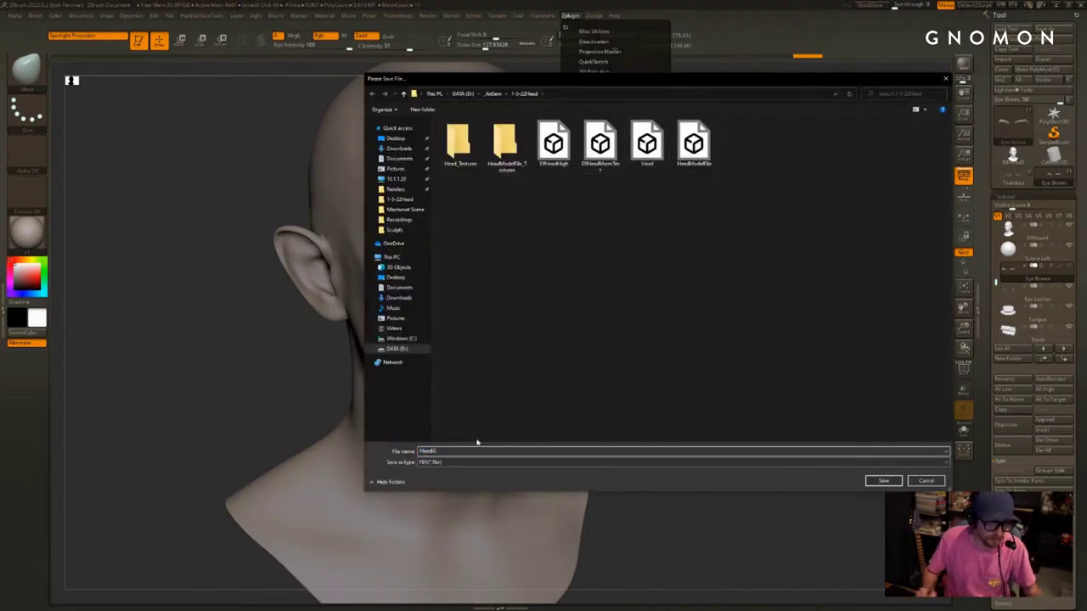
pyautogui.press('Return')
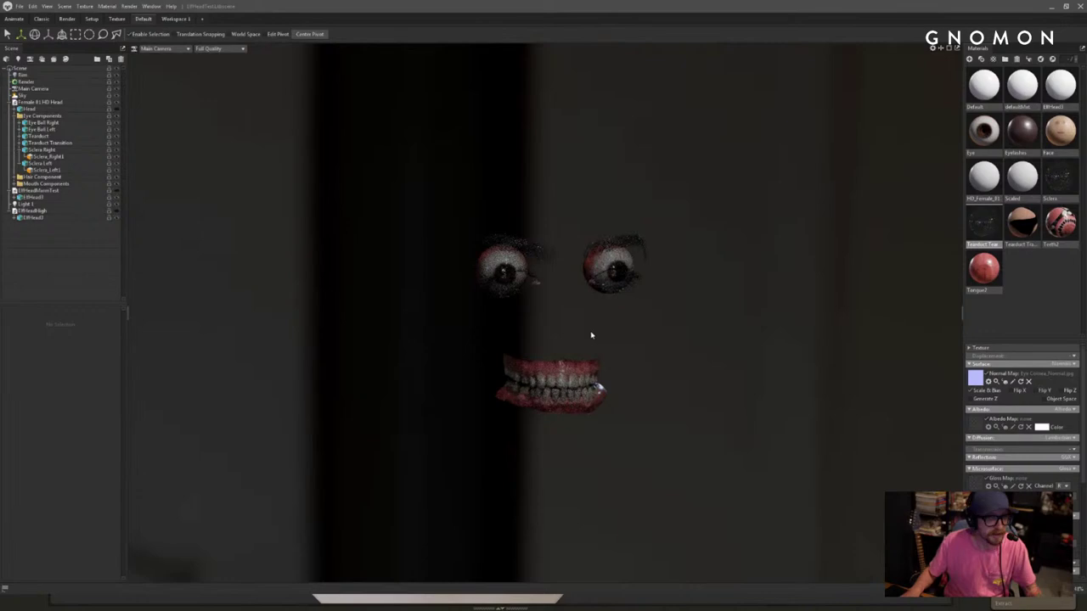
# Switch to Marmoset Toolbag, show the ElfHeadHigh model and frame the whole bust from the front
pyautogui.click(118, 210)
pyautogui.moveTo(254, 239); pyautogui.dragTo(403, 299)
pyautogui.scroll(1, 402, 300)
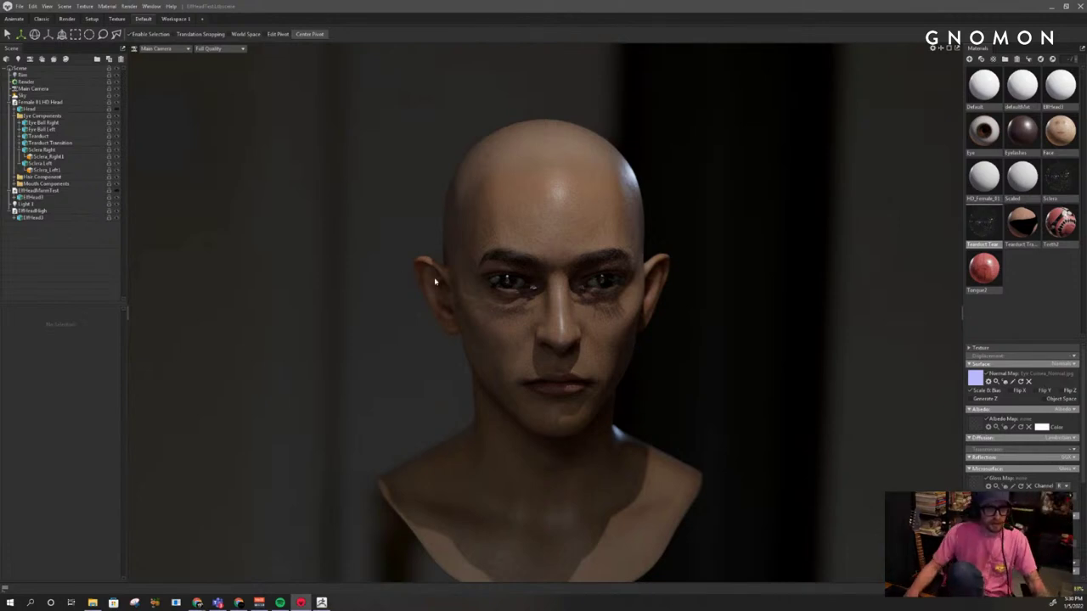
pyautogui.scroll(-4, 595, 296)
pyautogui.moveTo(597, 311); pyautogui.dragTo(586, 307, button='middle')
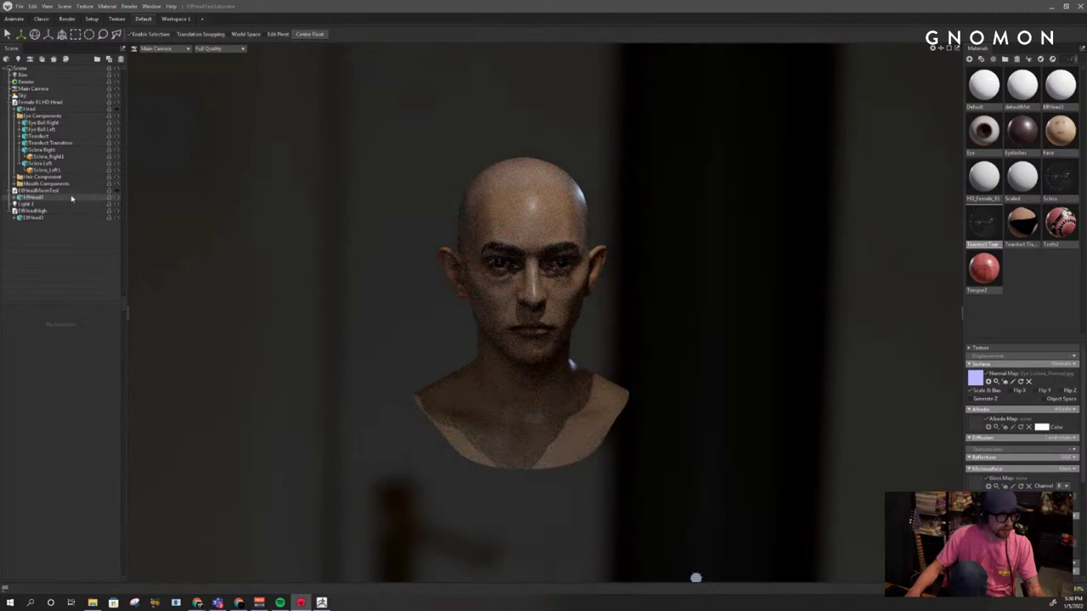
# Hide the Sky and delete the existing Light 1 from the scene
pyautogui.click(117, 96)
pyautogui.keyDown('alt'); pyautogui.moveTo(392, 210); pyautogui.dragTo(360, 187); pyautogui.keyUp('alt')
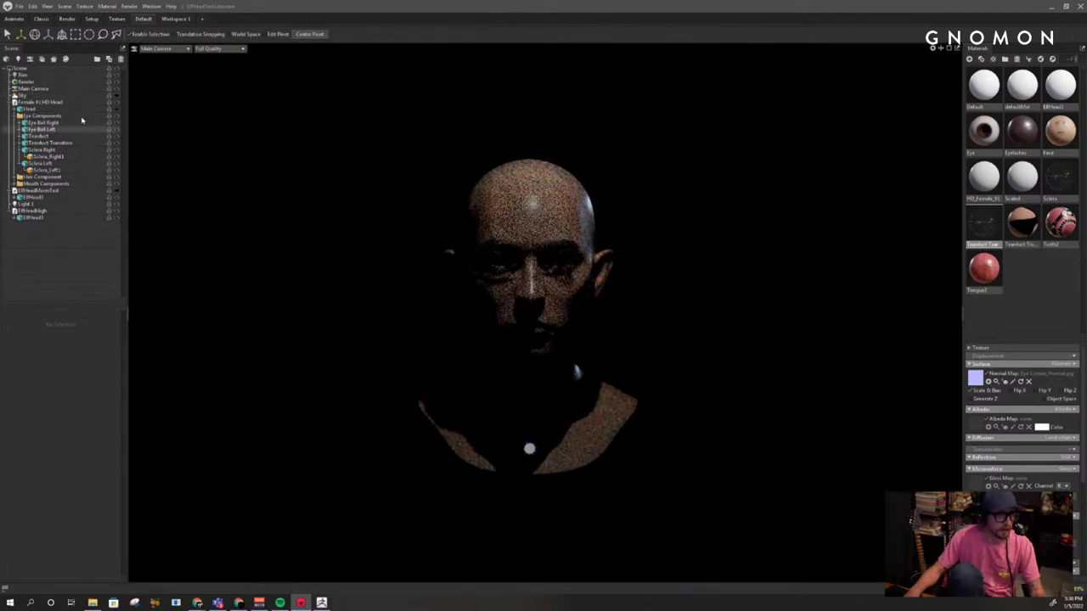
pyautogui.click(46, 205)
pyautogui.press('Delete')
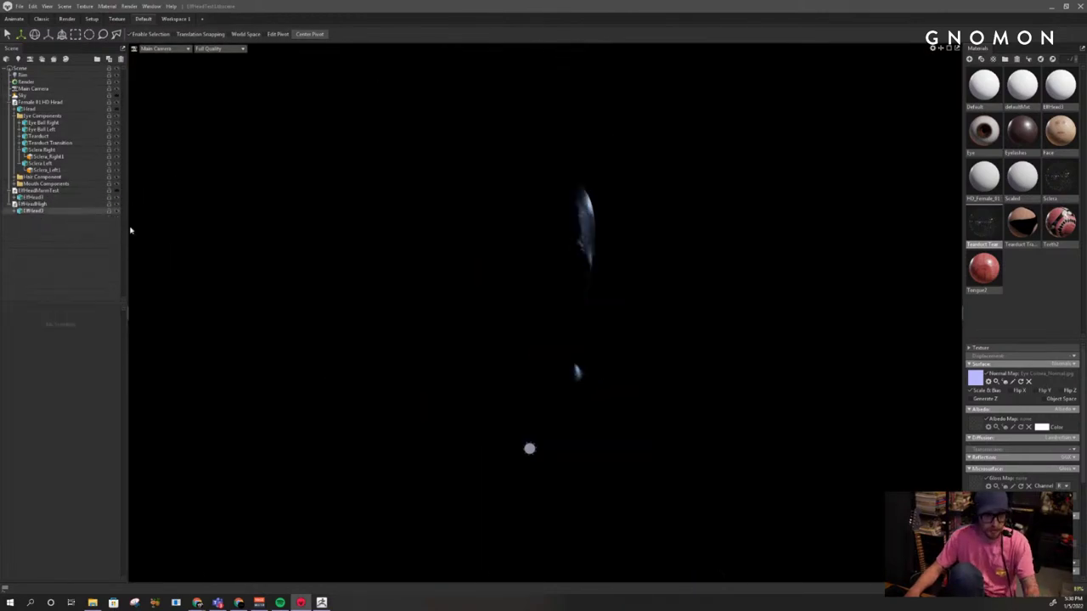
pyautogui.scroll(-3, 410, 199)
pyautogui.keyDown('alt'); pyautogui.moveTo(410, 199); pyautogui.dragTo(382, 190); pyautogui.keyUp('alt')
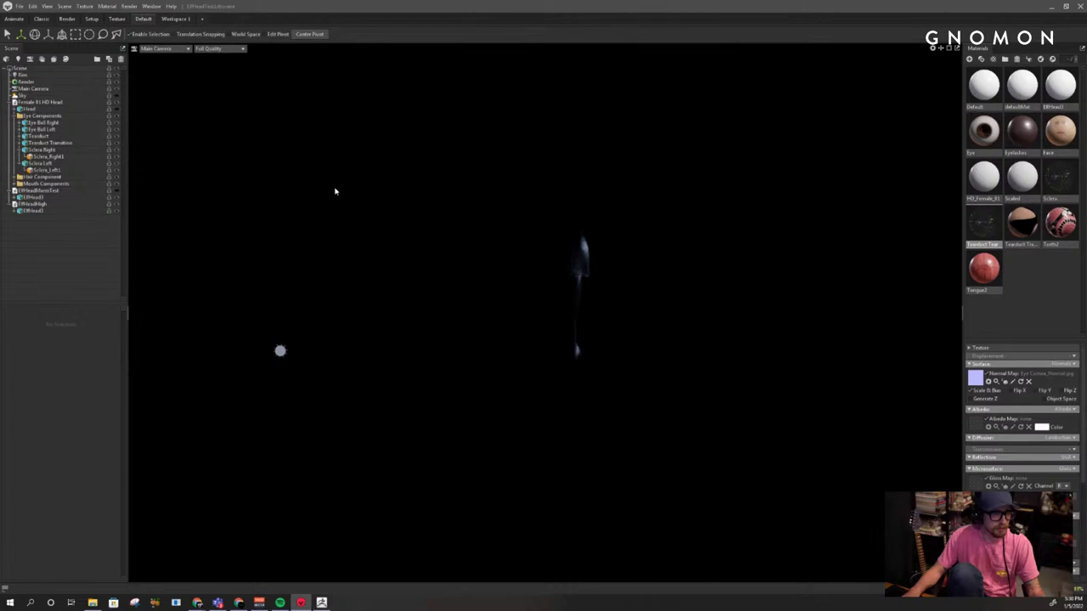
# Add a directional light to the scene and move it close in front of the face
pyautogui.rightClick(69, 260)
pyautogui.moveTo(98, 294)
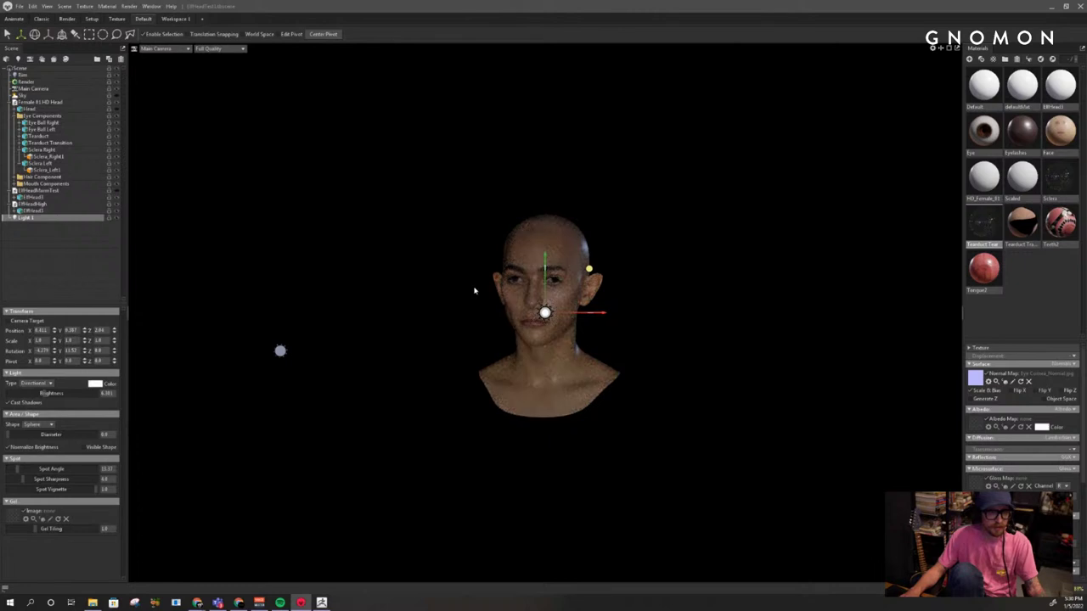
pyautogui.scroll(-3, 332, 268)
pyautogui.keyDown('alt'); pyautogui.moveTo(332, 268); pyautogui.dragTo(354, 270); pyautogui.keyUp('alt')
pyautogui.scroll(3, 354, 270)
pyautogui.scroll(-4, 354, 270)
pyautogui.keyDown('alt'); pyautogui.moveTo(841, 356); pyautogui.dragTo(713, 337, button='middle'); pyautogui.keyUp('alt')
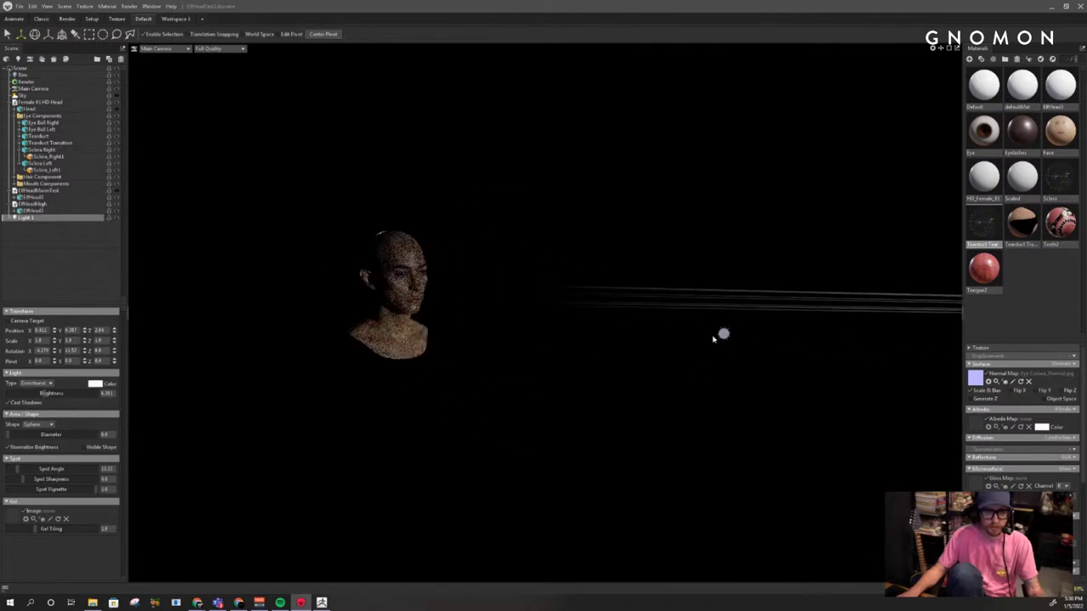
pyautogui.scroll(-4, 537, 311)
pyautogui.moveTo(909, 327); pyautogui.dragTo(553, 303)
pyautogui.scroll(5, 798, 369)
pyautogui.keyDown('alt'); pyautogui.moveTo(337, 294); pyautogui.dragTo(541, 306, button='middle'); pyautogui.keyUp('alt')
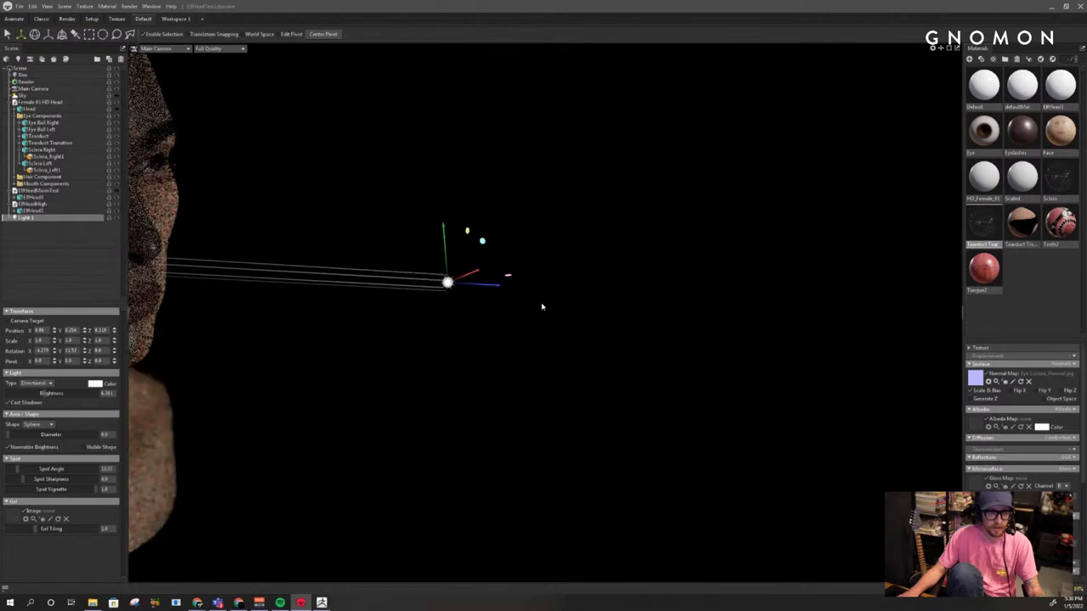
pyautogui.scroll(-2, 542, 306)
pyautogui.keyDown('alt'); pyautogui.moveTo(352, 276); pyautogui.dragTo(427, 290, button='middle'); pyautogui.keyUp('alt')
# Rotate the directional light so it strikes the head from one side
pyautogui.press('e')
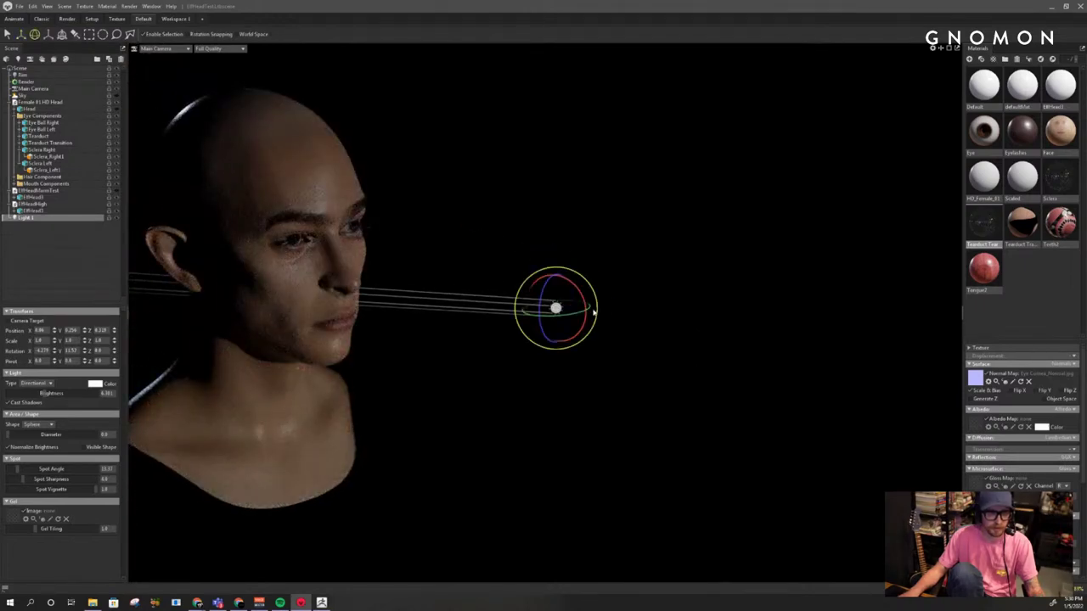
pyautogui.moveTo(586, 308)
pyautogui.mouseDown()
pyautogui.moveTo(576, 302)
pyautogui.moveTo(585, 305)
pyautogui.mouseUp()
pyautogui.keyDown('alt'); pyautogui.moveTo(732, 313); pyautogui.dragTo(586, 318); pyautogui.keyUp('alt')
pyautogui.moveTo(385, 317)
pyautogui.mouseDown()
pyautogui.moveTo(399, 319)
pyautogui.moveTo(389, 319)
pyautogui.mouseUp()
pyautogui.keyDown('alt'); pyautogui.moveTo(144, 352); pyautogui.dragTo(233, 332); pyautogui.keyUp('alt')
pyautogui.keyDown('alt'); pyautogui.moveTo(323, 328); pyautogui.dragTo(385, 390, button='middle'); pyautogui.keyUp('alt')
pyautogui.keyDown('alt'); pyautogui.moveTo(385, 391); pyautogui.dragTo(383, 403, button='right'); pyautogui.keyUp('alt')
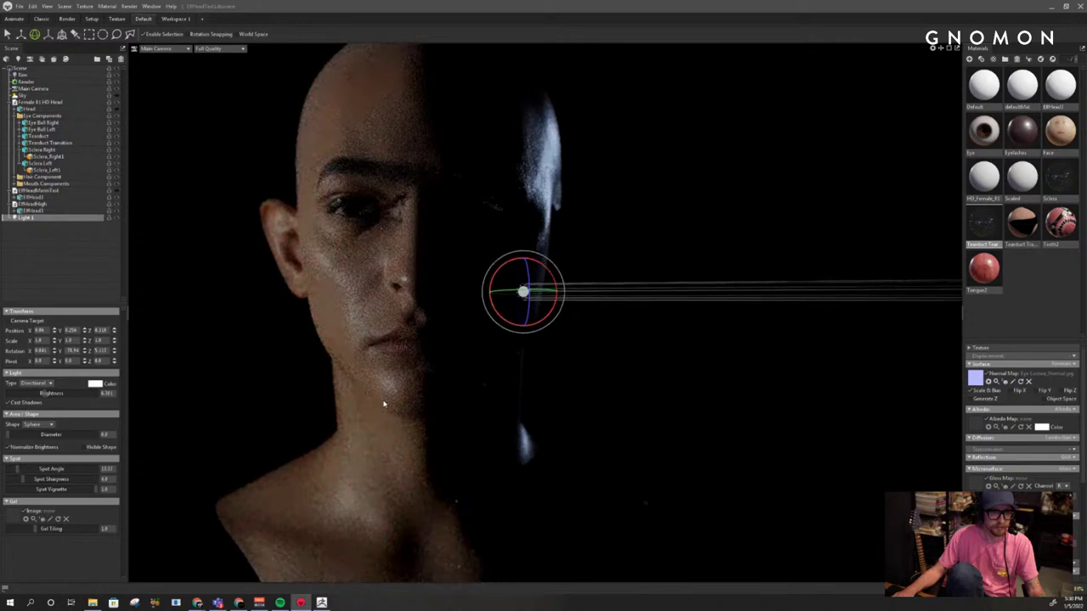
# Re-aim the directional light diagonally down onto the face from the ear side
pyautogui.keyDown('alt'); pyautogui.moveTo(383, 402); pyautogui.dragTo(427, 422); pyautogui.keyUp('alt')
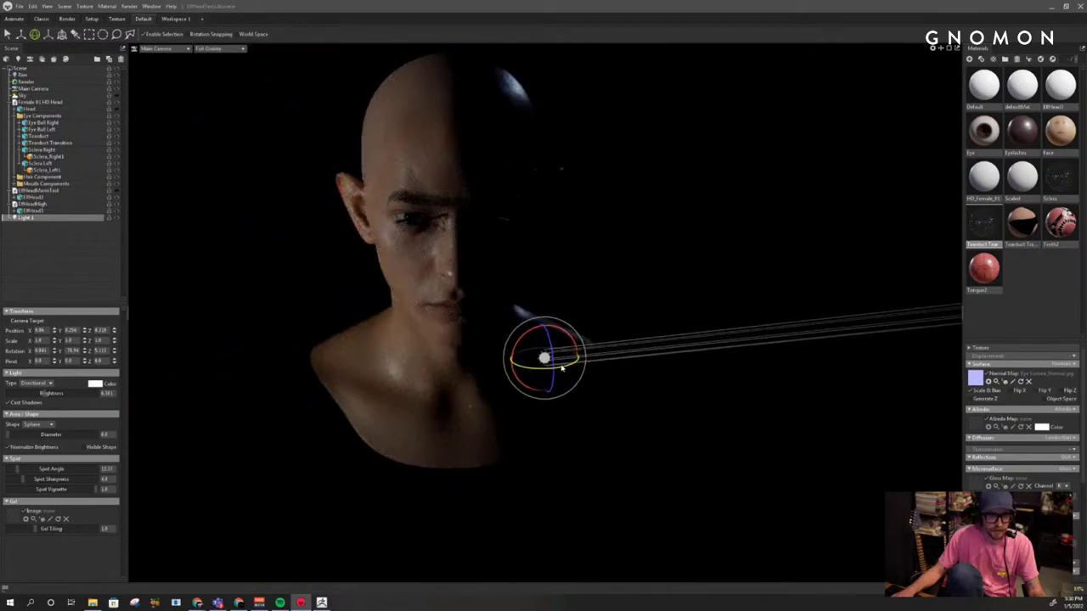
pyautogui.moveTo(561, 367); pyautogui.dragTo(563, 367)
pyautogui.keyDown('alt'); pyautogui.moveTo(722, 439); pyautogui.dragTo(696, 421); pyautogui.keyUp('alt')
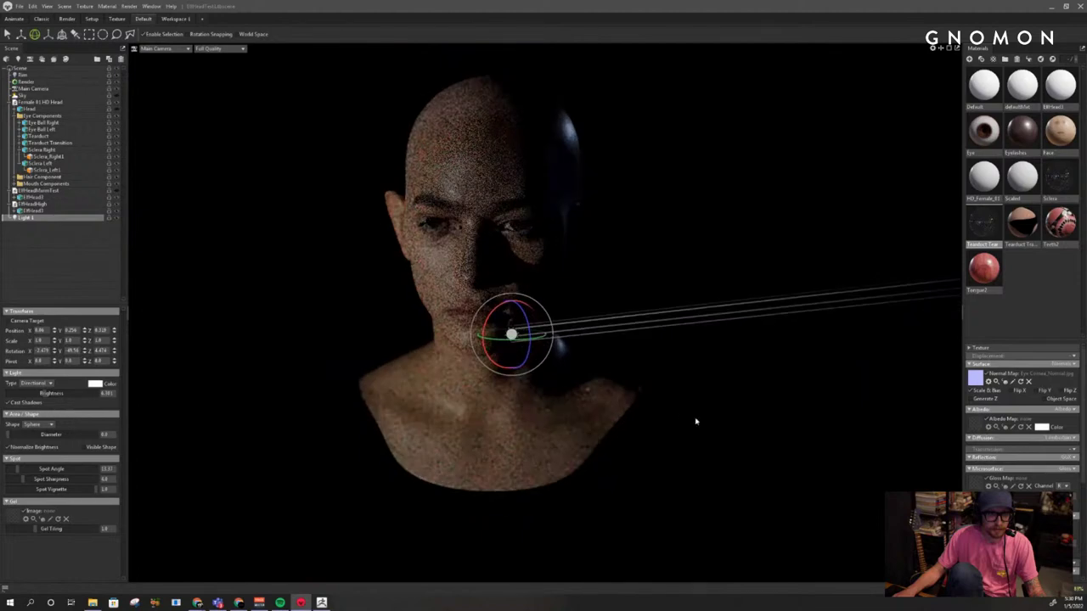
pyautogui.moveTo(495, 315); pyautogui.dragTo(495, 315)
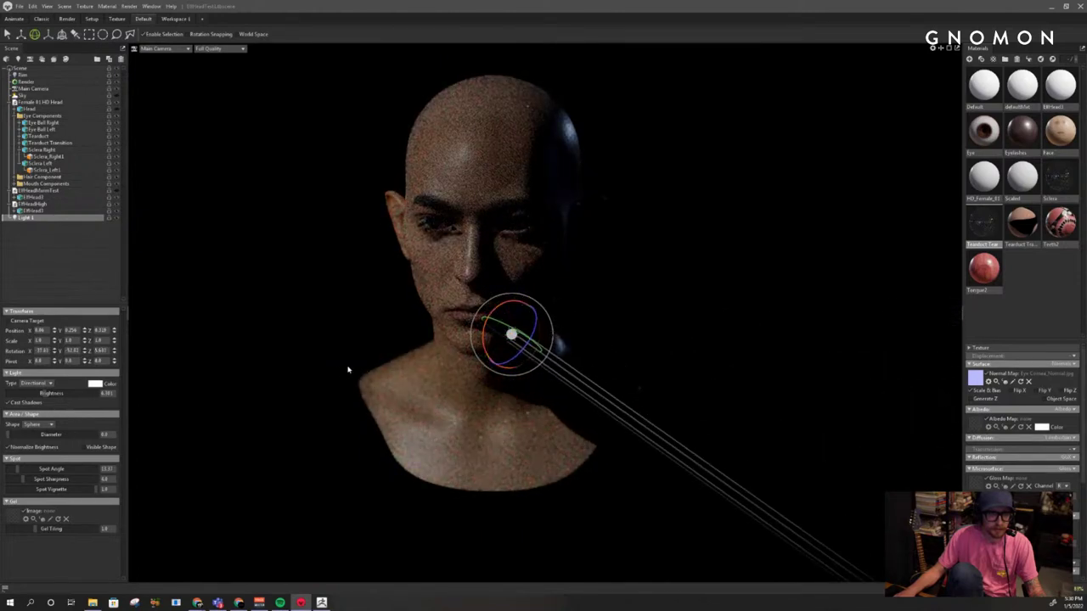
pyautogui.keyDown('alt'); pyautogui.moveTo(347, 369); pyautogui.dragTo(391, 359); pyautogui.keyUp('alt')
pyautogui.moveTo(525, 303); pyautogui.dragTo(529, 304)
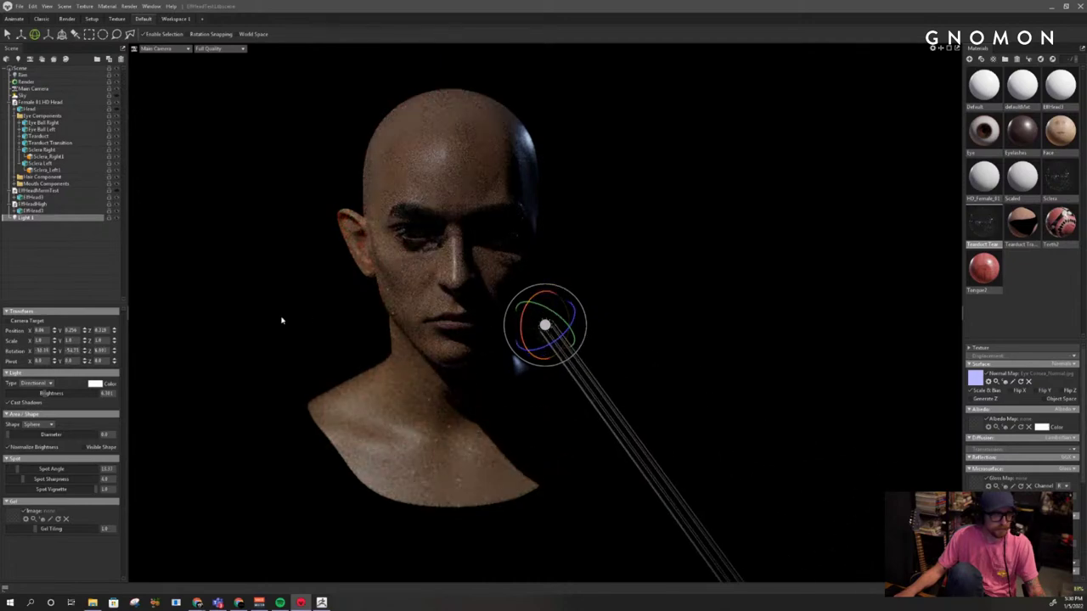
# Examine how the directional light falls on the skin, eyes and brows from several angles and distances
pyautogui.keyDown('alt'); pyautogui.moveTo(282, 321); pyautogui.dragTo(308, 328, button='middle'); pyautogui.keyUp('alt')
pyautogui.keyDown('alt'); pyautogui.moveTo(308, 328); pyautogui.dragTo(310, 369, button='right'); pyautogui.keyUp('alt')
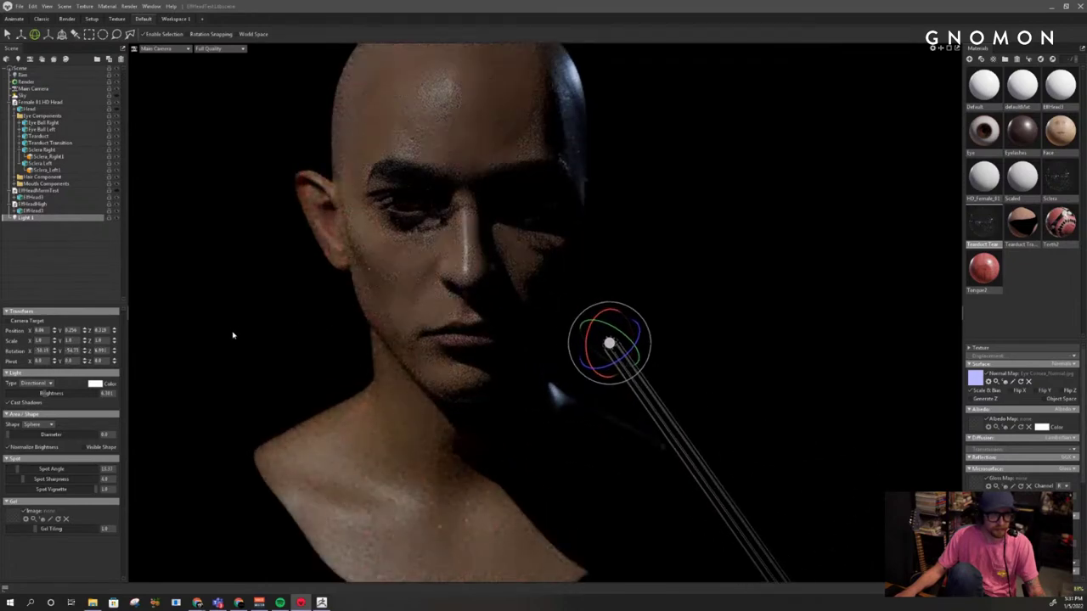
pyautogui.keyDown('alt'); pyautogui.moveTo(228, 333); pyautogui.dragTo(232, 356, button='middle'); pyautogui.keyUp('alt')
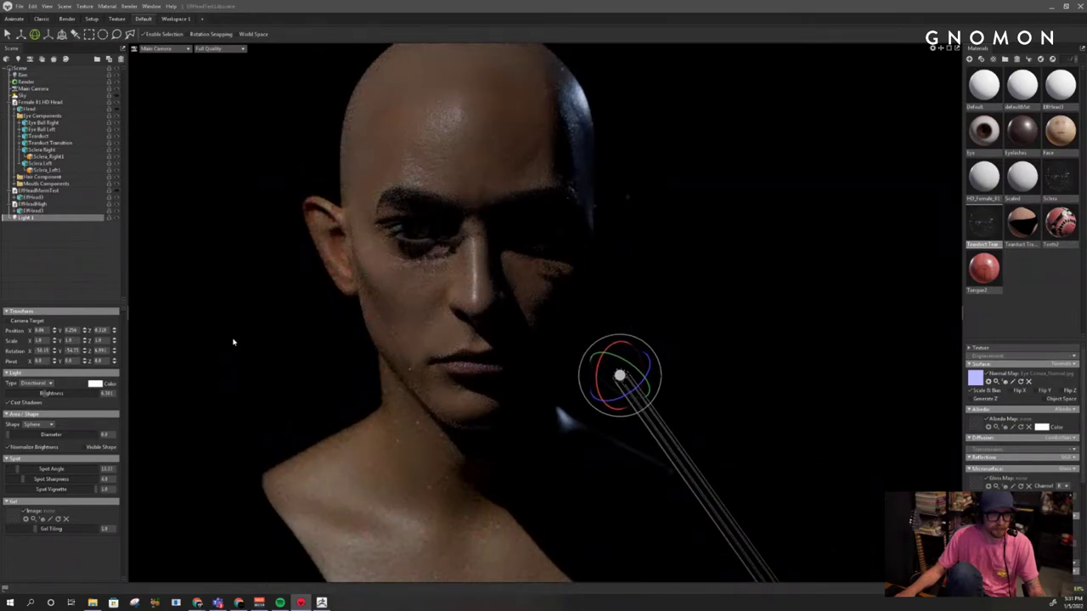
pyautogui.keyDown('alt'); pyautogui.moveTo(233, 342); pyautogui.dragTo(261, 335); pyautogui.keyUp('alt')
pyautogui.keyDown('alt'); pyautogui.moveTo(284, 342); pyautogui.dragTo(405, 373, button='middle'); pyautogui.keyUp('alt')
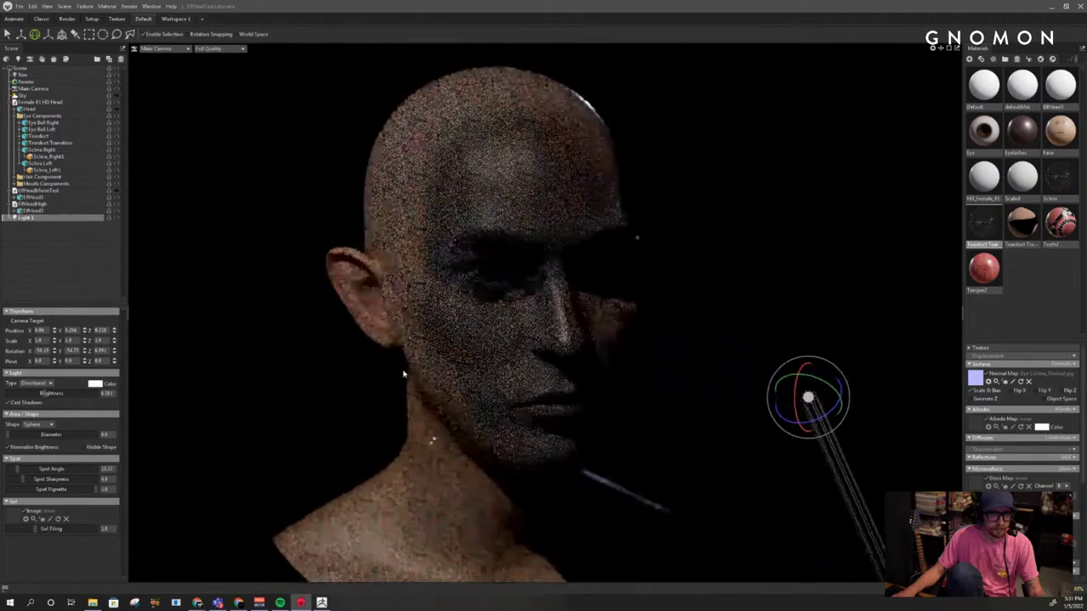
pyautogui.keyDown('alt'); pyautogui.moveTo(405, 374); pyautogui.dragTo(443, 395, button='right'); pyautogui.keyUp('alt')
pyautogui.keyDown('alt'); pyautogui.moveTo(442, 395); pyautogui.dragTo(509, 392); pyautogui.keyUp('alt')
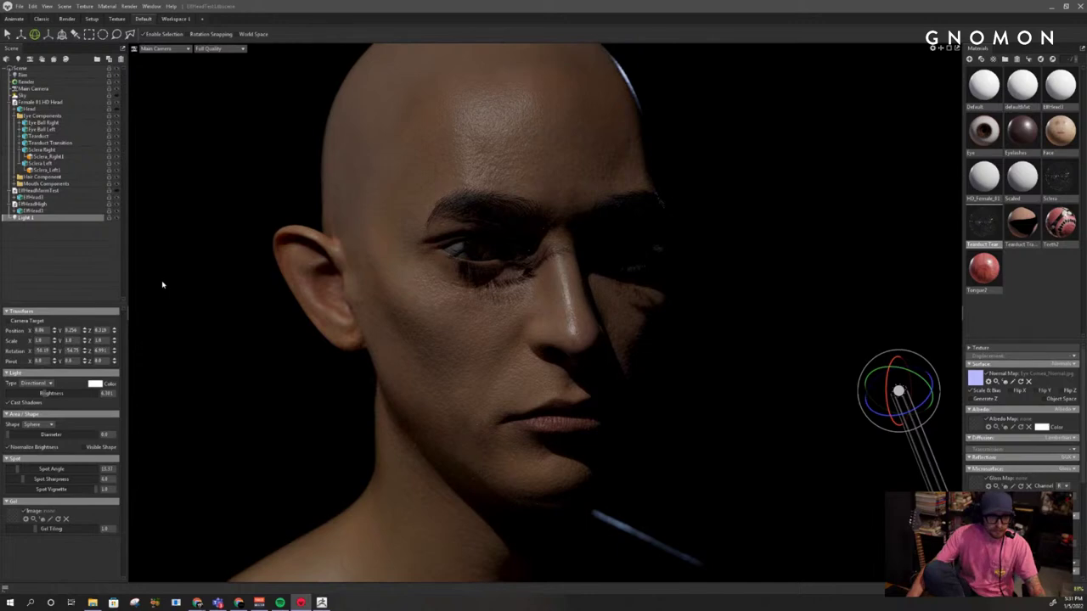
pyautogui.moveTo(510, 133); pyautogui.dragTo(596, 171)
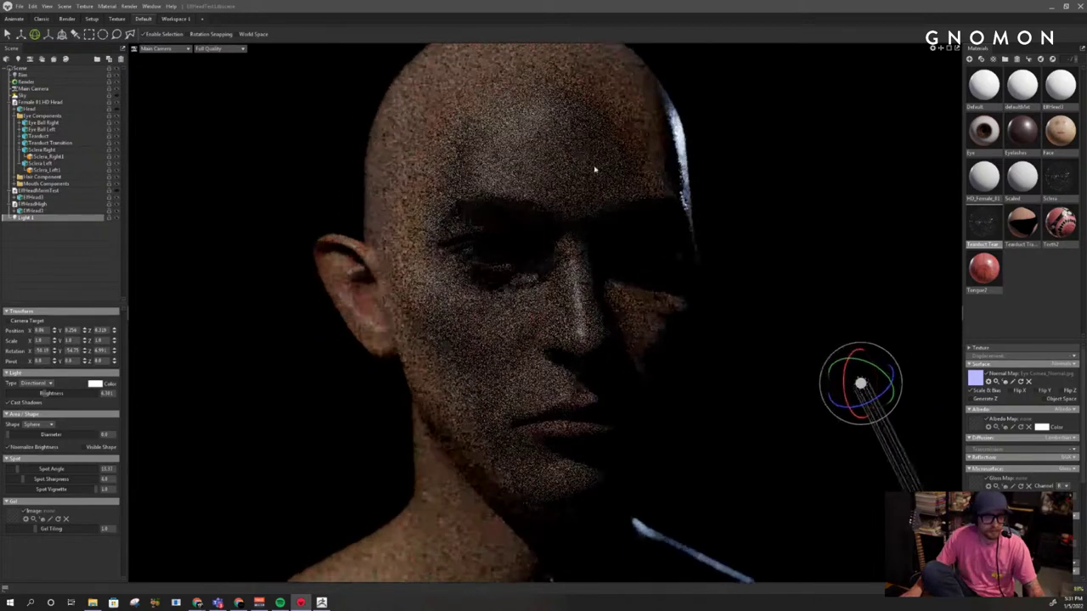
pyautogui.moveTo(595, 170); pyautogui.dragTo(662, 262, button='right')
pyautogui.moveTo(662, 263); pyautogui.dragTo(583, 234, button='middle')
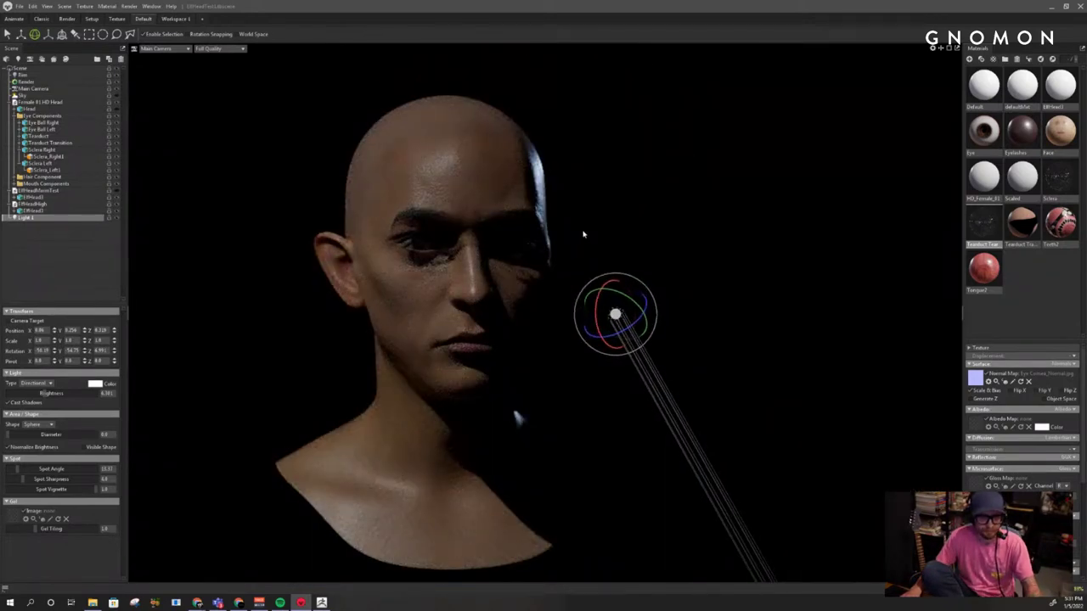
# Delete the directional light and make the Sky visible again
pyautogui.press('Delete')
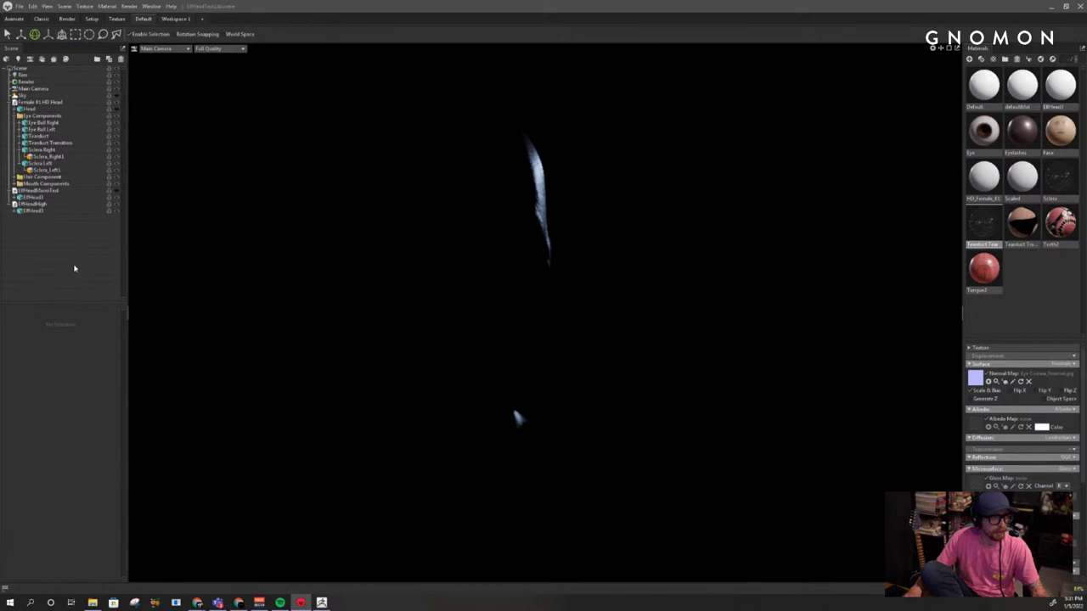
pyautogui.rightClick(74, 266)
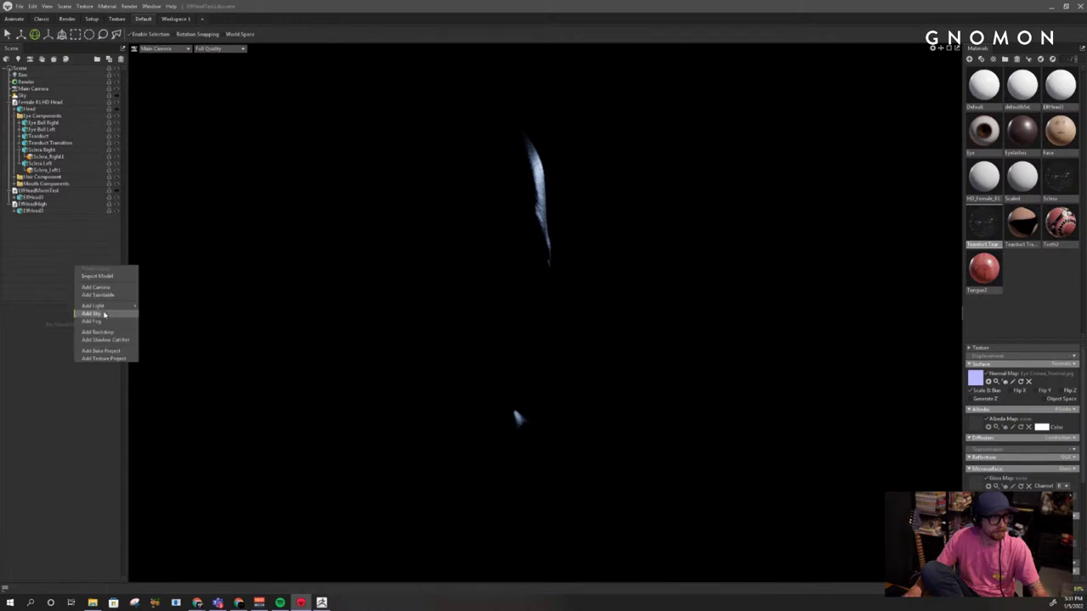
pyautogui.moveTo(105, 310)
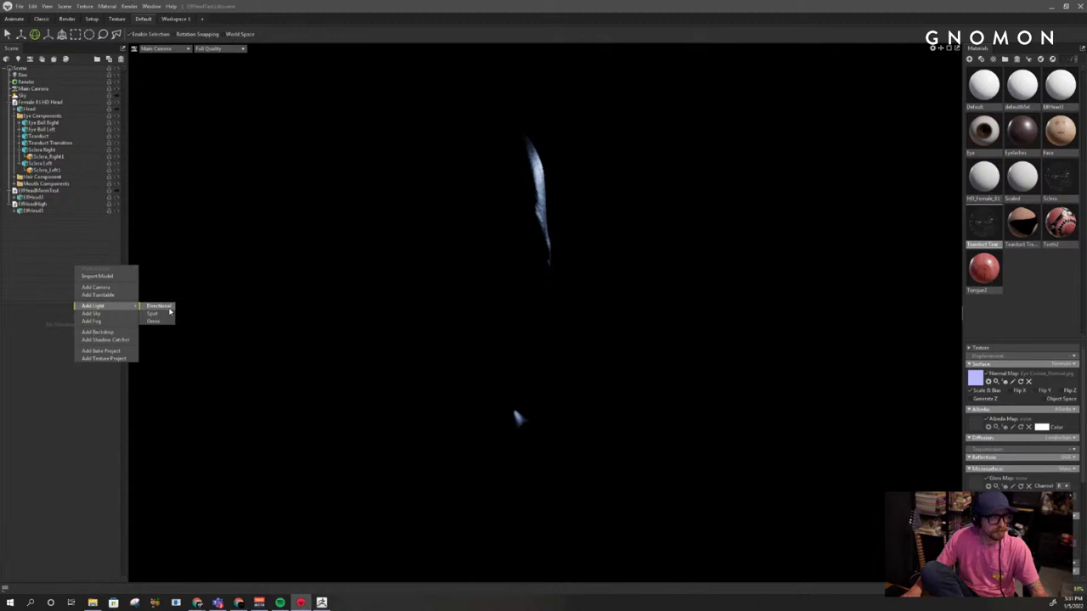
pyautogui.click(117, 96)
# Raise the Sky's child light brightness and lower its main brightness to 0.239
pyautogui.click(86, 97)
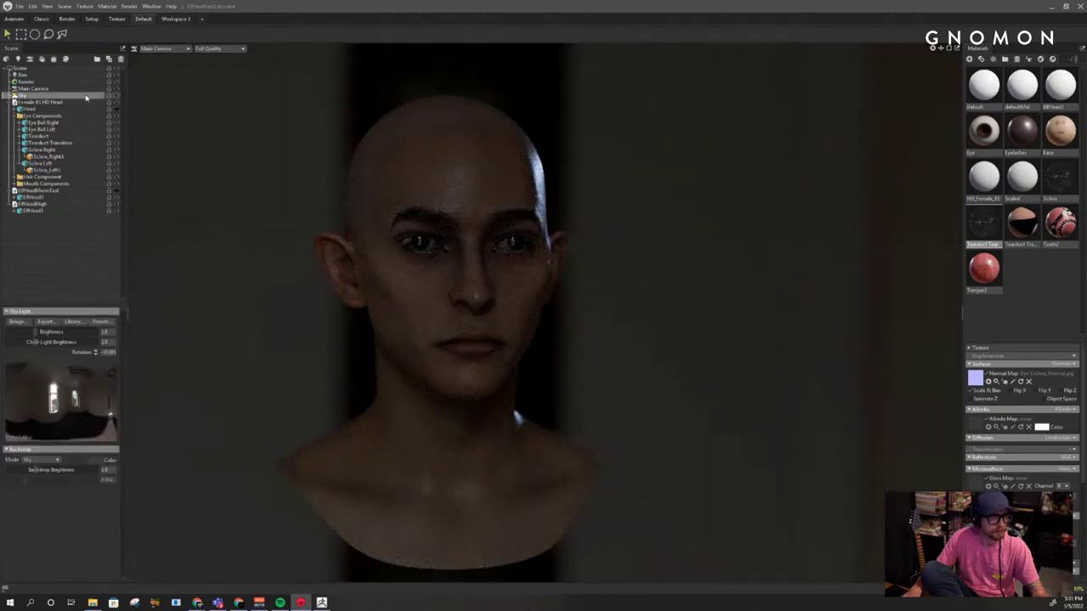
pyautogui.moveTo(37, 344); pyautogui.dragTo(19, 332)
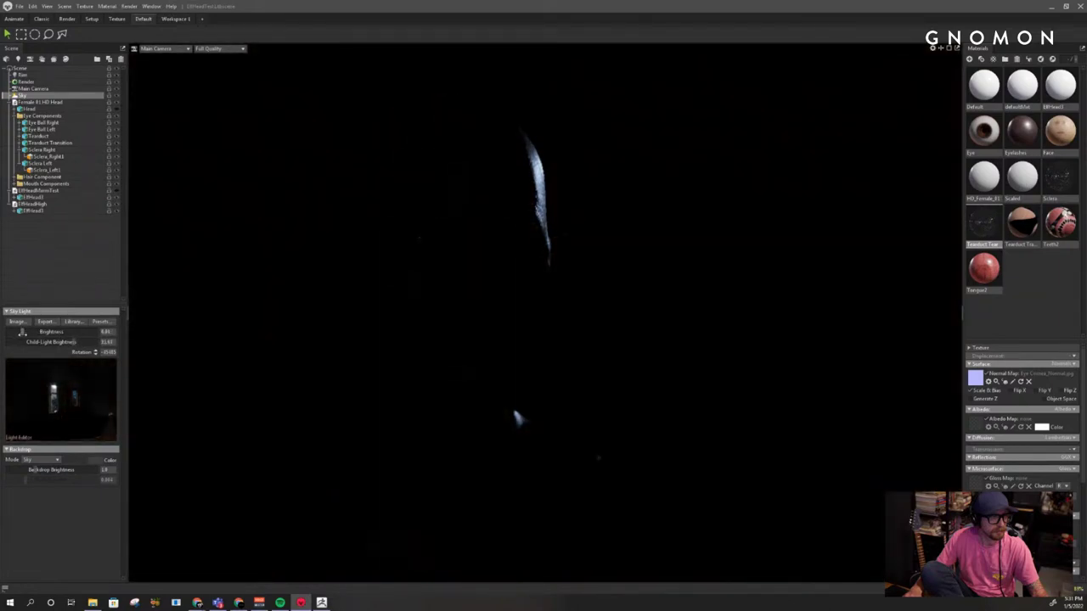
pyautogui.moveTo(398, 300)
pyautogui.mouseDown(button='middle')
pyautogui.moveTo(415, 302)
pyautogui.moveTo(405, 320)
pyautogui.mouseUp(button='middle')
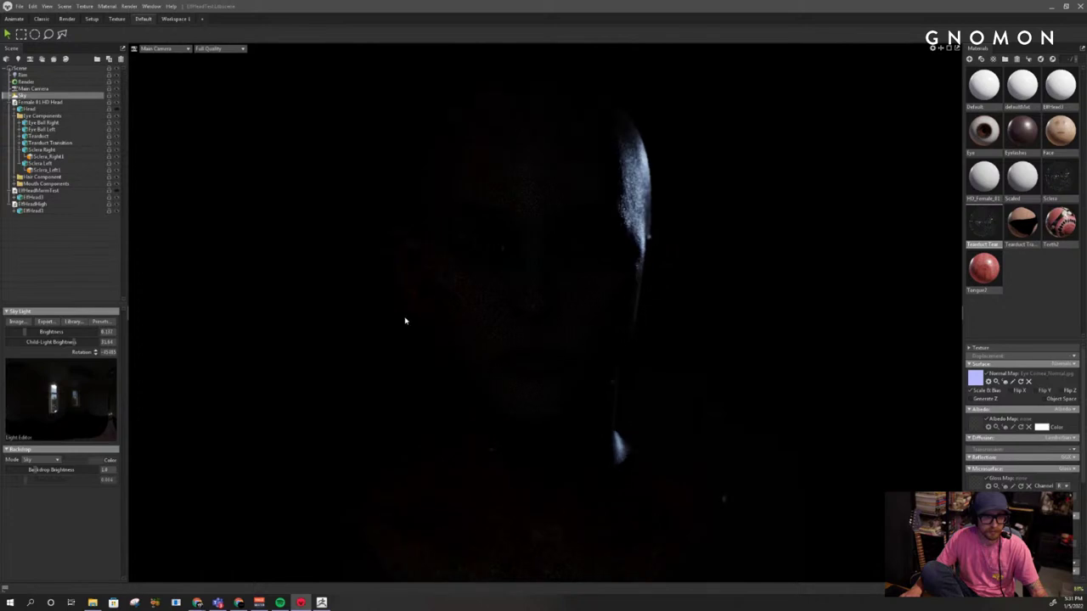
pyautogui.moveTo(26, 332); pyautogui.dragTo(28, 331)
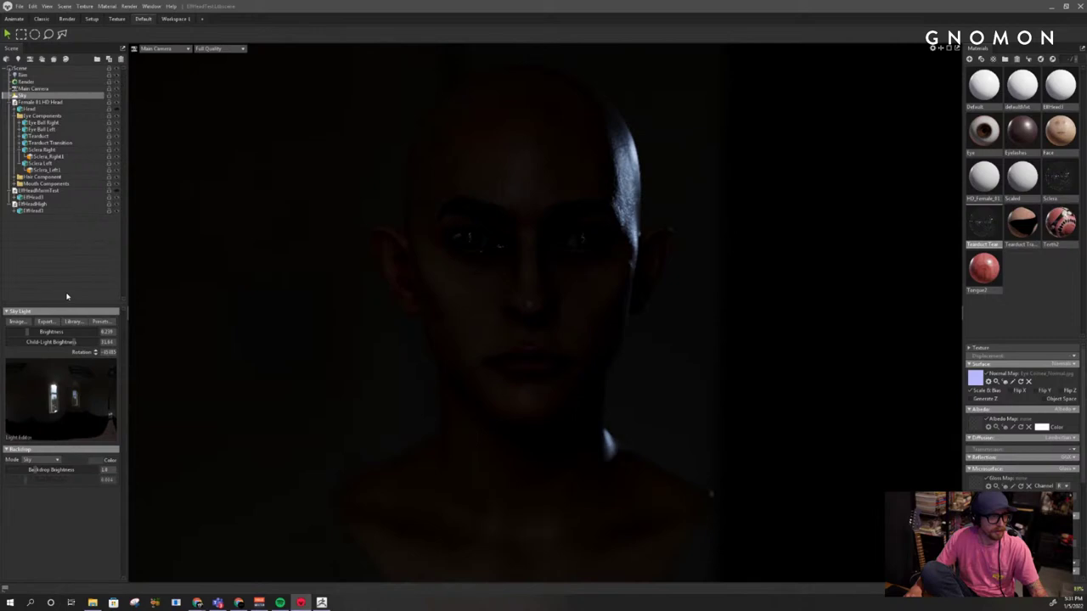
# Add a spot light to the scene and view its cone around the head
pyautogui.rightClick(62, 251)
pyautogui.moveTo(90, 292)
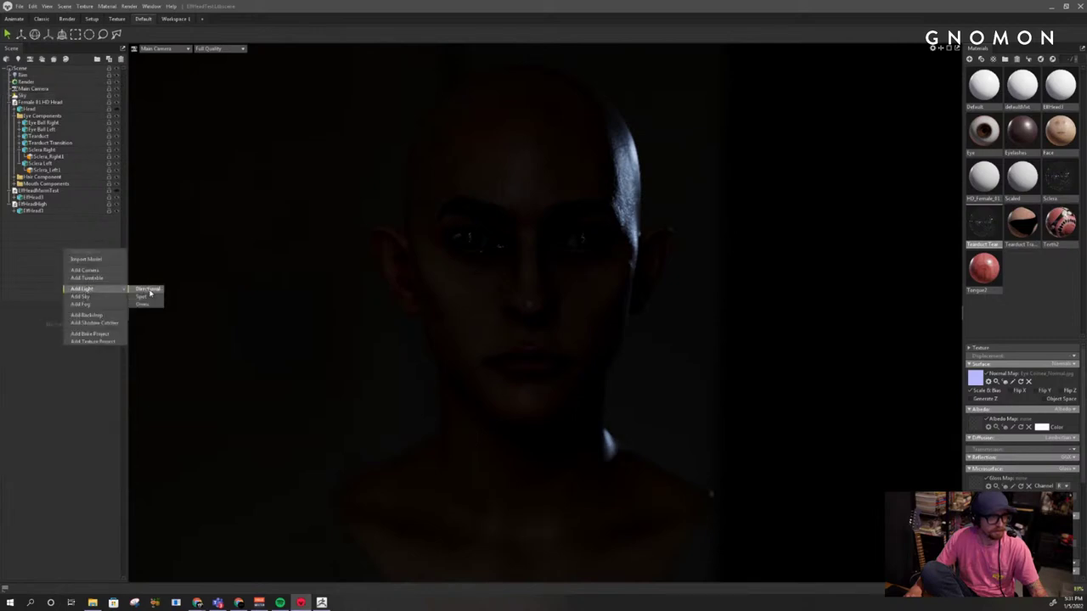
pyautogui.click(157, 295)
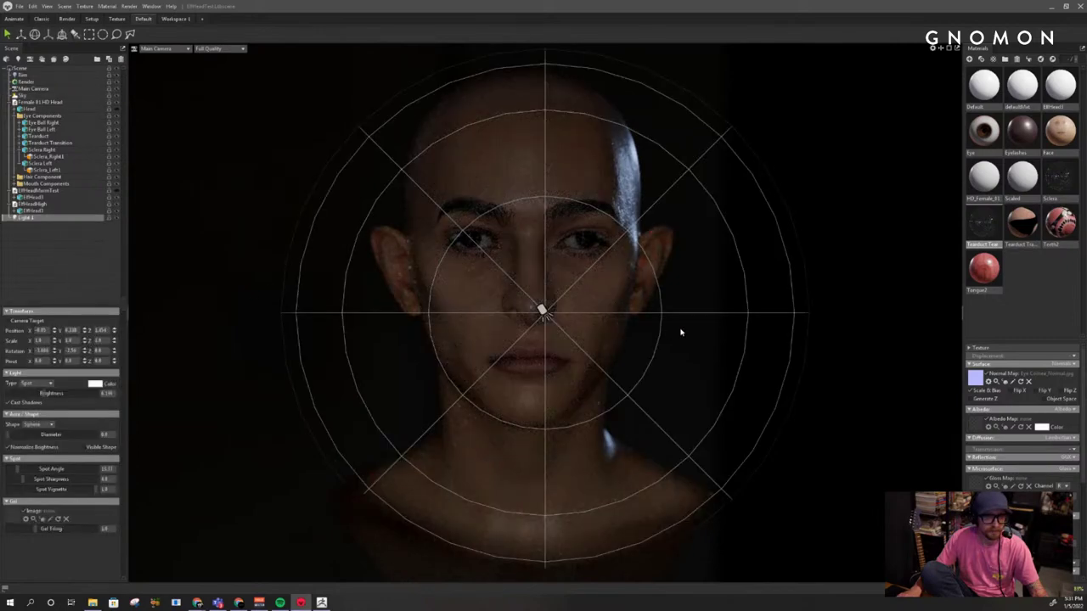
pyautogui.keyDown('alt'); pyautogui.moveTo(666, 318); pyautogui.dragTo(501, 287, button='right'); pyautogui.keyUp('alt')
pyautogui.keyDown('alt'); pyautogui.moveTo(501, 287); pyautogui.dragTo(502, 291); pyautogui.keyUp('alt')
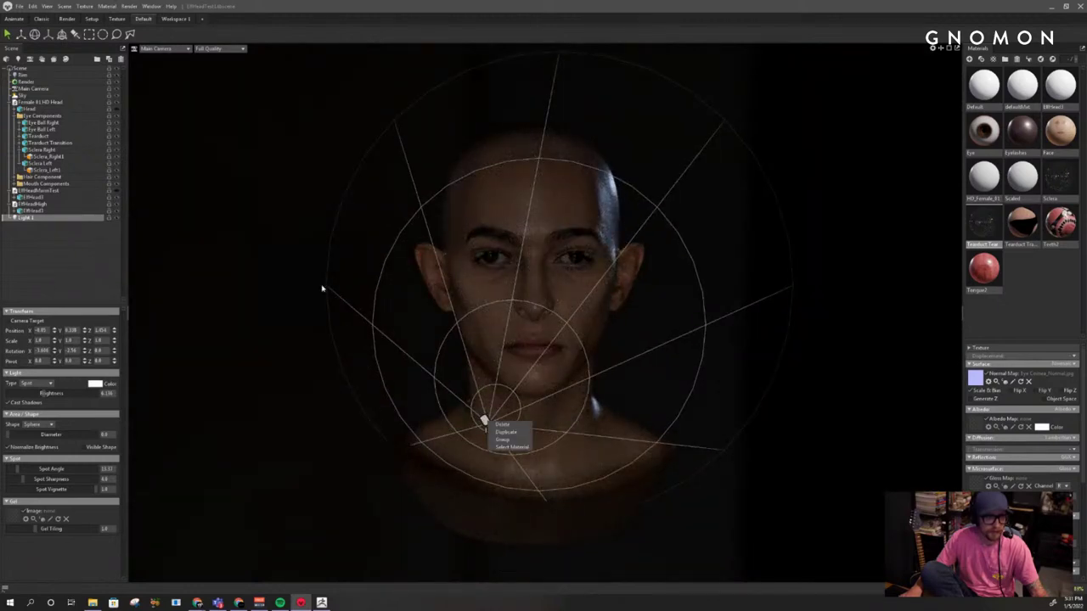
pyautogui.rightClick(56, 220)
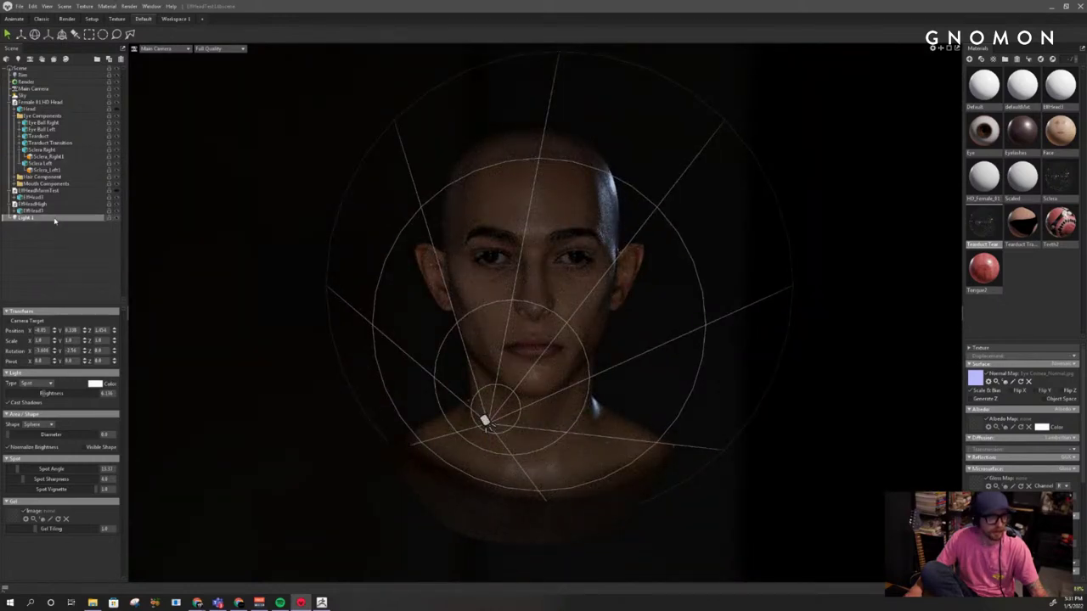
pyautogui.rightClick(55, 221)
# Look through Light 1 and swing it around to aim down at the head from the ear side
pyautogui.click(177, 49)
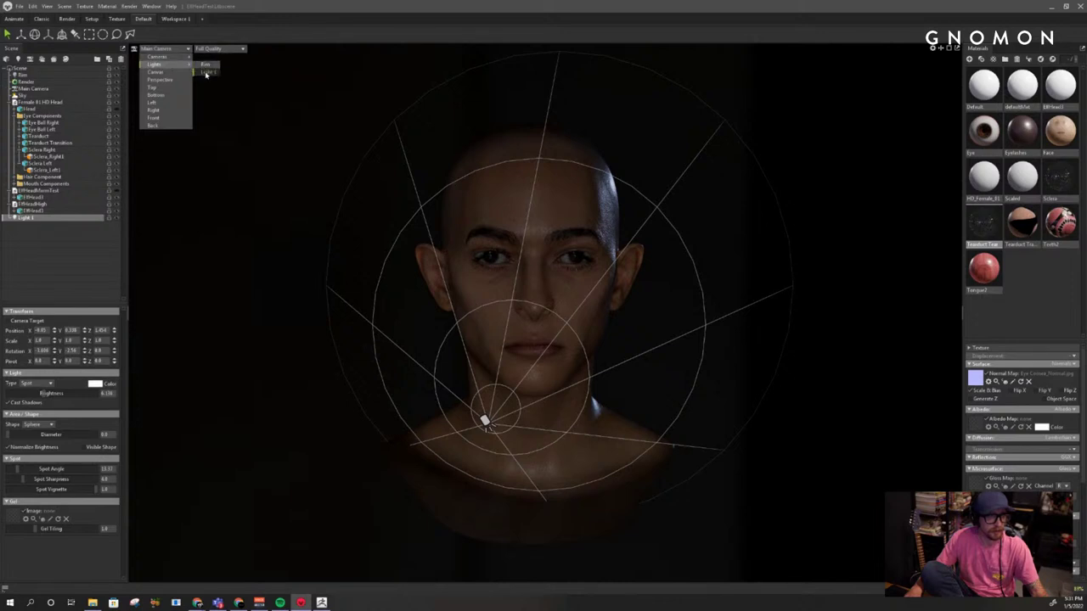
pyautogui.click(206, 74)
pyautogui.moveTo(694, 233); pyautogui.dragTo(652, 259)
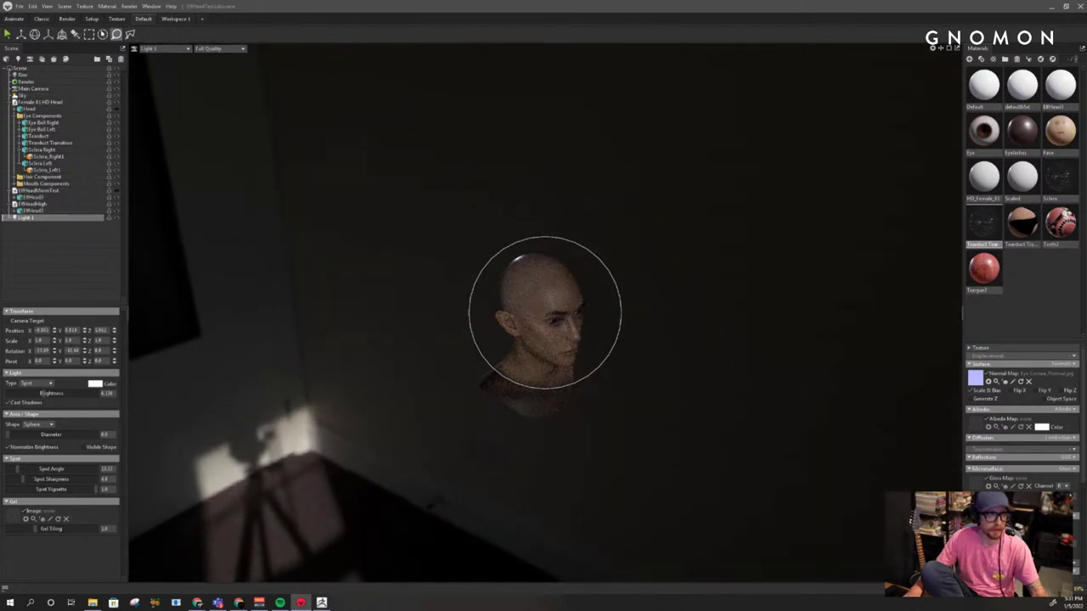
# Switch to the workspace with two stacked viewports and frame the face from the front in the Perspective view
pyautogui.click(121, 19)
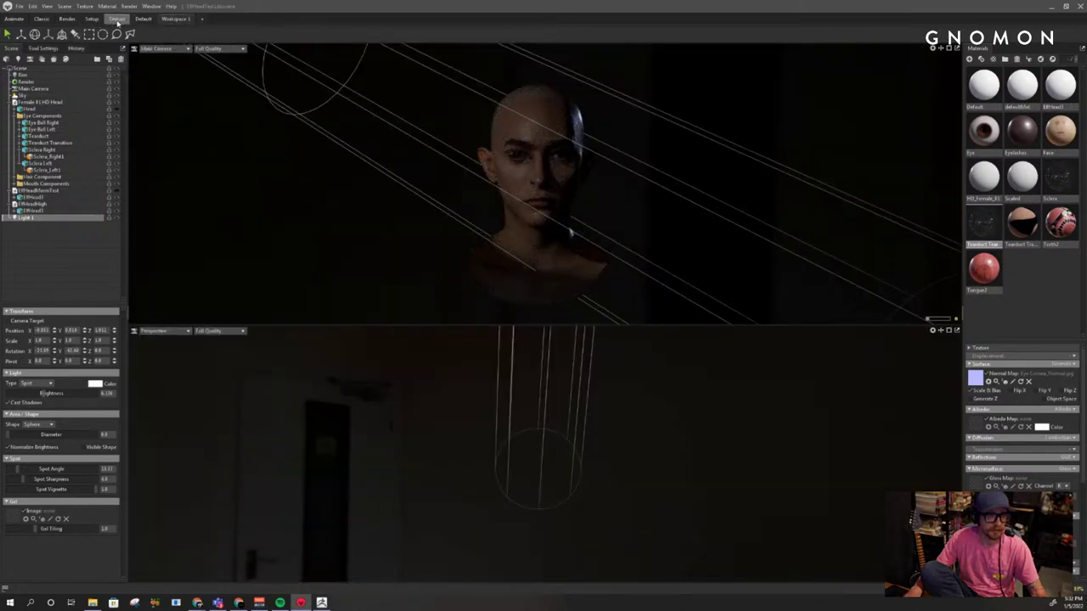
pyautogui.moveTo(543, 410); pyautogui.dragTo(531, 398, button='right')
pyautogui.moveTo(532, 398); pyautogui.dragTo(551, 434, button='middle')
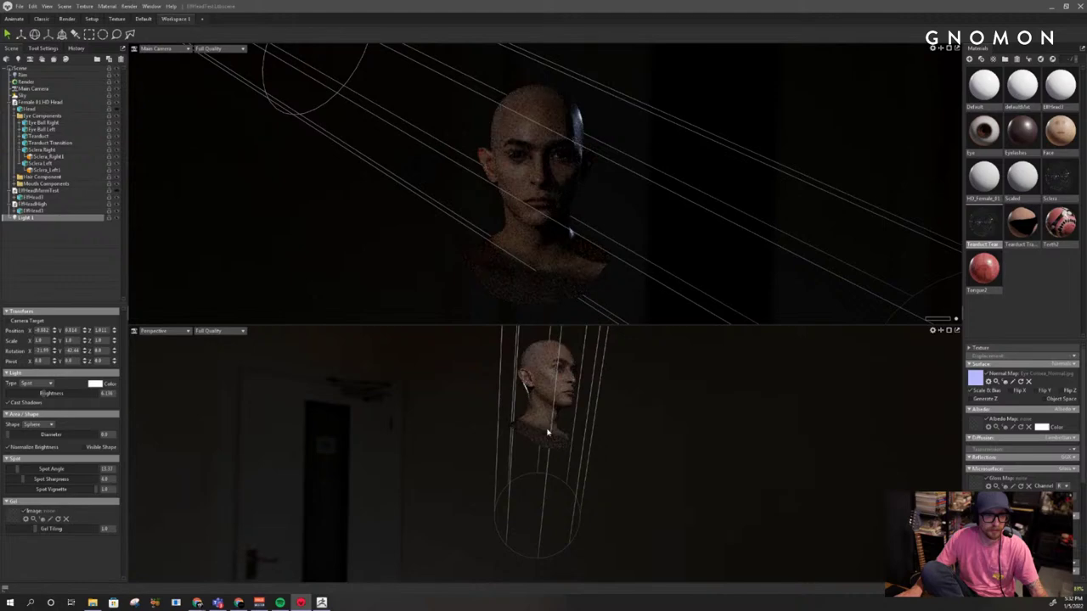
pyautogui.moveTo(551, 434); pyautogui.dragTo(627, 503)
pyautogui.moveTo(627, 504); pyautogui.dragTo(585, 454, button='right')
pyautogui.moveTo(584, 453); pyautogui.dragTo(579, 535, button='middle')
pyautogui.moveTo(572, 421)
pyautogui.mouseDown()
pyautogui.moveTo(555, 437)
pyautogui.moveTo(575, 425)
pyautogui.mouseUp()
pyautogui.moveTo(563, 389); pyautogui.dragTo(568, 417, button='middle')
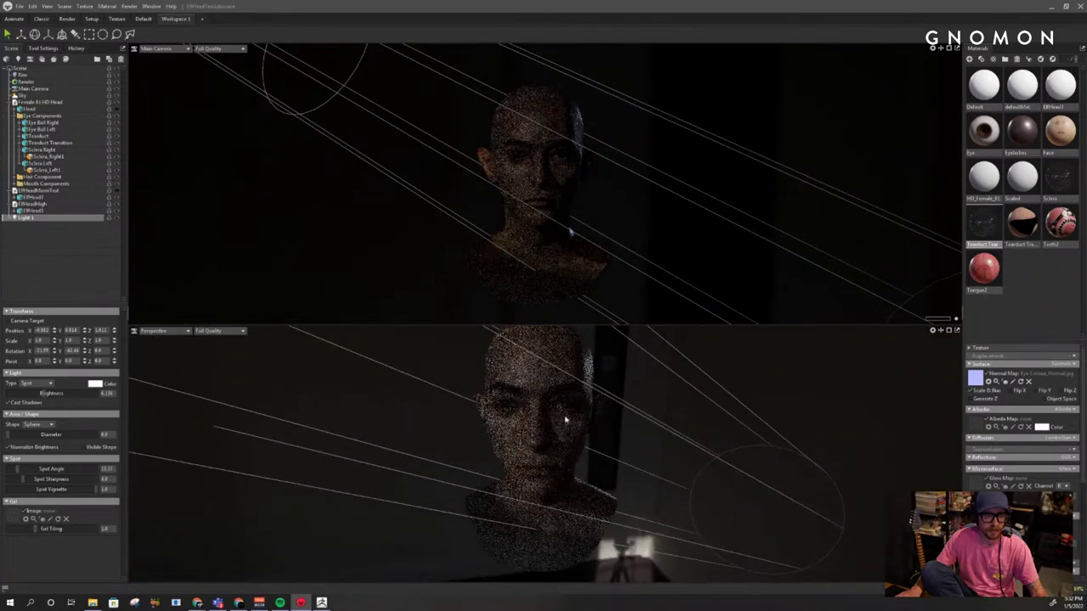
# Switch the Perspective viewport to look through Light 1 and move the light in close, aimed down at the eye from the ear side
pyautogui.click(163, 51)
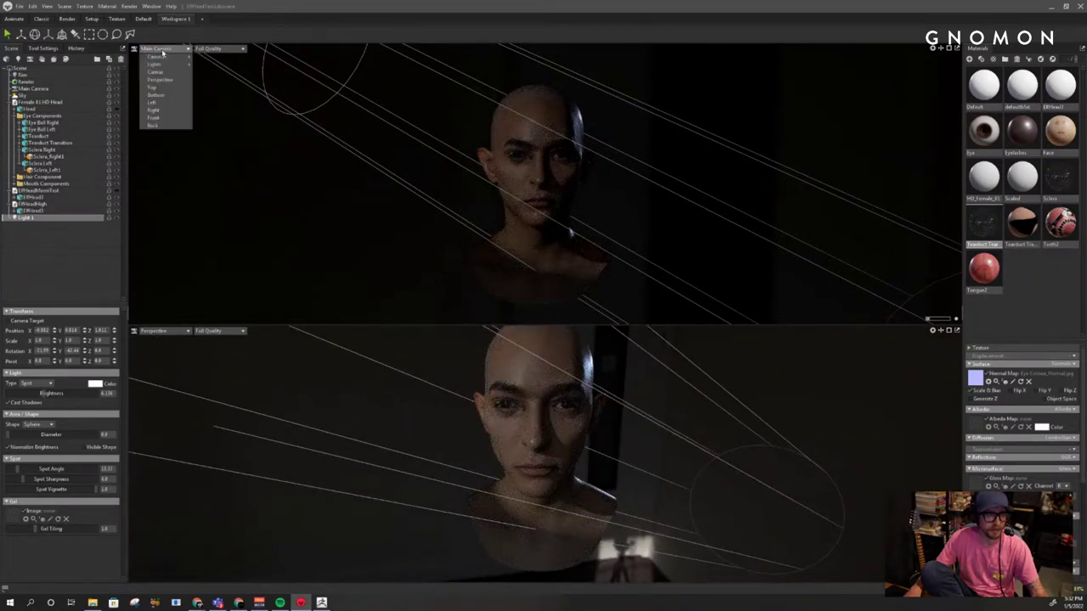
pyautogui.click(516, 196)
pyautogui.moveTo(631, 213); pyautogui.dragTo(621, 281)
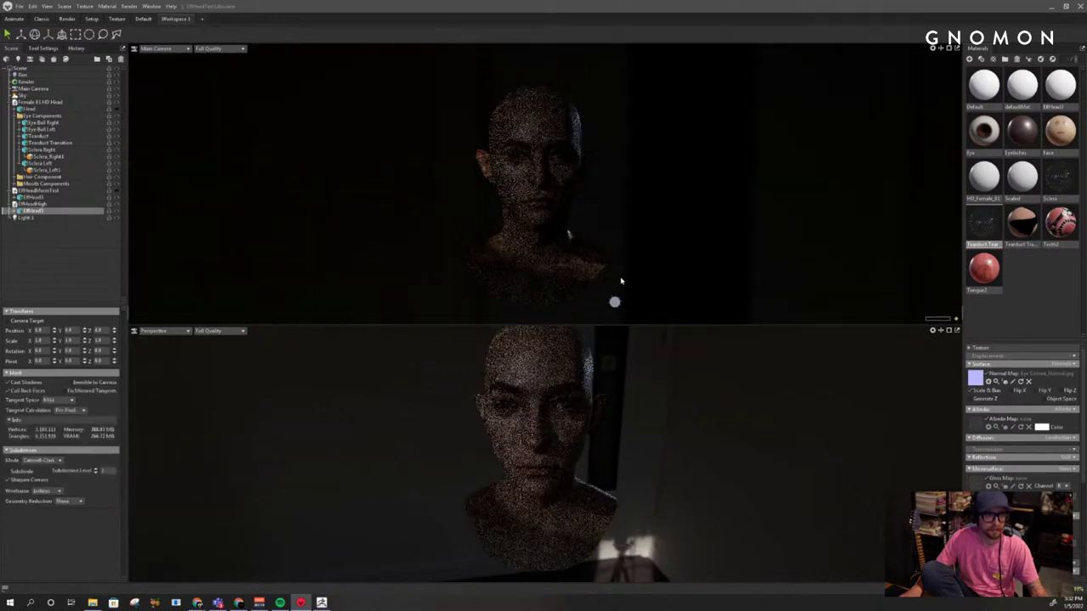
pyautogui.moveTo(570, 371); pyautogui.dragTo(593, 363)
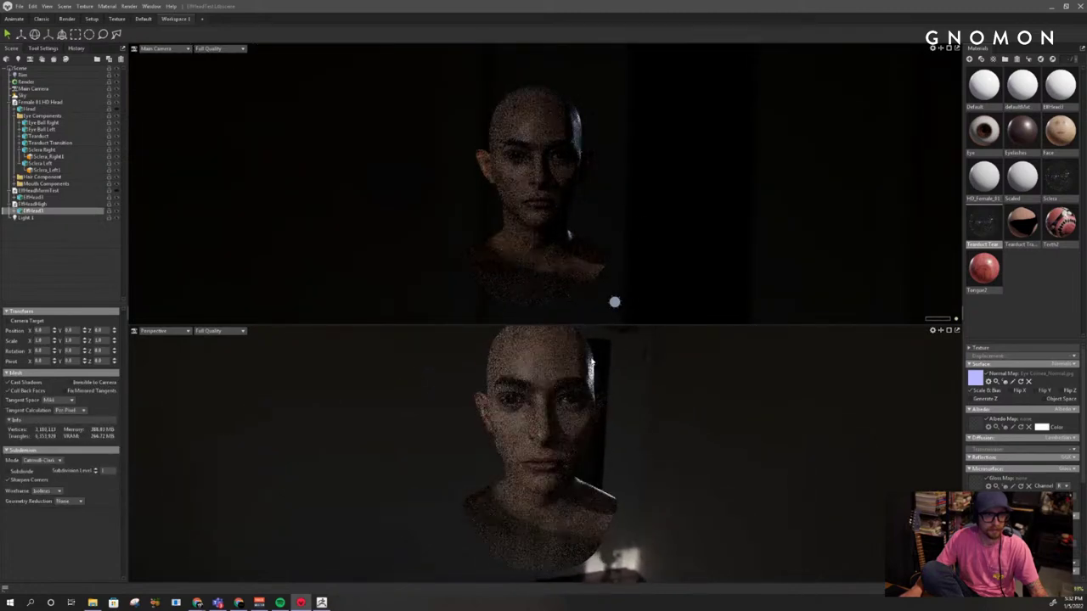
pyautogui.moveTo(614, 371); pyautogui.dragTo(531, 366, button='right')
pyautogui.moveTo(531, 366); pyautogui.dragTo(566, 374)
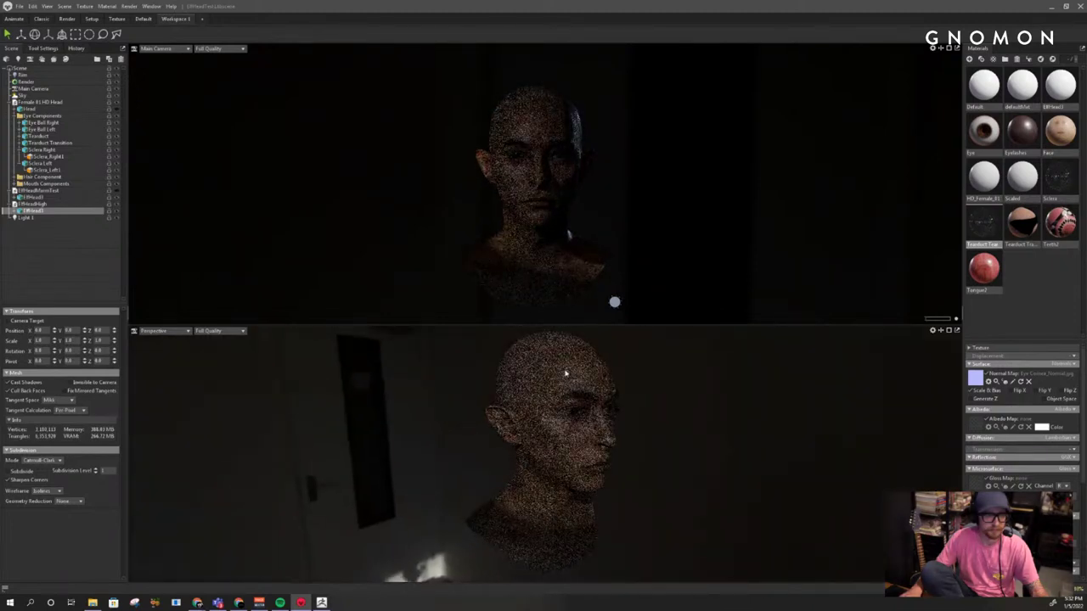
pyautogui.click(177, 332)
pyautogui.moveTo(182, 349)
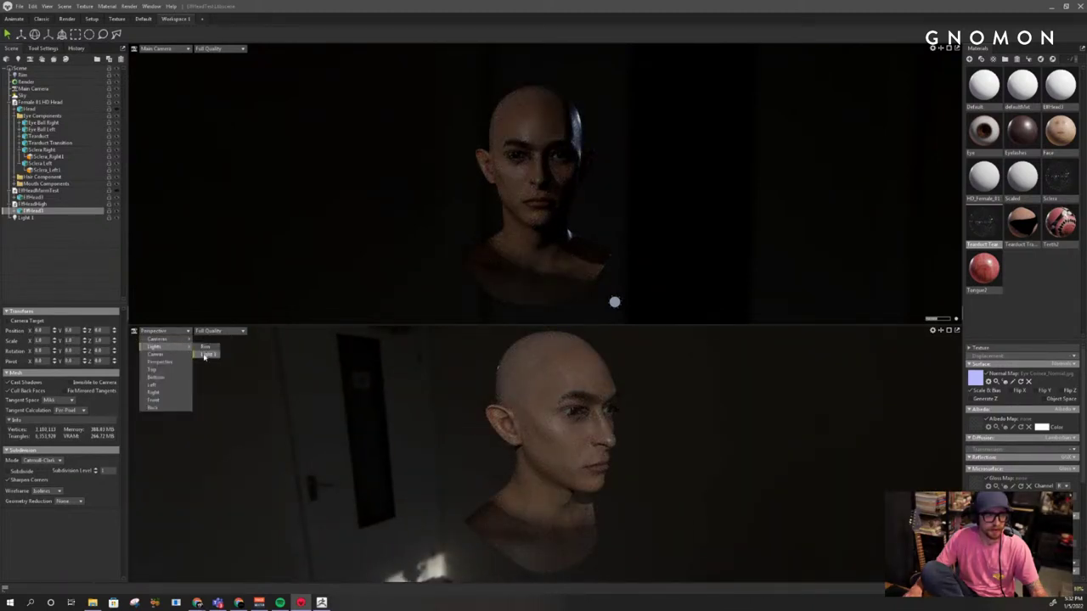
pyautogui.click(206, 355)
pyautogui.moveTo(458, 400); pyautogui.dragTo(498, 436)
pyautogui.moveTo(564, 466); pyautogui.dragTo(648, 498, button='right')
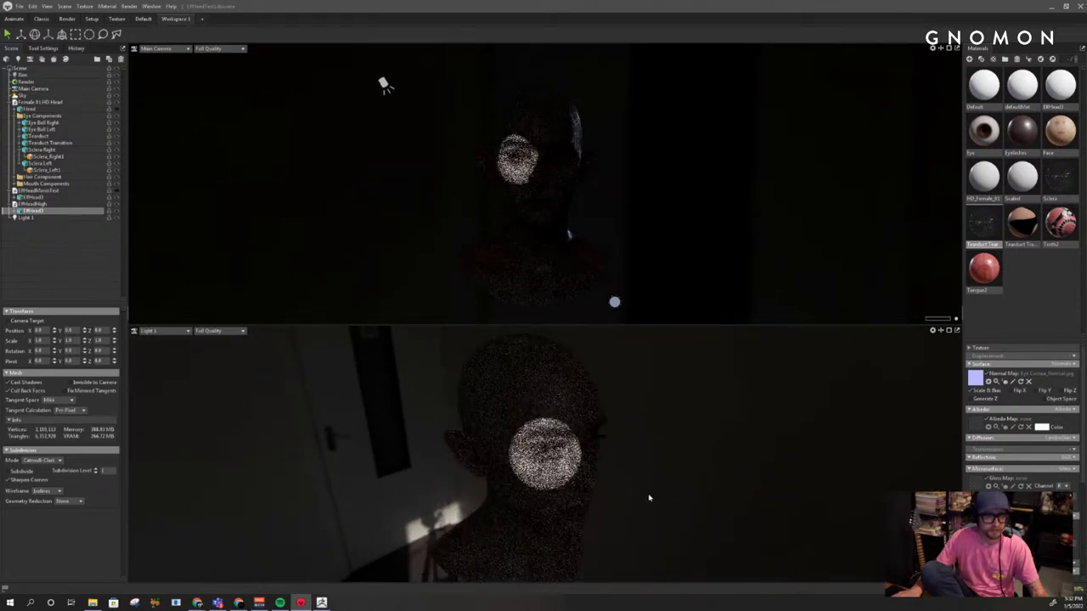
# Widen Light 1's spot angle to about 61 and lower its brightness to about 5.19
pyautogui.click(39, 218)
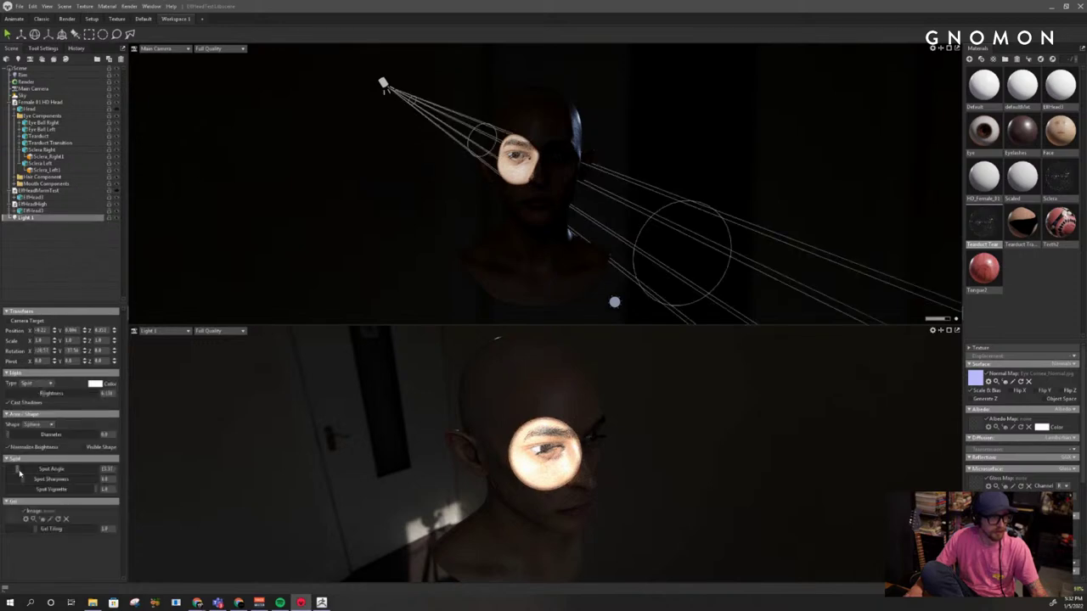
pyautogui.moveTo(20, 474); pyautogui.dragTo(54, 473)
pyautogui.moveTo(44, 395); pyautogui.dragTo(37, 395)
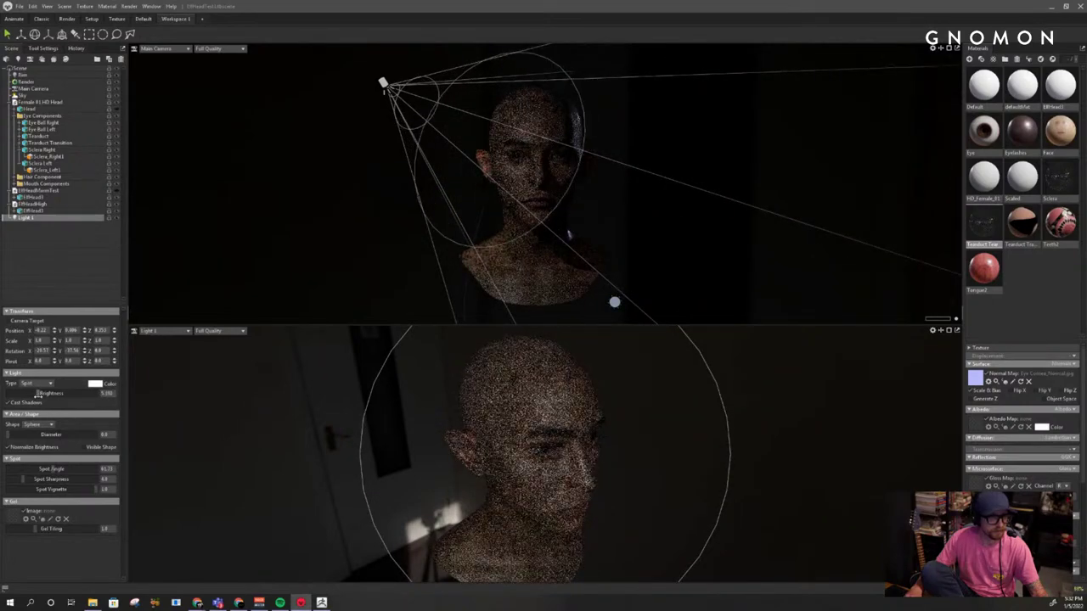
pyautogui.click(94, 384)
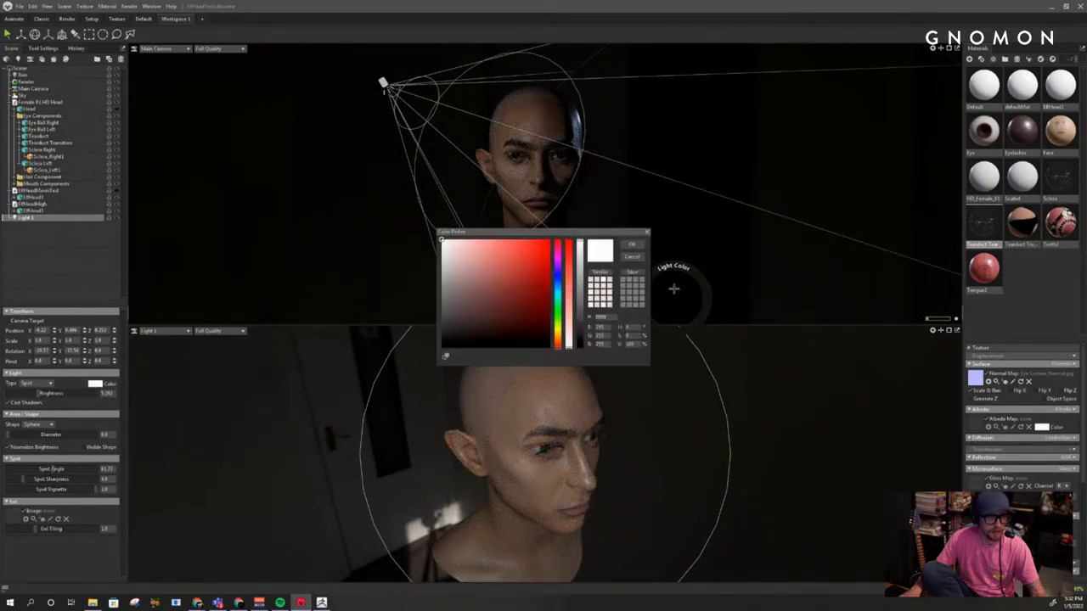
pyautogui.click(641, 259)
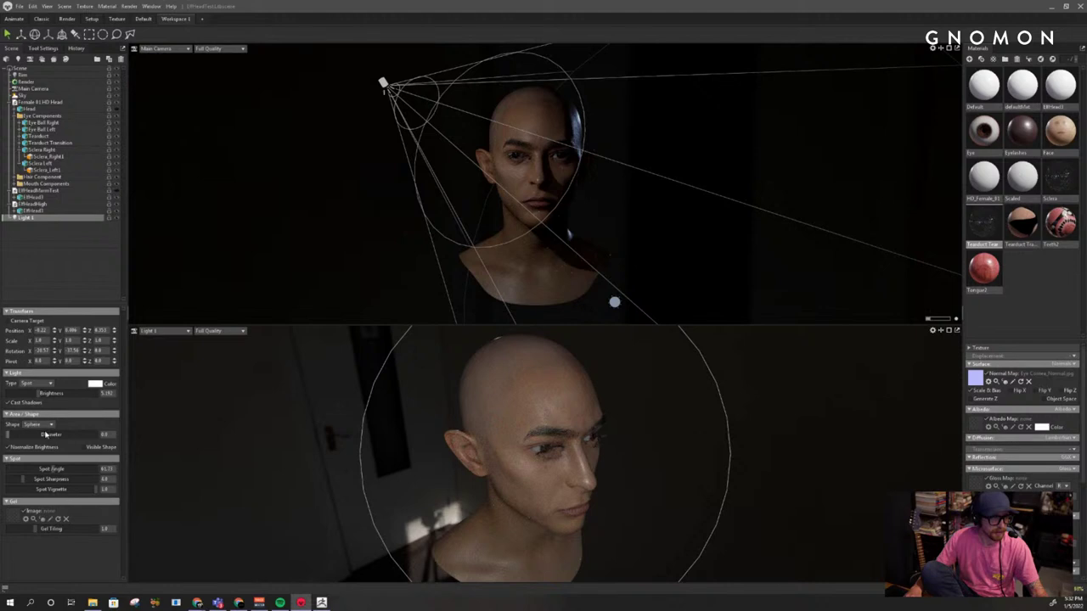
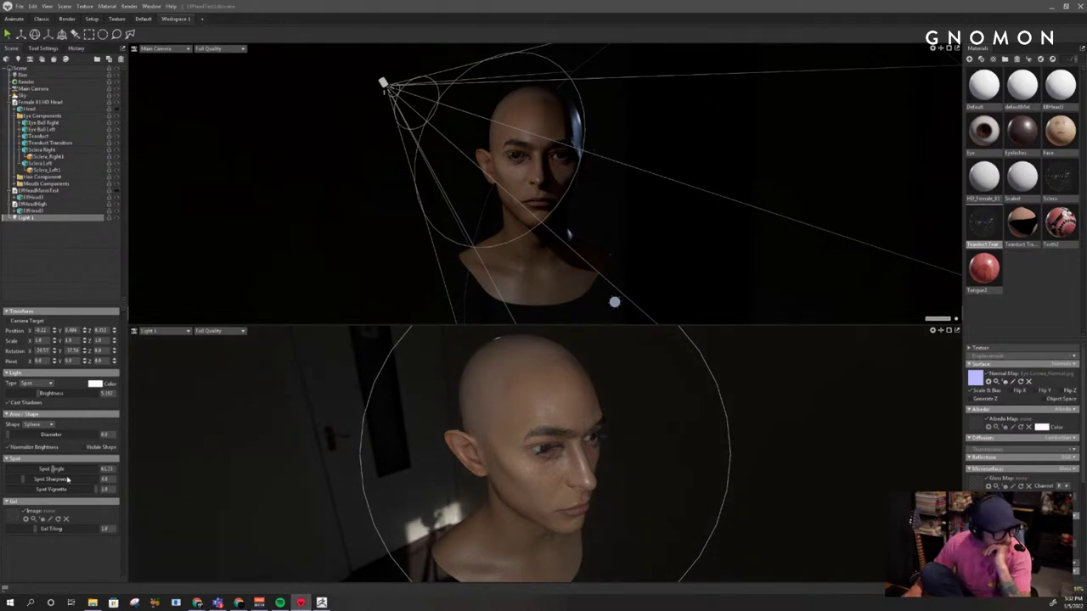
# Raise Light 1's spot sharpness to about 28 and try its spot vignette slider
pyautogui.moveTo(24, 482); pyautogui.dragTo(2, 454)
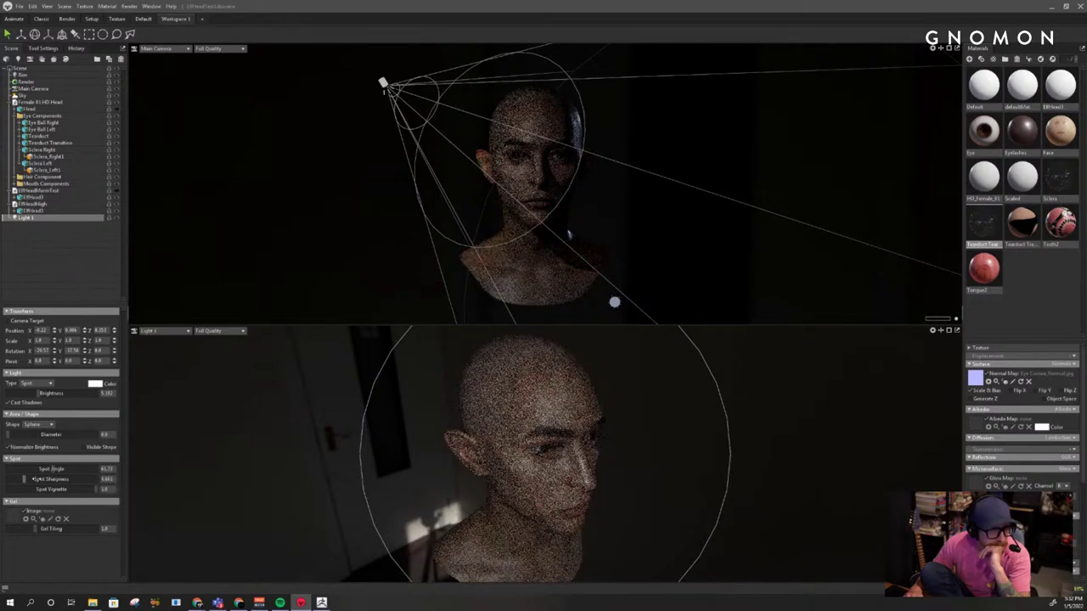
pyautogui.click(28, 81)
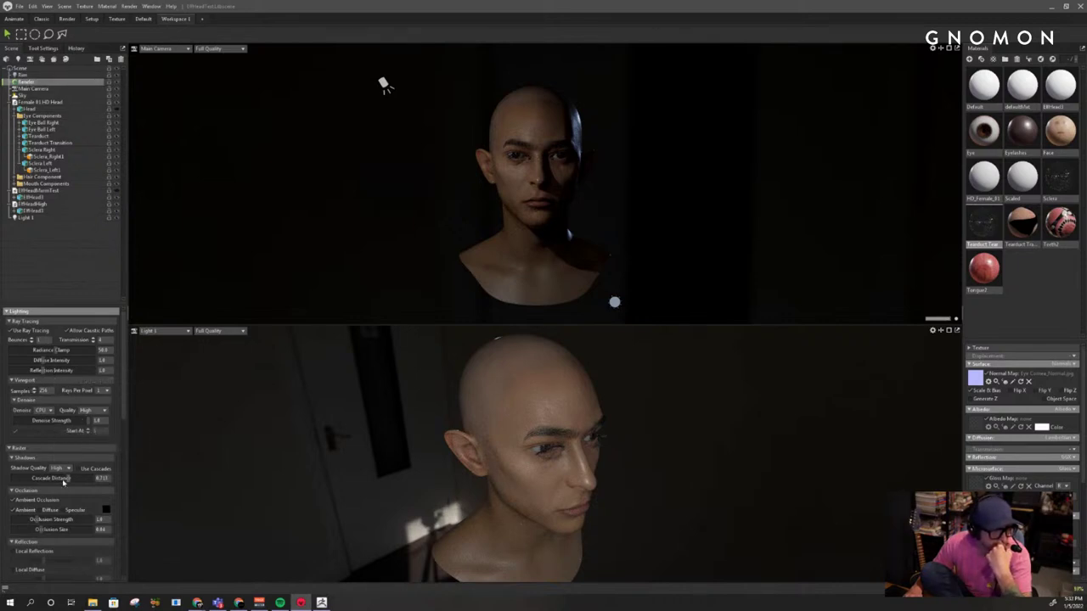
pyautogui.scroll(-3, 63, 482)
pyautogui.scroll(3, 63, 483)
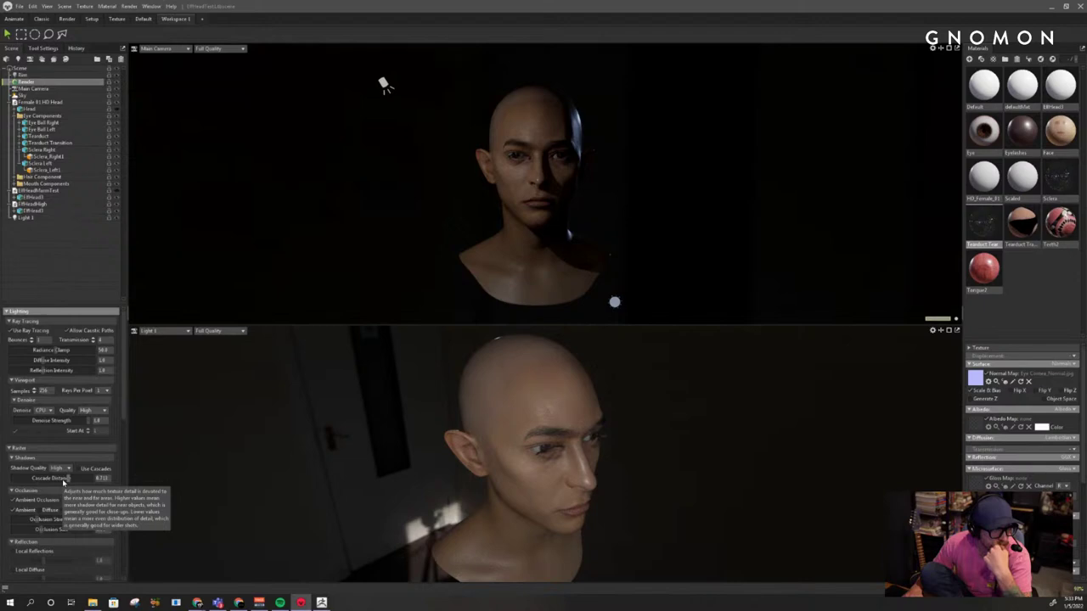
pyautogui.click(26, 218)
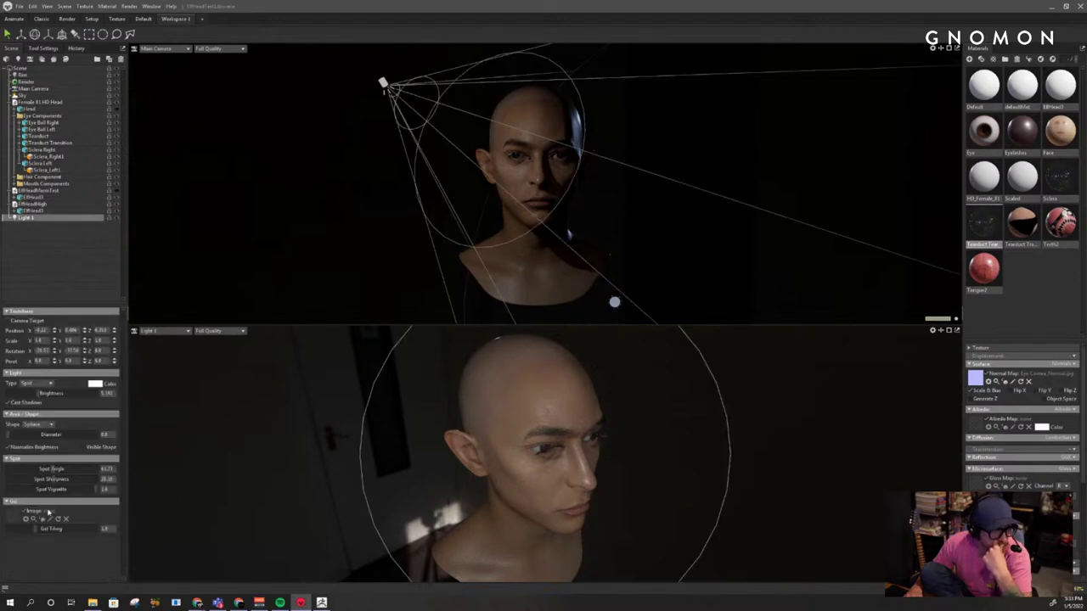
pyautogui.moveTo(96, 490); pyautogui.dragTo(376, 479)
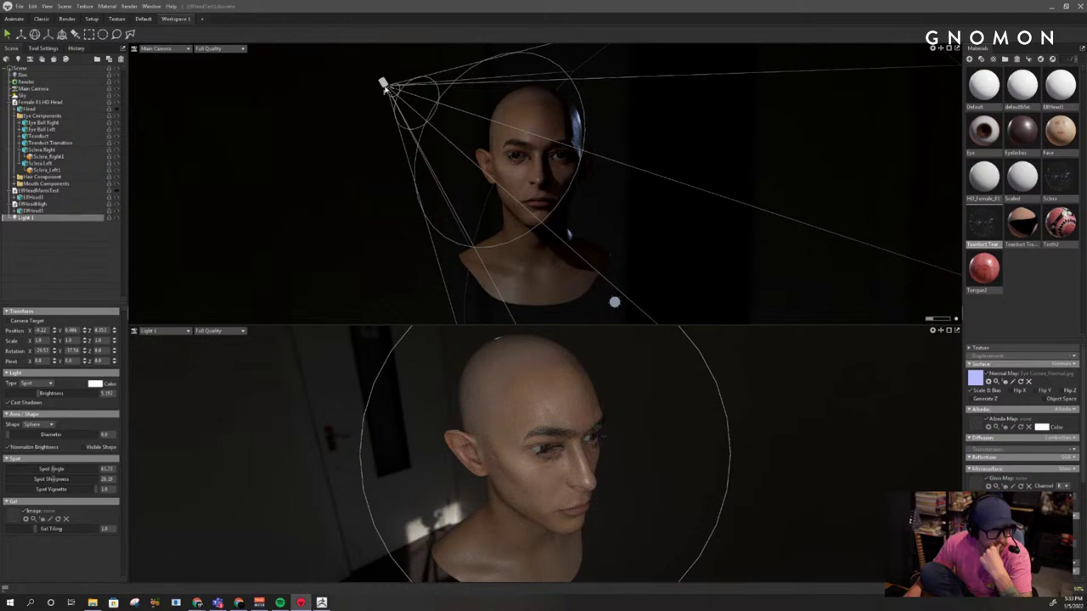
# Raise Light 1's brightness to about 5.77 and tint its color a very pale blue
pyautogui.moveTo(39, 394); pyautogui.dragTo(42, 393)
pyautogui.click(96, 384)
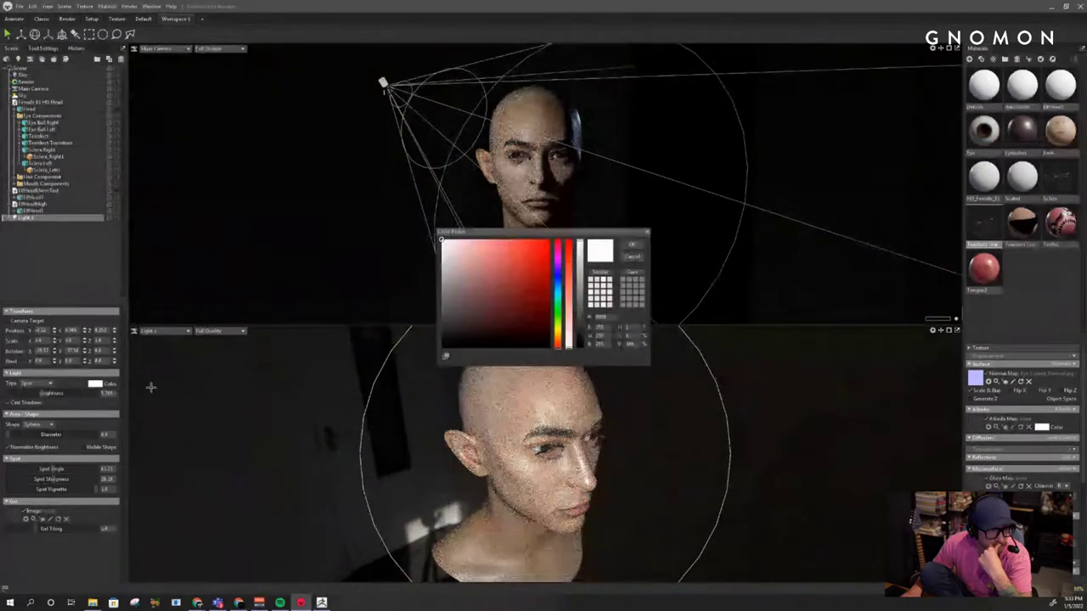
pyautogui.click(502, 240)
pyautogui.moveTo(505, 250)
pyautogui.mouseDown()
pyautogui.moveTo(465, 250)
pyautogui.moveTo(462, 240)
pyautogui.mouseUp()
pyautogui.click(558, 283)
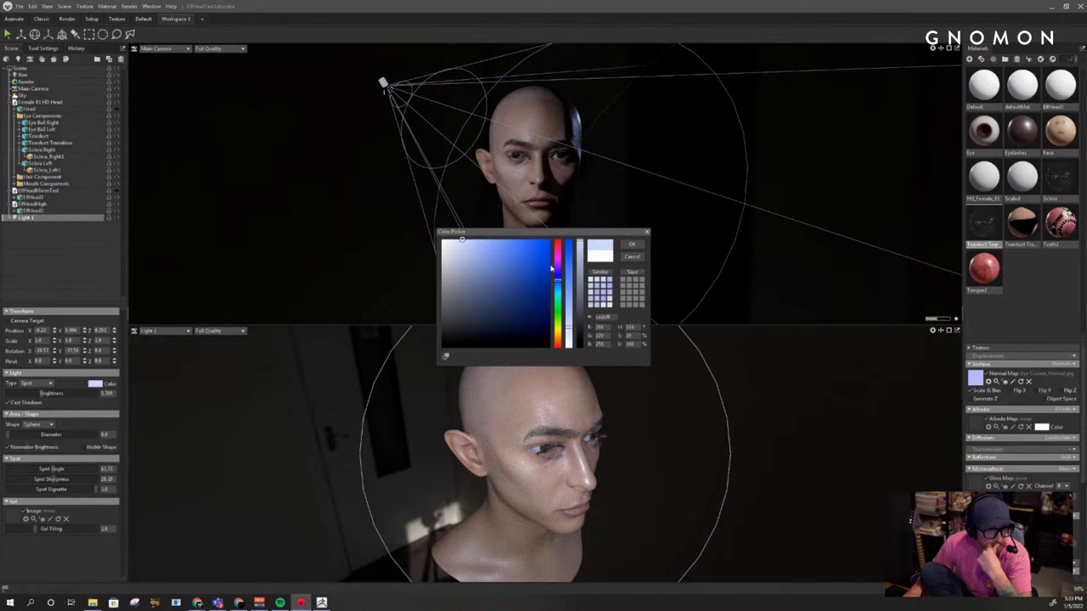
pyautogui.moveTo(559, 268)
pyautogui.mouseDown()
pyautogui.moveTo(558, 346)
pyautogui.moveTo(568, 280)
pyautogui.mouseUp()
pyautogui.moveTo(567, 277); pyautogui.dragTo(572, 291)
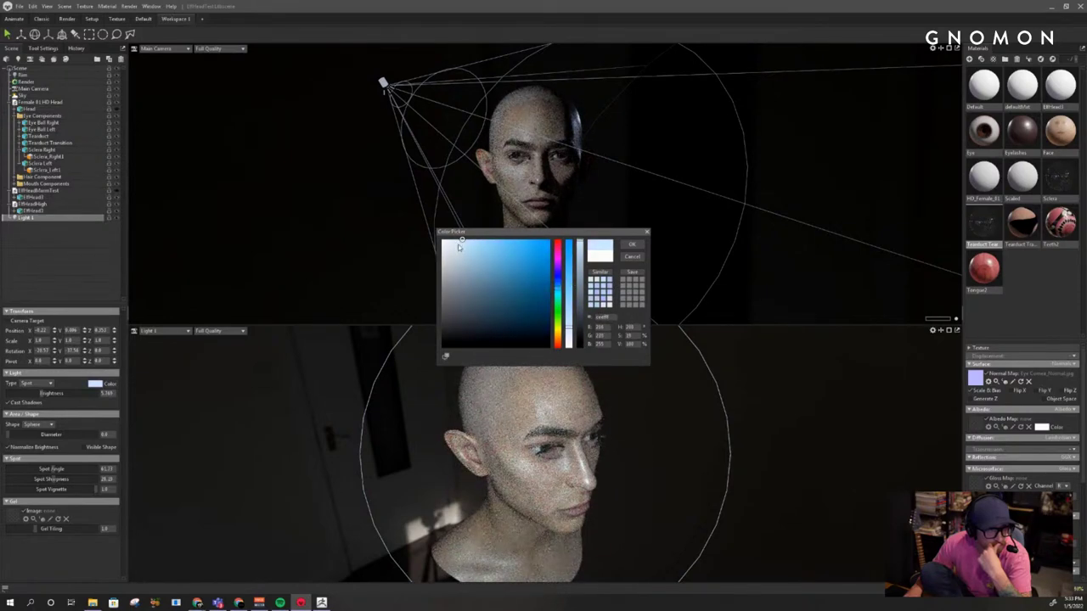
pyautogui.moveTo(459, 246); pyautogui.dragTo(453, 238)
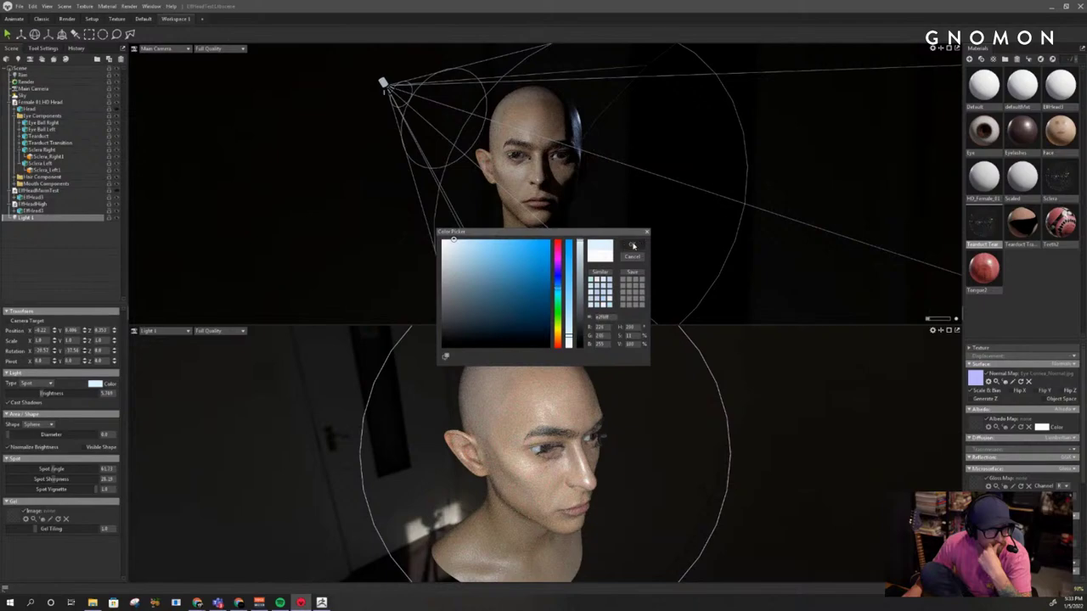
pyautogui.click(632, 245)
# Examine the lit head through the main camera in the Classic workspace, glancing at the sculpt in ZBrush
pyautogui.click(468, 184)
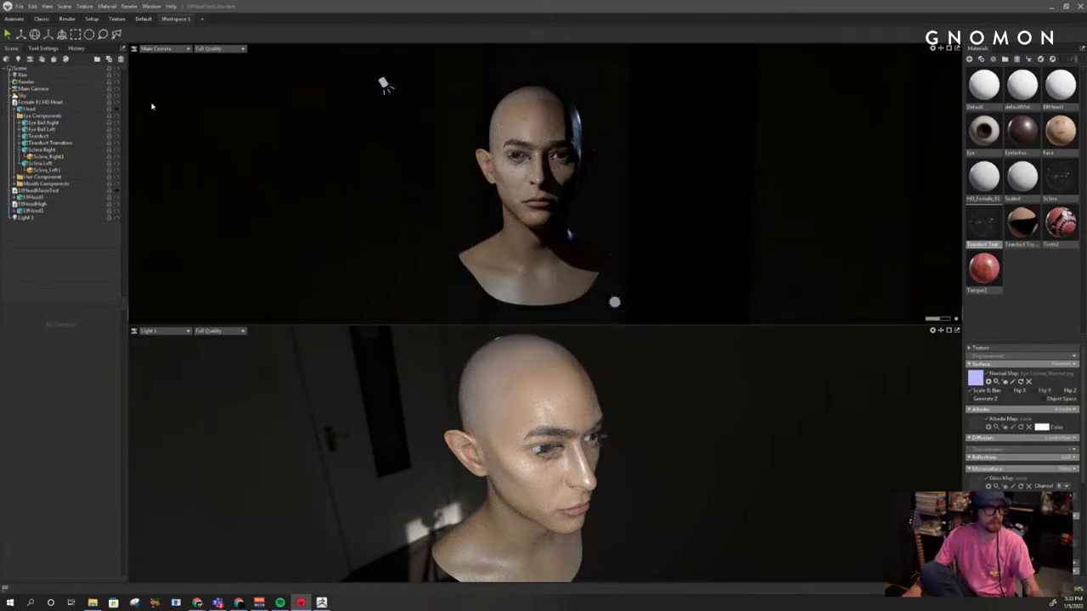
pyautogui.click(44, 20)
pyautogui.scroll(6, 366, 249)
pyautogui.moveTo(334, 161)
pyautogui.mouseDown()
pyautogui.moveTo(366, 250)
pyautogui.moveTo(431, 296)
pyautogui.moveTo(396, 359)
pyautogui.mouseUp()
pyautogui.scroll(-5, 376, 280)
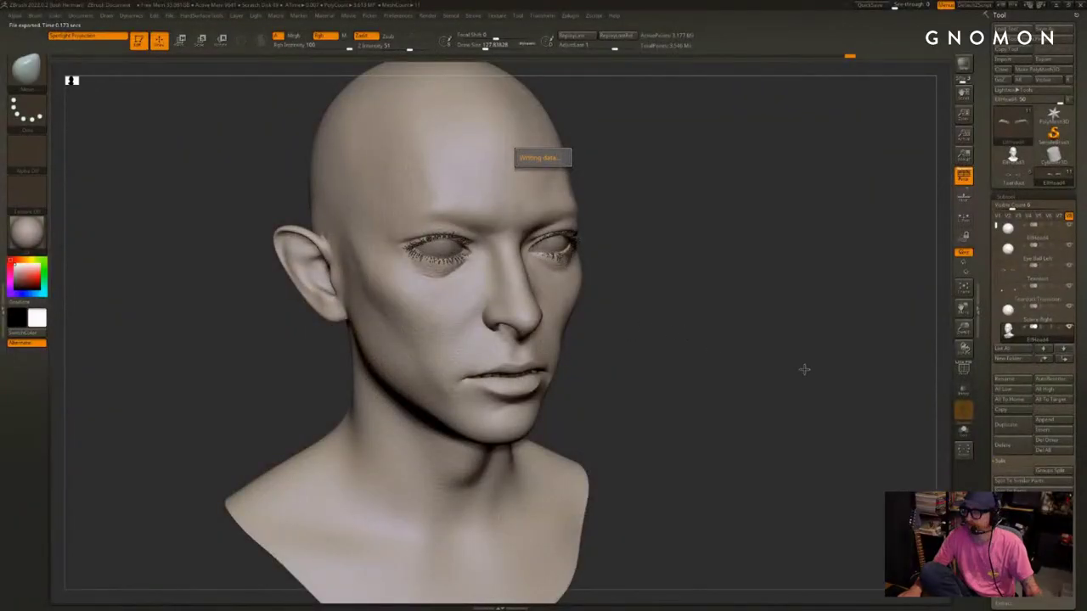
pyautogui.hotkey('alt', 'Tab')
pyautogui.moveTo(613, 310); pyautogui.dragTo(383, 365)
pyautogui.moveTo(383, 364); pyautogui.dragTo(320, 322, button='right')
pyautogui.moveTo(320, 323); pyautogui.dragTo(488, 313)
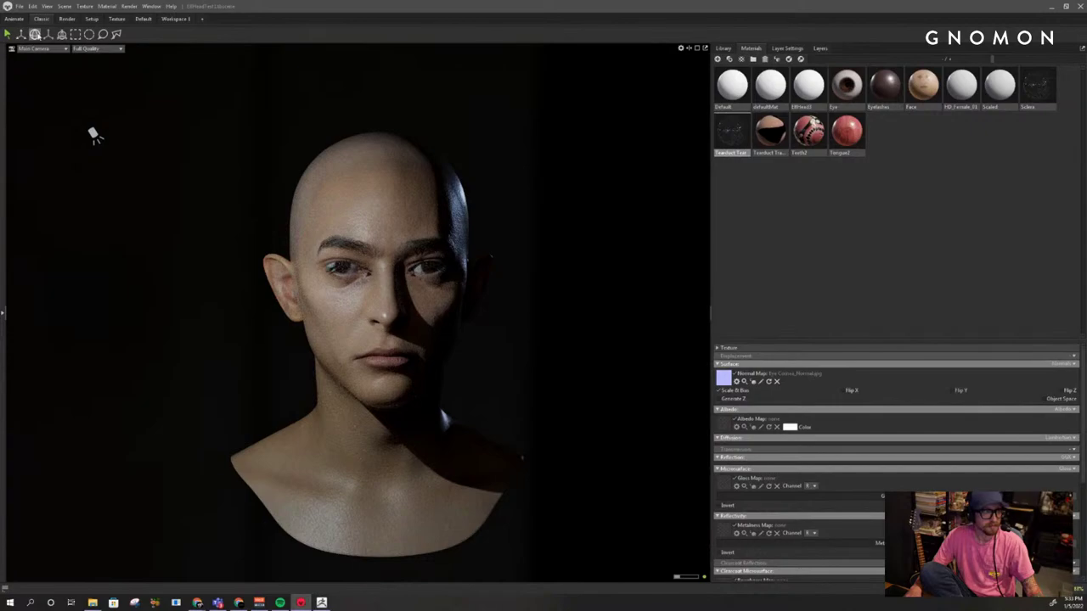
# Return to the Default workspace and, looking through Light 1, swing the light to the opposite side and close to the face
pyautogui.click(144, 19)
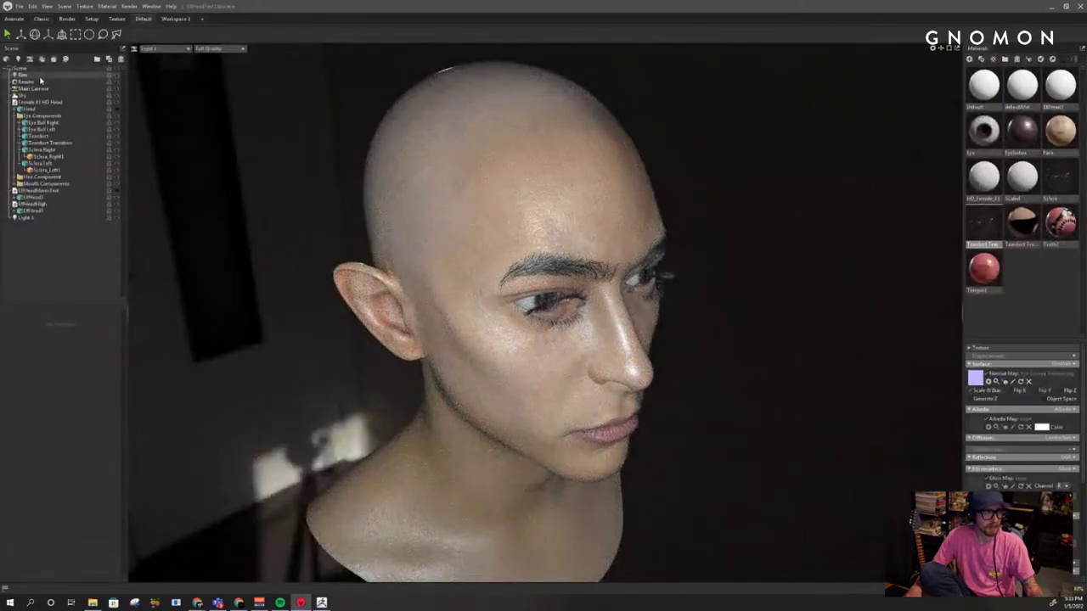
pyautogui.moveTo(742, 315); pyautogui.dragTo(536, 253)
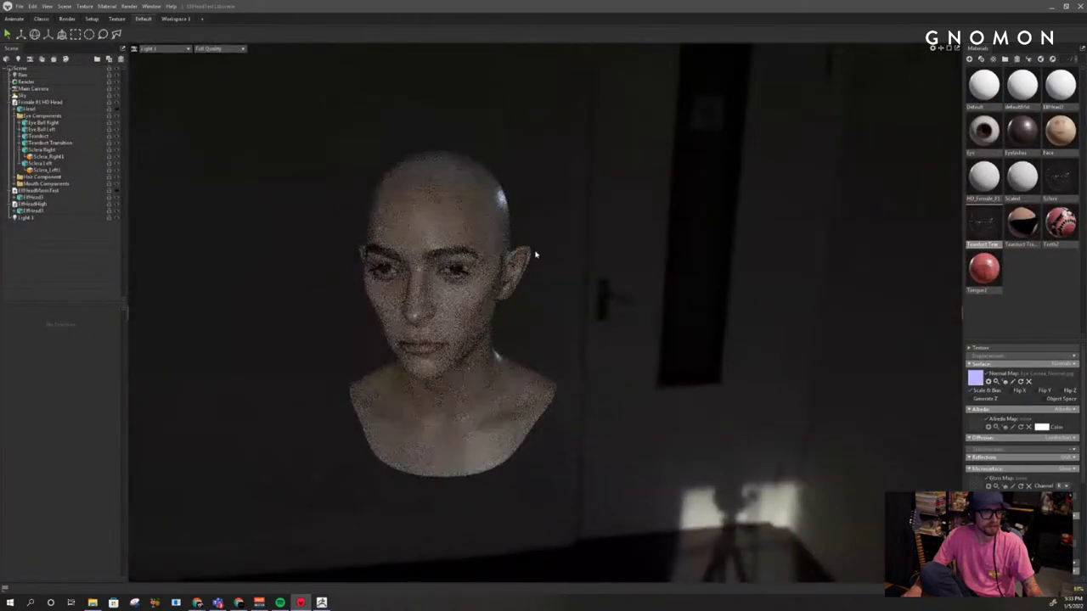
pyautogui.moveTo(536, 253); pyautogui.dragTo(587, 281, button='middle')
pyautogui.moveTo(587, 281); pyautogui.dragTo(309, 188, button='right')
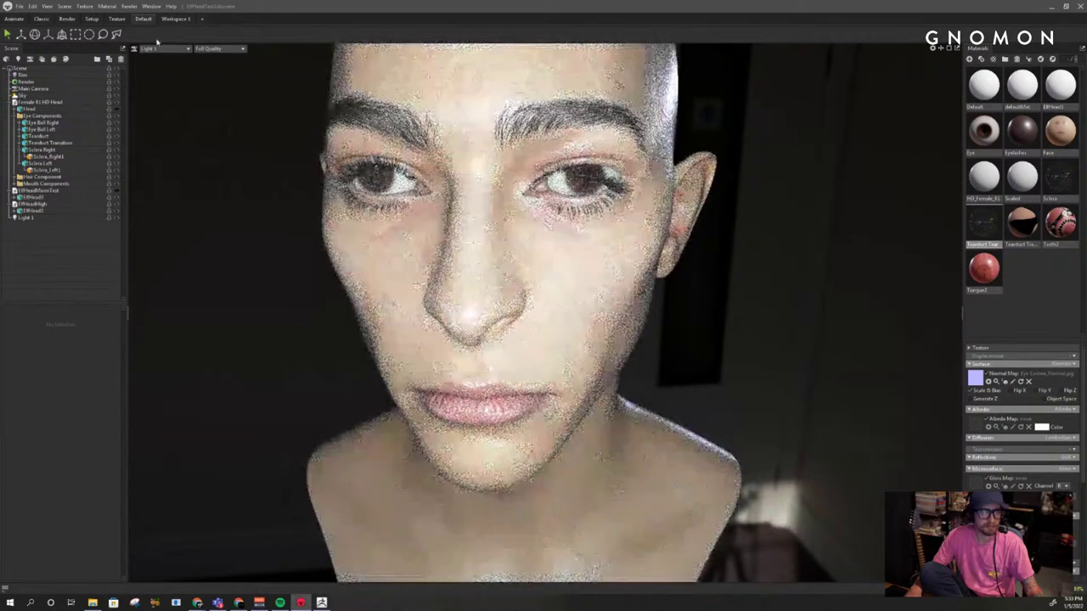
# Pull Light 1 back from the face and swing it around the head, checking the lighting in the Classic workspace
pyautogui.click(41, 19)
pyautogui.moveTo(498, 262); pyautogui.dragTo(546, 286, button='middle')
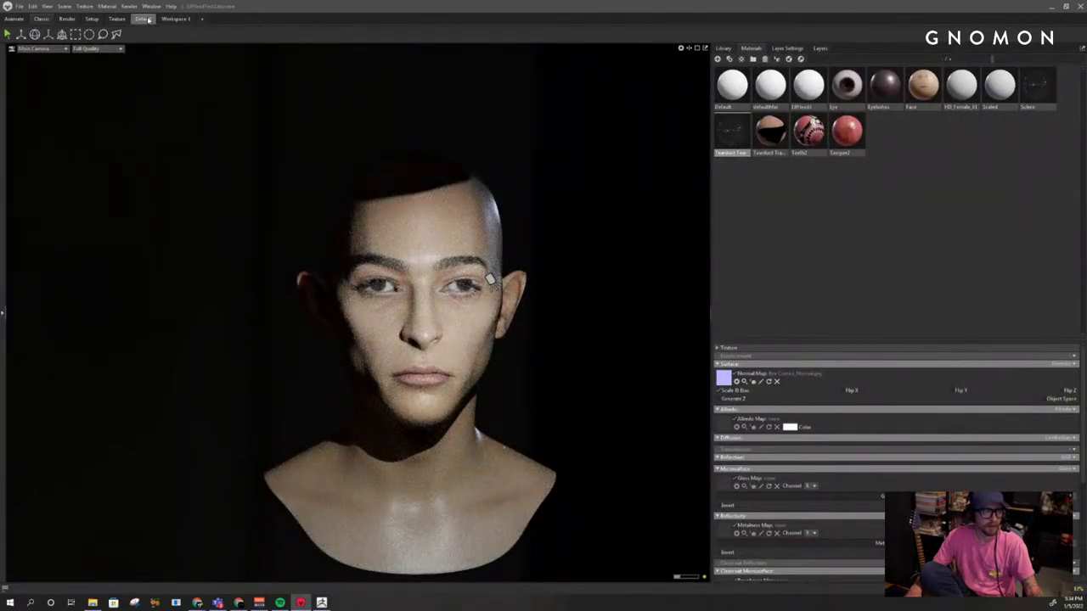
pyautogui.click(149, 19)
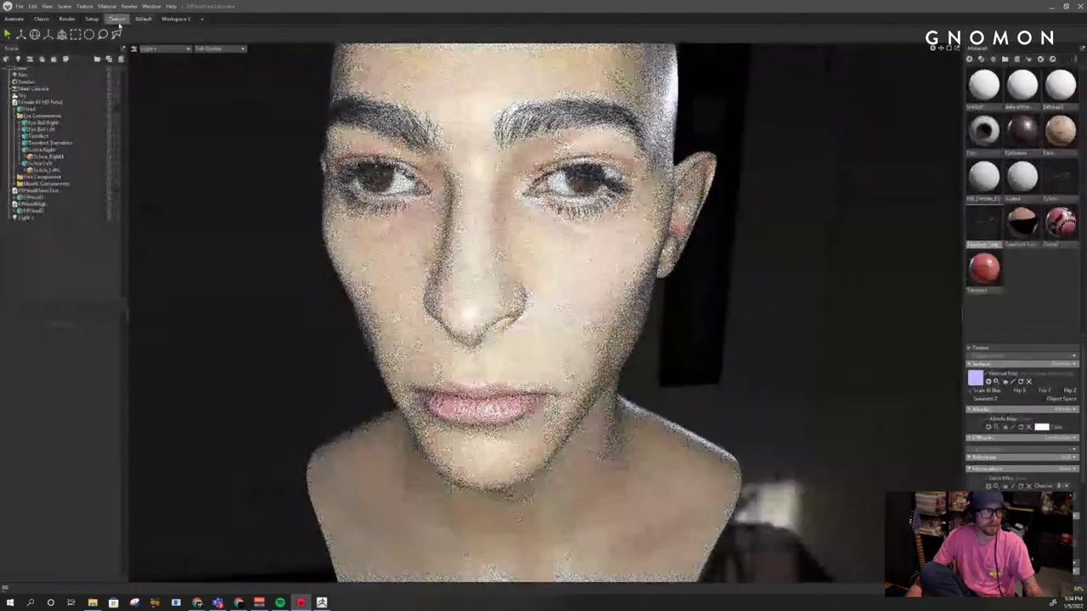
pyautogui.moveTo(606, 267); pyautogui.dragTo(390, 218, button='right')
pyautogui.moveTo(391, 219); pyautogui.dragTo(423, 230)
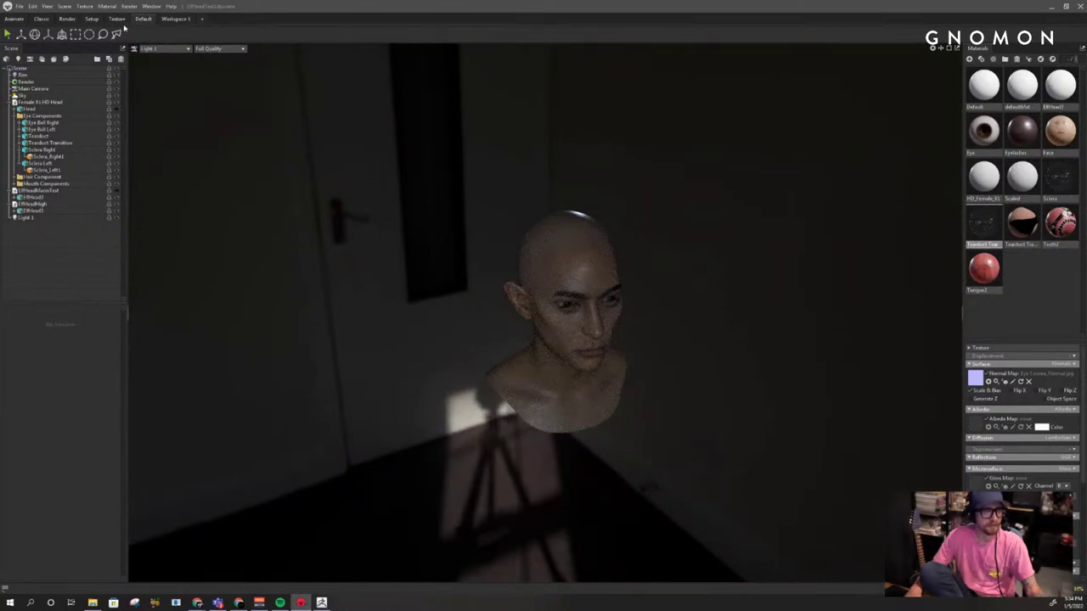
pyautogui.click(44, 20)
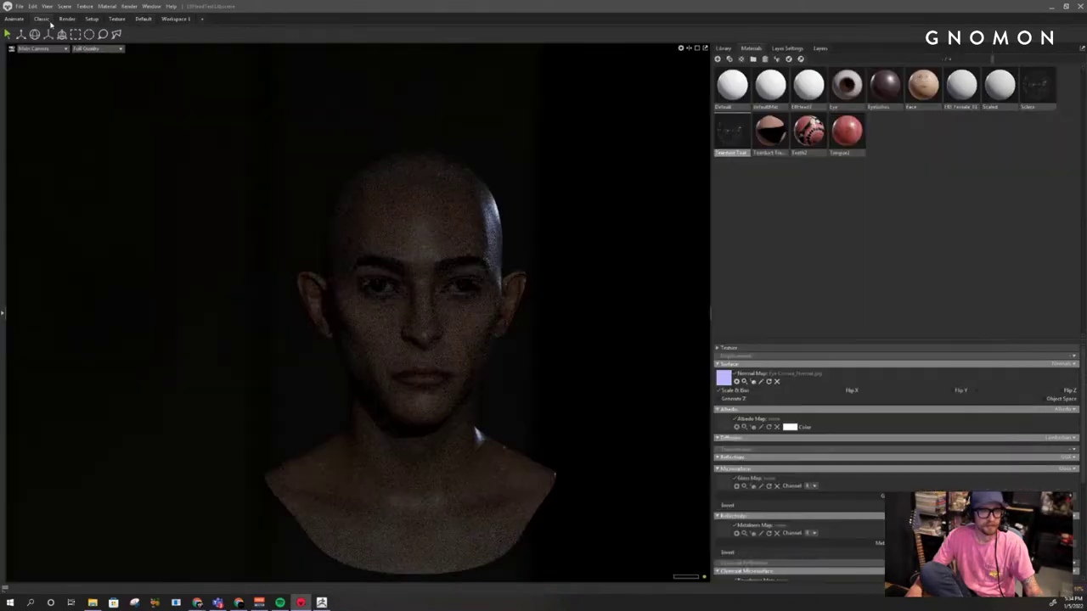
pyautogui.click(145, 20)
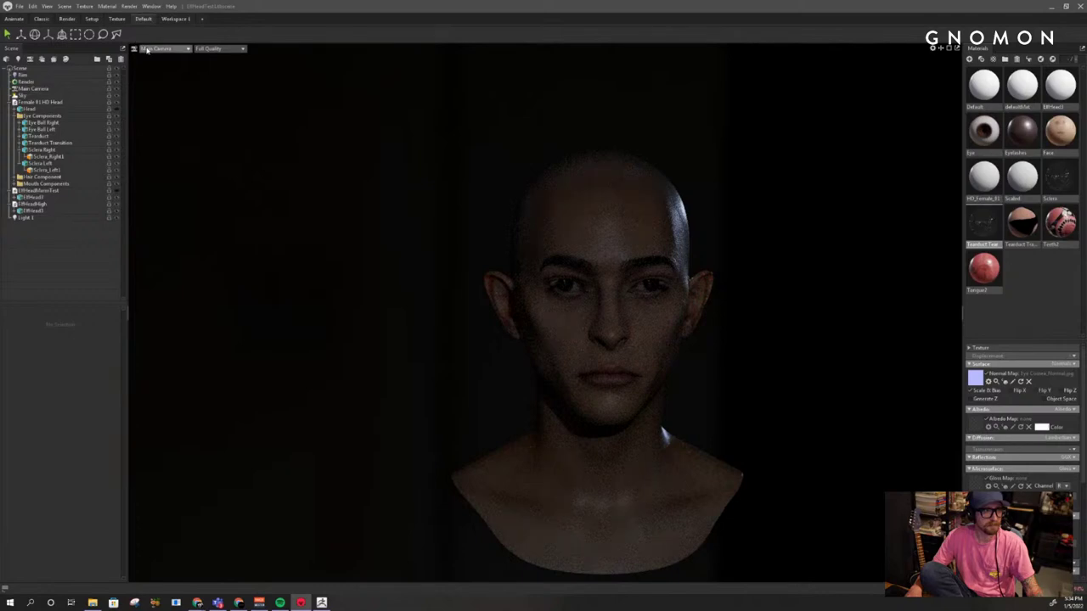
# Look through Light 1 and bring it closer to the head, aimed down at the face from above and to the side
pyautogui.click(150, 50)
pyautogui.moveTo(167, 64)
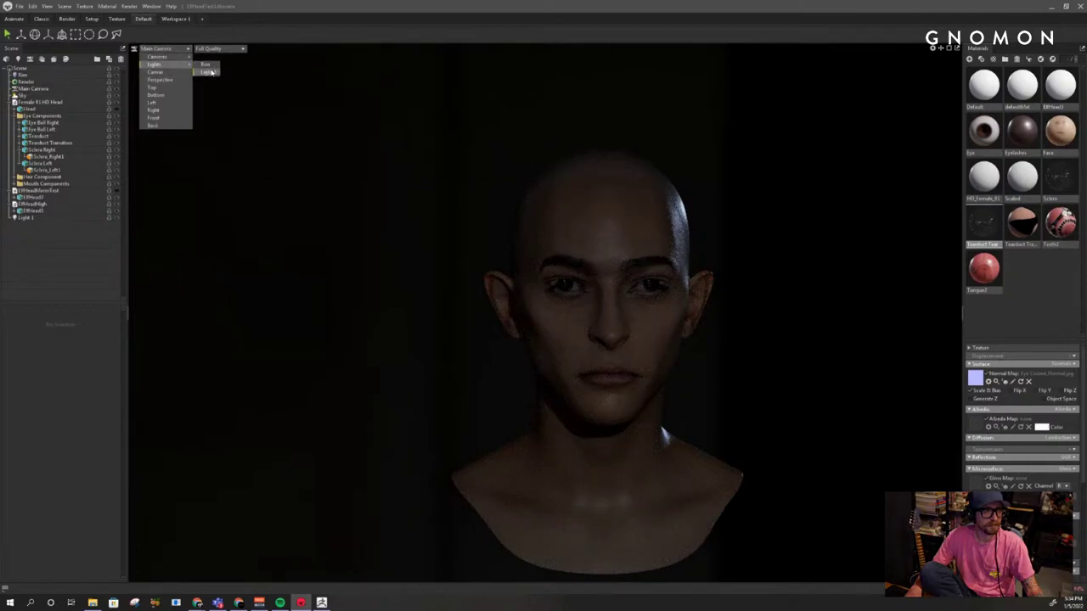
pyautogui.click(211, 72)
pyautogui.moveTo(688, 314); pyautogui.dragTo(742, 344)
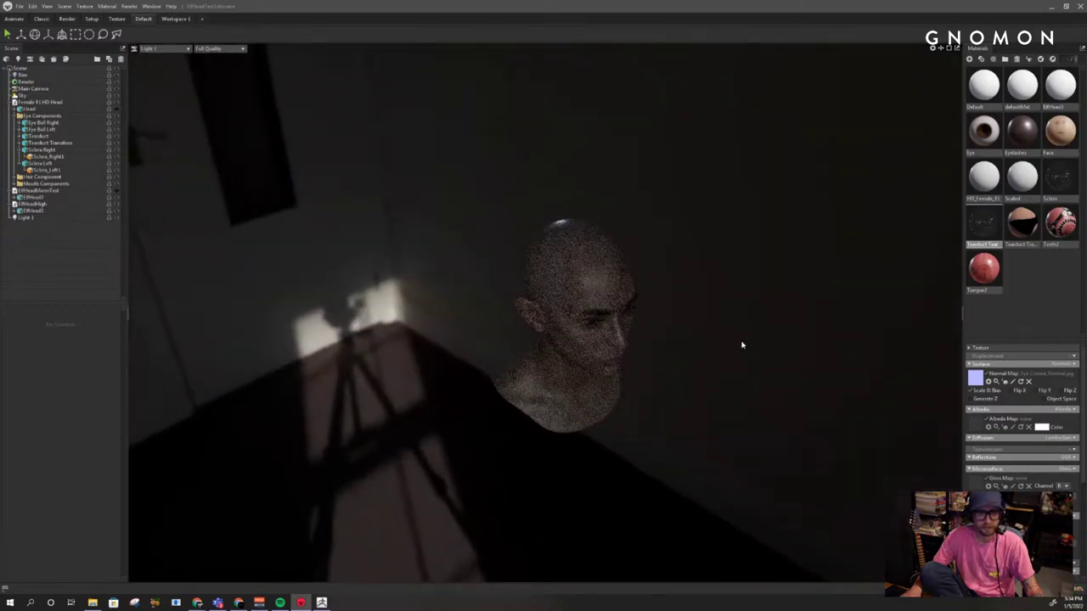
pyautogui.moveTo(742, 344); pyautogui.dragTo(689, 351, button='middle')
pyautogui.moveTo(689, 352); pyautogui.dragTo(716, 394, button='right')
pyautogui.moveTo(717, 394); pyautogui.dragTo(711, 383)
pyautogui.moveTo(711, 383); pyautogui.dragTo(722, 398, button='right')
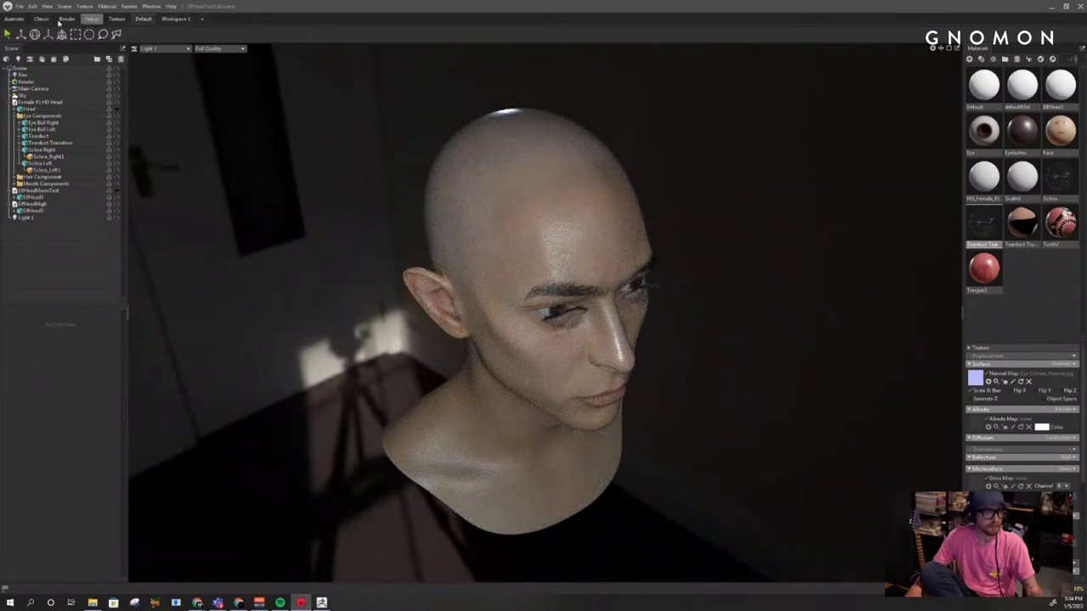
# From the main camera, narrow Light 1's spot angle to about 40 and lower its spot sharpness to 1
pyautogui.click(161, 48)
pyautogui.moveTo(162, 57)
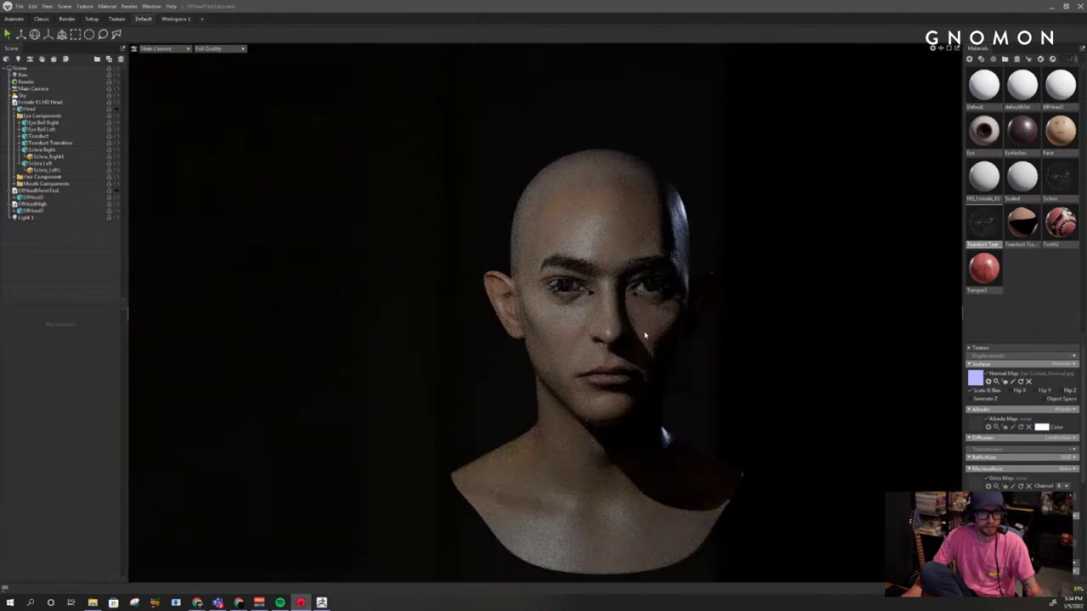
pyautogui.moveTo(645, 336); pyautogui.dragTo(556, 309, button='middle')
pyautogui.moveTo(556, 309); pyautogui.dragTo(598, 341, button='right')
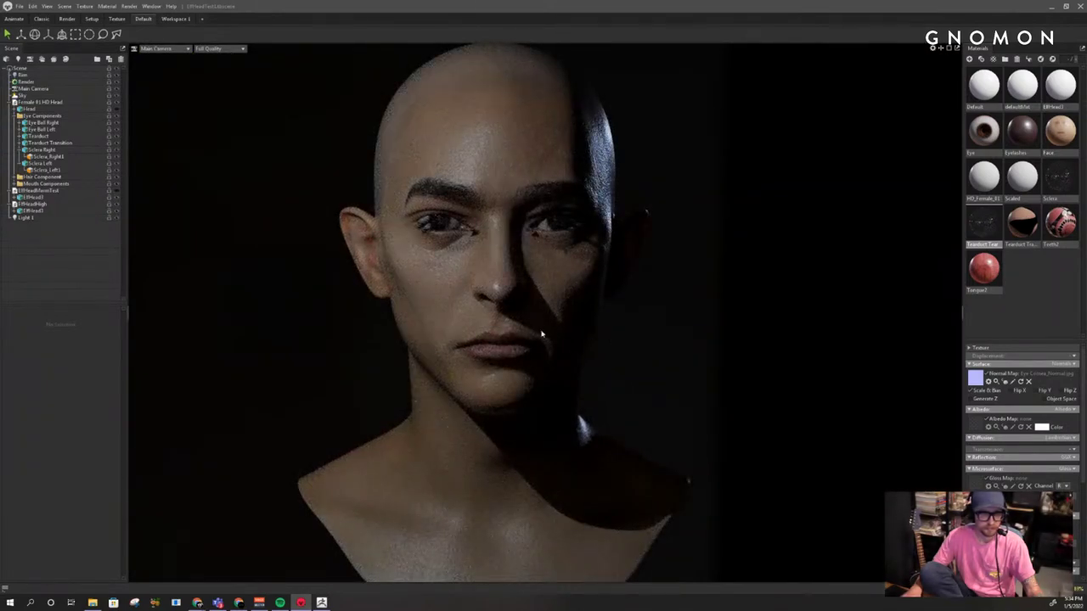
pyautogui.click(27, 217)
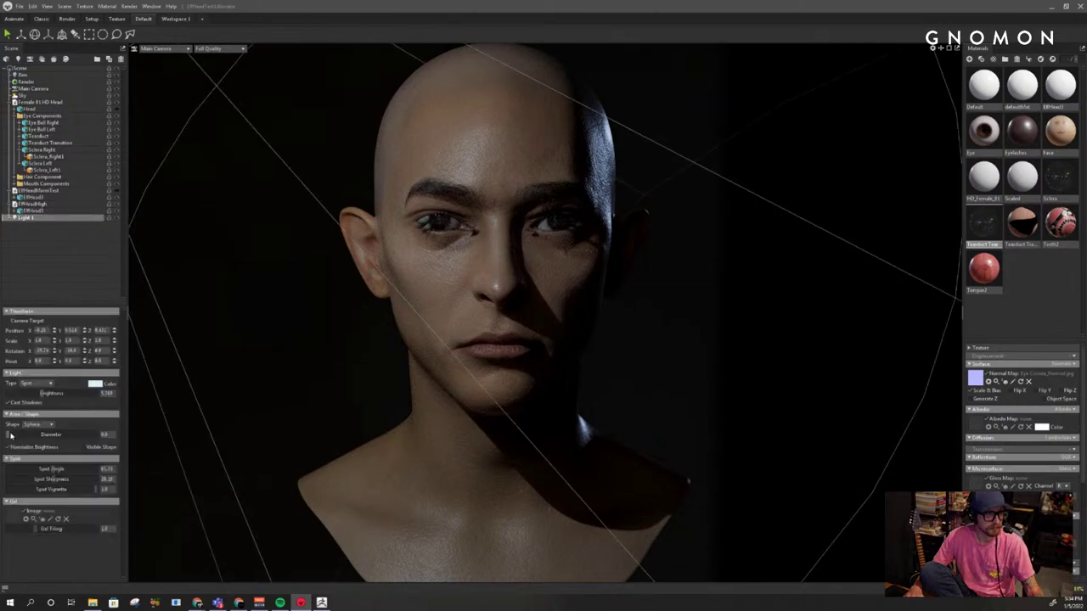
pyautogui.moveTo(51, 469)
pyautogui.mouseDown()
pyautogui.moveTo(3, 486)
pyautogui.moveTo(37, 470)
pyautogui.mouseUp()
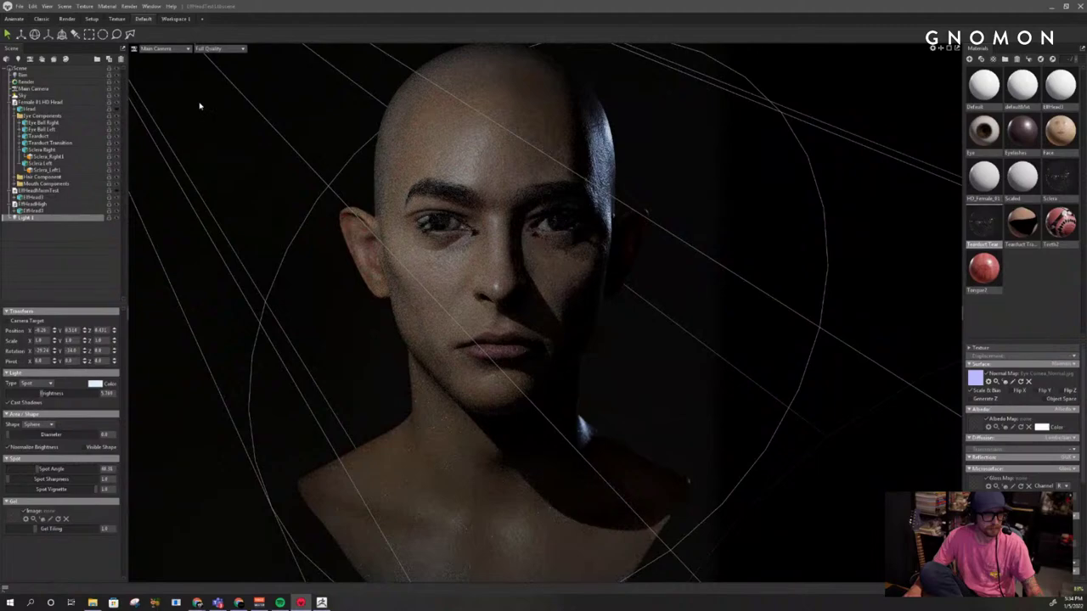
# Look through Light 1 and shift its aim so the head and neck sit inside the spot circle
pyautogui.click(163, 48)
pyautogui.moveTo(157, 64)
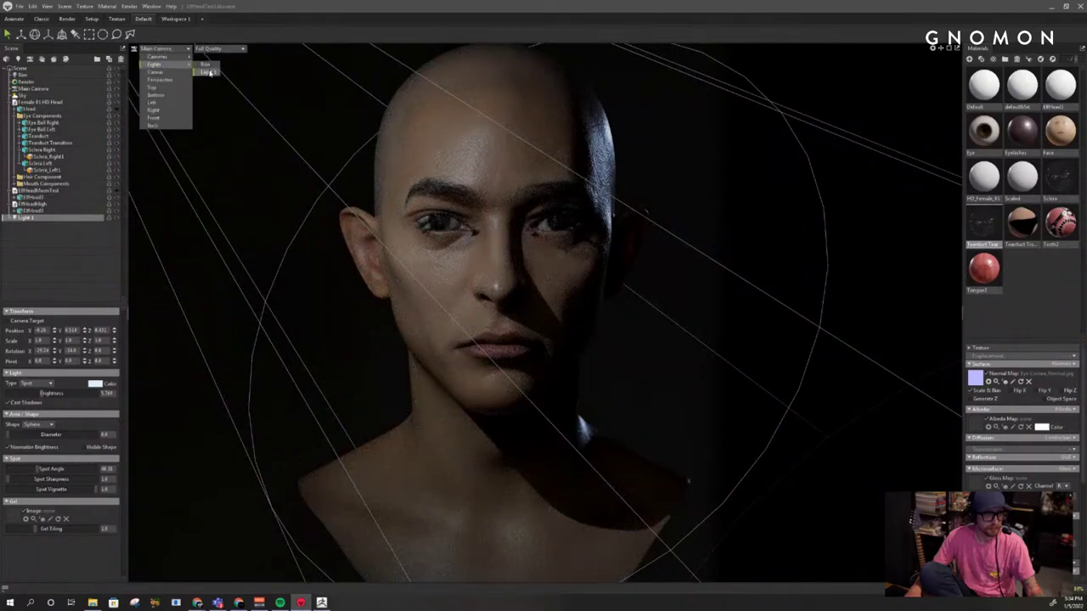
pyautogui.click(207, 72)
pyautogui.keyDown('alt'); pyautogui.moveTo(587, 258); pyautogui.dragTo(587, 276, button='middle'); pyautogui.keyUp('alt')
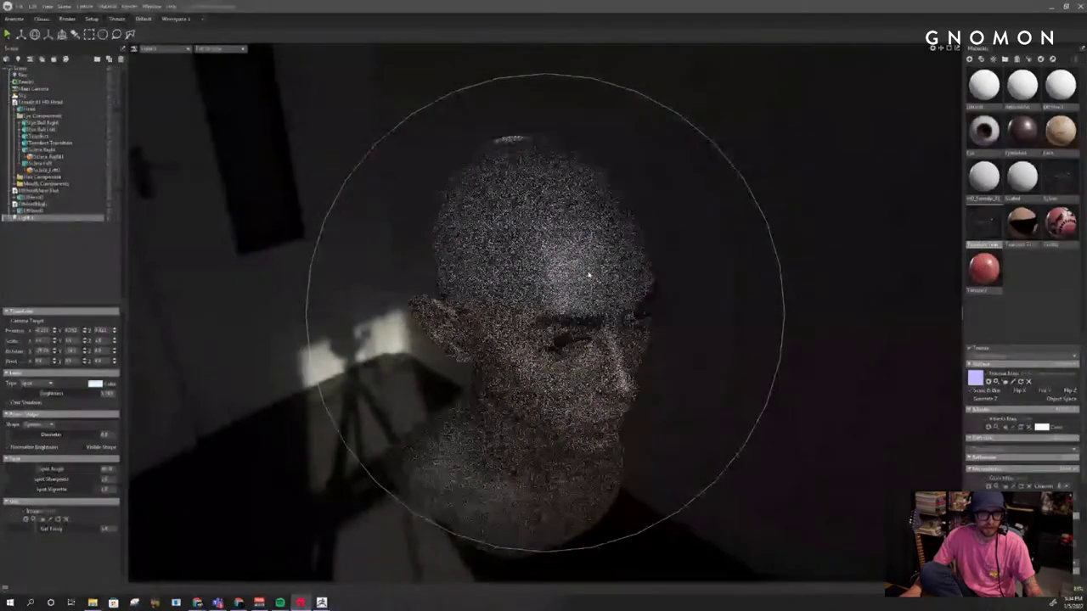
pyautogui.keyDown('alt'); pyautogui.moveTo(587, 276); pyautogui.dragTo(584, 269); pyautogui.keyUp('alt')
pyautogui.keyDown('alt'); pyautogui.moveTo(584, 268); pyautogui.dragTo(587, 313, button='middle'); pyautogui.keyUp('alt')
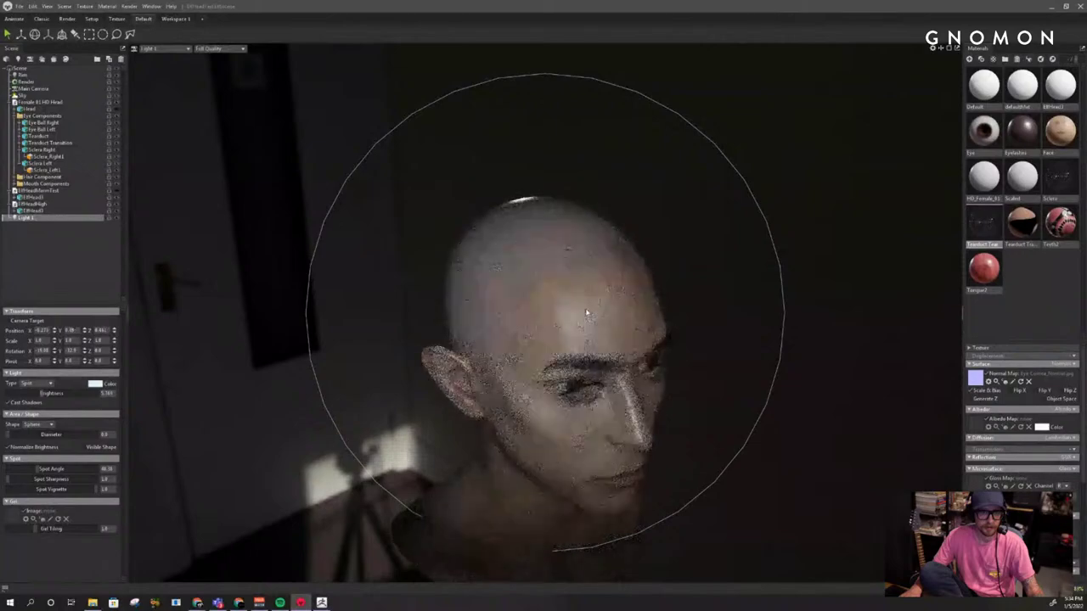
pyautogui.keyDown('alt'); pyautogui.moveTo(586, 313); pyautogui.dragTo(580, 310, button='right'); pyautogui.keyUp('alt')
pyautogui.keyDown('alt'); pyautogui.moveTo(580, 310); pyautogui.dragTo(570, 303, button='middle'); pyautogui.keyUp('alt')
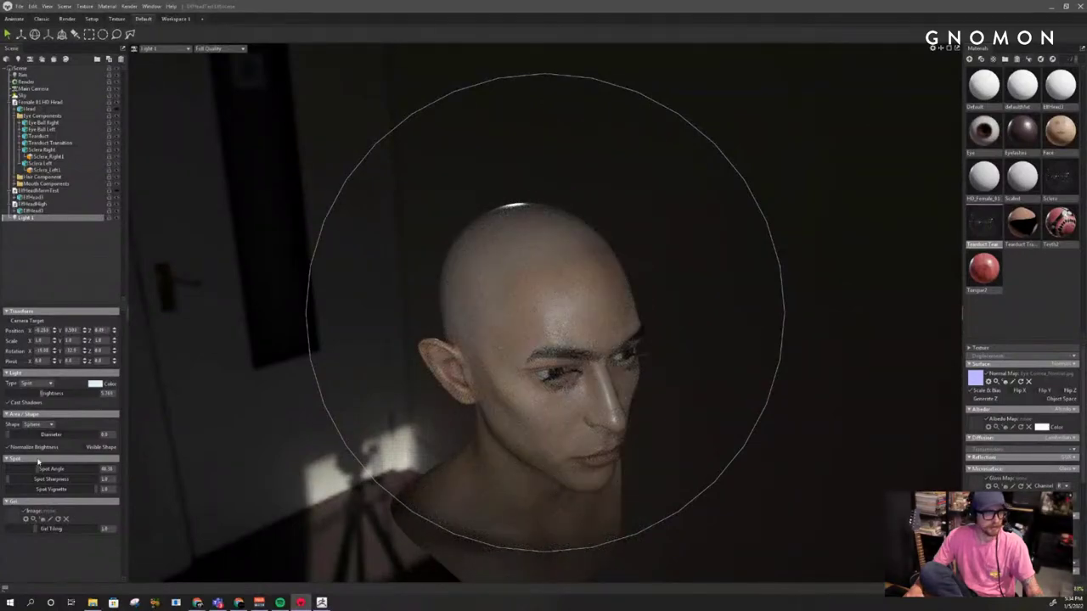
# Narrow Light 1's spot angle to about 31 and re-aim it so the circle centers on the face
pyautogui.moveTo(36, 469); pyautogui.dragTo(31, 468)
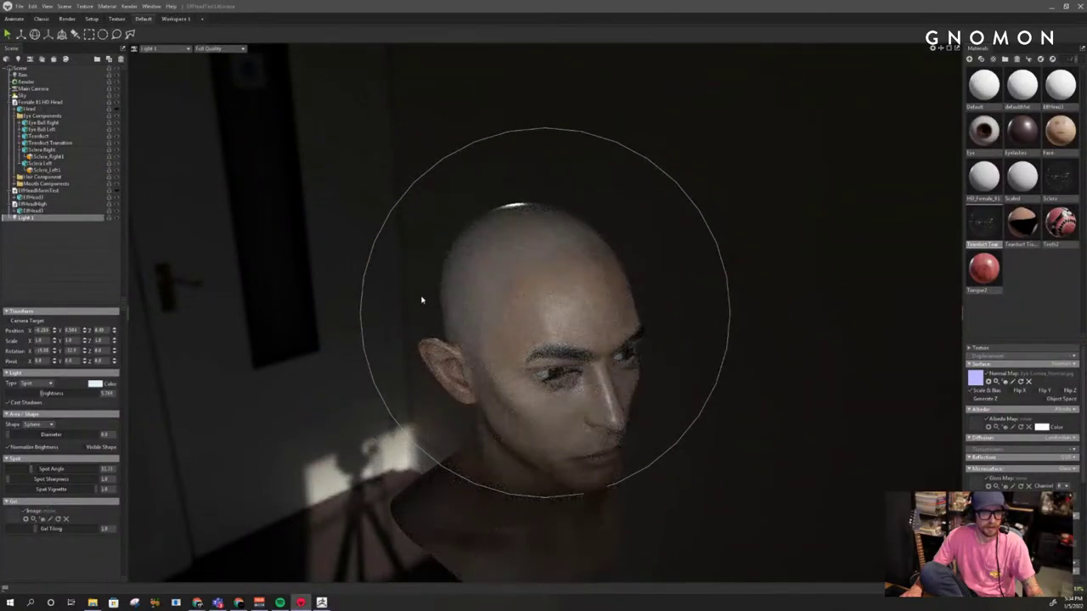
pyautogui.keyDown('alt'); pyautogui.moveTo(422, 301); pyautogui.dragTo(418, 287, button='middle'); pyautogui.keyUp('alt')
pyautogui.keyDown('alt'); pyautogui.moveTo(418, 286); pyautogui.dragTo(417, 277); pyautogui.keyUp('alt')
pyautogui.keyDown('alt'); pyautogui.moveTo(417, 277); pyautogui.dragTo(433, 290, button='middle'); pyautogui.keyUp('alt')
# View the face through the main camera and raise Light 1's brightness to slightly above 6
pyautogui.click(161, 48)
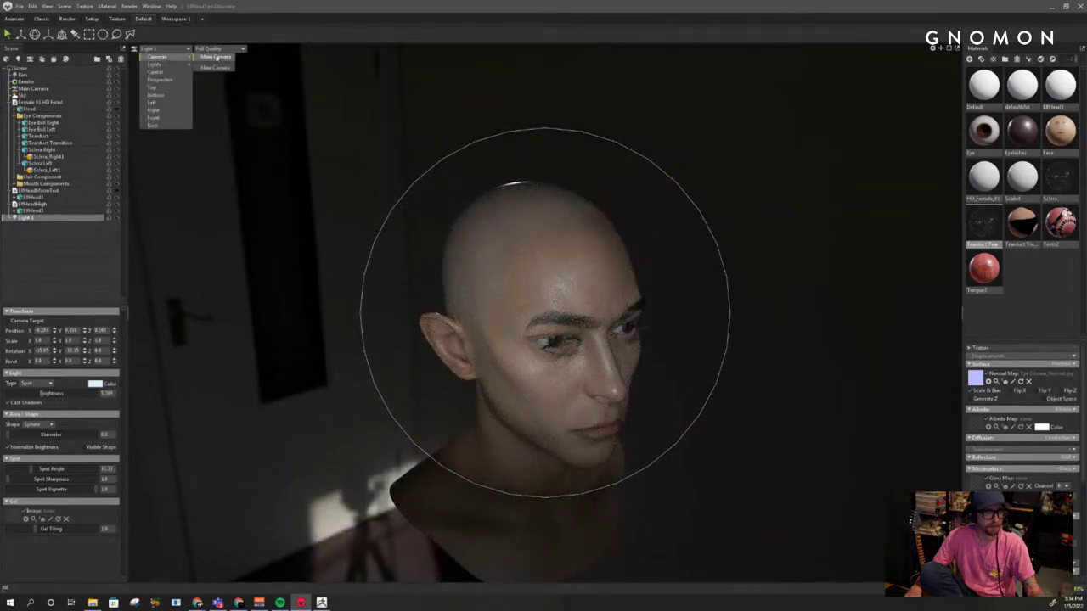
pyautogui.click(215, 56)
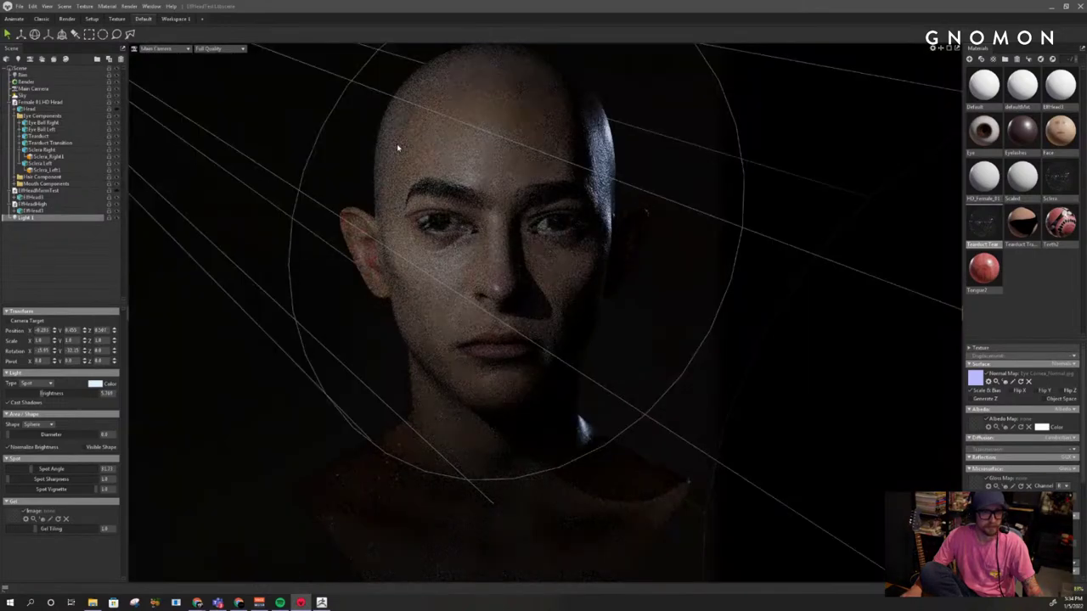
pyautogui.click(686, 286)
pyautogui.keyDown('alt'); pyautogui.moveTo(686, 291); pyautogui.dragTo(646, 301); pyautogui.keyUp('alt')
pyautogui.keyDown('alt'); pyautogui.moveTo(258, 311); pyautogui.dragTo(285, 316); pyautogui.keyUp('alt')
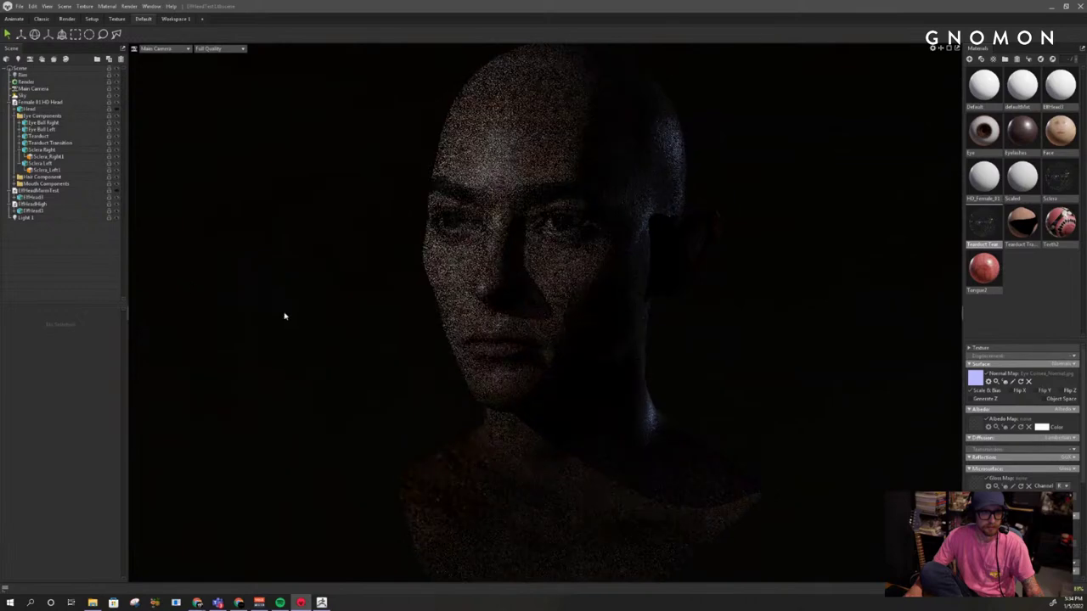
pyautogui.keyDown('alt'); pyautogui.moveTo(366, 276); pyautogui.dragTo(300, 255, button='right'); pyautogui.keyUp('alt')
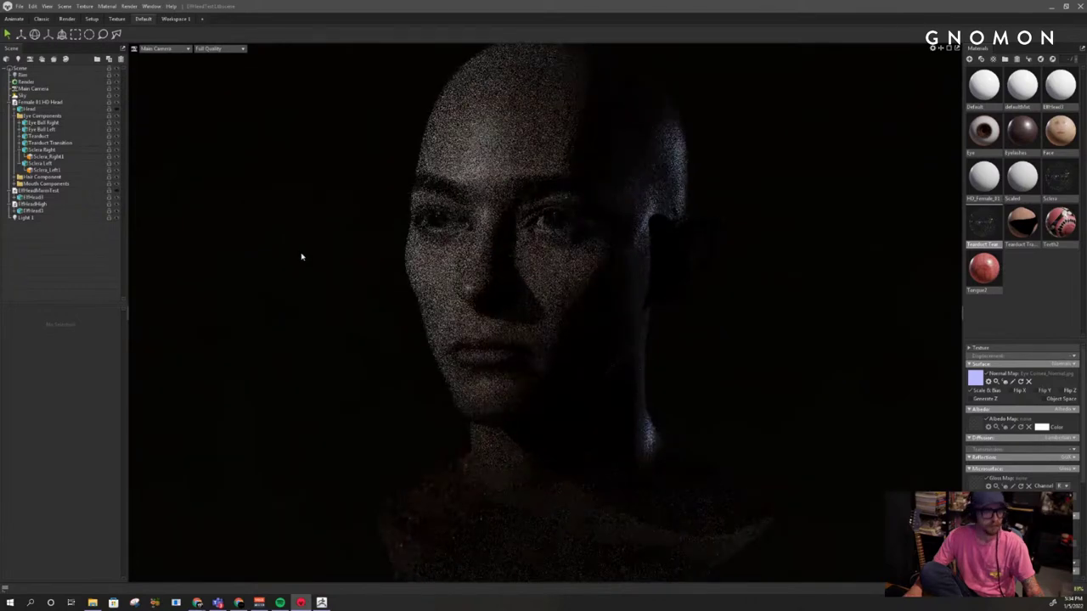
pyautogui.click(64, 219)
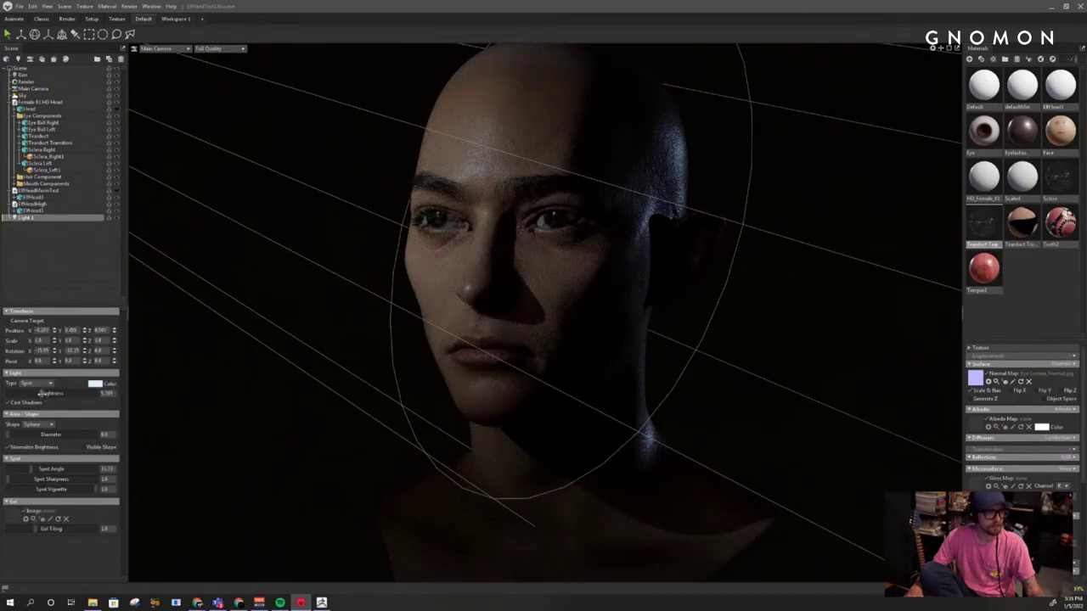
pyautogui.moveTo(40, 393); pyautogui.dragTo(43, 393)
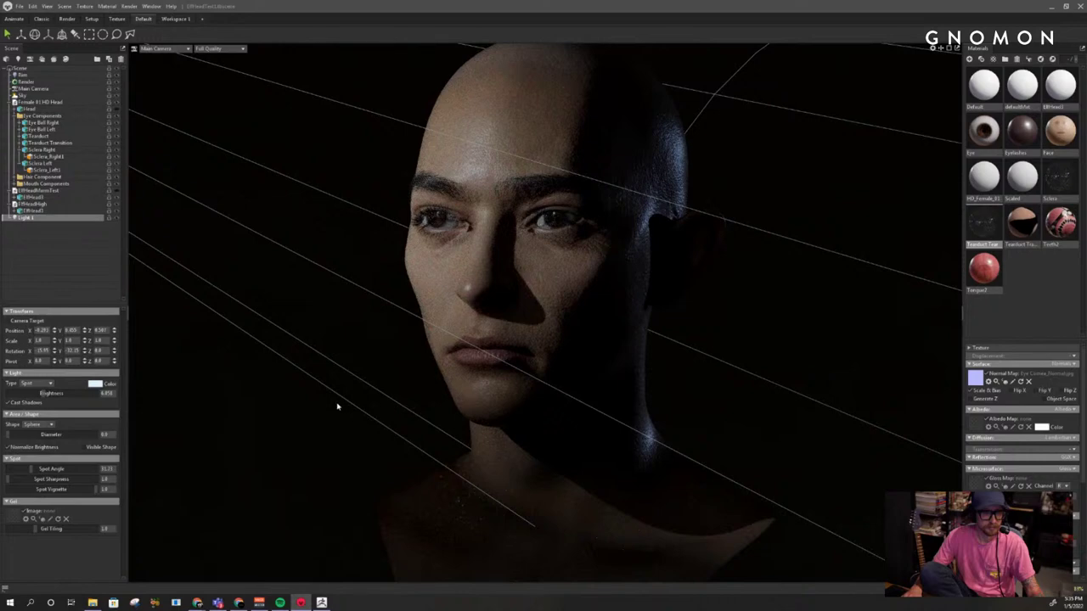
pyautogui.keyDown('alt'); pyautogui.moveTo(337, 406); pyautogui.dragTo(354, 405); pyautogui.keyUp('alt')
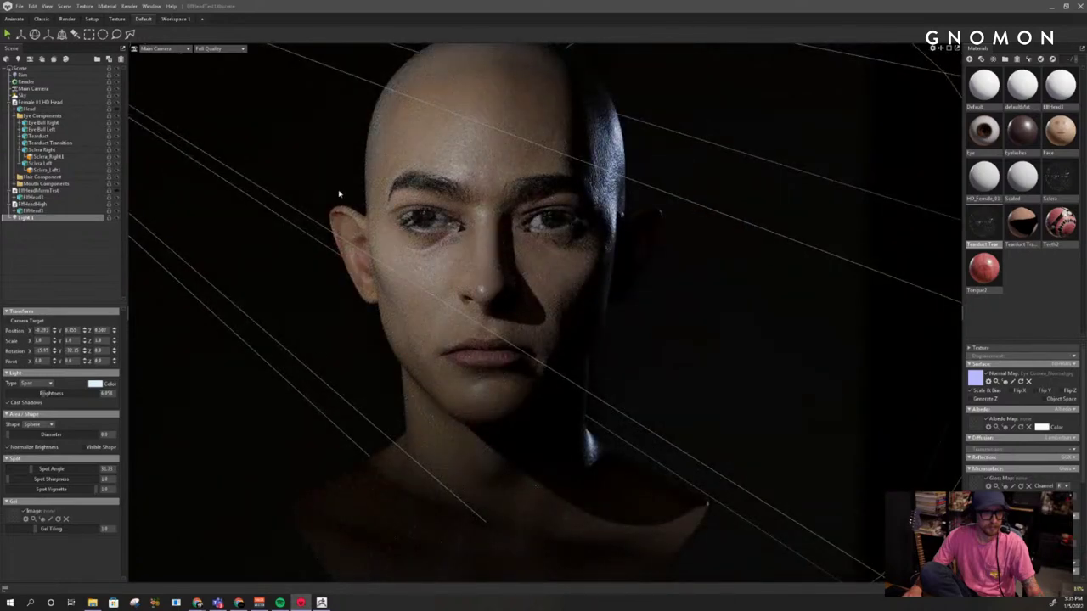
# Swing Light 1 slightly farther around the side of the head through its own view, and return to the main camera
pyautogui.click(157, 48)
pyautogui.moveTo(165, 65)
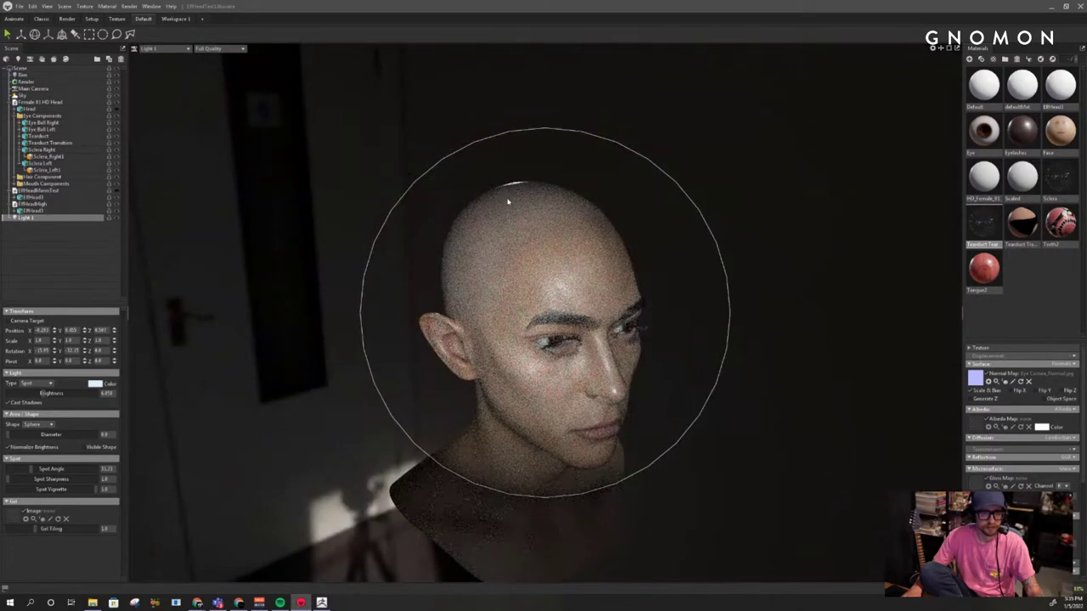
pyautogui.keyDown('alt'); pyautogui.moveTo(506, 200); pyautogui.dragTo(522, 225); pyautogui.keyUp('alt')
pyautogui.click(185, 51)
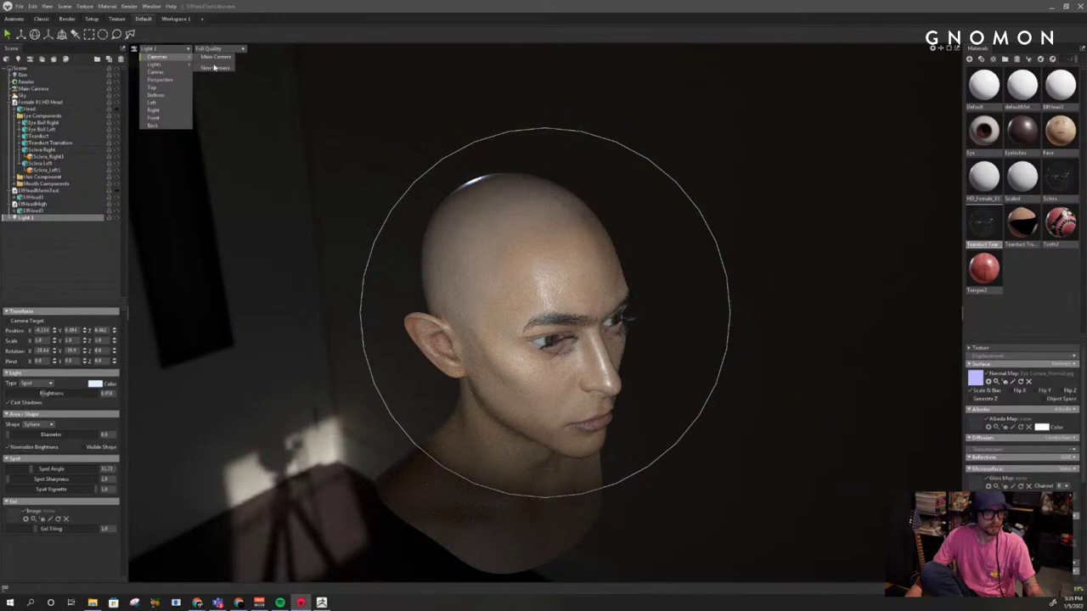
pyautogui.click(215, 57)
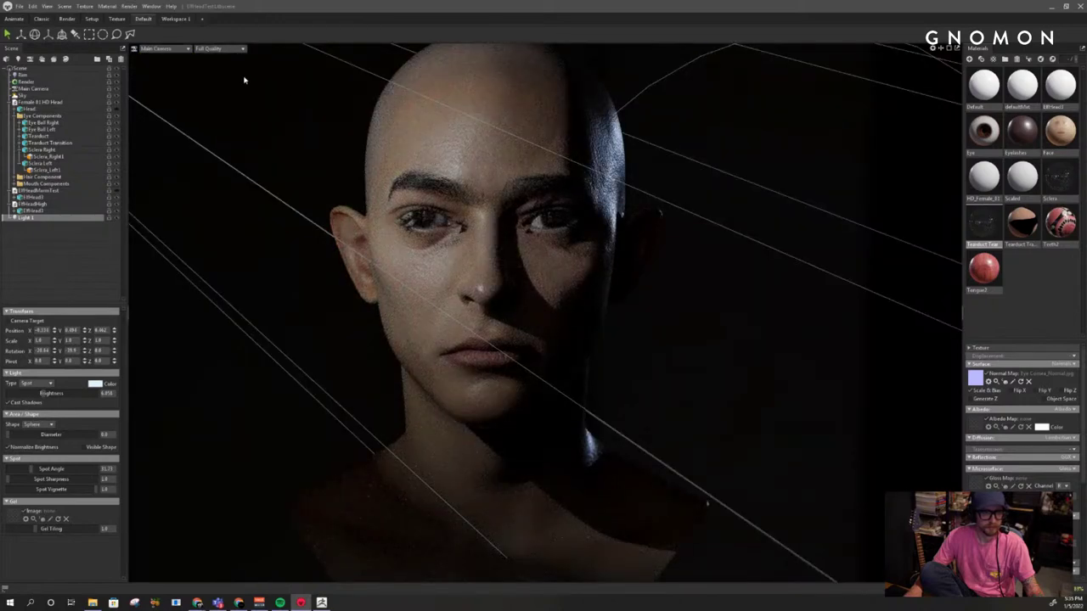
# Look through Light 1 again, rotate it higher and farther to the side of the head, and return to the main camera
pyautogui.click(161, 49)
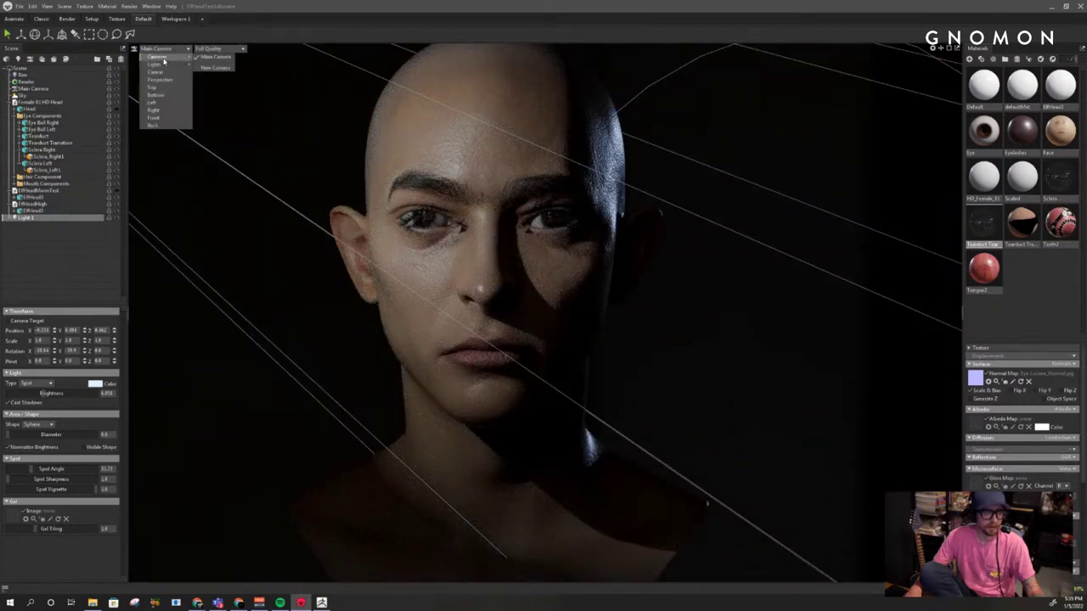
pyautogui.moveTo(165, 66)
pyautogui.click(208, 72)
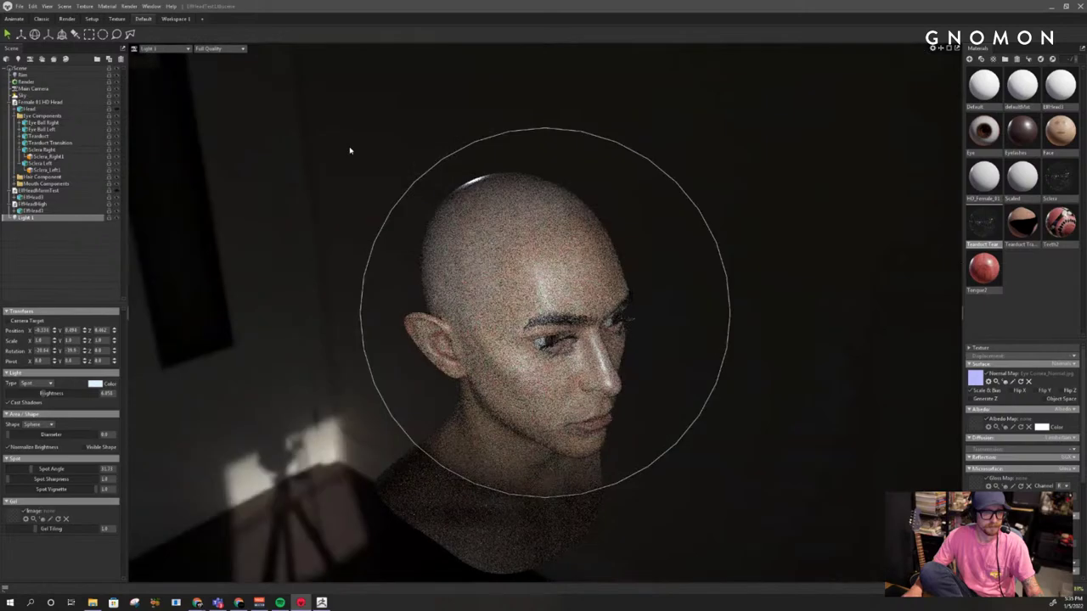
pyautogui.moveTo(452, 218); pyautogui.dragTo(478, 235)
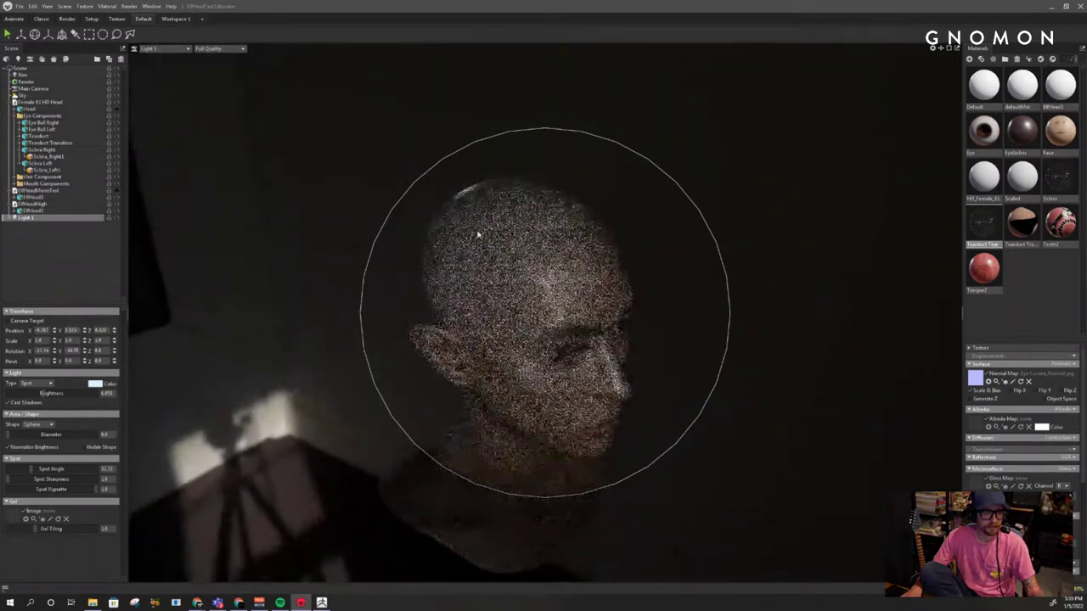
pyautogui.click(162, 50)
pyautogui.moveTo(185, 64)
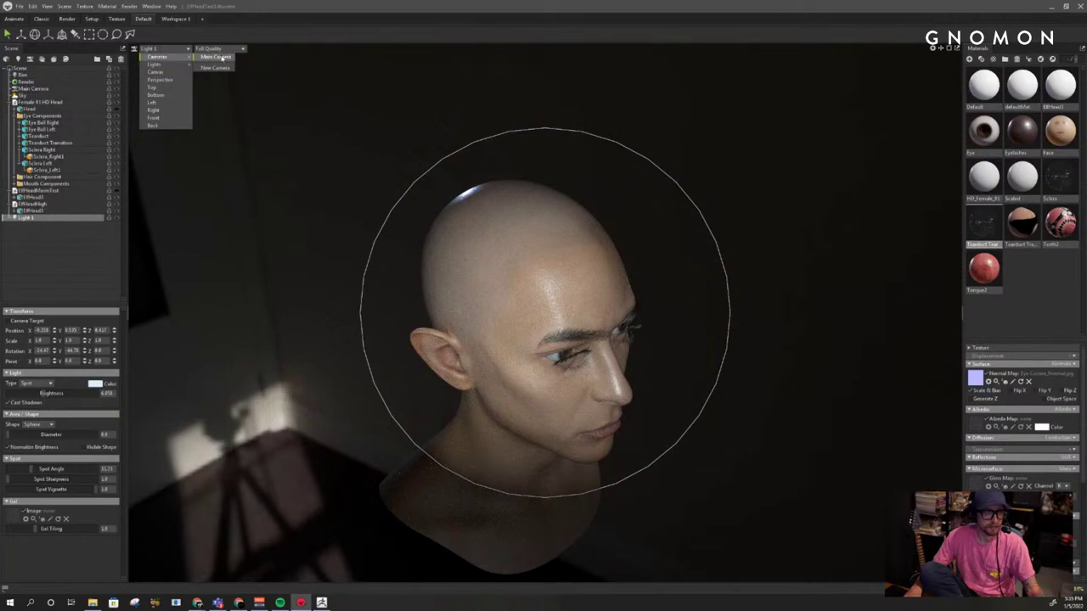
pyautogui.click(225, 58)
# Examine the lit head from side and three-quarter angles through the main camera with Light 1 deselected
pyautogui.moveTo(633, 332); pyautogui.dragTo(604, 341)
pyautogui.moveTo(373, 321); pyautogui.dragTo(597, 288)
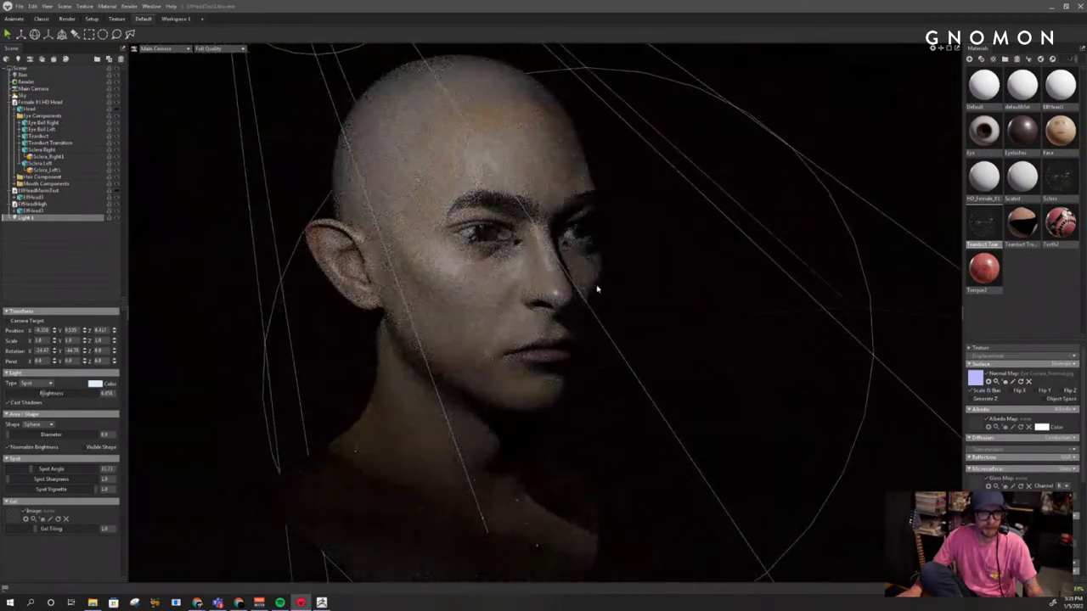
pyautogui.scroll(-2, 629, 295)
pyautogui.click(803, 171)
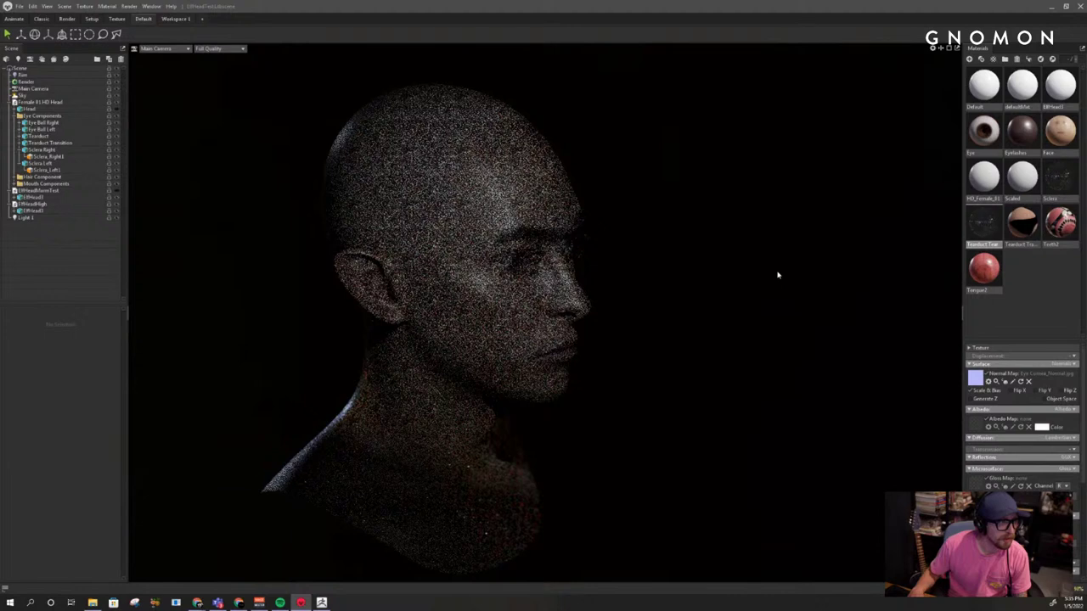
pyautogui.click(19, 7)
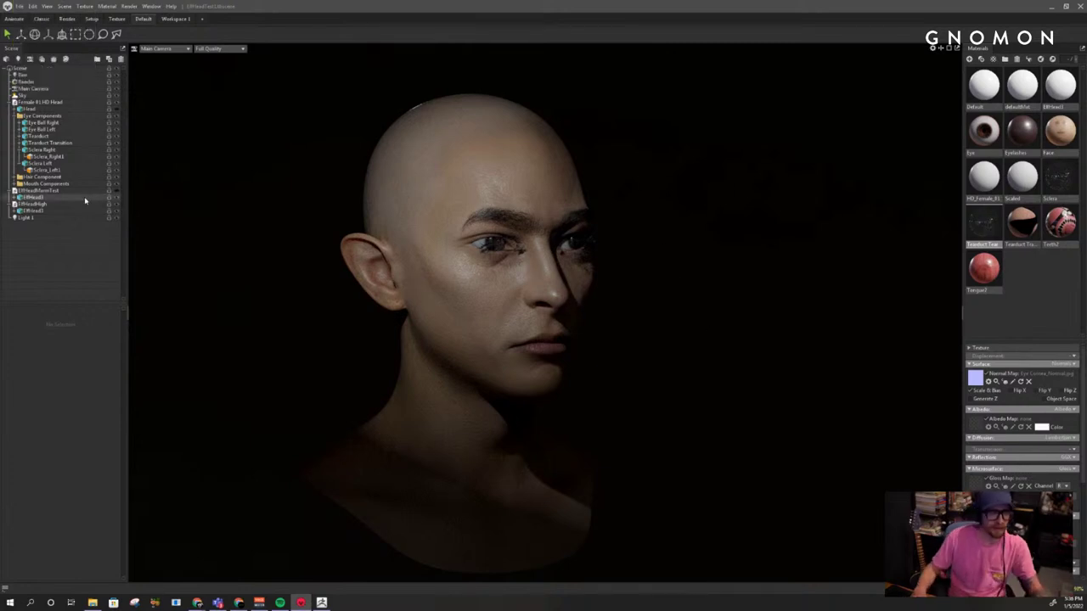
# Hide the right and left sclera meshes, the Mouth Components and the Hair Component of the Female 01 HD Head
pyautogui.click(118, 158)
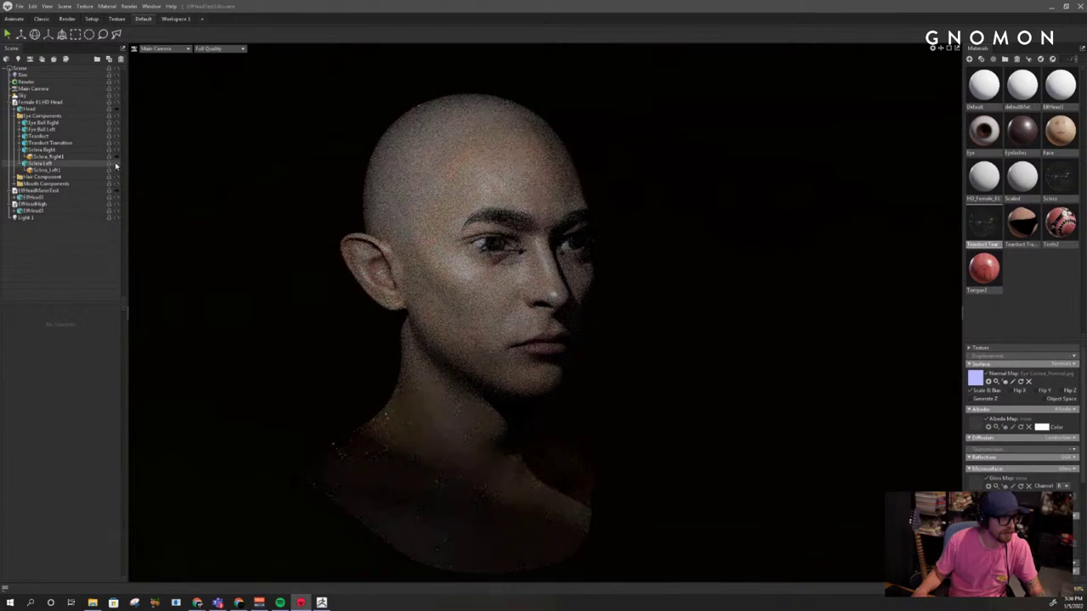
pyautogui.click(117, 165)
pyautogui.click(116, 171)
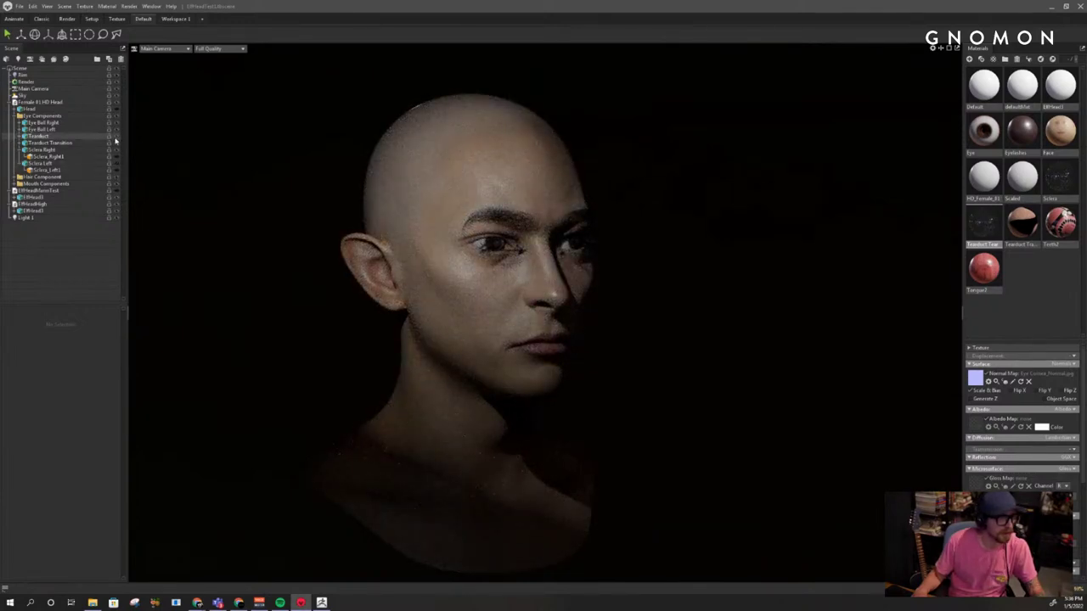
pyautogui.click(117, 184)
pyautogui.click(117, 178)
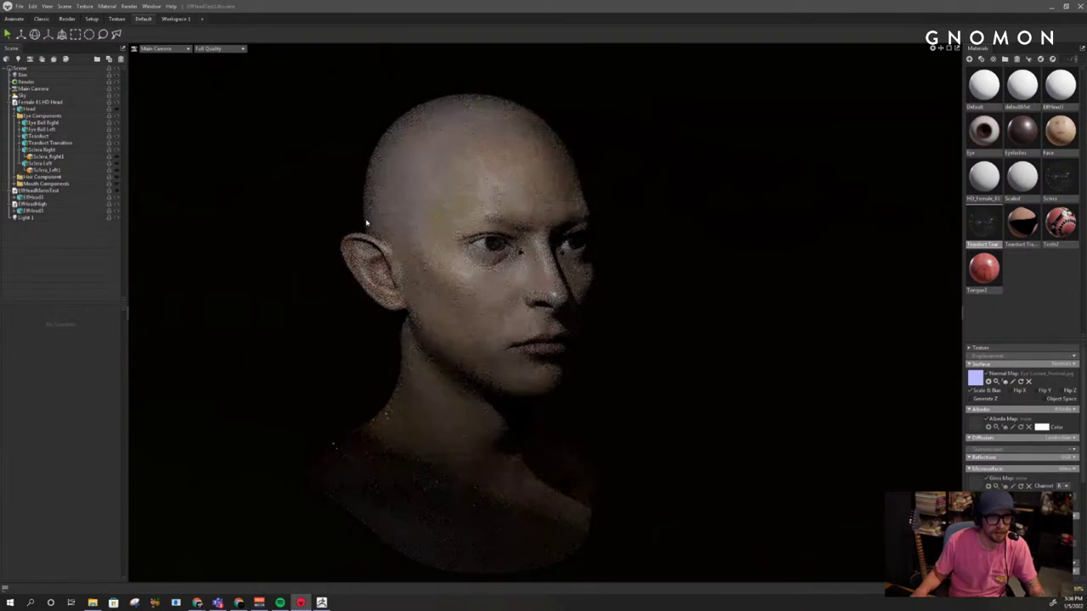
# Hide the Tearduct Transition mesh around the eyes and view the whole head from the front
pyautogui.keyDown('alt'); pyautogui.moveTo(416, 228); pyautogui.dragTo(487, 286, button='right'); pyautogui.keyUp('alt')
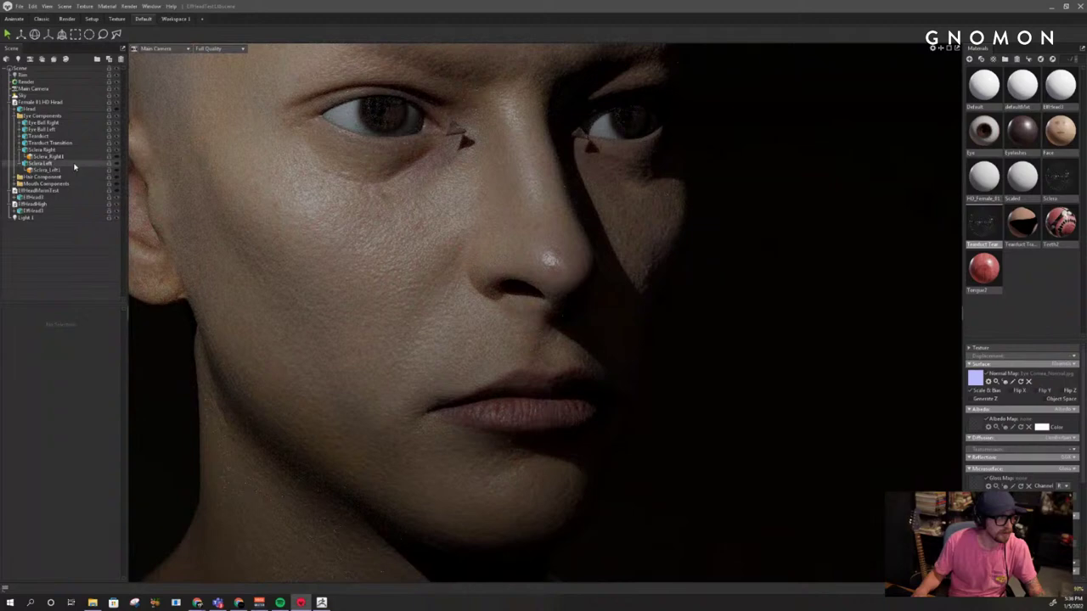
pyautogui.click(117, 144)
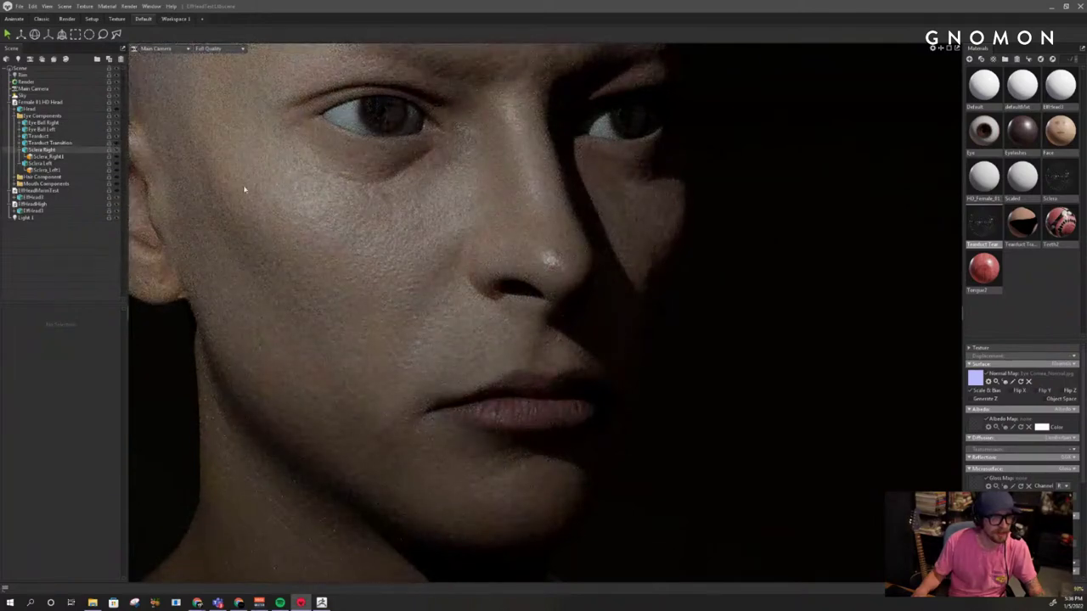
pyautogui.keyDown('alt'); pyautogui.moveTo(252, 187); pyautogui.dragTo(485, 245, button='right'); pyautogui.keyUp('alt')
pyautogui.keyDown('alt'); pyautogui.moveTo(650, 293); pyautogui.dragTo(608, 283); pyautogui.keyUp('alt')
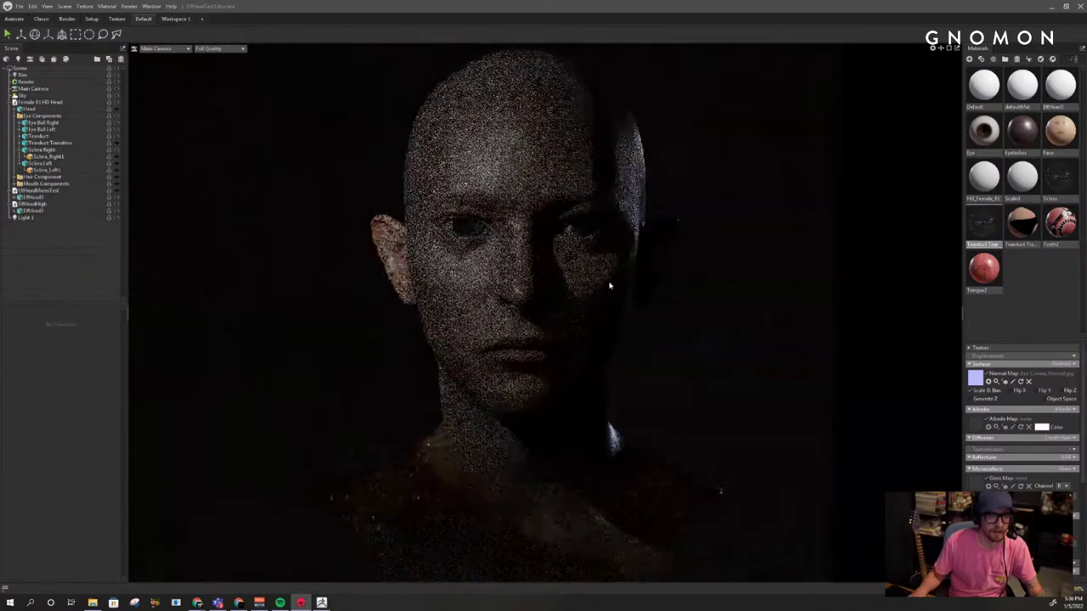
pyautogui.keyDown('alt'); pyautogui.moveTo(609, 283); pyautogui.dragTo(626, 288, button='right'); pyautogui.keyUp('alt')
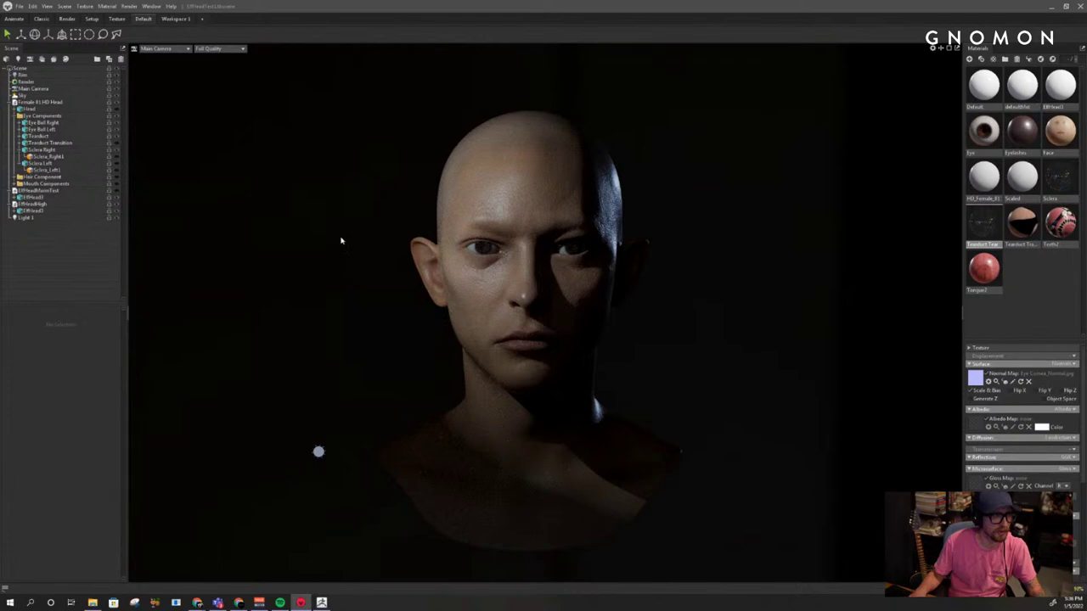
# Toggle the left sclera's visibility and examine the eyes up close from a three-quarter angle
pyautogui.click(117, 165)
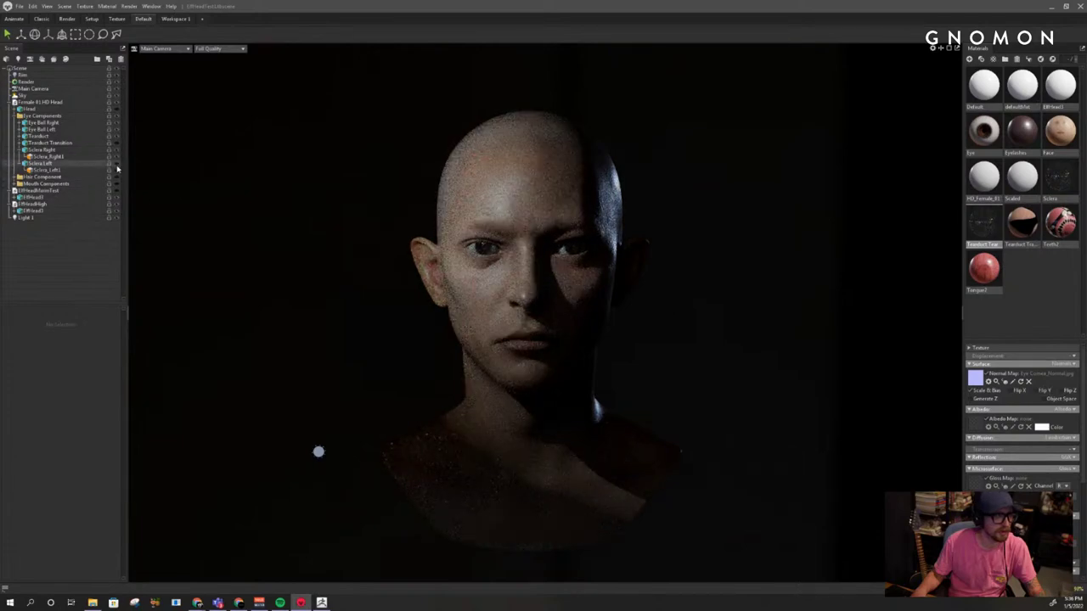
pyautogui.click(118, 166)
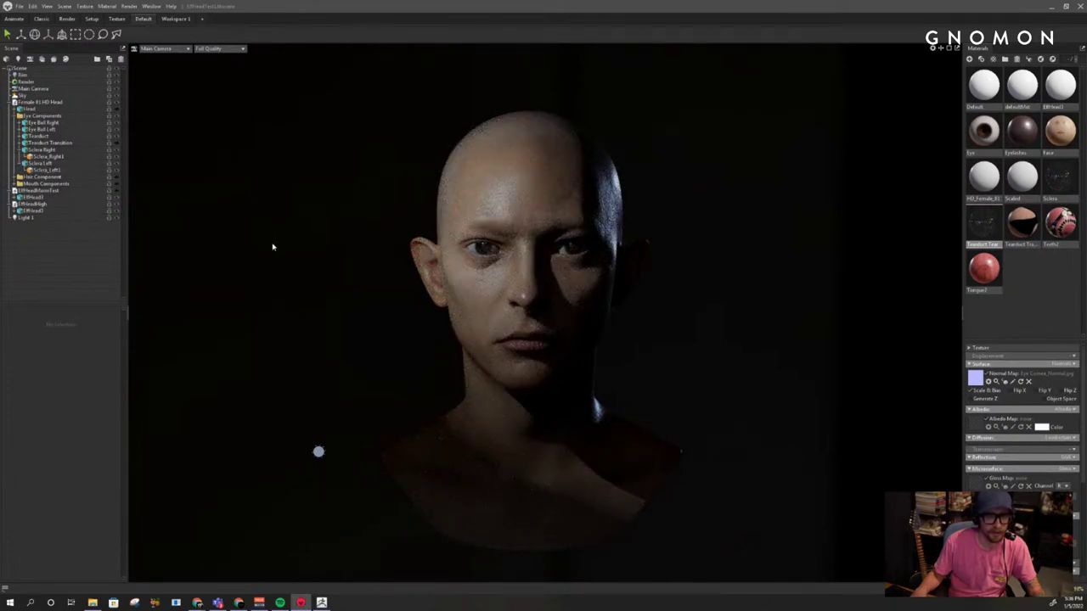
pyautogui.moveTo(331, 252); pyautogui.dragTo(315, 321)
pyautogui.moveTo(315, 321); pyautogui.dragTo(309, 330, button='right')
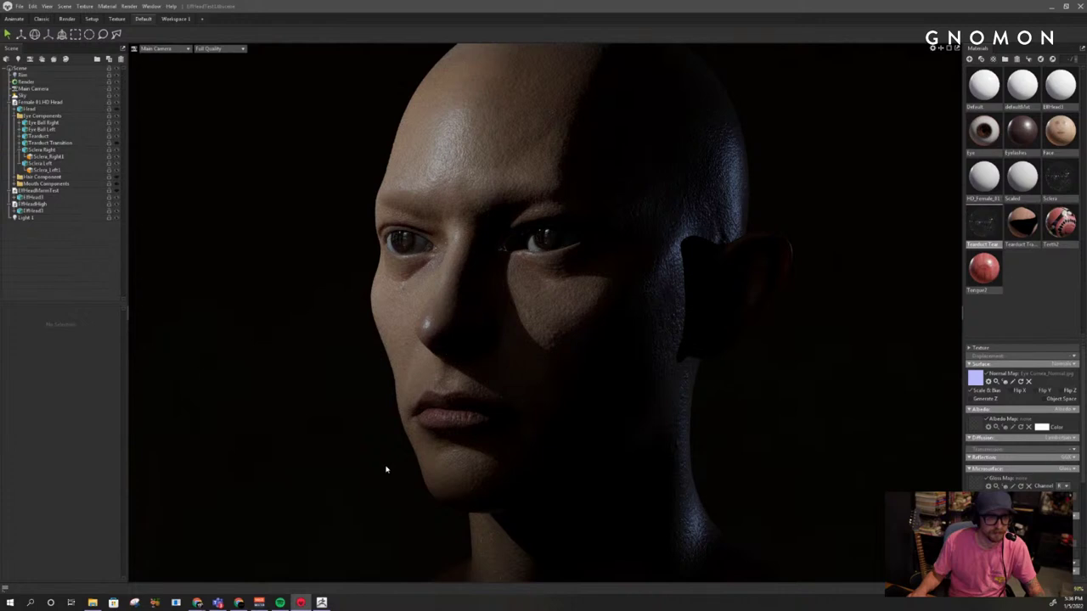
# Import the HeadAll model from the 1-5-22Head folder into the scene
pyautogui.click(321, 602)
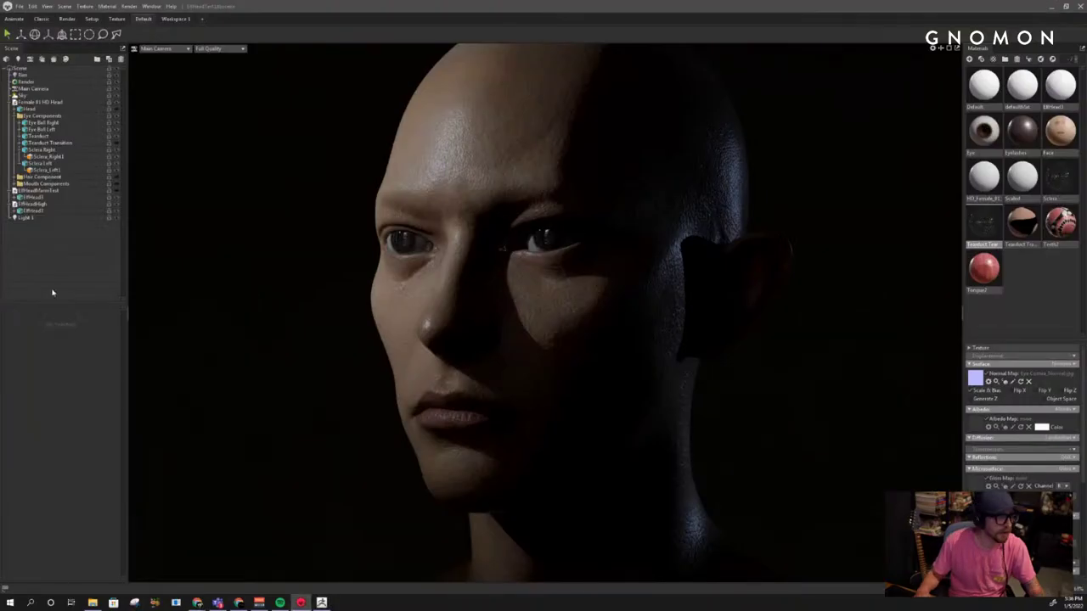
pyautogui.rightClick(52, 292)
pyautogui.click(75, 299)
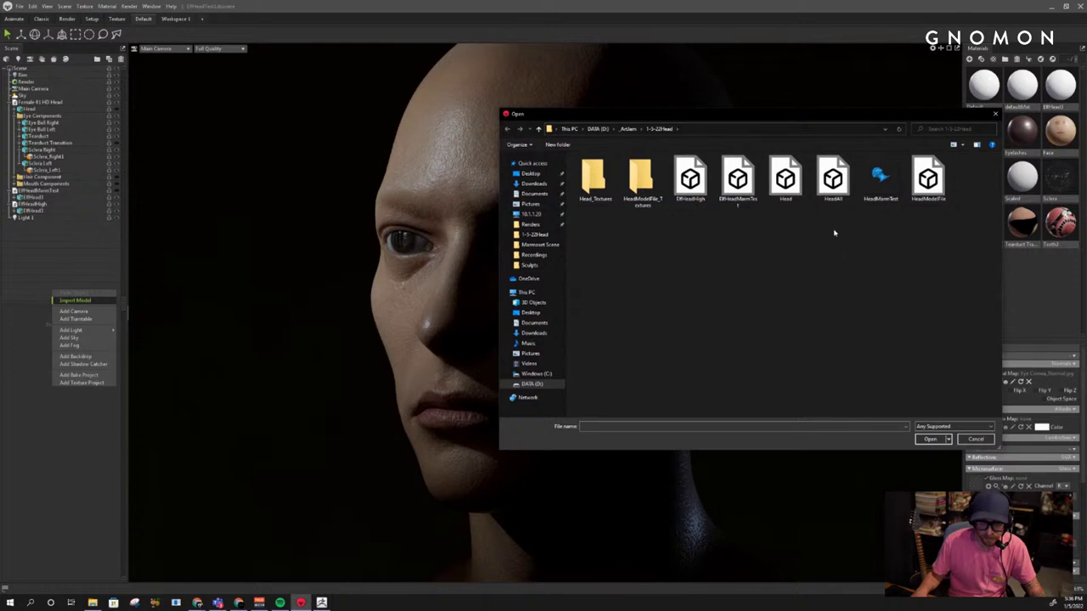
pyautogui.doubleClick(834, 196)
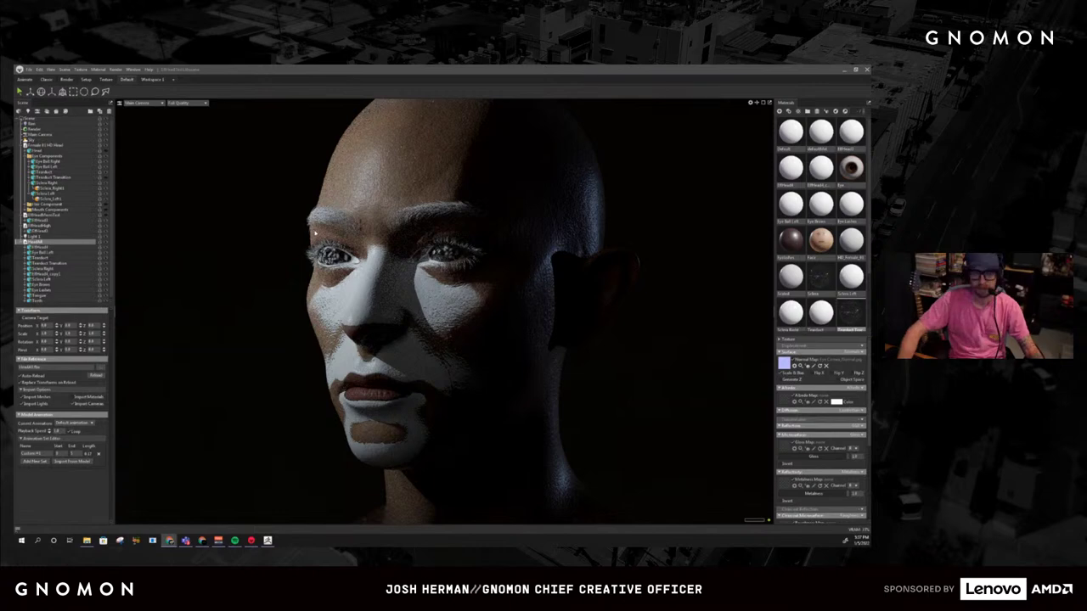
# Deselect the imported model and hide the overlapping ElfHeadHigh model
pyautogui.click(311, 240)
pyautogui.keyDown('alt'); pyautogui.moveTo(312, 241); pyautogui.dragTo(228, 226); pyautogui.keyUp('alt')
pyautogui.scroll(-1, 75, 262)
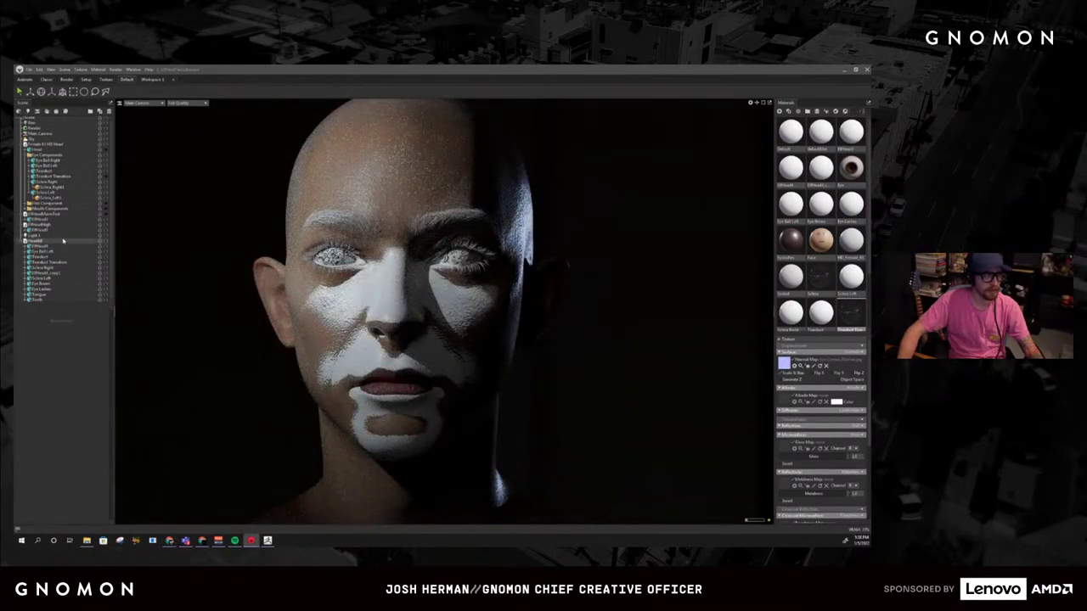
pyautogui.click(106, 224)
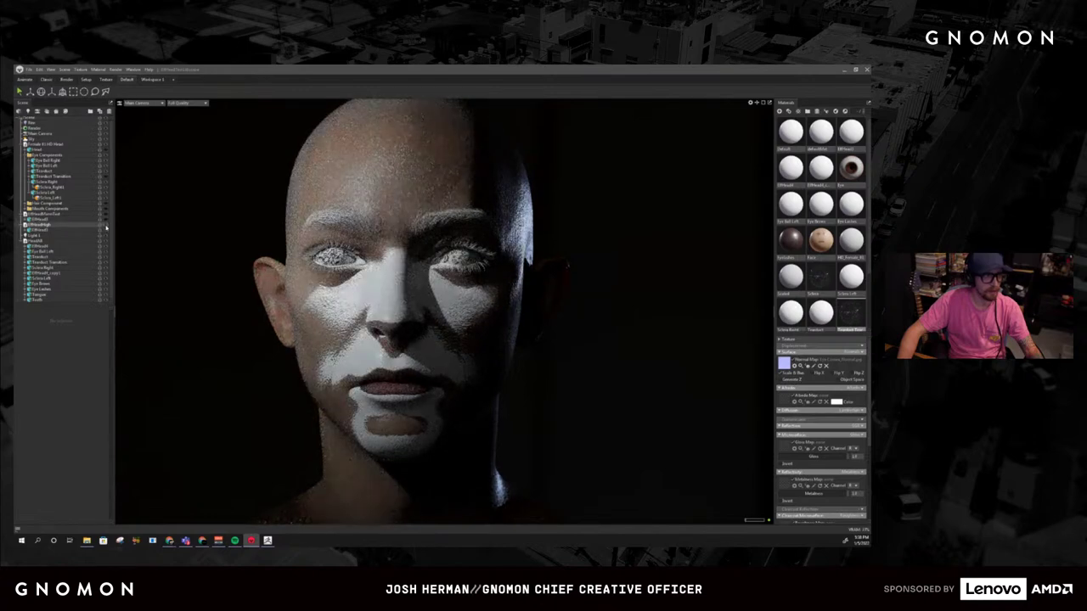
pyautogui.click(106, 230)
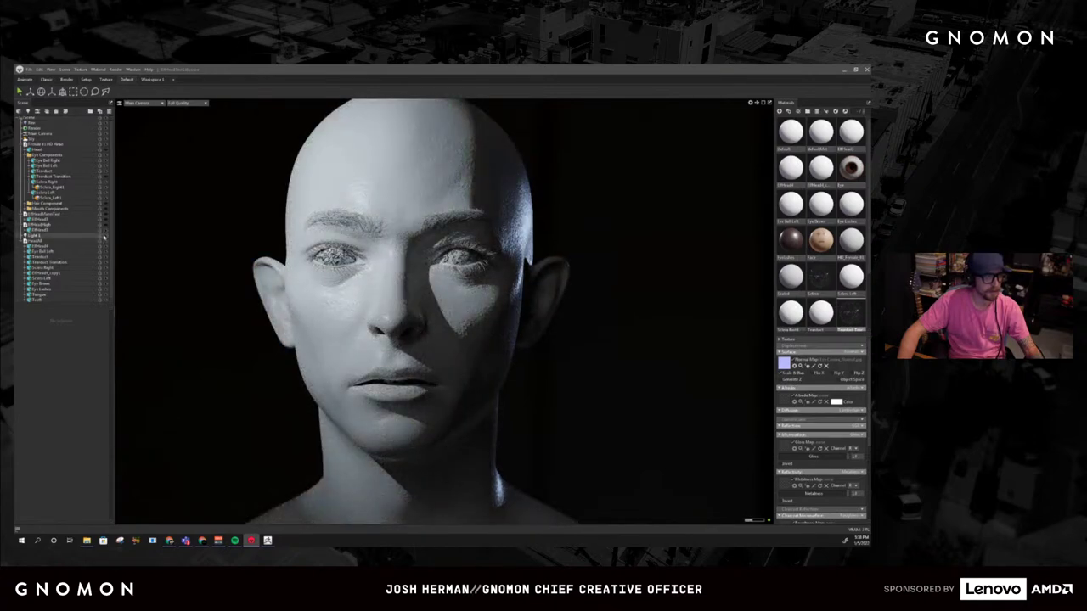
# Hide the old Eye Components and the whole Female 01 HD Head model, with its group collapsed
pyautogui.keyDown('alt'); pyautogui.moveTo(556, 317); pyautogui.dragTo(502, 309); pyautogui.keyUp('alt')
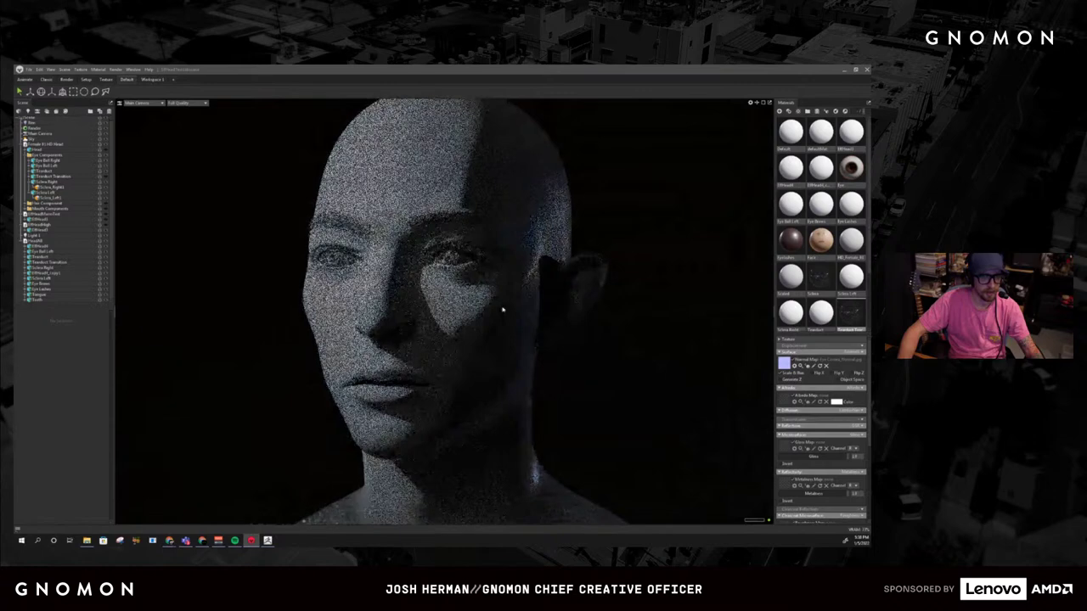
pyautogui.keyDown('alt'); pyautogui.moveTo(488, 306); pyautogui.dragTo(418, 297, button='right'); pyautogui.keyUp('alt')
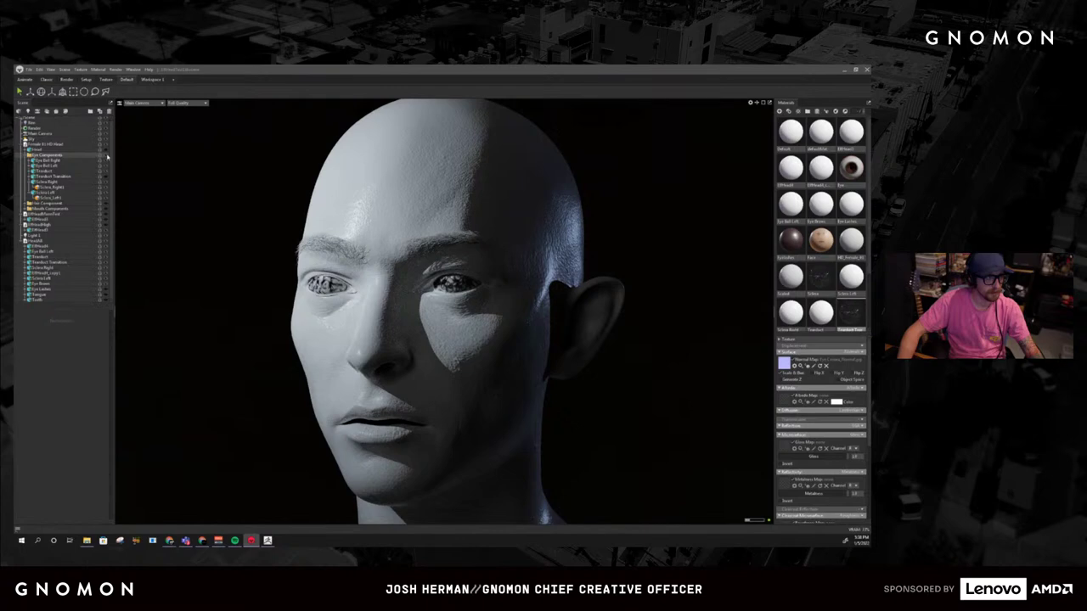
pyautogui.click(107, 156)
pyautogui.click(21, 145)
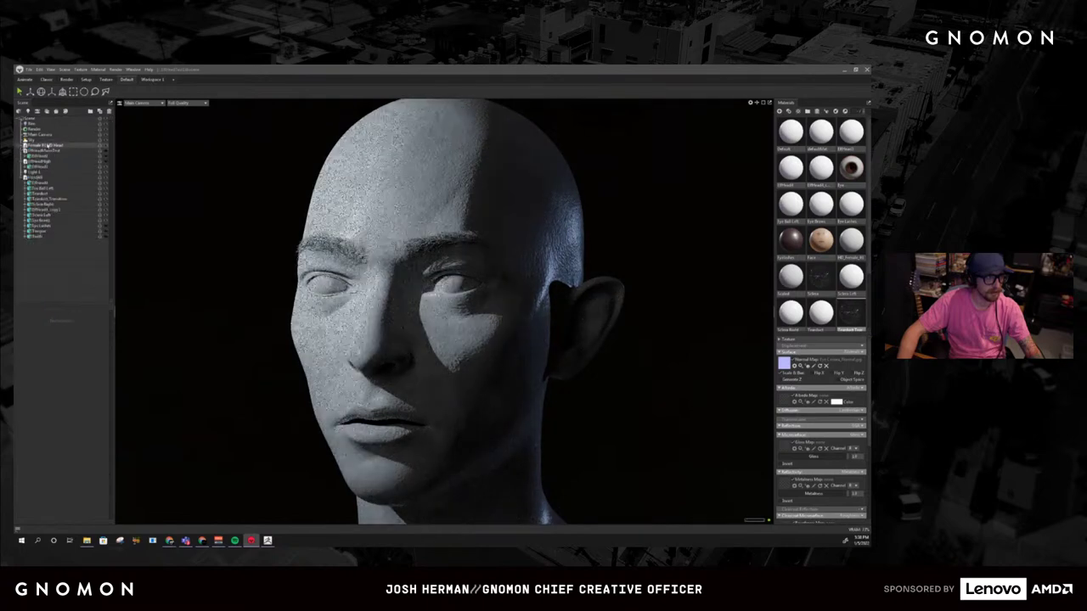
pyautogui.click(106, 146)
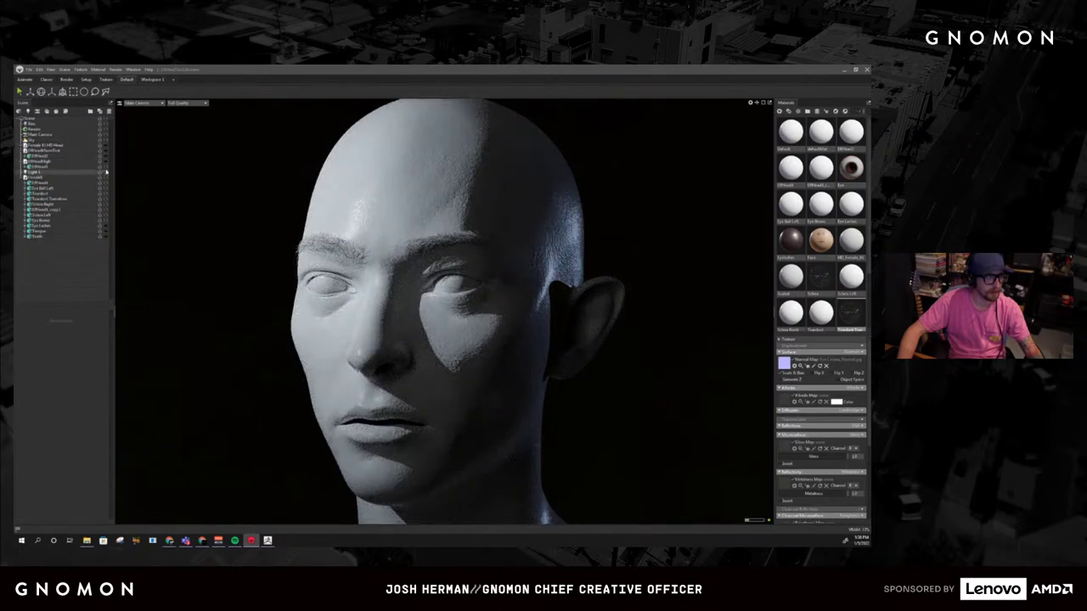
# Hide the imported HeadAll meshes one by one, including the tearducts, scleras, ElfHead4_copy1 head and eyebrows
pyautogui.click(107, 167)
pyautogui.click(106, 172)
pyautogui.click(107, 173)
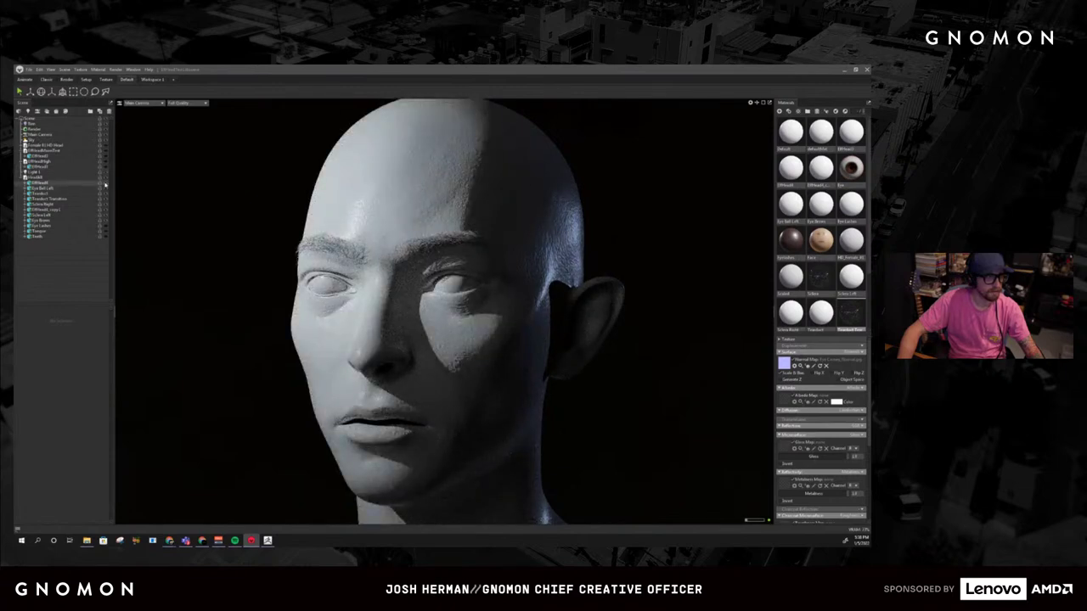
pyautogui.click(106, 185)
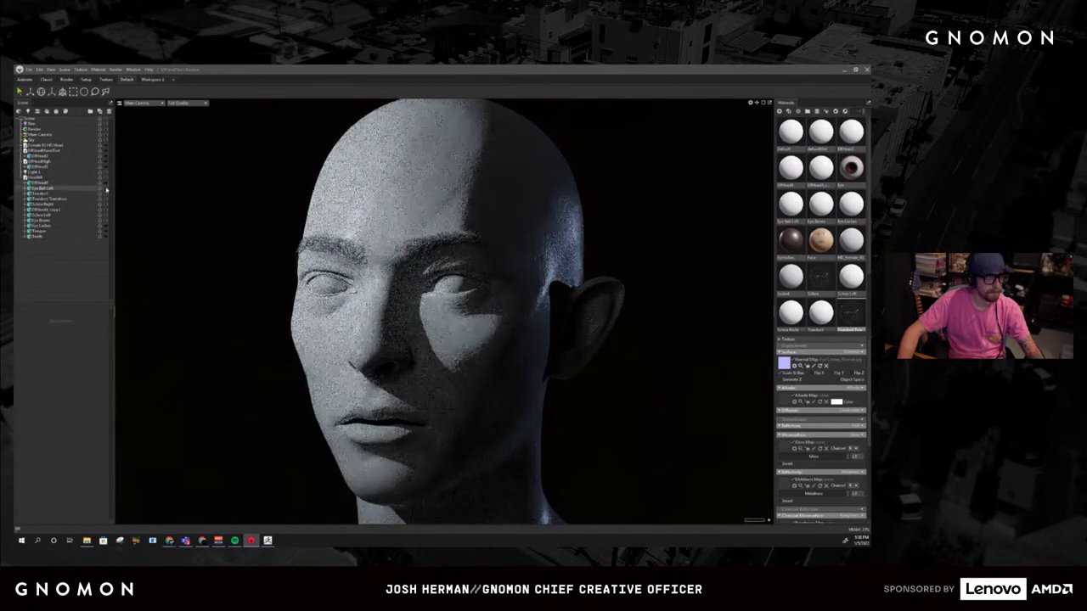
pyautogui.click(106, 194)
pyautogui.click(106, 200)
pyautogui.click(107, 204)
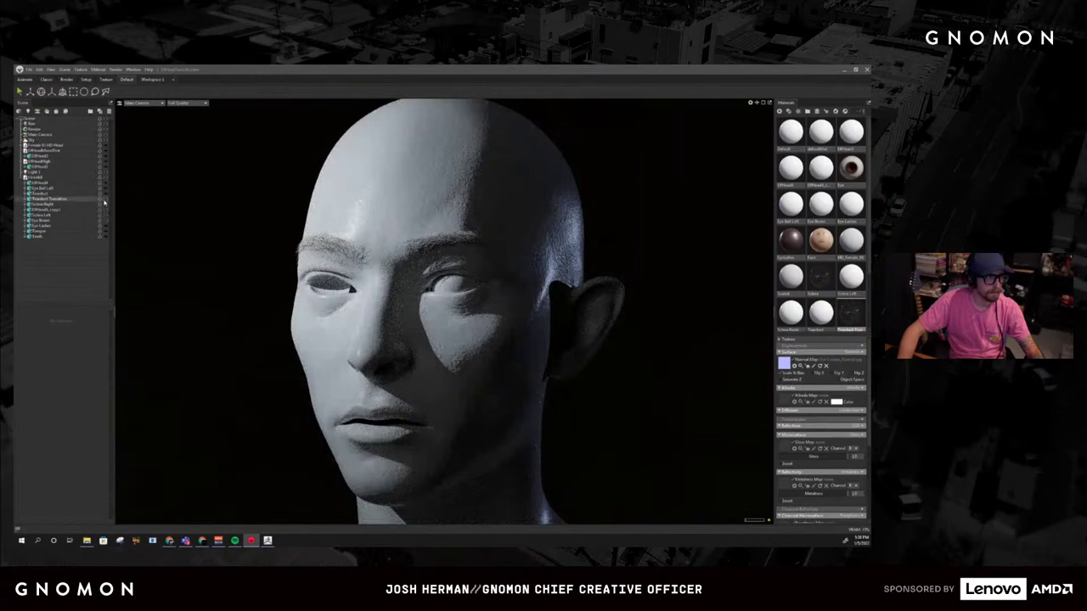
pyautogui.click(107, 211)
pyautogui.click(107, 216)
pyautogui.click(107, 220)
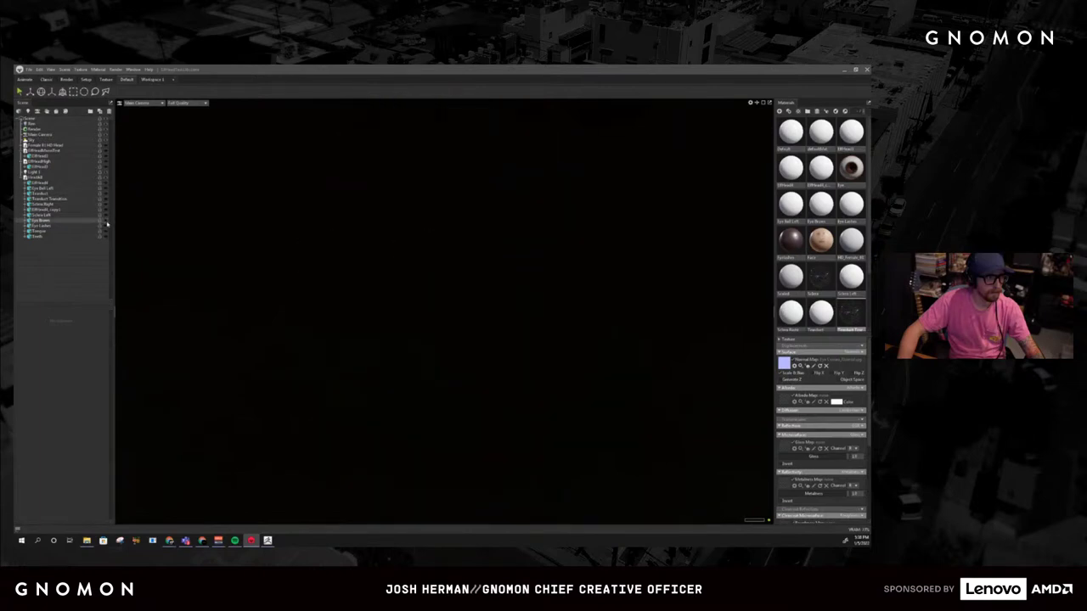
# Check the HeadAll meshes by toggling their visibility, leaving only the ElfHead4_copy1 head mesh shown
pyautogui.click(106, 210)
pyautogui.click(106, 211)
pyautogui.click(106, 189)
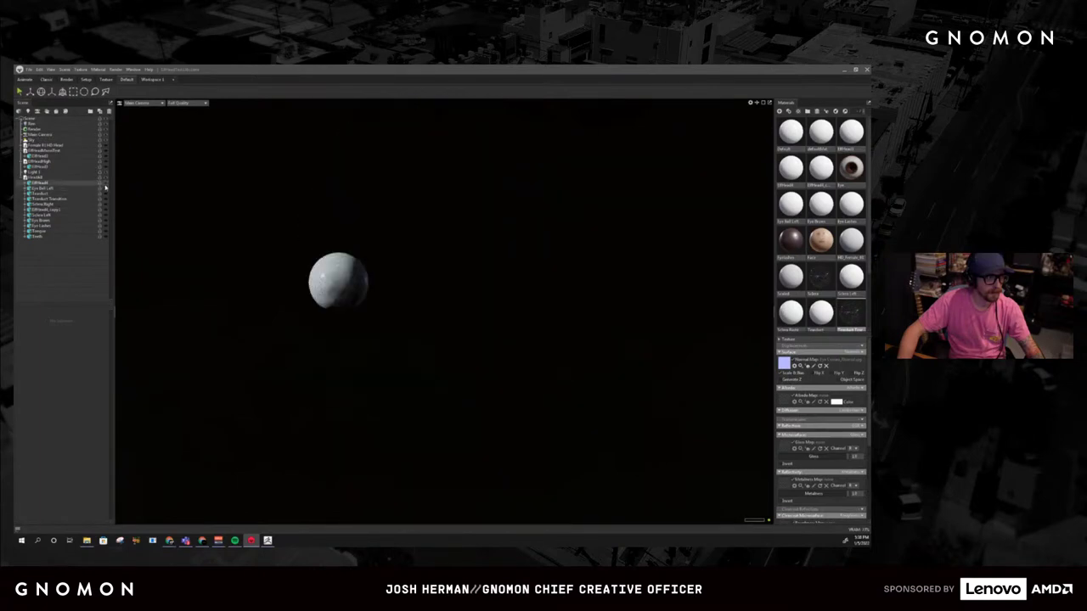
pyautogui.click(106, 187)
pyautogui.click(106, 210)
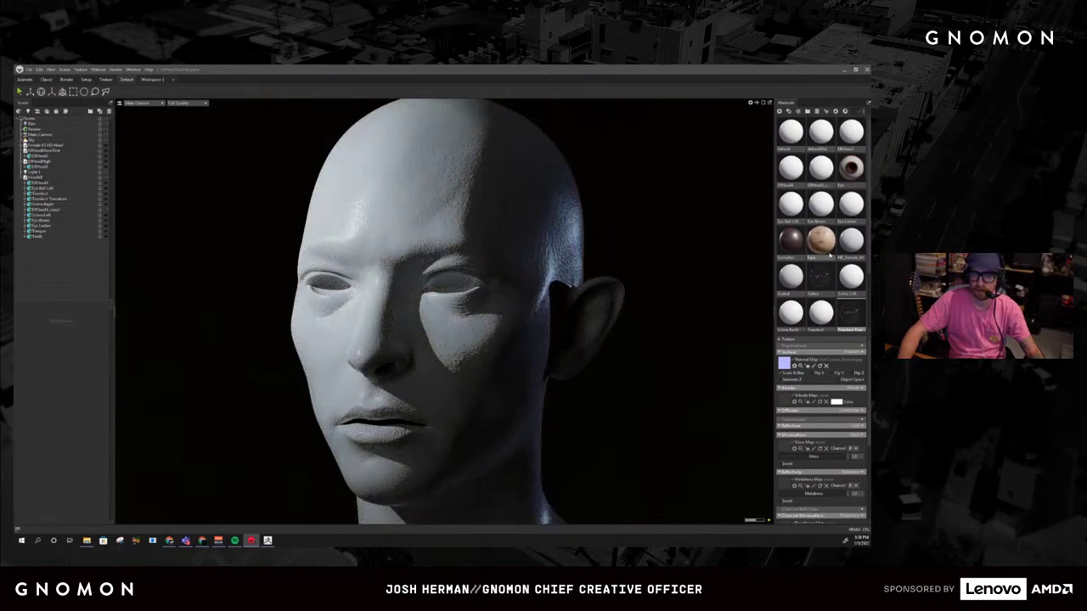
# Apply the Face material to the isolated head mesh in the viewport
pyautogui.scroll(-2, 831, 259)
pyautogui.scroll(2, 830, 256)
pyautogui.moveTo(601, 291); pyautogui.dragTo(553, 303)
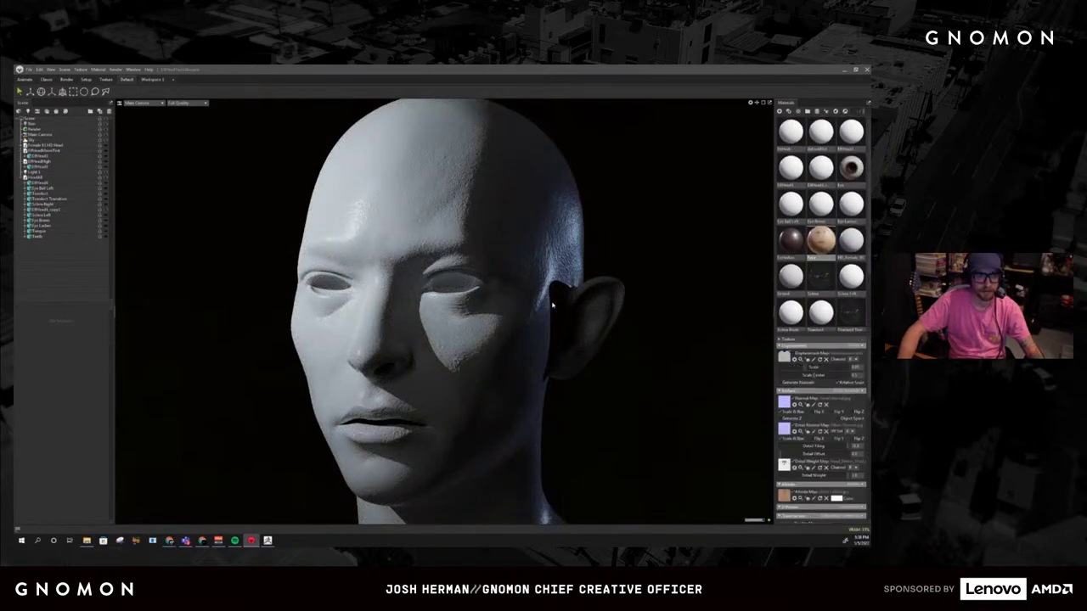